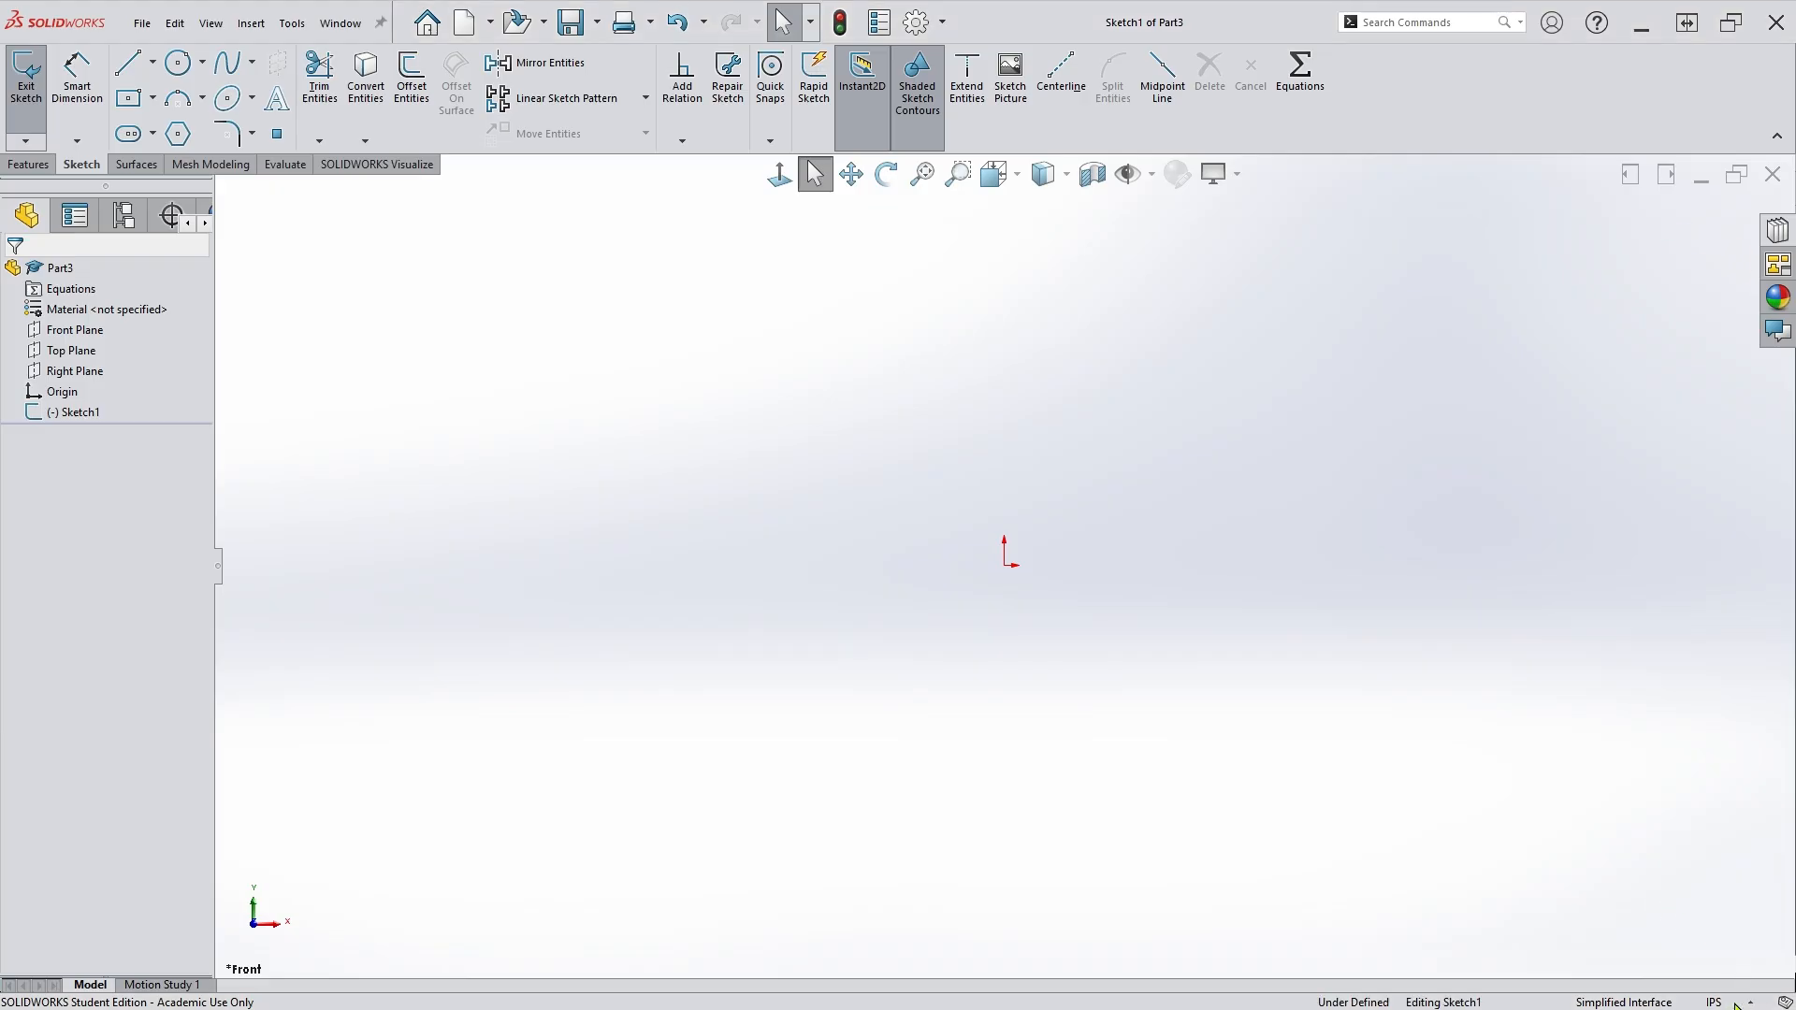
Switch the document units to MMGS and start a new sketch on the Top Plane.
{"action": "left_click", "coordinate": [1679, 932]}
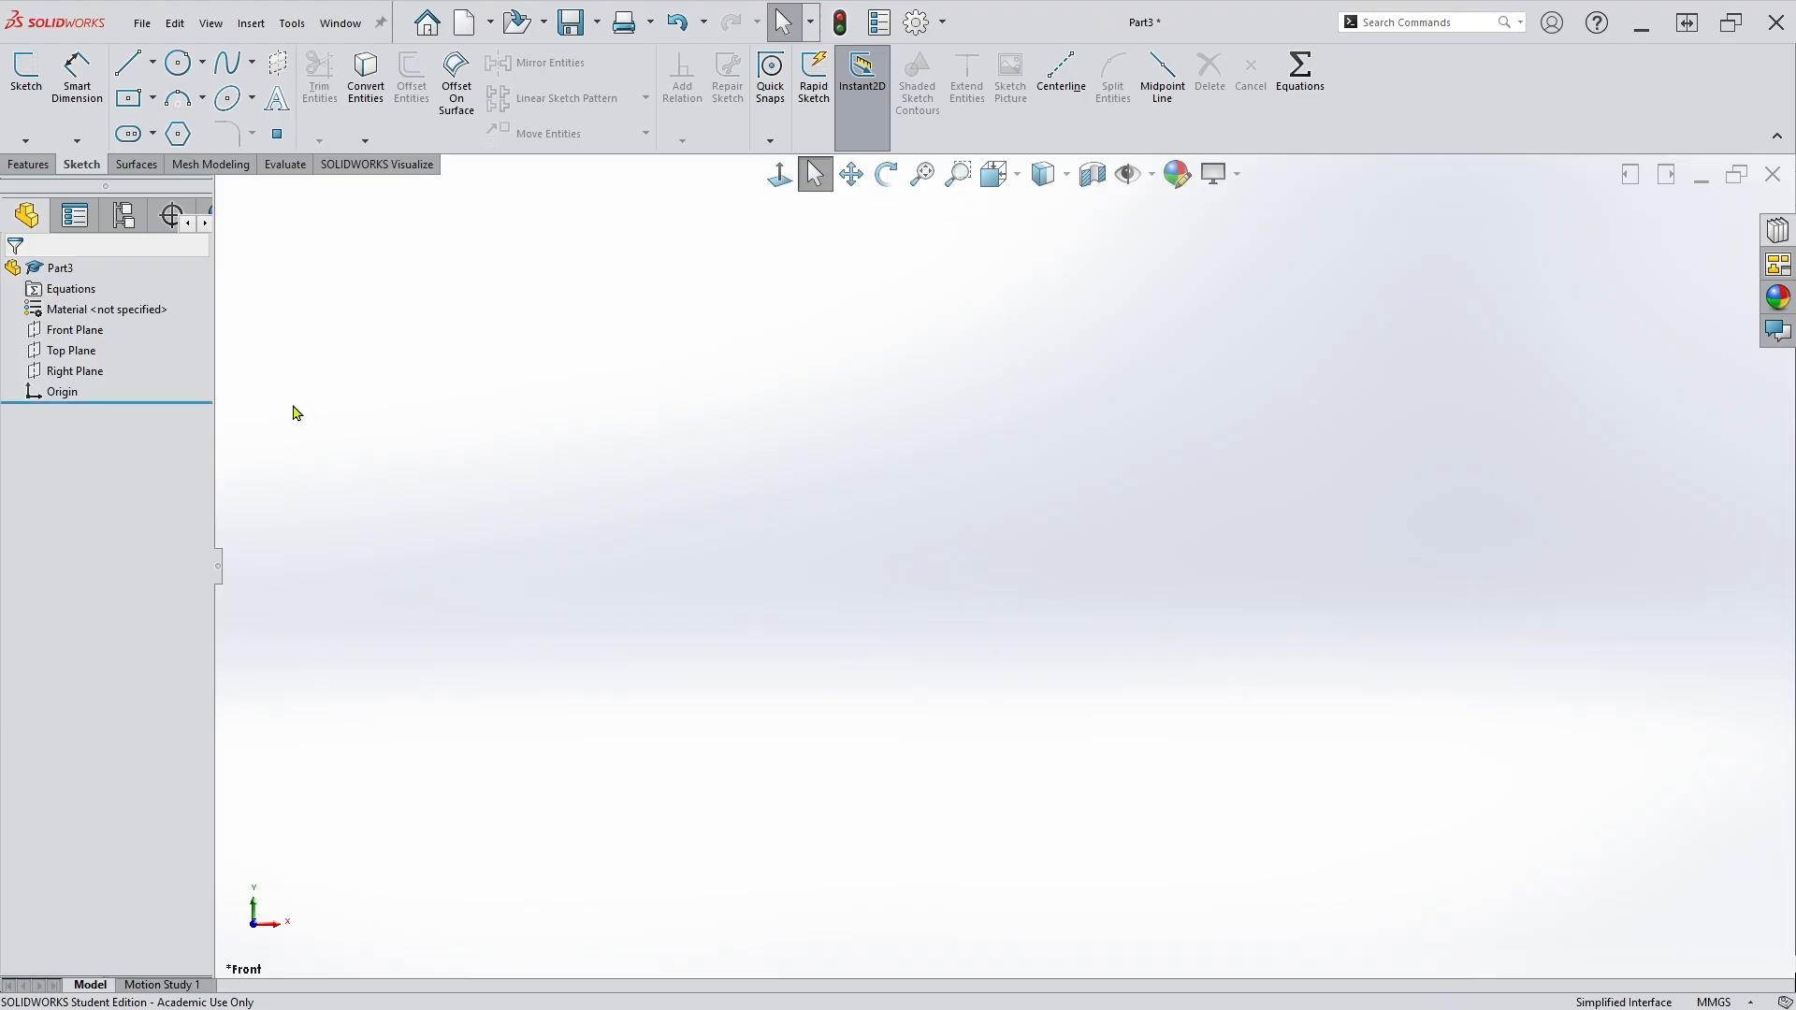
{"action": "left_click", "coordinate": [75, 354]}
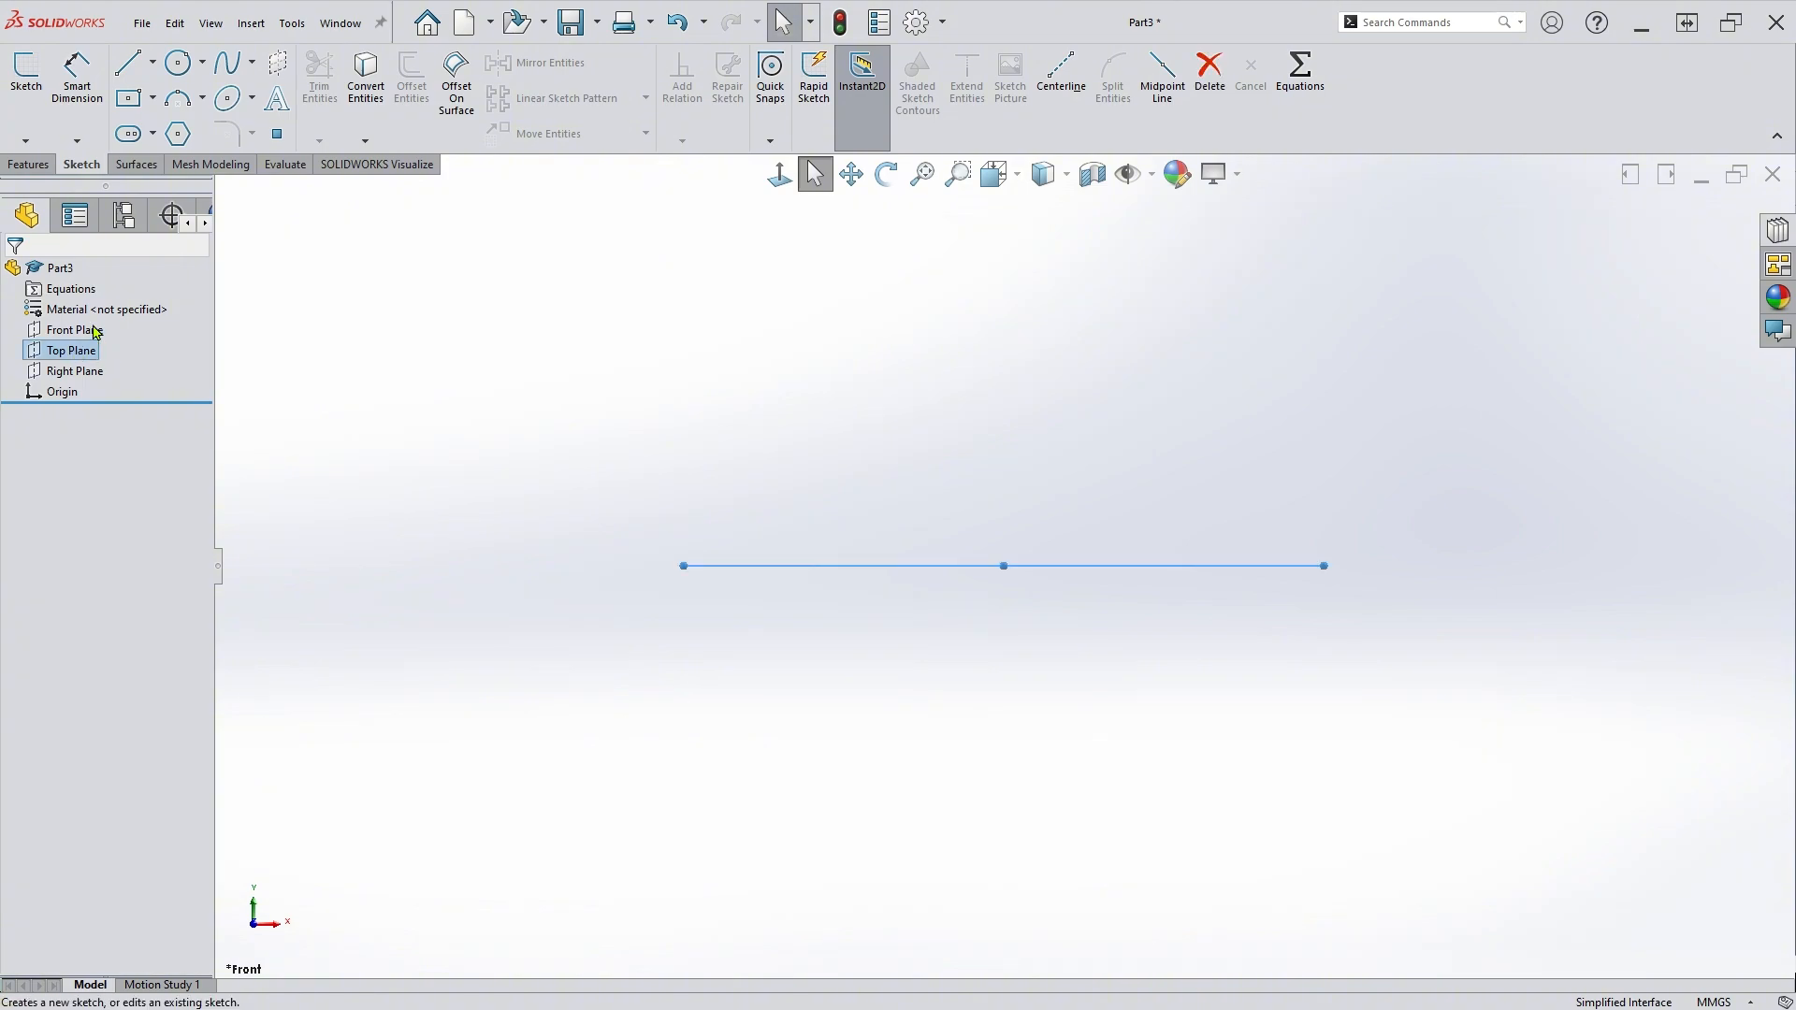
{"action": "left_click", "coordinate": [96, 332]}
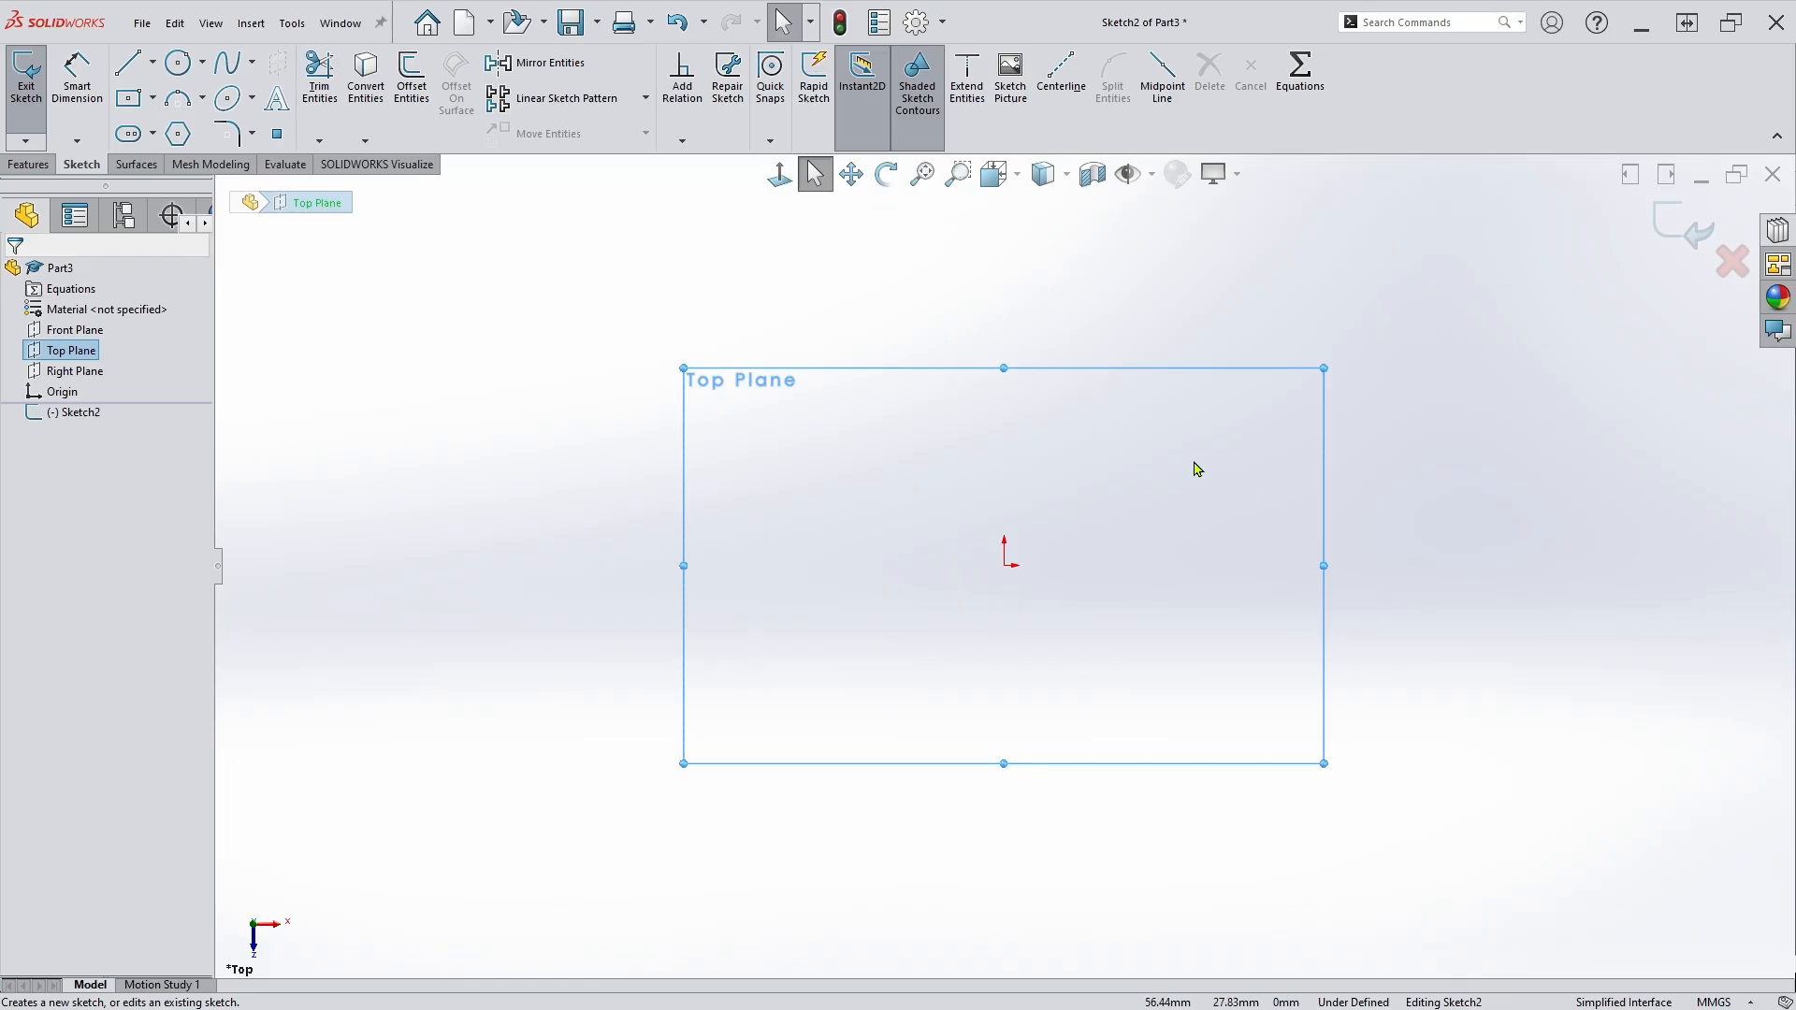
Sketch a circle centred on the origin with a radius of about 36 mm.
{"action": "left_click", "coordinate": [178, 64]}
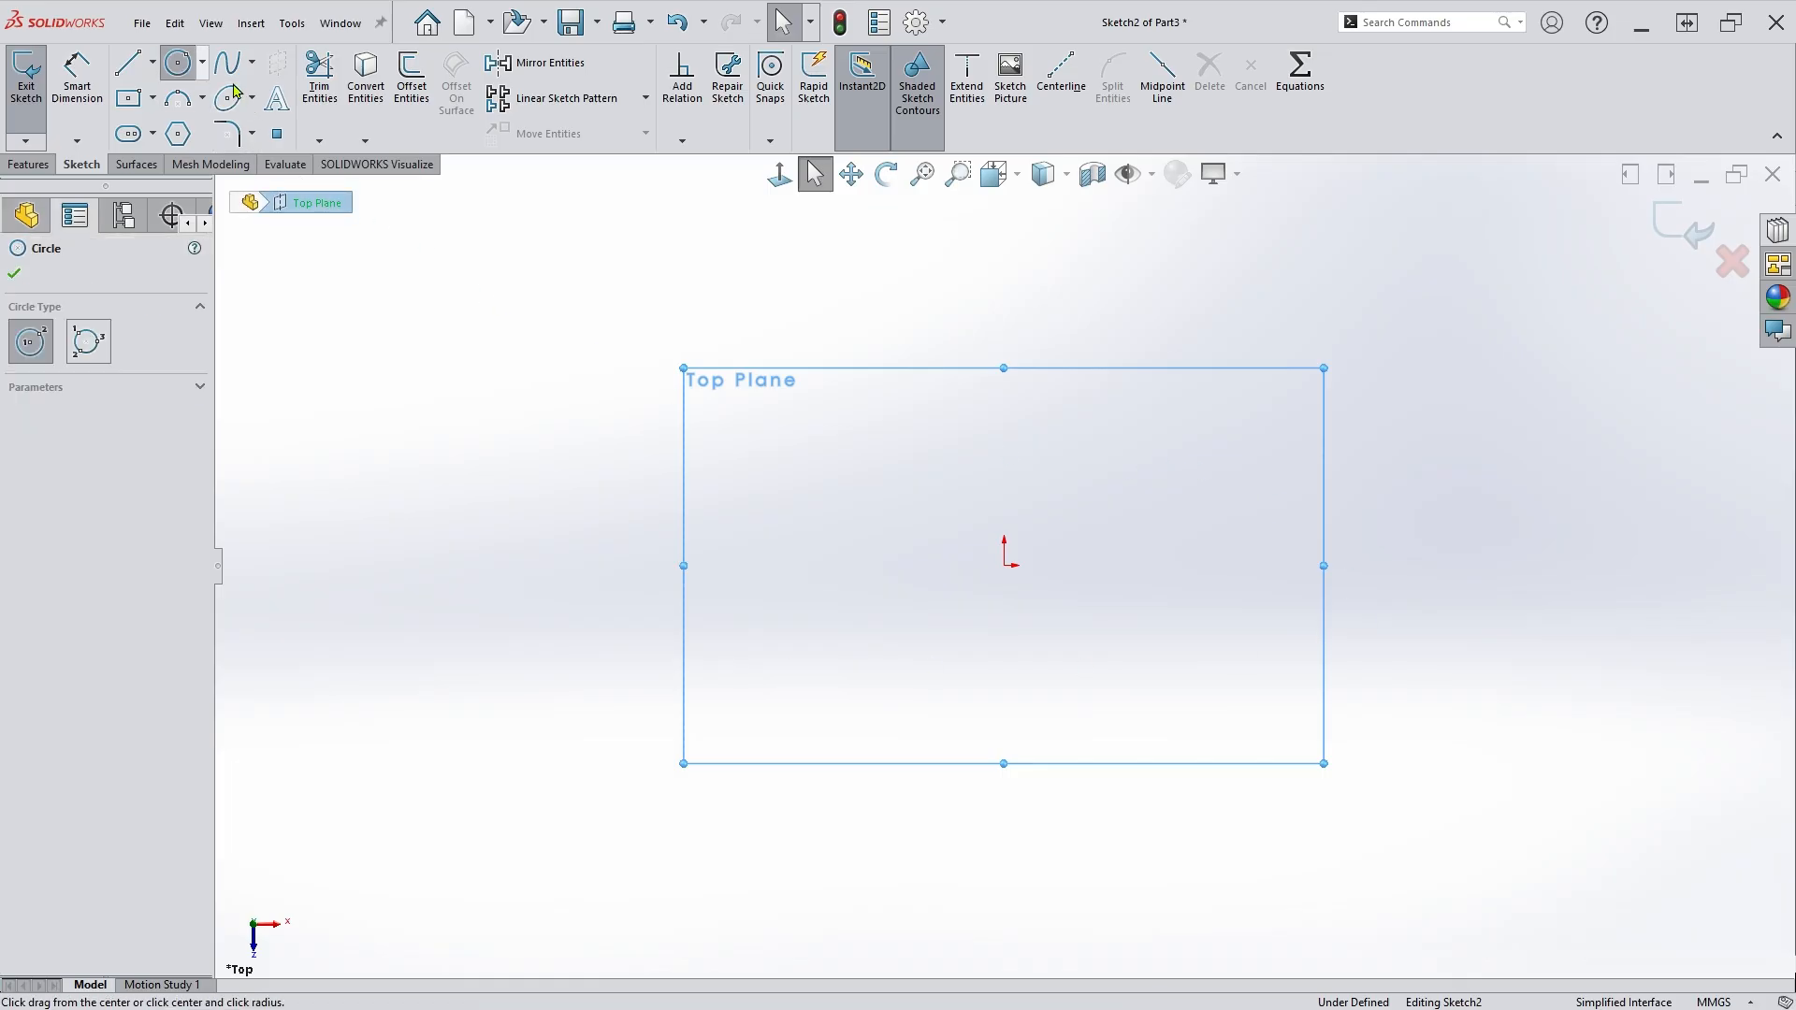
{"action": "left_click", "coordinate": [1005, 566]}
{"action": "left_click", "coordinate": [1141, 561]}
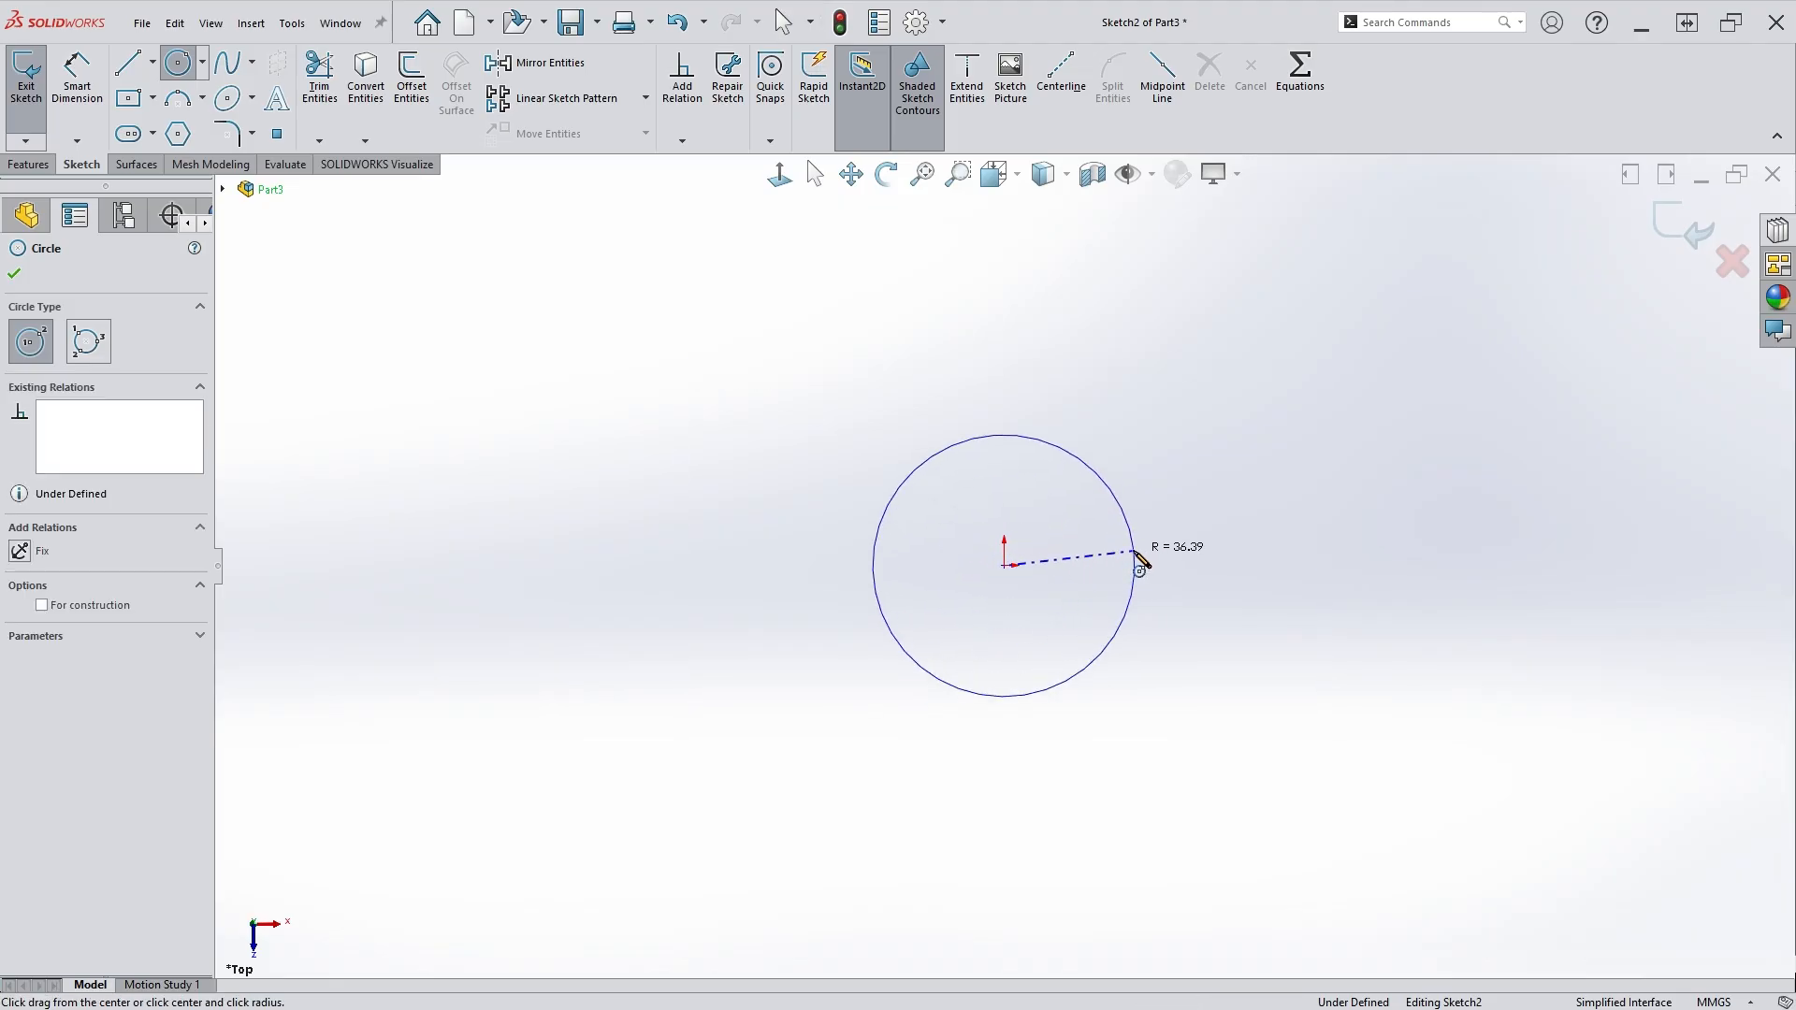
{"action": "key", "text": "Escape"}
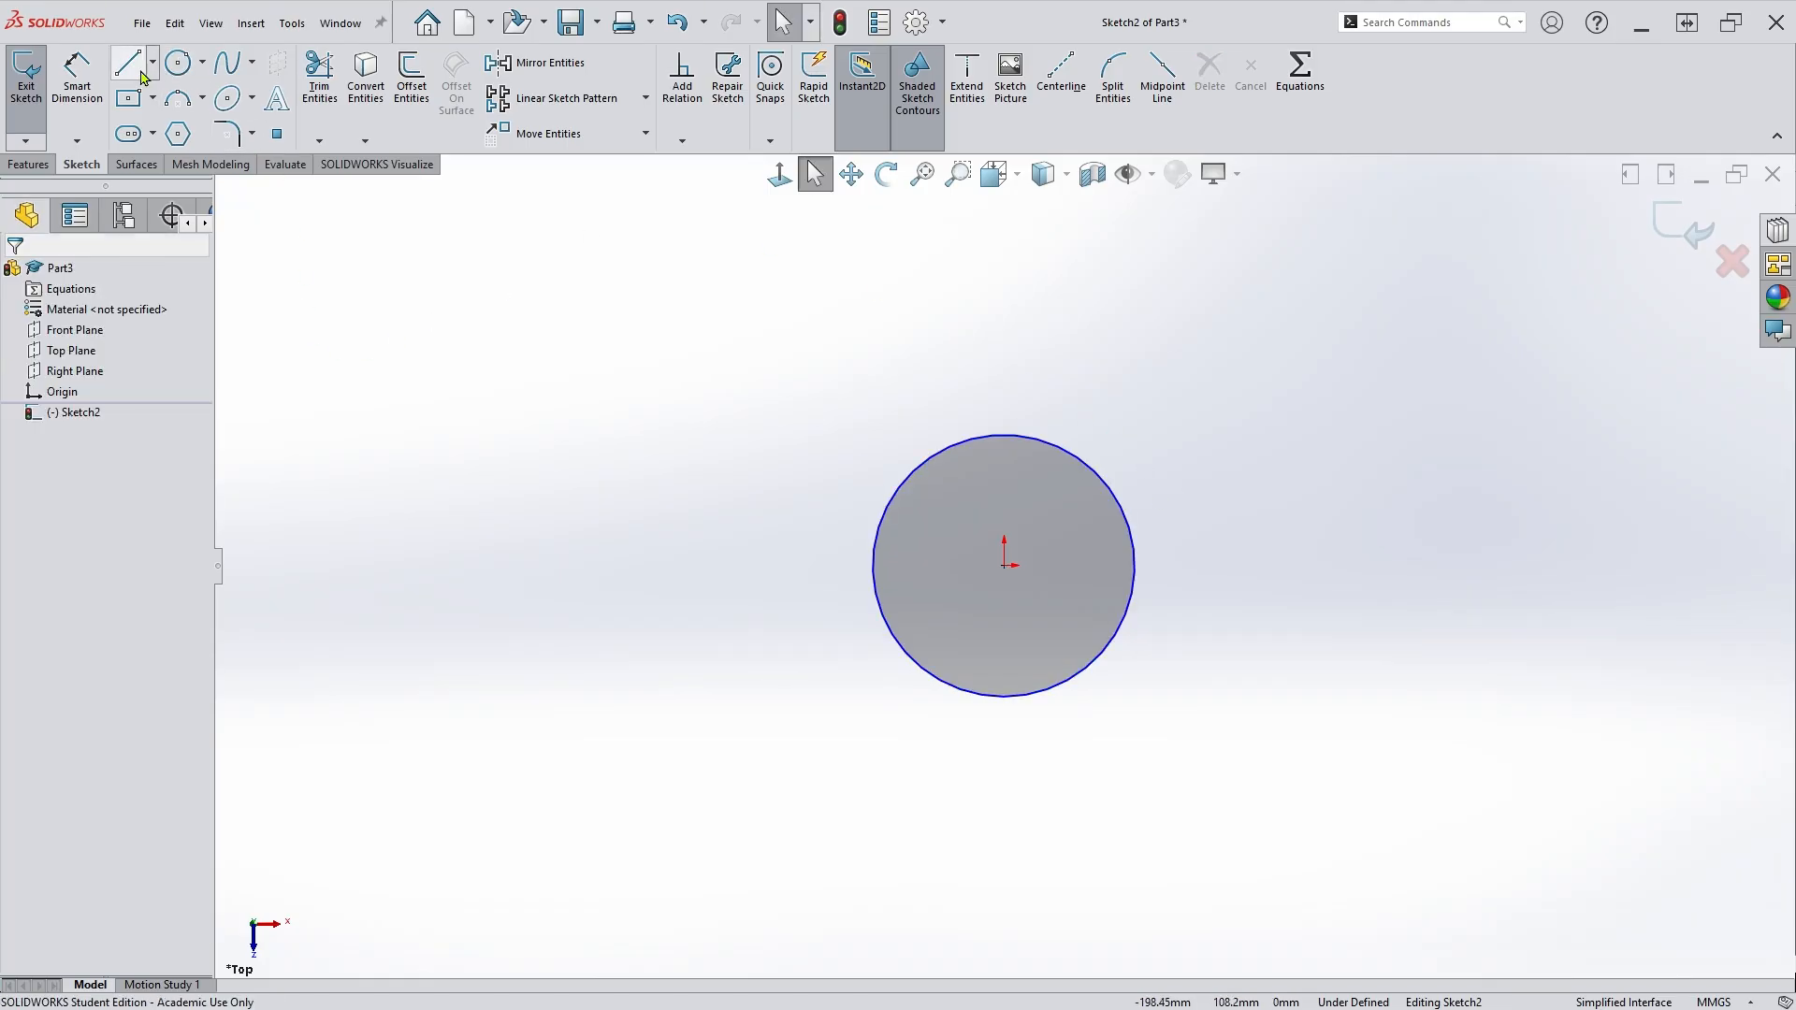
Dimension the circle's diameter as 60 mm.
{"action": "left_click", "coordinate": [77, 79]}
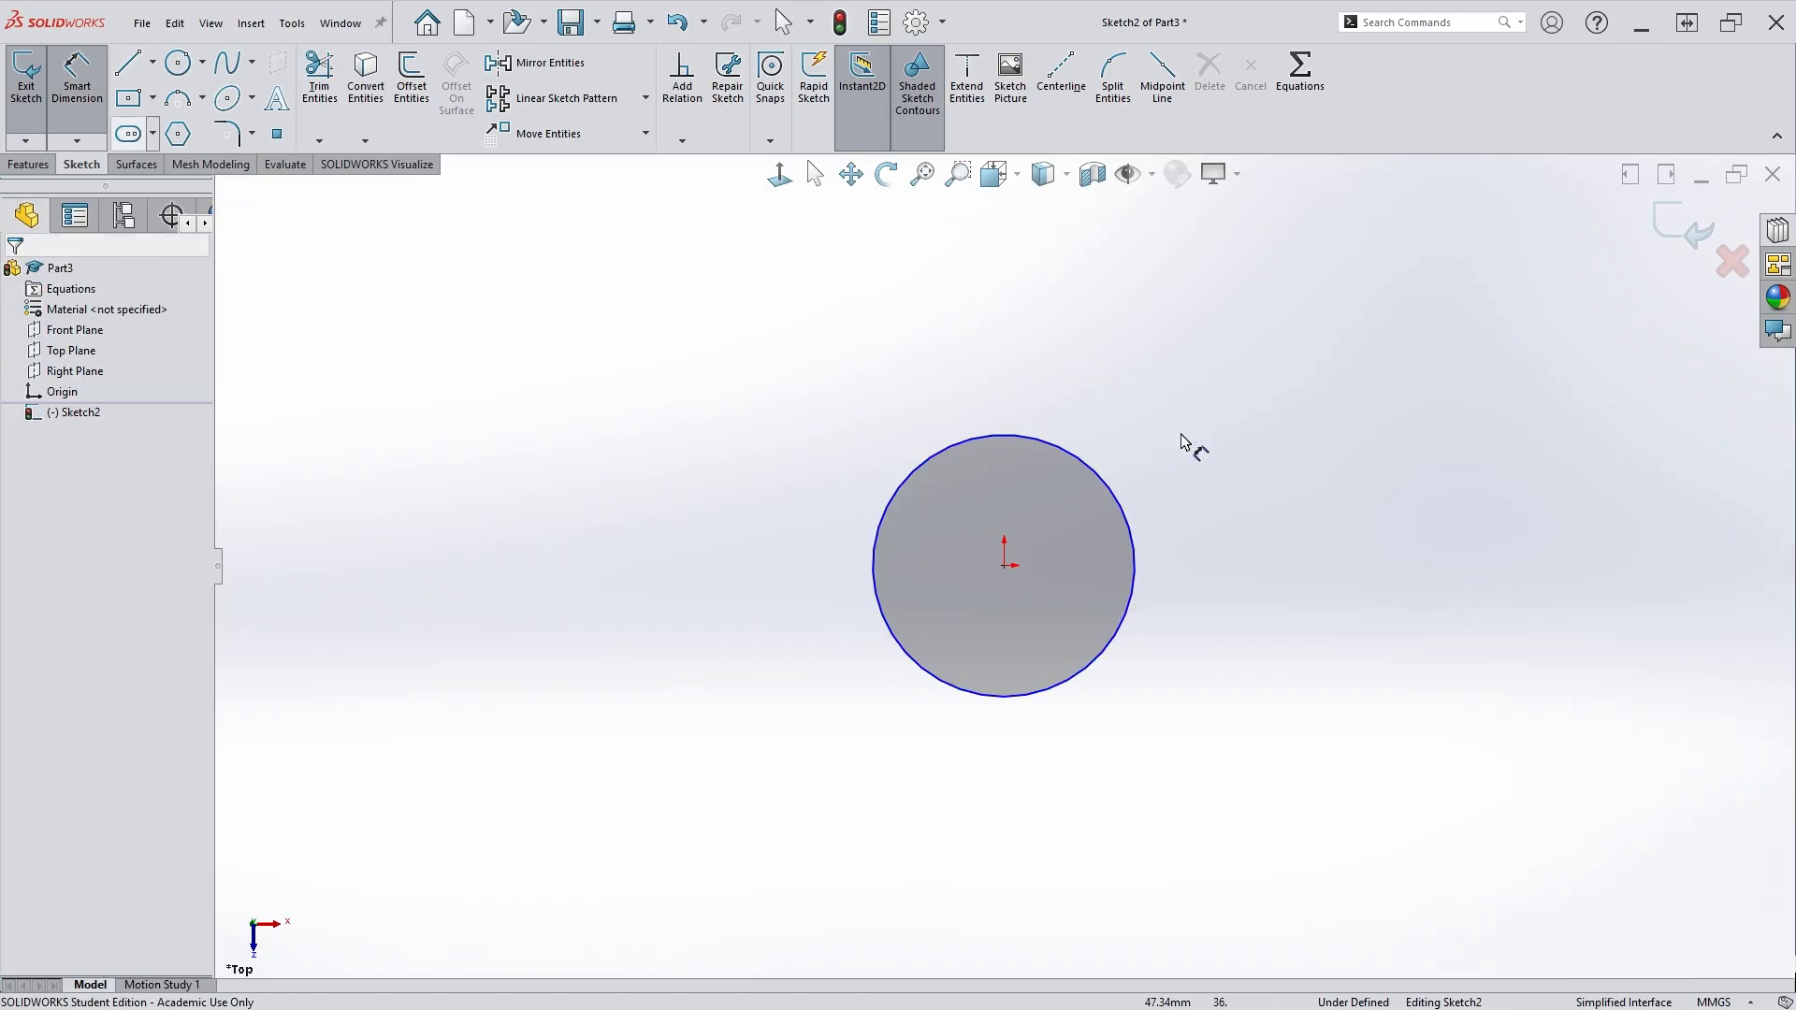
{"action": "left_click", "coordinate": [1125, 506]}
{"action": "left_click", "coordinate": [1190, 371]}
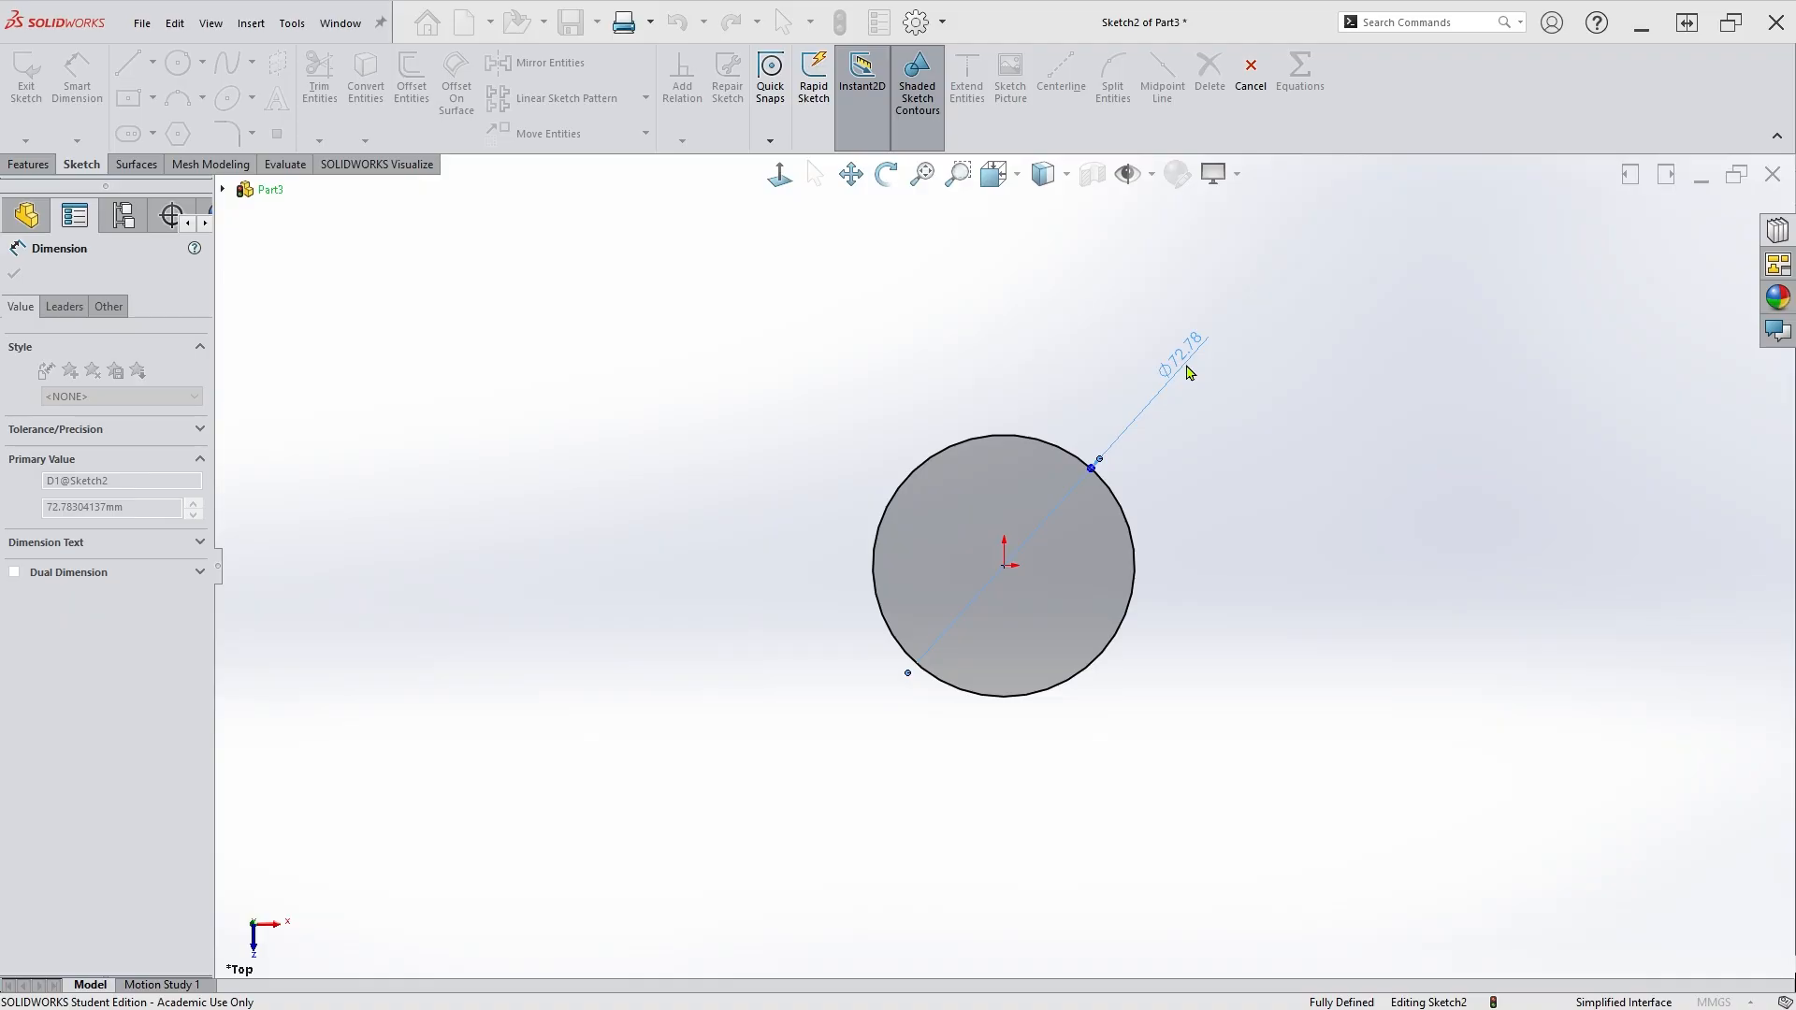
{"action": "type", "text": "60"}
{"action": "key", "text": "Return"}
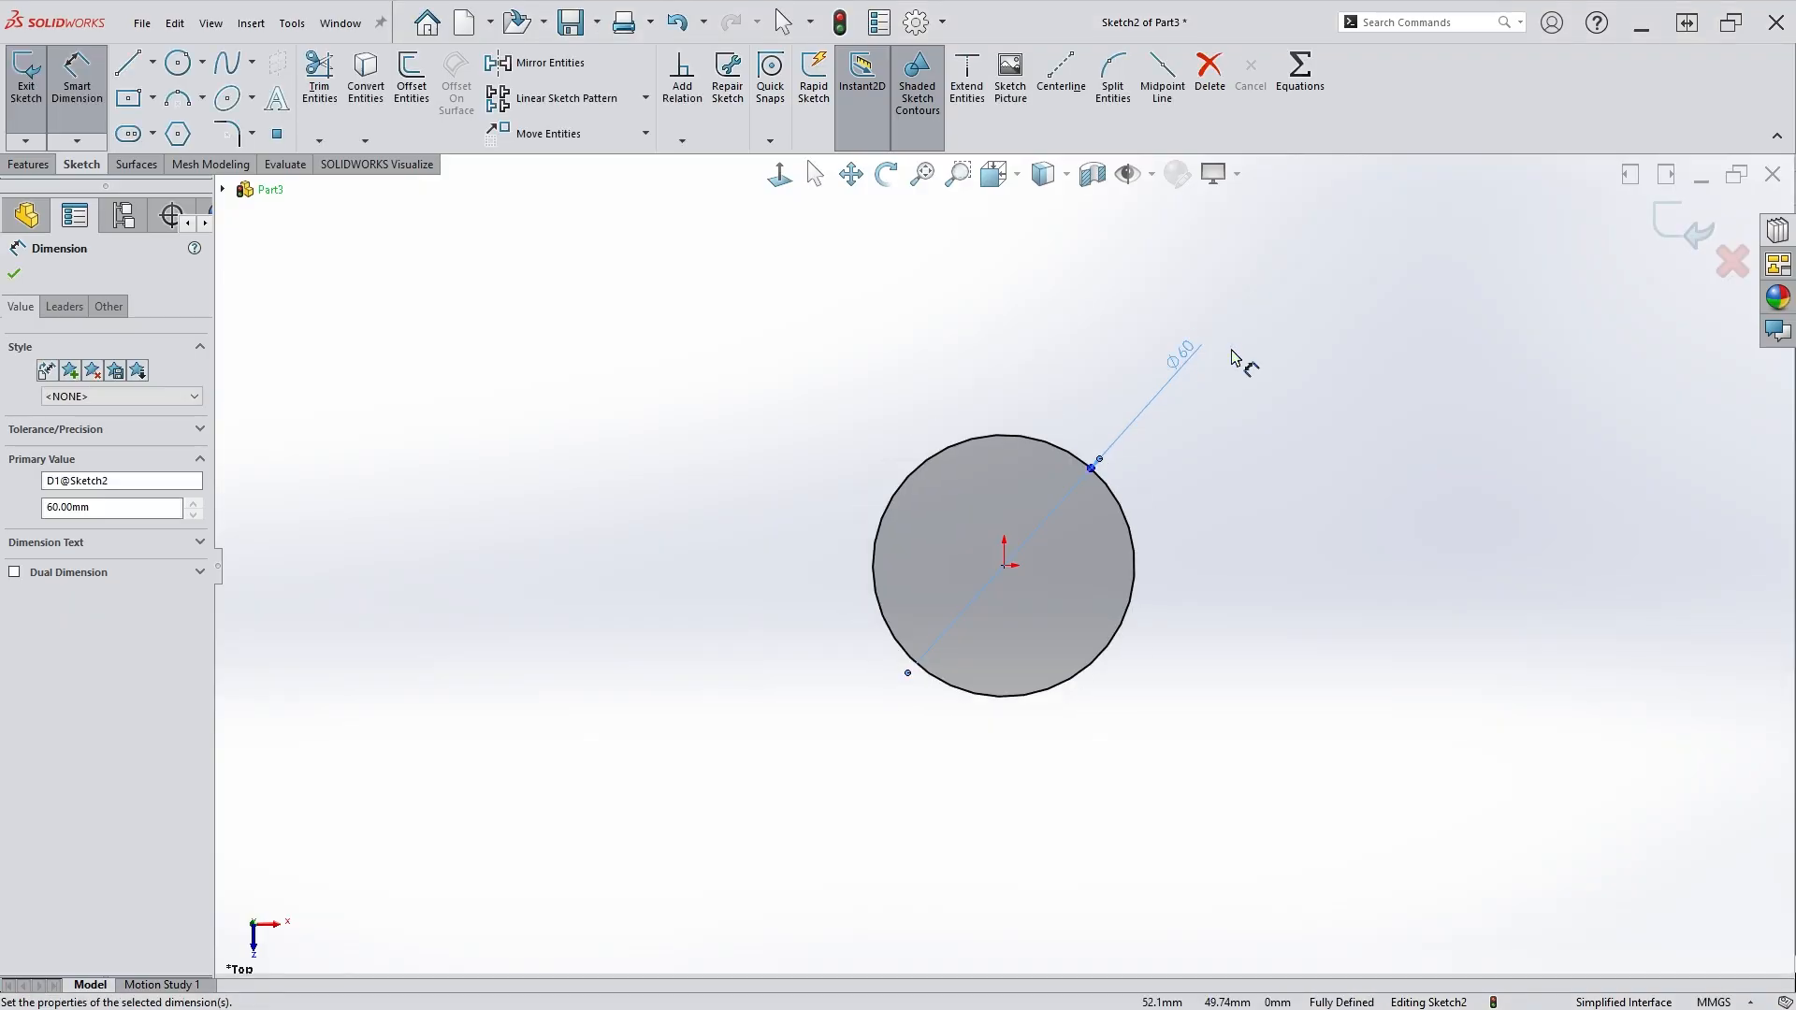
{"action": "key", "text": "Escape"}
{"action": "key", "text": "Escape"}
Sketch a six-sided construction polygon centred on the origin, with an inscribed circle about 92 mm in diameter.
{"action": "scroll", "coordinate": [1184, 491], "scroll_direction": "up", "scroll_amount": 1}
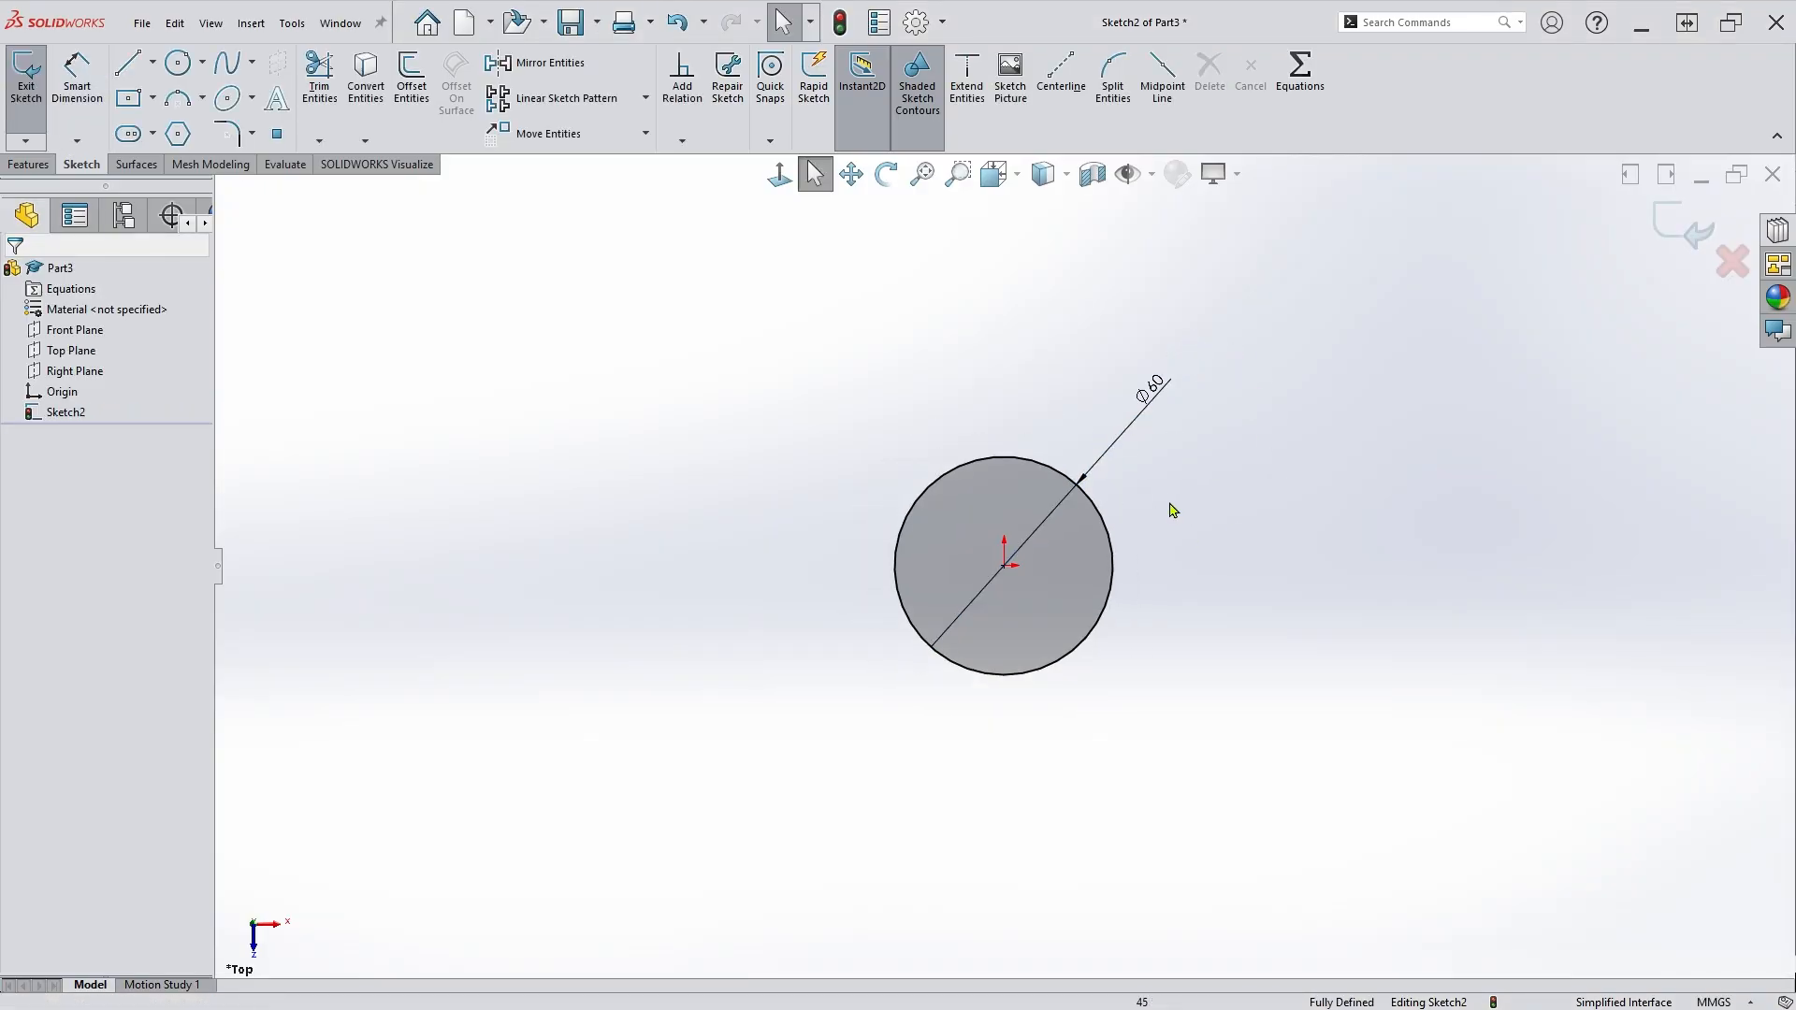
{"action": "scroll", "coordinate": [1157, 517], "scroll_direction": "up", "scroll_amount": 2}
{"action": "scroll", "coordinate": [1157, 516], "scroll_direction": "down", "scroll_amount": 2}
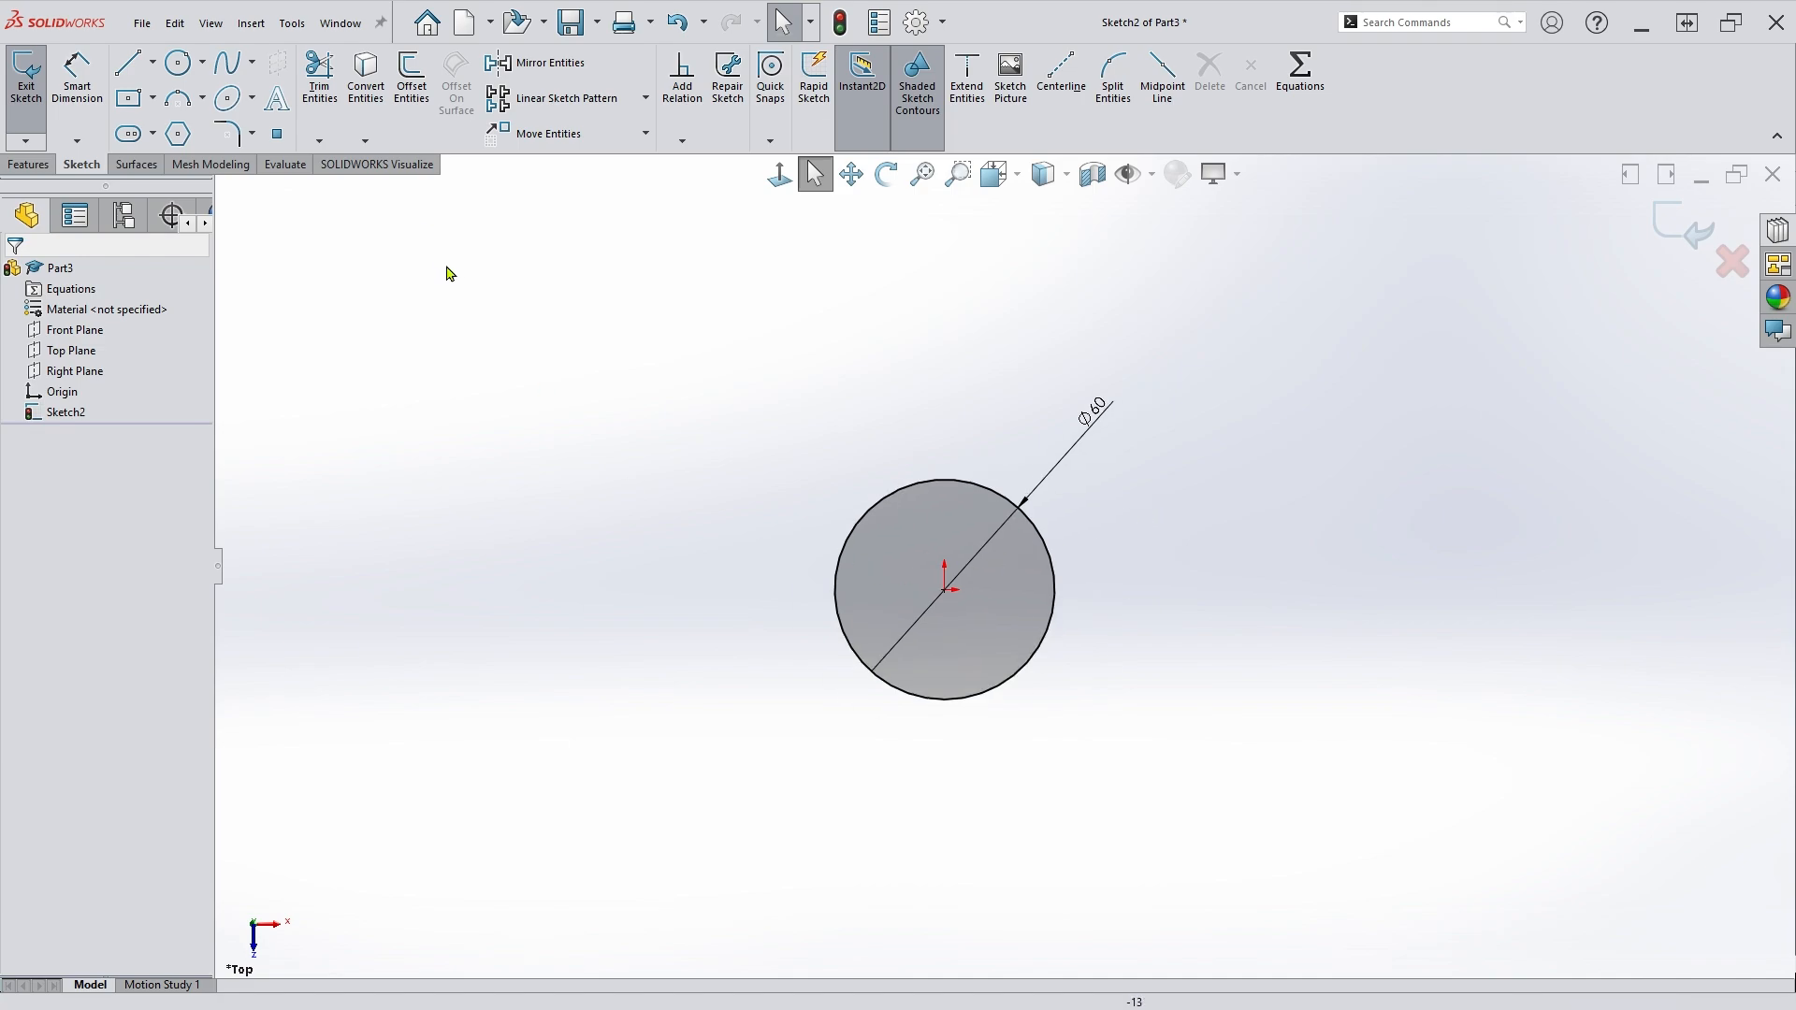
{"action": "left_click", "coordinate": [177, 133]}
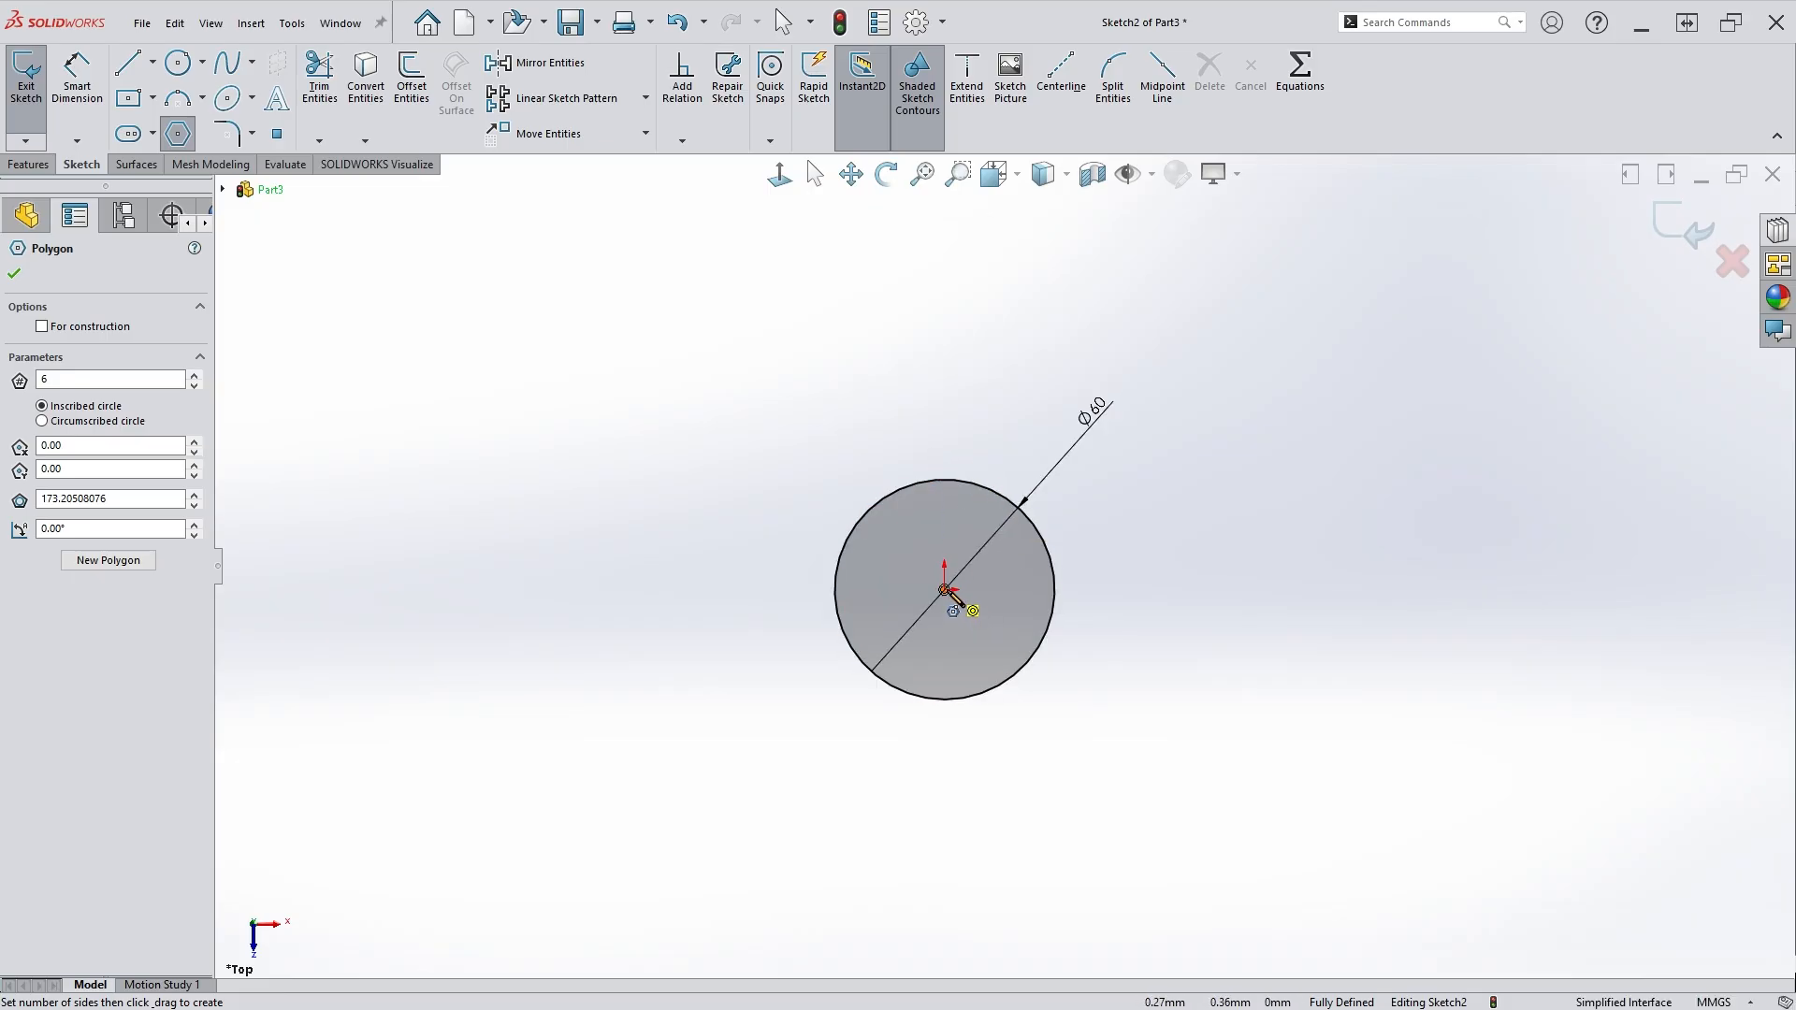
{"action": "left_click_drag", "start_coordinate": [946, 591], "coordinate": [988, 401]}
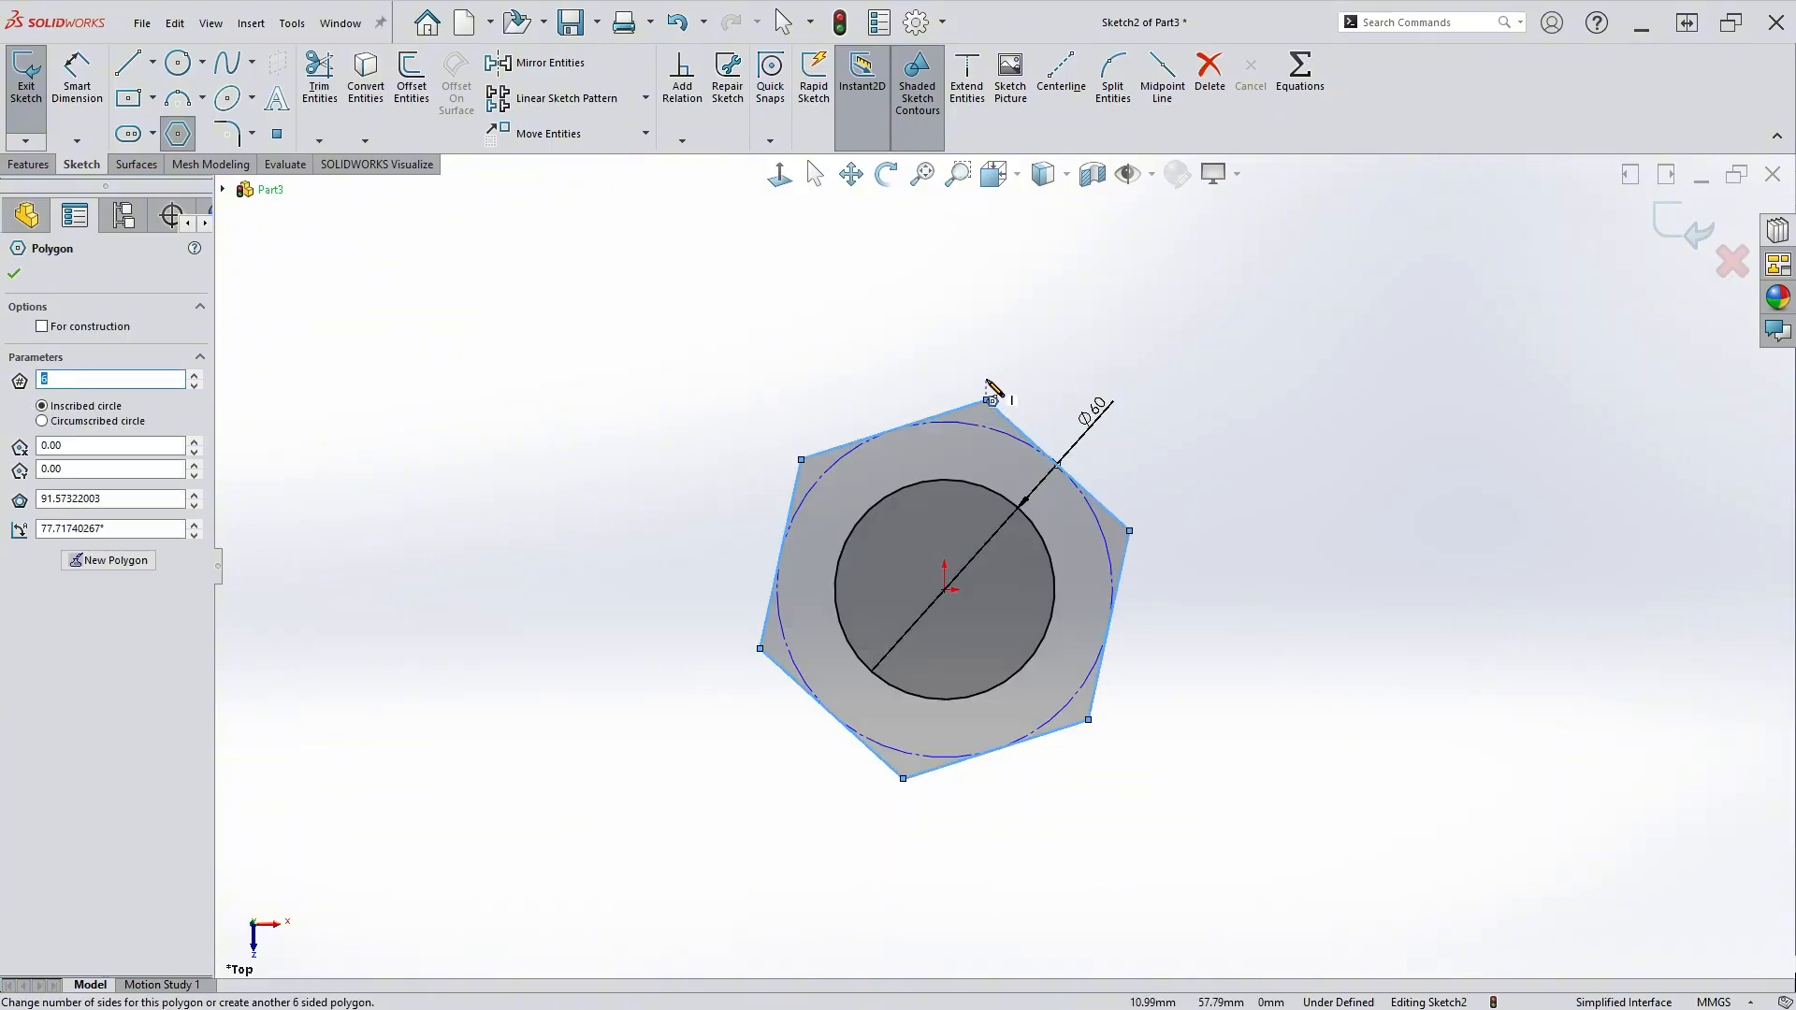
{"action": "left_click", "coordinate": [42, 327]}
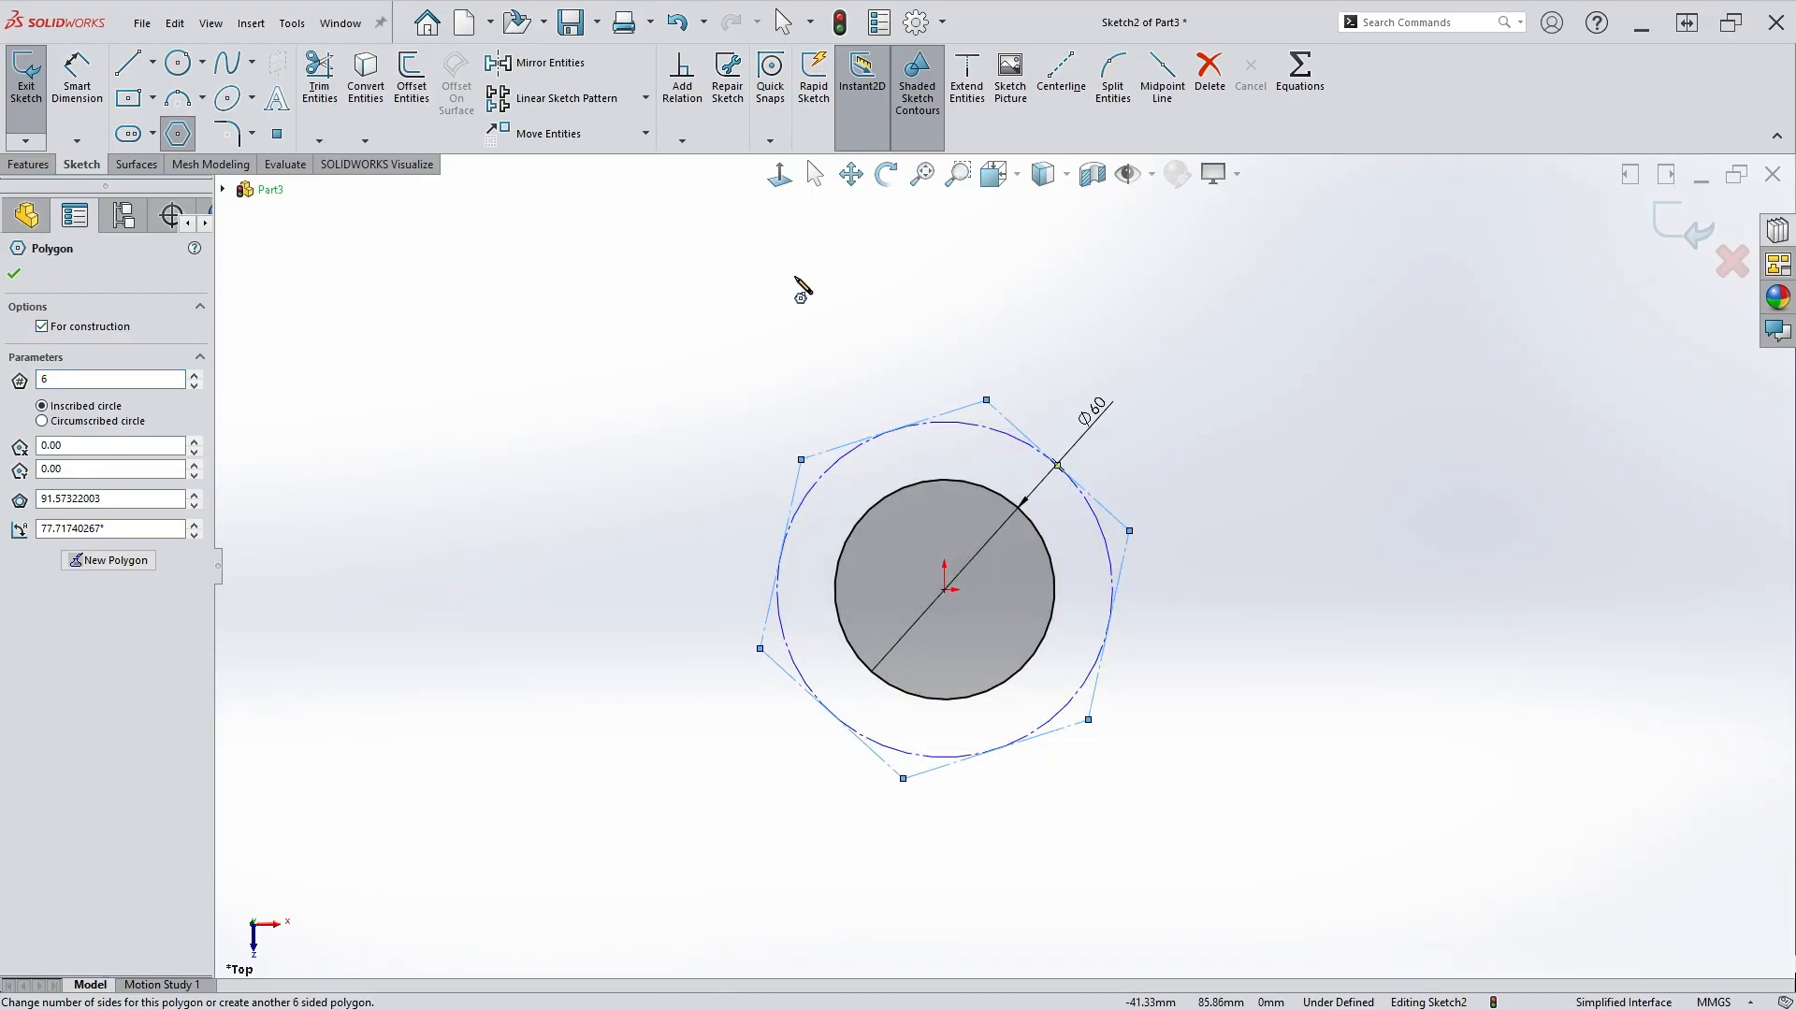
{"action": "key", "text": "Escape"}
{"action": "key", "text": "Escape"}
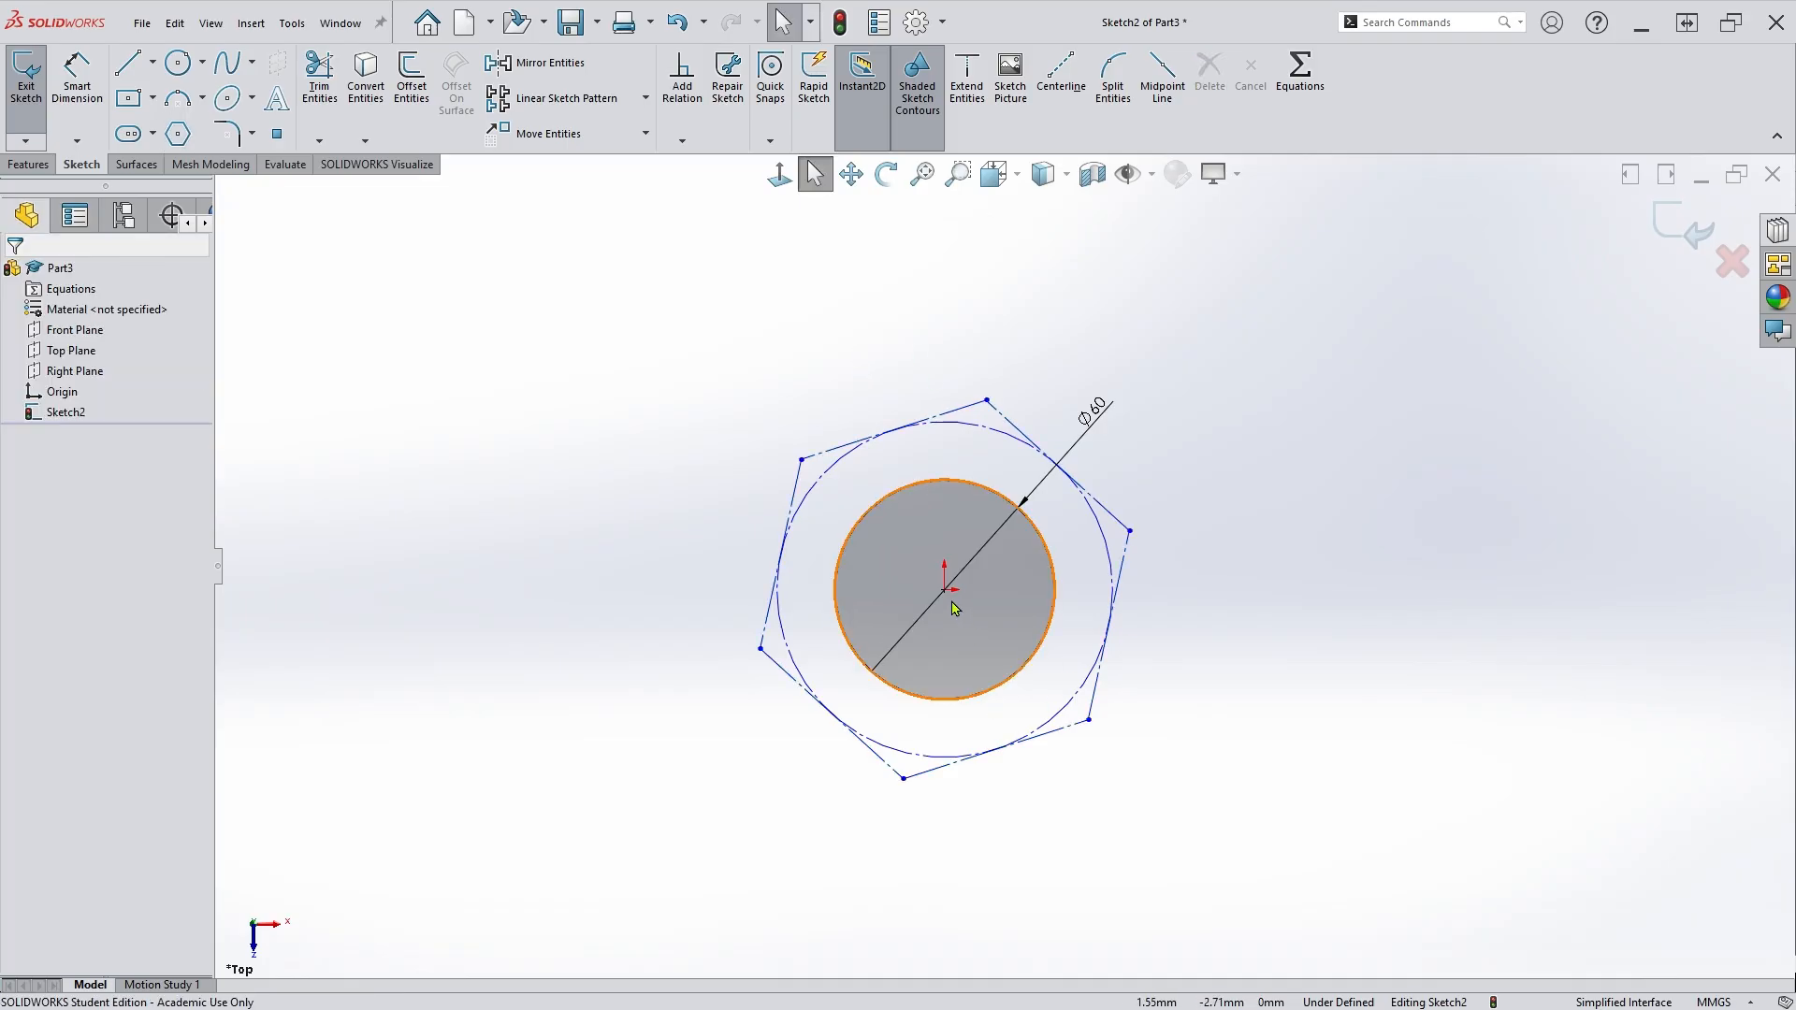
Add a Vertical relation between the origin-centred point and the construction hexagon's uppermost vertex.
{"action": "left_click", "coordinate": [969, 508]}
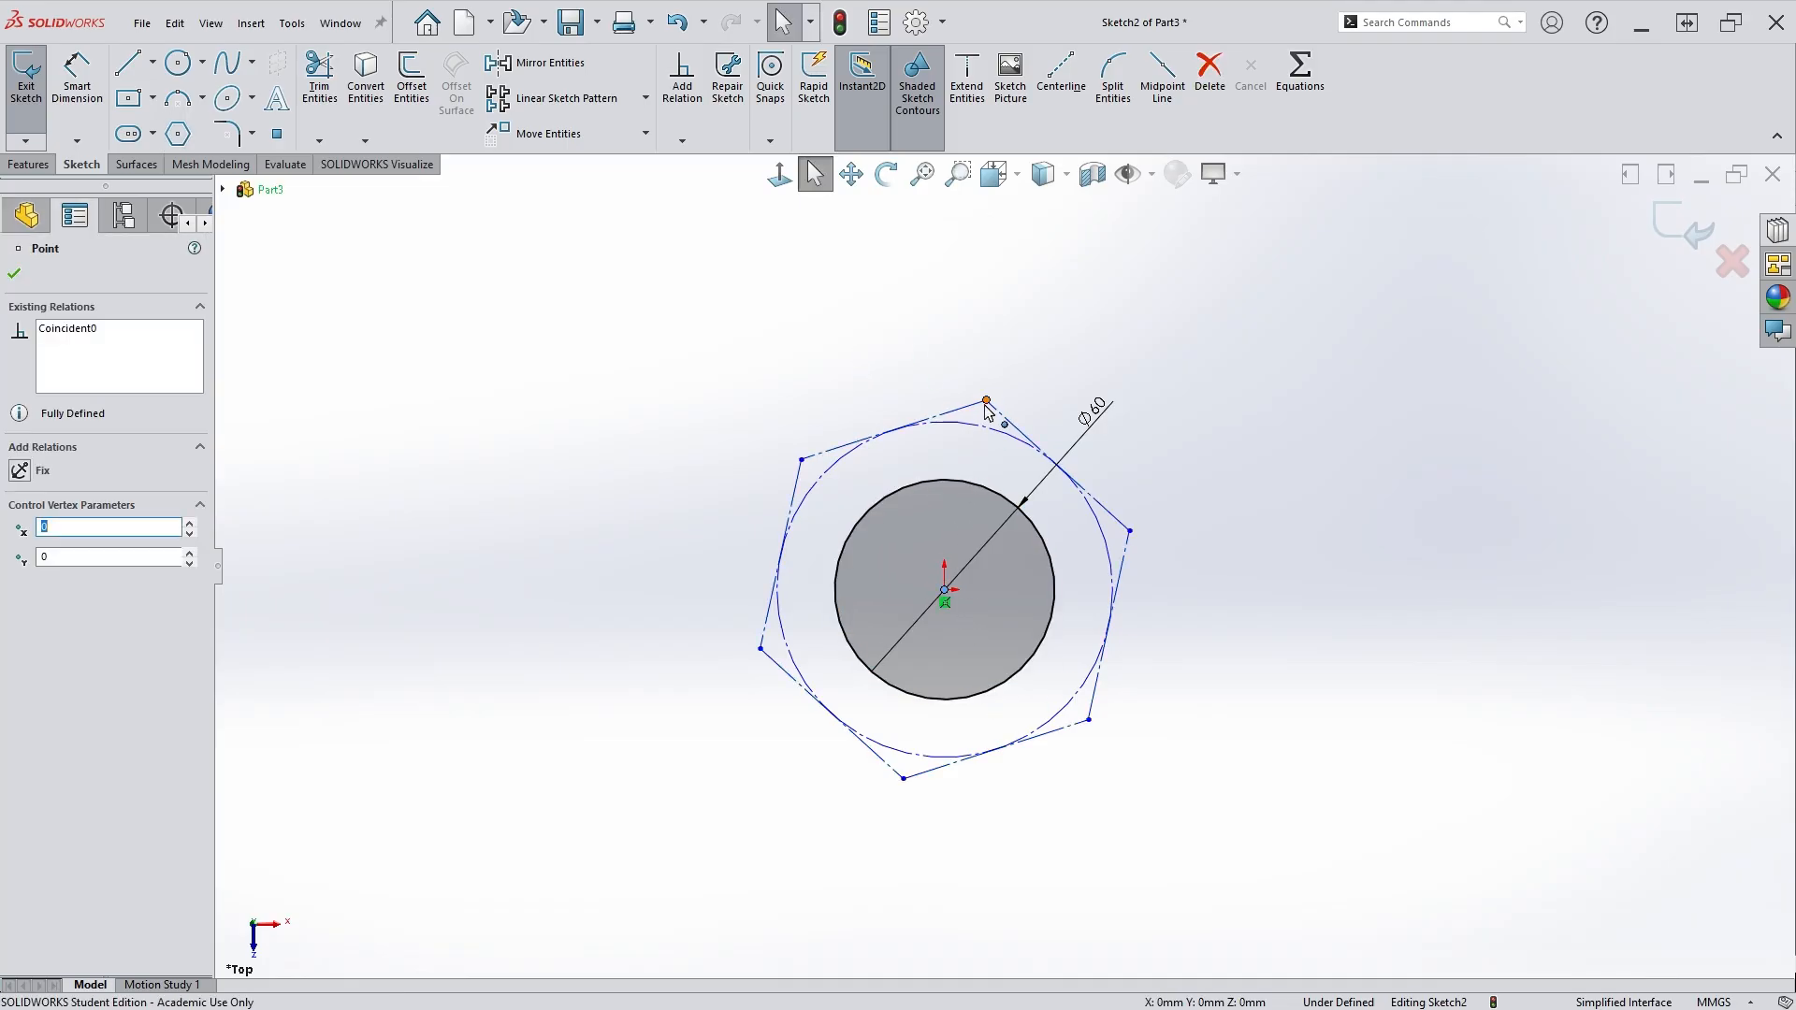
{"action": "left_click", "coordinate": [986, 402], "text": "ctrl"}
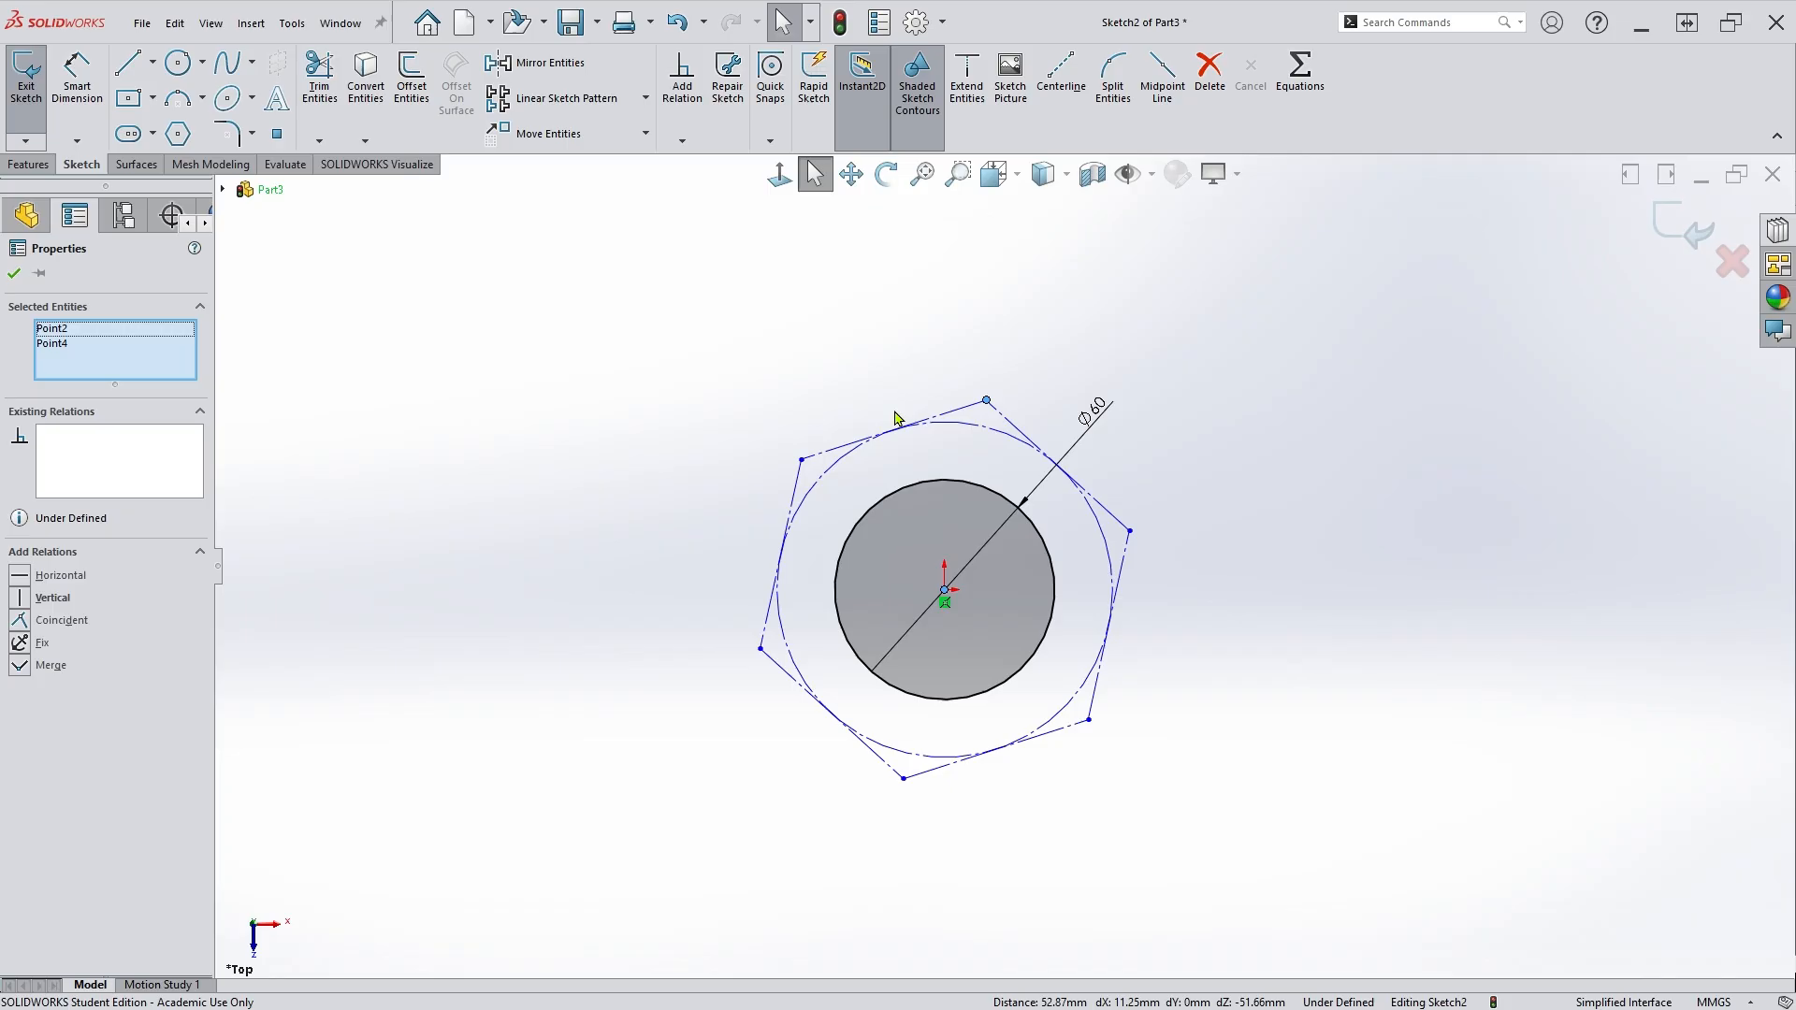
{"action": "left_click", "coordinate": [23, 603]}
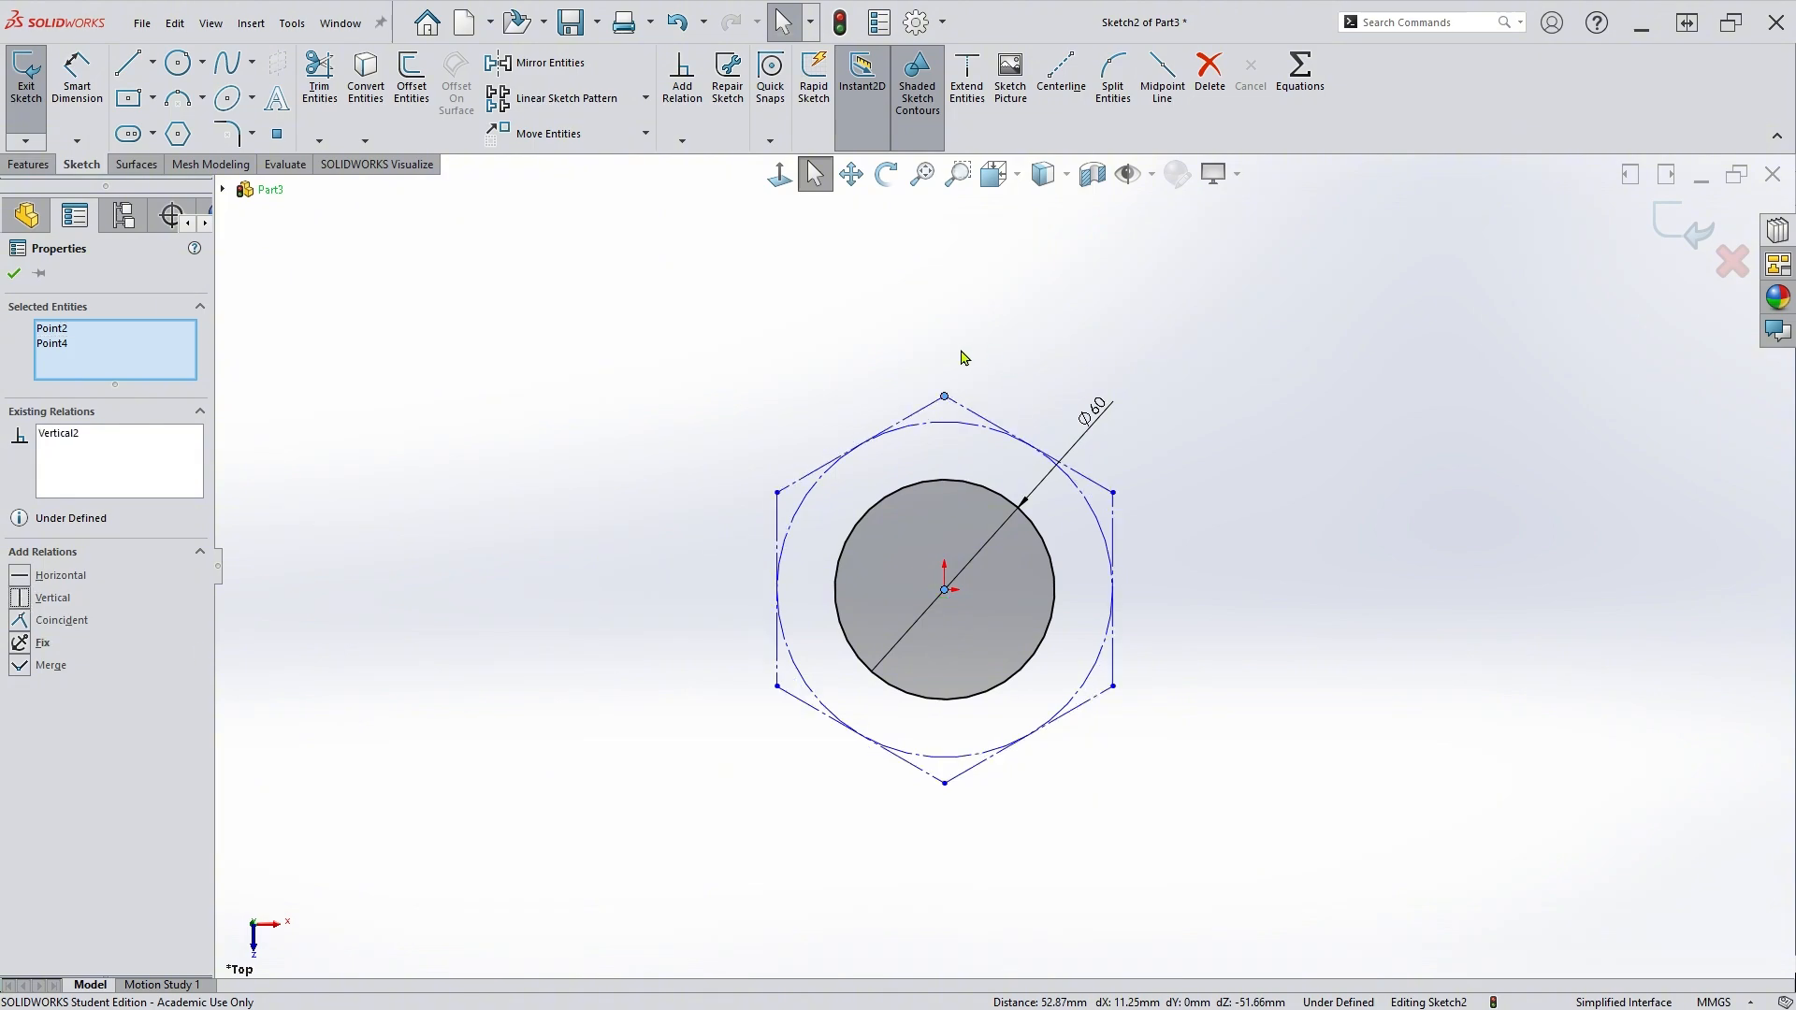
{"action": "left_click", "coordinate": [14, 272]}
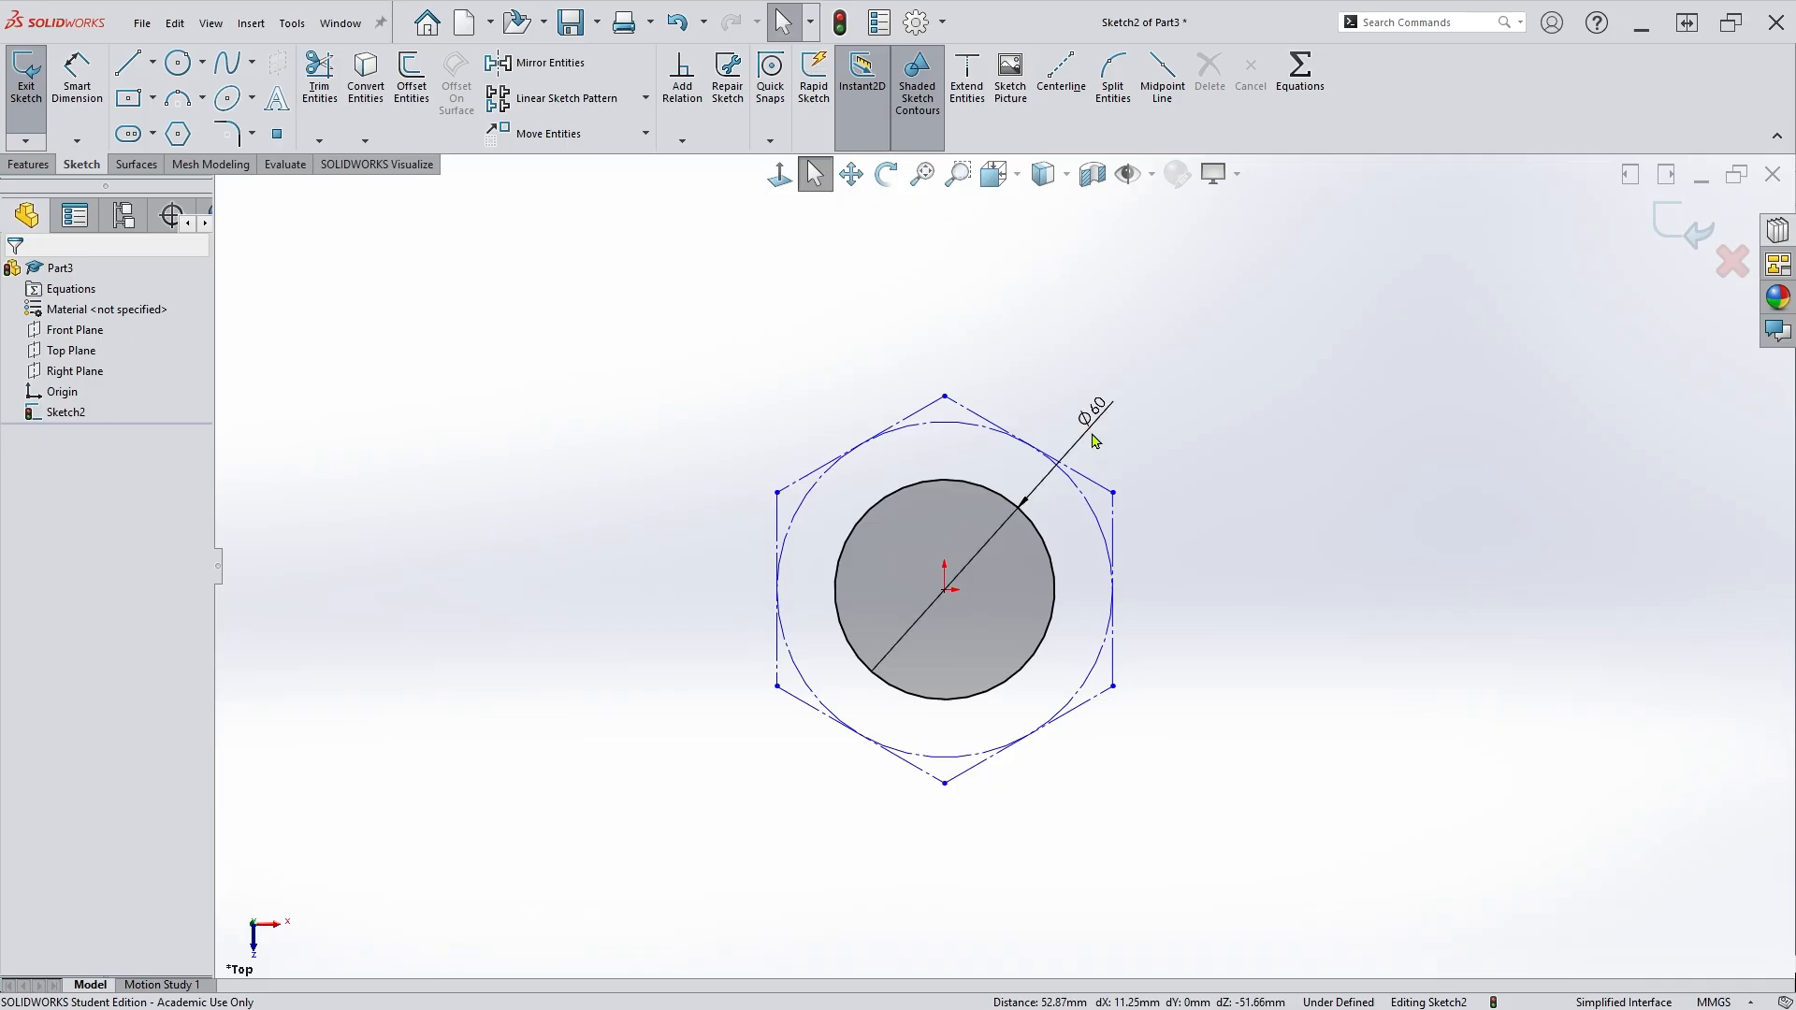
Dimension the distance between the construction hexagon's upper and lower vertices as 107 mm.
{"action": "left_click", "coordinate": [77, 75]}
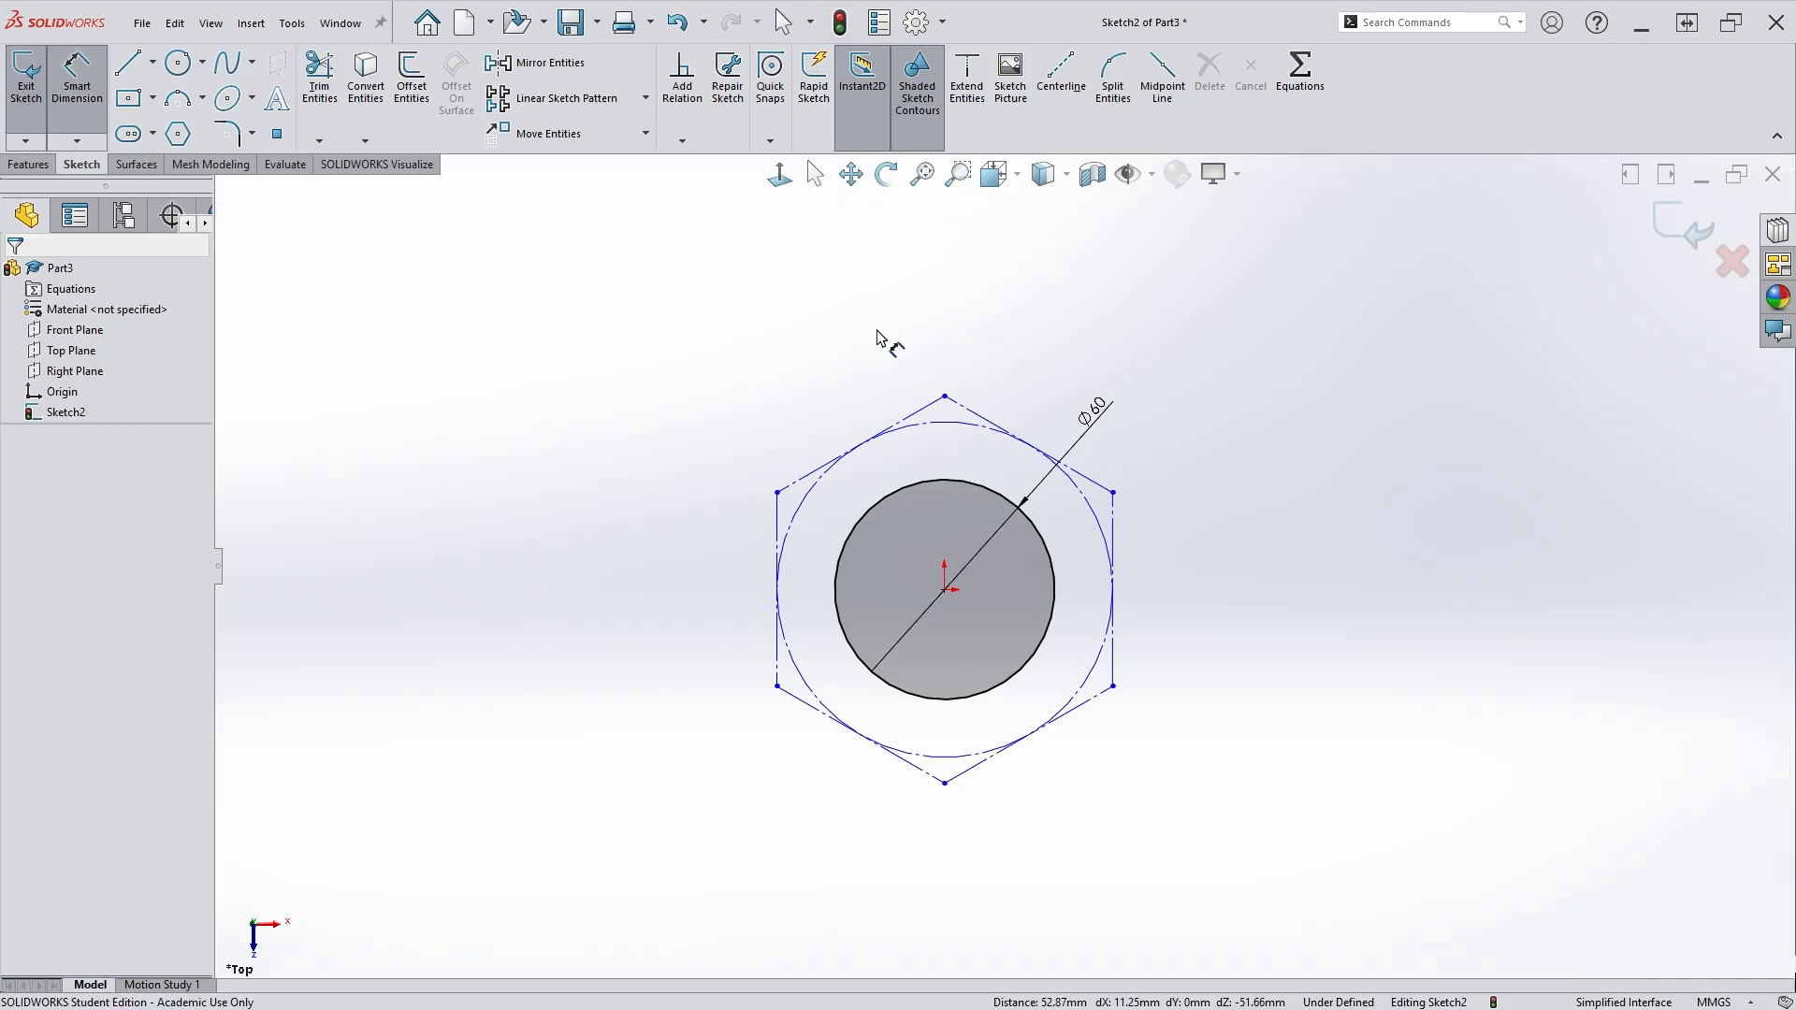
{"action": "left_click", "coordinate": [947, 396]}
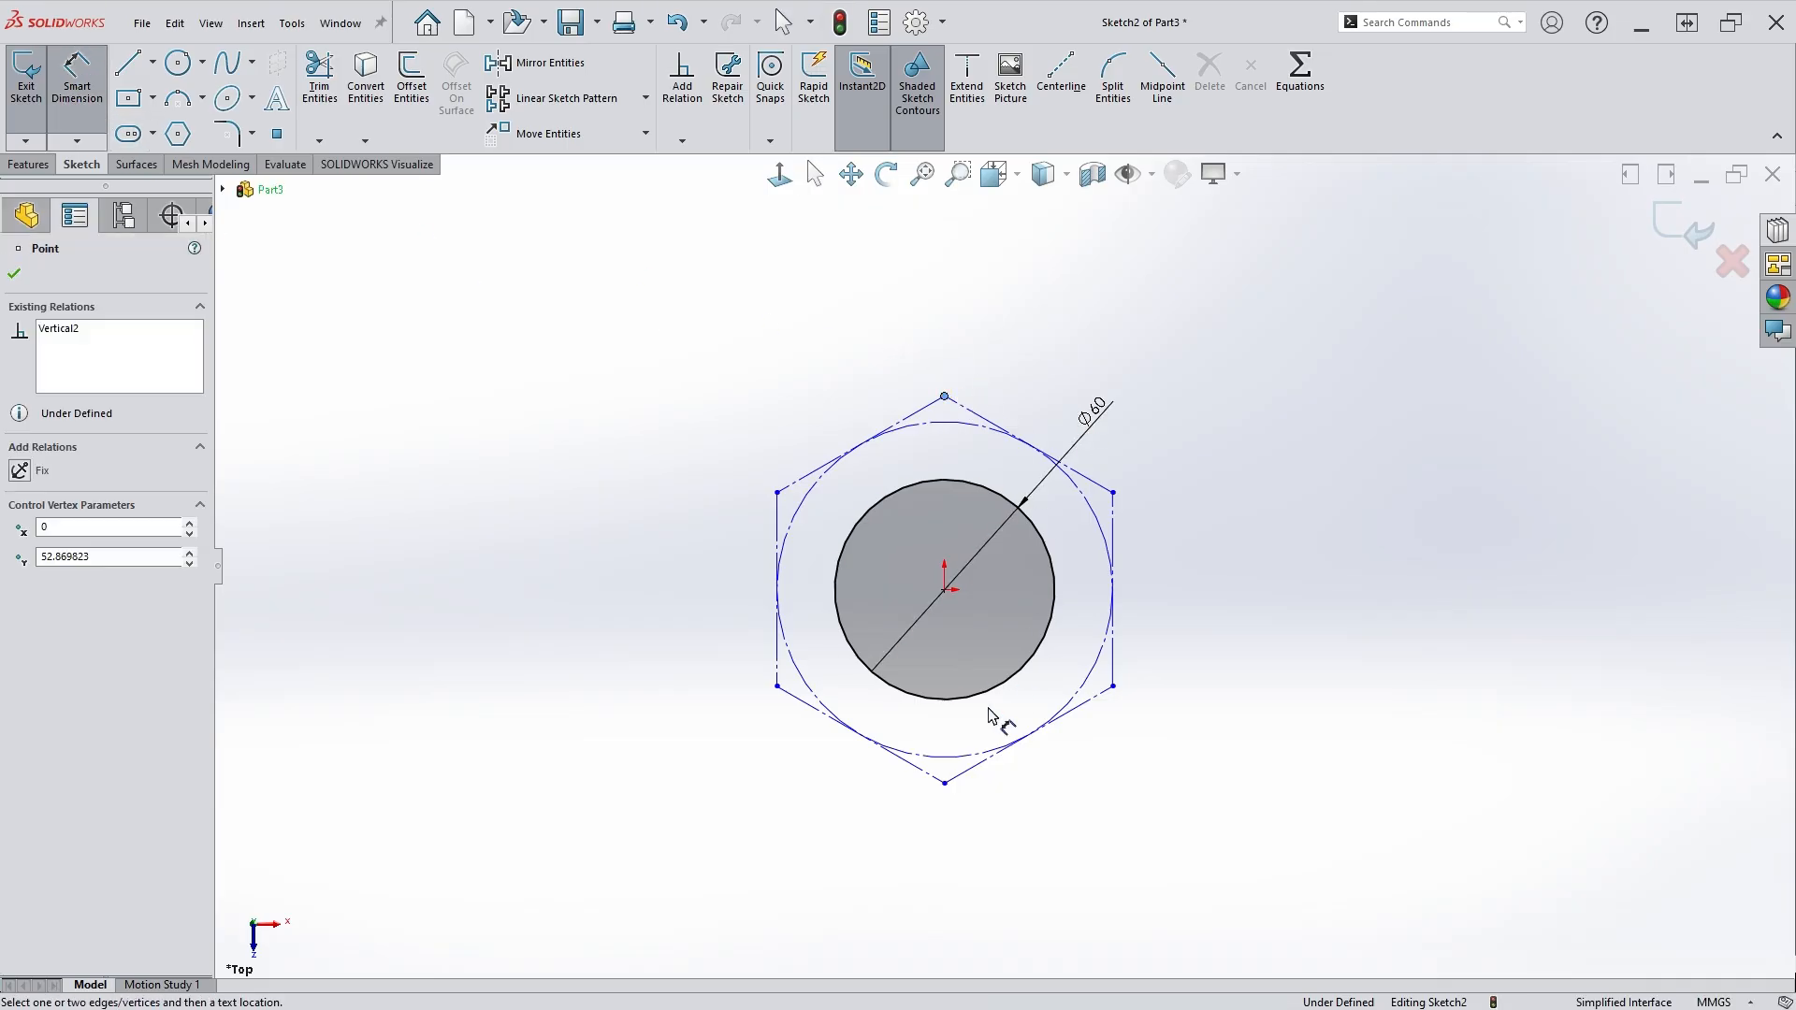
{"action": "left_click", "coordinate": [945, 784]}
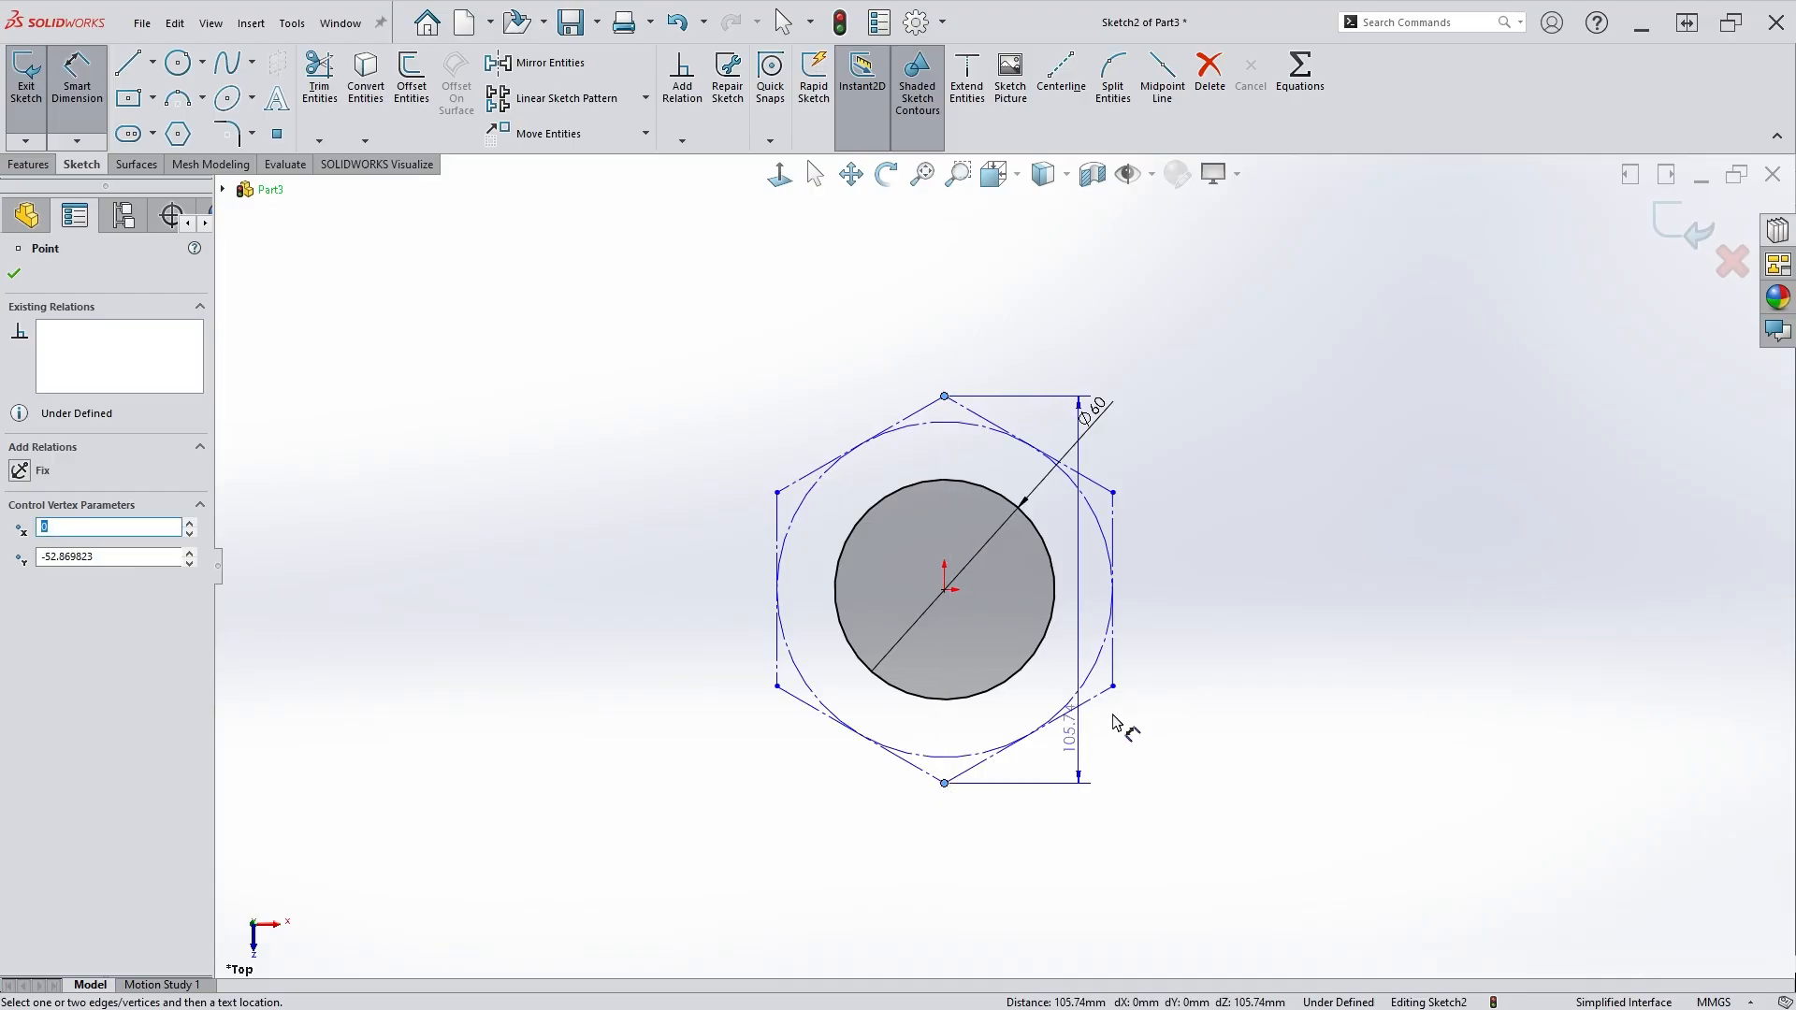
{"action": "left_click", "coordinate": [1282, 604]}
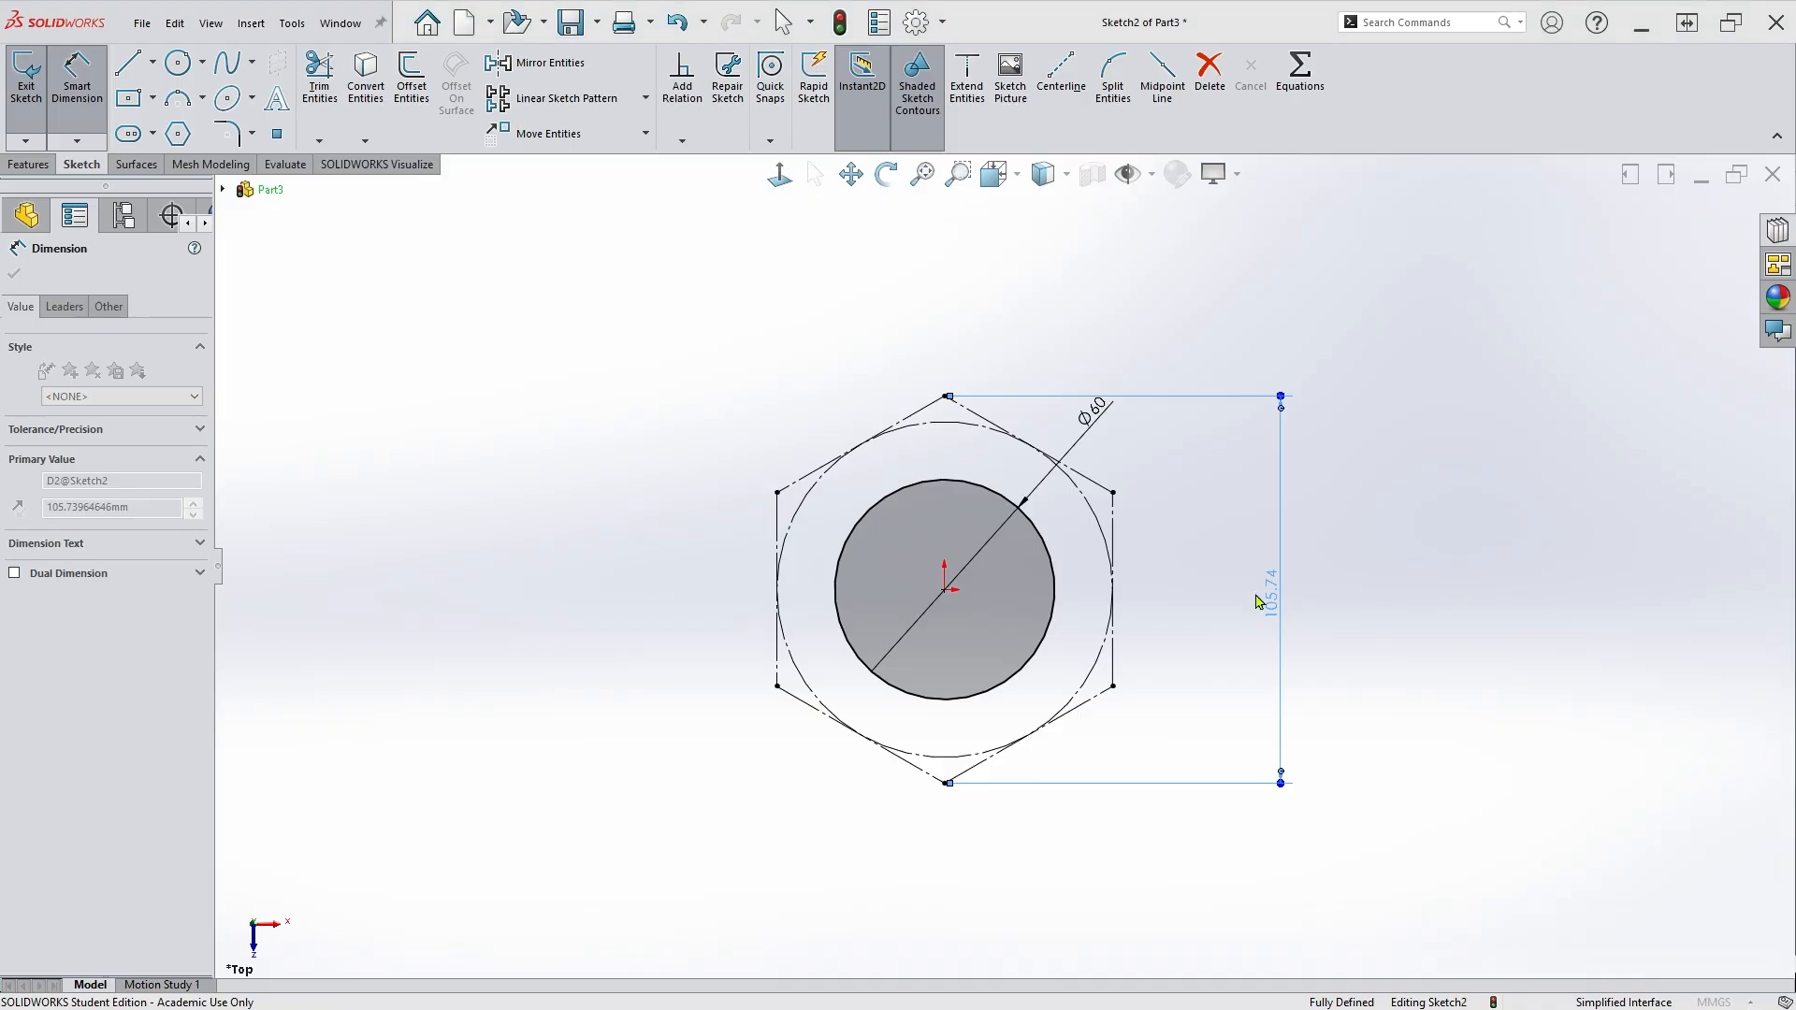
{"action": "type", "text": "107"}
{"action": "key", "text": "Return"}
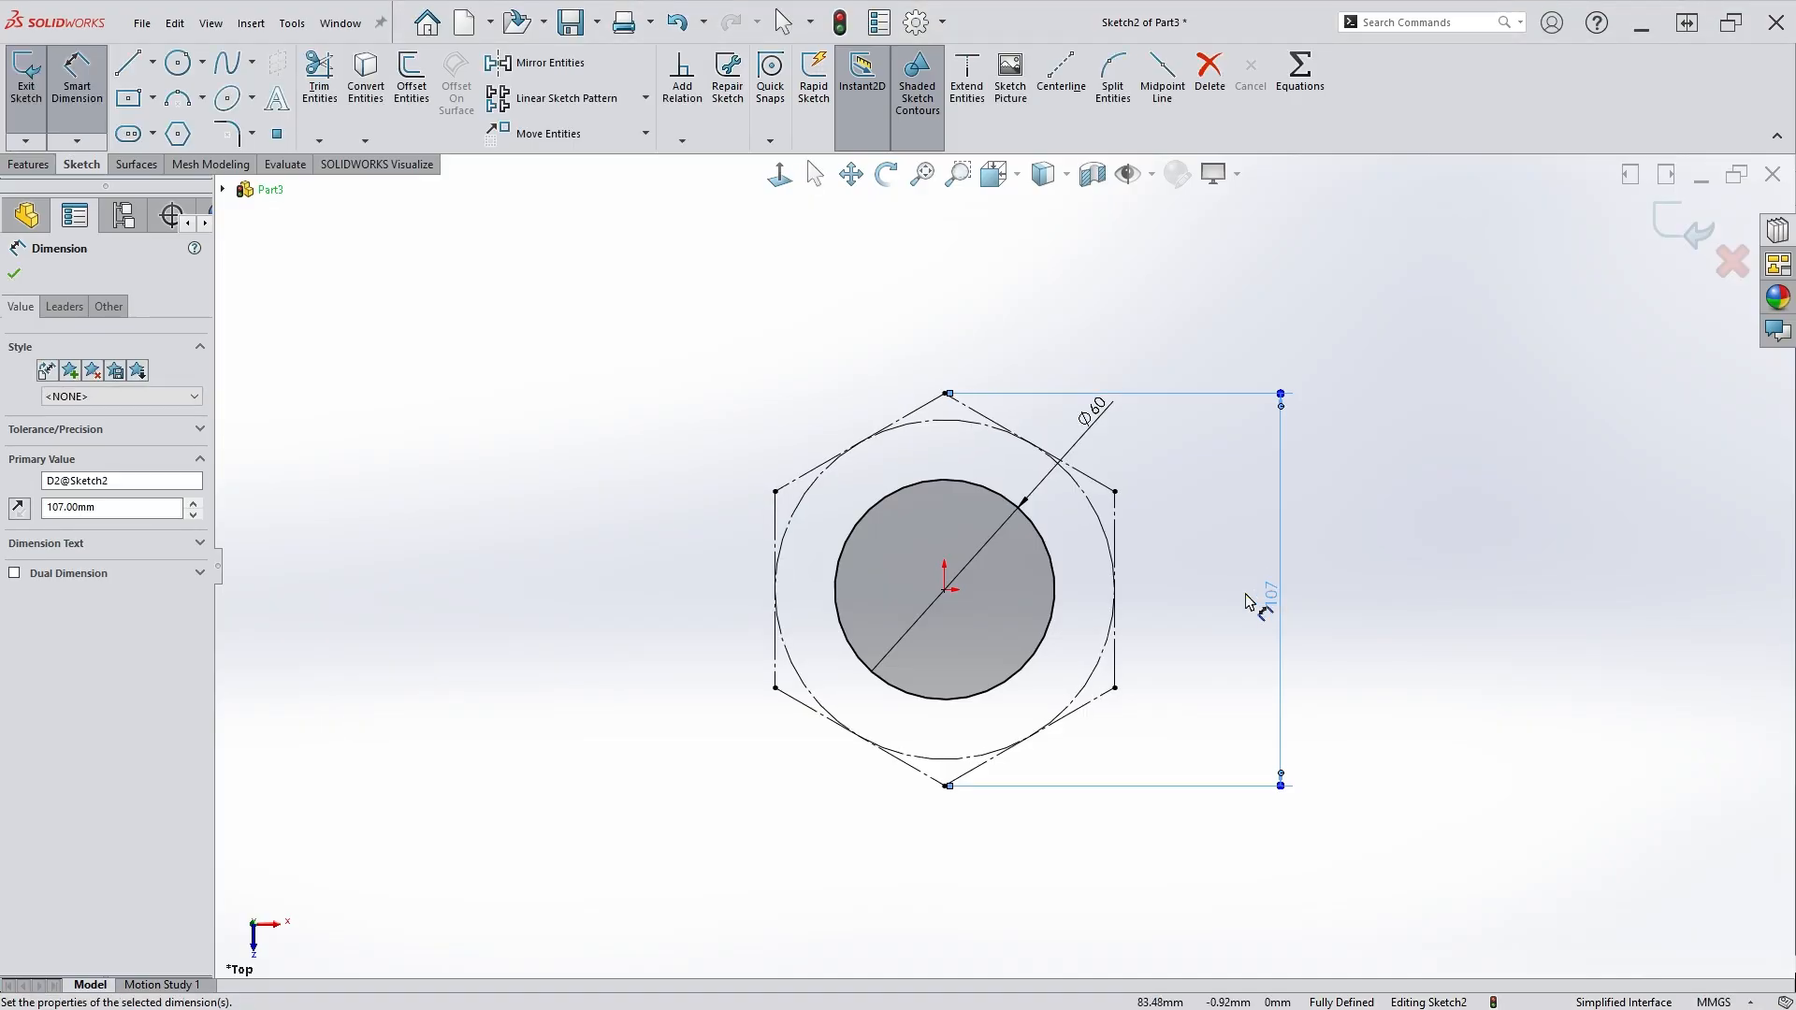
{"action": "key", "text": "Escape"}
{"action": "key", "text": "Escape"}
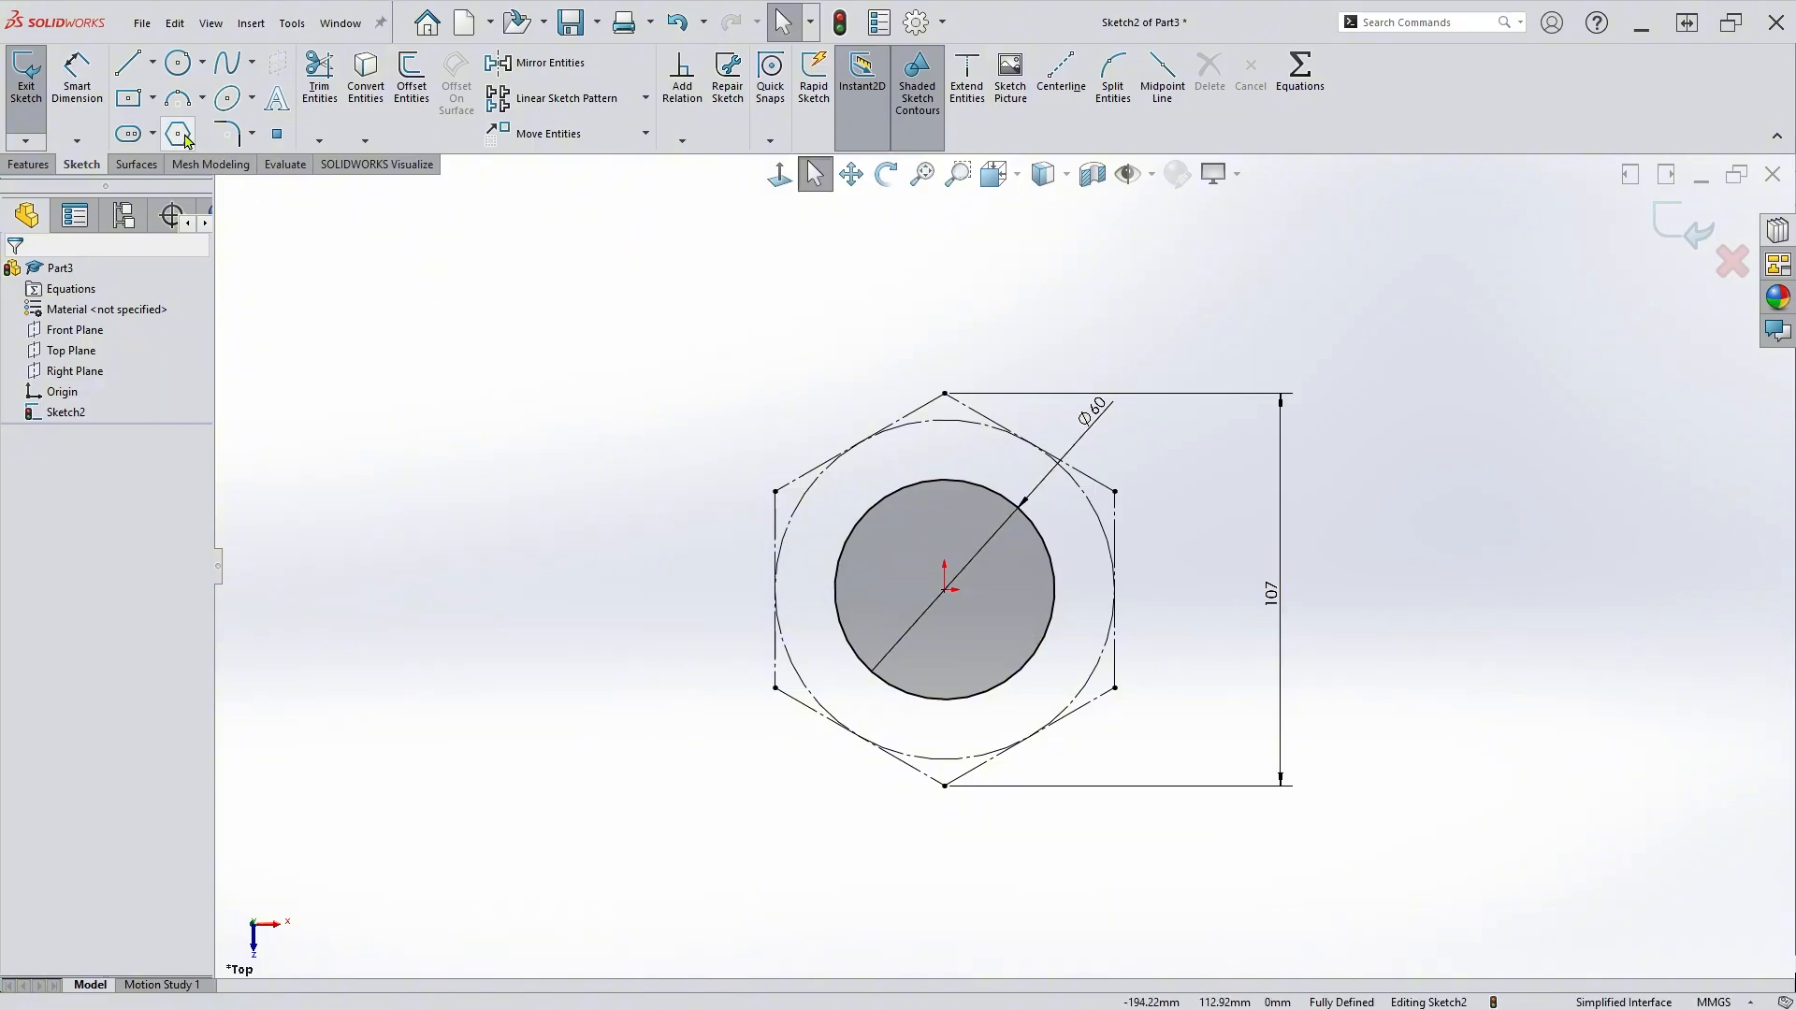
Sketch a larger solid-line hexagon centred on the origin, with an inscribed circle about 155 mm in diameter.
{"action": "left_click", "coordinate": [178, 133]}
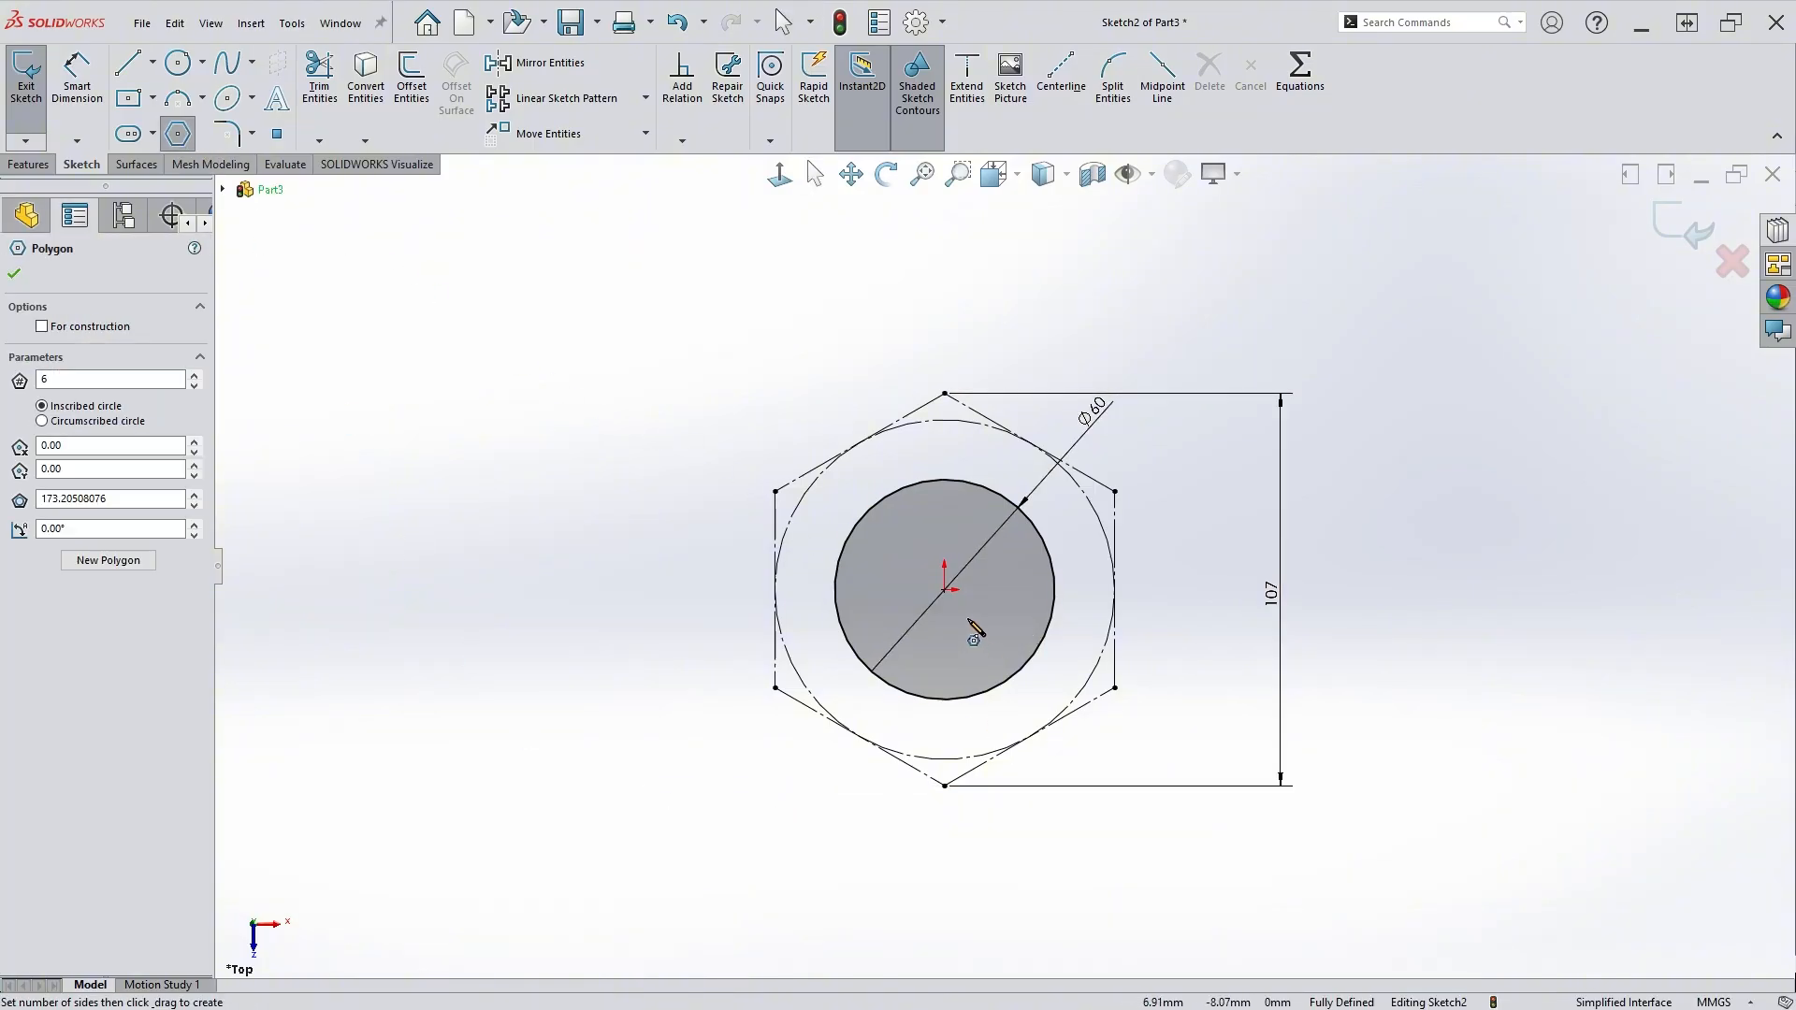
{"action": "left_click", "coordinate": [945, 590]}
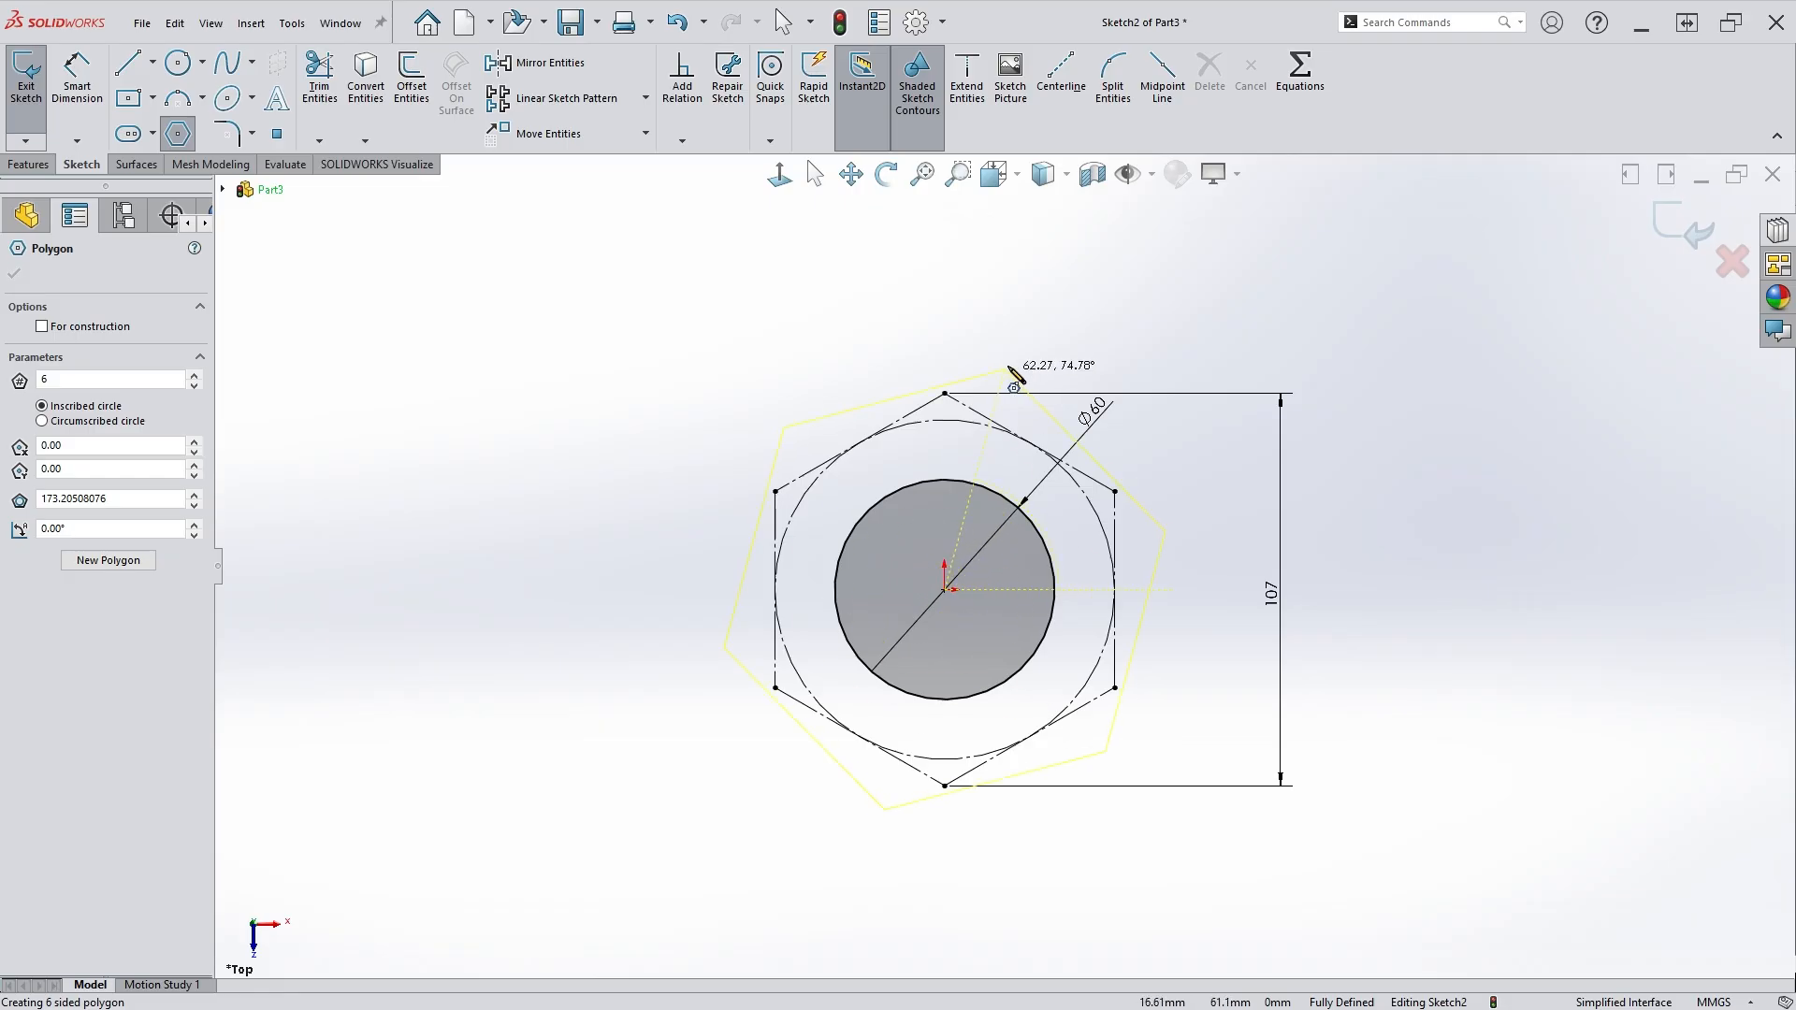
{"action": "left_click", "coordinate": [1107, 304]}
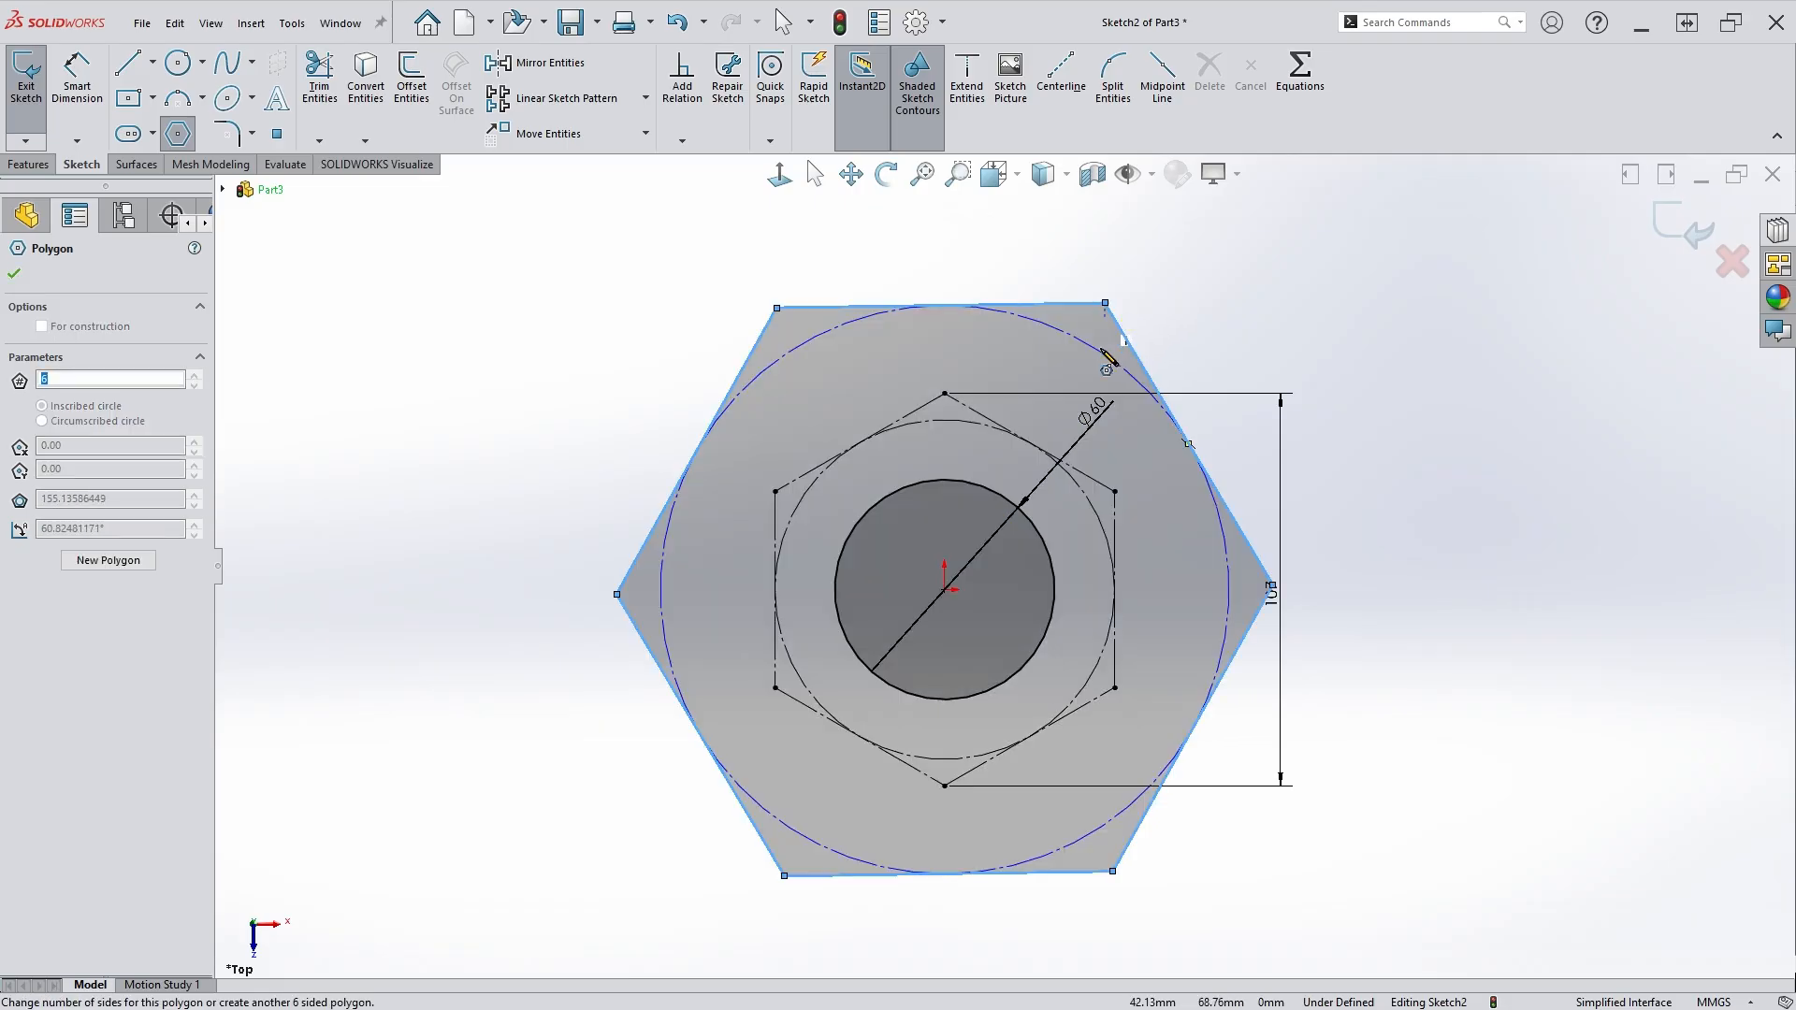
{"action": "key", "text": "Escape"}
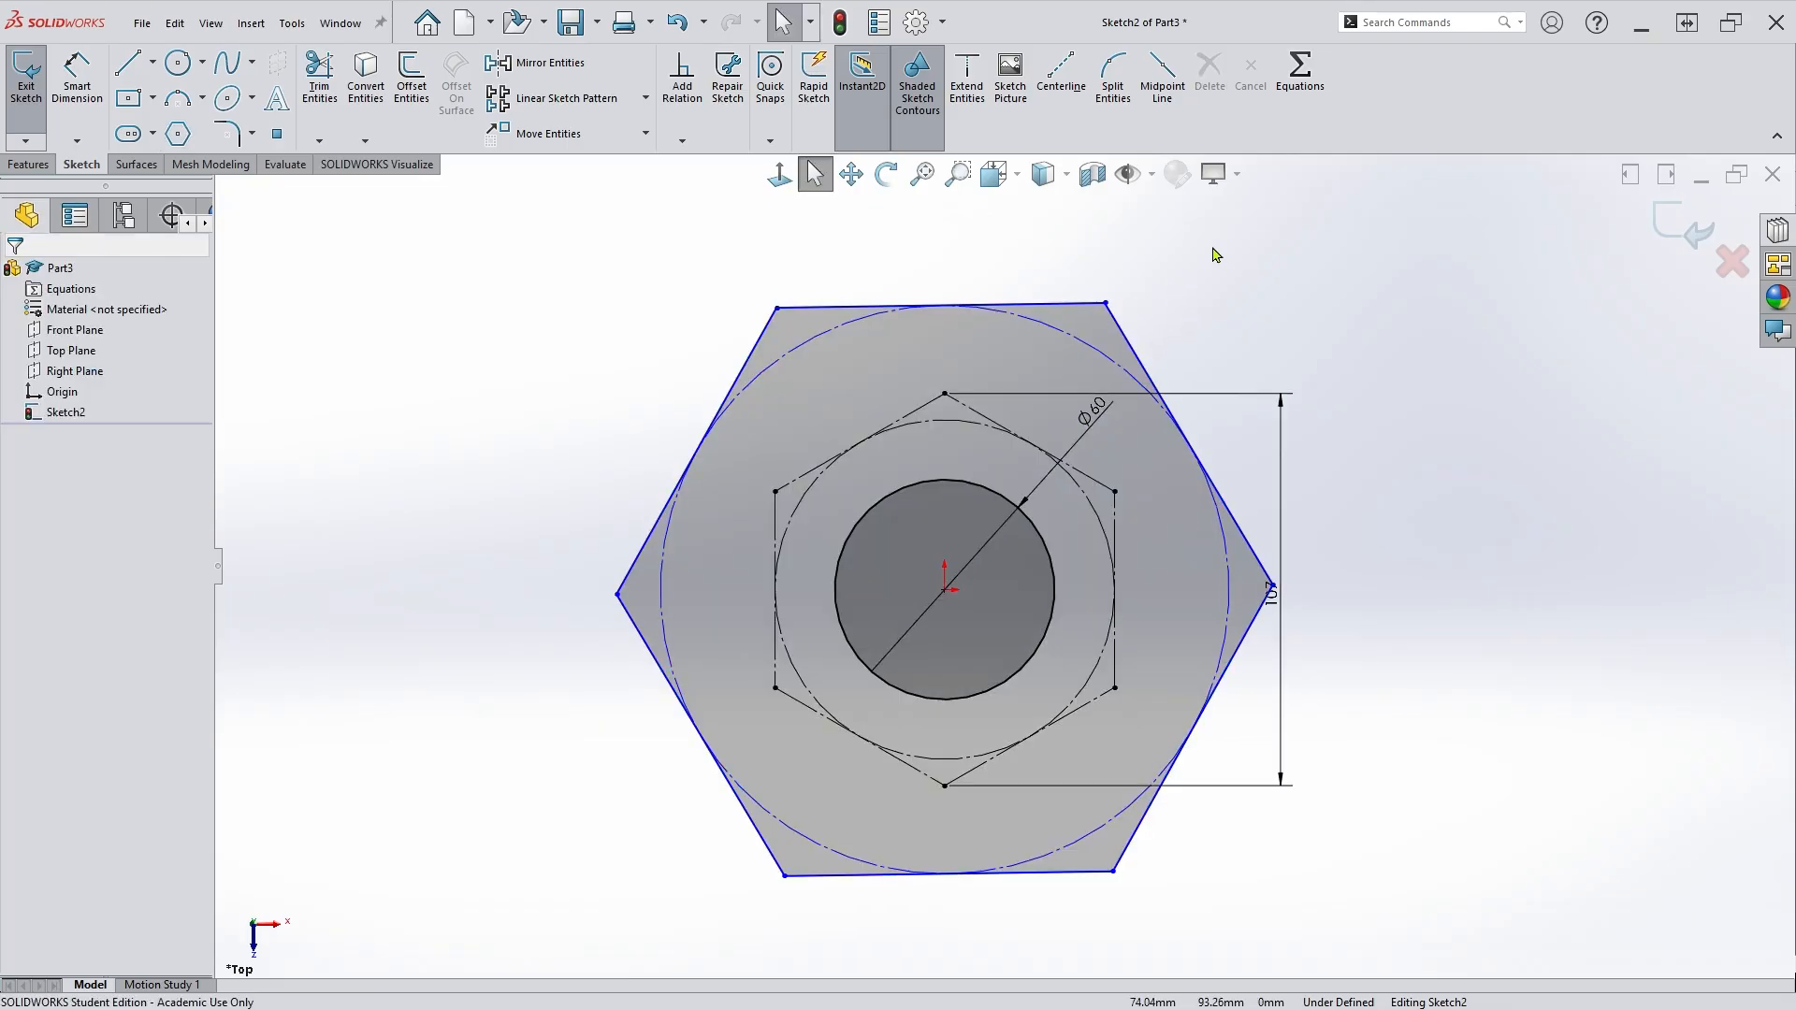
Add a Horizontal relation to the upper edge of the outer hexagon.
{"action": "left_click", "coordinate": [1065, 305]}
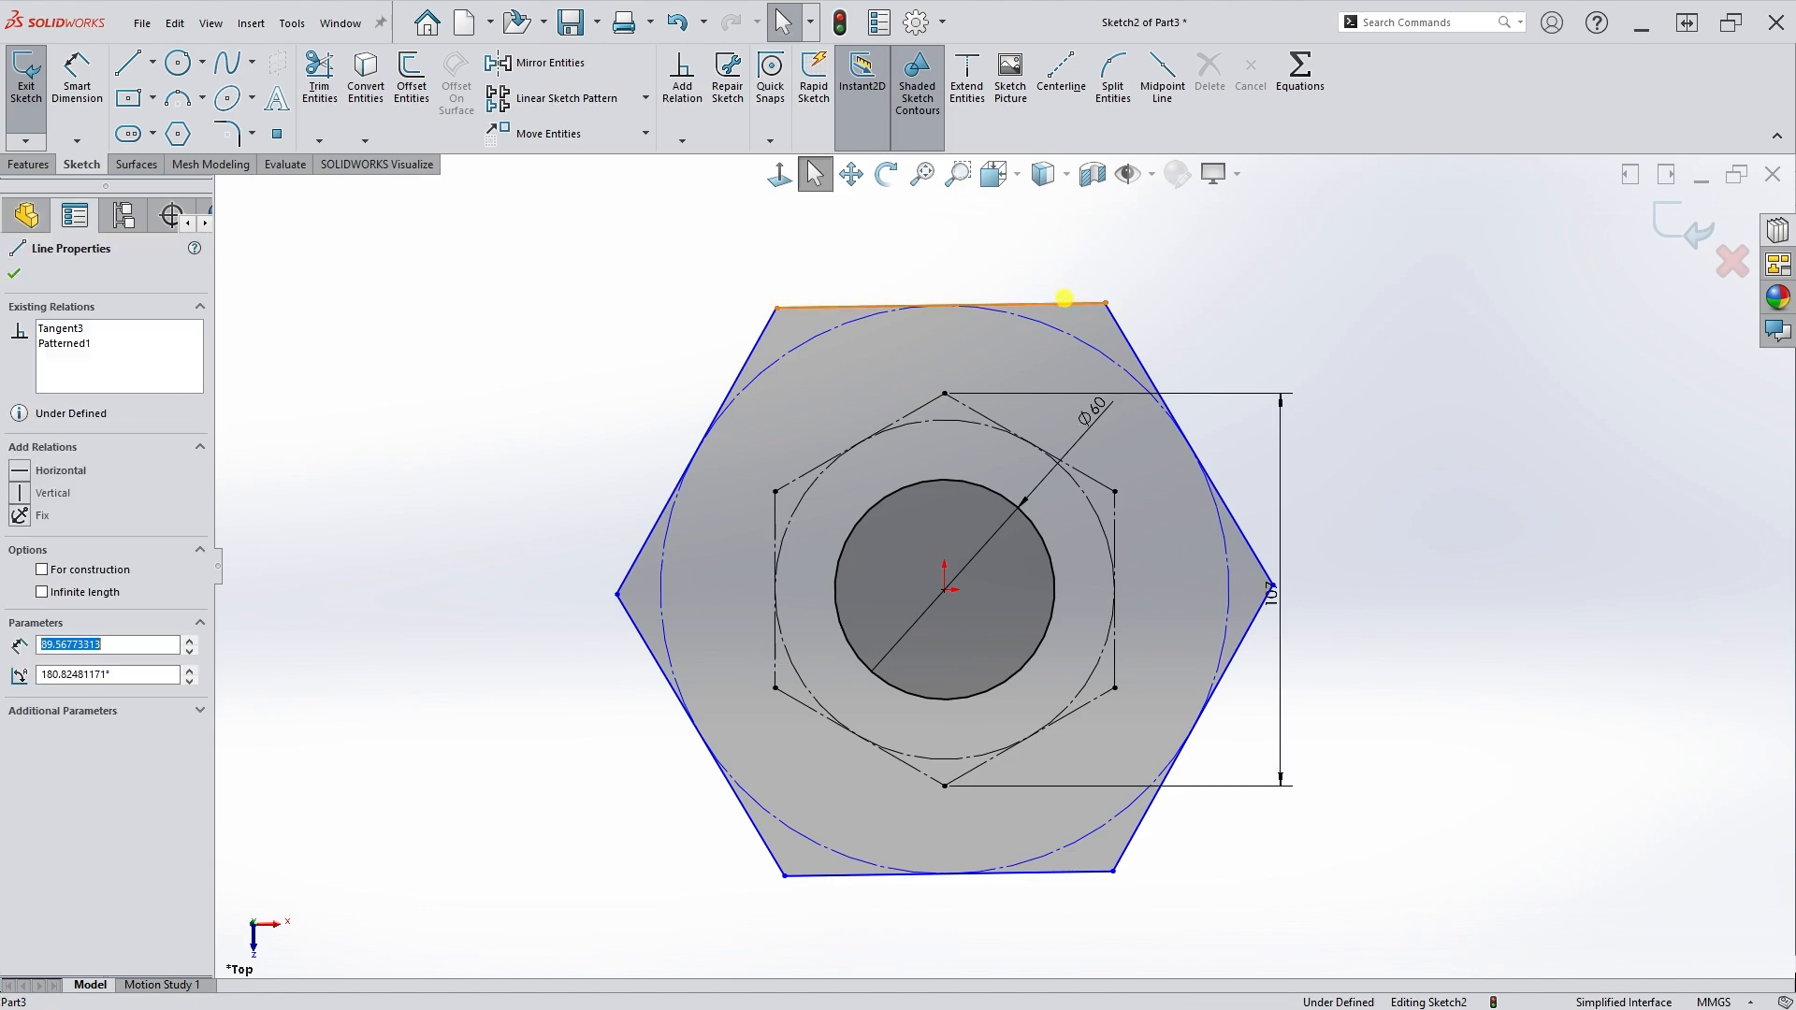
{"action": "left_click", "coordinate": [21, 471]}
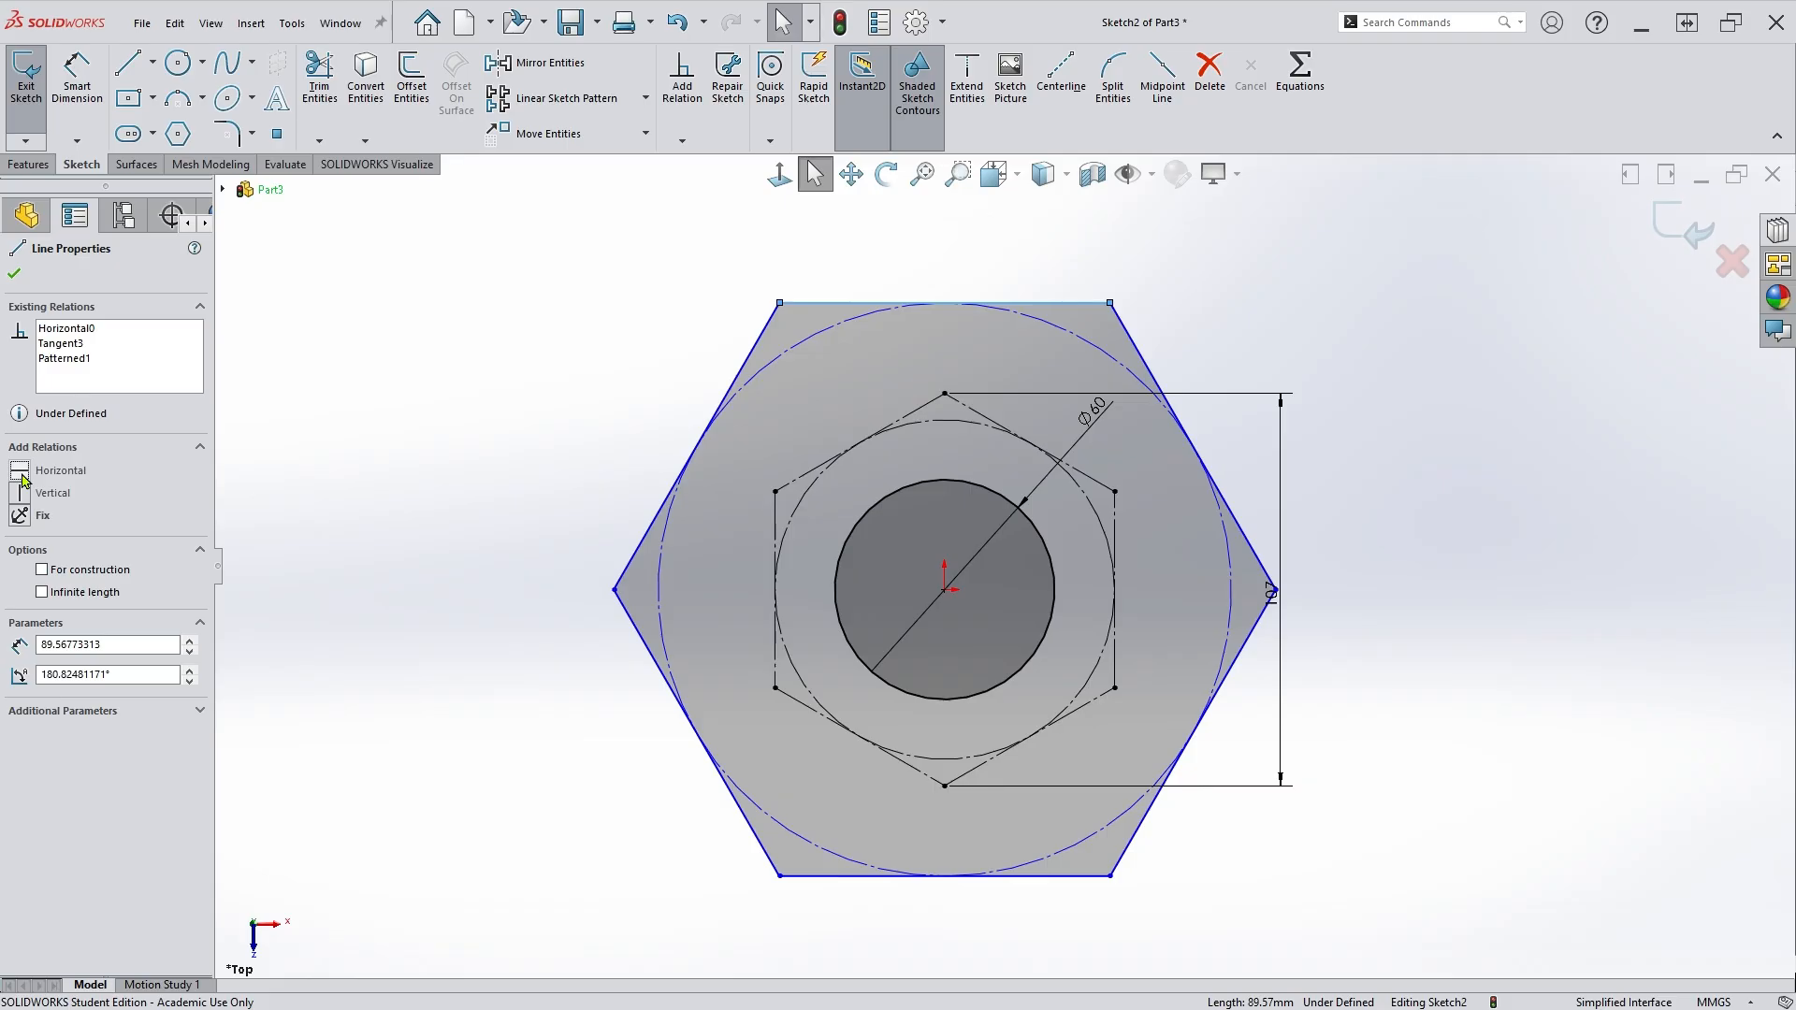
{"action": "left_click", "coordinate": [15, 276]}
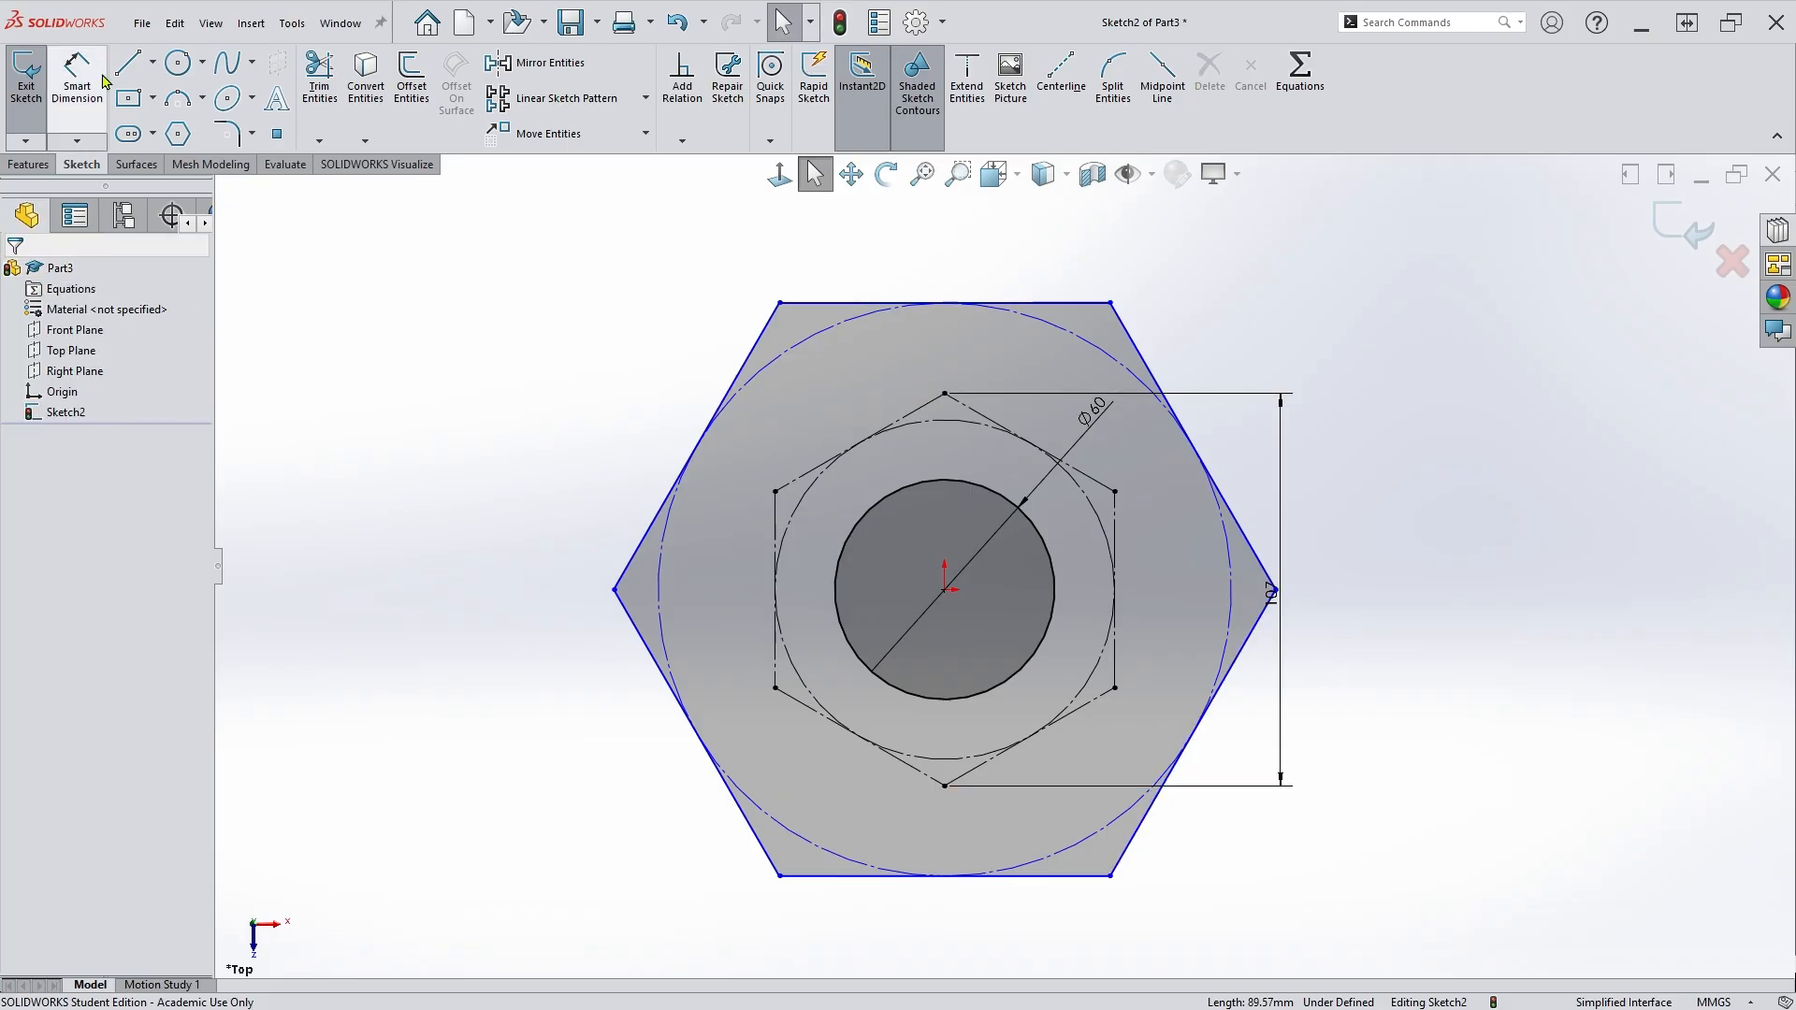
Dimension the distance between the outer hexagon's upper and lower edges as 153 mm.
{"action": "left_click", "coordinate": [76, 94]}
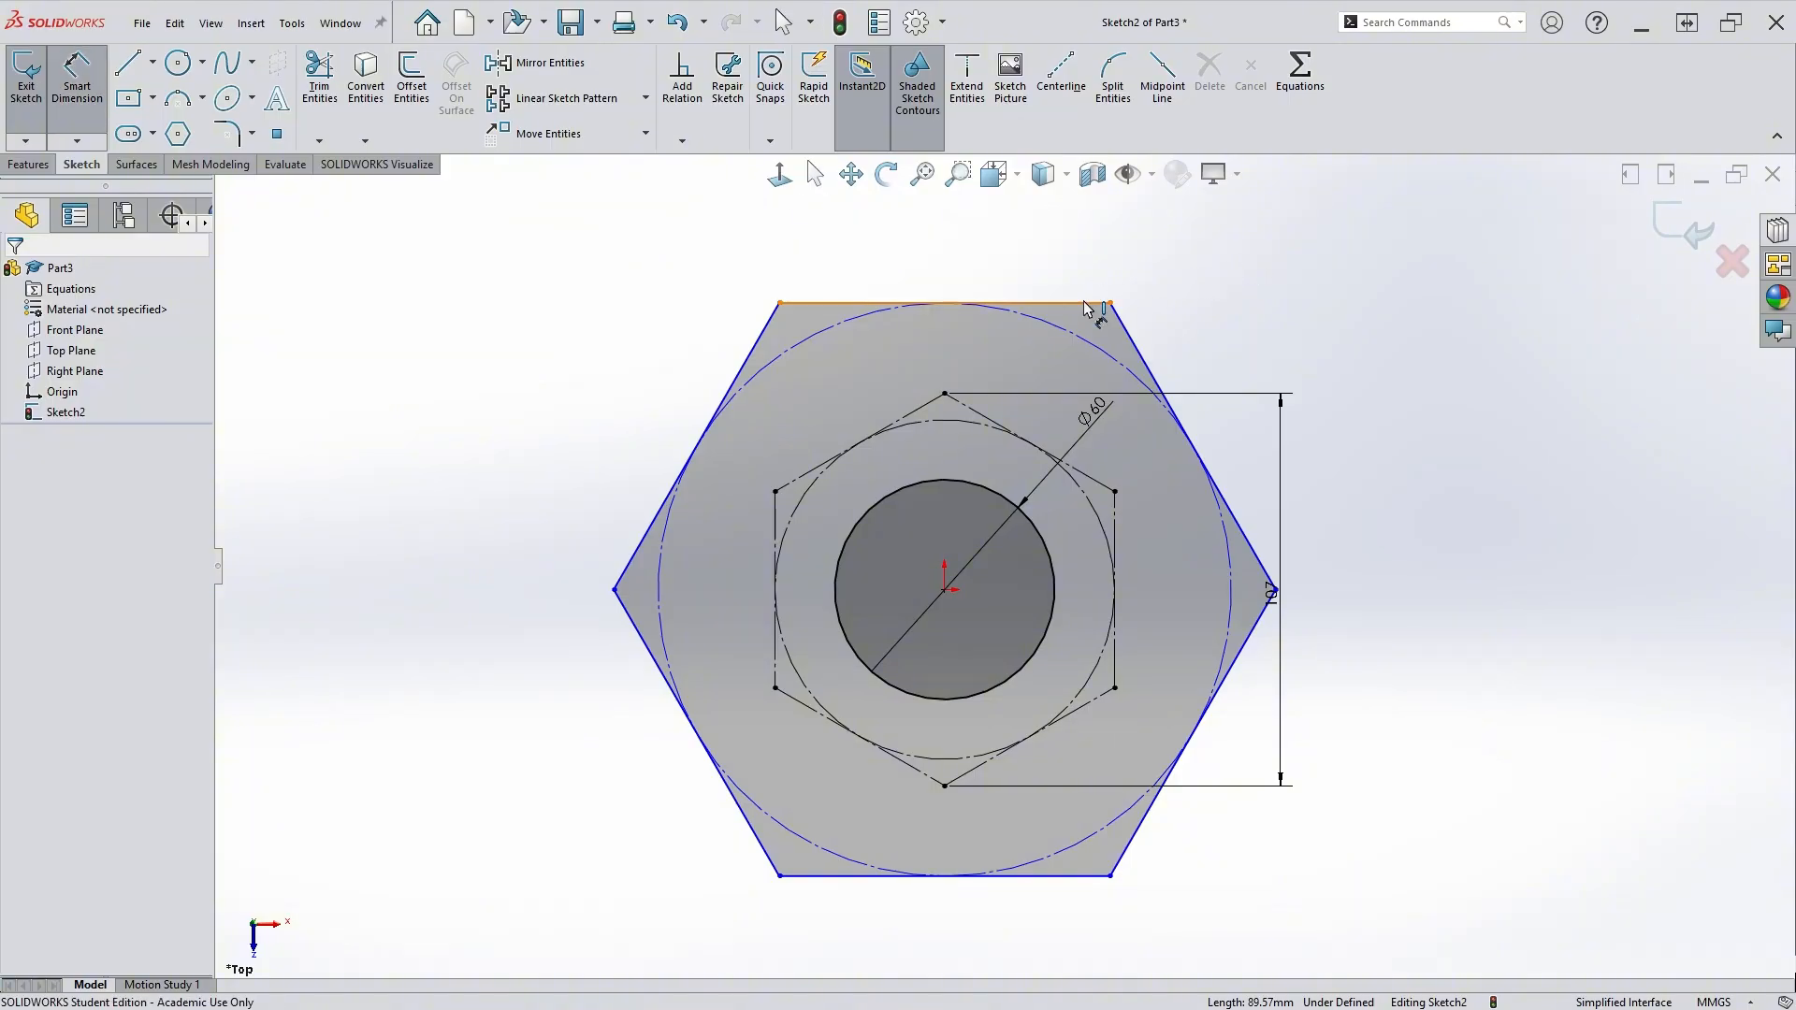
{"action": "left_click", "coordinate": [1076, 876]}
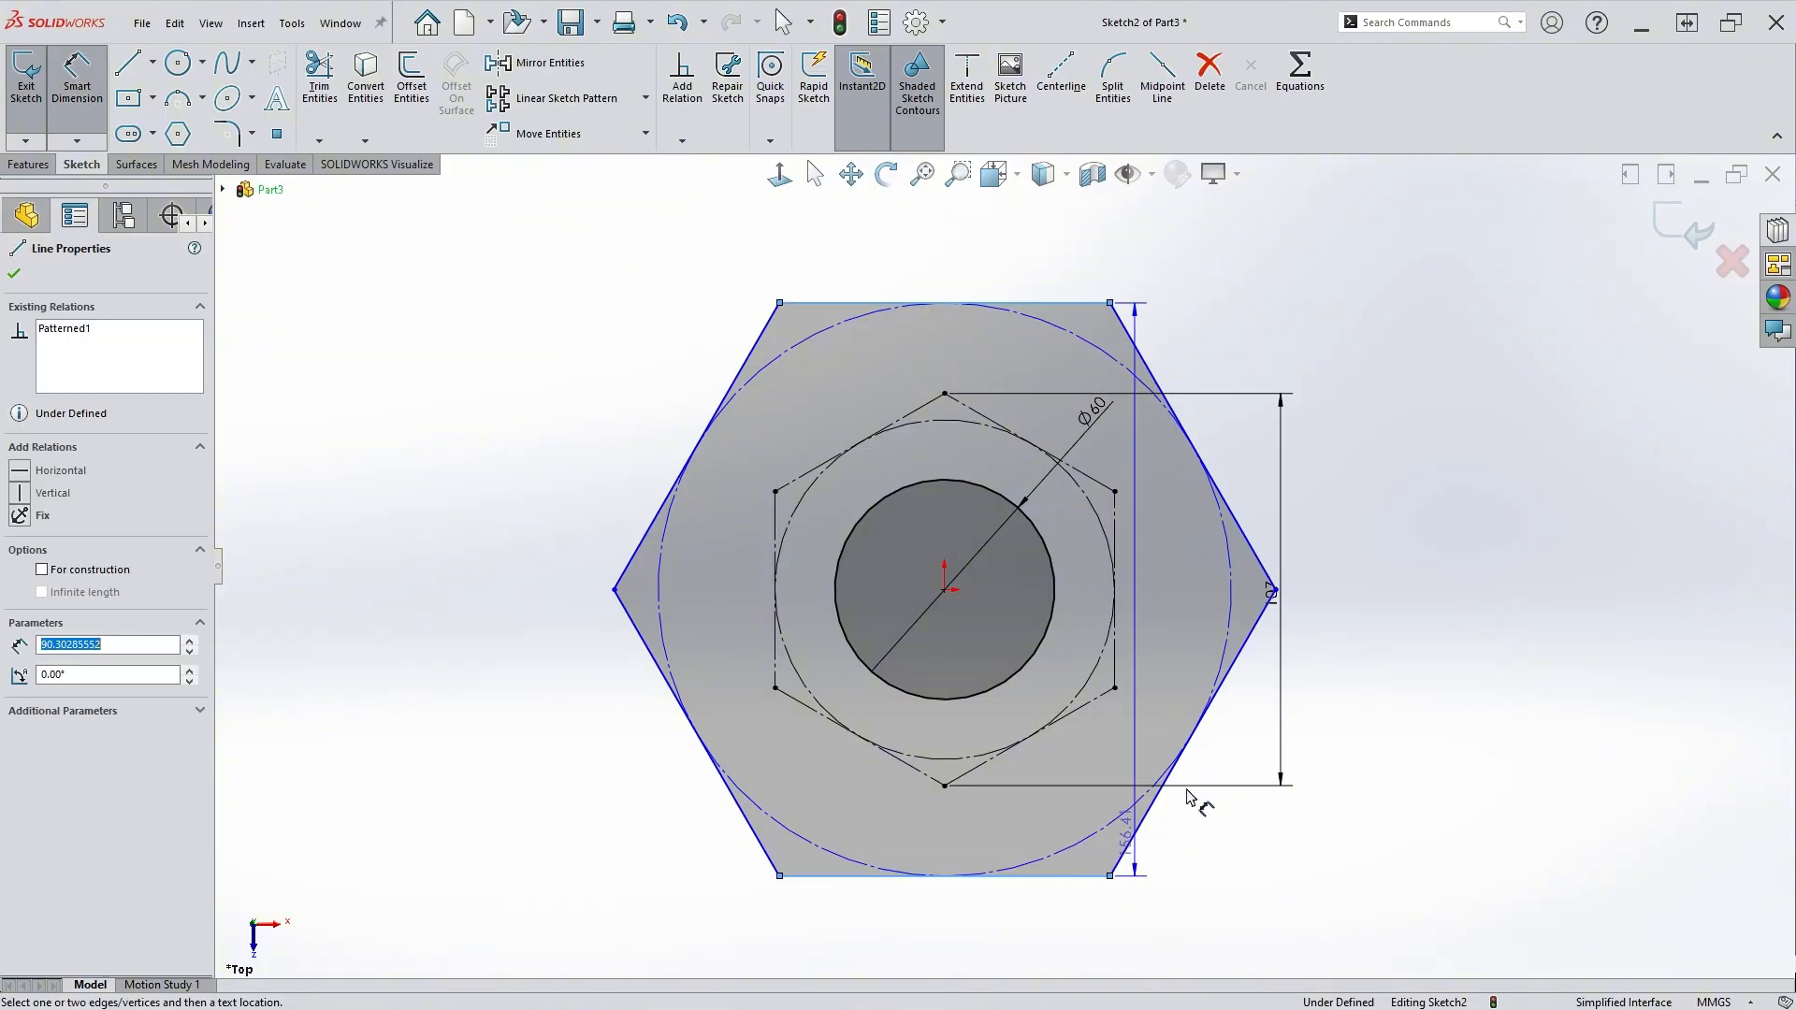
{"action": "left_click", "coordinate": [1415, 573]}
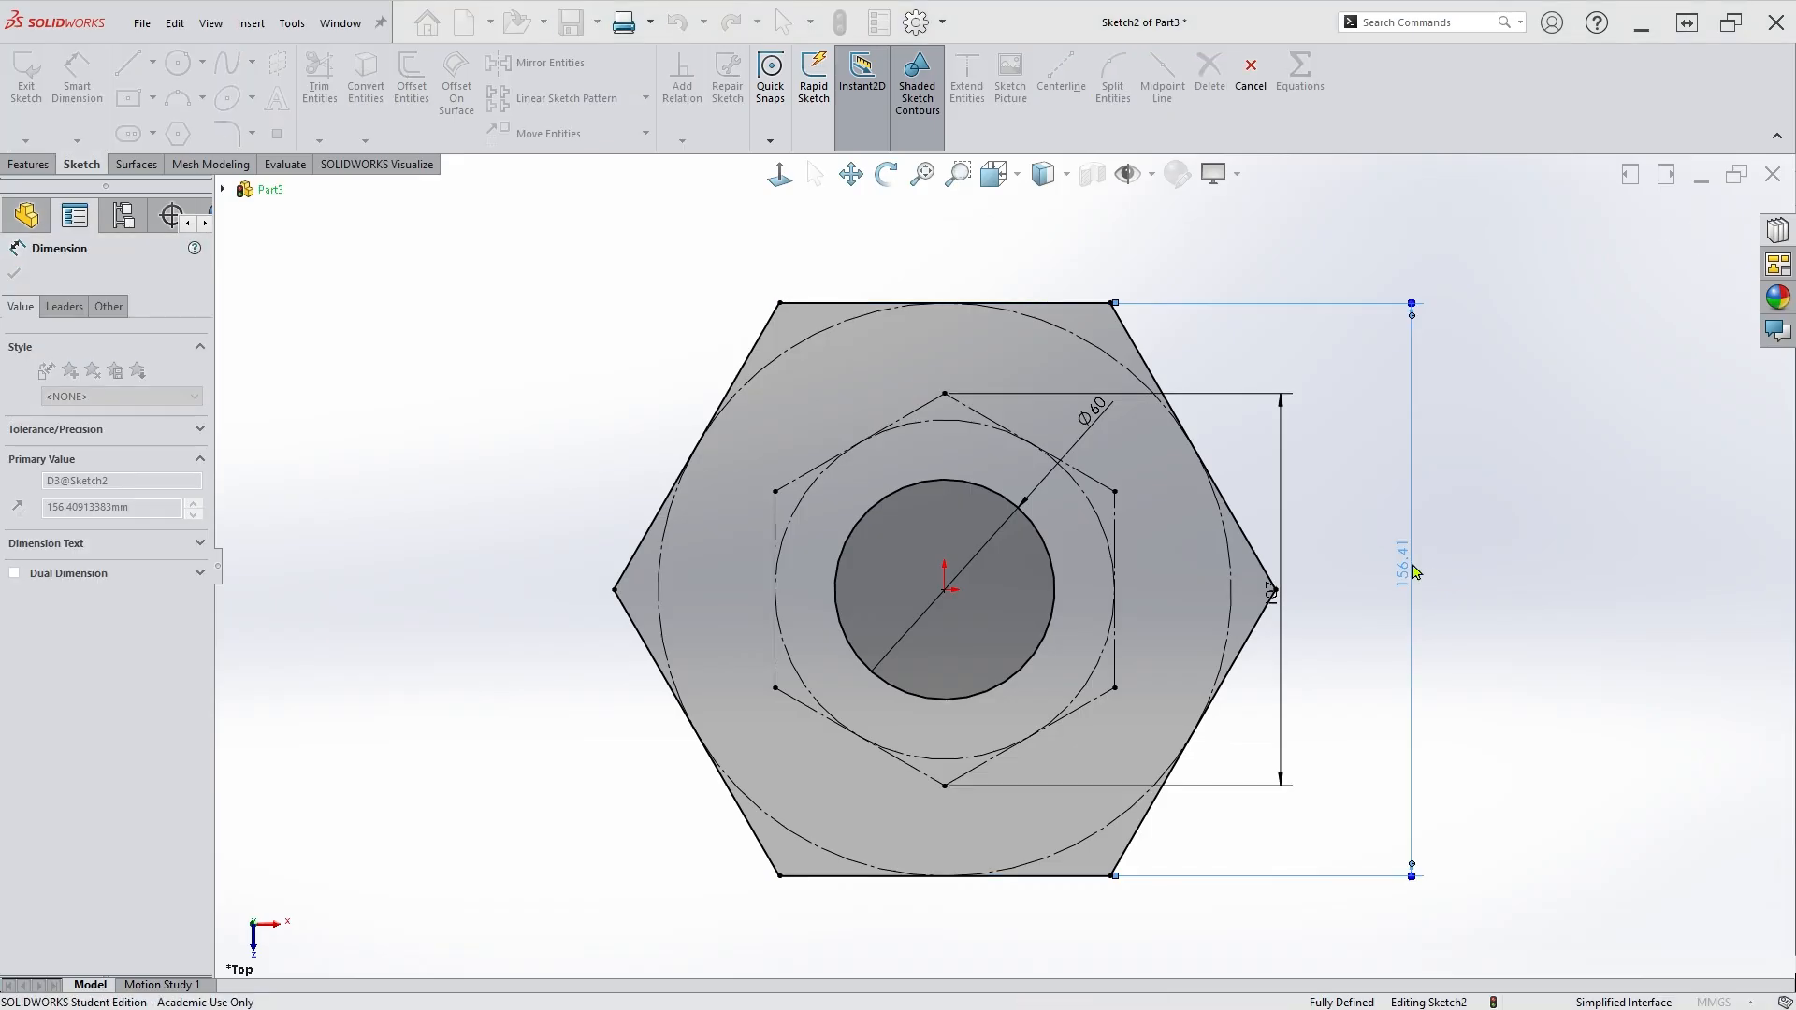
{"action": "type", "text": "153"}
{"action": "key", "text": "Return"}
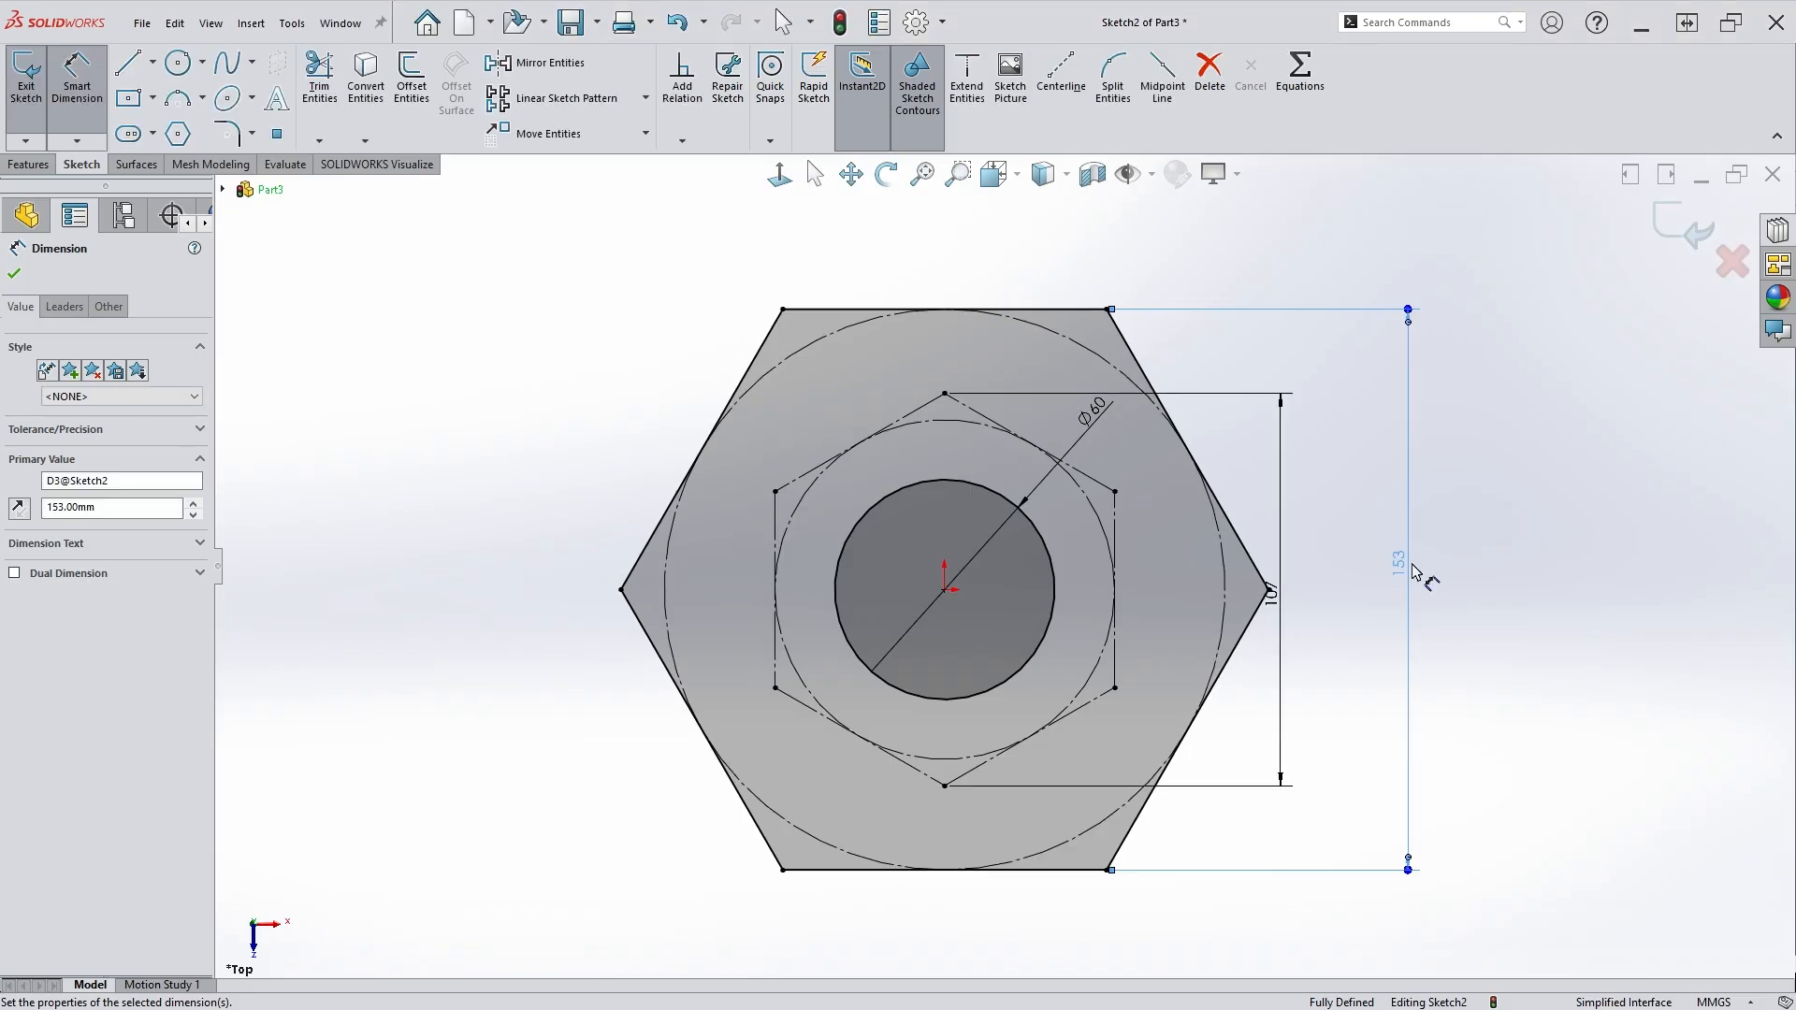
{"action": "key", "text": "Escape"}
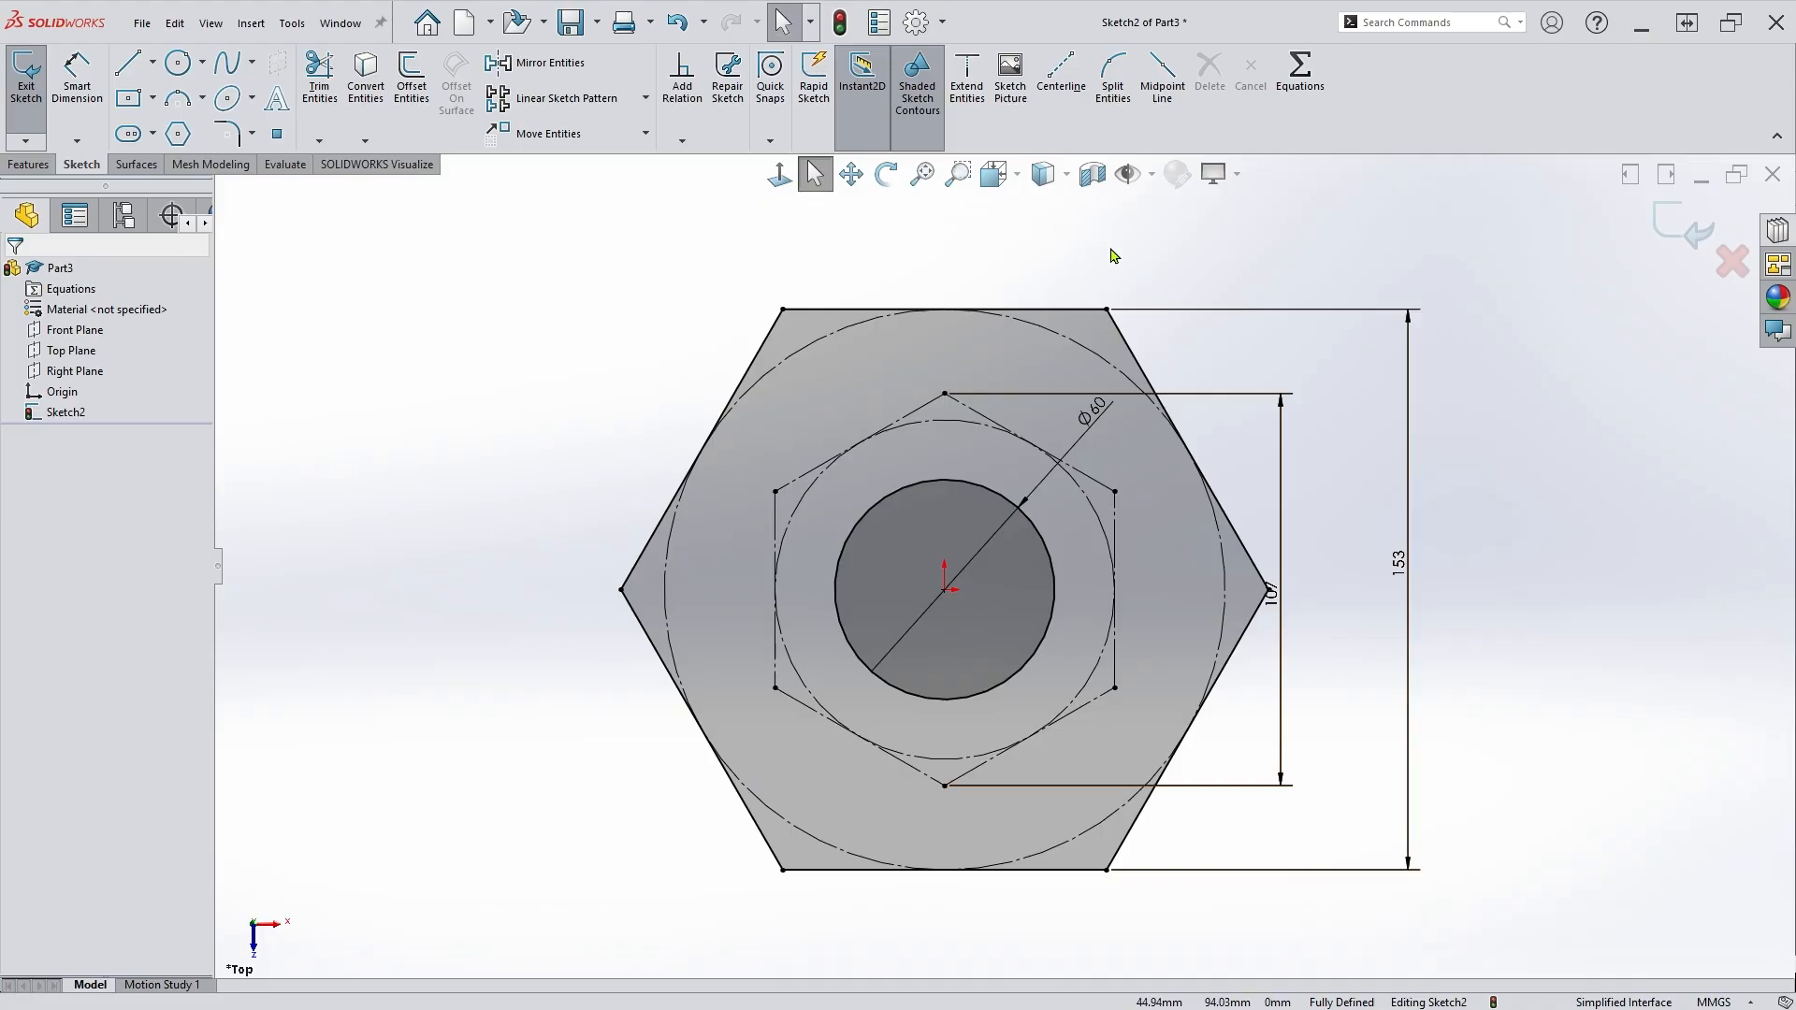
Convert all six edges of the outer hexagon to construction geometry and exit the sketch.
{"action": "left_click", "coordinate": [1071, 310]}
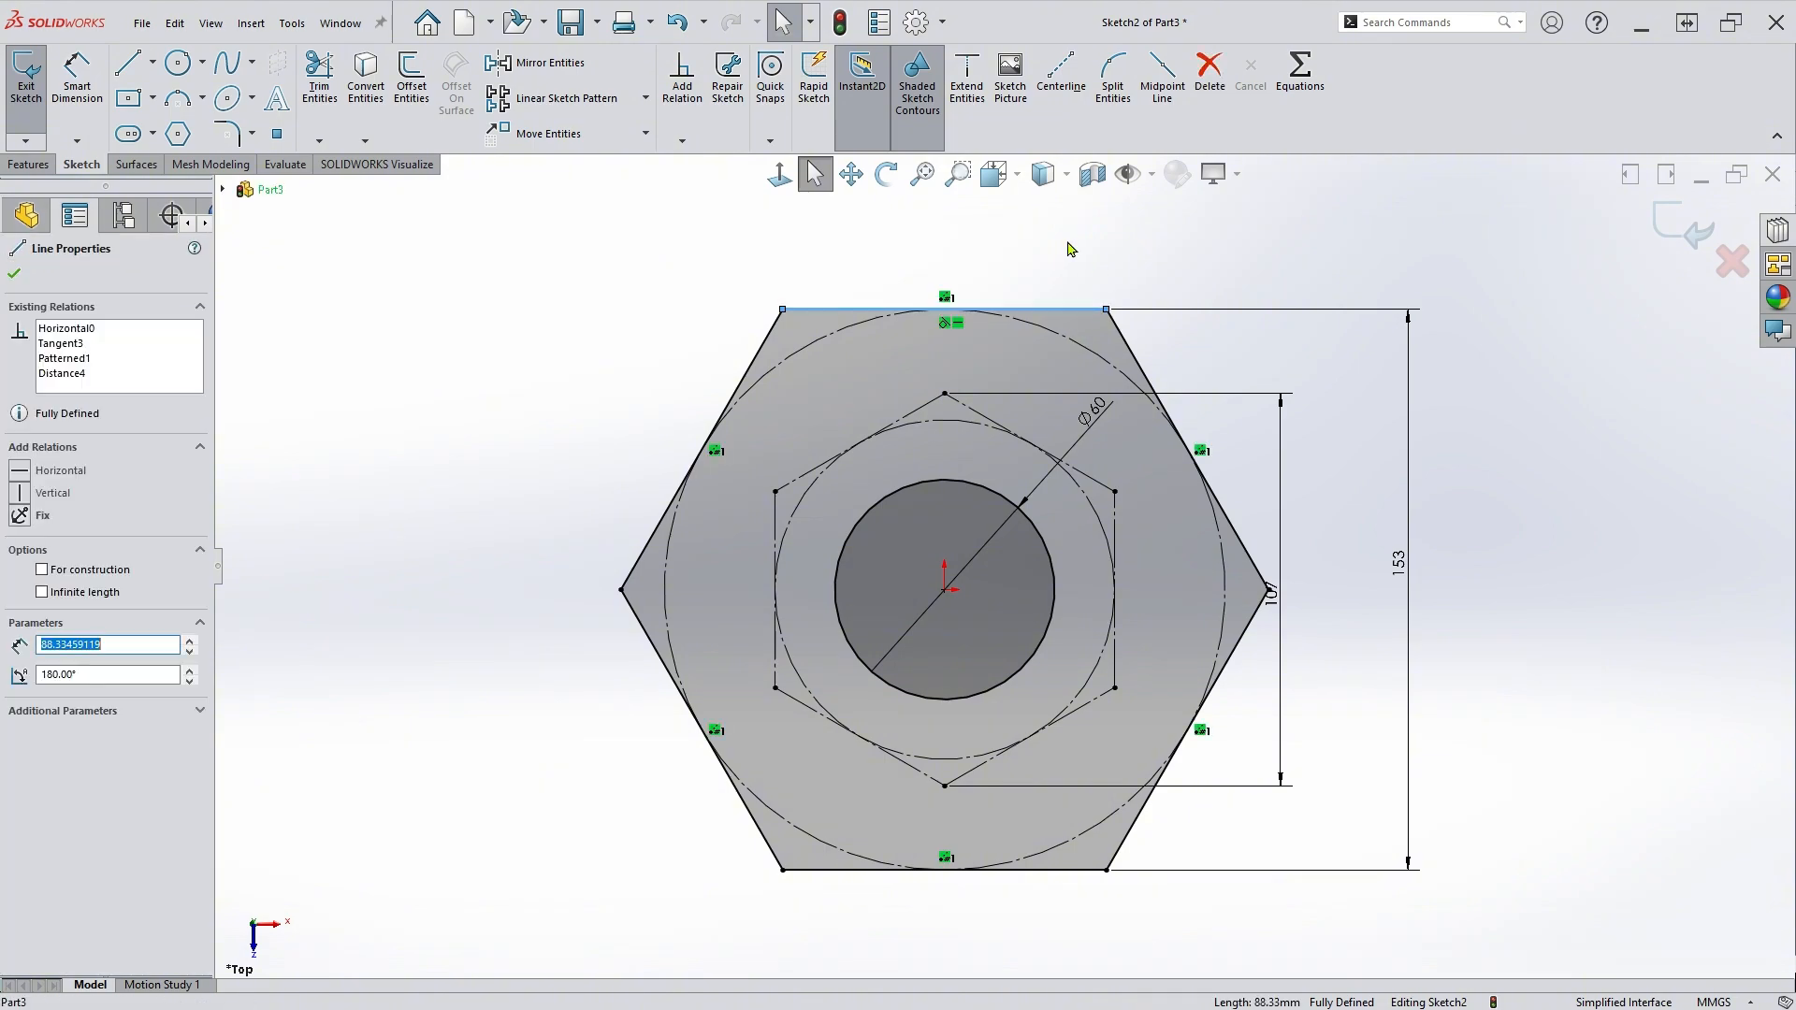
{"action": "left_click", "coordinate": [763, 344], "text": "ctrl"}
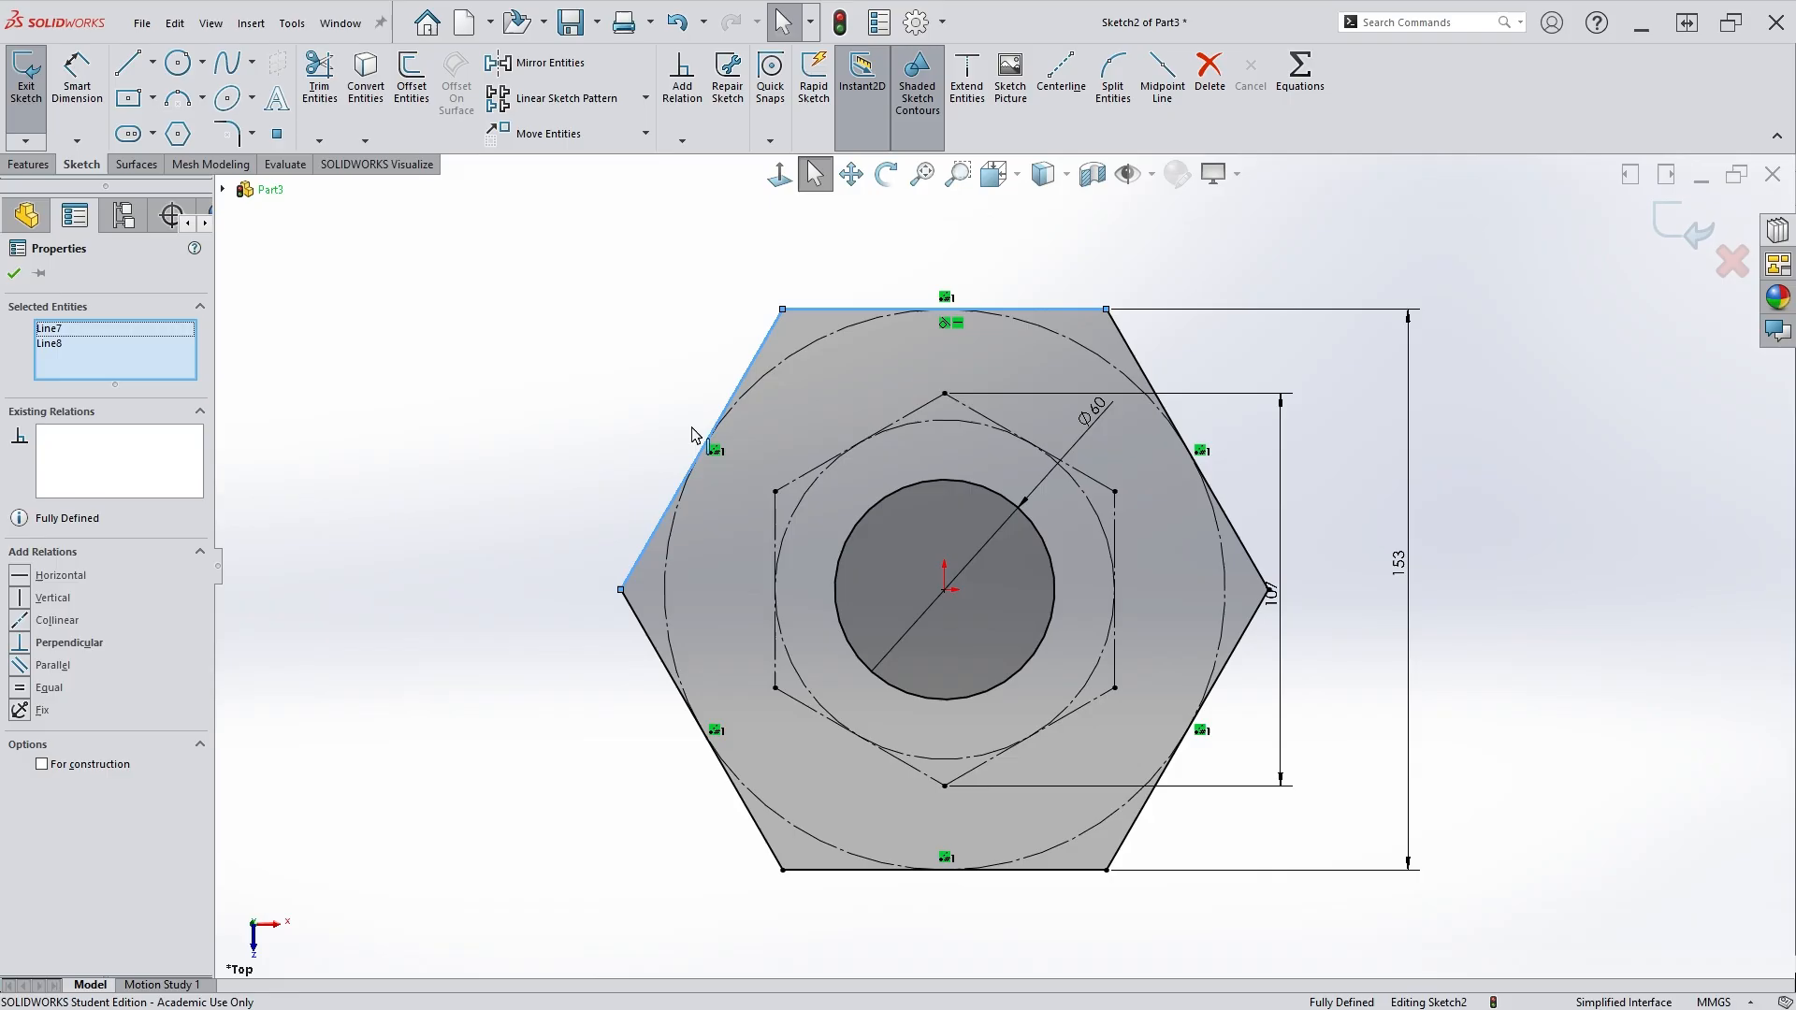
{"action": "left_click", "coordinate": [676, 688], "text": "ctrl"}
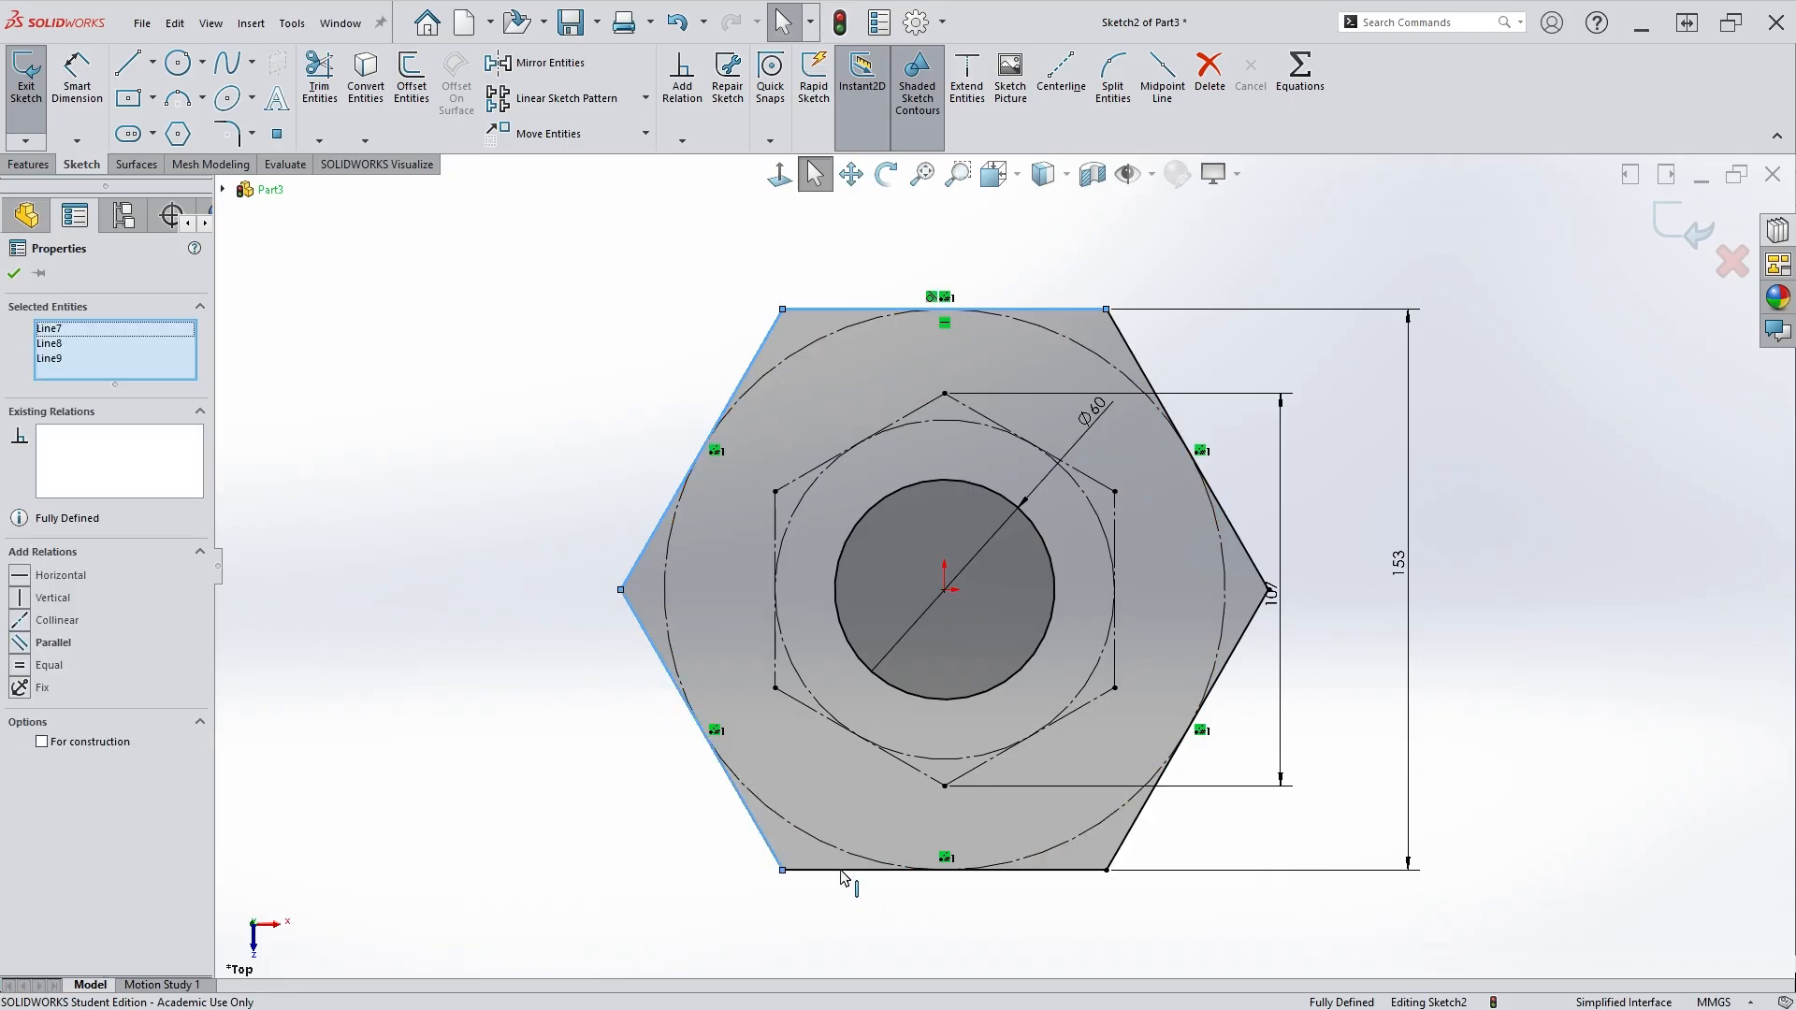
{"action": "left_click", "coordinate": [842, 871], "text": "ctrl"}
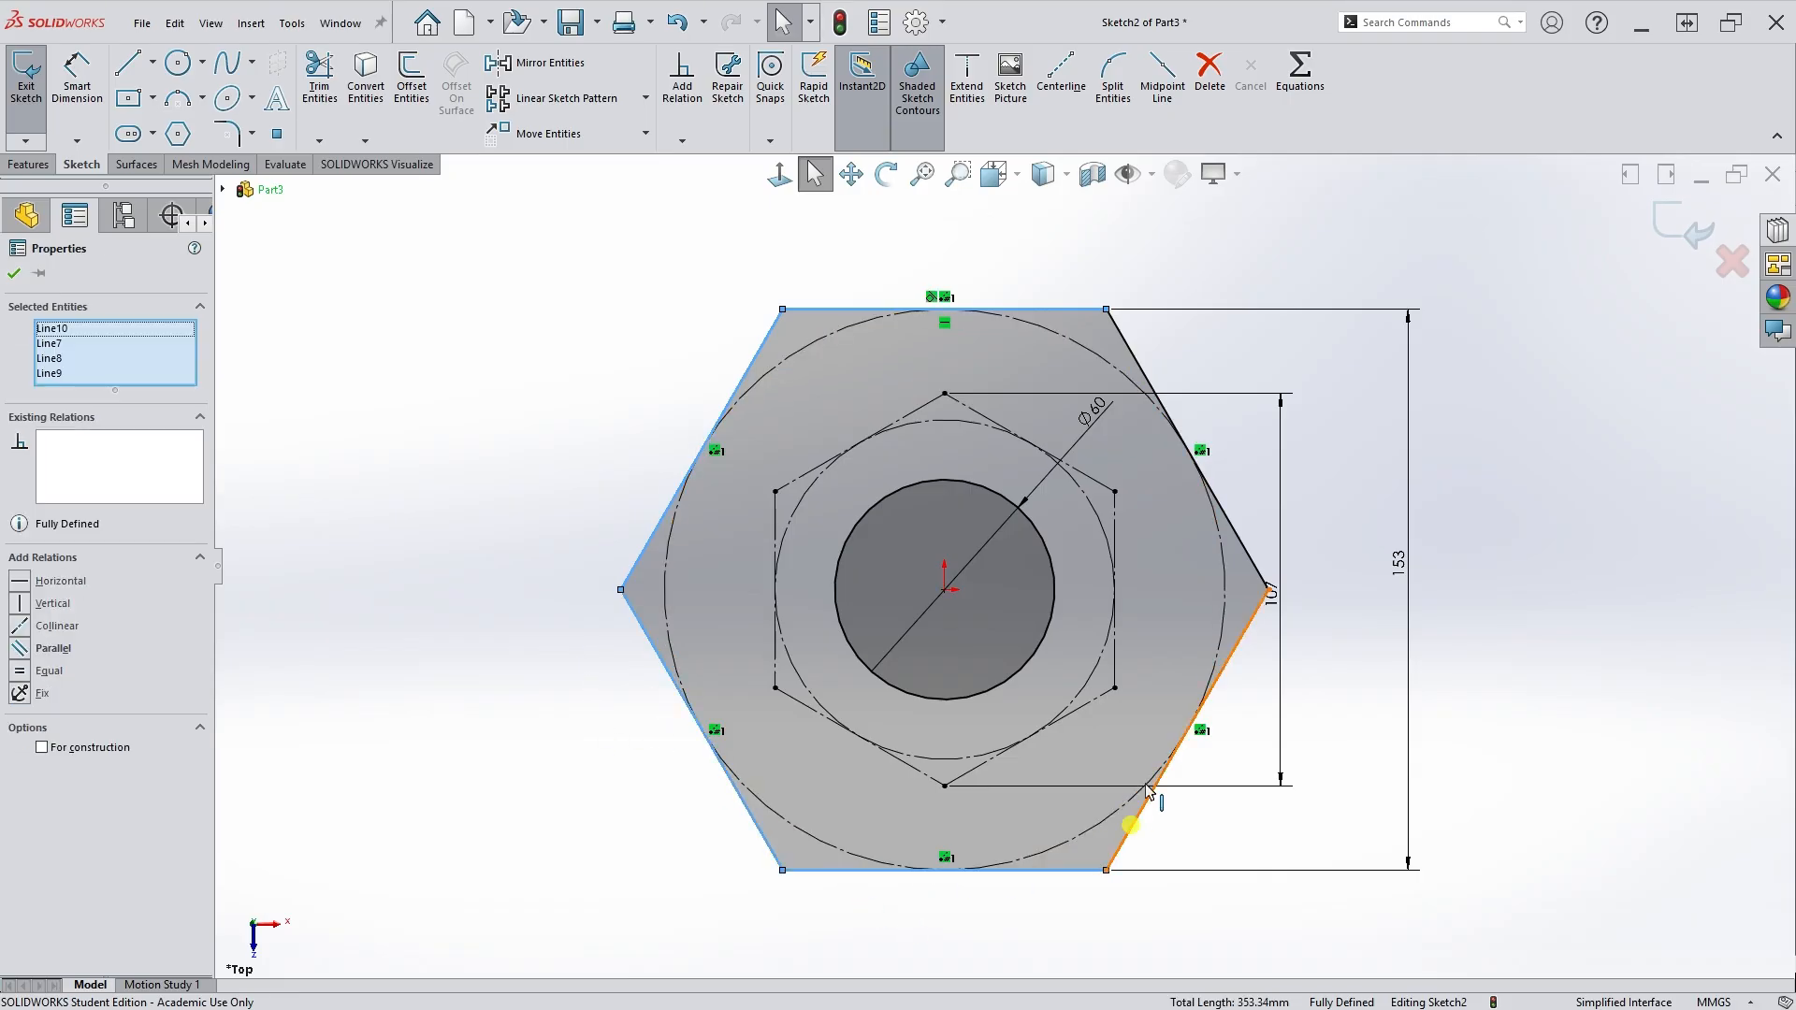
{"action": "left_click", "coordinate": [1148, 789], "text": "ctrl"}
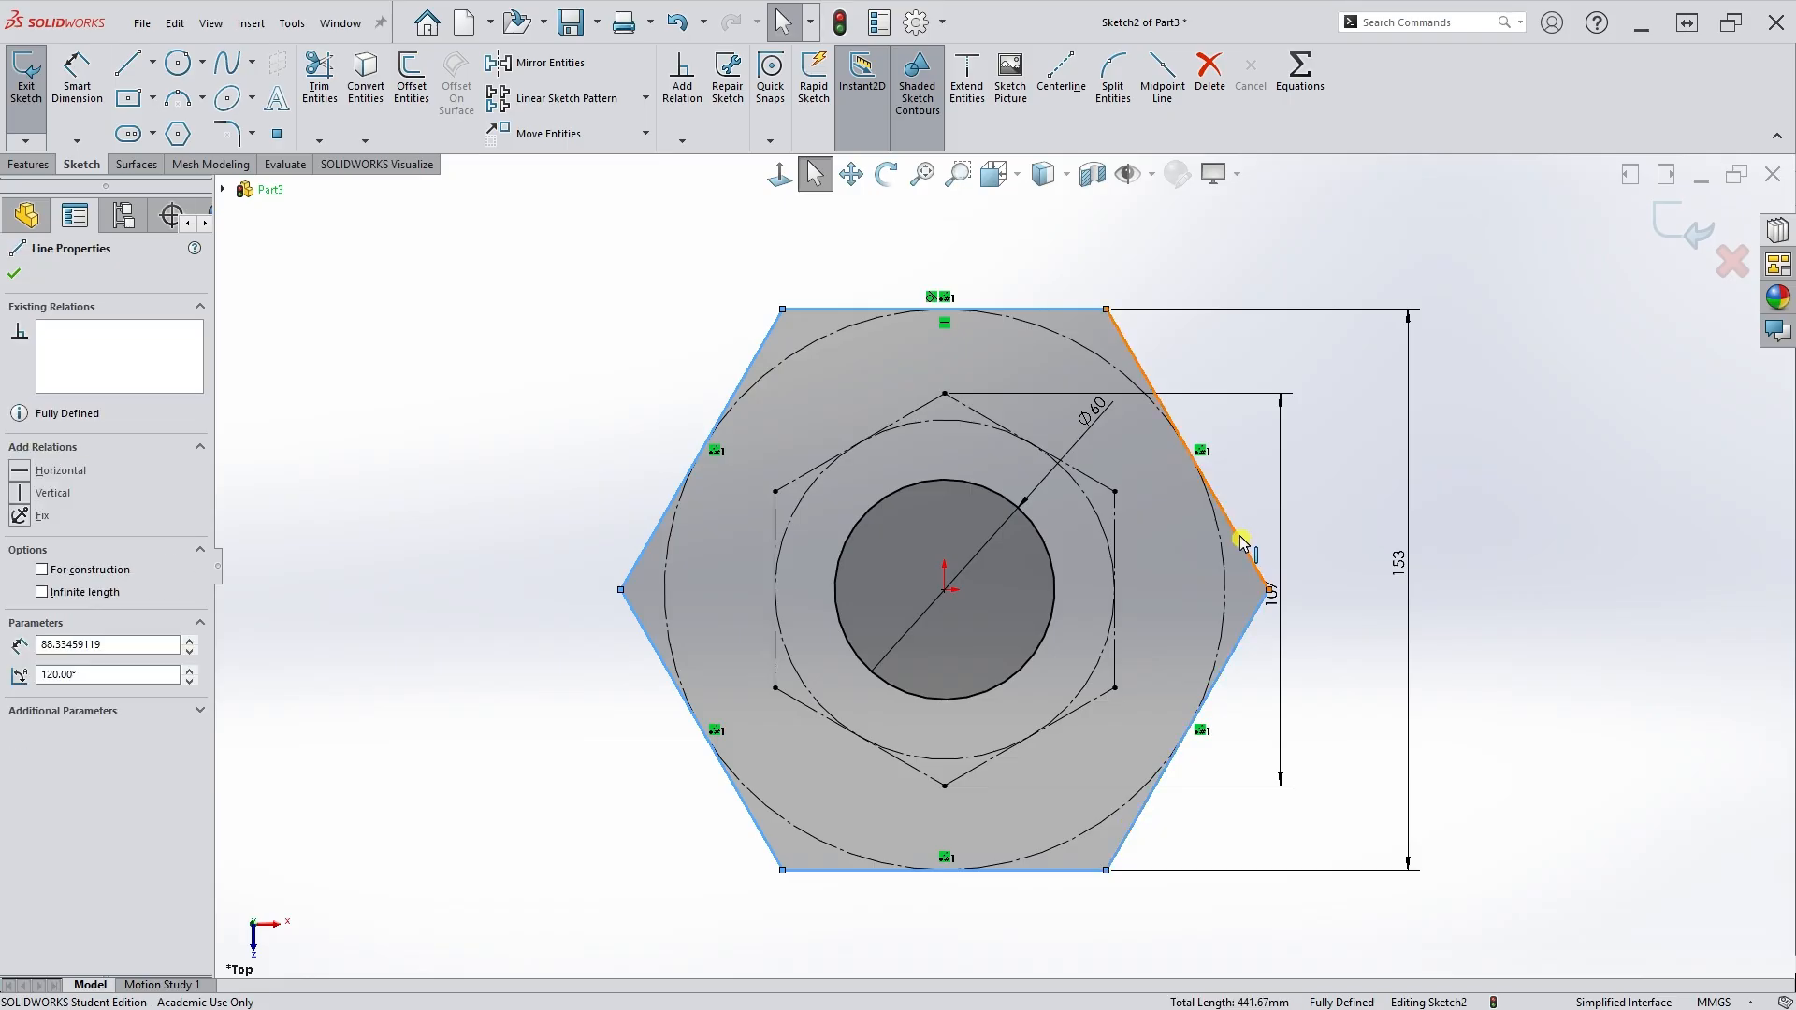
{"action": "left_click", "coordinate": [1238, 540], "text": "ctrl"}
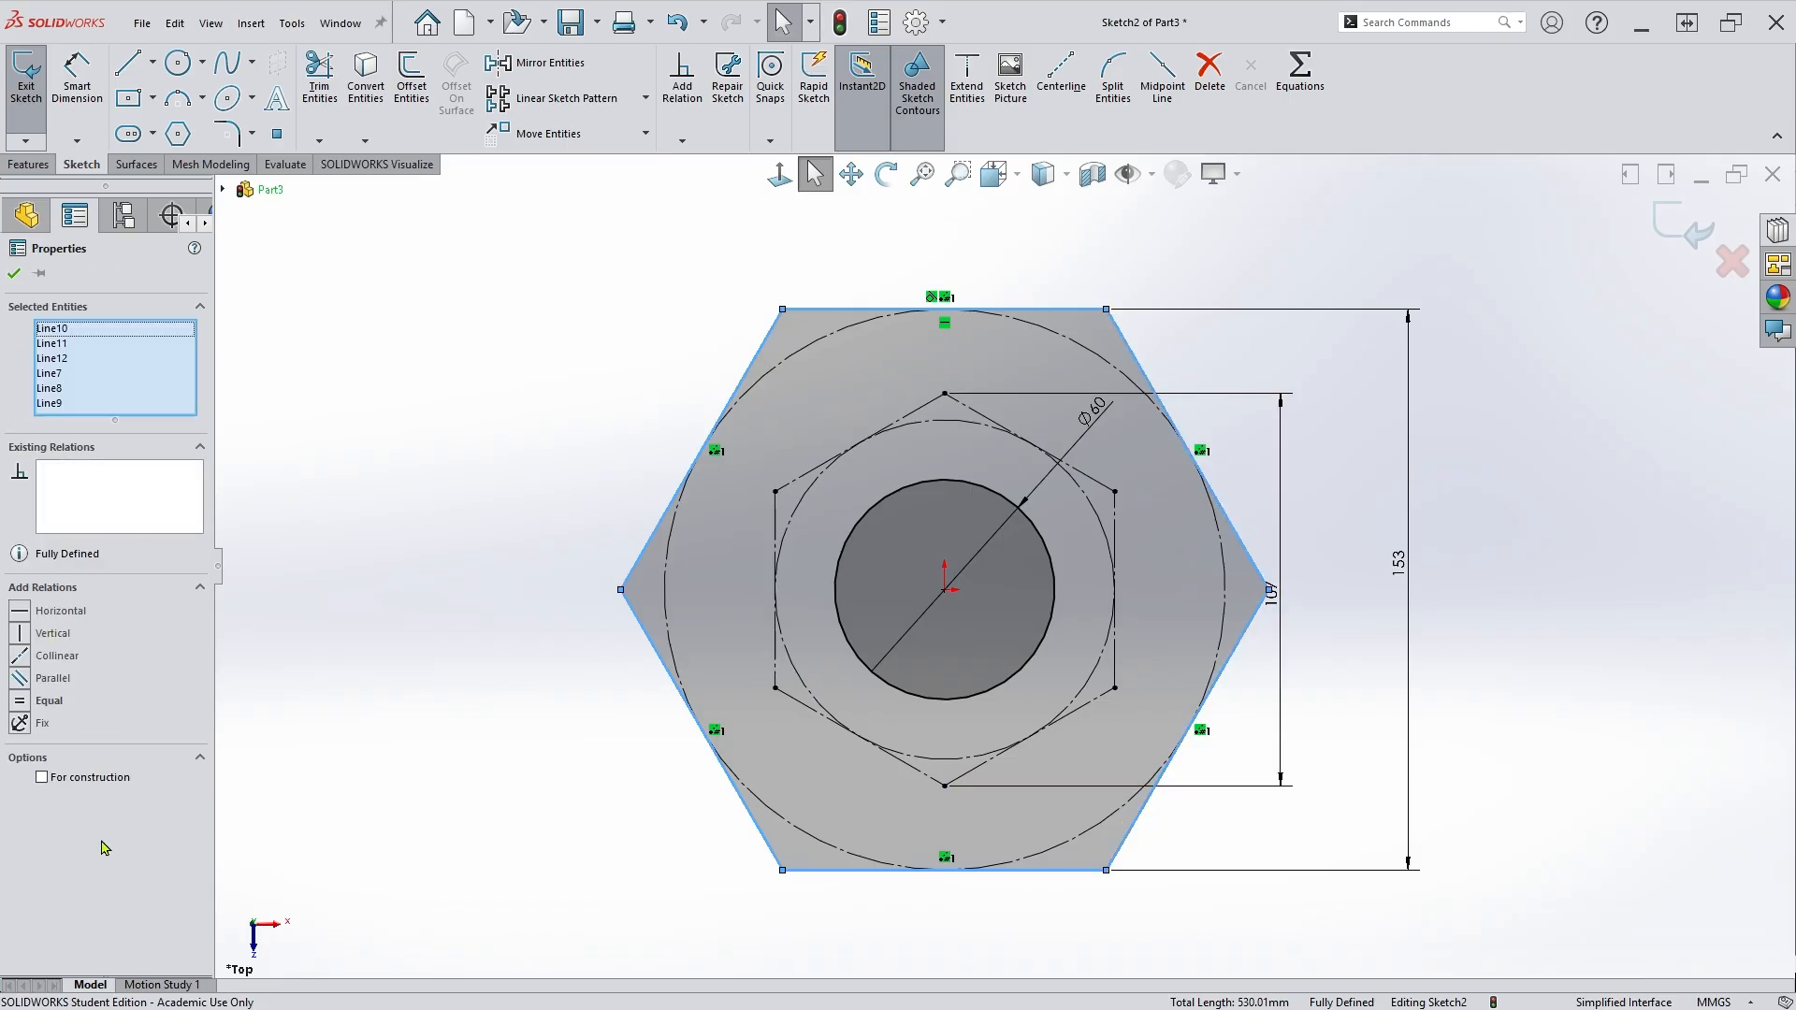
{"action": "left_click", "coordinate": [42, 779]}
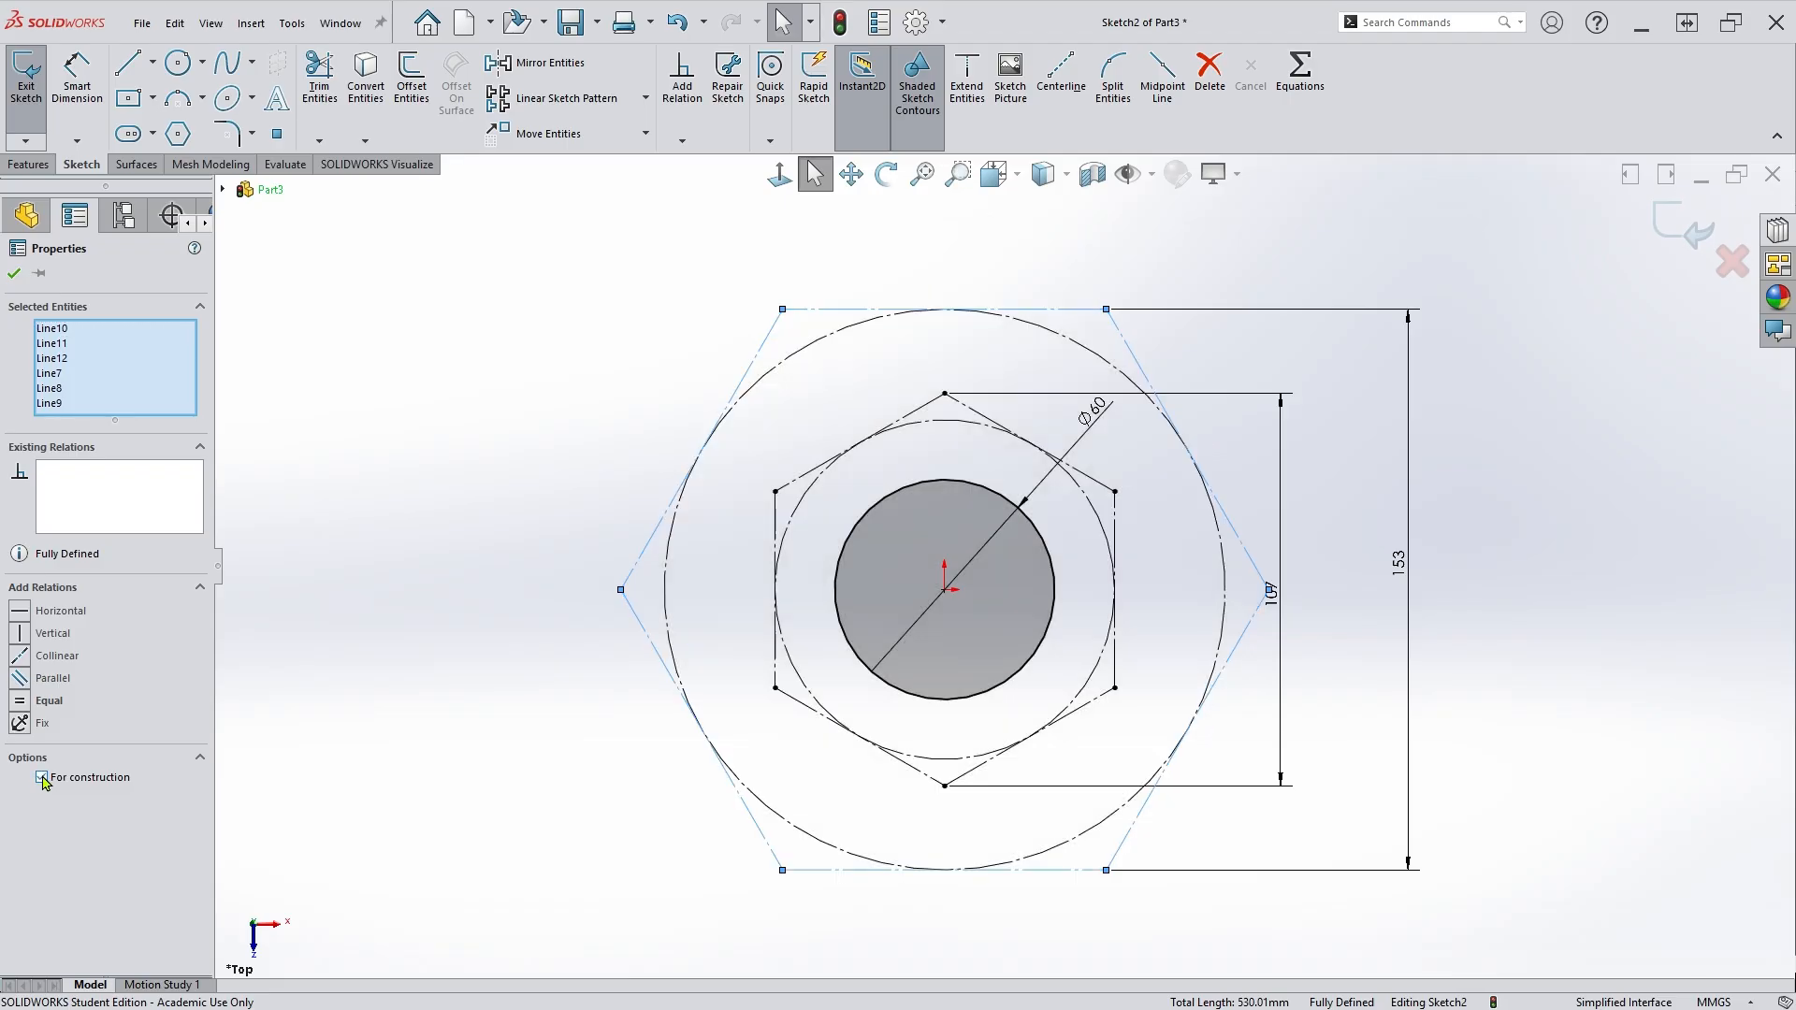
{"action": "left_click", "coordinate": [15, 274]}
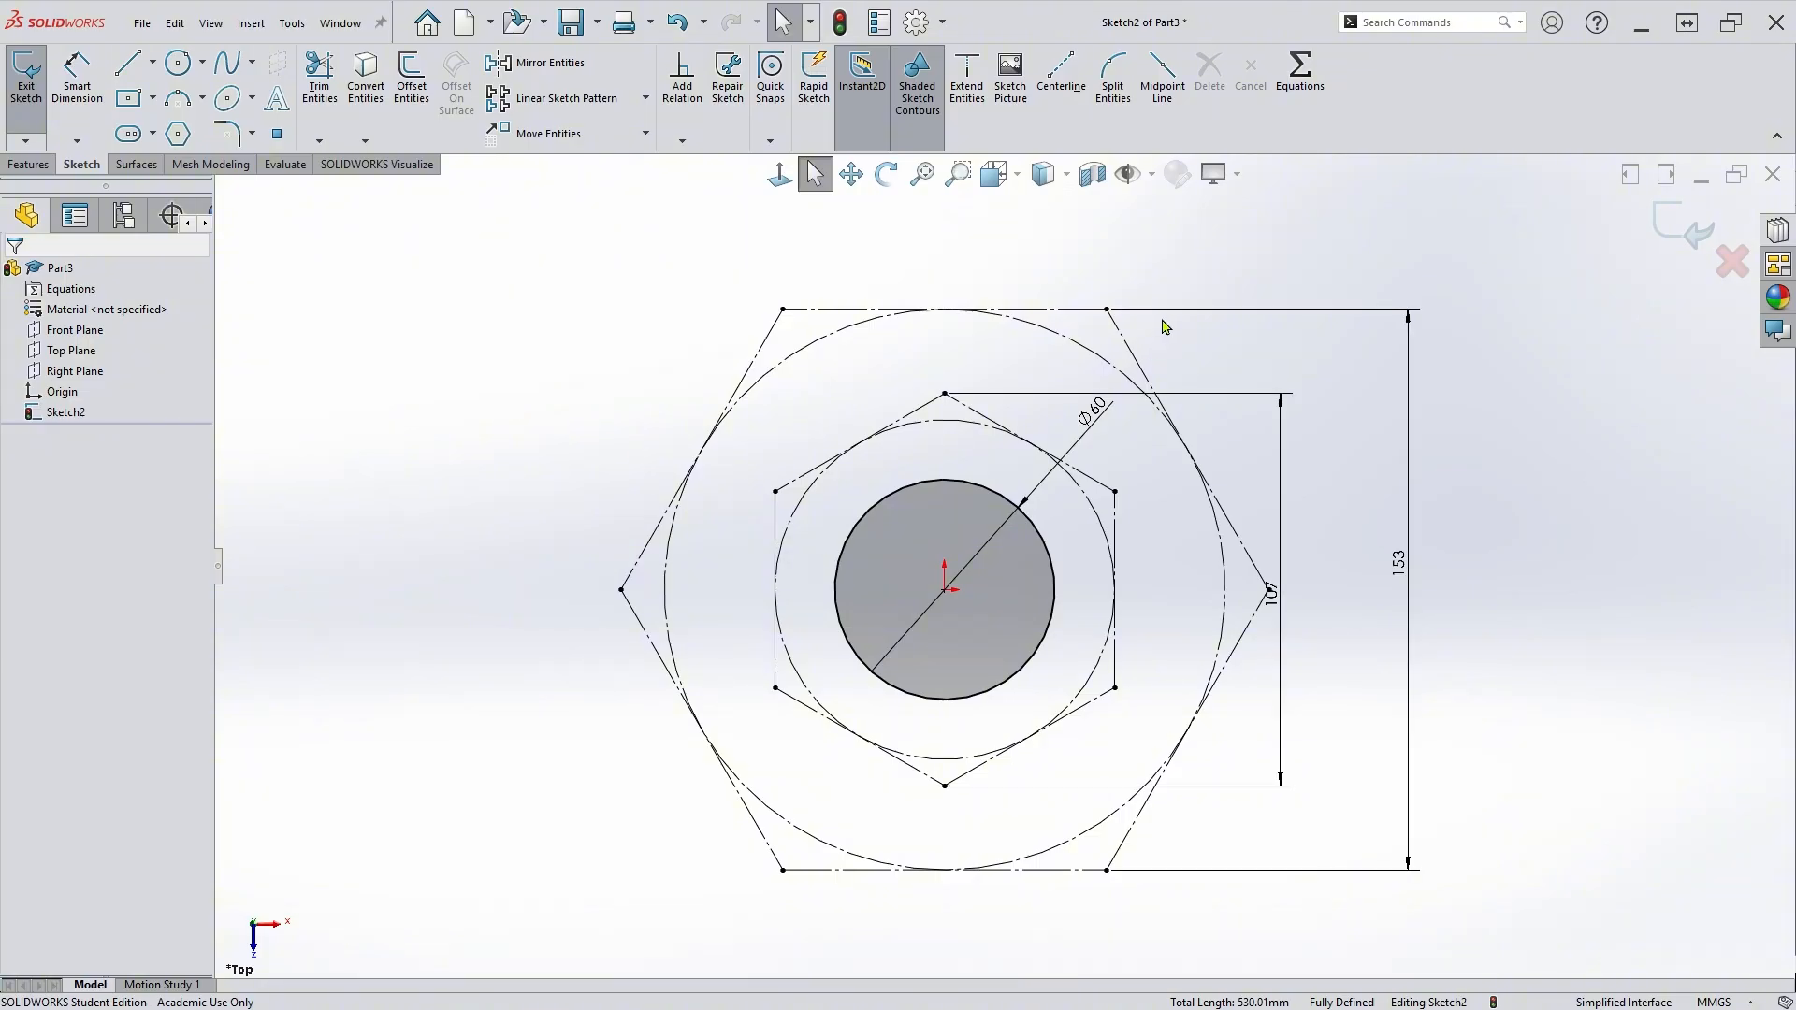
{"action": "left_click", "coordinate": [1685, 240]}
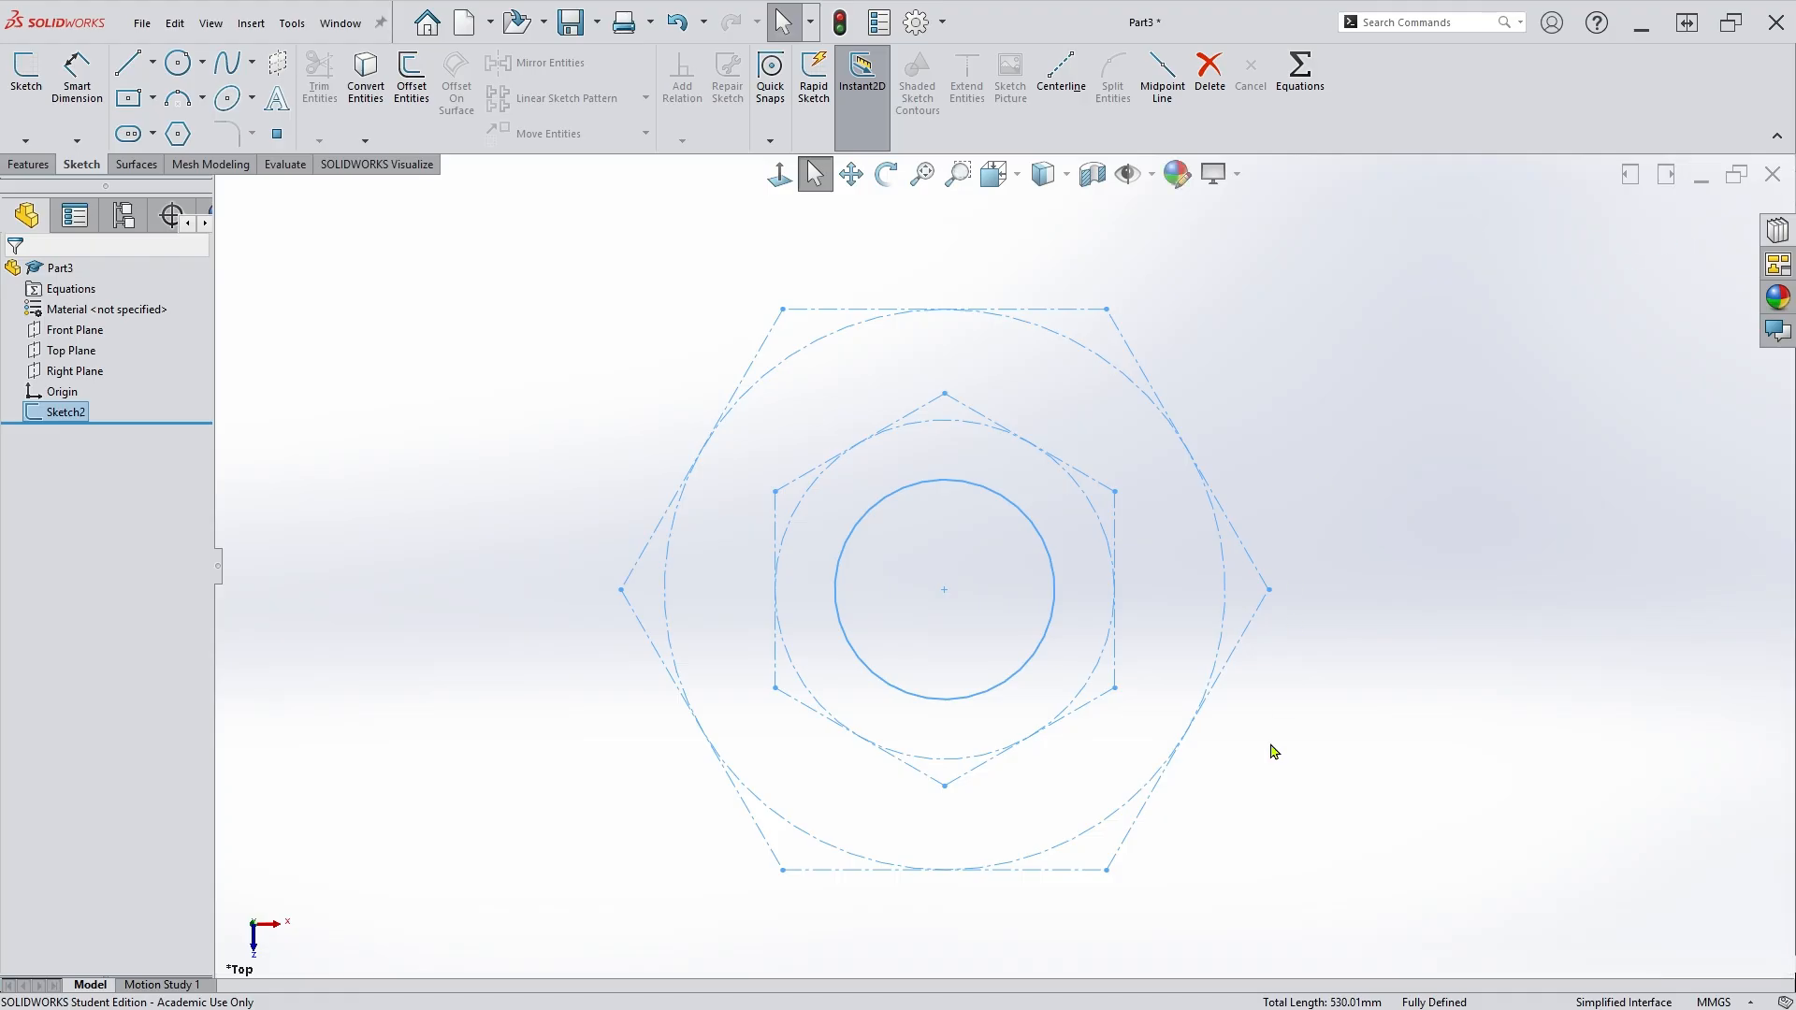
Start a sketch on the Front Plane and draw a circle about 26 mm in diameter above and to the right of the origin.
{"action": "mouse_move", "coordinate": [1275, 751]}
{"action": "middle_mouse_down"}
{"action": "mouse_move", "coordinate": [1331, 682]}
{"action": "mouse_move", "coordinate": [1298, 645]}
{"action": "middle_mouse_up"}
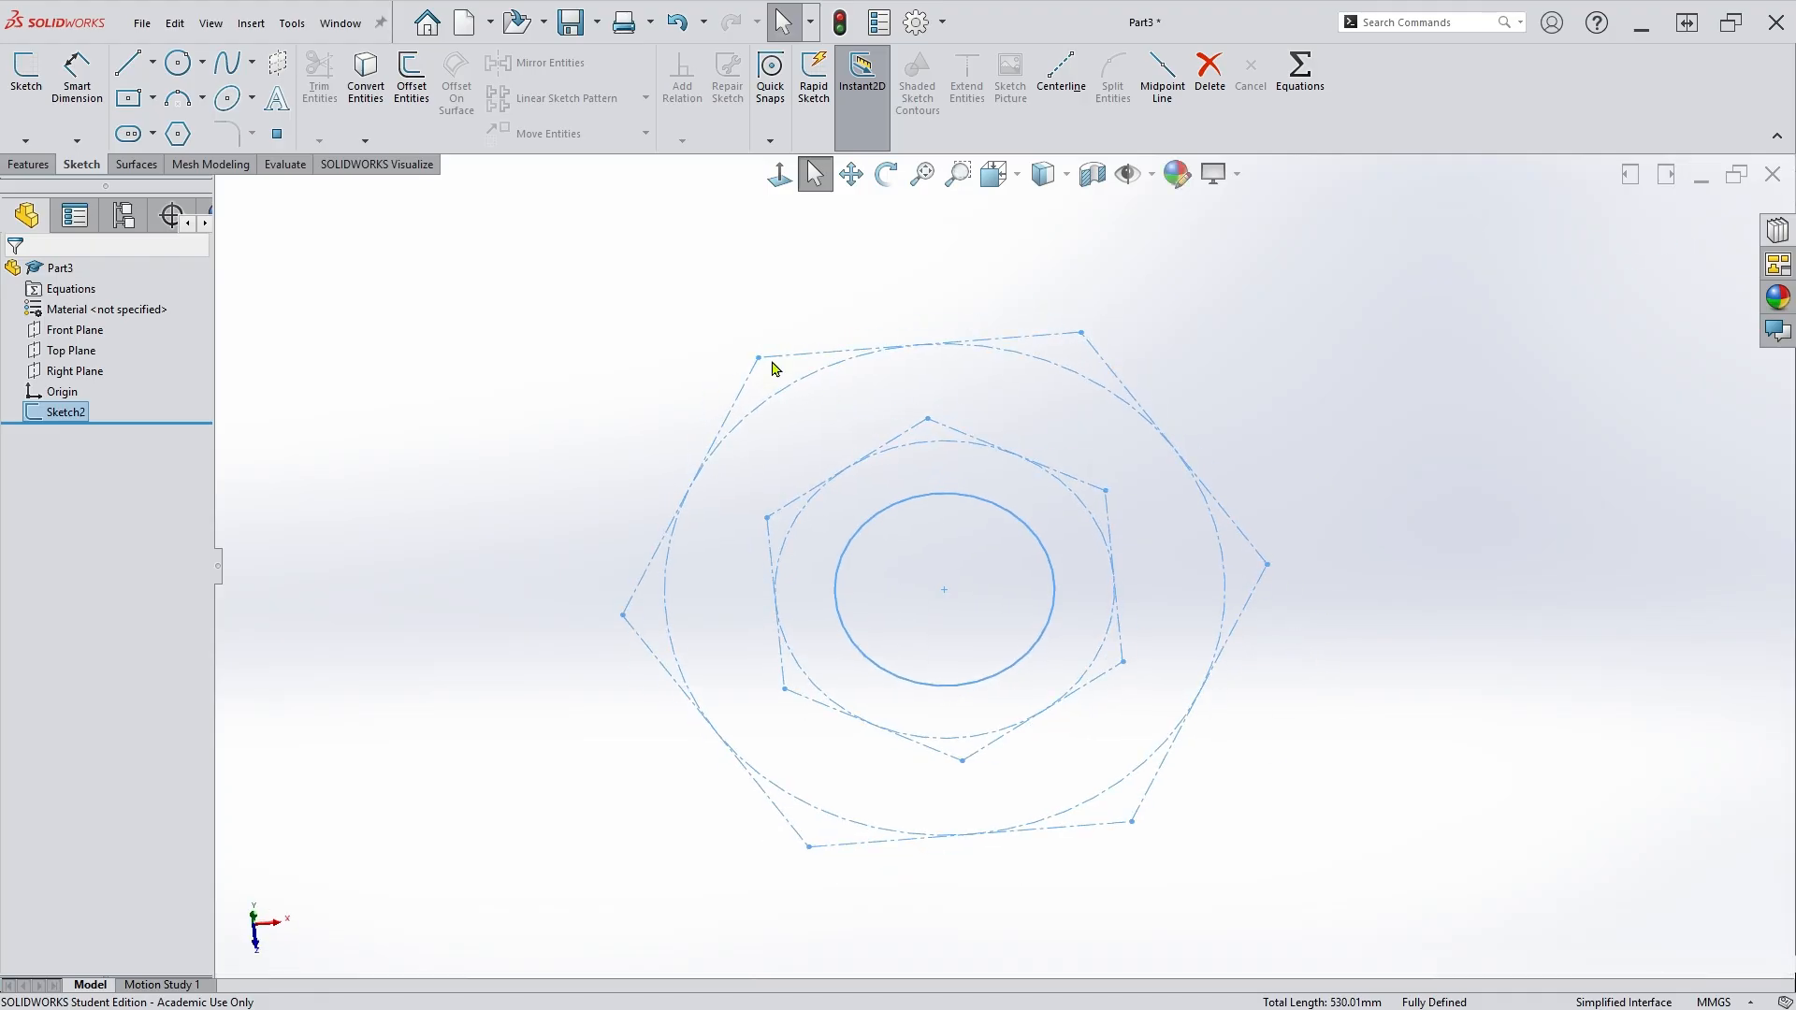
{"action": "left_click", "coordinate": [84, 332]}
{"action": "left_click", "coordinate": [112, 314]}
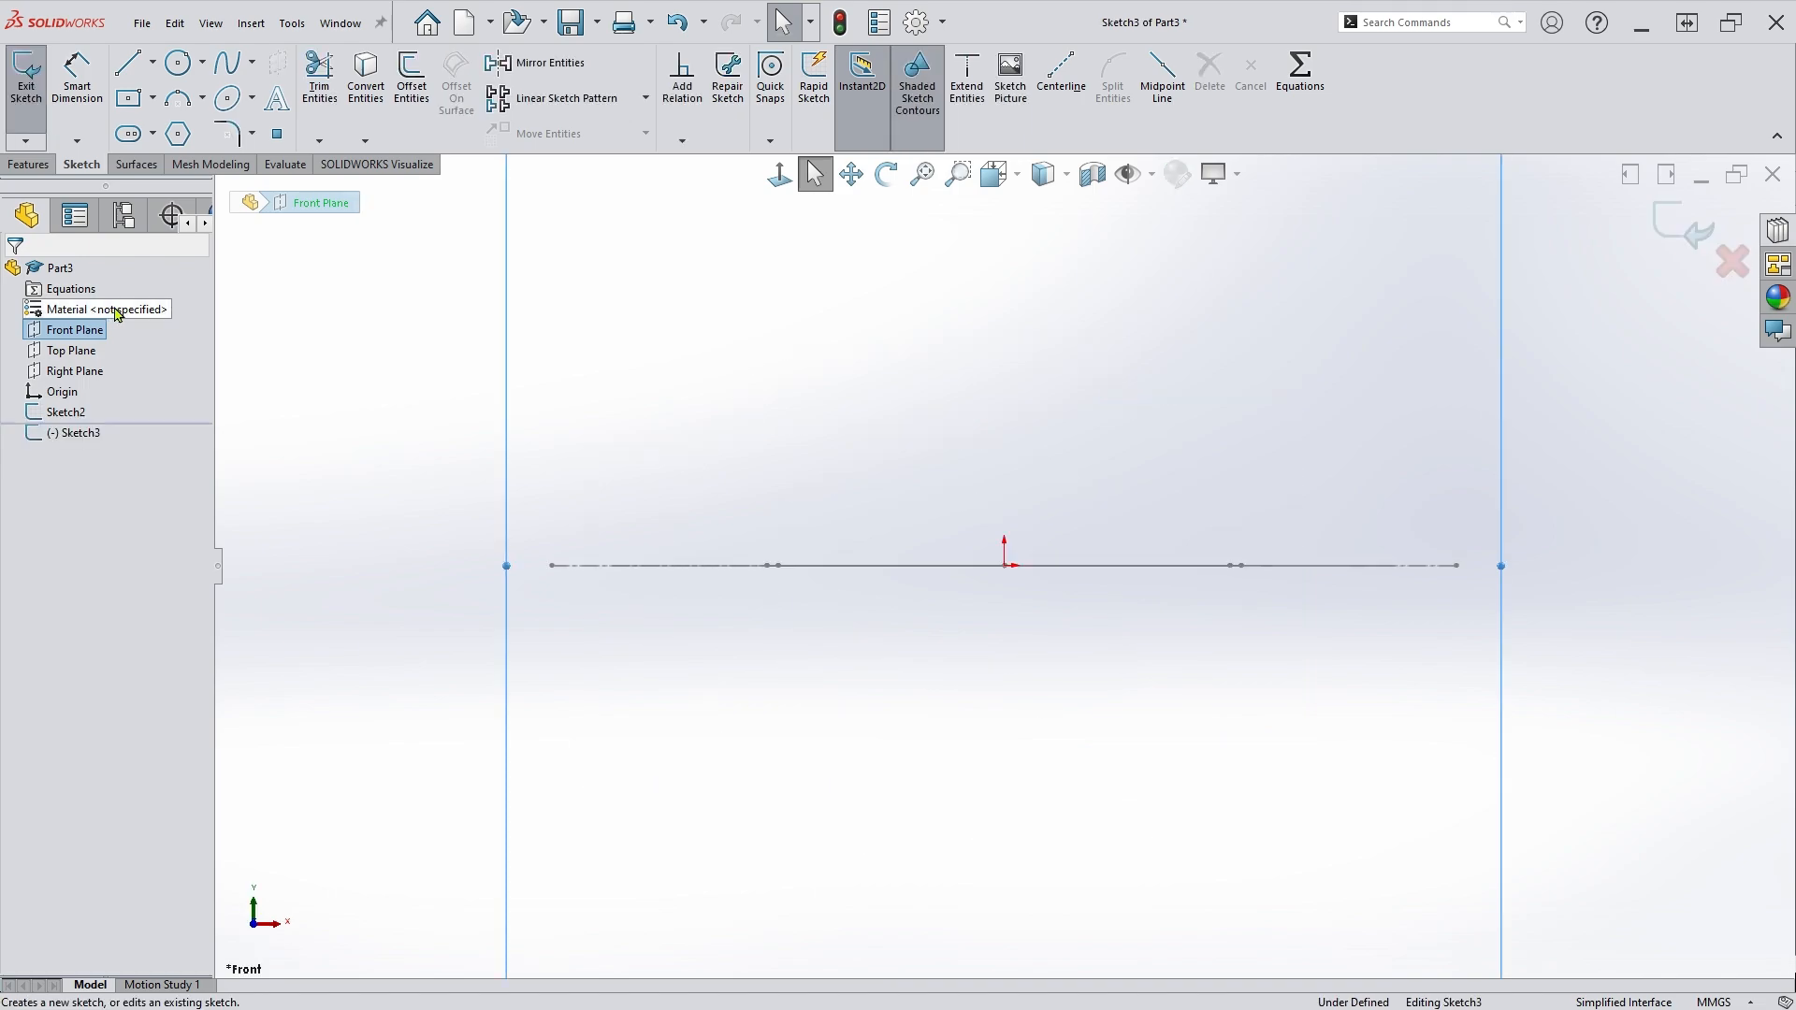
{"action": "left_click", "coordinate": [177, 63]}
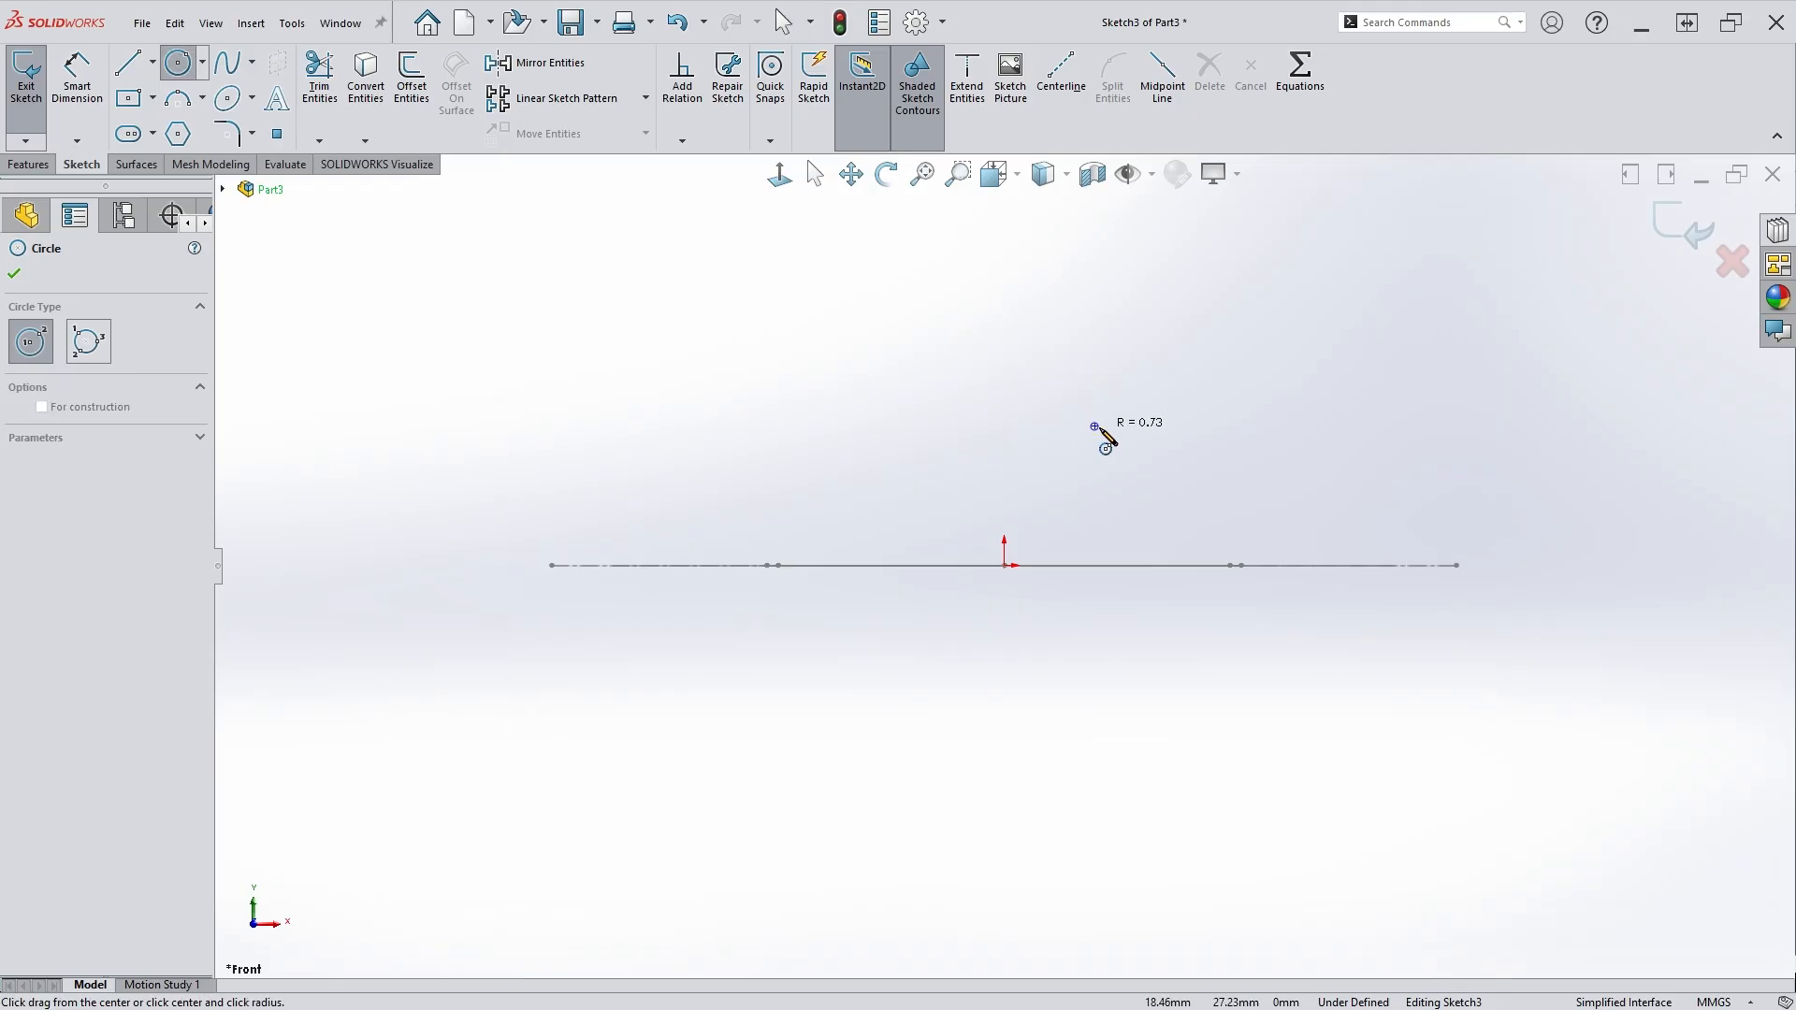
{"action": "left_click", "coordinate": [1095, 426]}
{"action": "left_click", "coordinate": [1162, 422]}
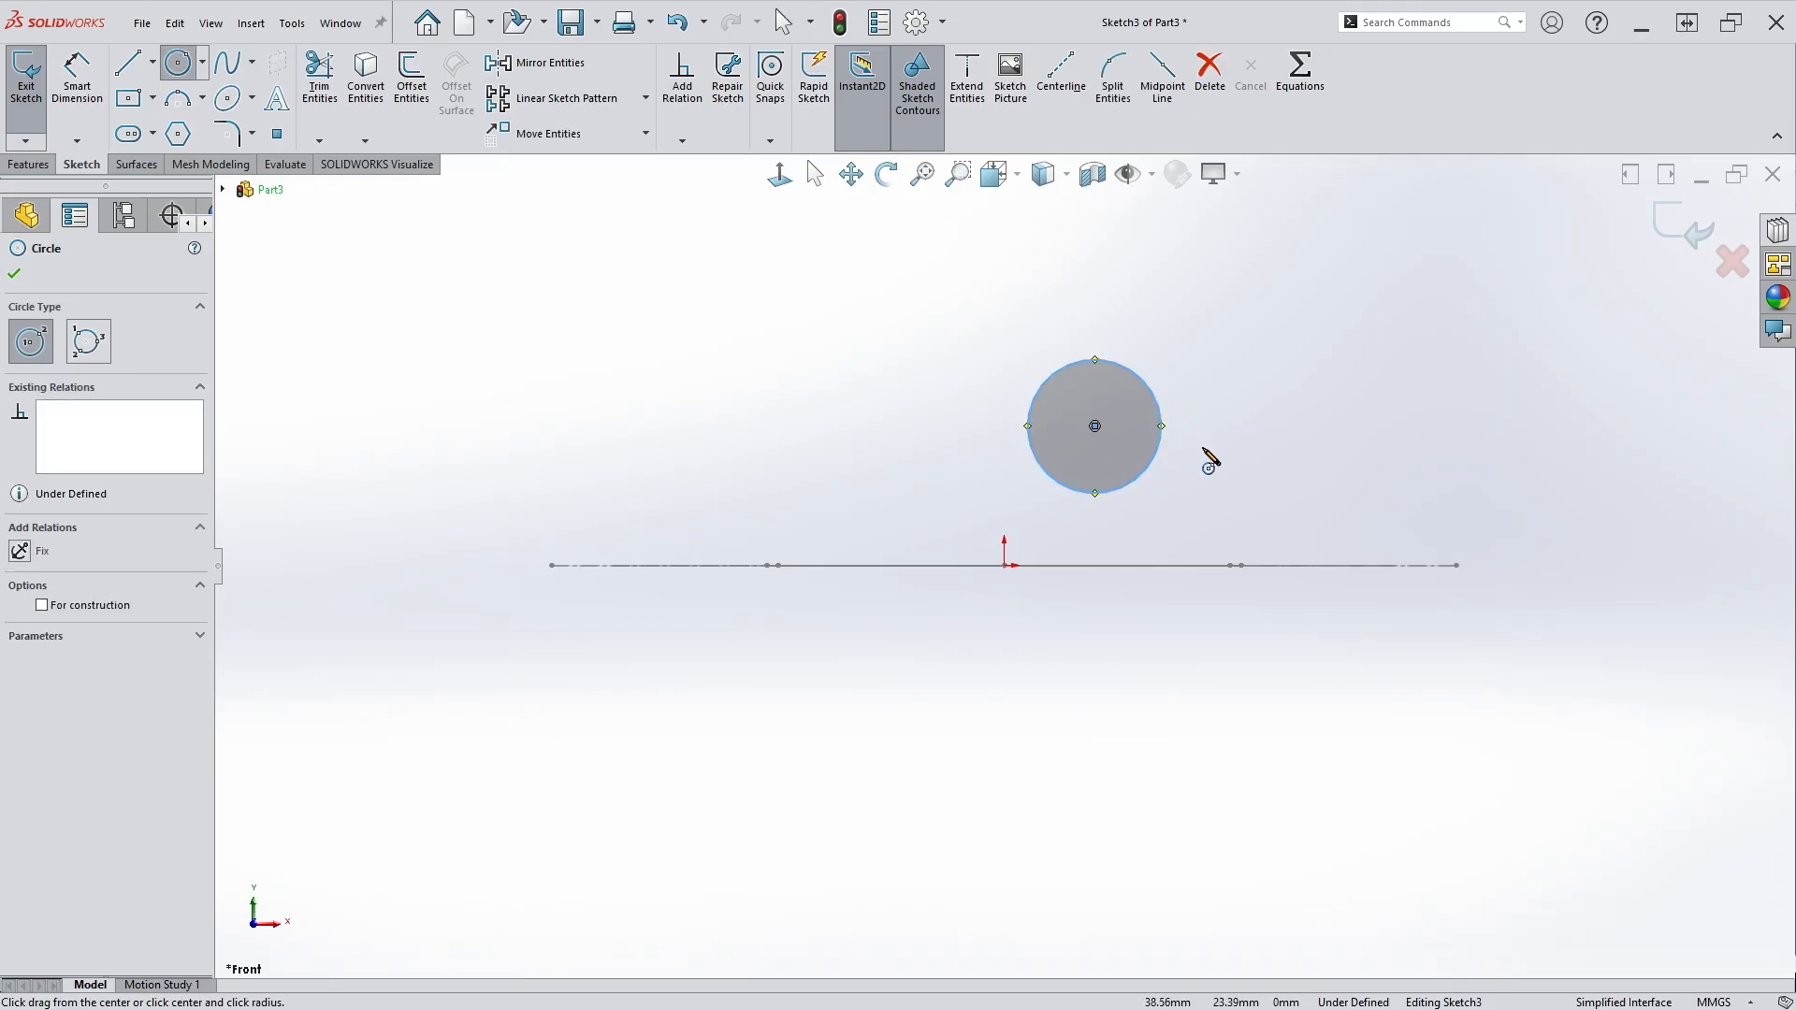
{"action": "key", "text": "Escape"}
Add a Pierce relation between the new circle's centre point and the 60 mm circle of the first sketch.
{"action": "middle_click_drag", "start_coordinate": [1083, 606], "coordinate": [1109, 708]}
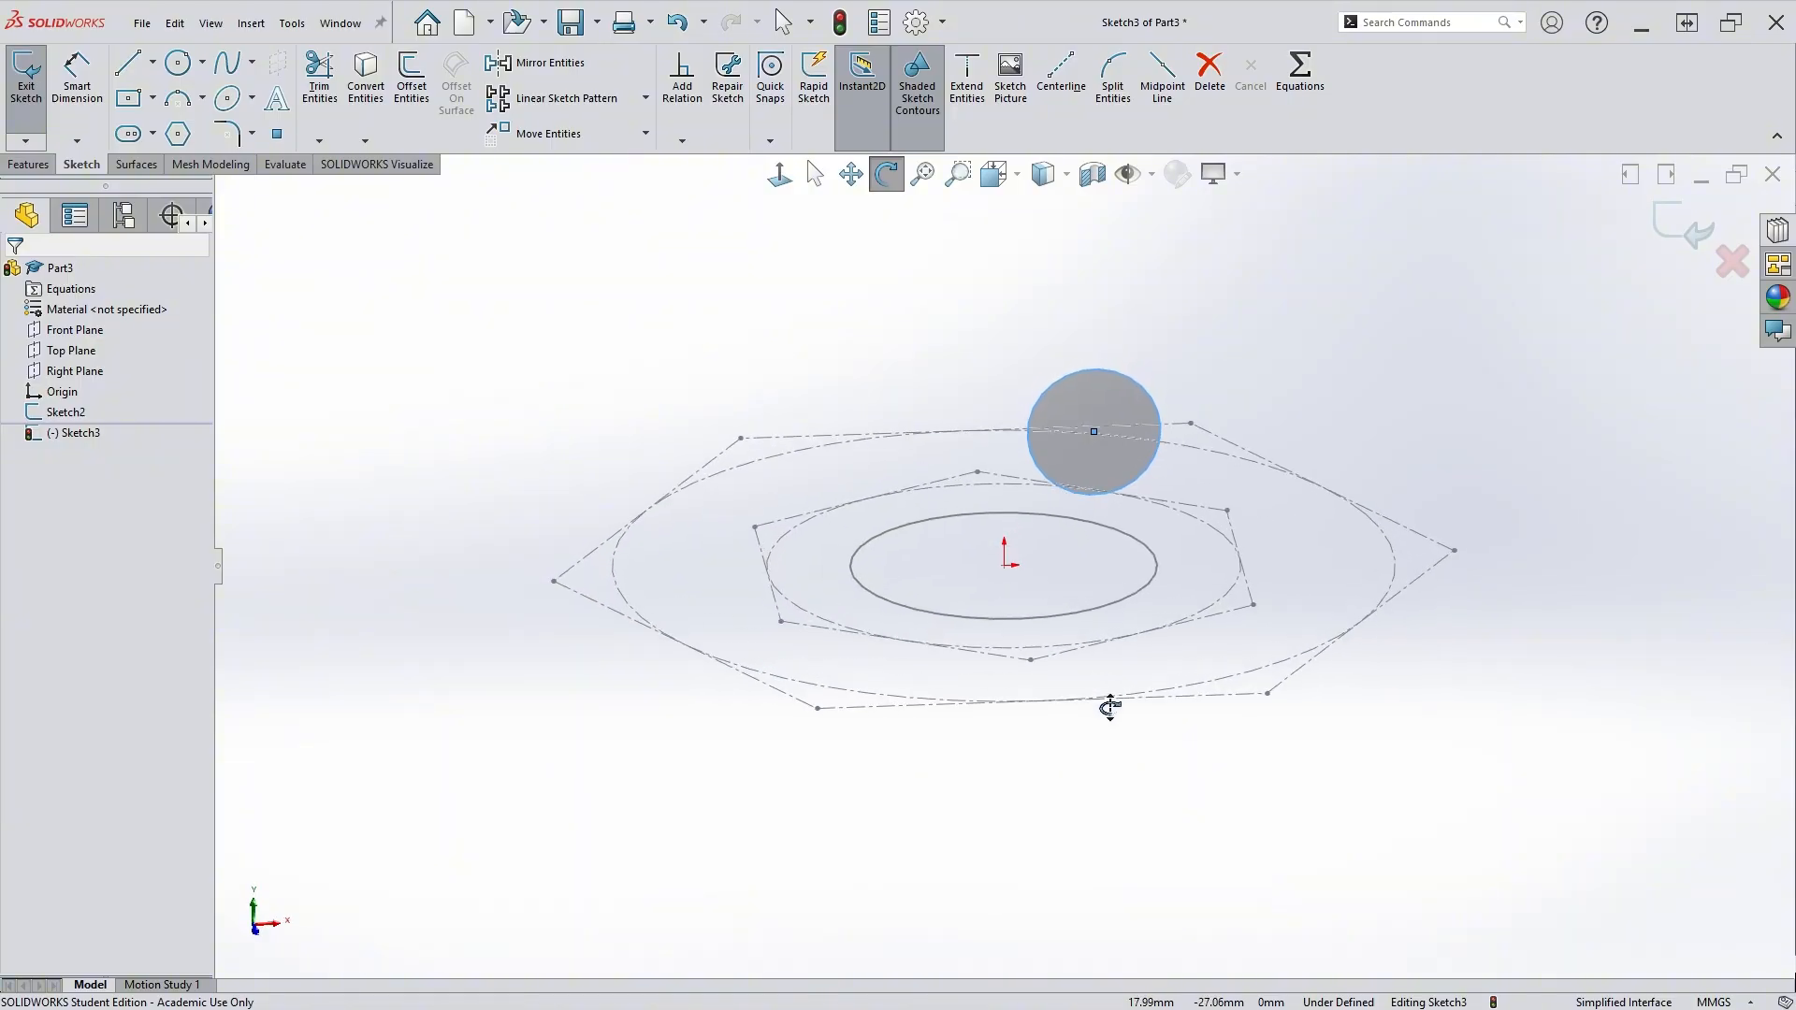
{"action": "middle_click_drag", "start_coordinate": [1300, 496], "coordinate": [1278, 480]}
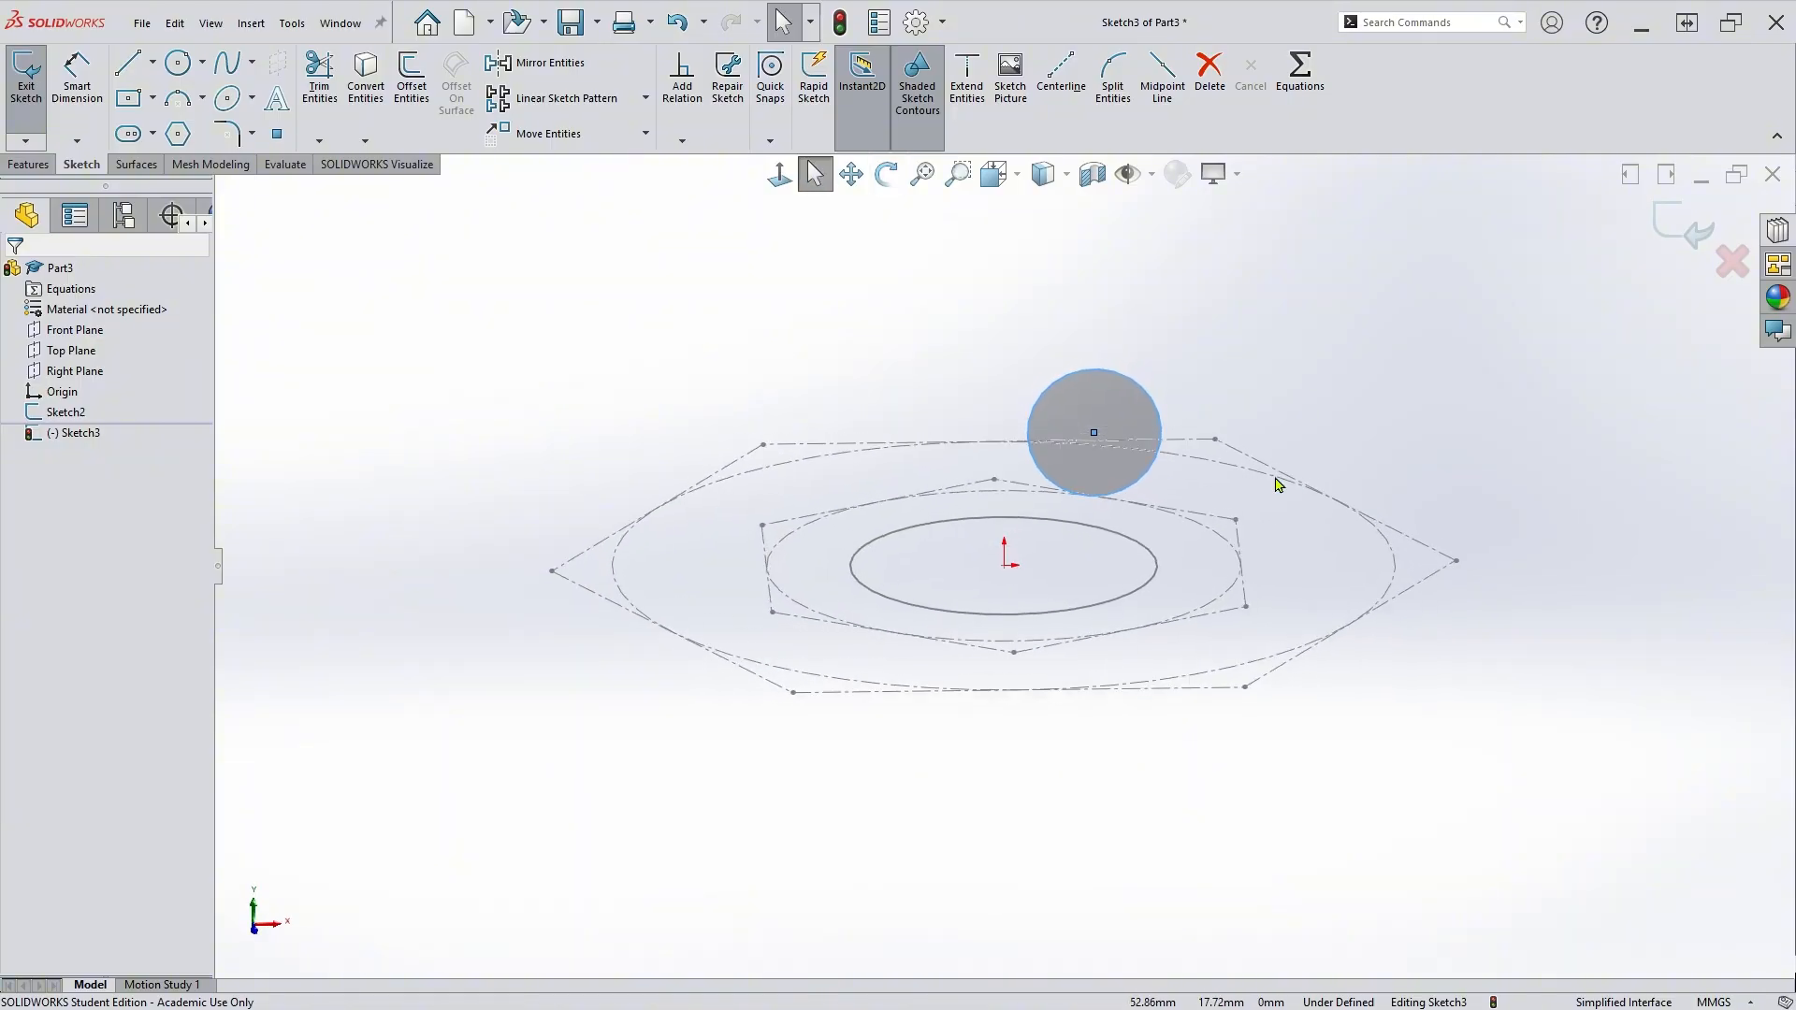
{"action": "left_click", "coordinate": [1259, 453]}
{"action": "left_click", "coordinate": [1095, 433]}
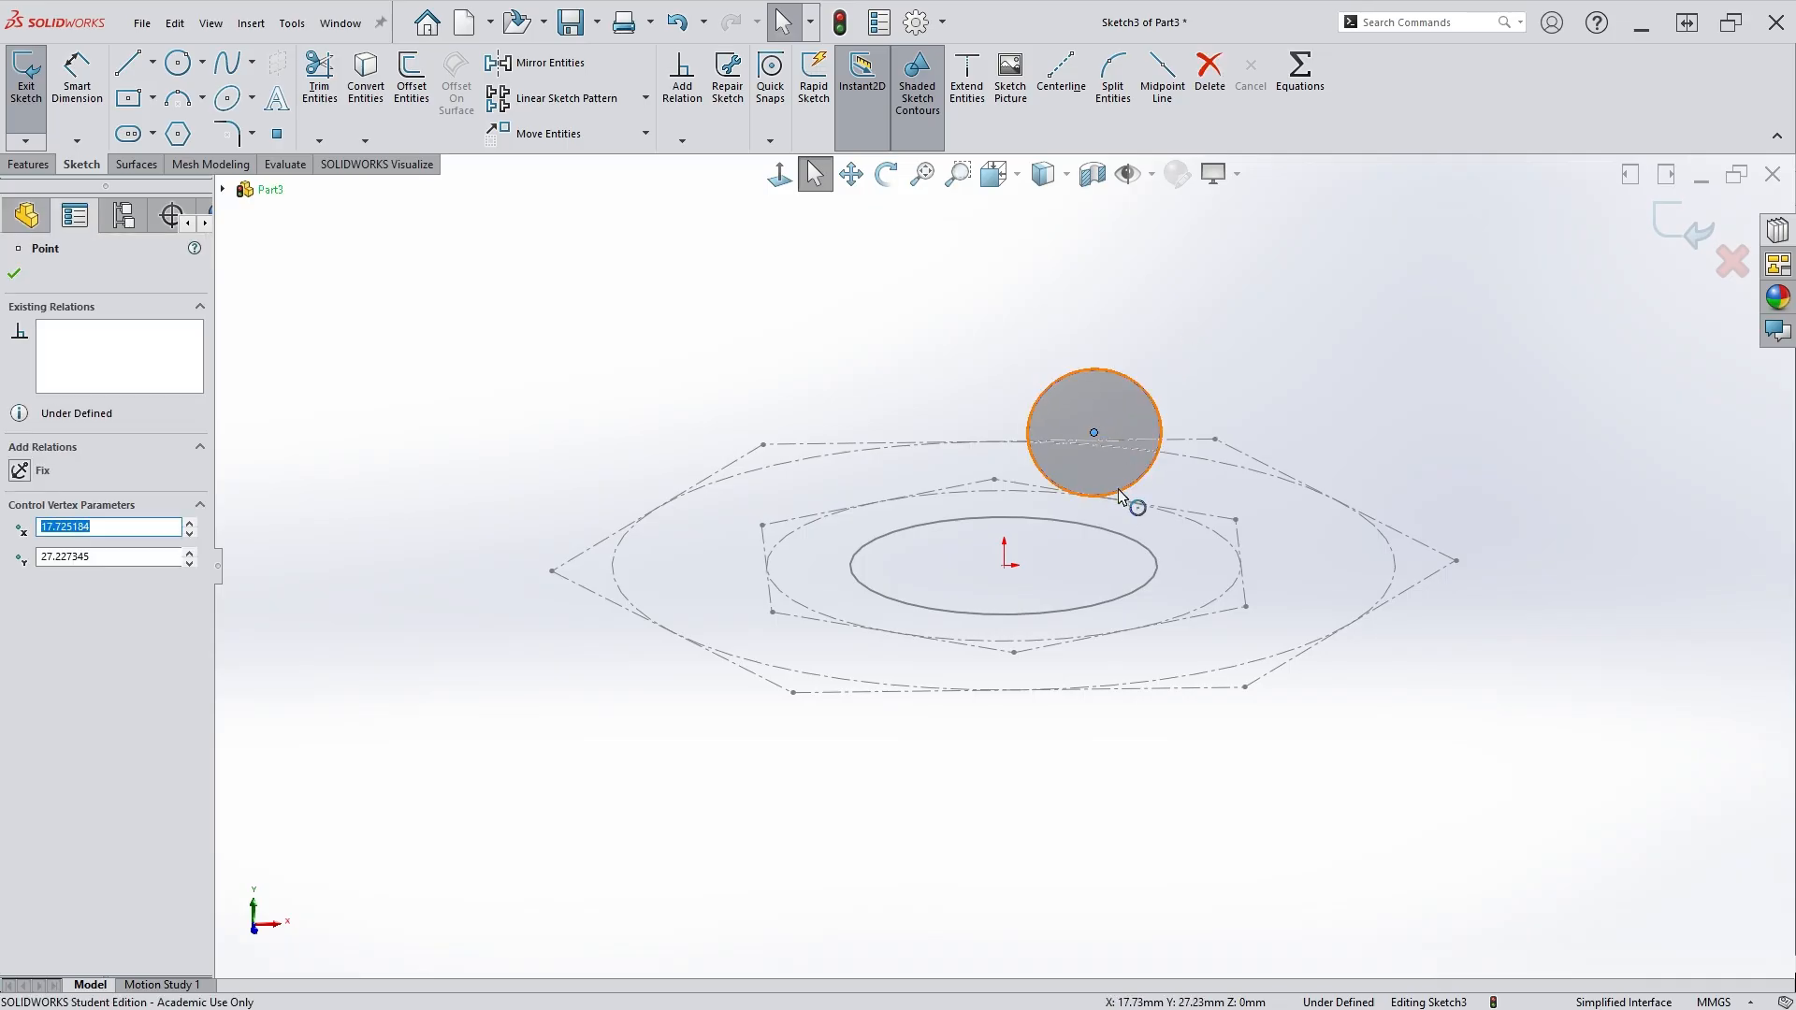
{"action": "left_click", "coordinate": [1131, 541], "text": "ctrl"}
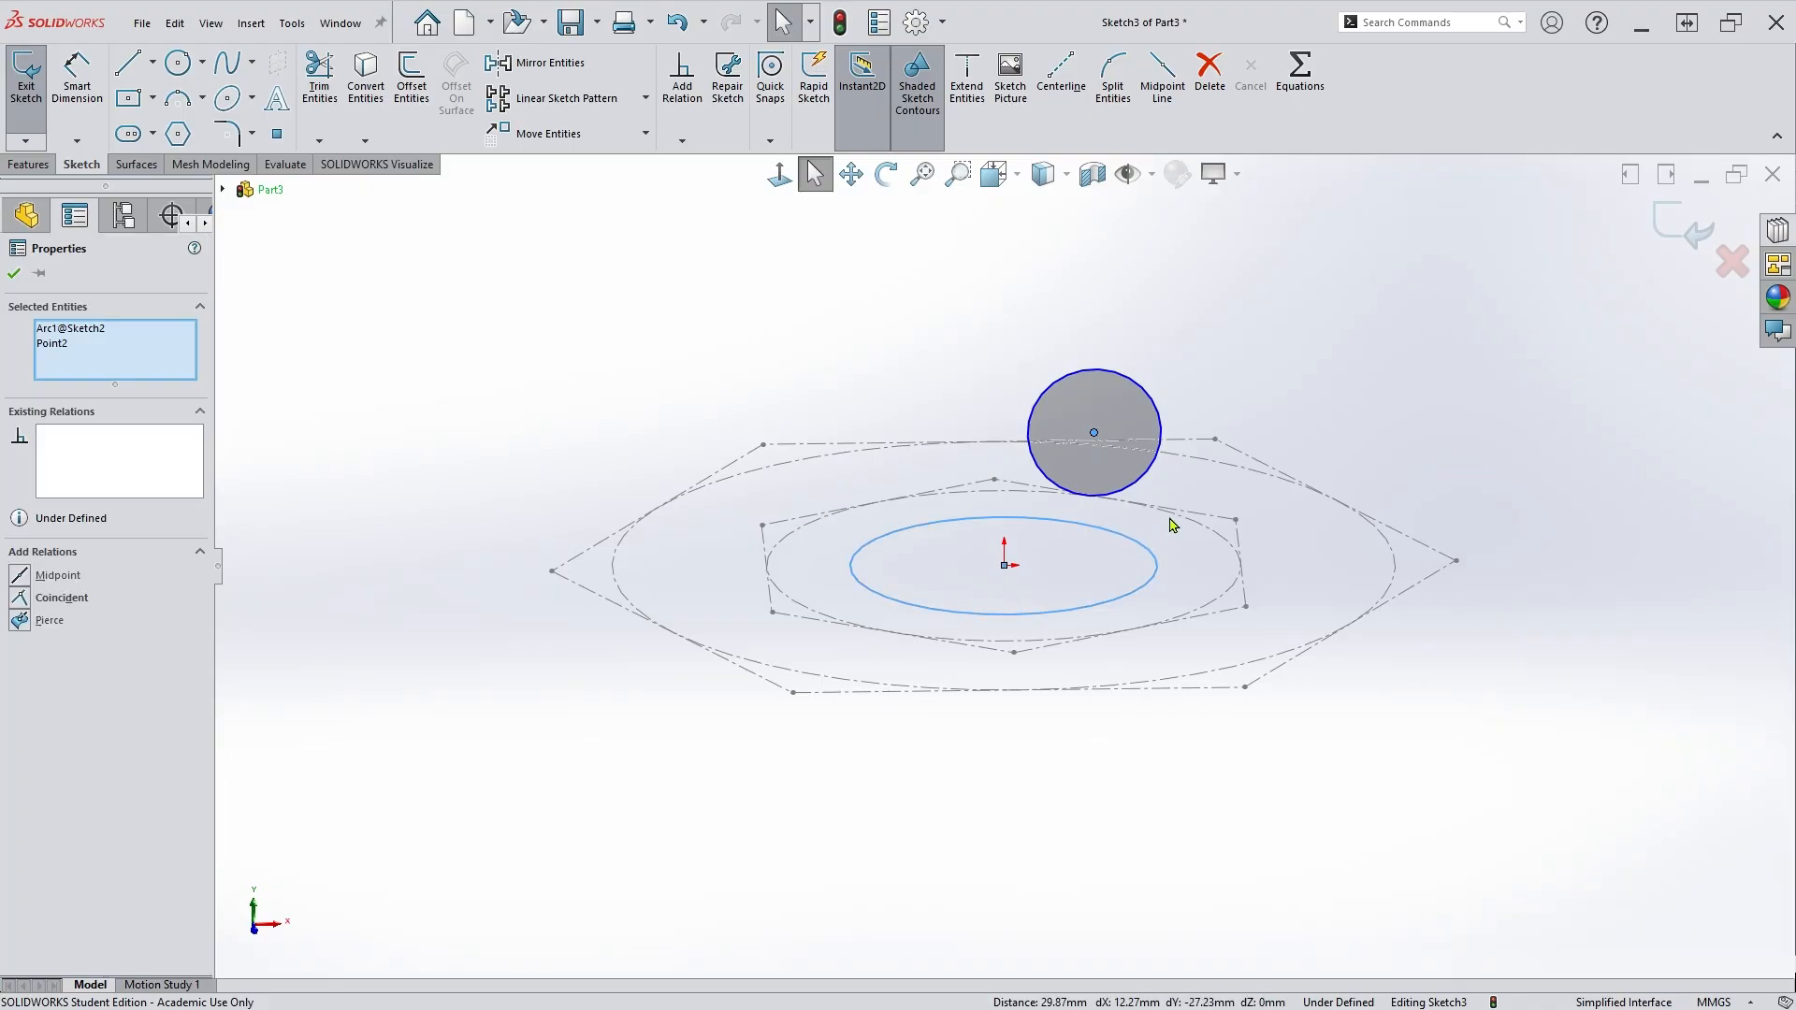
{"action": "left_click", "coordinate": [1247, 455]}
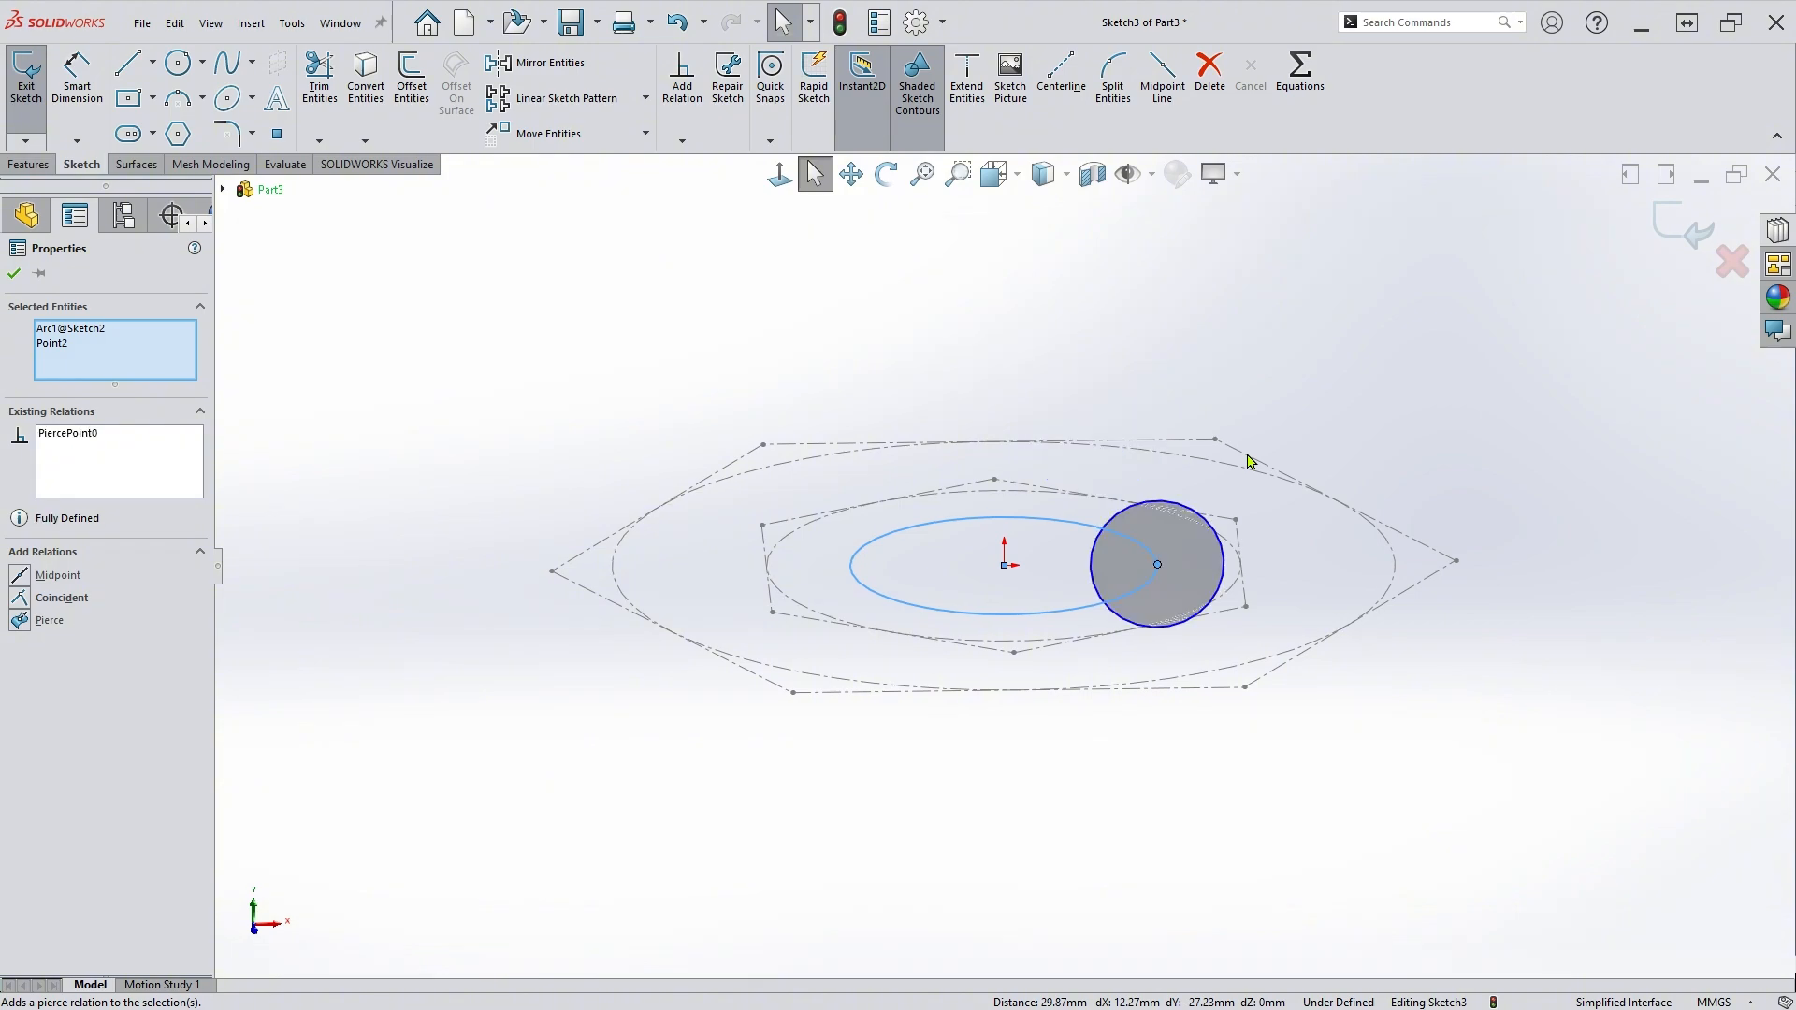
{"action": "left_click", "coordinate": [14, 274]}
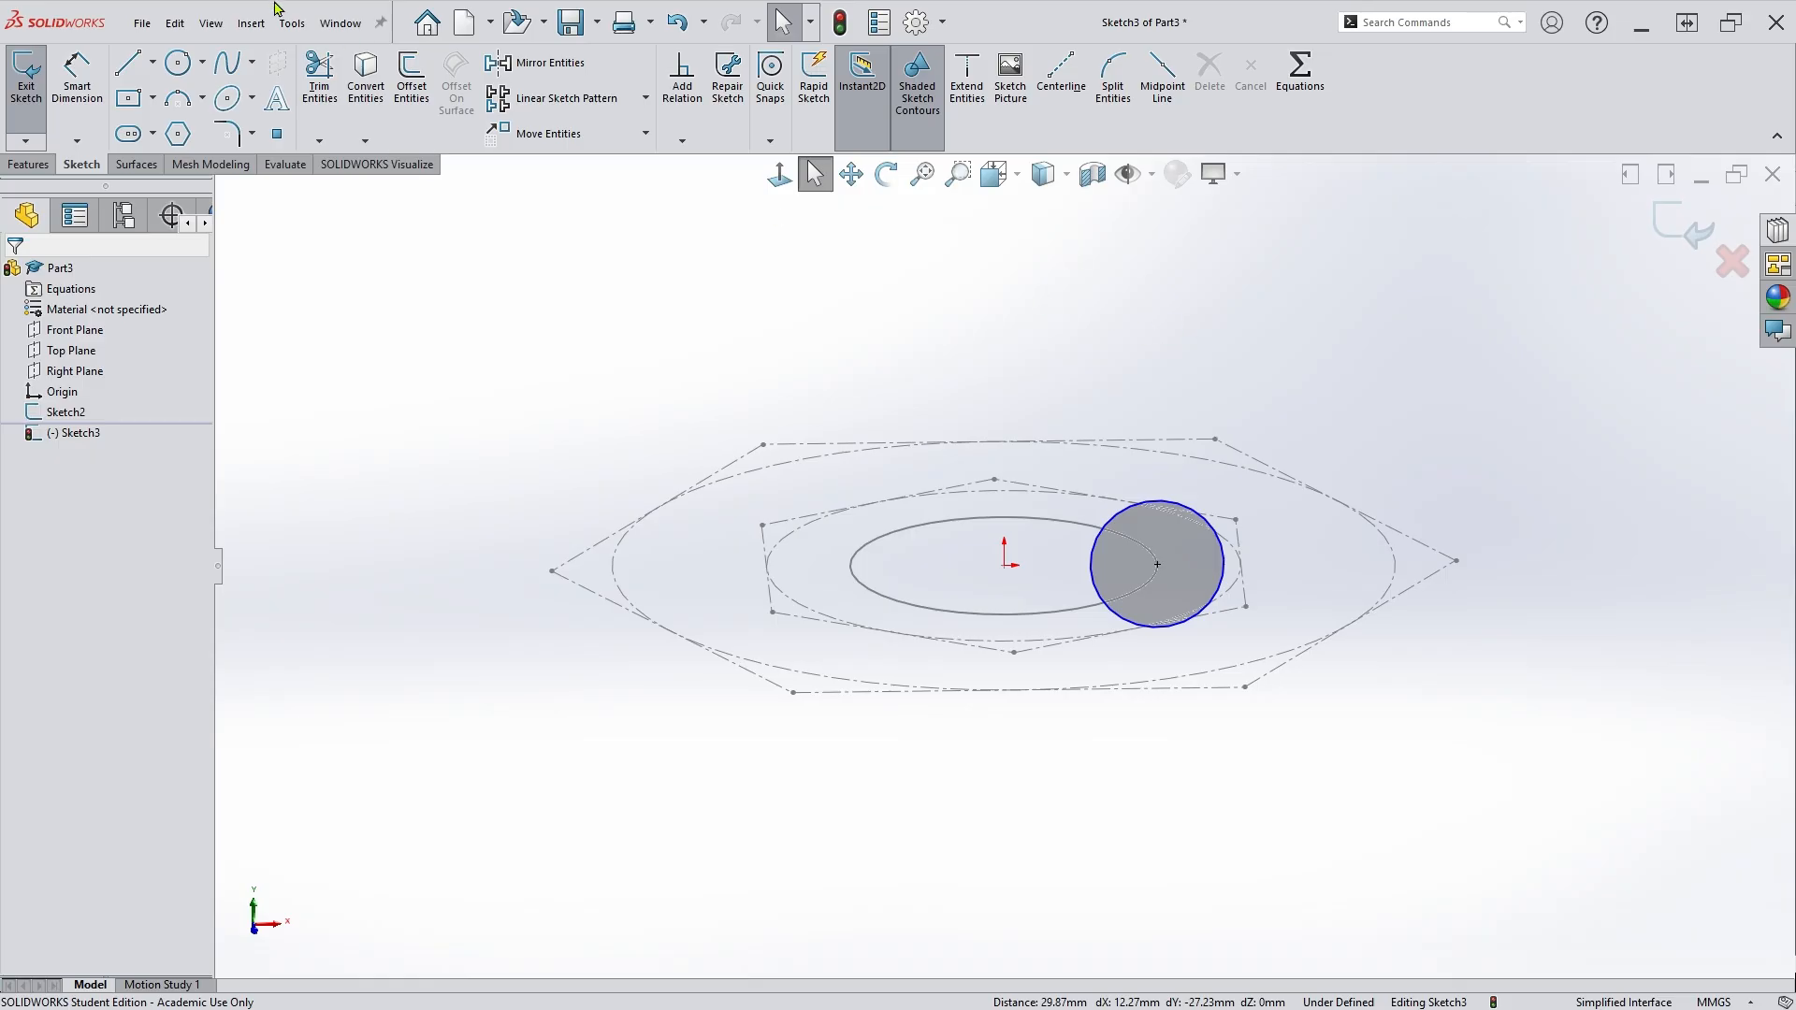
Dimension the pierced circle's diameter as 2.5 mm and exit the sketch.
{"action": "left_click", "coordinate": [79, 90]}
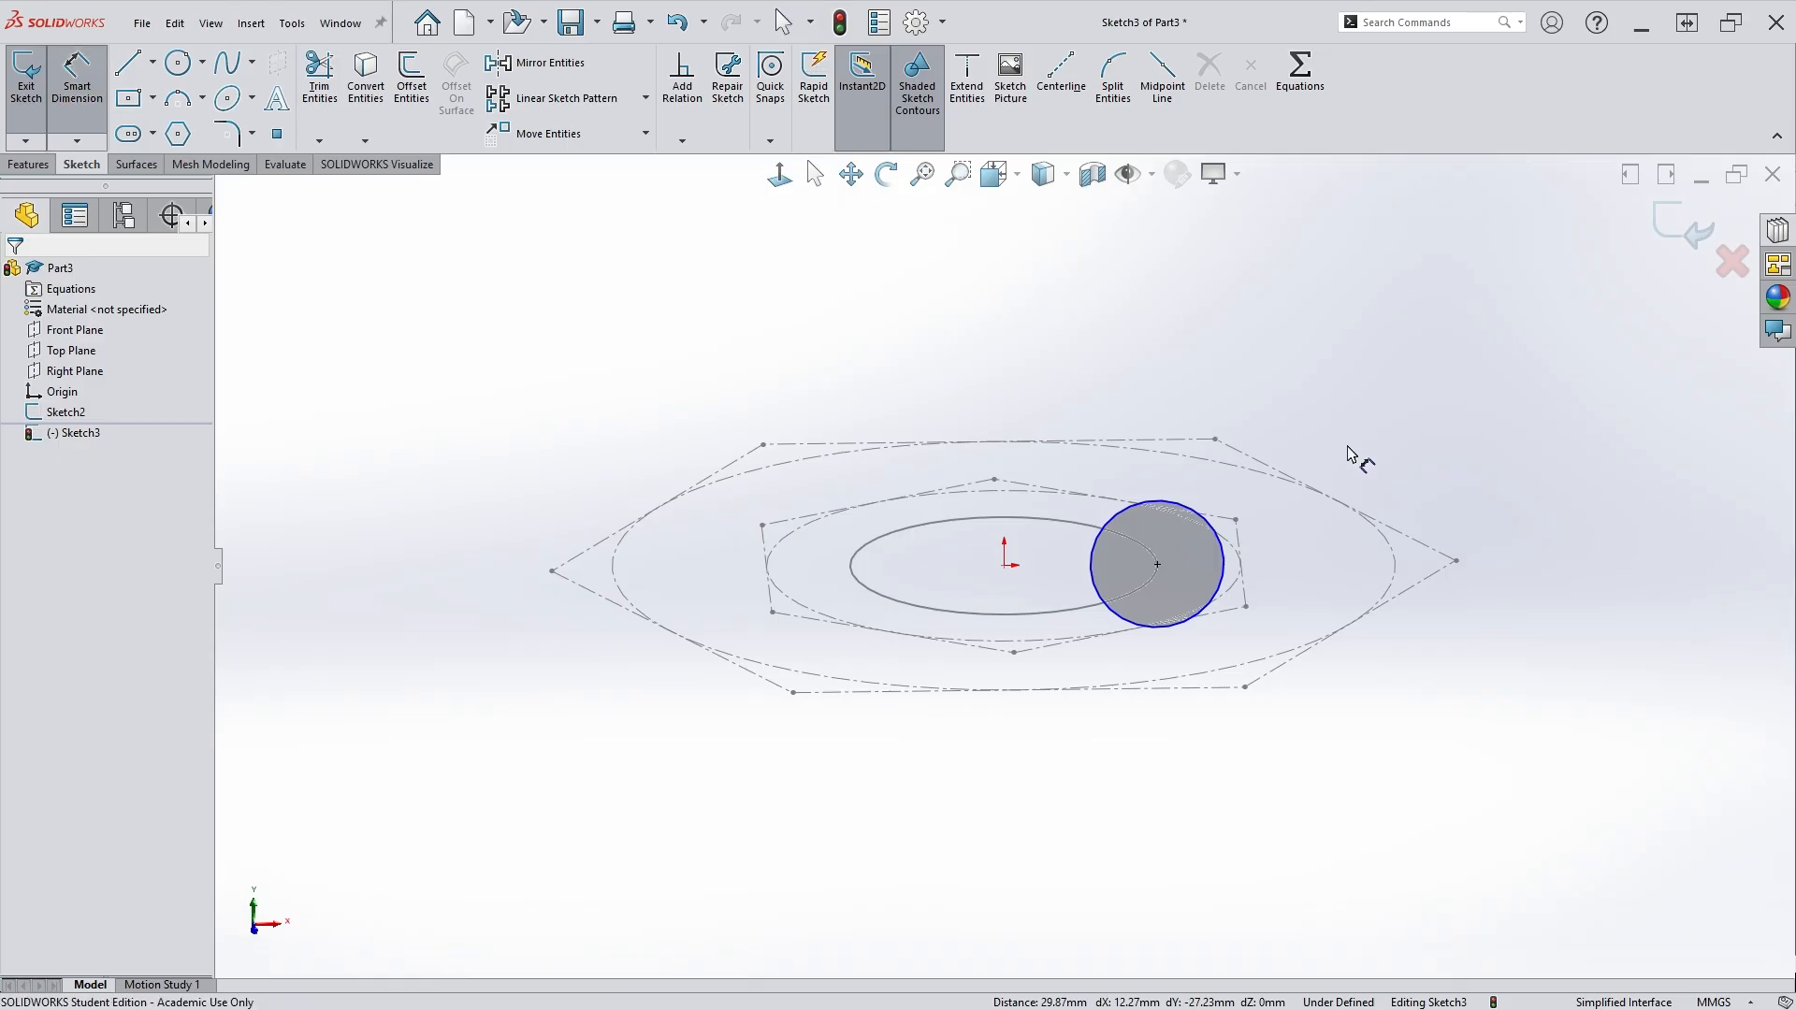
{"action": "left_click", "coordinate": [1193, 508]}
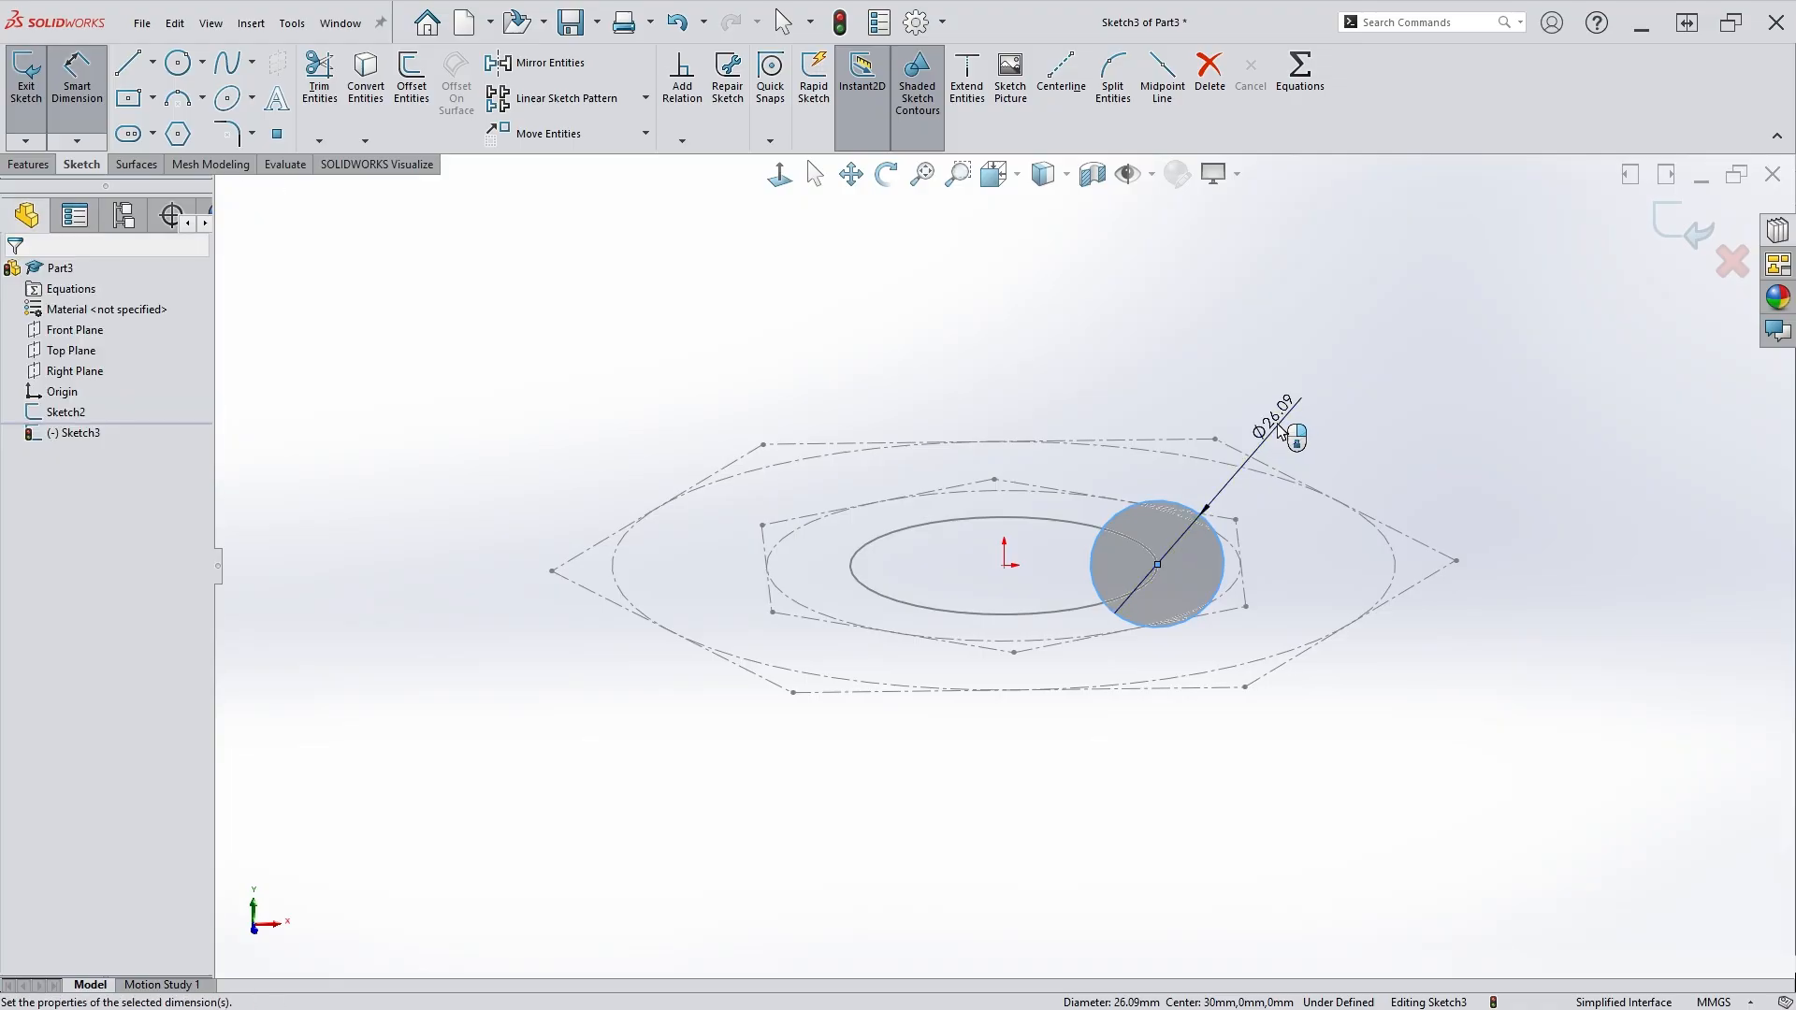
{"action": "left_click", "coordinate": [1284, 433]}
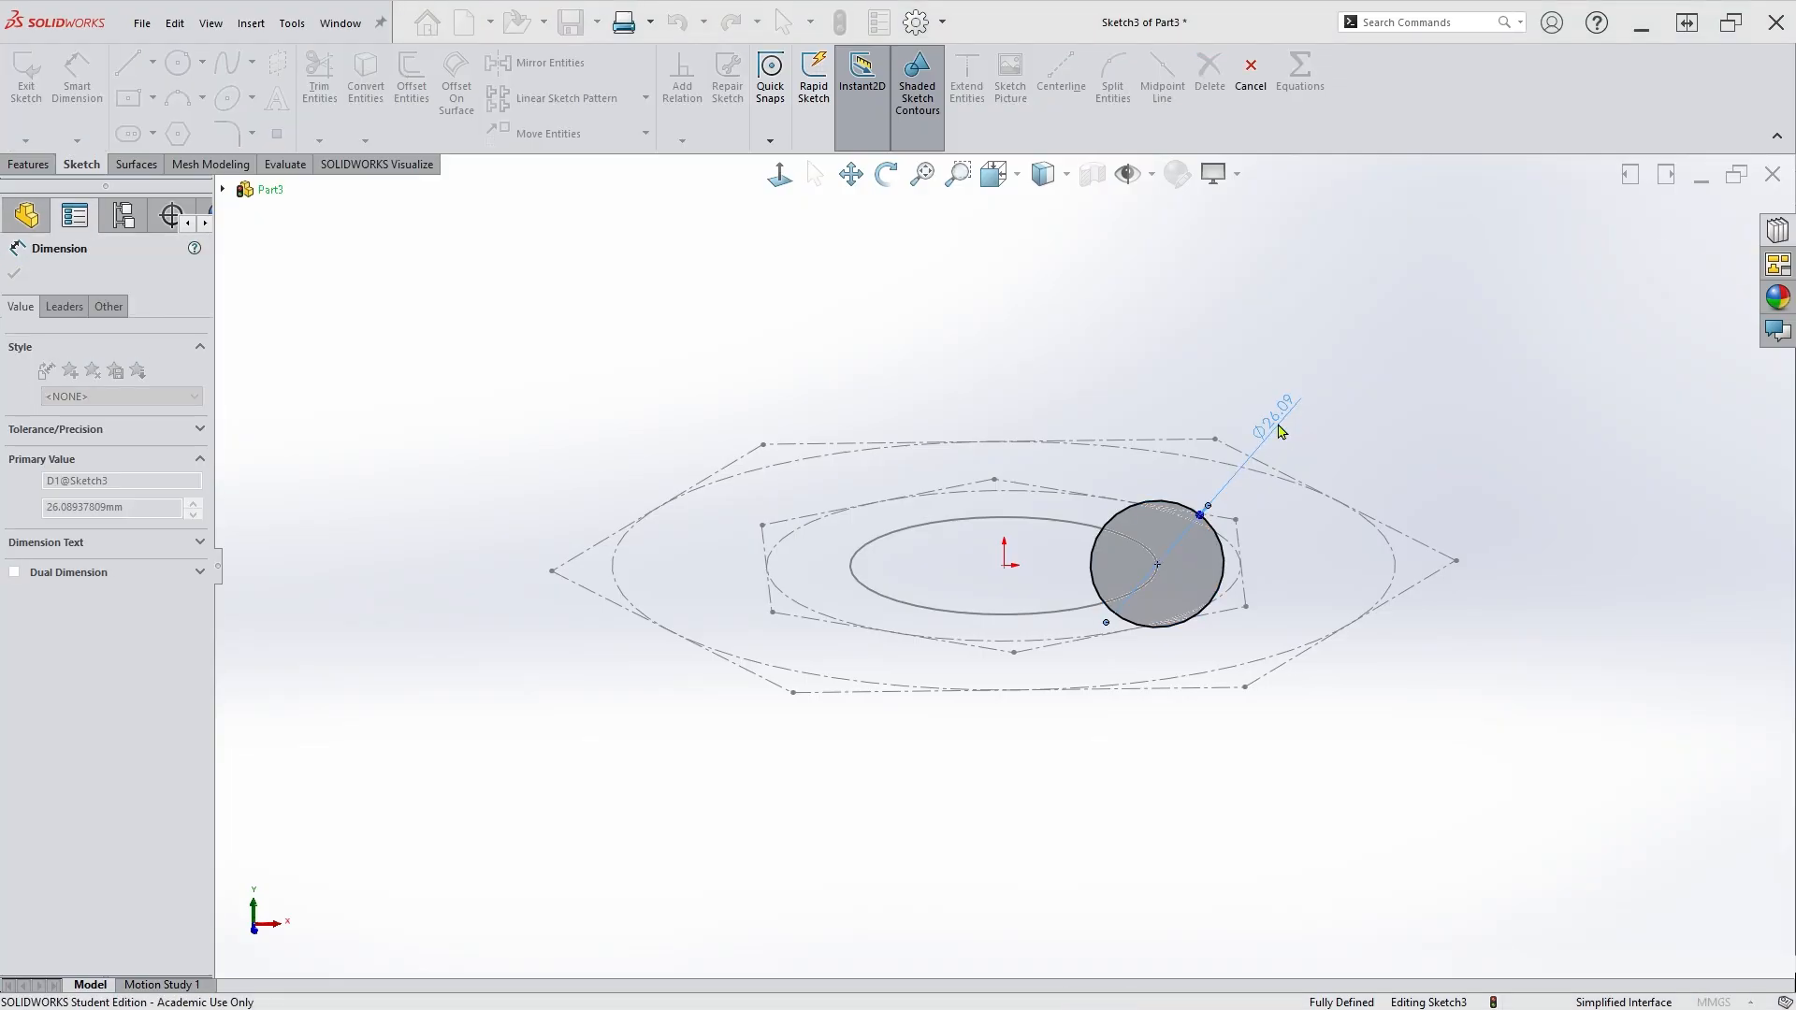
{"action": "type", "text": "2.5"}
{"action": "key", "text": "Return"}
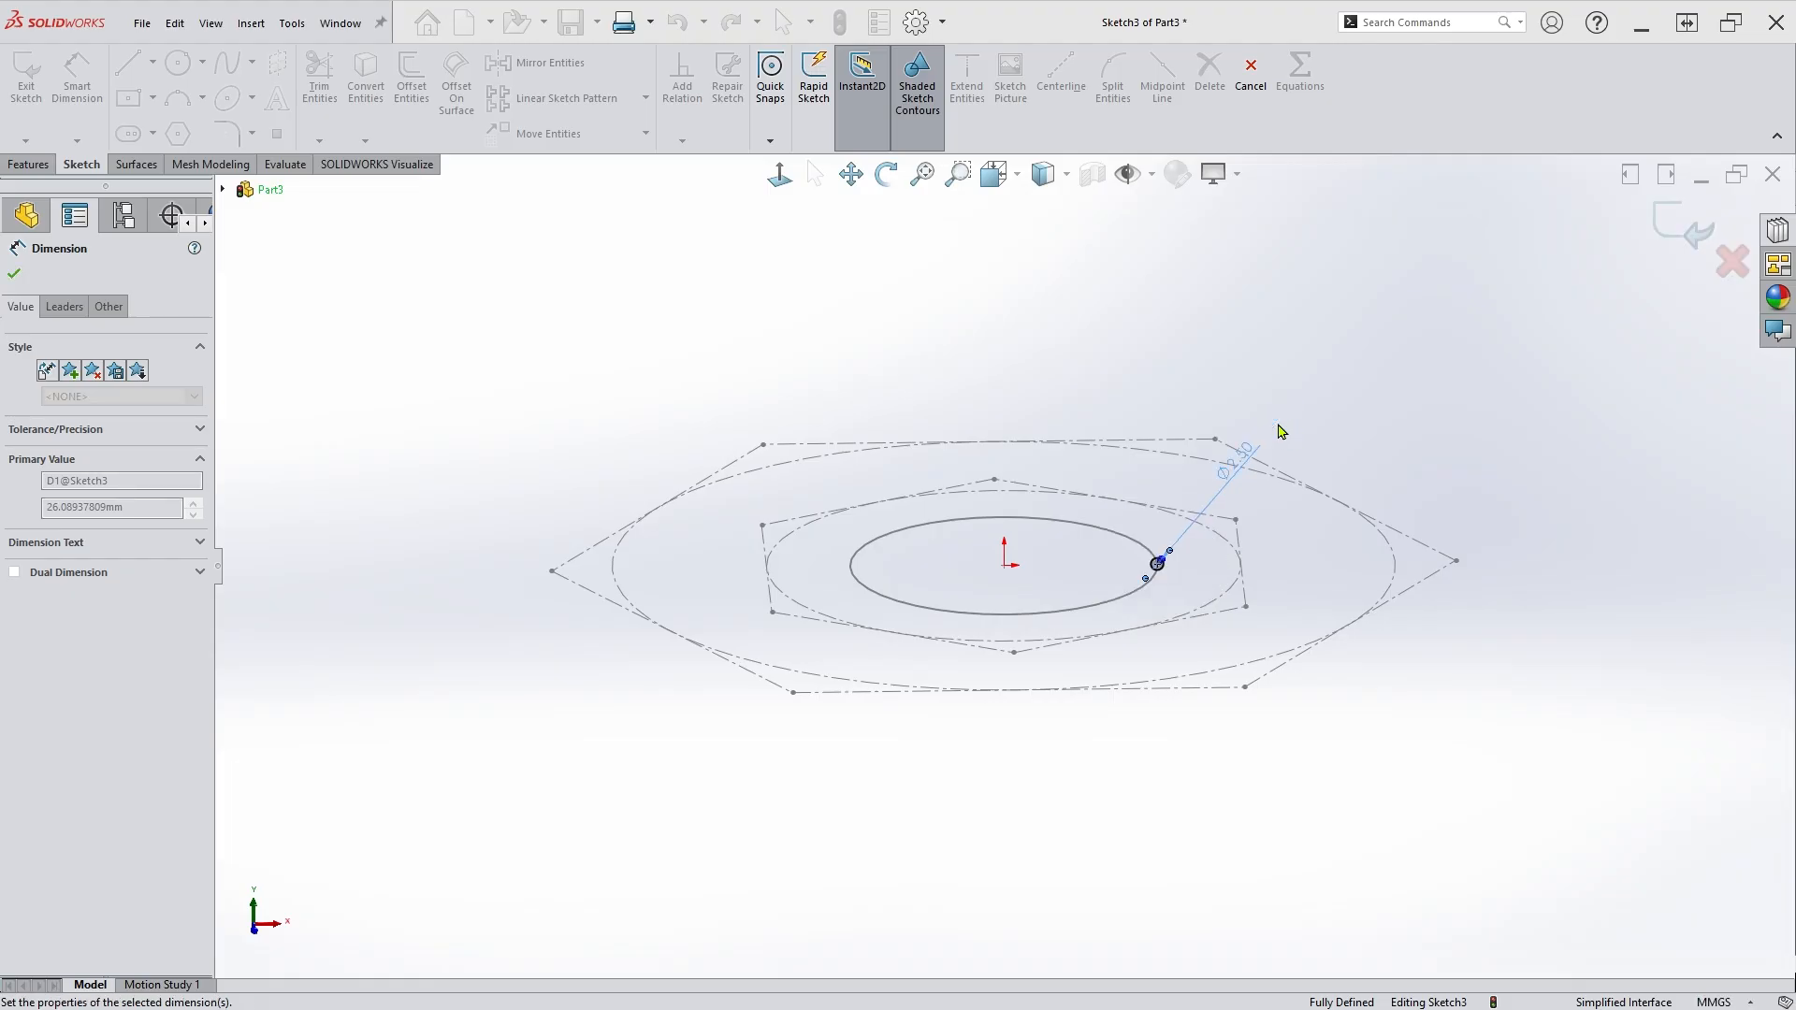
{"action": "left_click", "coordinate": [1682, 232]}
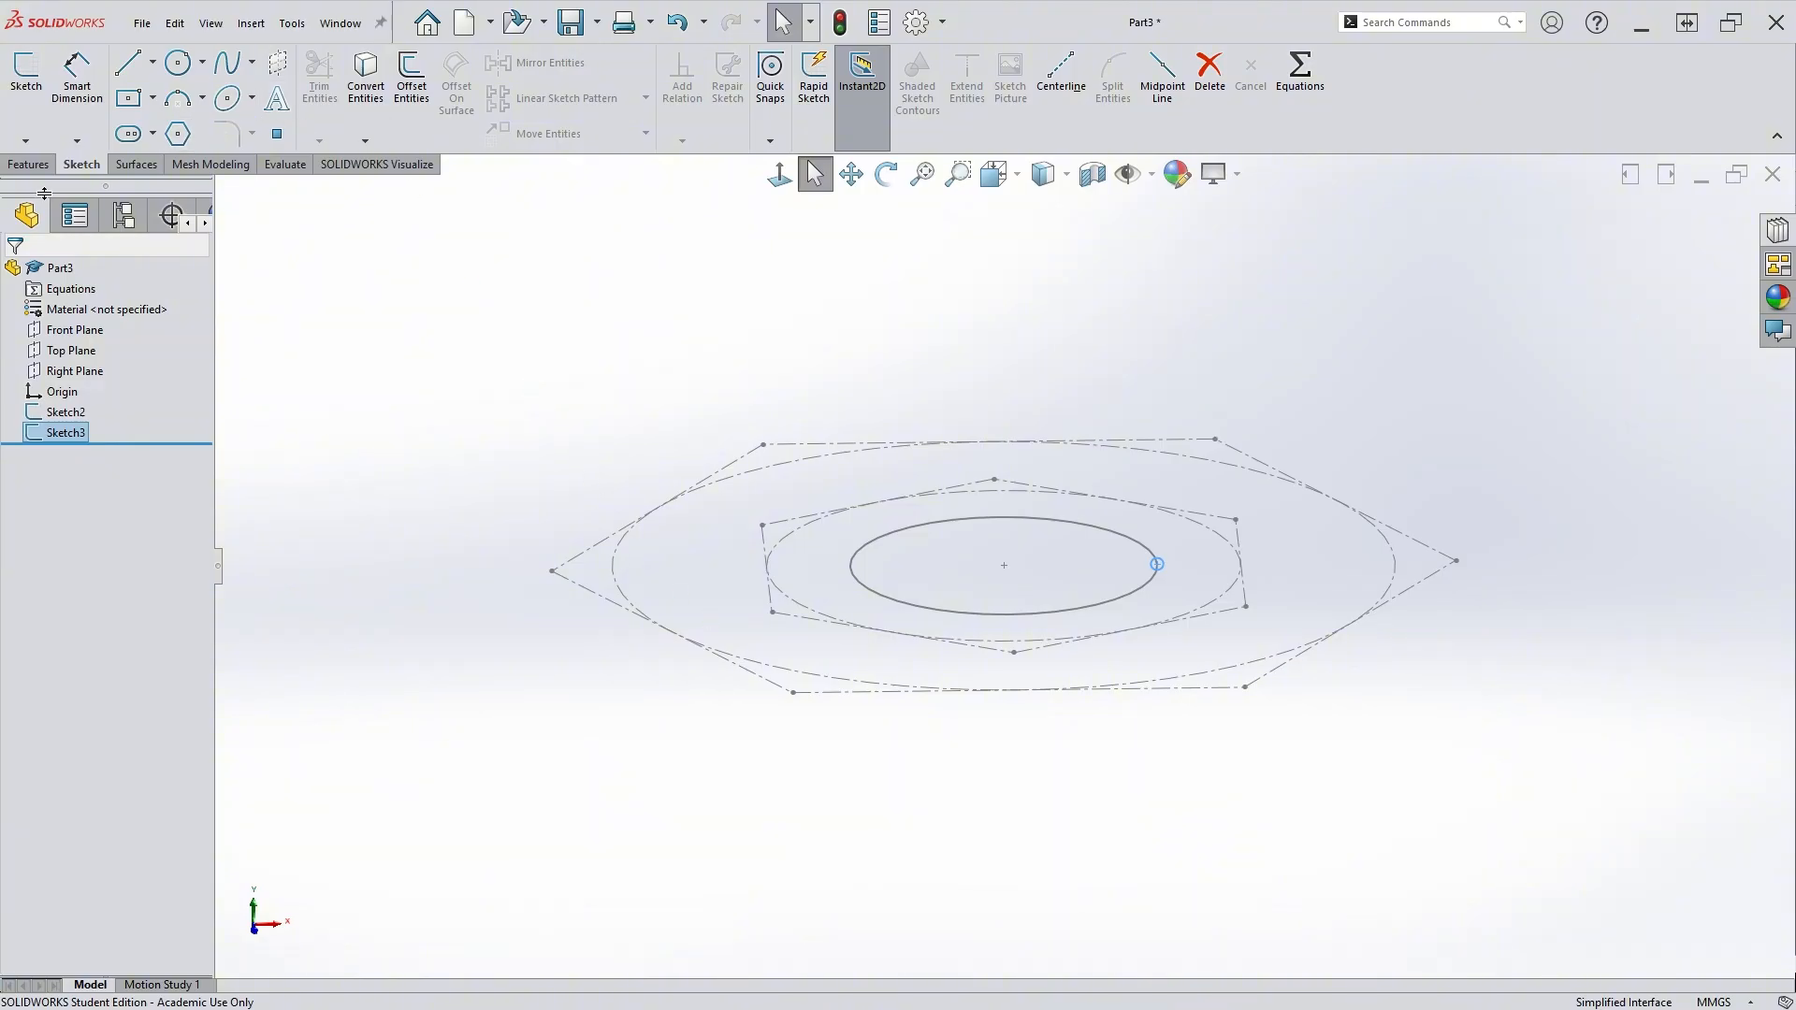
{"action": "left_click", "coordinate": [28, 163]}
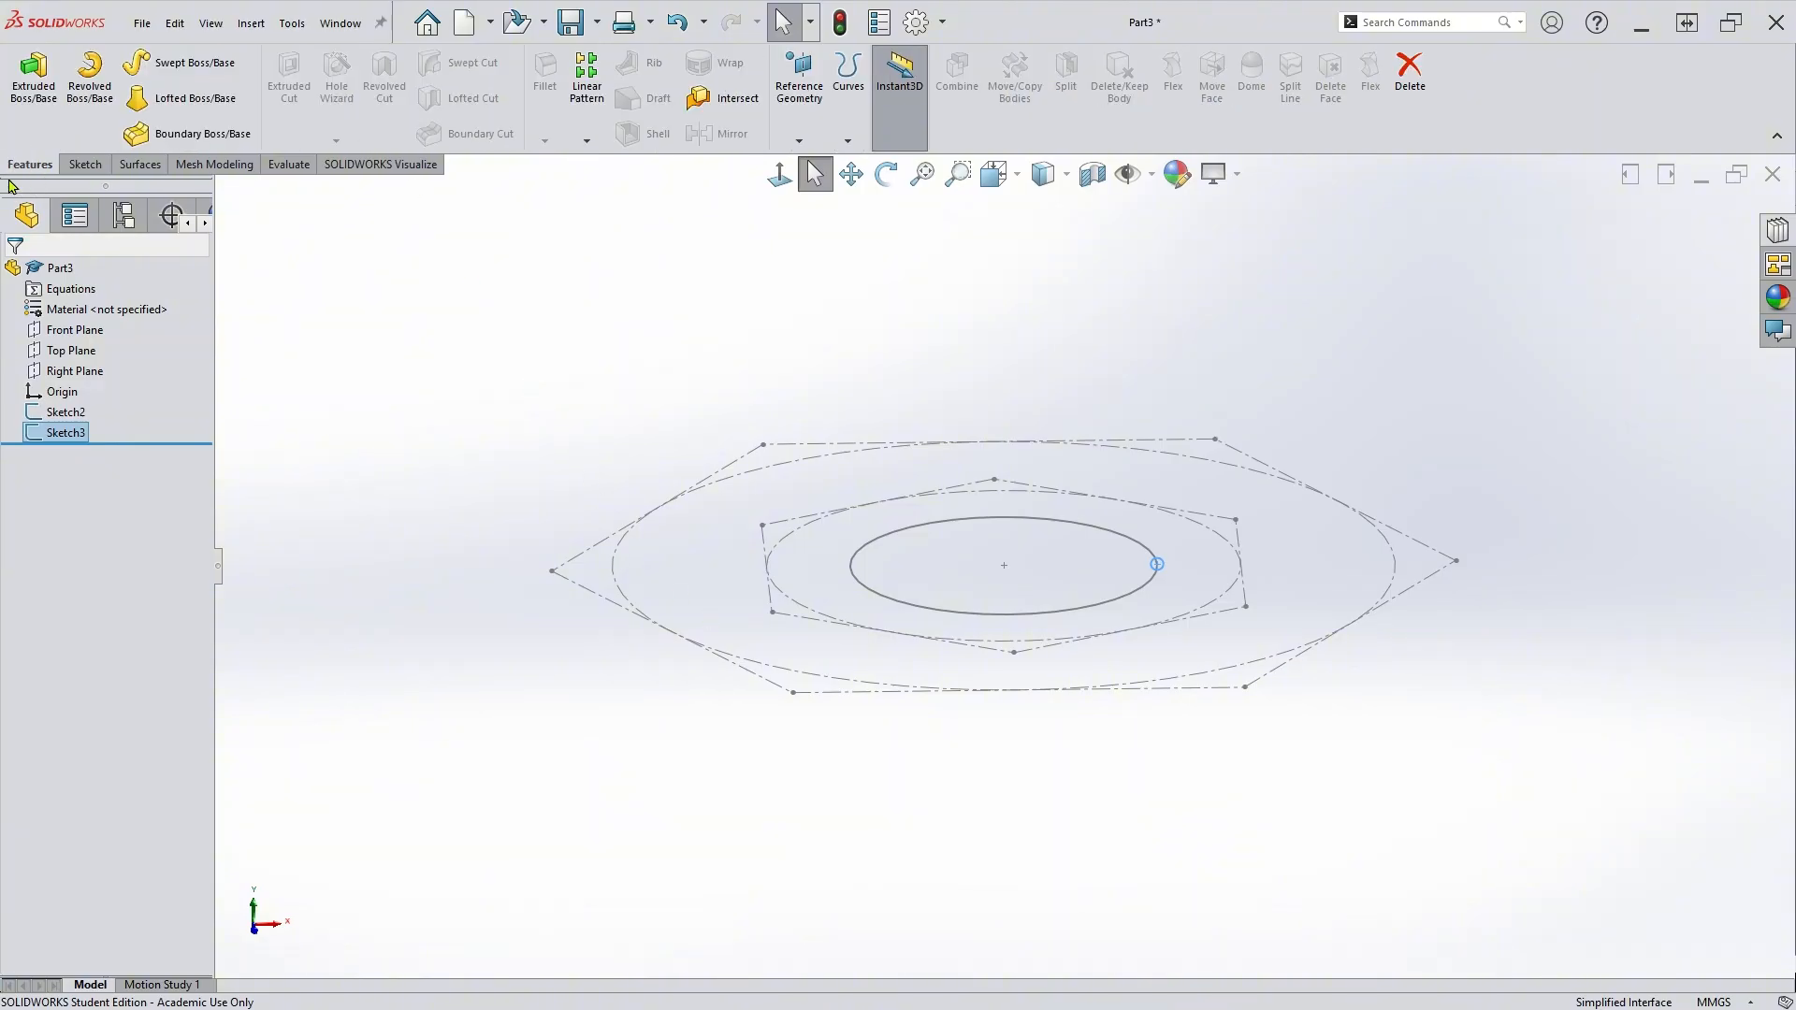
{"action": "left_click", "coordinate": [208, 77]}
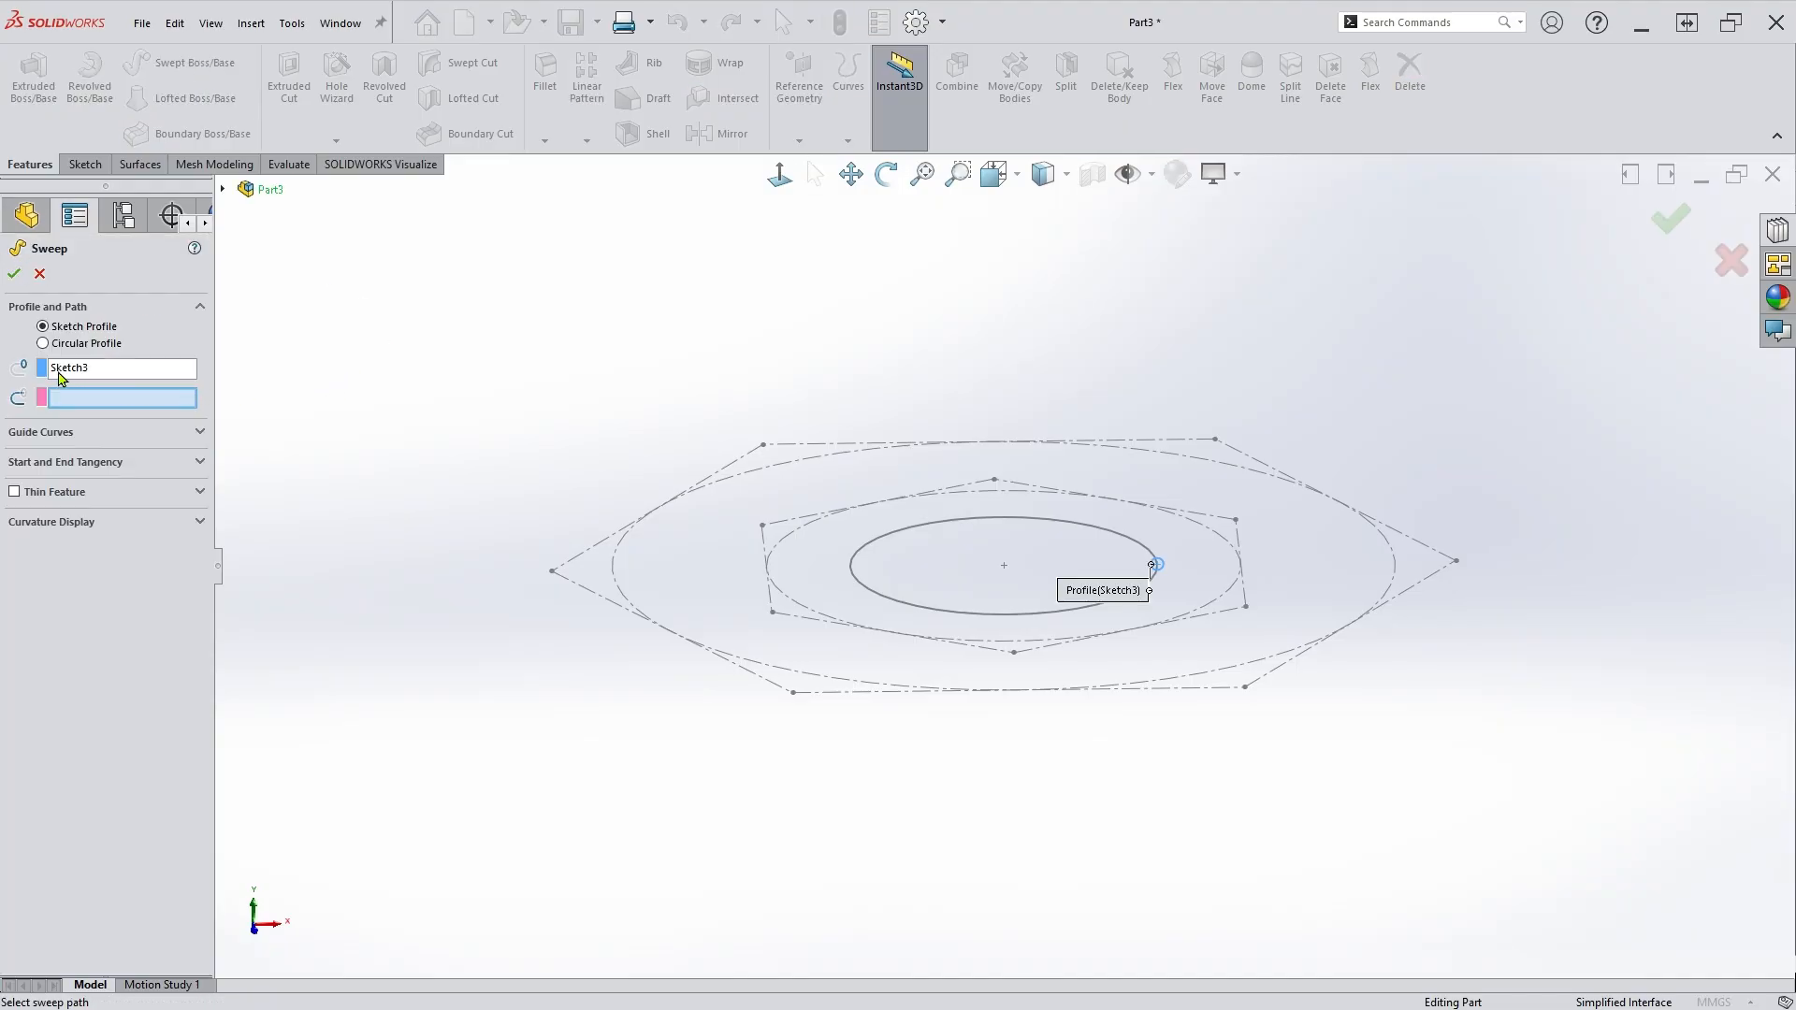
{"action": "left_click", "coordinate": [121, 376]}
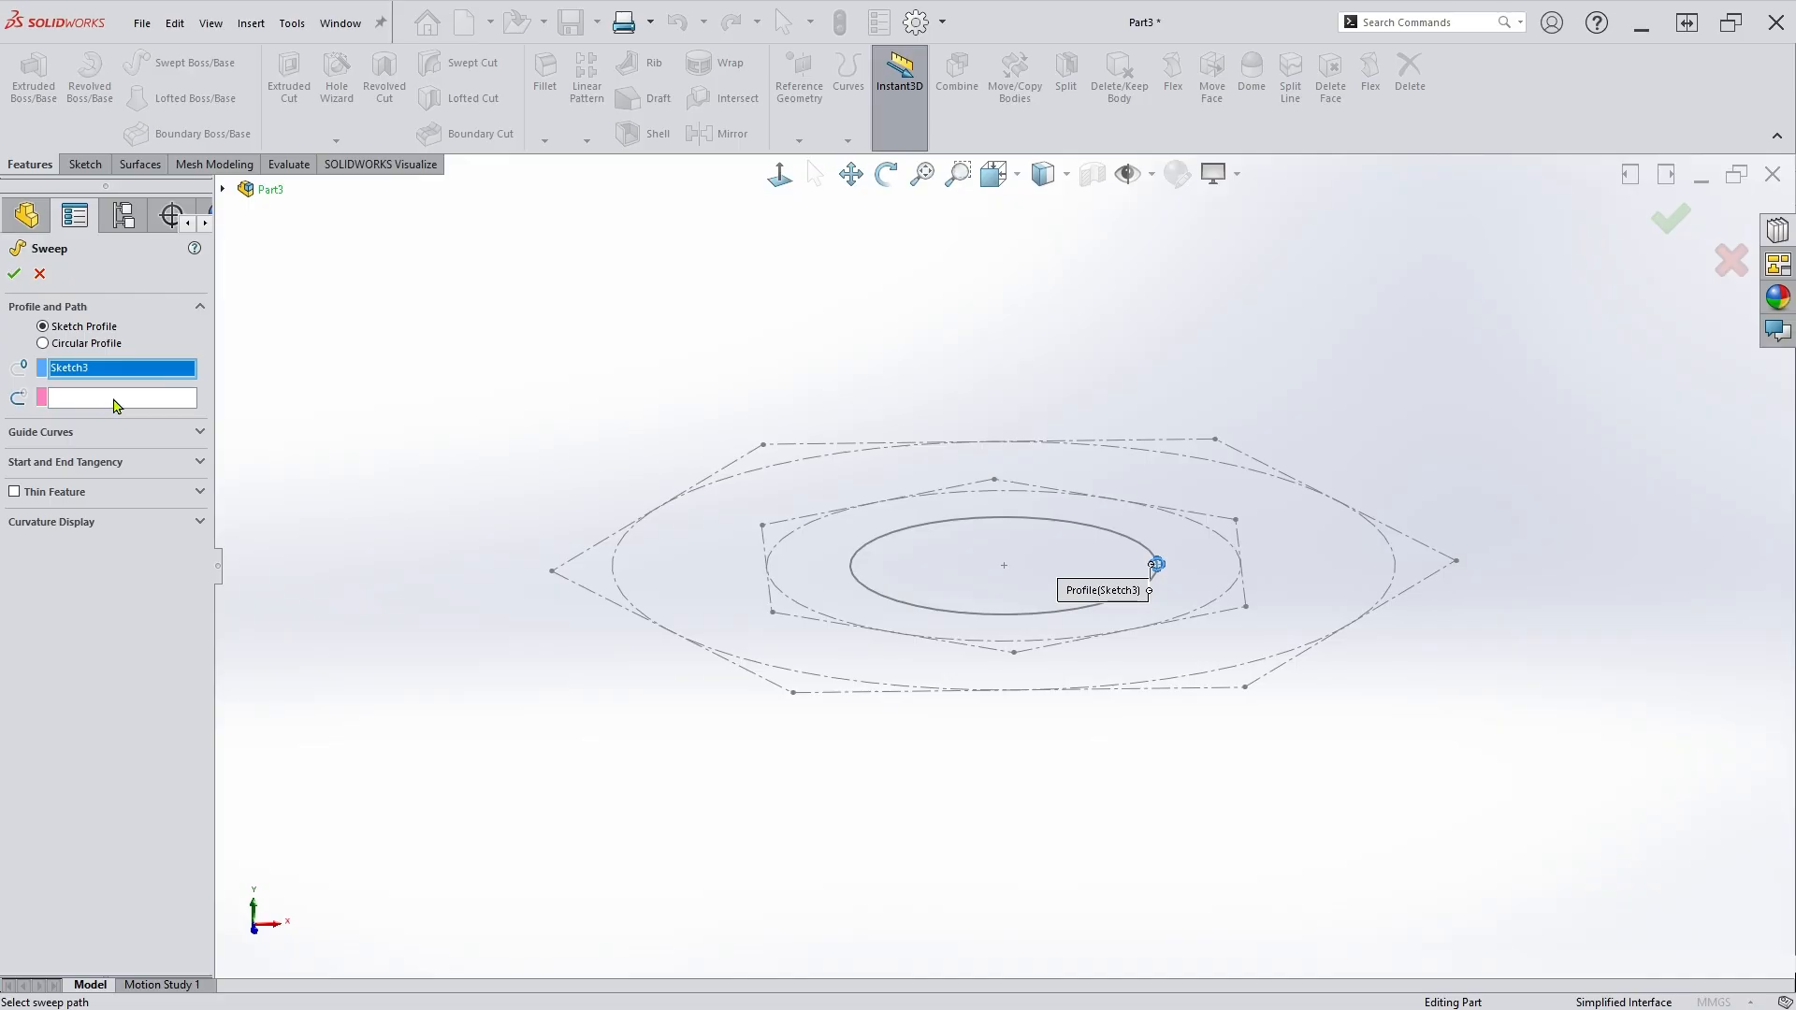
{"action": "left_click", "coordinate": [1093, 533]}
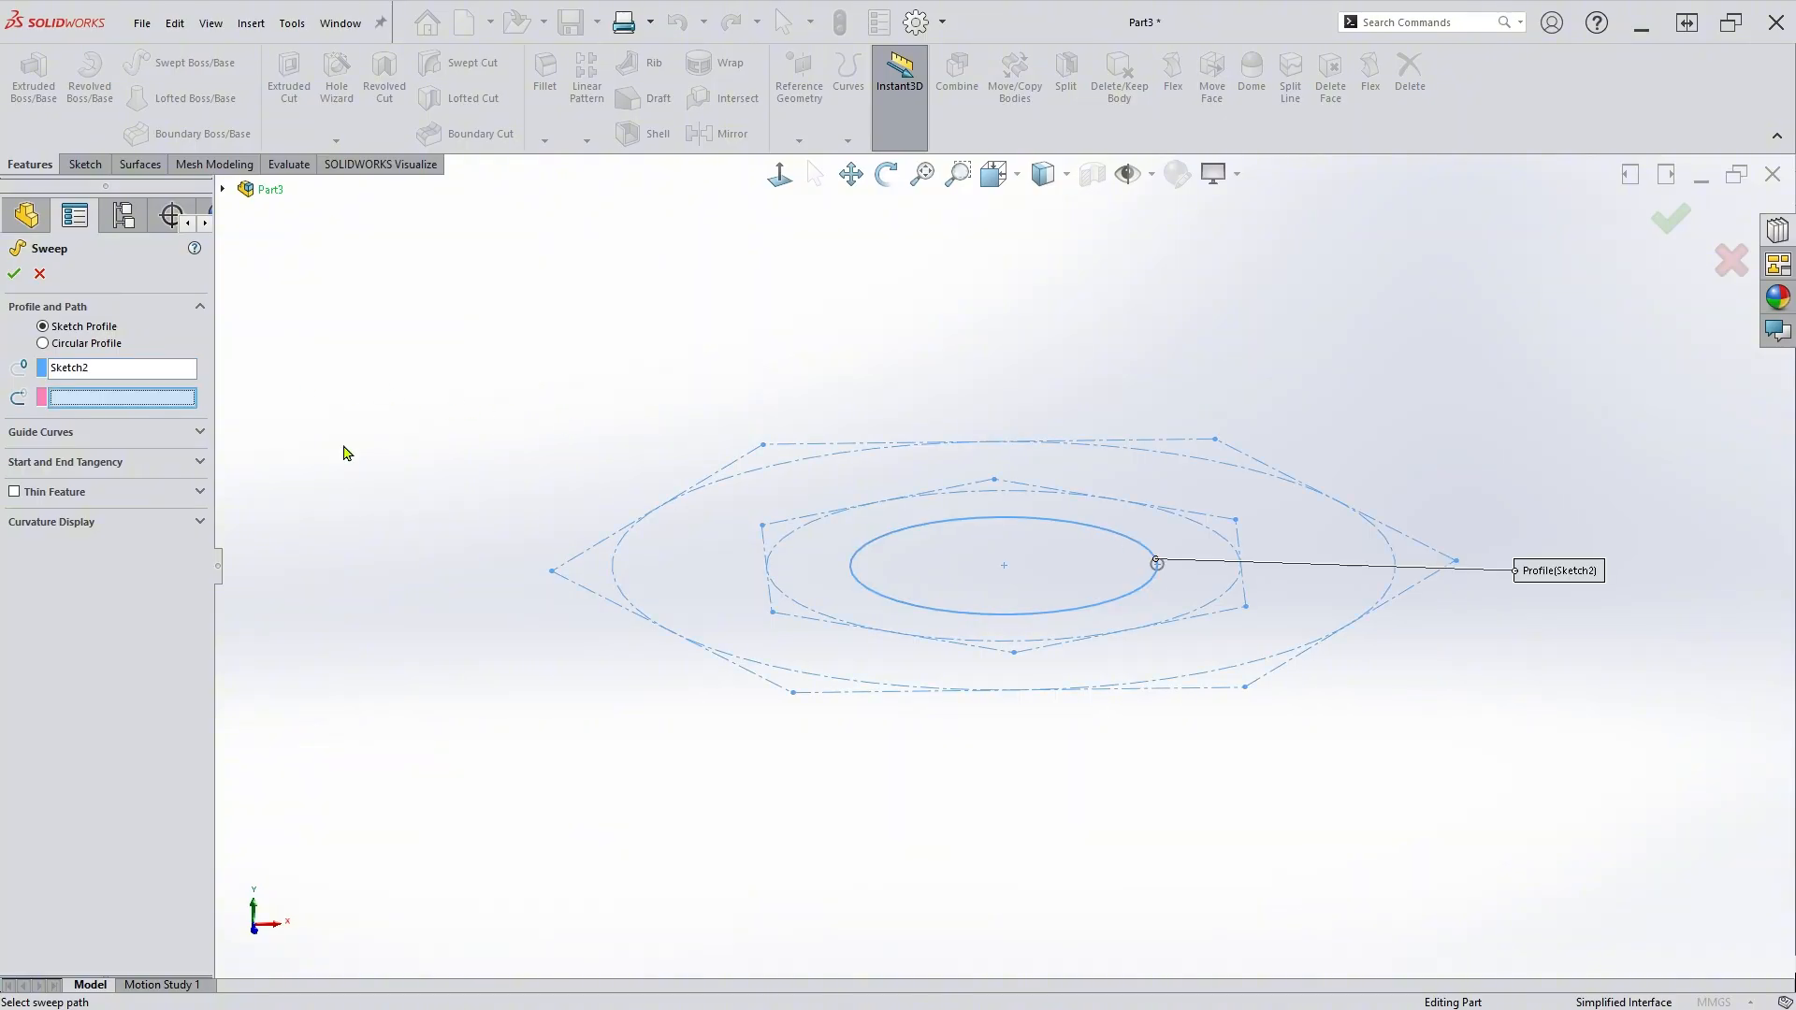
{"action": "key", "text": "Escape"}
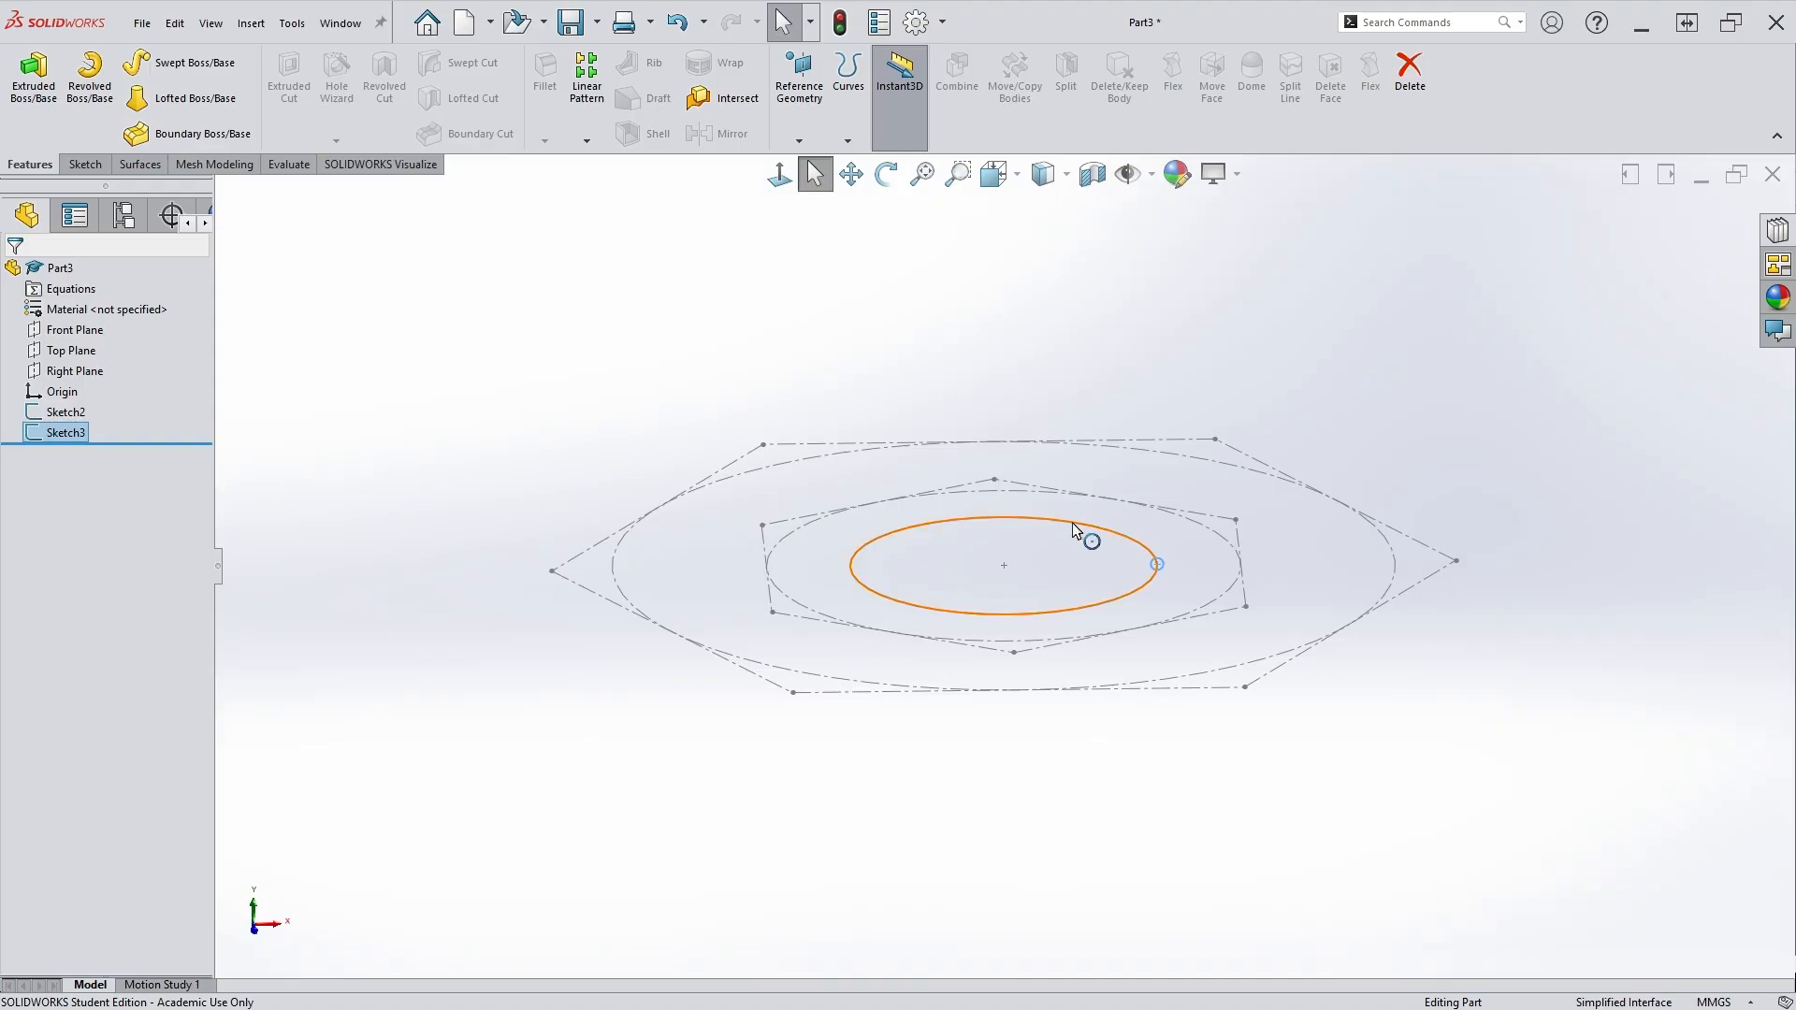
{"action": "left_click", "coordinate": [1075, 530]}
{"action": "key", "text": "Escape"}
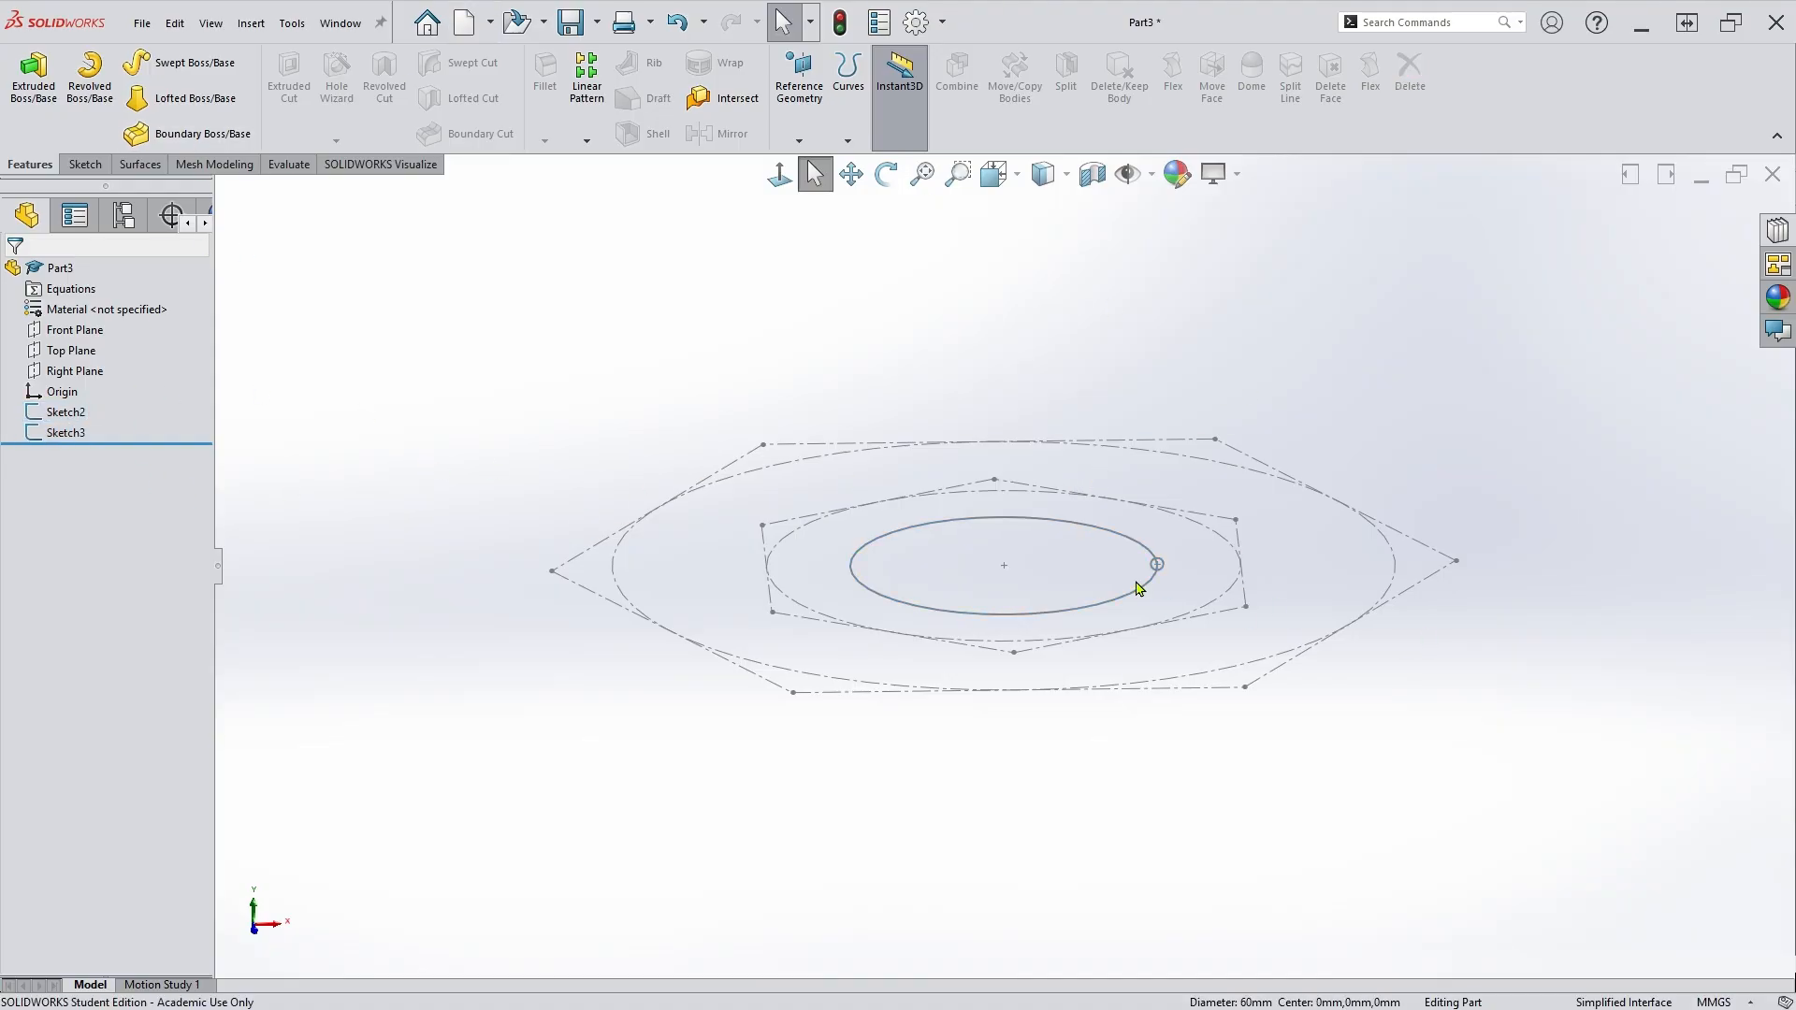
Sweep the 2.5 mm circle as the profile along the 60 mm circle path to form a solid ring.
{"action": "left_click", "coordinate": [195, 64]}
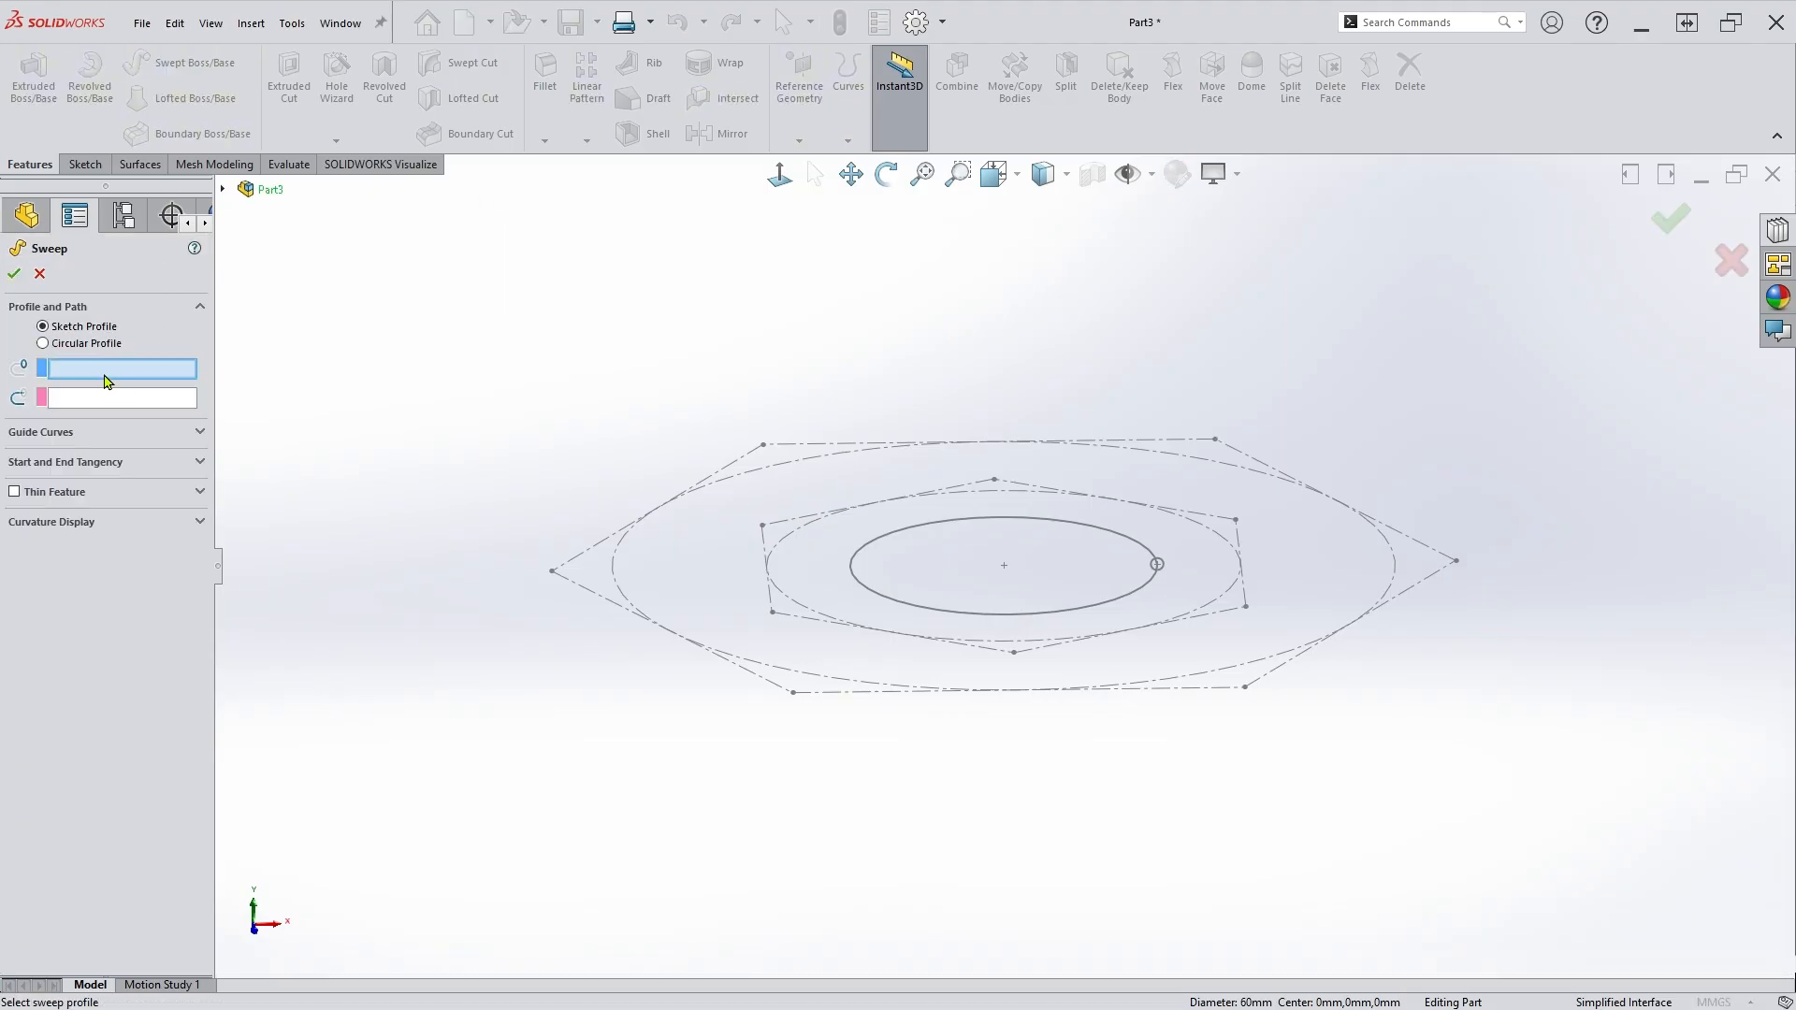
{"action": "scroll", "coordinate": [1220, 600], "scroll_direction": "down", "scroll_amount": 3}
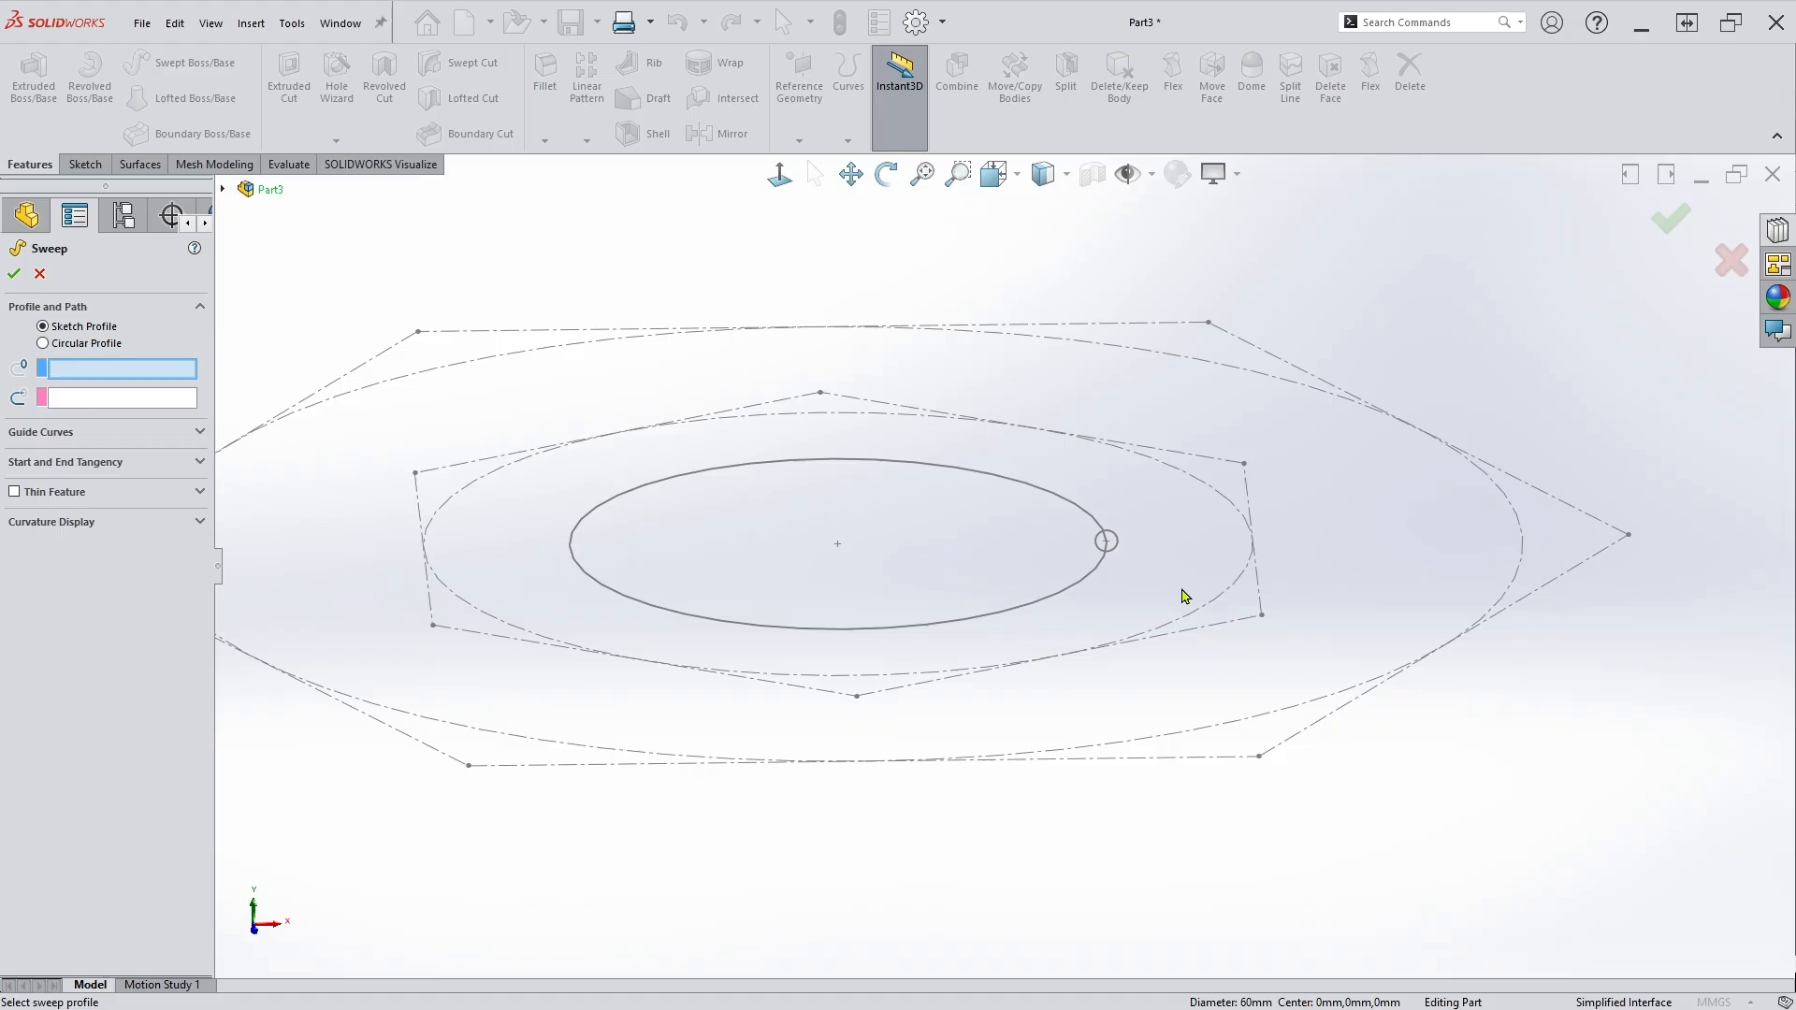
{"action": "left_click", "coordinate": [1118, 552]}
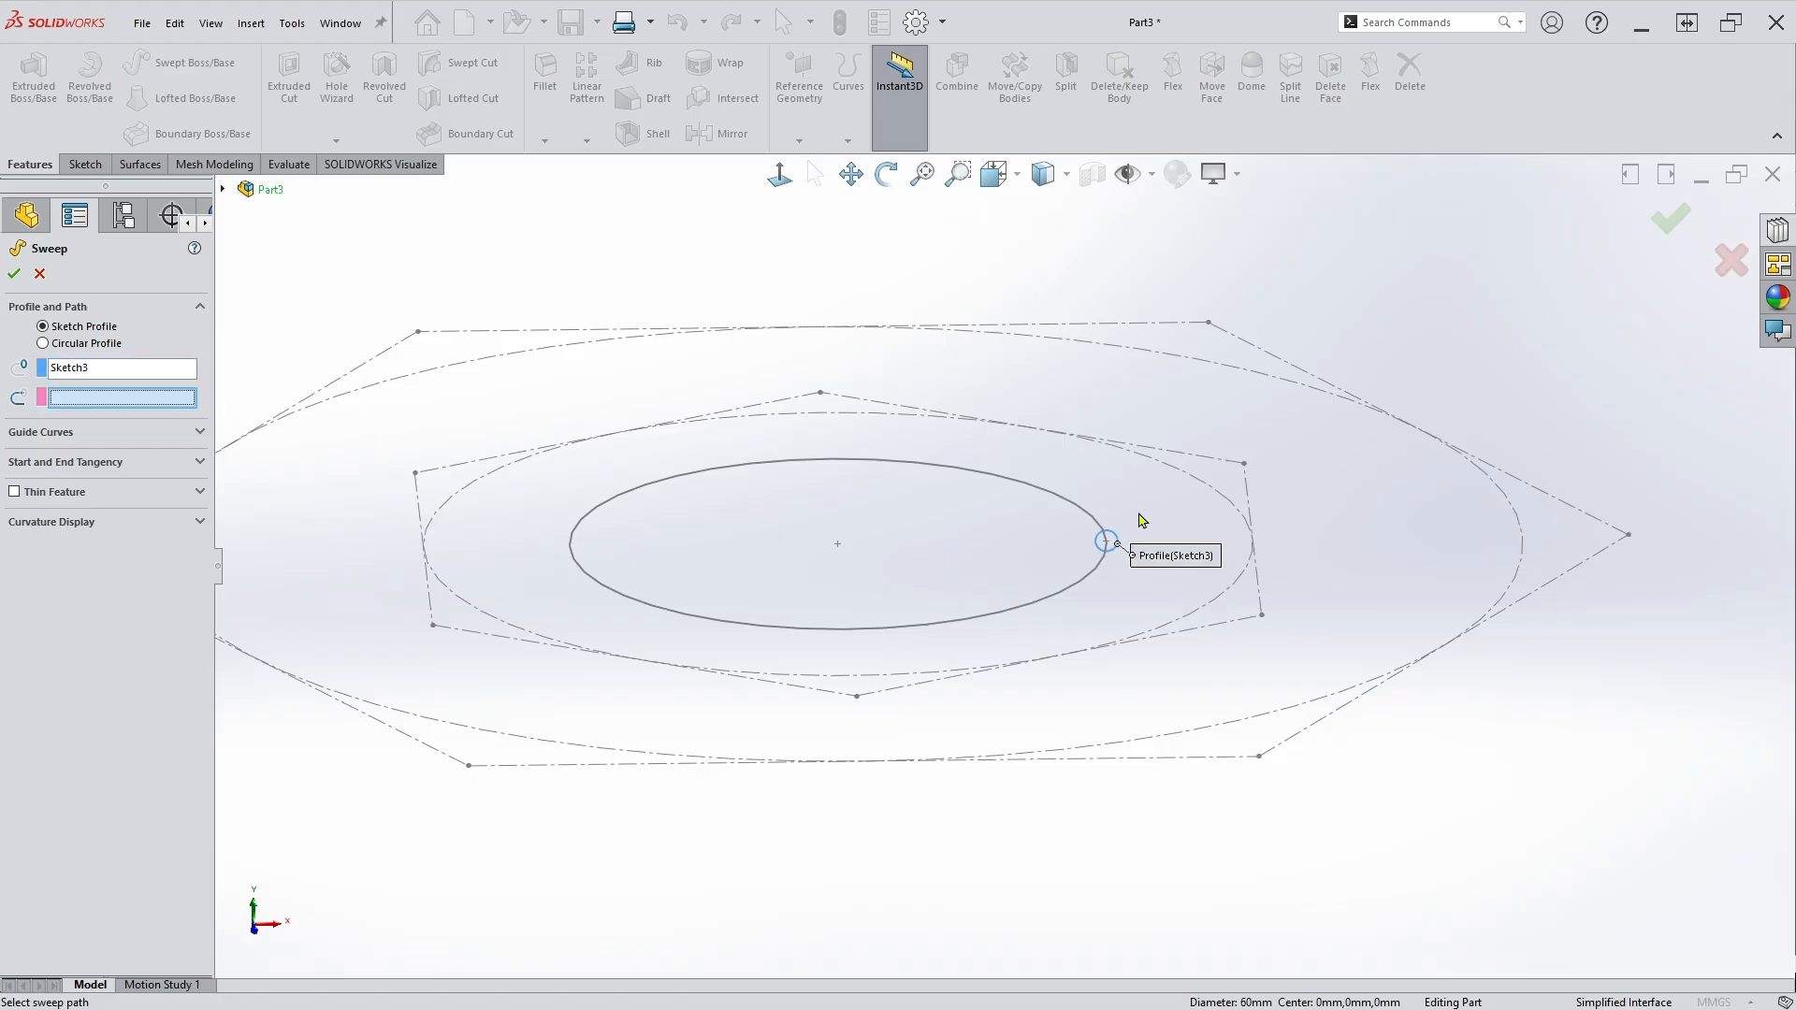
{"action": "left_click", "coordinate": [1080, 512]}
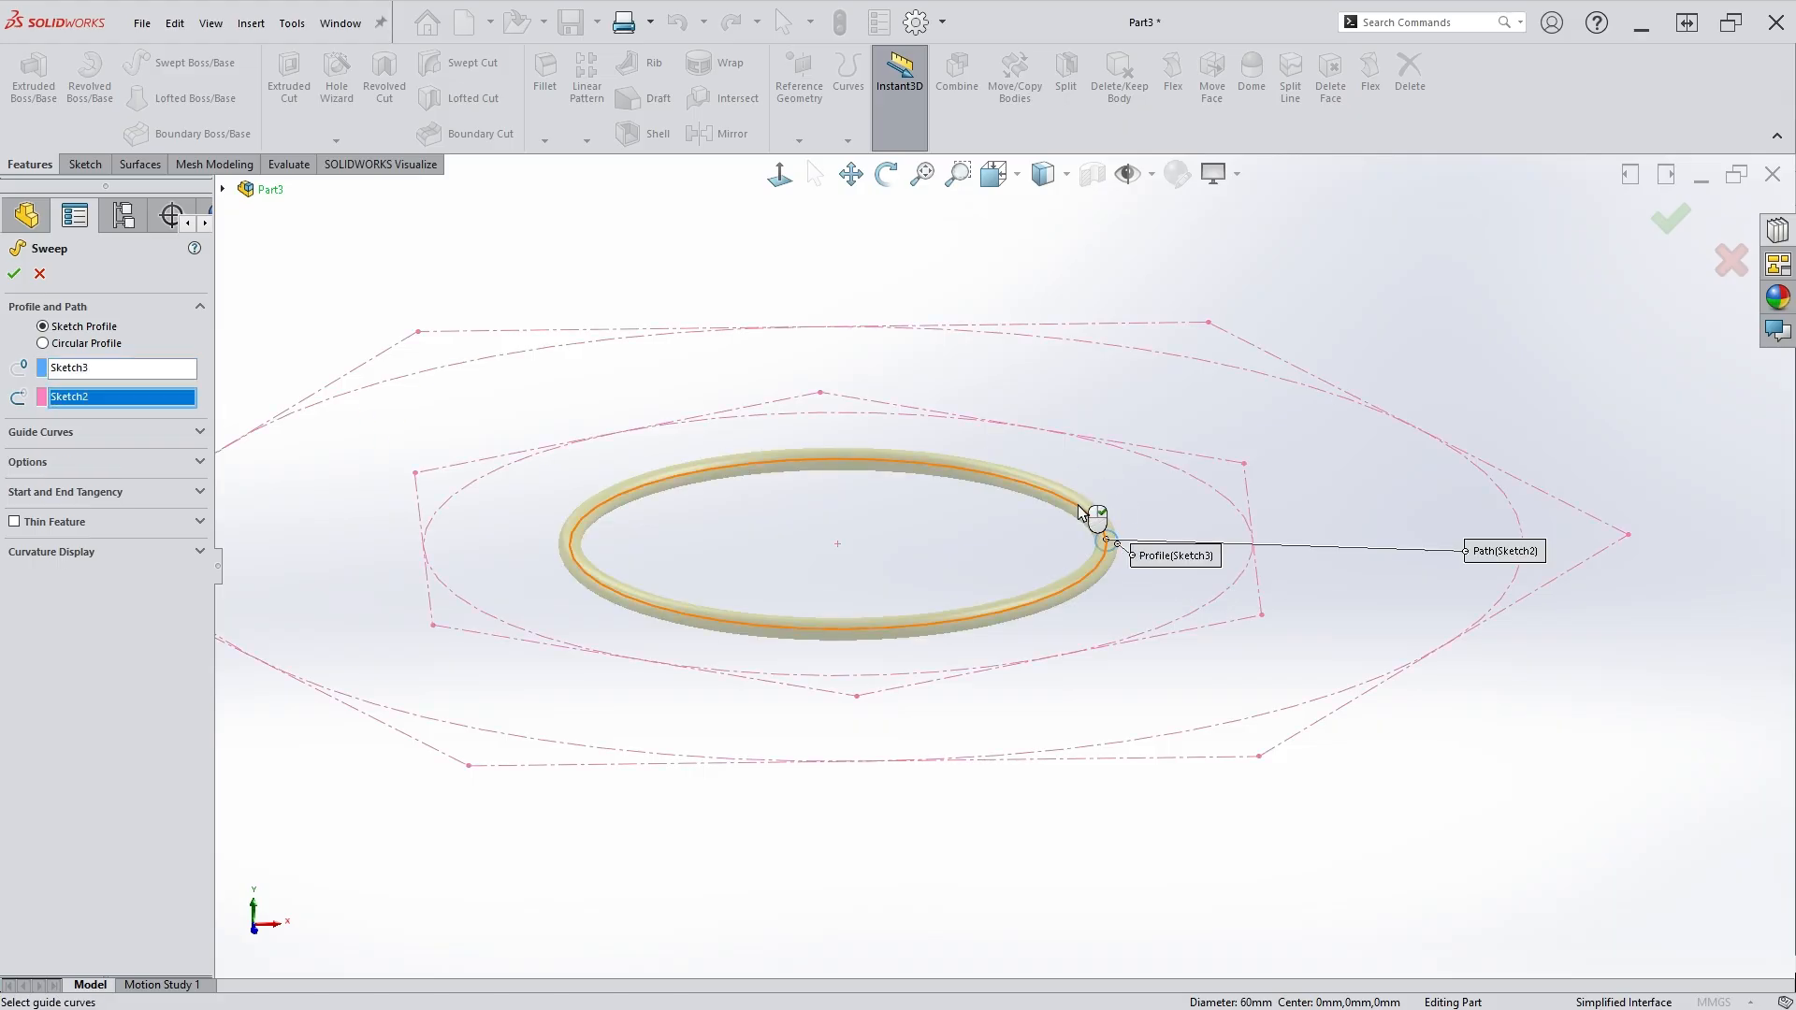
{"action": "right_click", "coordinate": [1075, 506]}
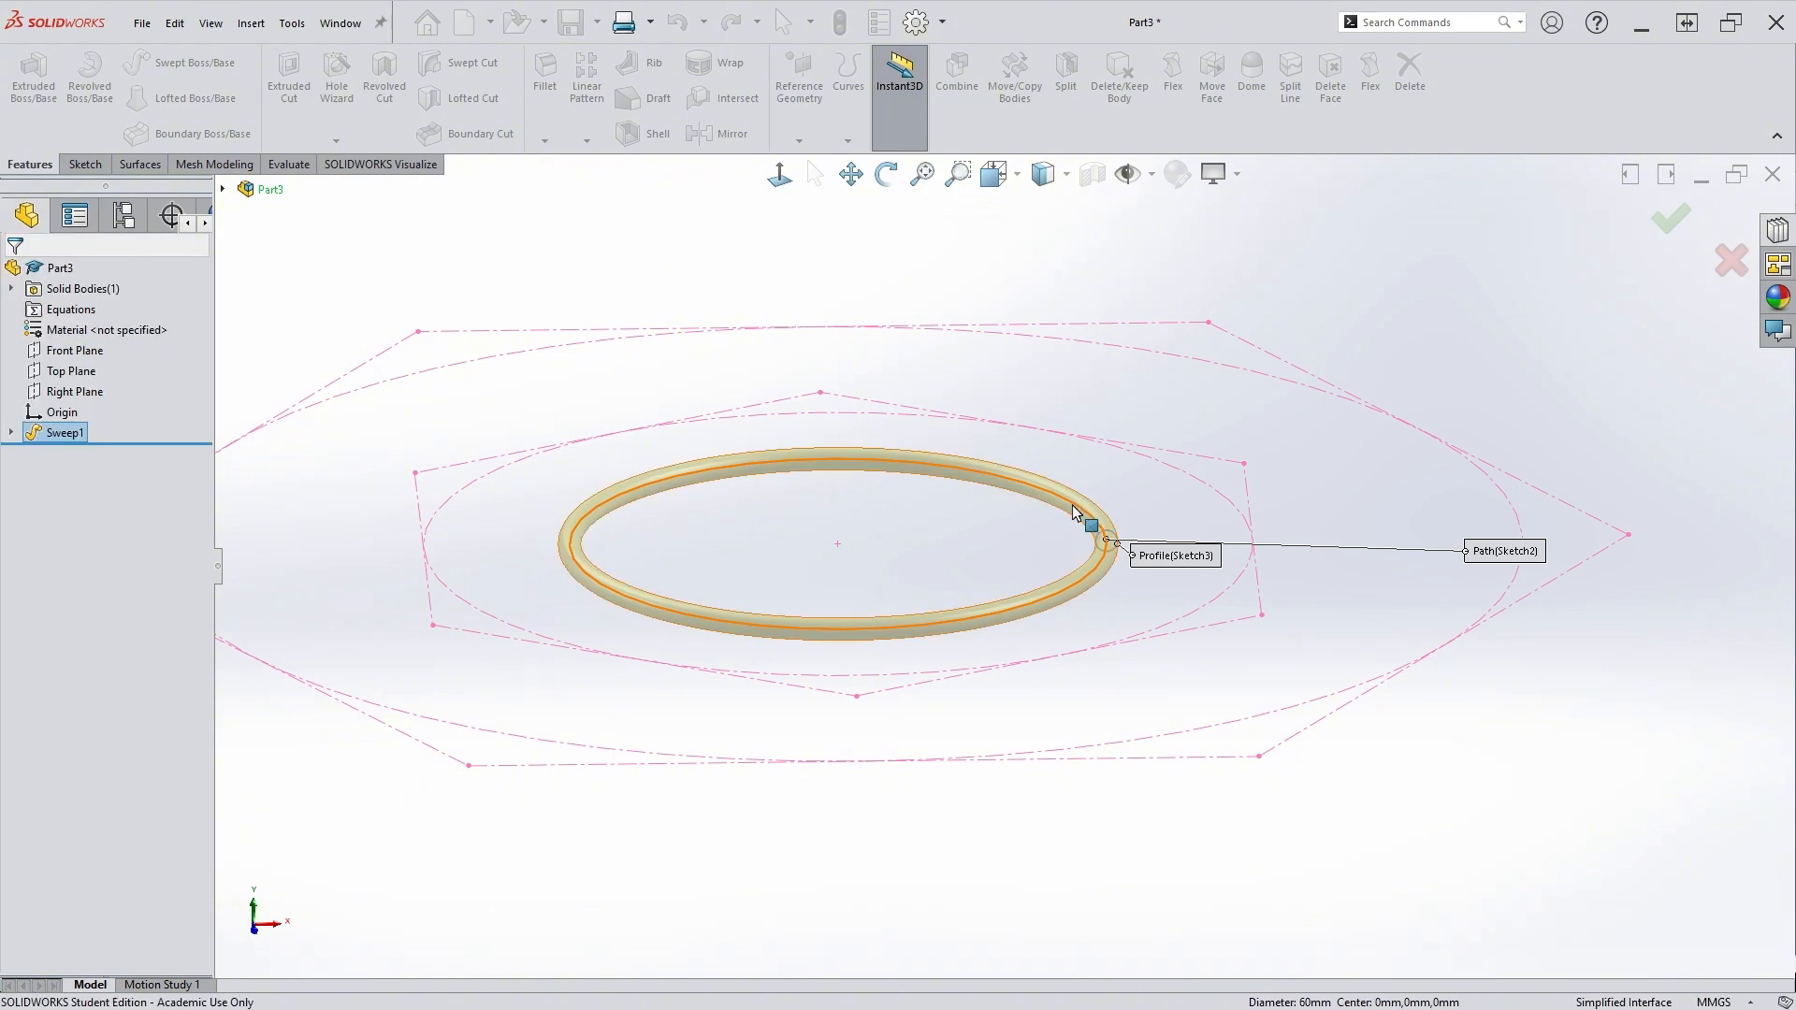
{"action": "scroll", "coordinate": [929, 505], "scroll_direction": "up", "scroll_amount": 2}
{"action": "left_click", "coordinate": [930, 505]}
{"action": "scroll", "coordinate": [939, 488], "scroll_direction": "up", "scroll_amount": 2}
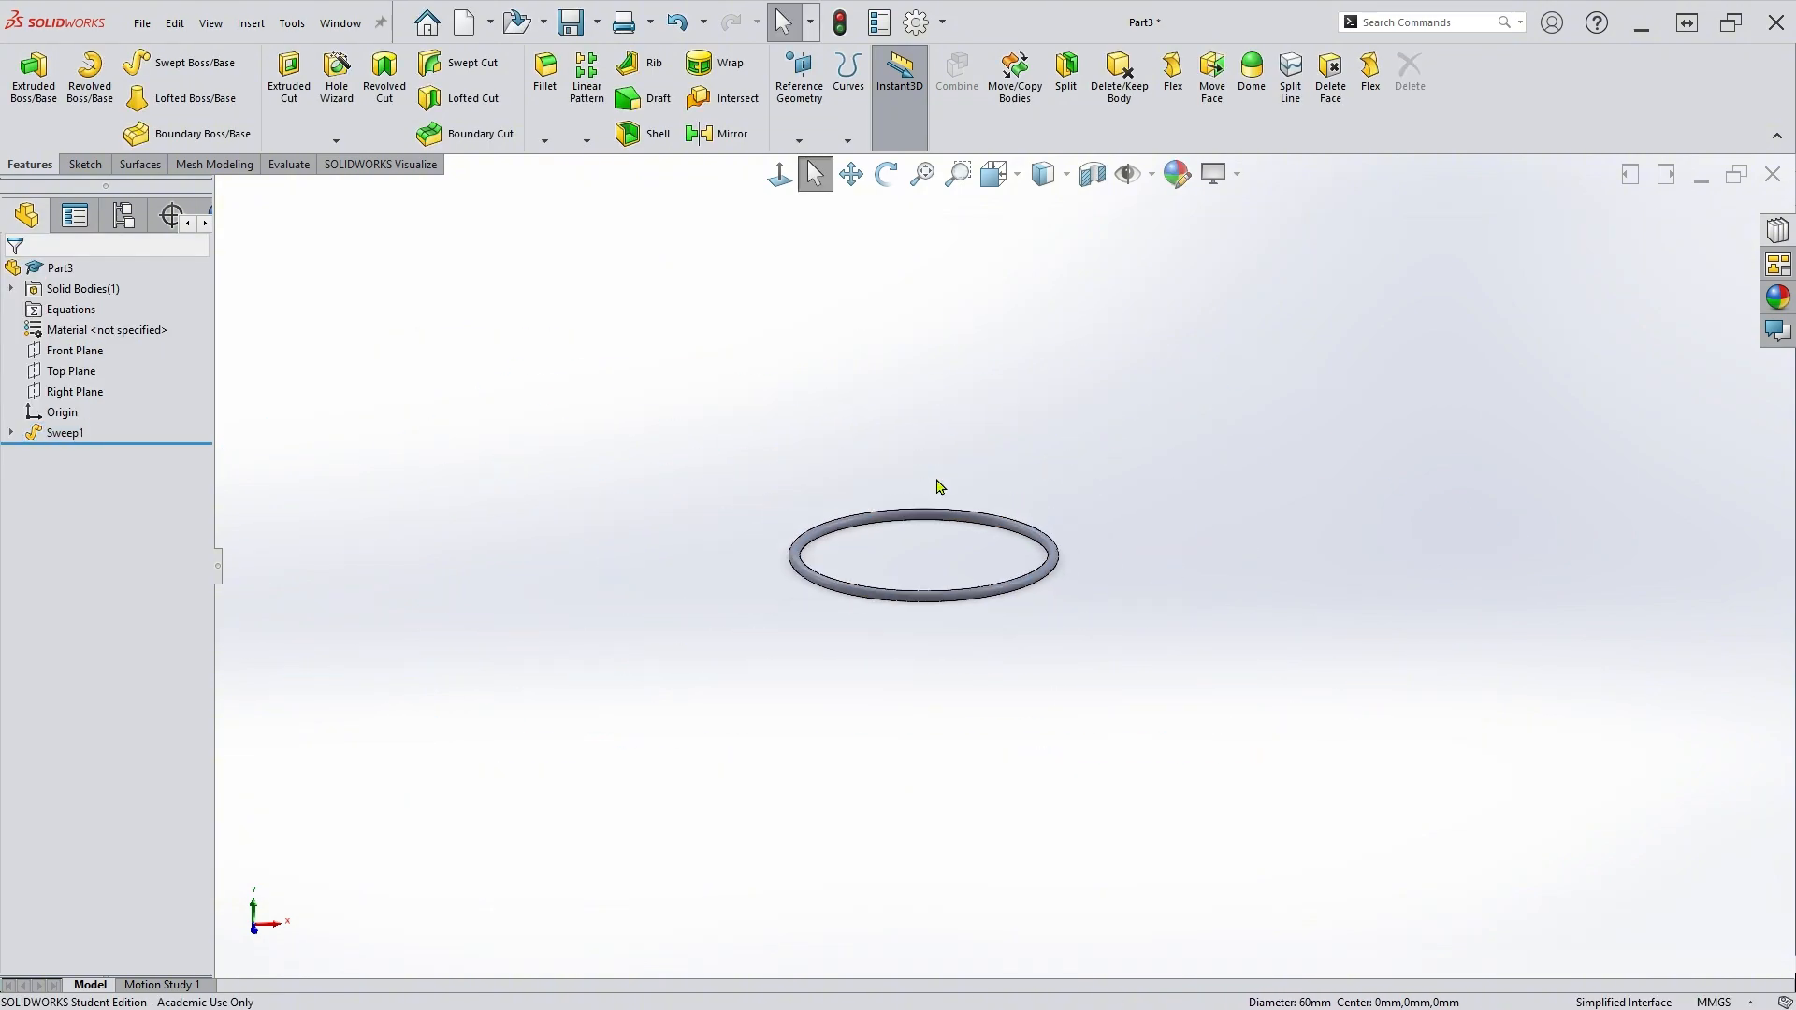
Show the sweep's absorbed path sketch with the two construction hexagons.
{"action": "mouse_move", "coordinate": [993, 497]}
{"action": "middle_mouse_down"}
{"action": "mouse_move", "coordinate": [1002, 634]}
{"action": "mouse_move", "coordinate": [1013, 544]}
{"action": "mouse_move", "coordinate": [1050, 609]}
{"action": "middle_mouse_up"}
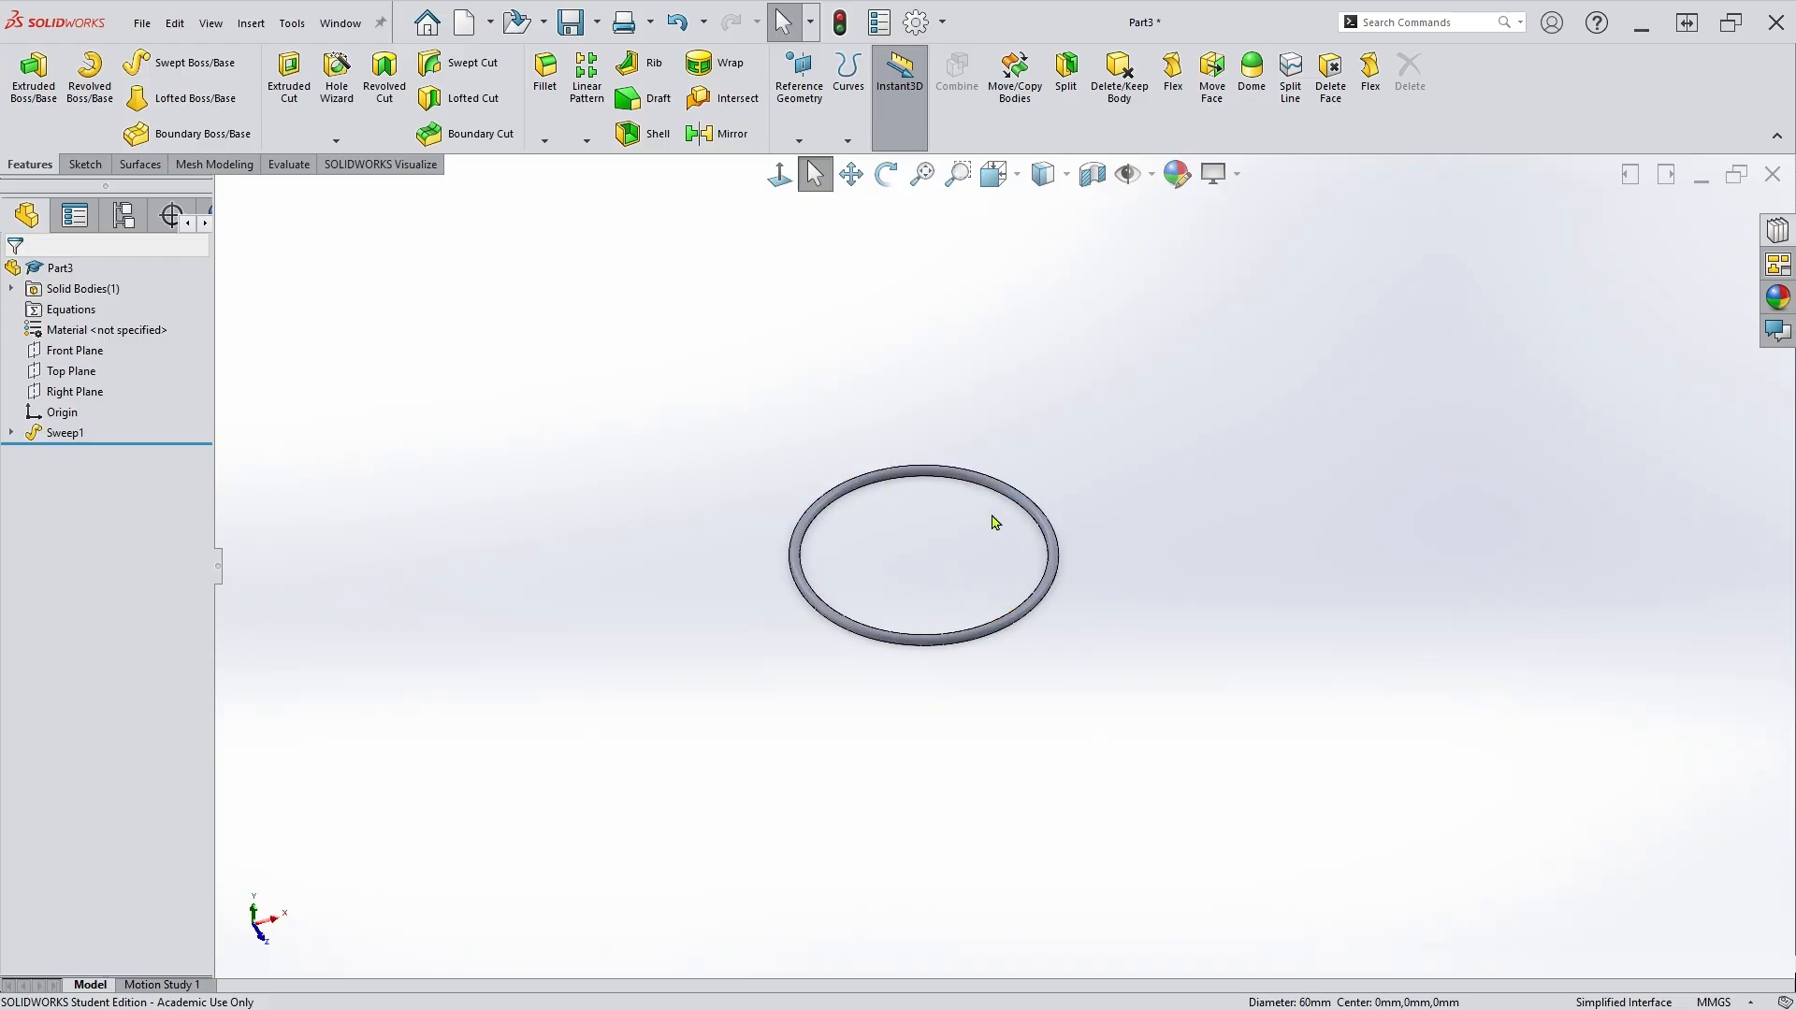
{"action": "scroll", "coordinate": [822, 494], "scroll_direction": "down", "scroll_amount": 2}
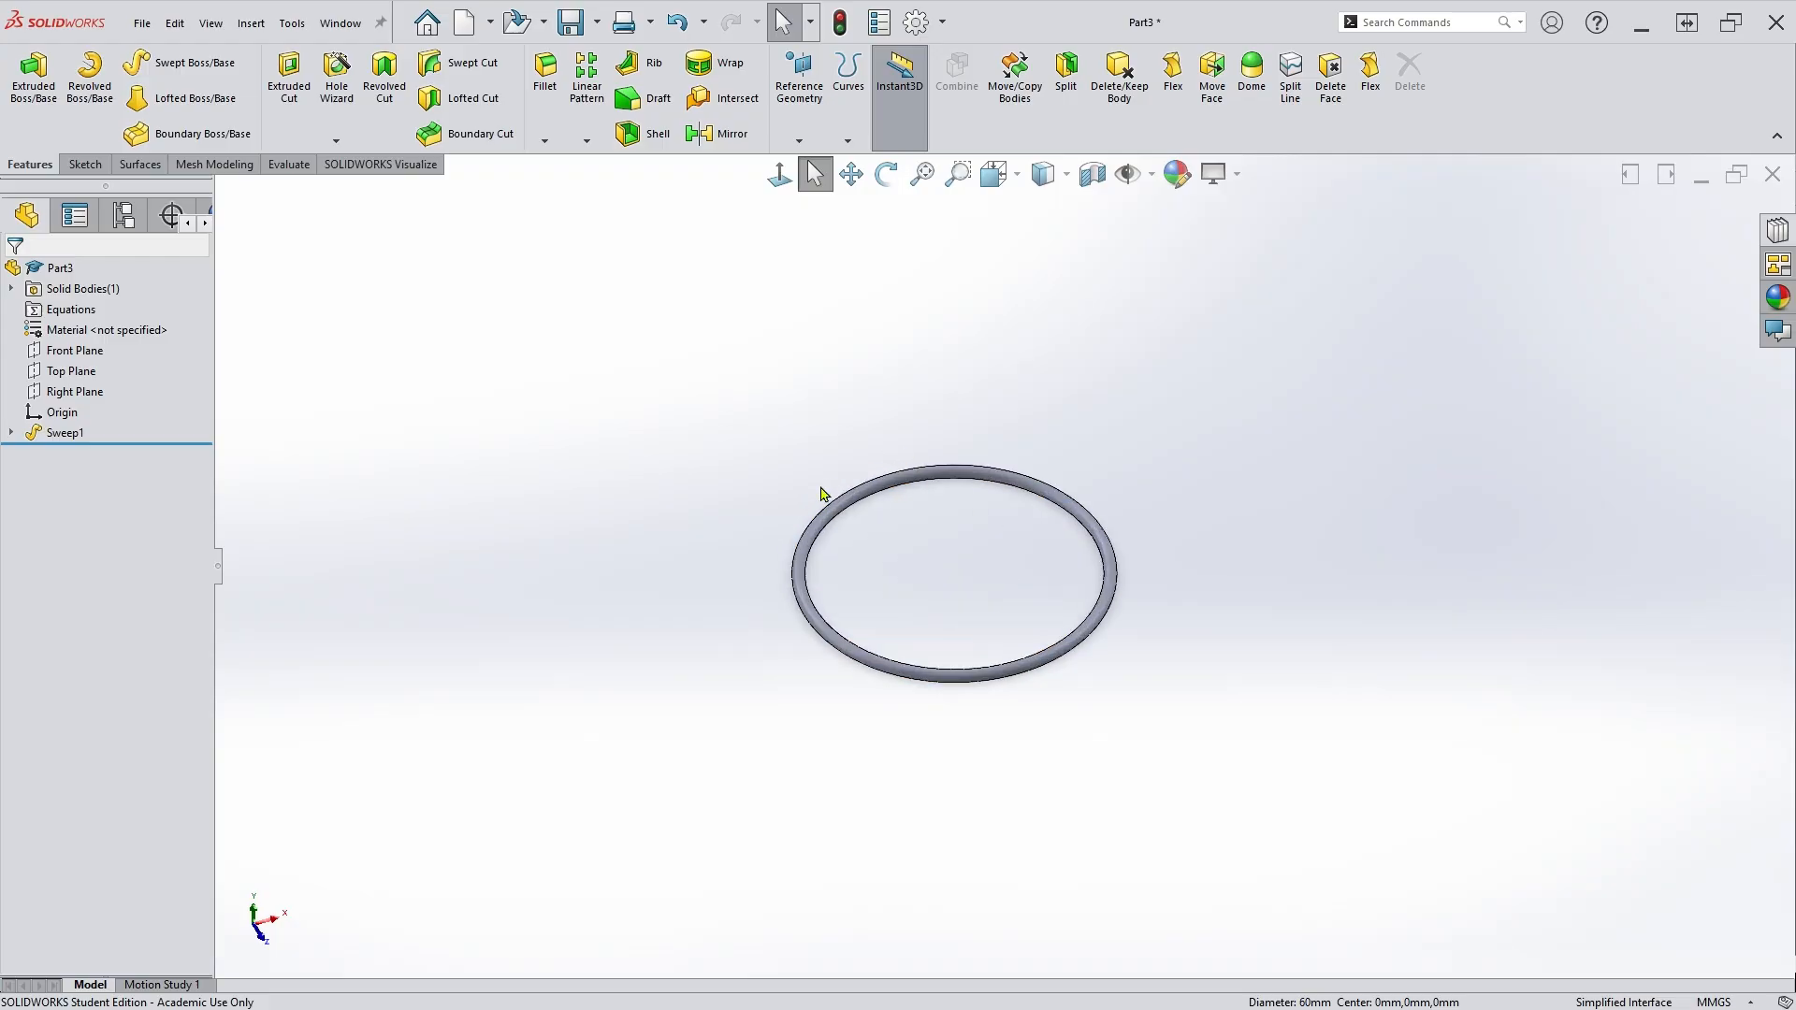
{"action": "left_click", "coordinate": [11, 434]}
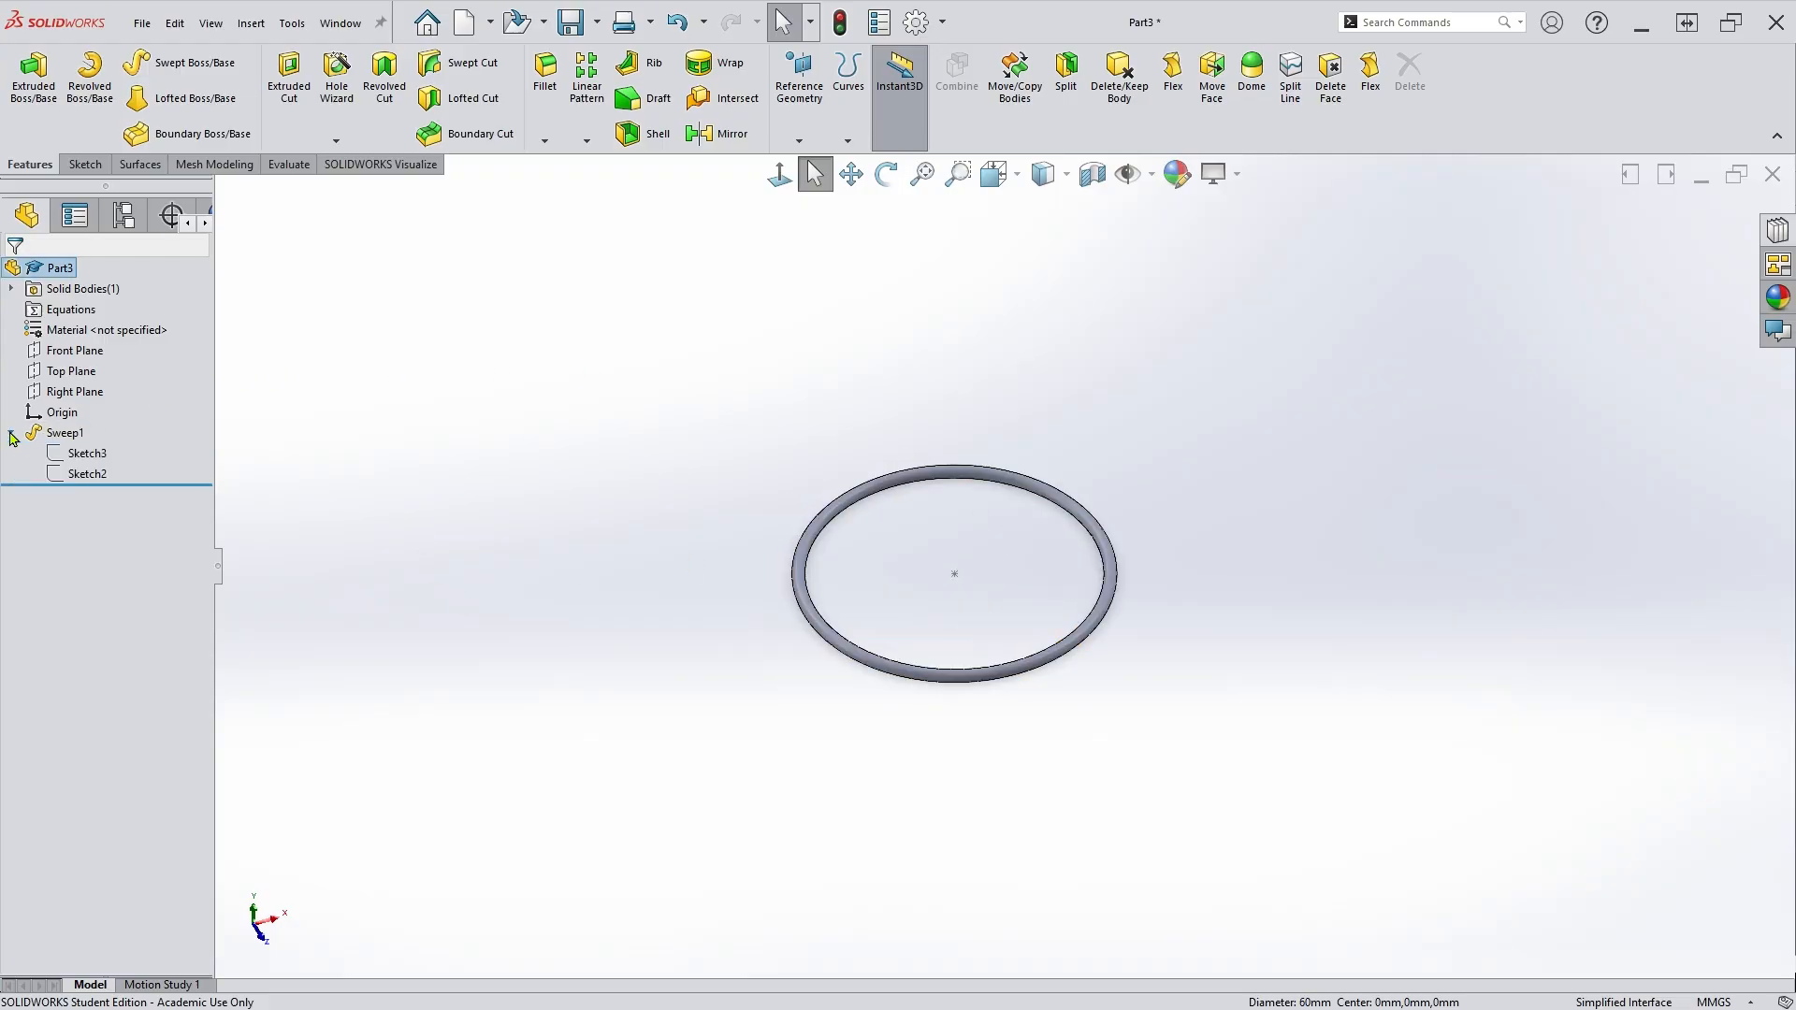
{"action": "left_click", "coordinate": [98, 480]}
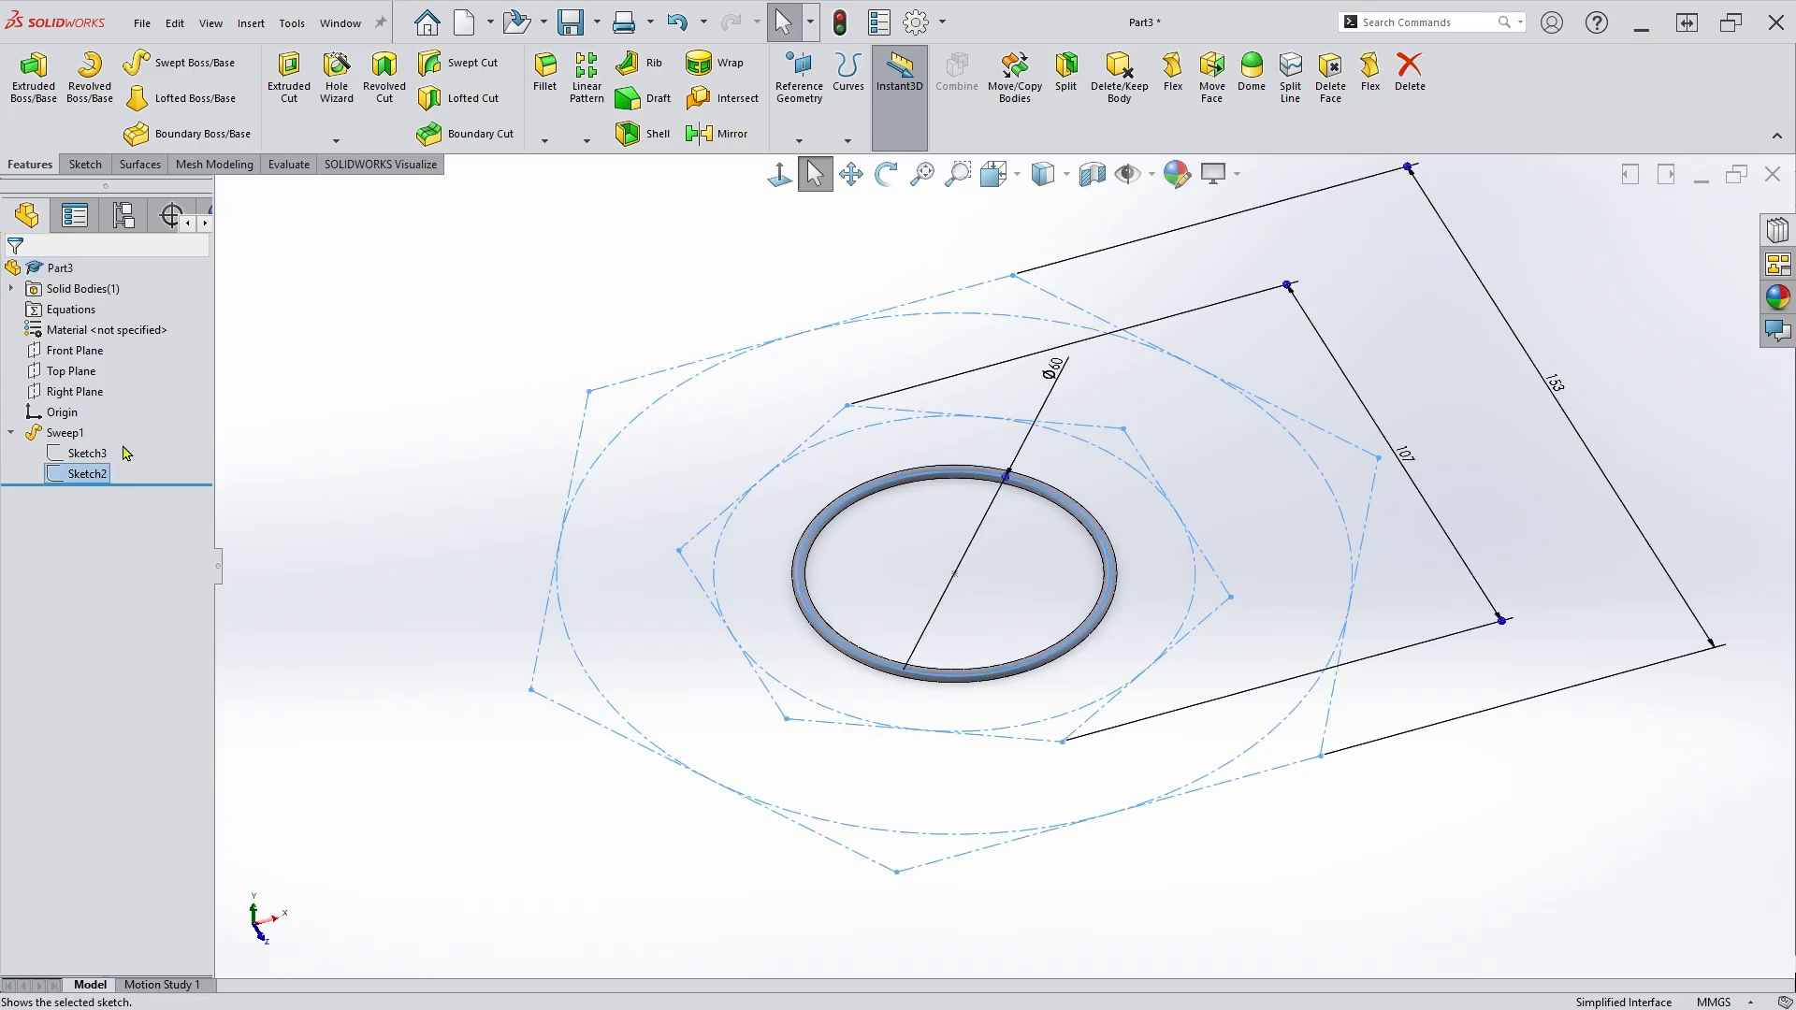
{"action": "left_click", "coordinate": [124, 448]}
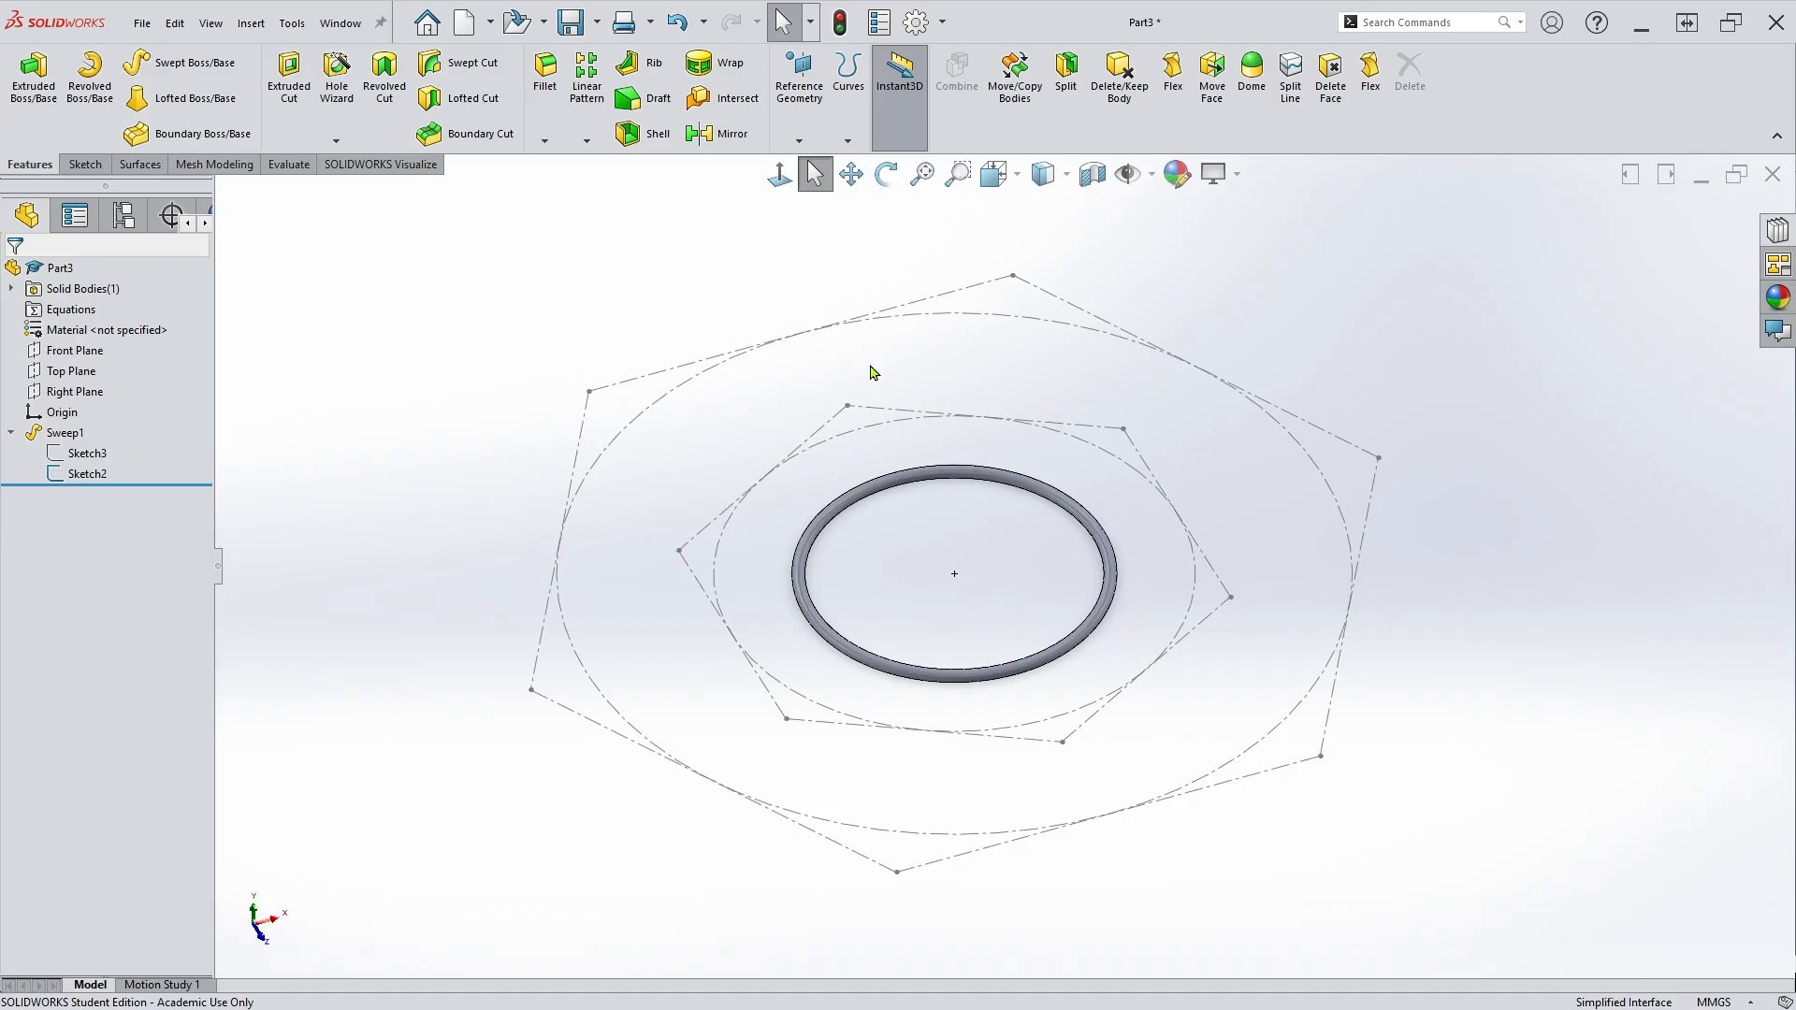
Start a sketch on the Top Plane and draw a circle about 42 mm in diameter above the origin, overlapping the ring's upper edge.
{"action": "left_click", "coordinate": [94, 375]}
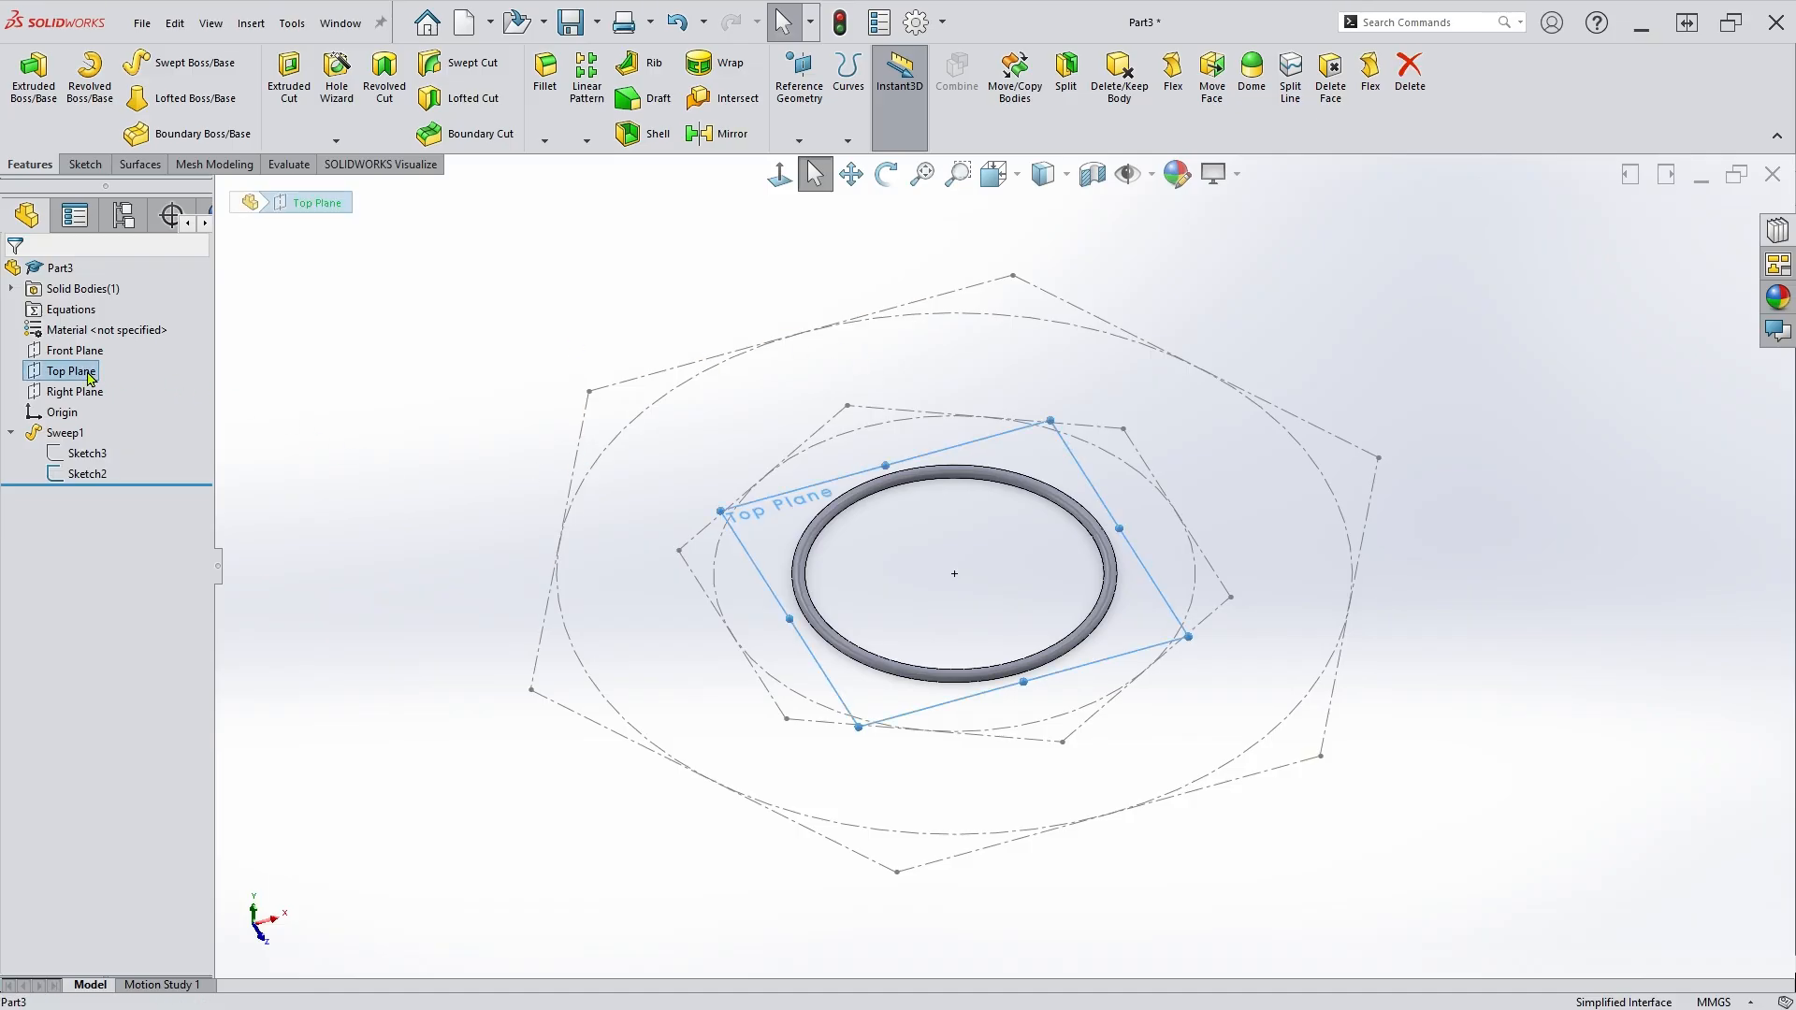
{"action": "left_click", "coordinate": [110, 362]}
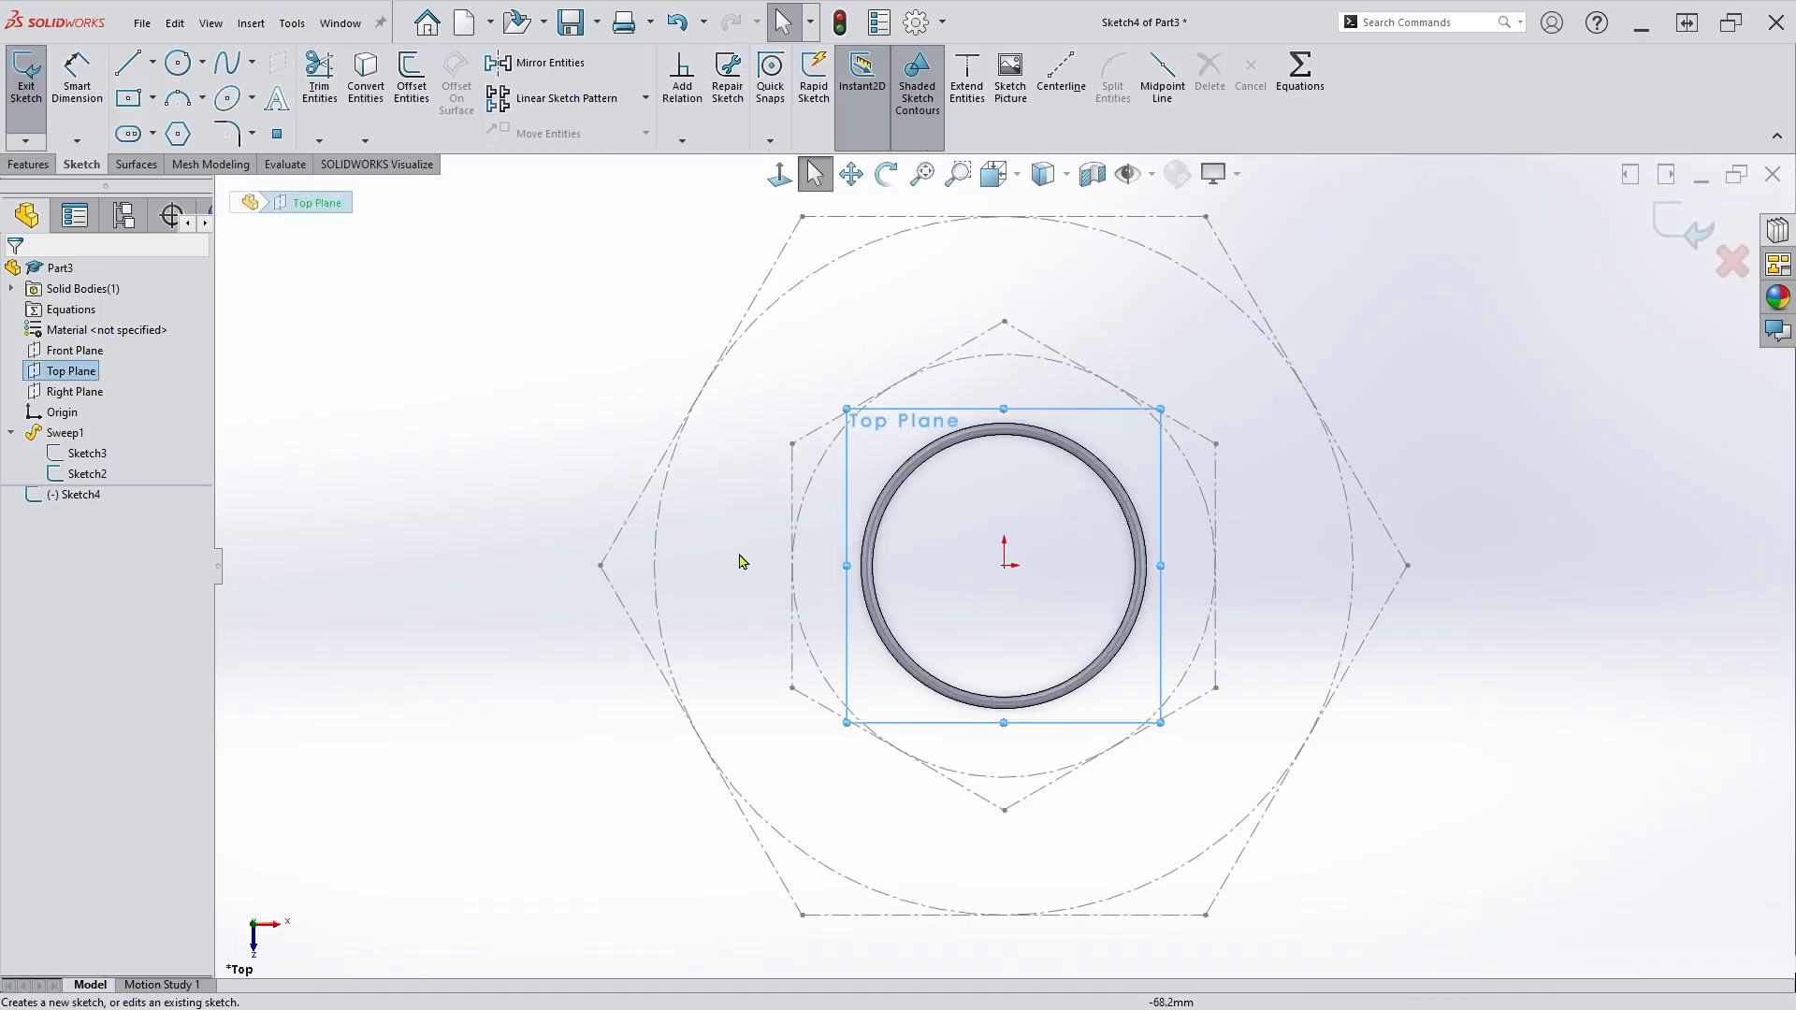
{"action": "scroll", "coordinate": [1124, 315], "scroll_direction": "up", "scroll_amount": 1}
{"action": "scroll", "coordinate": [1124, 315], "scroll_direction": "down", "scroll_amount": 2}
{"action": "scroll", "coordinate": [978, 645], "scroll_direction": "up", "scroll_amount": 2}
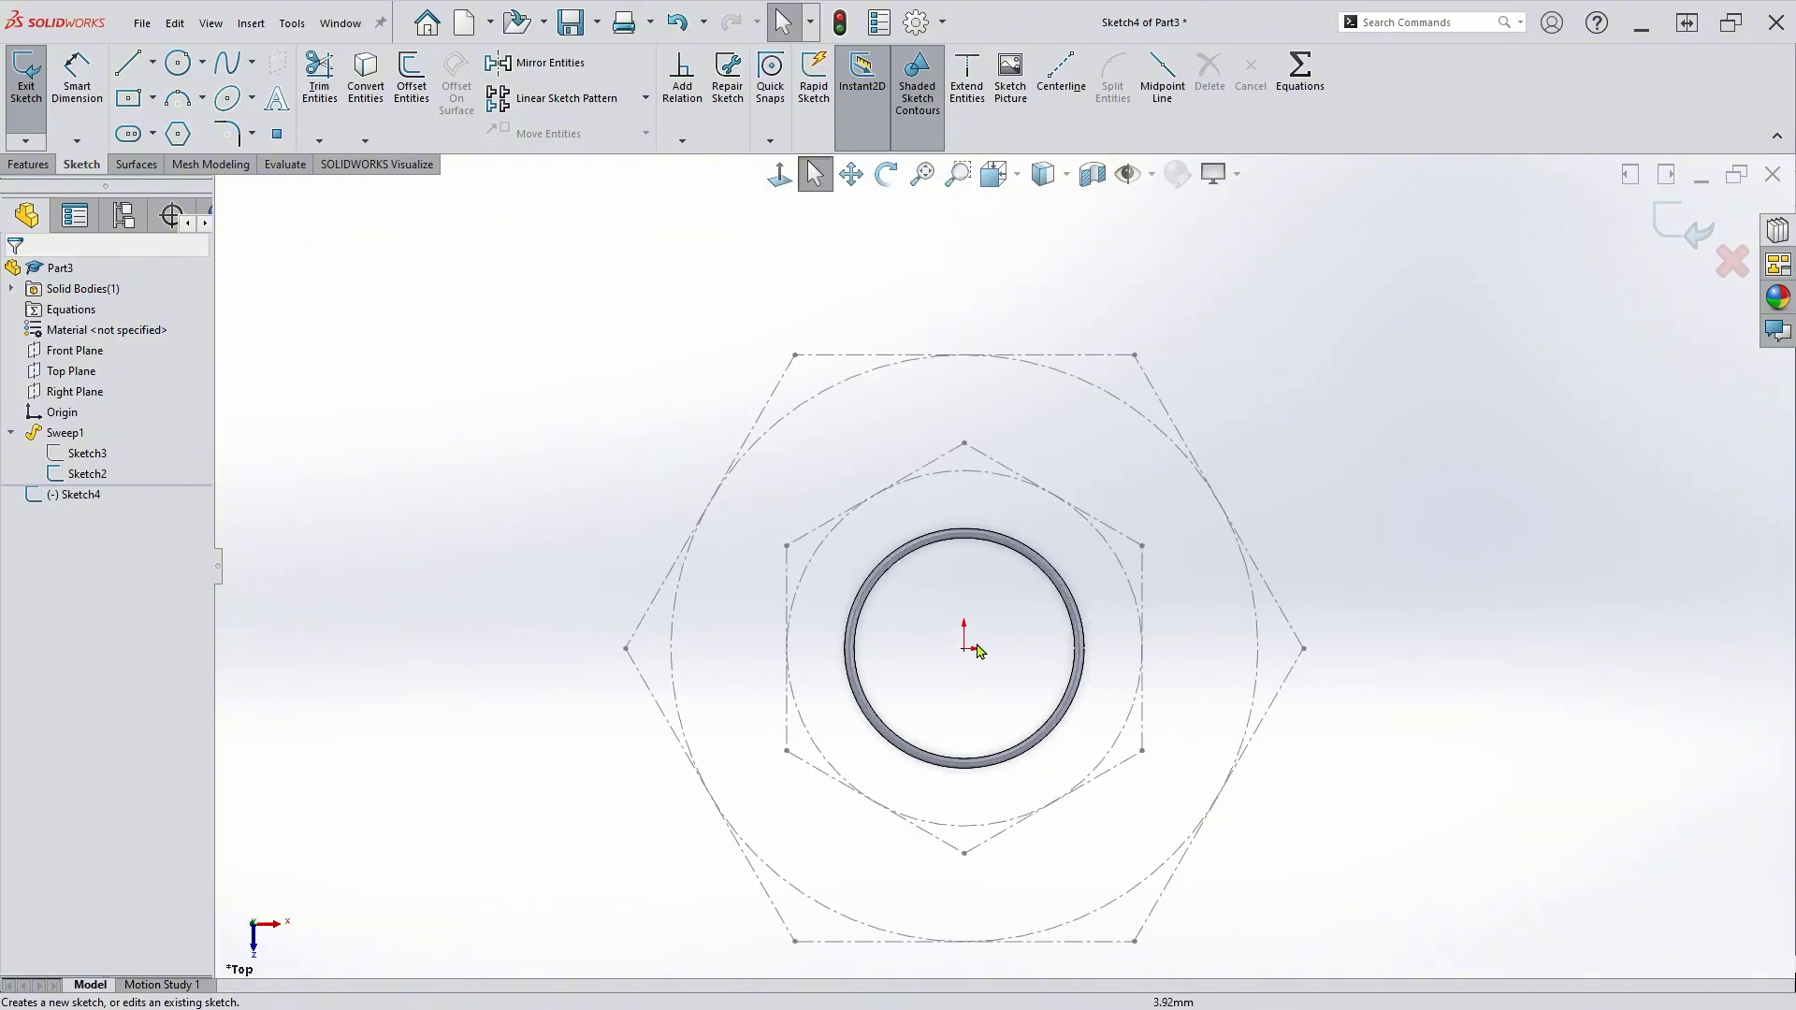
{"action": "scroll", "coordinate": [974, 646], "scroll_direction": "down", "scroll_amount": 1}
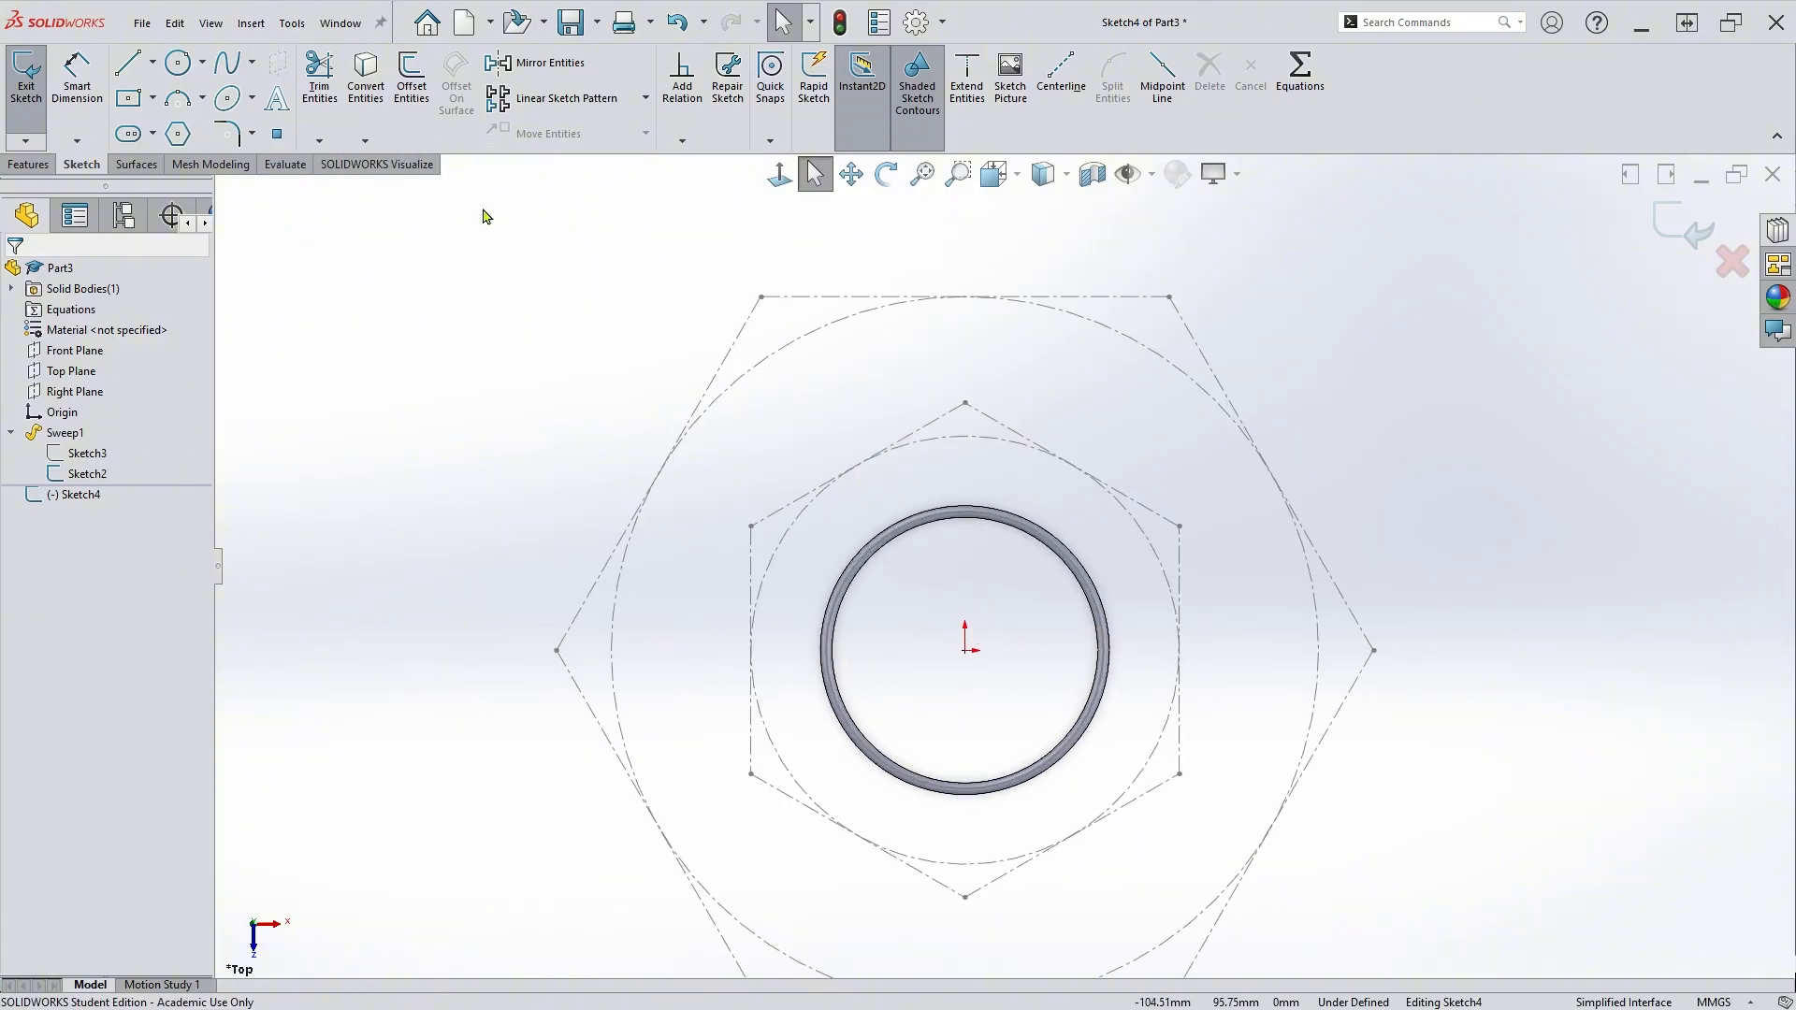
{"action": "left_click", "coordinate": [177, 62]}
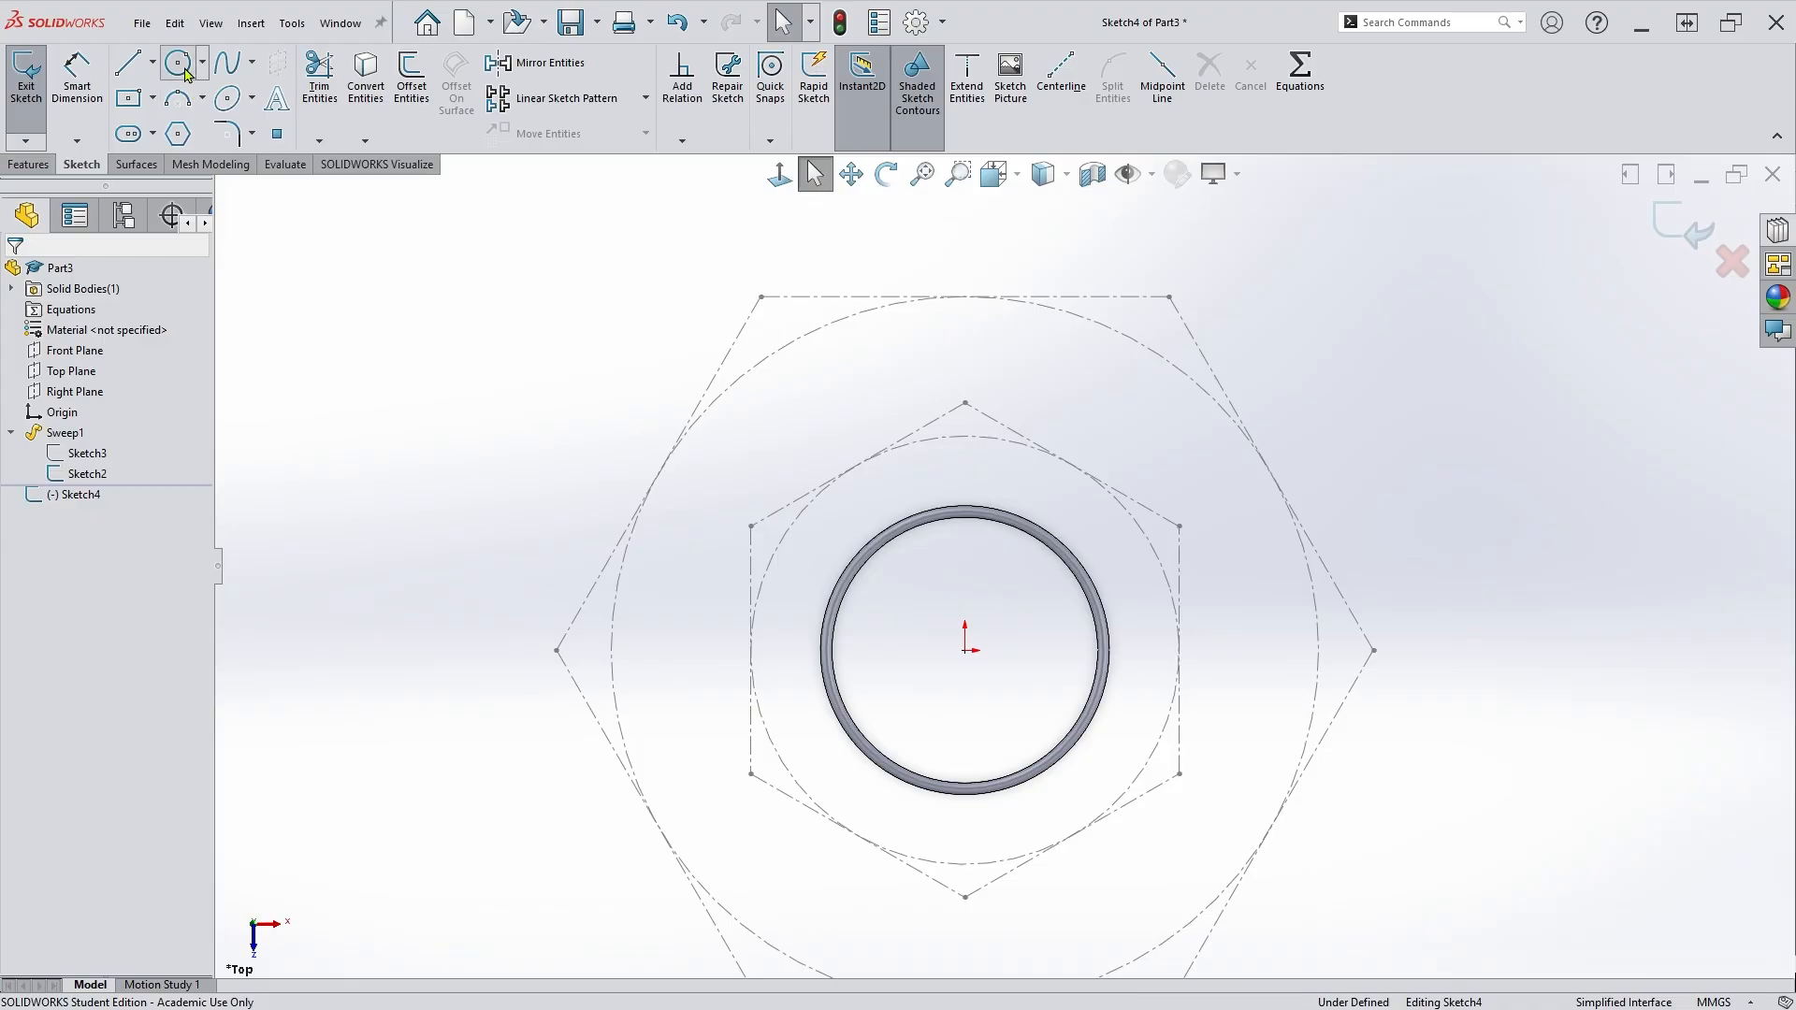
{"action": "left_click", "coordinate": [959, 462]}
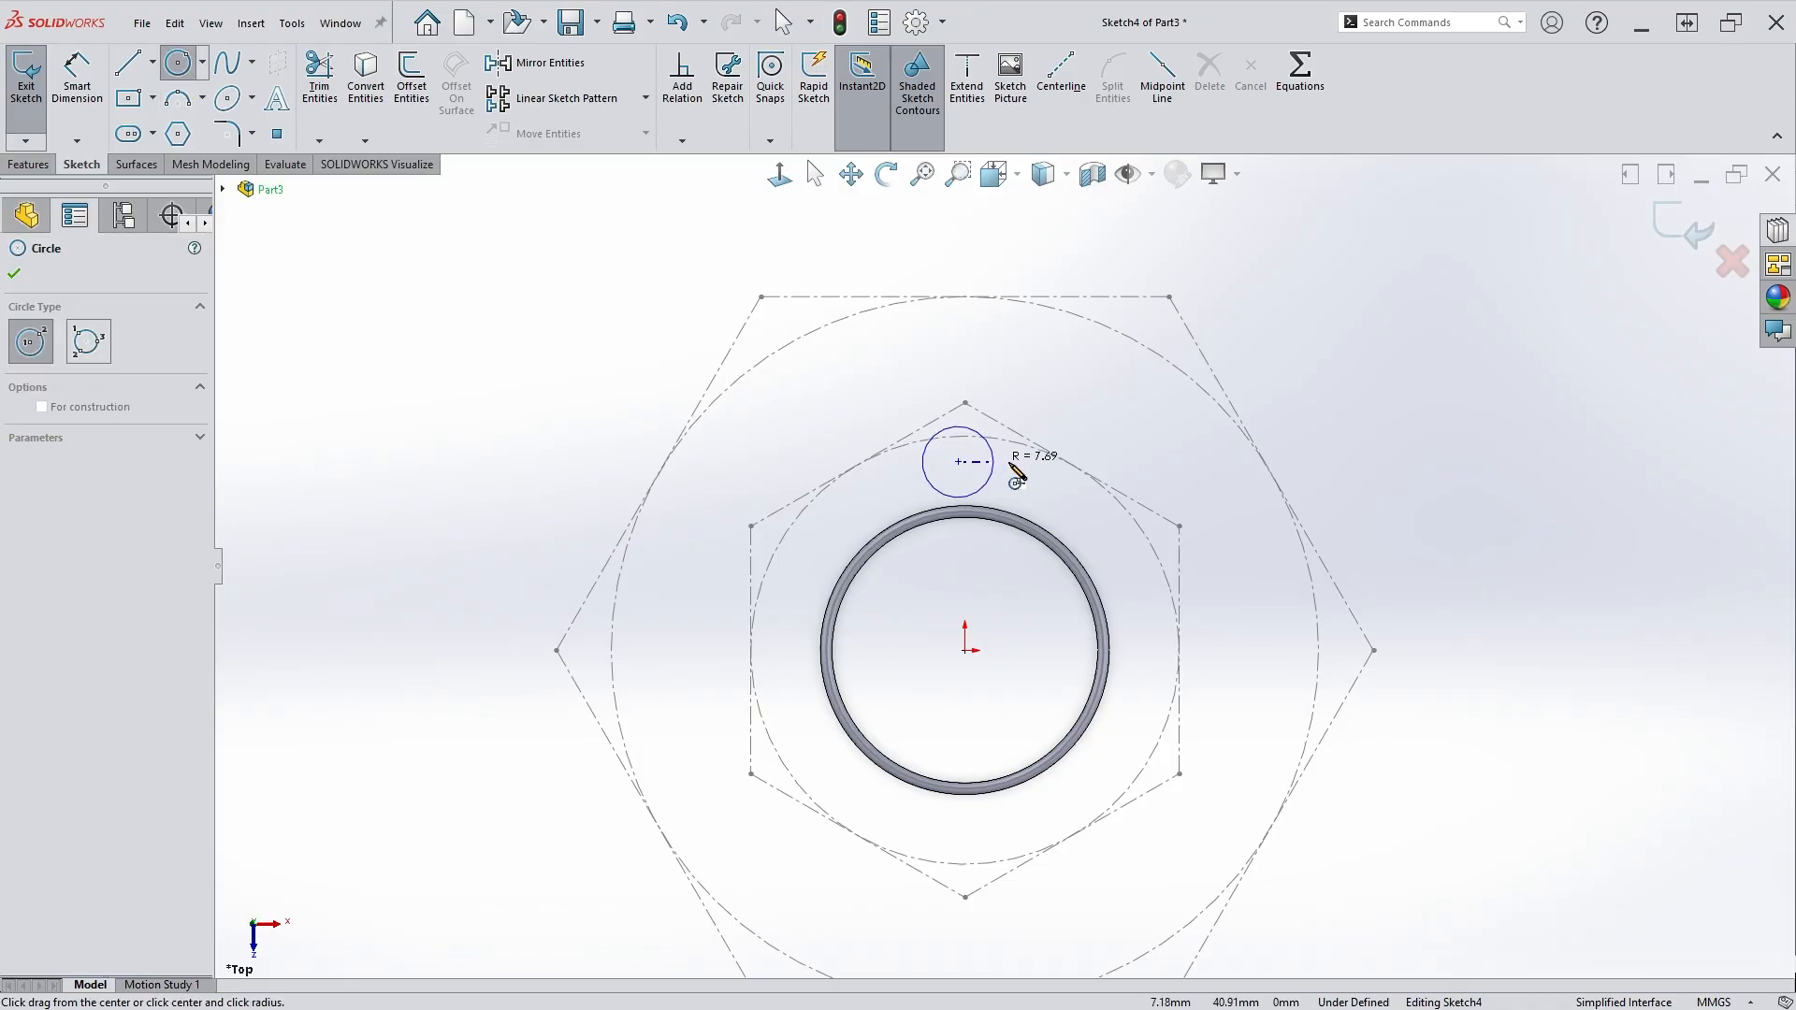
{"action": "left_click", "coordinate": [1056, 451]}
{"action": "key", "text": "Escape"}
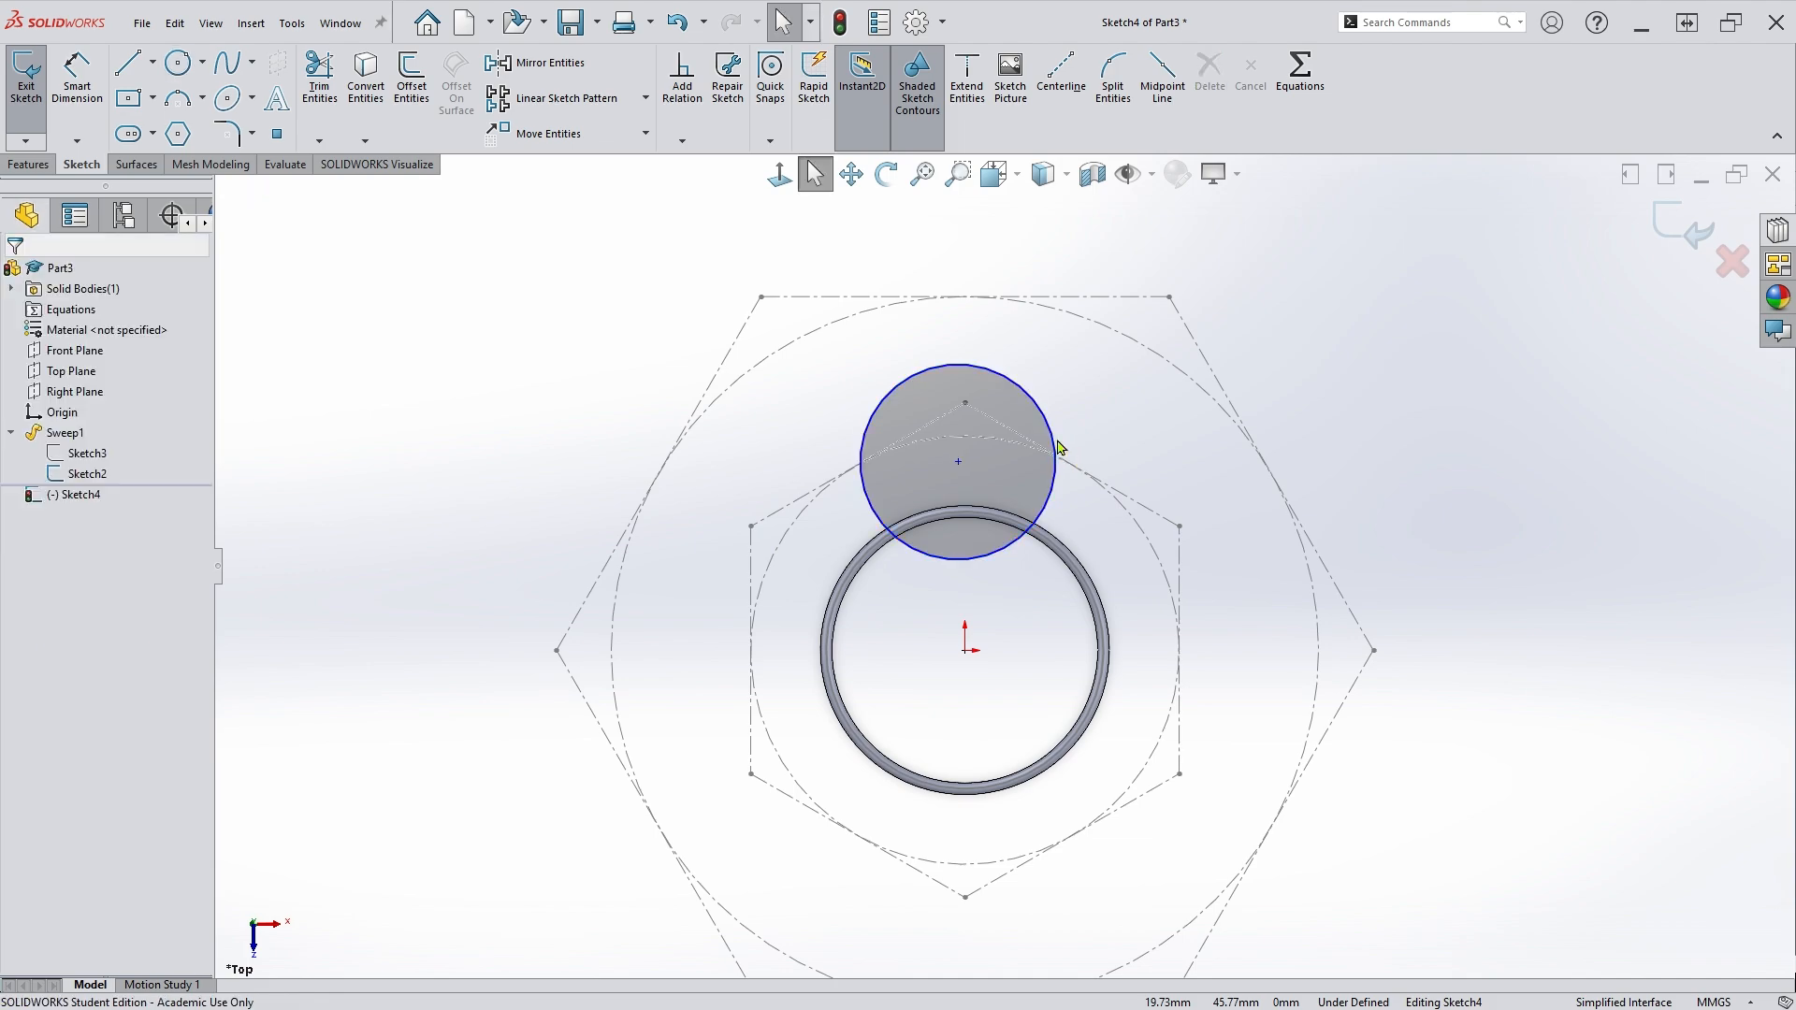
Add a Coincident relation between the new circle's edge and the top vertex of the inner hexagon.
{"action": "left_click", "coordinate": [966, 403]}
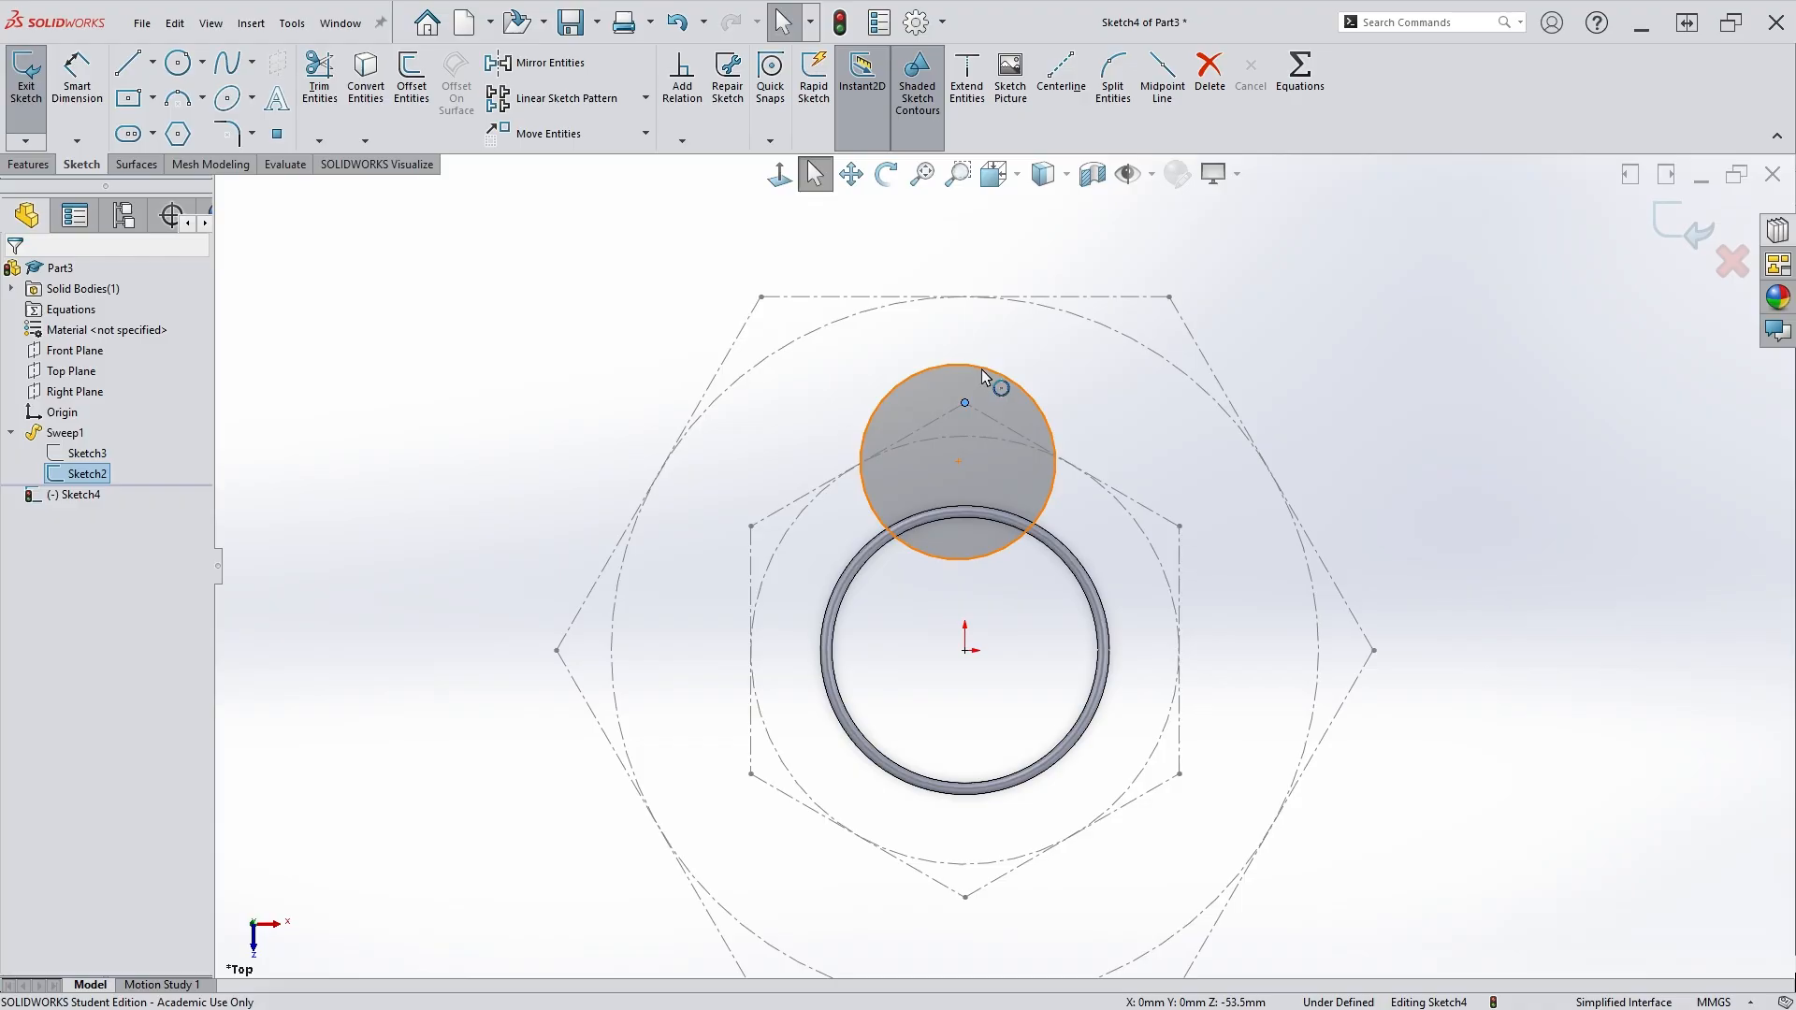
{"action": "left_click", "coordinate": [982, 376], "text": "ctrl"}
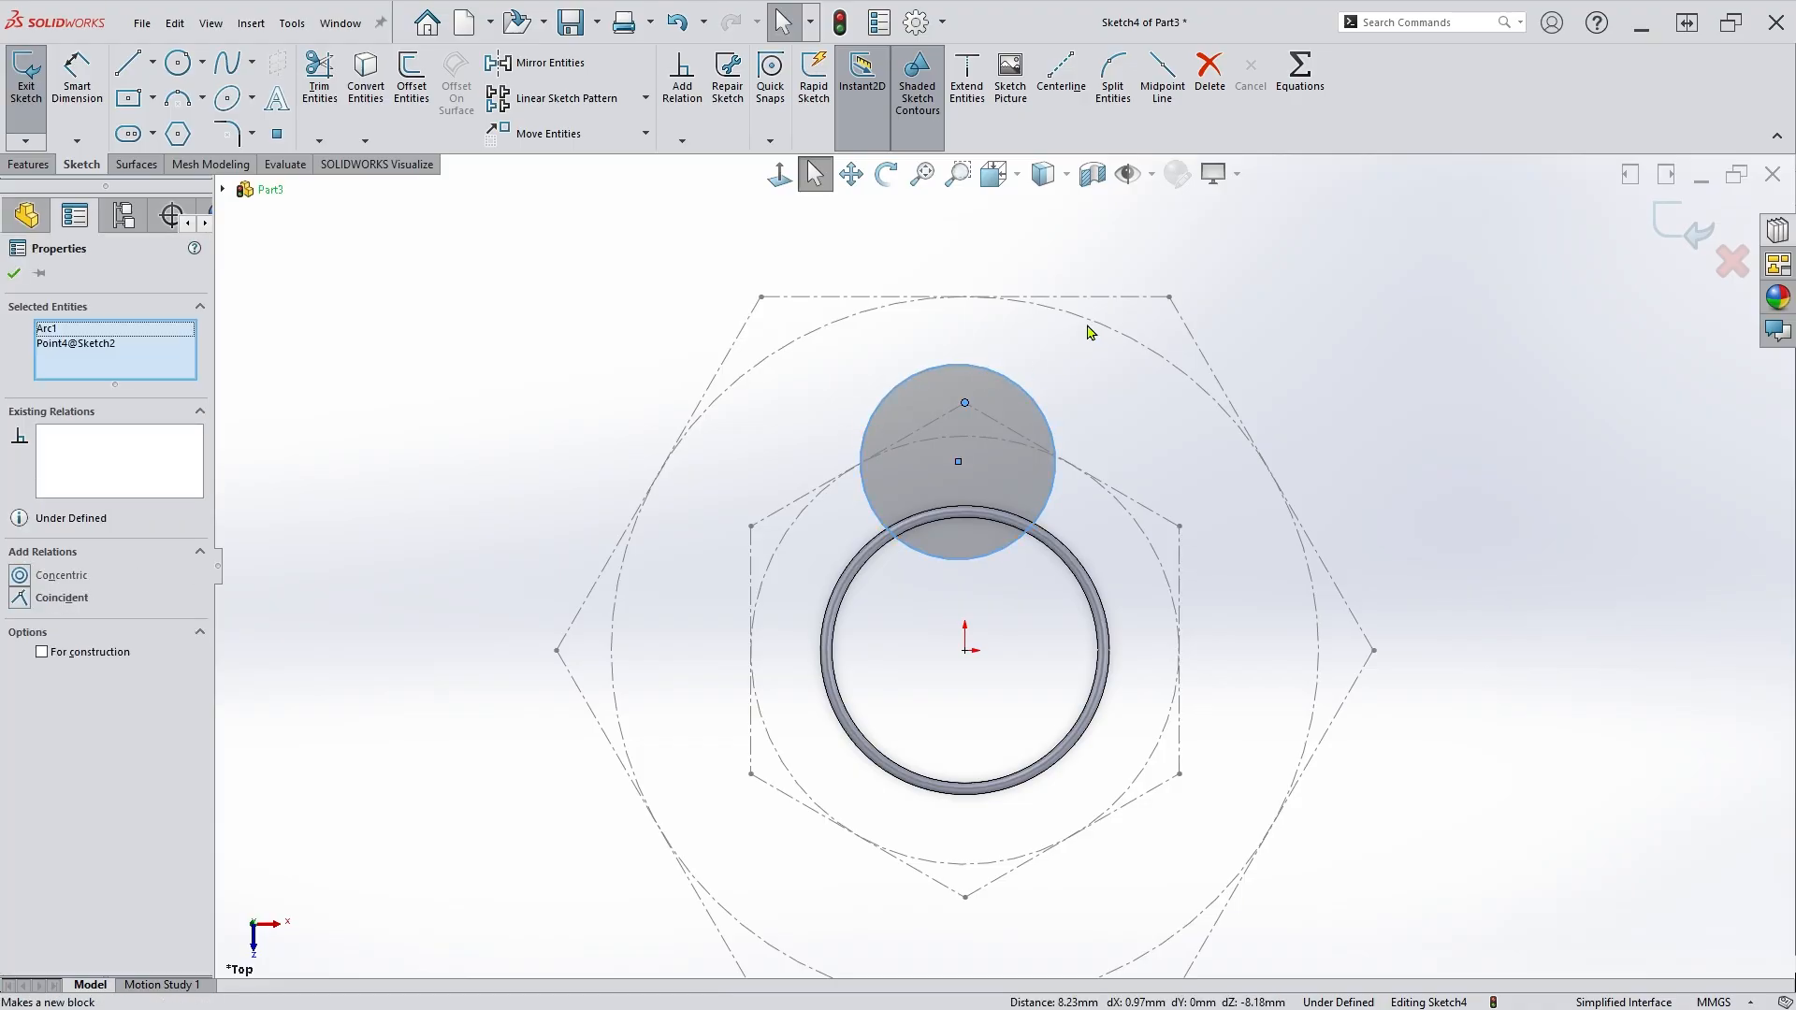
{"action": "left_click", "coordinate": [21, 598]}
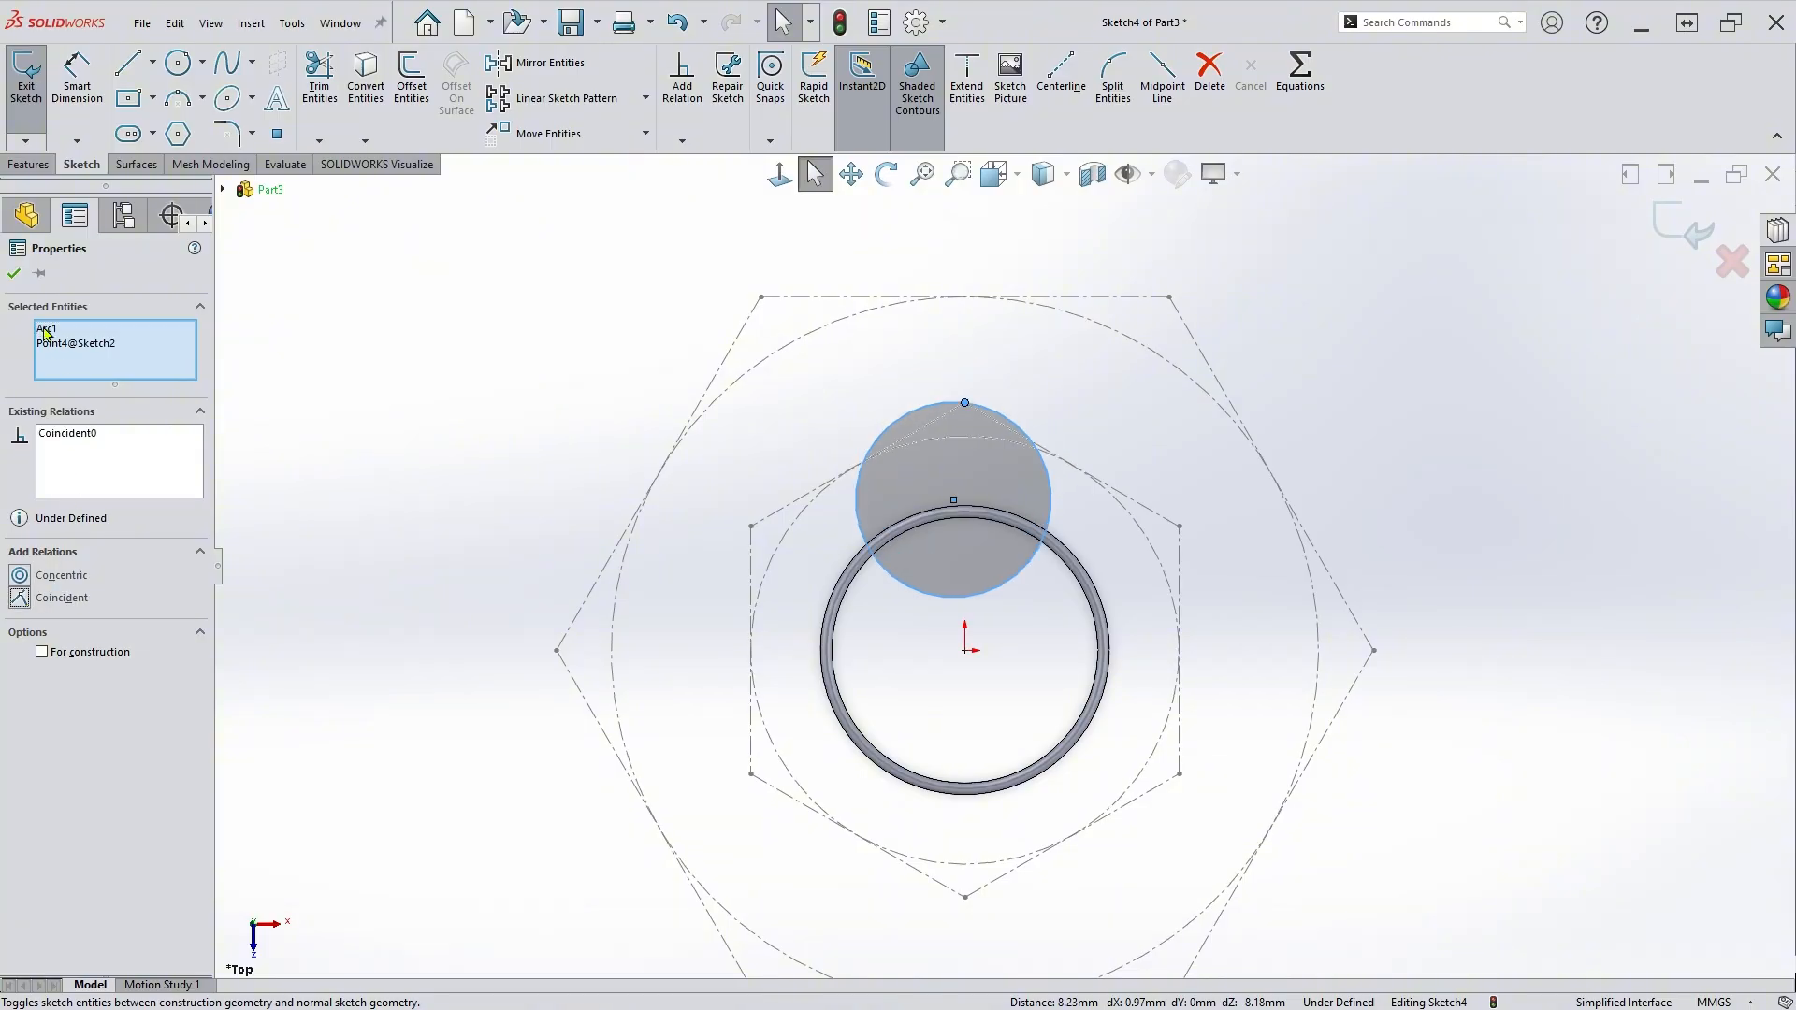
{"action": "left_click", "coordinate": [14, 273]}
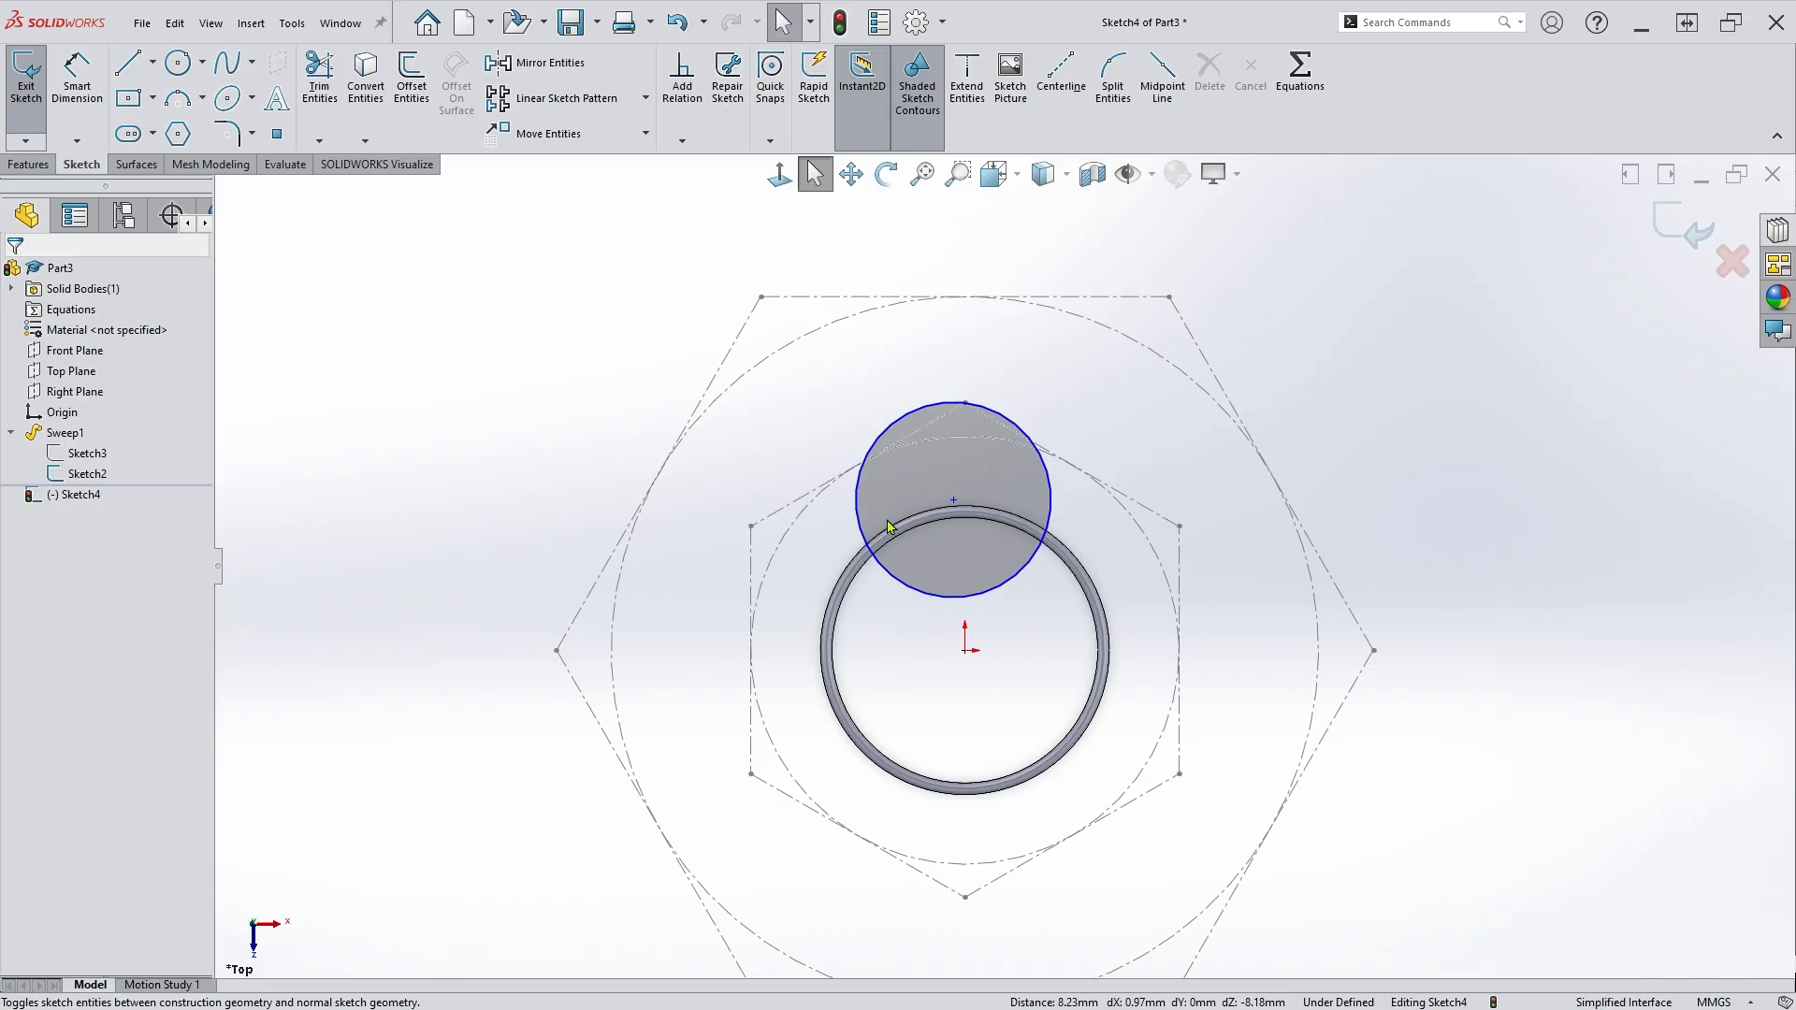
Draw a centerline from the origin to the new circle's centre and make it vertical.
{"action": "left_click", "coordinate": [1076, 70]}
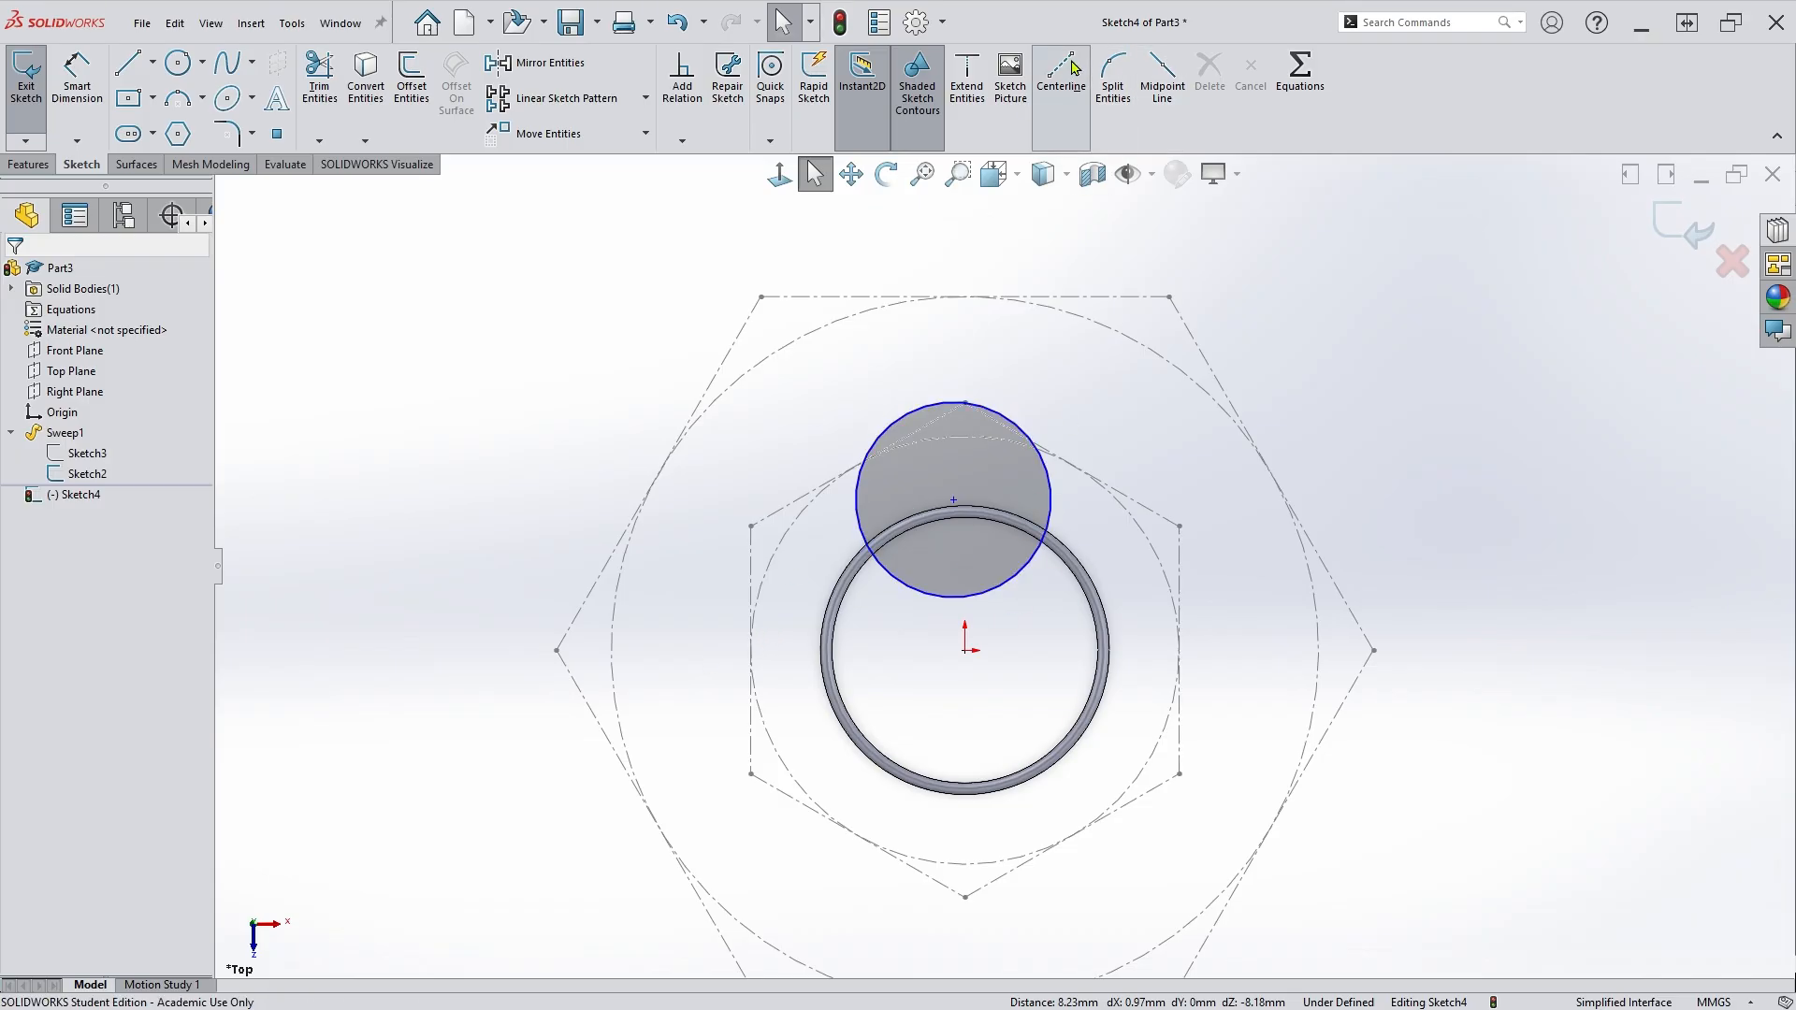
{"action": "left_click", "coordinate": [965, 651]}
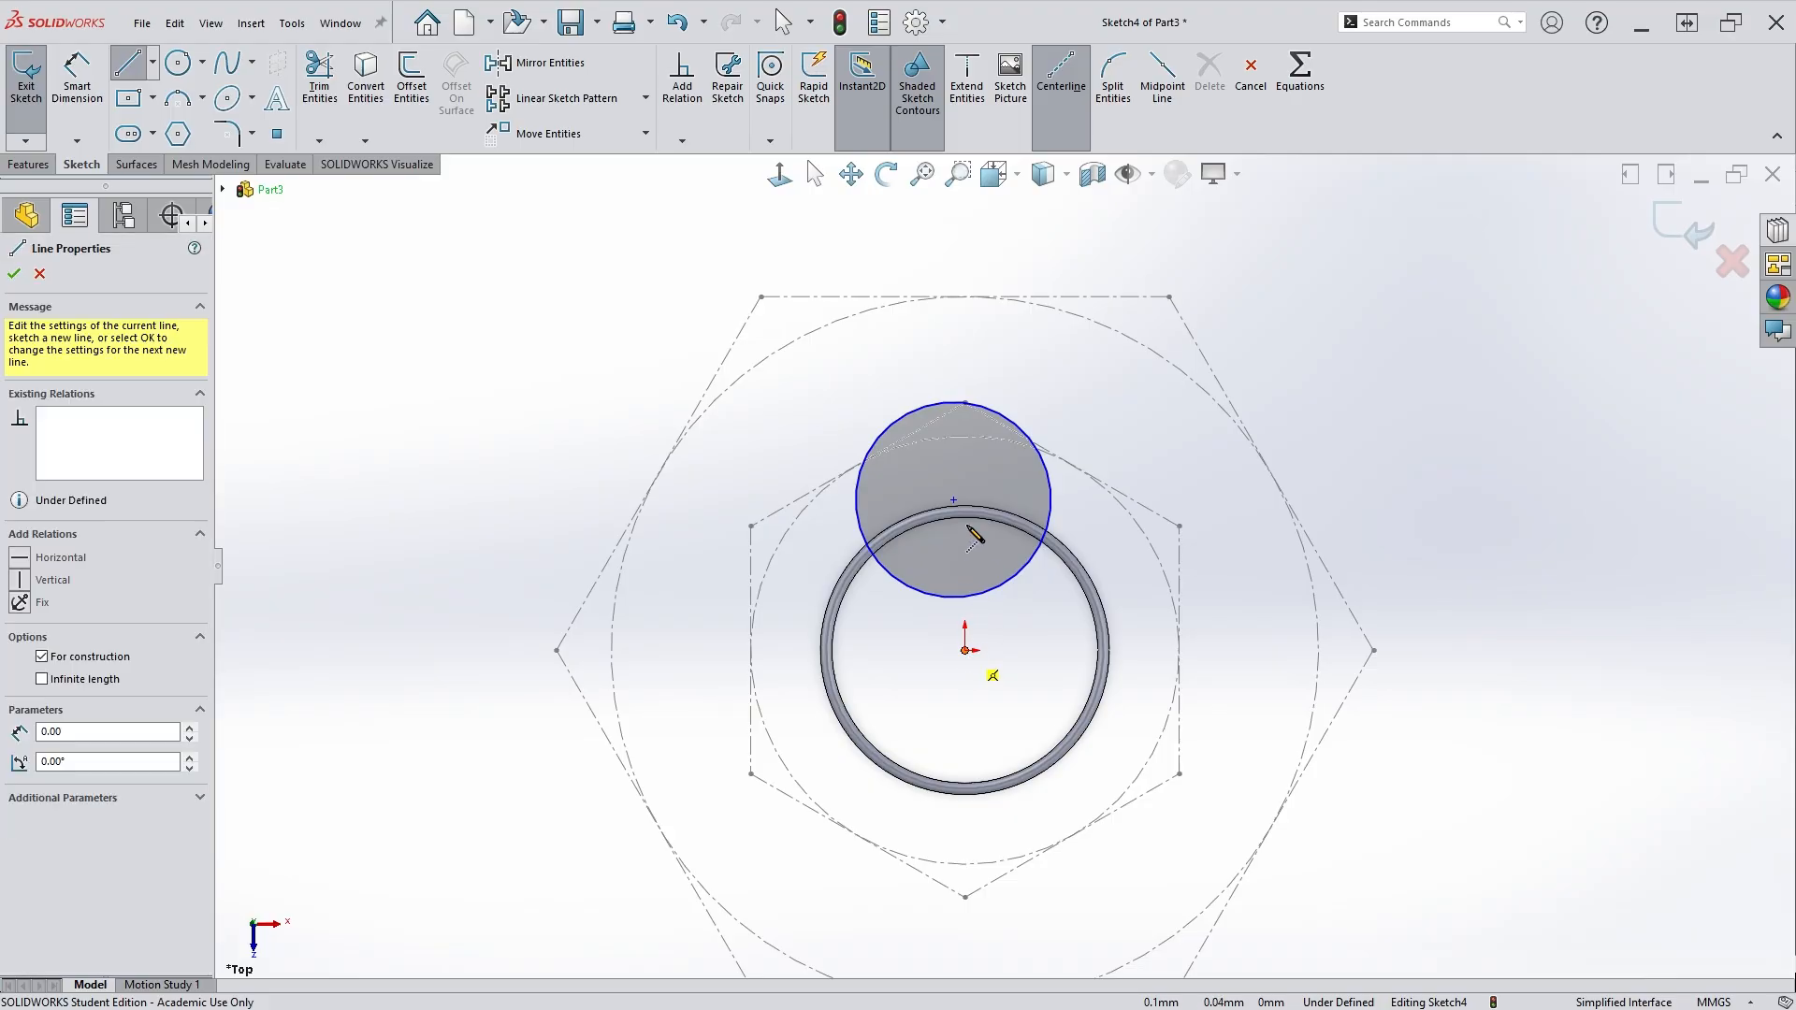
{"action": "left_click", "coordinate": [954, 501]}
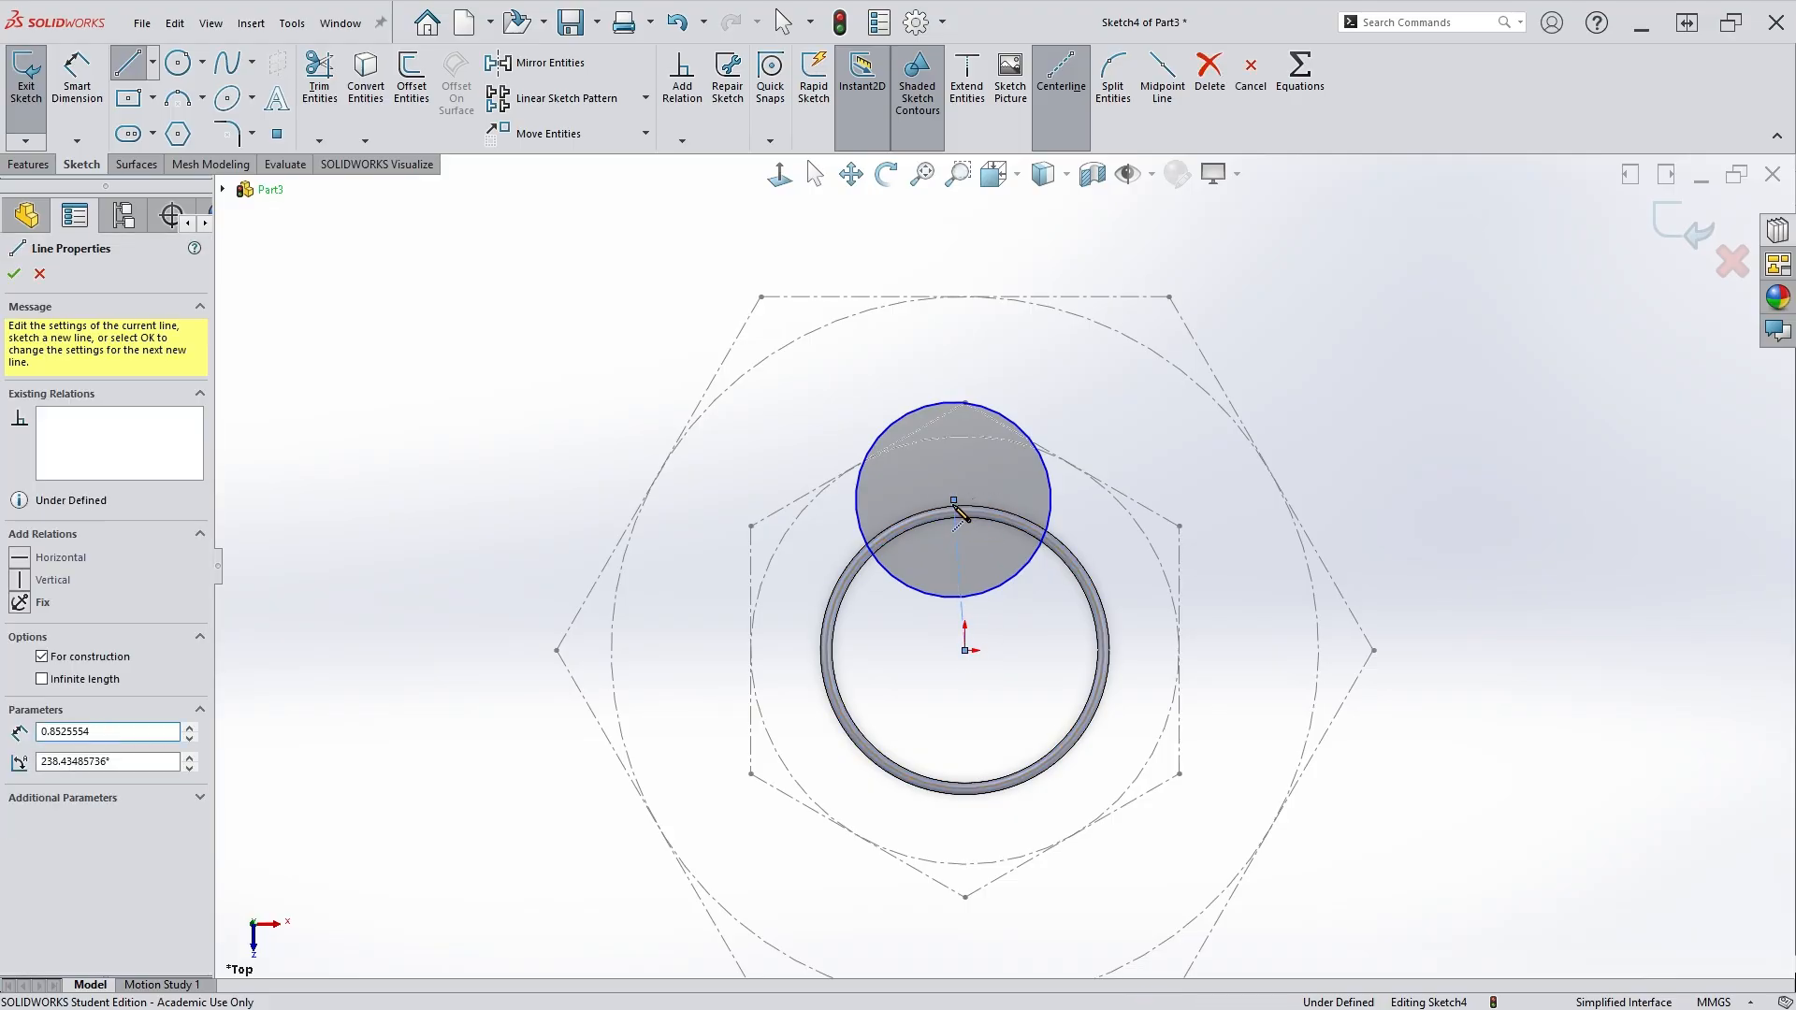
{"action": "key", "text": "Escape"}
{"action": "key", "text": "Escape"}
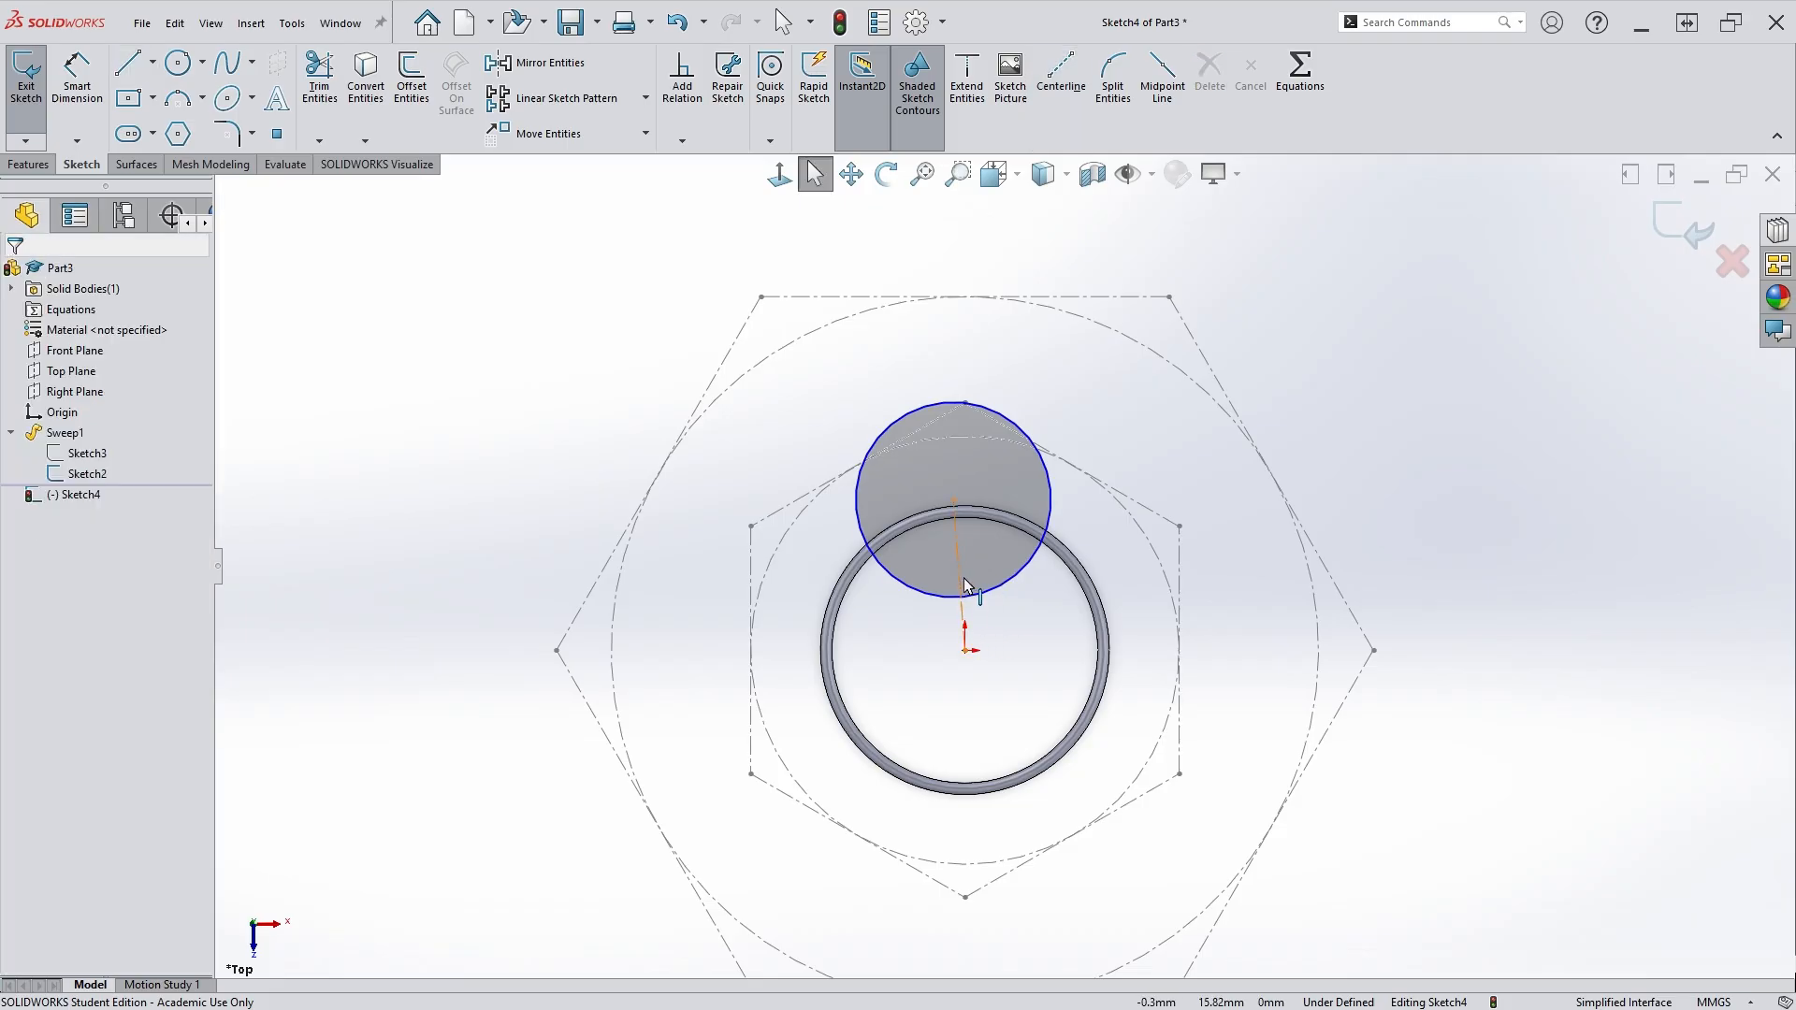
{"action": "left_click", "coordinate": [956, 568]}
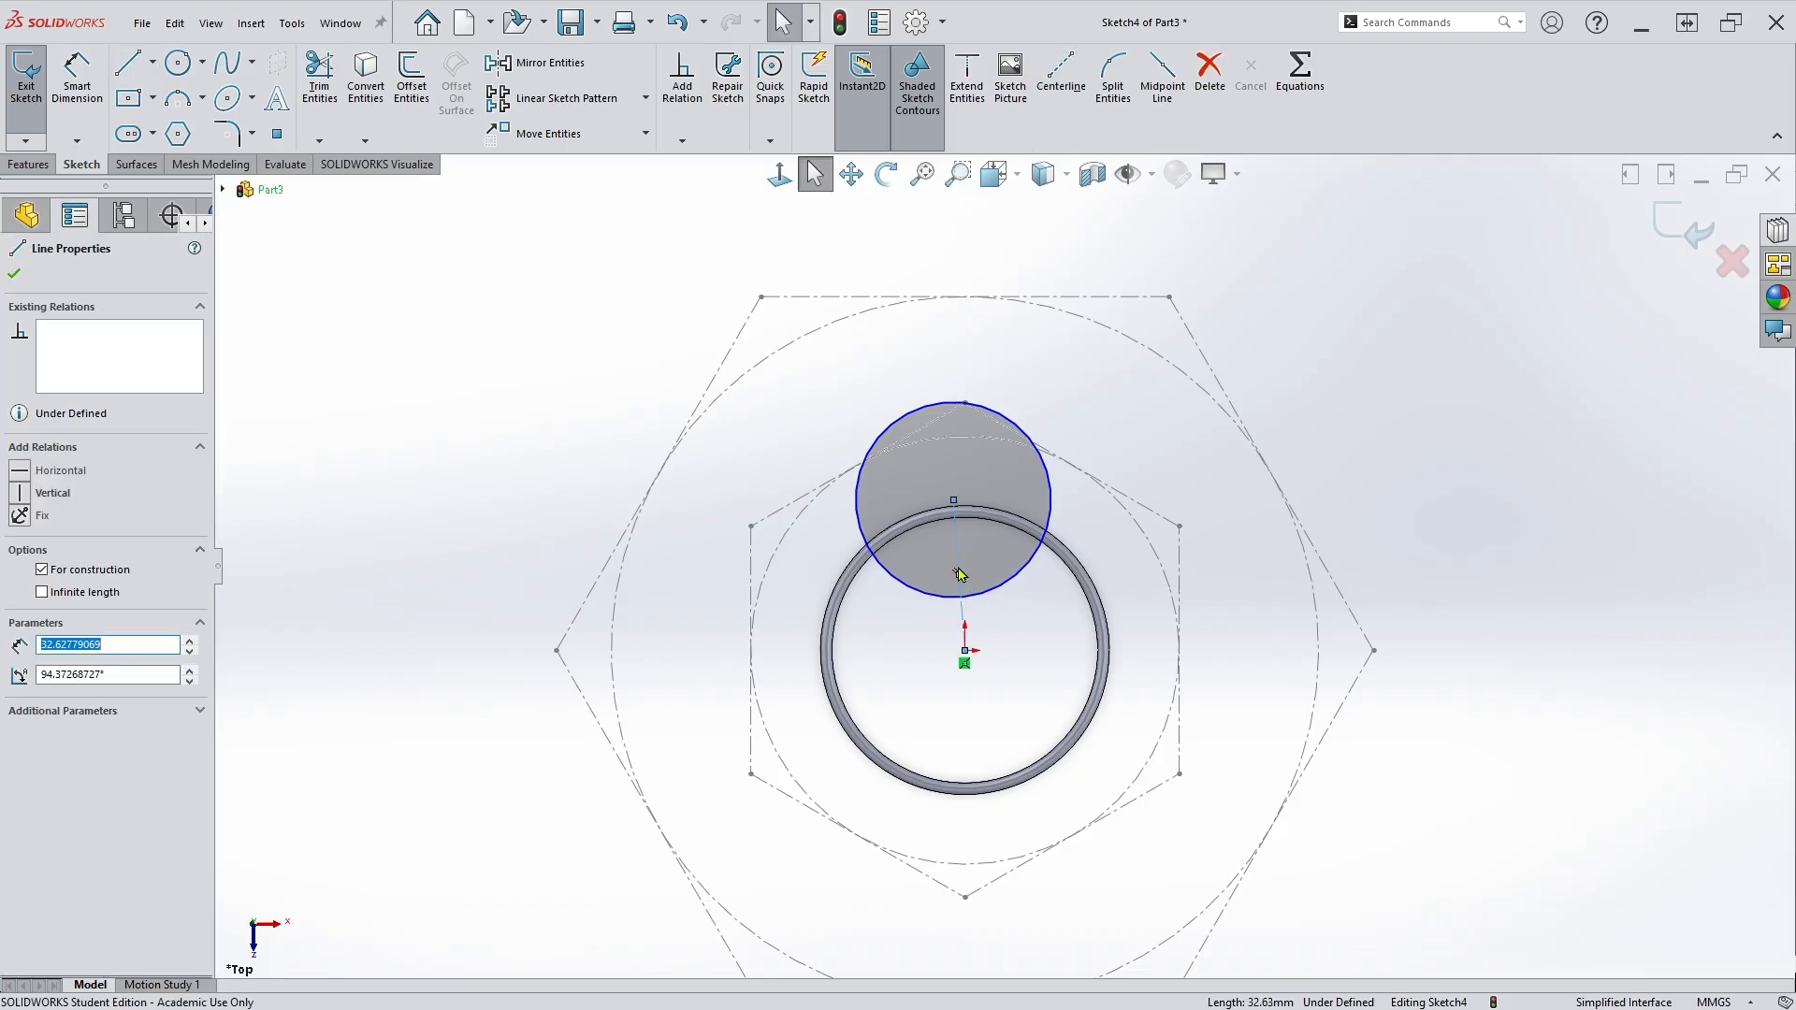
{"action": "left_click", "coordinate": [20, 494]}
{"action": "left_click", "coordinate": [473, 513]}
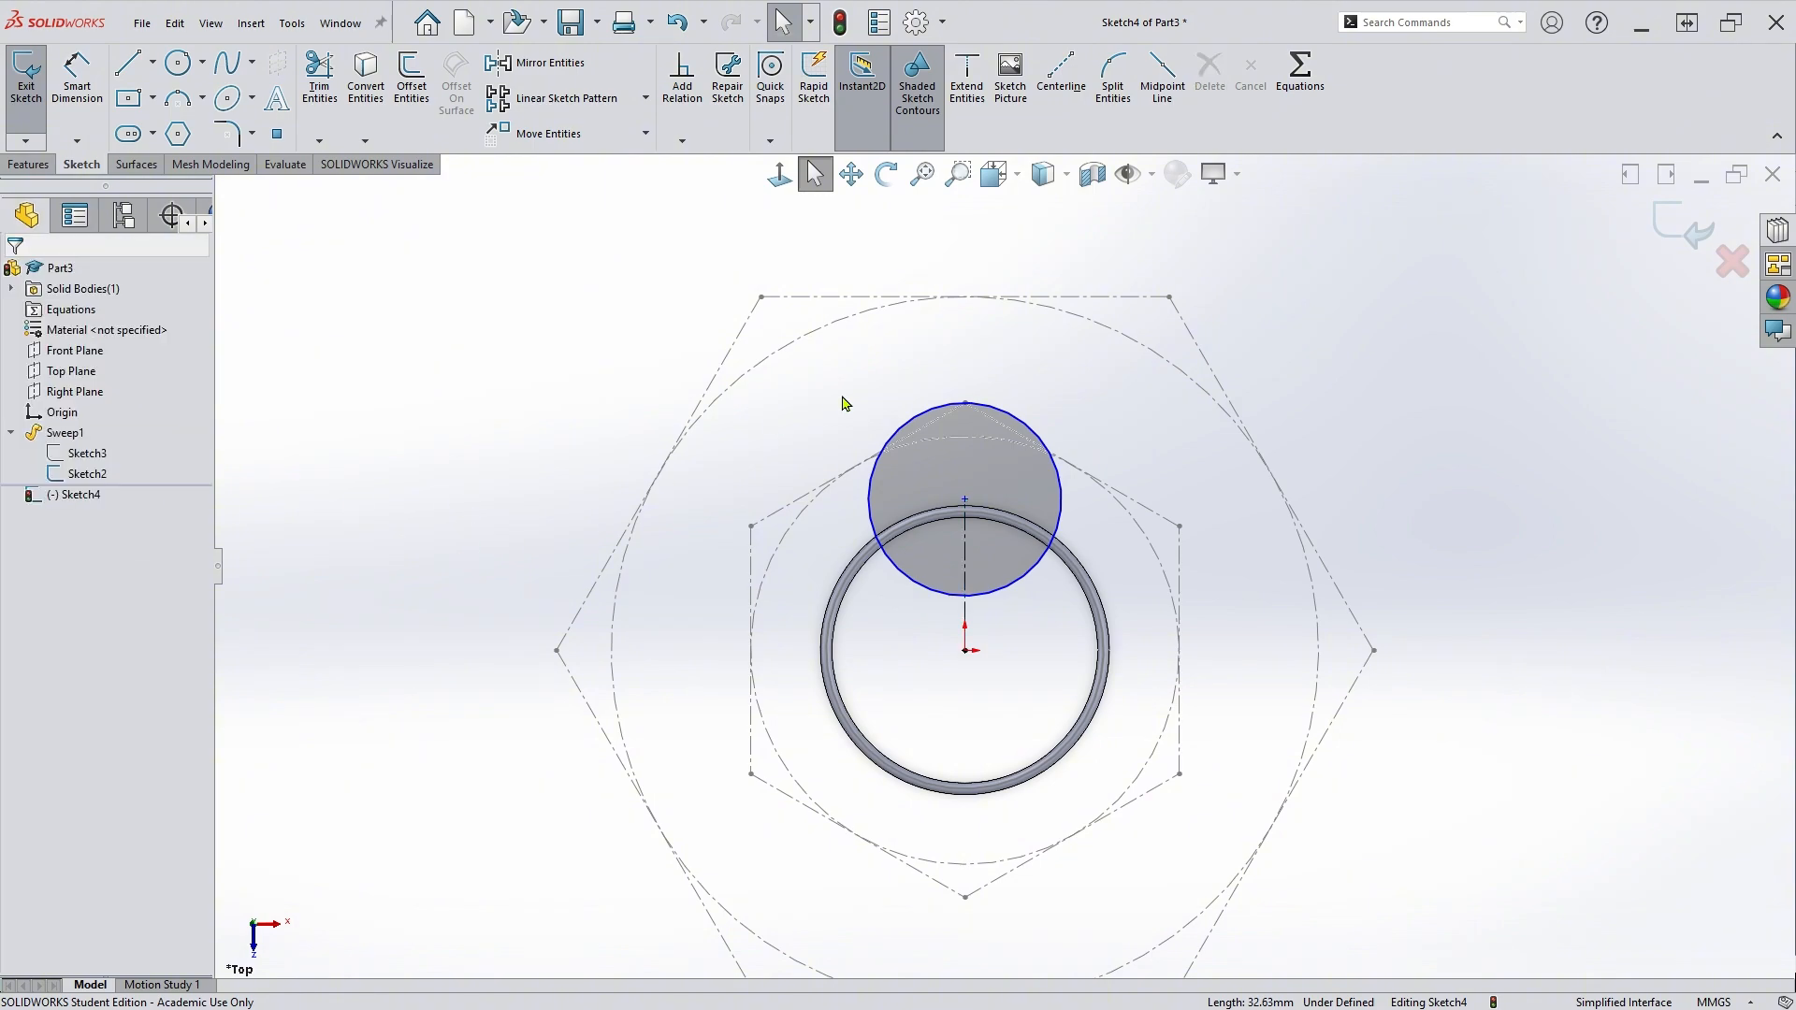
Dimension the new circle's diameter as 35 mm.
{"action": "left_click", "coordinate": [76, 74]}
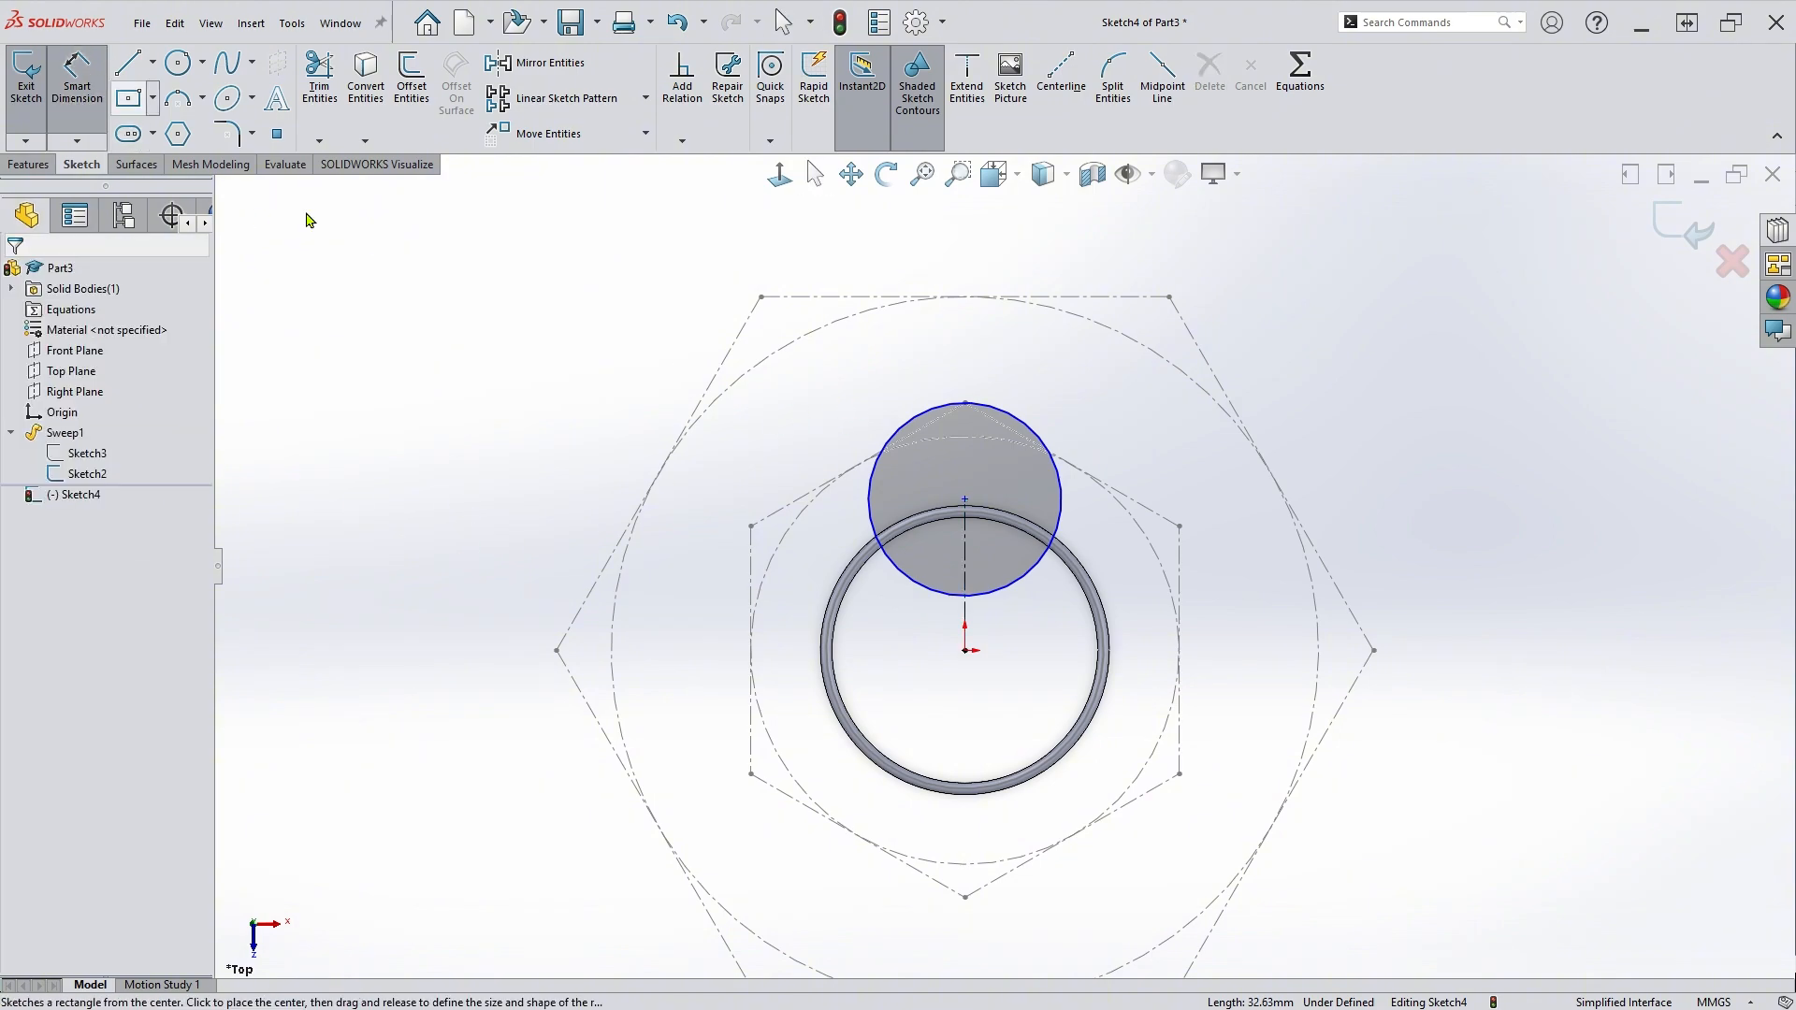
{"action": "left_click", "coordinate": [1022, 430]}
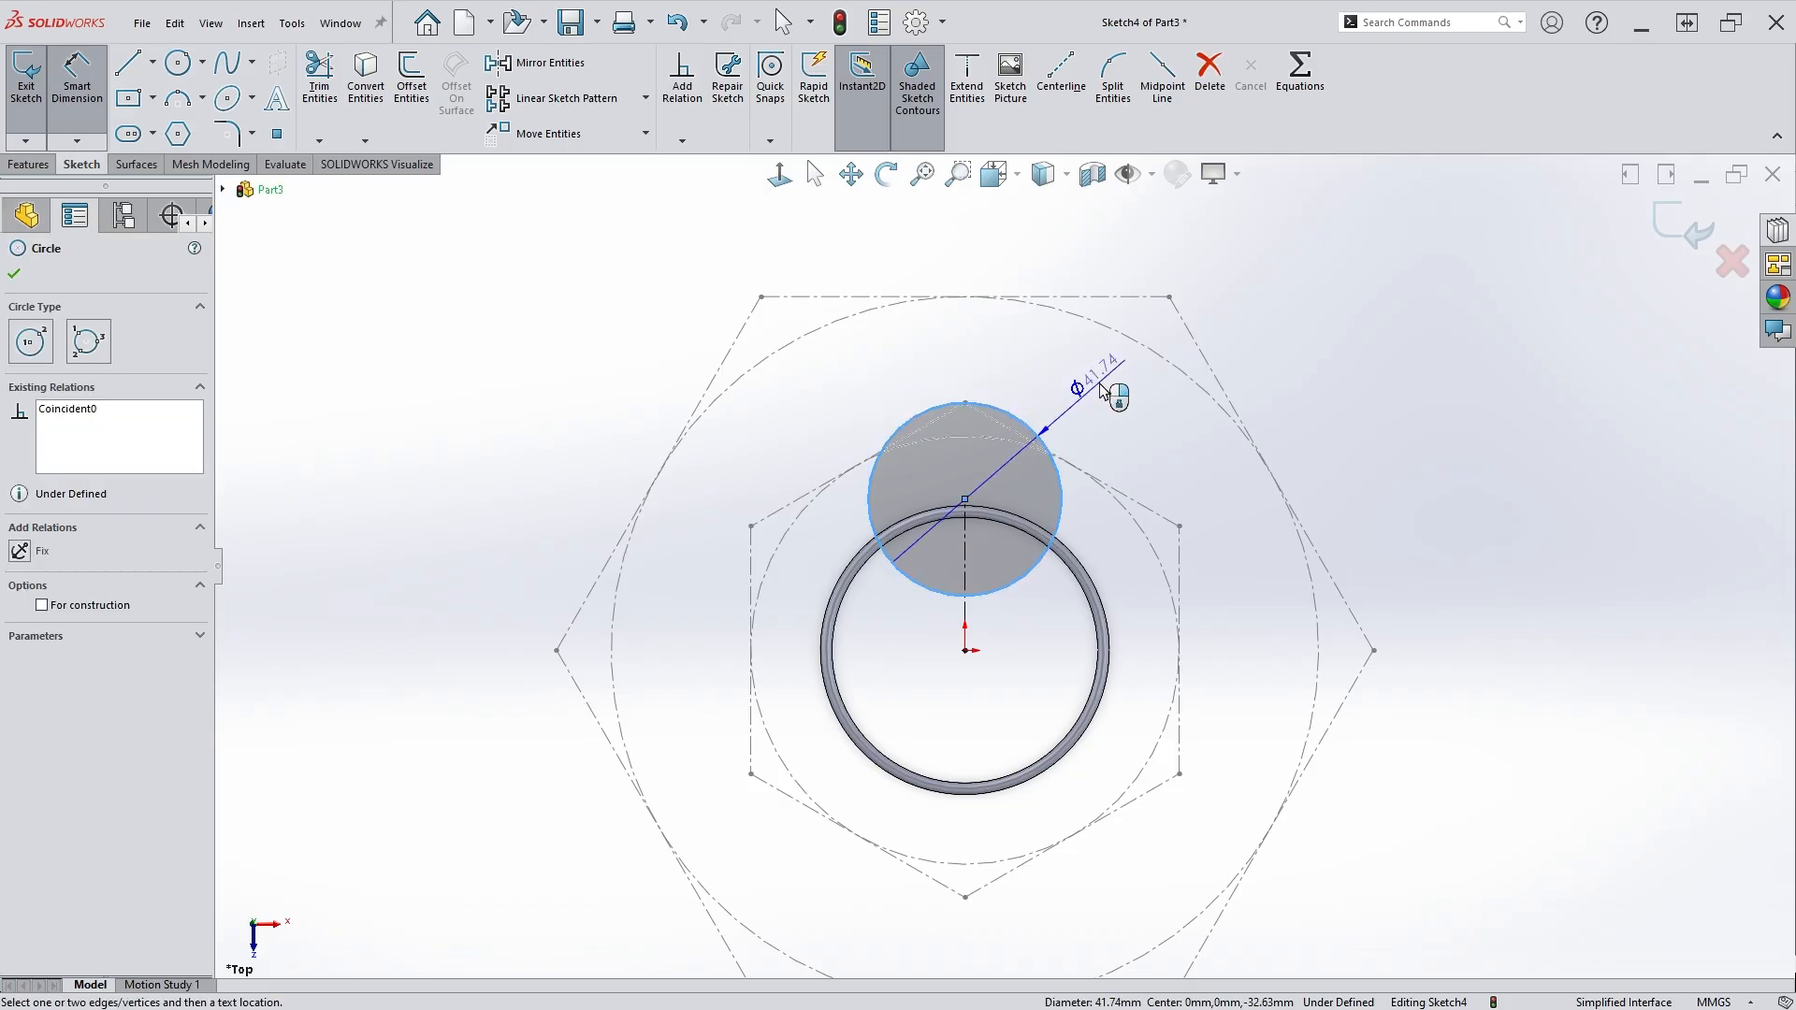
{"action": "left_click", "coordinate": [1095, 395]}
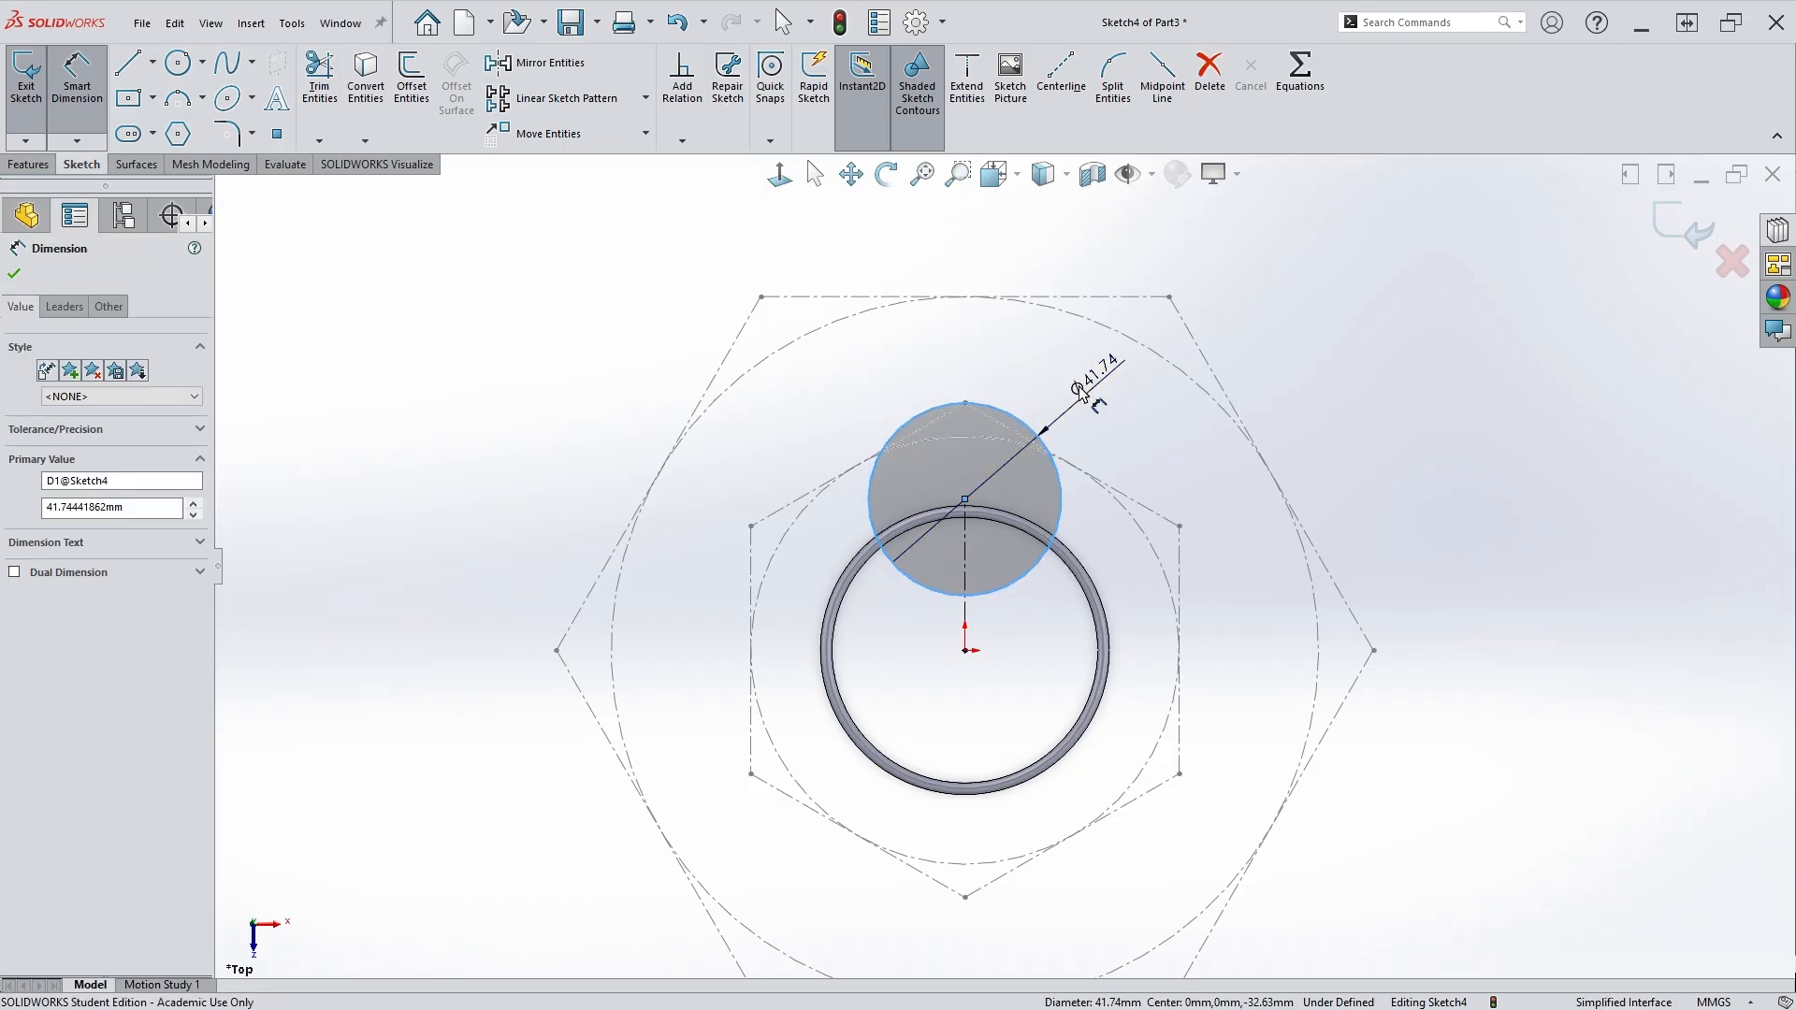
{"action": "type", "text": "35"}
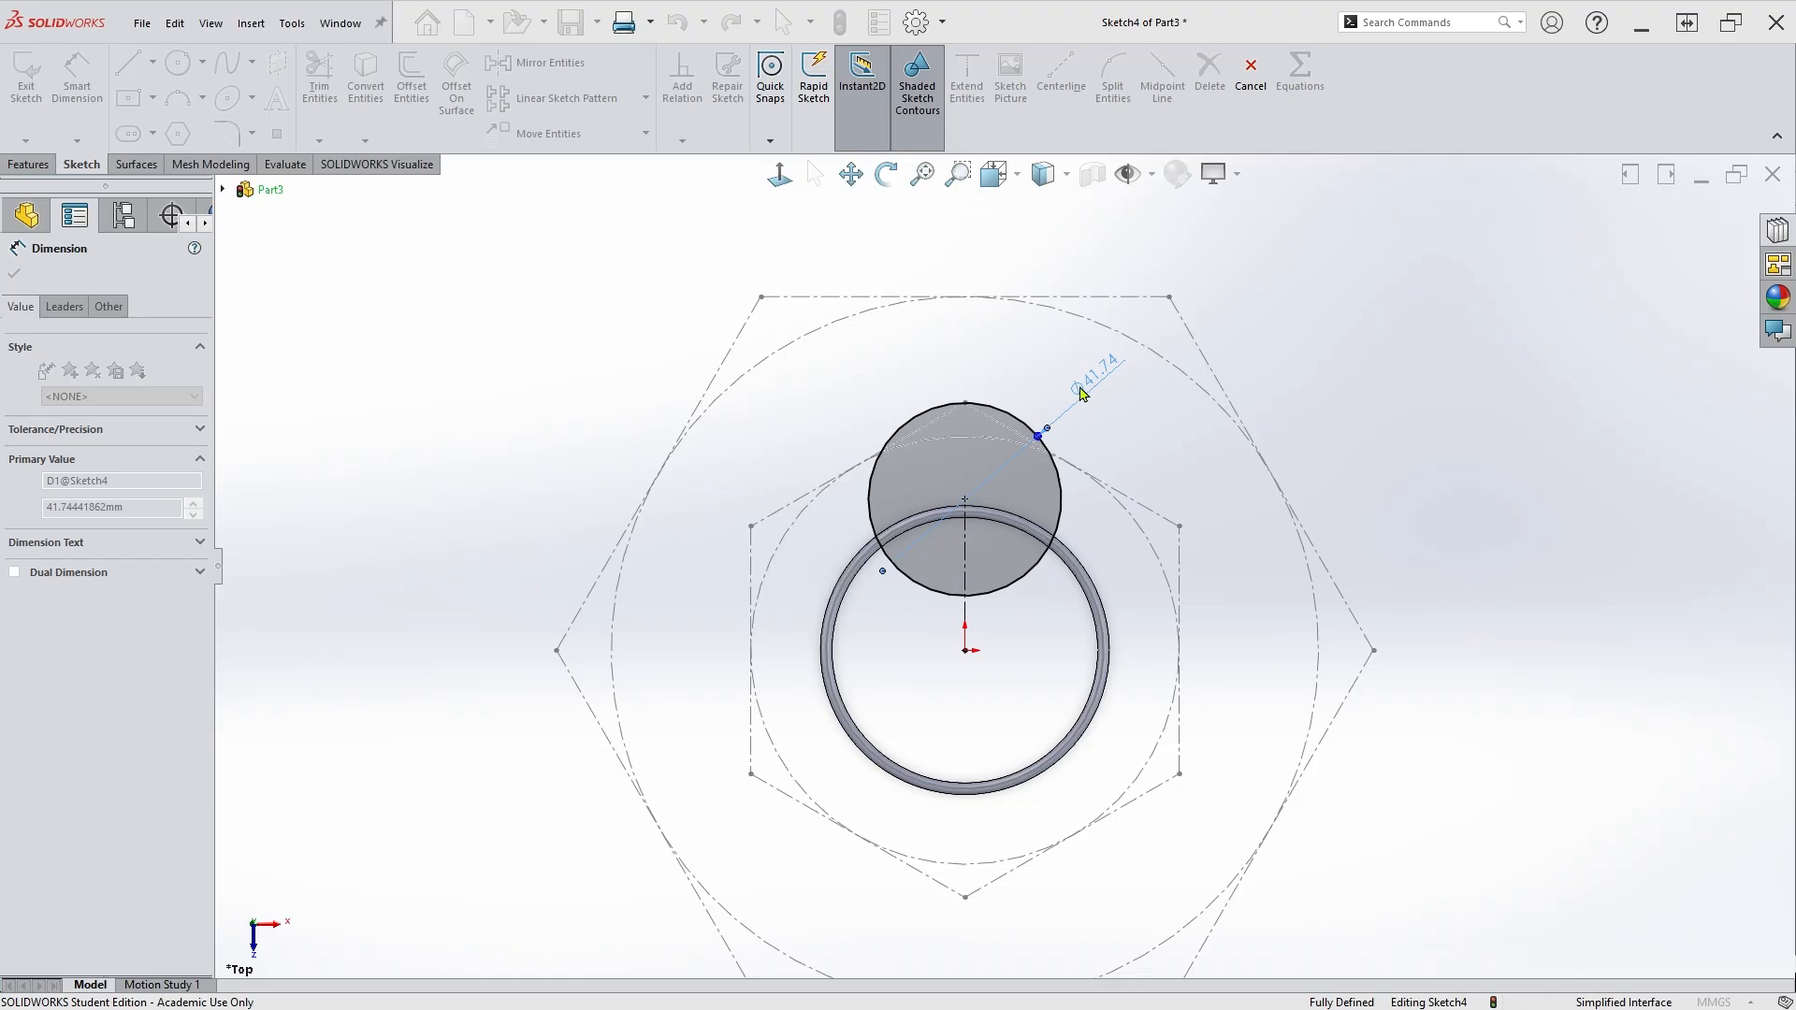
{"action": "key", "text": "Return"}
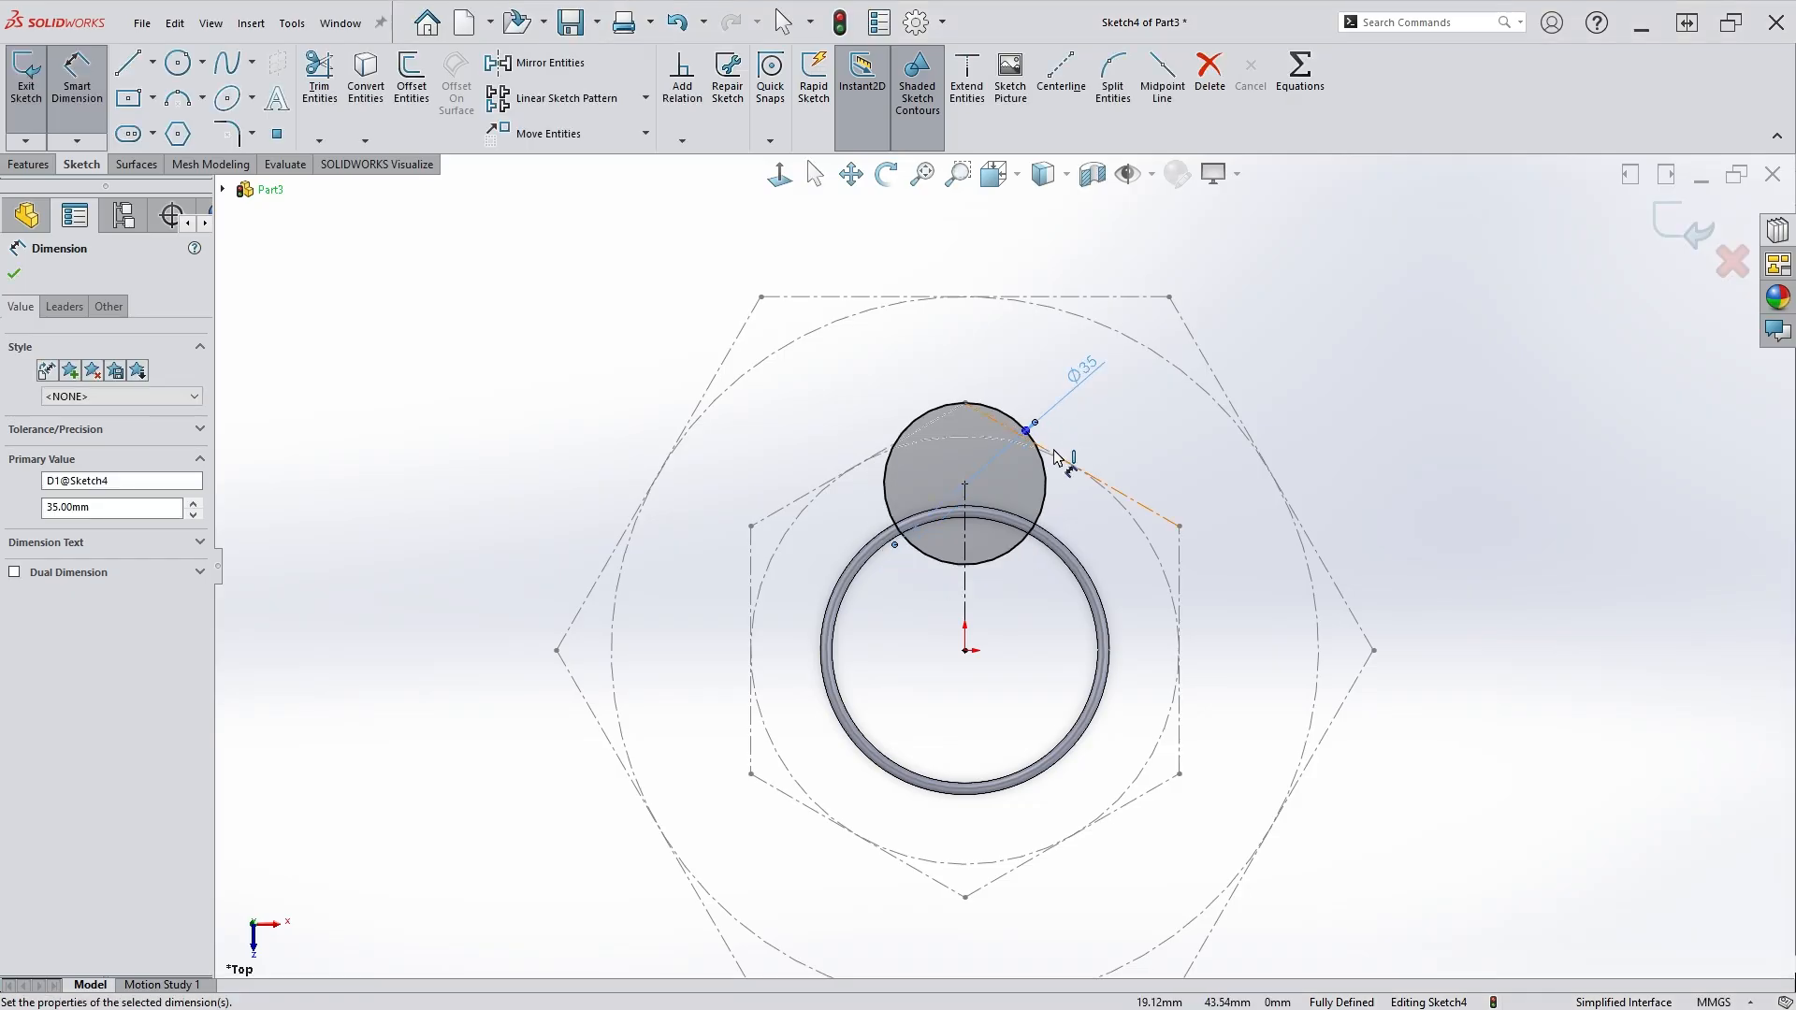
{"action": "key", "text": "Escape"}
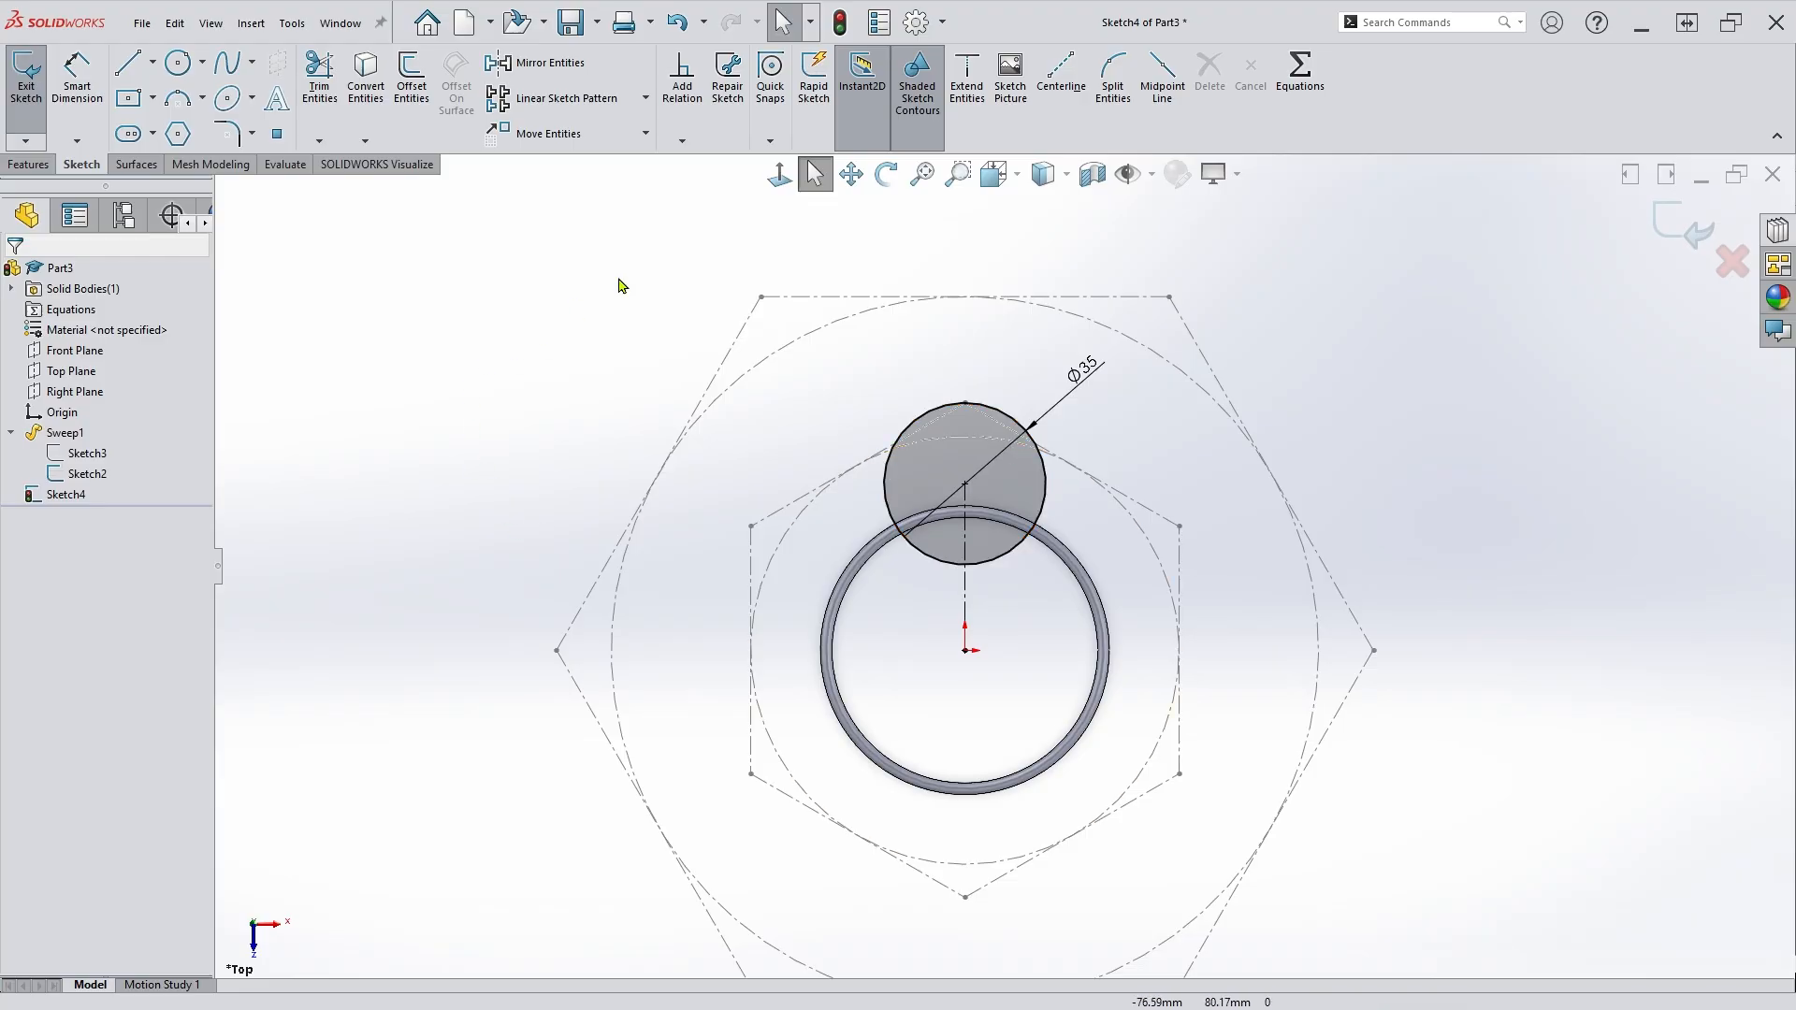
Create a circular sketch pattern of the 35 mm circle and its centerline around the origin with 6 equally spaced instances over 360 degrees.
{"action": "left_click", "coordinate": [617, 159]}
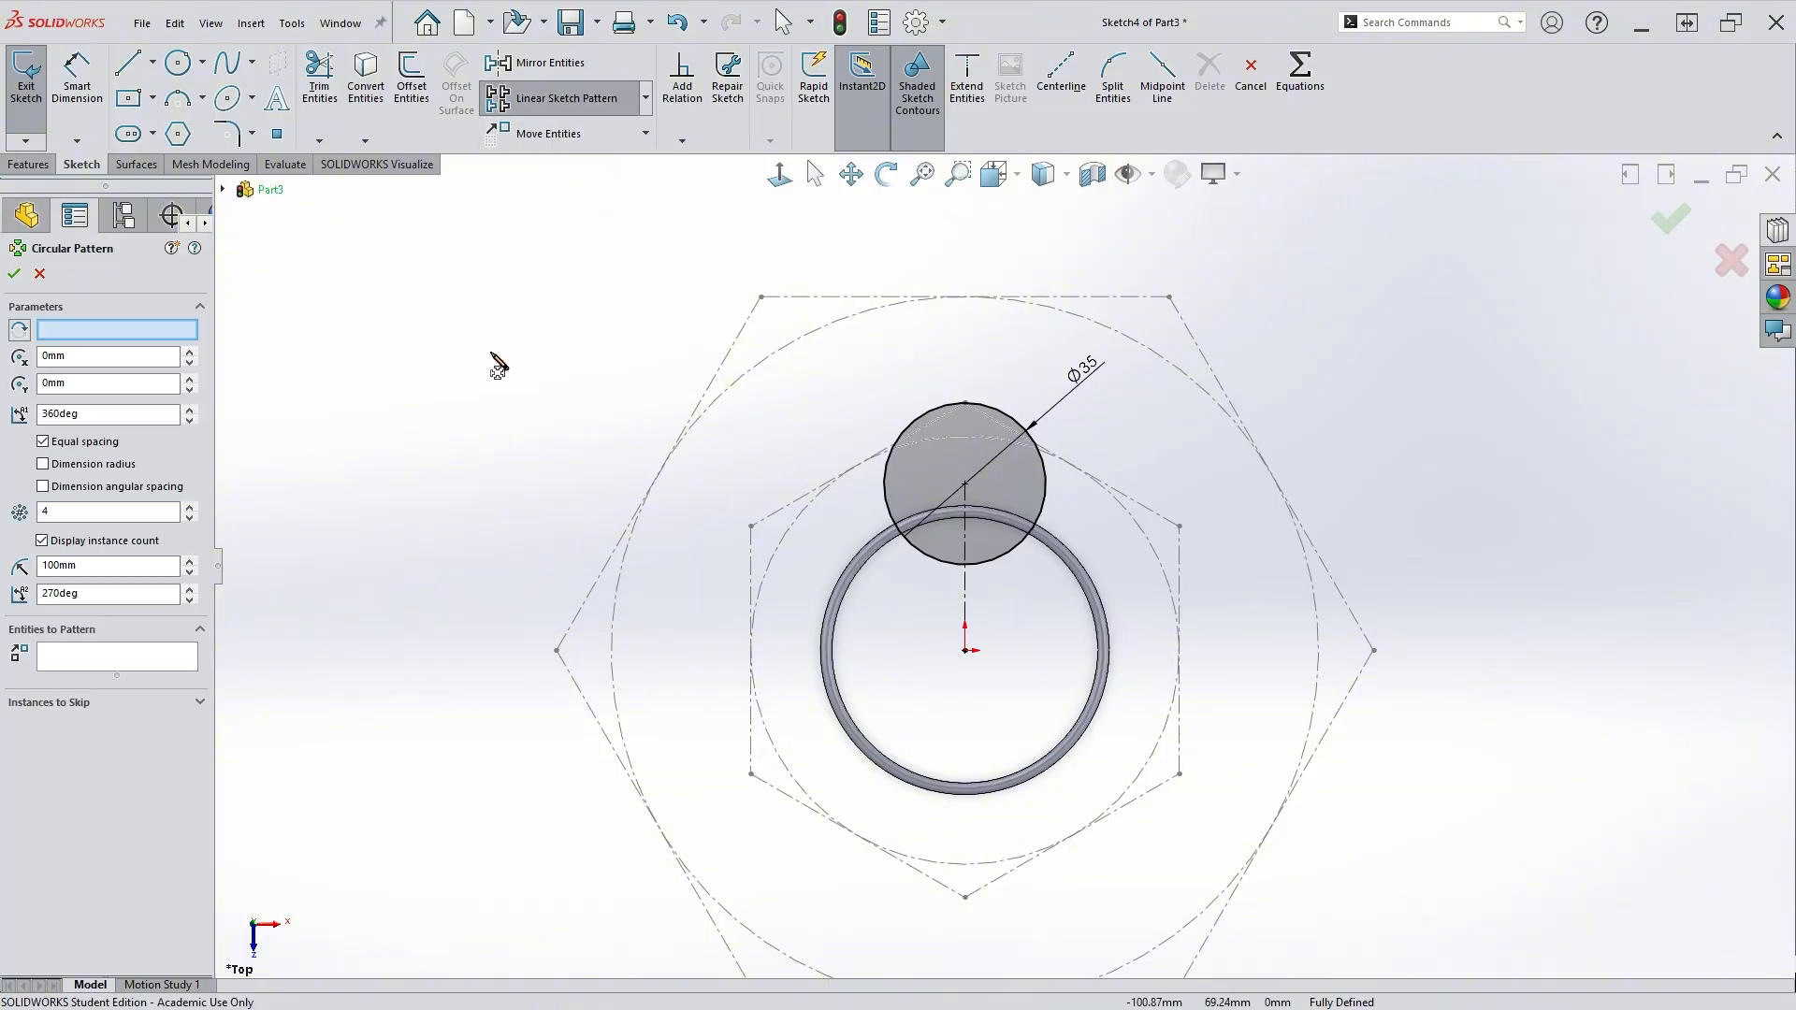
{"action": "double_click", "coordinate": [117, 511]}
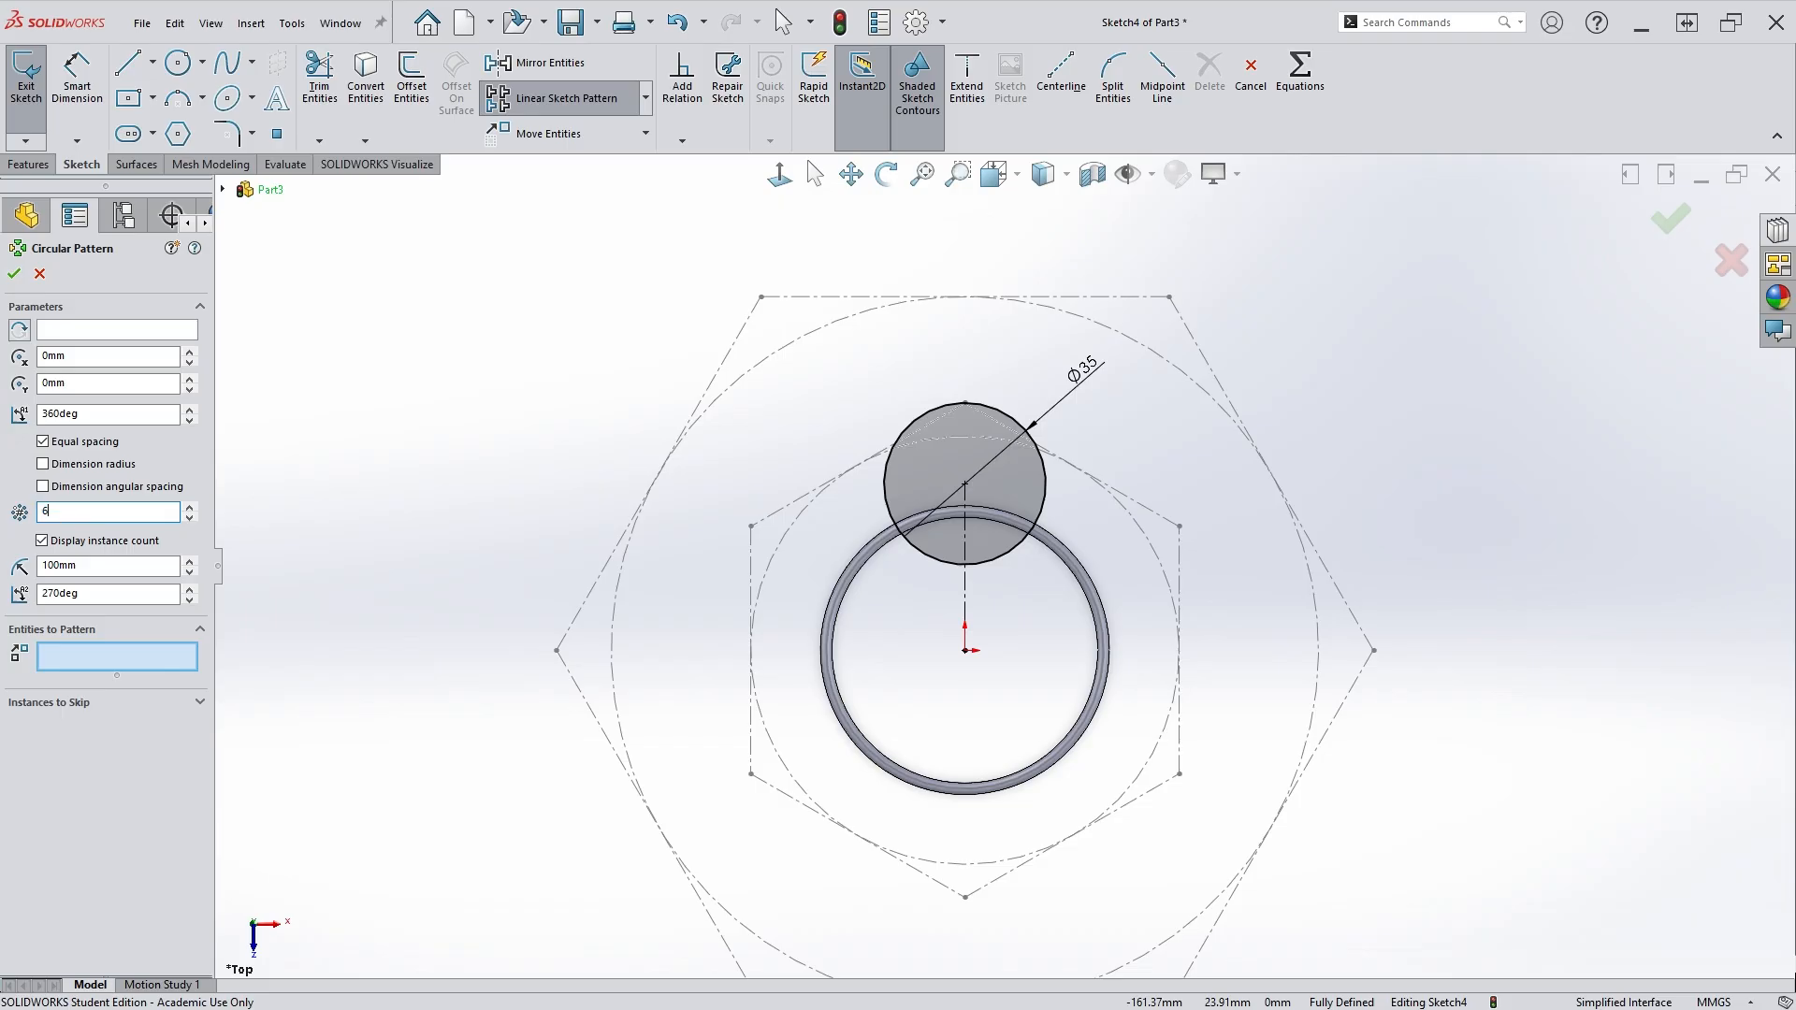
{"action": "left_click", "coordinate": [131, 658]}
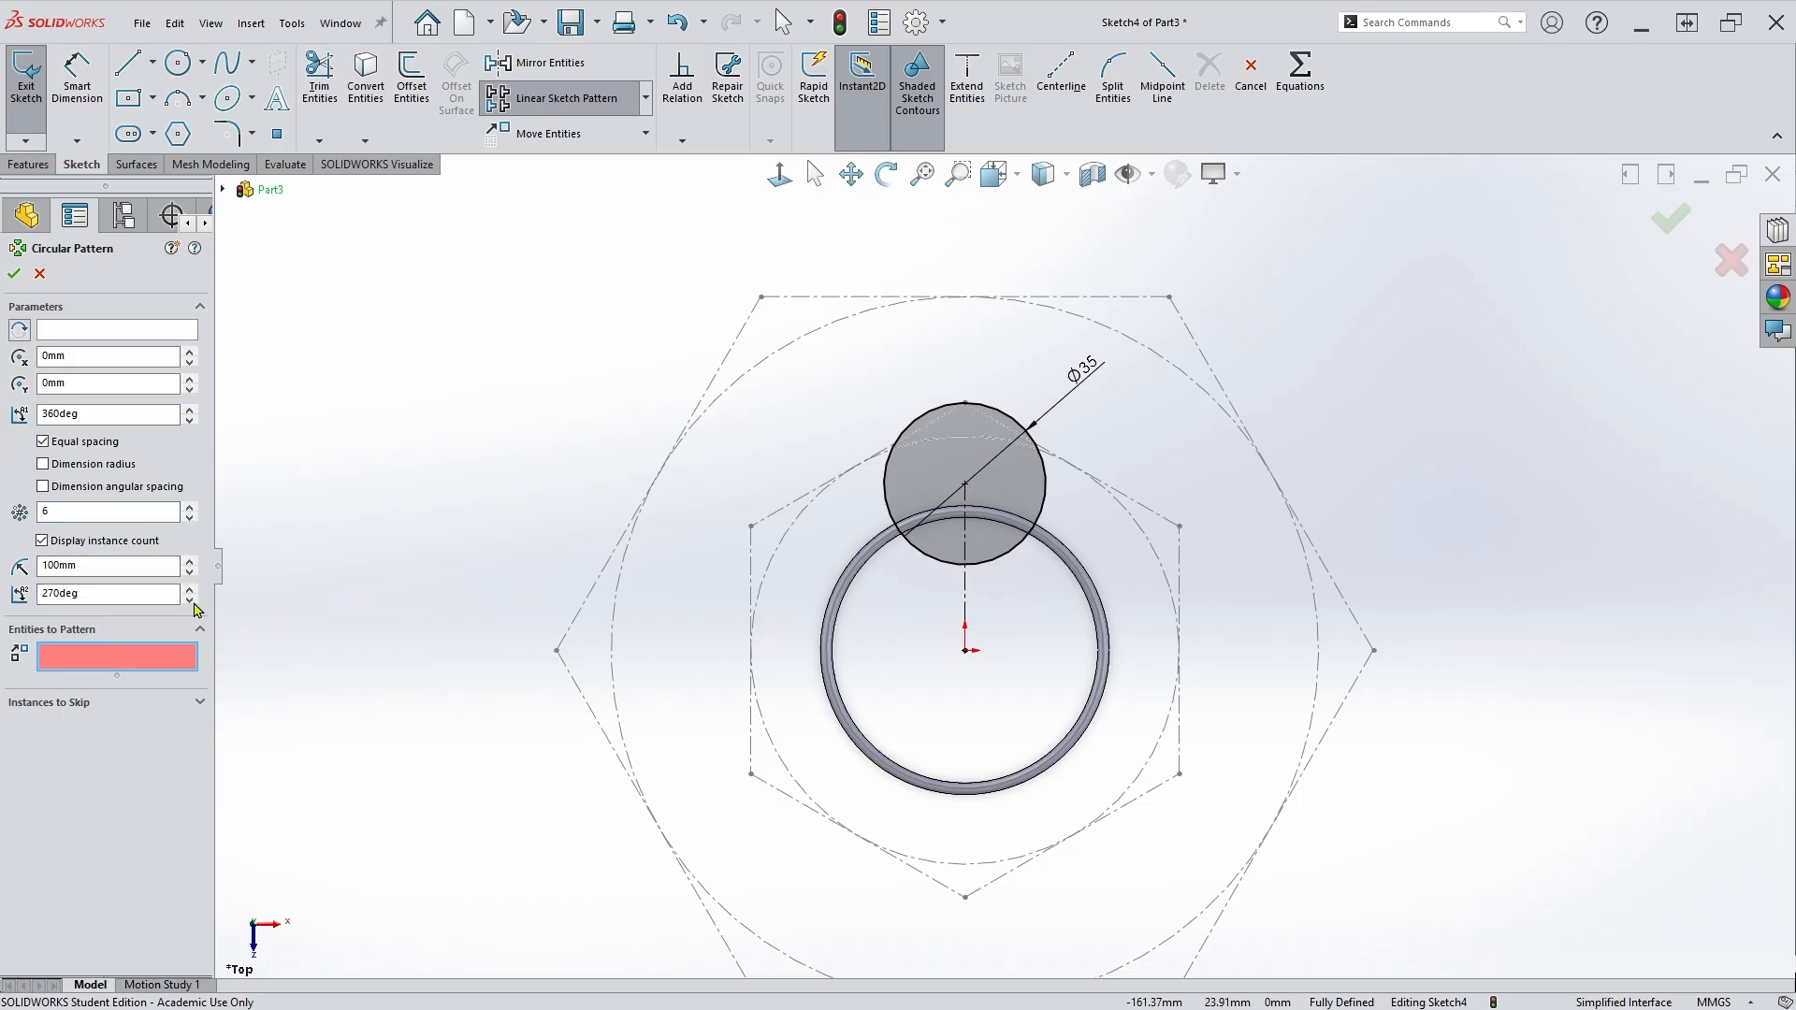
{"action": "left_click", "coordinate": [967, 603]}
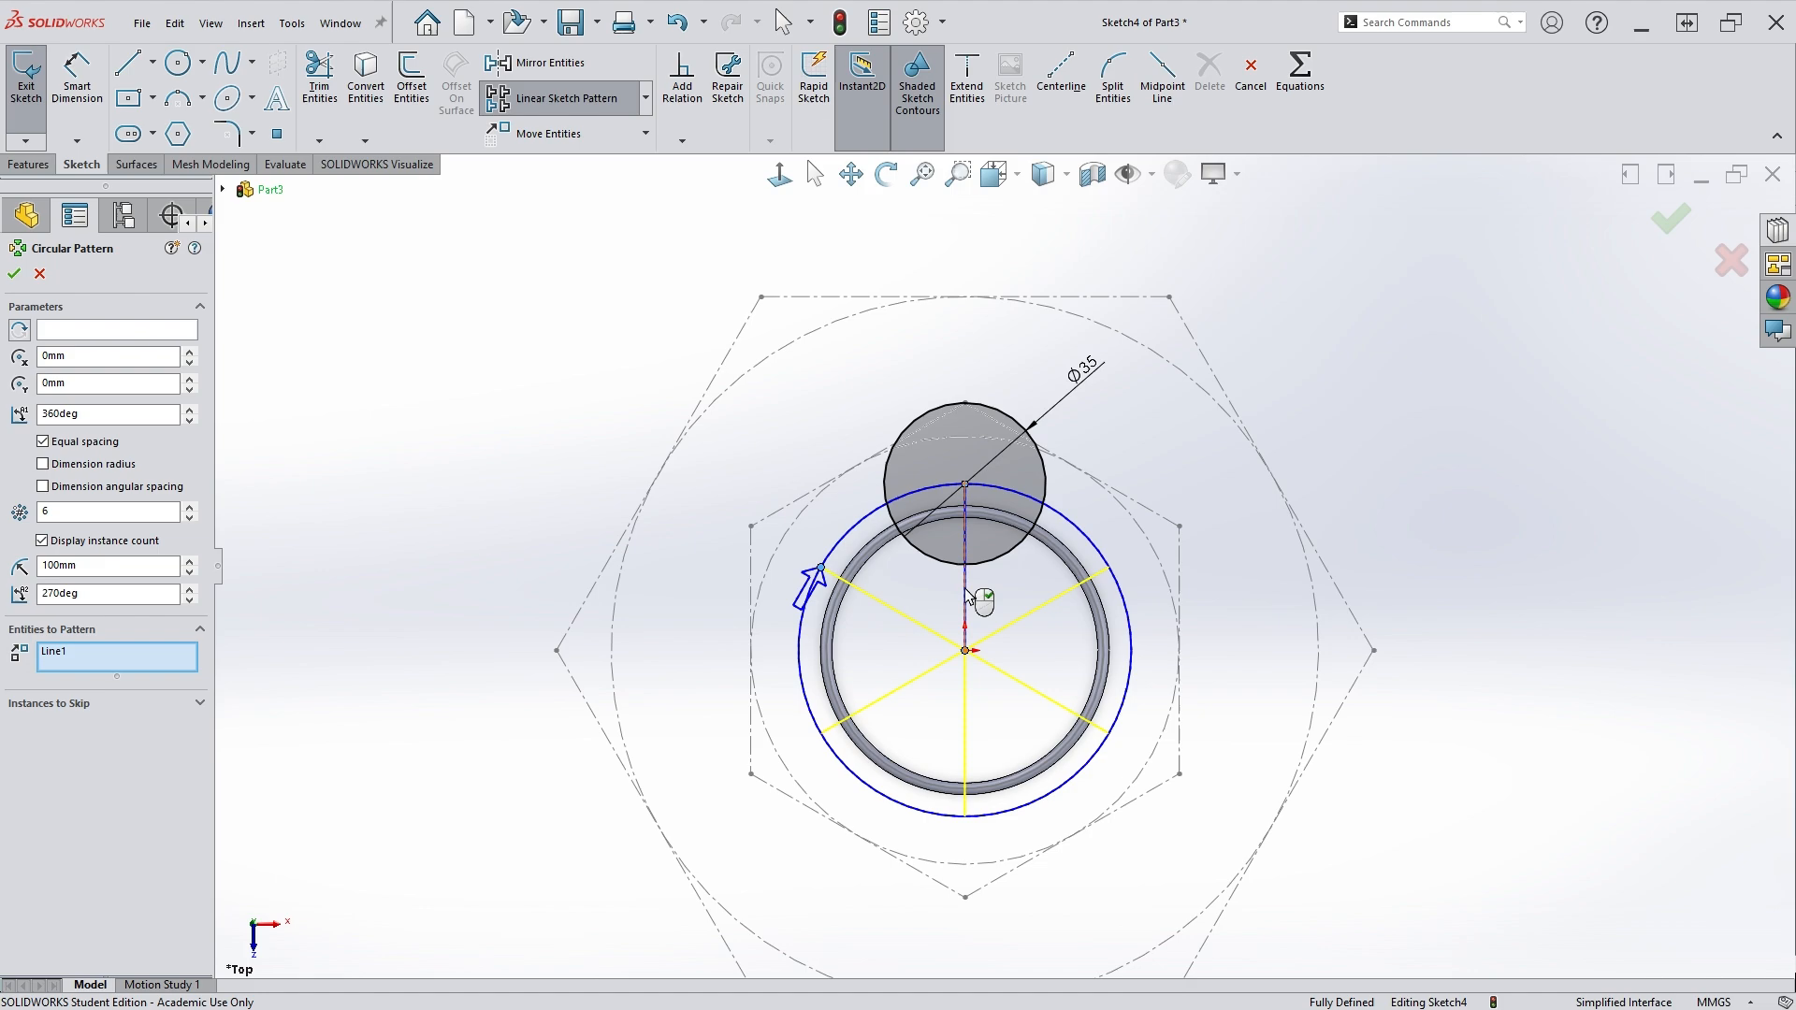
{"action": "left_click", "coordinate": [1018, 422]}
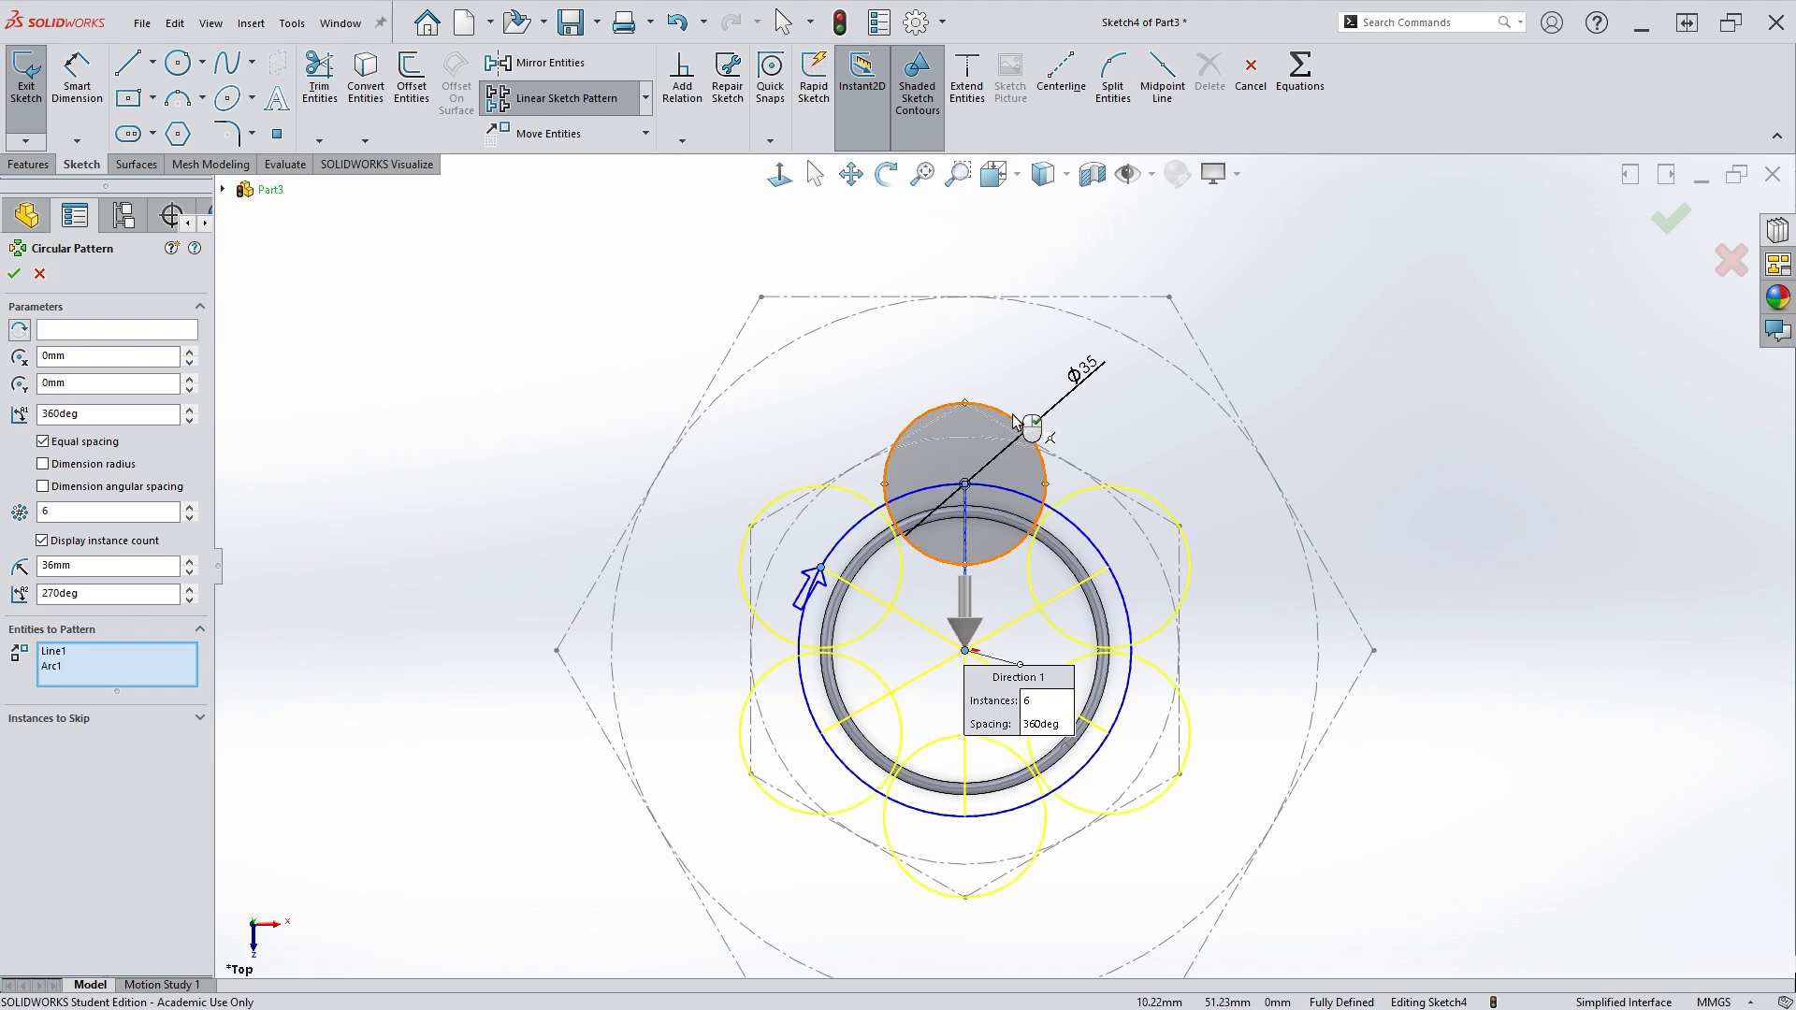
{"action": "right_click", "coordinate": [1018, 422]}
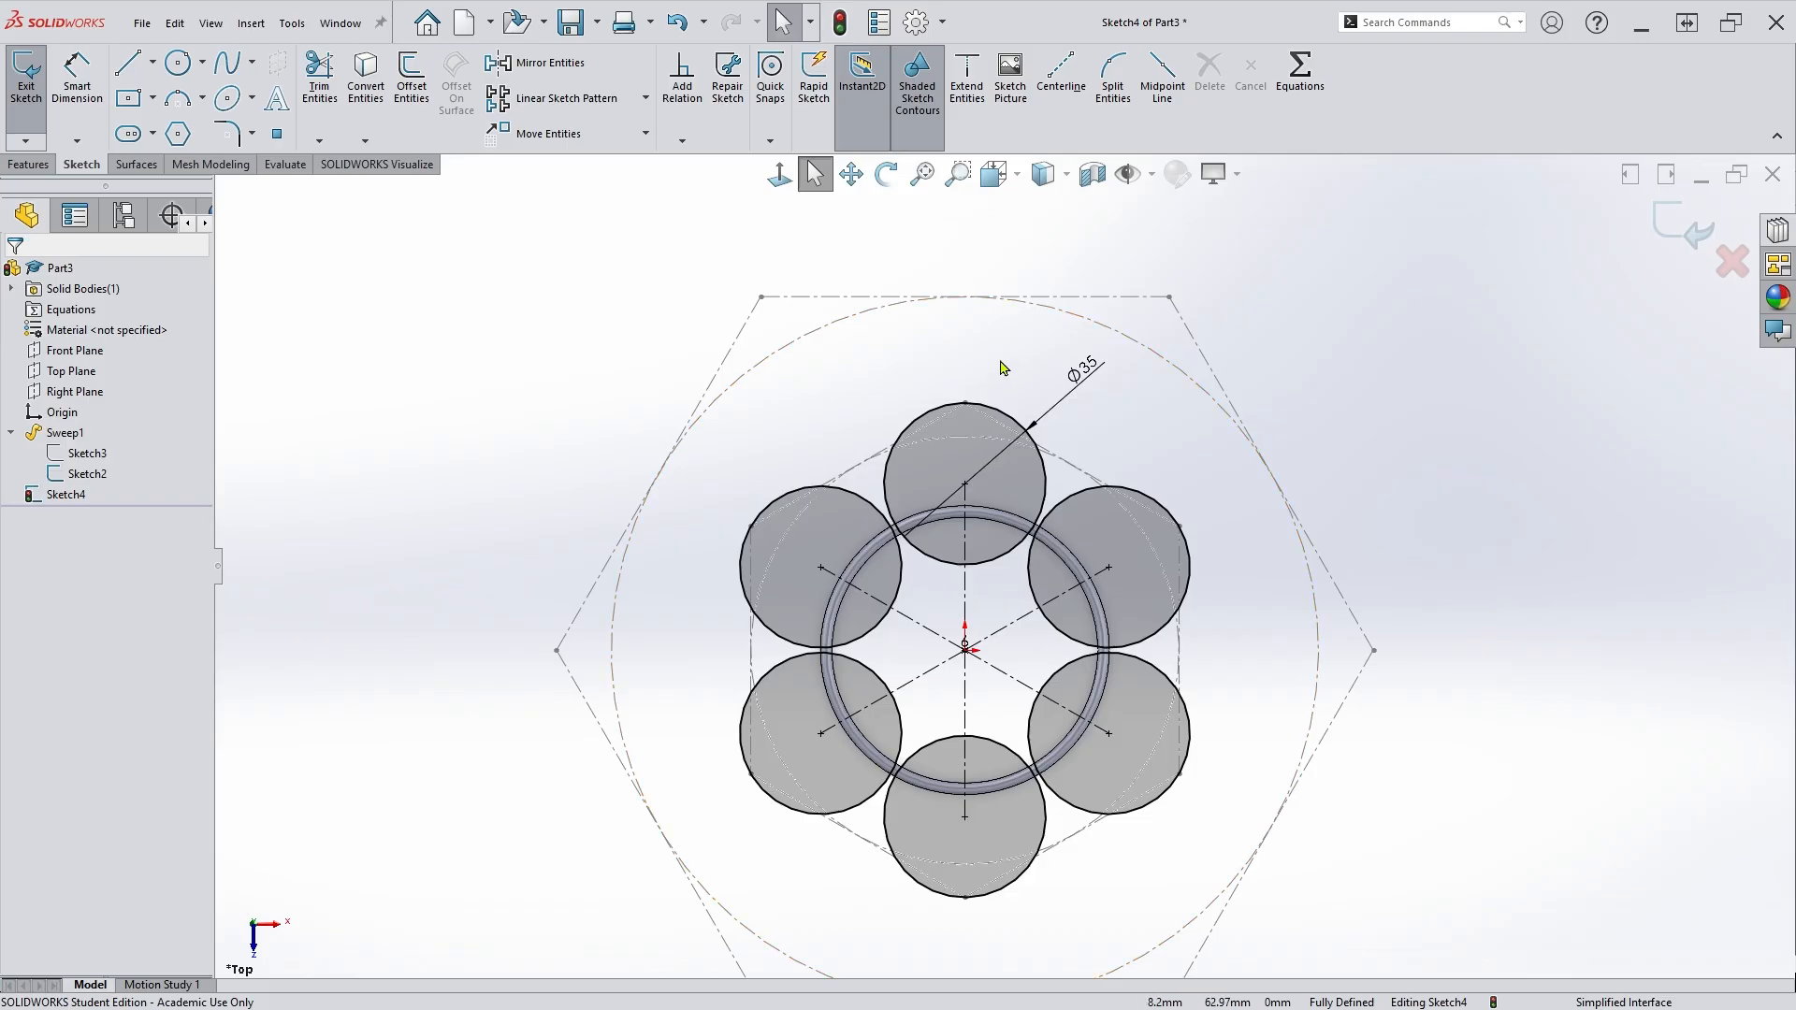
Sketch a circle about 30 mm in diameter outside the ring of patterned circles, above the gap between the top and upper-left ones.
{"action": "scroll", "coordinate": [1009, 393], "scroll_direction": "down", "scroll_amount": 1}
{"action": "scroll", "coordinate": [1011, 609], "scroll_direction": "up", "scroll_amount": 1}
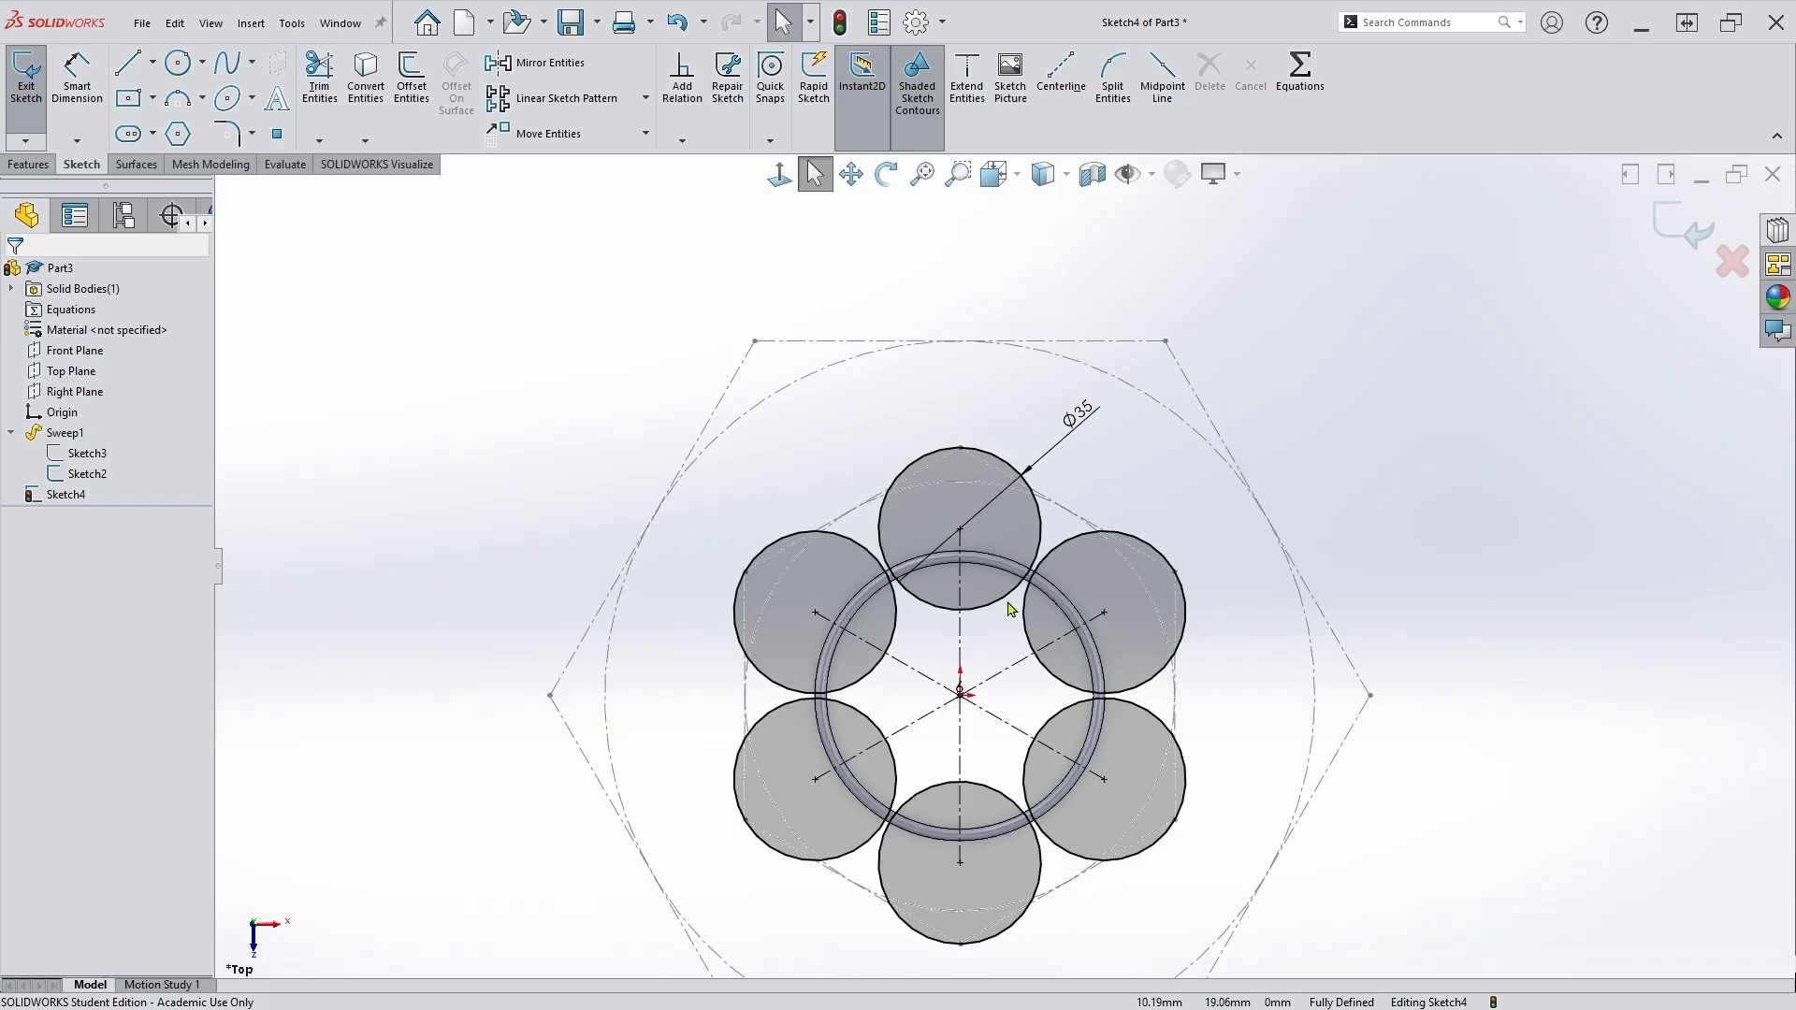
{"action": "scroll", "coordinate": [1011, 609], "scroll_direction": "up", "scroll_amount": 2}
{"action": "scroll", "coordinate": [984, 641], "scroll_direction": "down", "scroll_amount": 2}
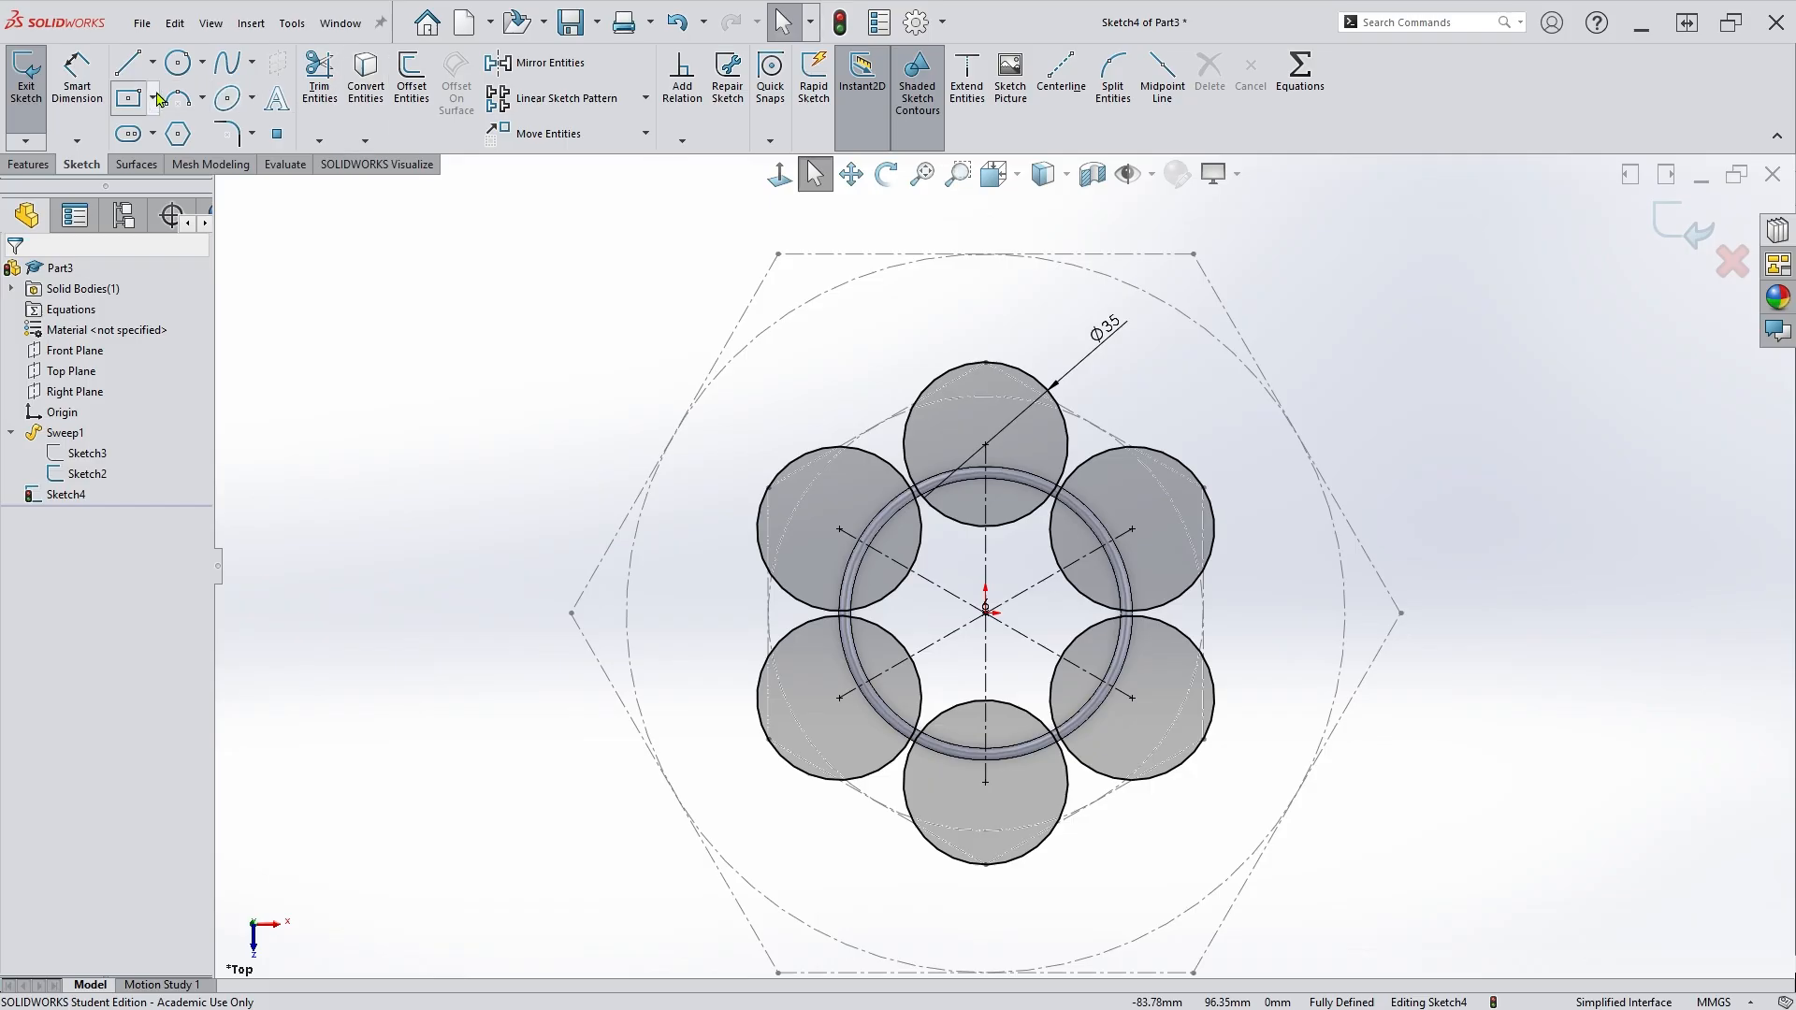
{"action": "left_click", "coordinate": [177, 63]}
{"action": "left_click_drag", "start_coordinate": [822, 352], "coordinate": [891, 352]}
{"action": "key", "text": "Escape"}
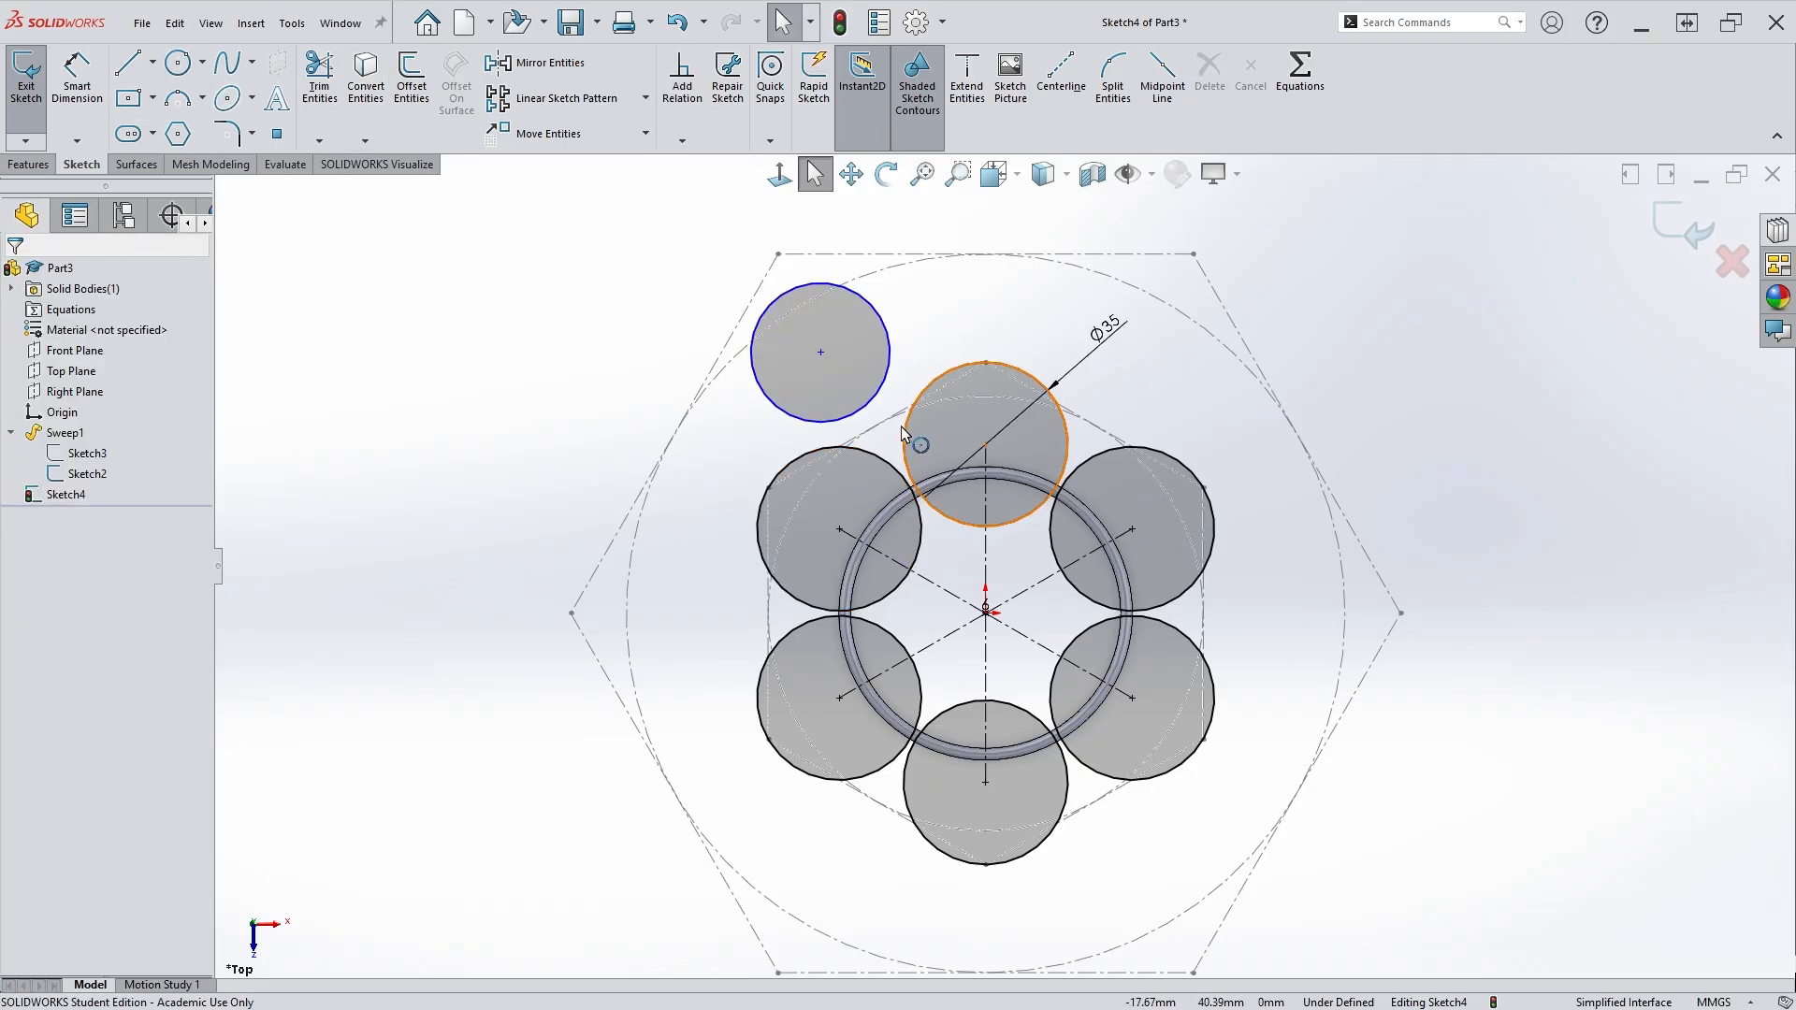
Add Tangent relations between the new outer circle and both the upper-left and top 35 mm circles.
{"action": "left_click", "coordinate": [871, 456]}
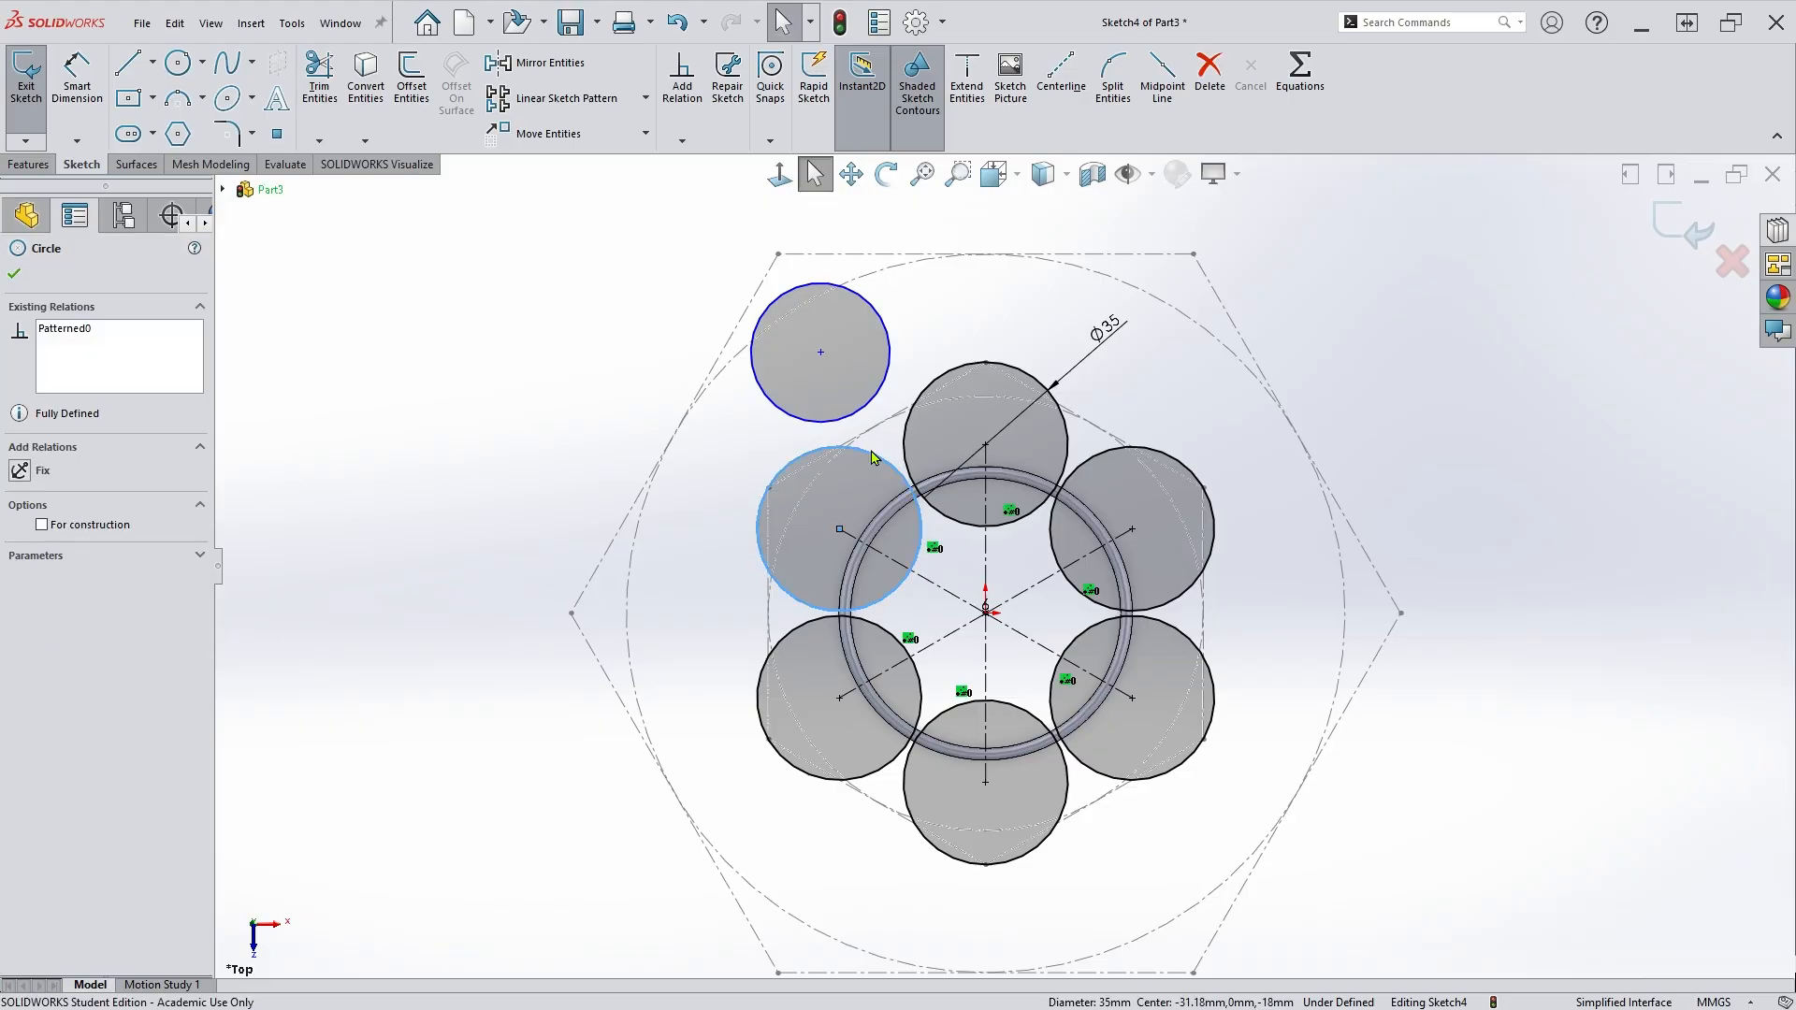
{"action": "left_click", "coordinate": [830, 428], "text": "ctrl"}
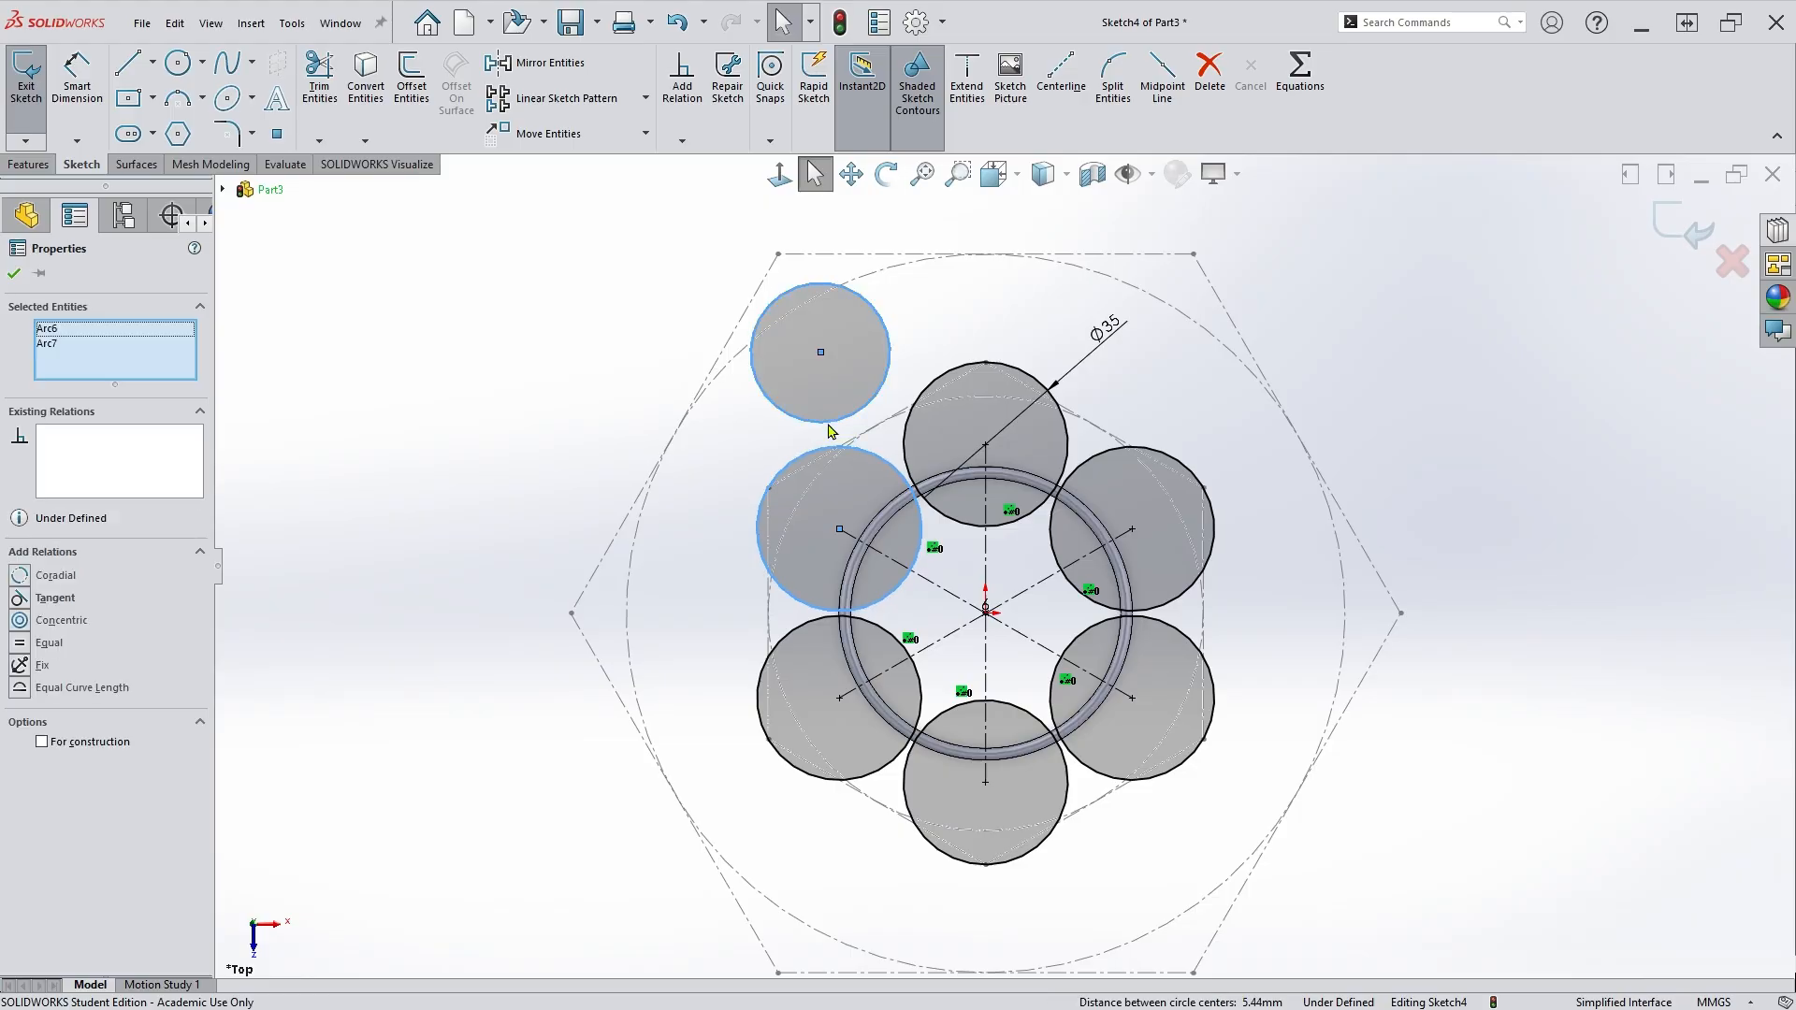
{"action": "left_click", "coordinate": [37, 599]}
{"action": "left_click", "coordinate": [942, 321]}
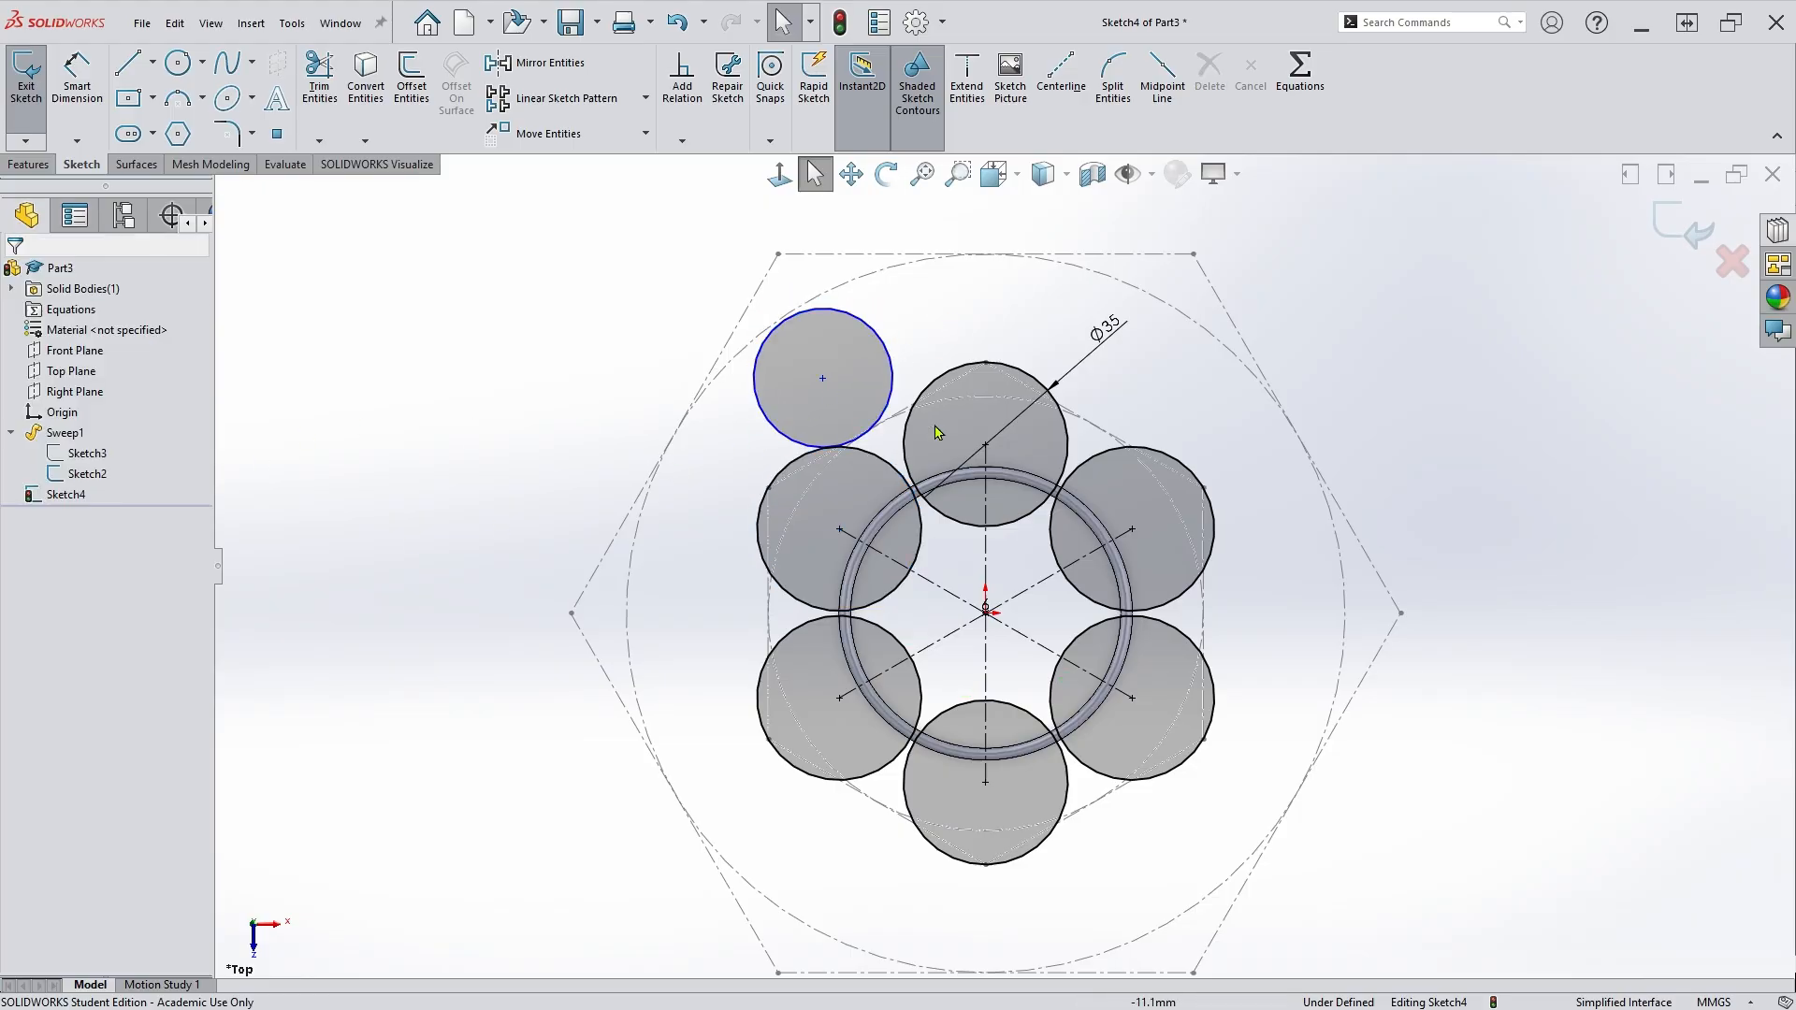
{"action": "left_click", "coordinate": [914, 418]}
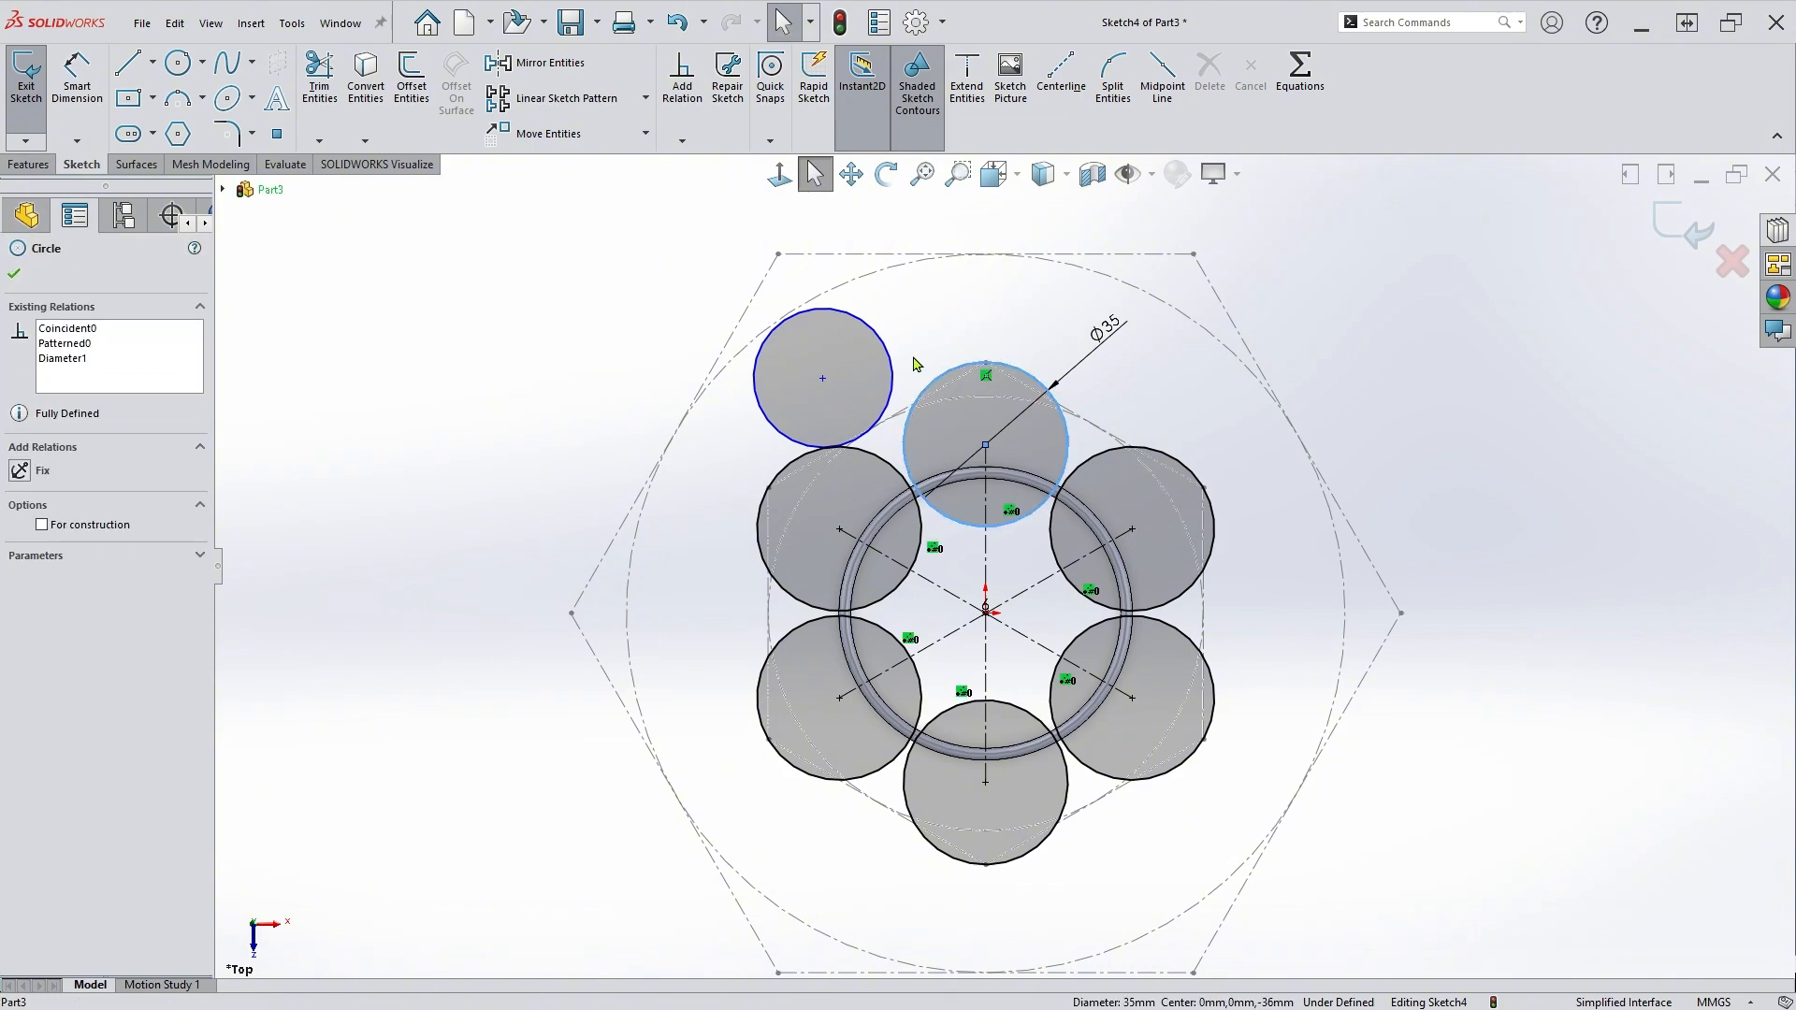
{"action": "left_click", "coordinate": [894, 372], "text": "ctrl"}
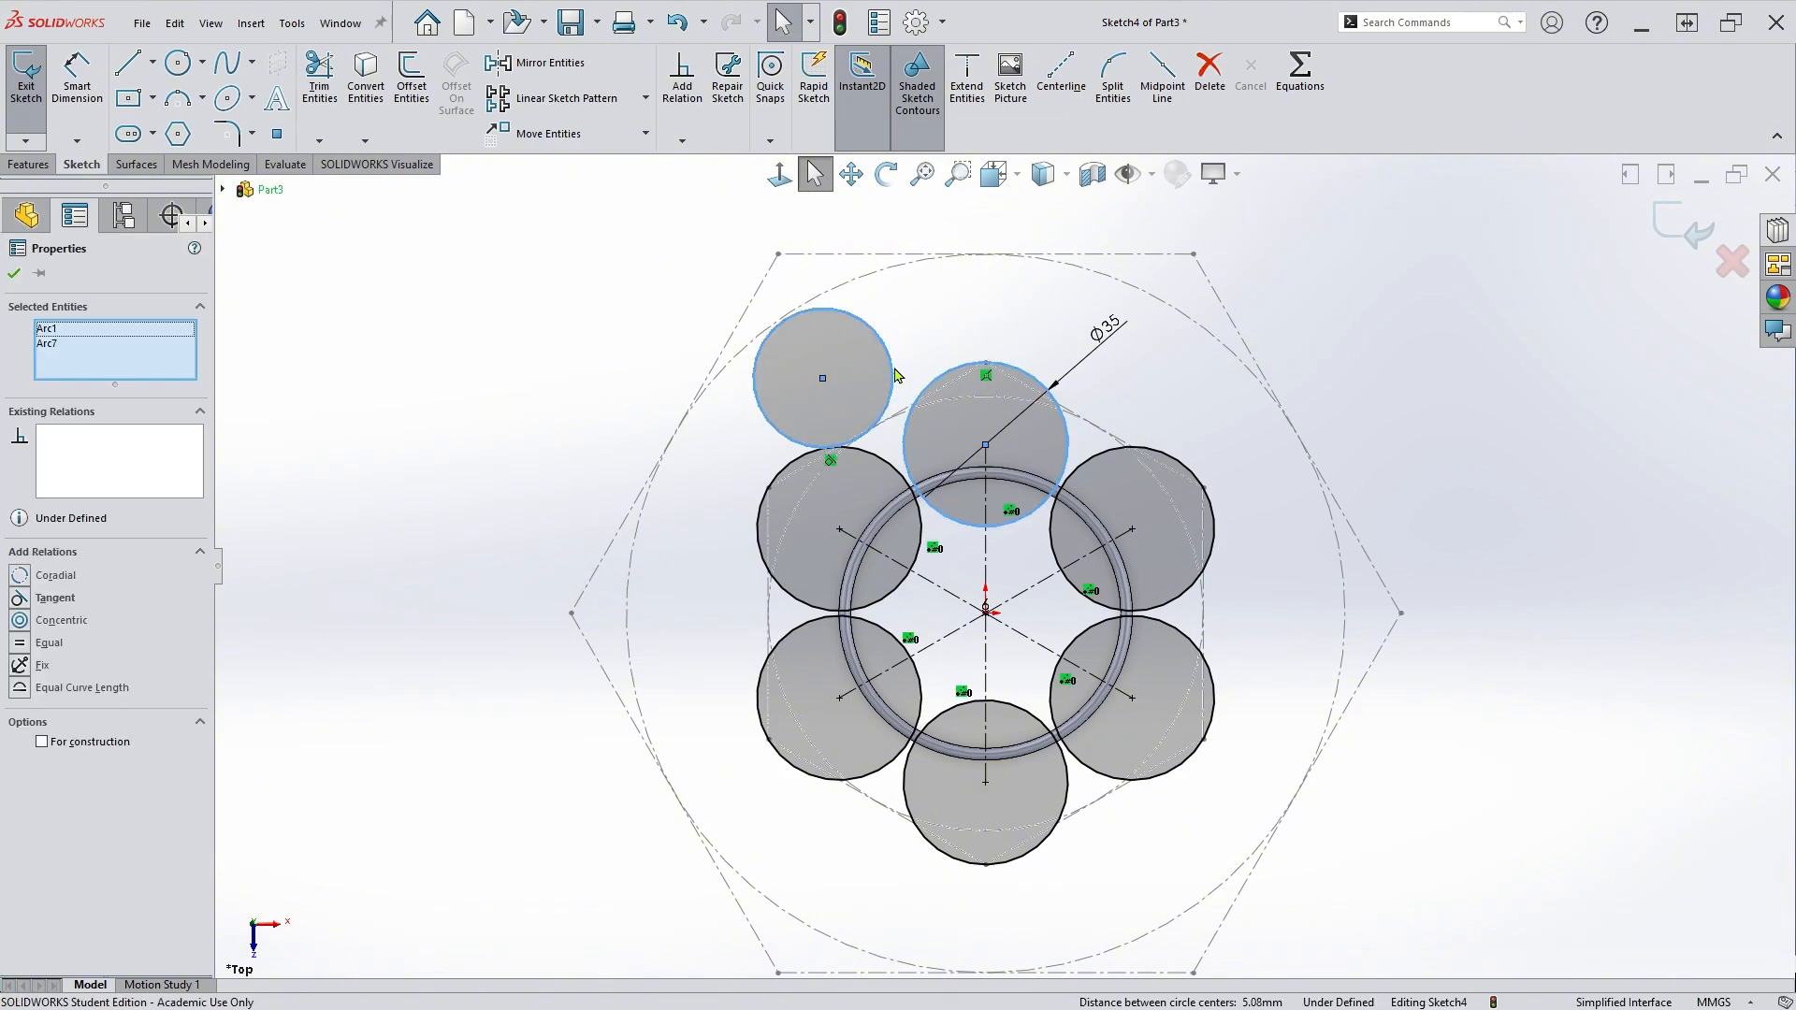
{"action": "left_click", "coordinate": [22, 600]}
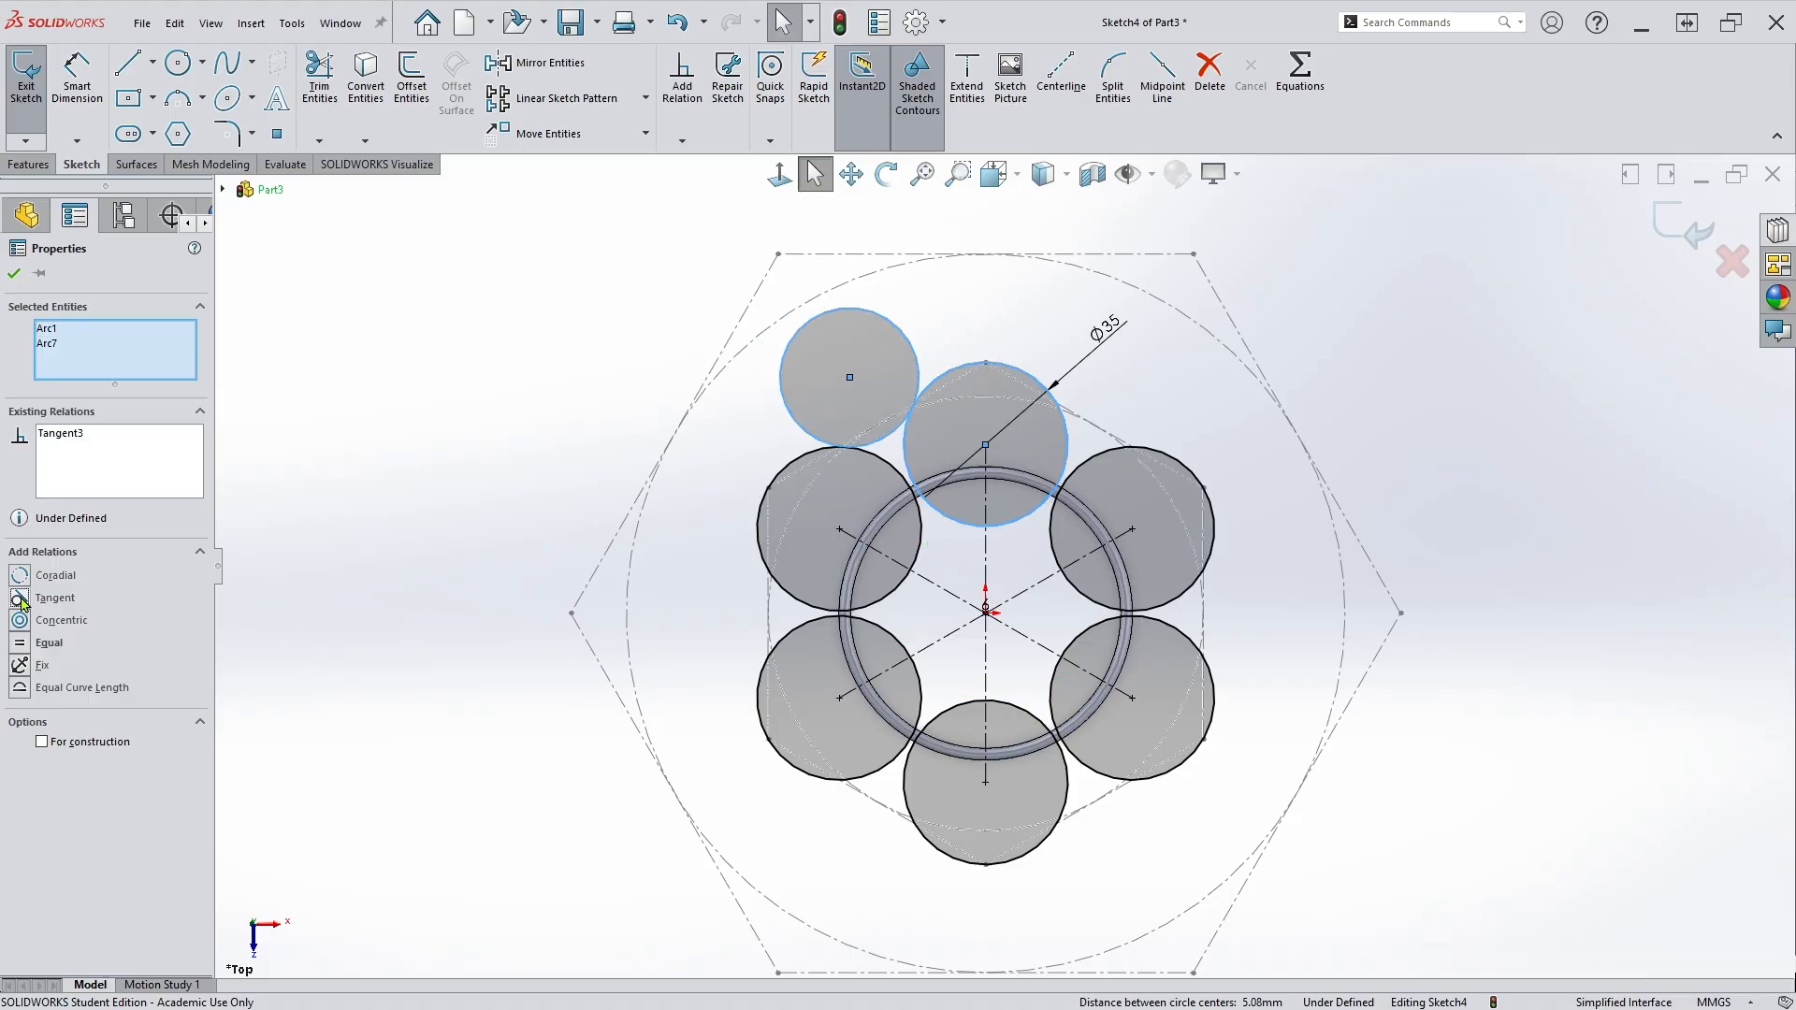
{"action": "left_click", "coordinate": [512, 363]}
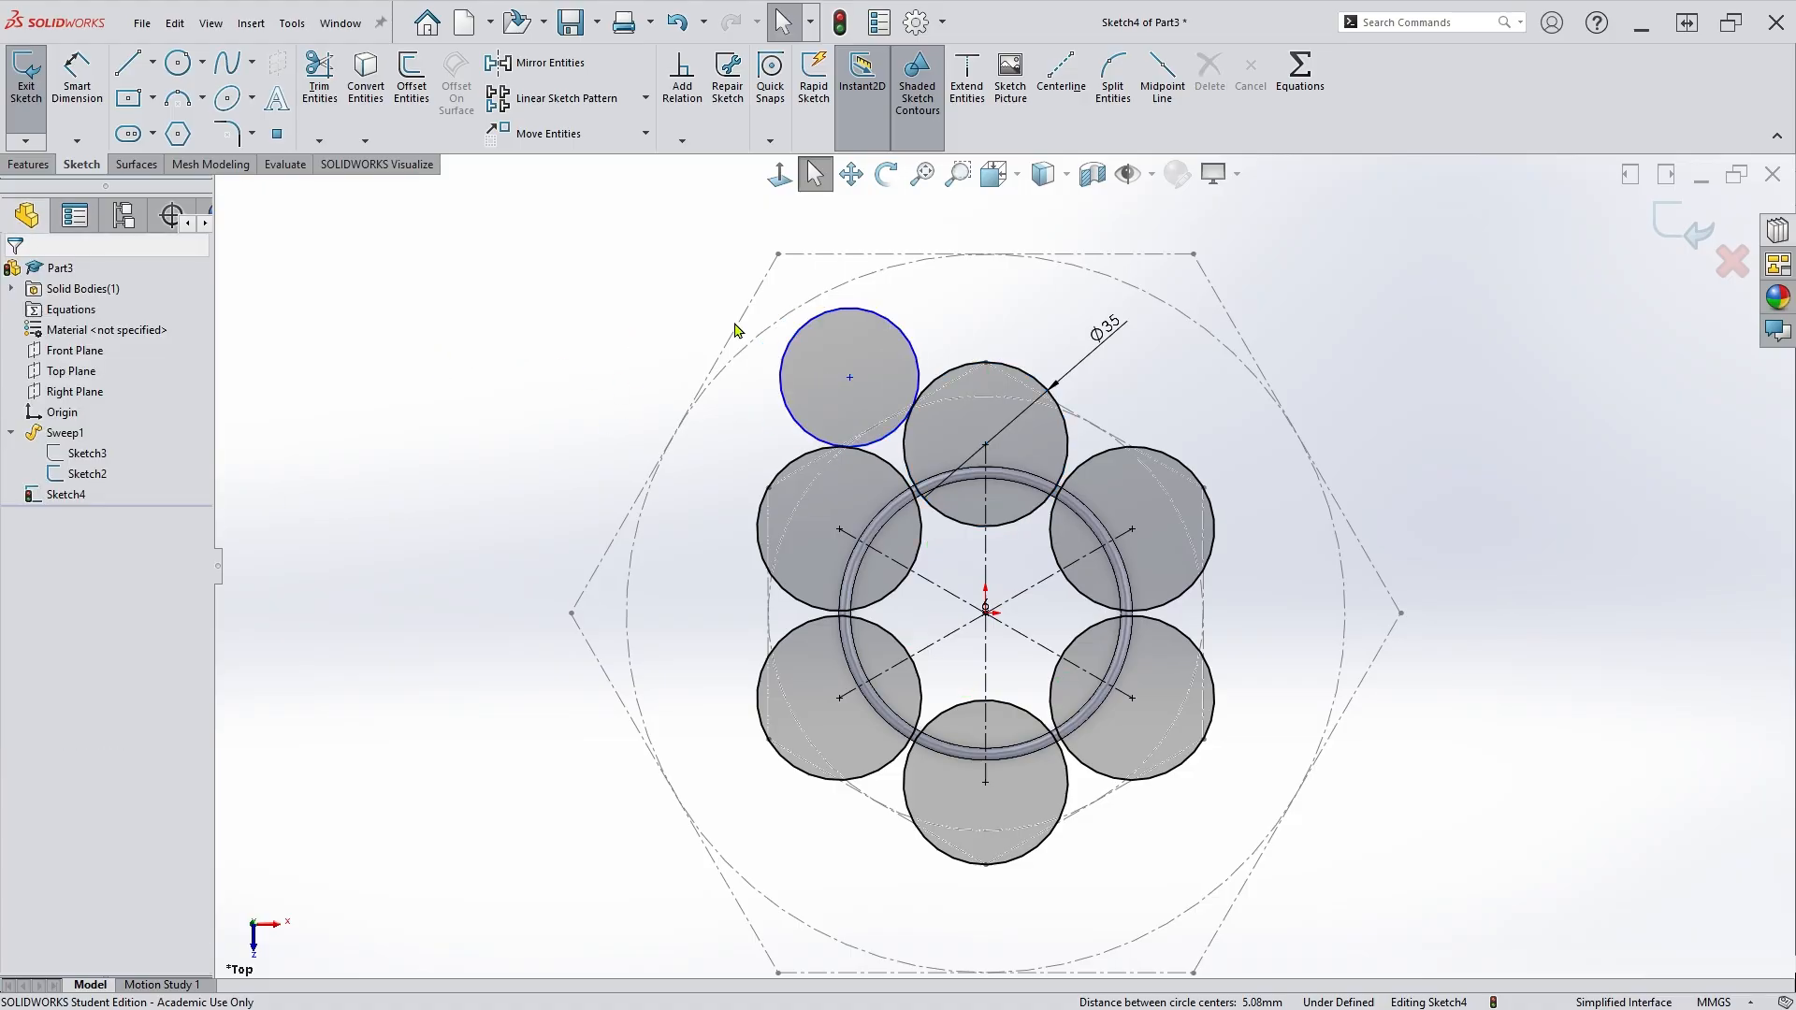
Draw a centerline from the origin to the centre of the new outer circle.
{"action": "left_click", "coordinate": [1061, 75]}
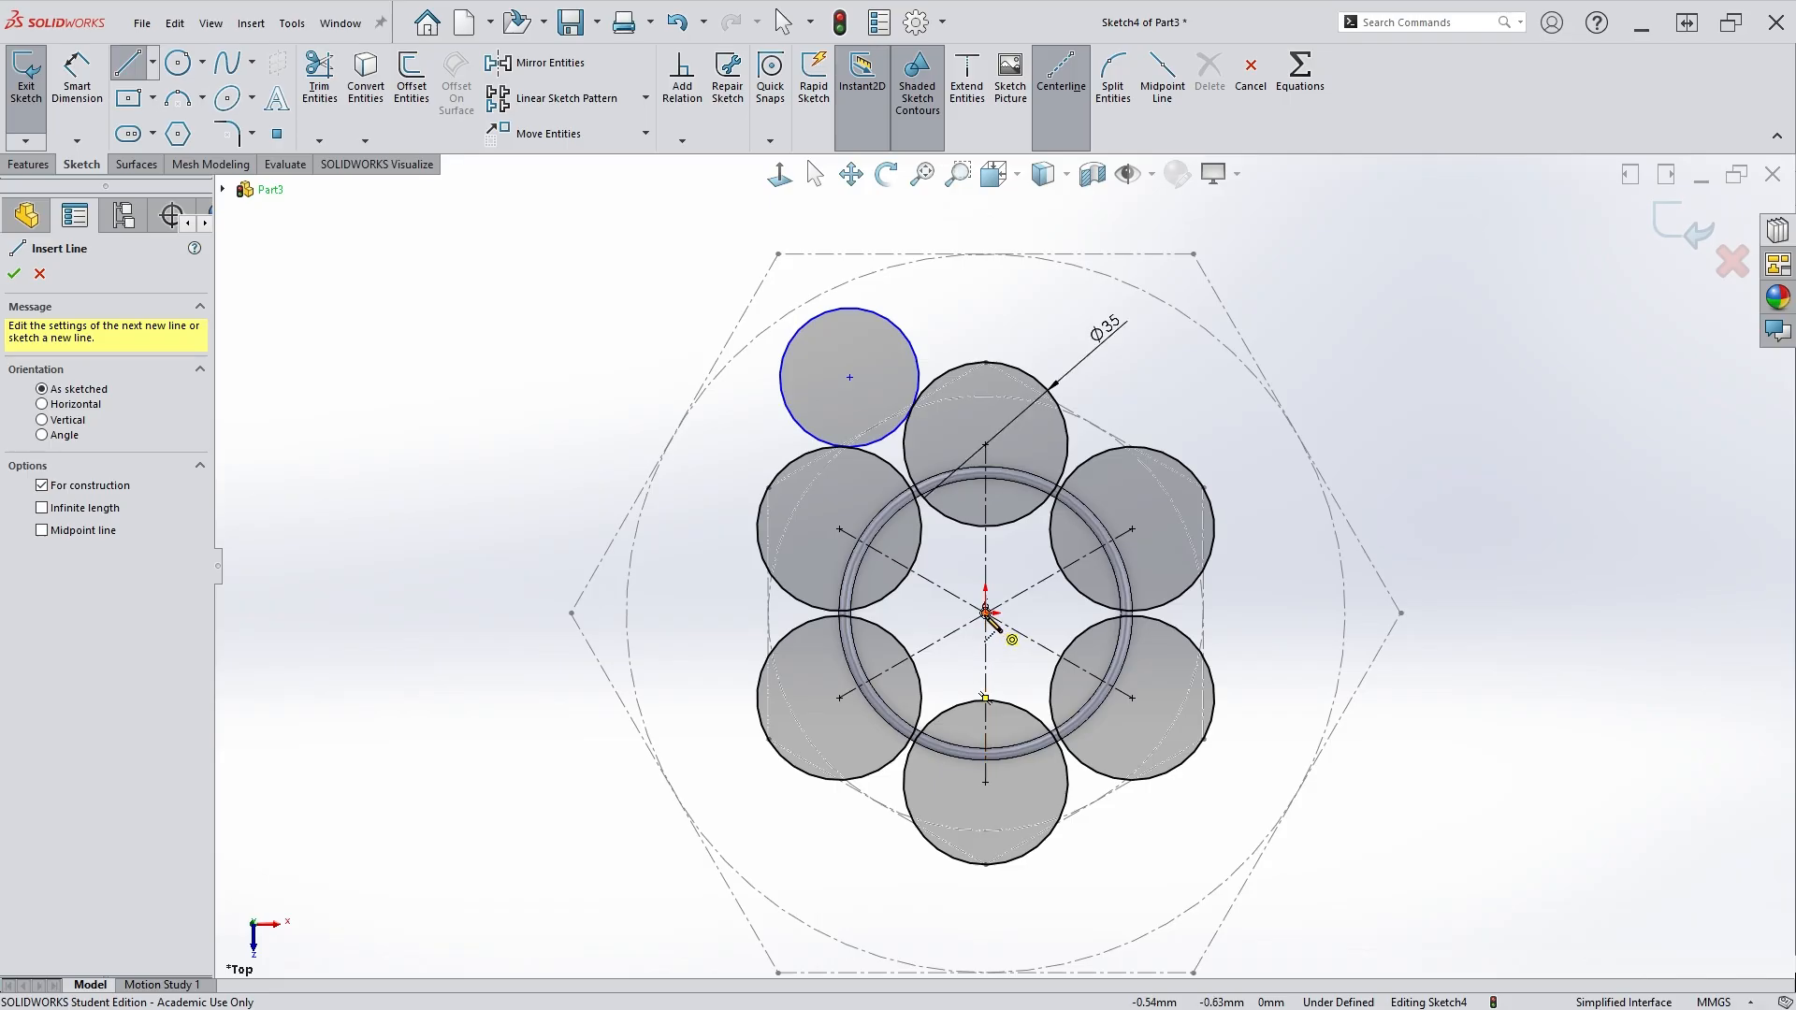
{"action": "left_click", "coordinate": [986, 614]}
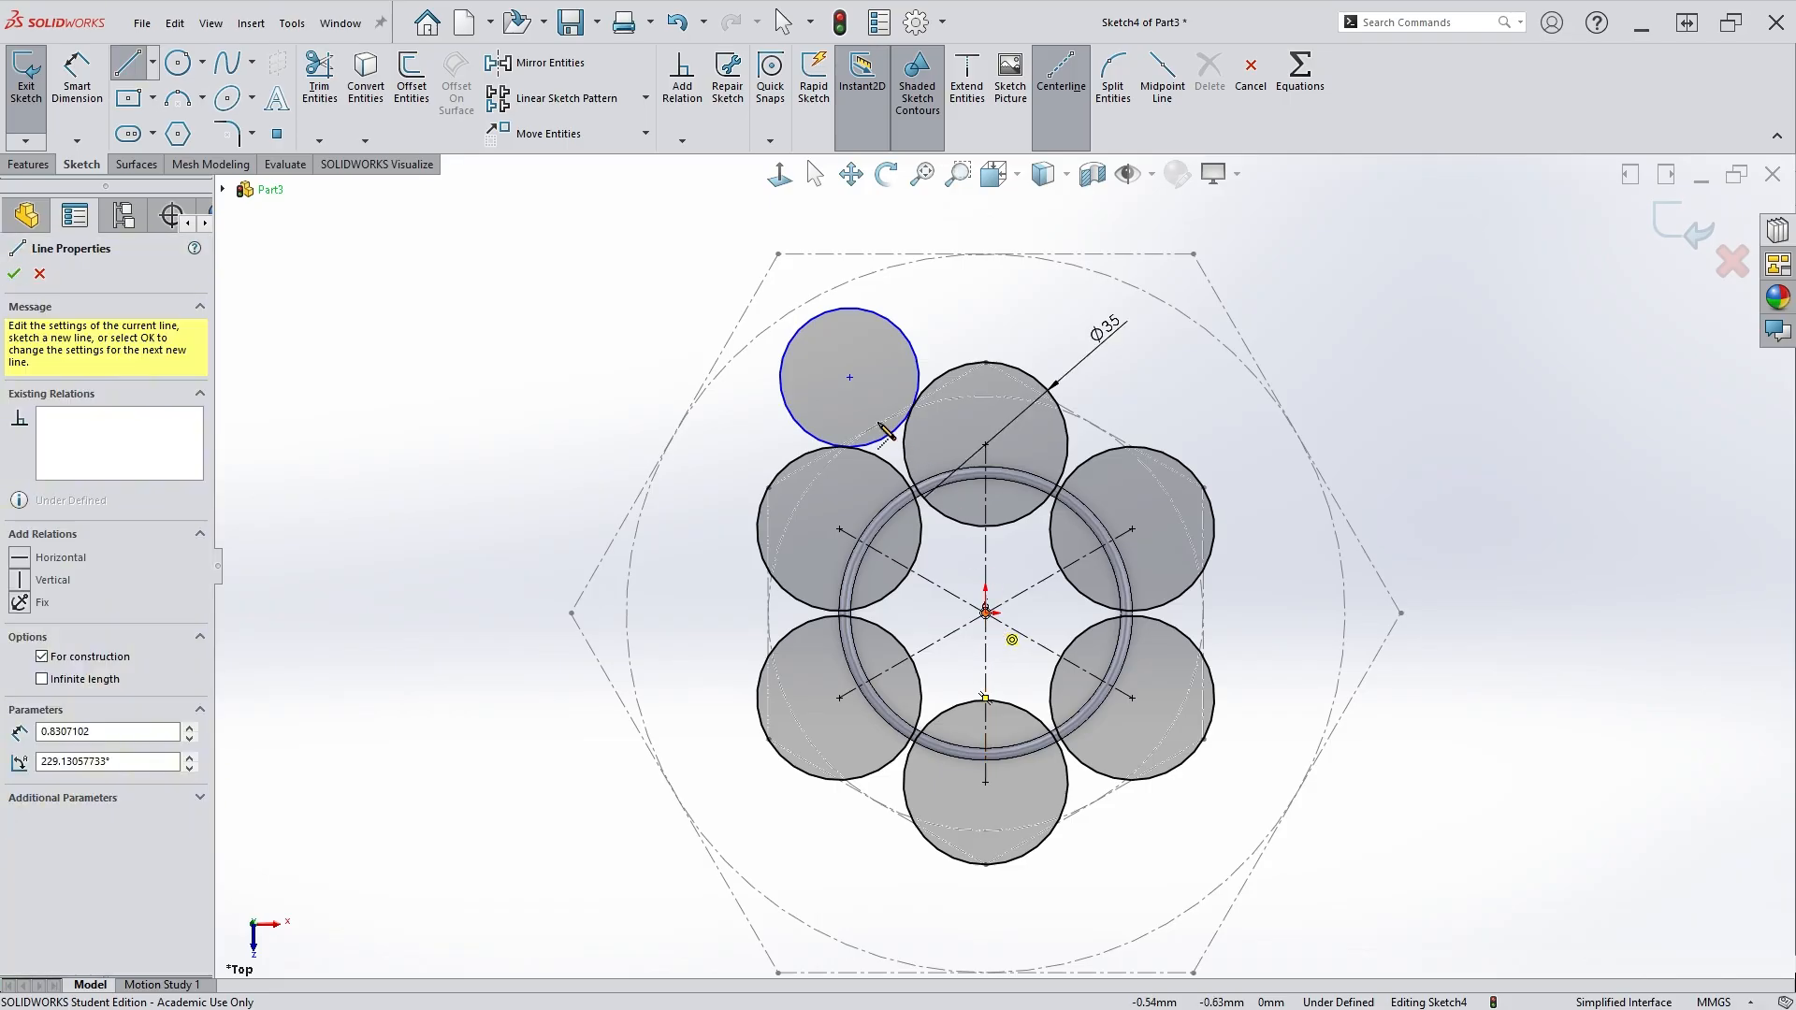
{"action": "left_click", "coordinate": [850, 378]}
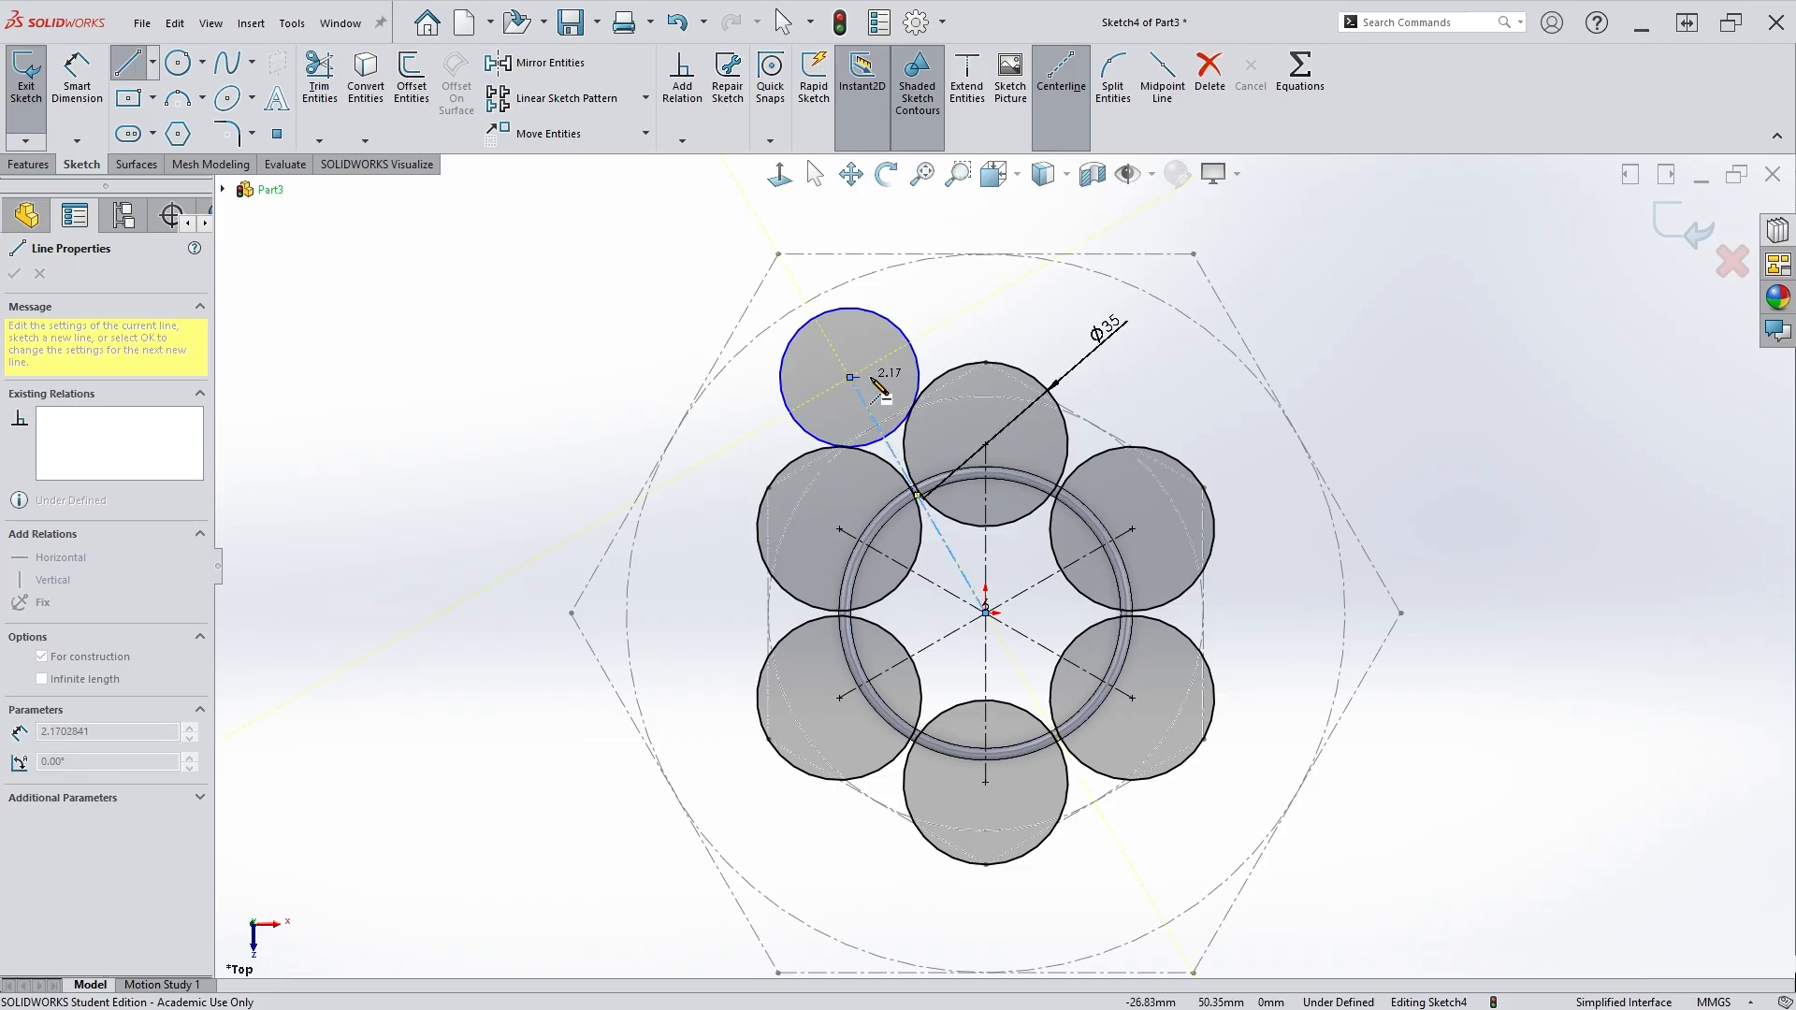
{"action": "key", "text": "Escape"}
{"action": "key", "text": "Escape"}
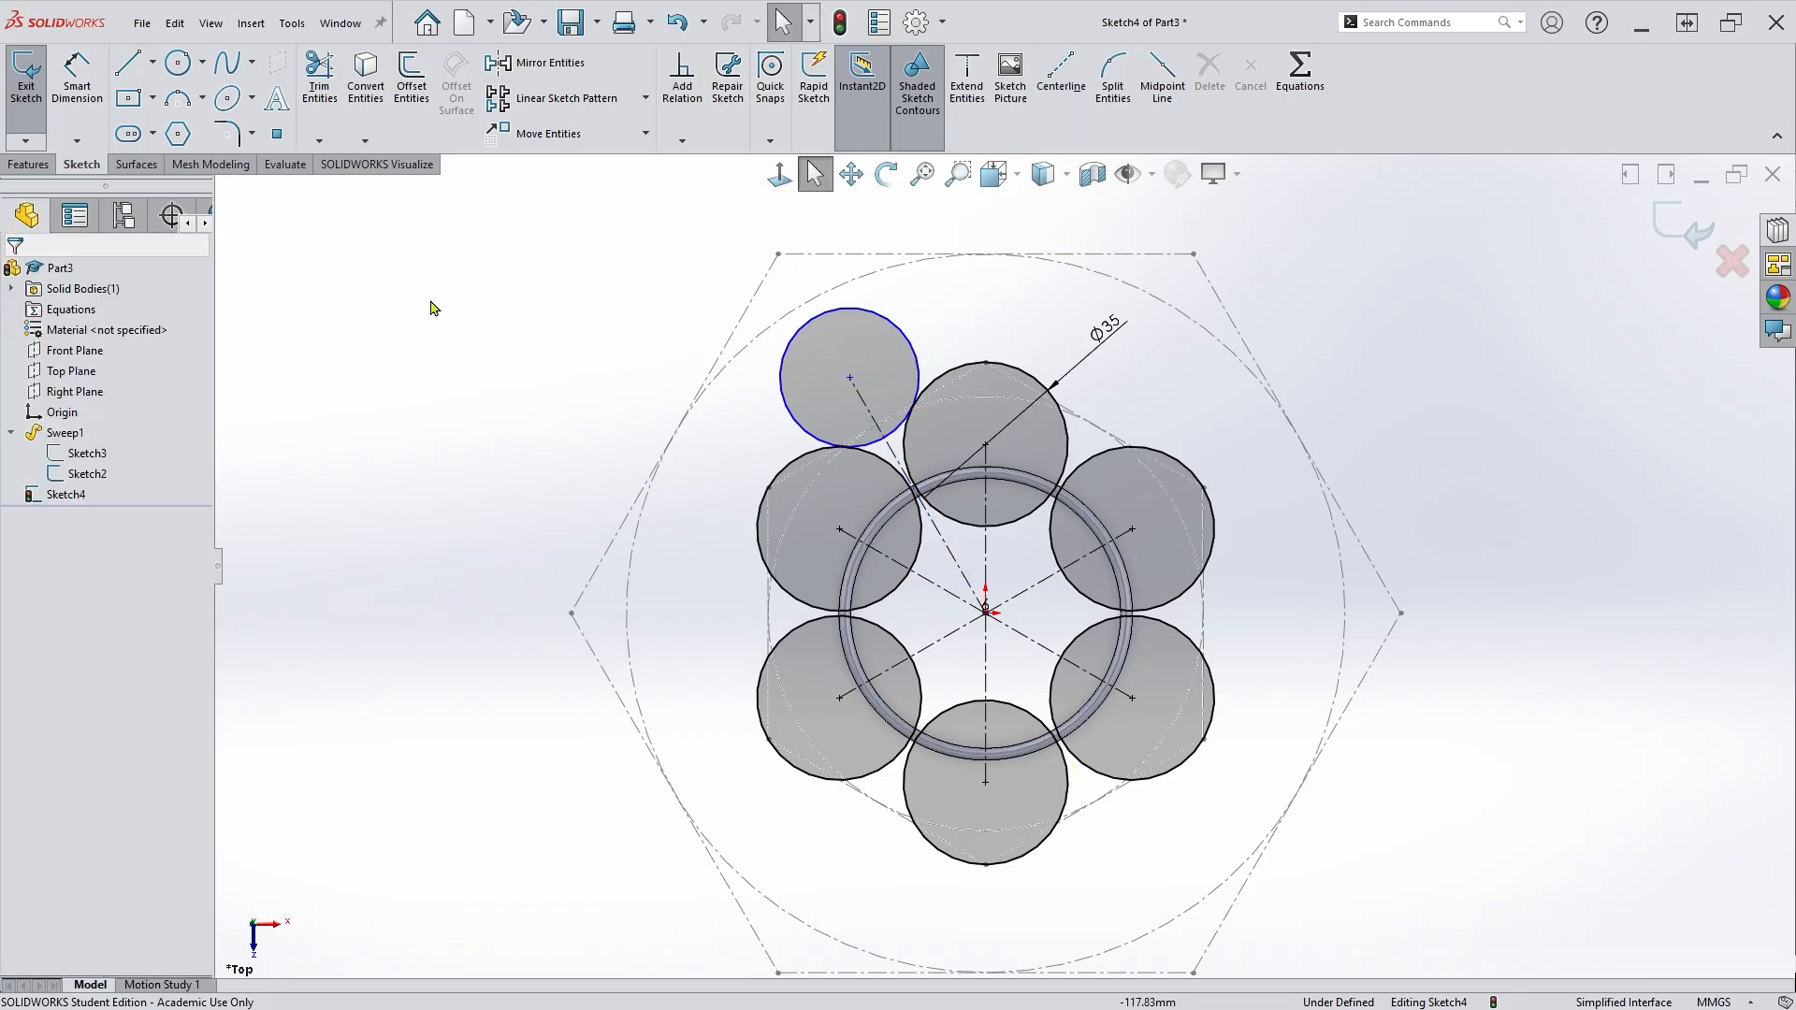
Dimension the diameter of the outer tangent circle as 20 mm.
{"action": "left_click", "coordinate": [77, 79]}
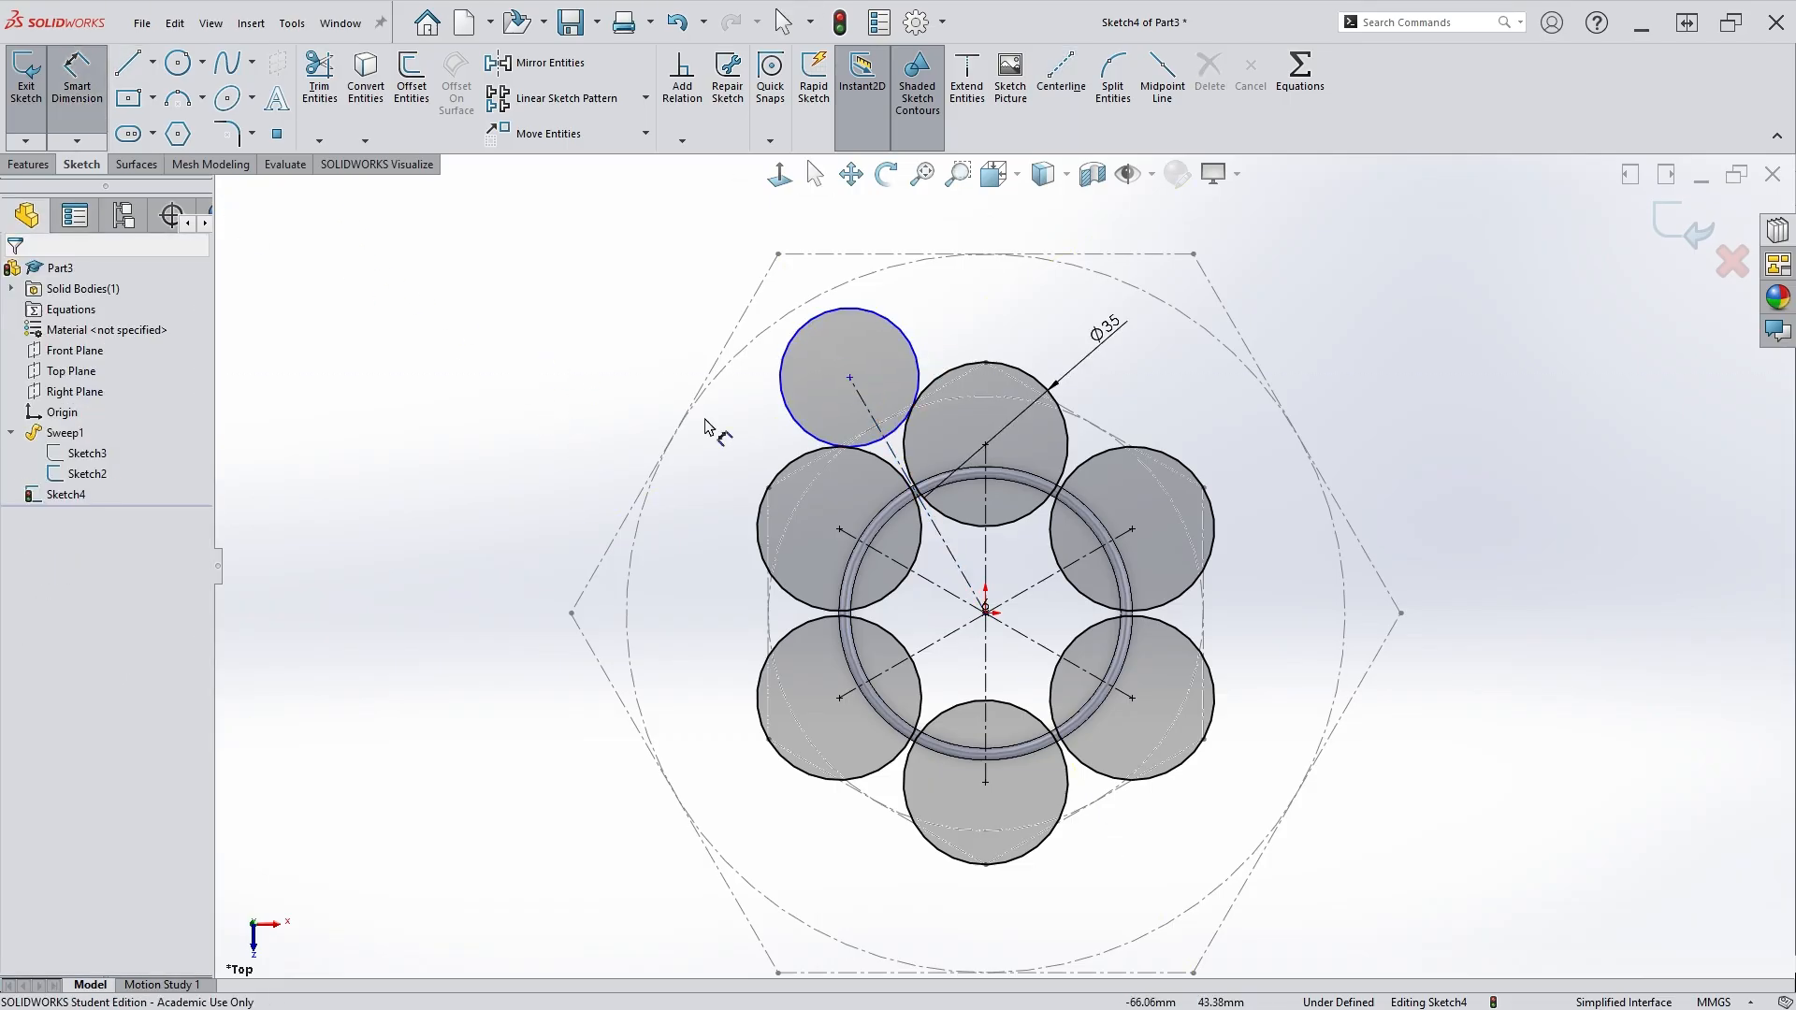
{"action": "left_click", "coordinate": [782, 381]}
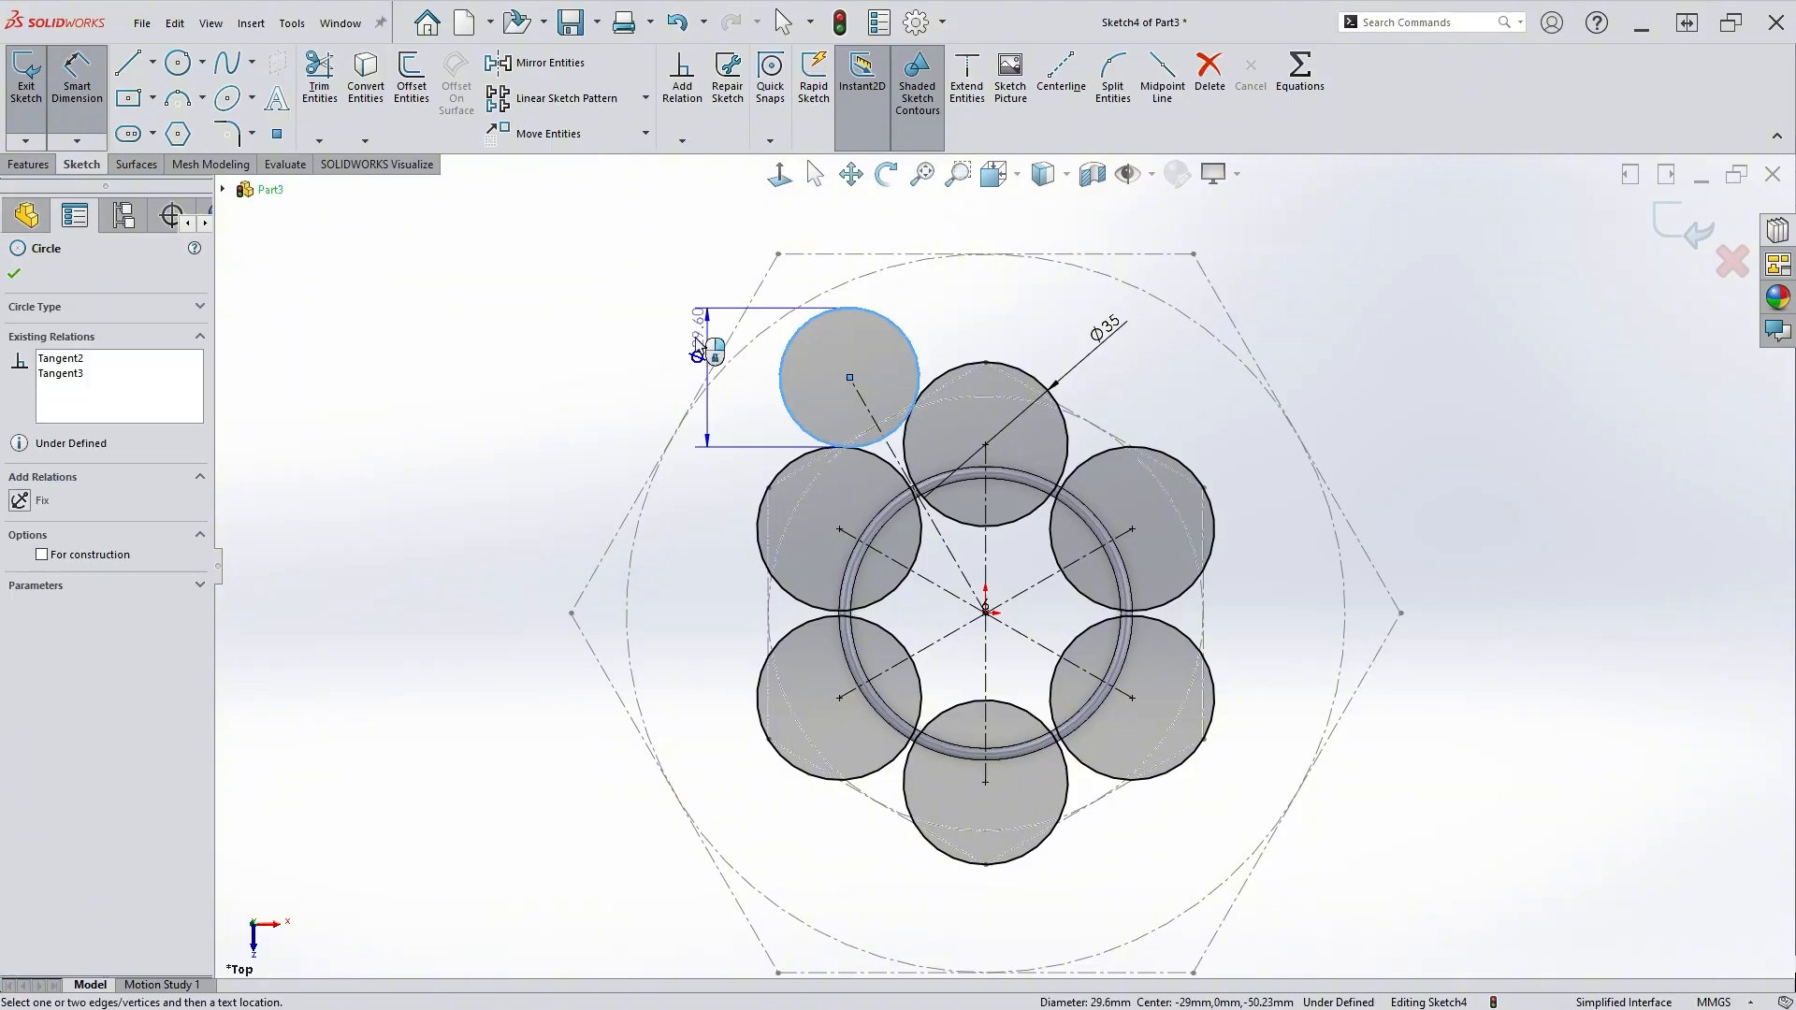
{"action": "left_click", "coordinate": [709, 286]}
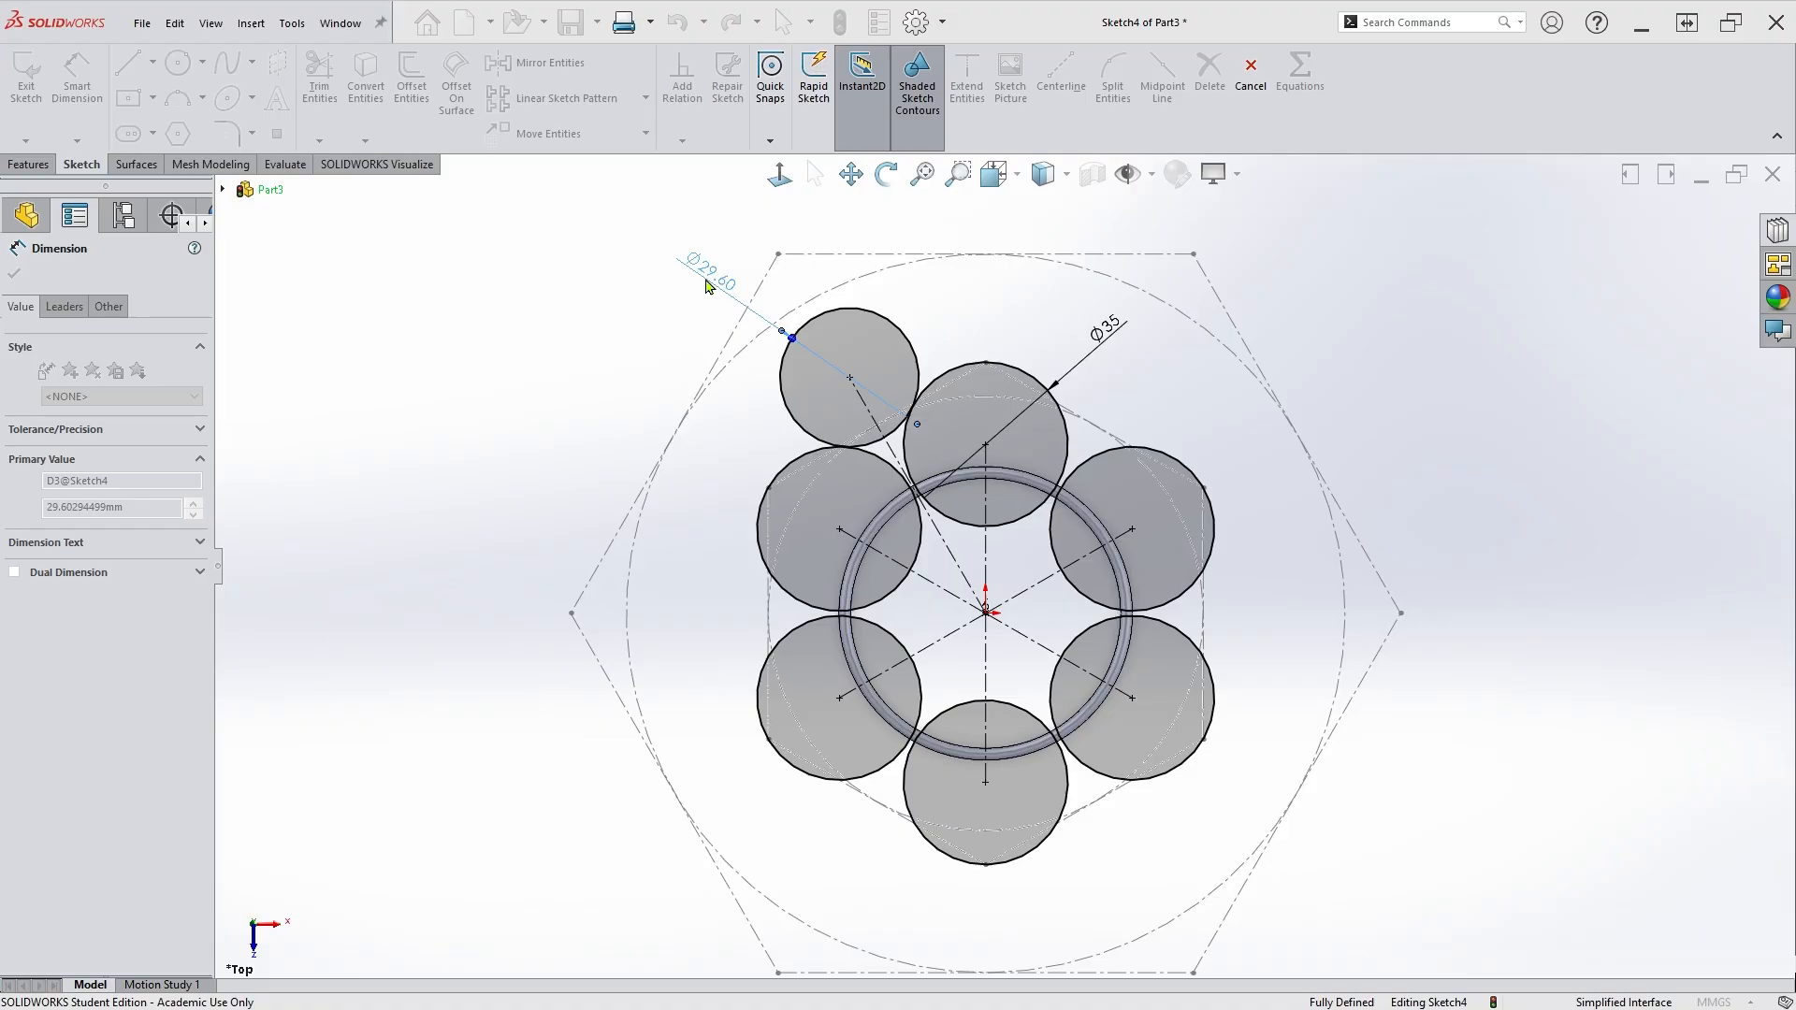
{"action": "left_click", "coordinate": [705, 285]}
{"action": "type", "text": "20"}
{"action": "key", "text": "Return"}
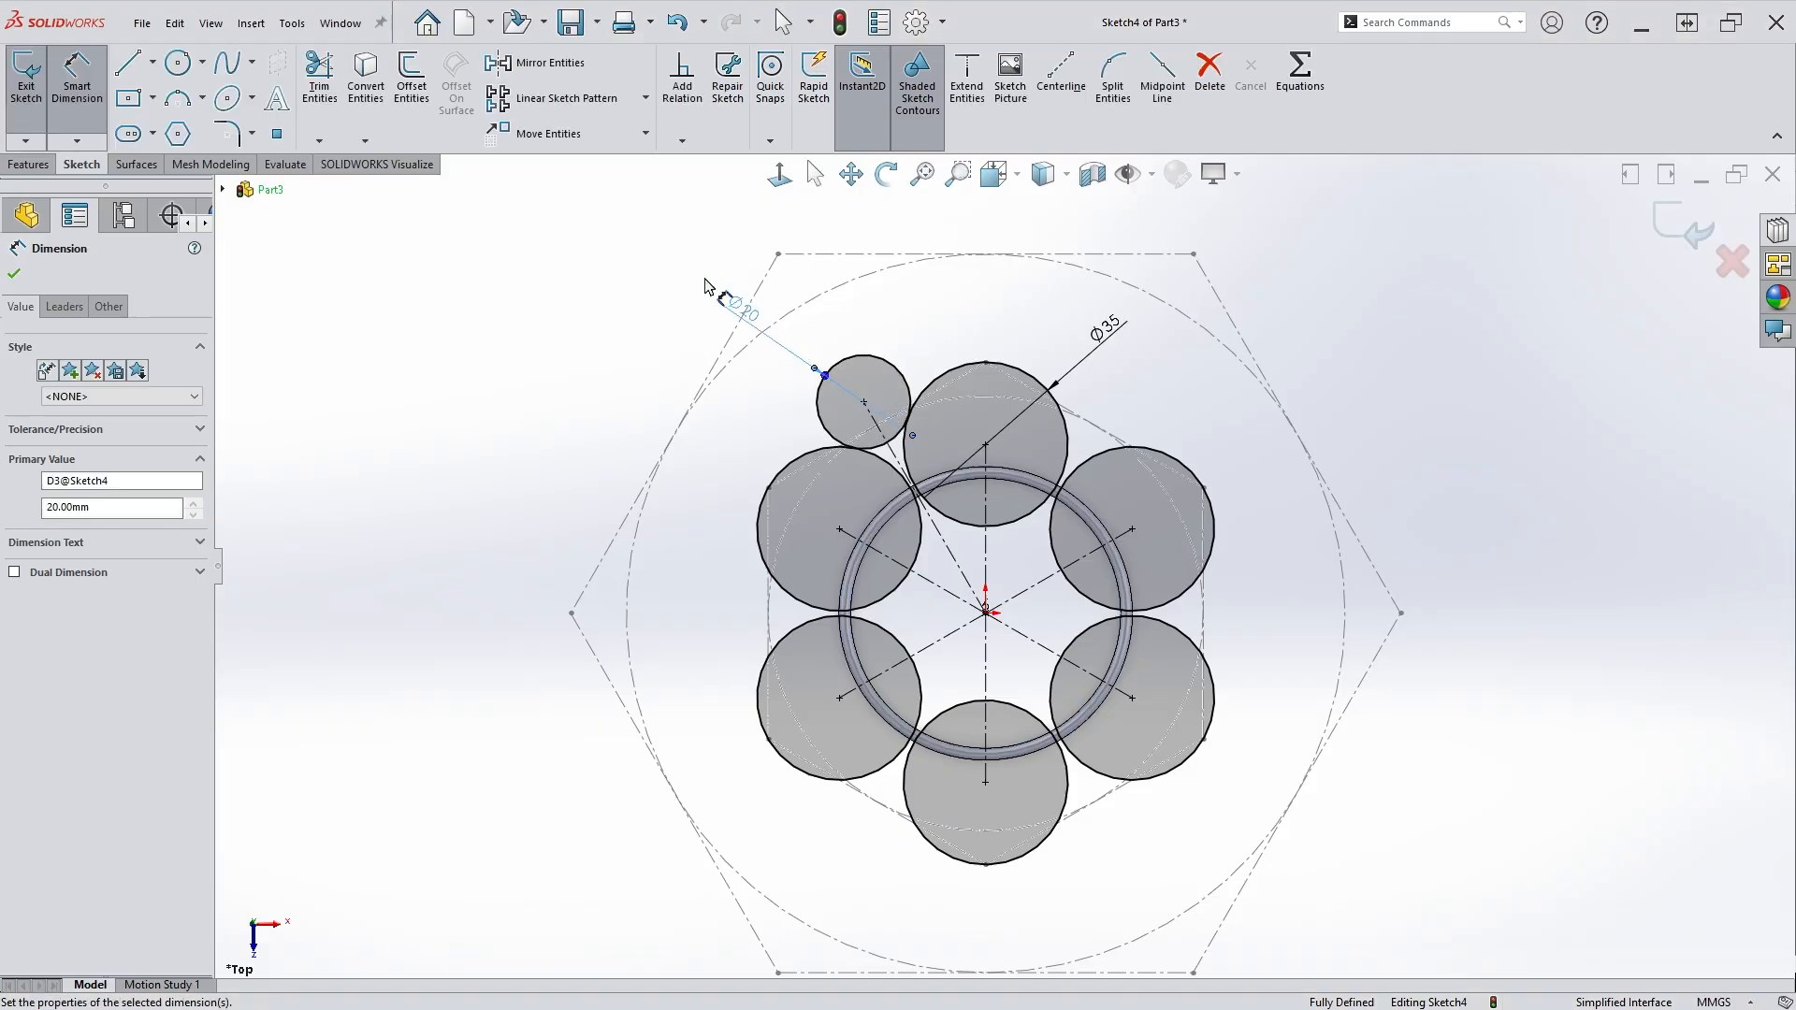
{"action": "key", "text": "Escape"}
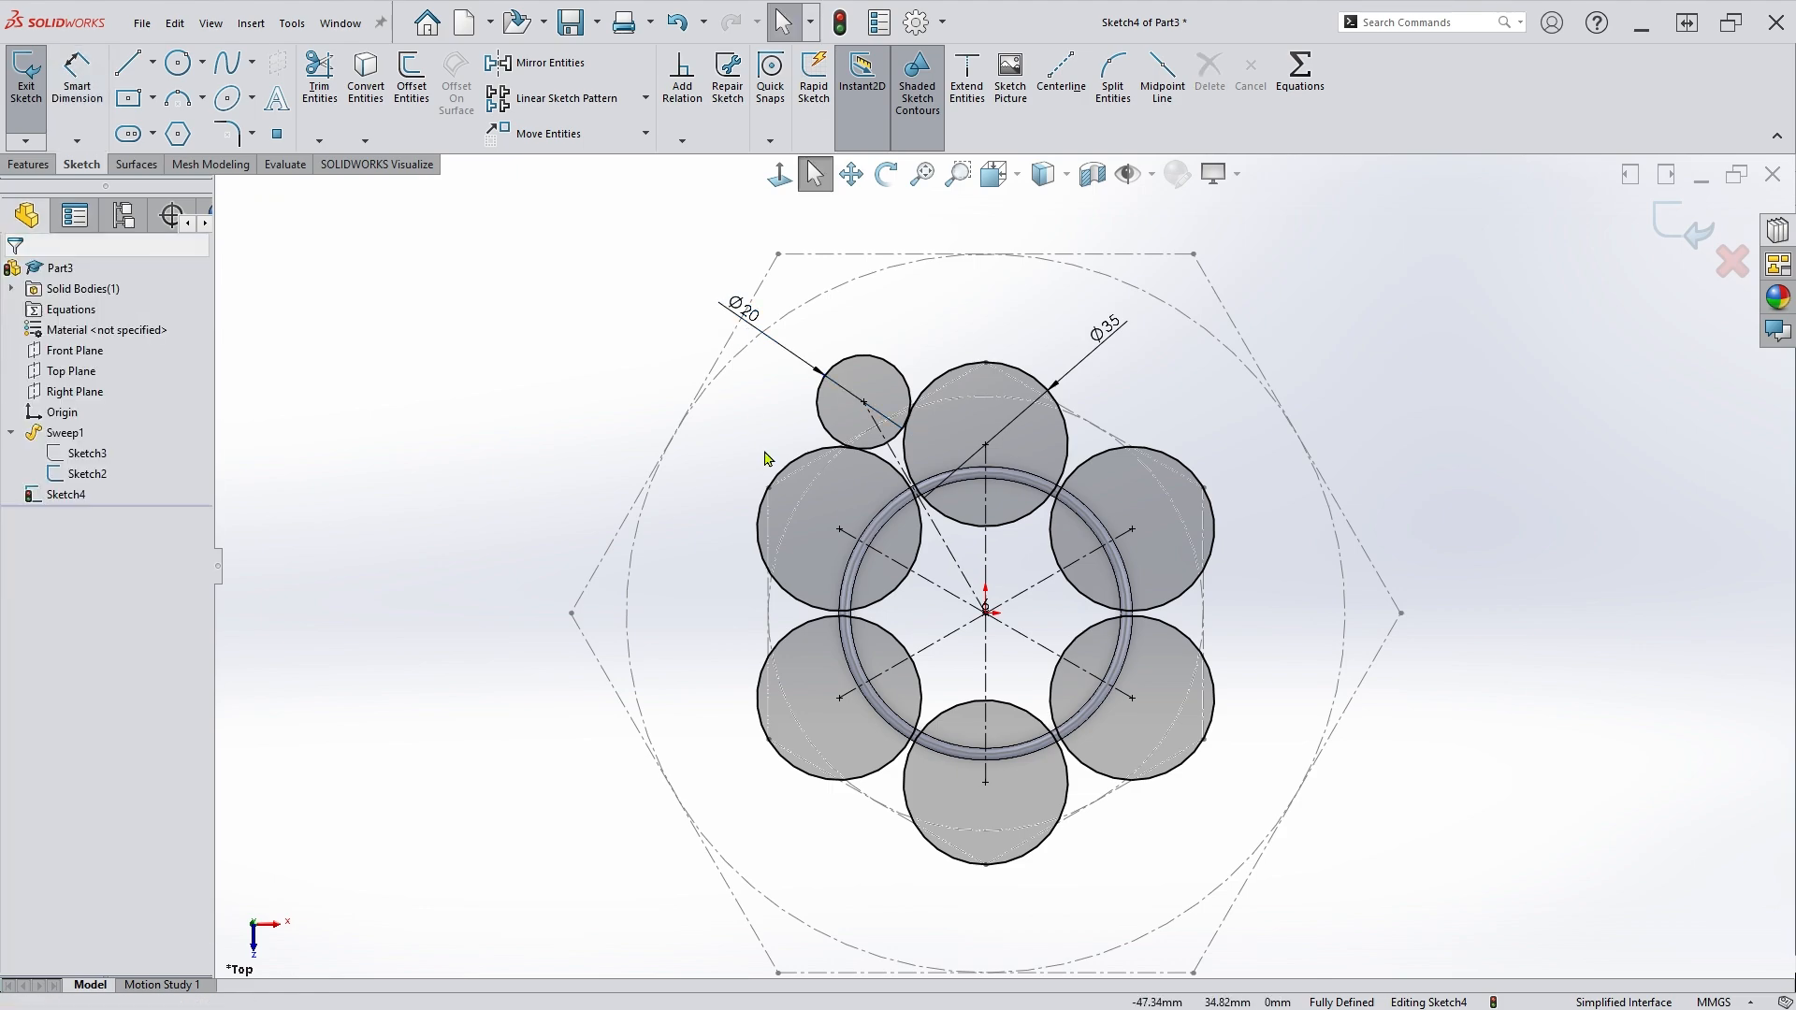
Create a circular sketch pattern of the 20 mm circle and its centerline around the origin with 6 equally spaced instances over 360 degrees.
{"action": "left_click", "coordinate": [646, 97]}
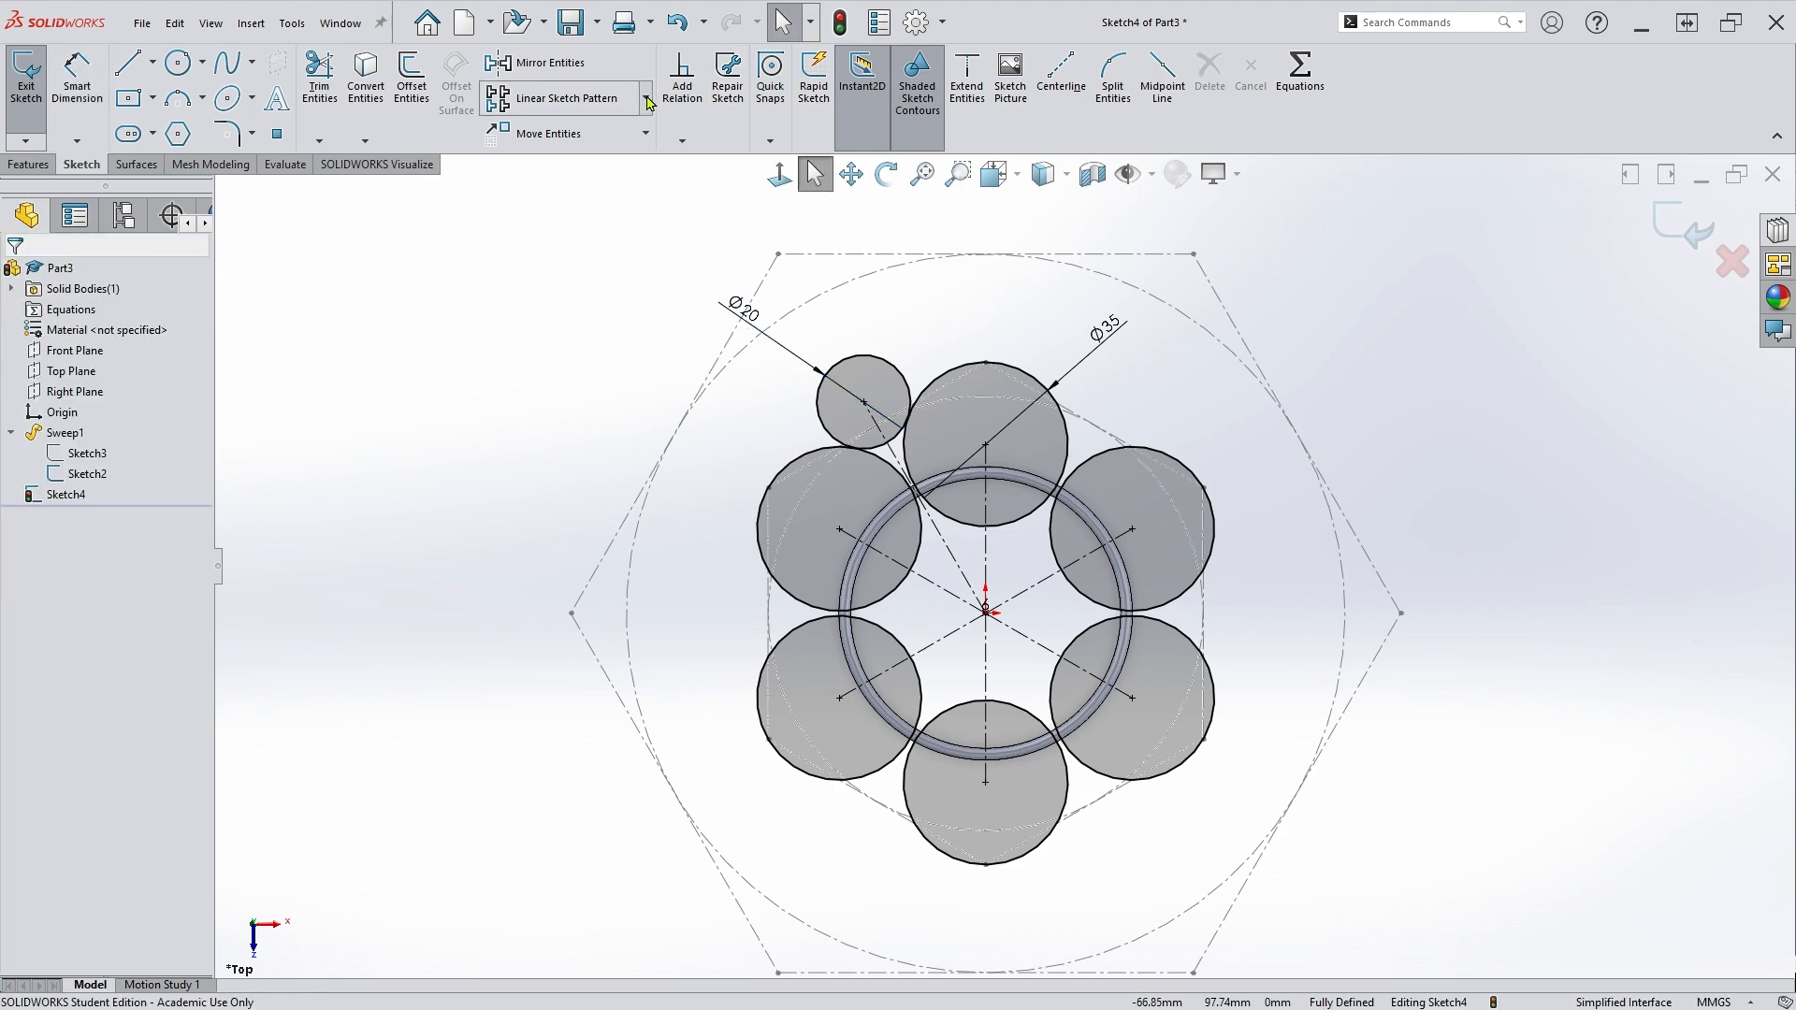
{"action": "left_click", "coordinate": [632, 155]}
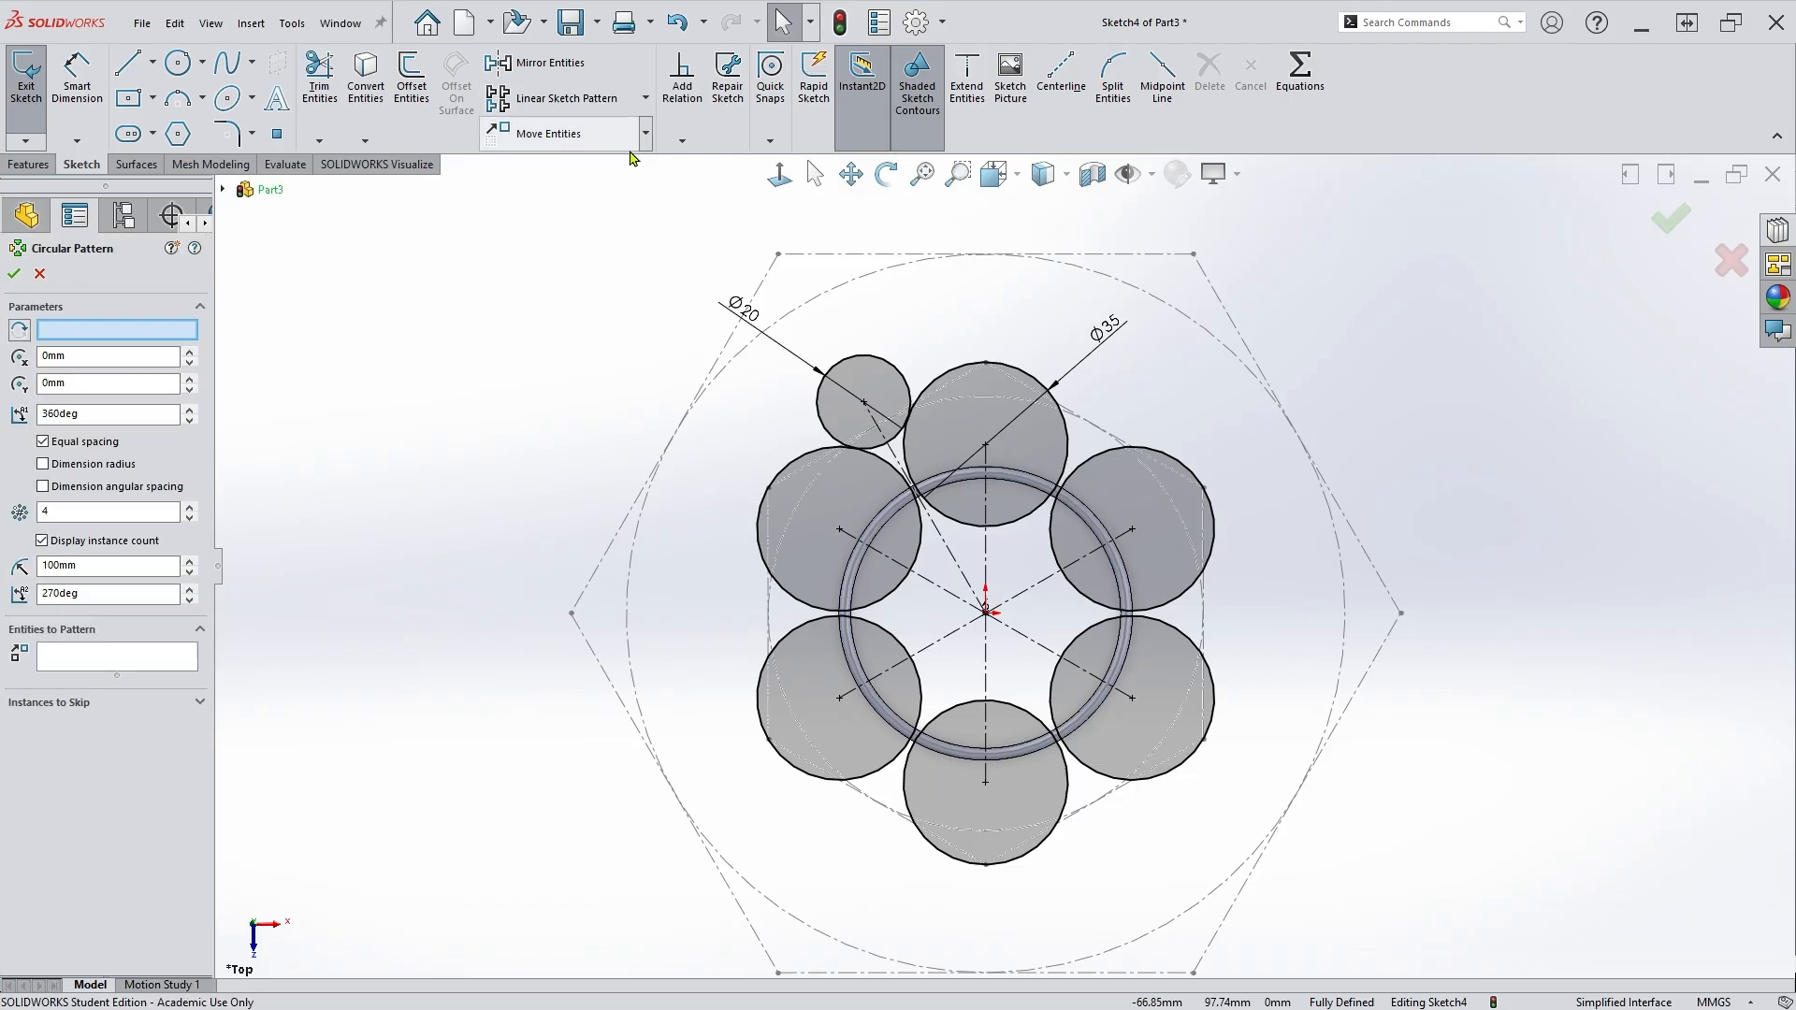
{"action": "left_click", "coordinate": [93, 522]}
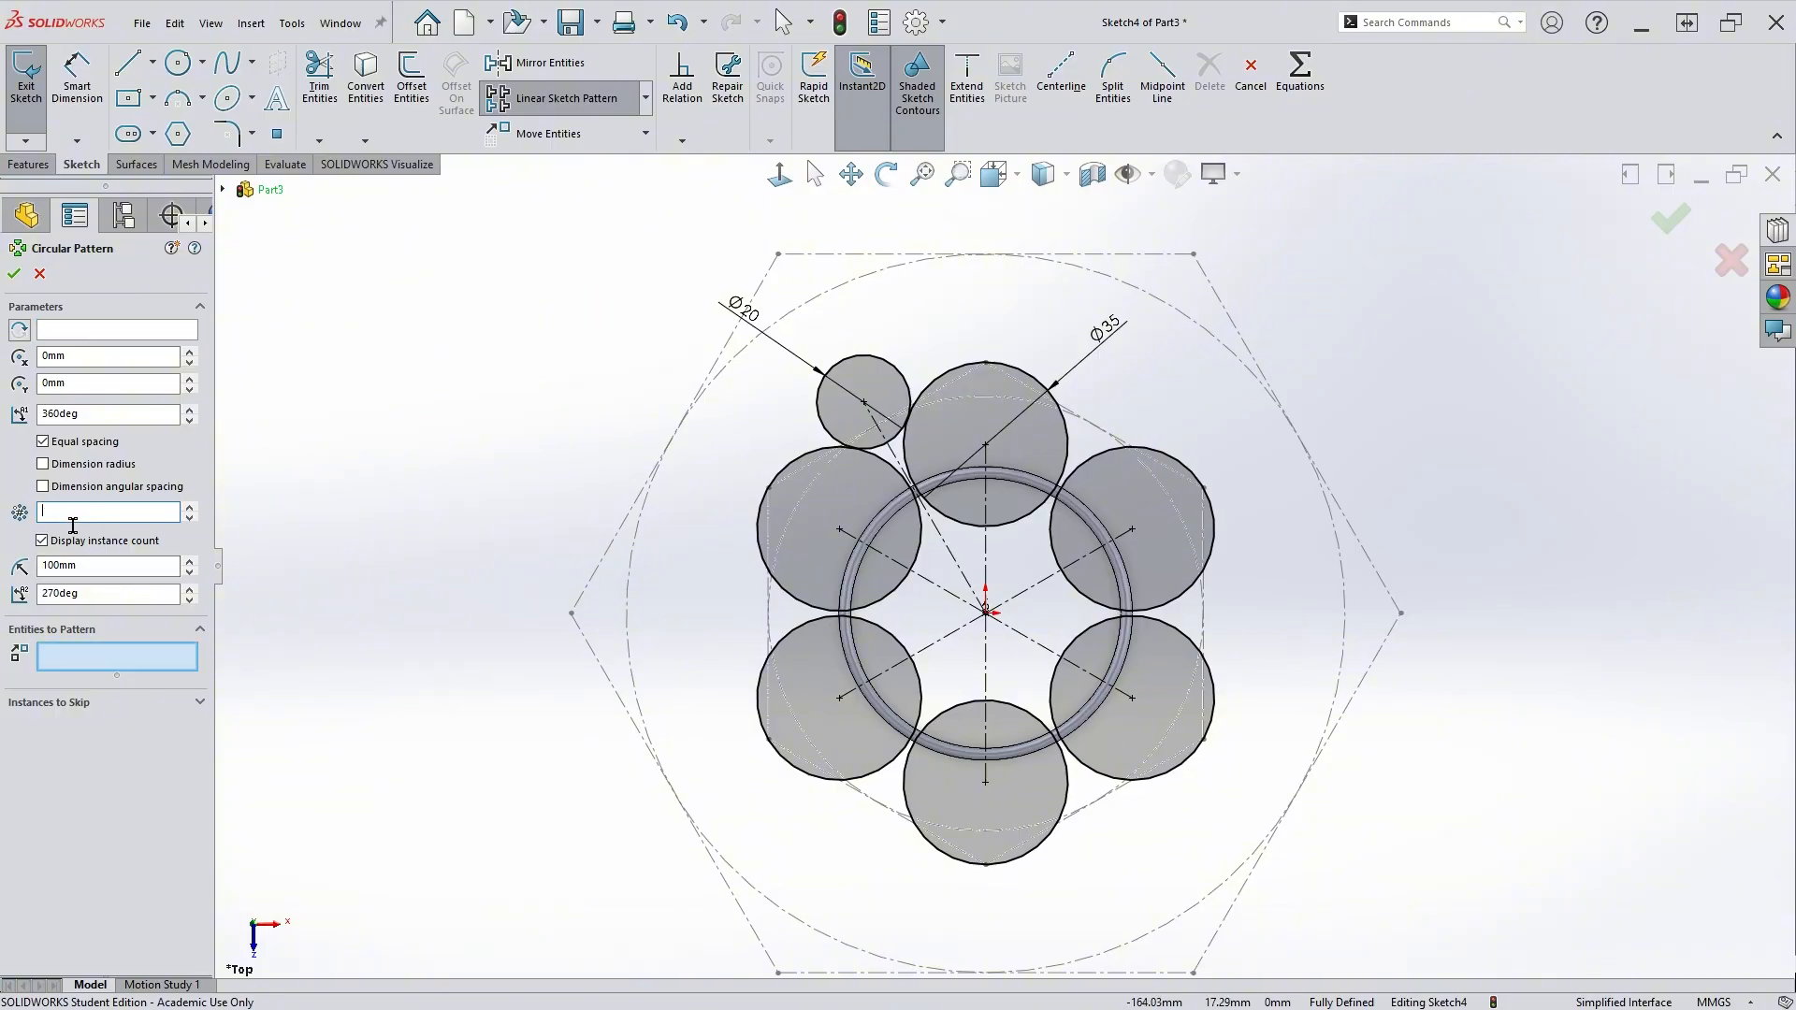
{"action": "left_click", "coordinate": [145, 666]}
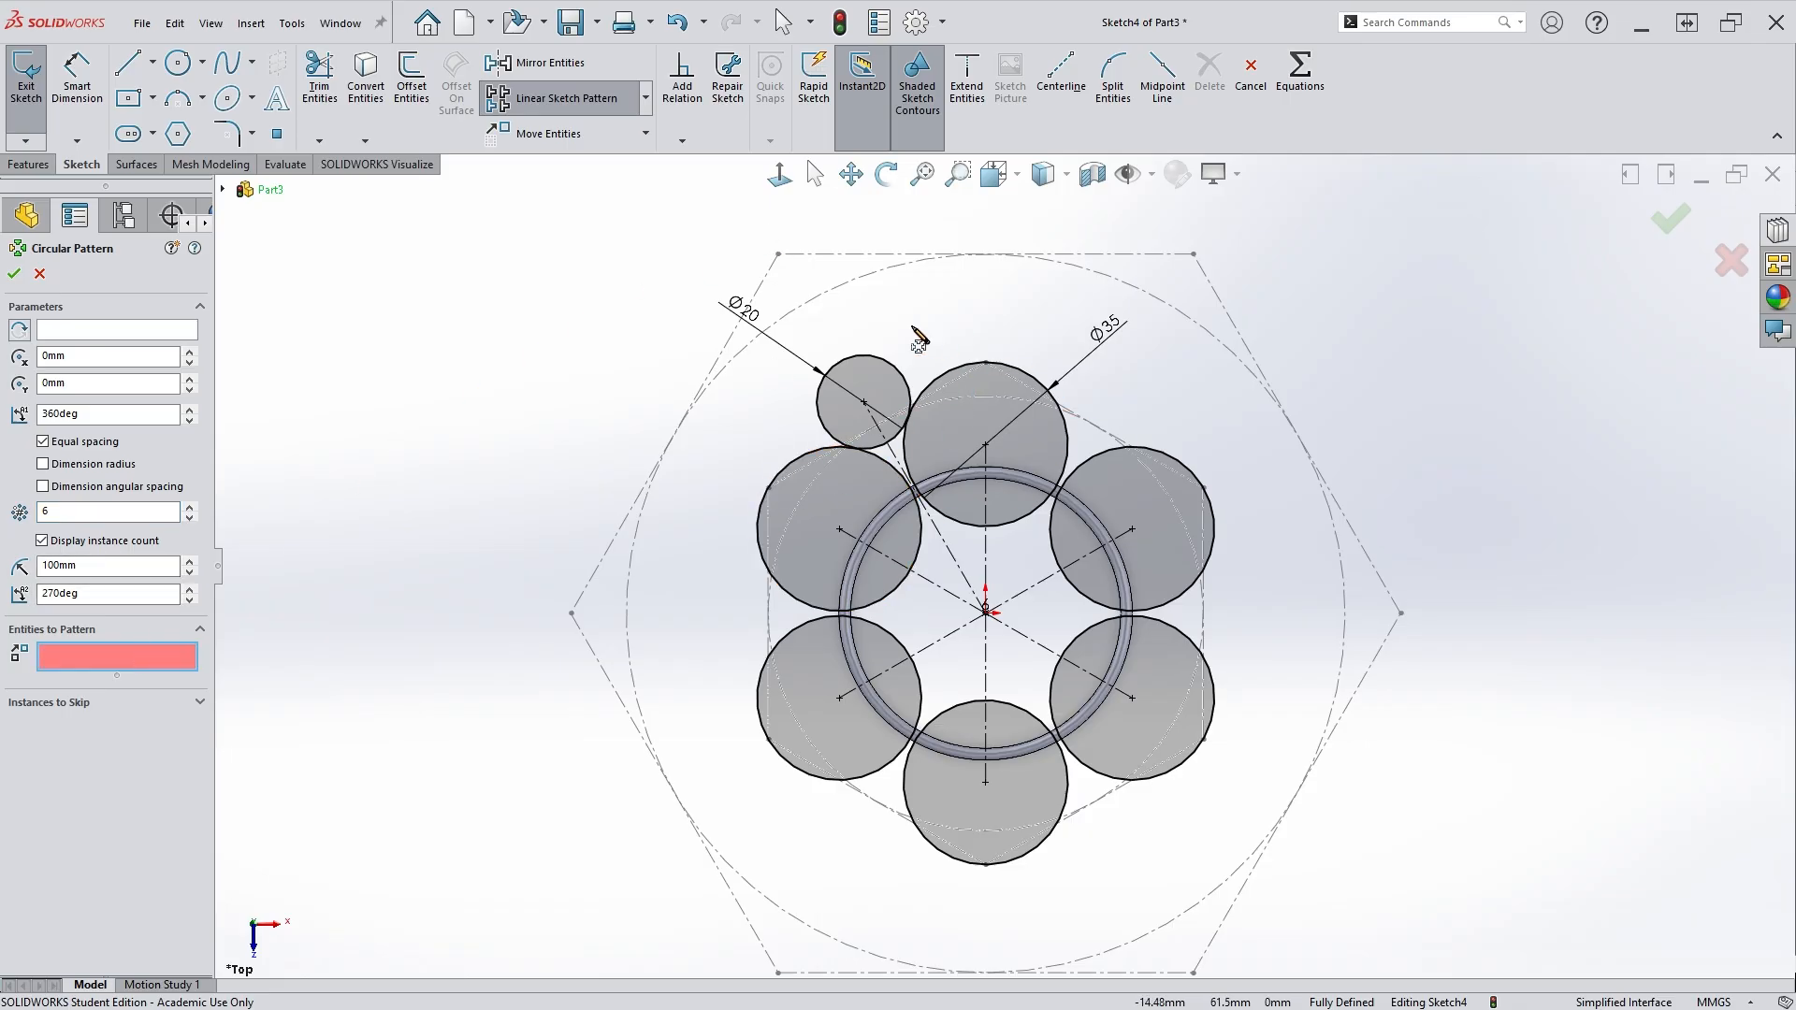
{"action": "left_click", "coordinate": [891, 365]}
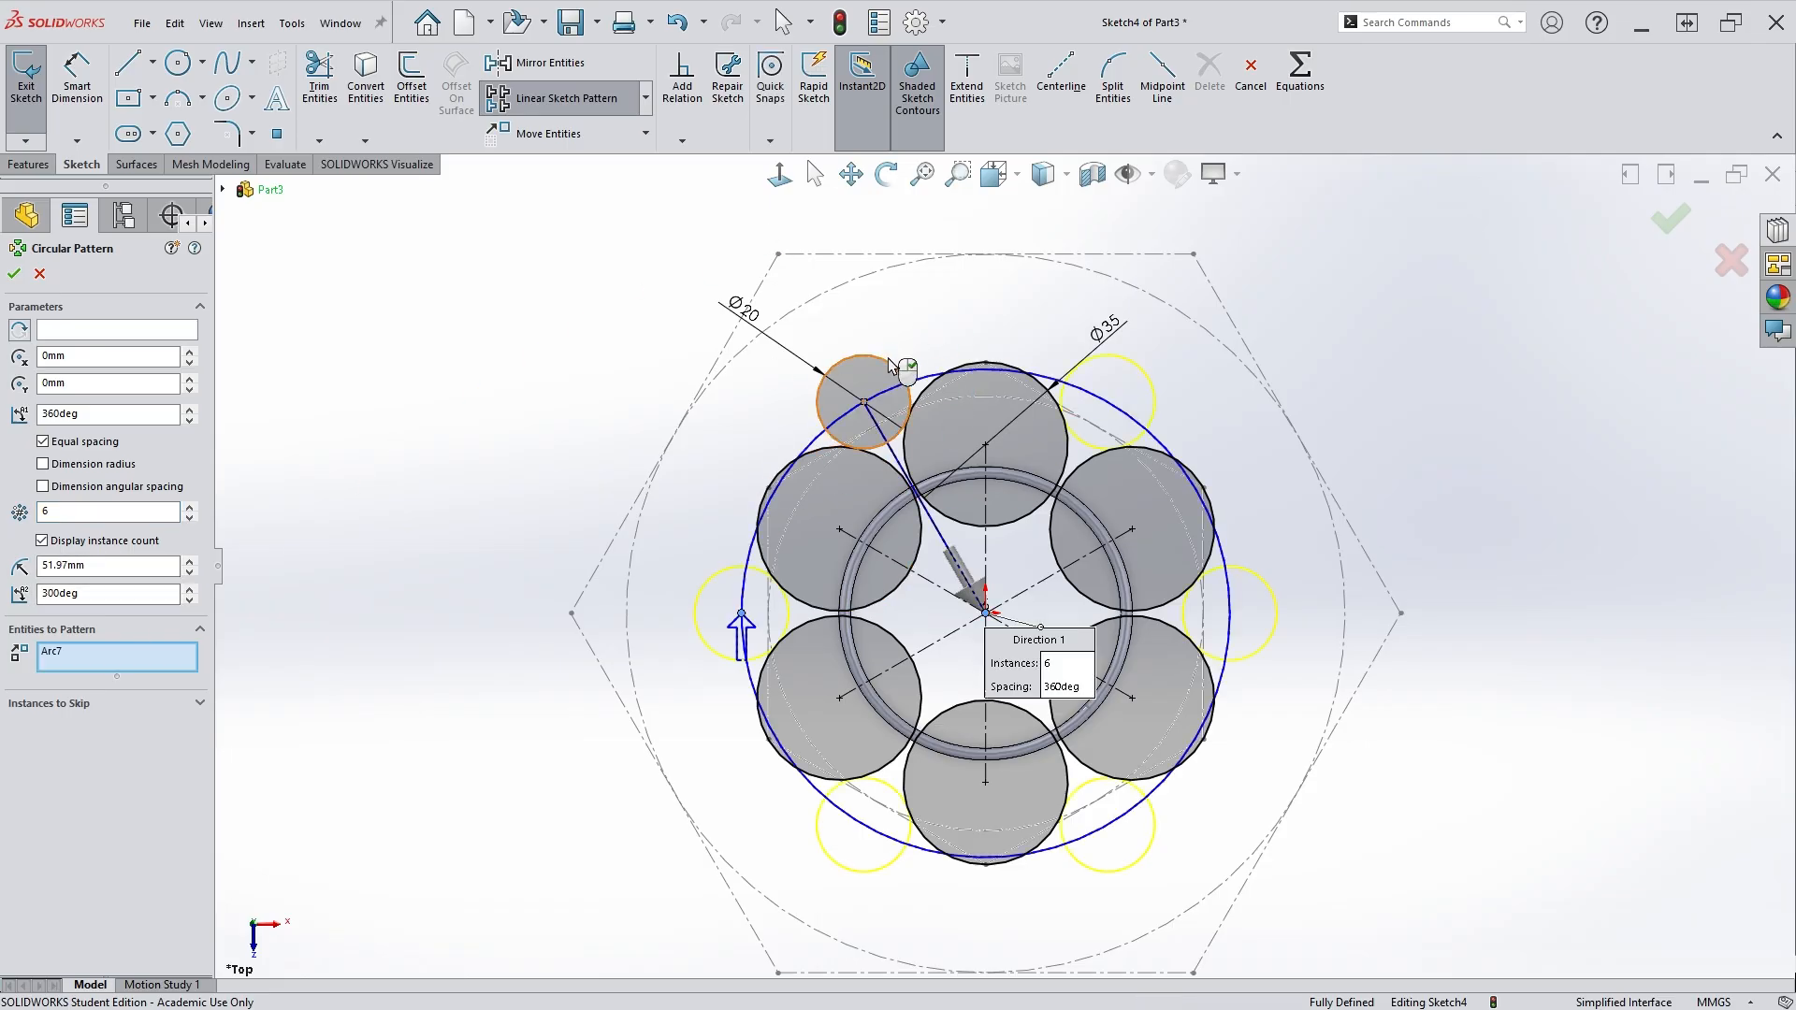
{"action": "left_click", "coordinate": [897, 457]}
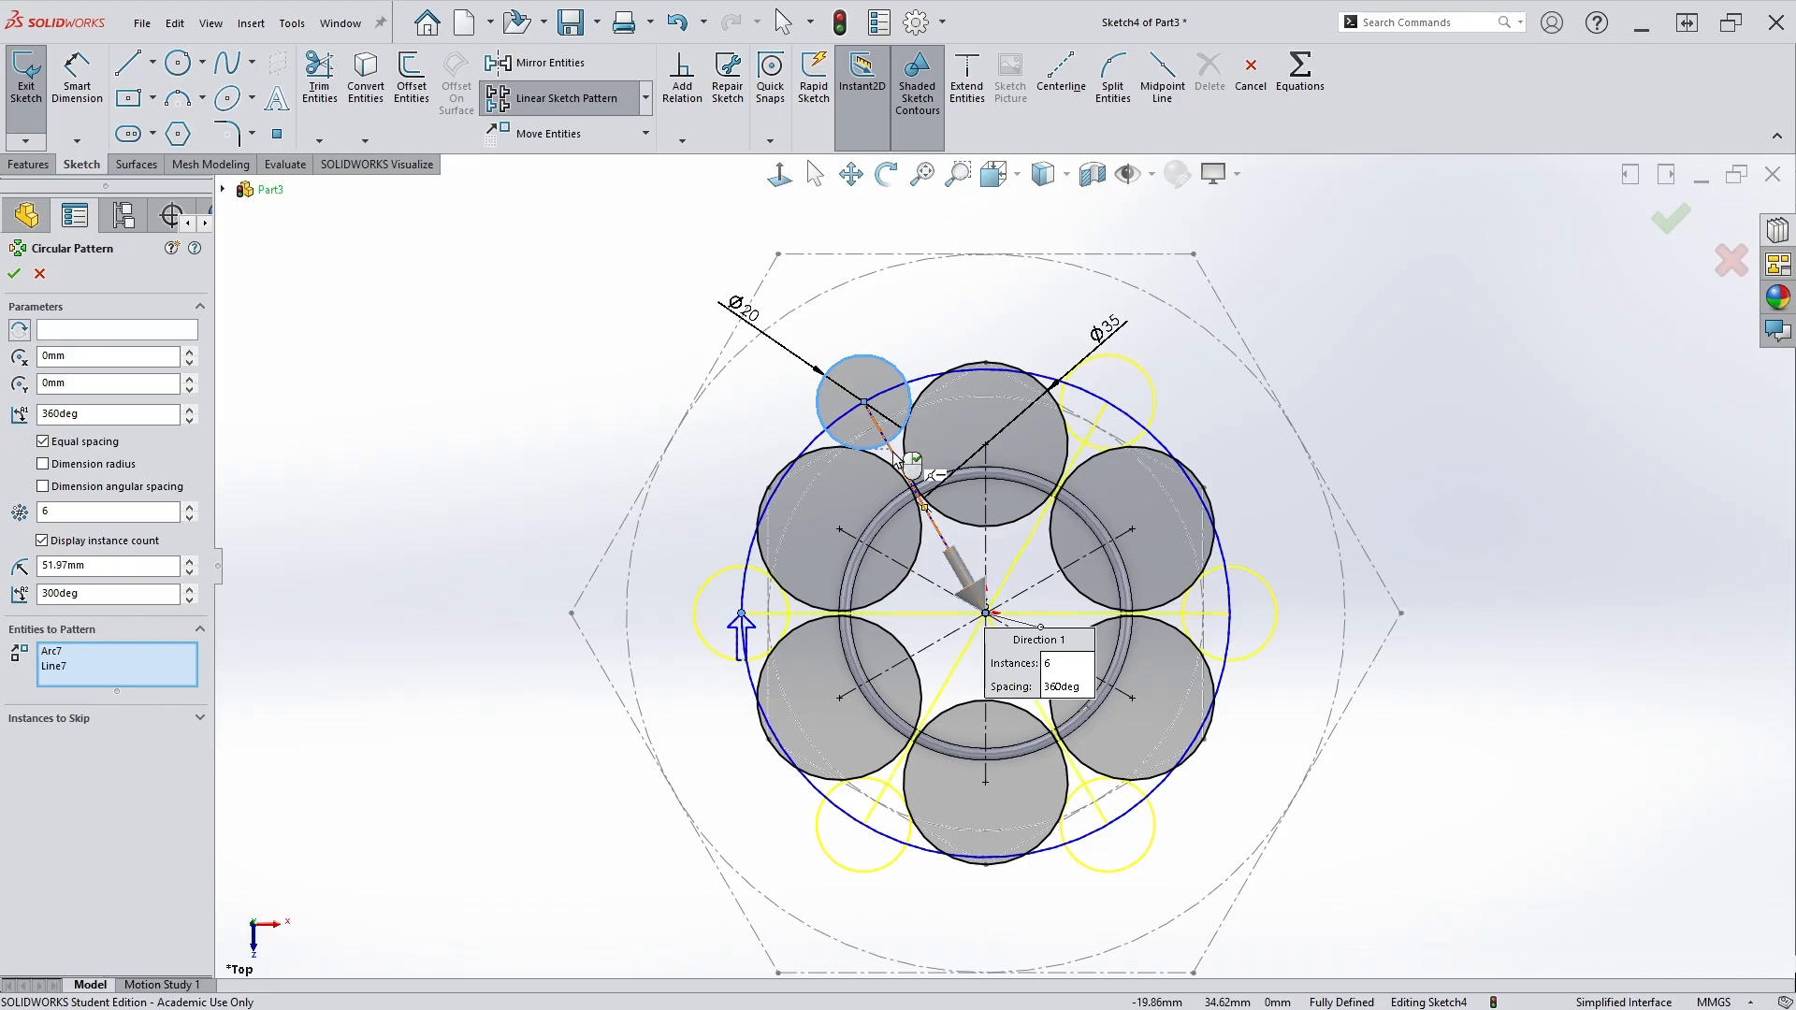
{"action": "key", "text": "Return"}
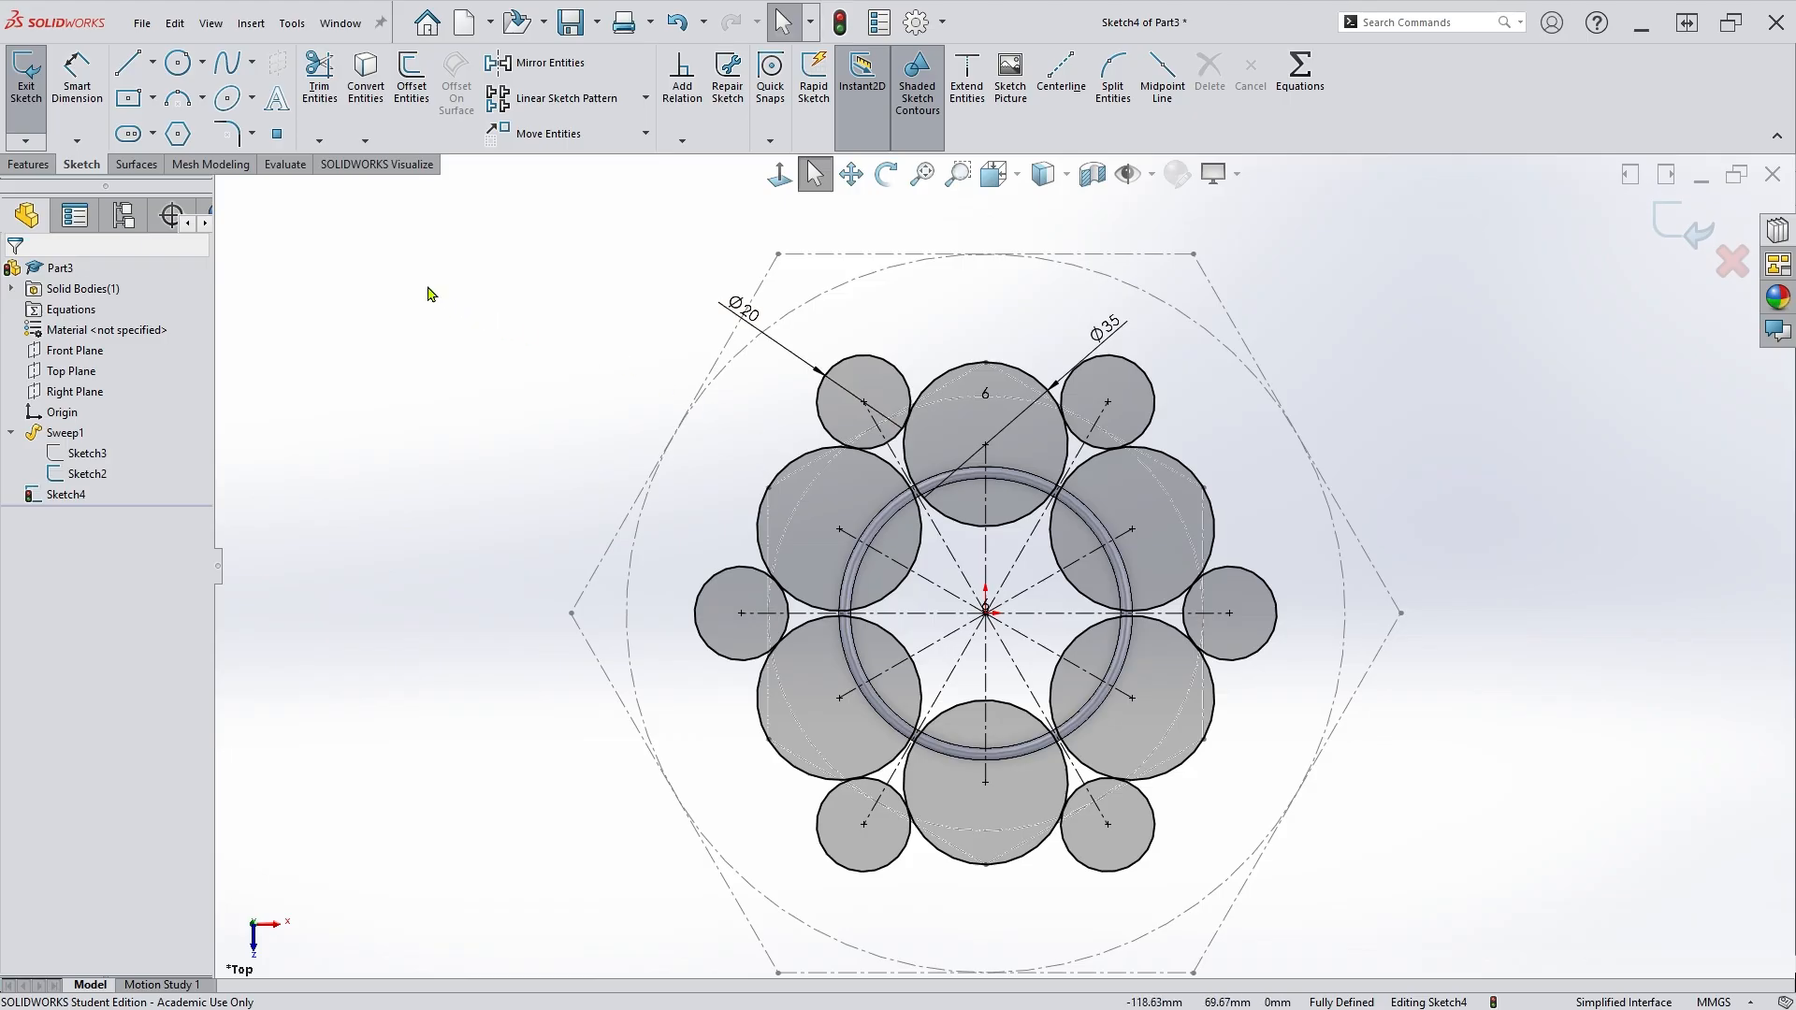
Trim away the outward-facing portions of the patterned 20 mm circles, leaving the concave arcs between the 35 mm circles.
{"action": "left_click", "coordinate": [318, 87]}
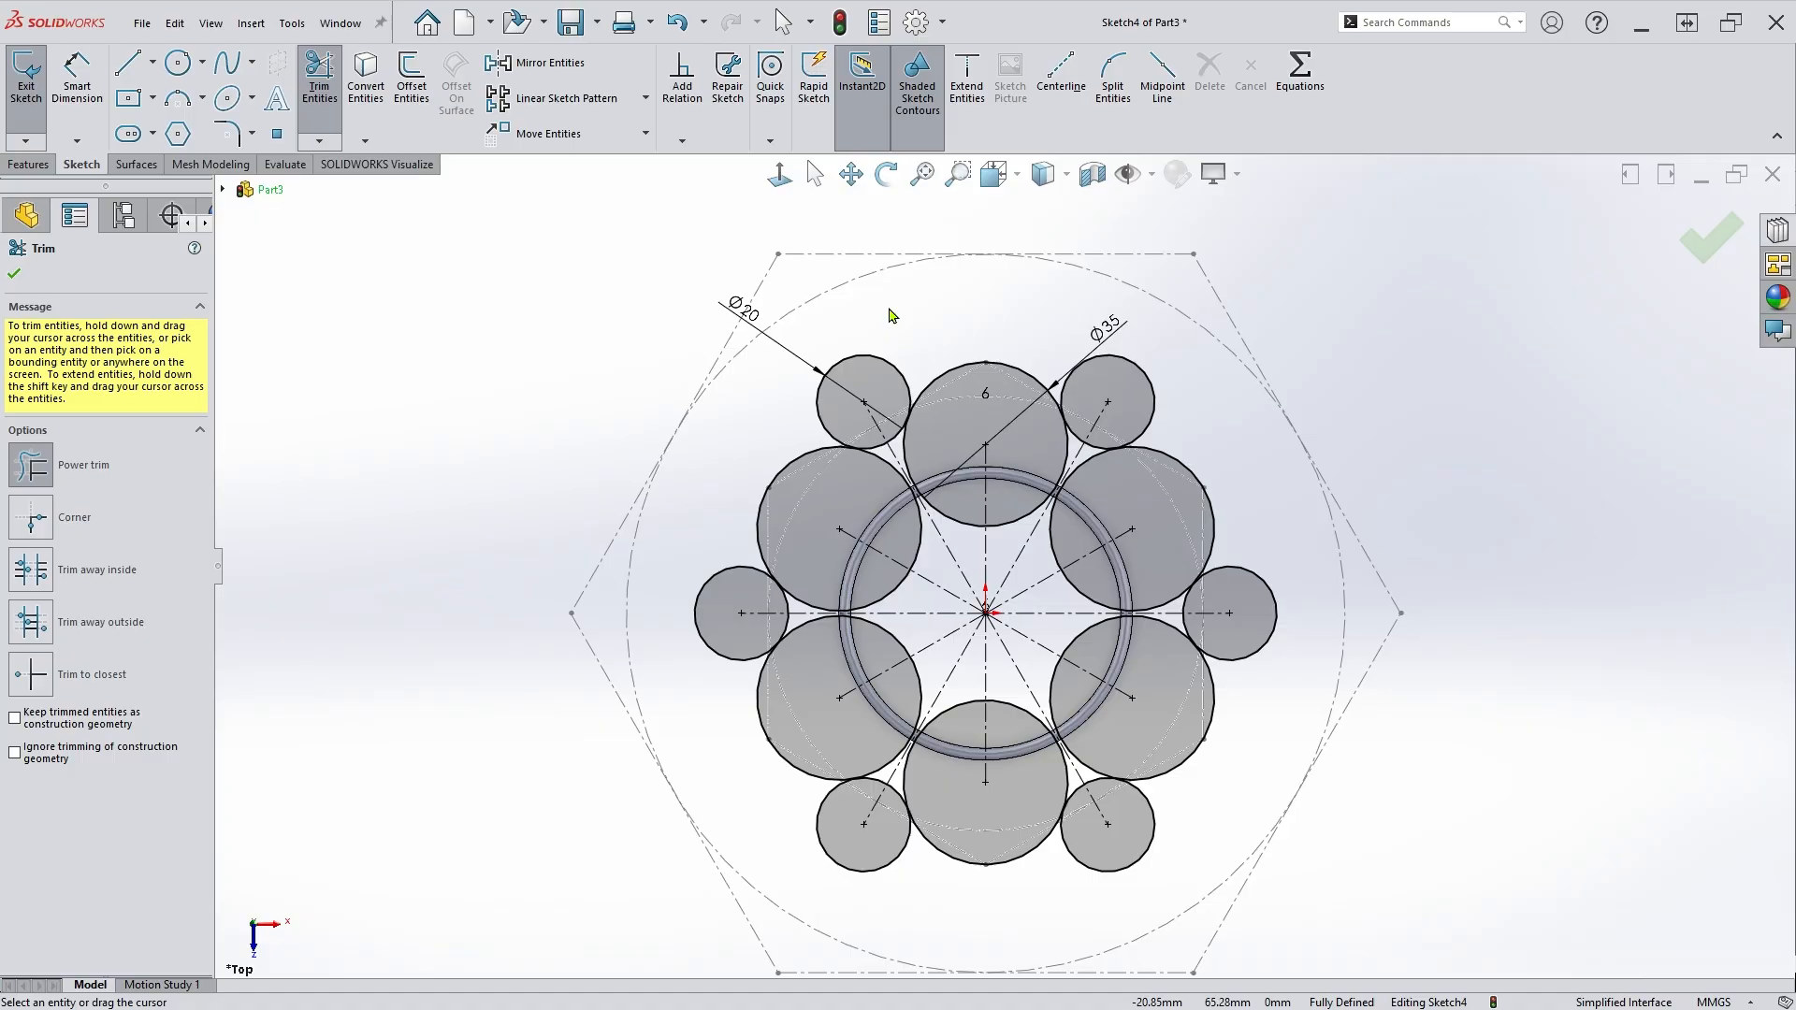
{"action": "mouse_move", "coordinate": [889, 313]}
{"action": "left_mouse_down"}
{"action": "mouse_move", "coordinate": [721, 557]}
{"action": "mouse_move", "coordinate": [723, 727]}
{"action": "mouse_move", "coordinate": [908, 914]}
{"action": "mouse_move", "coordinate": [1086, 889]}
{"action": "mouse_move", "coordinate": [1167, 842]}
{"action": "mouse_move", "coordinate": [1247, 682]}
{"action": "mouse_move", "coordinate": [1269, 540]}
{"action": "mouse_move", "coordinate": [1212, 430]}
{"action": "mouse_move", "coordinate": [1090, 374]}
{"action": "mouse_move", "coordinate": [1085, 393]}
{"action": "left_mouse_up"}
{"action": "scroll", "coordinate": [992, 660], "scroll_direction": "down", "scroll_amount": 2}
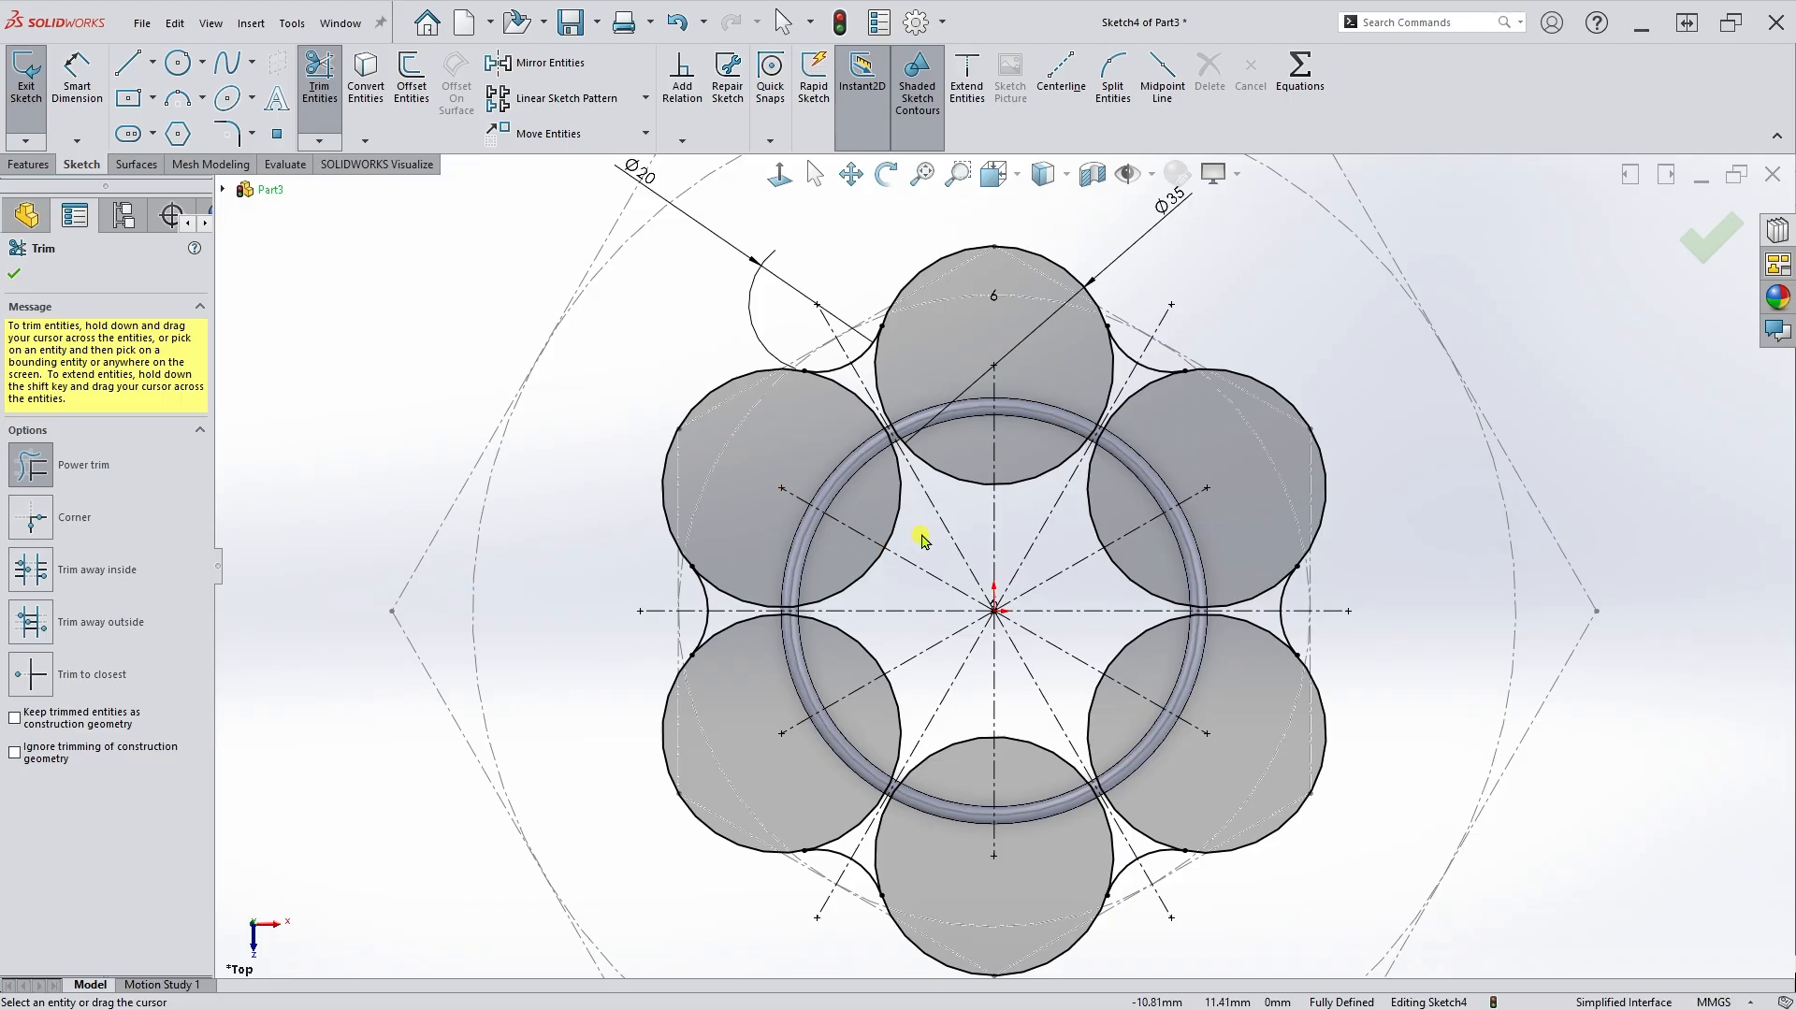
Trim away the inner portions of all six 35 mm circles to leave one closed six-lobed outline, and exit the sketch.
{"action": "mouse_move", "coordinate": [913, 532]}
{"action": "left_mouse_down"}
{"action": "mouse_move", "coordinate": [895, 513]}
{"action": "mouse_move", "coordinate": [891, 599]}
{"action": "mouse_move", "coordinate": [854, 580]}
{"action": "left_mouse_up"}
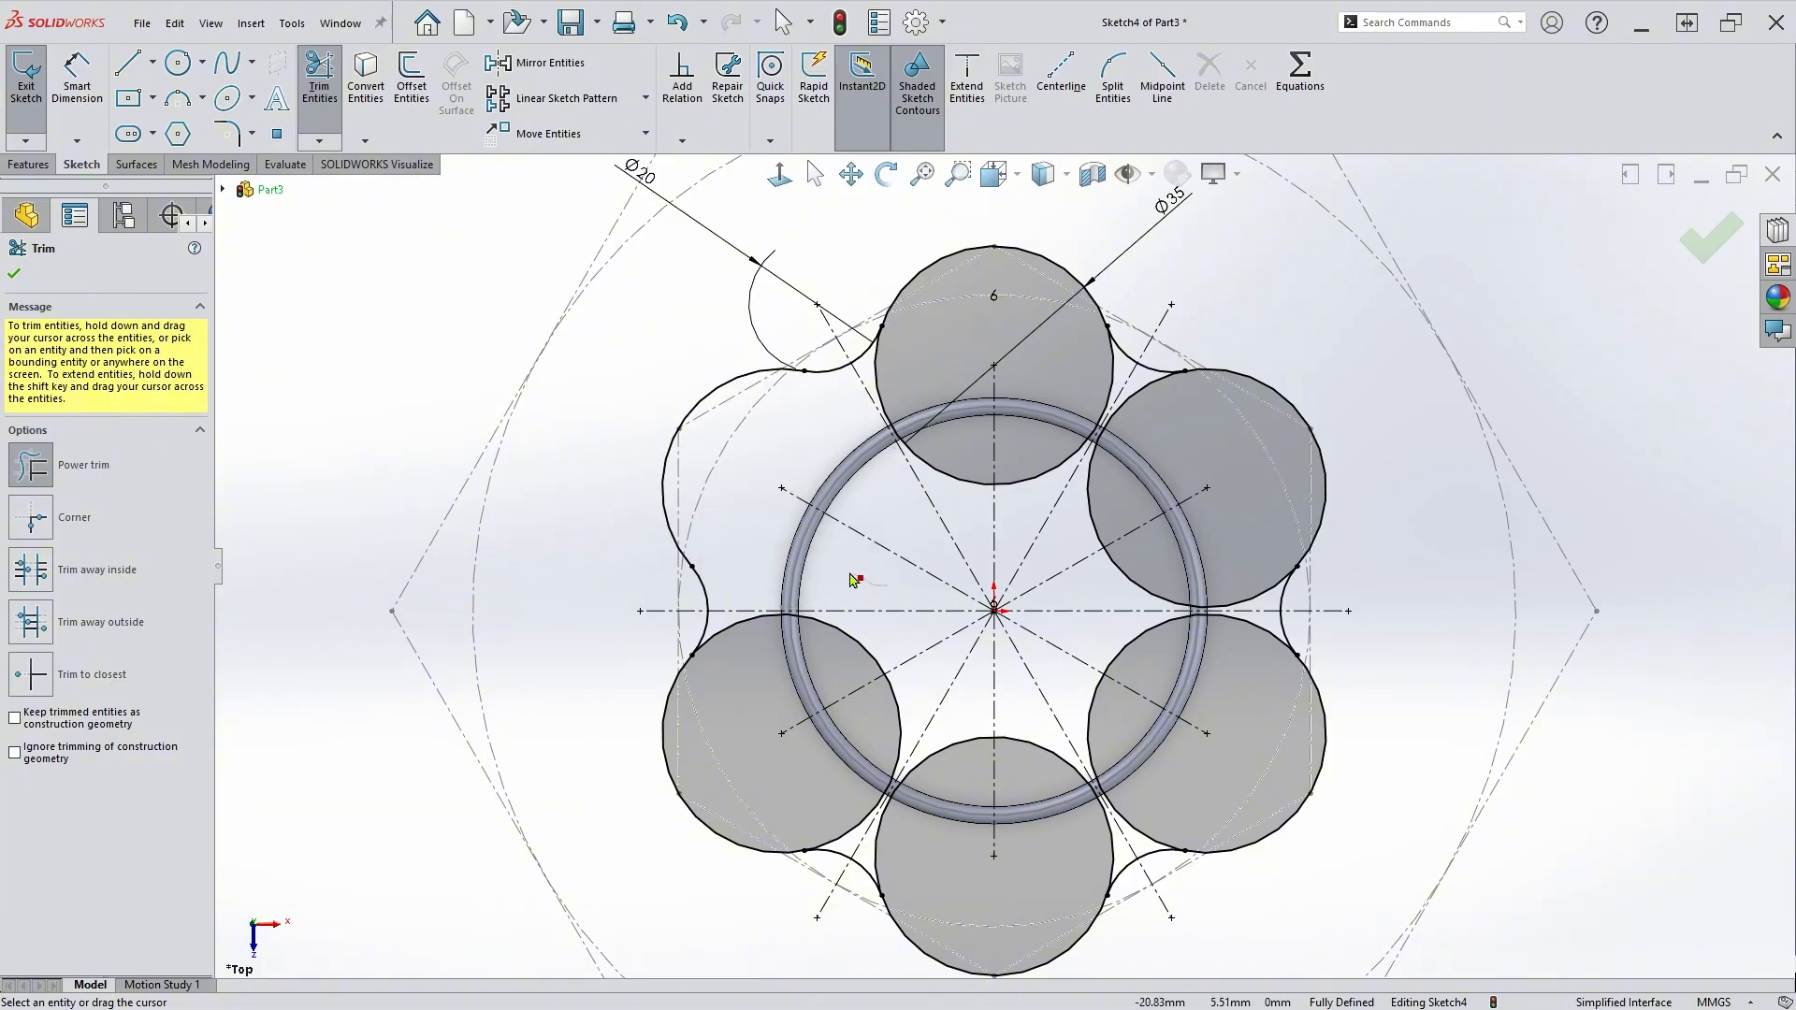
{"action": "mouse_move", "coordinate": [883, 661]}
{"action": "left_mouse_down"}
{"action": "mouse_move", "coordinate": [855, 670]}
{"action": "mouse_move", "coordinate": [891, 715]}
{"action": "mouse_move", "coordinate": [973, 730]}
{"action": "mouse_move", "coordinate": [978, 760]}
{"action": "mouse_move", "coordinate": [1029, 759]}
{"action": "left_mouse_up"}
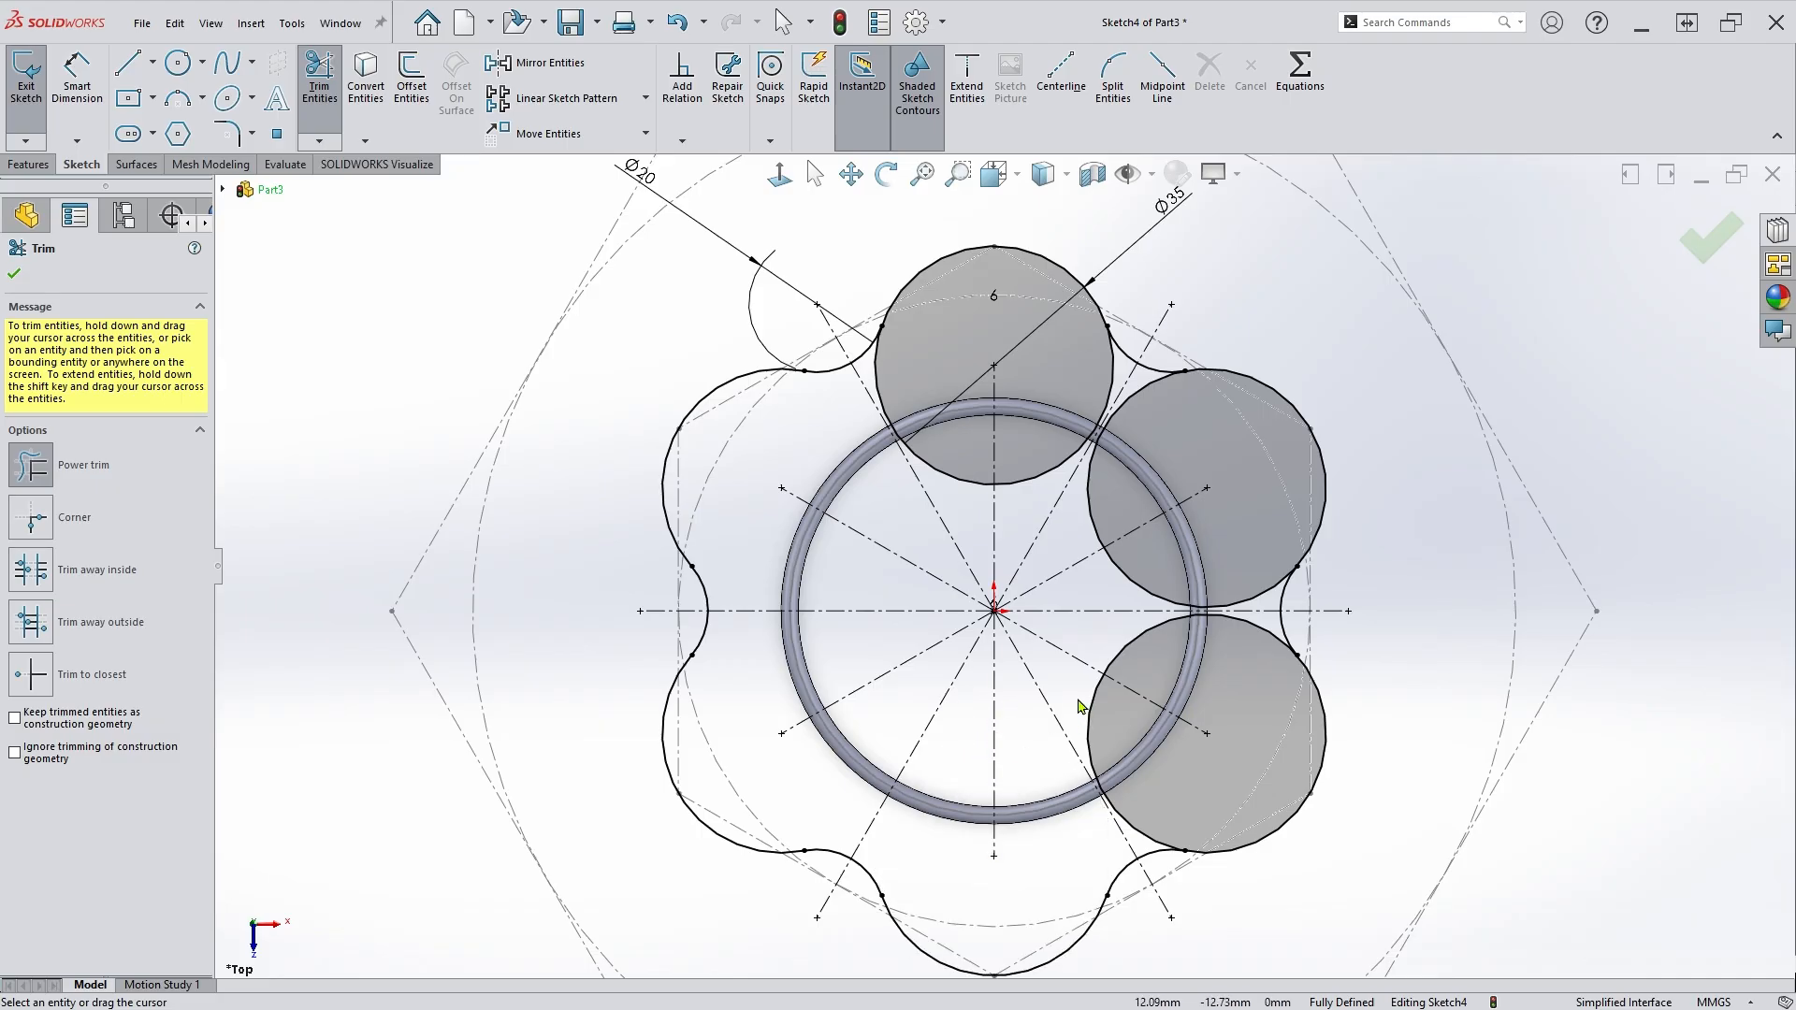
{"action": "mouse_move", "coordinate": [1097, 697]}
{"action": "left_mouse_down"}
{"action": "mouse_move", "coordinate": [1096, 551]}
{"action": "mouse_move", "coordinate": [1043, 477]}
{"action": "mouse_move", "coordinate": [979, 501]}
{"action": "mouse_move", "coordinate": [976, 473]}
{"action": "left_mouse_up"}
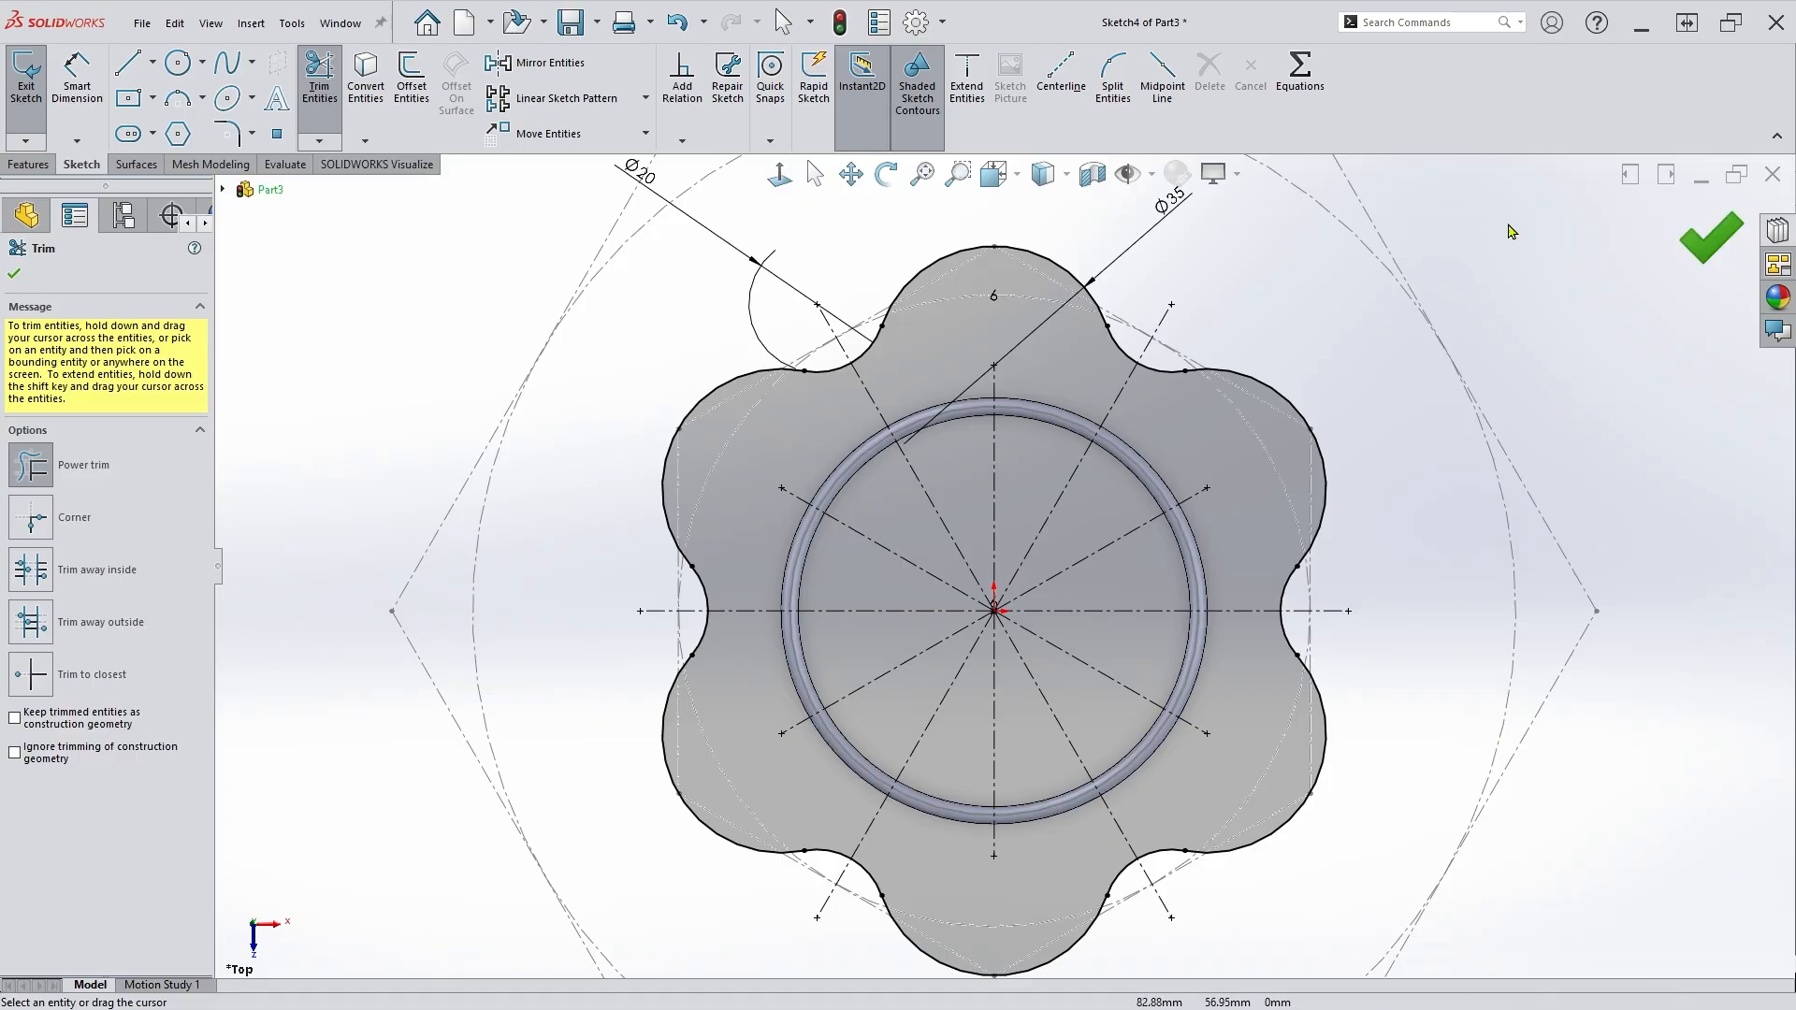
{"action": "scroll", "coordinate": [884, 505], "scroll_direction": "up", "scroll_amount": 1}
{"action": "scroll", "coordinate": [1129, 459], "scroll_direction": "down", "scroll_amount": 2}
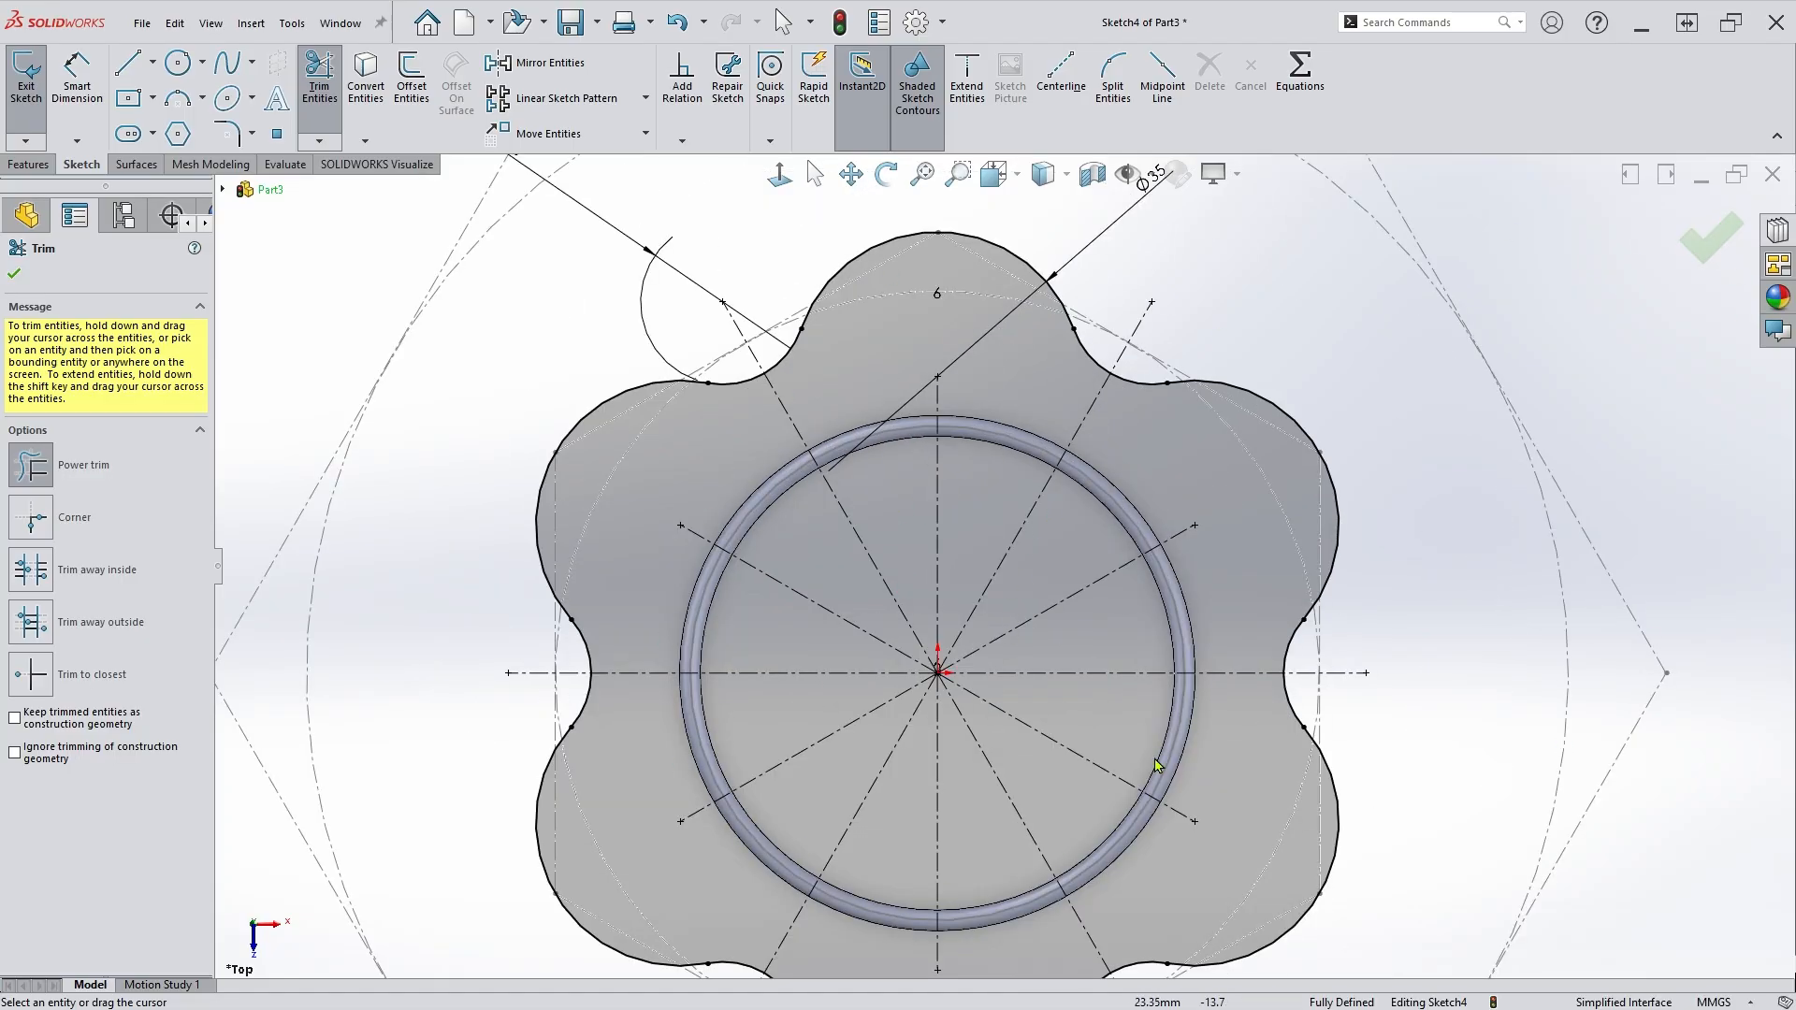
{"action": "scroll", "coordinate": [1001, 567], "scroll_direction": "up", "scroll_amount": 2}
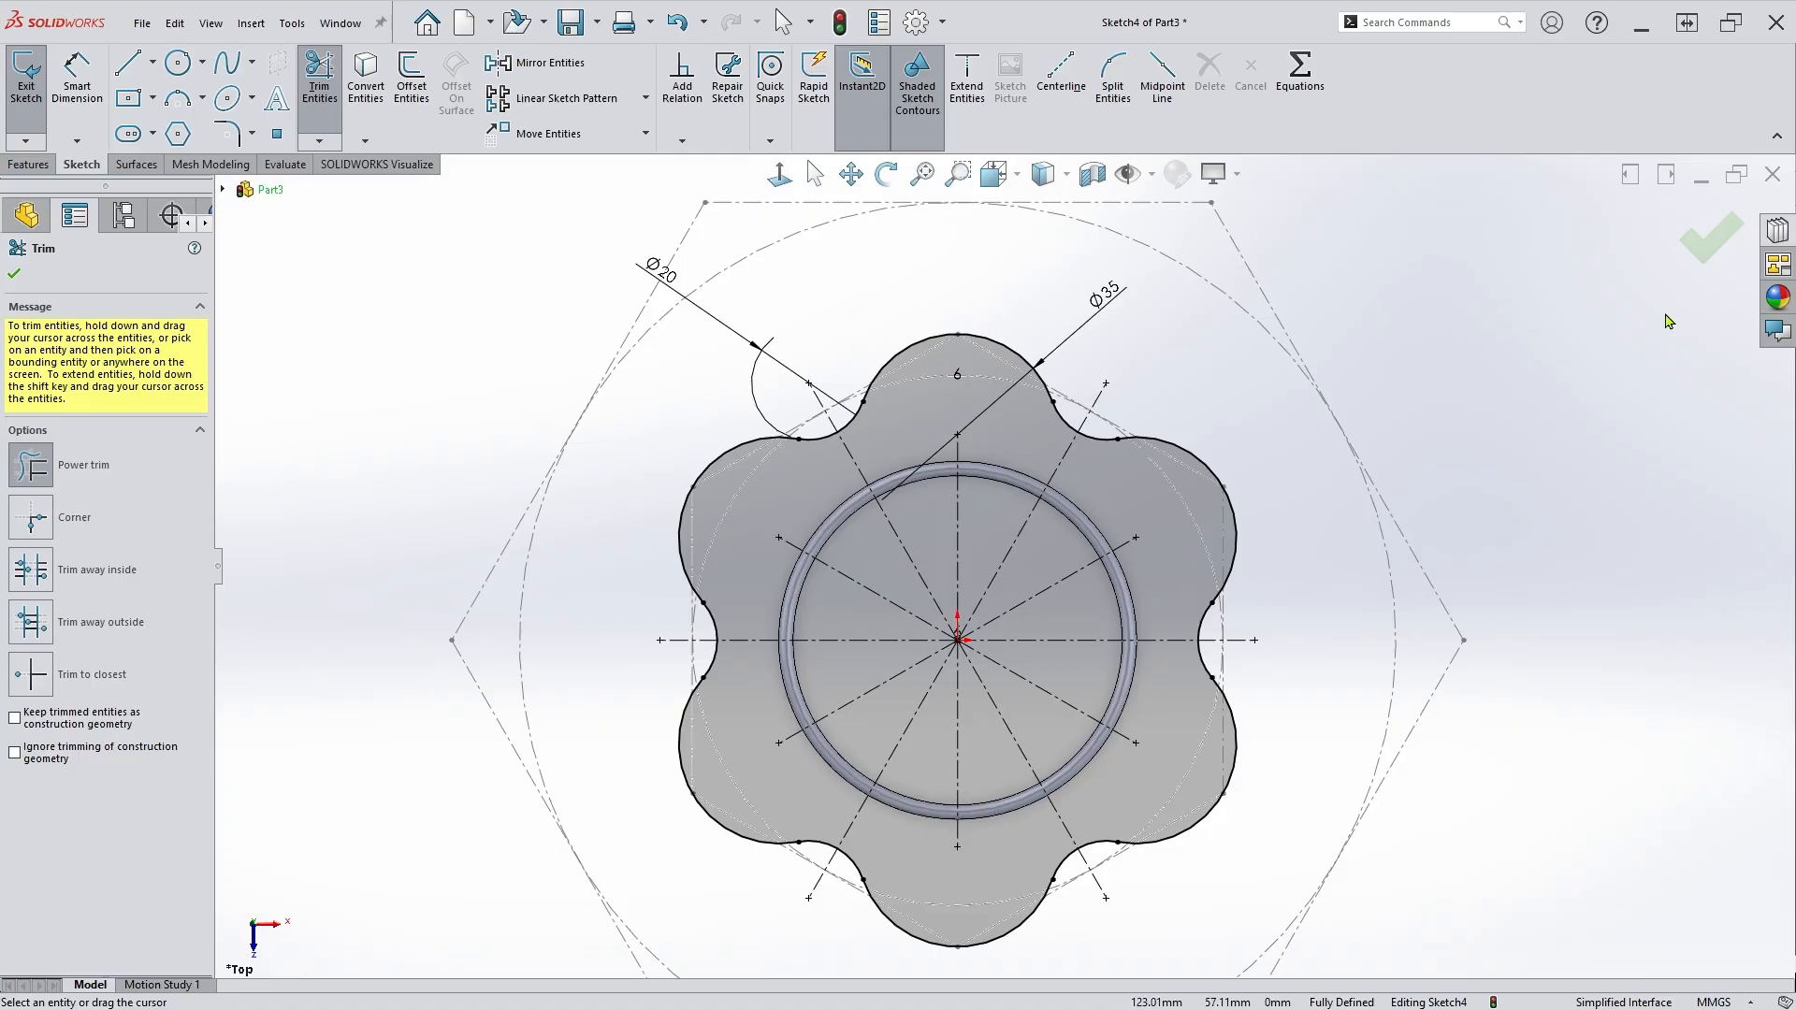
{"action": "left_click", "coordinate": [1708, 248]}
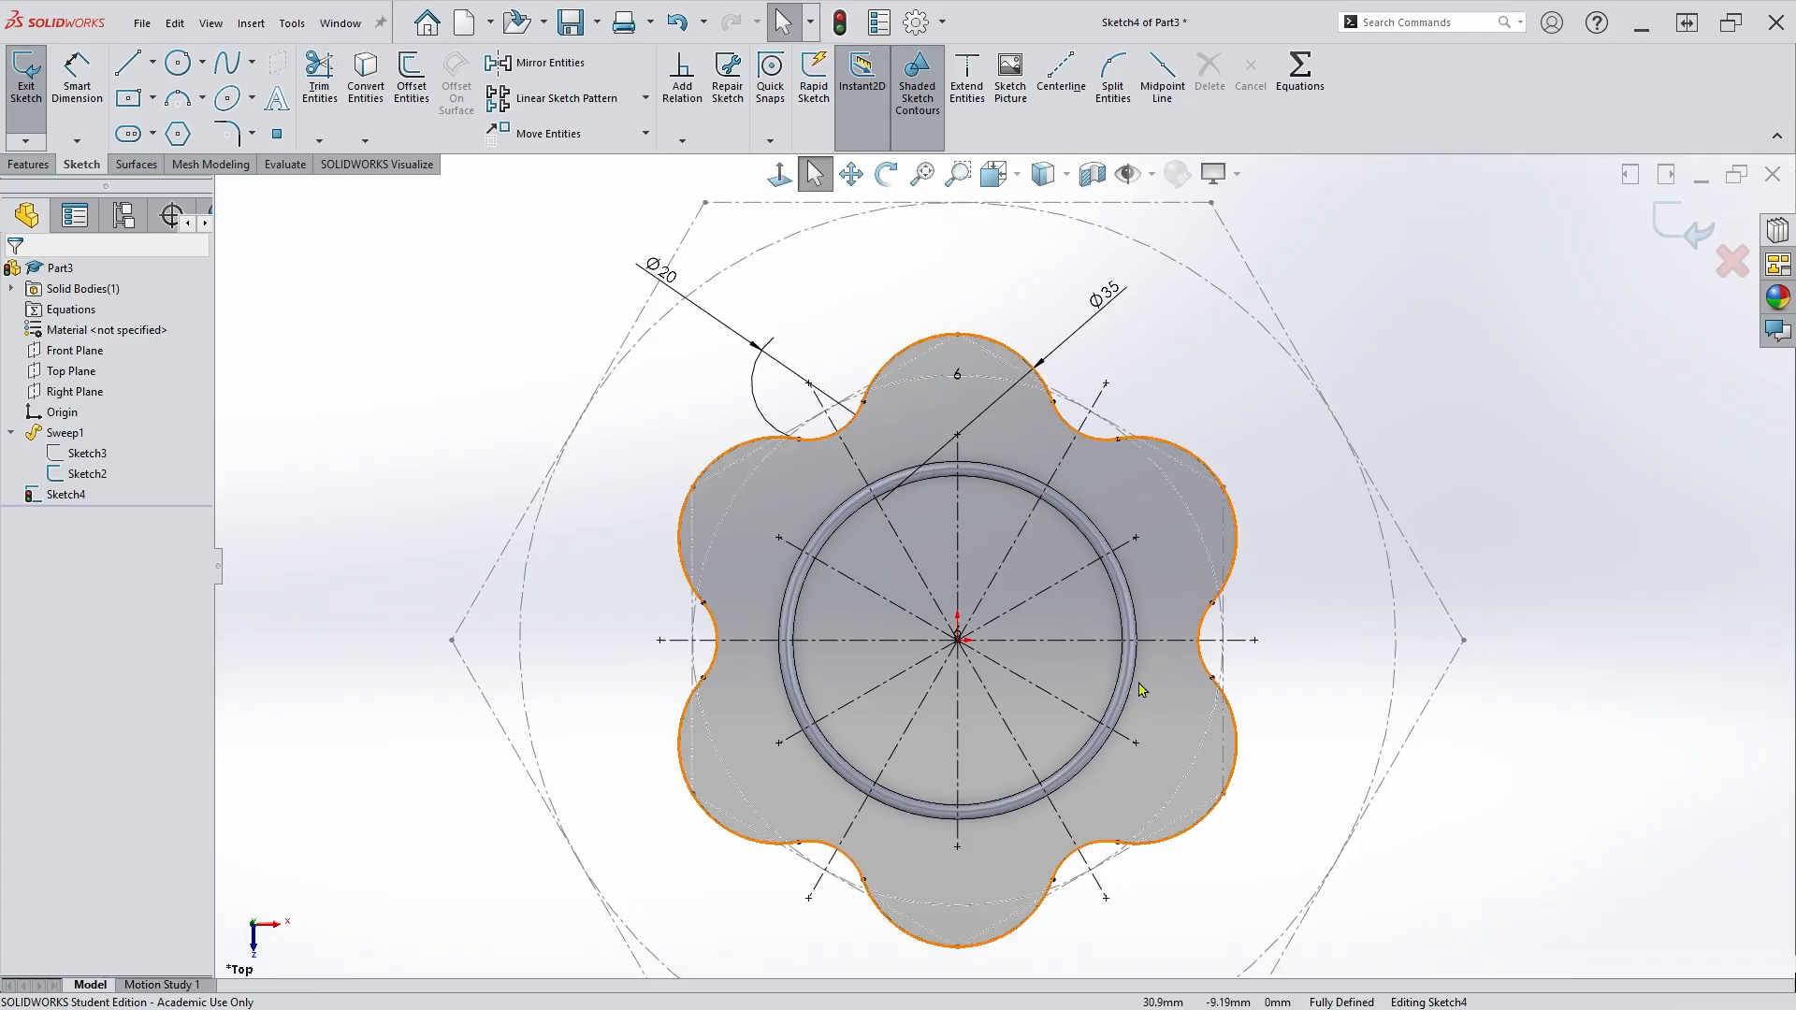
{"action": "left_click", "coordinate": [1670, 238]}
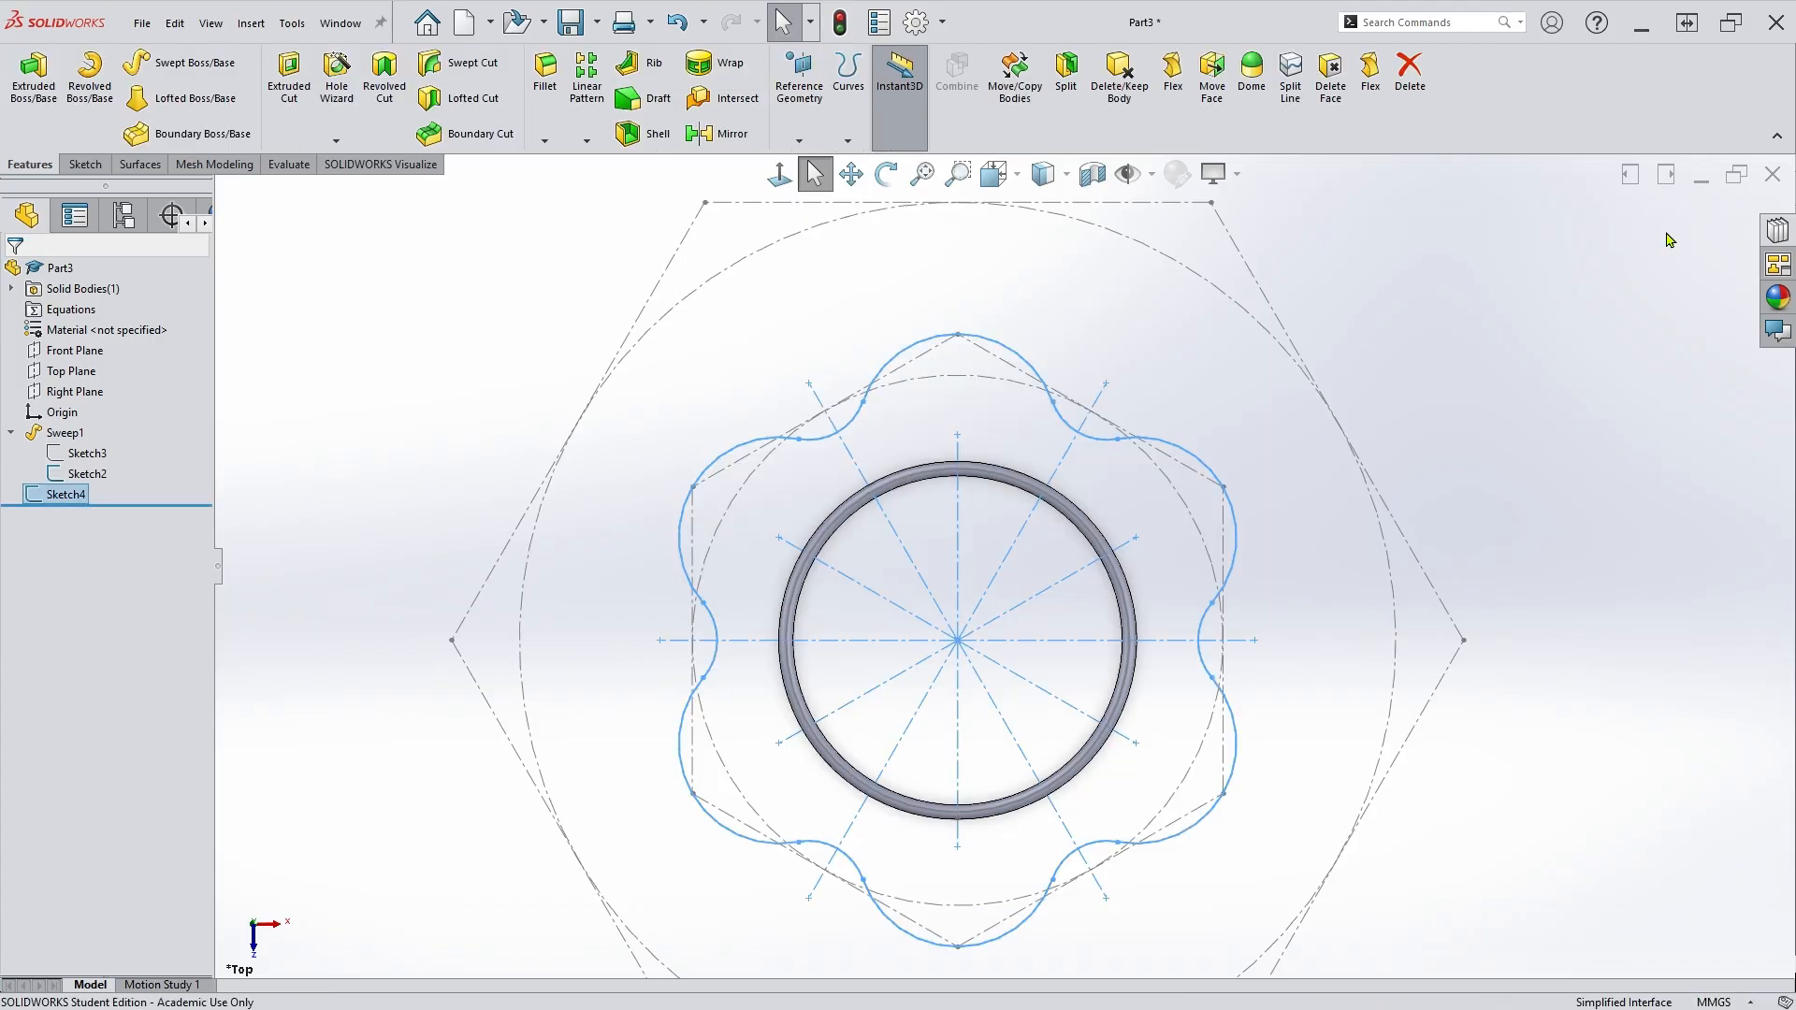
Start a sketch on the Front Plane and draw a circle about 19.4 mm in diameter near the right side of the lobed outline.
{"action": "middle_click_drag", "start_coordinate": [1207, 793], "coordinate": [1188, 634]}
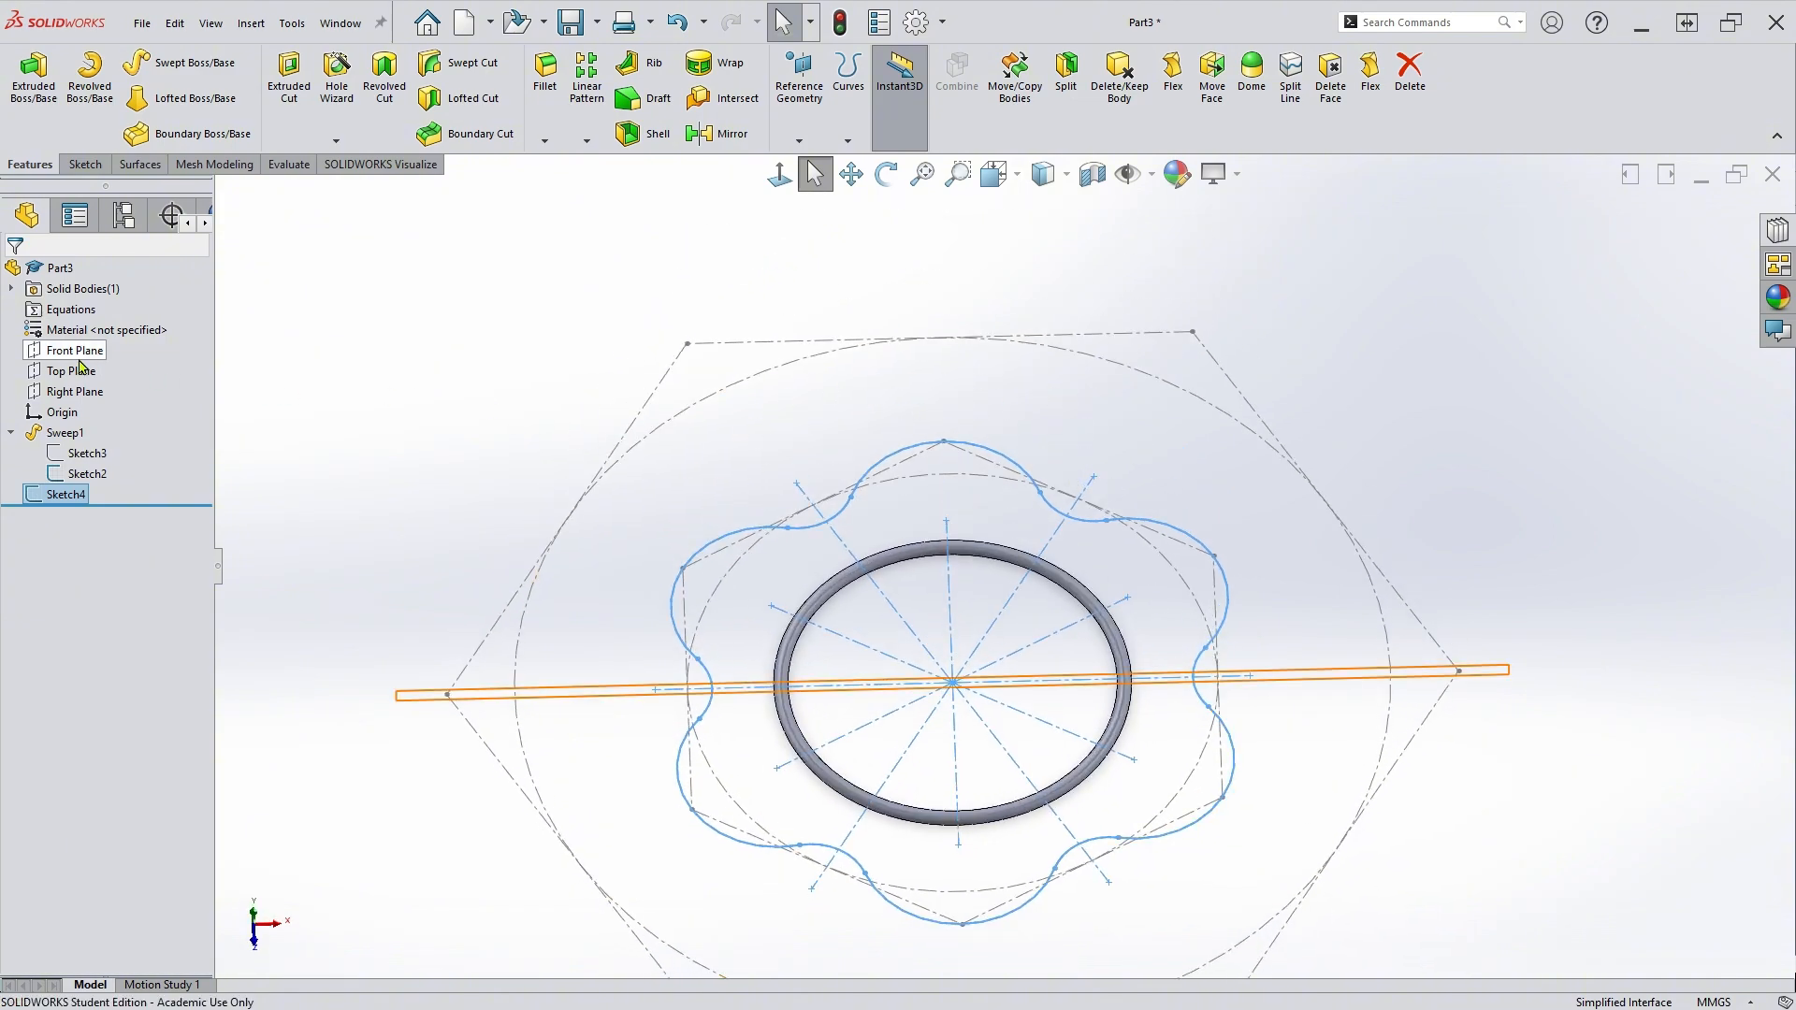
{"action": "left_click", "coordinate": [66, 360]}
{"action": "left_click", "coordinate": [93, 343]}
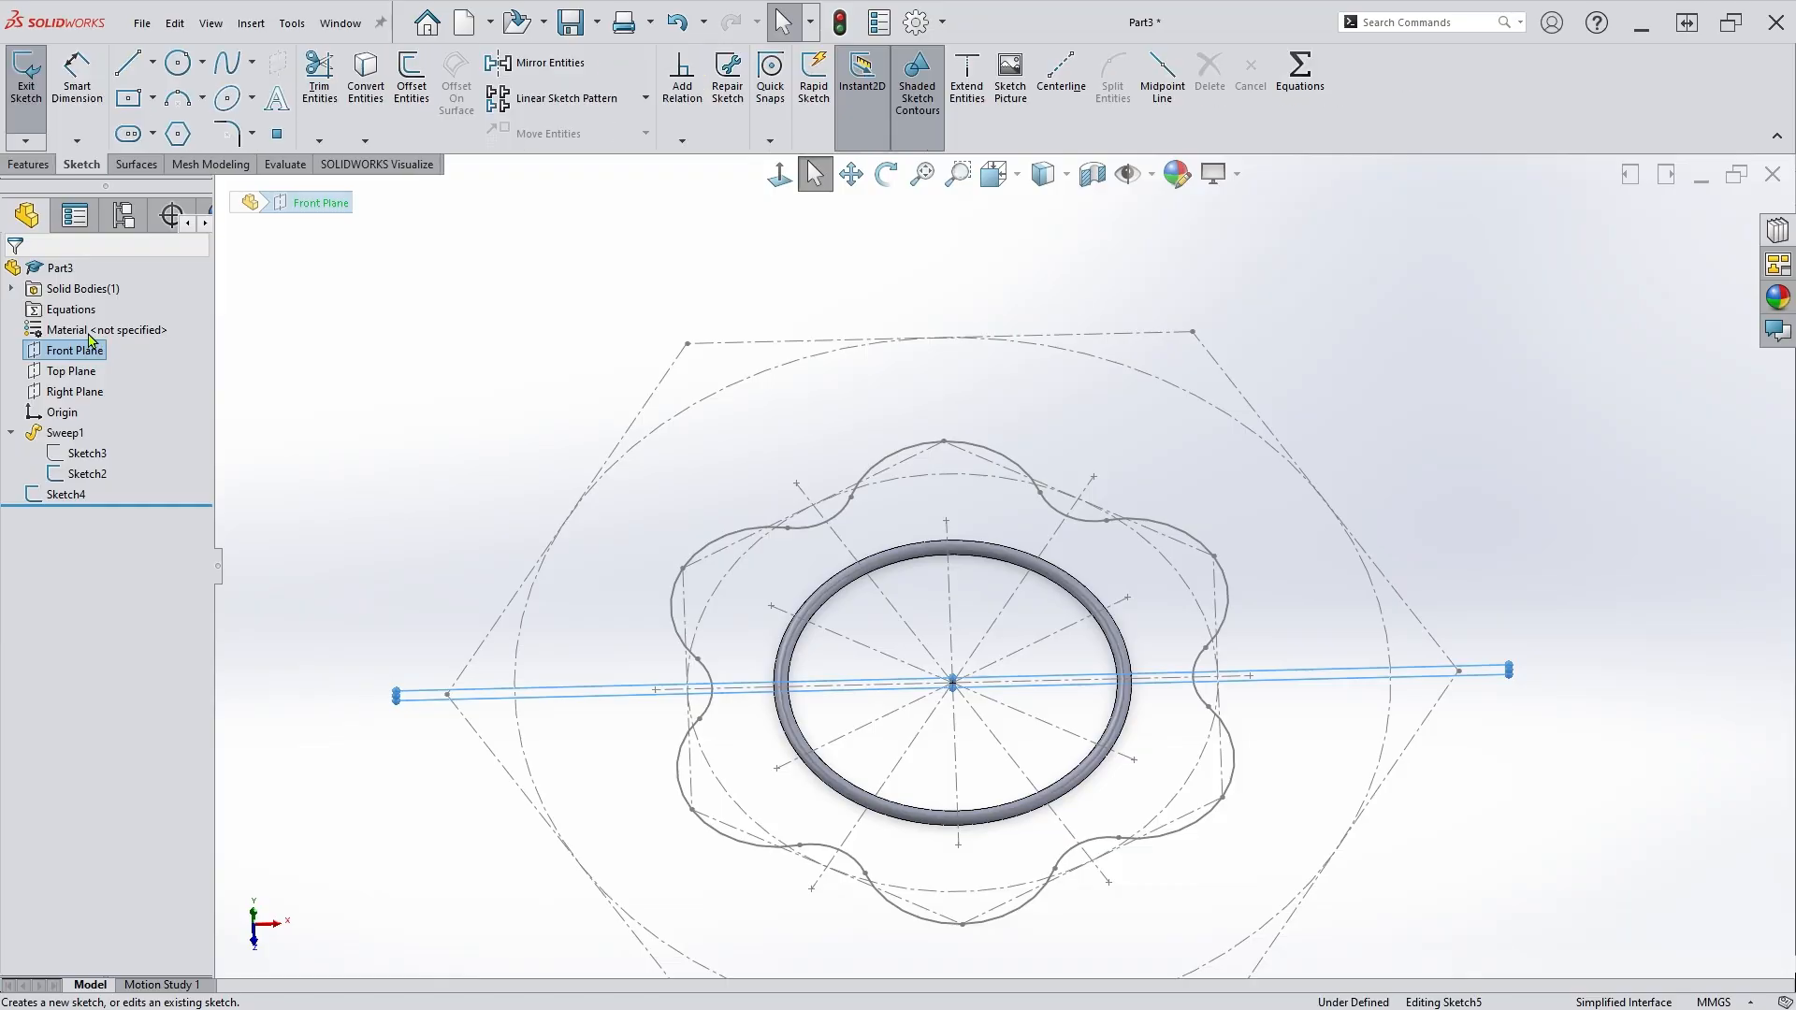
{"action": "middle_click_drag", "start_coordinate": [942, 514], "coordinate": [945, 602]}
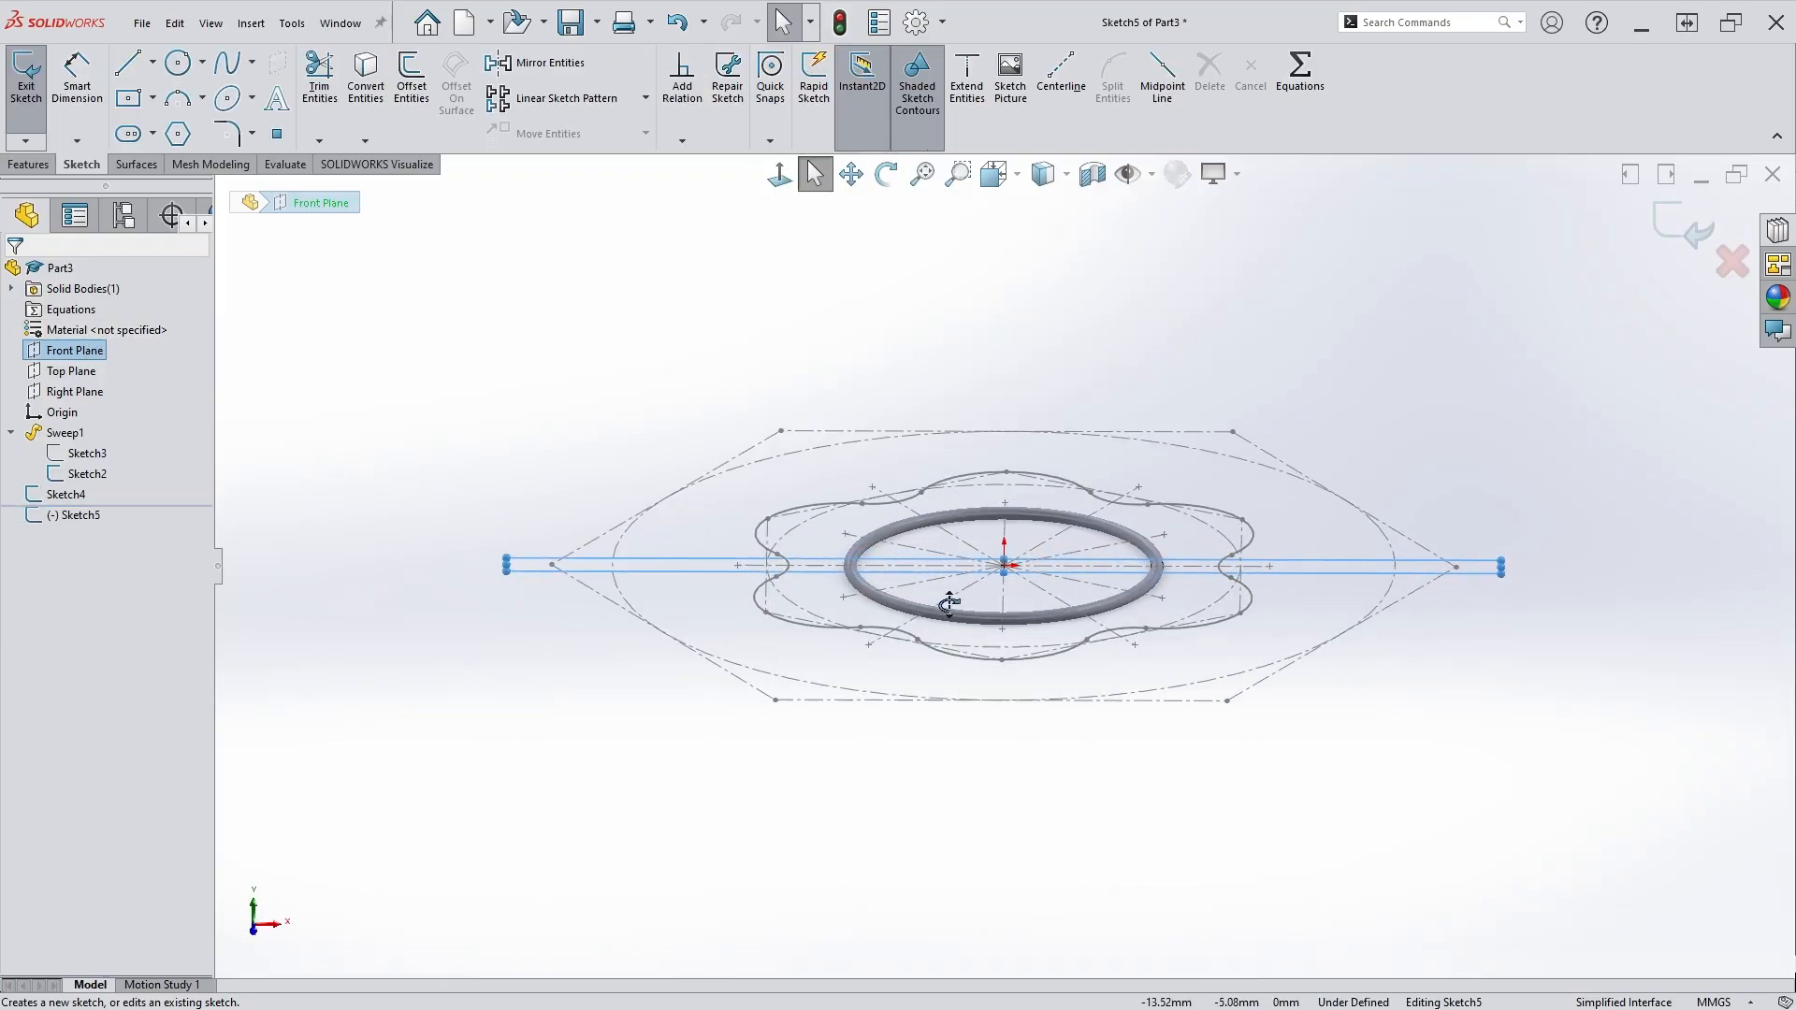
{"action": "left_click", "coordinate": [178, 62]}
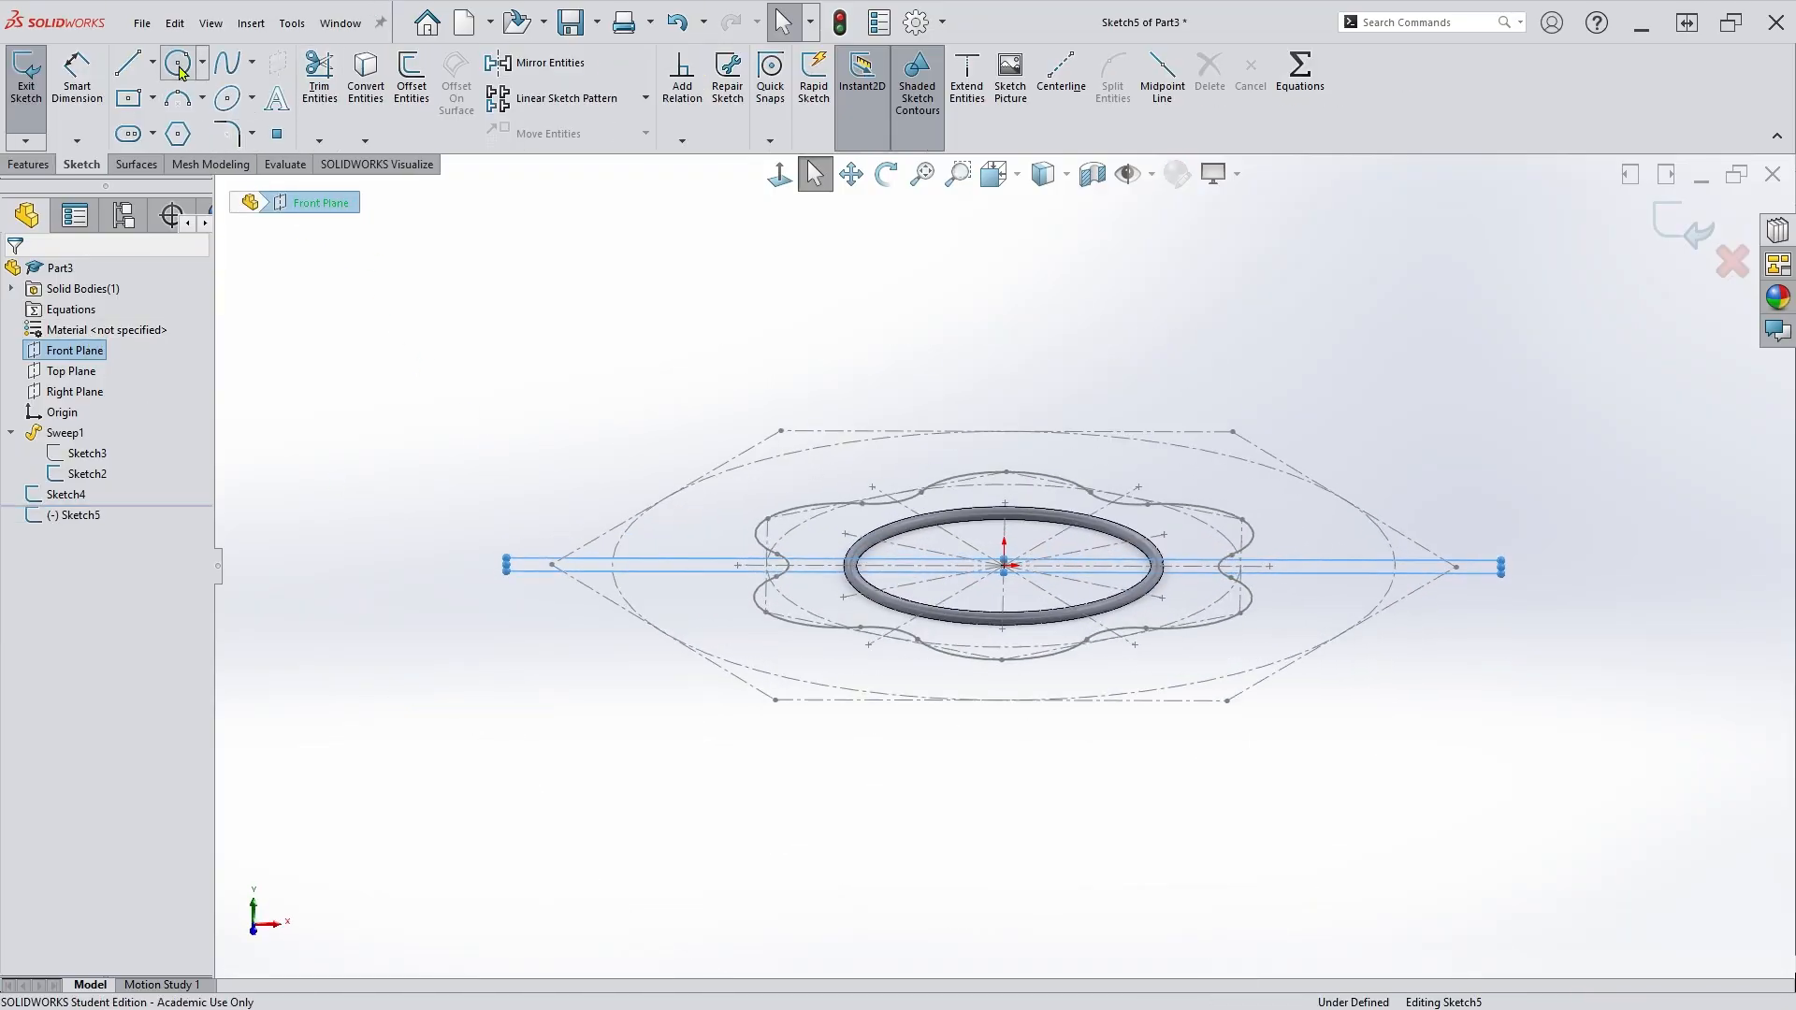
{"action": "left_click", "coordinate": [1251, 483]}
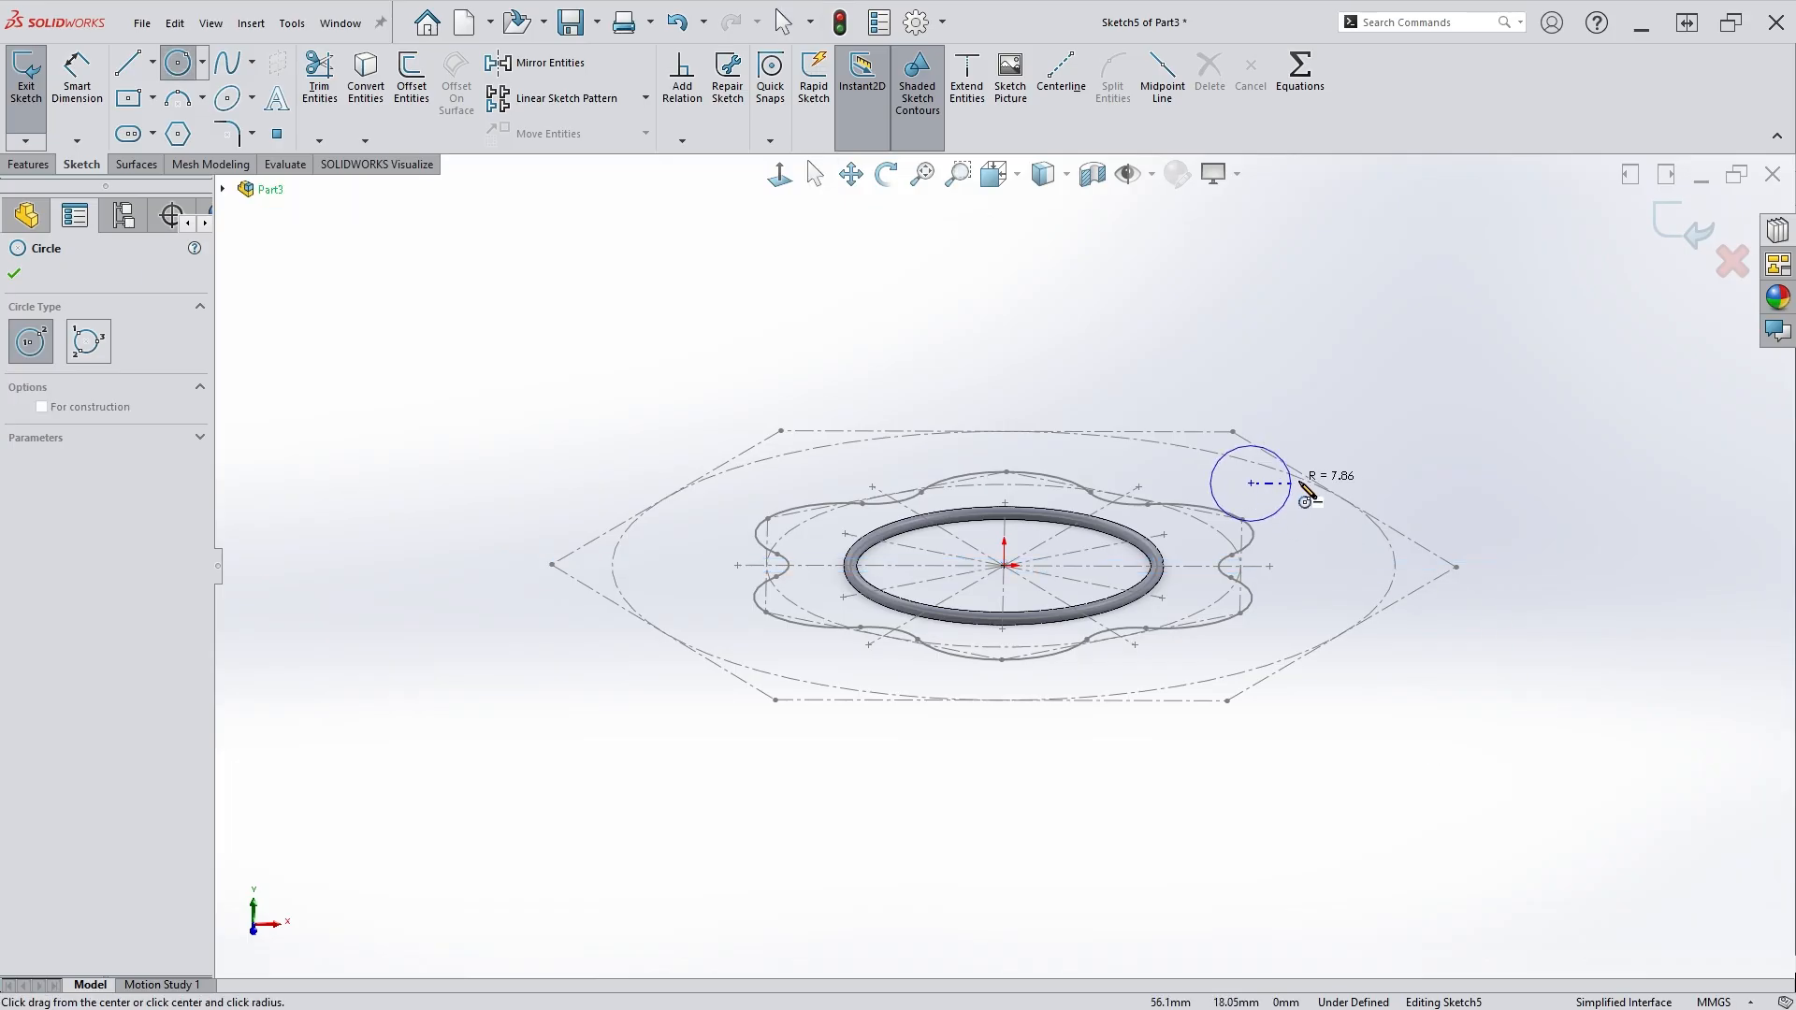
{"action": "left_click", "coordinate": [1301, 483]}
{"action": "key", "text": "Escape"}
Add a Pierce relation between the circle's centre and the concave arc on the right side of the lobed outline.
{"action": "scroll", "coordinate": [1325, 556], "scroll_direction": "down", "scroll_amount": 5}
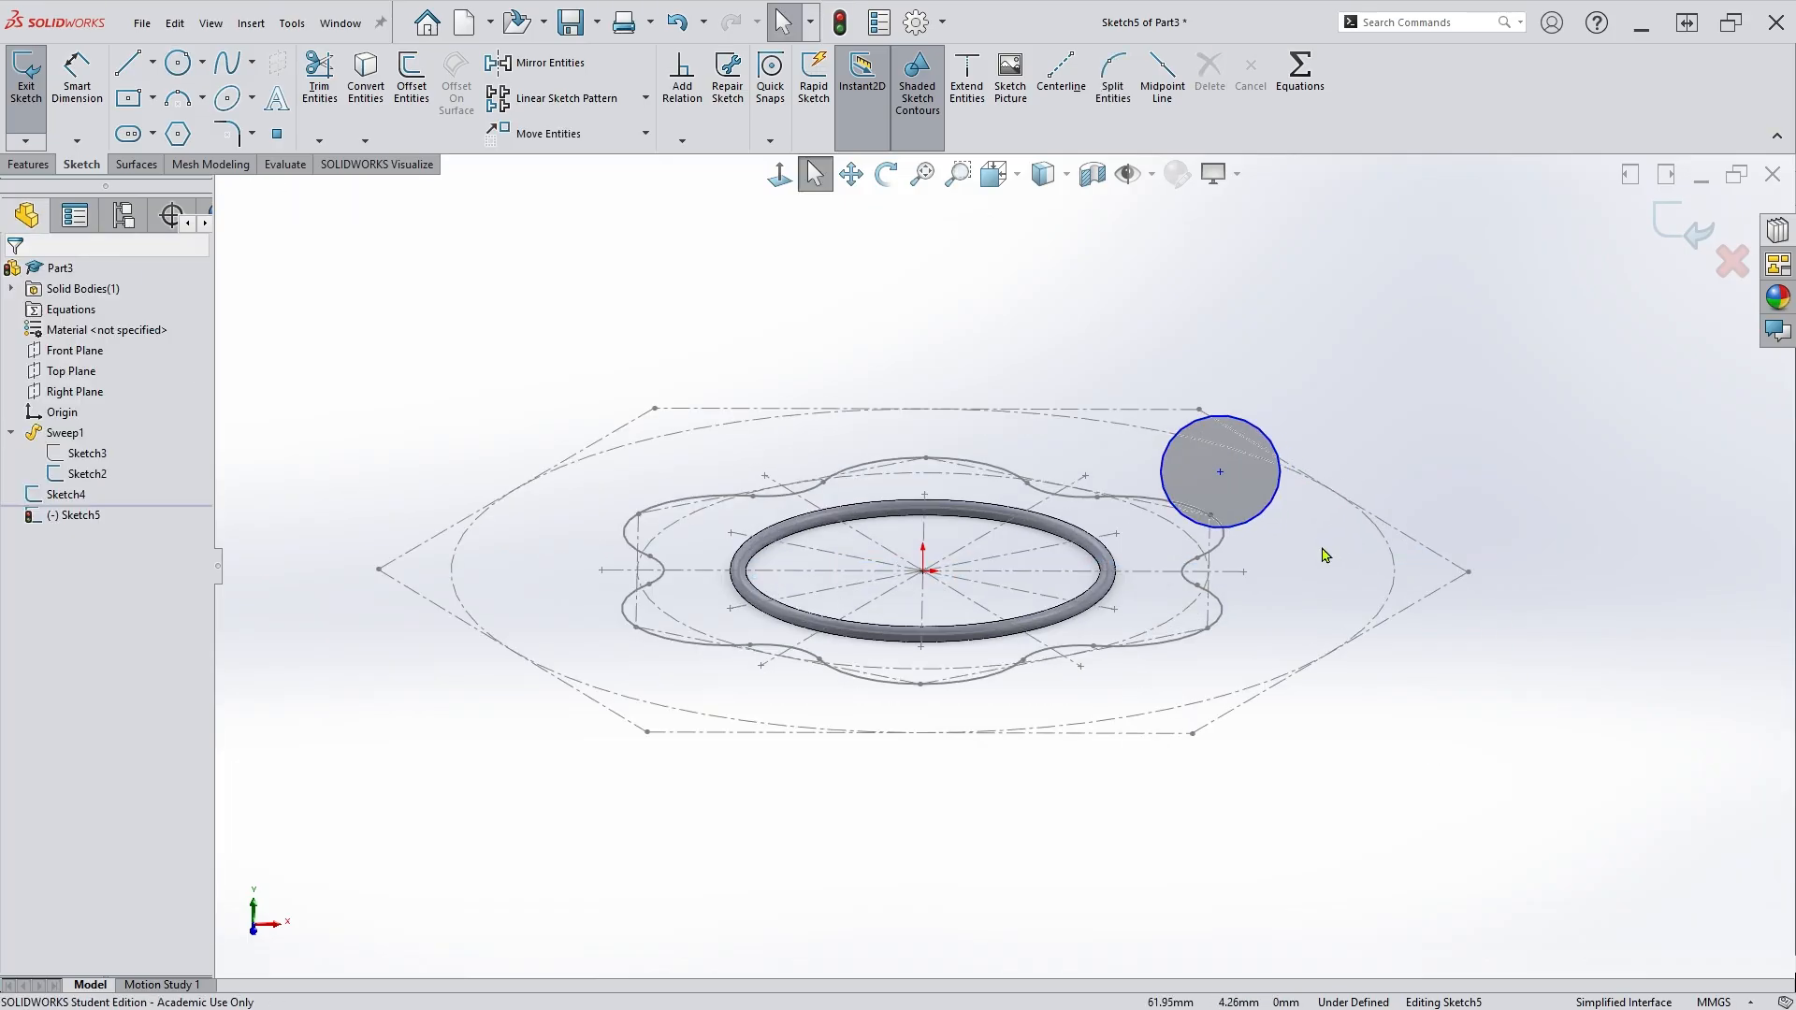
{"action": "scroll", "coordinate": [1044, 632], "scroll_direction": "down", "scroll_amount": 1}
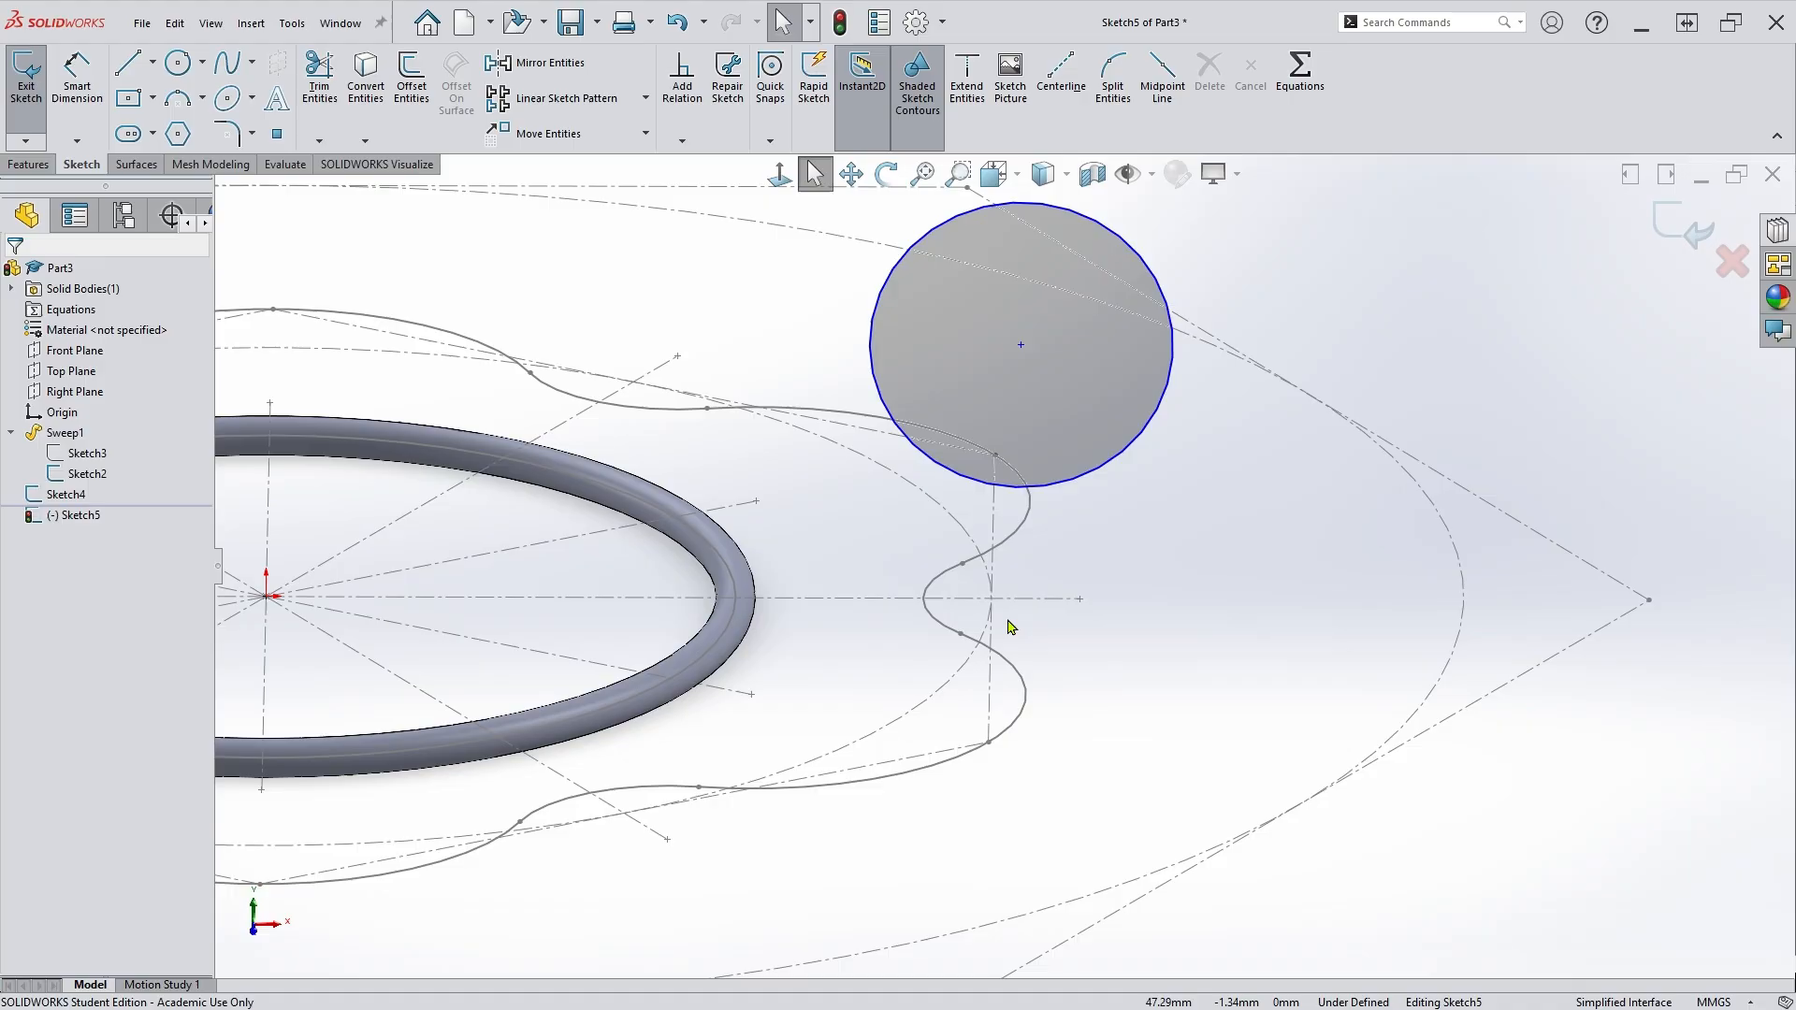
{"action": "left_click", "coordinate": [942, 580]}
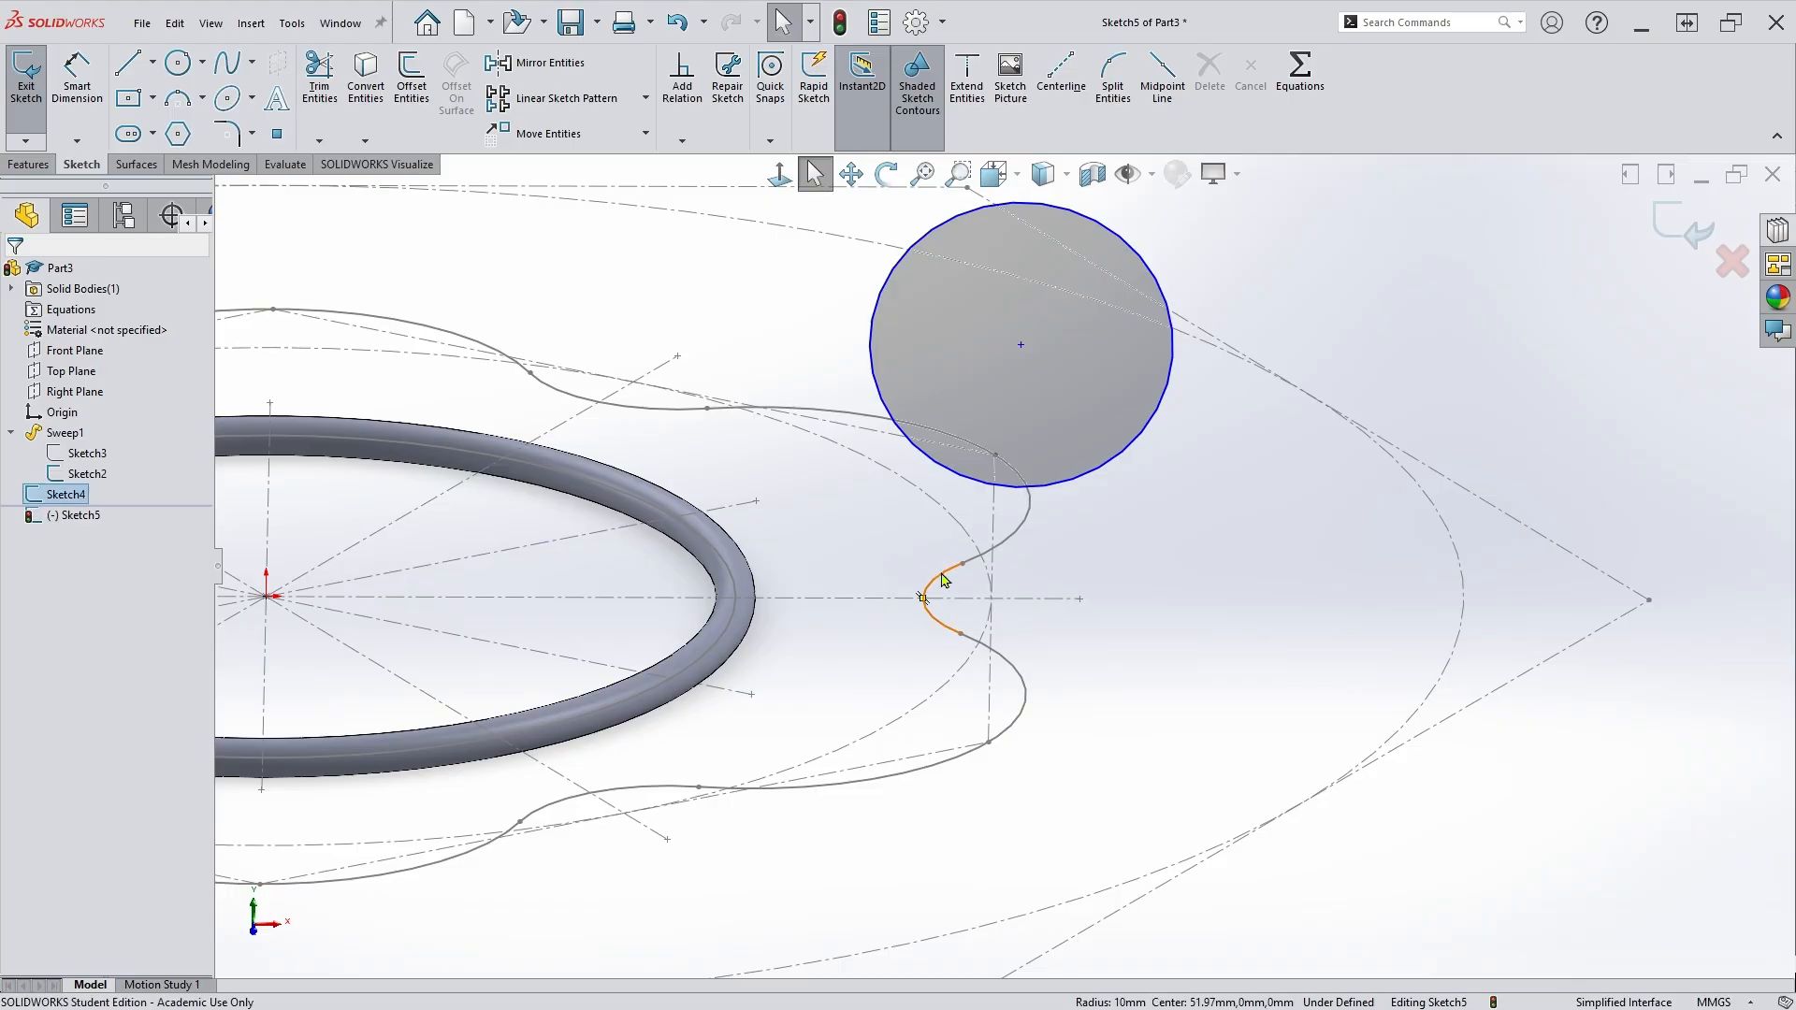
{"action": "left_click", "coordinate": [1021, 348], "text": "ctrl"}
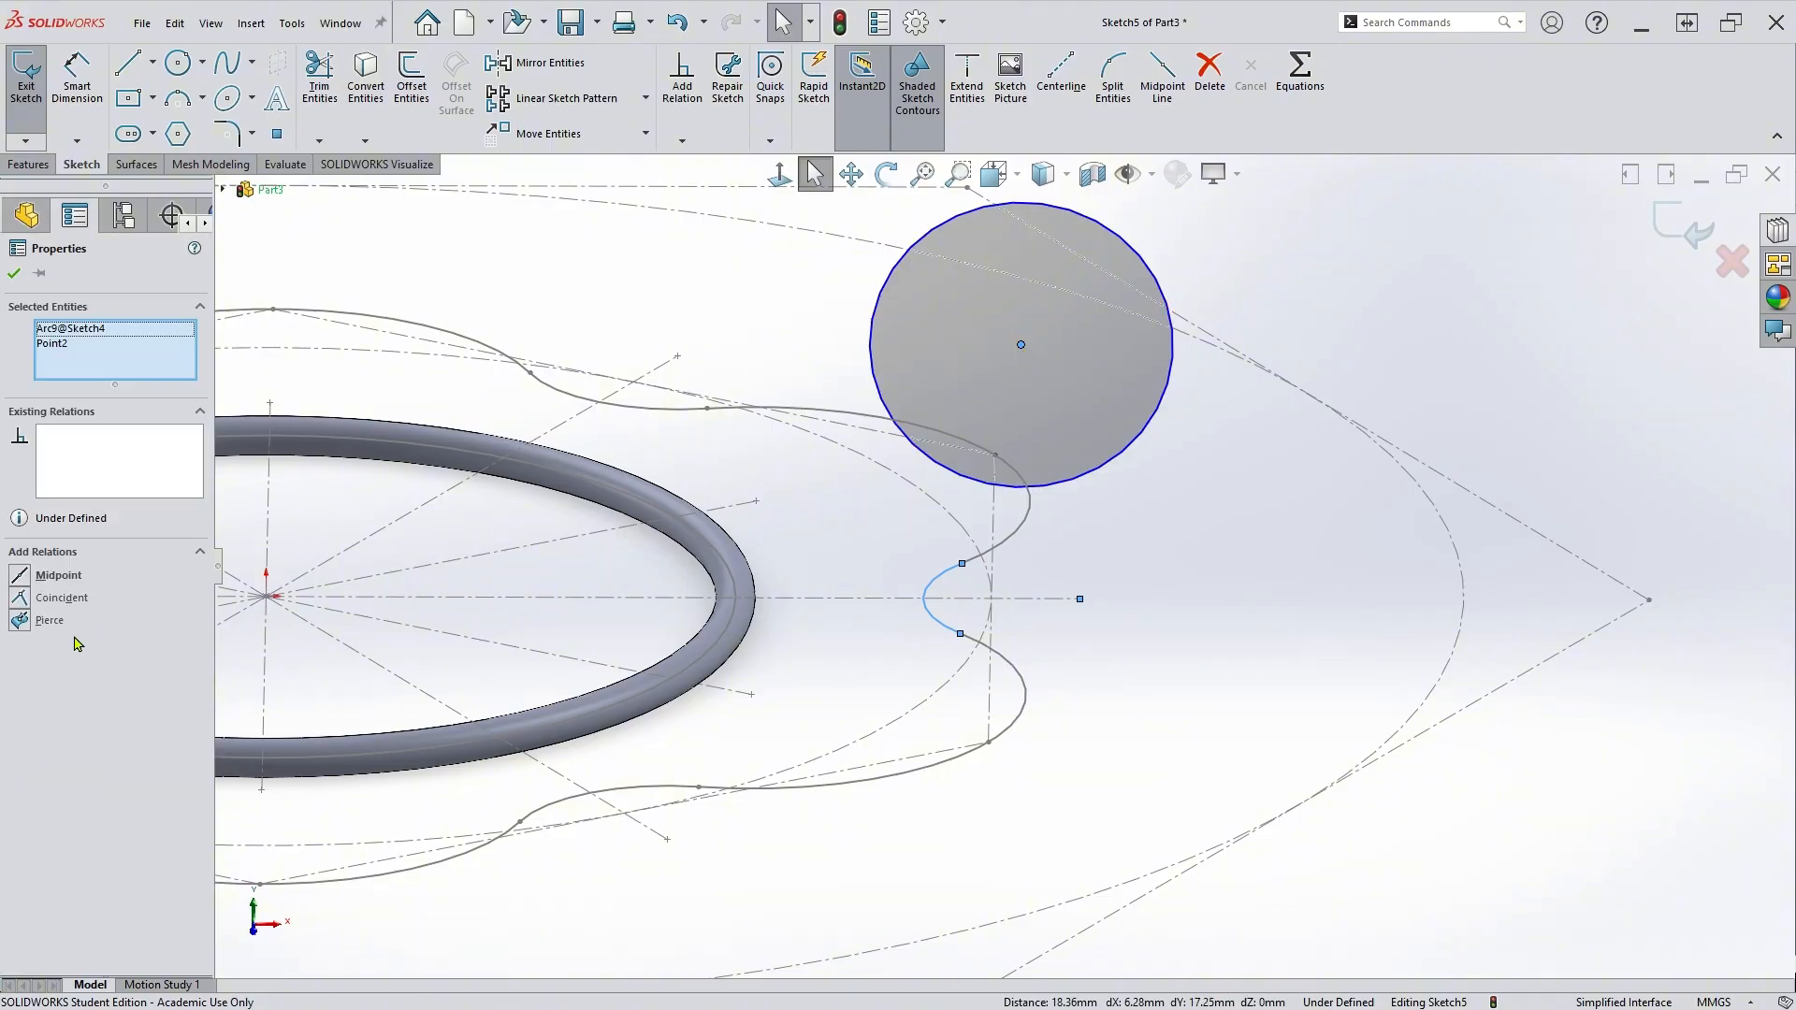
{"action": "left_click", "coordinate": [19, 621]}
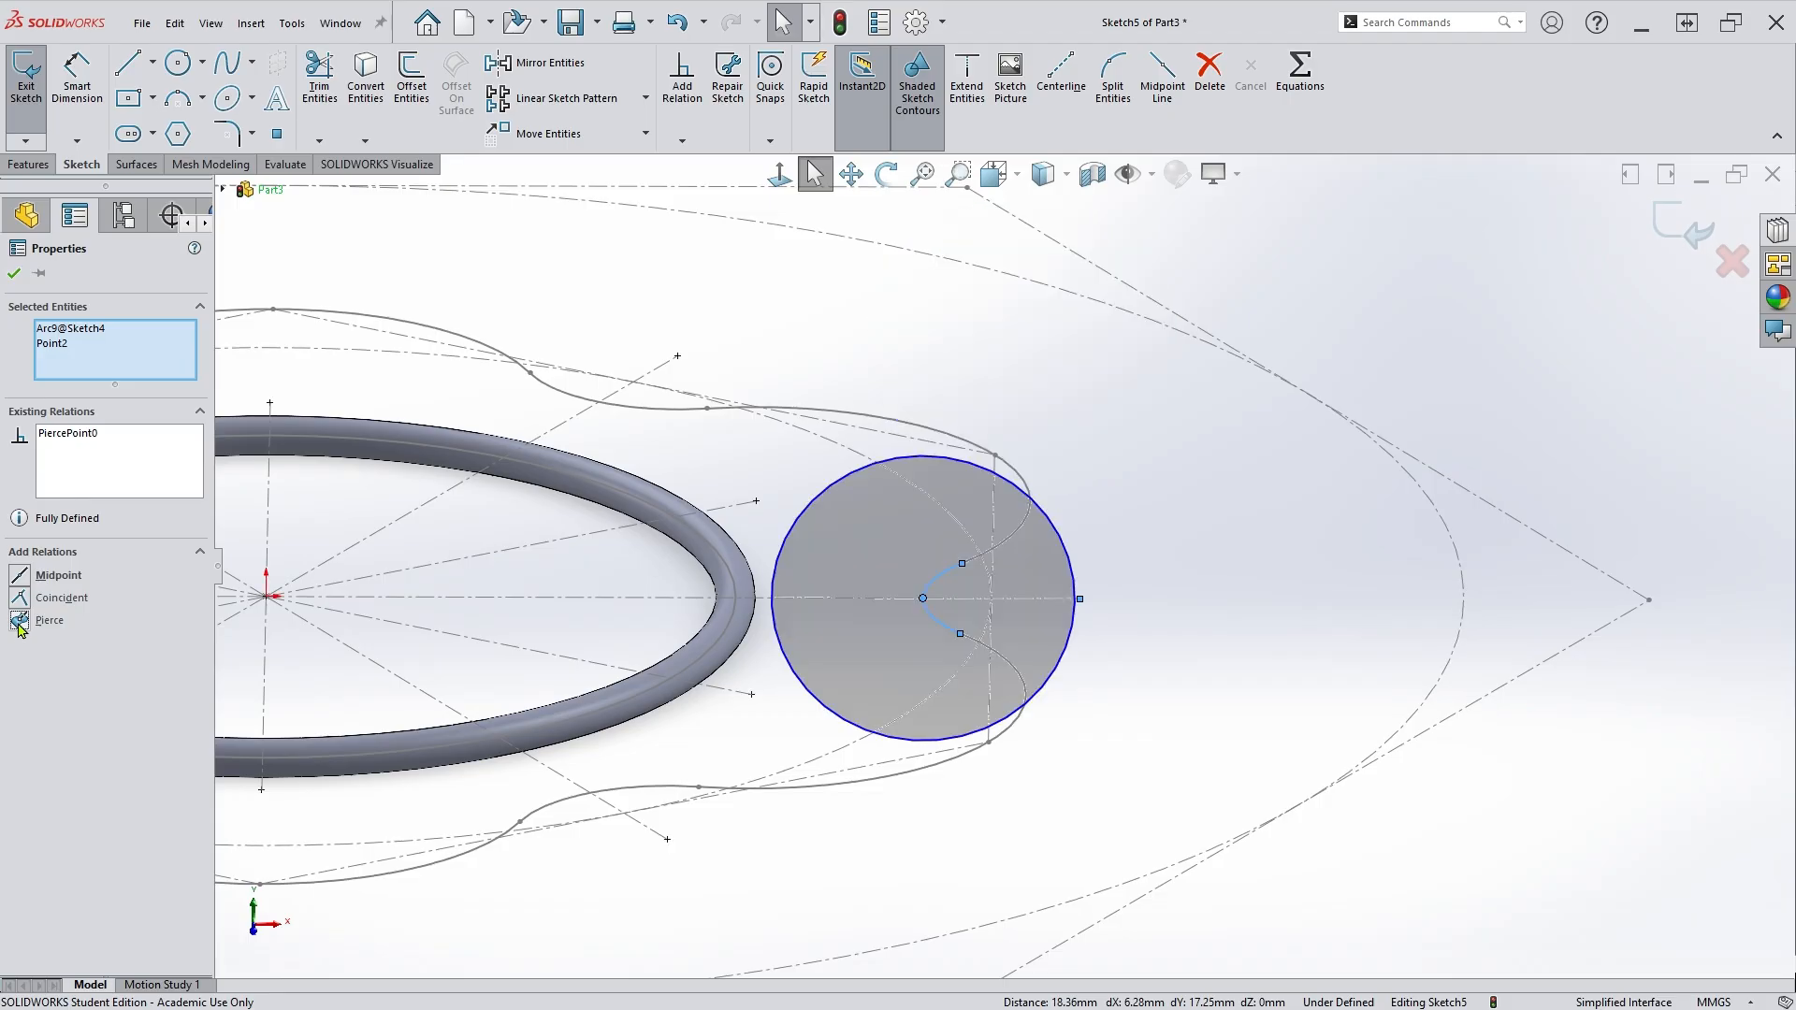
{"action": "key", "text": "Escape"}
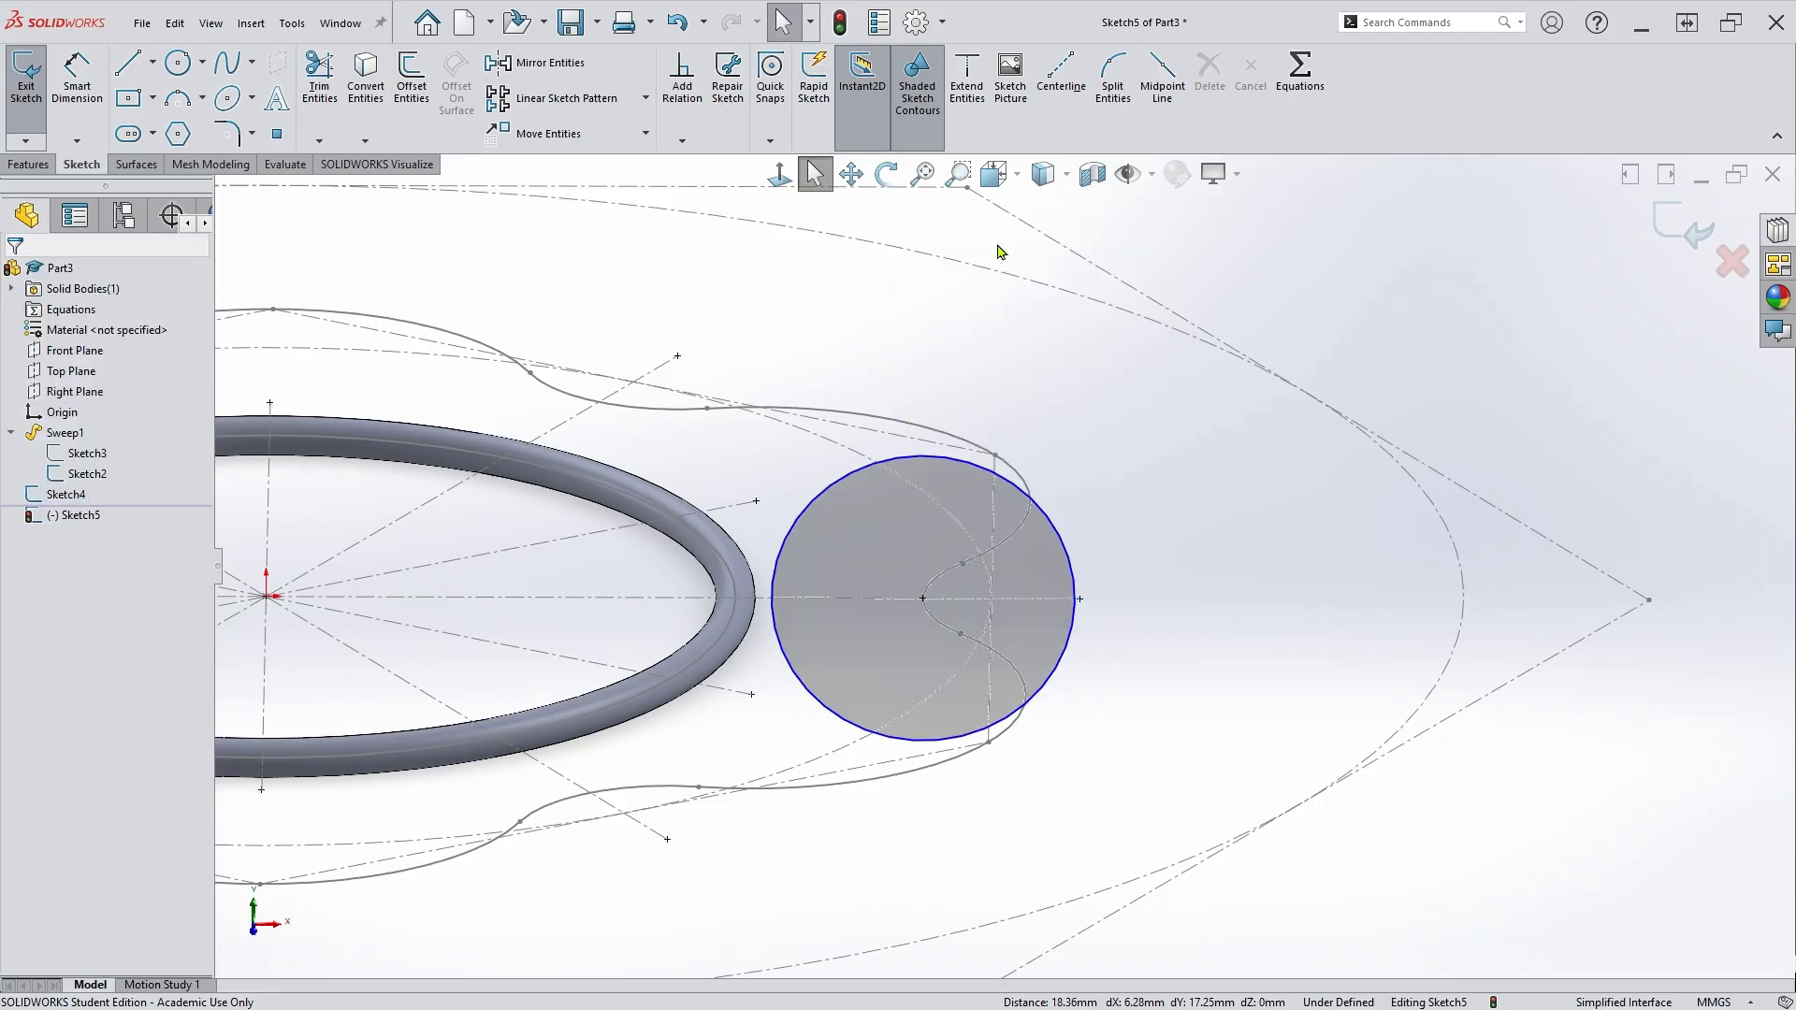
Dimension the profile circle's diameter as 2.5 mm and exit the sketch.
{"action": "left_click", "coordinate": [76, 80]}
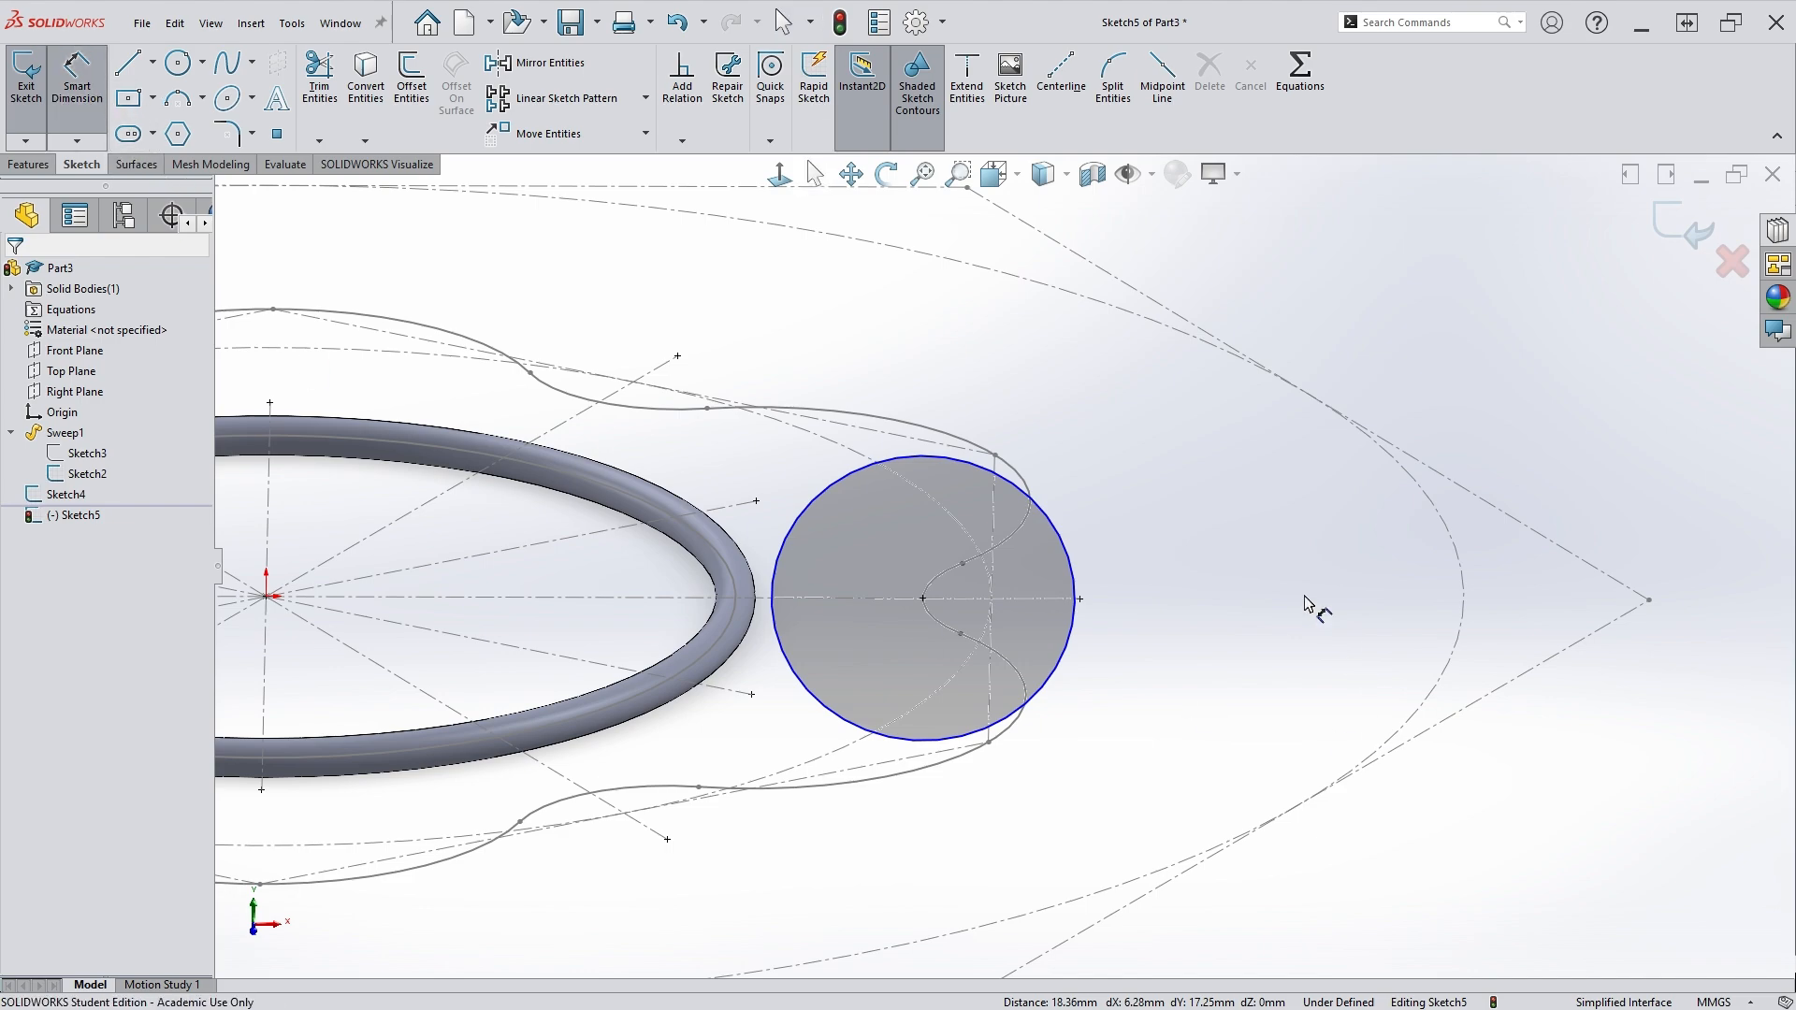
{"action": "left_click", "coordinate": [1072, 562]}
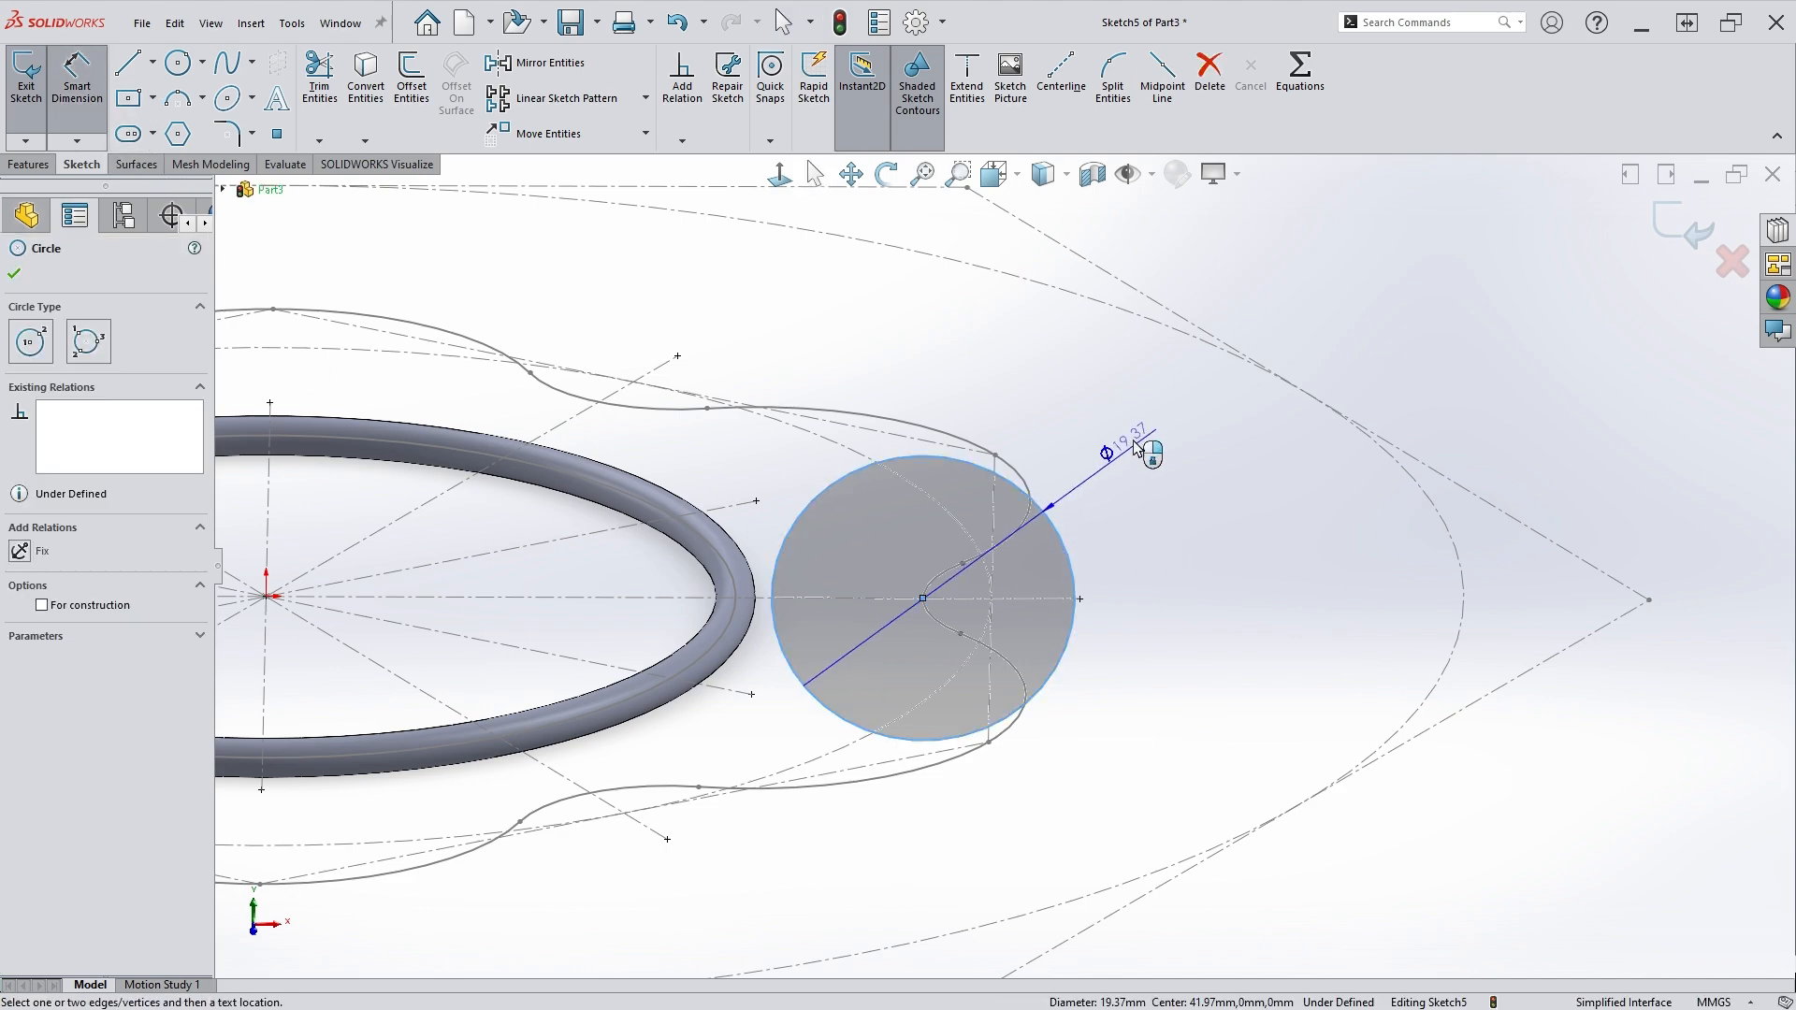
{"action": "left_click", "coordinate": [1162, 447]}
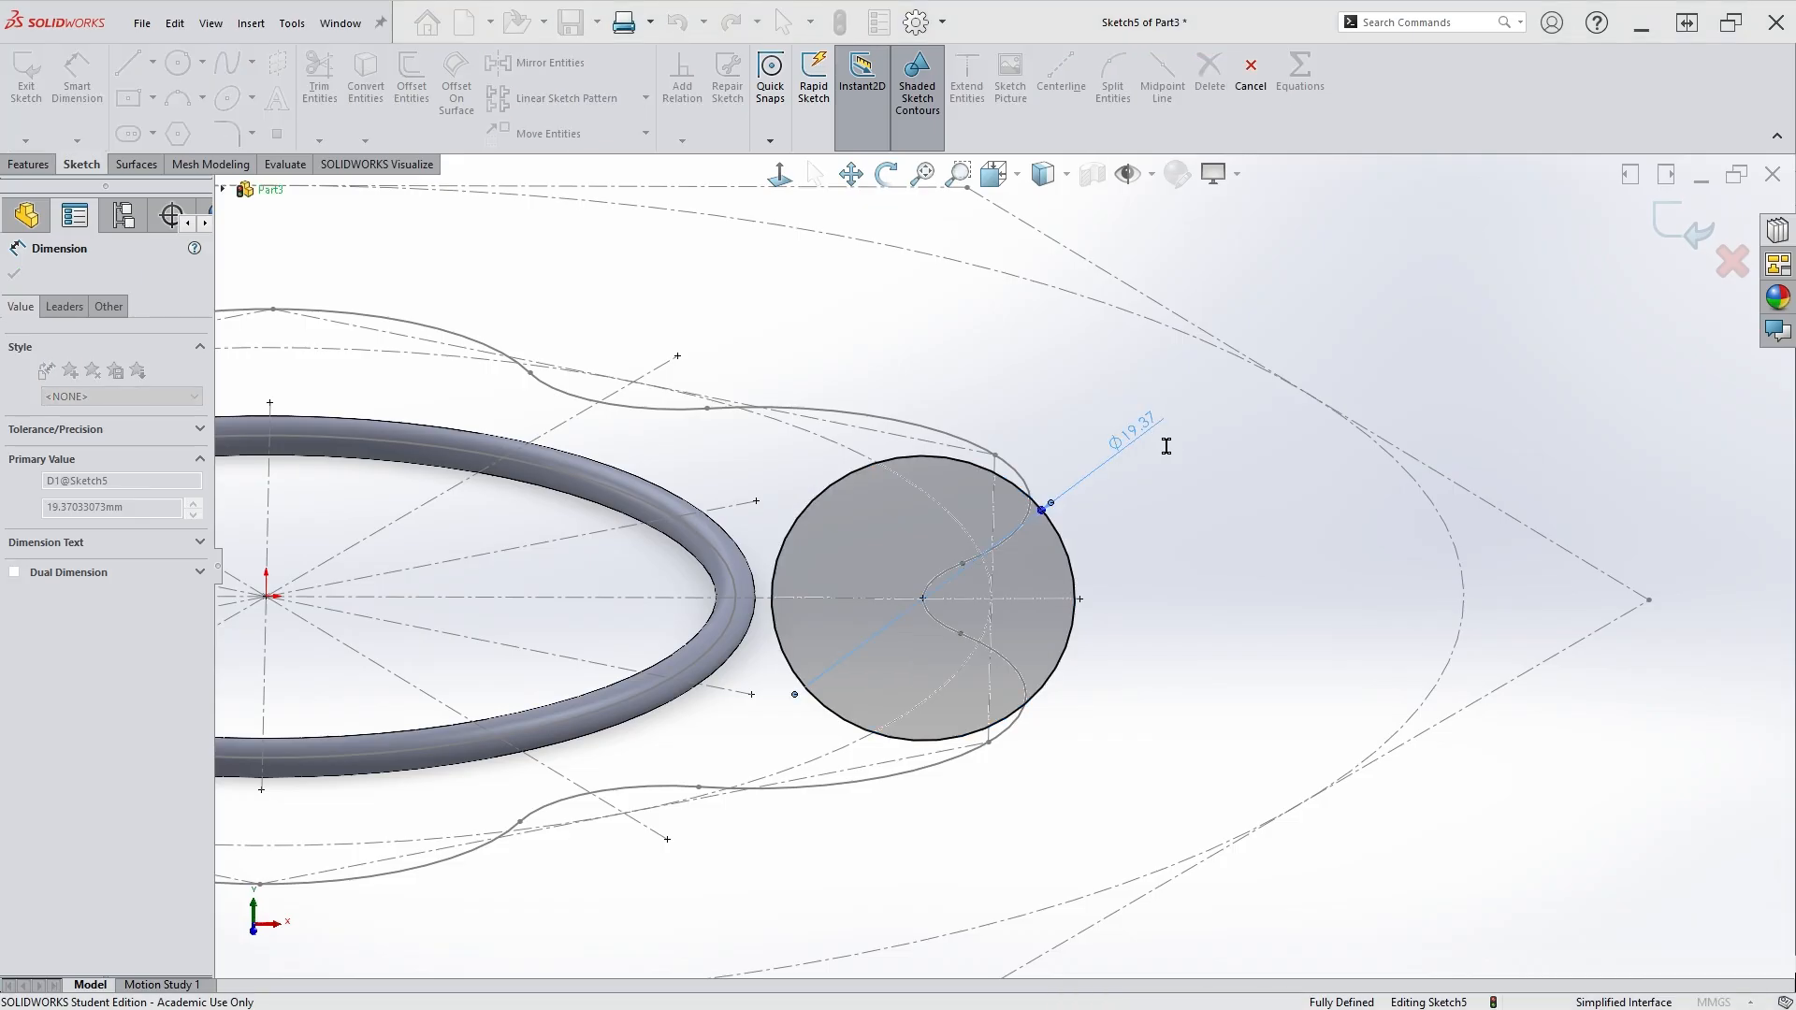
{"action": "type", "text": "2.5"}
{"action": "key", "text": "Return"}
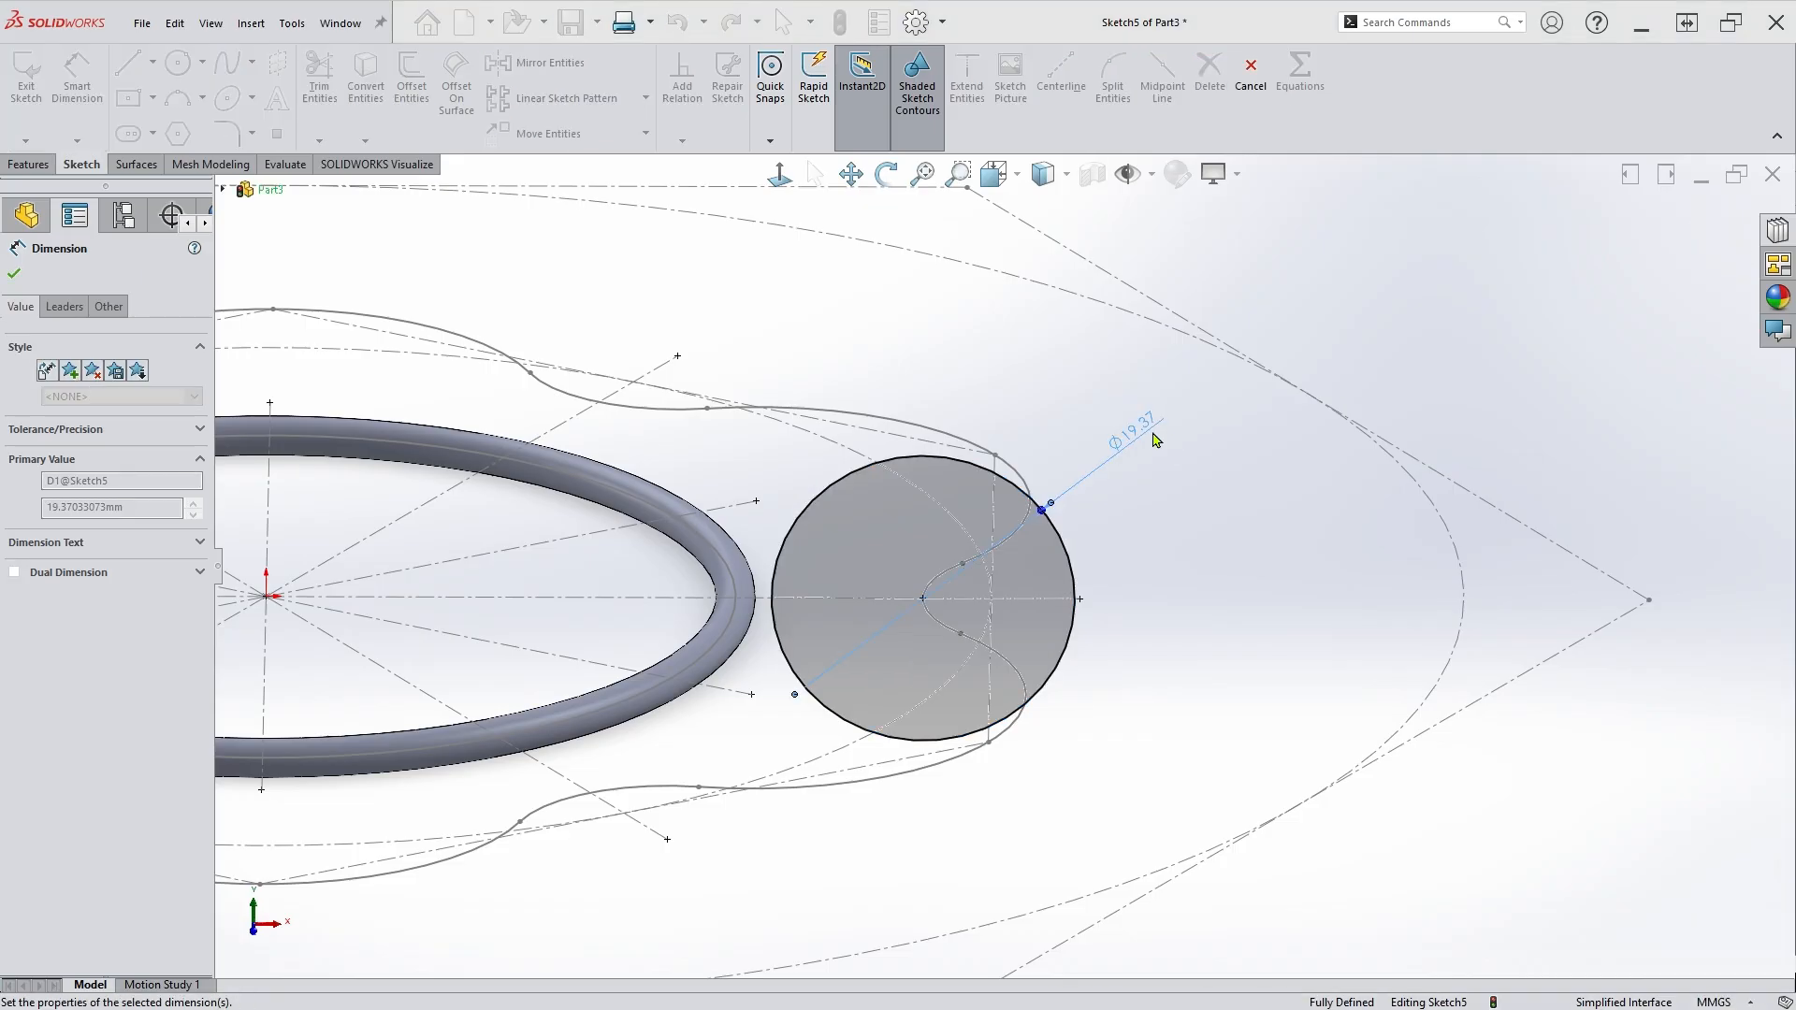
{"action": "key", "text": "Escape"}
{"action": "scroll", "coordinate": [899, 548], "scroll_direction": "up", "scroll_amount": 3}
{"action": "scroll", "coordinate": [967, 493], "scroll_direction": "up", "scroll_amount": 3}
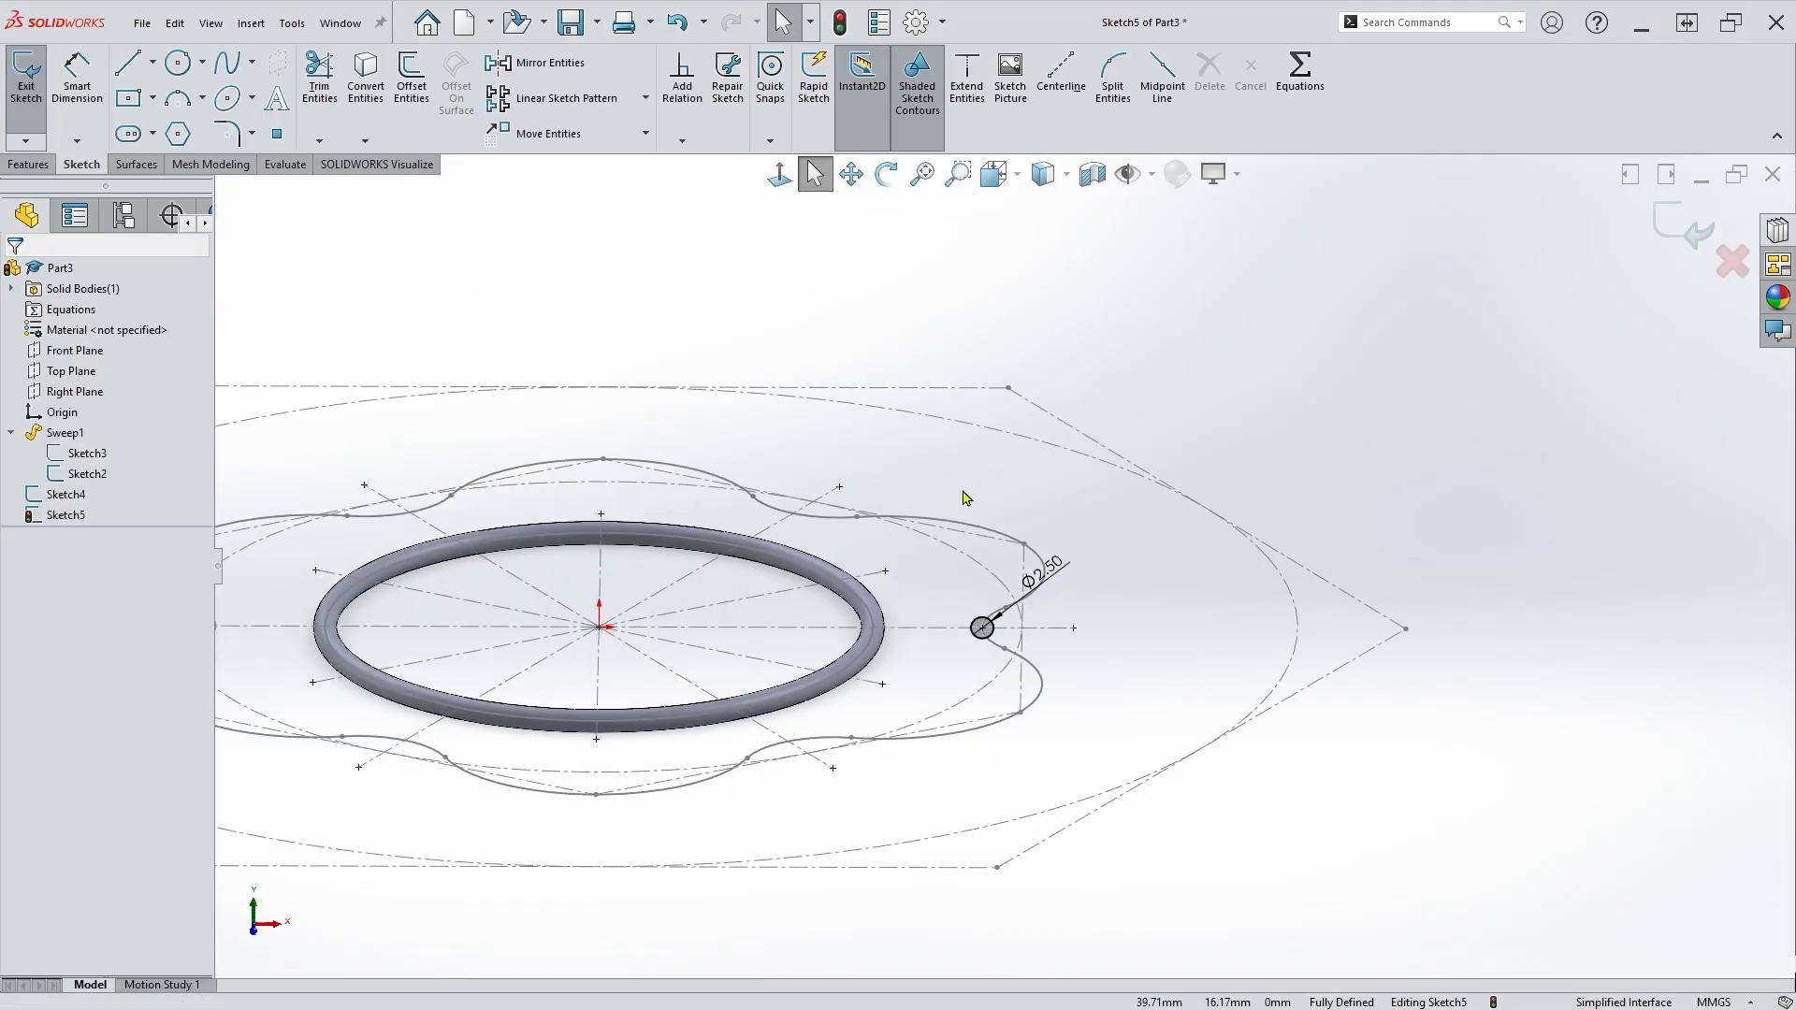
{"action": "scroll", "coordinate": [1490, 432], "scroll_direction": "down", "scroll_amount": 2}
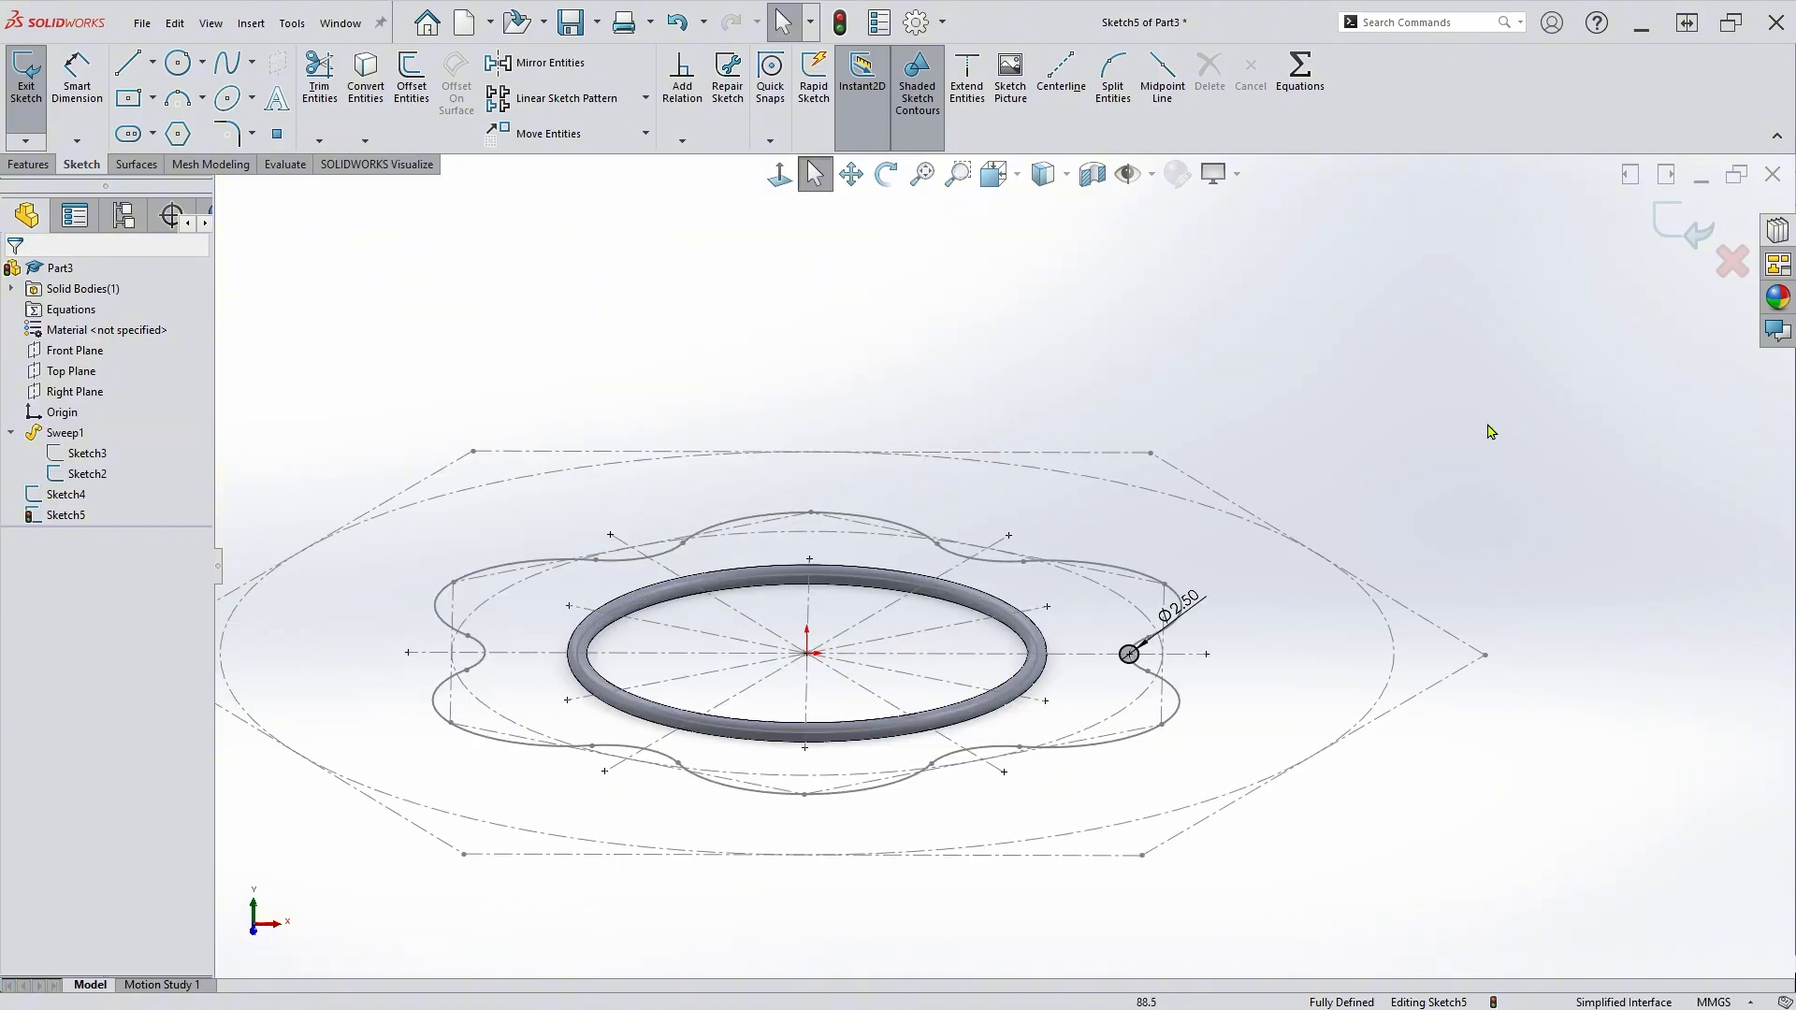
{"action": "left_click", "coordinate": [1678, 245]}
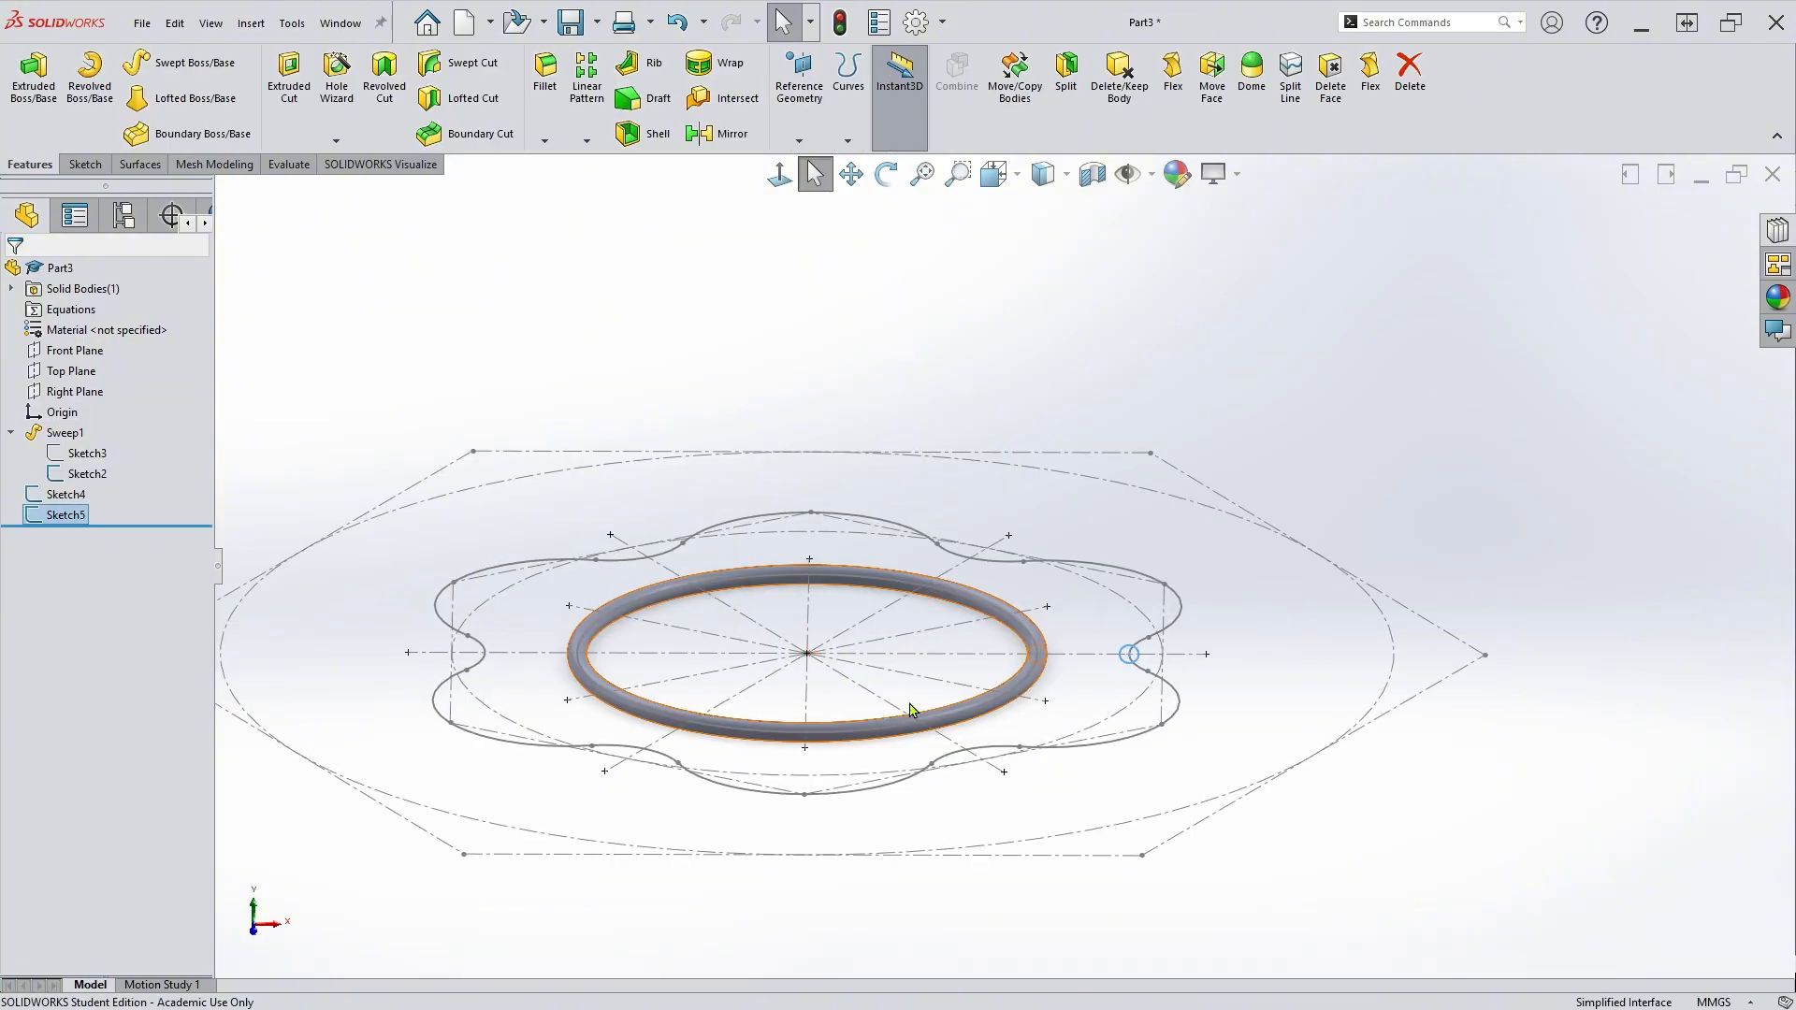
Create a Swept Boss/Base using the 2.5 mm circle as the profile and the six-lobed outline as the path.
{"action": "left_click", "coordinate": [187, 66]}
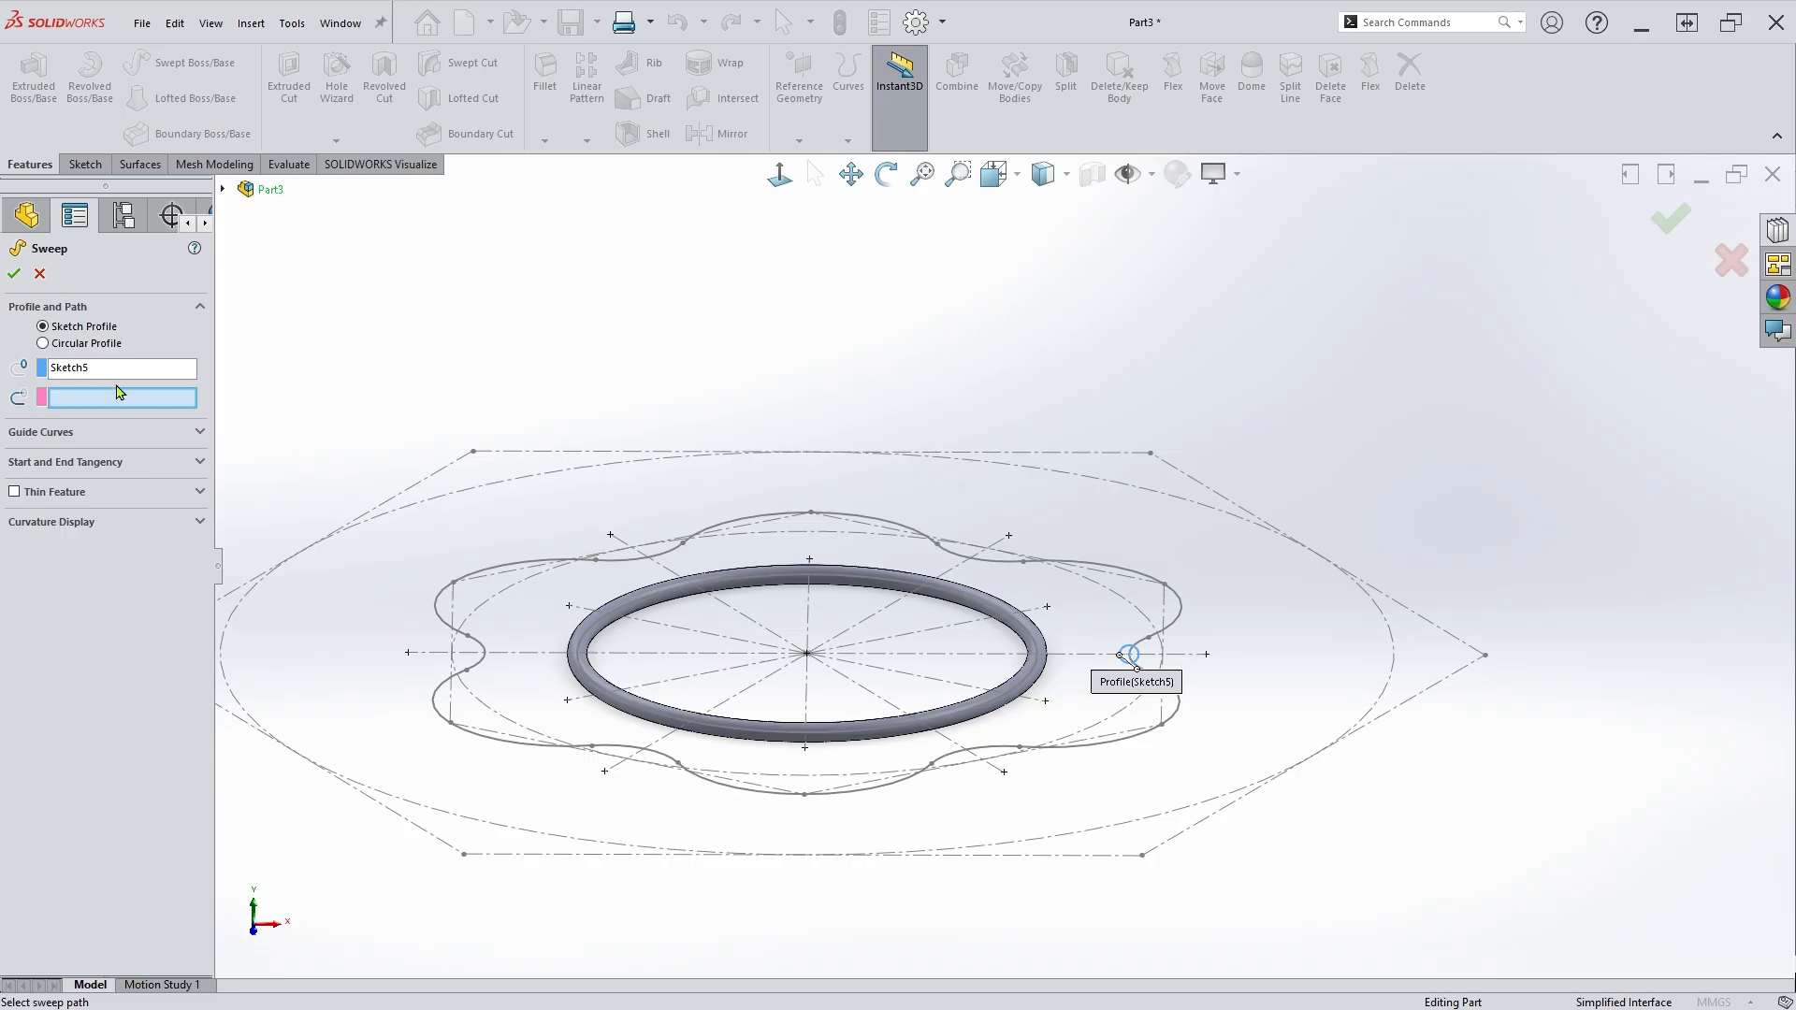
{"action": "left_click", "coordinate": [1181, 622]}
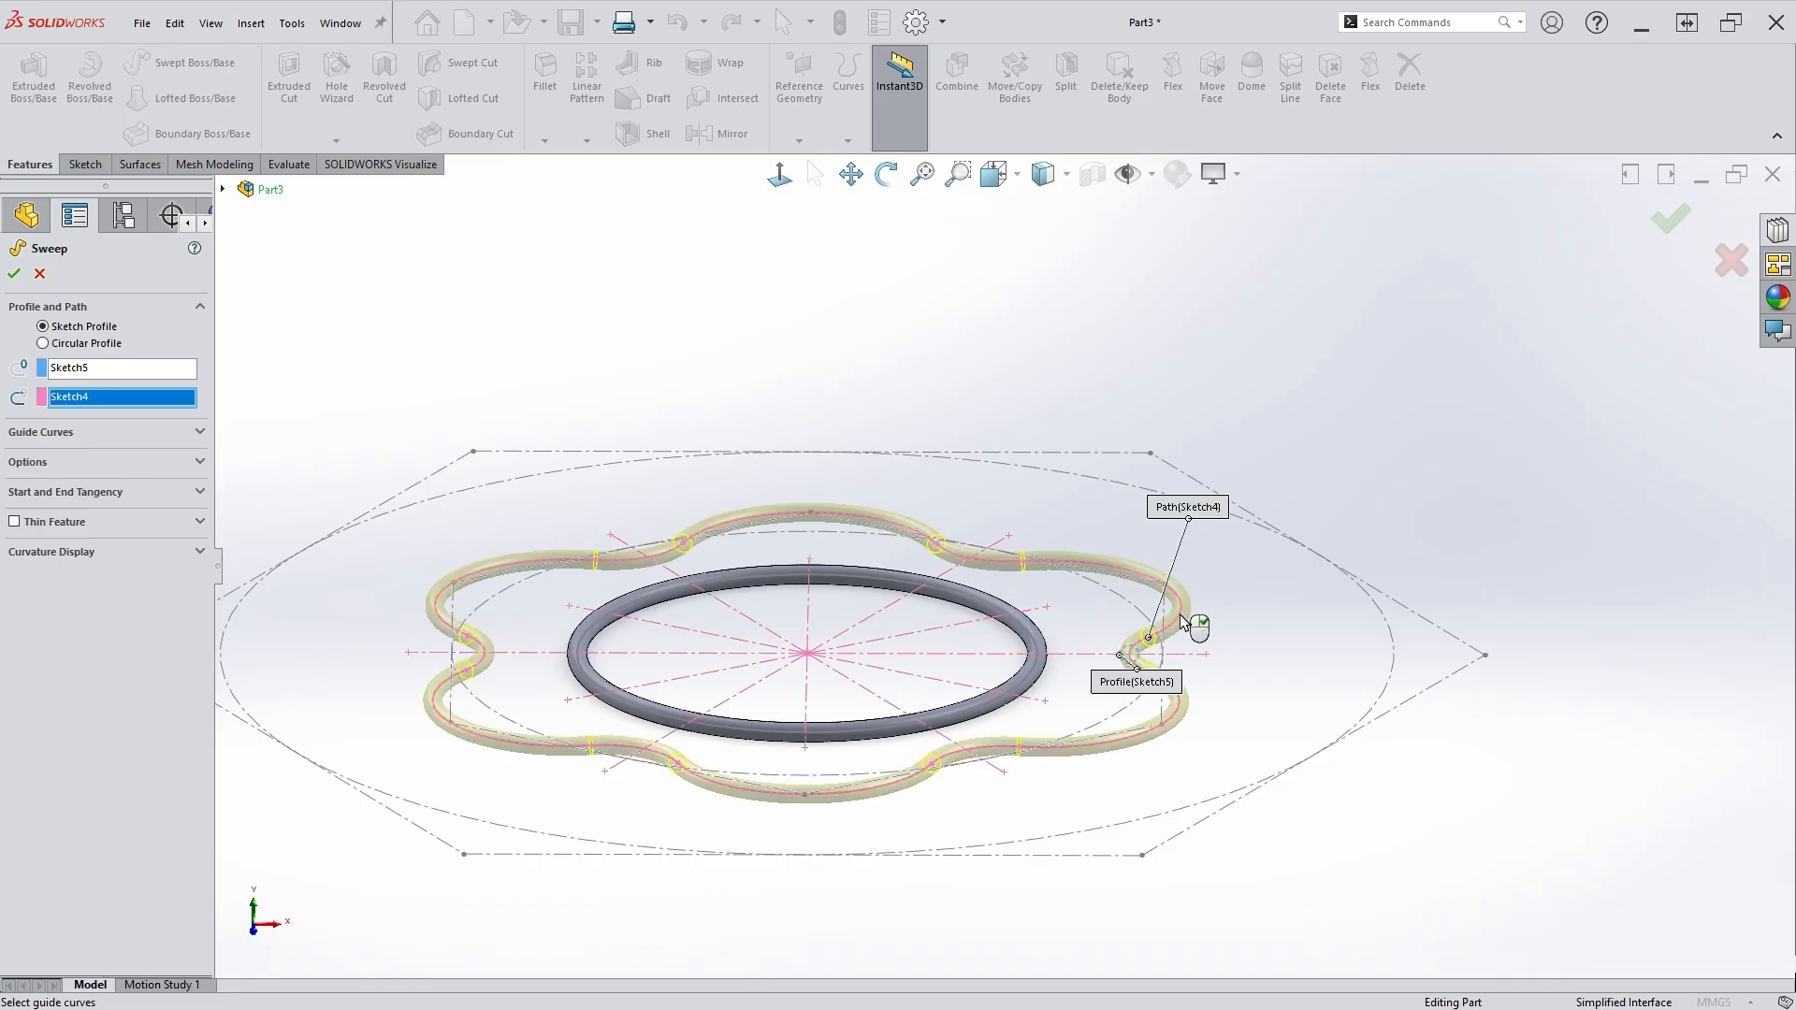
{"action": "right_click", "coordinate": [1181, 622]}
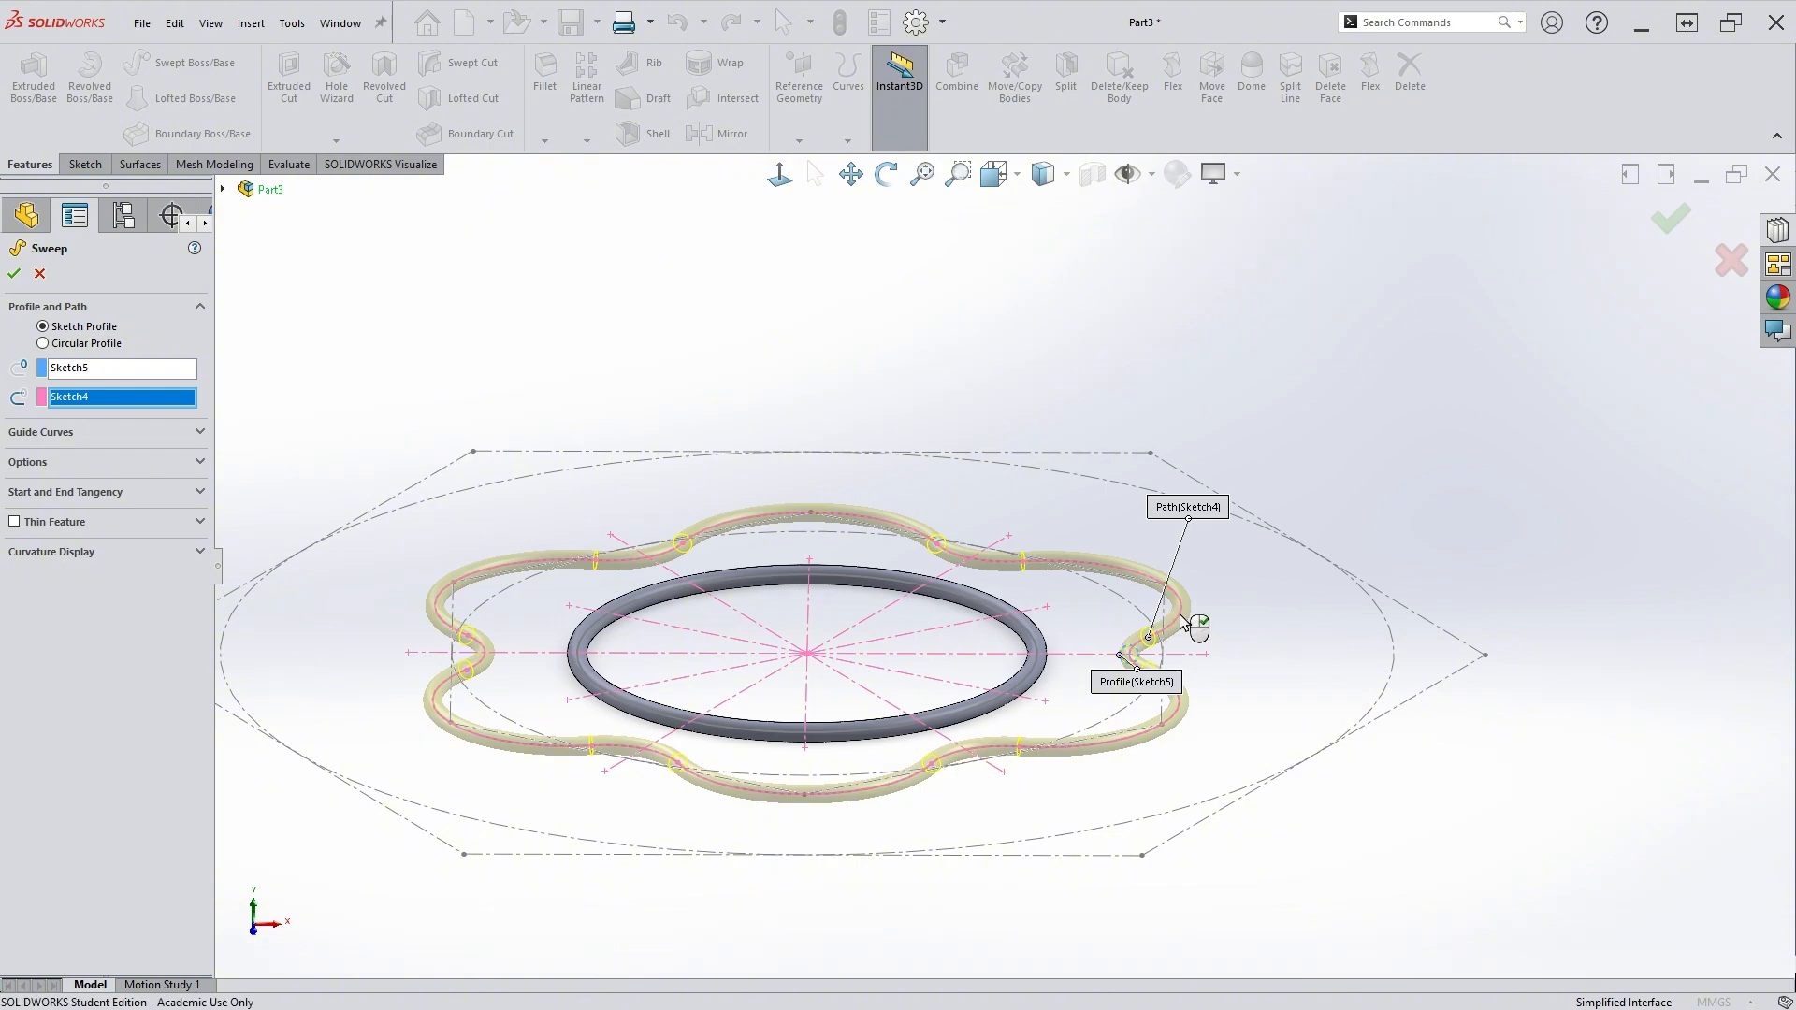
{"action": "left_click", "coordinate": [879, 497]}
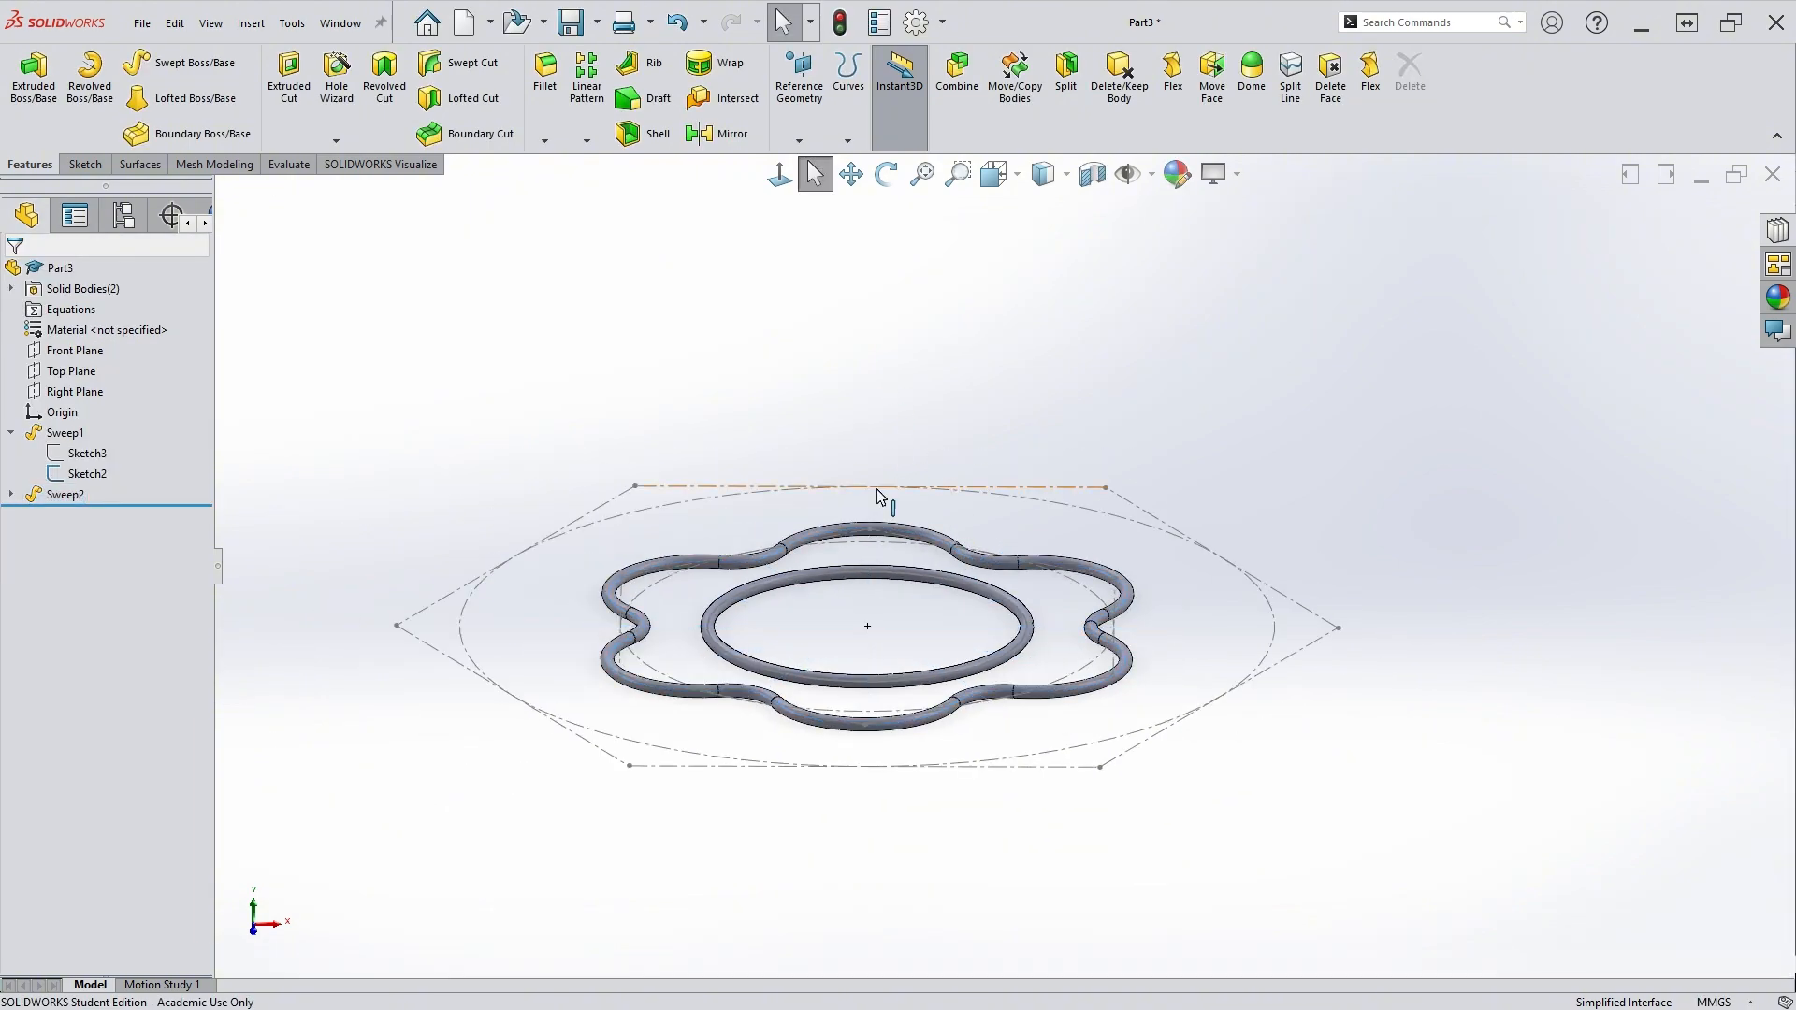
{"action": "middle_click_drag", "start_coordinate": [879, 506], "coordinate": [851, 634]}
{"action": "key", "text": "f"}
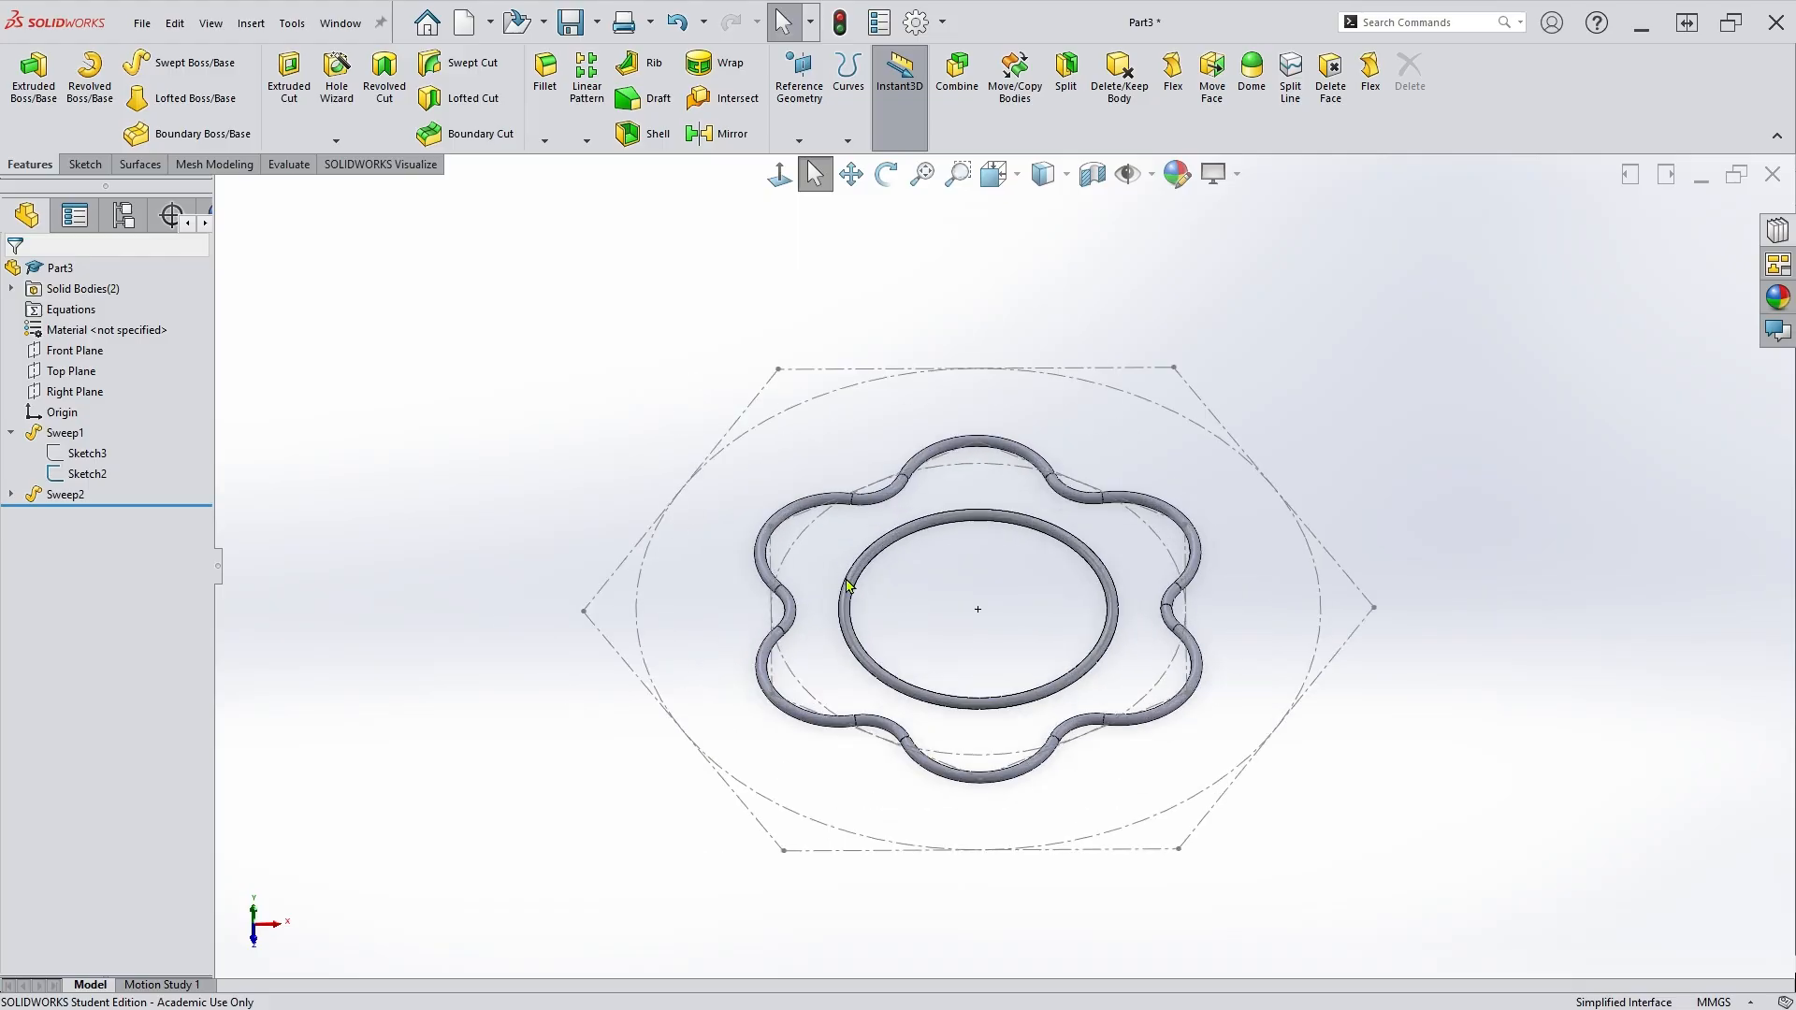
{"action": "mouse_move", "coordinate": [1028, 615]}
{"action": "middle_mouse_down"}
{"action": "mouse_move", "coordinate": [1042, 581]}
{"action": "mouse_move", "coordinate": [1027, 602]}
{"action": "middle_mouse_up"}
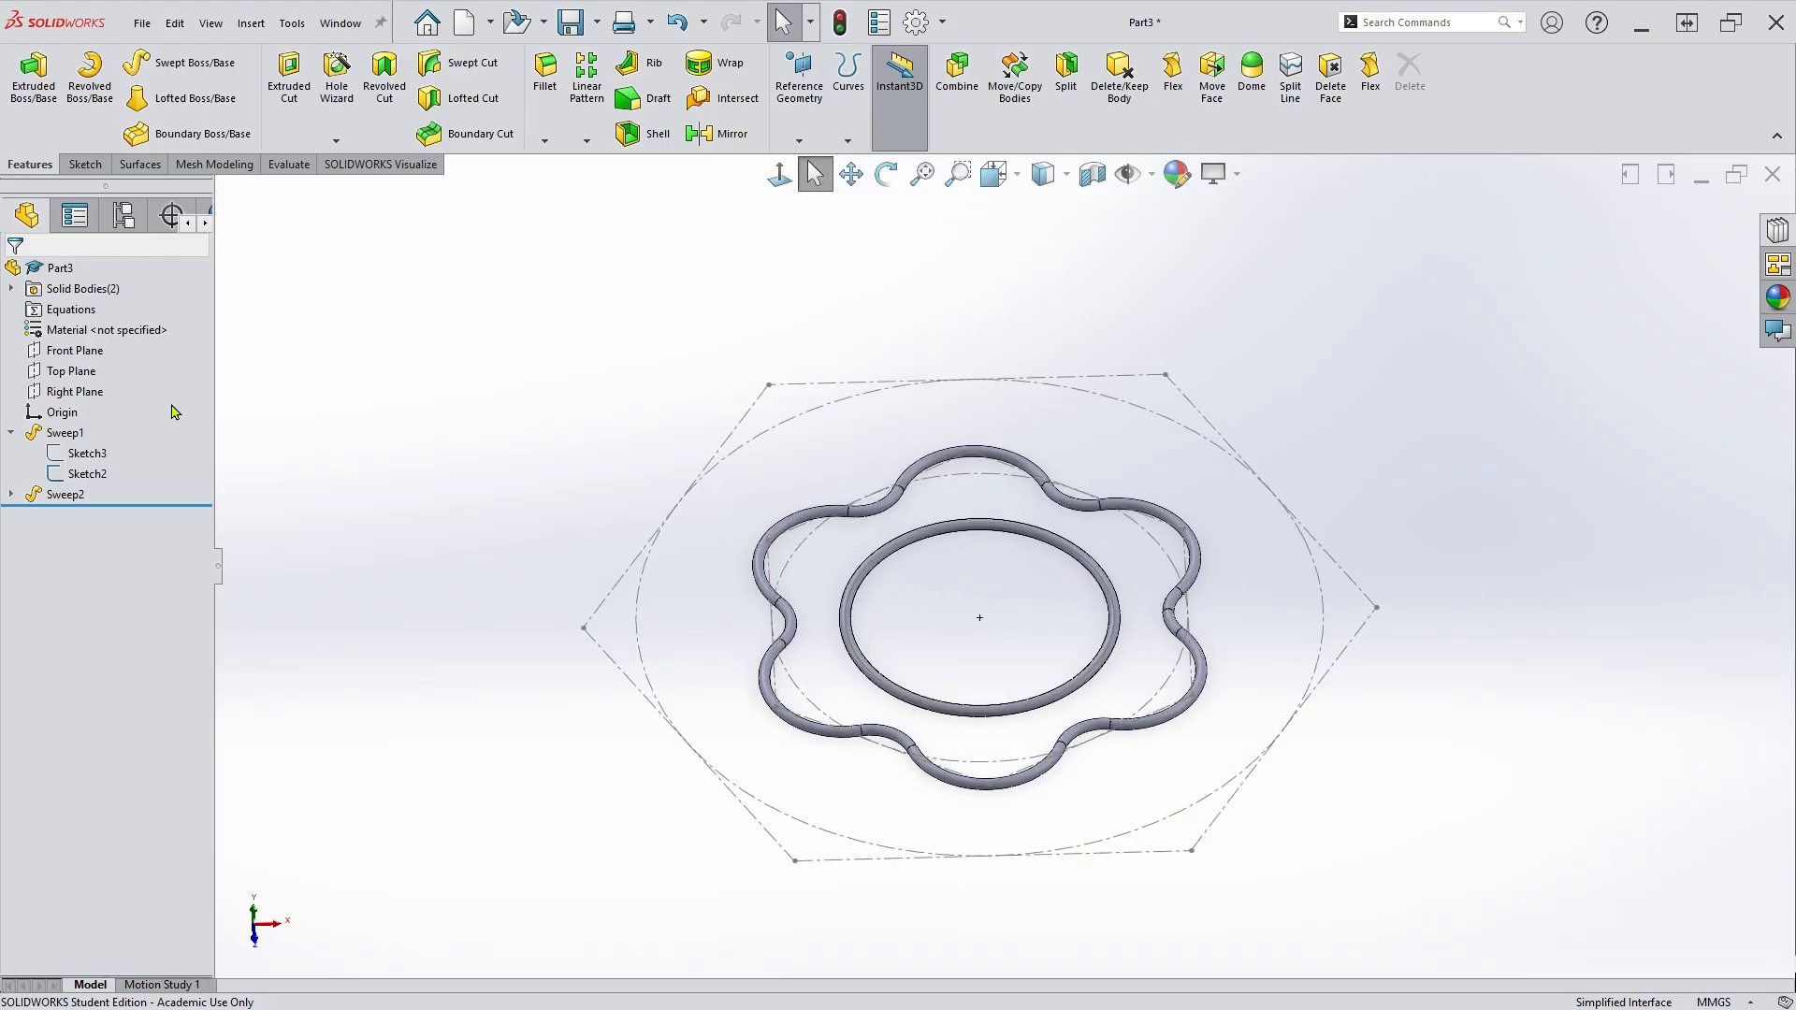
Start a sketch on the Top Plane and draw a circle about 36 mm in diameter near the hexagon's upper-right corner.
{"action": "left_click", "coordinate": [72, 372]}
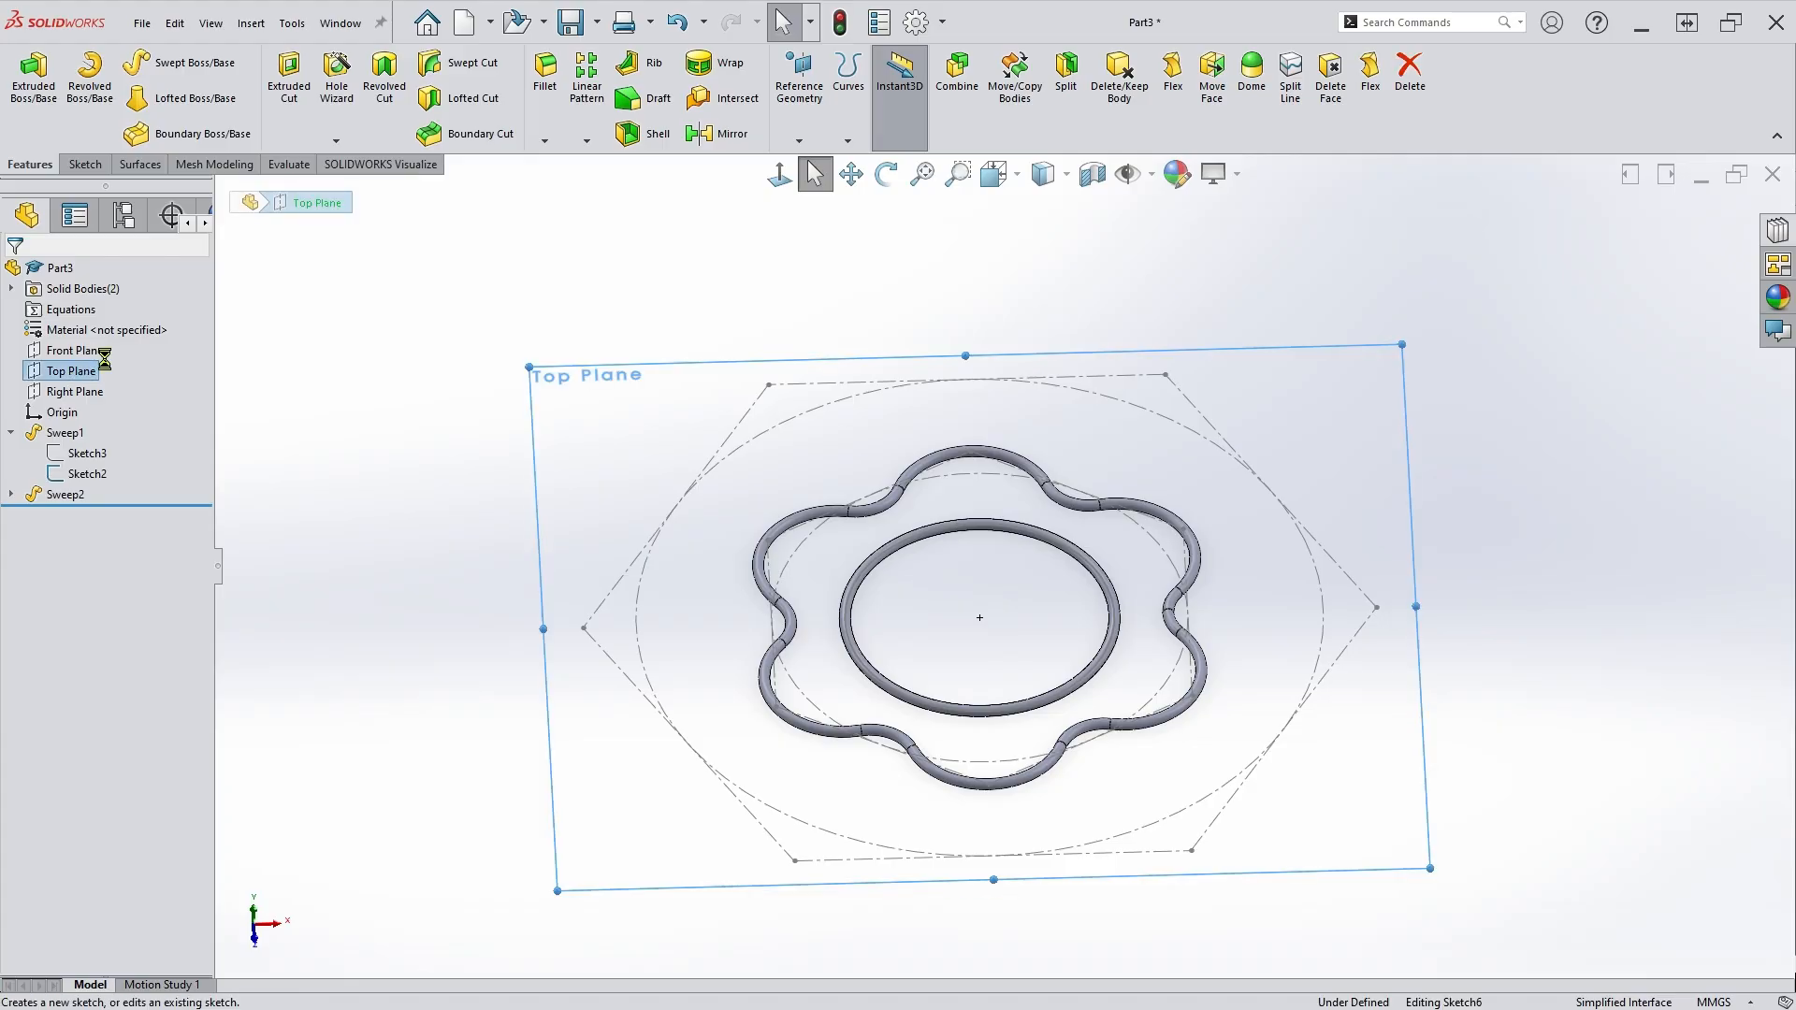
{"action": "left_click", "coordinate": [100, 352]}
{"action": "scroll", "coordinate": [1093, 373], "scroll_direction": "down", "scroll_amount": 2}
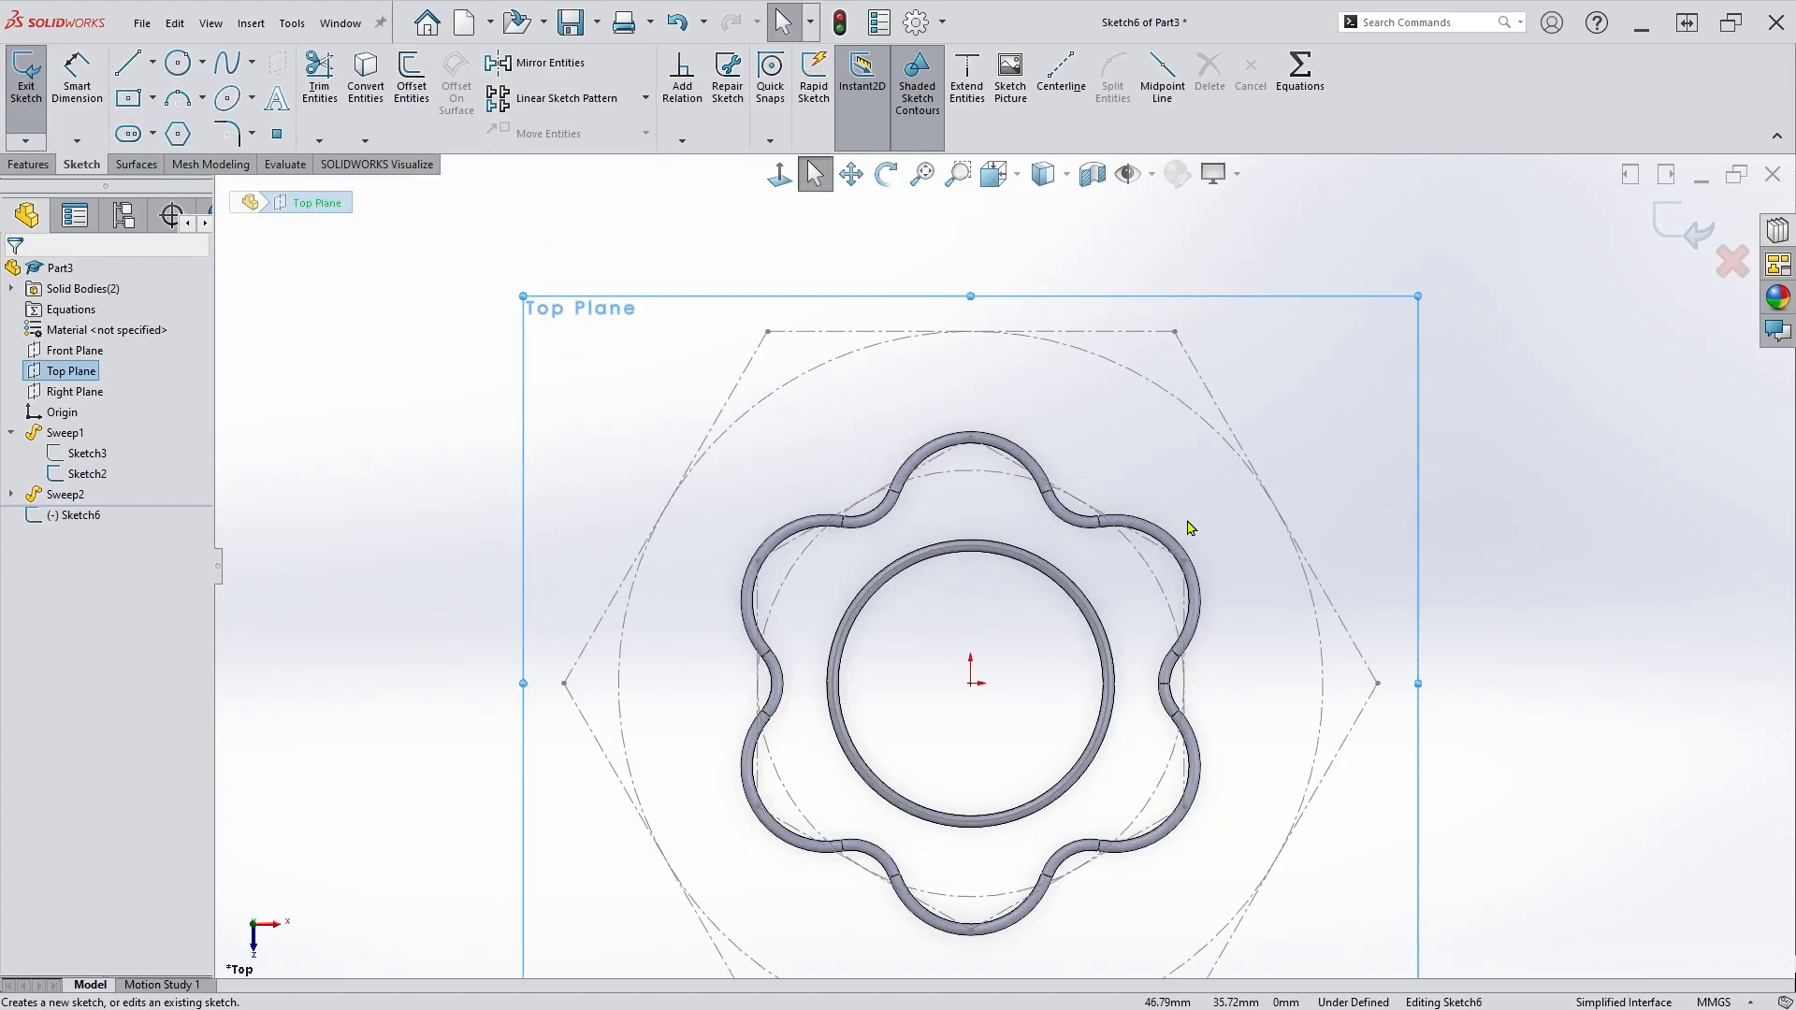
{"action": "left_click", "coordinate": [179, 66]}
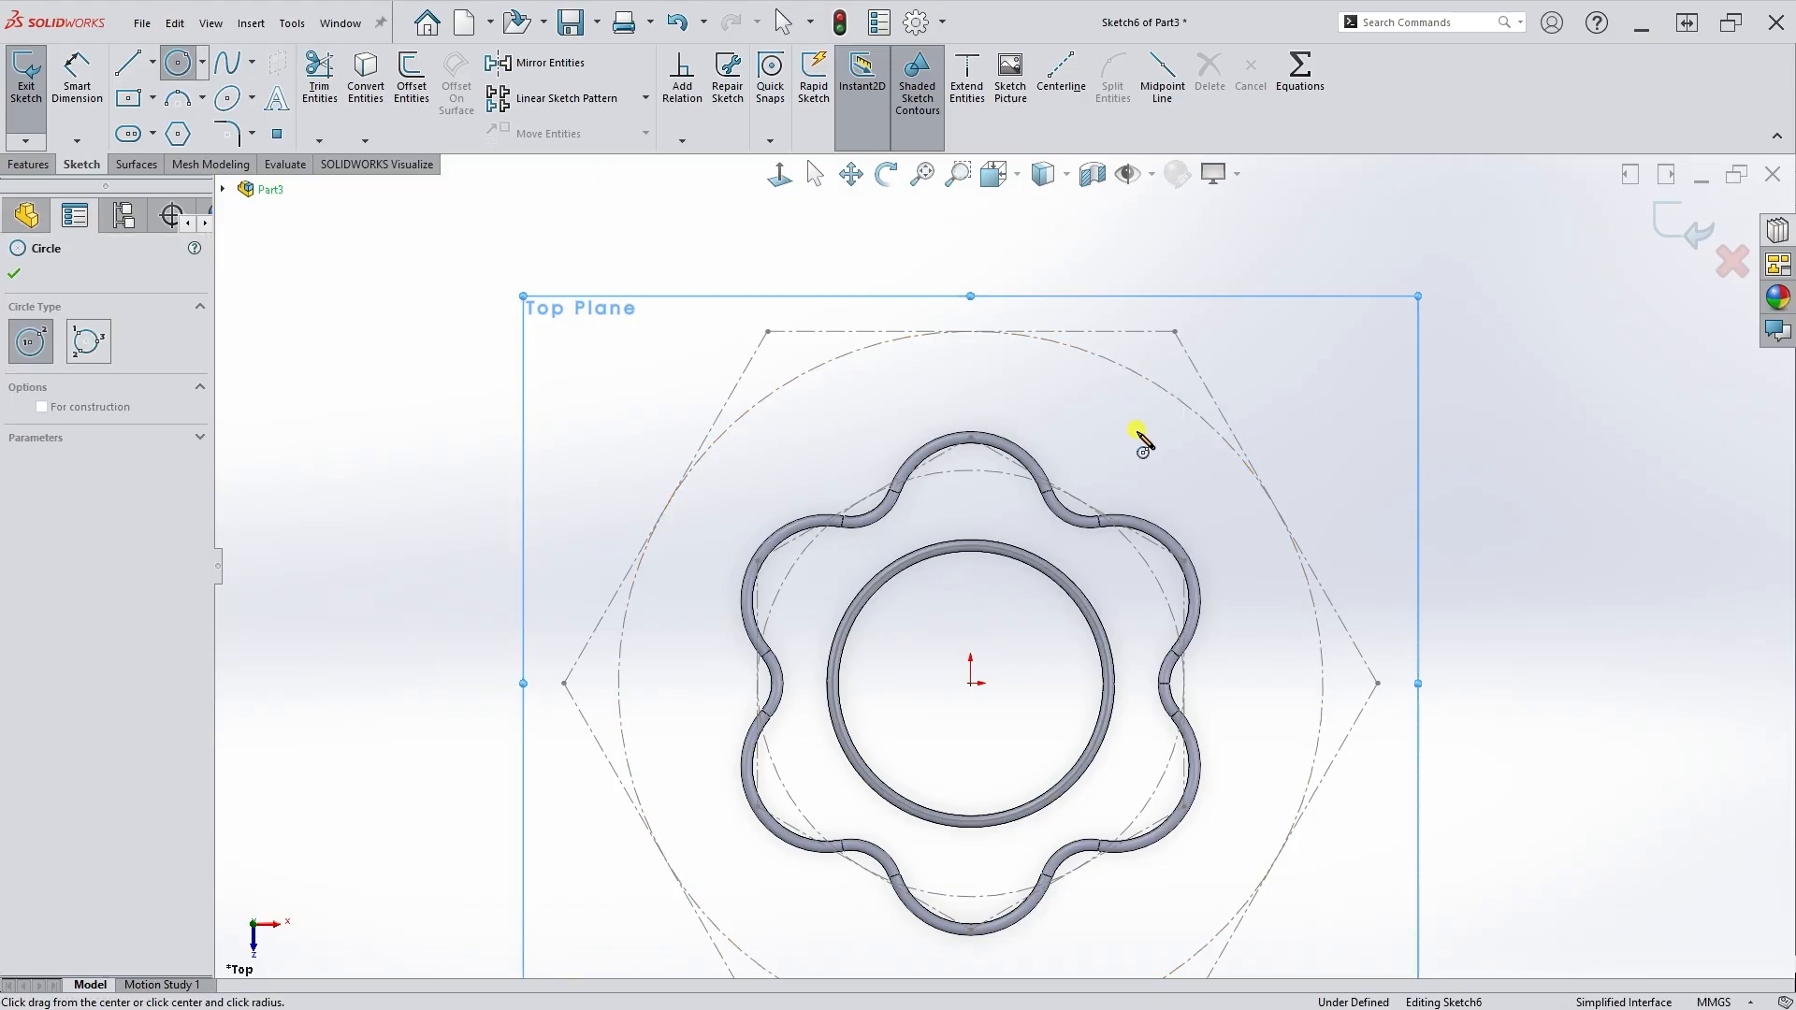
{"action": "left_click_drag", "start_coordinate": [1137, 428], "coordinate": [1220, 470]}
{"action": "key", "text": "Escape"}
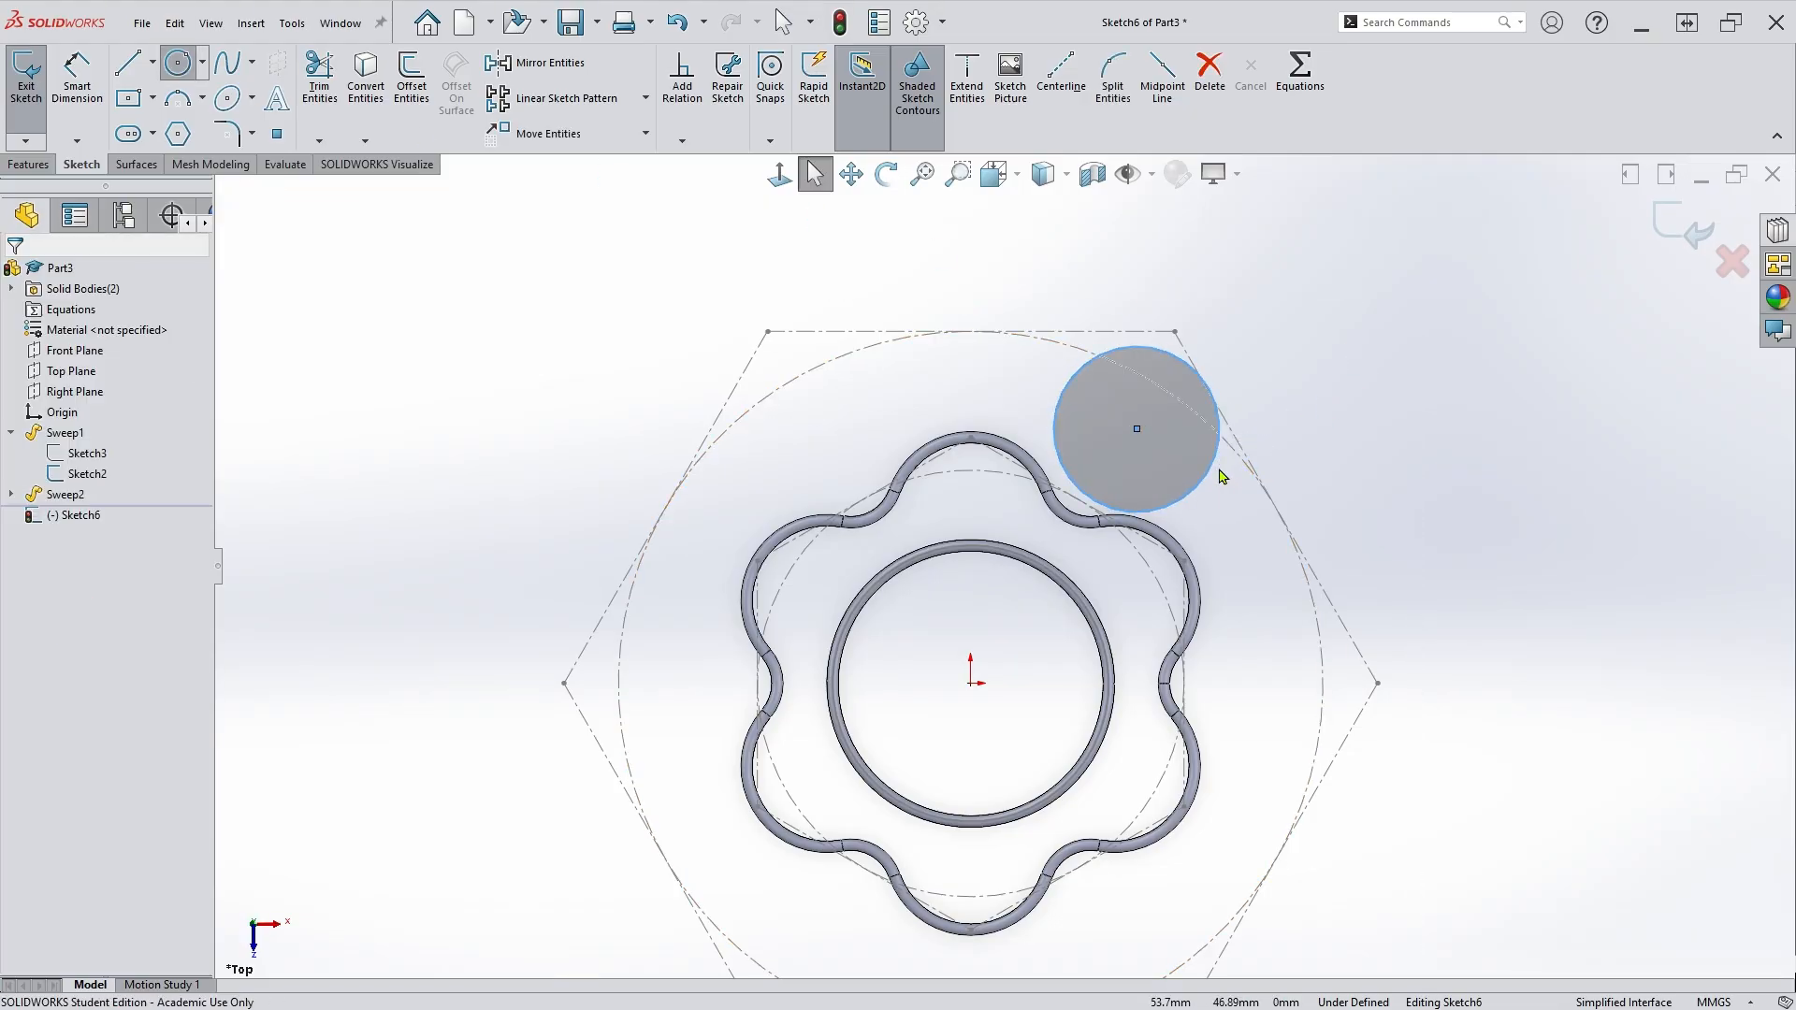
Add a Coincident relation between the circle's edge and the upper-right vertex of the construction hexagon.
{"action": "left_click", "coordinate": [1176, 334]}
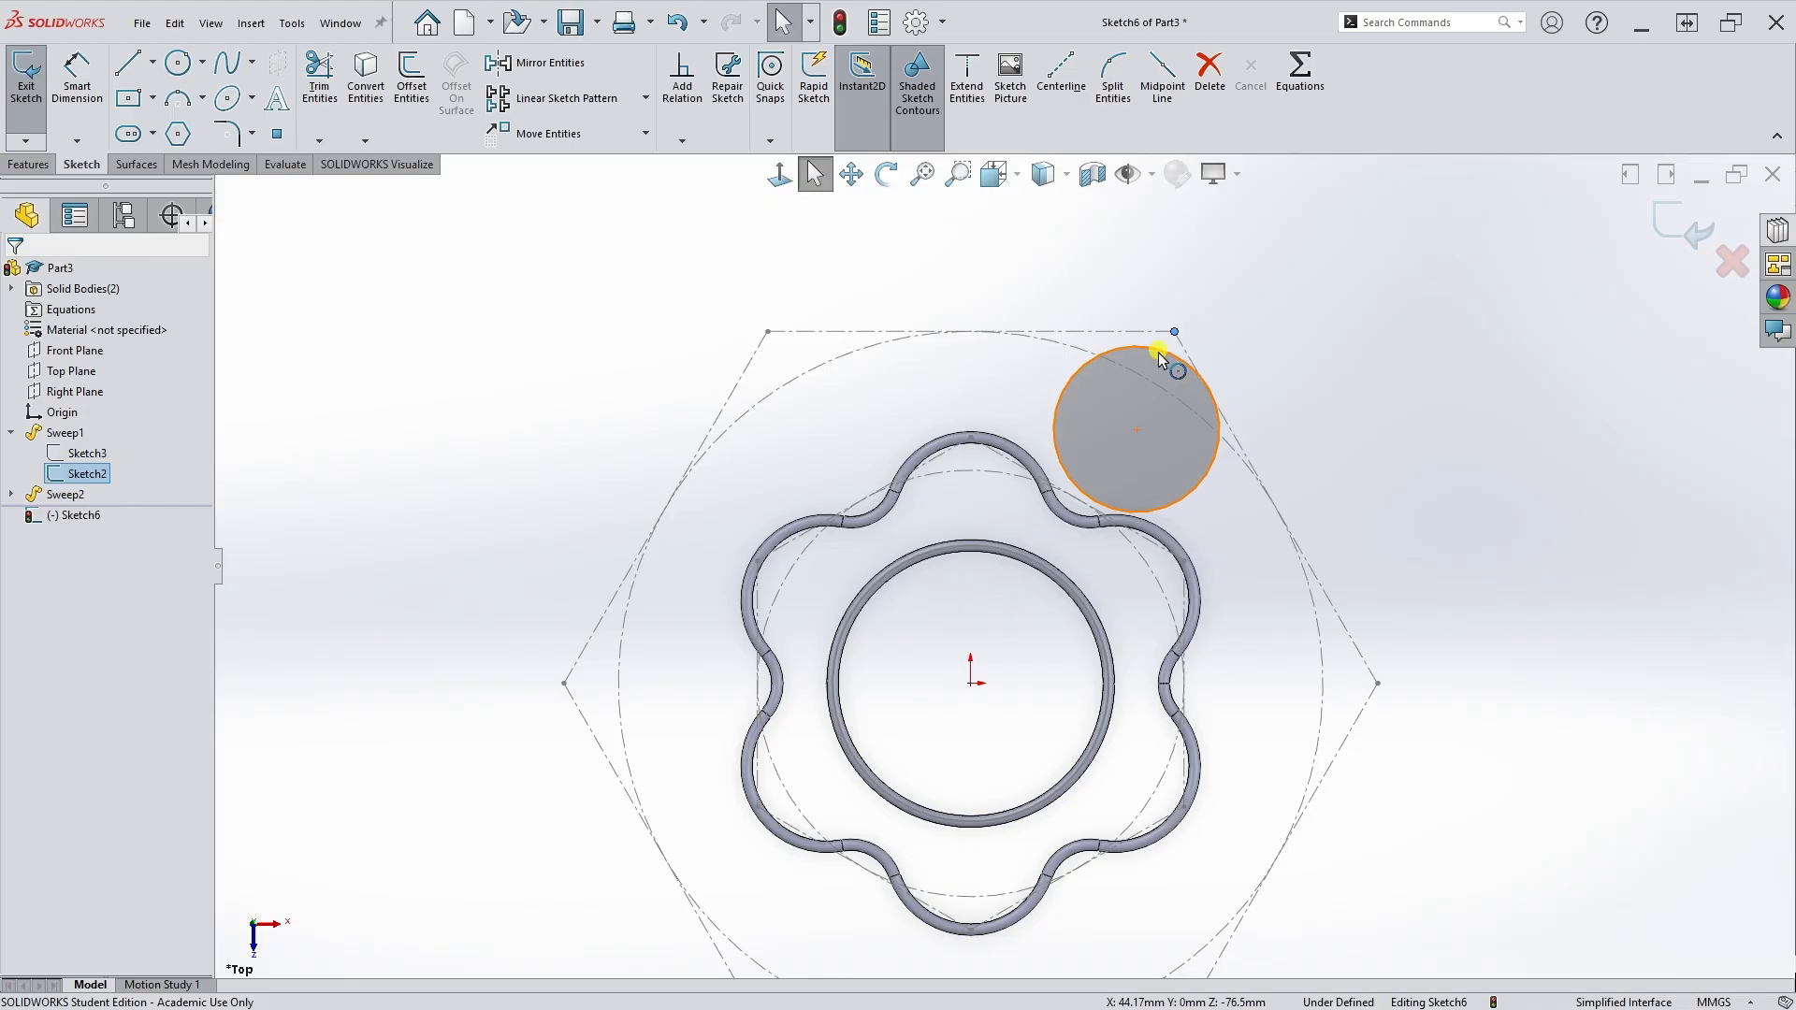
{"action": "left_click", "coordinate": [1160, 358], "text": "ctrl"}
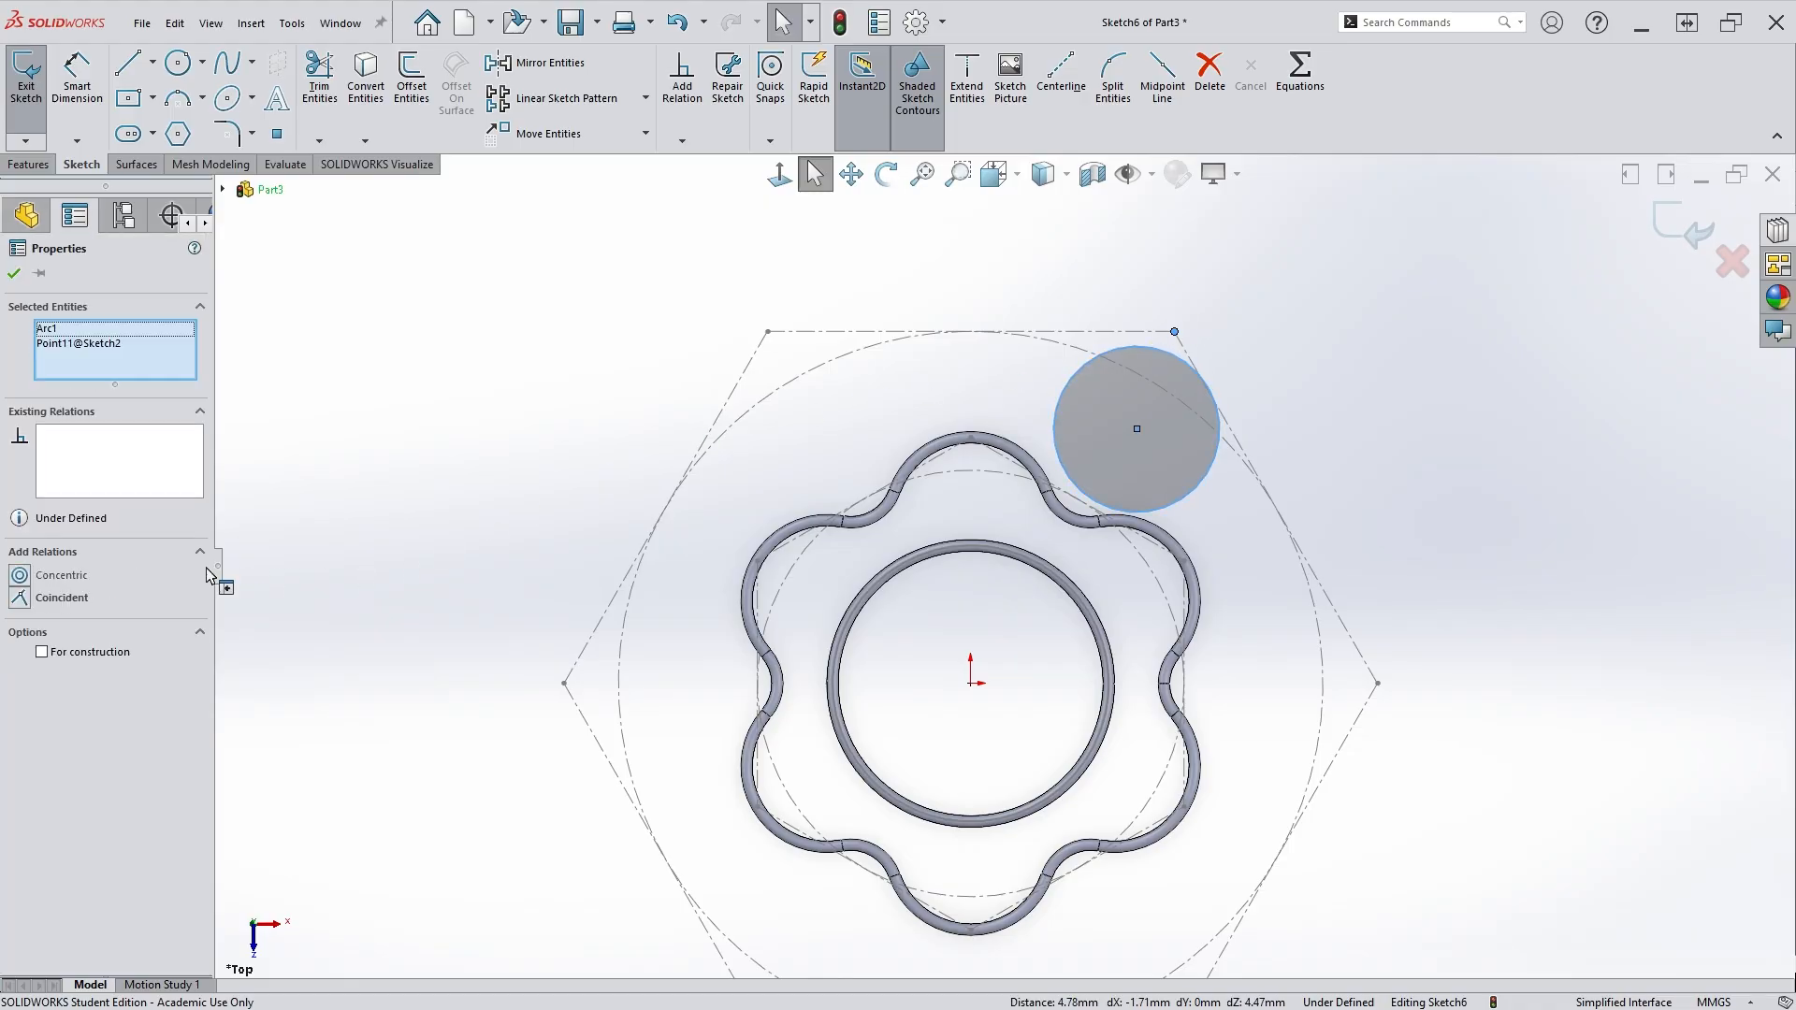
{"action": "left_click", "coordinate": [23, 603]}
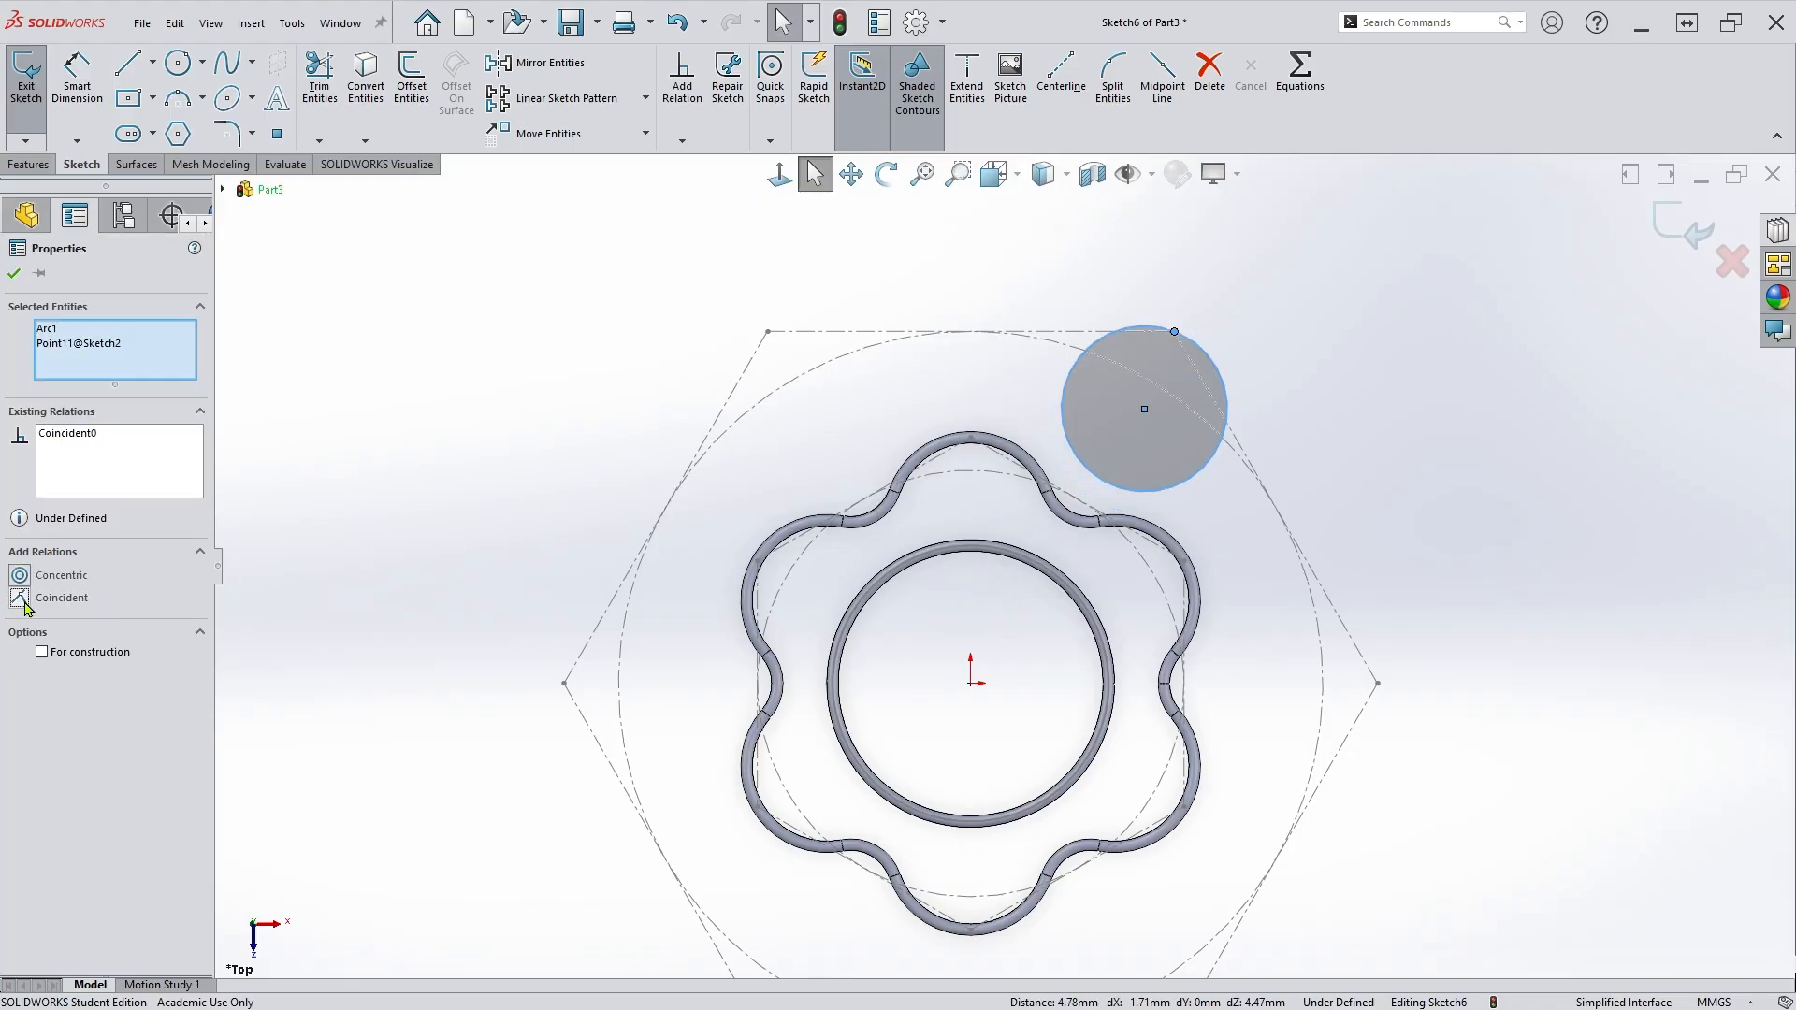
{"action": "key", "text": "Escape"}
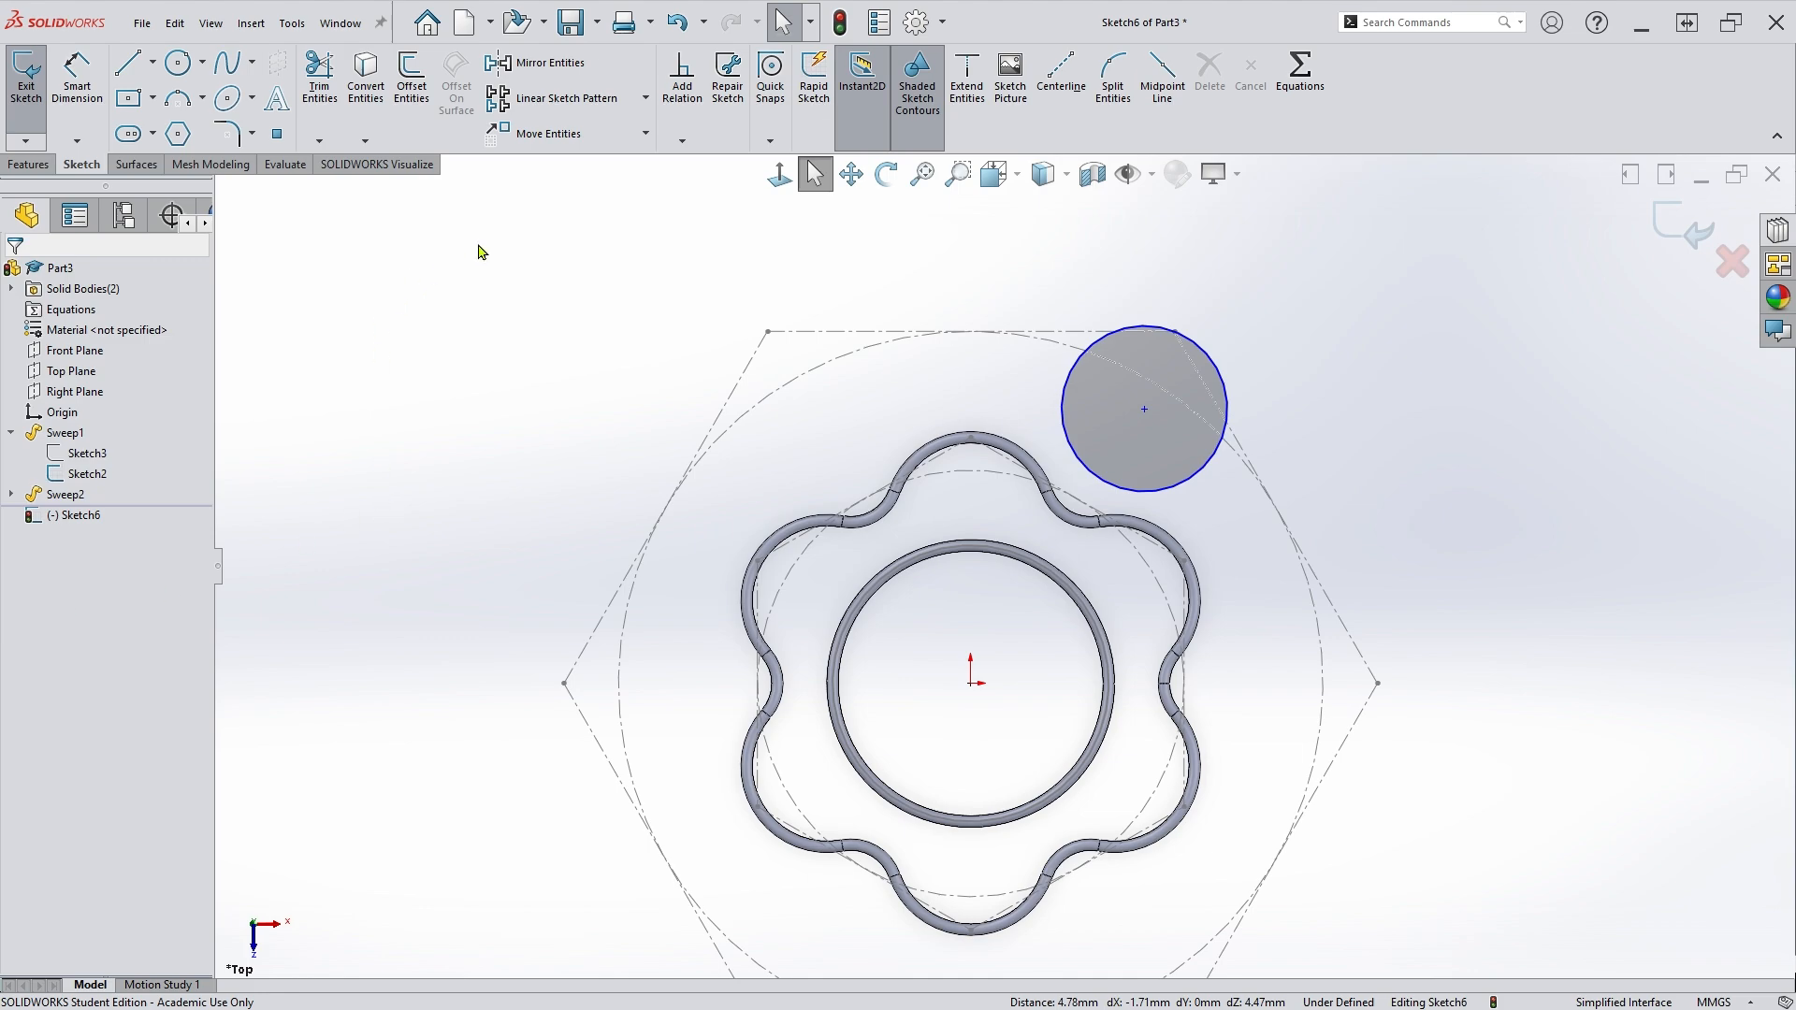
Draw centerlines from the origin to the midpoint of the hexagon's top side and from the origin to the circle's centre.
{"action": "left_click", "coordinate": [1076, 75]}
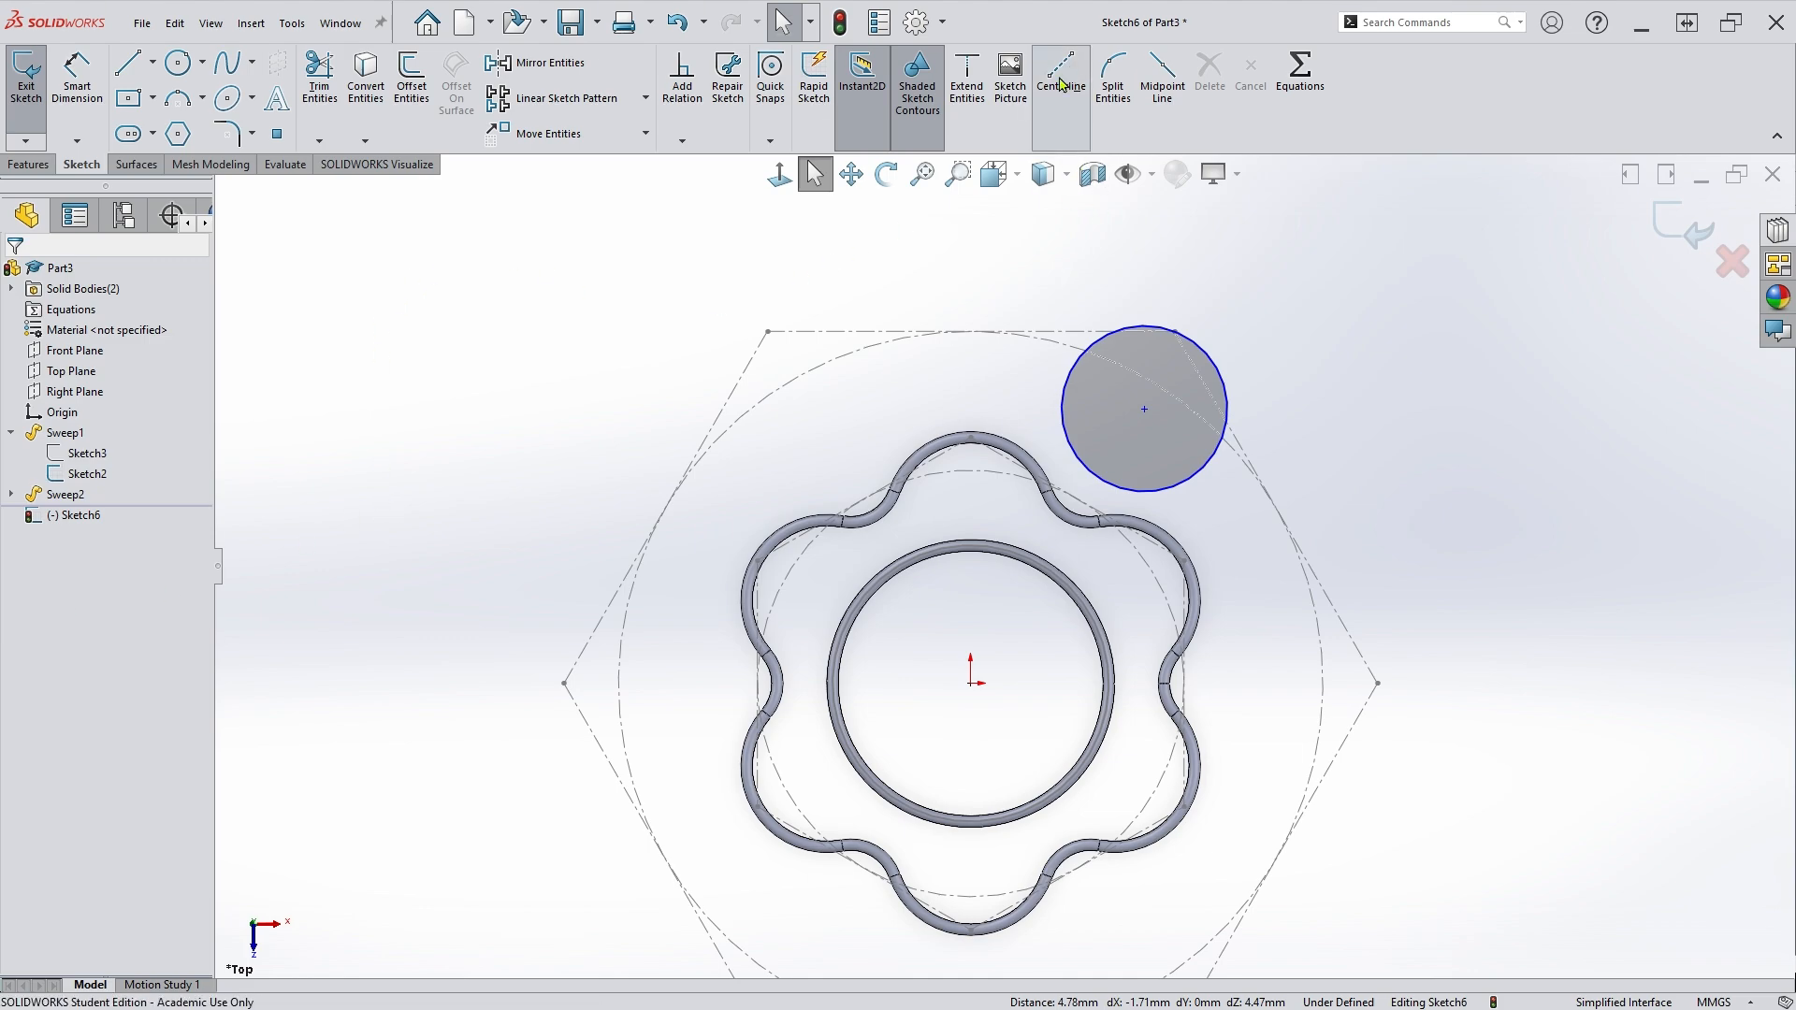
{"action": "left_click", "coordinate": [972, 683]}
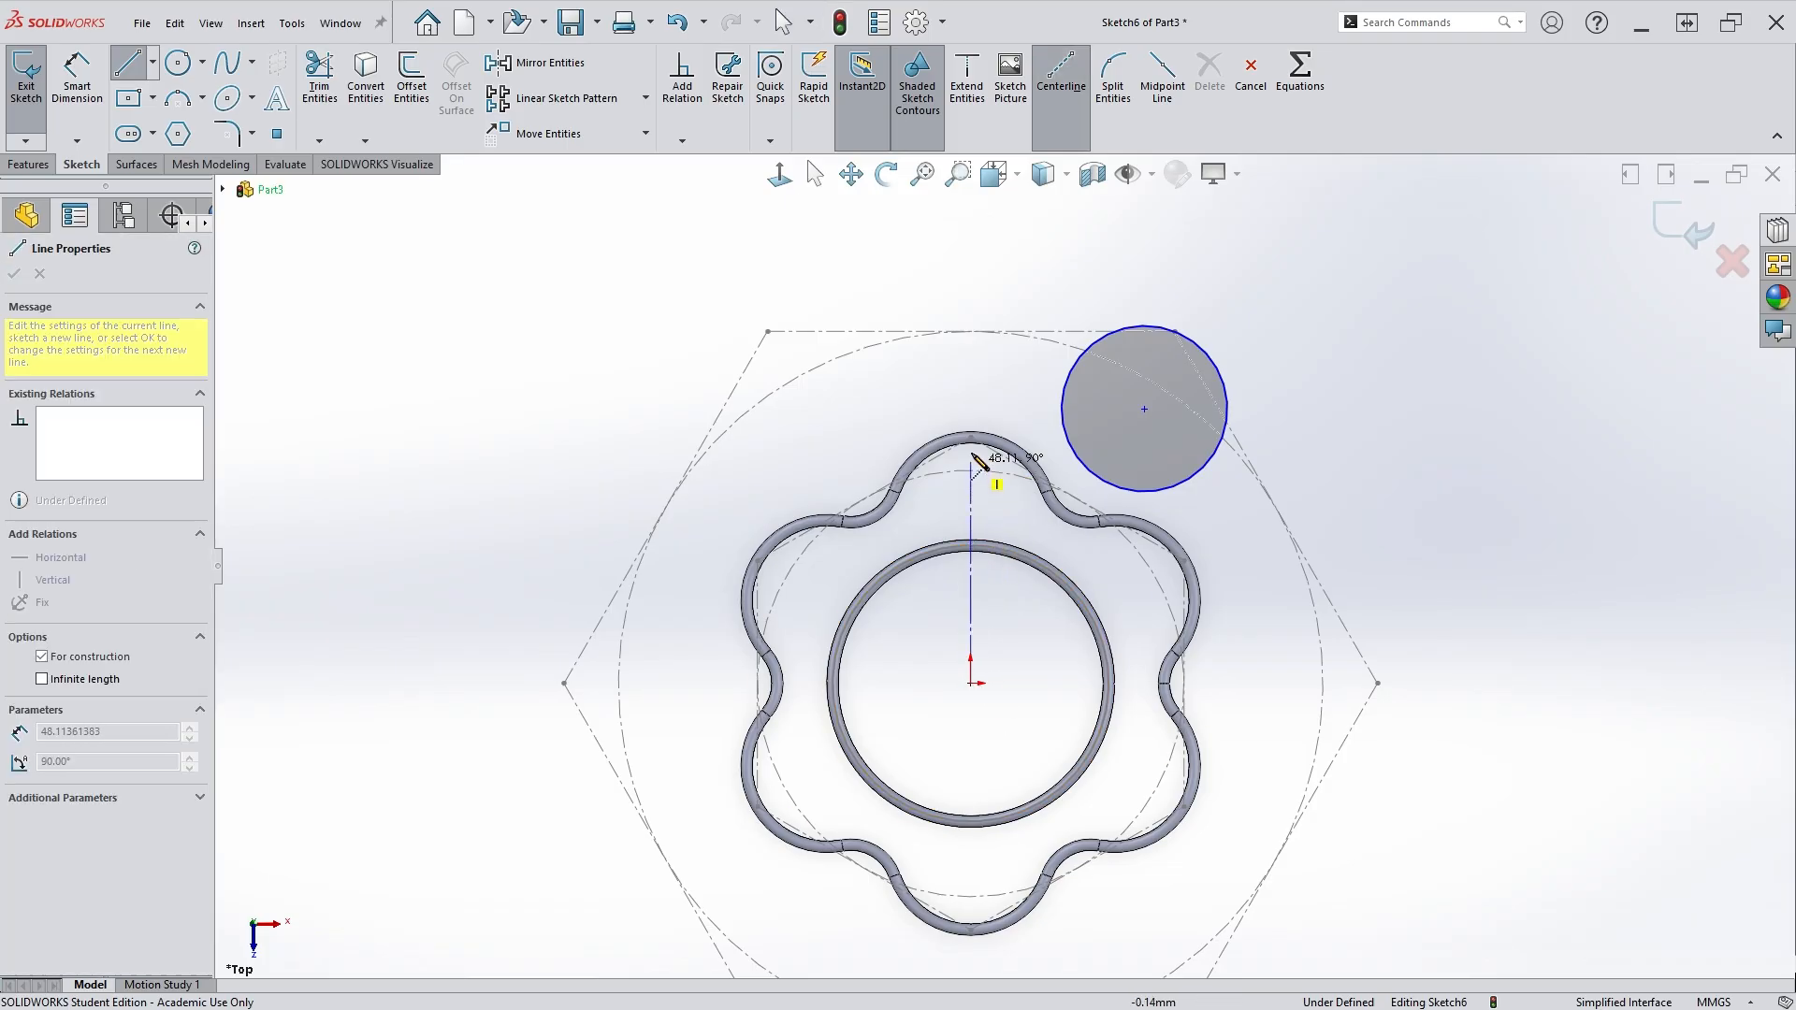
{"action": "left_click", "coordinate": [971, 333]}
{"action": "key", "text": "Escape"}
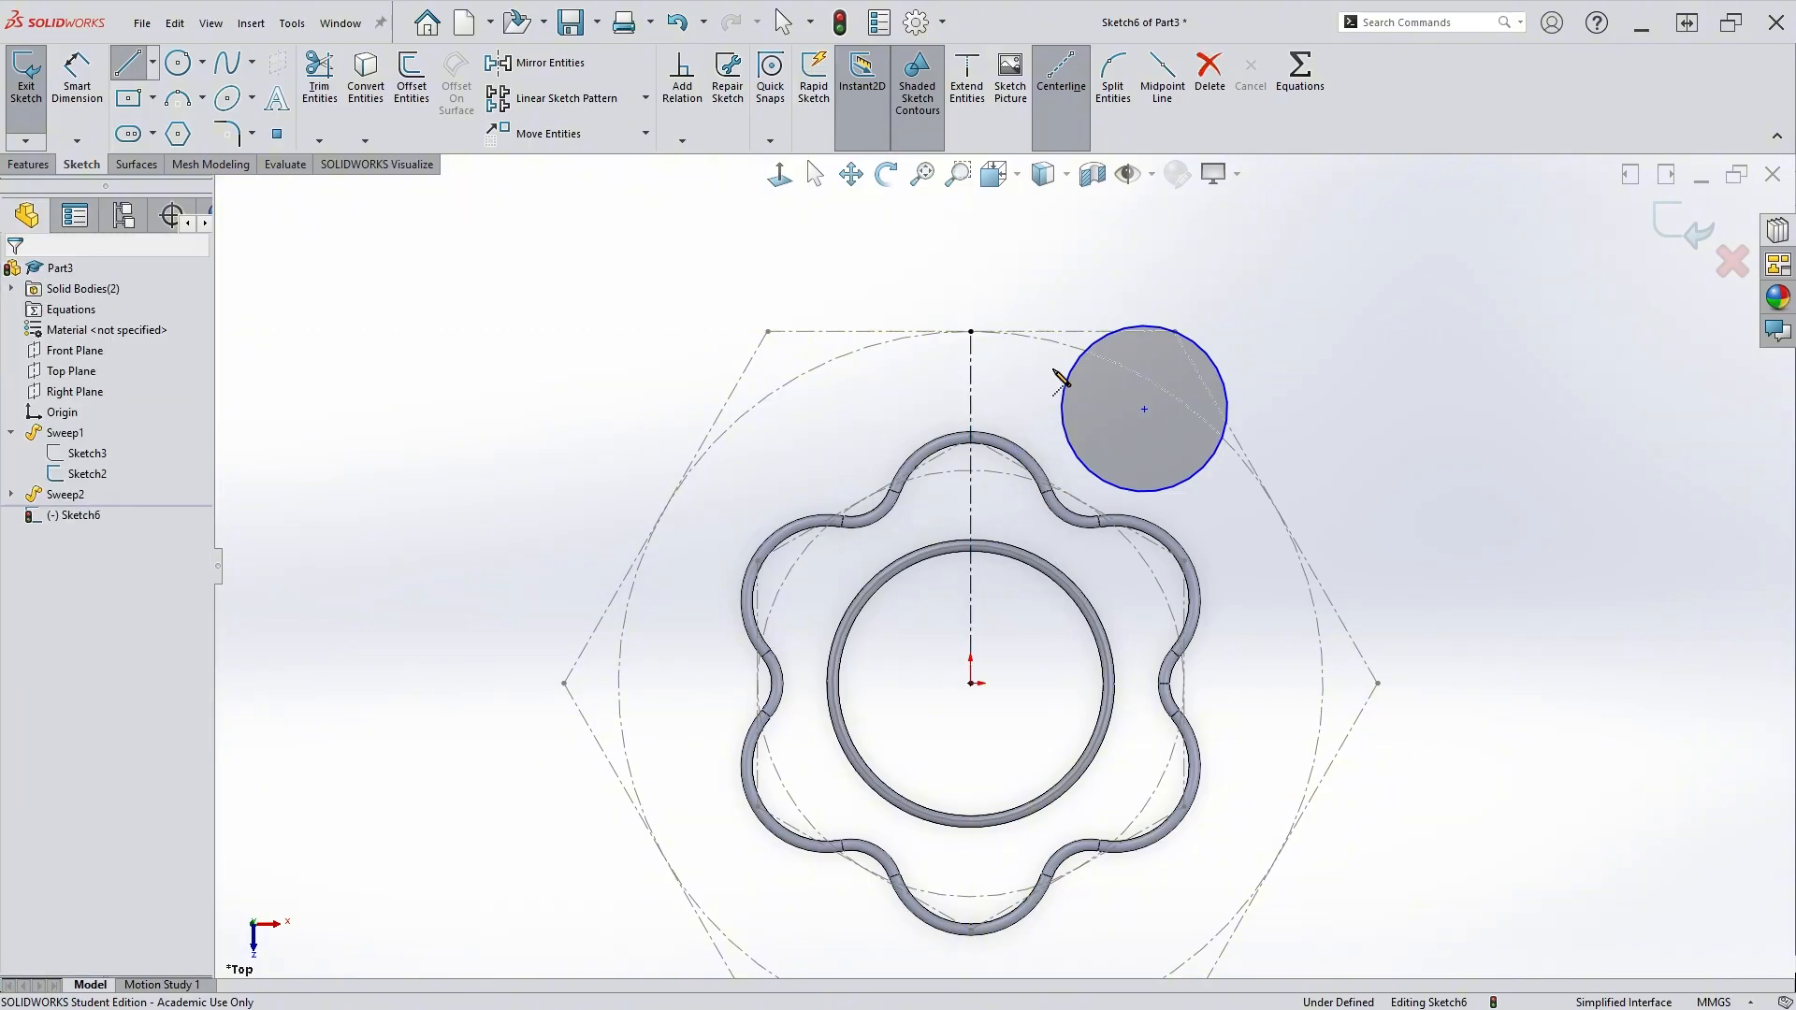
{"action": "left_click", "coordinate": [1061, 73]}
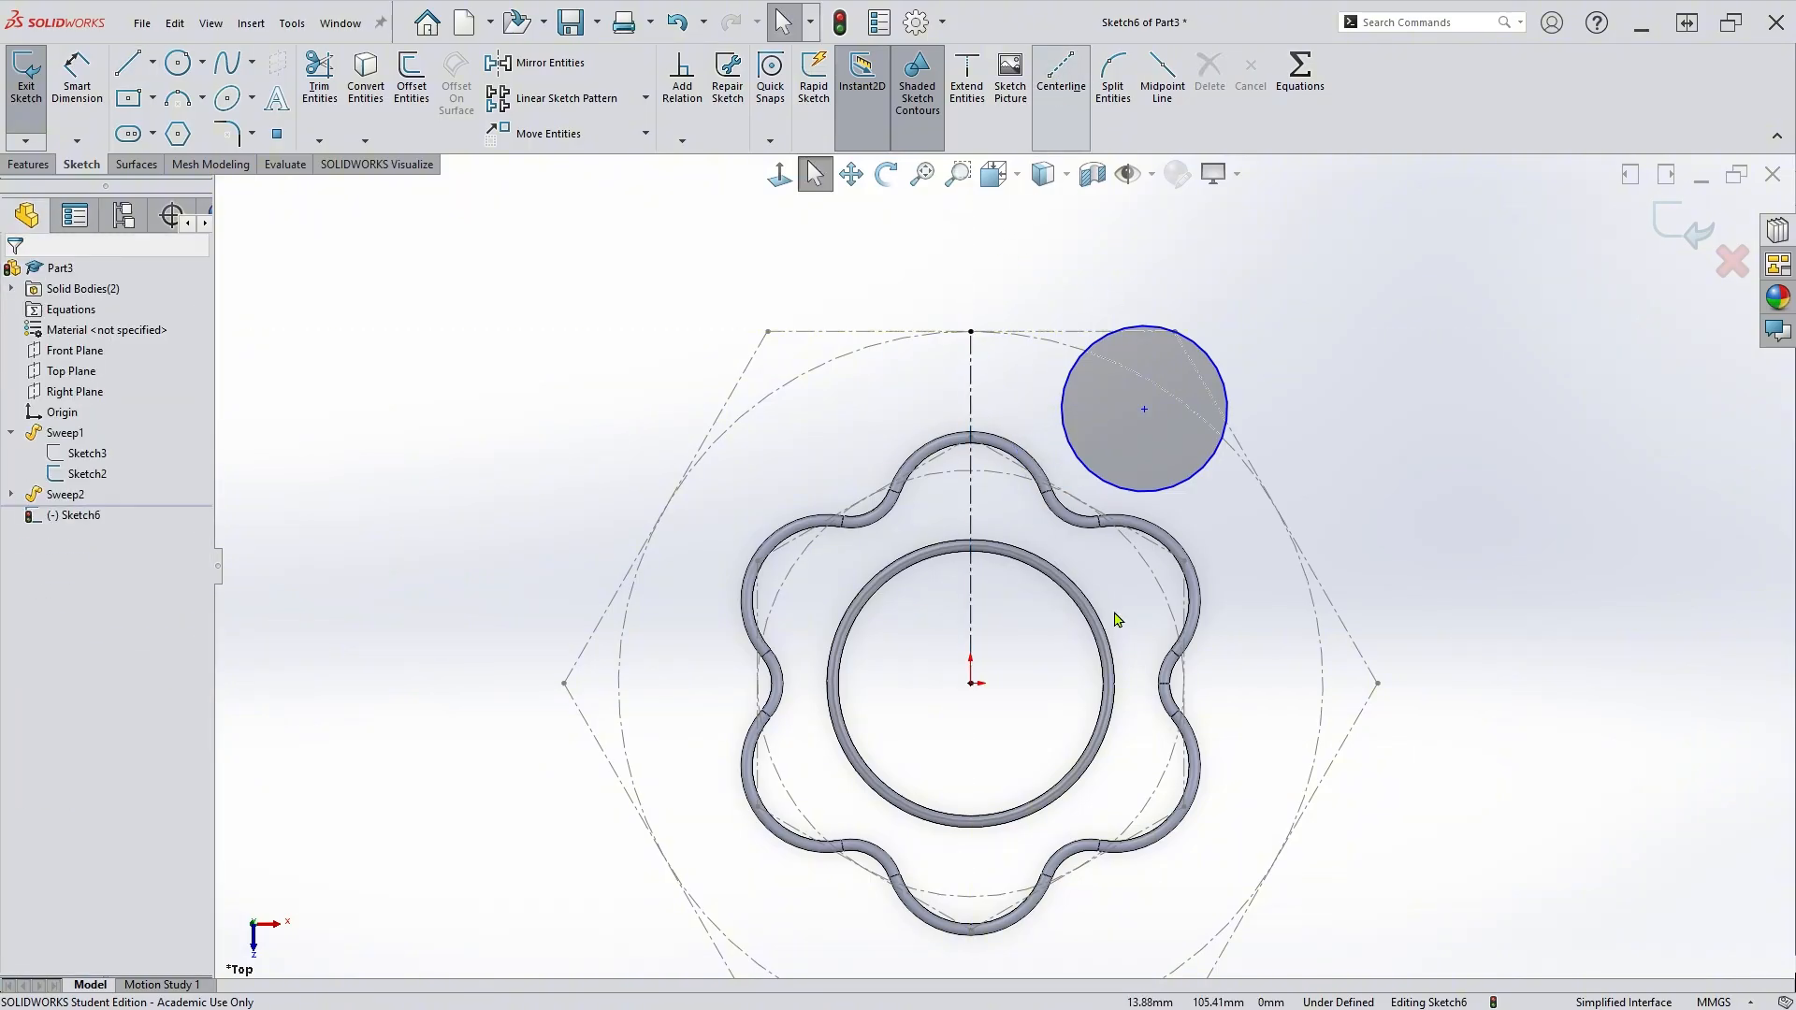
{"action": "left_click", "coordinate": [971, 684]}
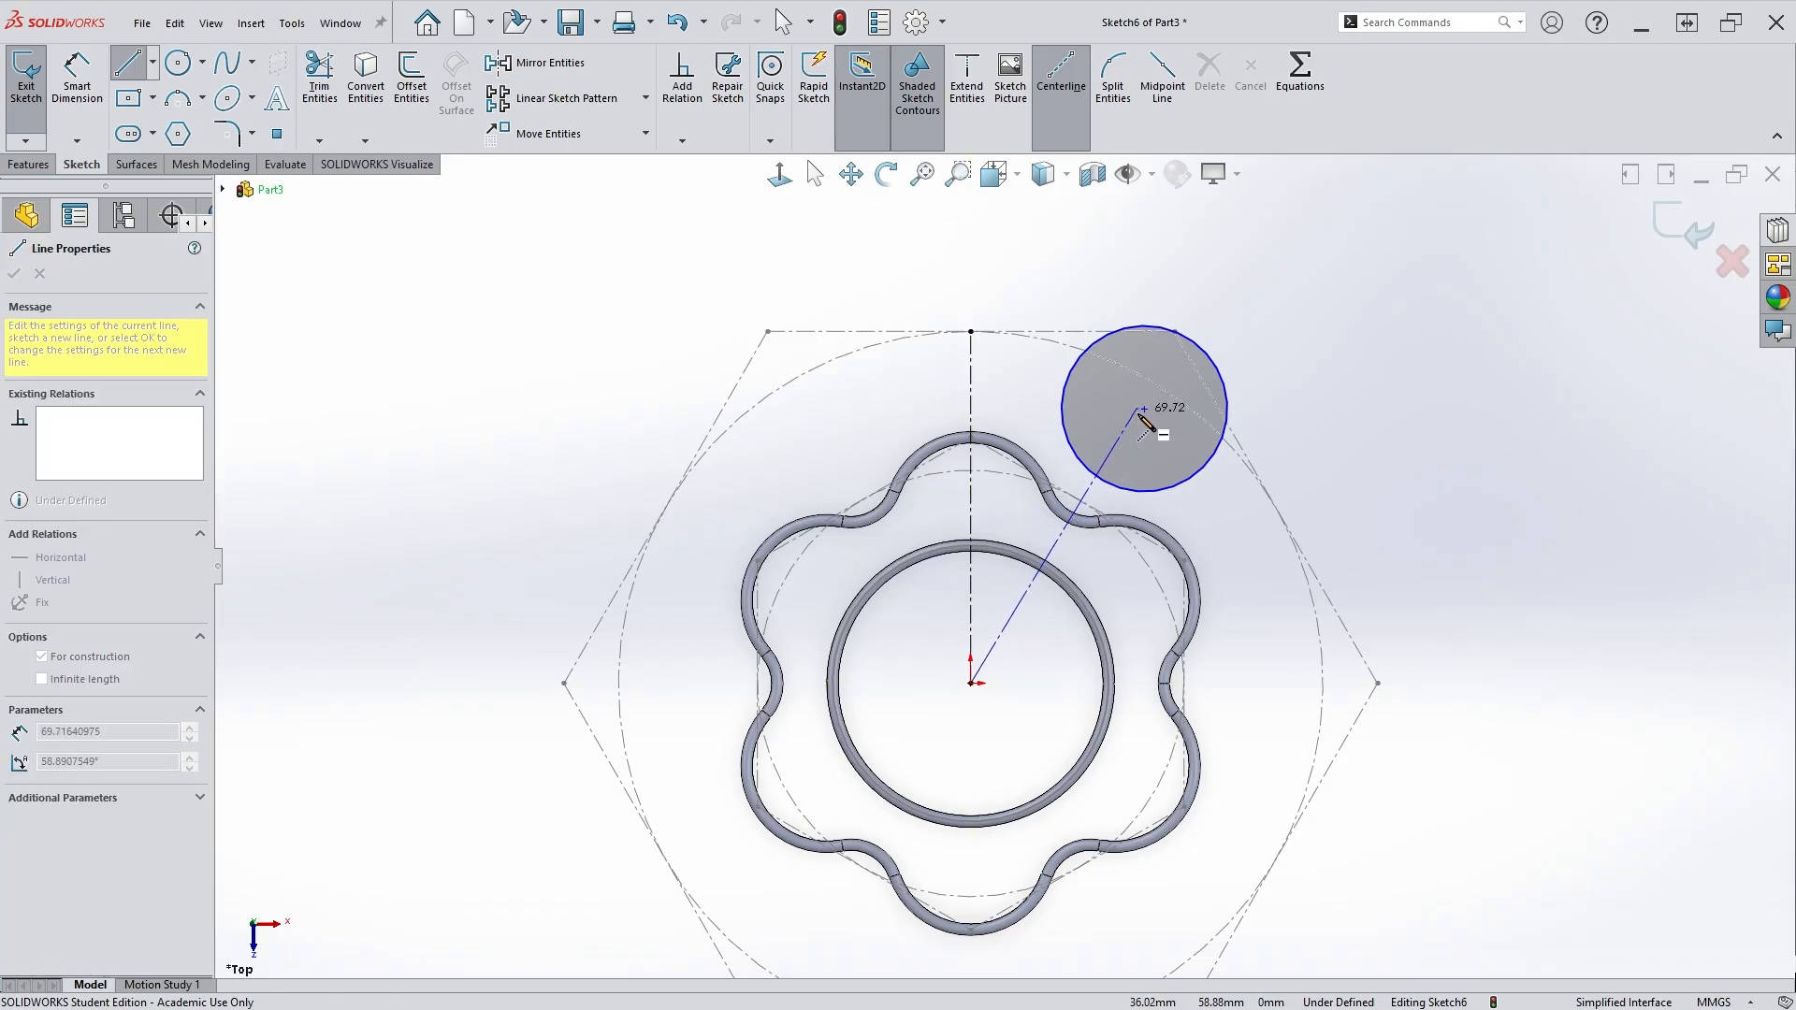
{"action": "left_click", "coordinate": [1145, 412]}
{"action": "key", "text": "Escape"}
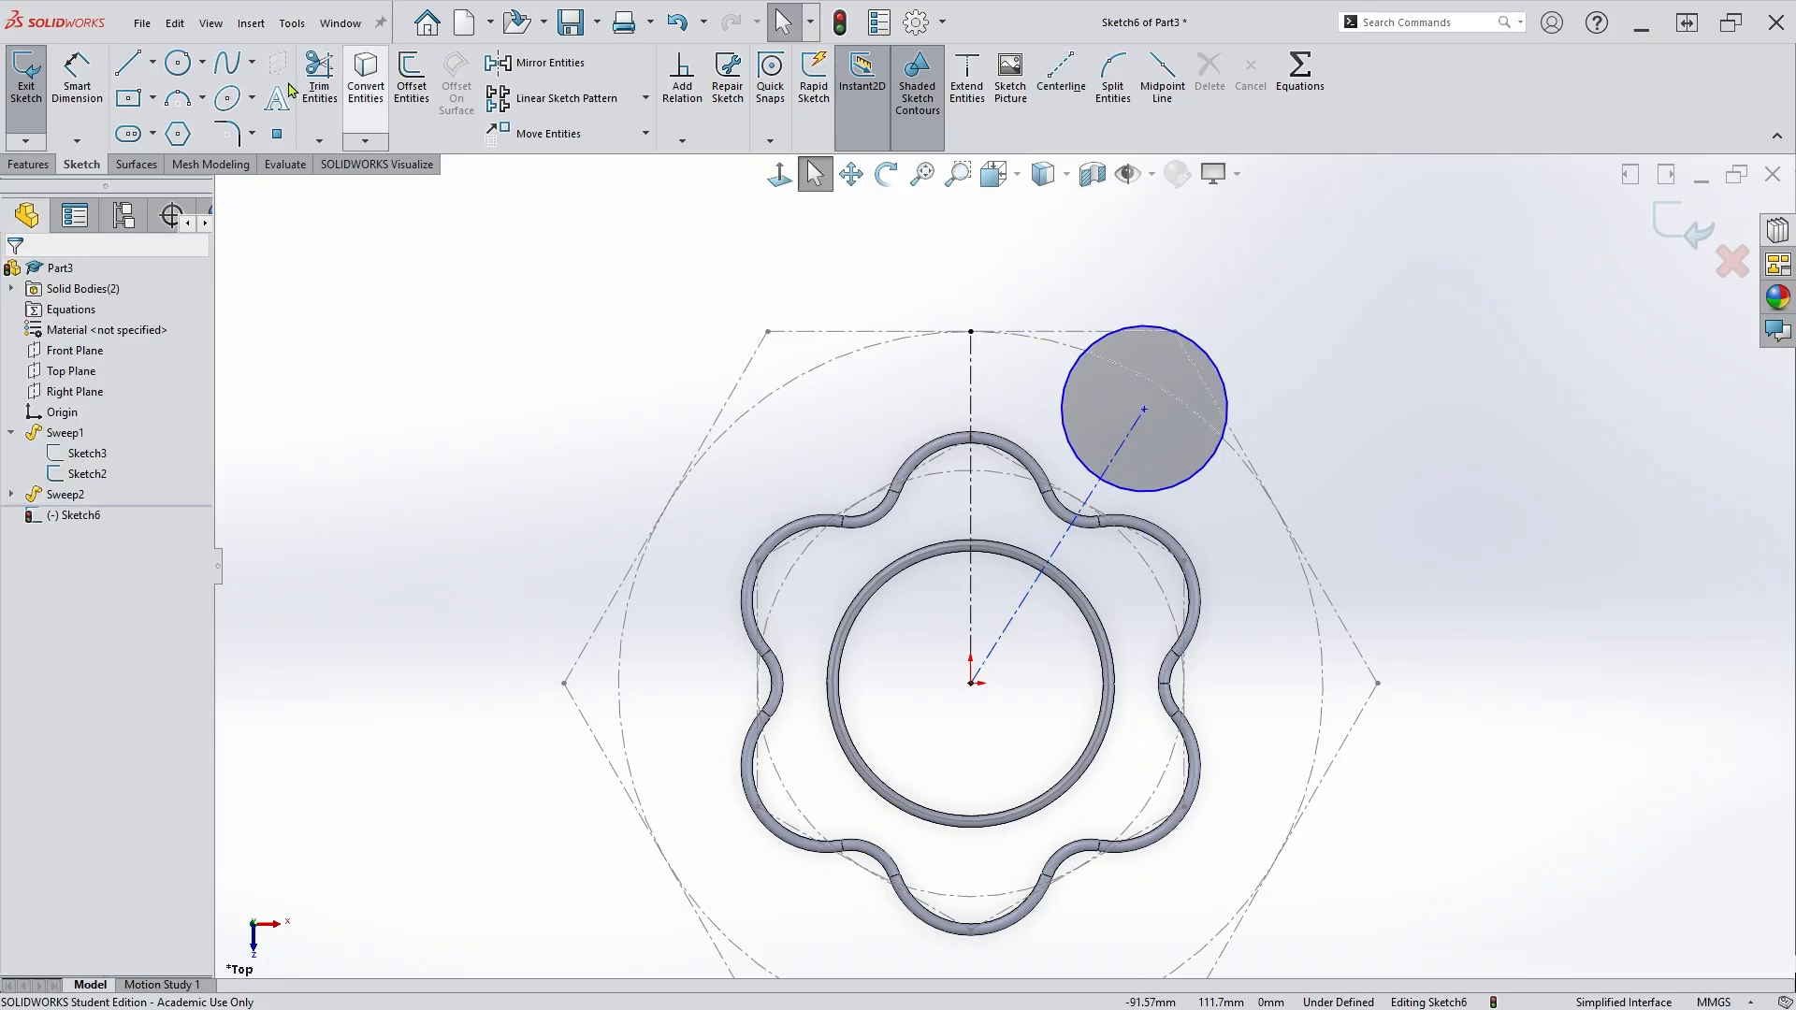
Dimension the diameter of the circle at the hexagon's corner as 40 mm.
{"action": "left_click", "coordinate": [98, 96]}
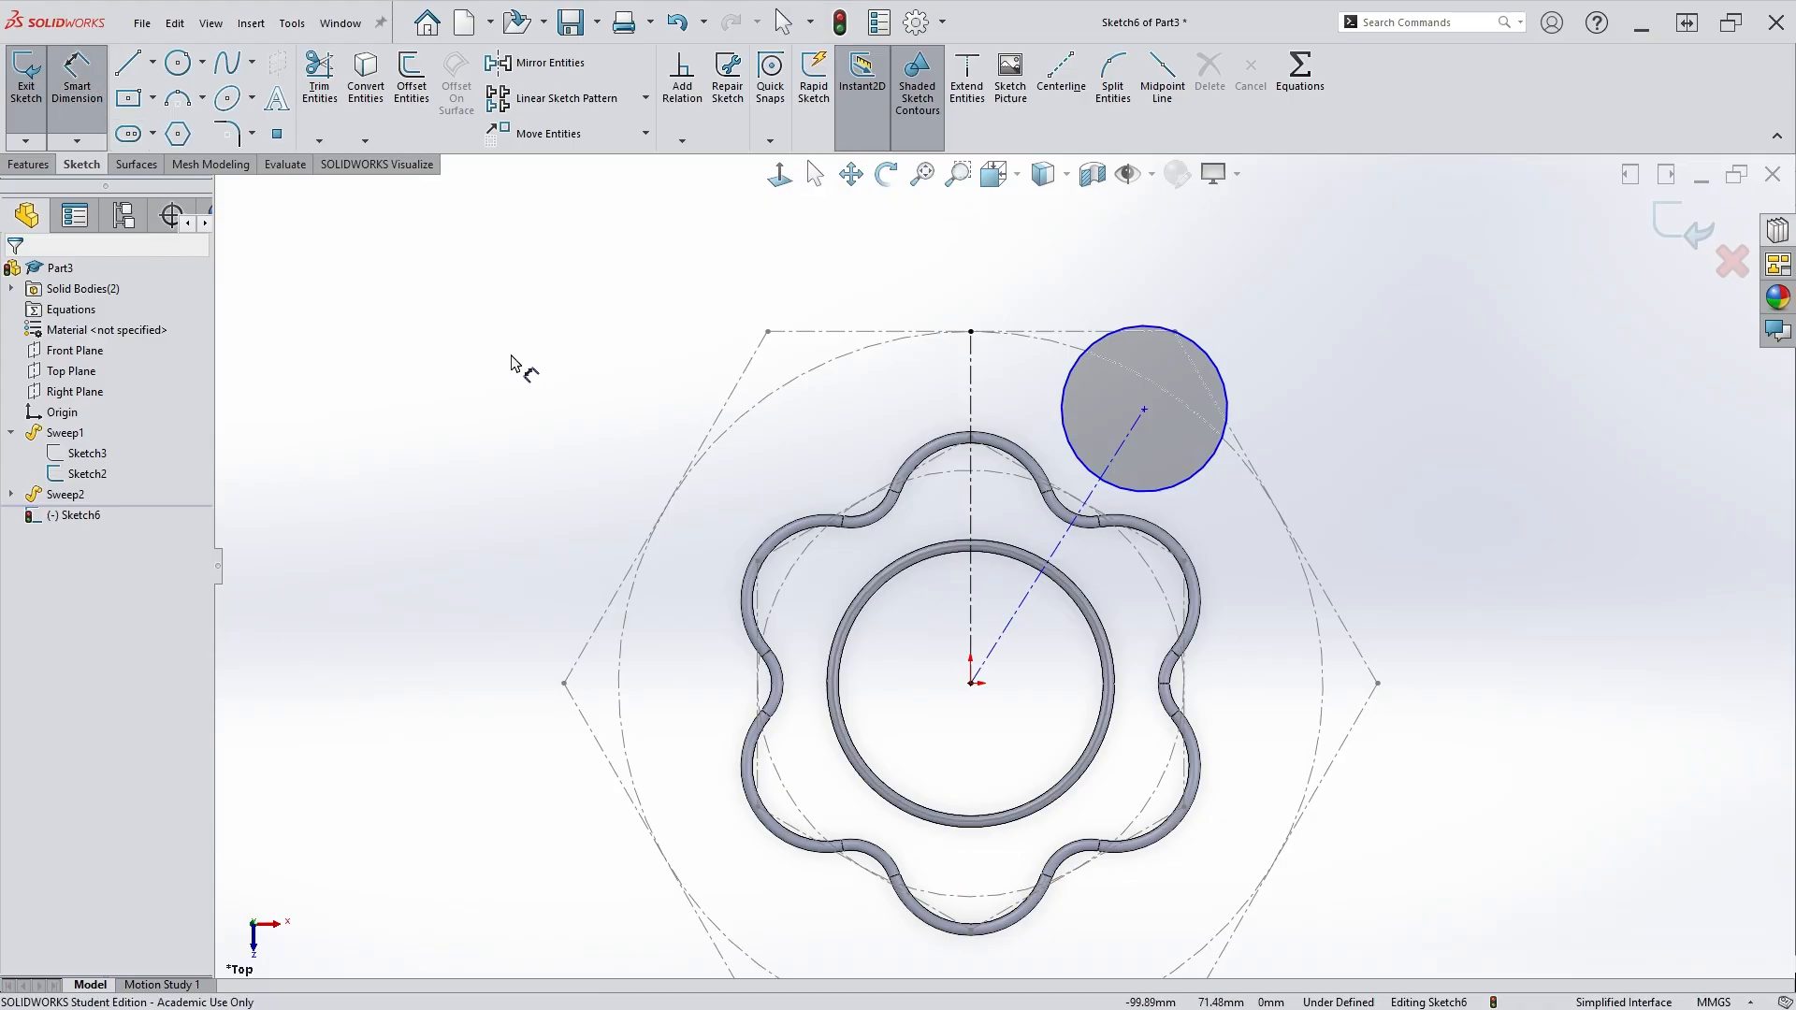
{"action": "left_click", "coordinate": [1224, 378]}
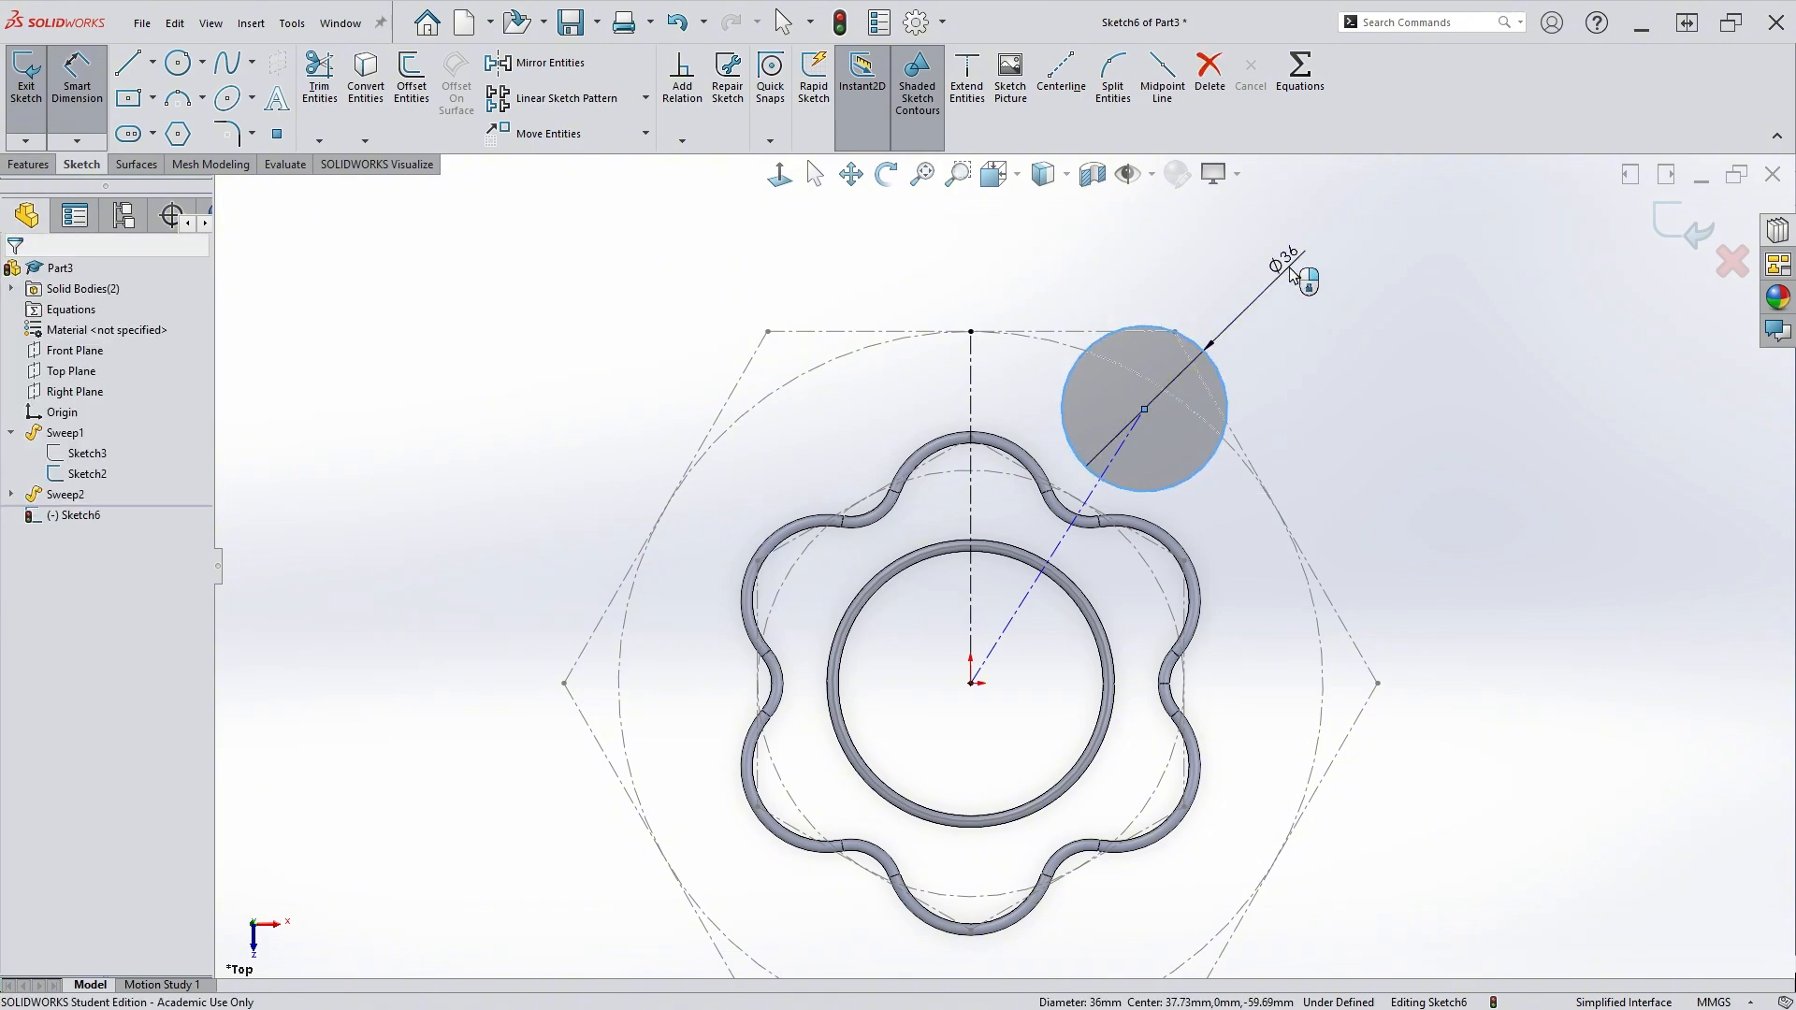
{"action": "left_click", "coordinate": [1293, 275]}
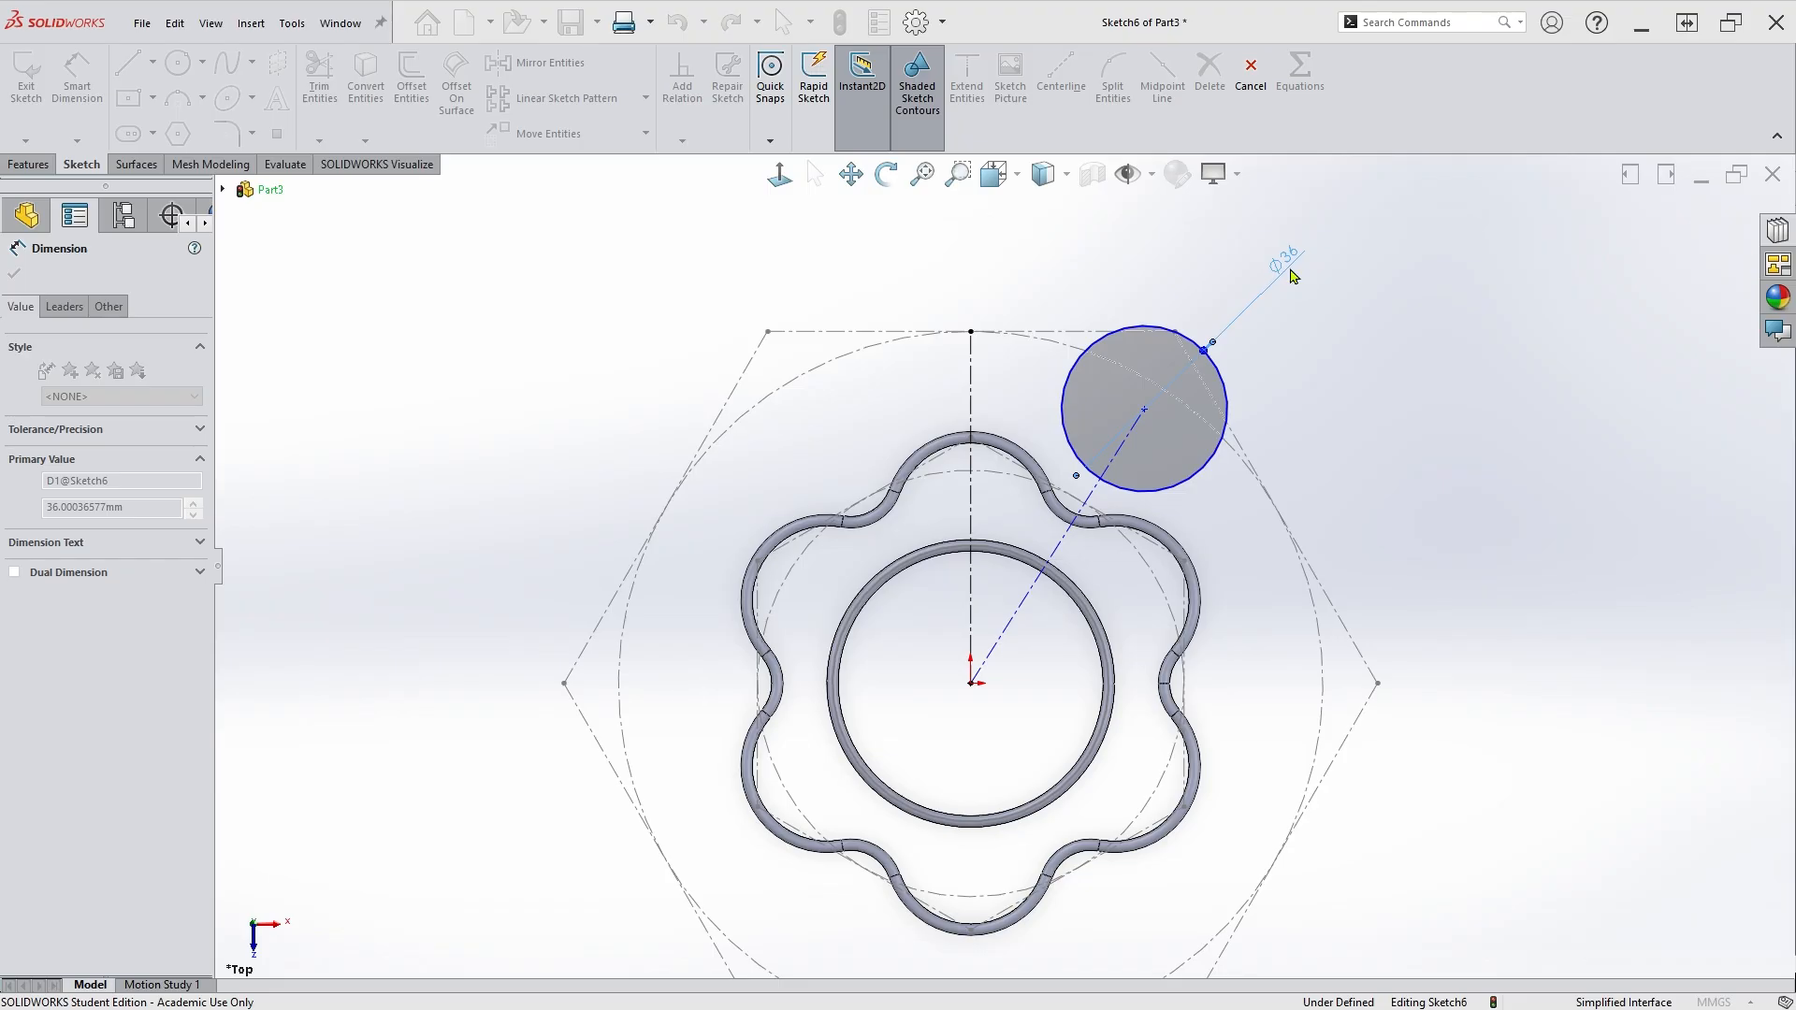
{"action": "type", "text": "40"}
{"action": "key", "text": "Return"}
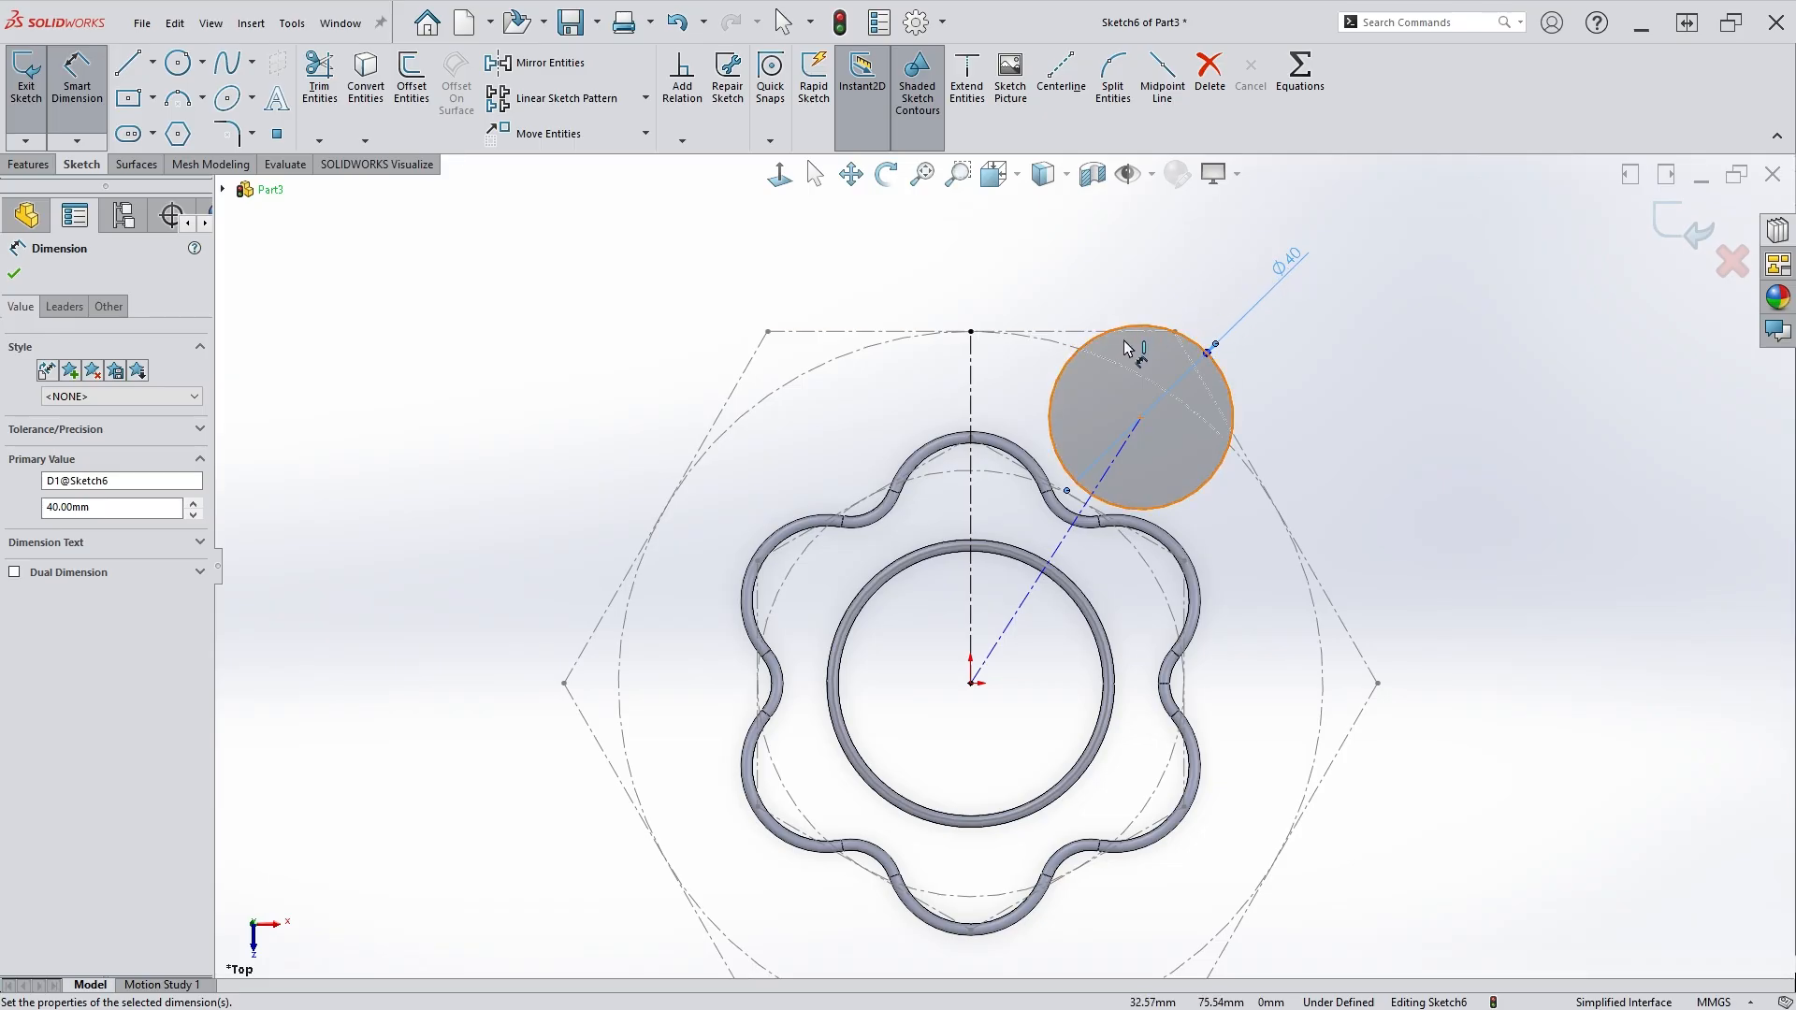
{"action": "key", "text": "Escape"}
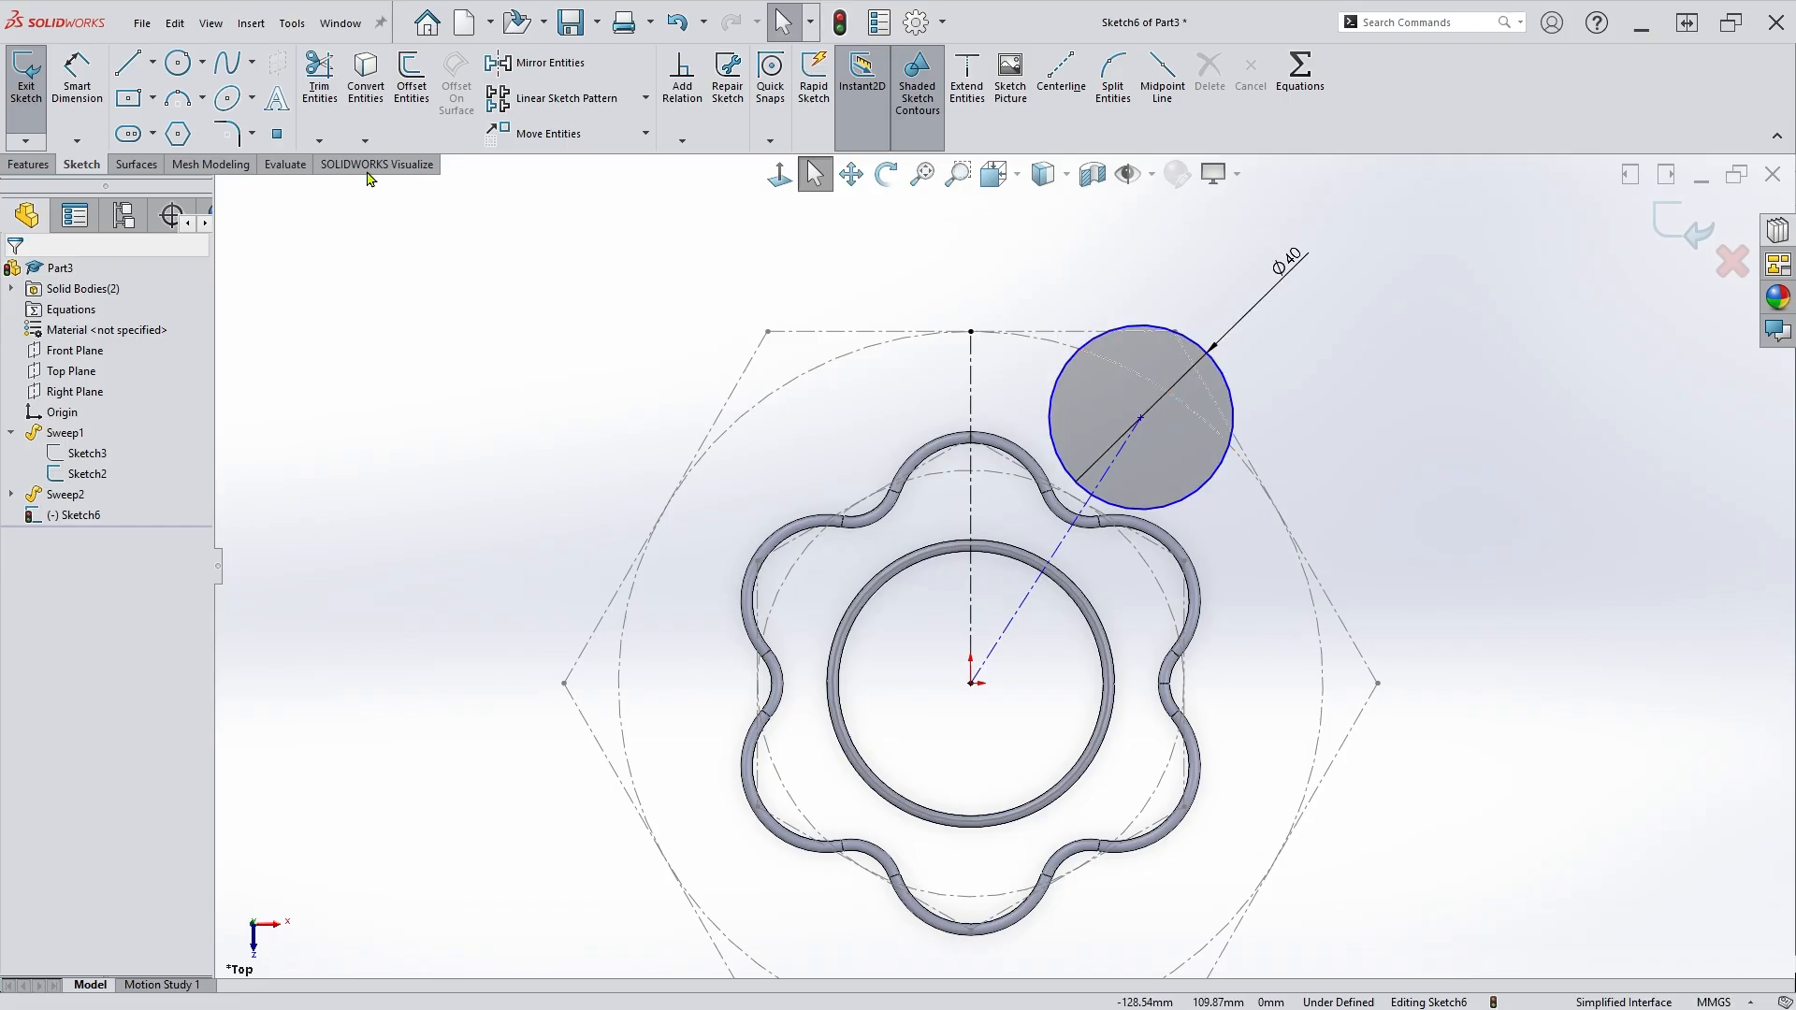
Dimension the angle between the vertical centerline and the slanted centerline as 30°.
{"action": "left_click", "coordinate": [78, 84]}
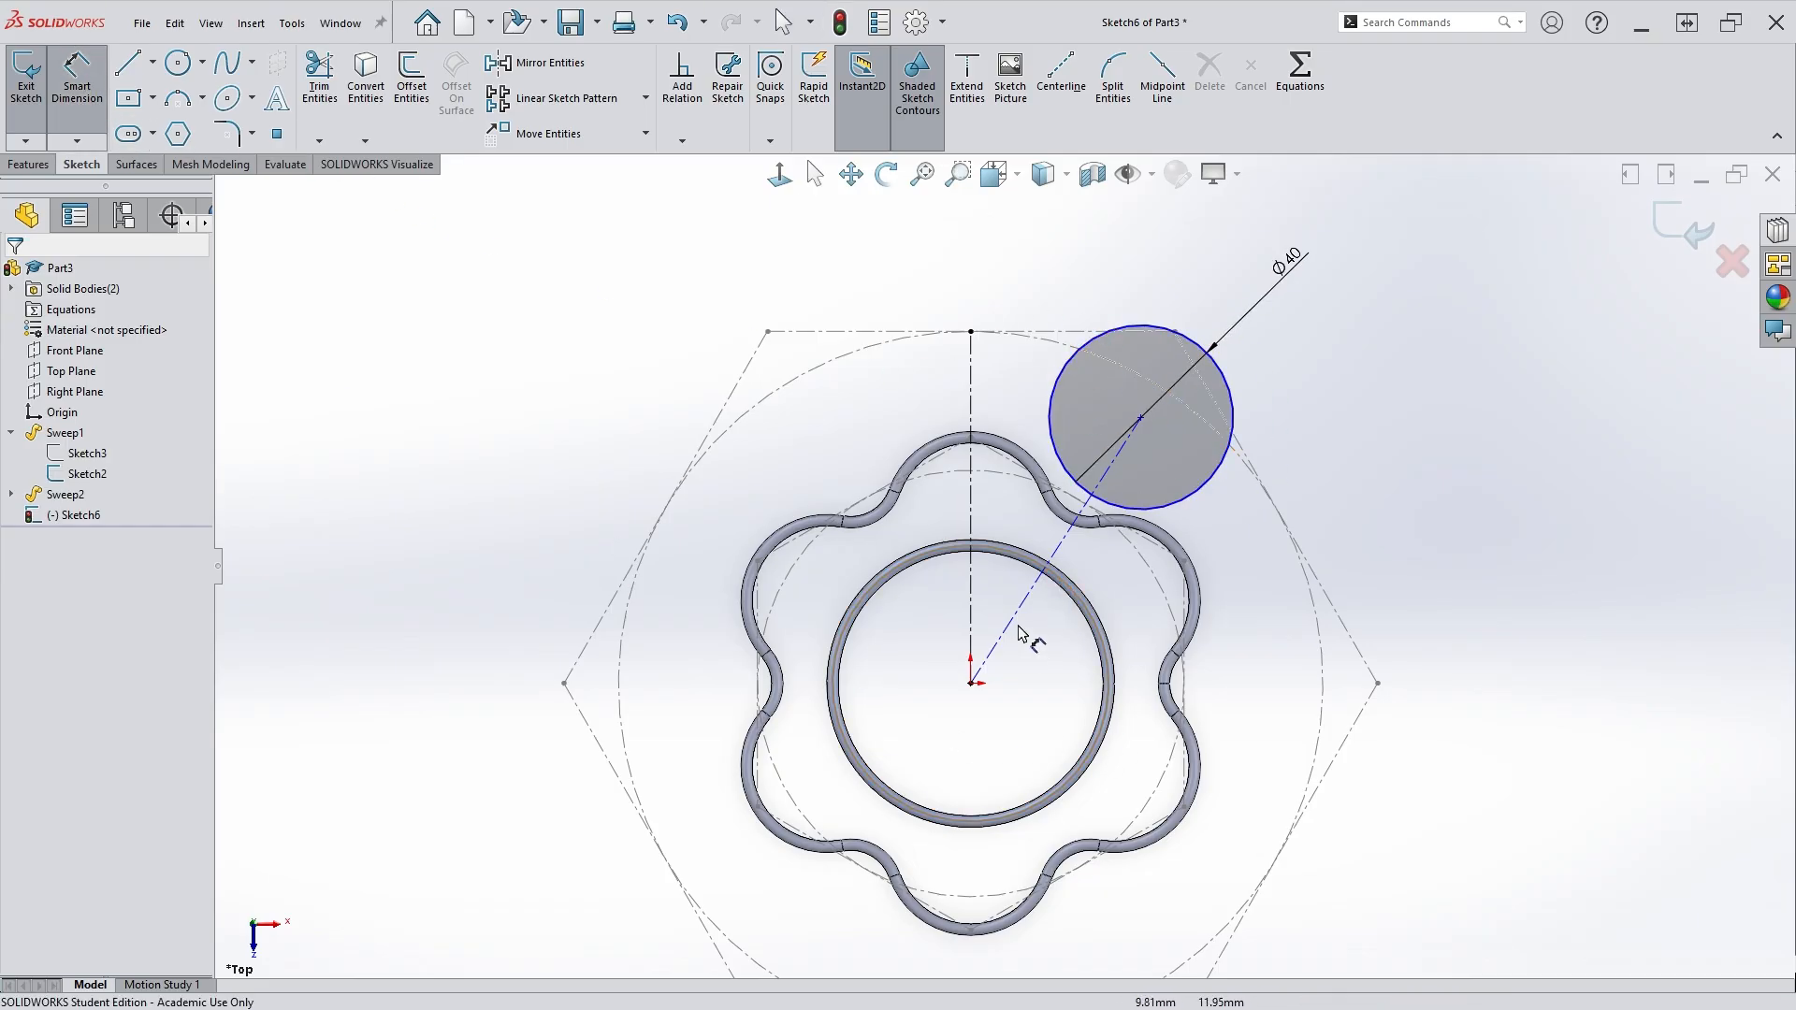
{"action": "left_click", "coordinate": [1023, 592]}
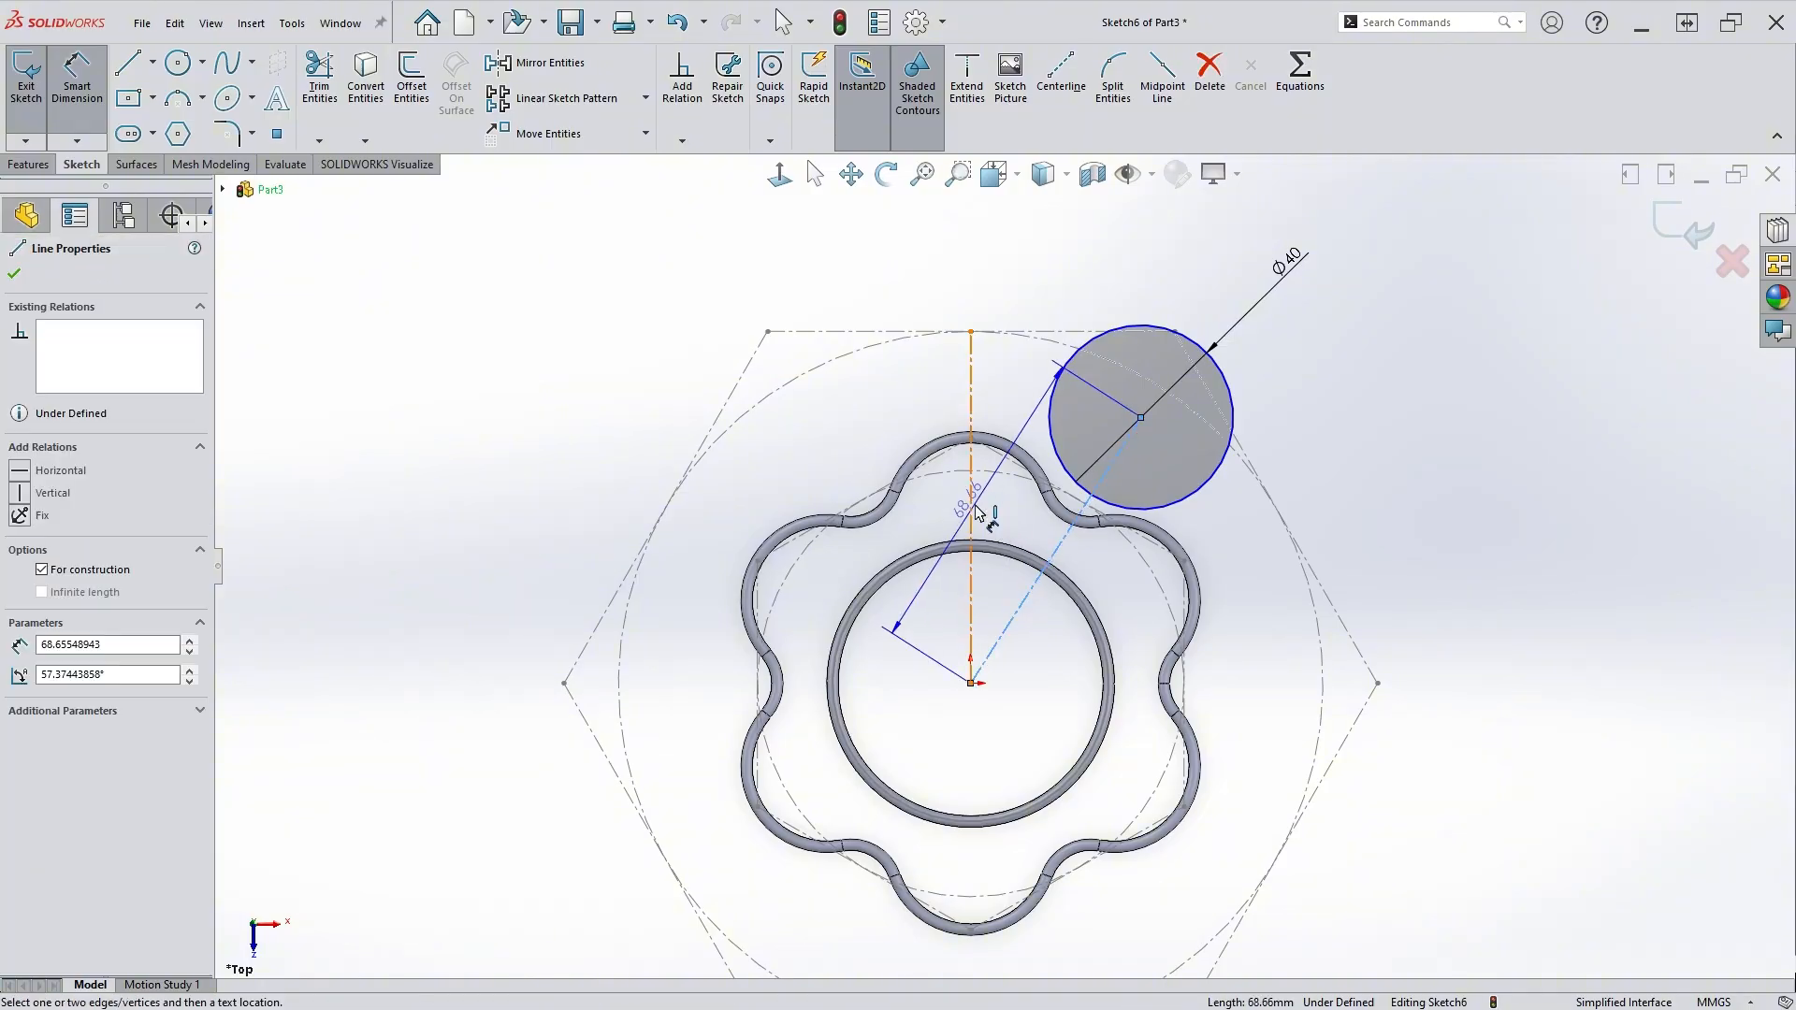
{"action": "left_click", "coordinate": [971, 510]}
{"action": "left_click", "coordinate": [1041, 410]}
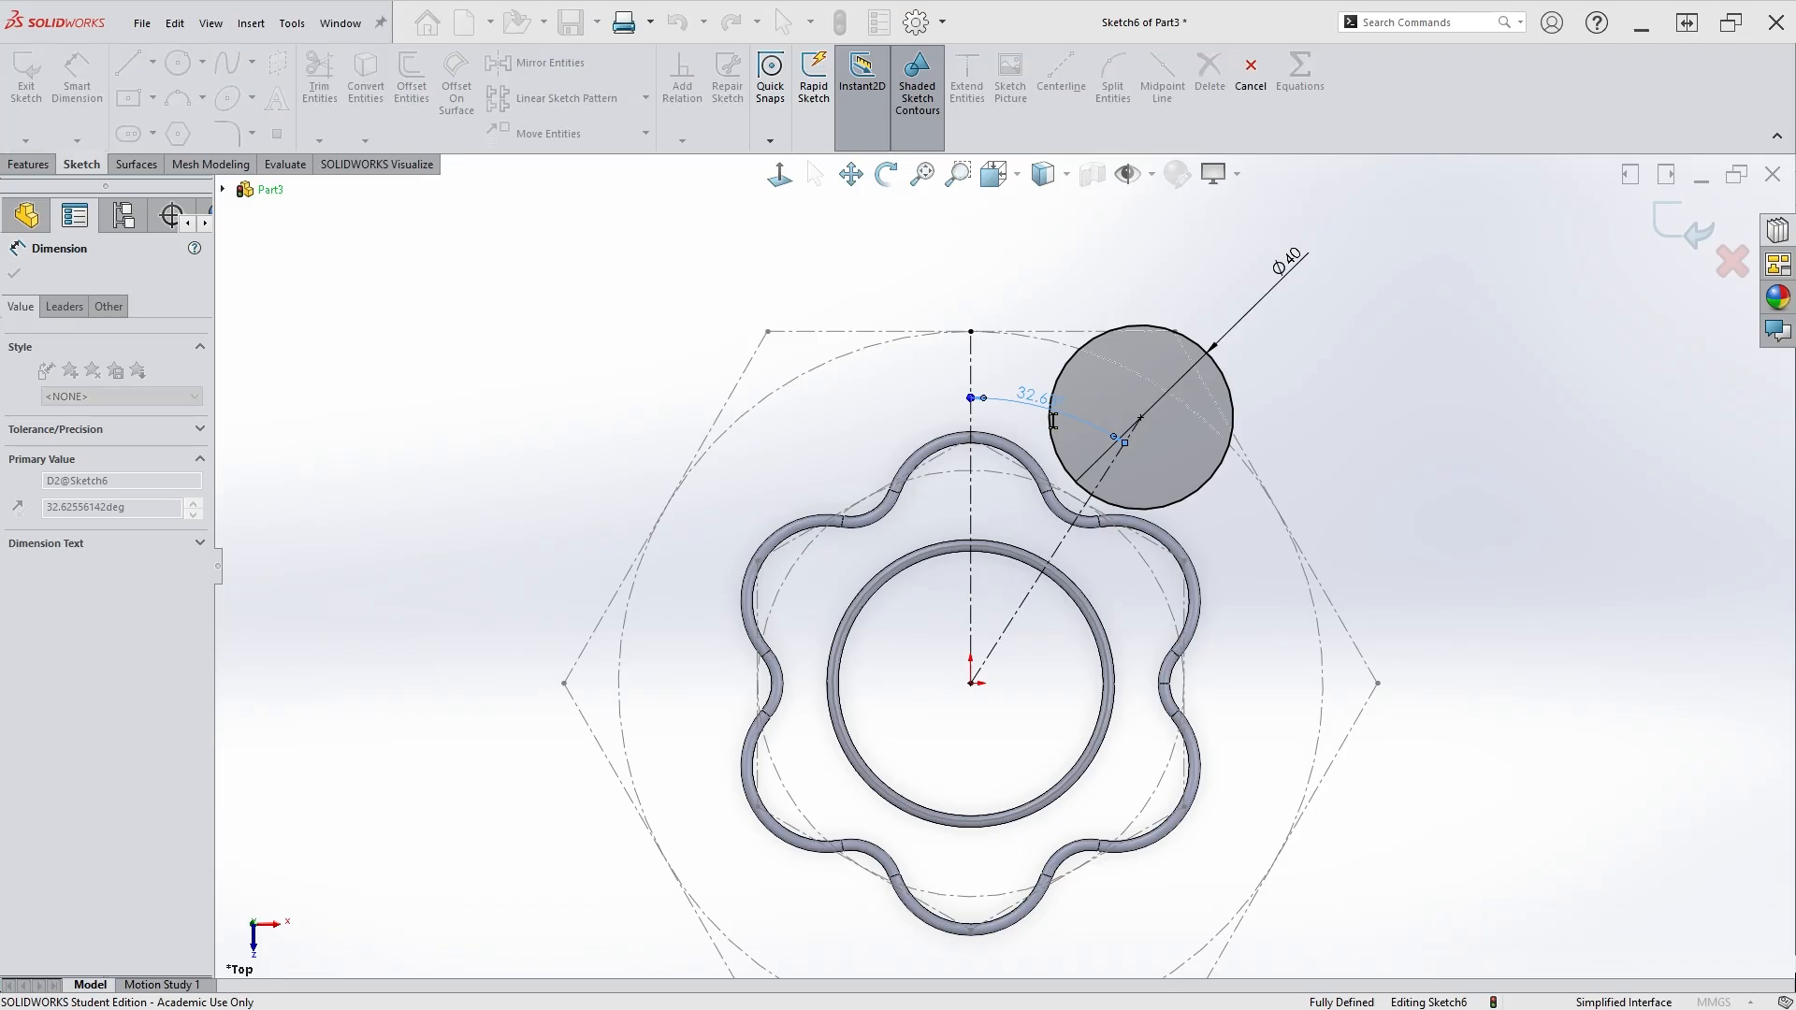
{"action": "type", "text": "30"}
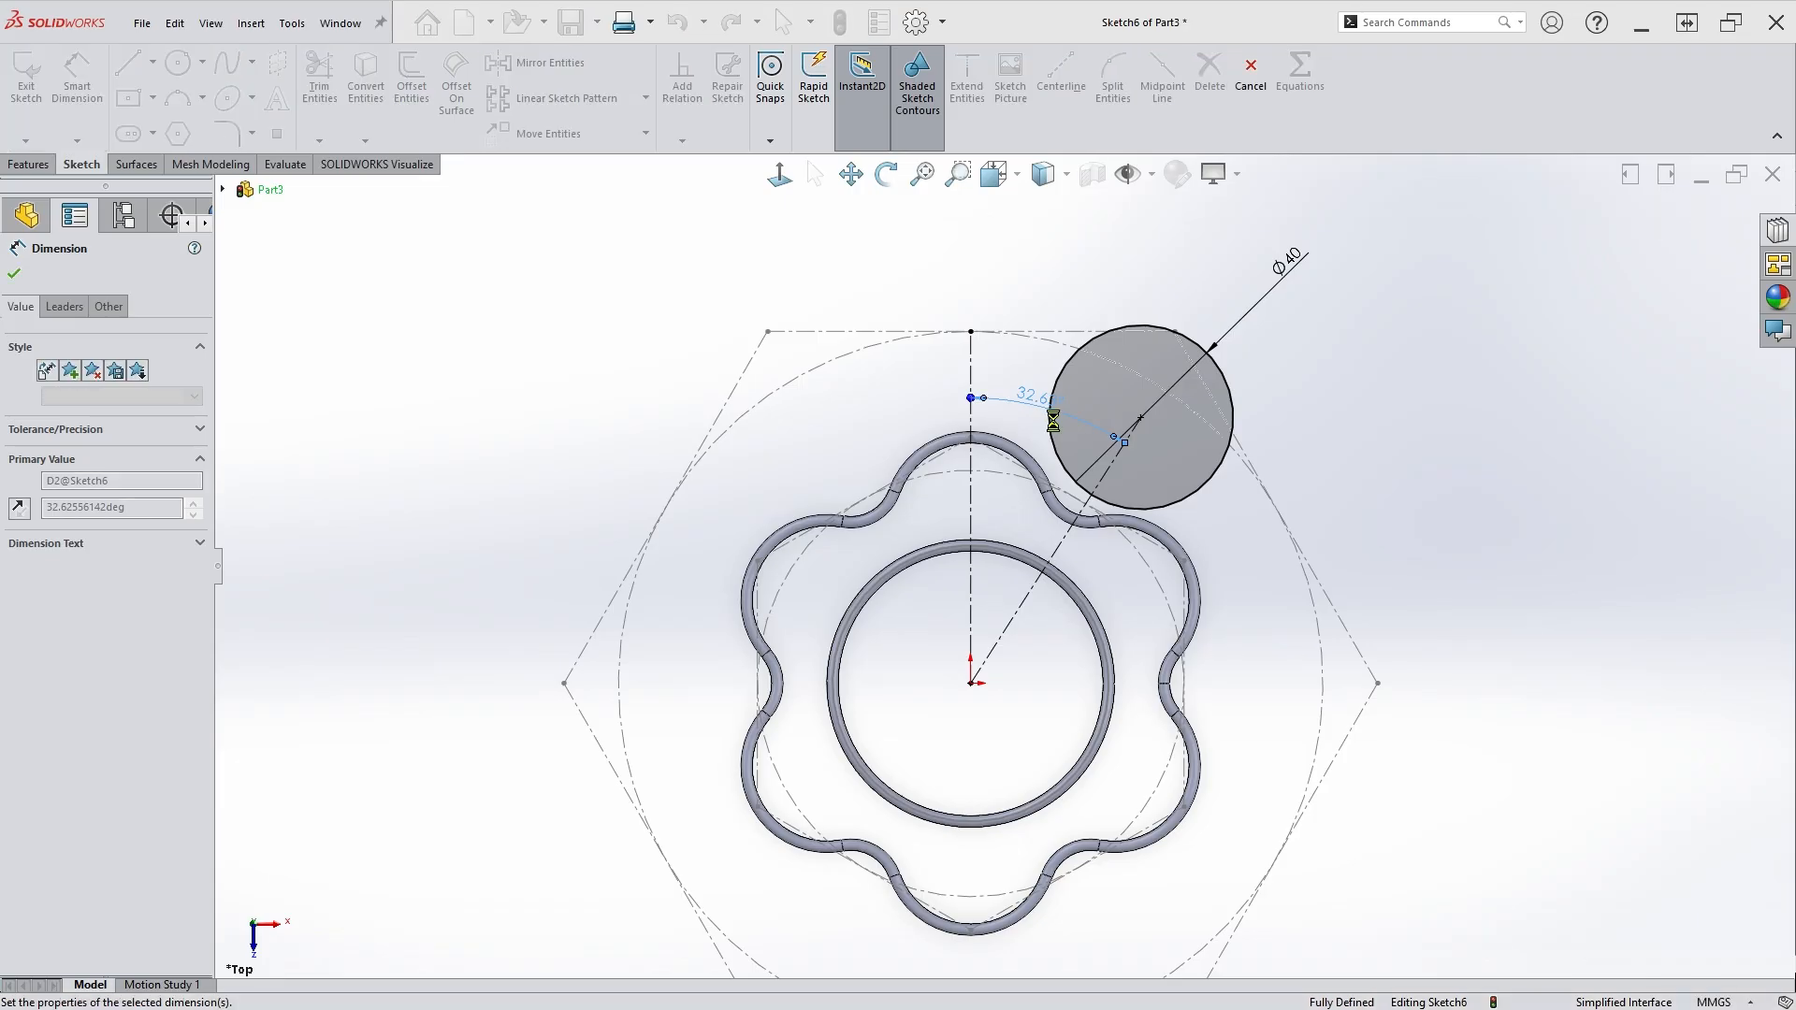
{"action": "key", "text": "Return"}
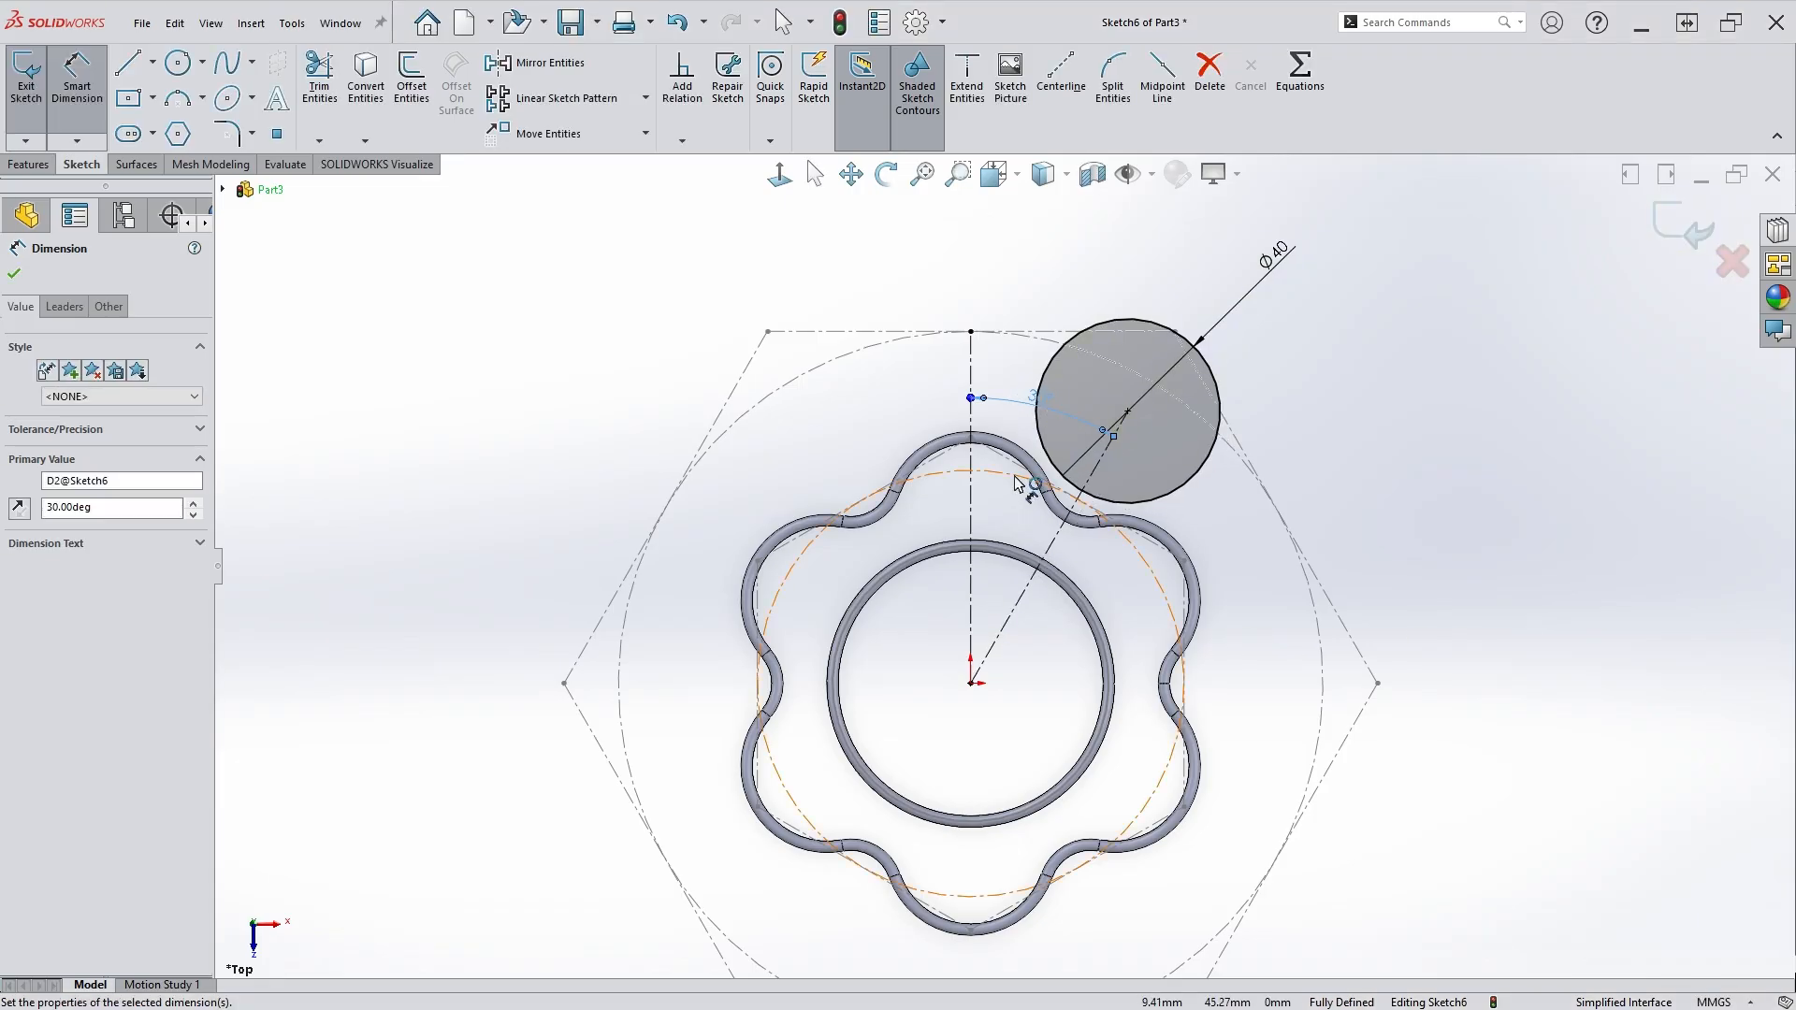
{"action": "key", "text": "Escape"}
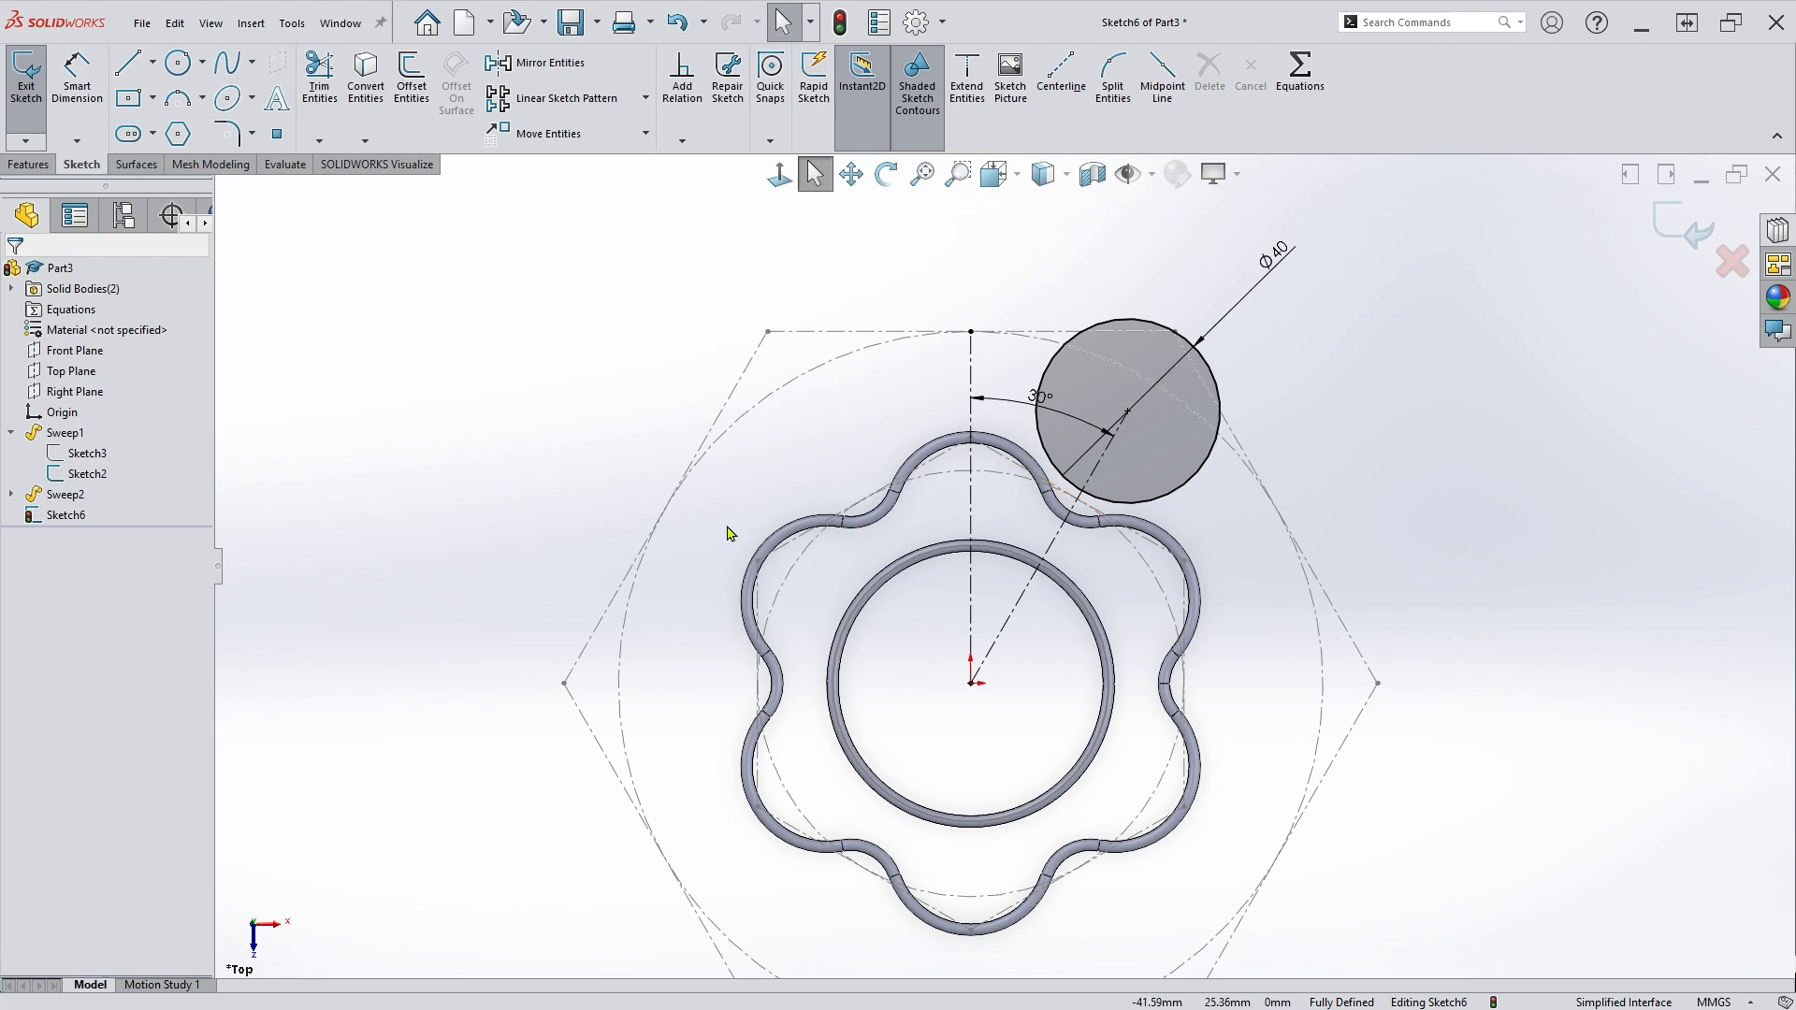
Create a circular sketch pattern of the 40 mm circle and its slanted centerline with 6 equally spaced instances over 360° about the origin.
{"action": "left_click", "coordinate": [607, 161]}
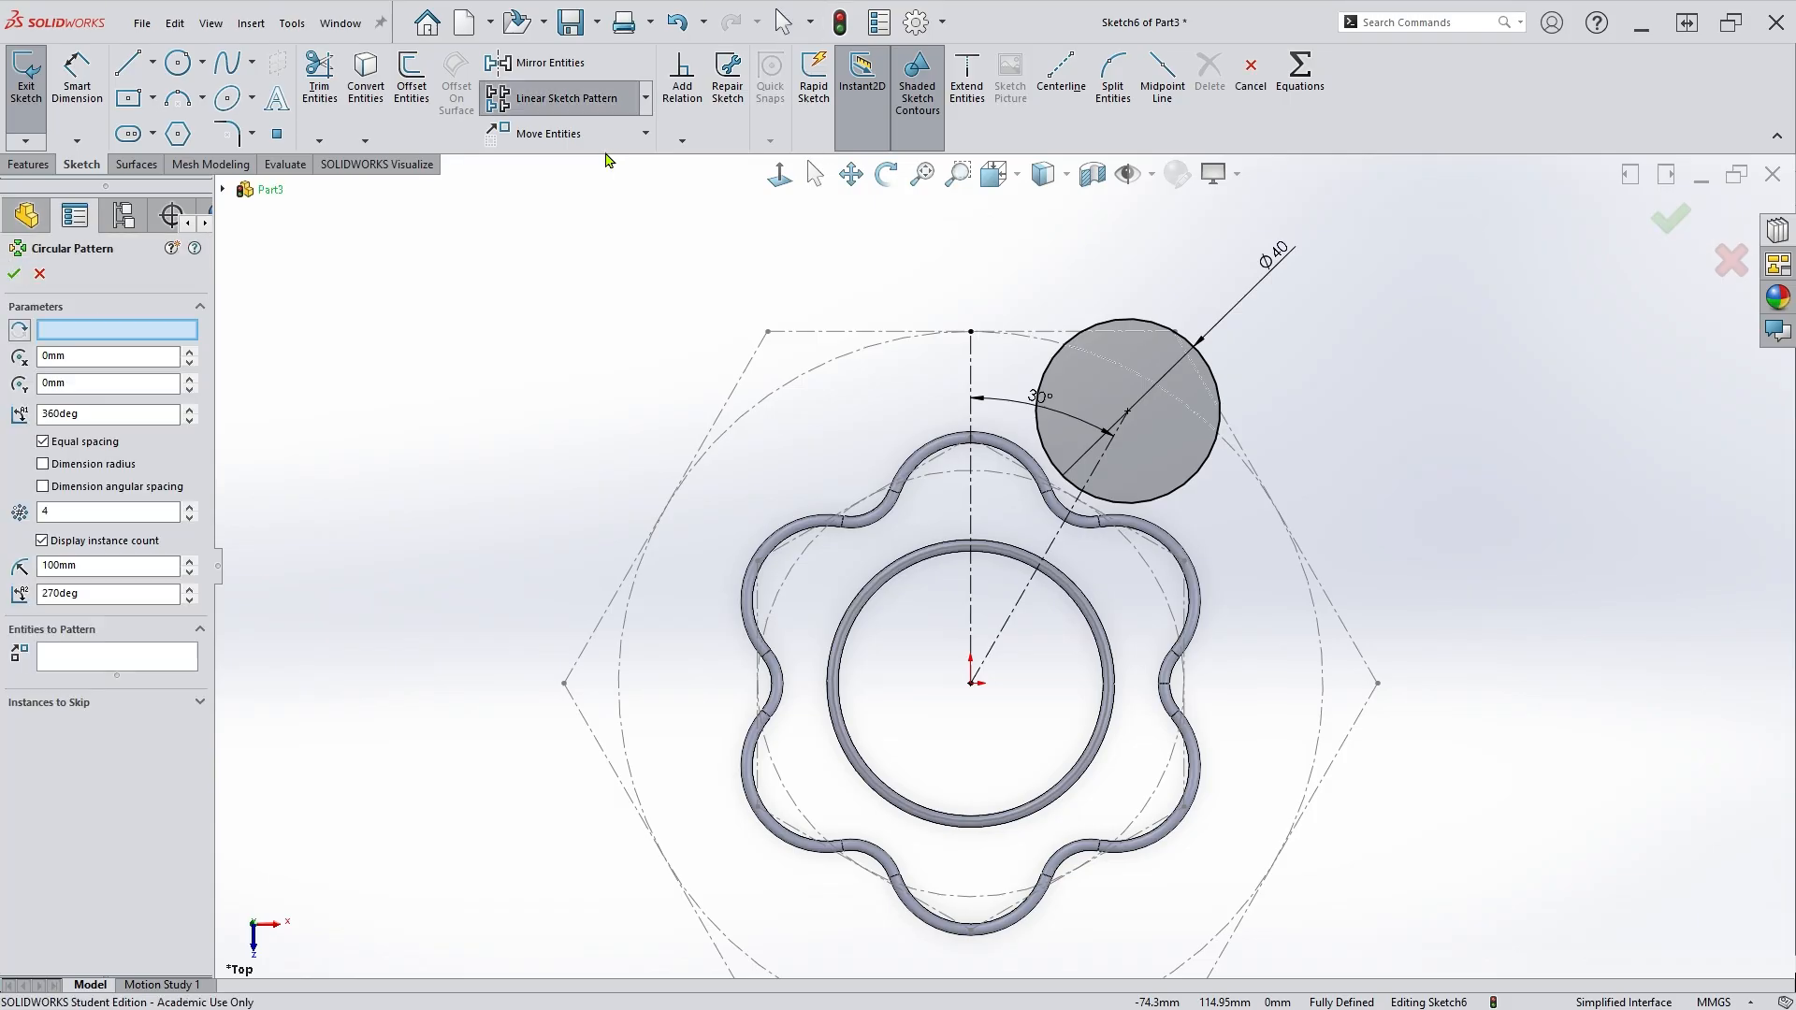
{"action": "left_click", "coordinate": [47, 512]}
{"action": "type", "text": "4"}
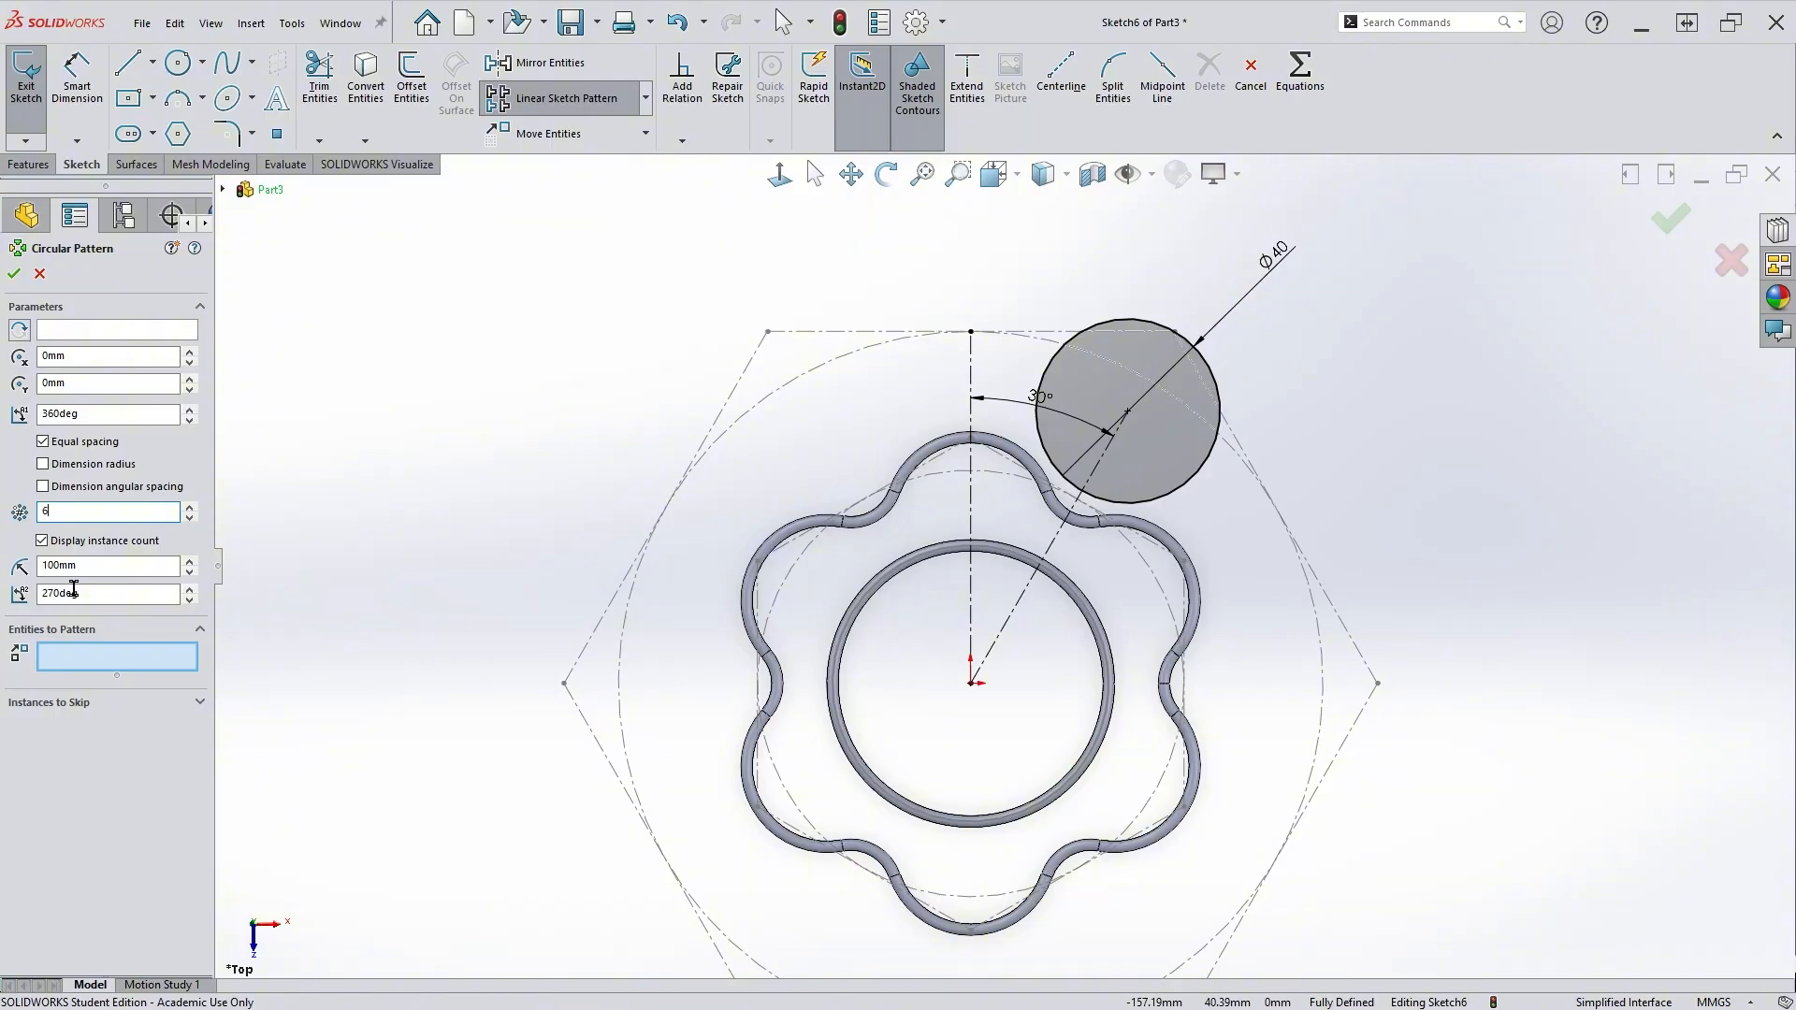
{"action": "left_click", "coordinate": [111, 663]}
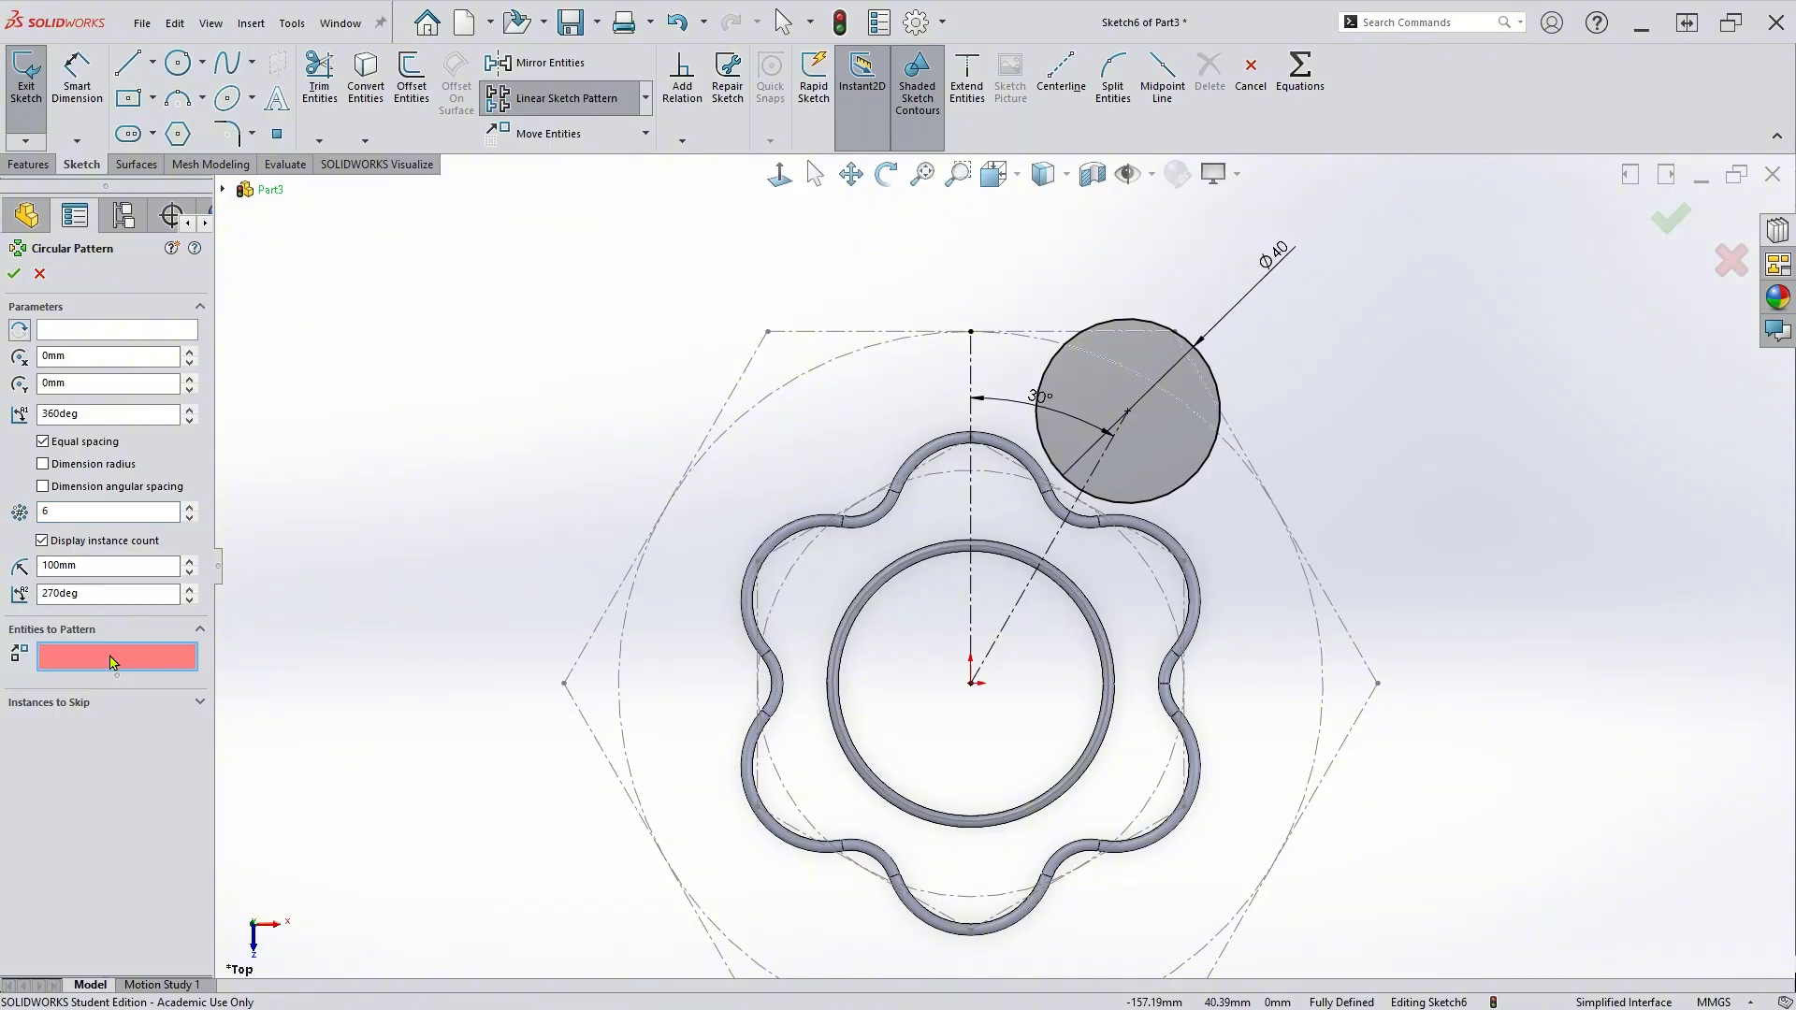
{"action": "left_click", "coordinate": [1054, 552]}
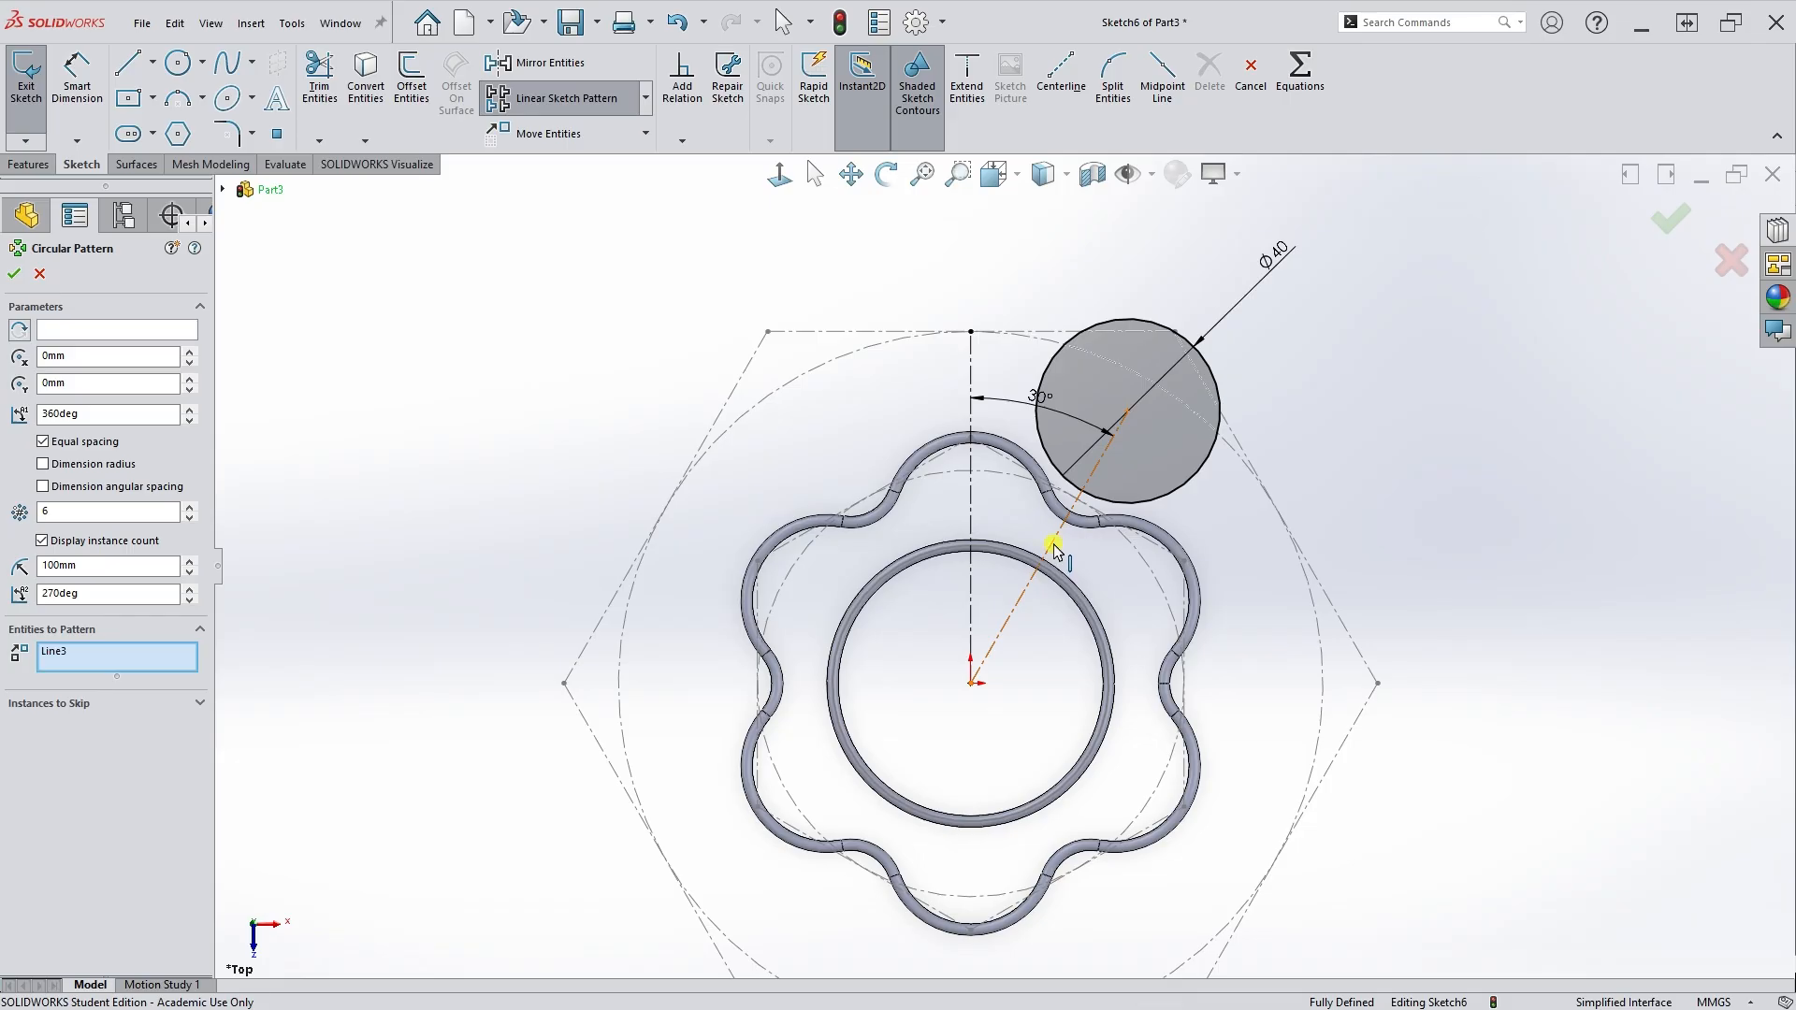
{"action": "left_click", "coordinate": [1208, 461]}
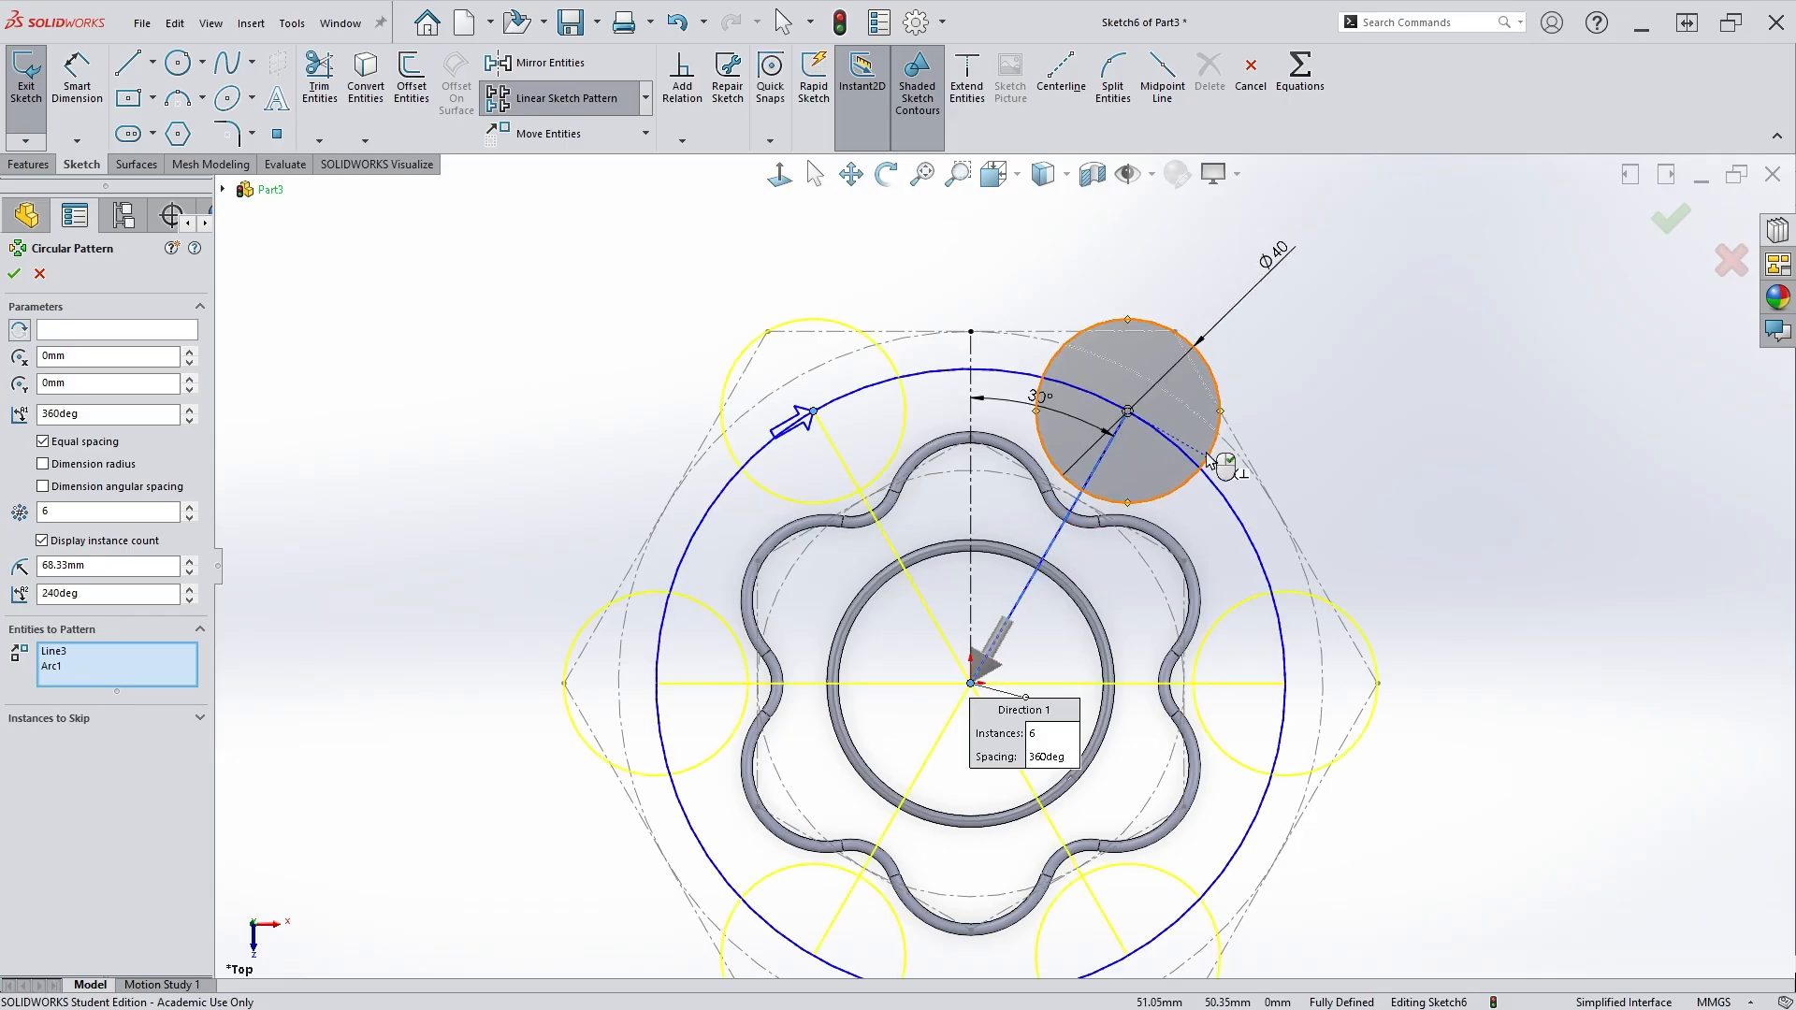
{"action": "key", "text": "Return"}
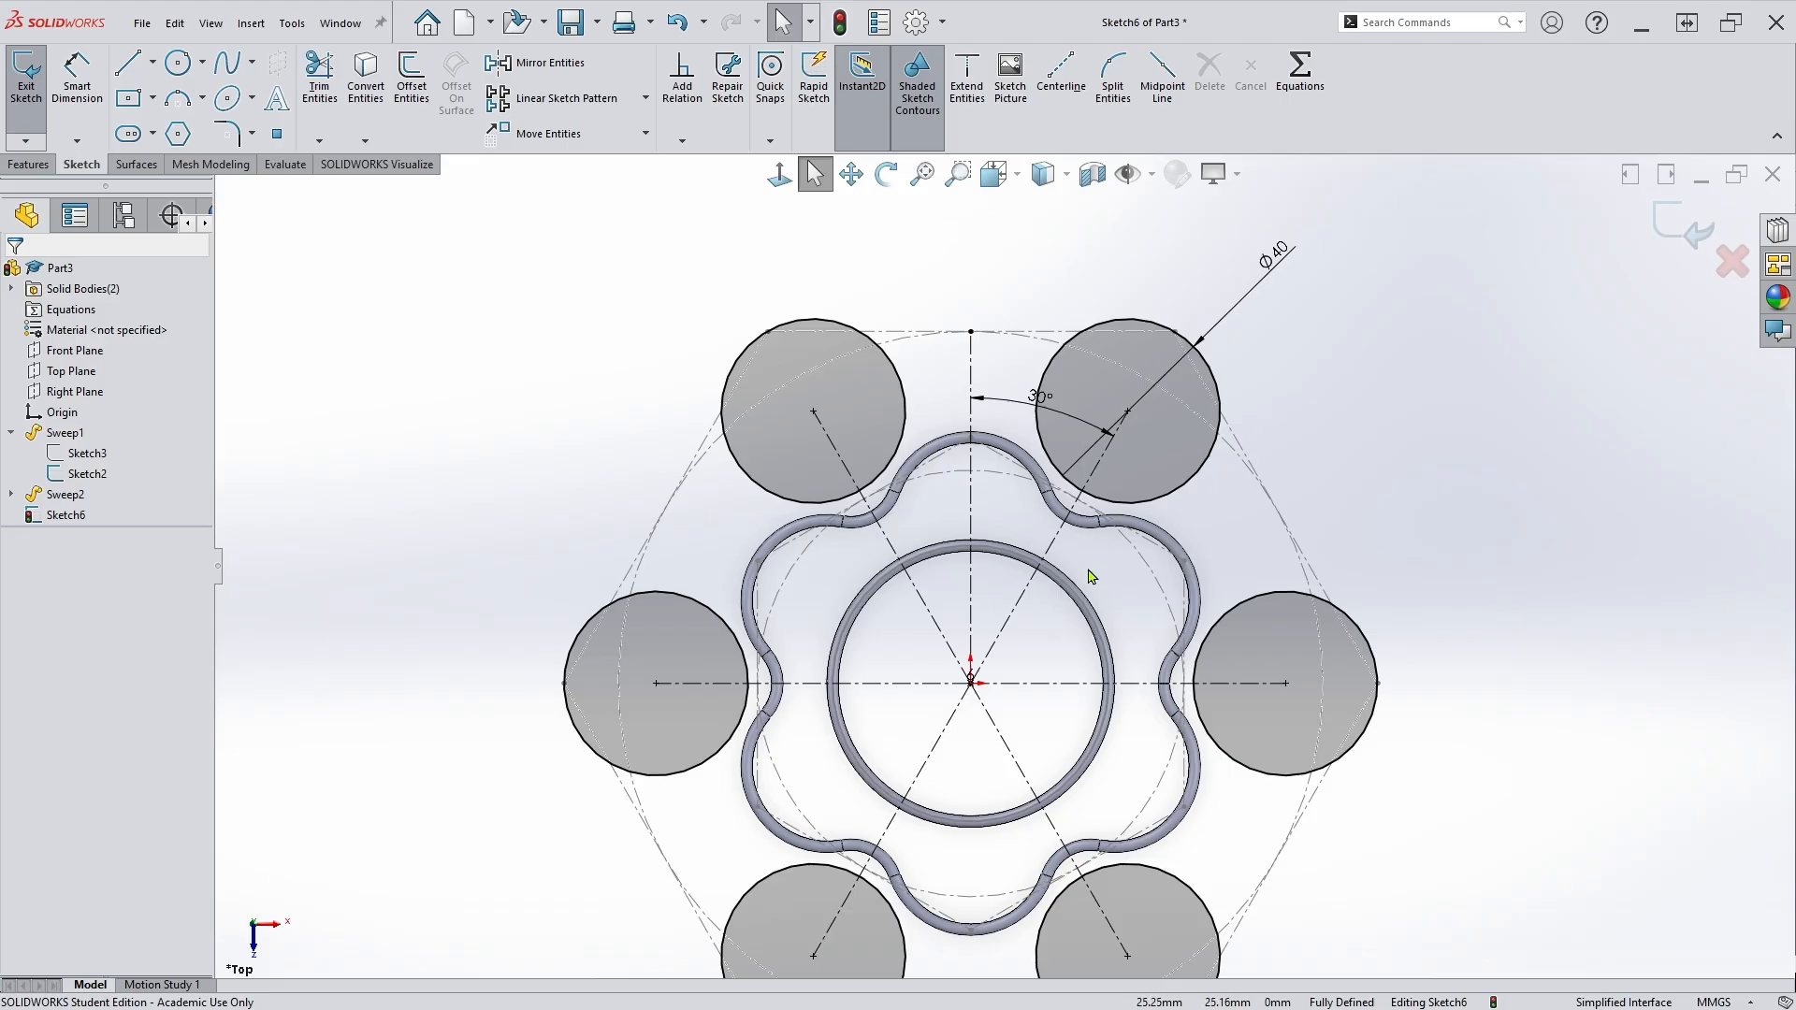
Draw another circle above the hexagon's top side, between the two upper patterned circles and slightly smaller than them.
{"action": "scroll", "coordinate": [1041, 542], "scroll_direction": "up", "scroll_amount": 1}
{"action": "scroll", "coordinate": [1039, 542], "scroll_direction": "down", "scroll_amount": 1}
{"action": "scroll", "coordinate": [1094, 453], "scroll_direction": "up", "scroll_amount": 1}
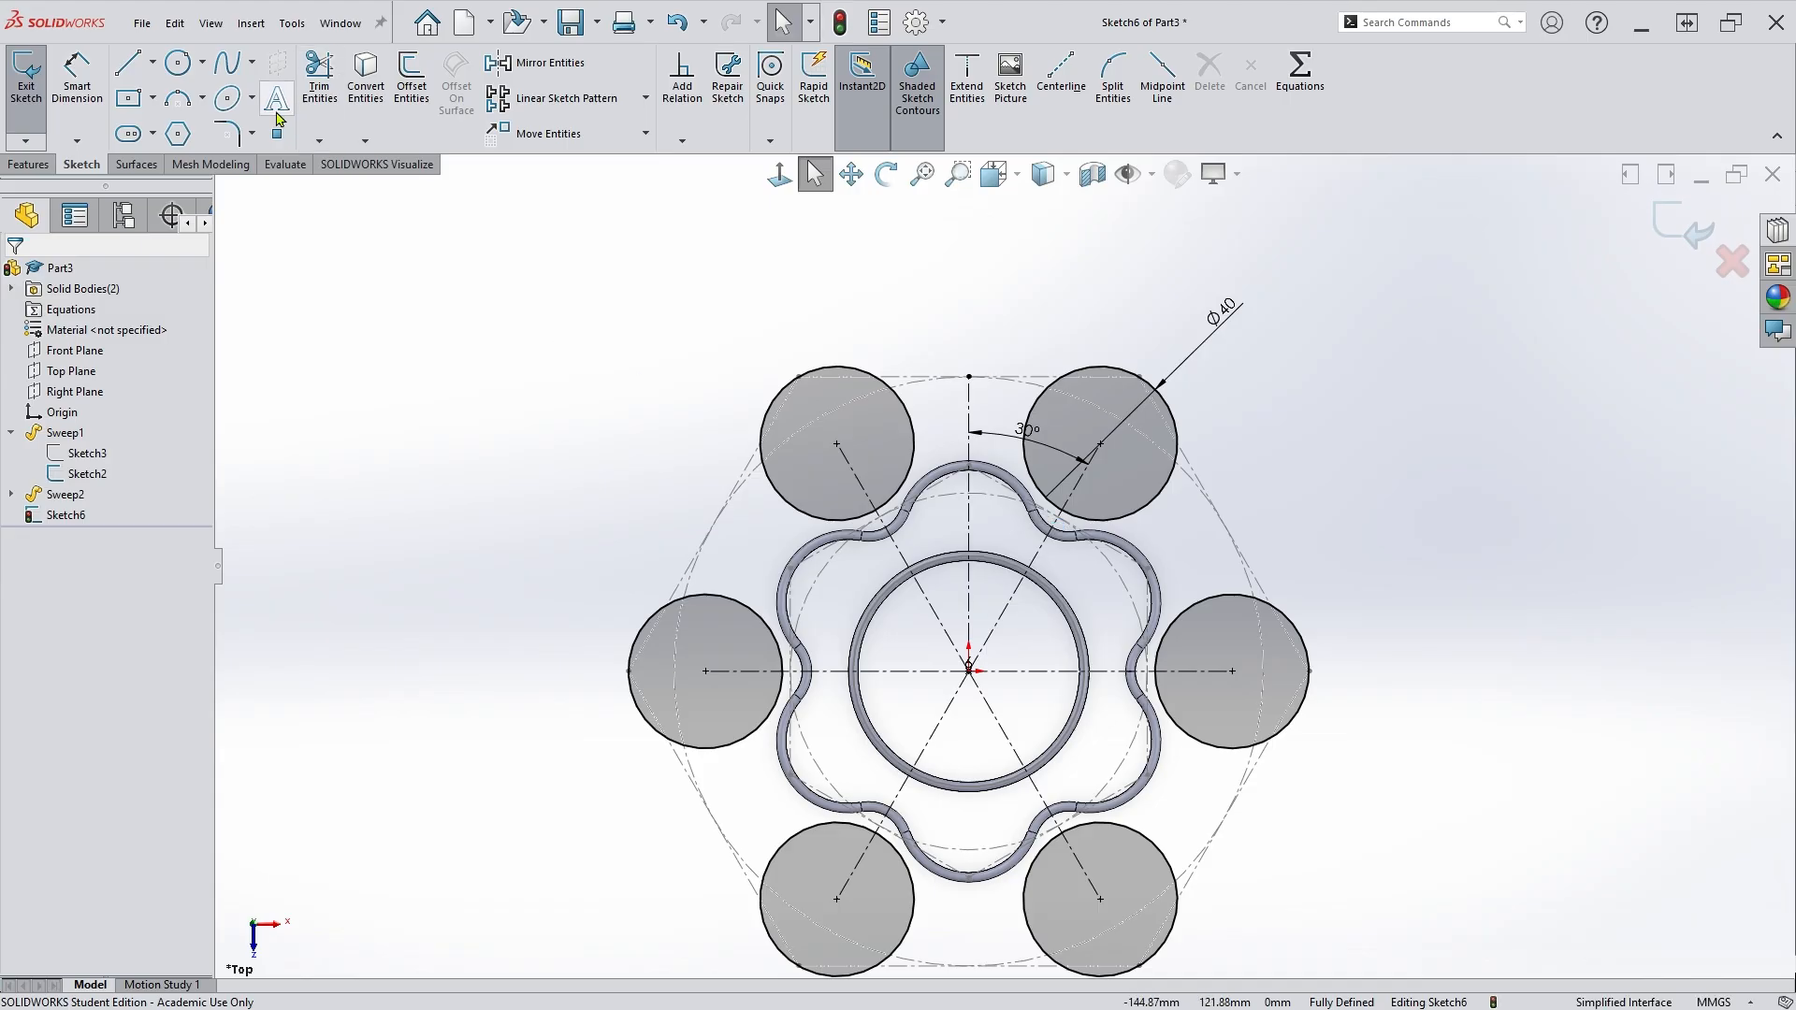
{"action": "left_click", "coordinate": [181, 74]}
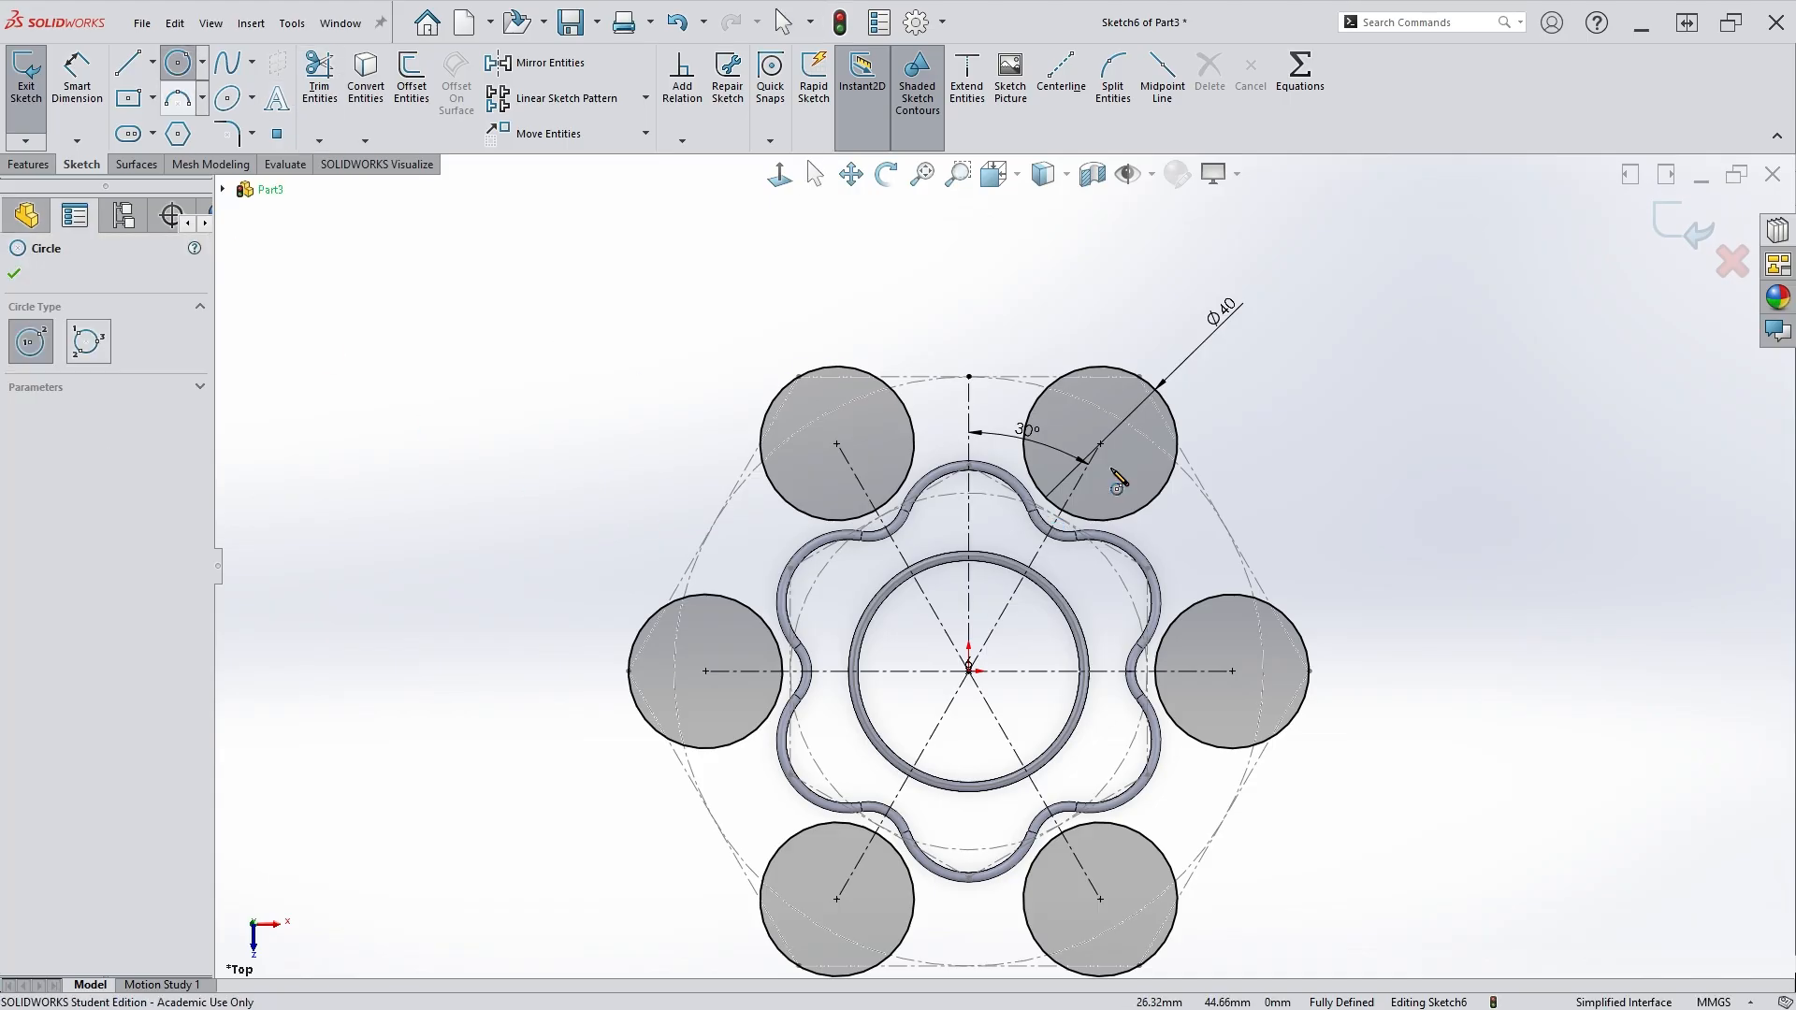
{"action": "left_click", "coordinate": [994, 262]}
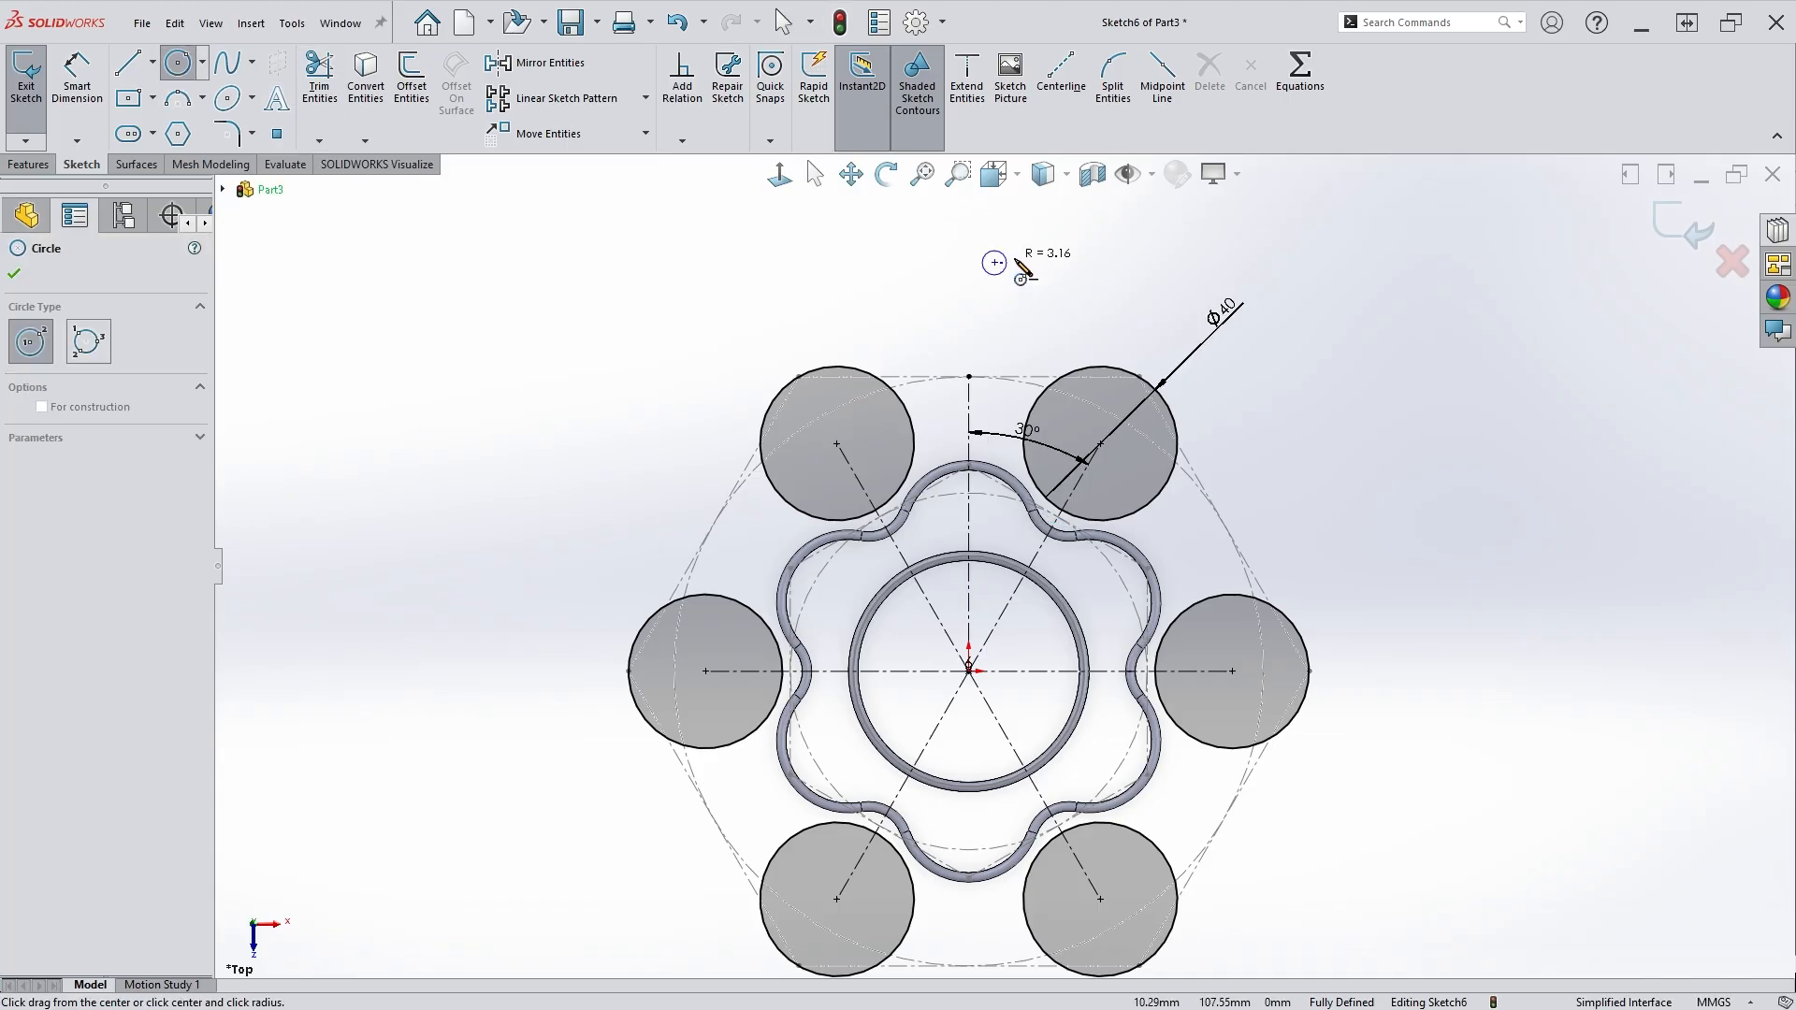
{"action": "left_click", "coordinate": [1071, 269]}
{"action": "key", "text": "Escape"}
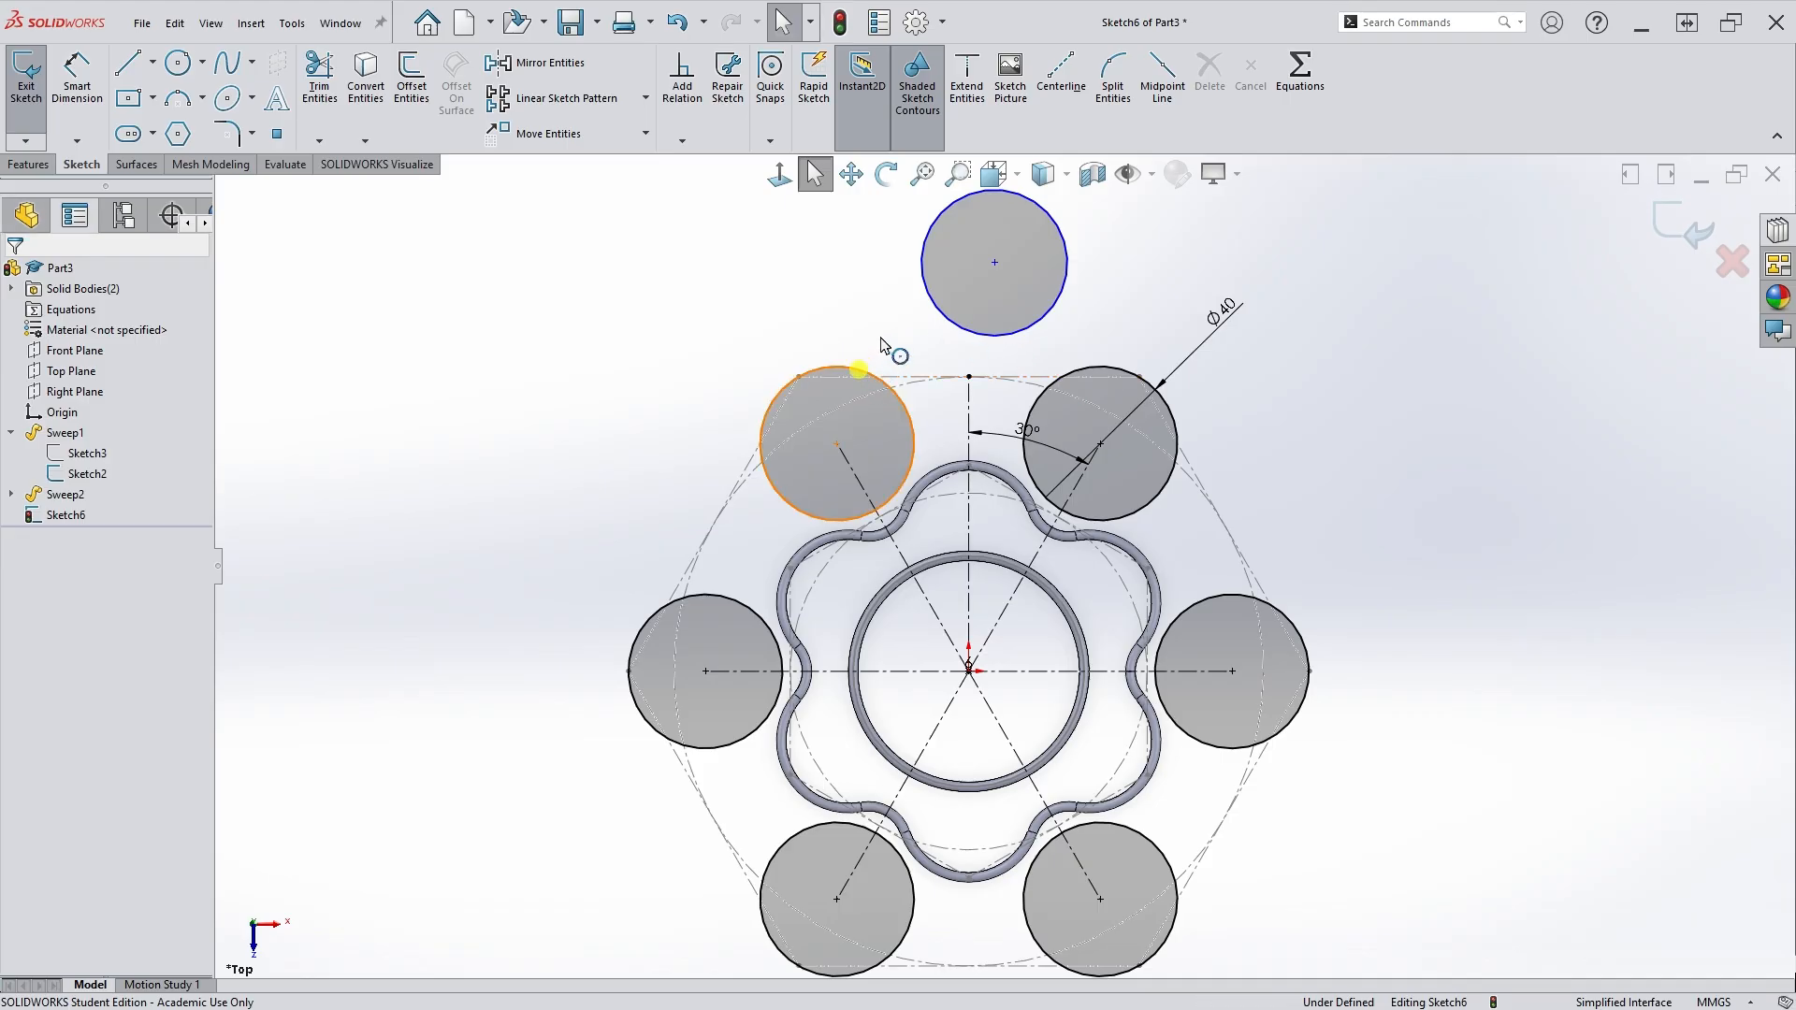
Make the newly drawn circle tangent to both neighbouring upper 40 mm circles.
{"action": "left_click", "coordinate": [872, 376]}
{"action": "left_click", "coordinate": [938, 311], "text": "ctrl"}
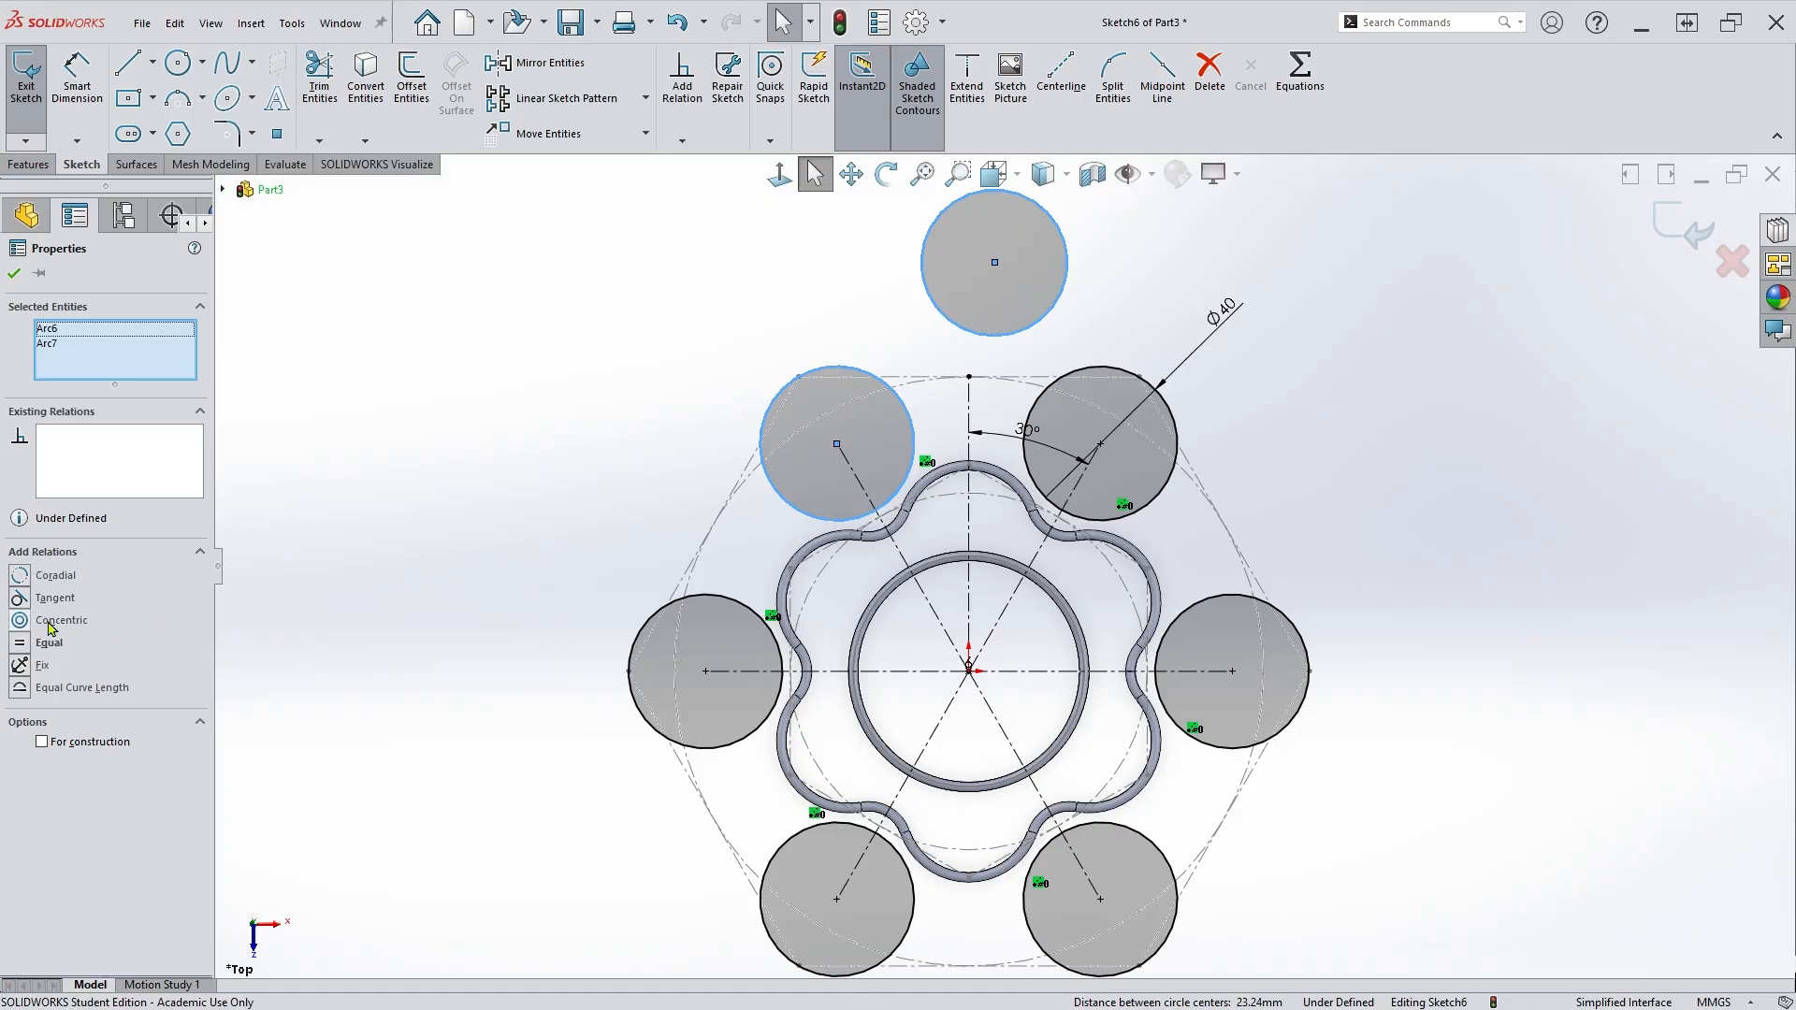
{"action": "left_click", "coordinate": [22, 603]}
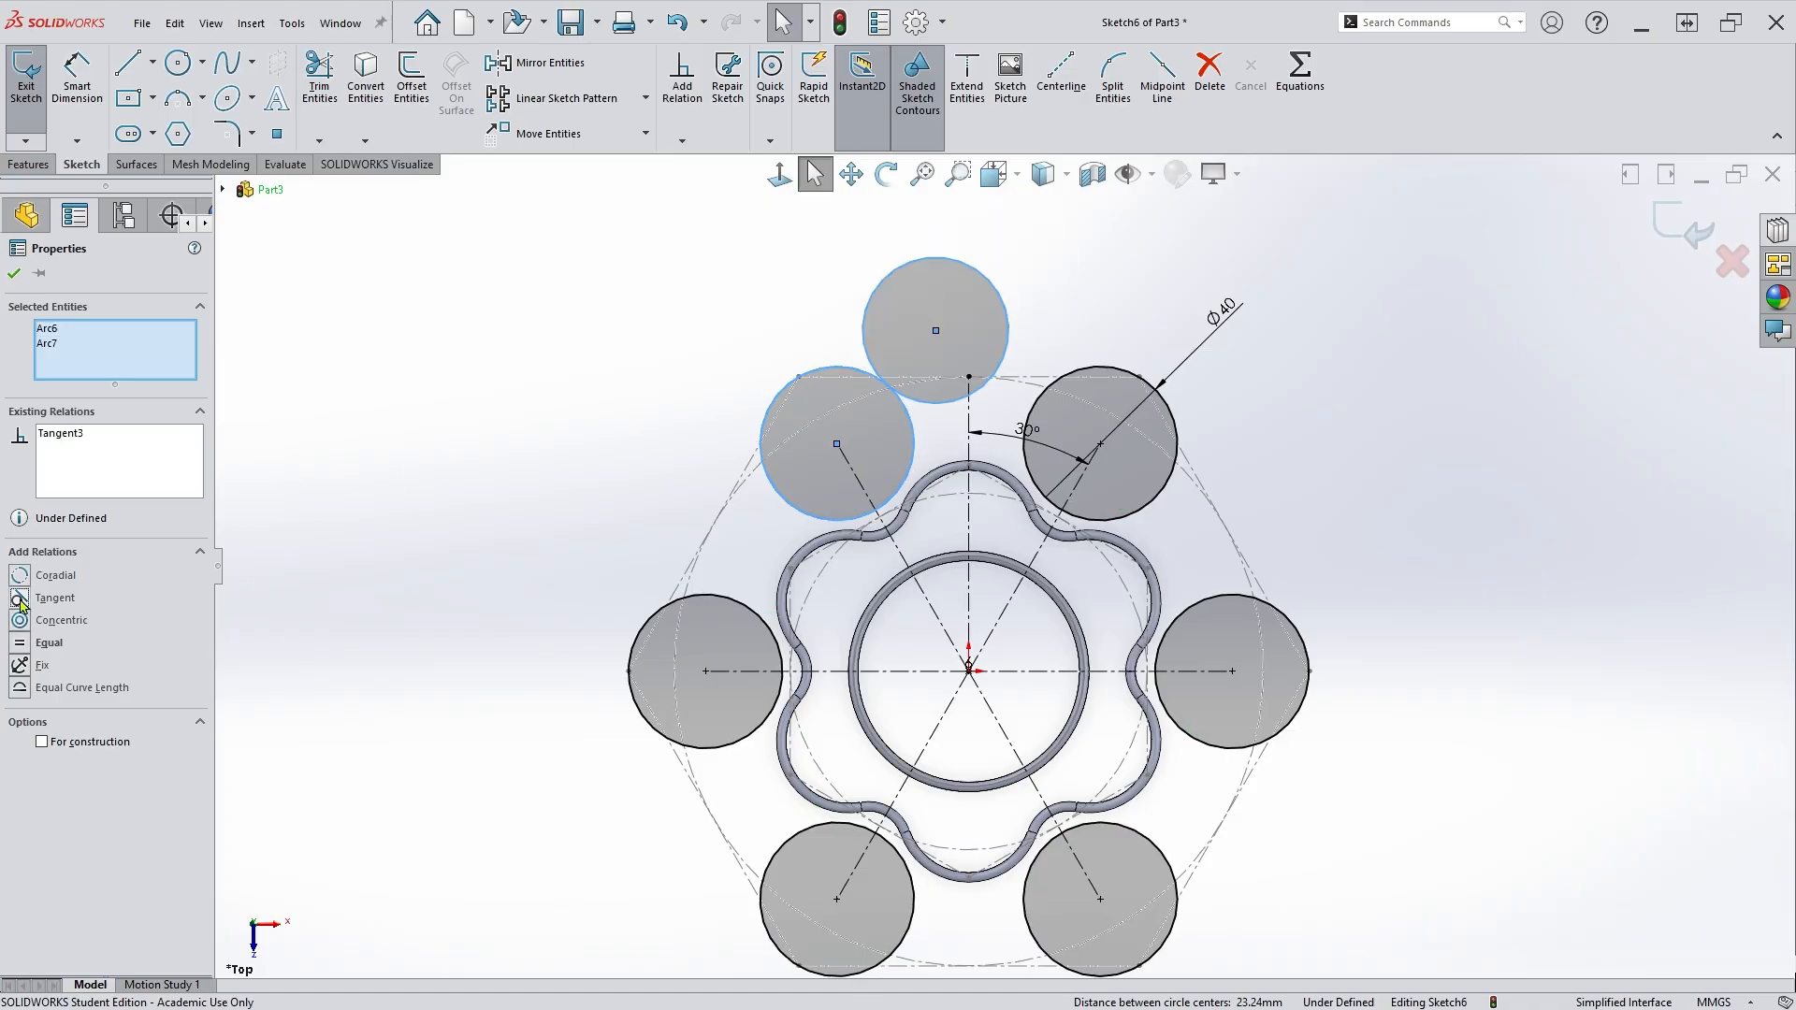
{"action": "left_click", "coordinate": [601, 474]}
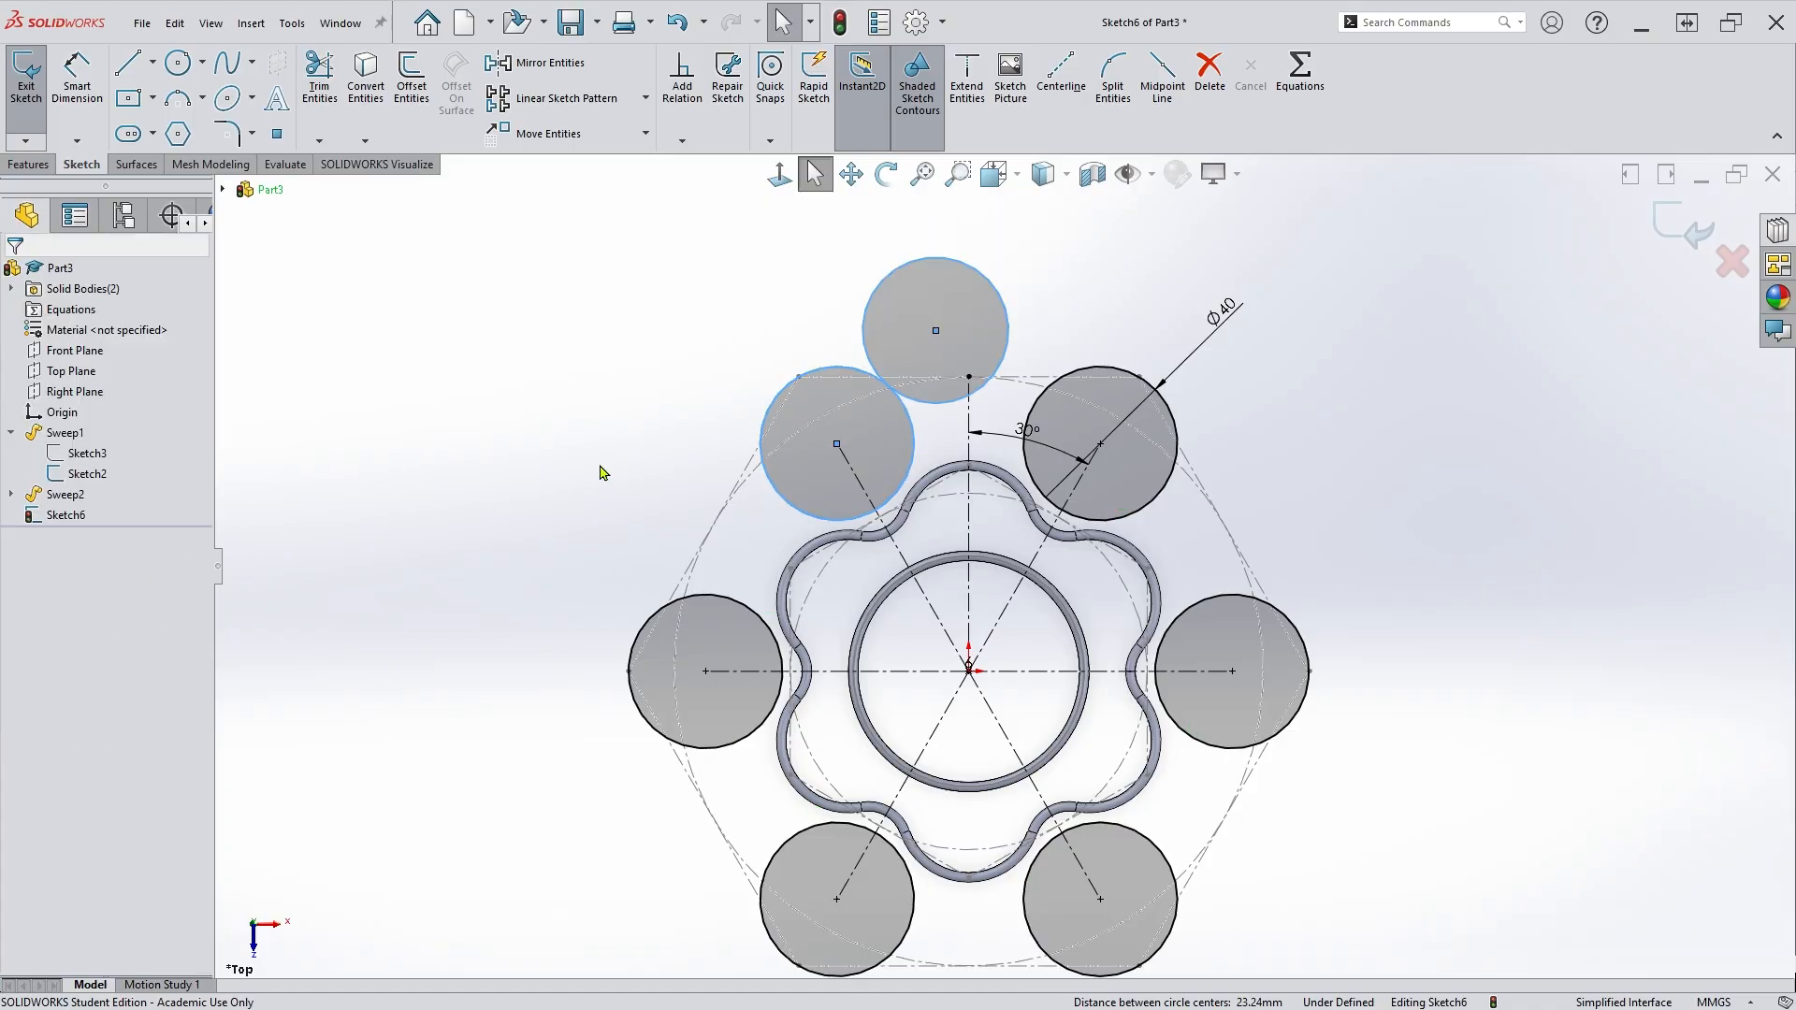
{"action": "left_click", "coordinate": [1090, 367]}
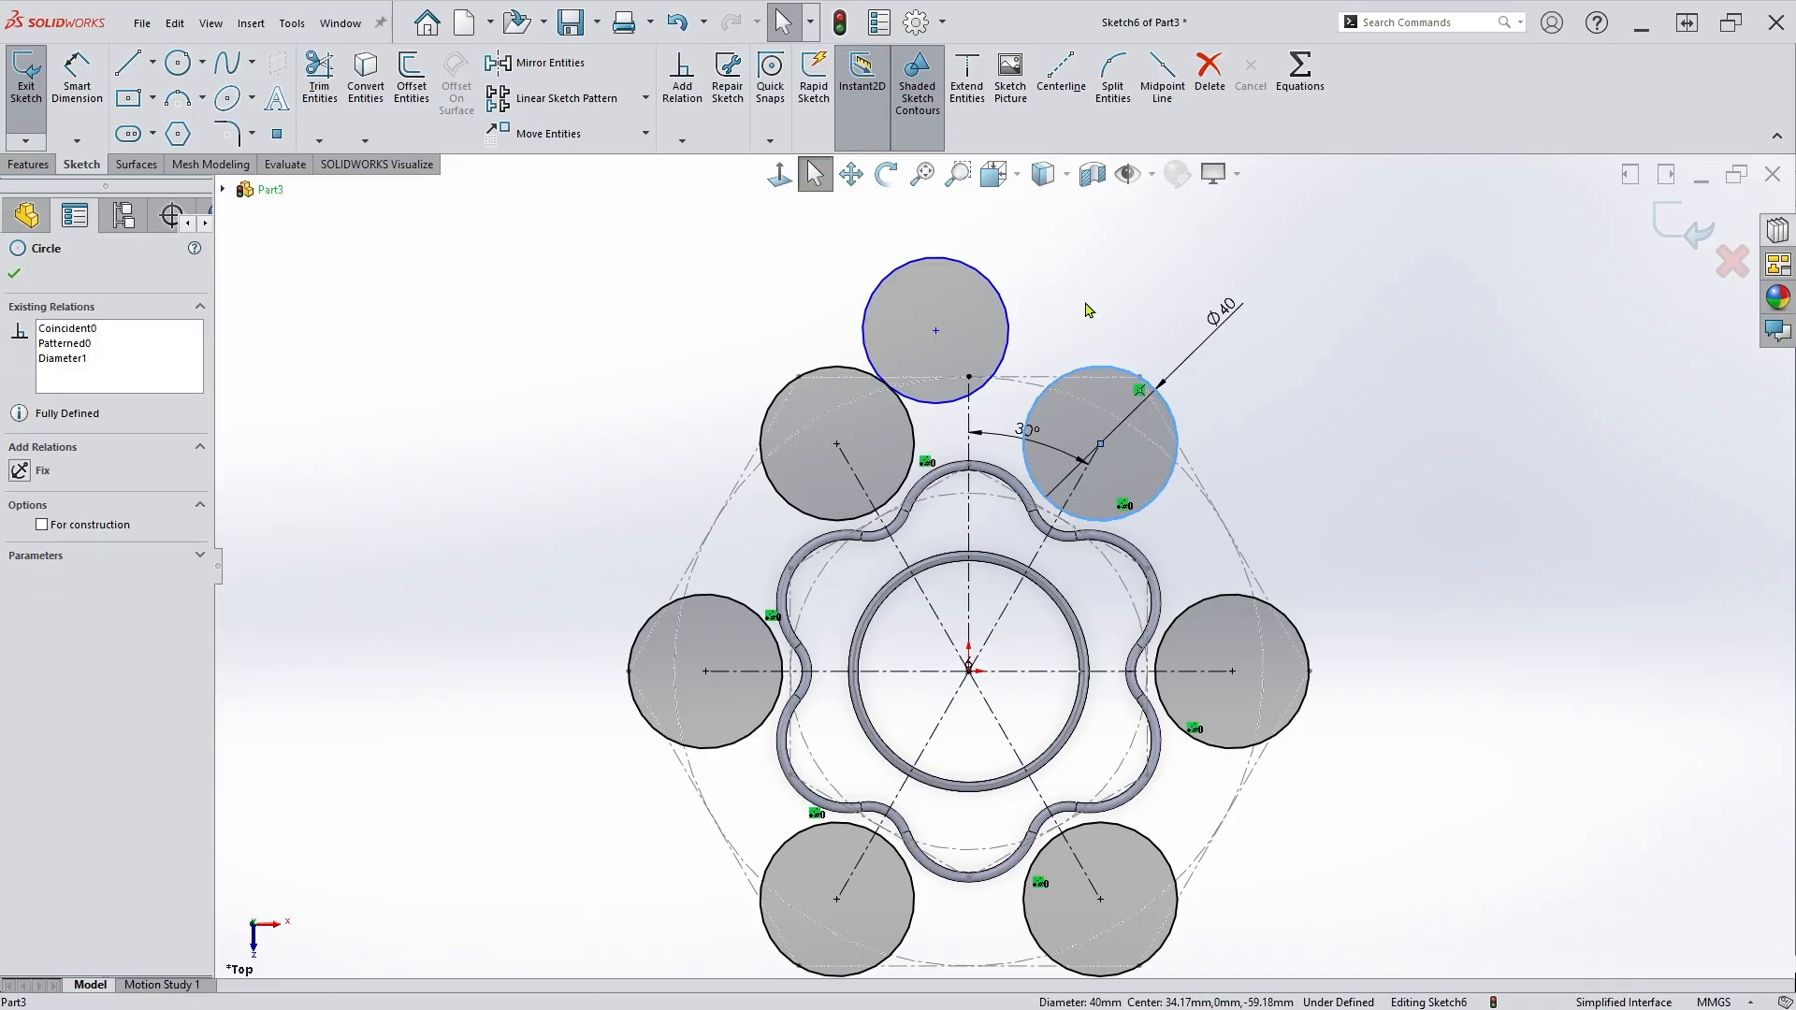
{"action": "left_click", "coordinate": [1010, 327], "text": "ctrl"}
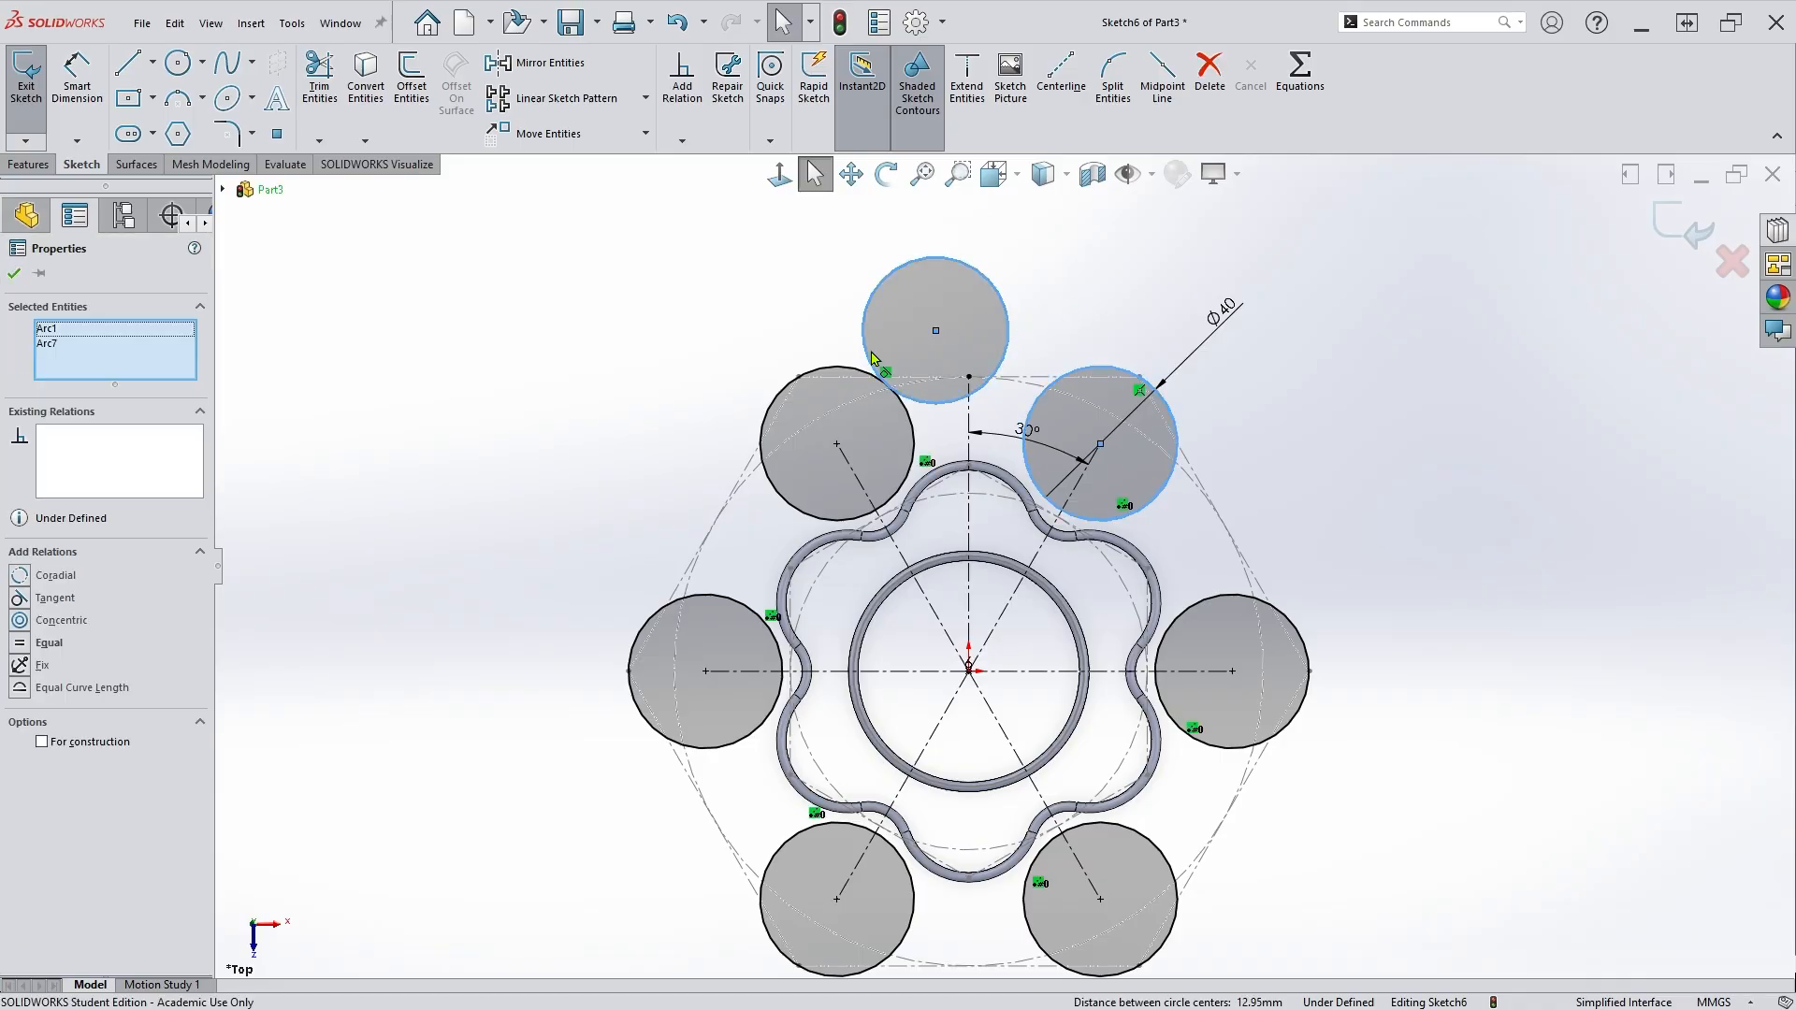
{"action": "left_click", "coordinate": [22, 600]}
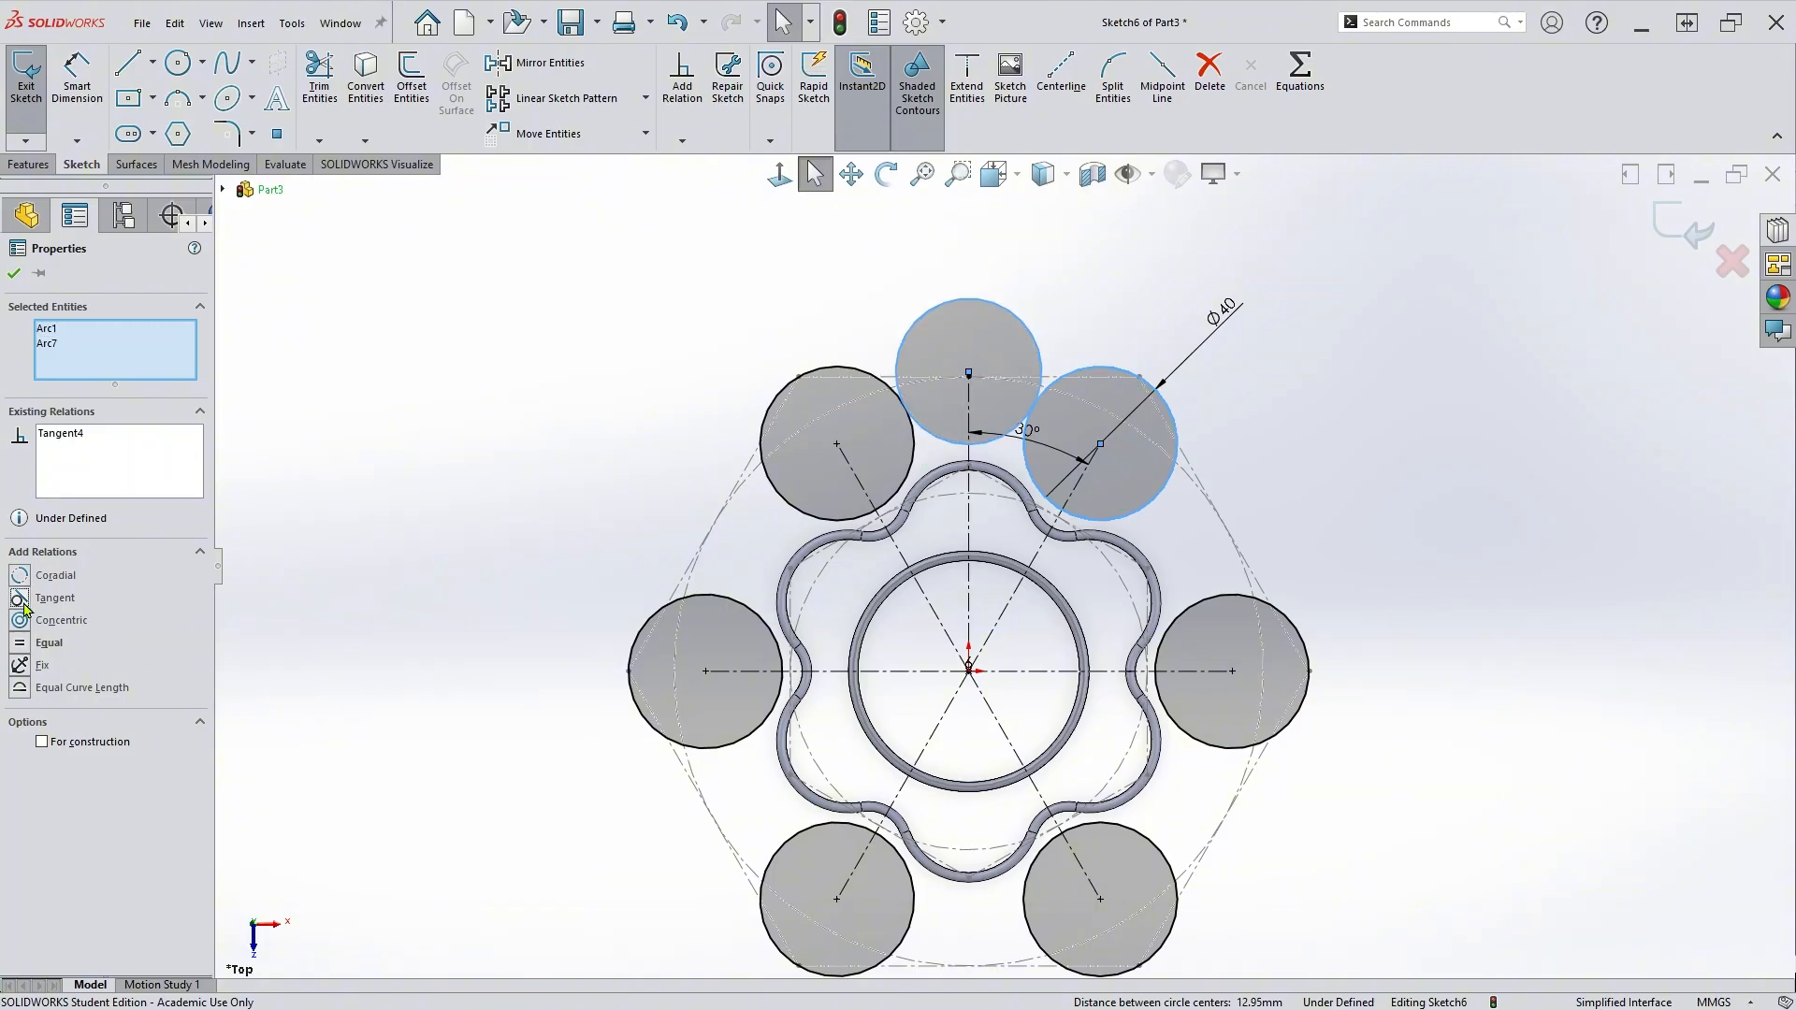
{"action": "left_click", "coordinate": [225, 599]}
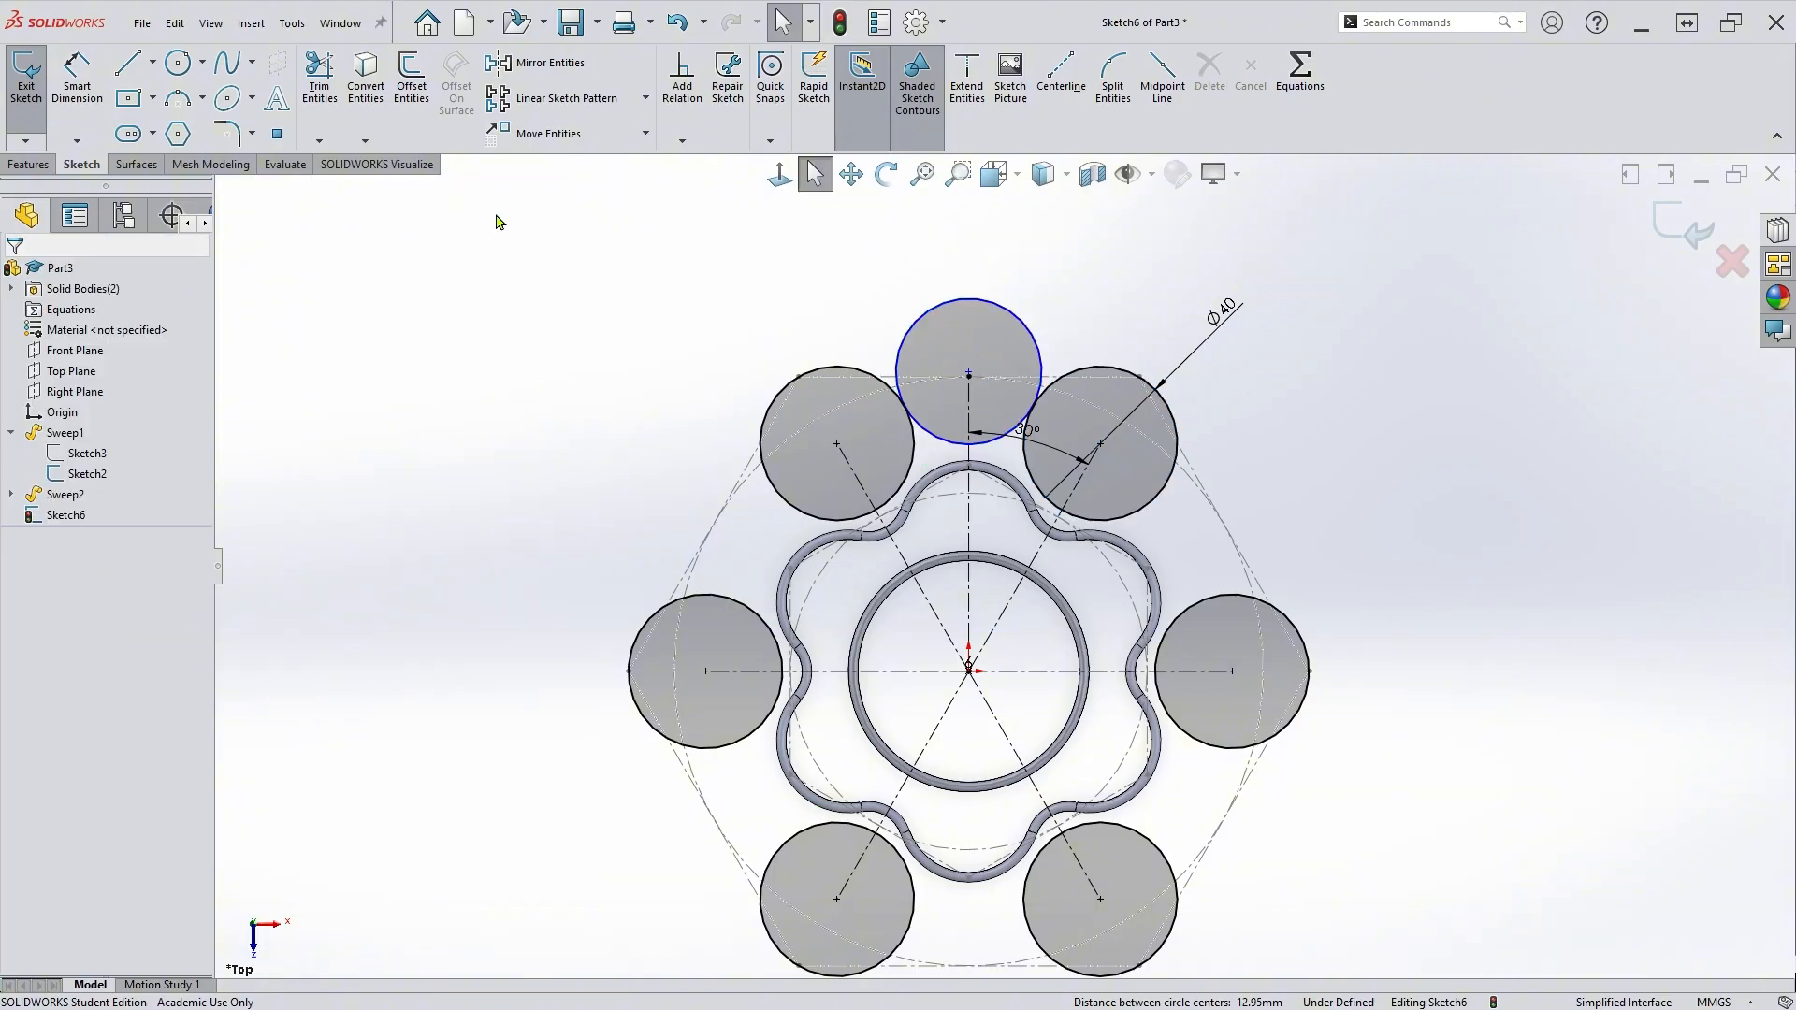
Dimension the diameter of the circle tangent to the two upper circles as 60 mm.
{"action": "left_click", "coordinate": [90, 82]}
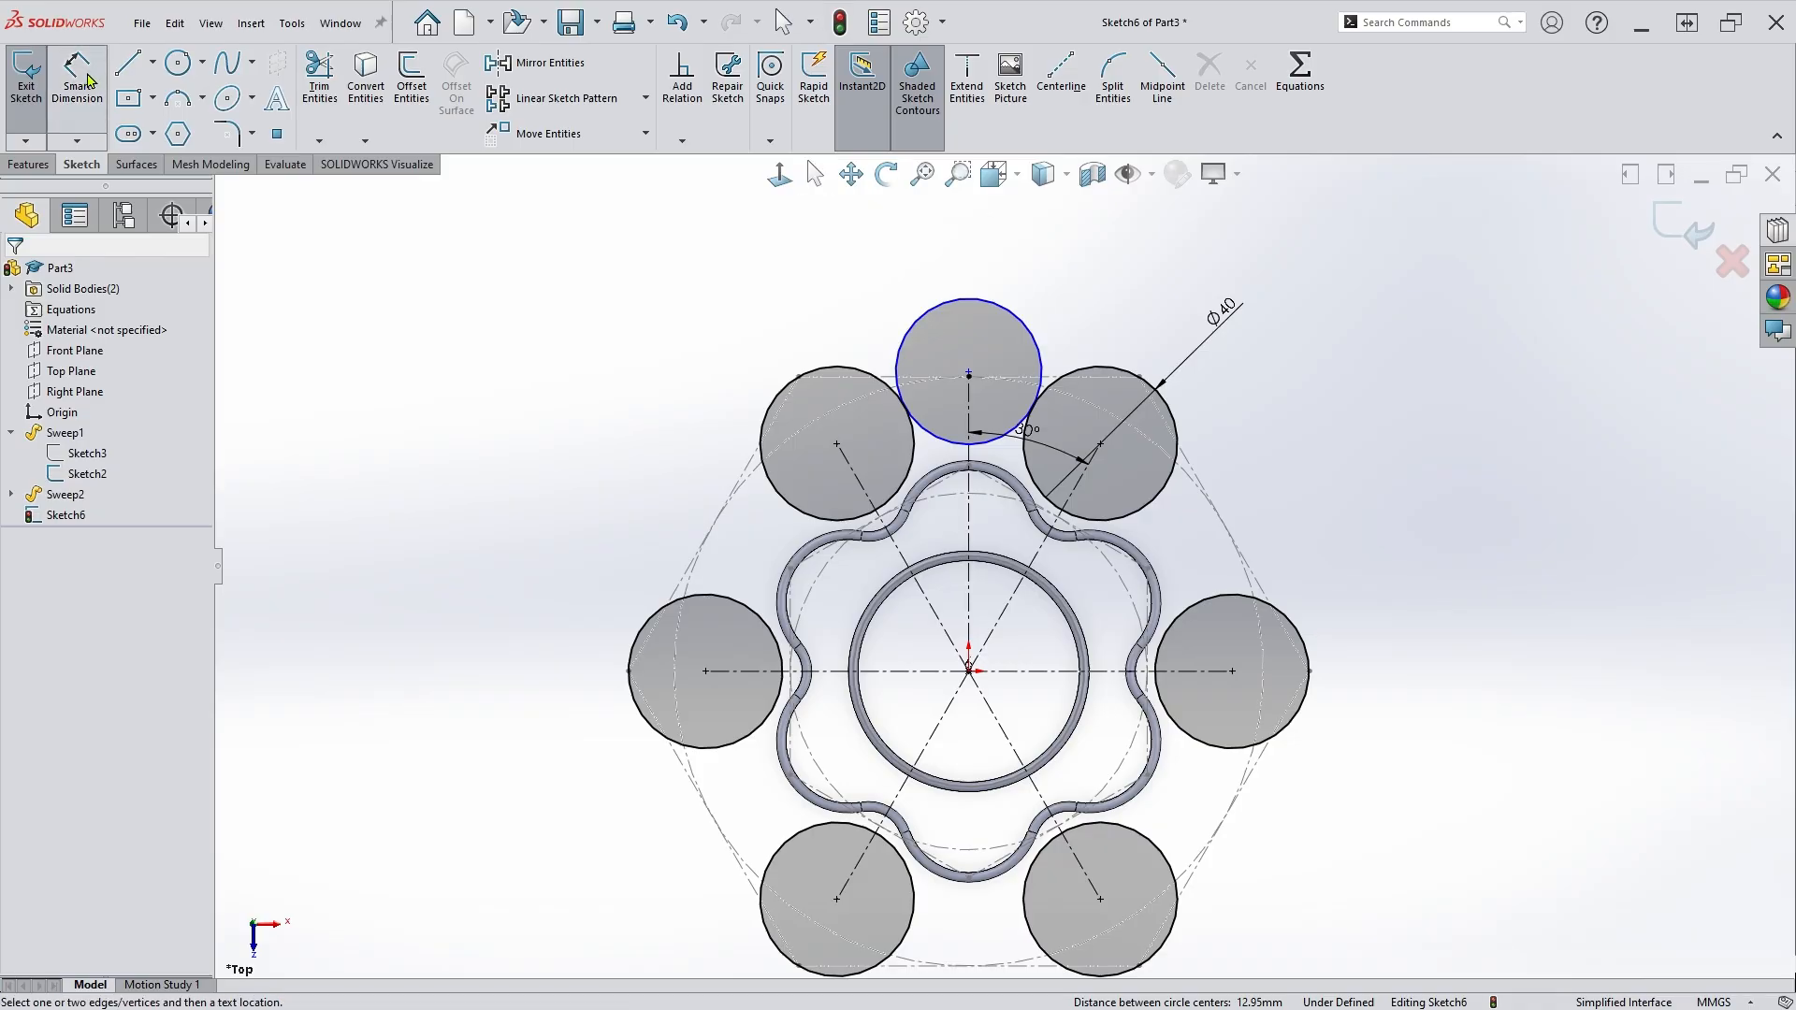
{"action": "left_click", "coordinate": [1030, 318]}
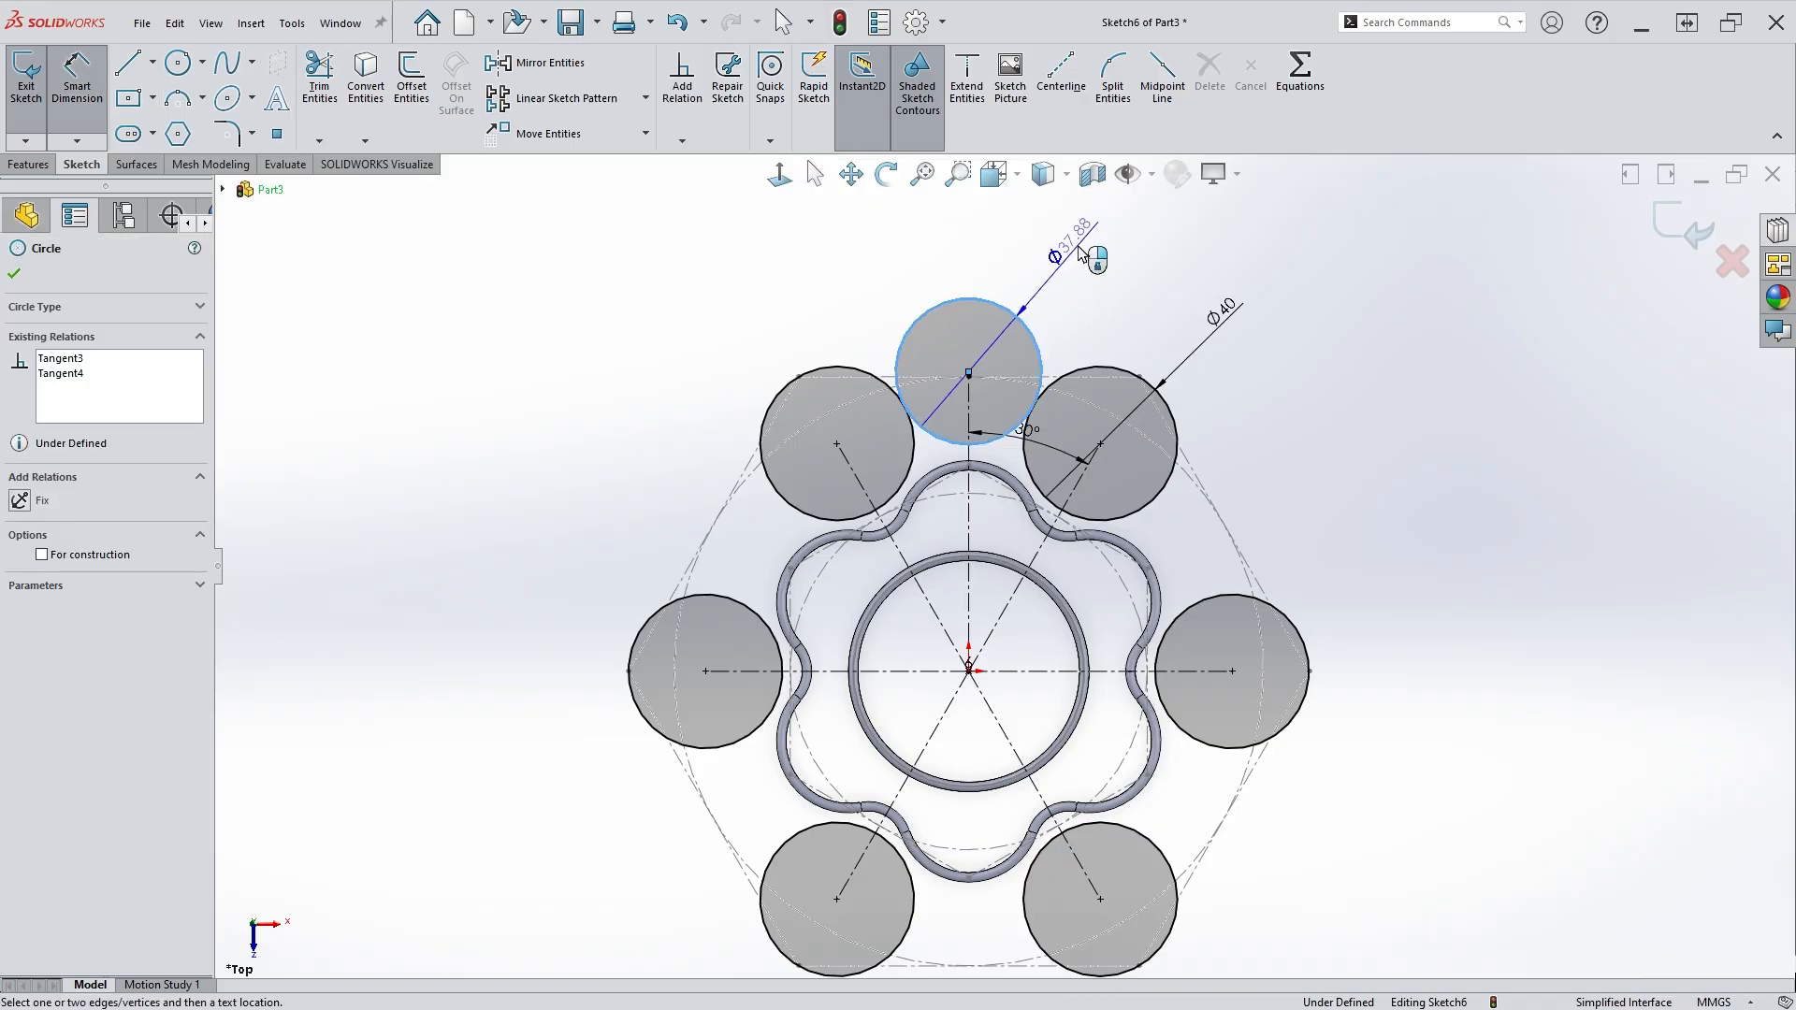
{"action": "left_click", "coordinate": [1063, 239]}
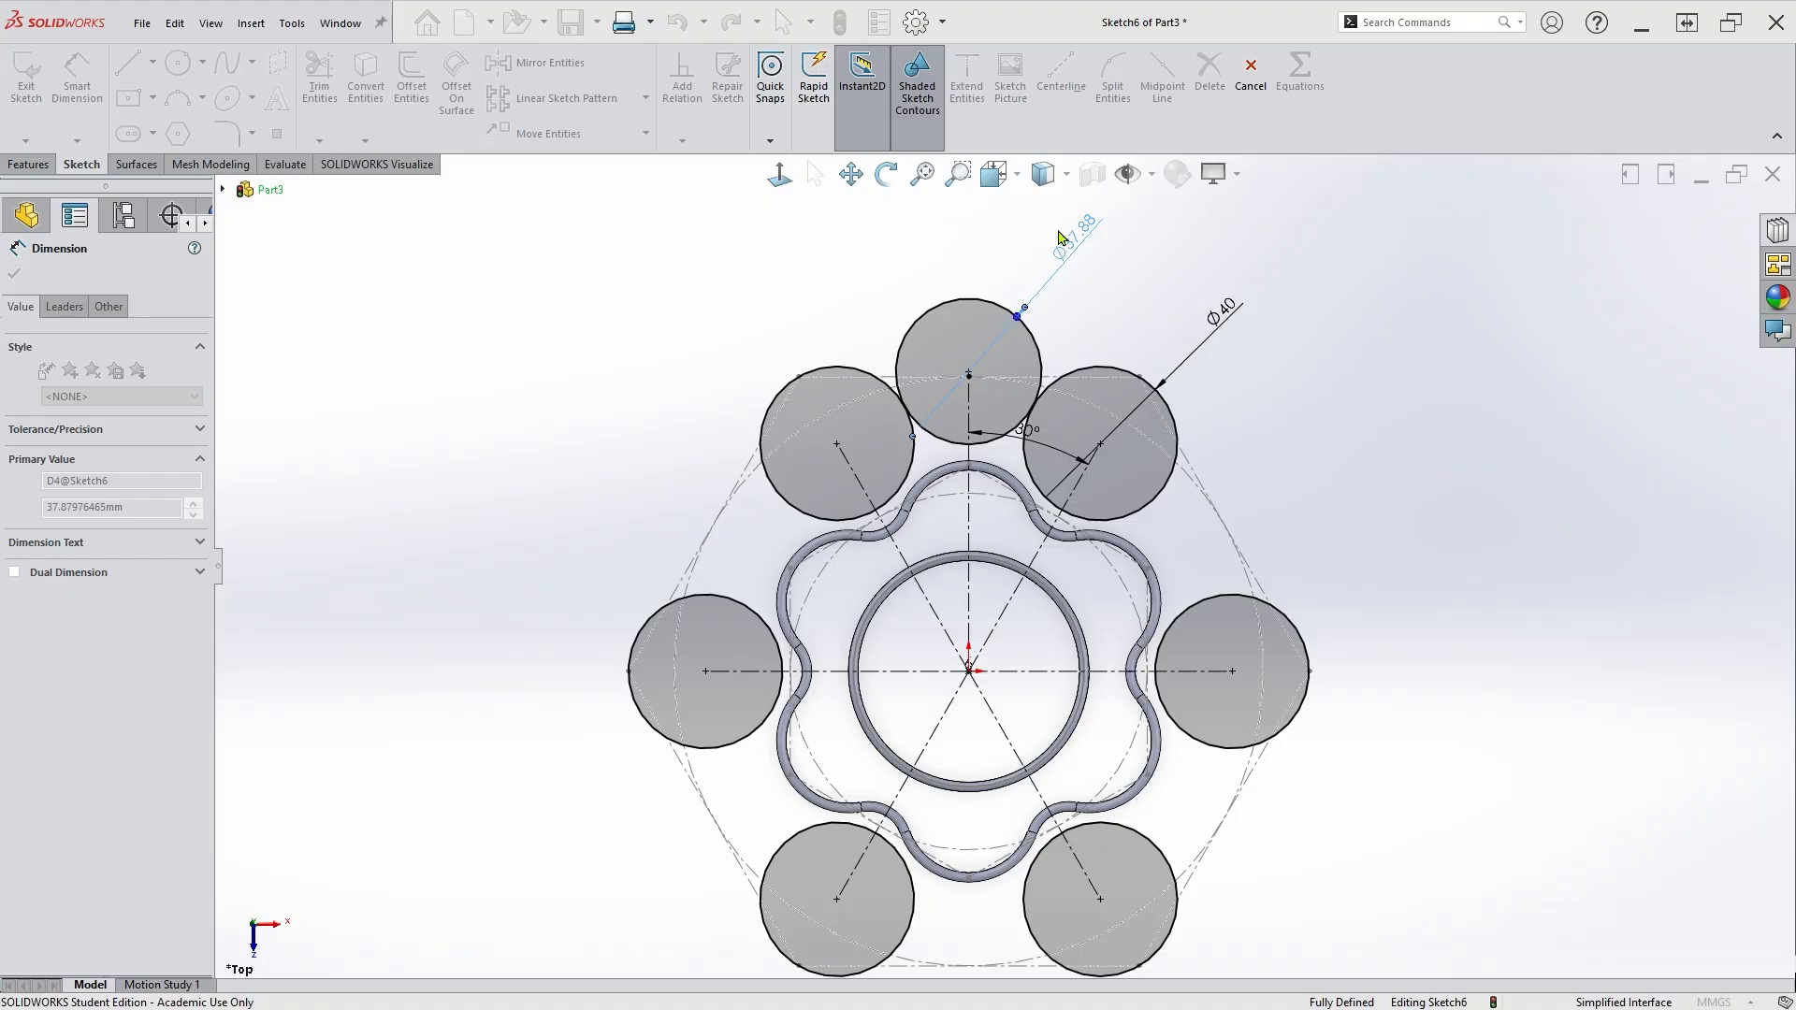
{"action": "type", "text": "60"}
{"action": "key", "text": "Return"}
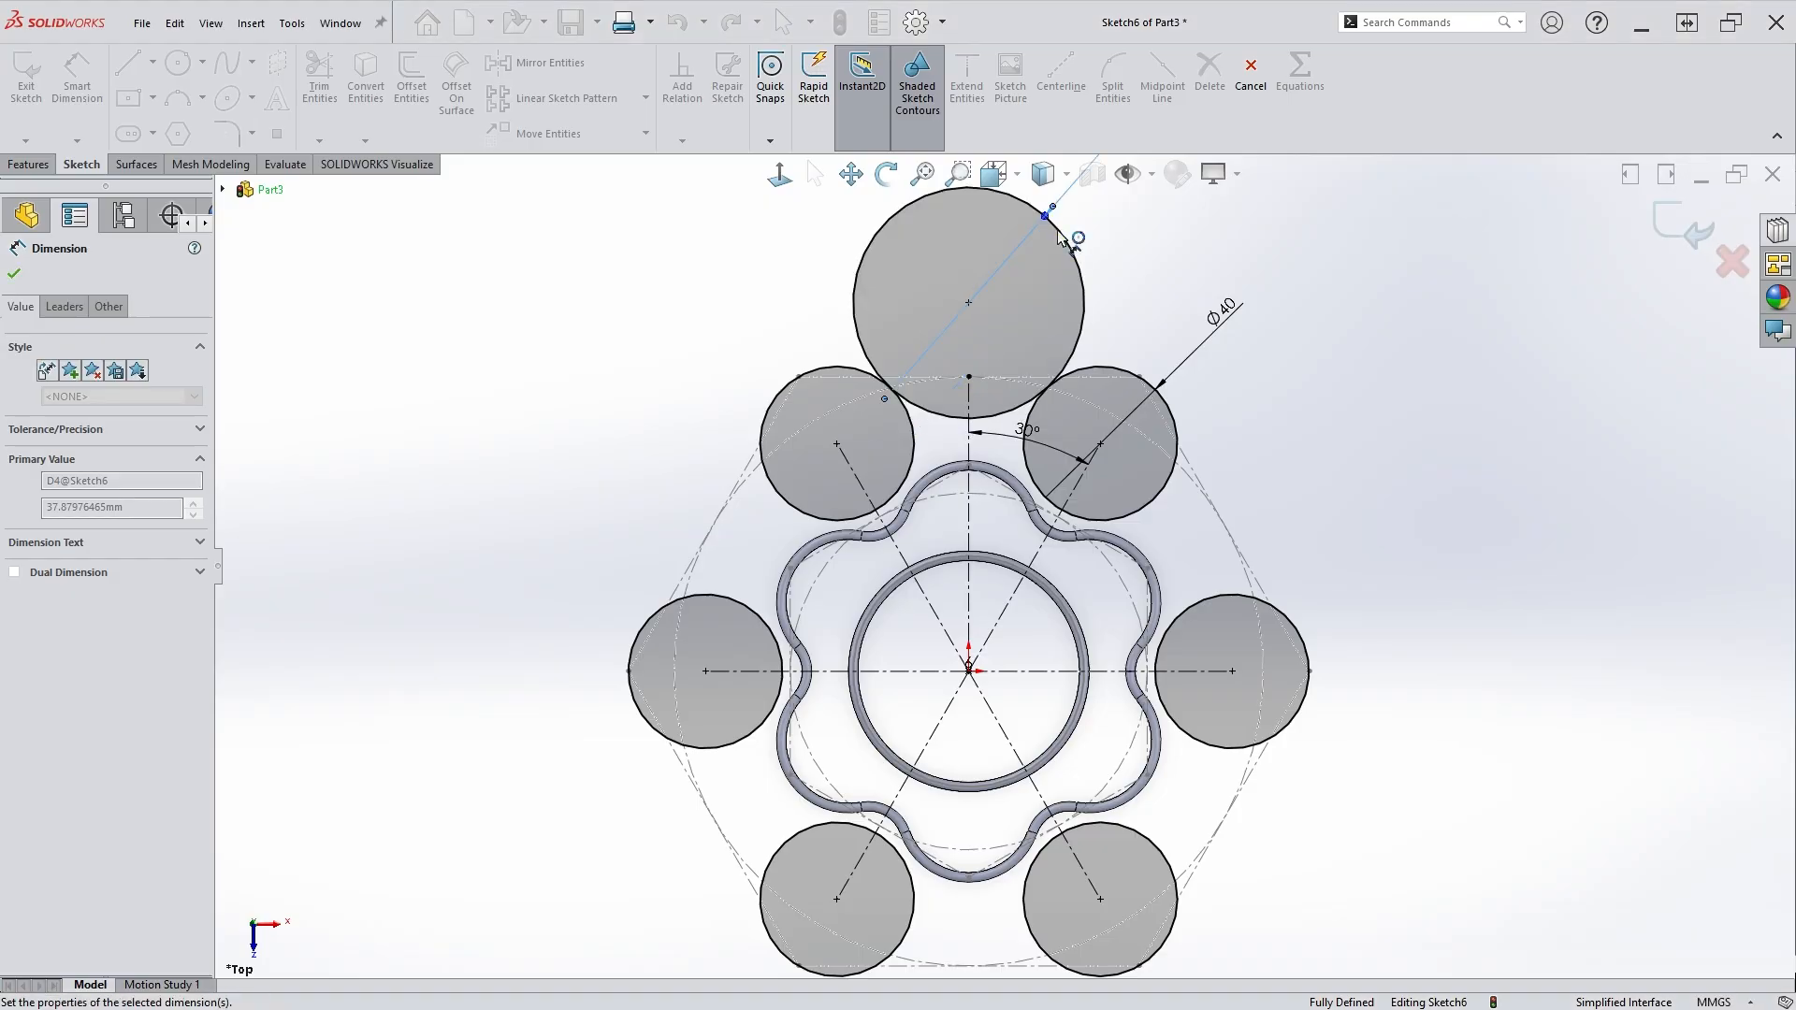
{"action": "key", "text": "f"}
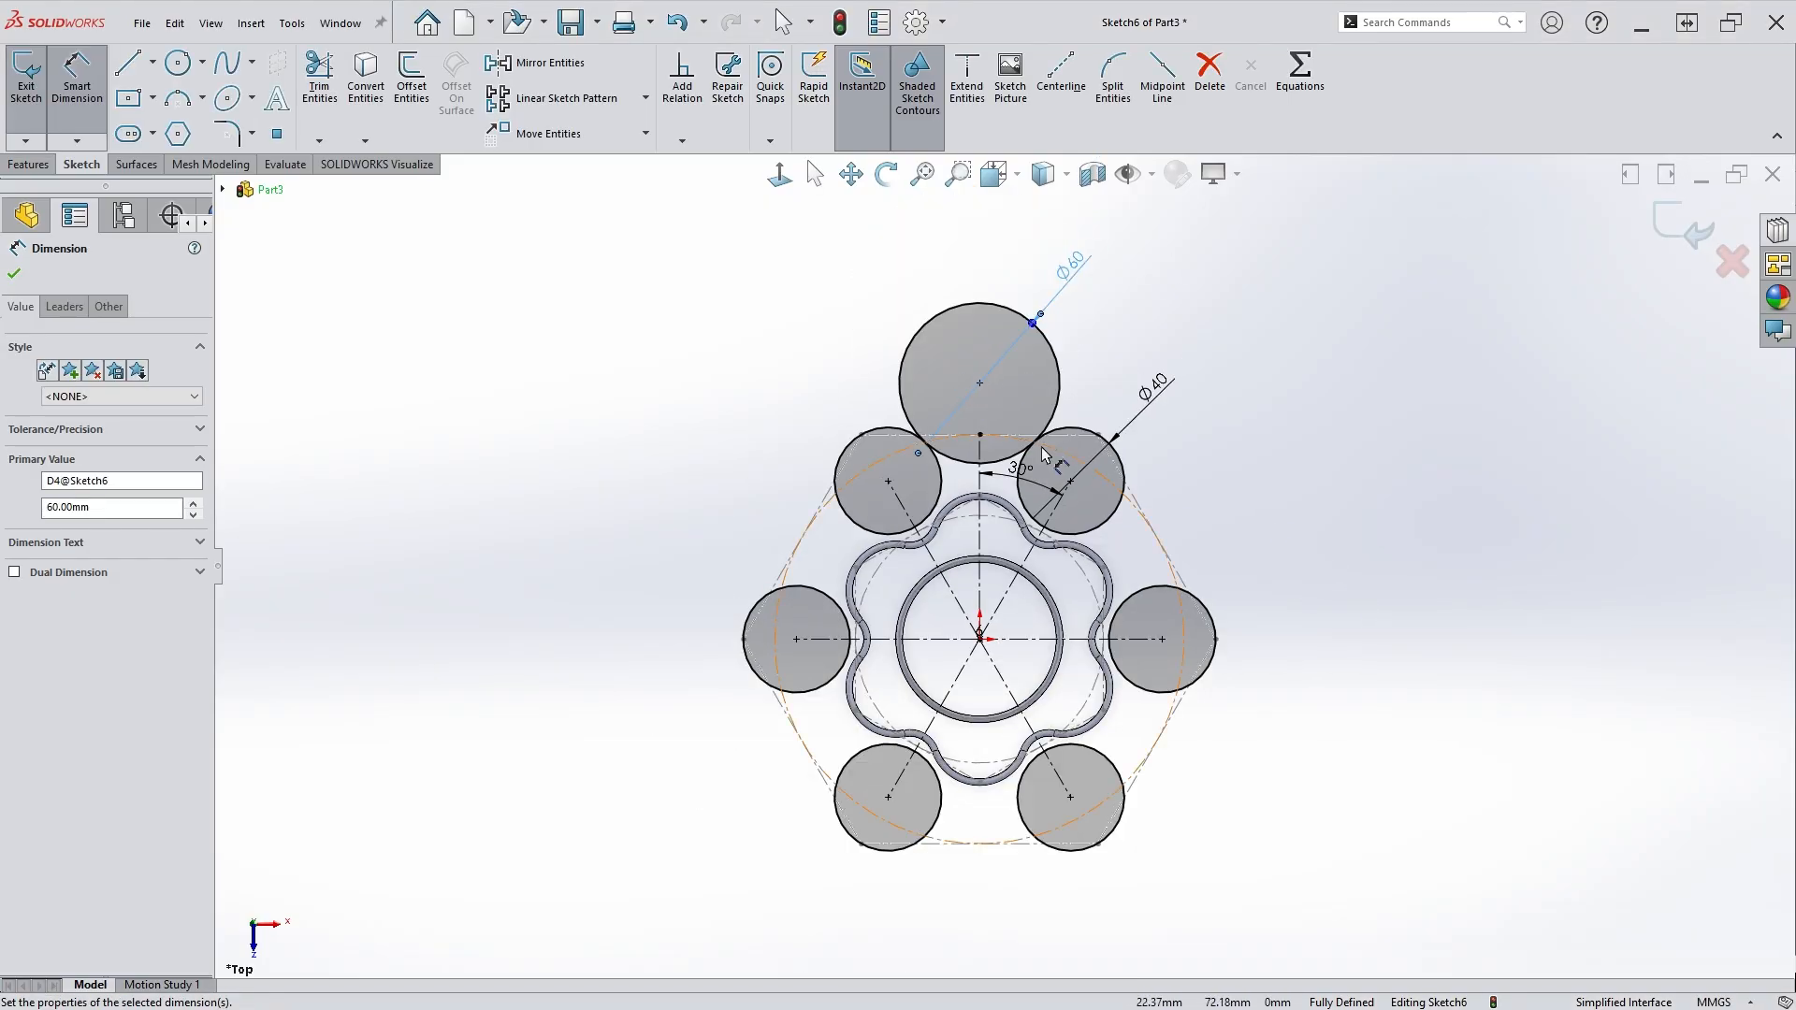
{"action": "key", "text": "Escape"}
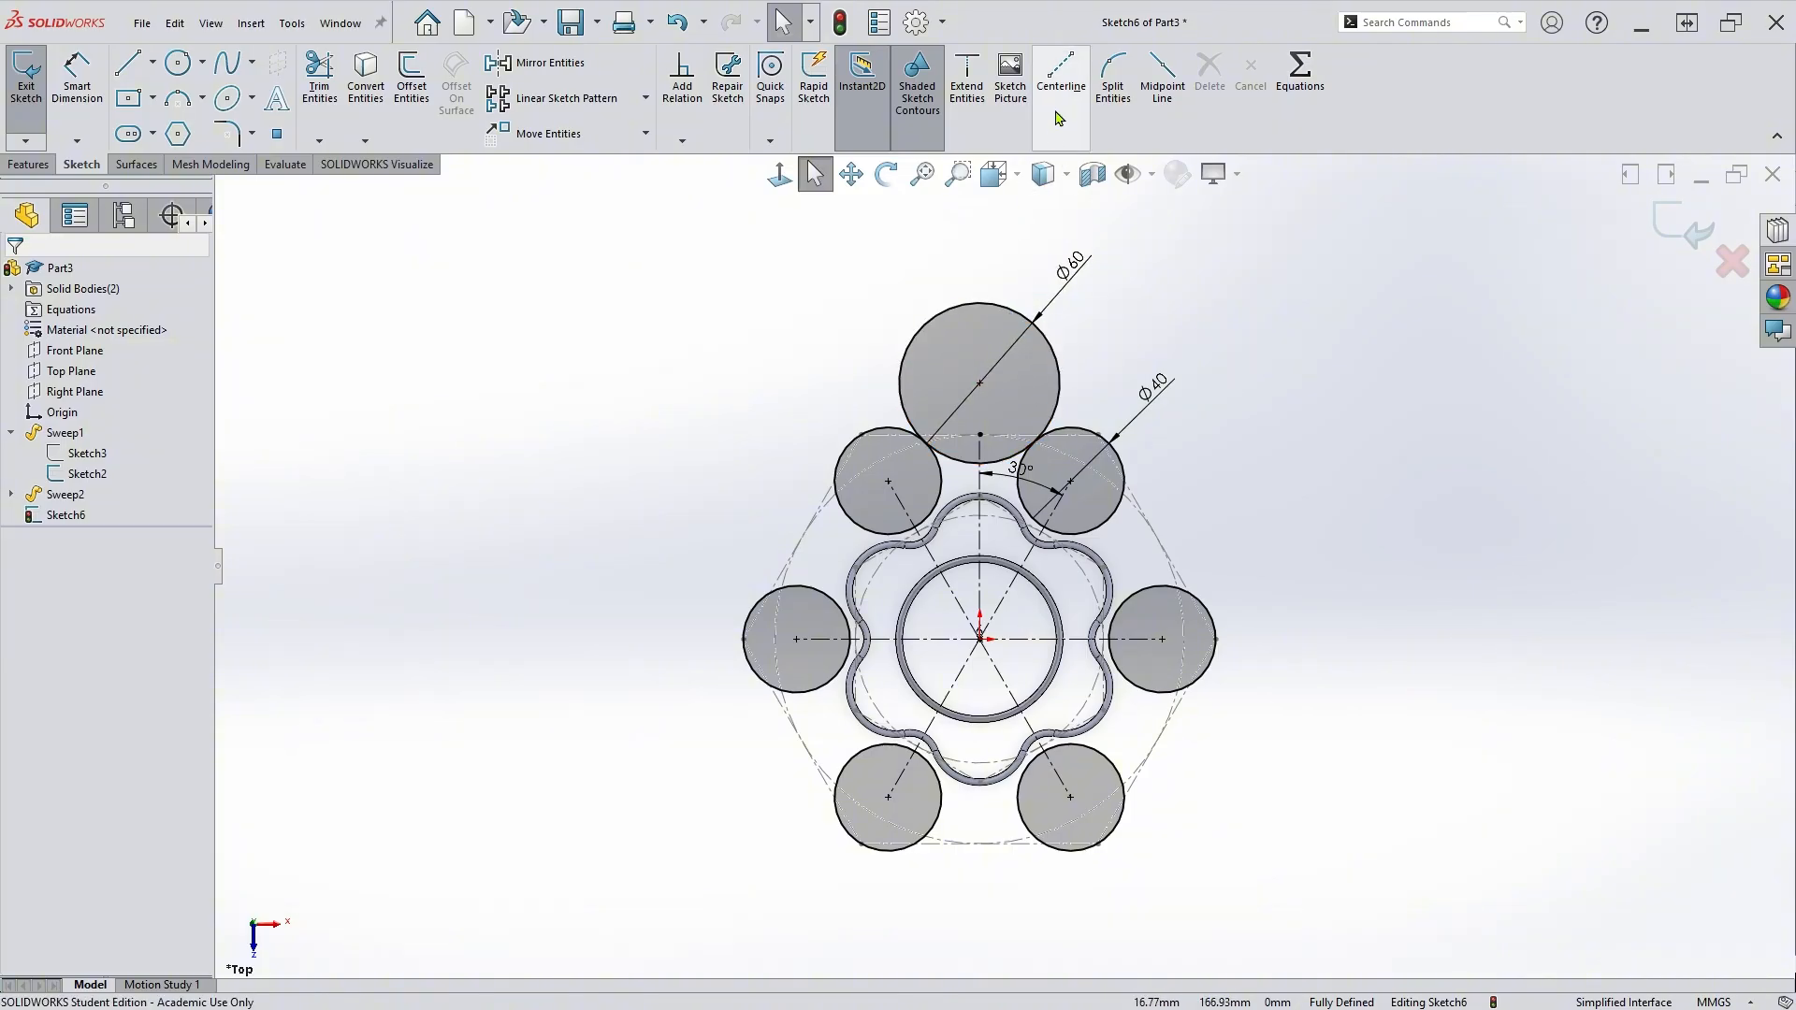
Draw a vertical centerline from the origin to the center of the 60 mm circle.
{"action": "left_click", "coordinate": [1061, 75]}
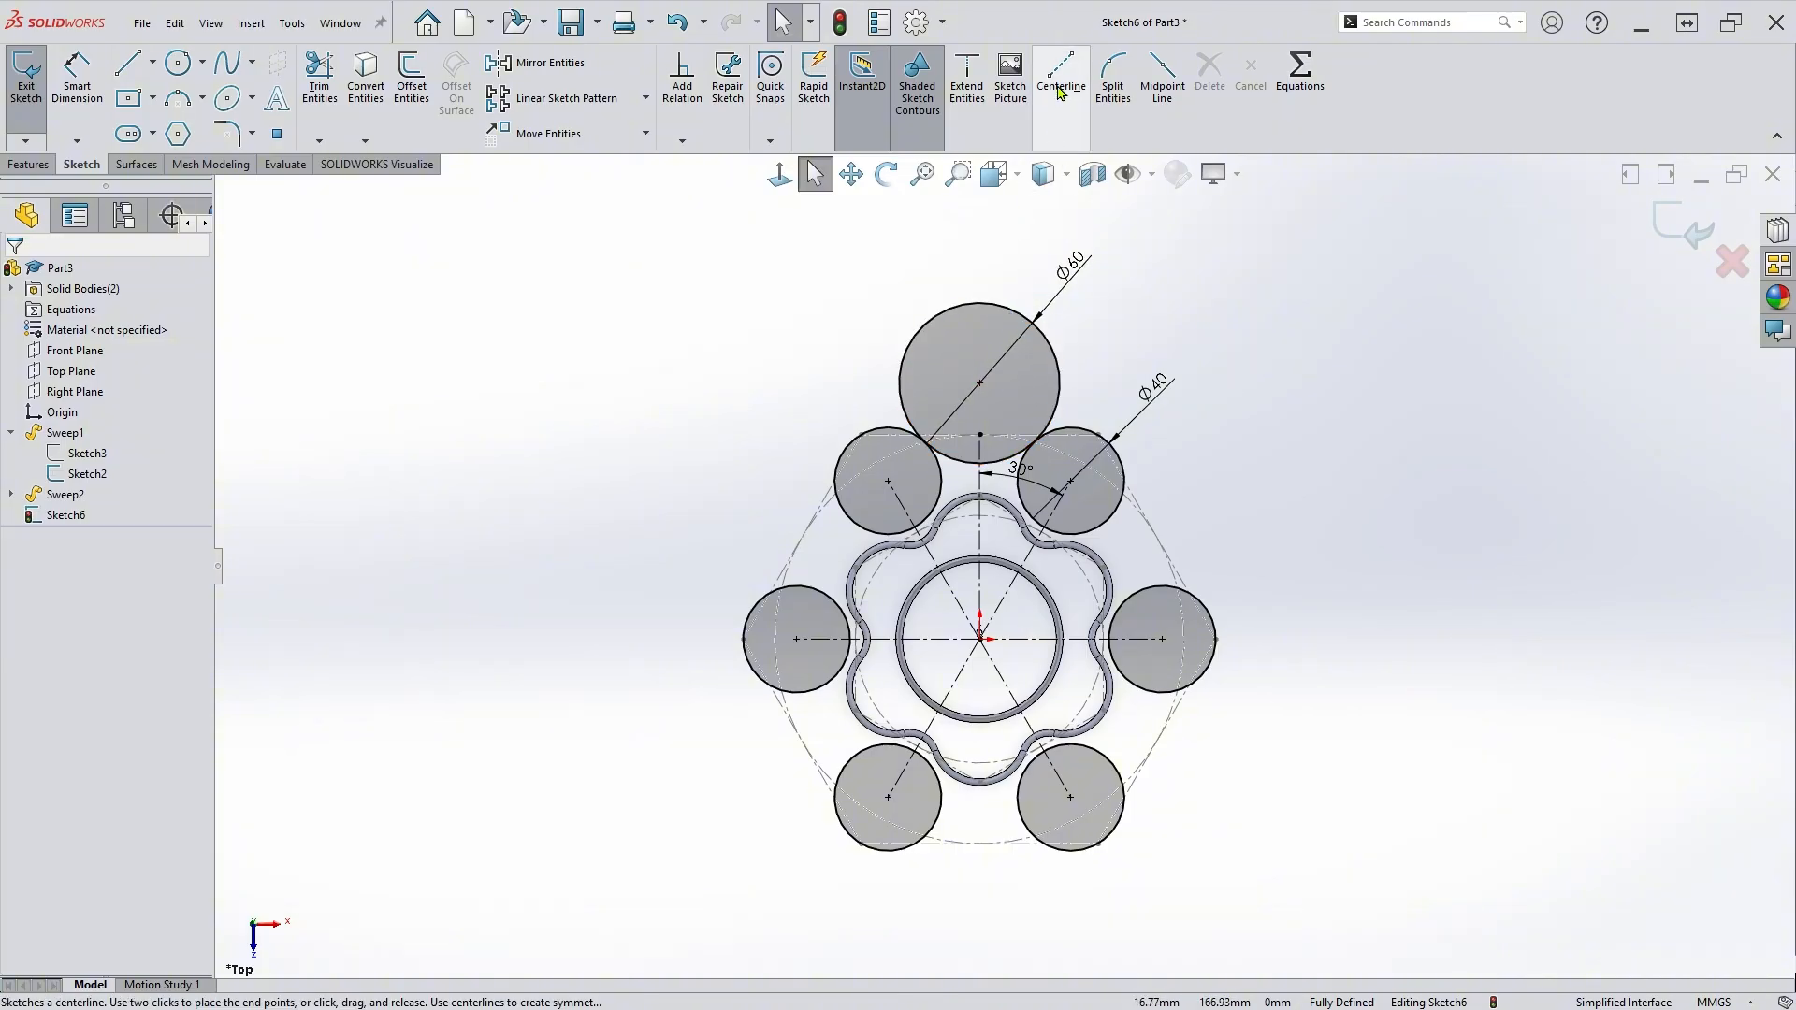
{"action": "left_click", "coordinate": [981, 639]}
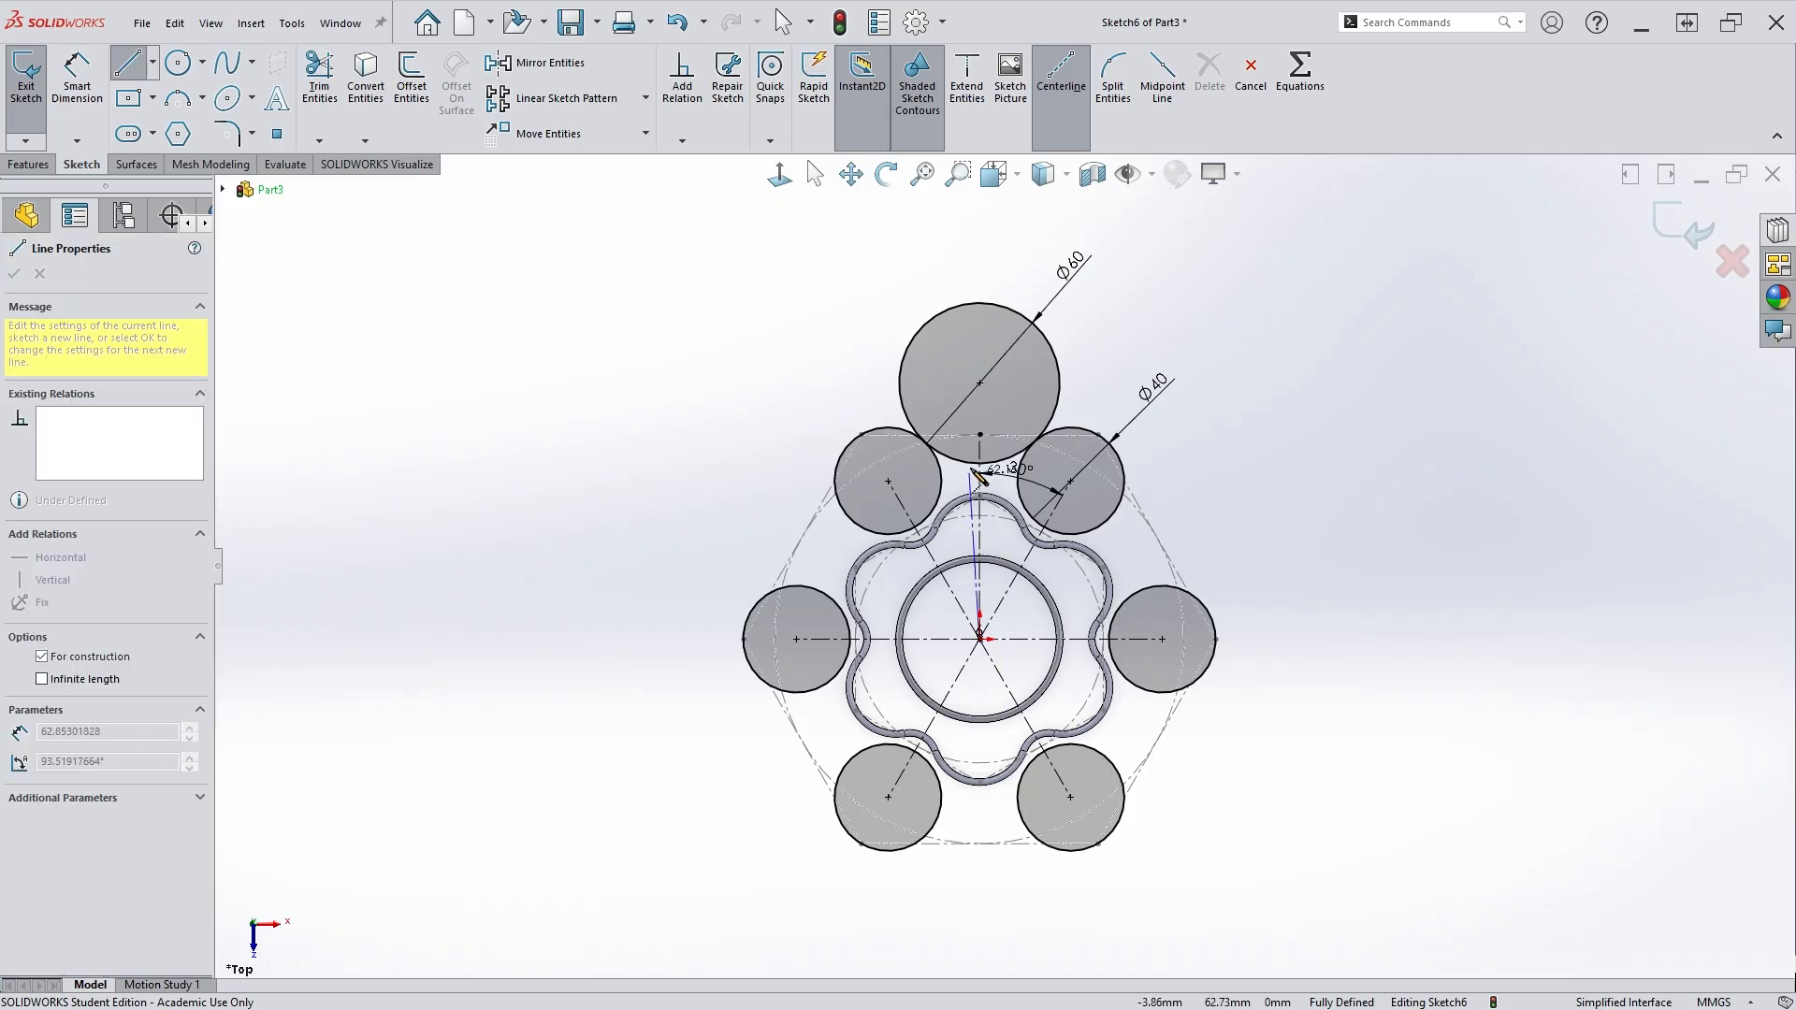
{"action": "left_click", "coordinate": [981, 384]}
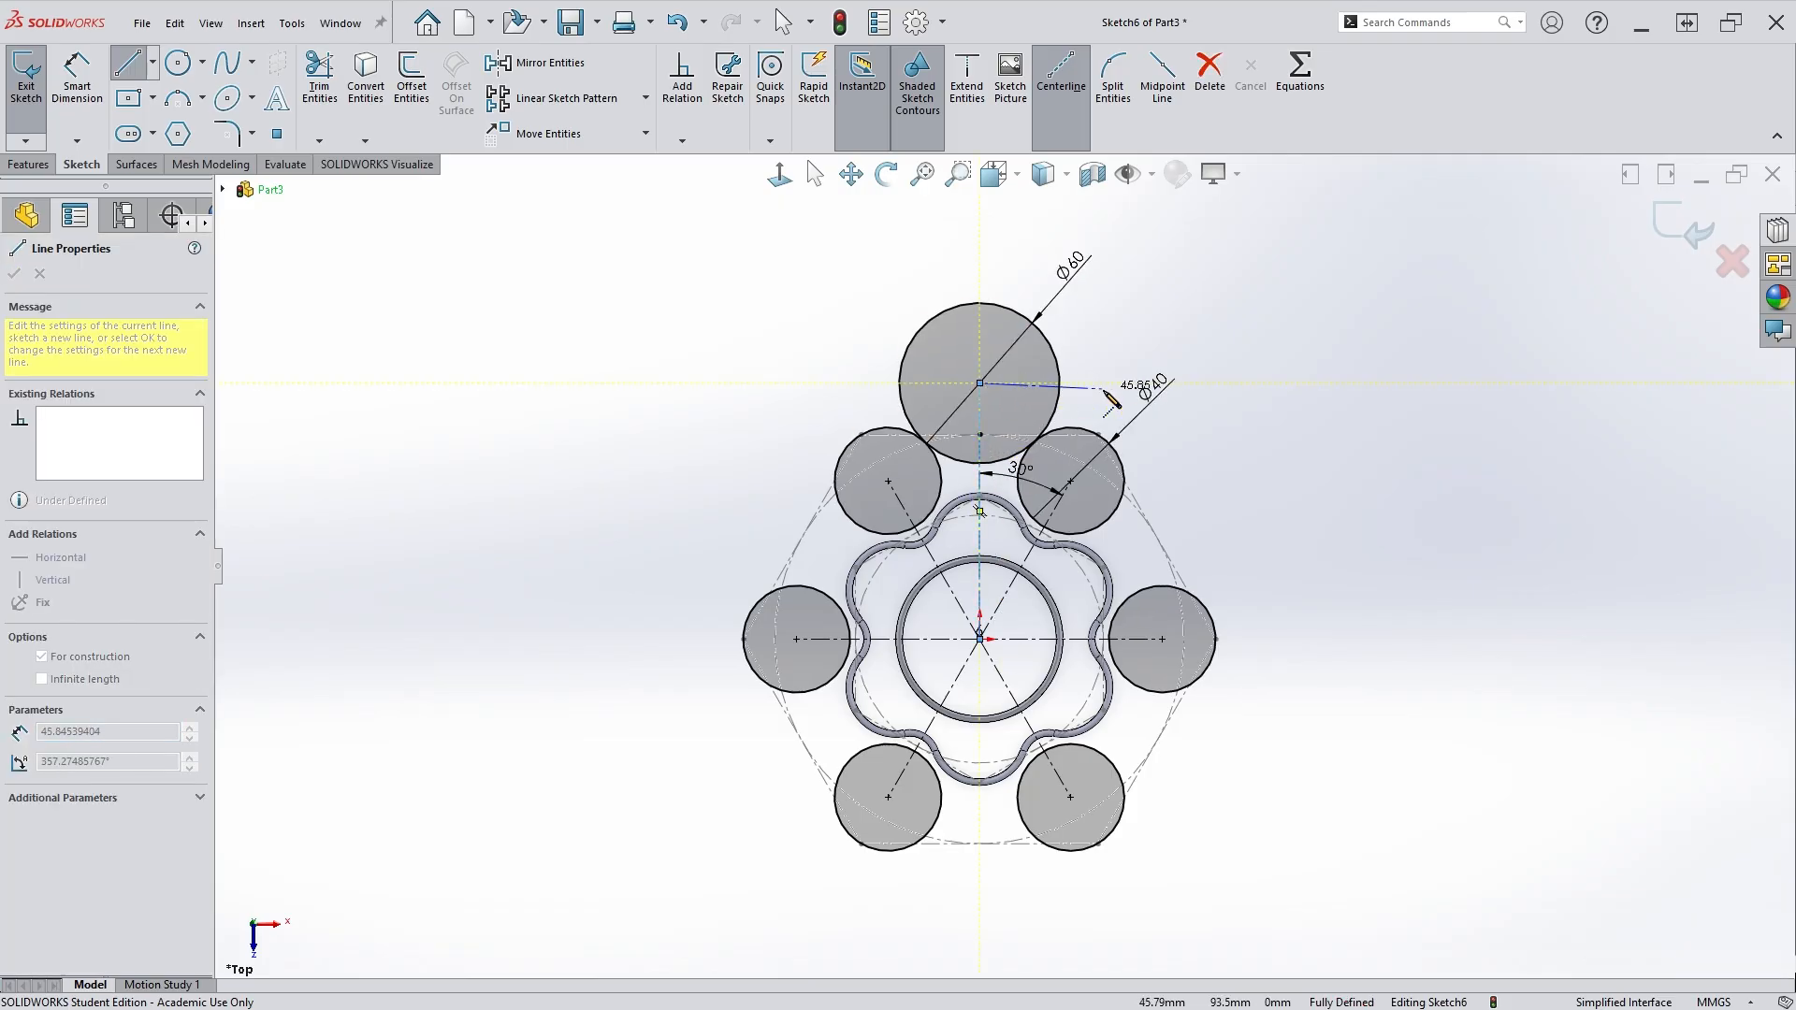
{"action": "key", "text": "Escape"}
Create a circular sketch pattern of the 60 mm circle and its vertical centerline with 6 equally spaced instances over 360° about the origin.
{"action": "scroll", "coordinate": [837, 595], "scroll_direction": "down", "scroll_amount": 2}
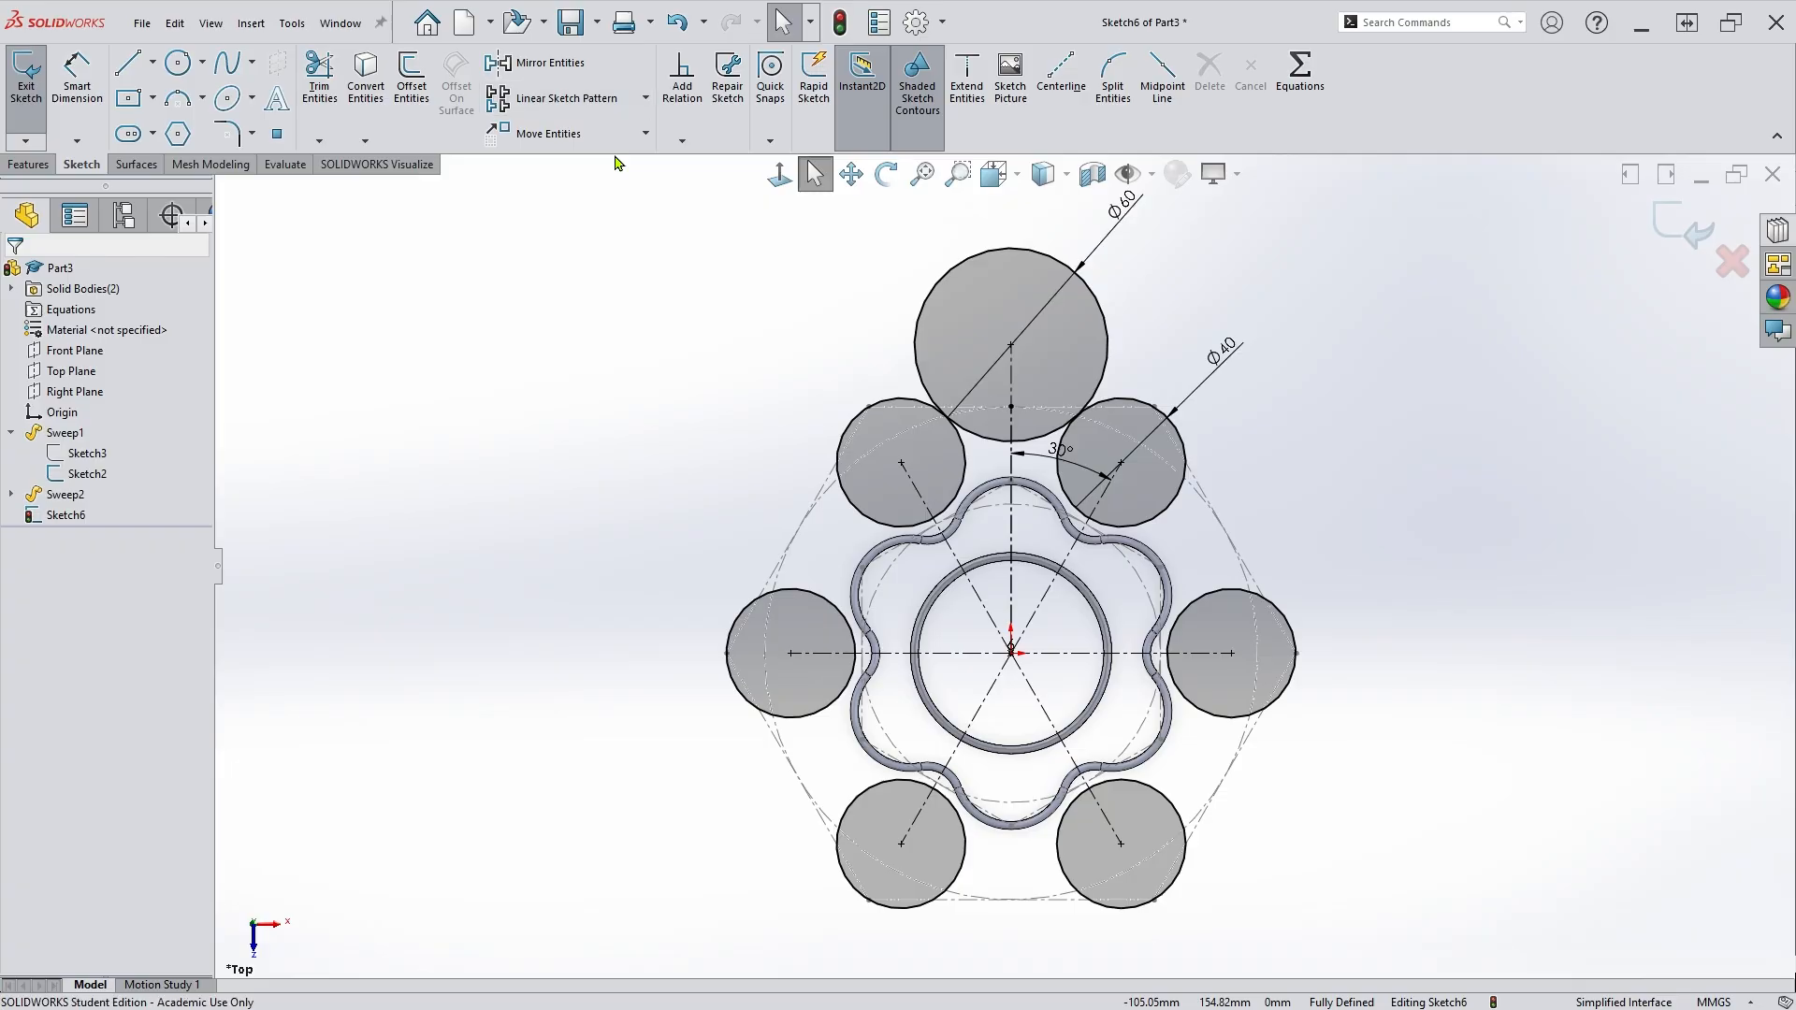
{"action": "left_click", "coordinate": [107, 518]}
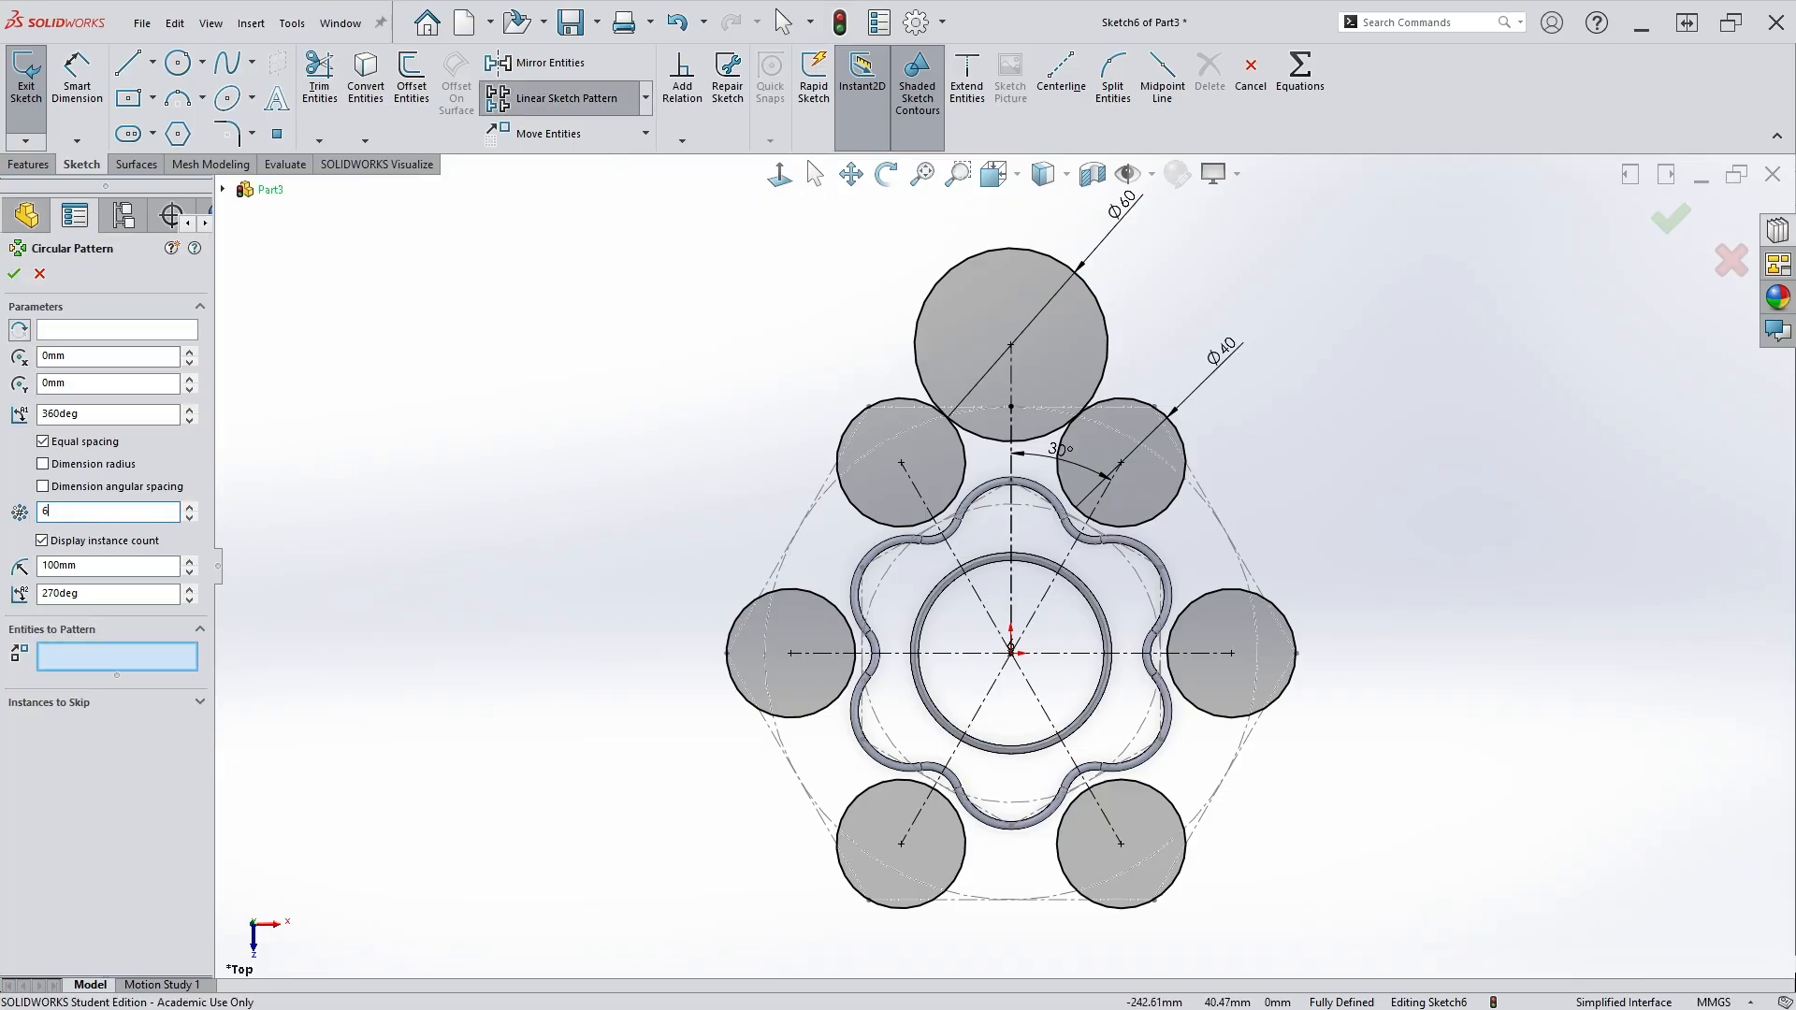
{"action": "left_click", "coordinate": [93, 658]}
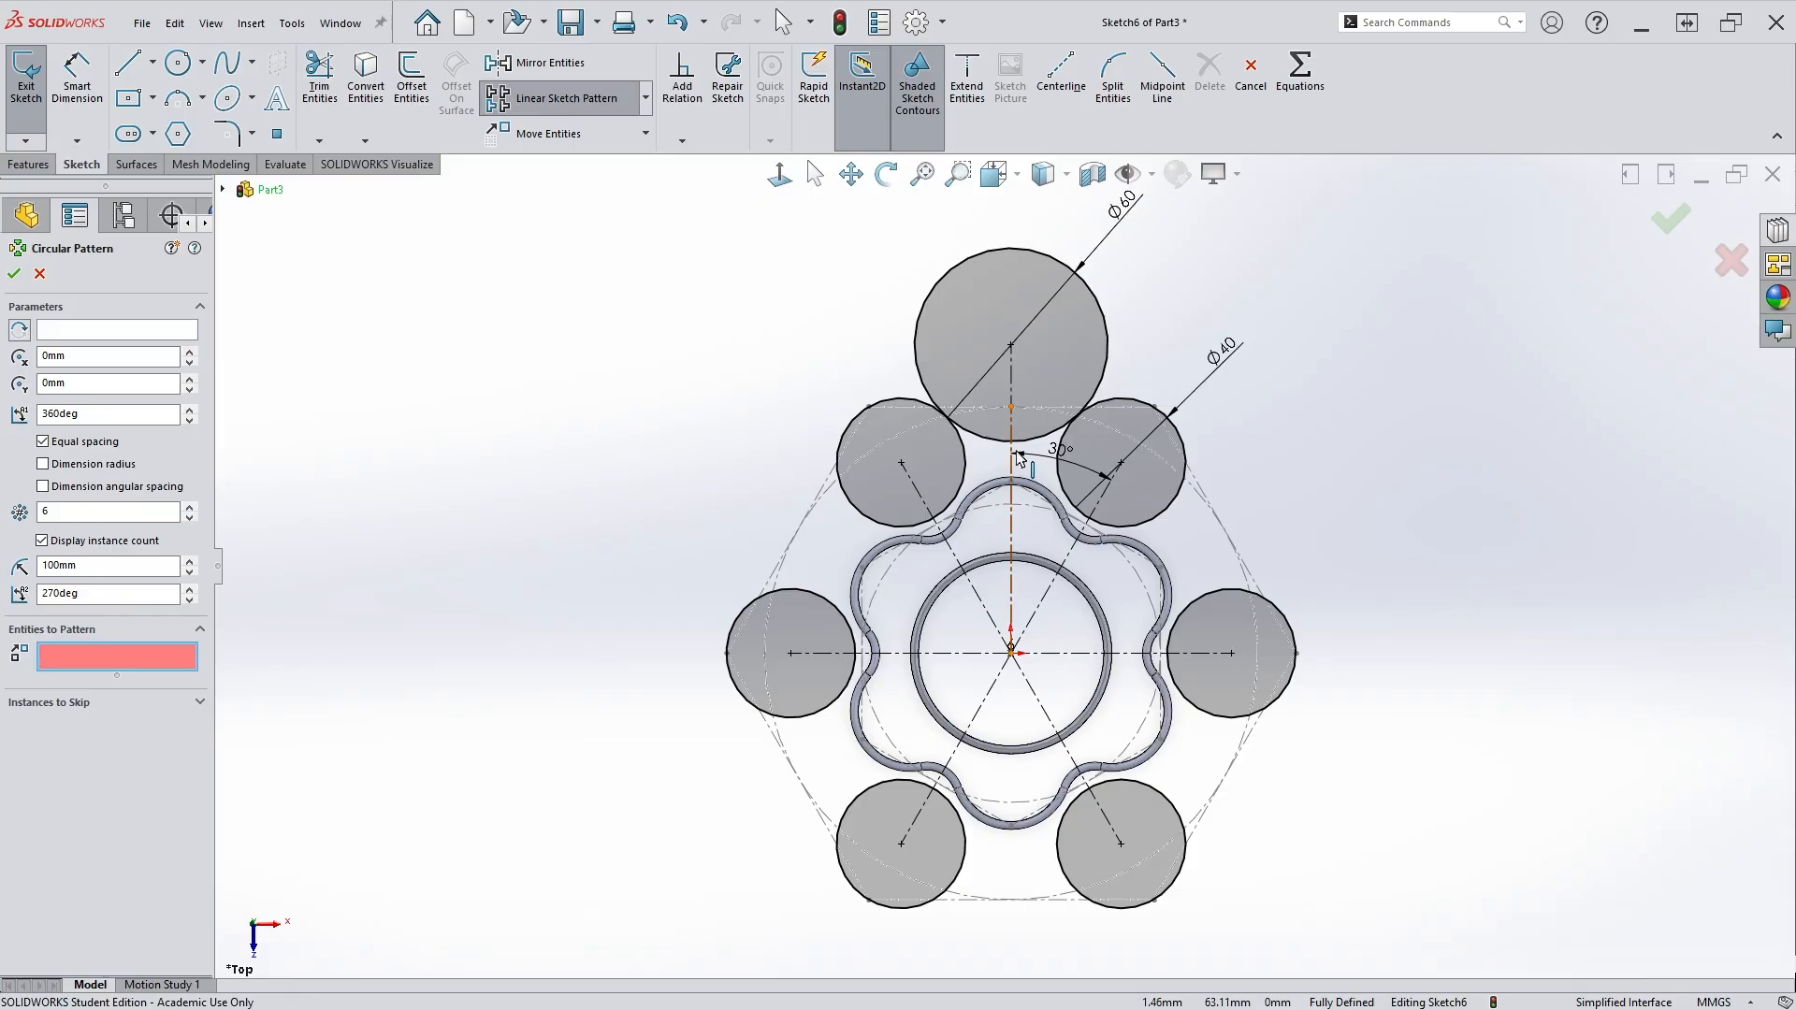
{"action": "left_click", "coordinate": [1012, 374]}
{"action": "left_click", "coordinate": [996, 251]}
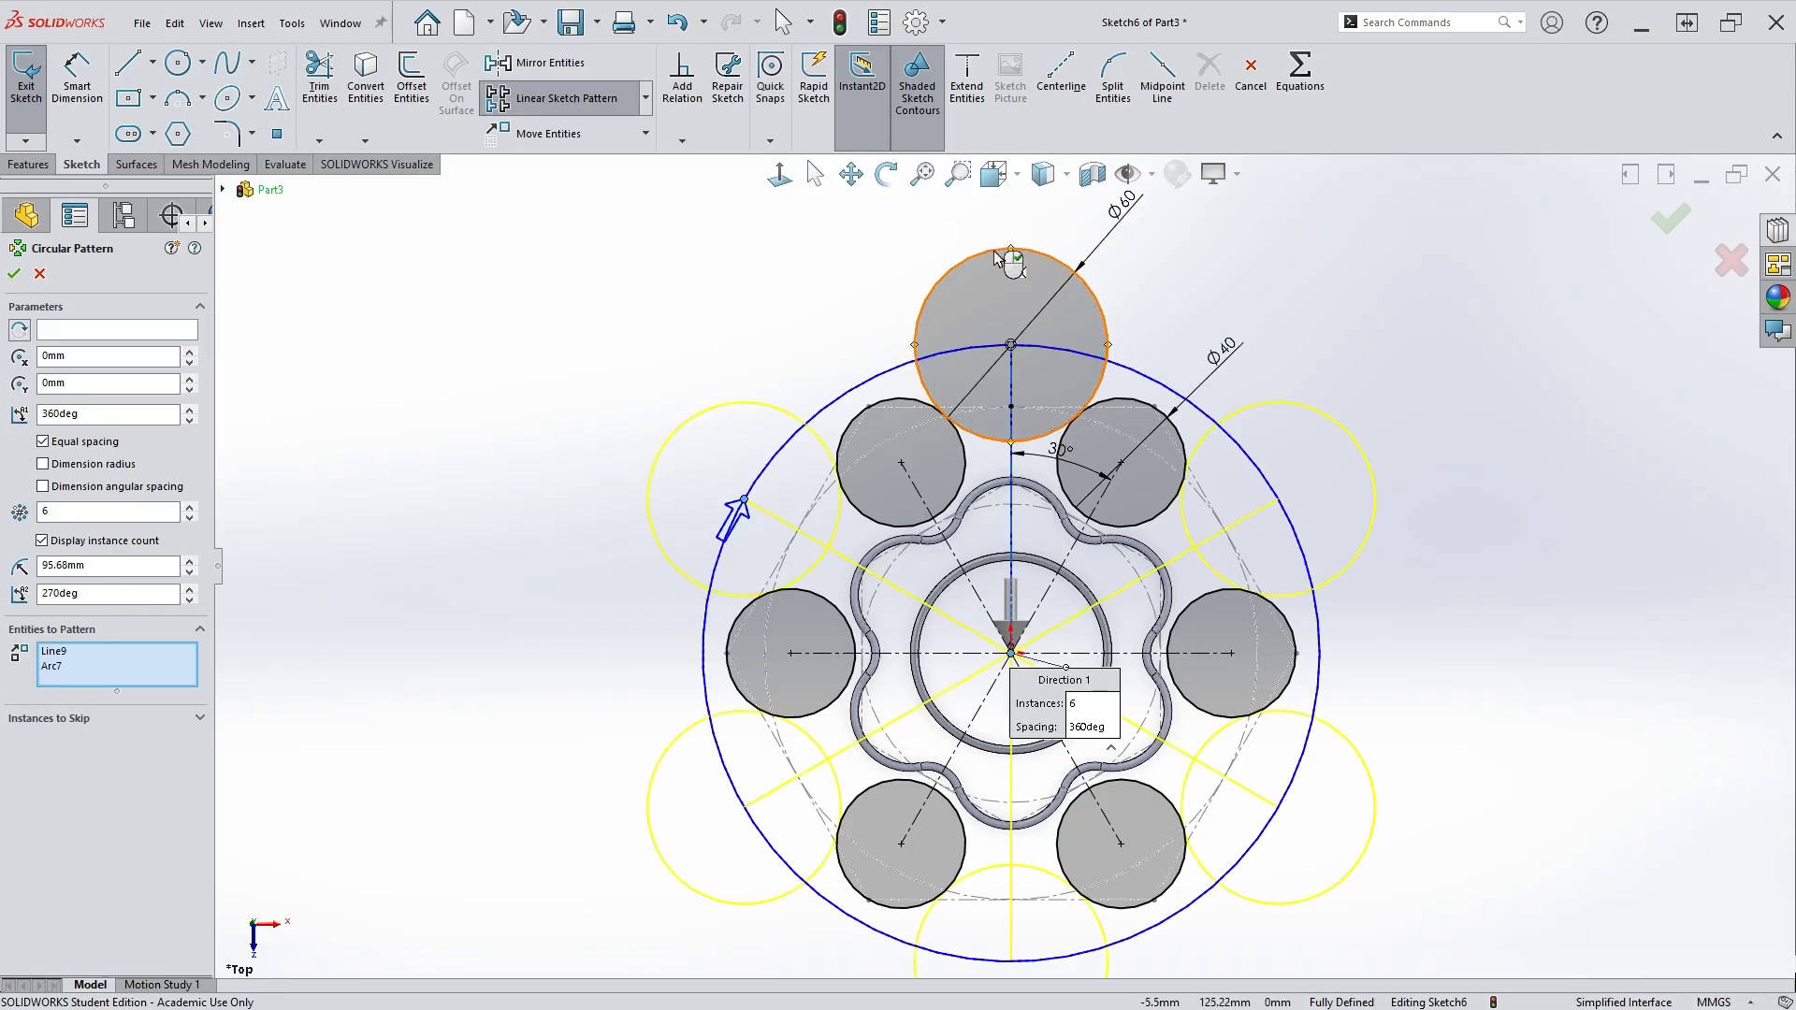
{"action": "key", "text": "Return"}
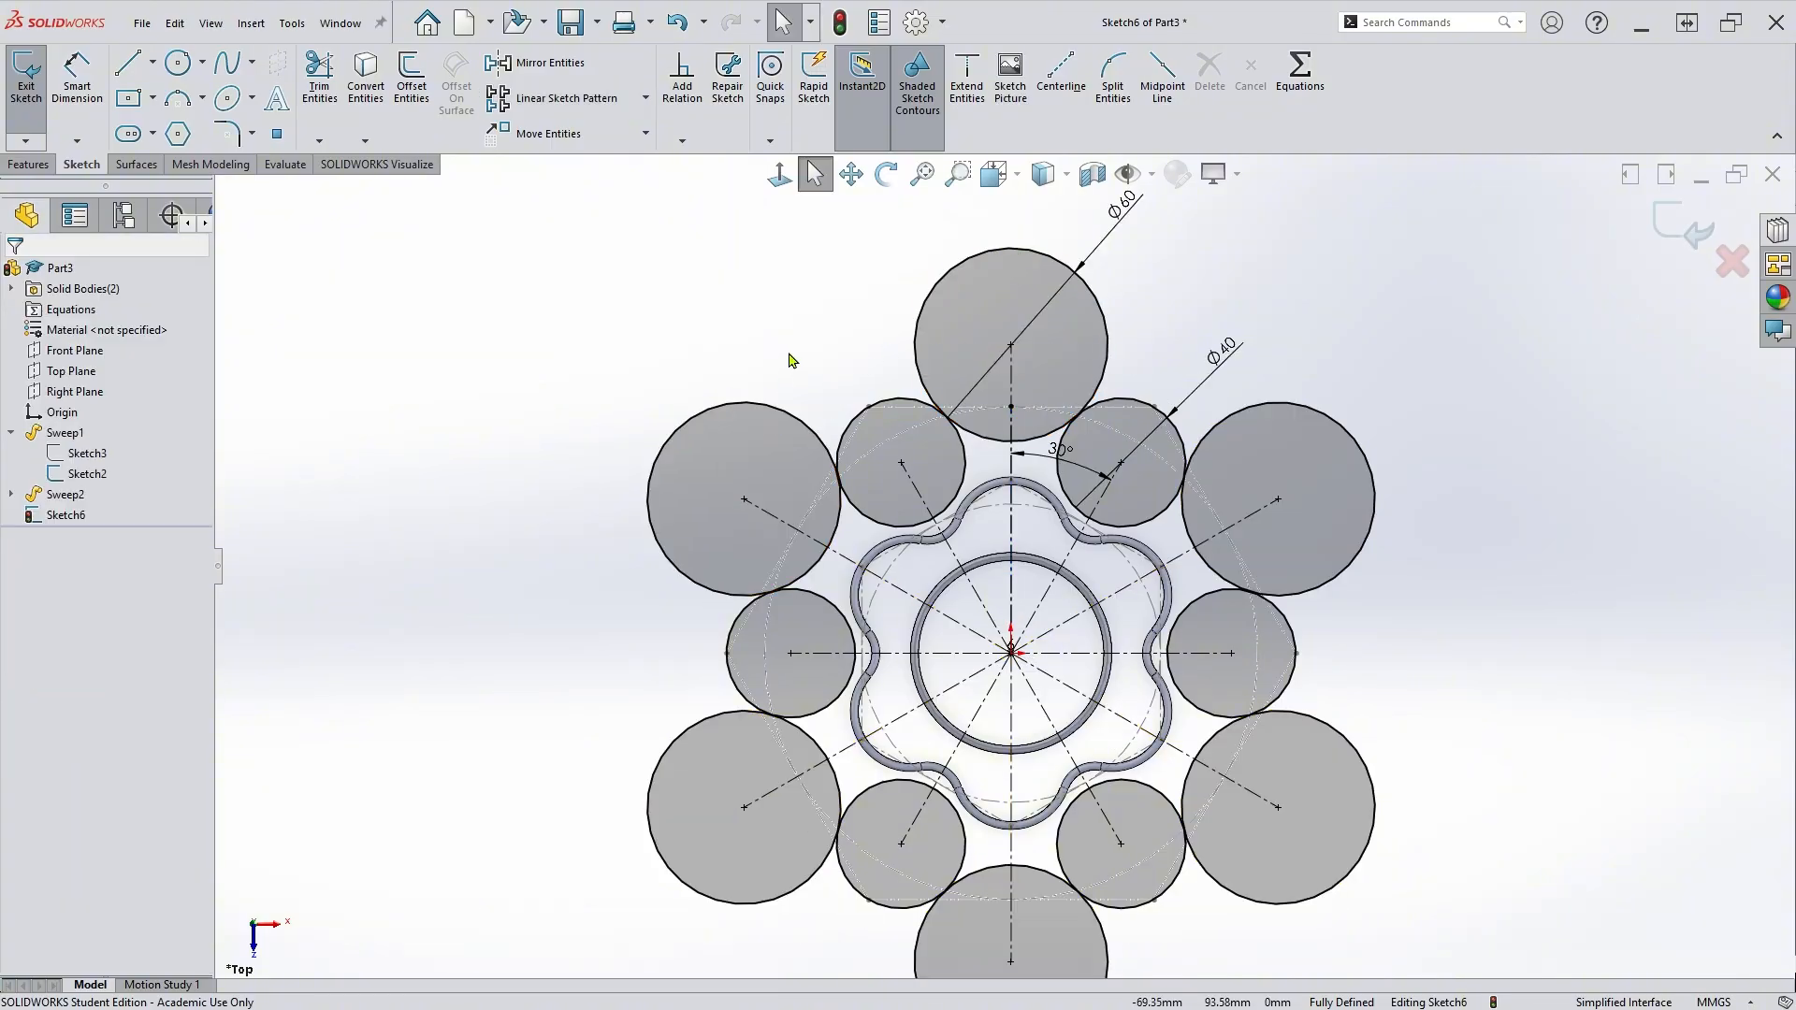
Trim away the outer portions of all six 60 mm circles, keeping only the inward arcs between the 40 mm circles.
{"action": "left_click", "coordinate": [319, 77]}
{"action": "scroll", "coordinate": [1123, 655], "scroll_direction": "up", "scroll_amount": 4}
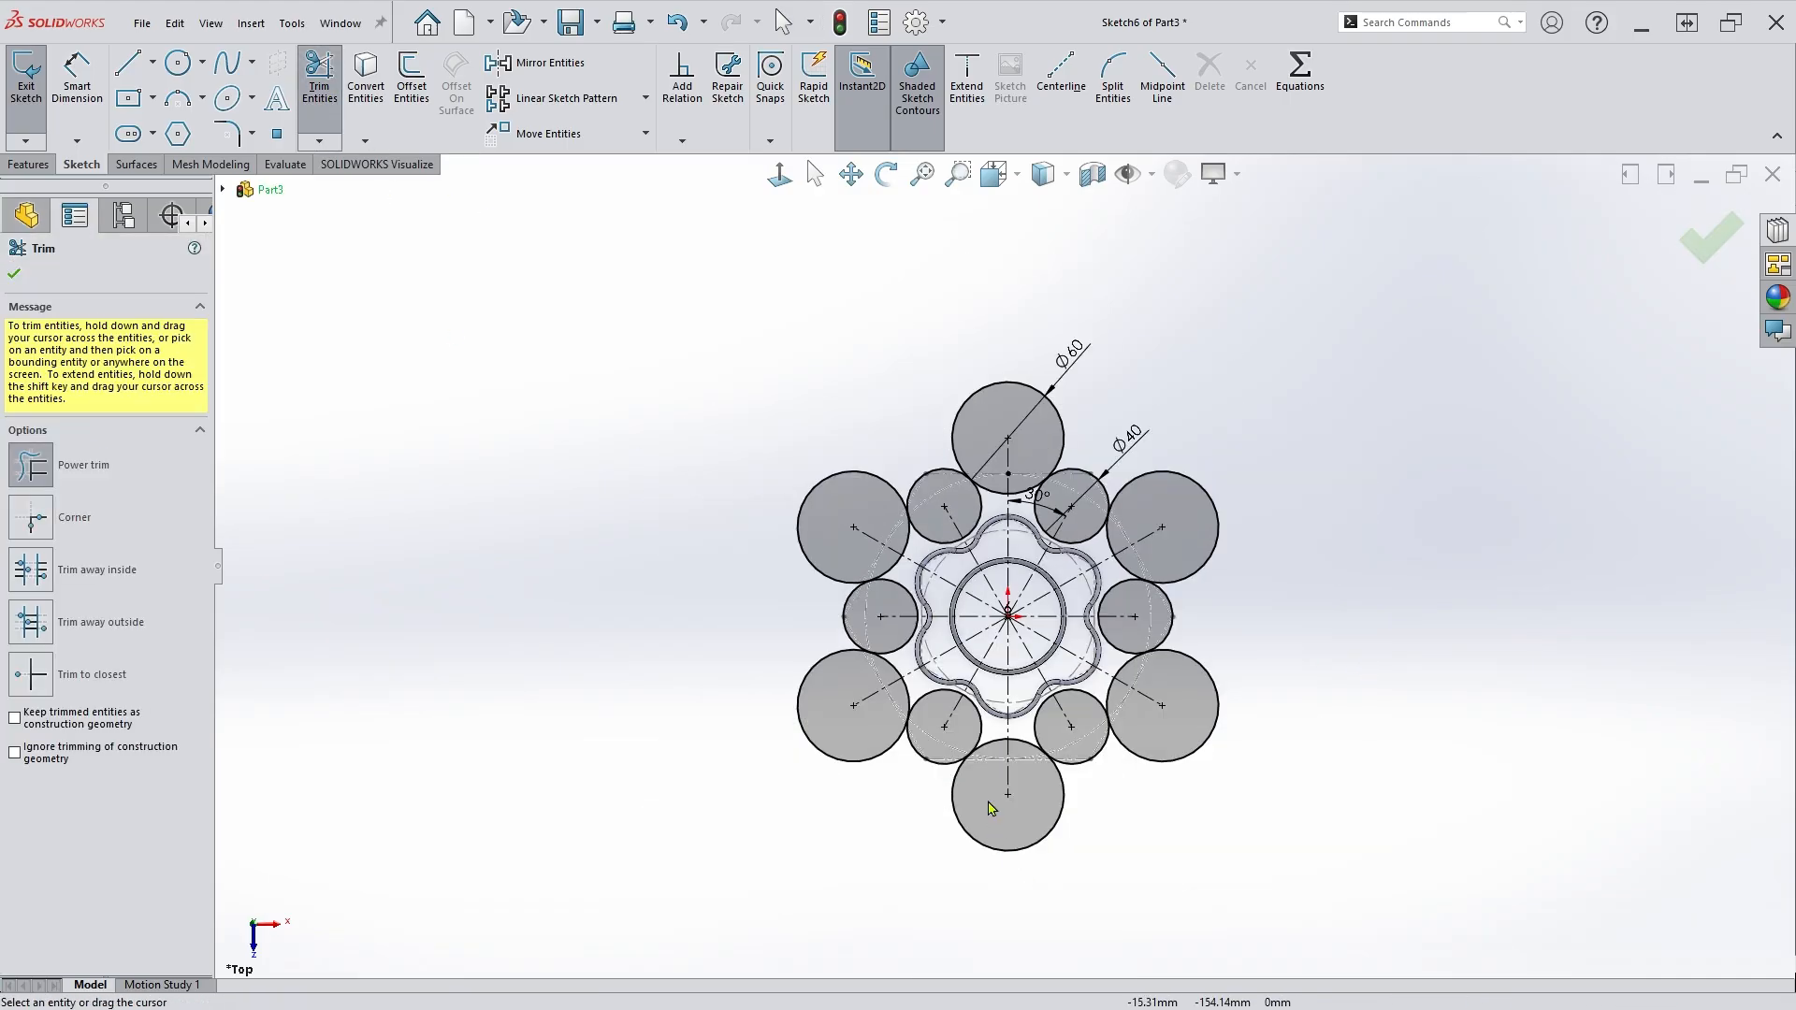
{"action": "scroll", "coordinate": [990, 691], "scroll_direction": "down", "scroll_amount": 2}
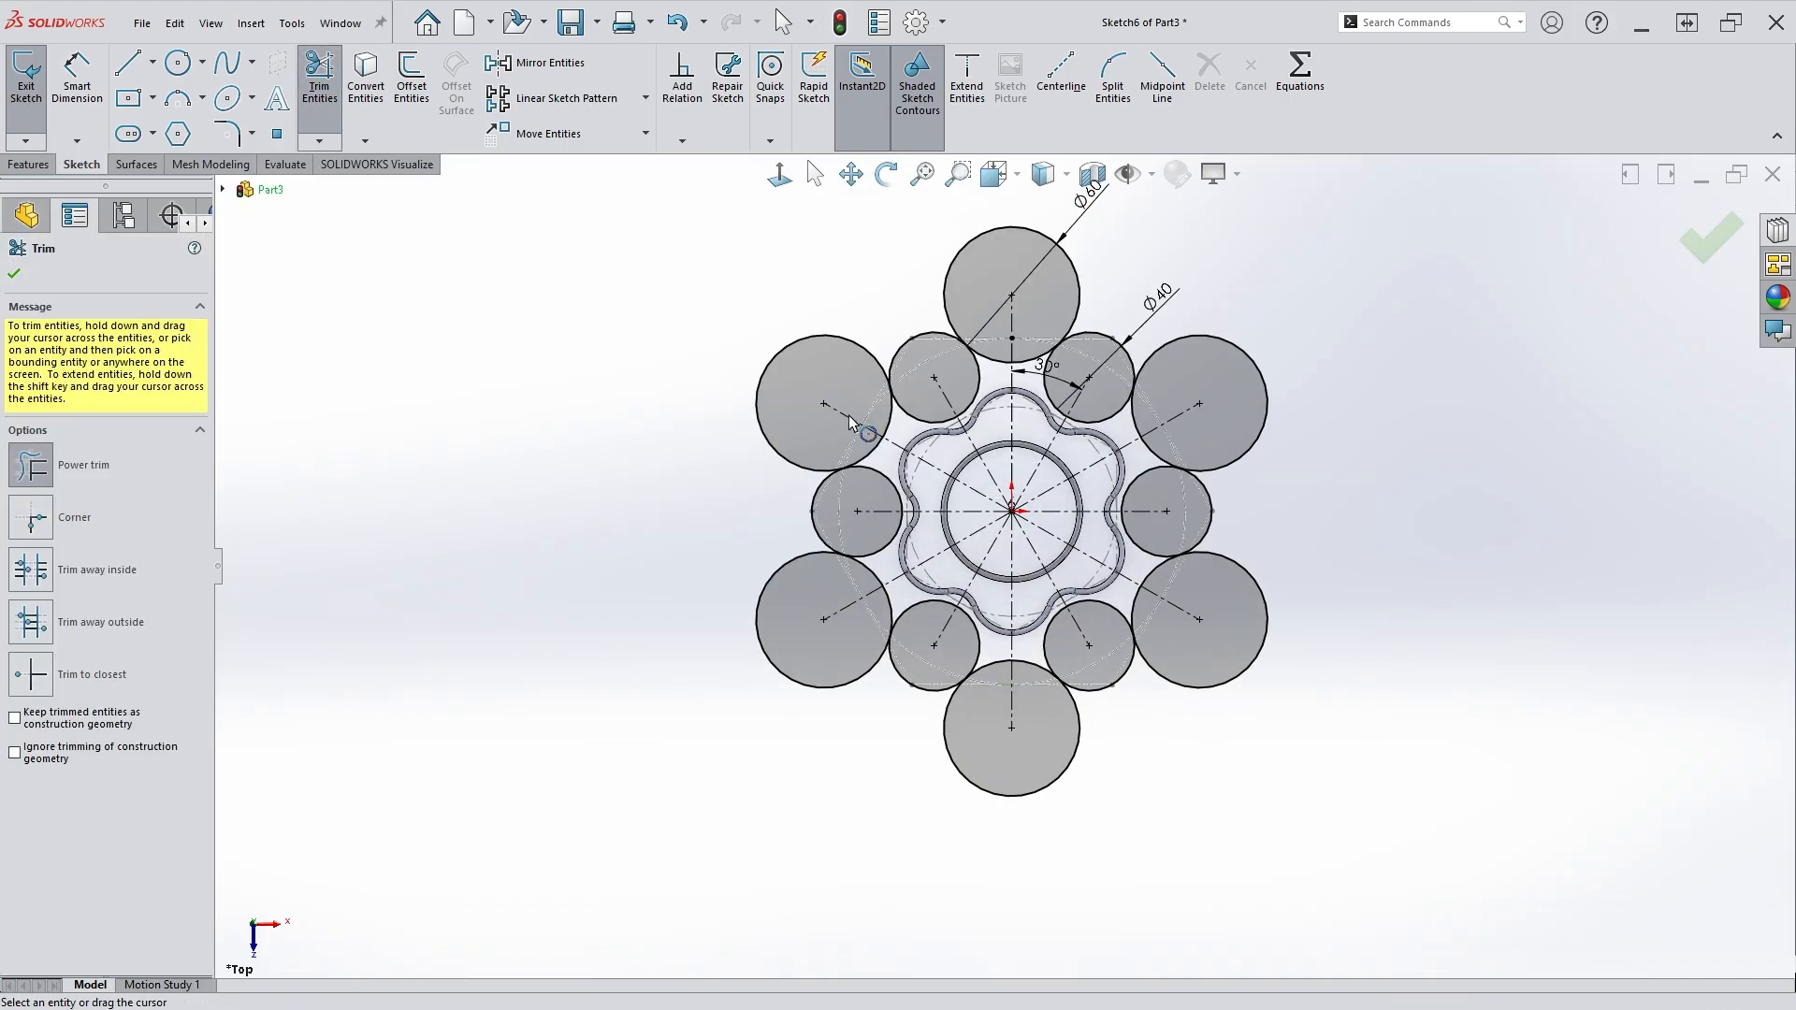
{"action": "left_click_drag", "start_coordinate": [777, 262], "coordinate": [746, 479]}
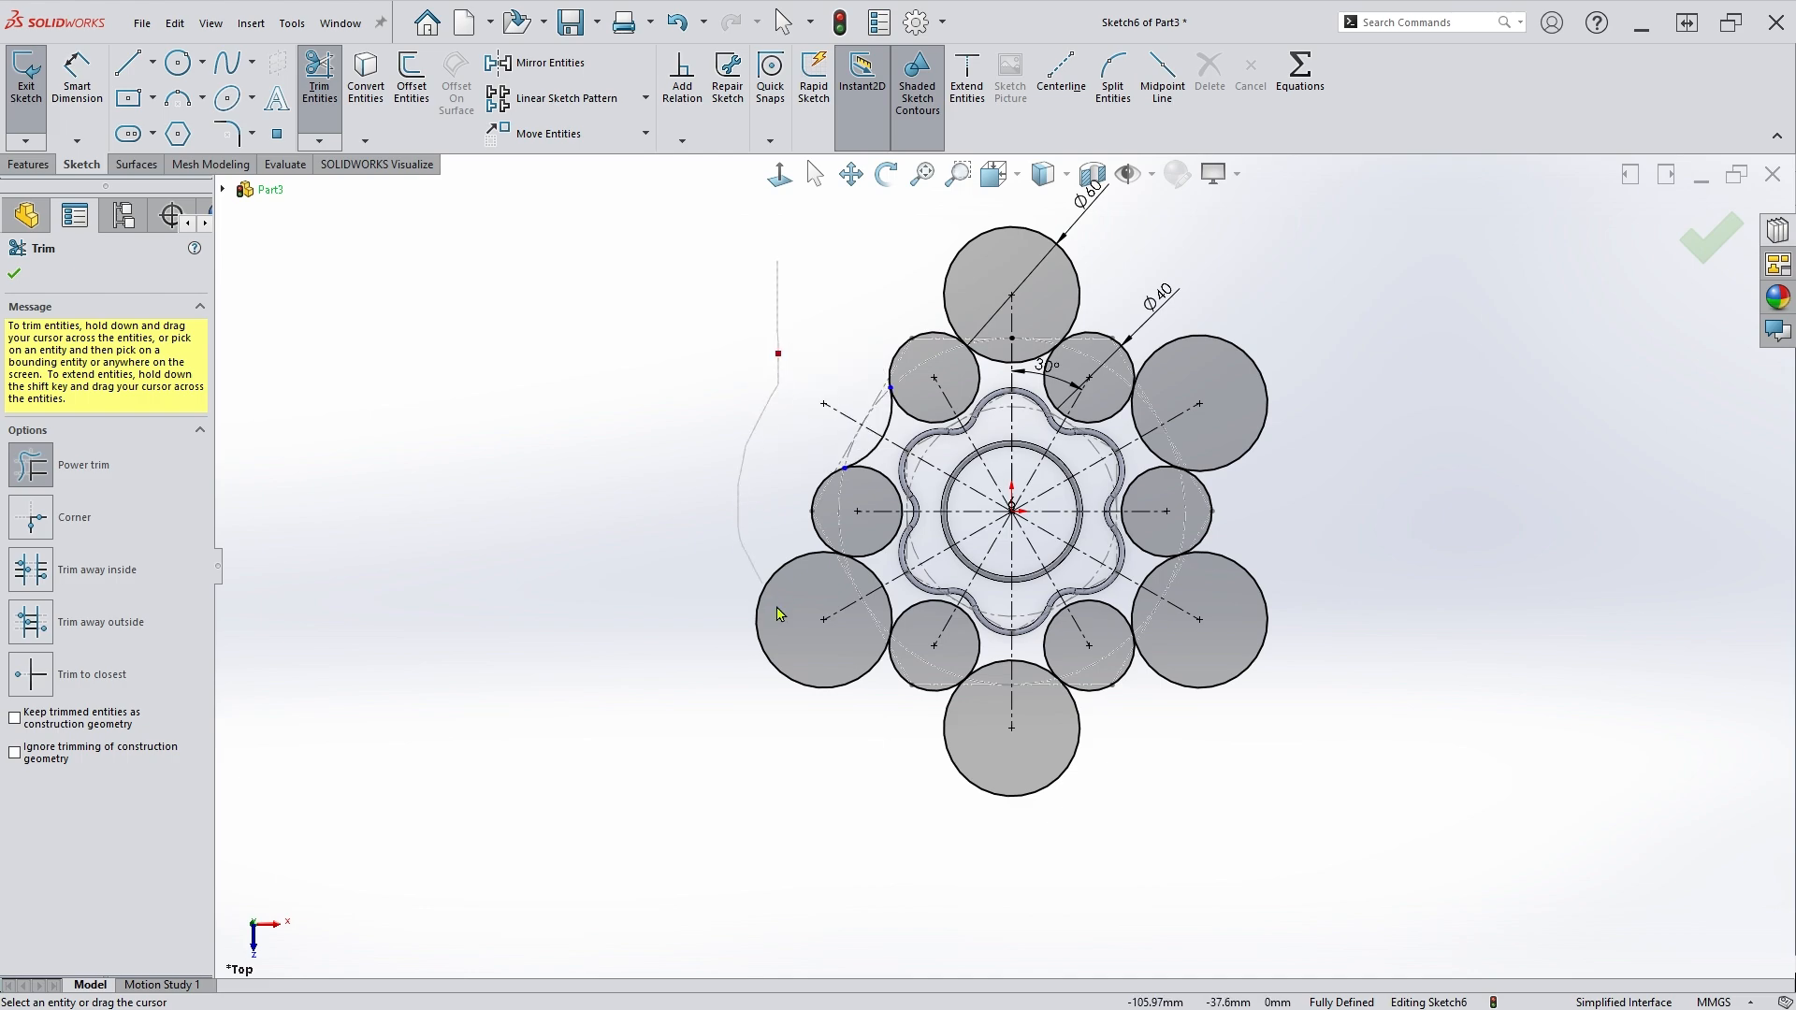
{"action": "mouse_move", "coordinate": [777, 614]}
{"action": "left_mouse_down"}
{"action": "mouse_move", "coordinate": [850, 786]}
{"action": "mouse_move", "coordinate": [1211, 738]}
{"action": "mouse_move", "coordinate": [1300, 590]}
{"action": "mouse_move", "coordinate": [1251, 417]}
{"action": "mouse_move", "coordinate": [1147, 273]}
{"action": "mouse_move", "coordinate": [1076, 308]}
{"action": "left_mouse_up"}
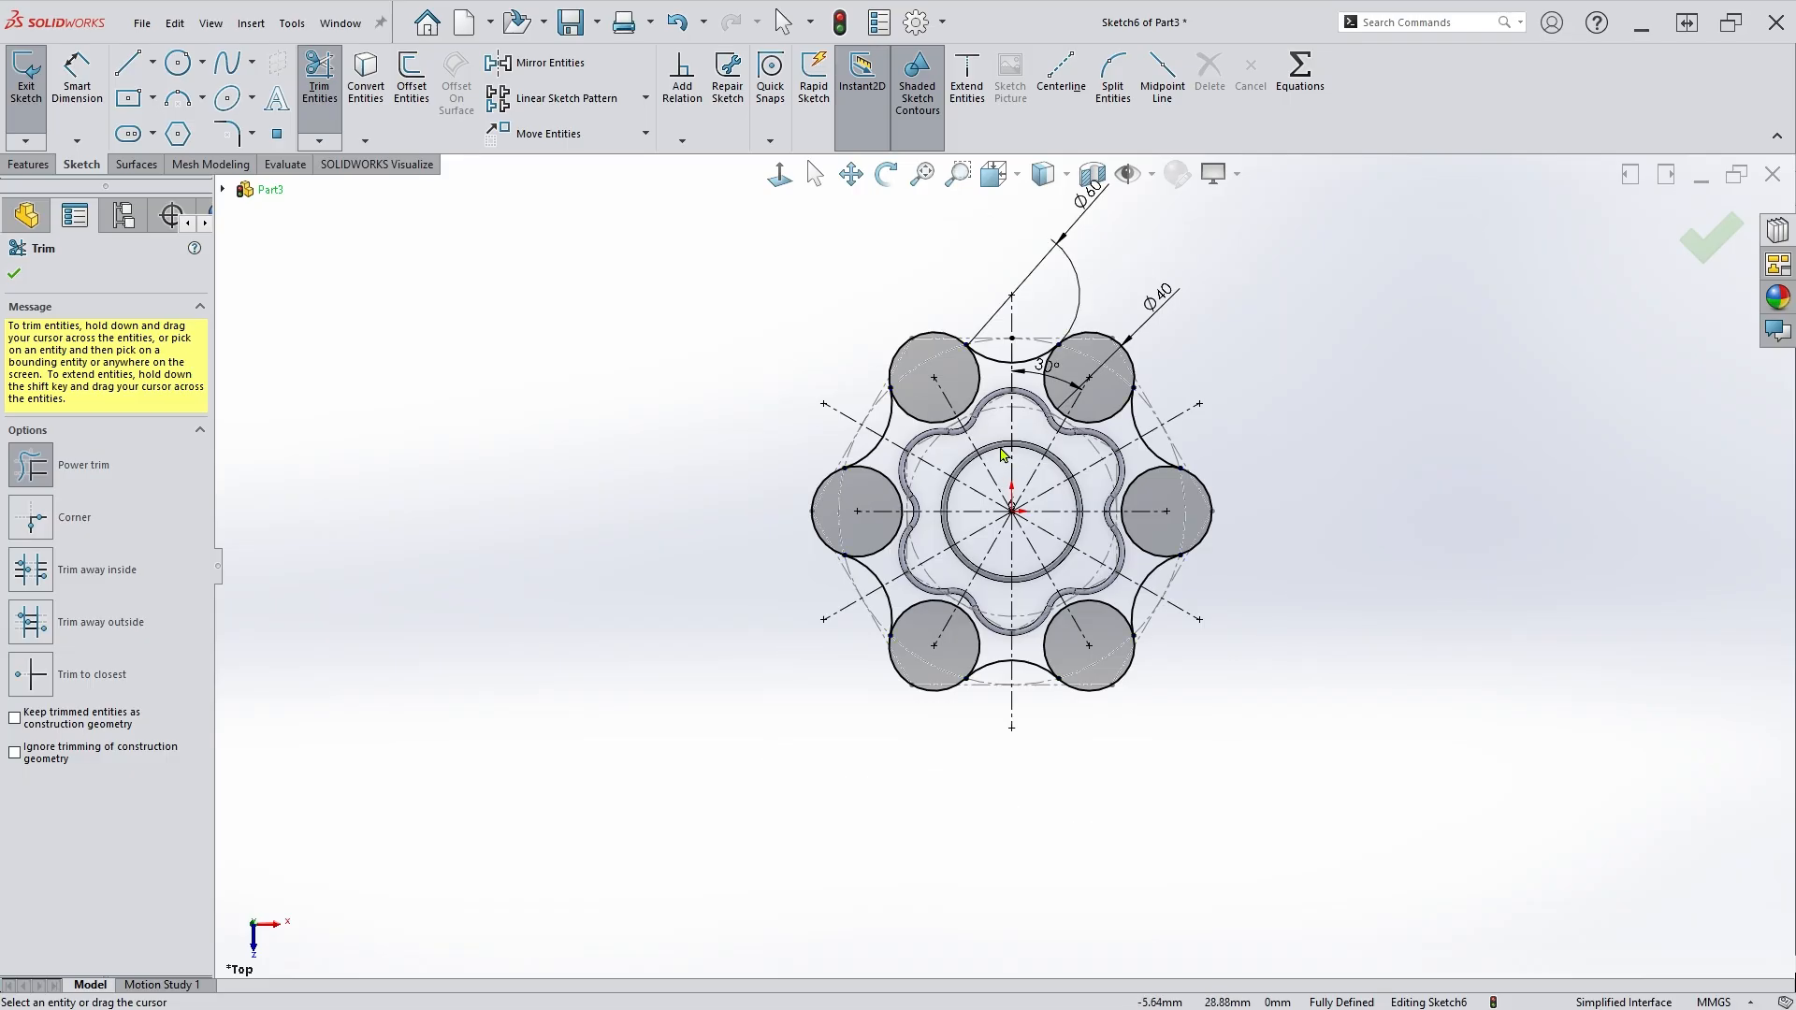
Trim away the inner portions of all six 40 mm circles to leave one closed six-lobed outline, and exit the sketch.
{"action": "scroll", "coordinate": [1001, 455], "scroll_direction": "down", "scroll_amount": 3}
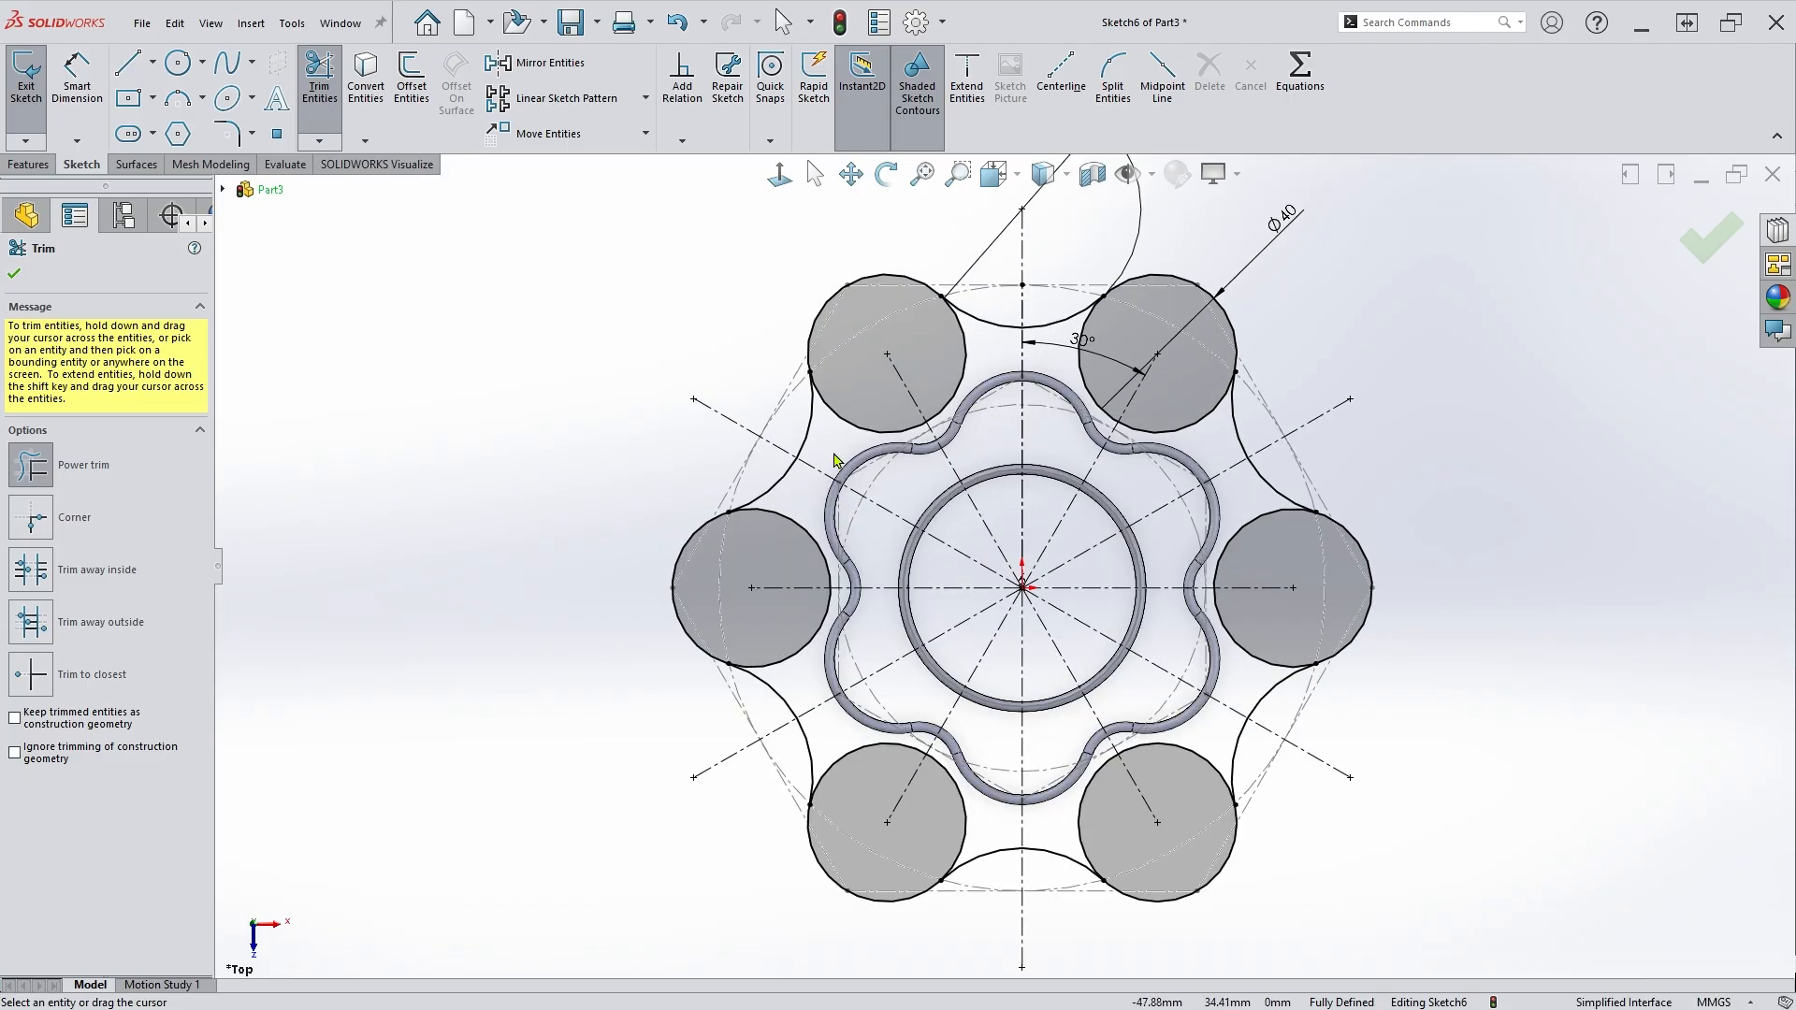
{"action": "left_click_drag", "start_coordinate": [836, 454], "coordinate": [847, 411]}
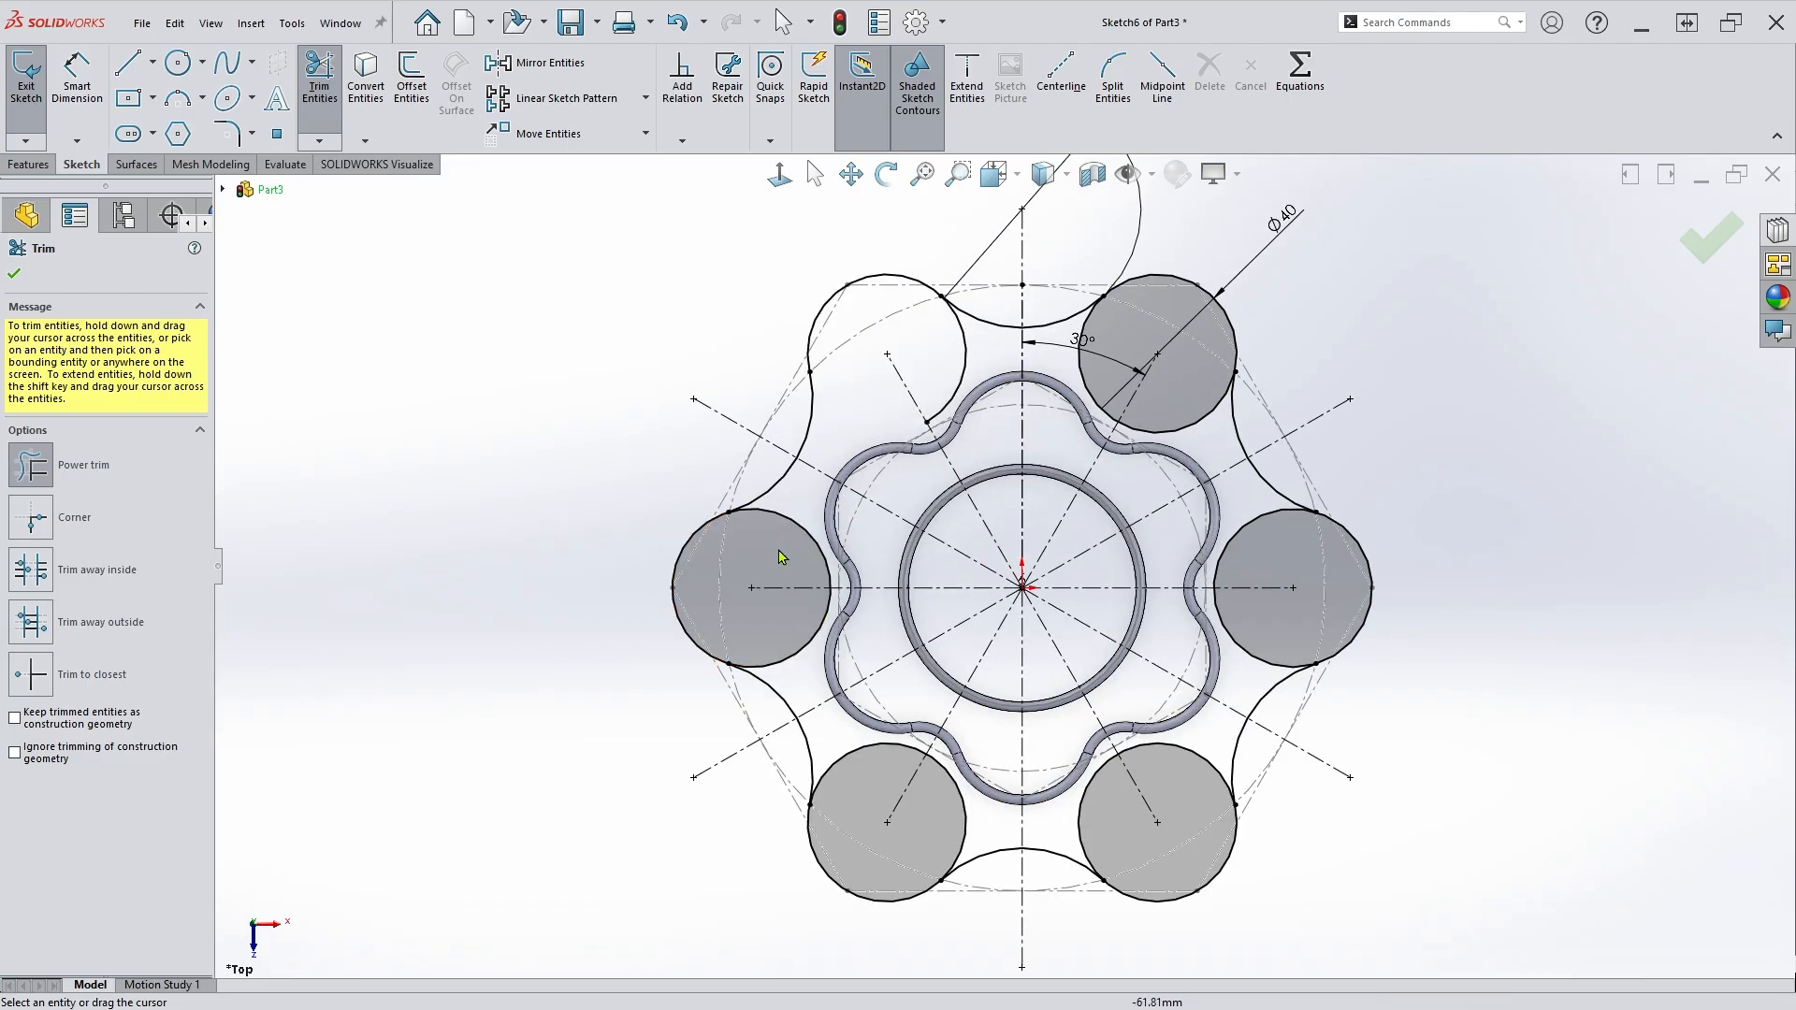
{"action": "left_click_drag", "start_coordinate": [781, 547], "coordinate": [800, 514]}
{"action": "left_click_drag", "start_coordinate": [803, 690], "coordinate": [798, 642]}
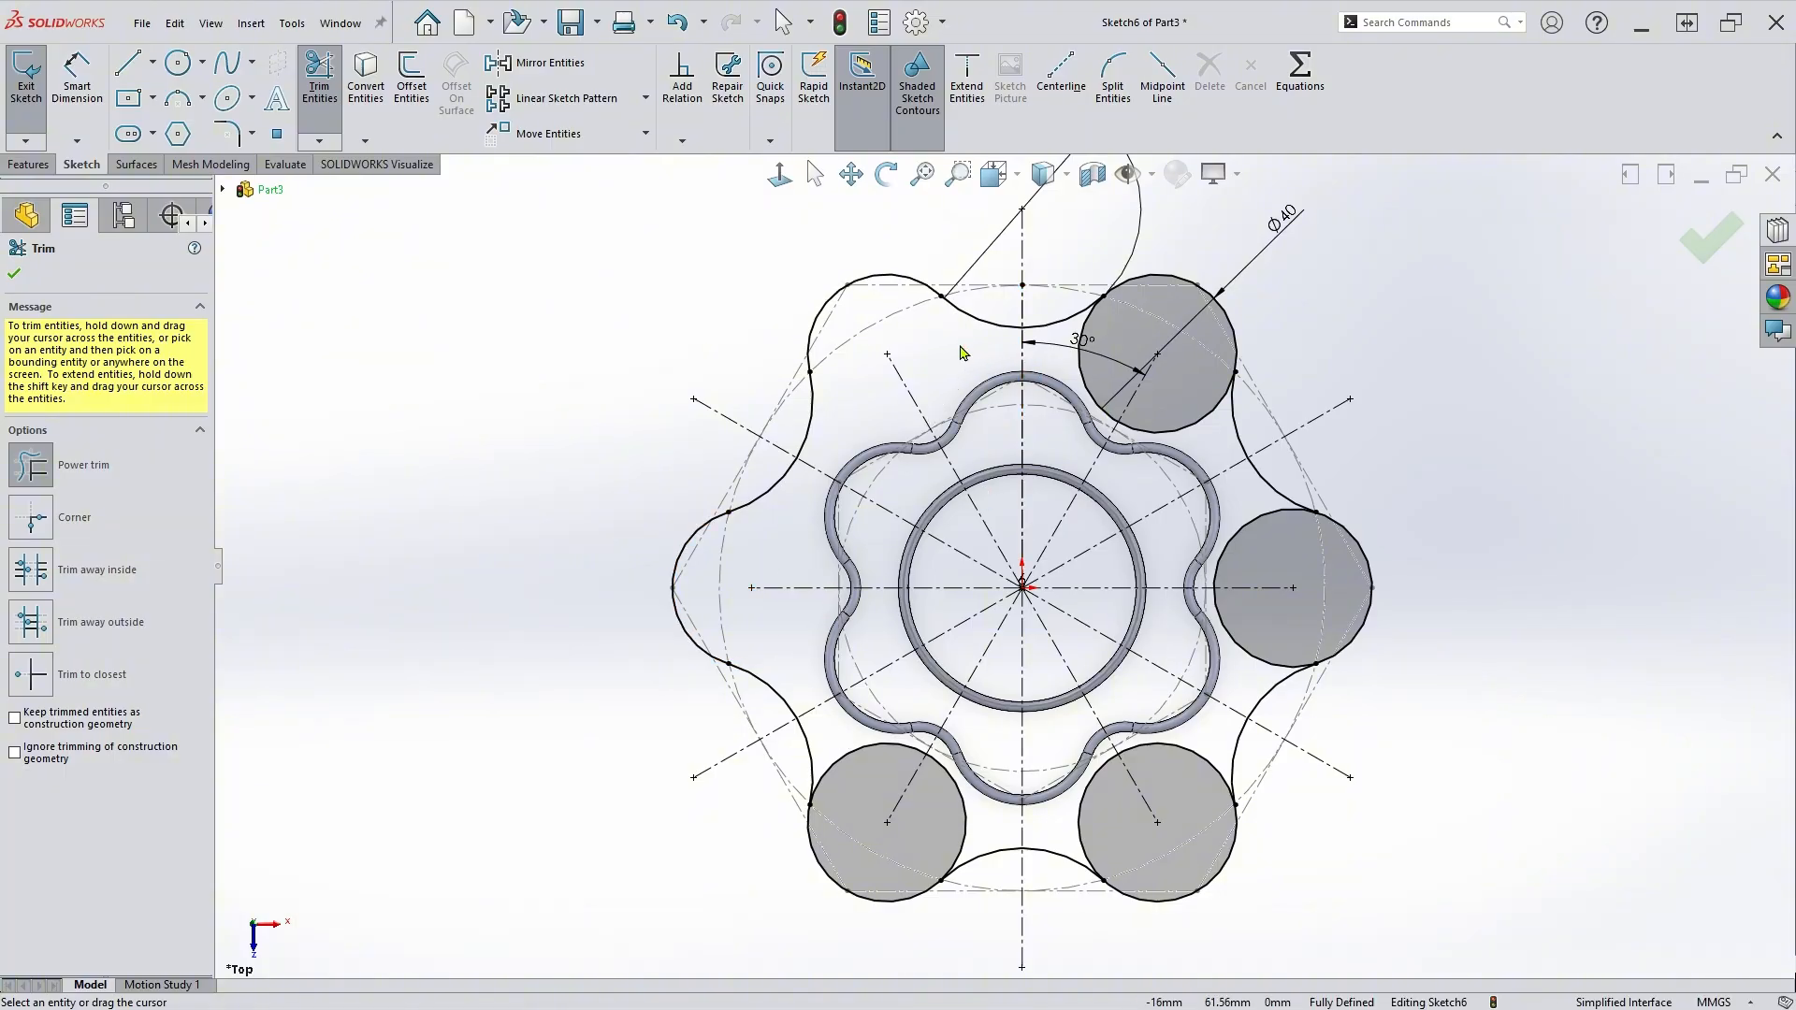
{"action": "left_click_drag", "start_coordinate": [1071, 364], "coordinate": [1104, 385]}
{"action": "mouse_move", "coordinate": [1152, 446]}
{"action": "left_mouse_down"}
{"action": "mouse_move", "coordinate": [1214, 430]}
{"action": "mouse_move", "coordinate": [1204, 418]}
{"action": "left_mouse_up"}
{"action": "mouse_move", "coordinate": [1263, 543]}
{"action": "left_mouse_down"}
{"action": "mouse_move", "coordinate": [1247, 673]}
{"action": "mouse_move", "coordinate": [1258, 629]}
{"action": "left_mouse_up"}
{"action": "left_click_drag", "start_coordinate": [1191, 792], "coordinate": [1203, 743]}
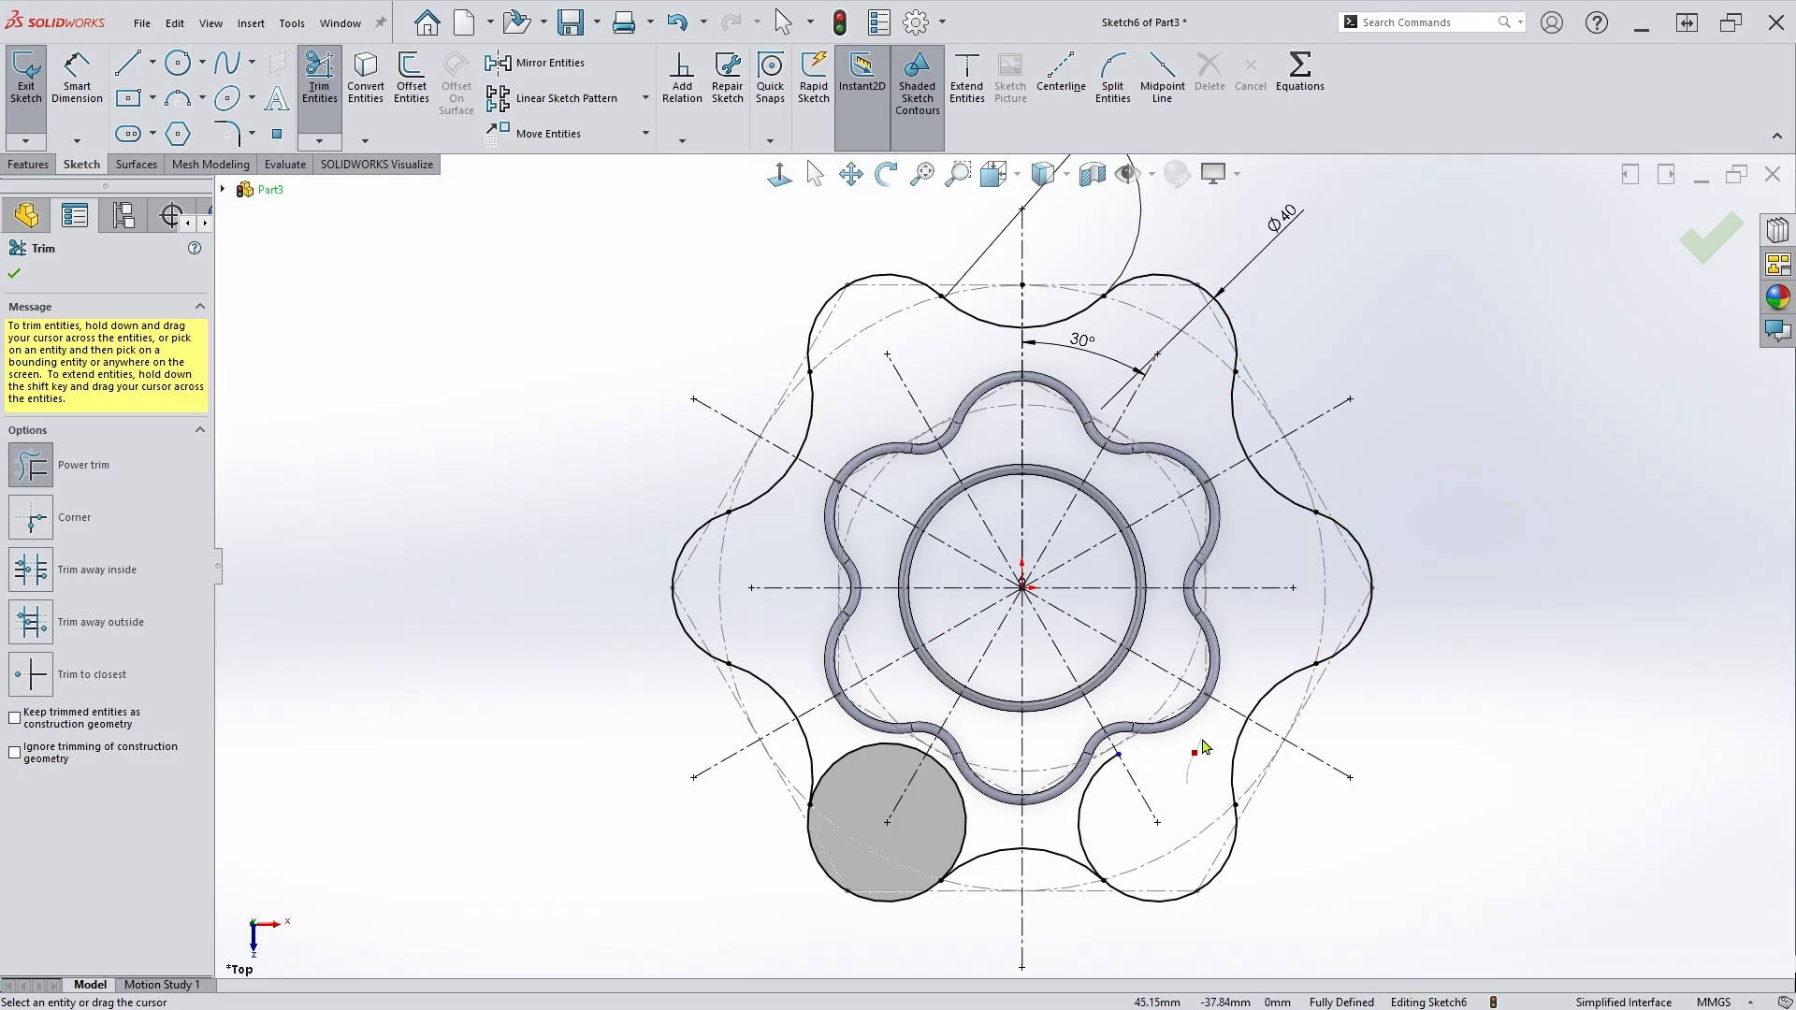
{"action": "left_click_drag", "start_coordinate": [1113, 840], "coordinate": [960, 844]}
{"action": "left_click_drag", "start_coordinate": [858, 774], "coordinate": [842, 745]}
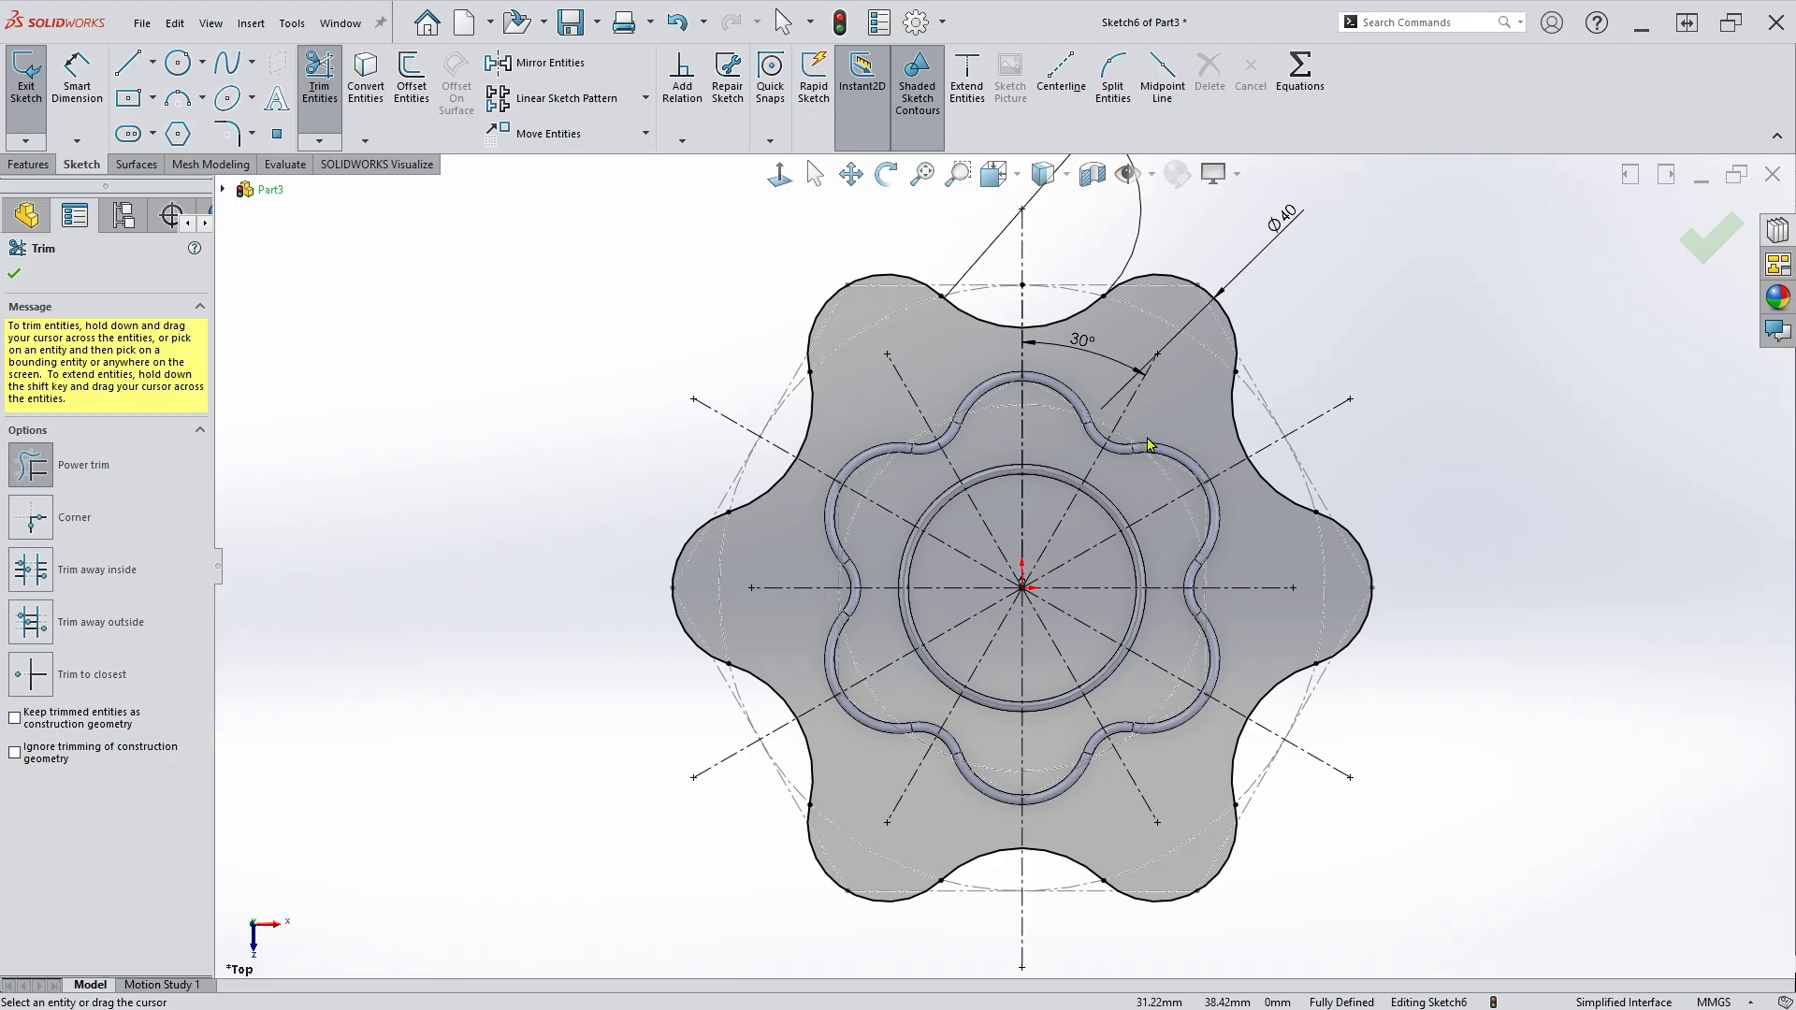
{"action": "left_click", "coordinate": [1700, 258]}
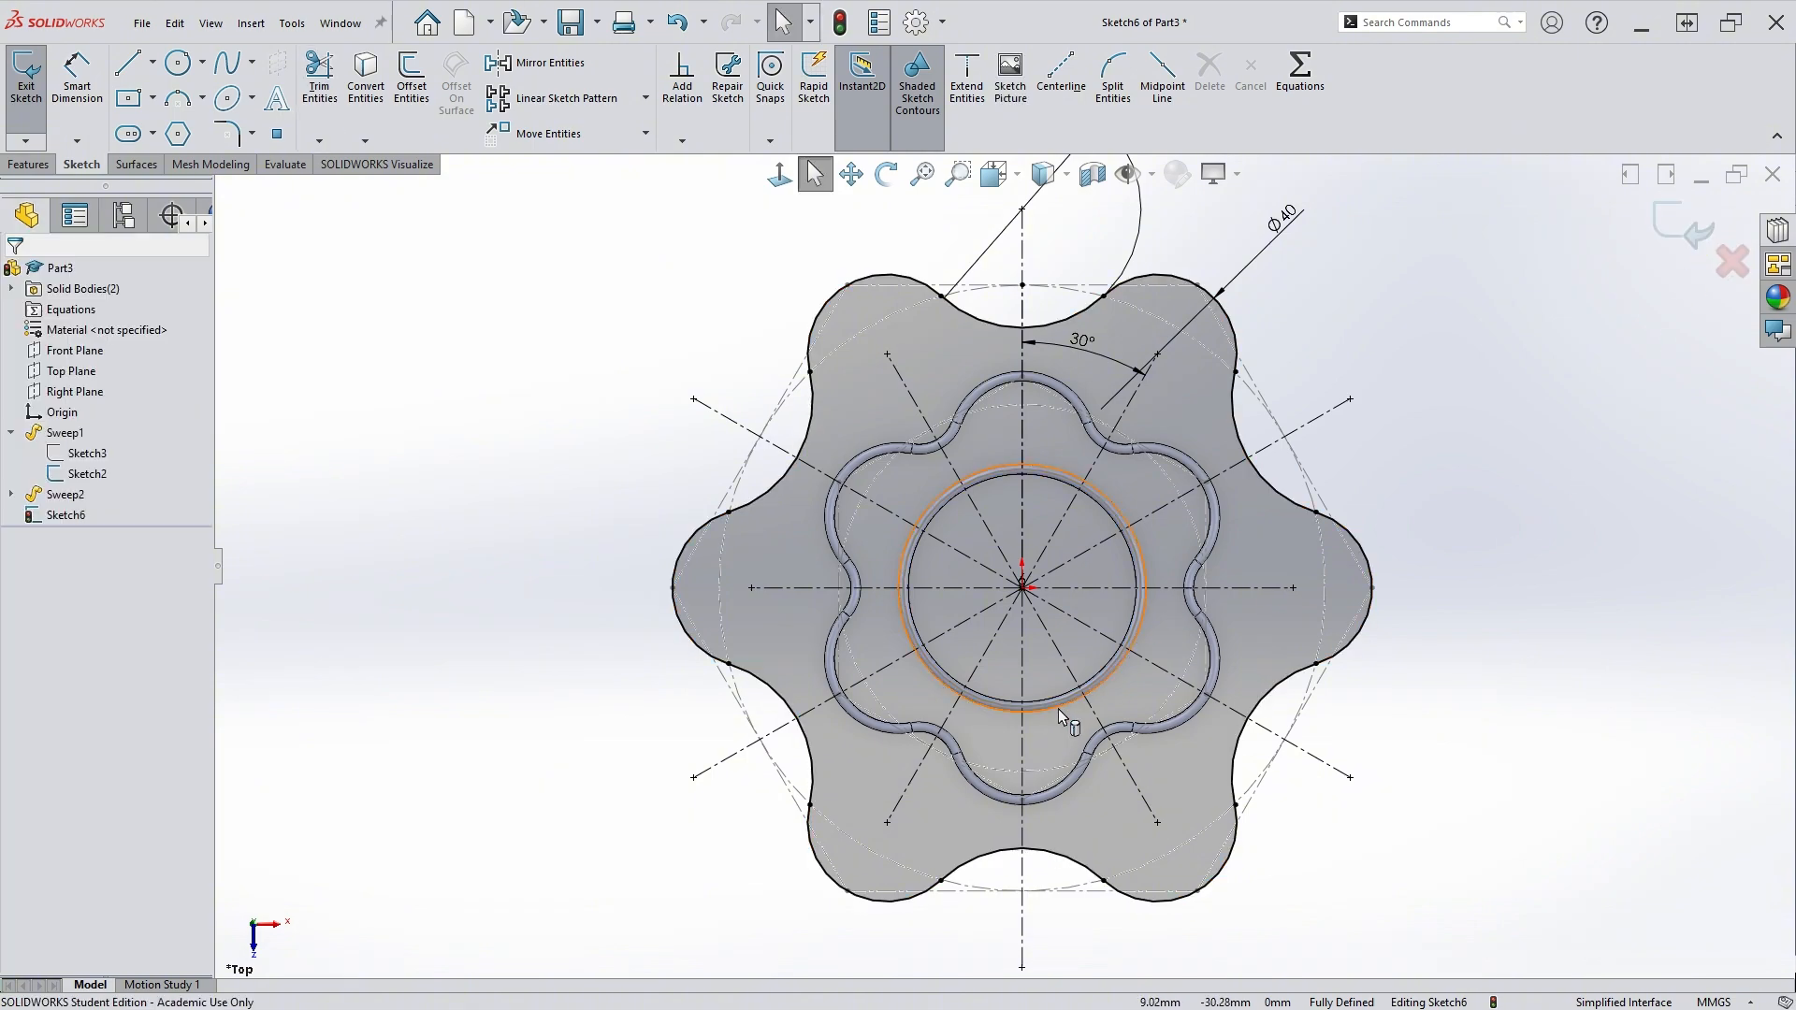
{"action": "middle_click_drag", "start_coordinate": [1065, 721], "coordinate": [1073, 578]}
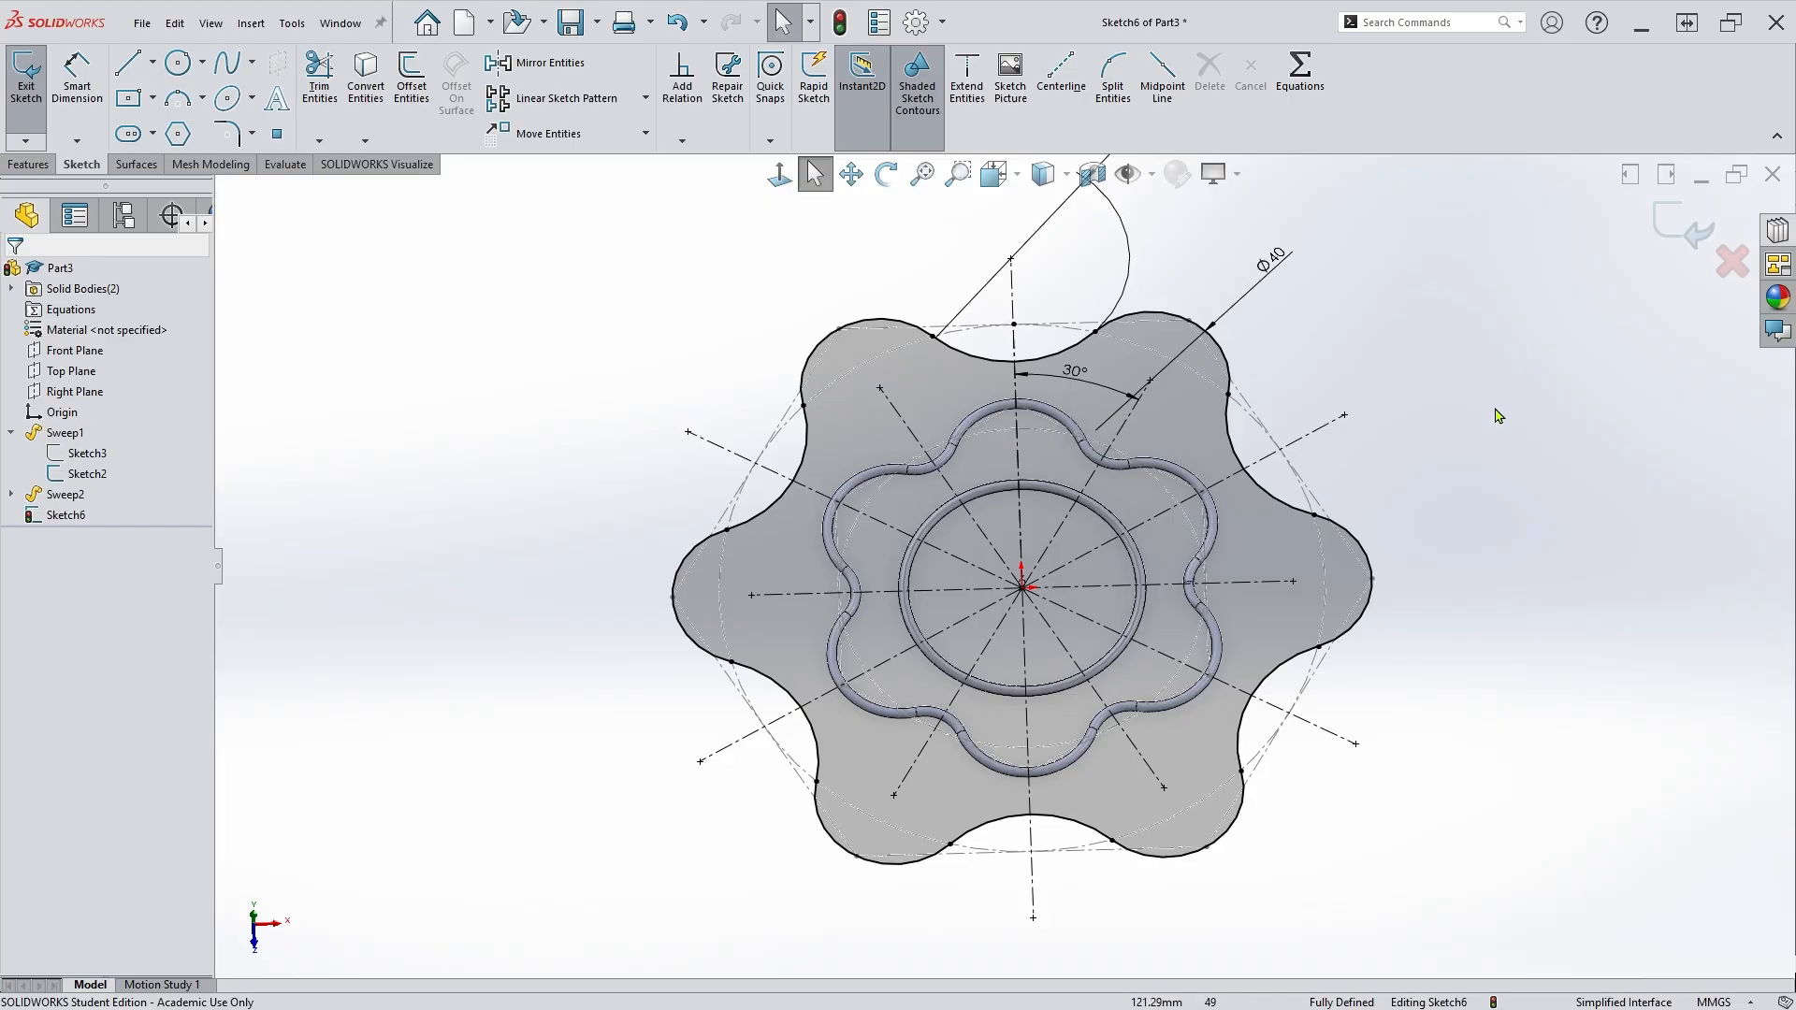
{"action": "left_click", "coordinate": [1658, 240]}
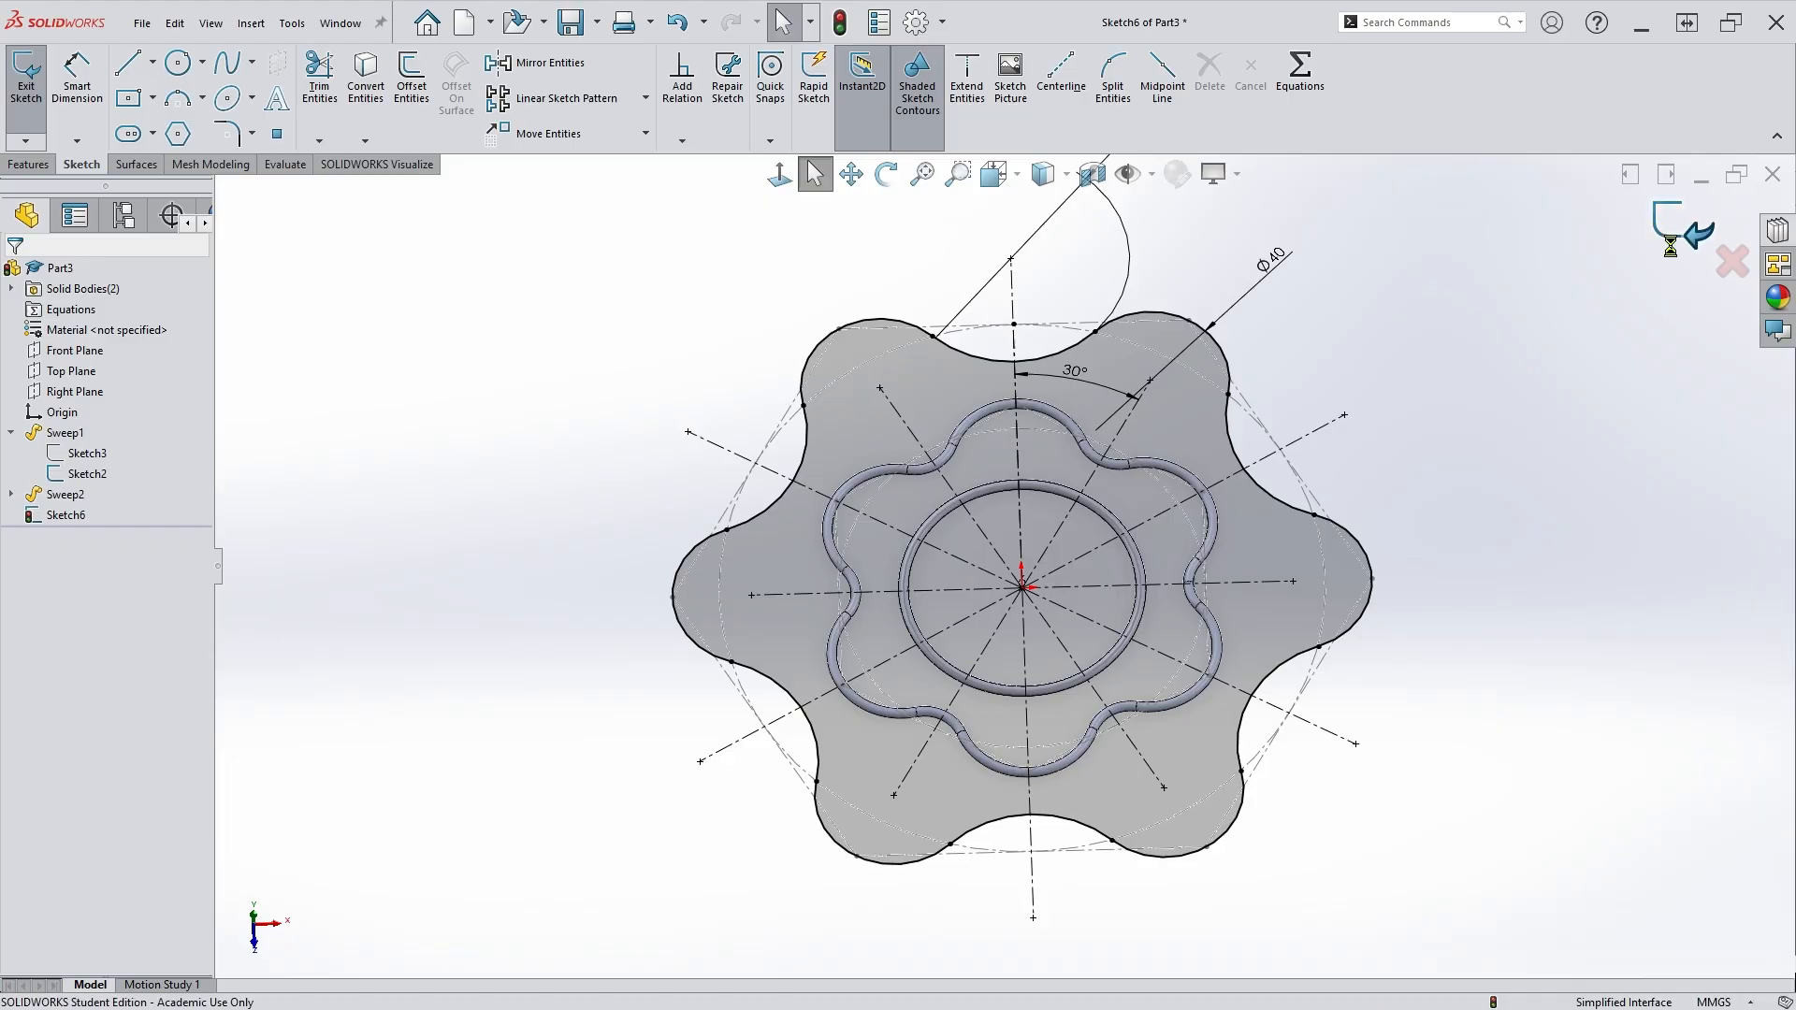
Start a sketch on the Front Plane and draw a circle about 24 mm in diameter beside the outer outline's right lobe.
{"action": "middle_click_drag", "start_coordinate": [1123, 622], "coordinate": [1125, 590]}
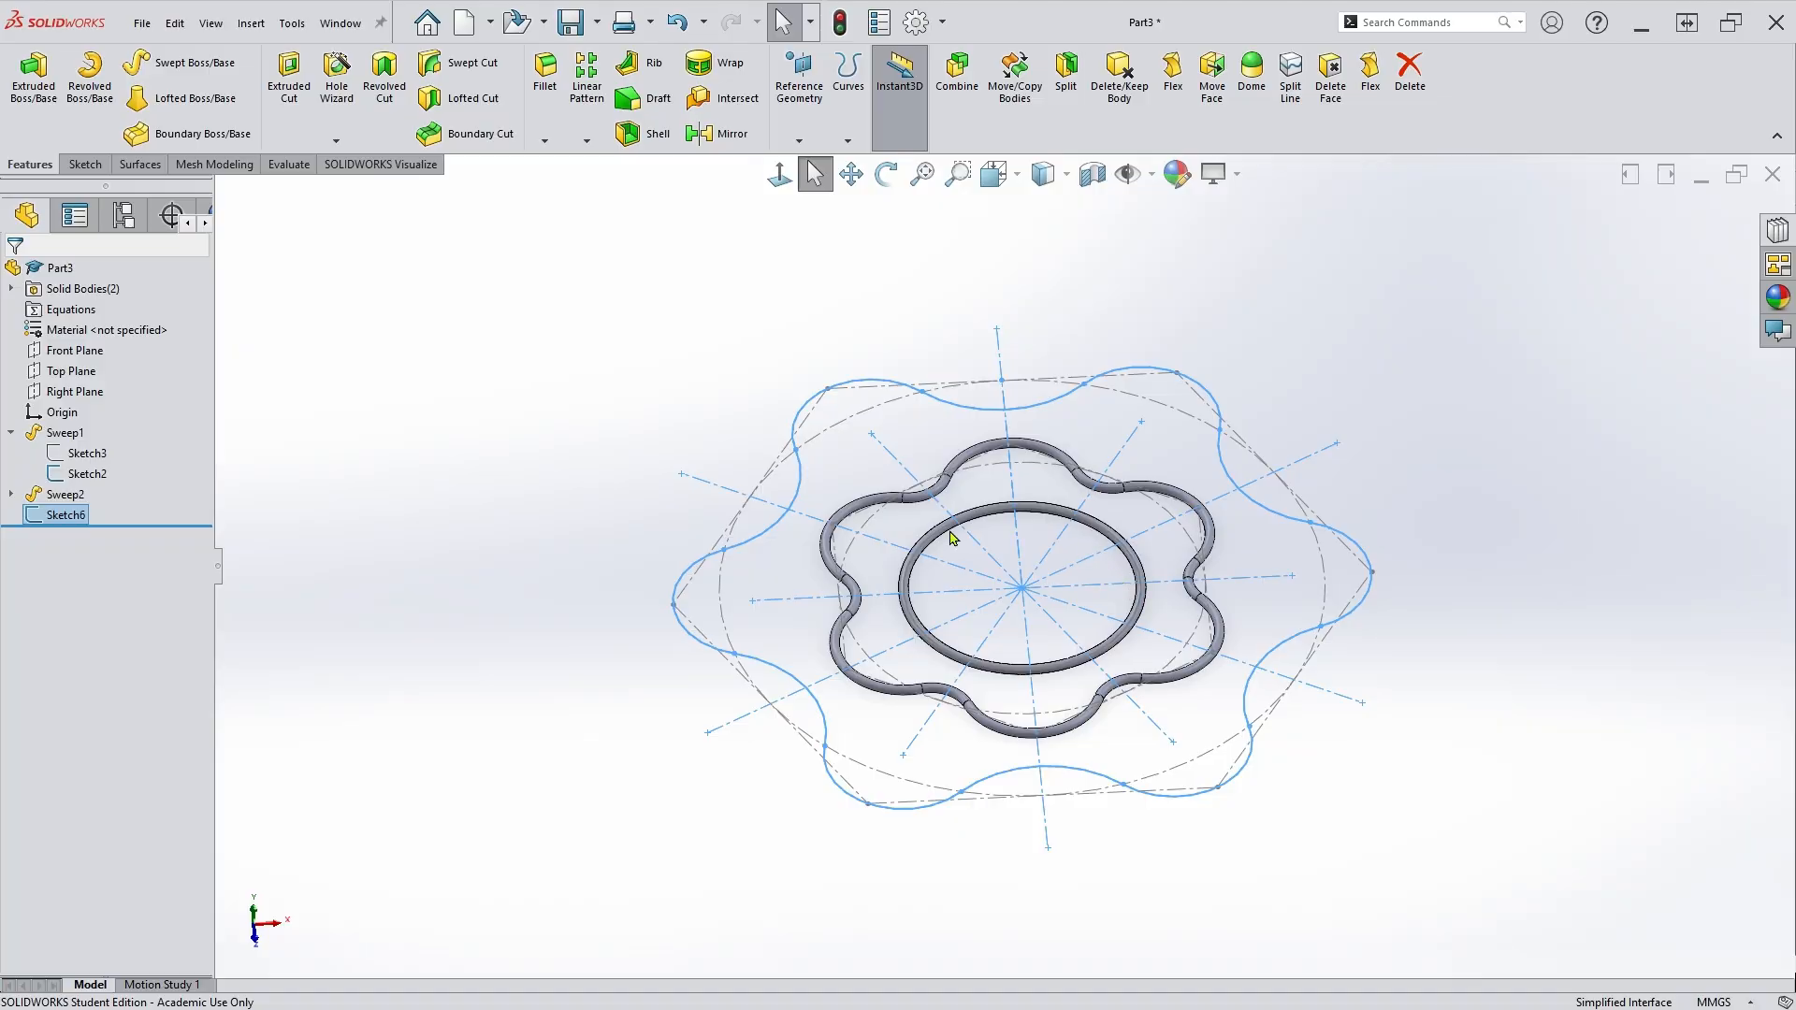
{"action": "left_click", "coordinate": [94, 351]}
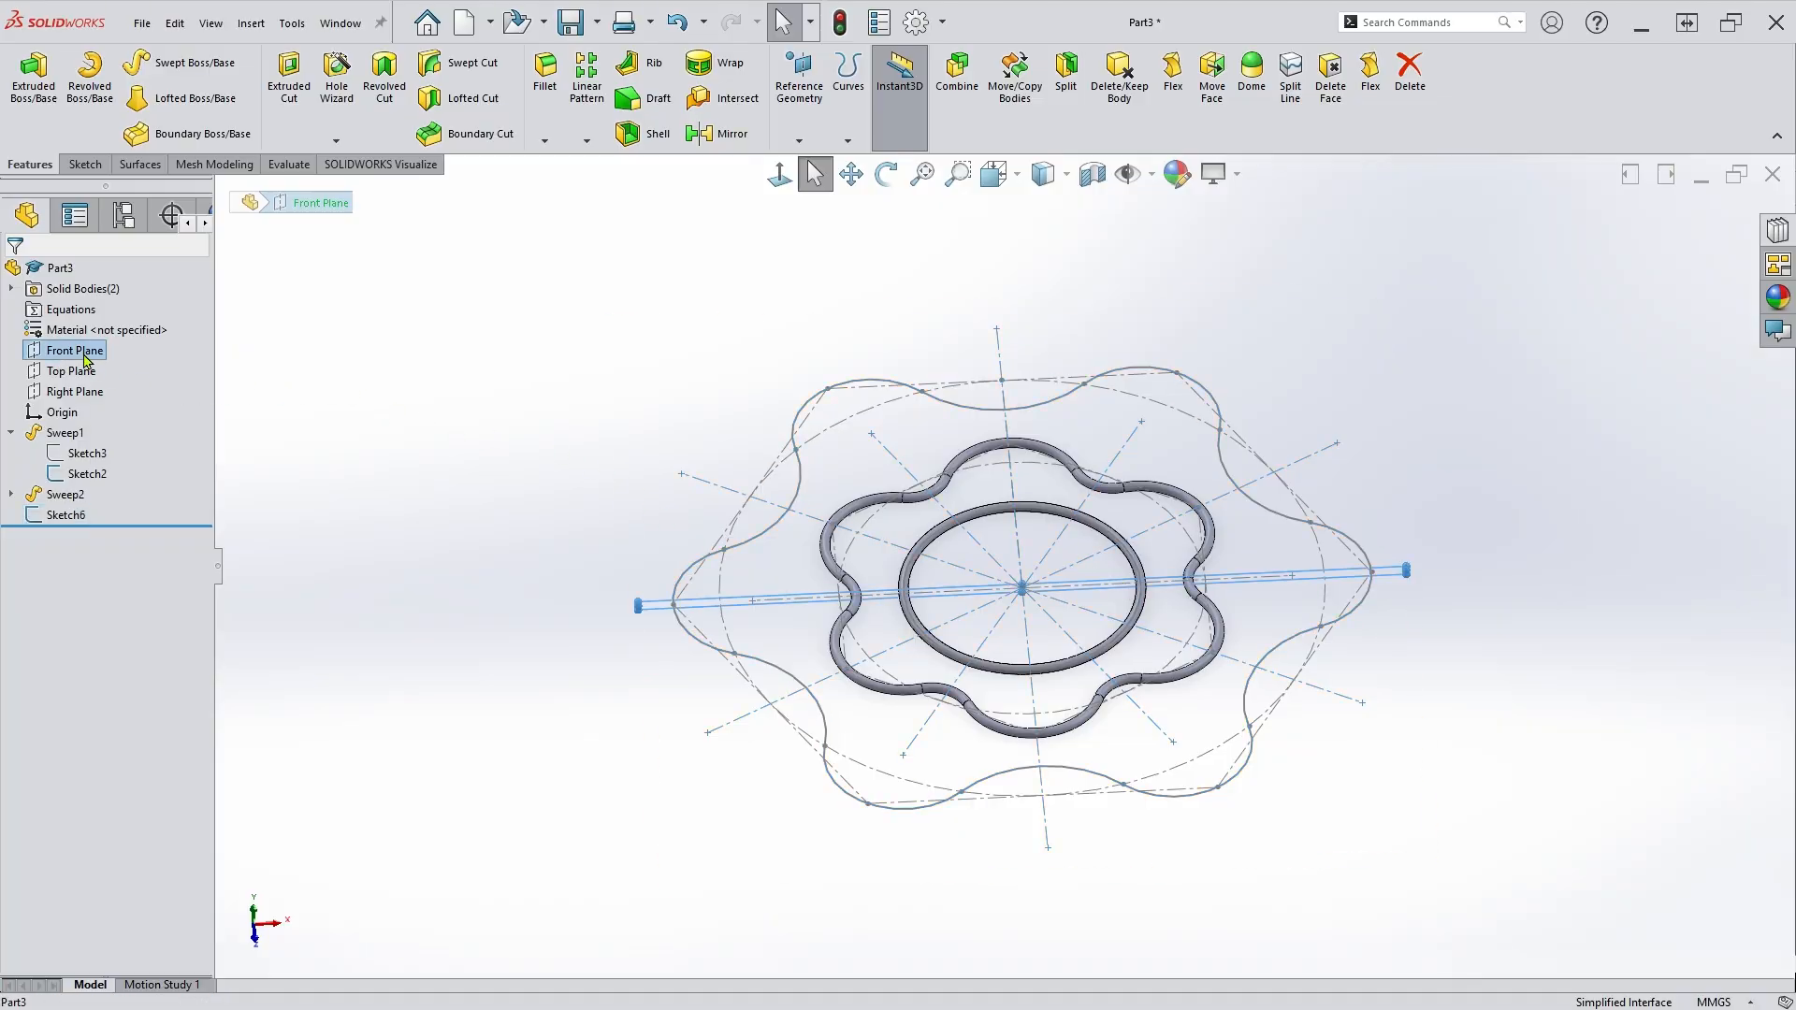
{"action": "left_click", "coordinate": [105, 336]}
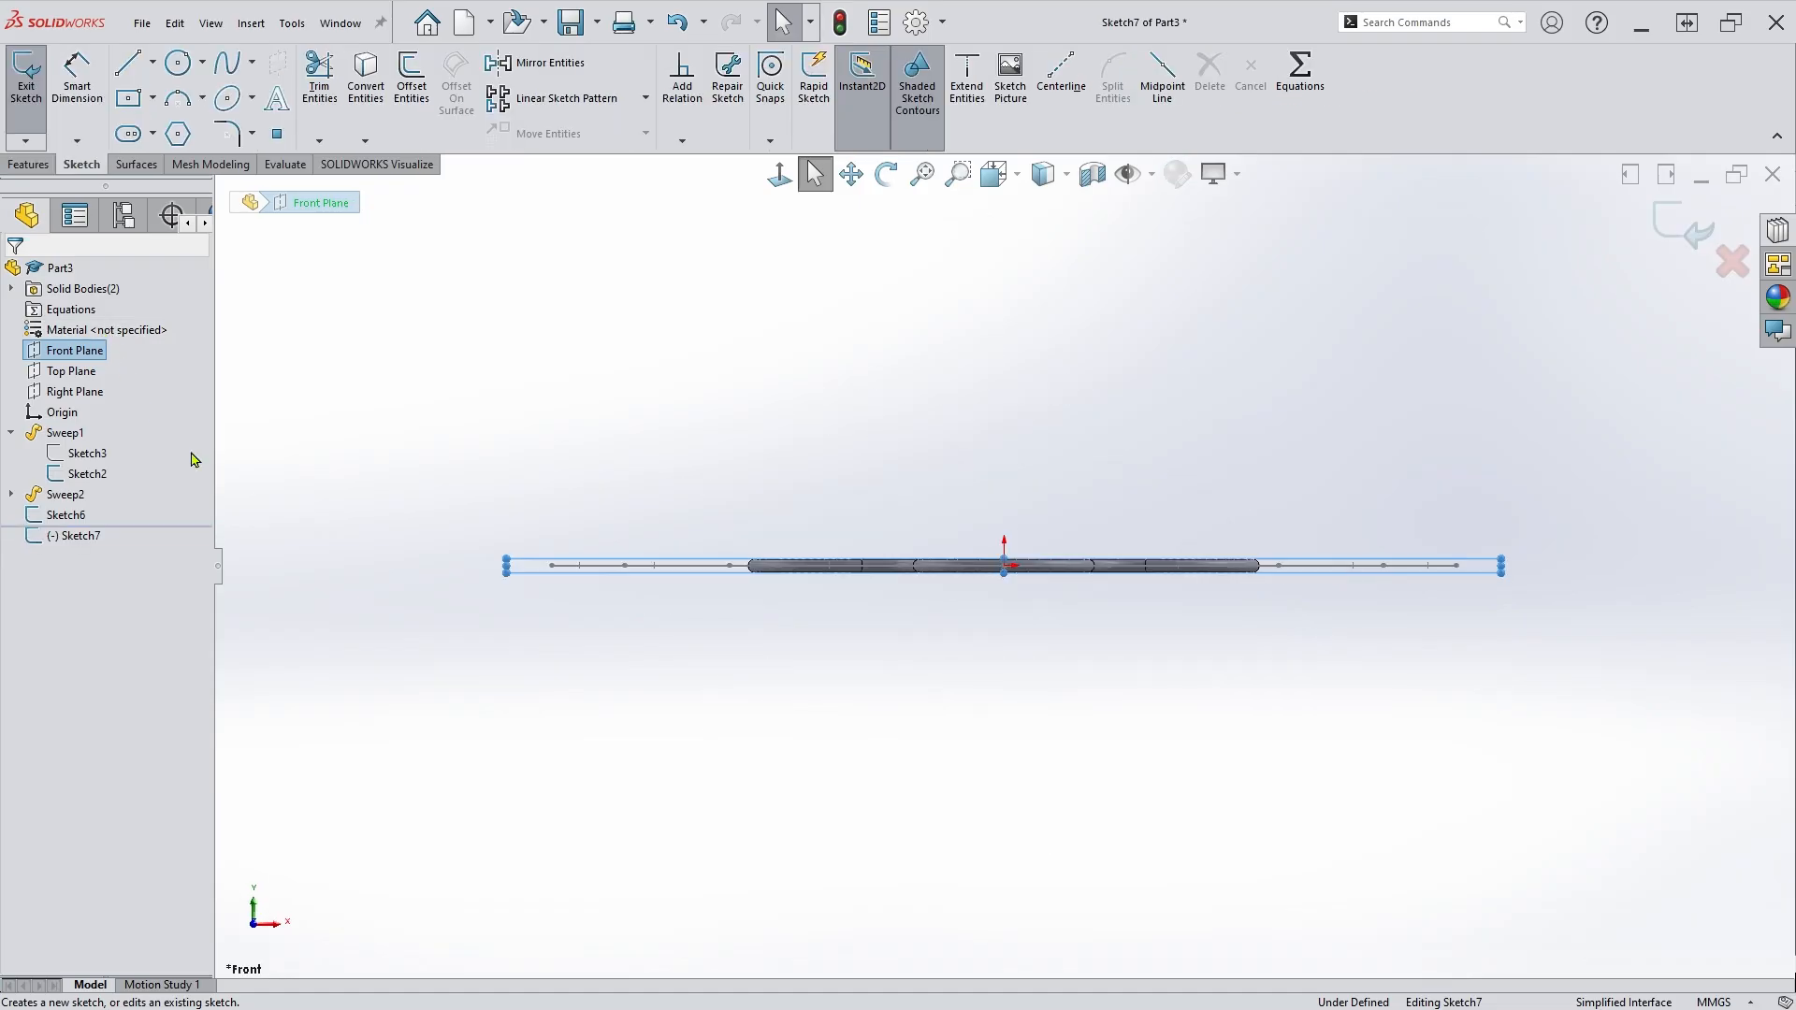
{"action": "mouse_move", "coordinate": [1023, 481]}
{"action": "middle_mouse_down"}
{"action": "mouse_move", "coordinate": [1014, 549]}
{"action": "mouse_move", "coordinate": [1035, 589]}
{"action": "middle_mouse_up"}
{"action": "scroll", "coordinate": [1072, 505], "scroll_direction": "down", "scroll_amount": 2}
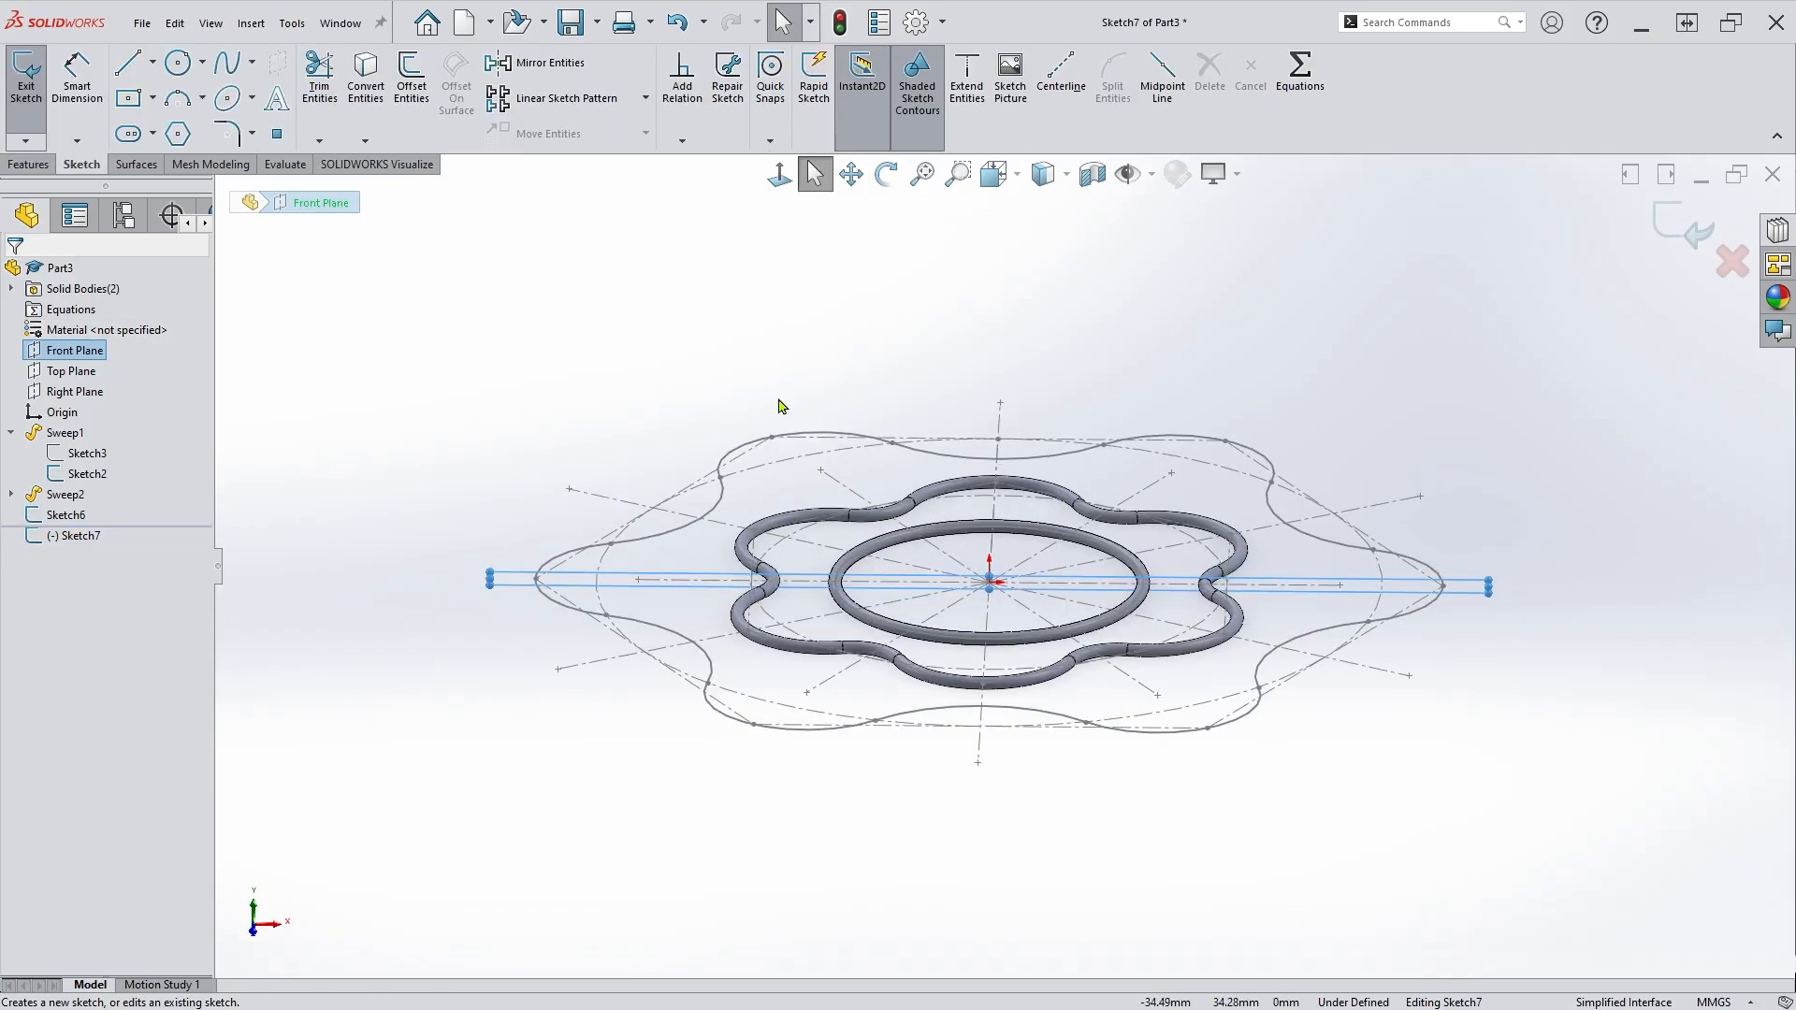
{"action": "left_click", "coordinate": [178, 63]}
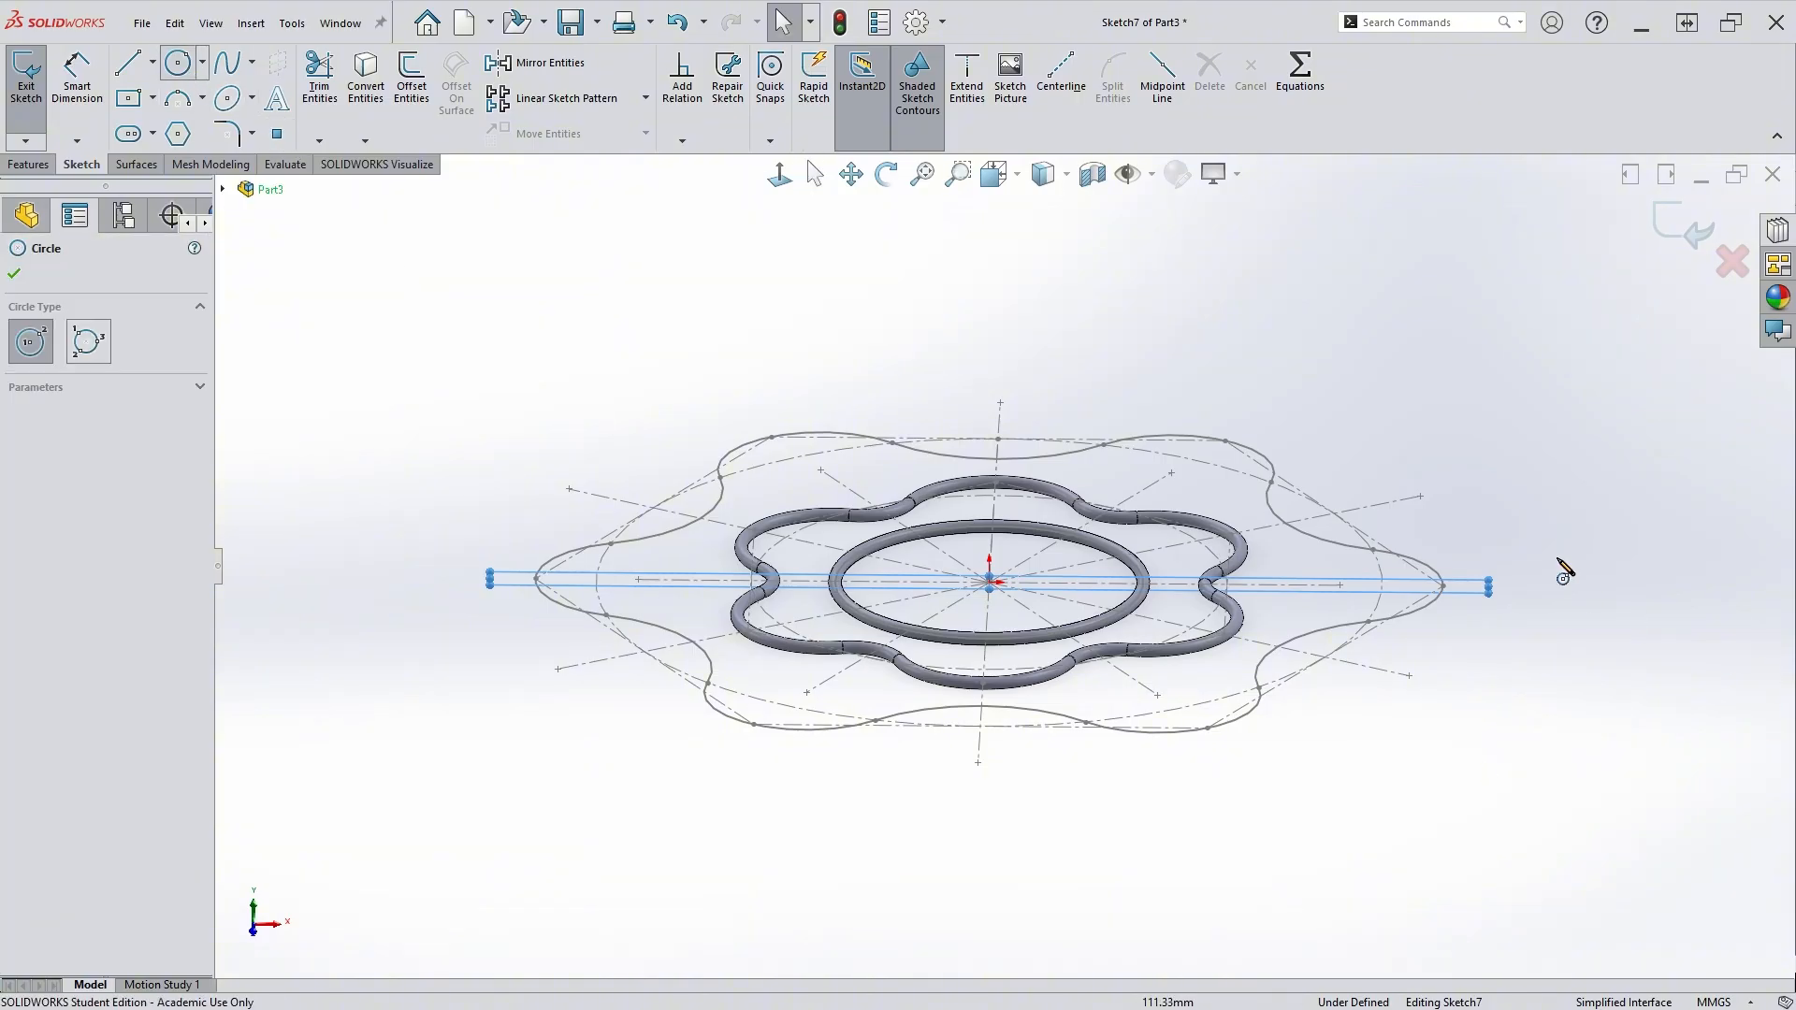
{"action": "left_click", "coordinate": [1500, 459]}
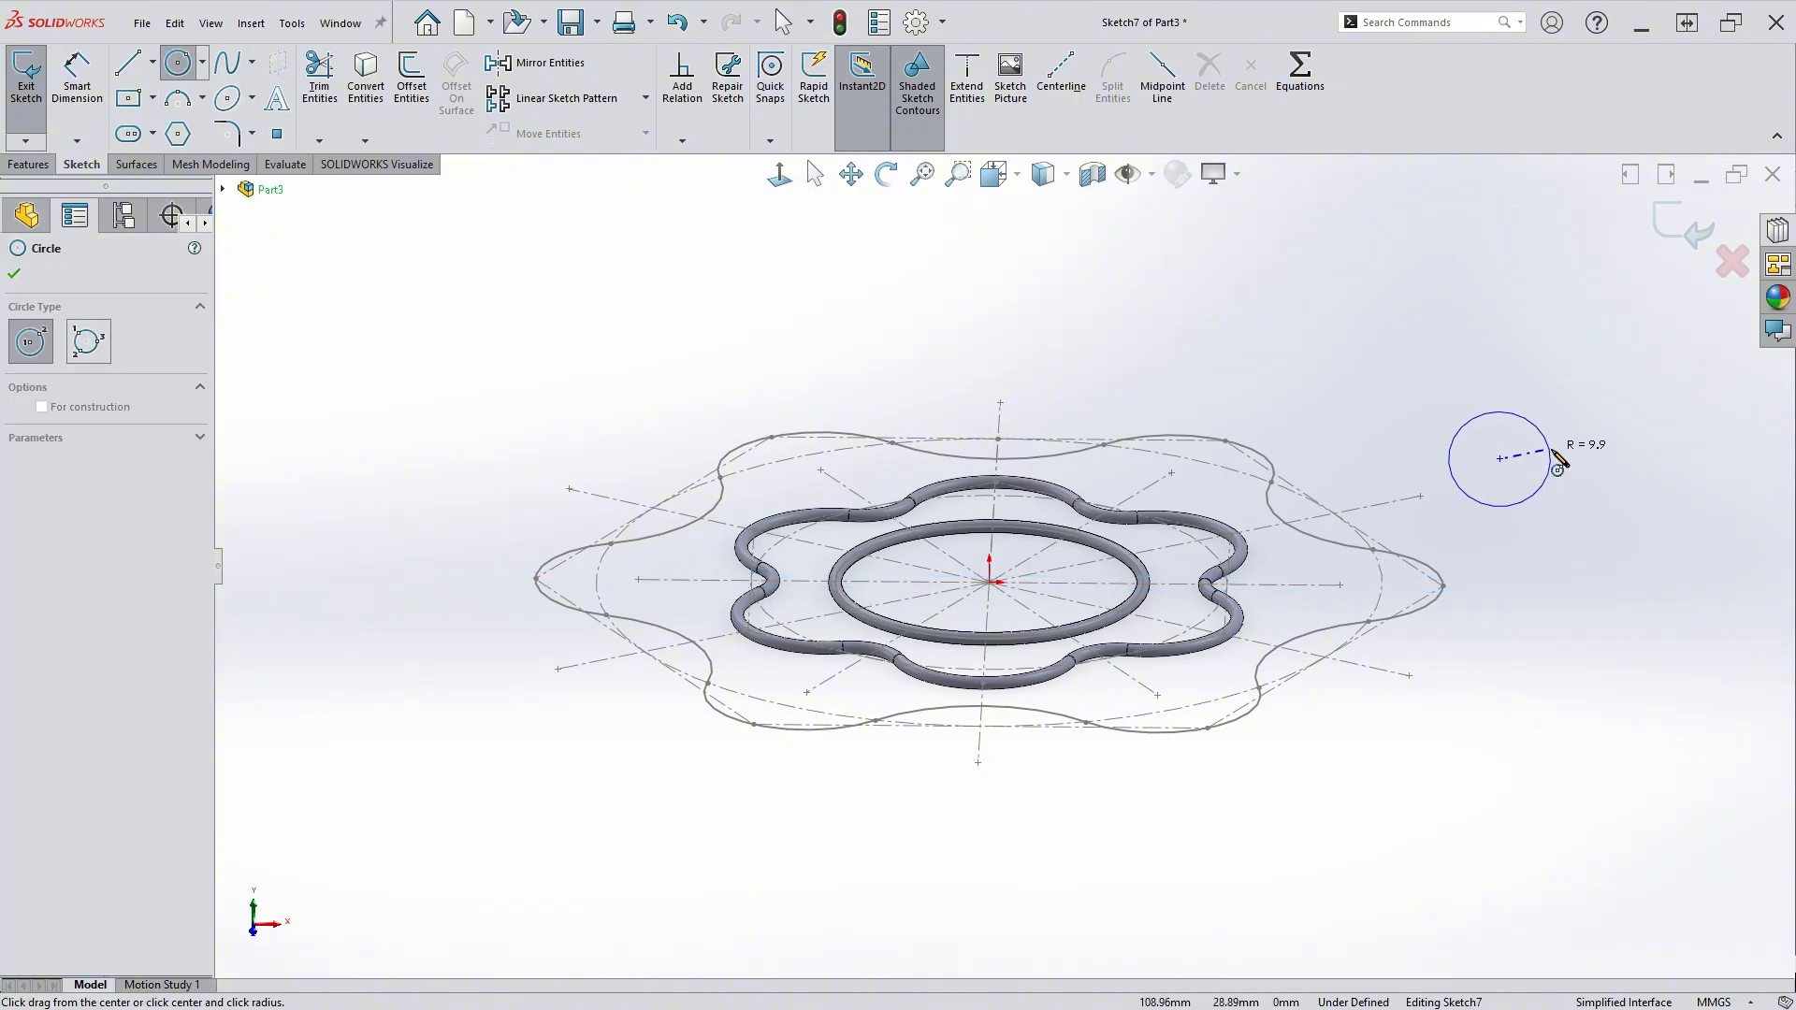
{"action": "left_click", "coordinate": [1560, 459]}
{"action": "key", "text": "Escape"}
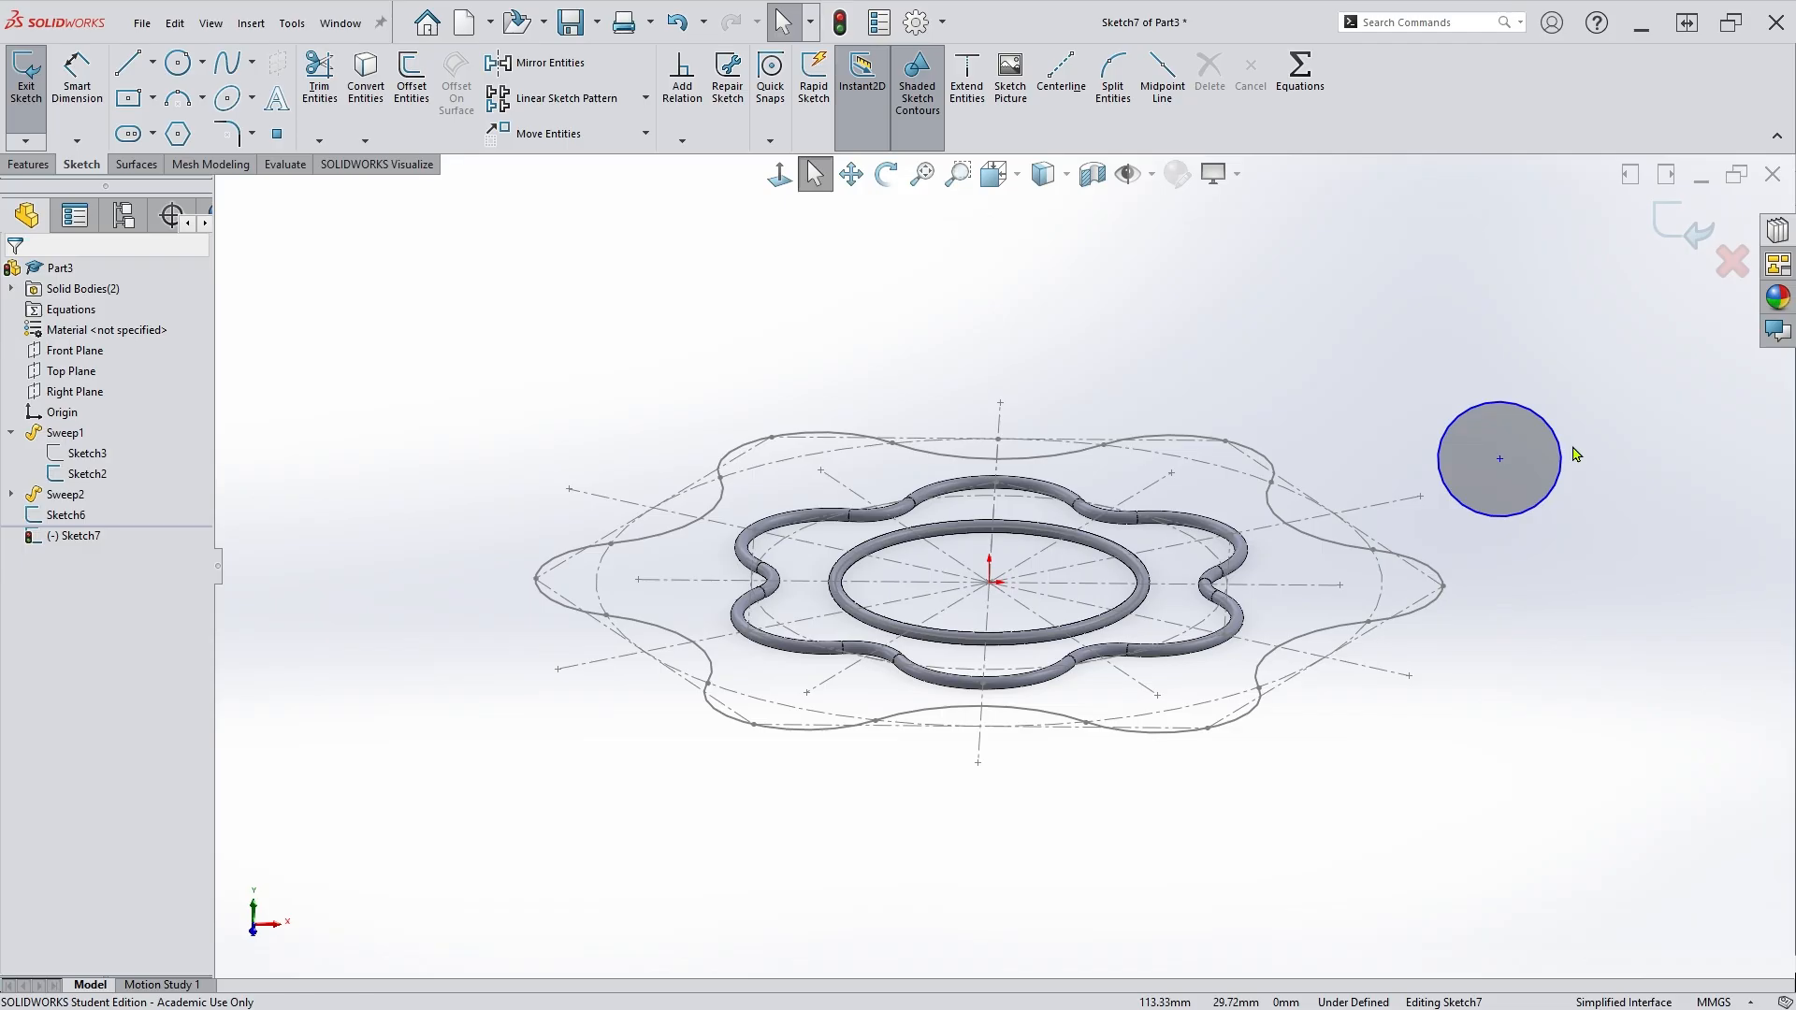
Add a Pierce relation between the circle's center and the right lobe arc of the outer six-lobed outline.
{"action": "left_click", "coordinate": [1442, 581]}
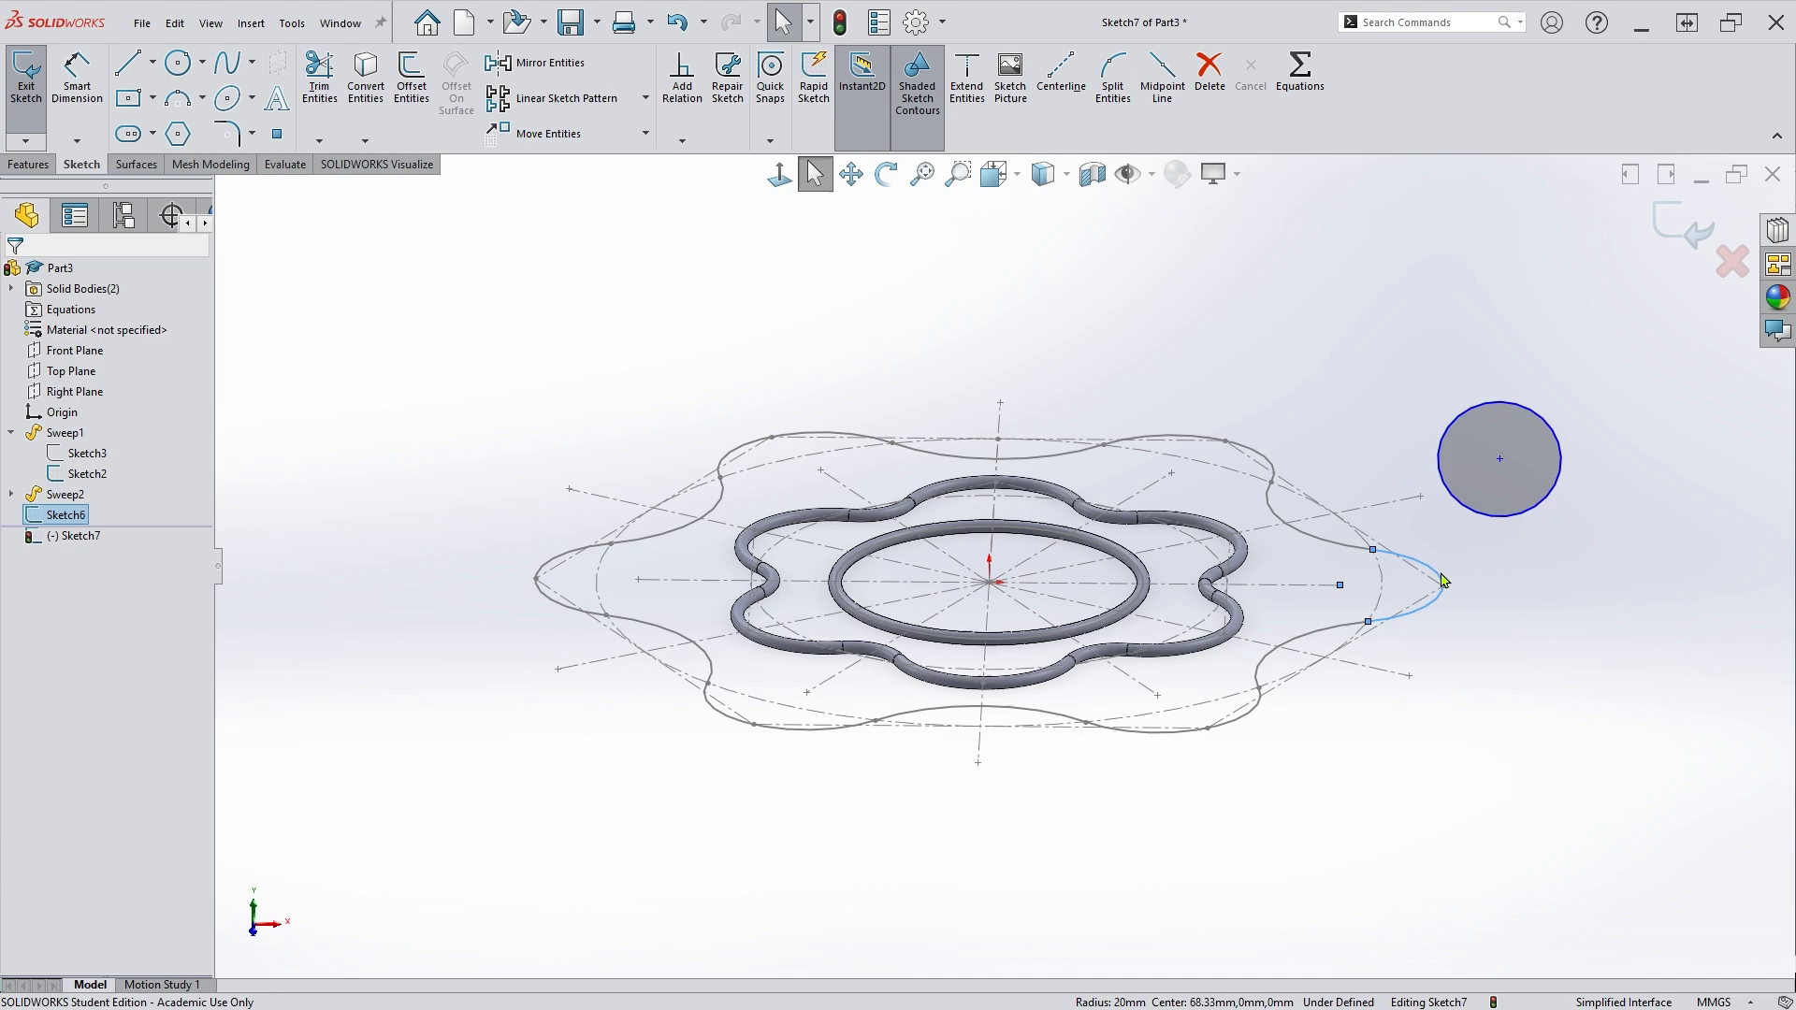
{"action": "left_click", "coordinate": [1501, 460], "text": "ctrl"}
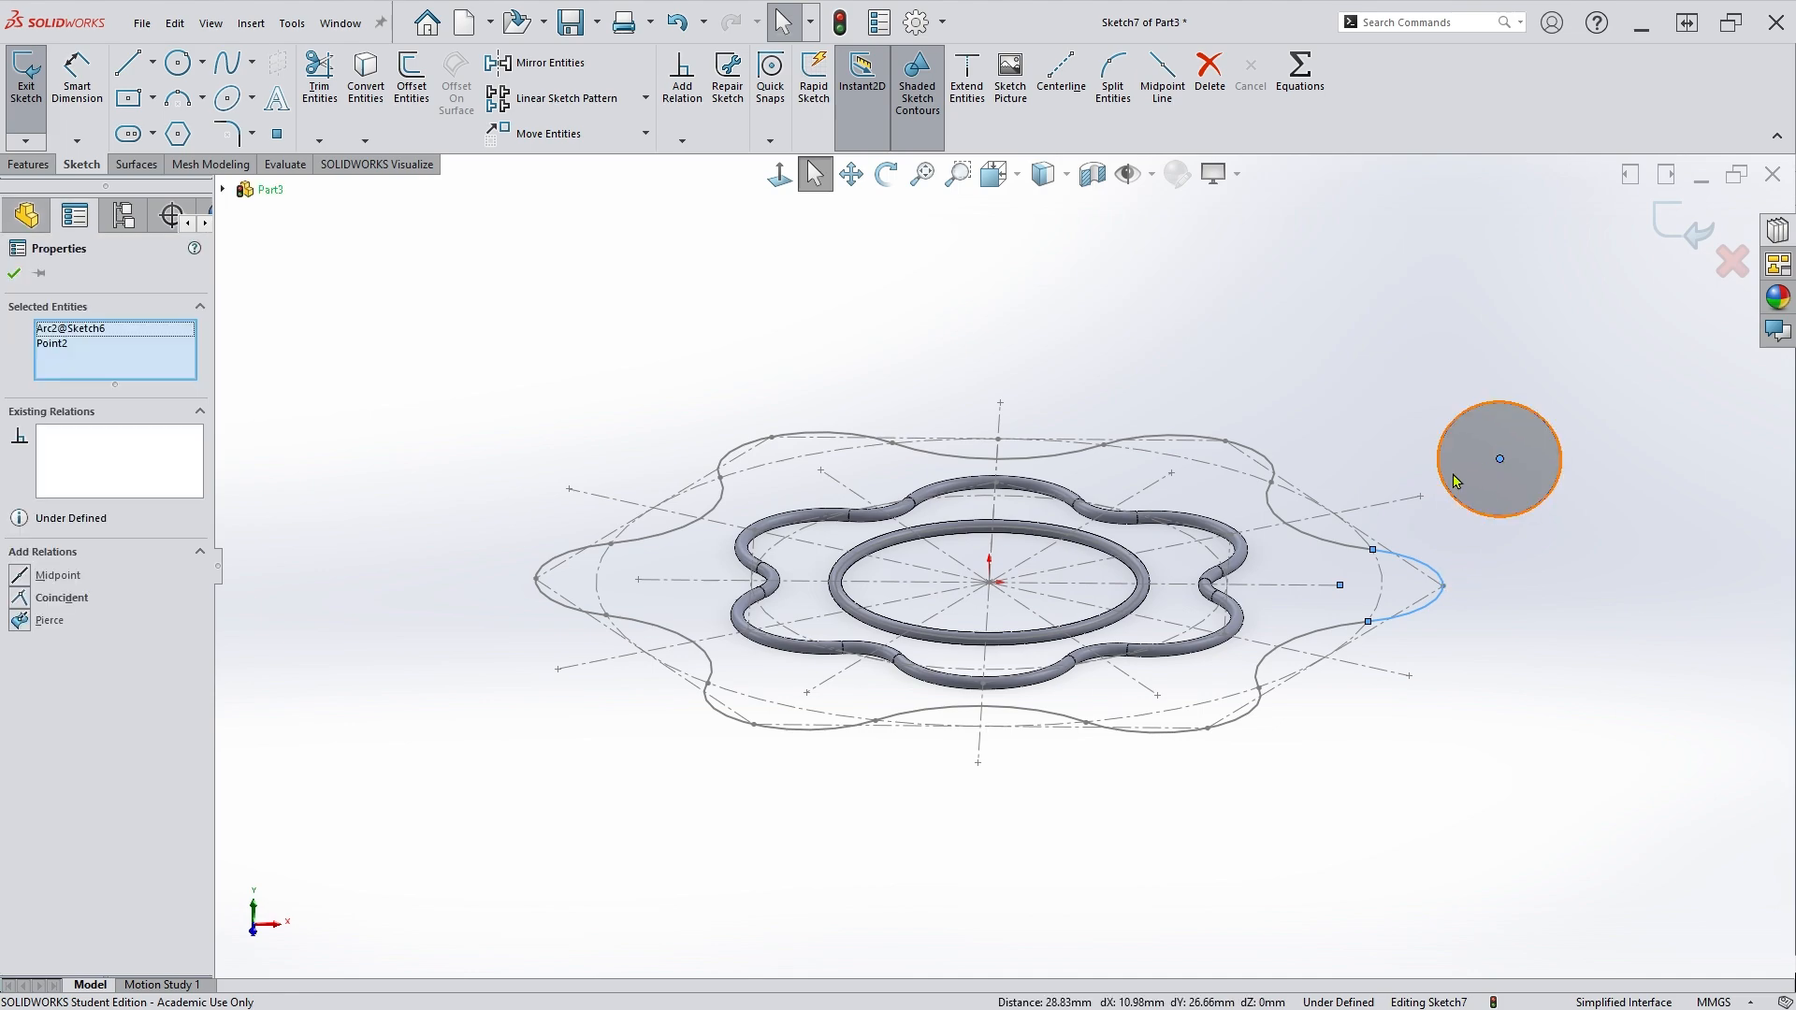
{"action": "left_click", "coordinate": [20, 622]}
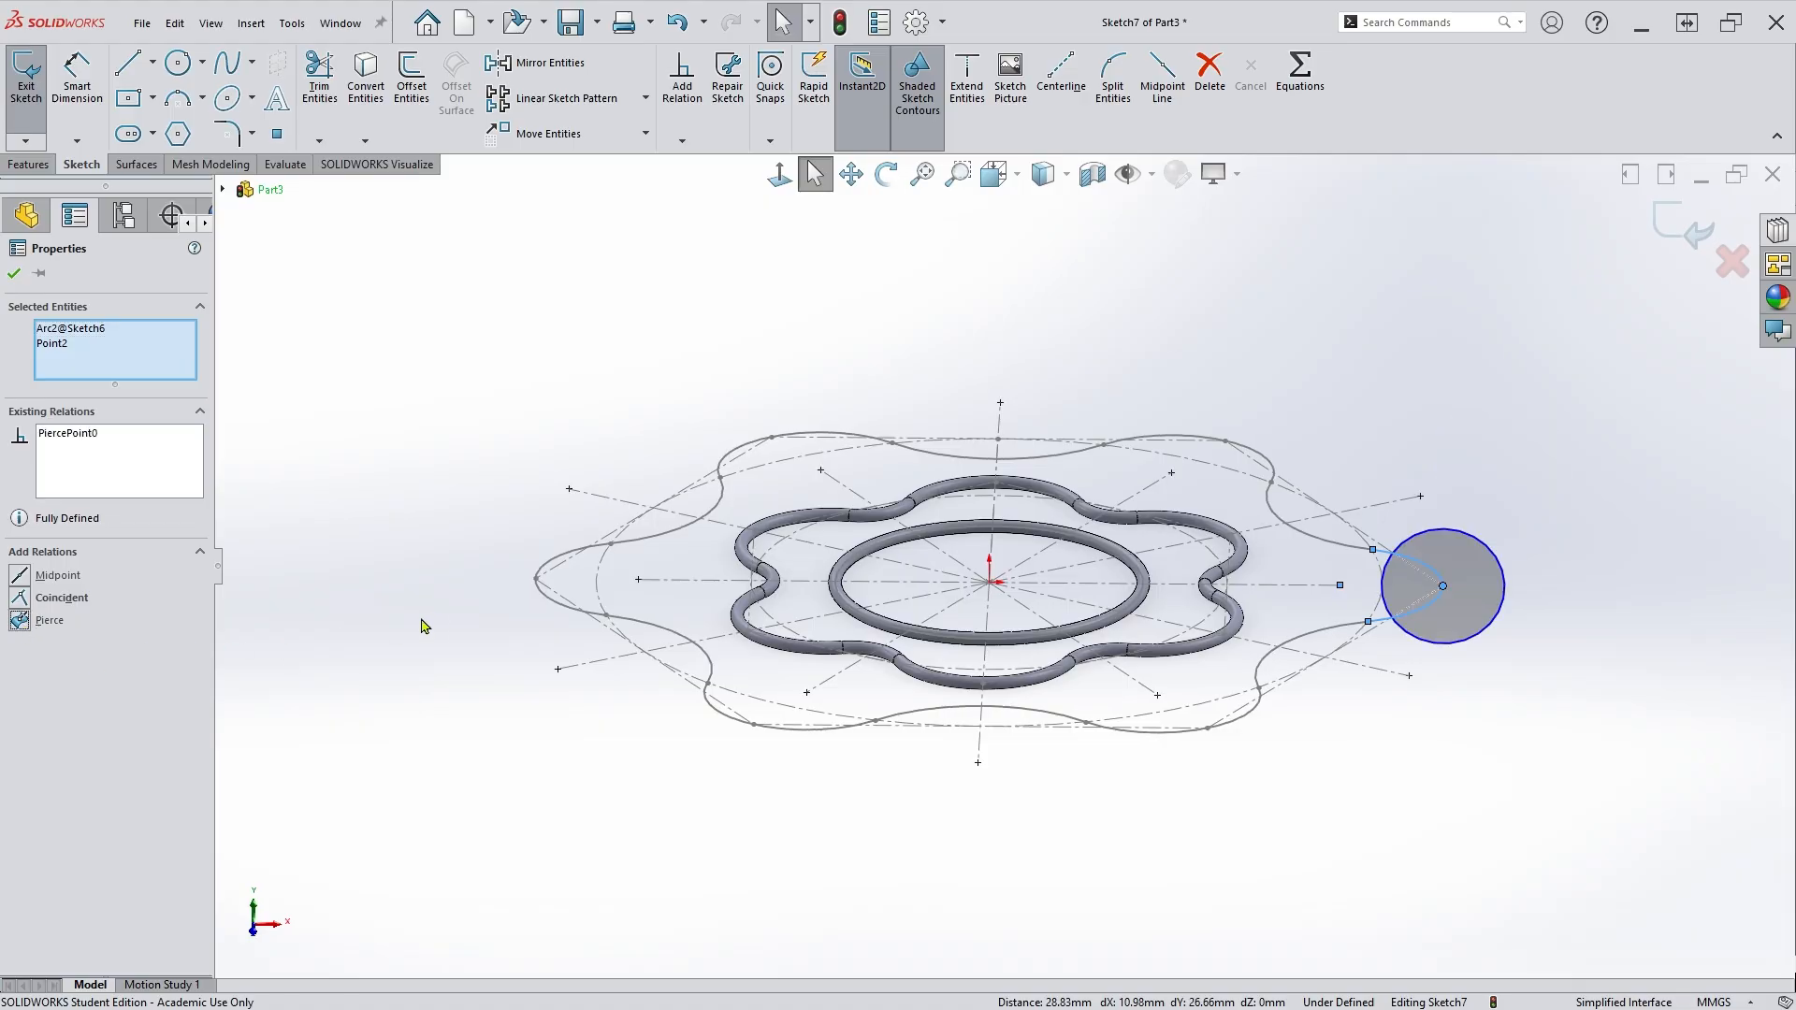
{"action": "left_click", "coordinate": [13, 276]}
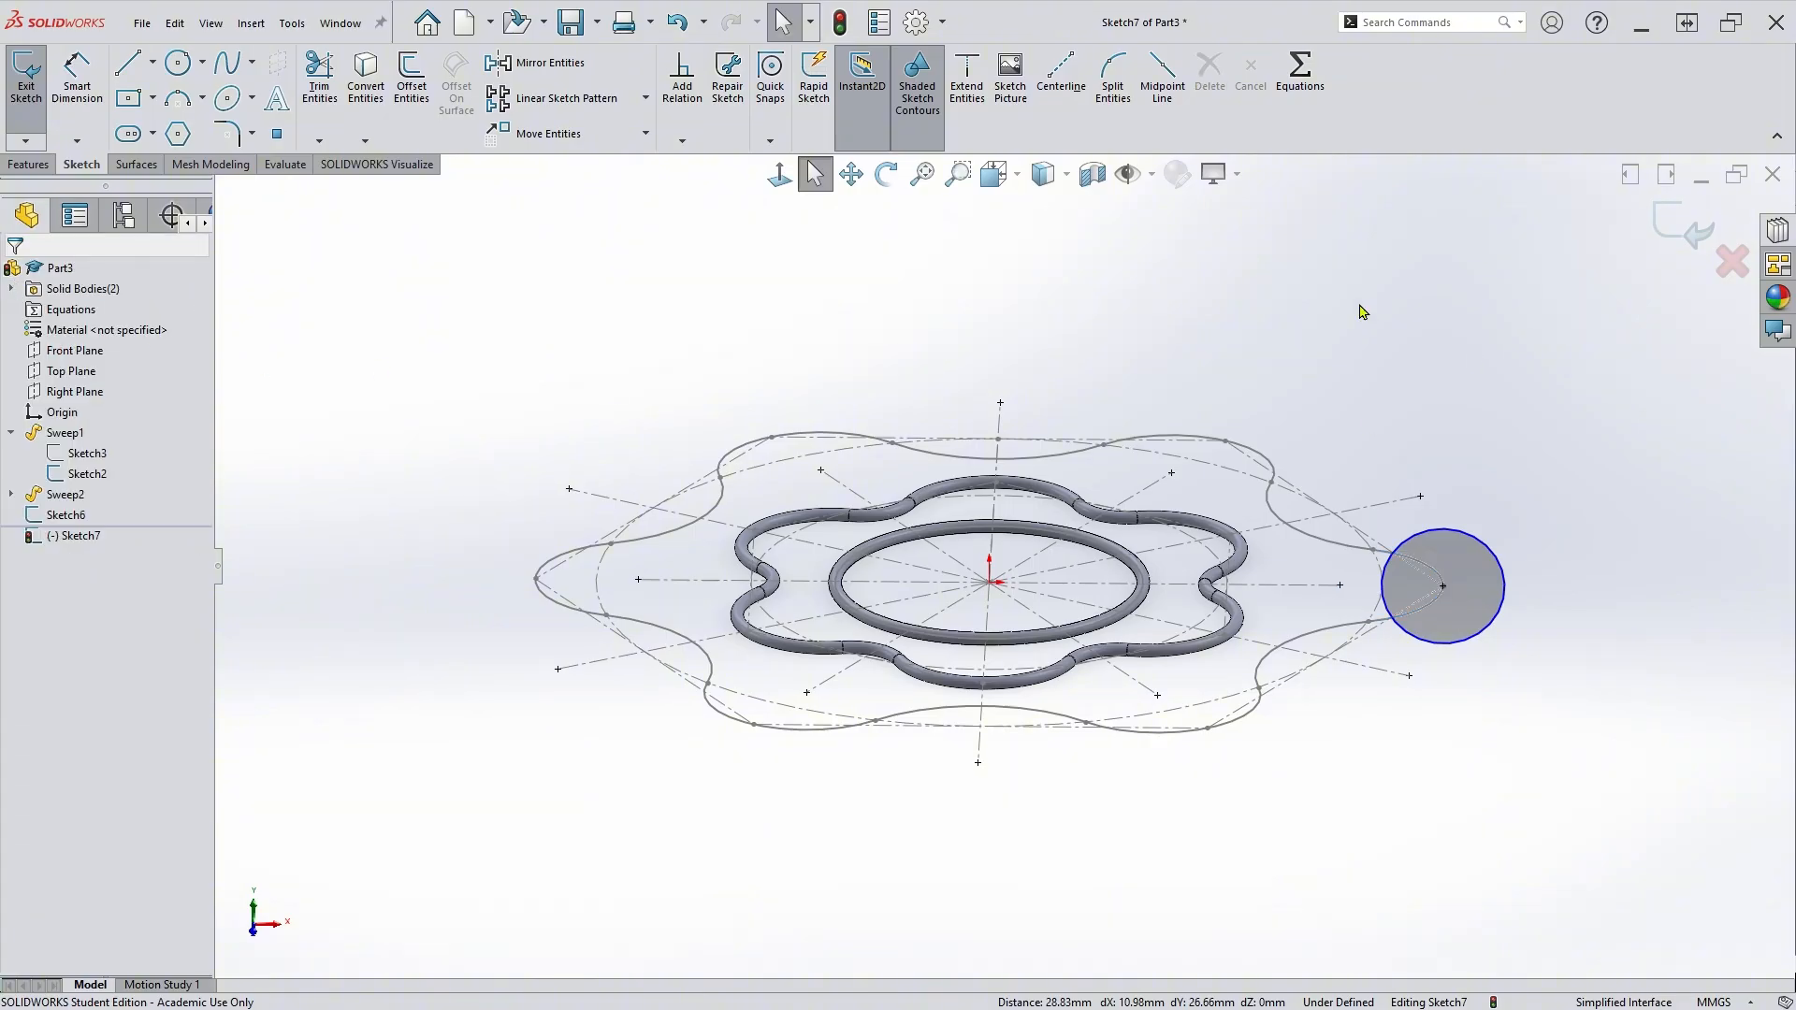
Dimension the profile circle's diameter as 2.5 mm and exit the sketch.
{"action": "left_click", "coordinate": [77, 77]}
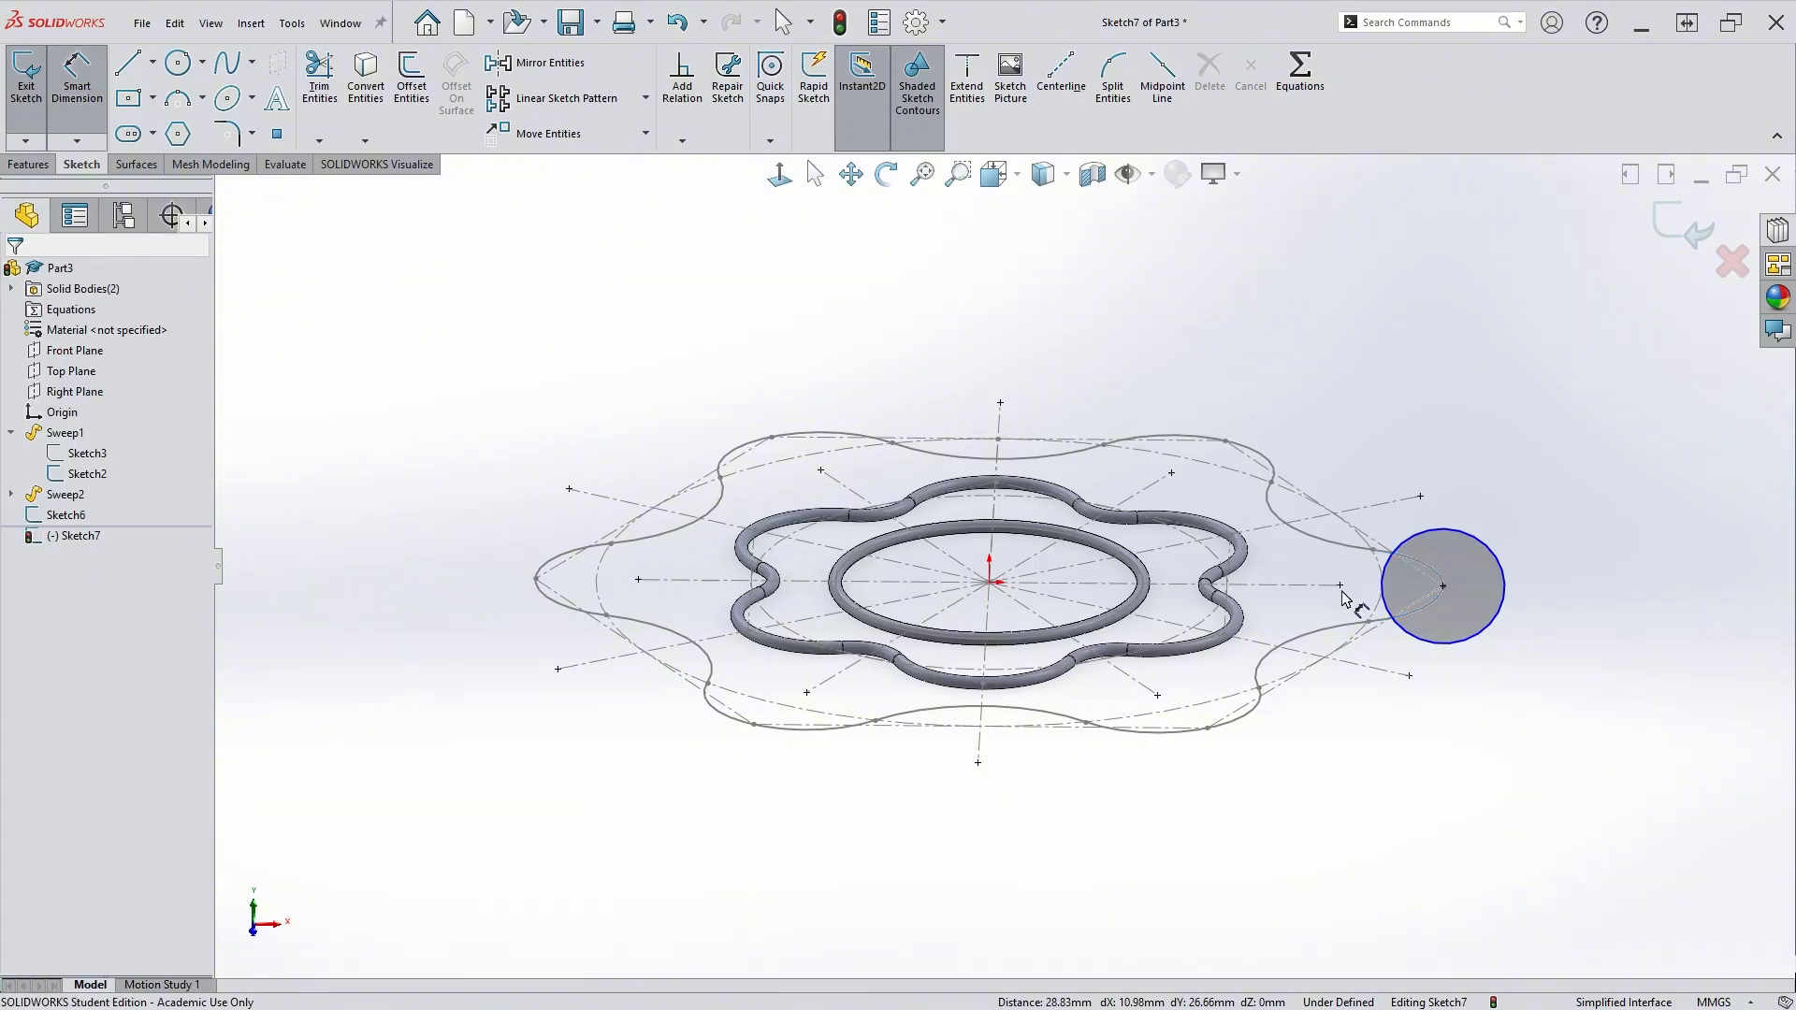
{"action": "left_click", "coordinate": [1488, 545]}
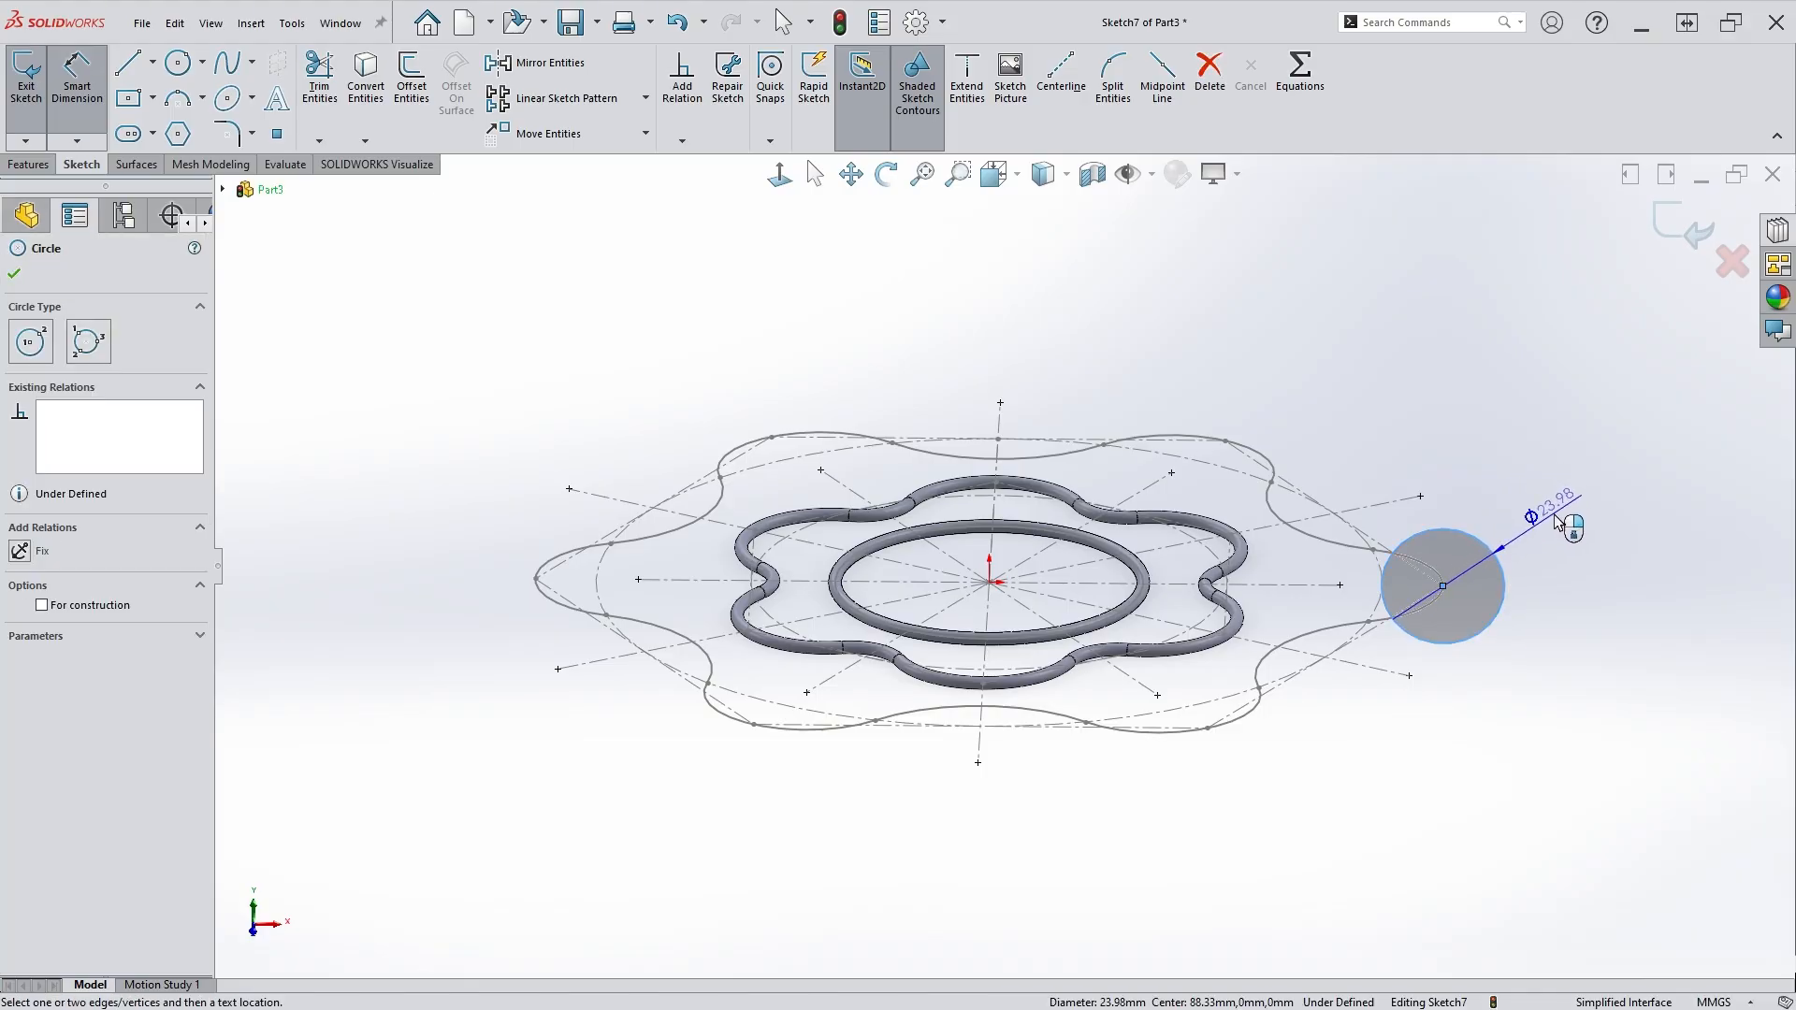
{"action": "left_click", "coordinate": [1557, 524]}
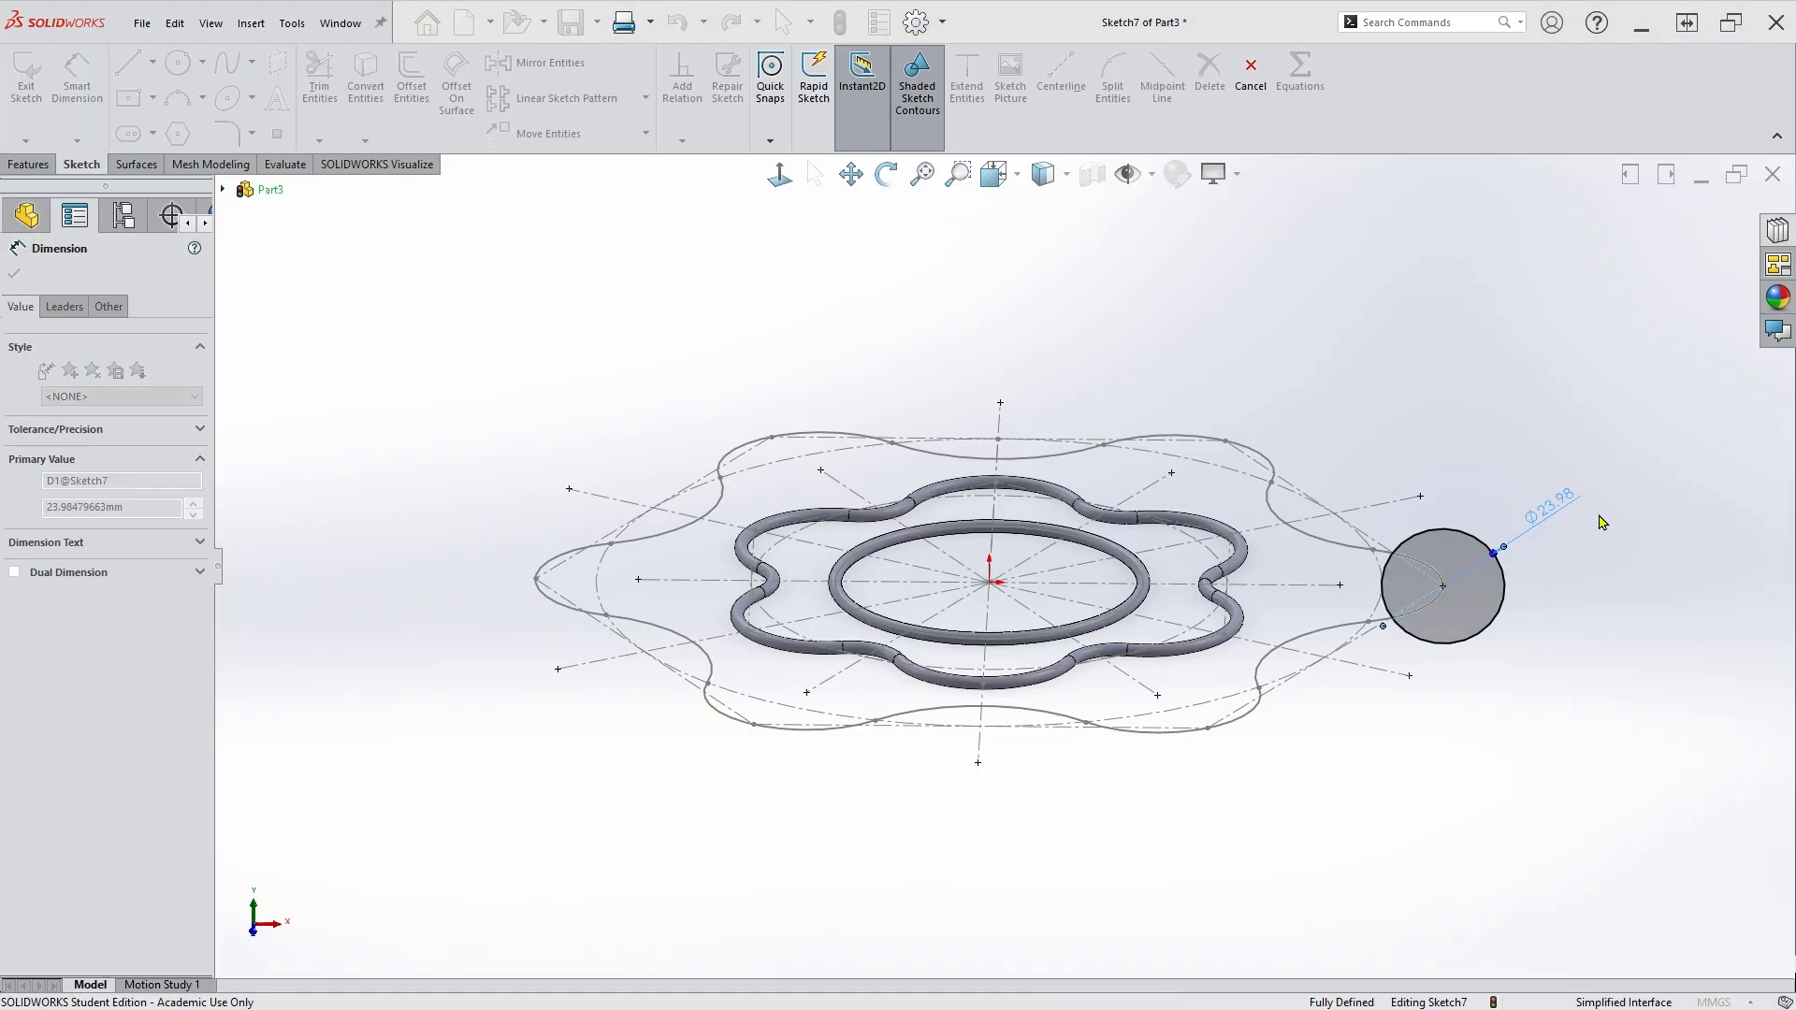
{"action": "type", "text": "2.5"}
{"action": "key", "text": "Return"}
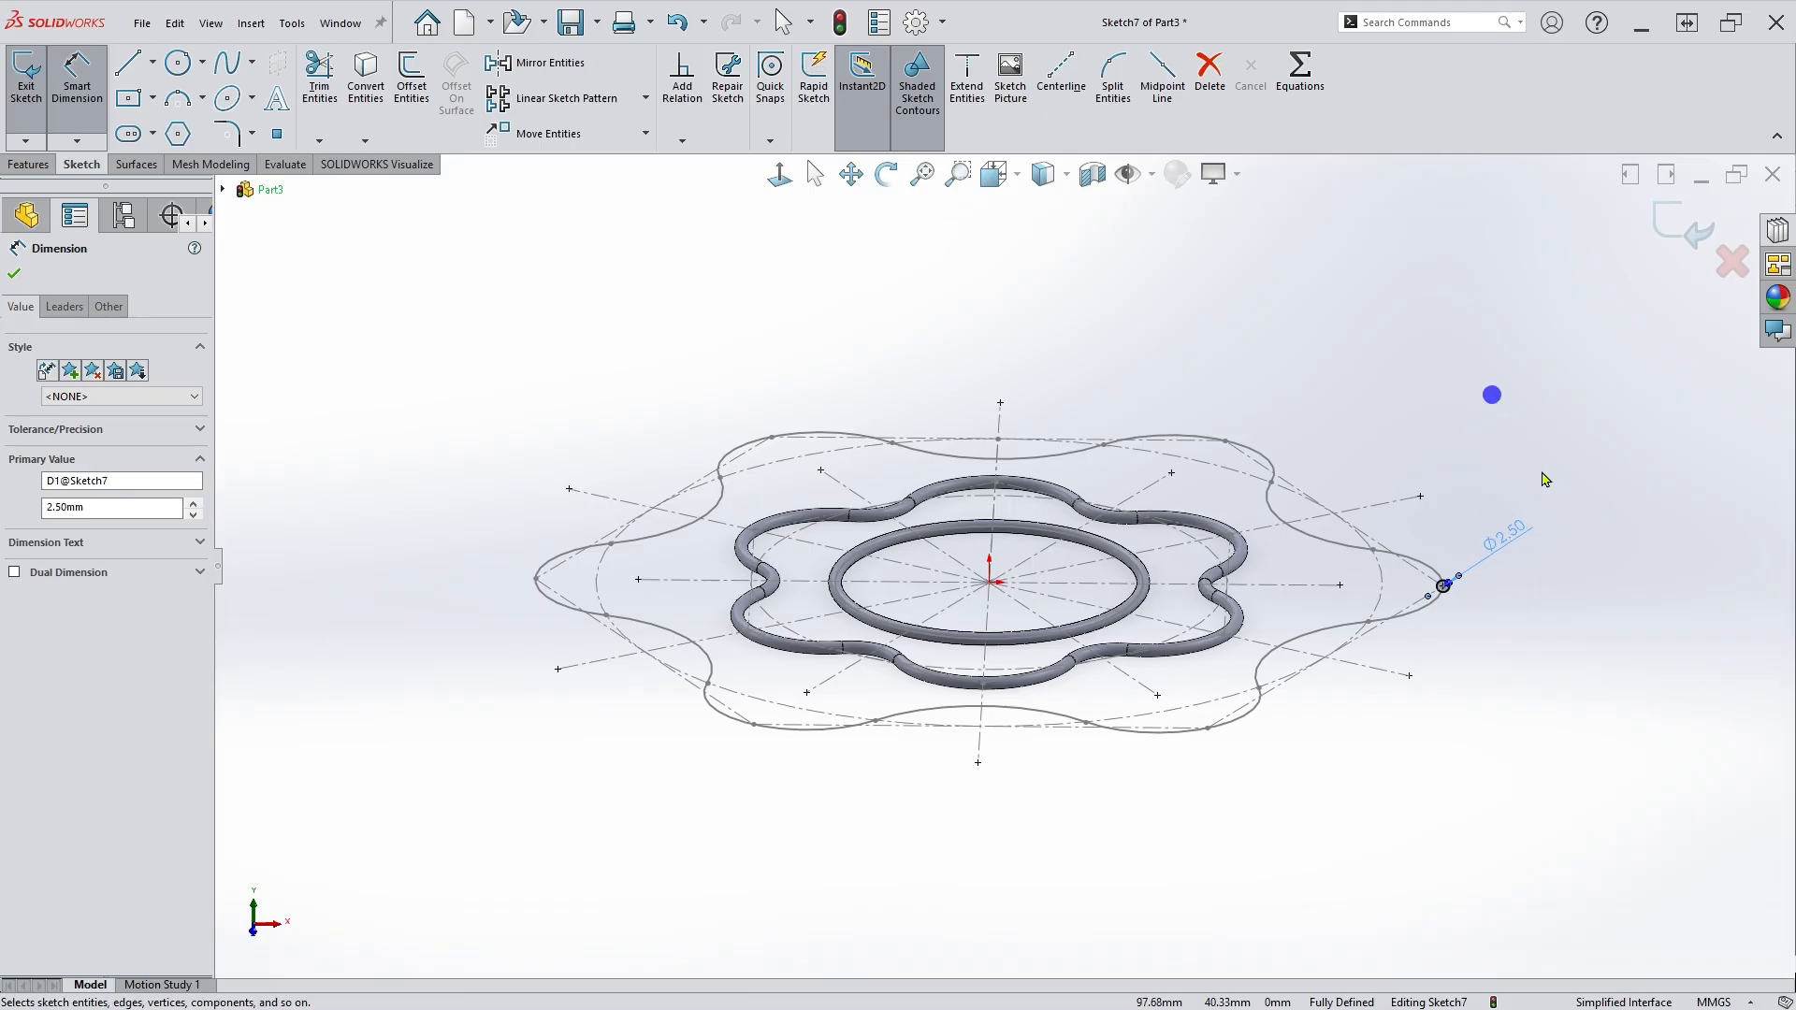
{"action": "left_click", "coordinate": [1695, 238]}
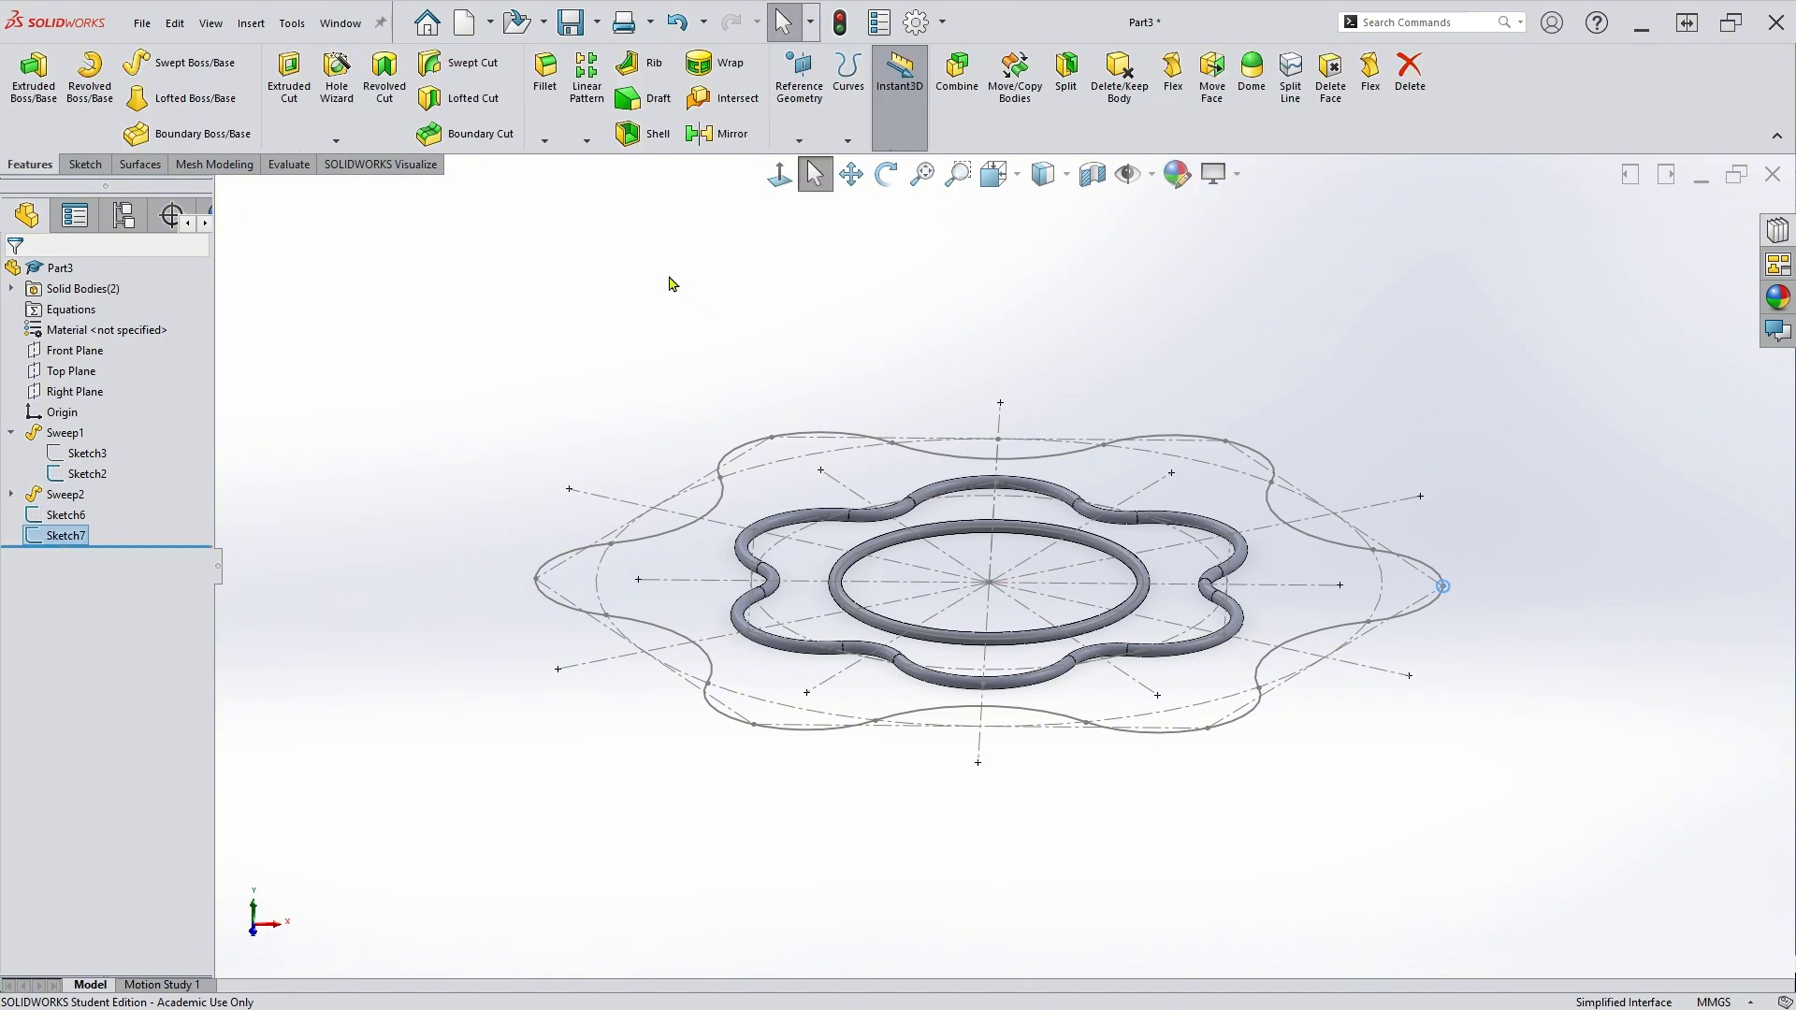
Sweep the 2.5 mm circle along the outer six-lobed outline to form the outer wire ring.
{"action": "left_click", "coordinate": [207, 71]}
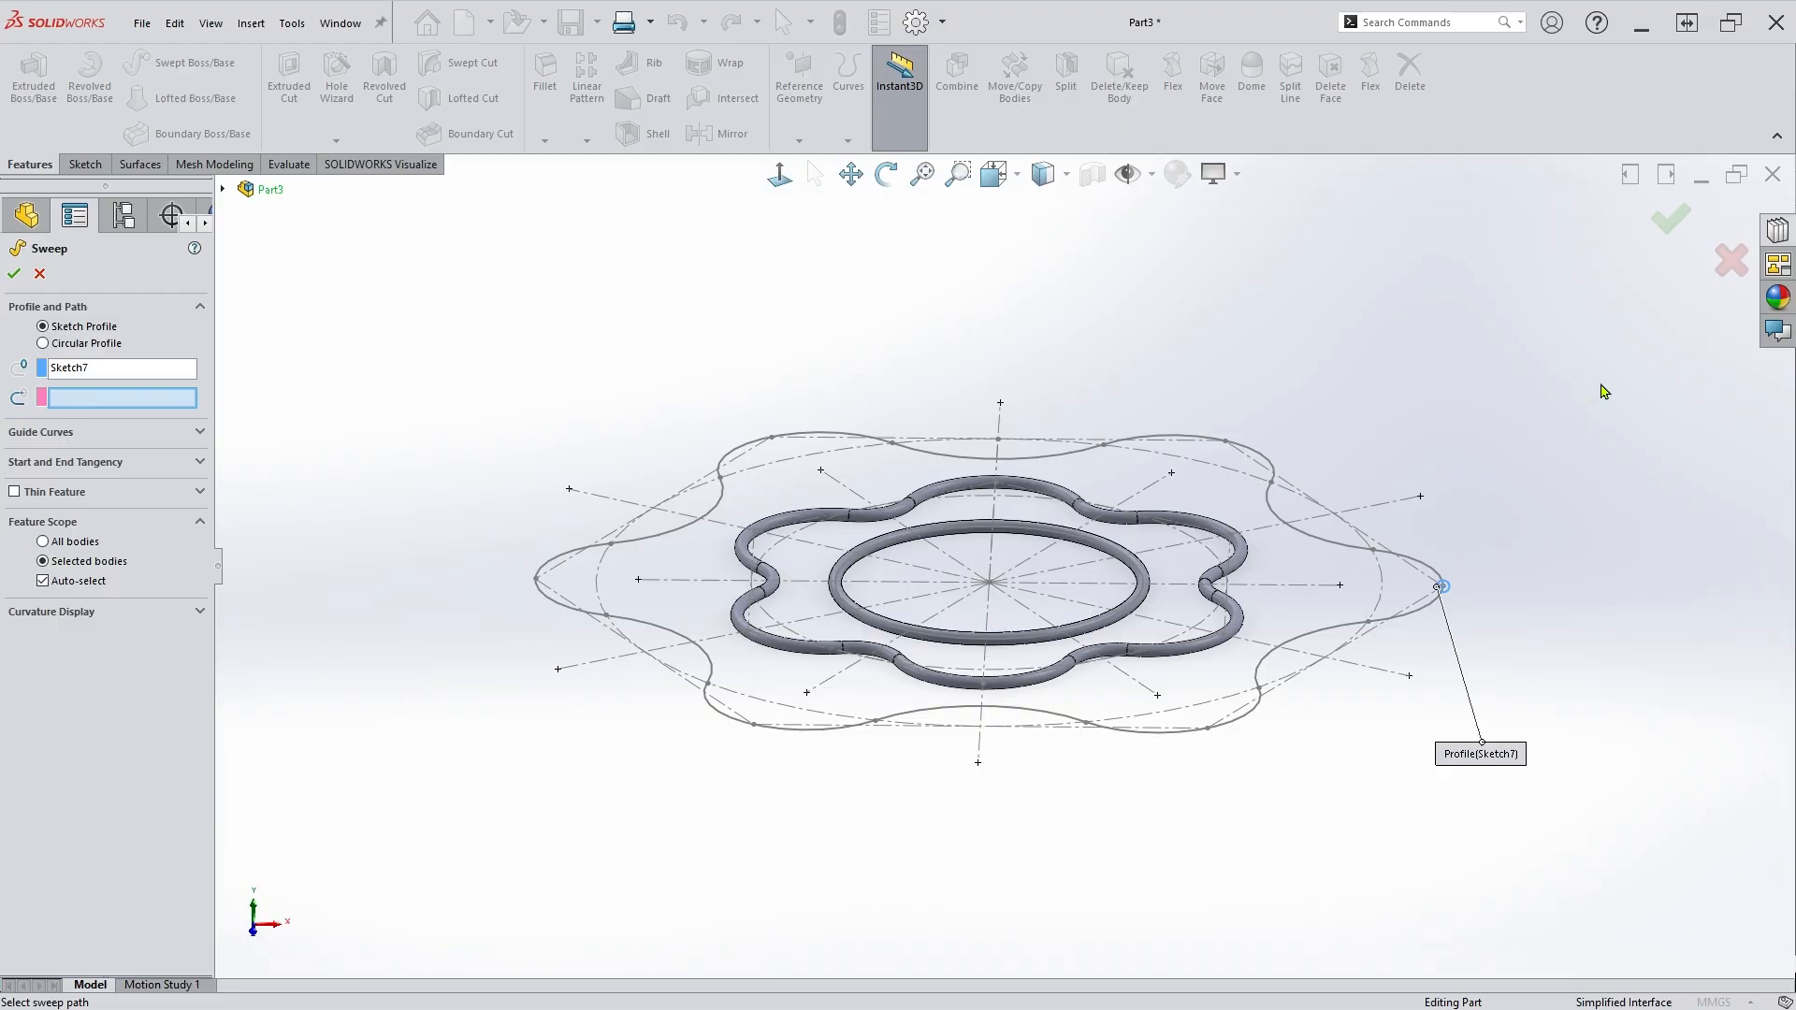
{"action": "scroll", "coordinate": [1503, 523], "scroll_direction": "down", "scroll_amount": 4}
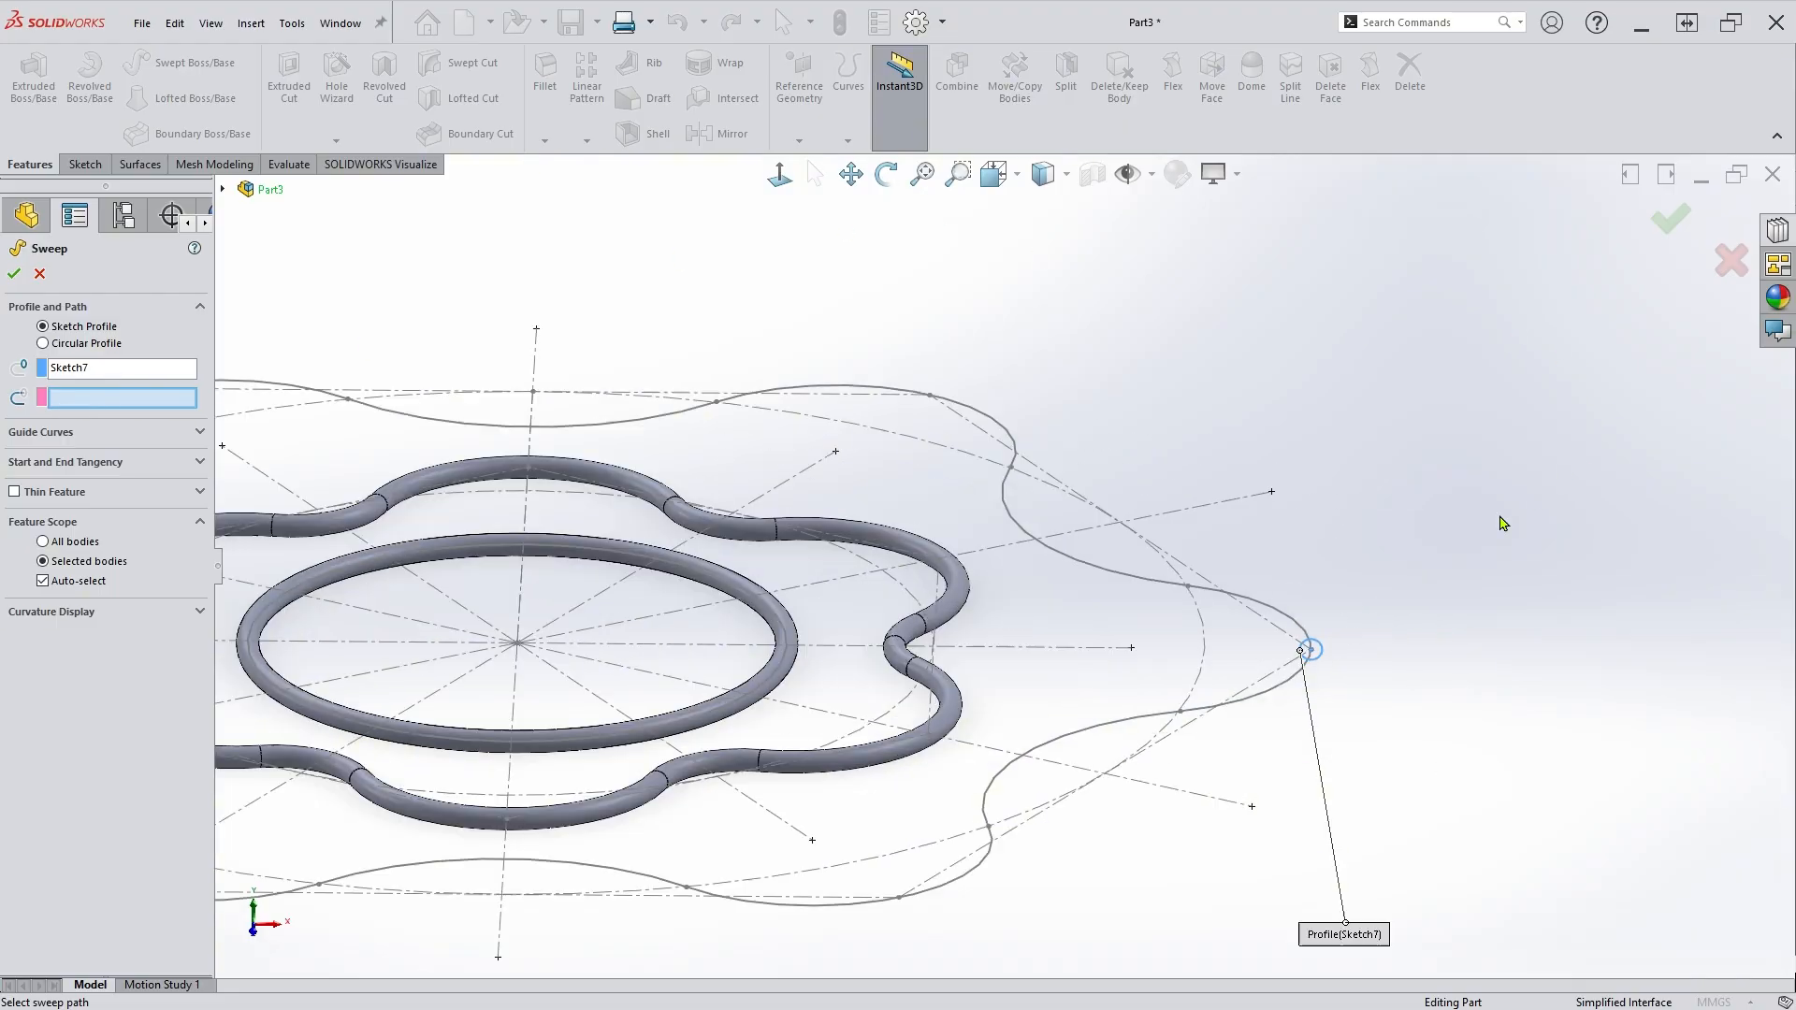
{"action": "left_click", "coordinate": [1291, 622]}
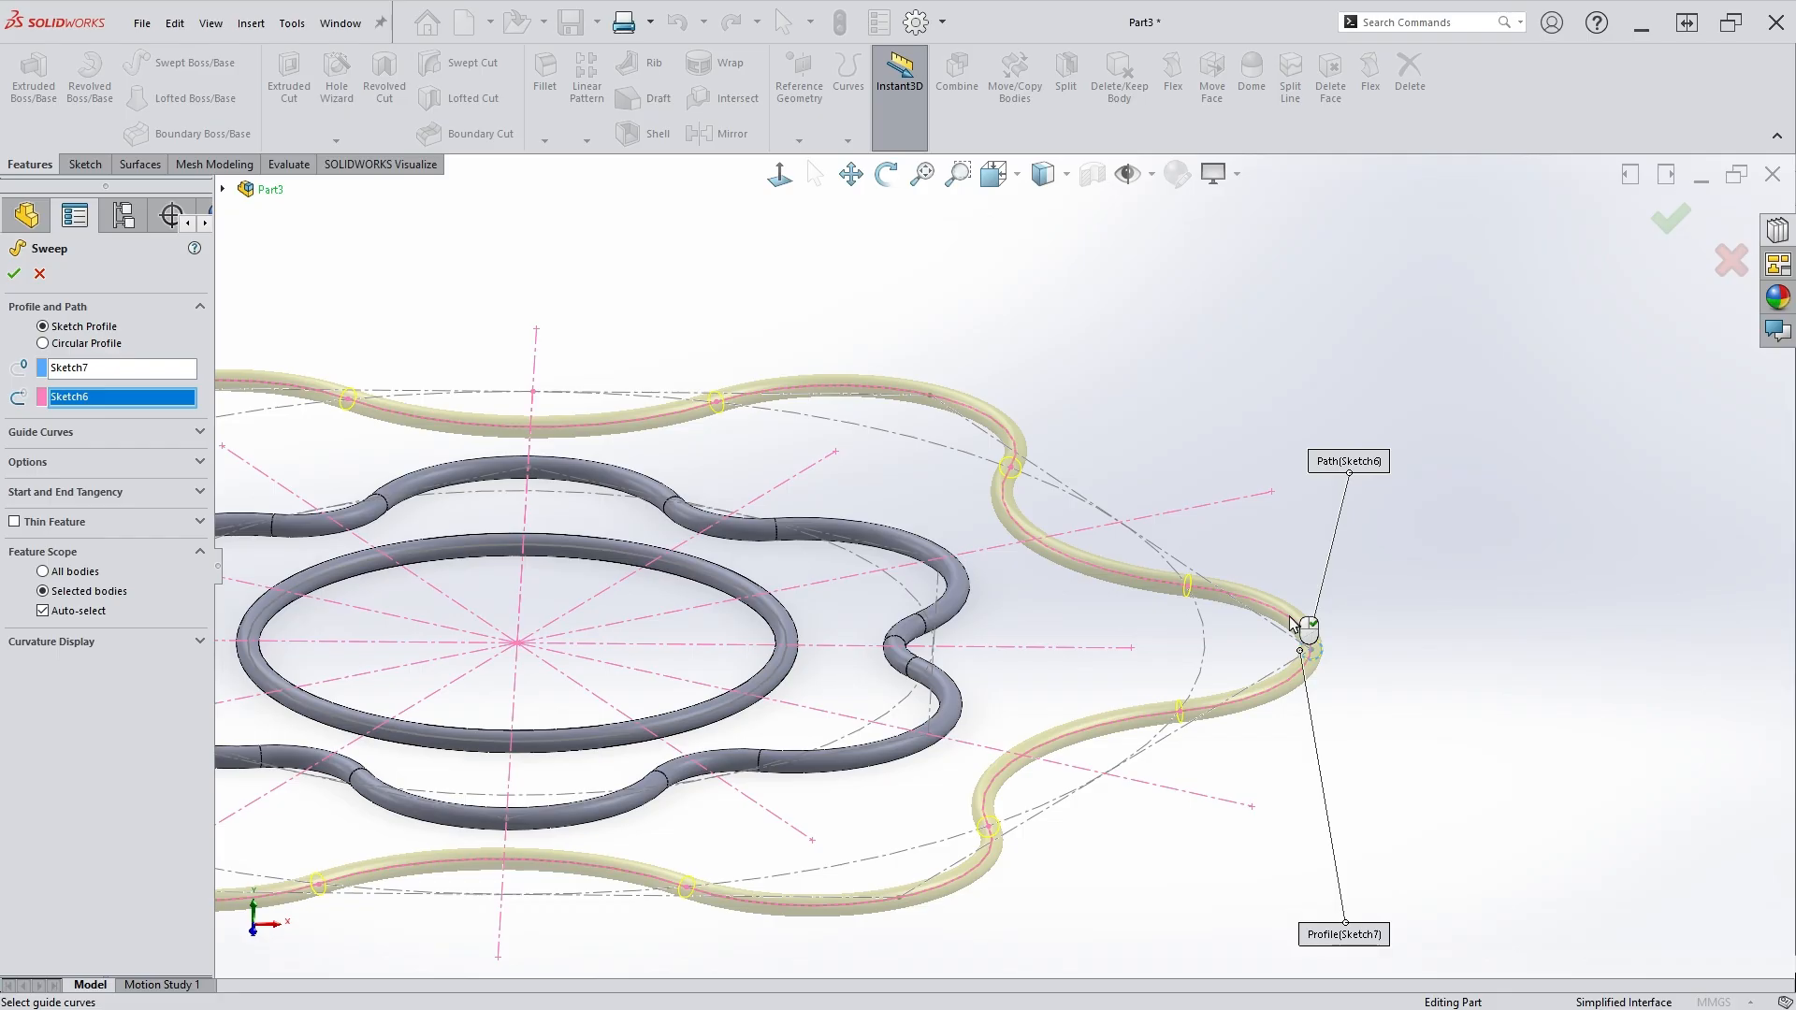
{"action": "key", "text": "Return"}
{"action": "scroll", "coordinate": [1001, 566], "scroll_direction": "up", "scroll_amount": 5}
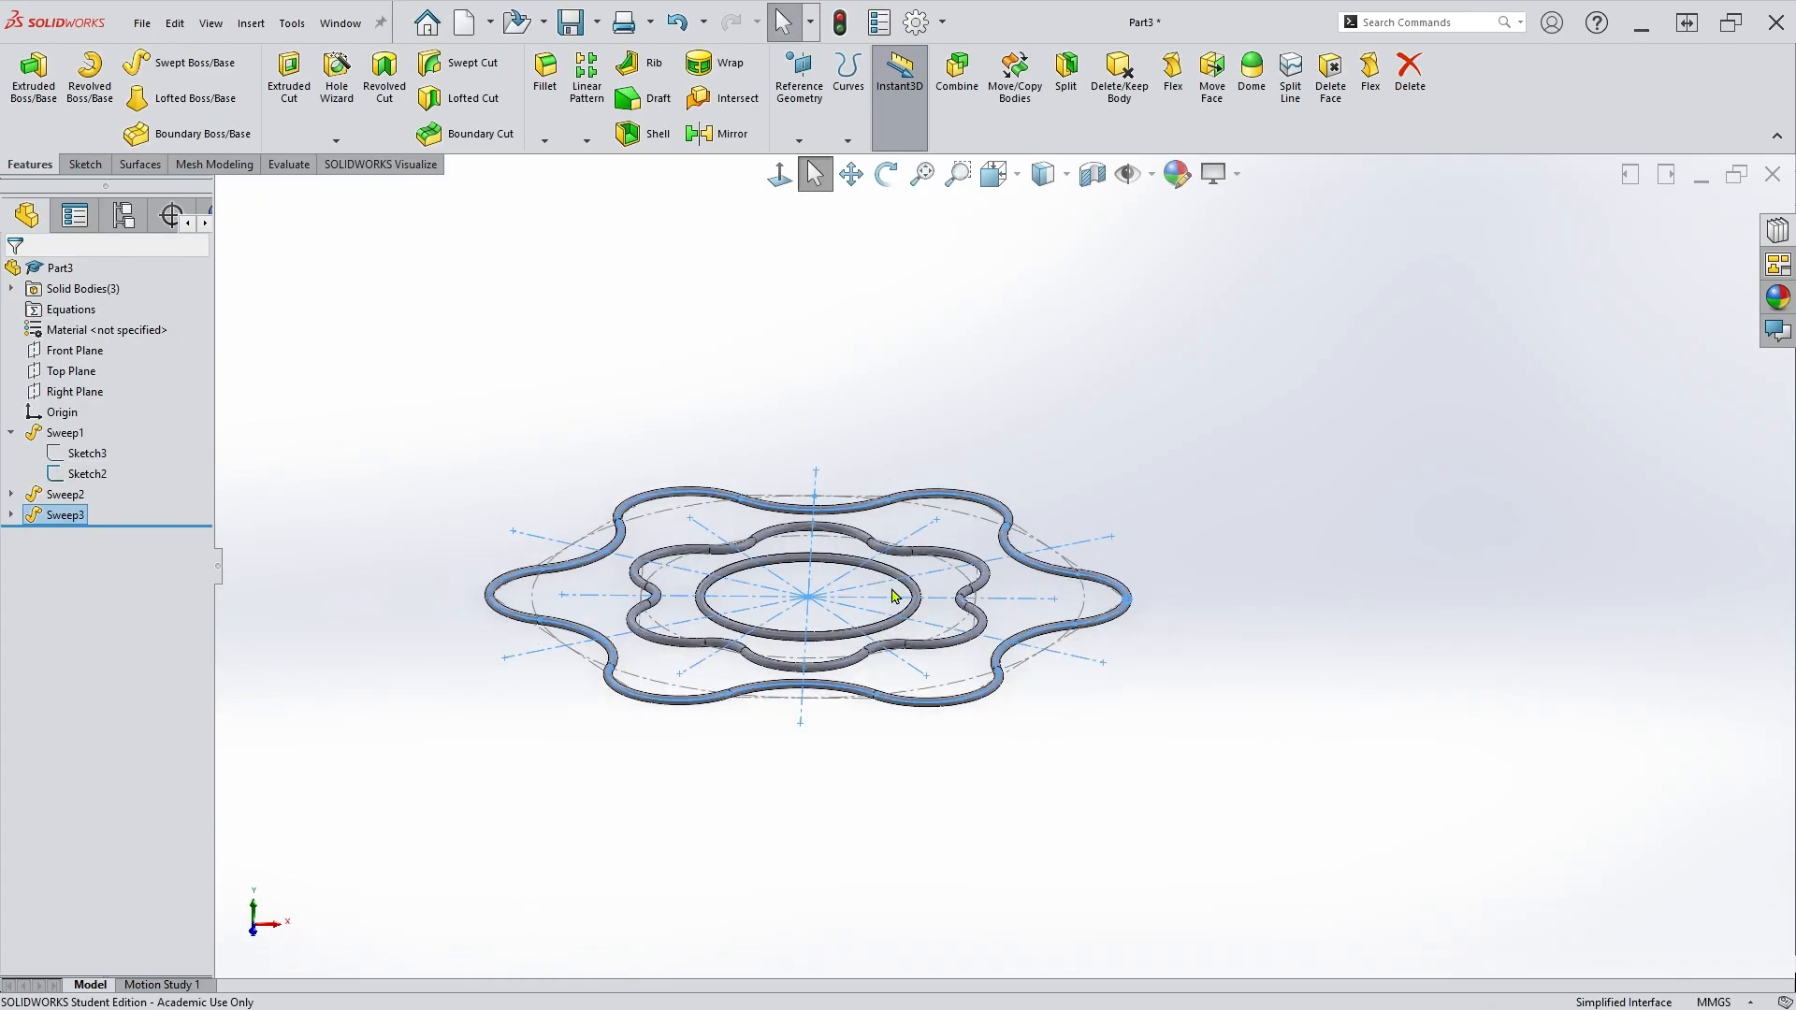
{"action": "scroll", "coordinate": [827, 605], "scroll_direction": "down", "scroll_amount": 1}
{"action": "mouse_move", "coordinate": [820, 378]}
{"action": "middle_mouse_down"}
{"action": "mouse_move", "coordinate": [838, 433]}
{"action": "mouse_move", "coordinate": [823, 466]}
{"action": "middle_mouse_up"}
{"action": "left_click", "coordinate": [821, 469]}
{"action": "scroll", "coordinate": [823, 620], "scroll_direction": "up", "scroll_amount": 2}
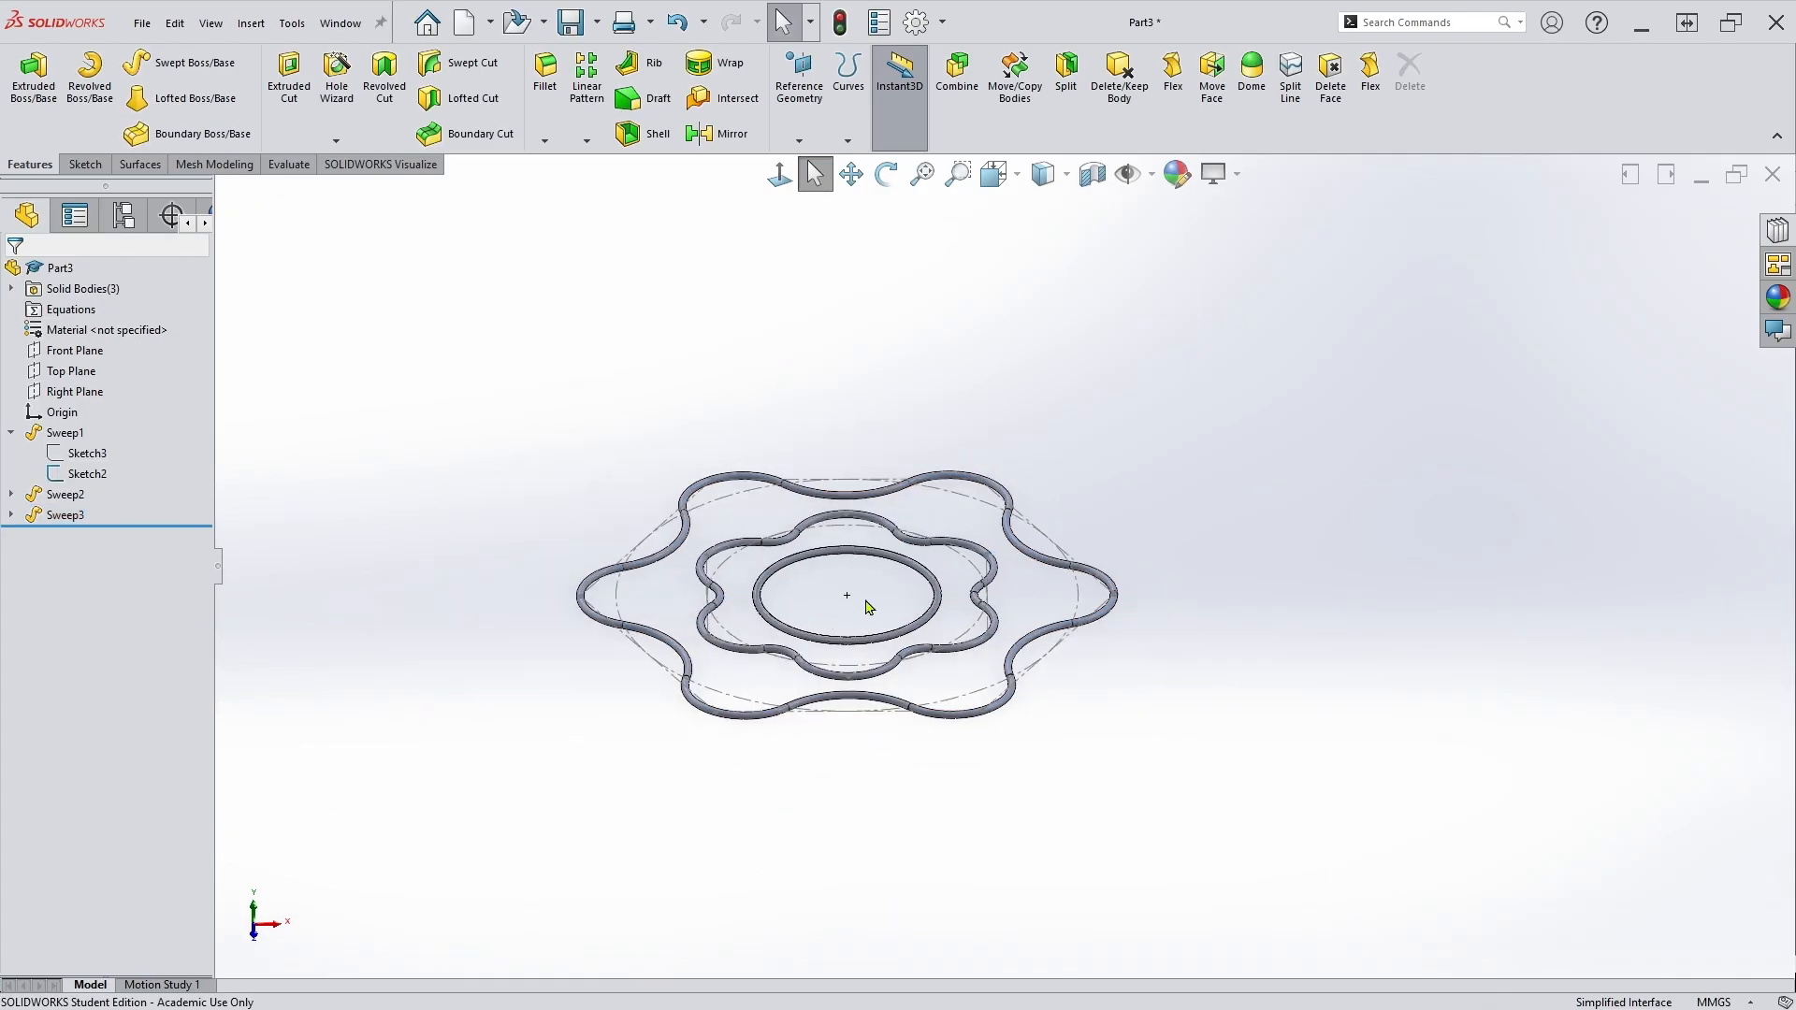
Hide the construction sketch Sketch2 under the first sweep.
{"action": "scroll", "coordinate": [869, 608], "scroll_direction": "down", "scroll_amount": 3}
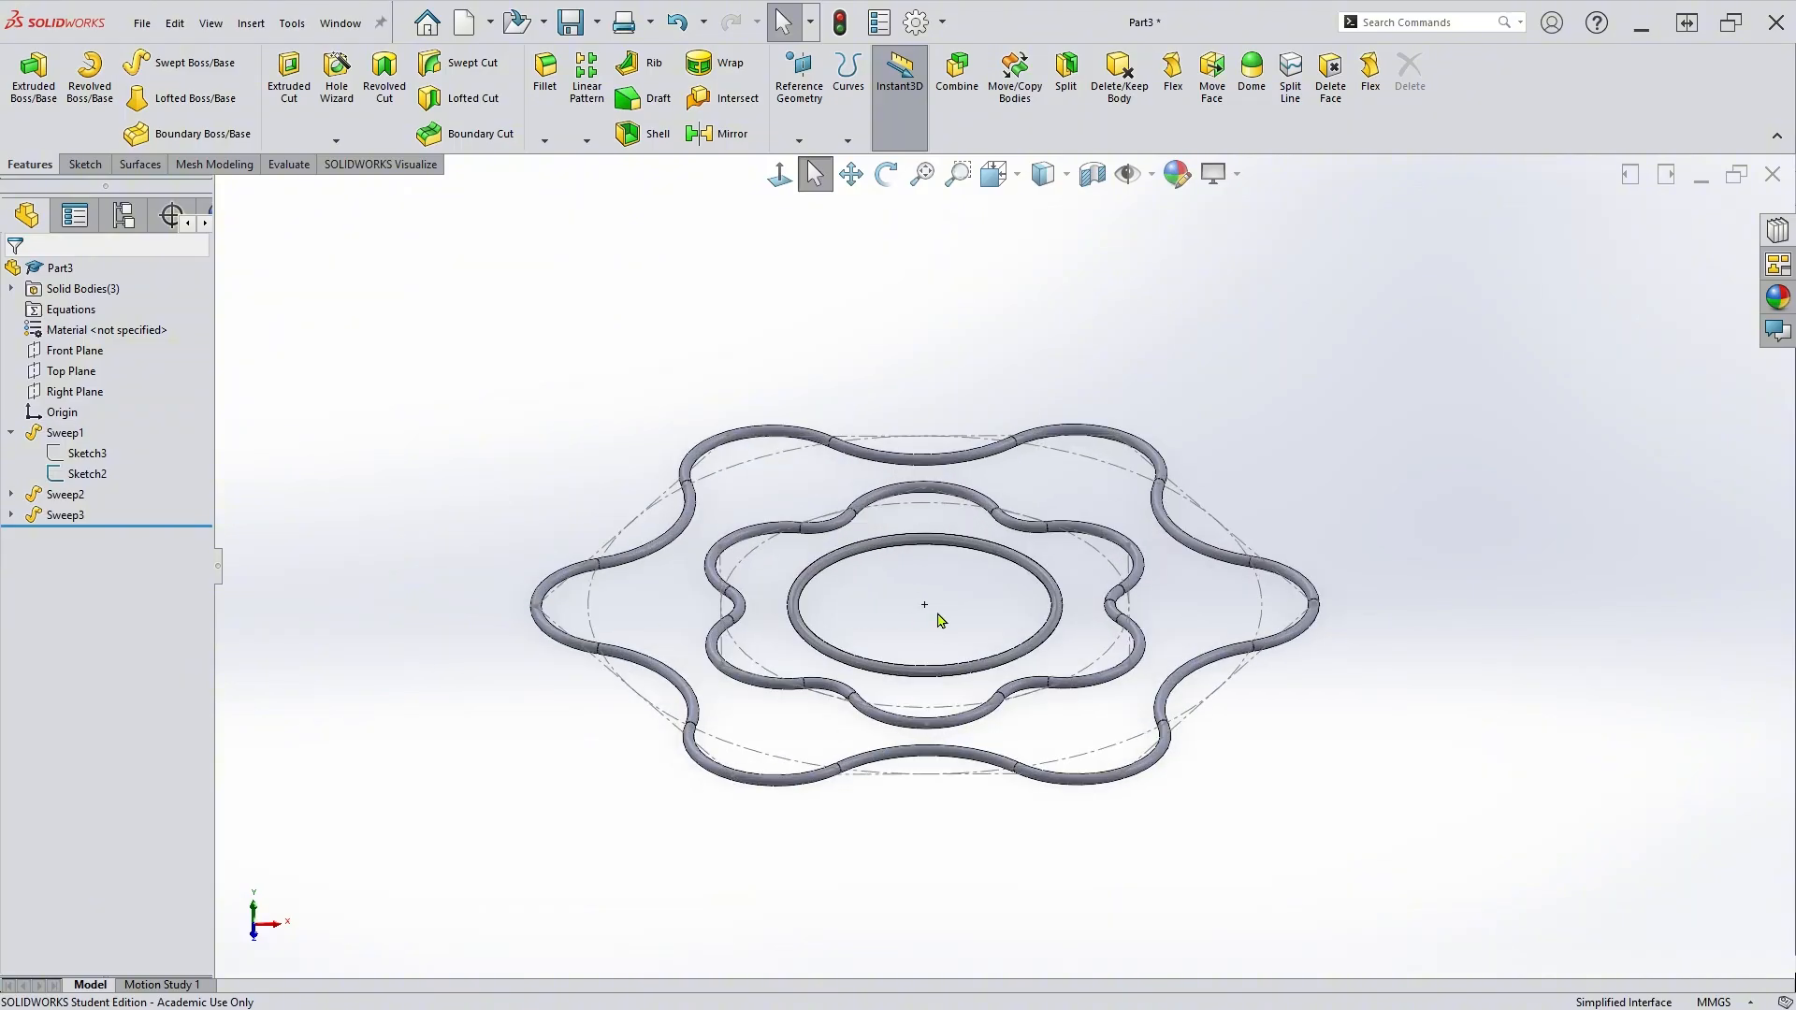
{"action": "scroll", "coordinate": [942, 608], "scroll_direction": "up", "scroll_amount": 3}
{"action": "scroll", "coordinate": [956, 591], "scroll_direction": "down", "scroll_amount": 2}
{"action": "middle_click_drag", "start_coordinate": [958, 593], "coordinate": [954, 651]}
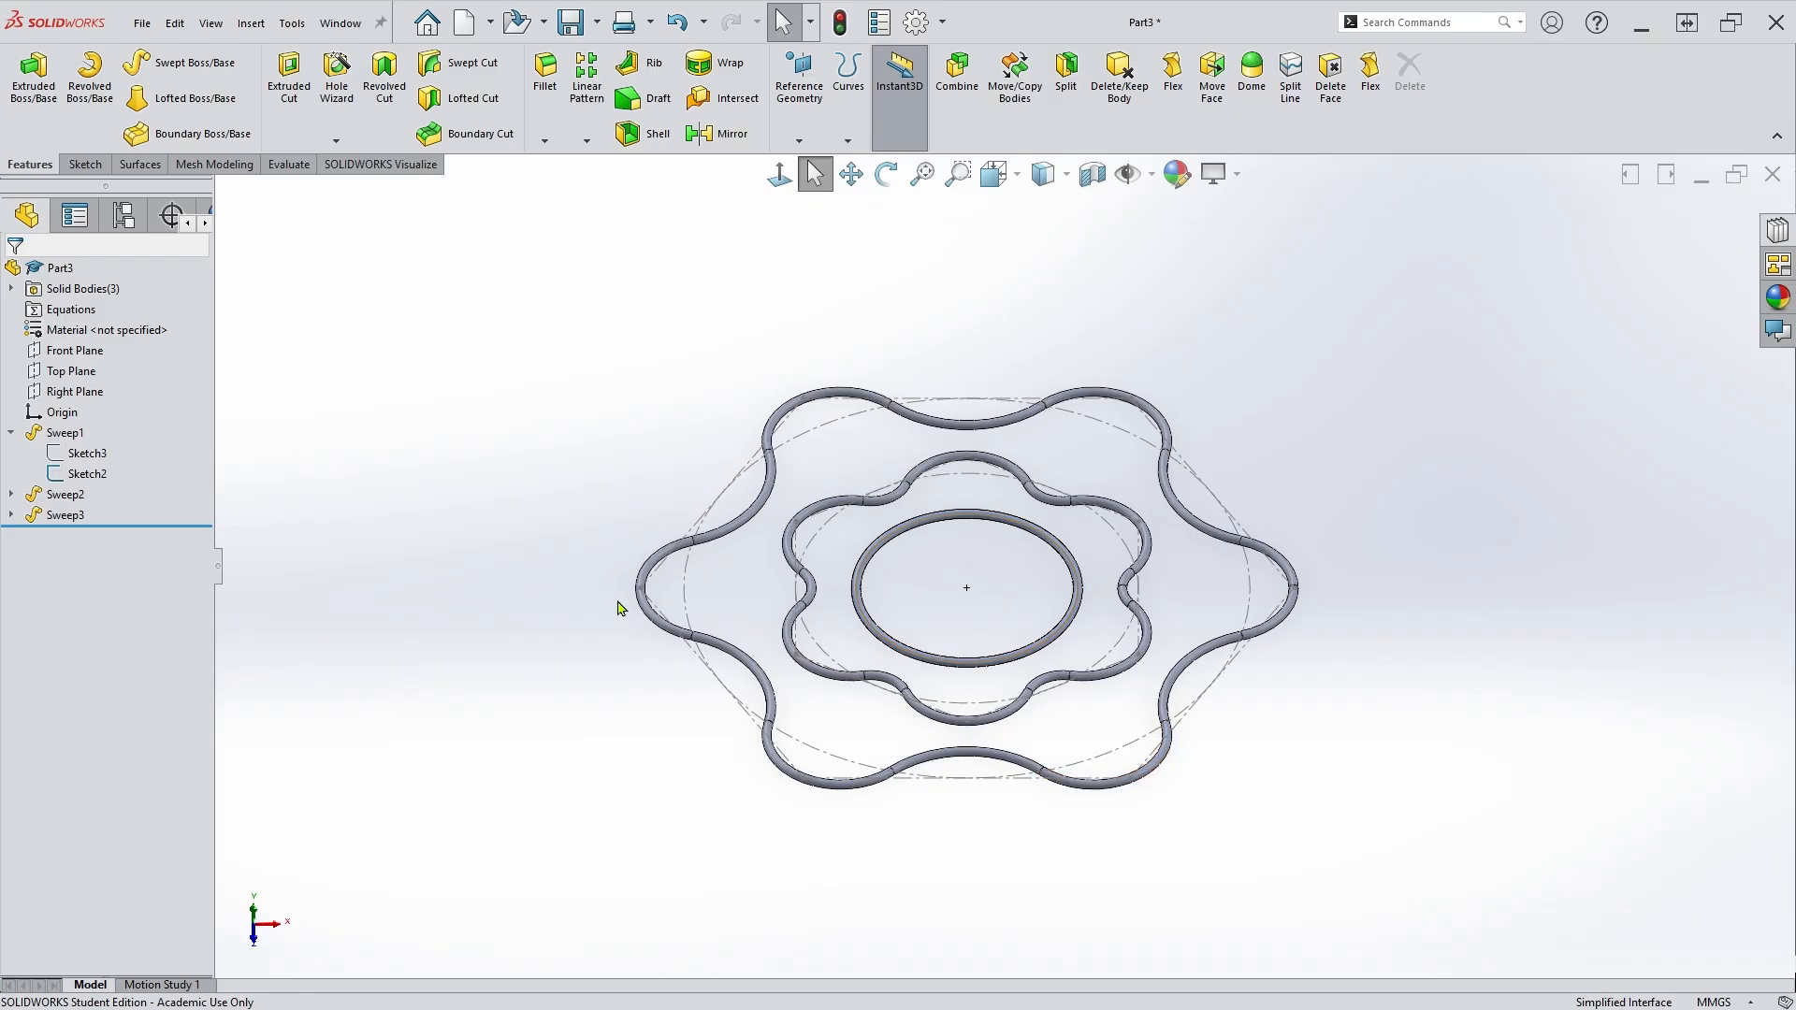
{"action": "left_click", "coordinate": [1214, 694]}
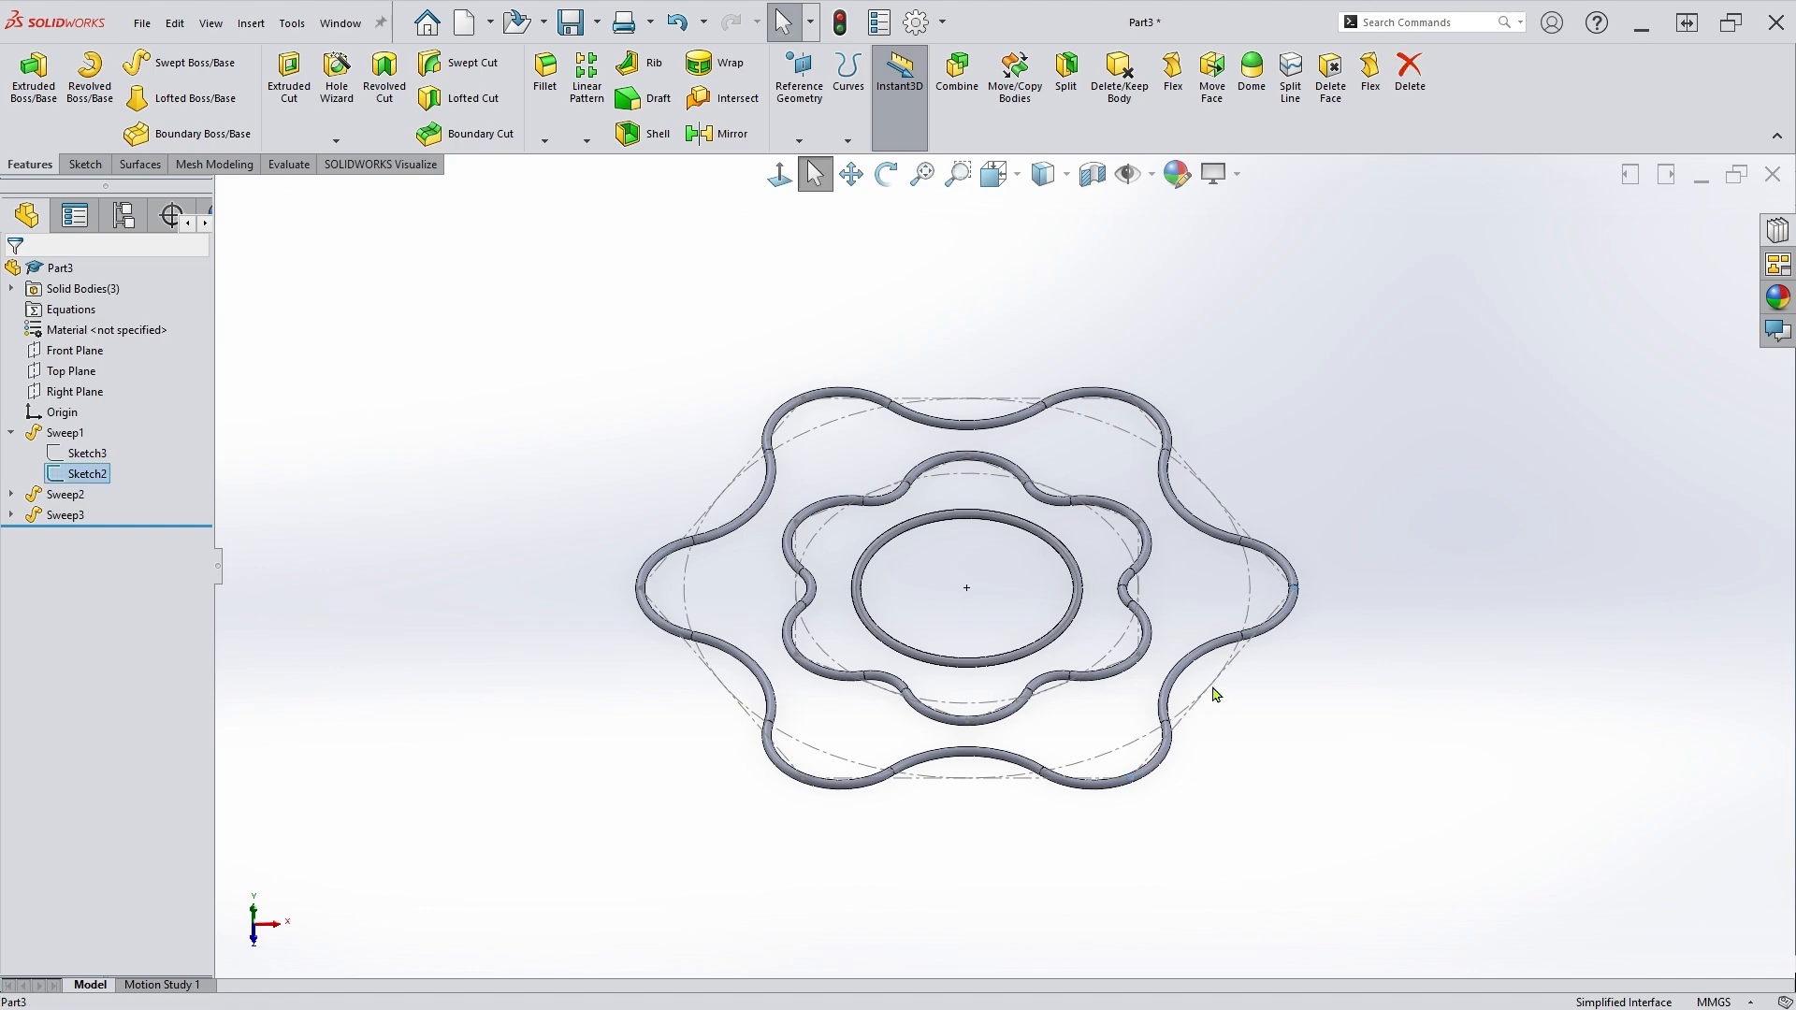
{"action": "left_click", "coordinate": [1267, 669]}
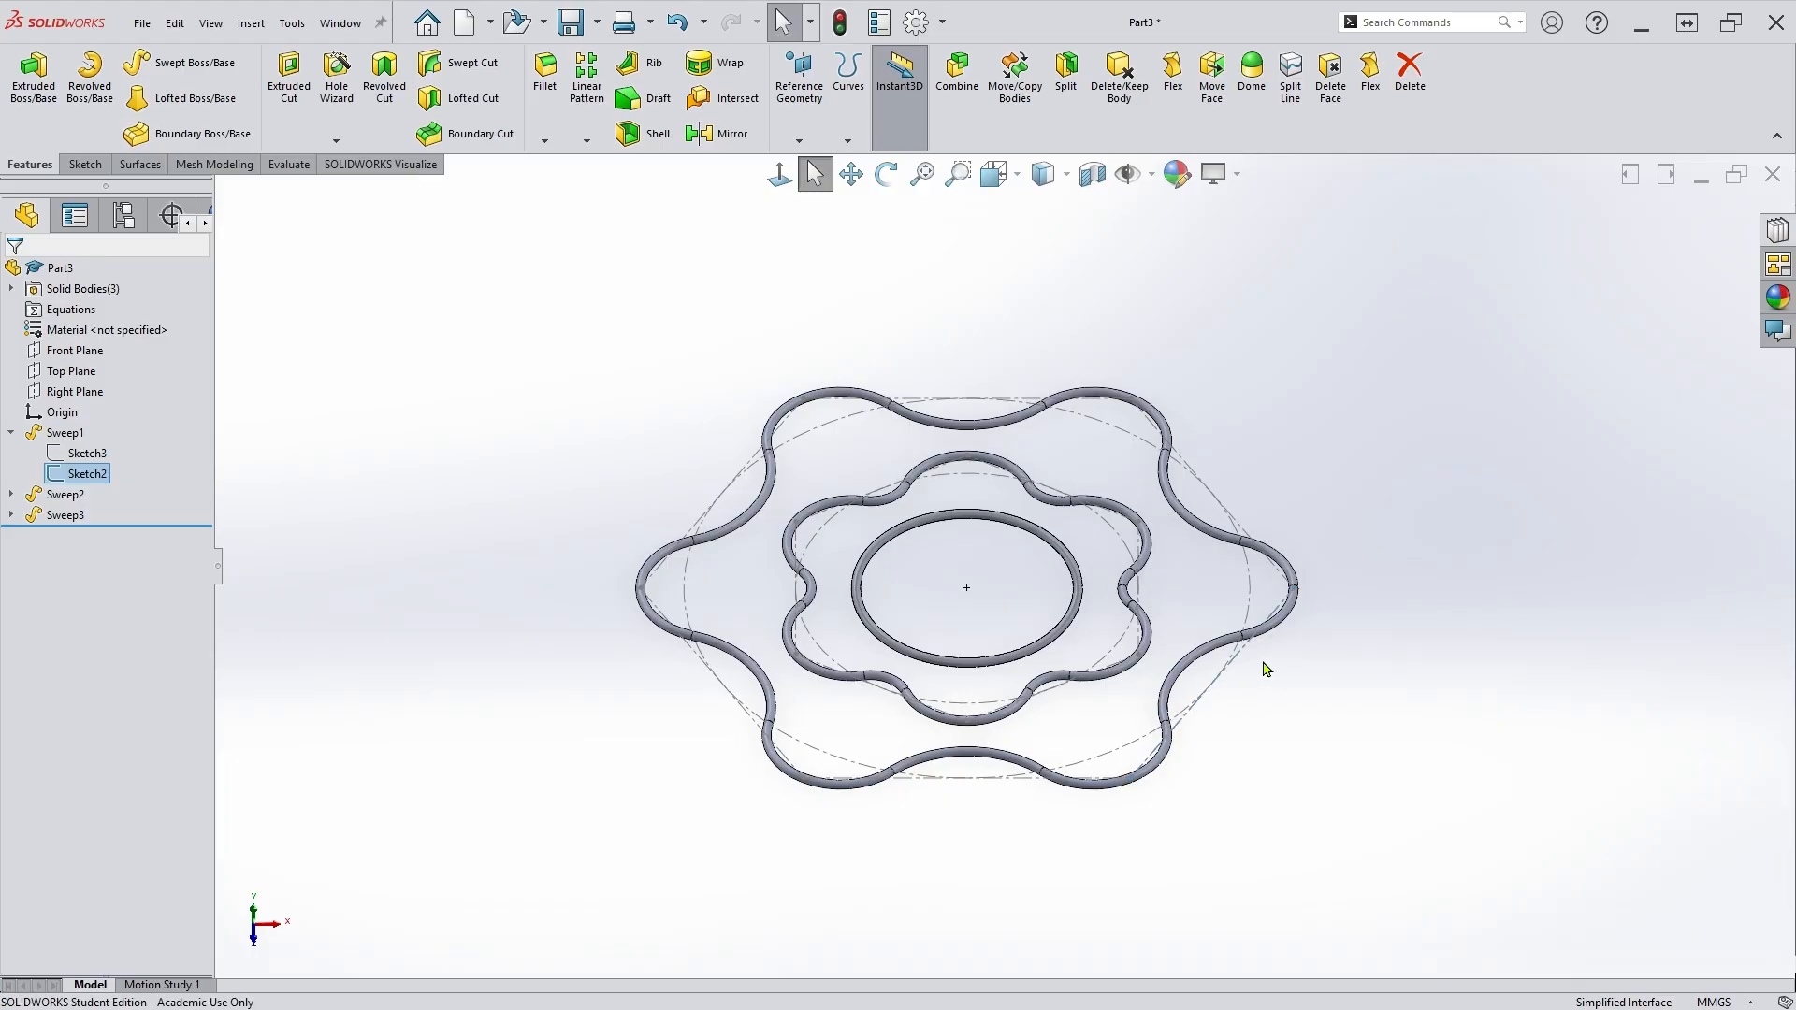
{"action": "scroll", "coordinate": [1007, 572], "scroll_direction": "down", "scroll_amount": 2}
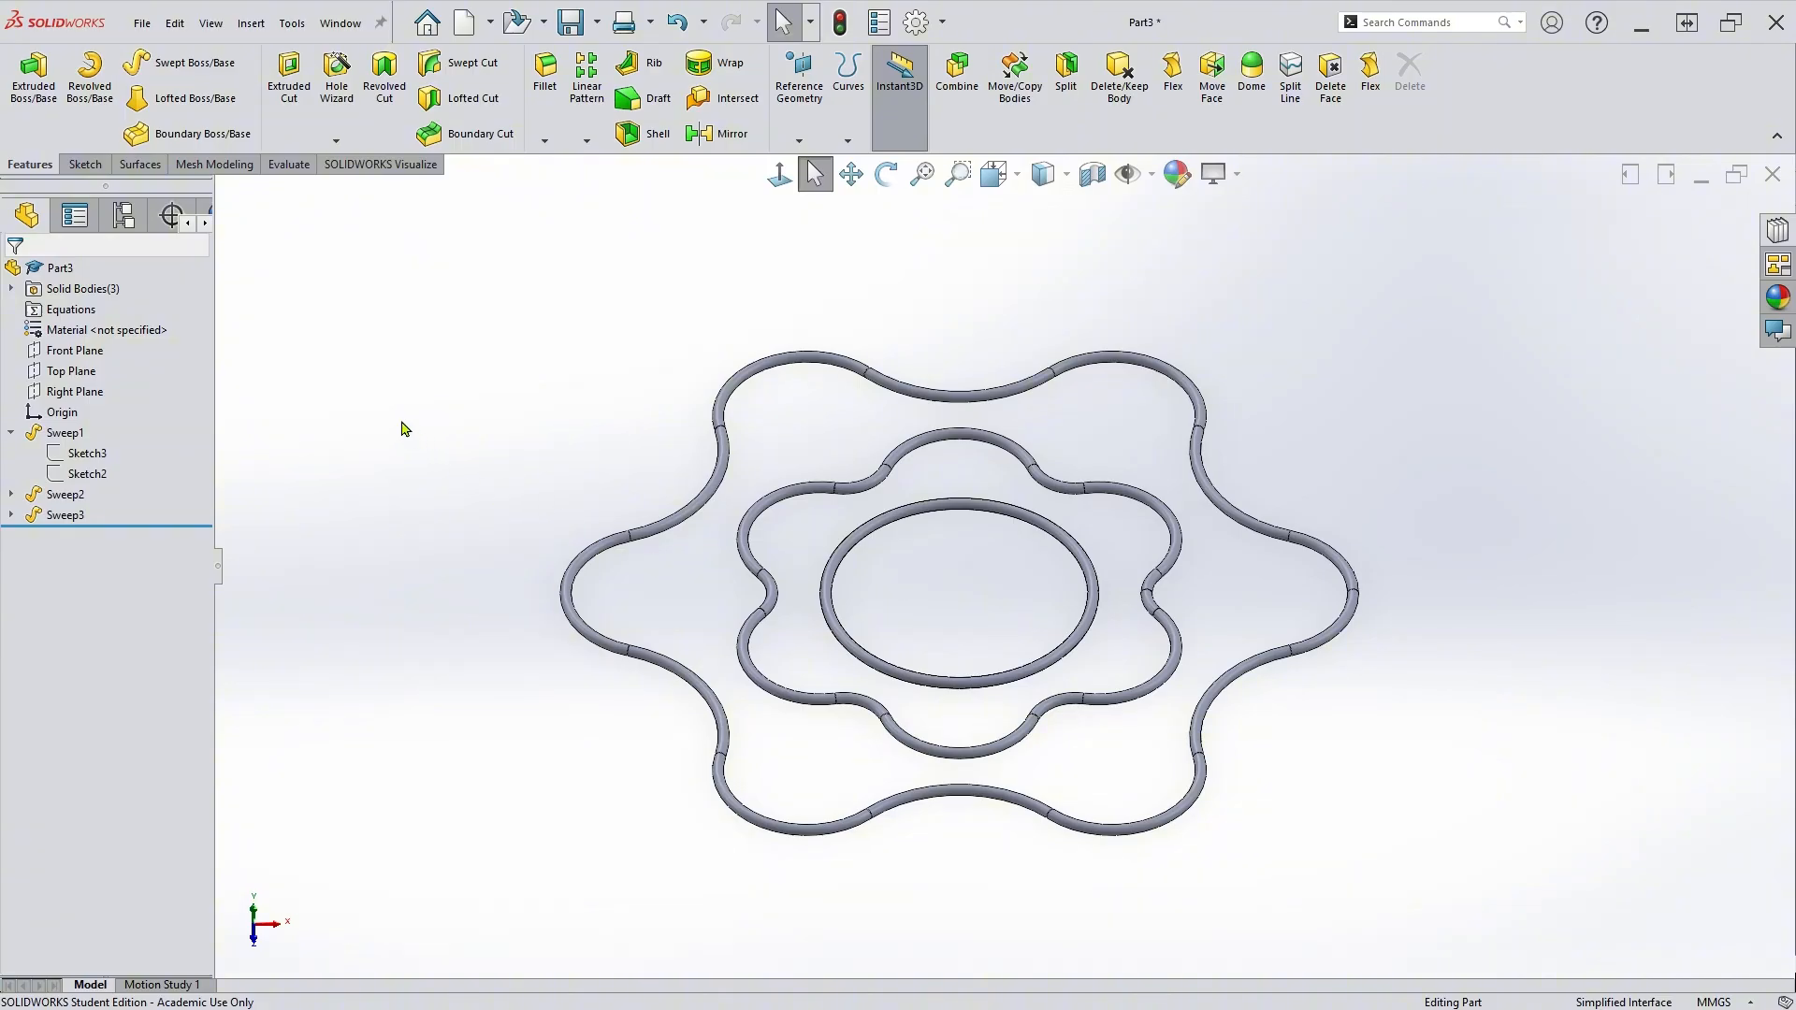
Start a new sketch on the Top Plane.
{"action": "left_click", "coordinate": [75, 373]}
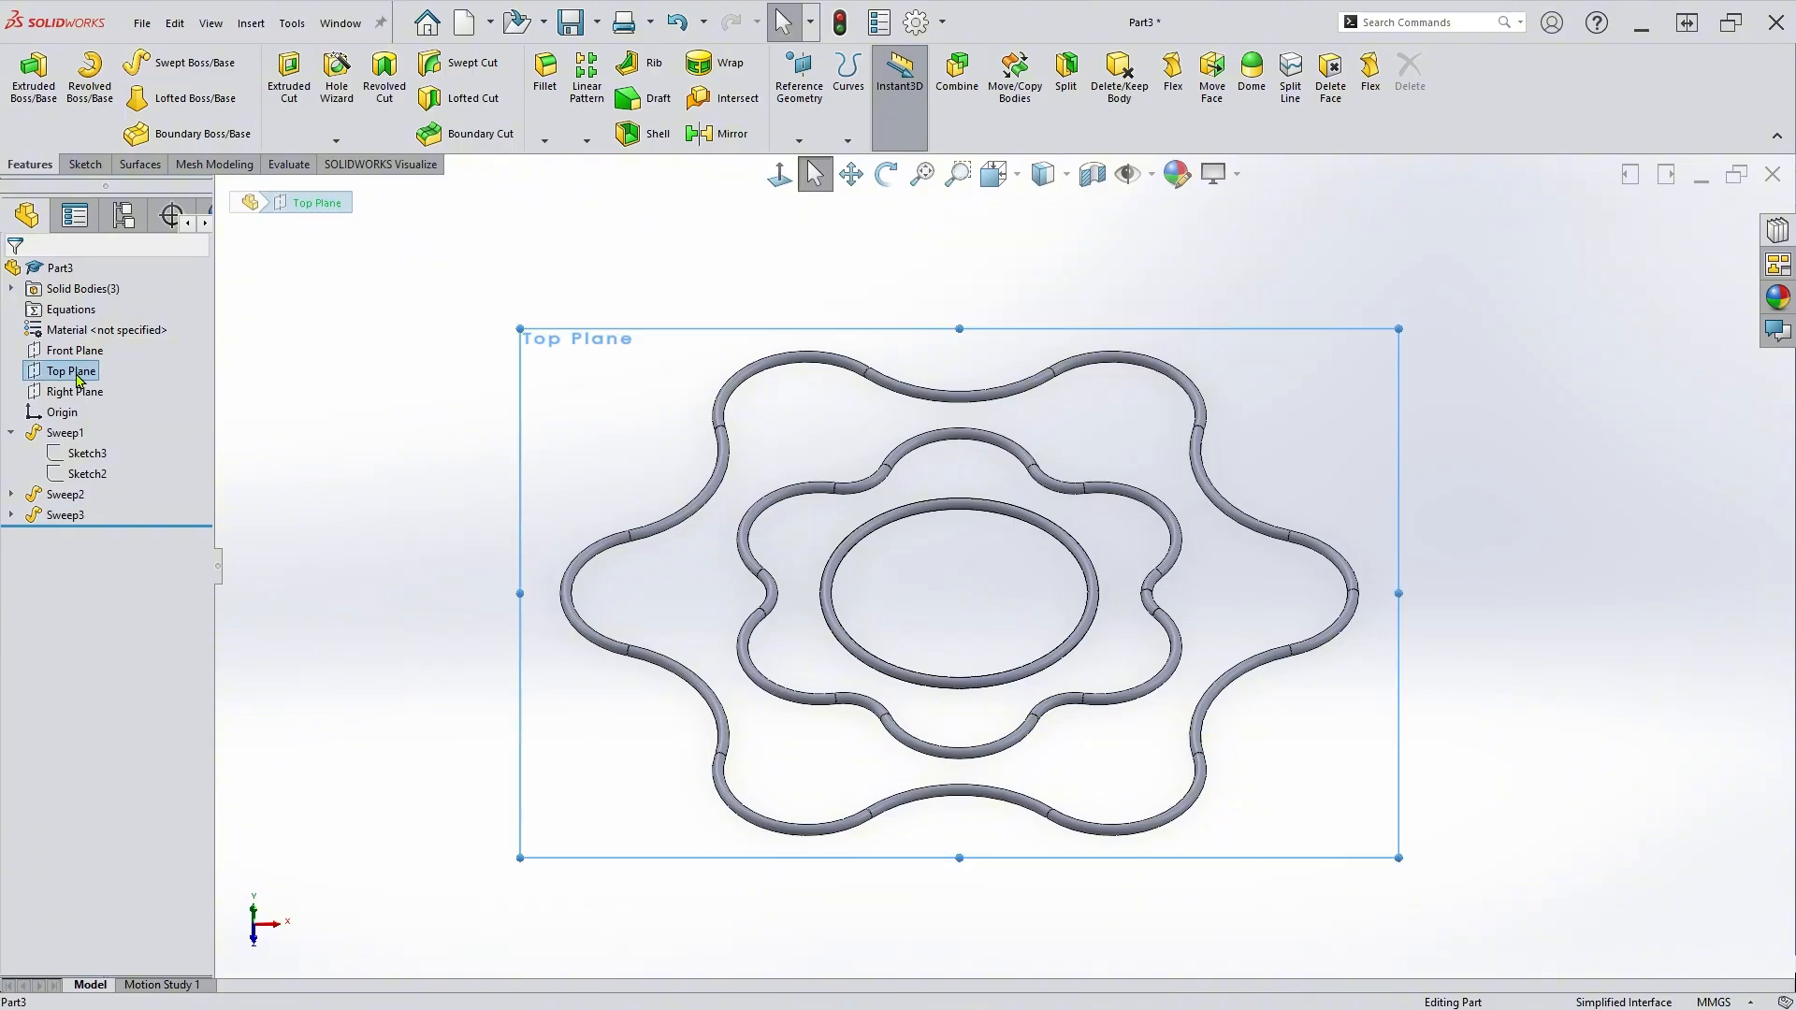
{"action": "left_click", "coordinate": [99, 354]}
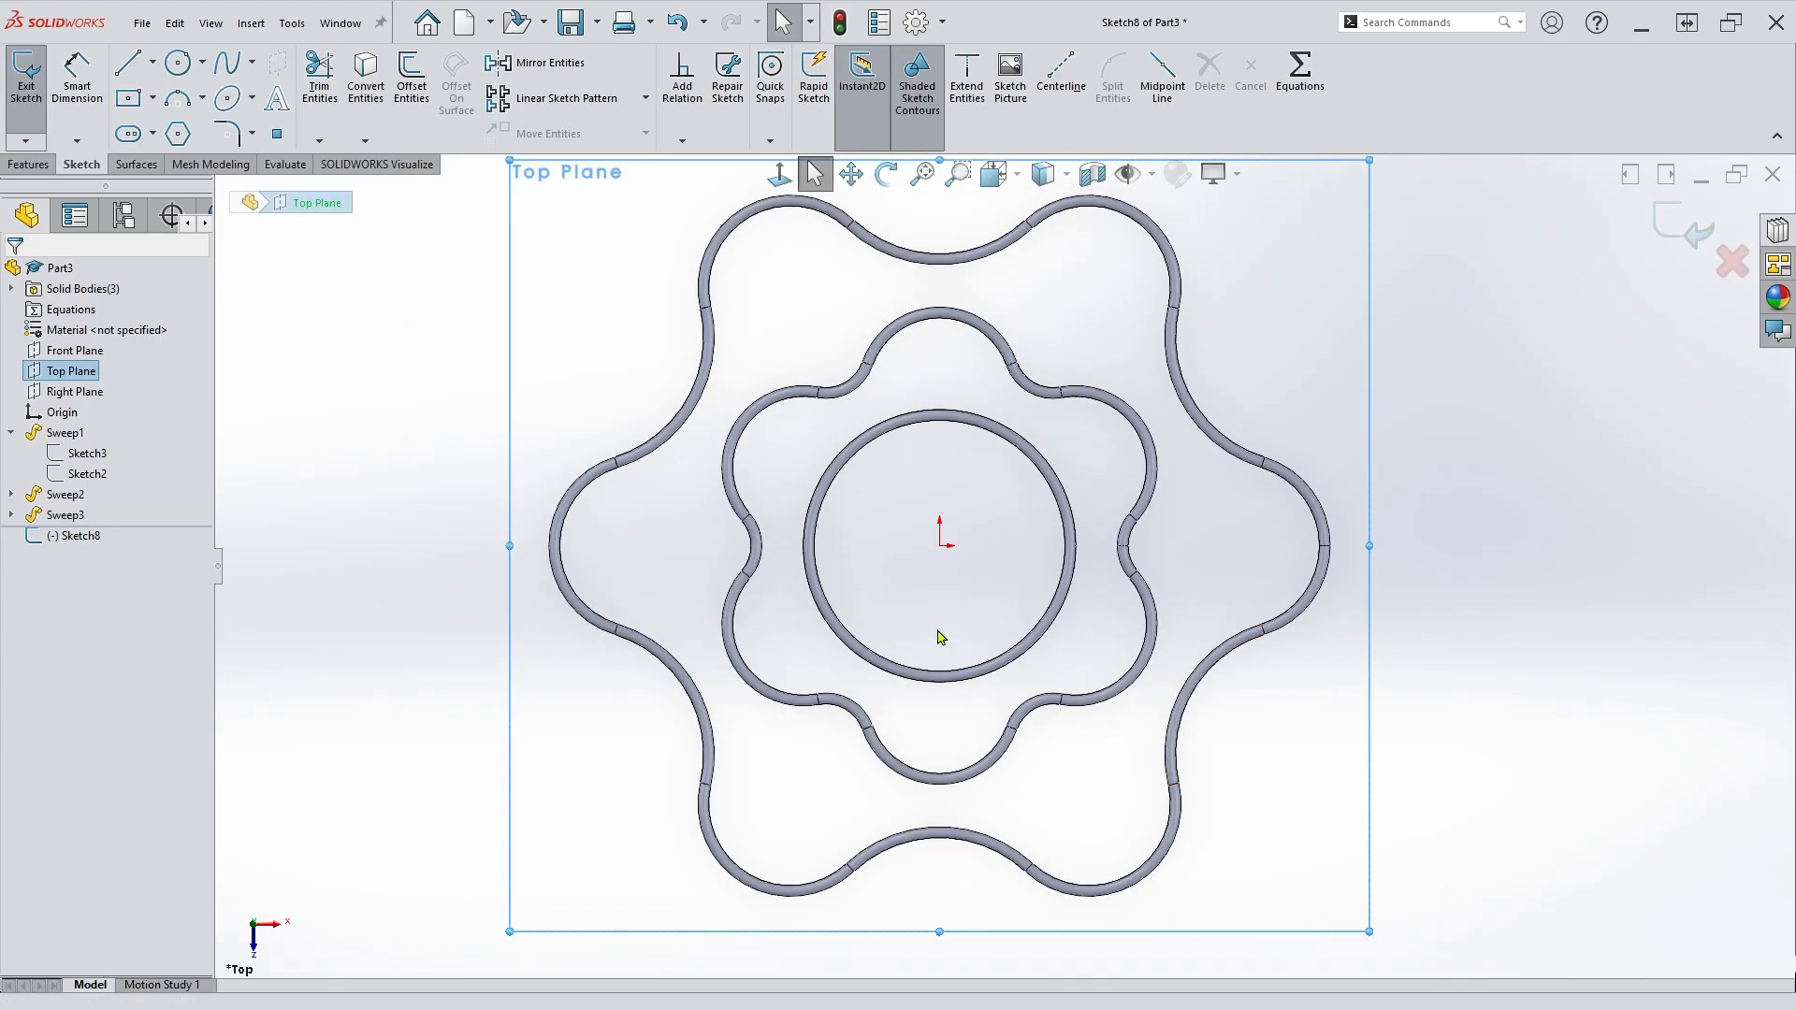
{"action": "scroll", "coordinate": [973, 593], "scroll_direction": "down", "scroll_amount": 1}
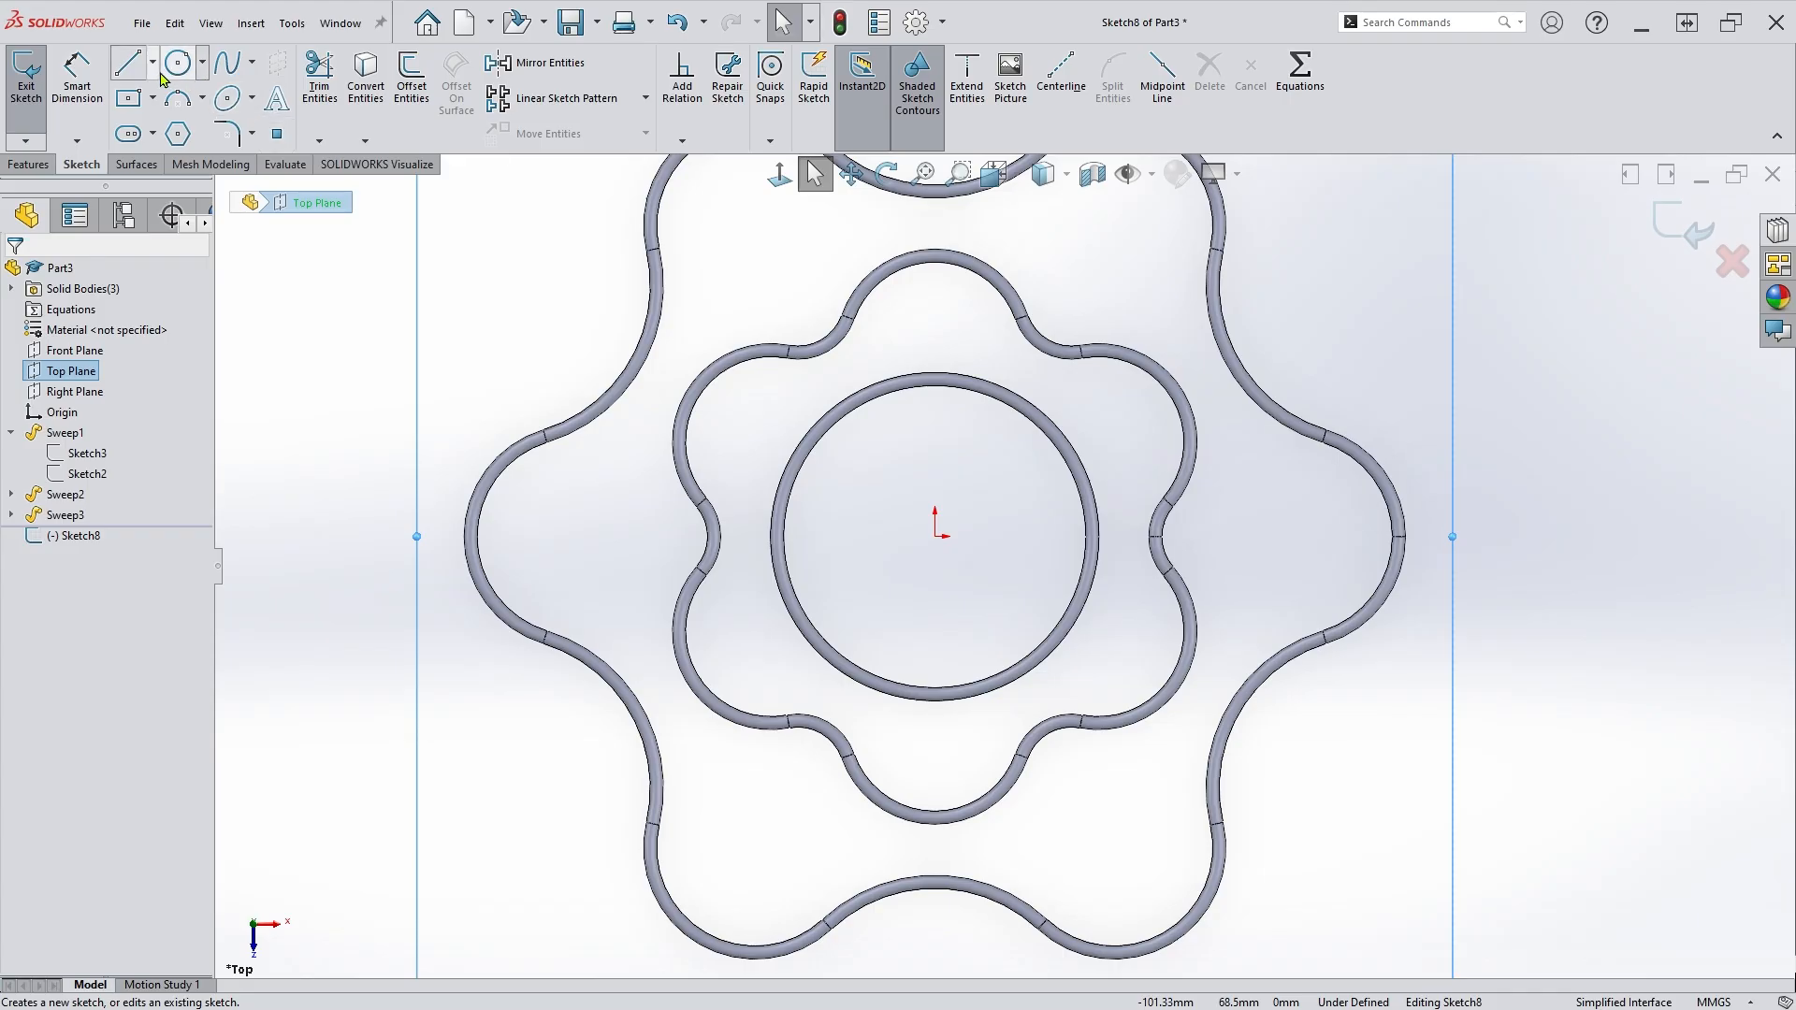
{"action": "left_click", "coordinate": [130, 65]}
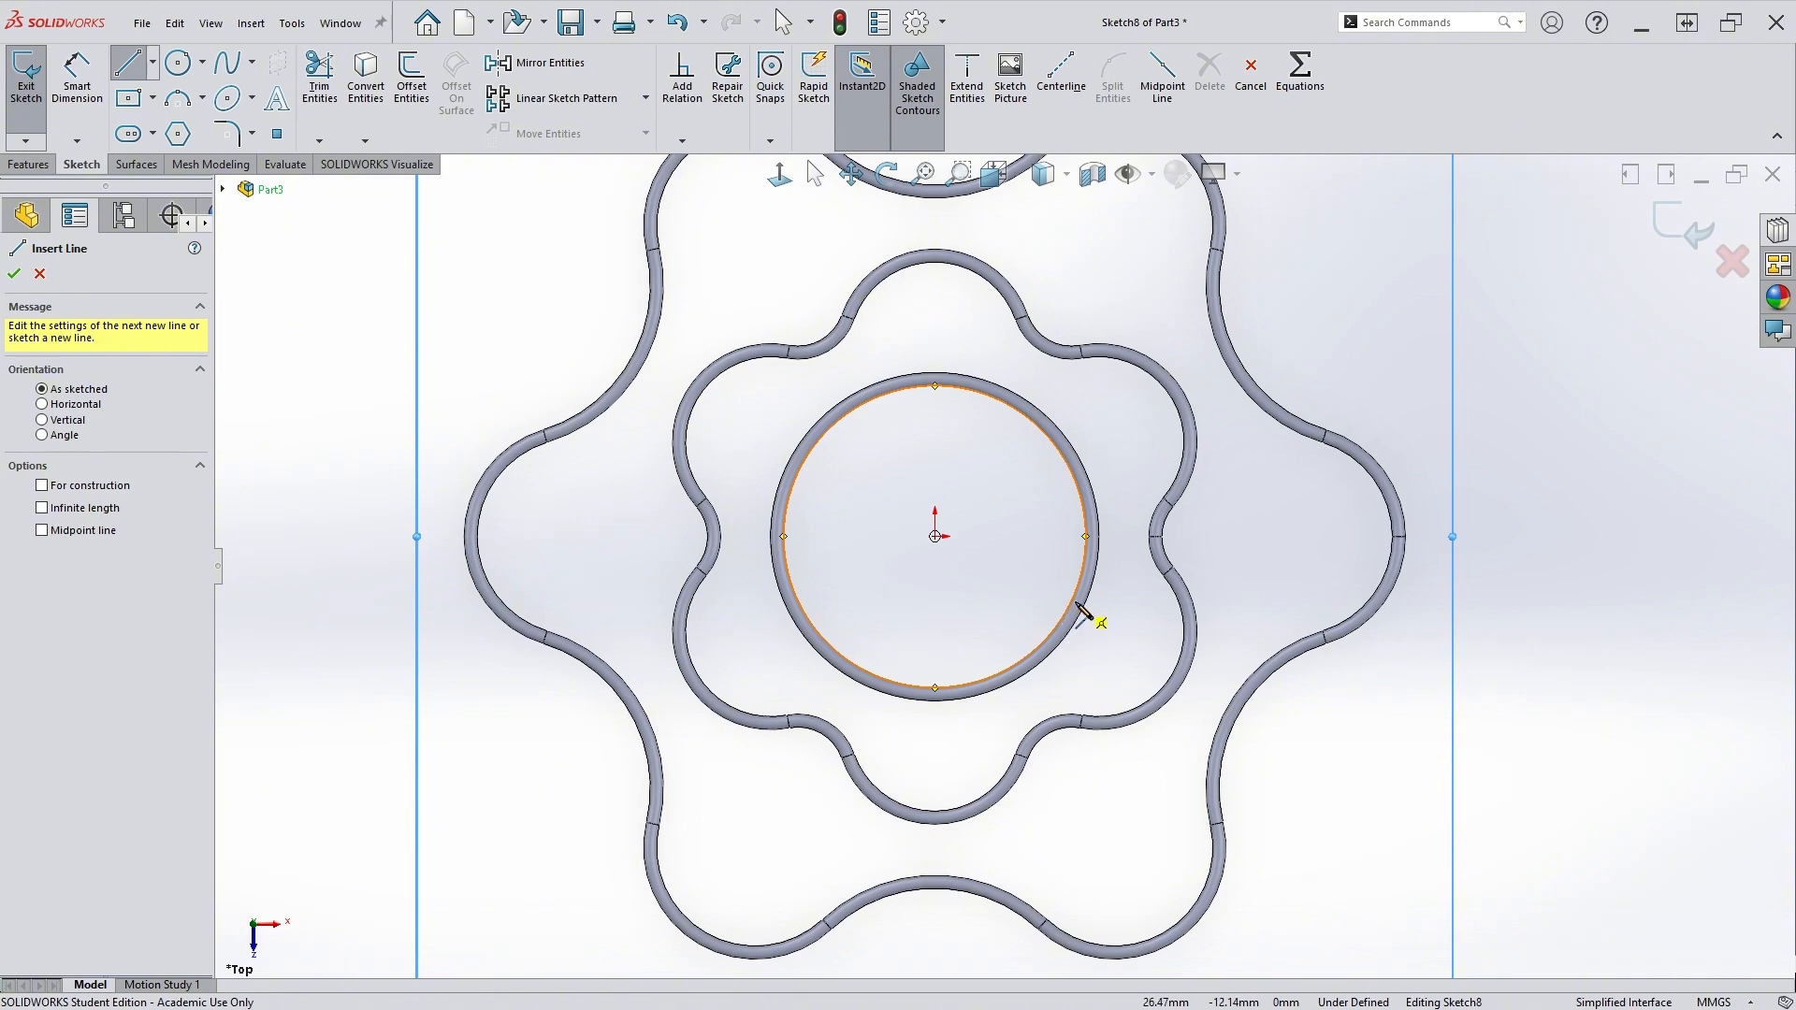
{"action": "left_click_drag", "start_coordinate": [1076, 603], "coordinate": [1167, 849]}
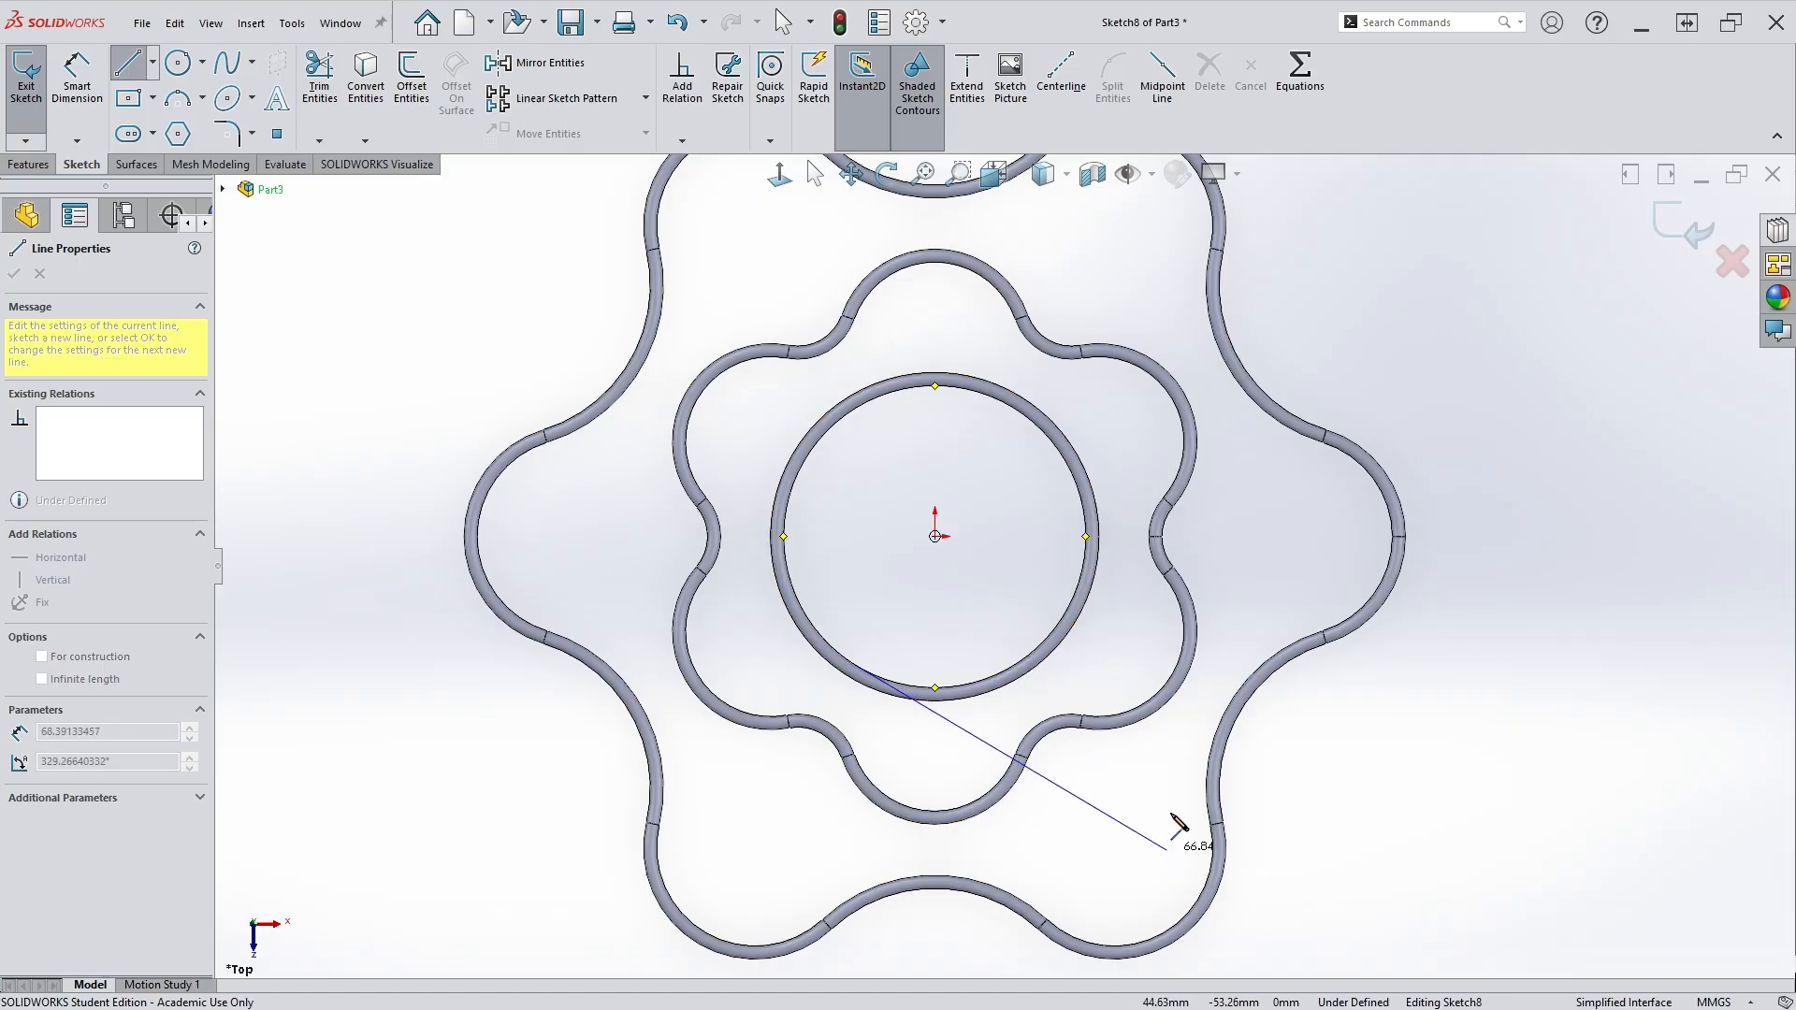
{"action": "key", "text": "Escape"}
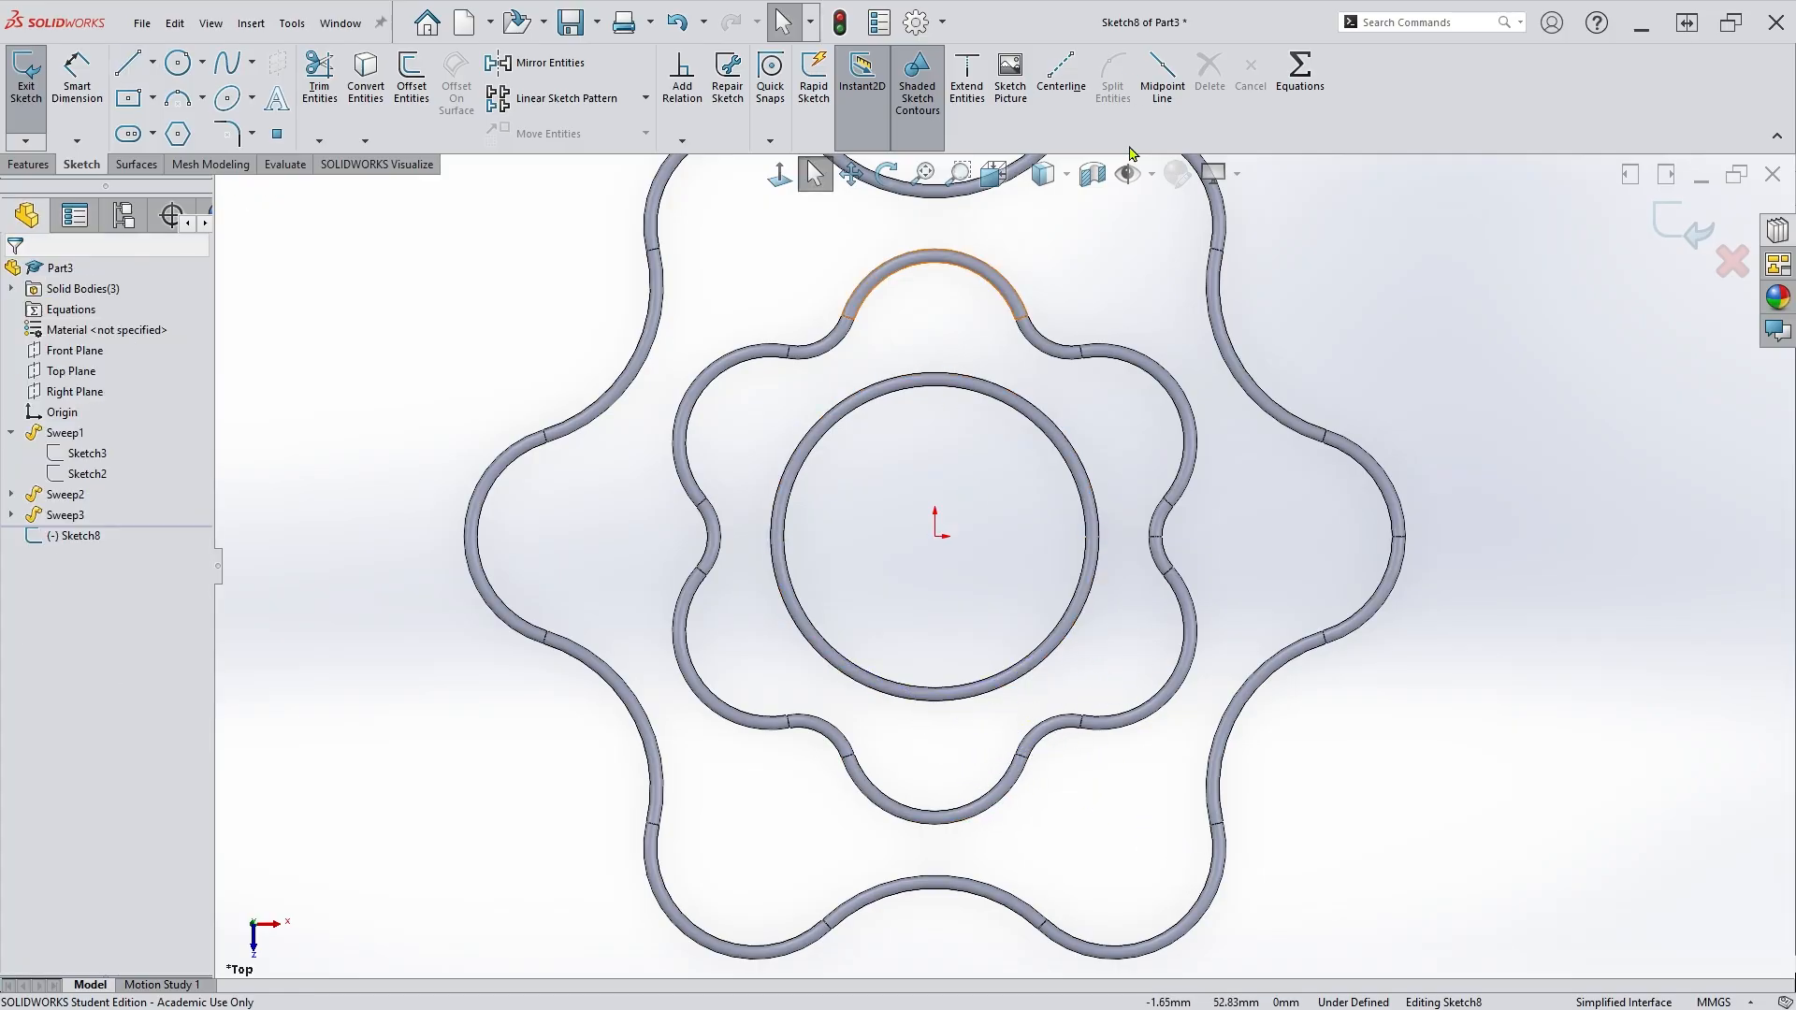
Sketch a slanted construction centerline as a short chord between two points on the lower-right part of the inner ring.
{"action": "left_click", "coordinate": [1061, 73]}
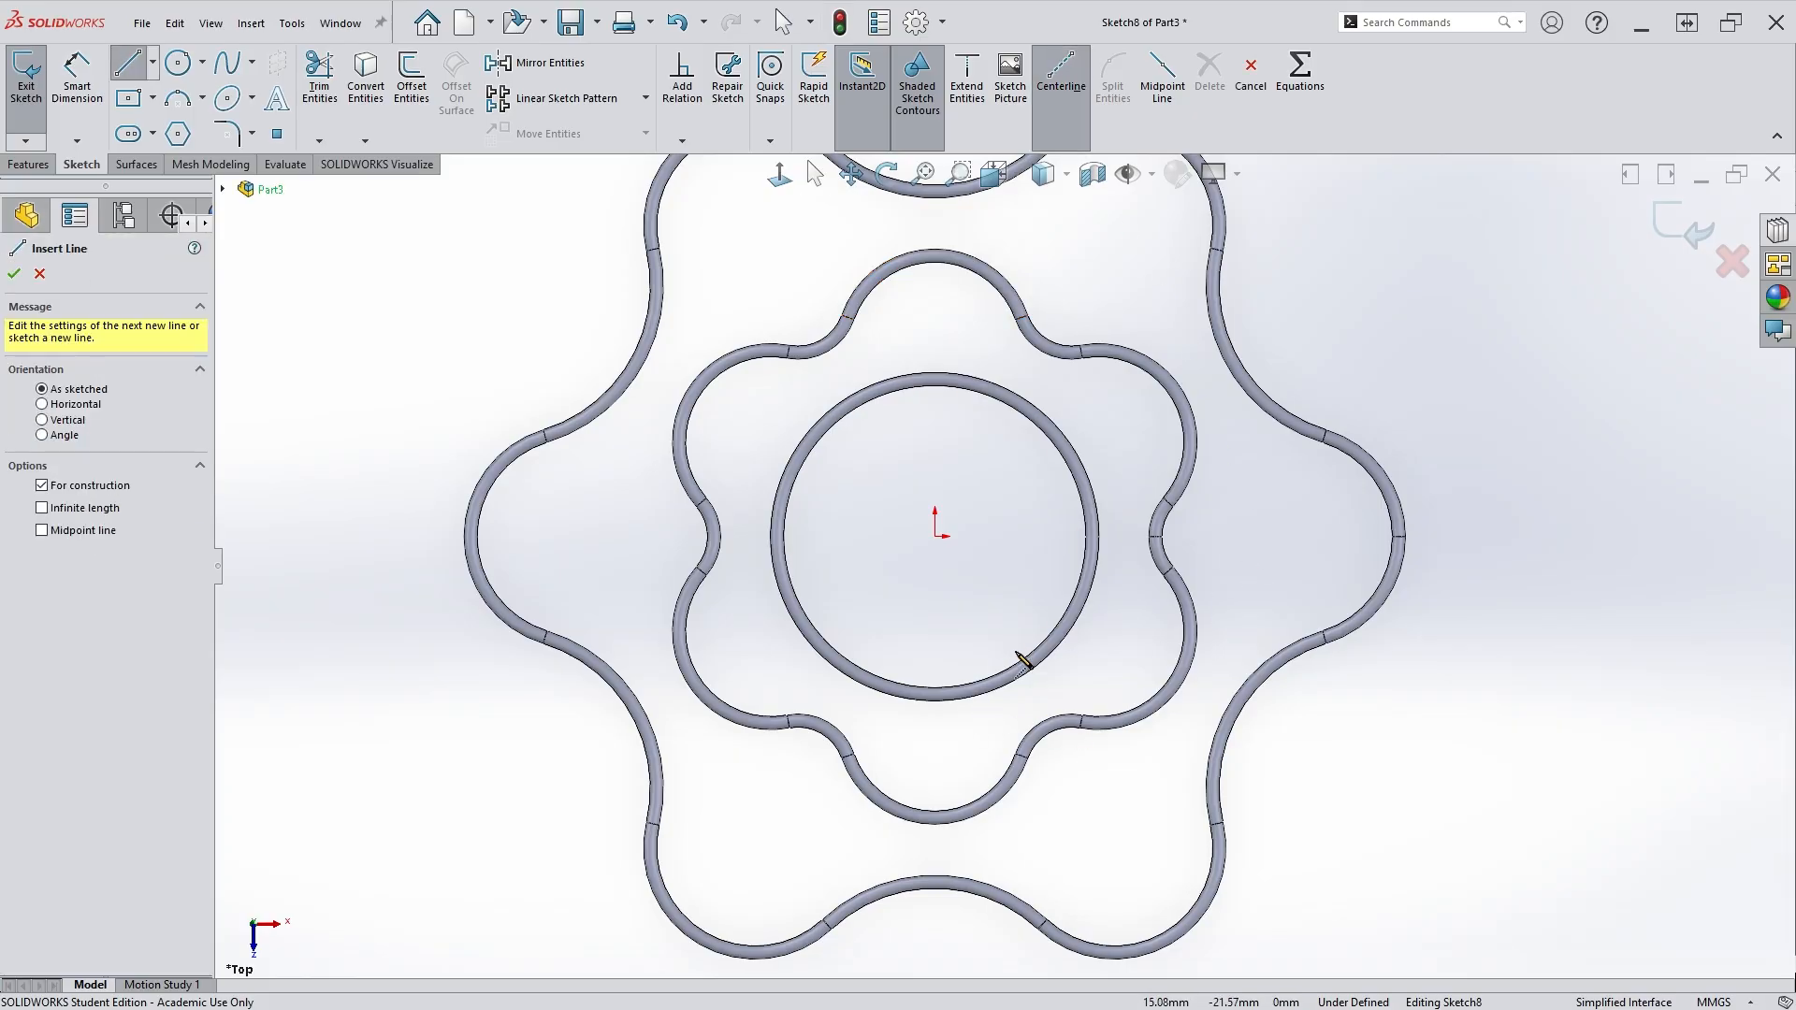
{"action": "left_click", "coordinate": [1032, 659]}
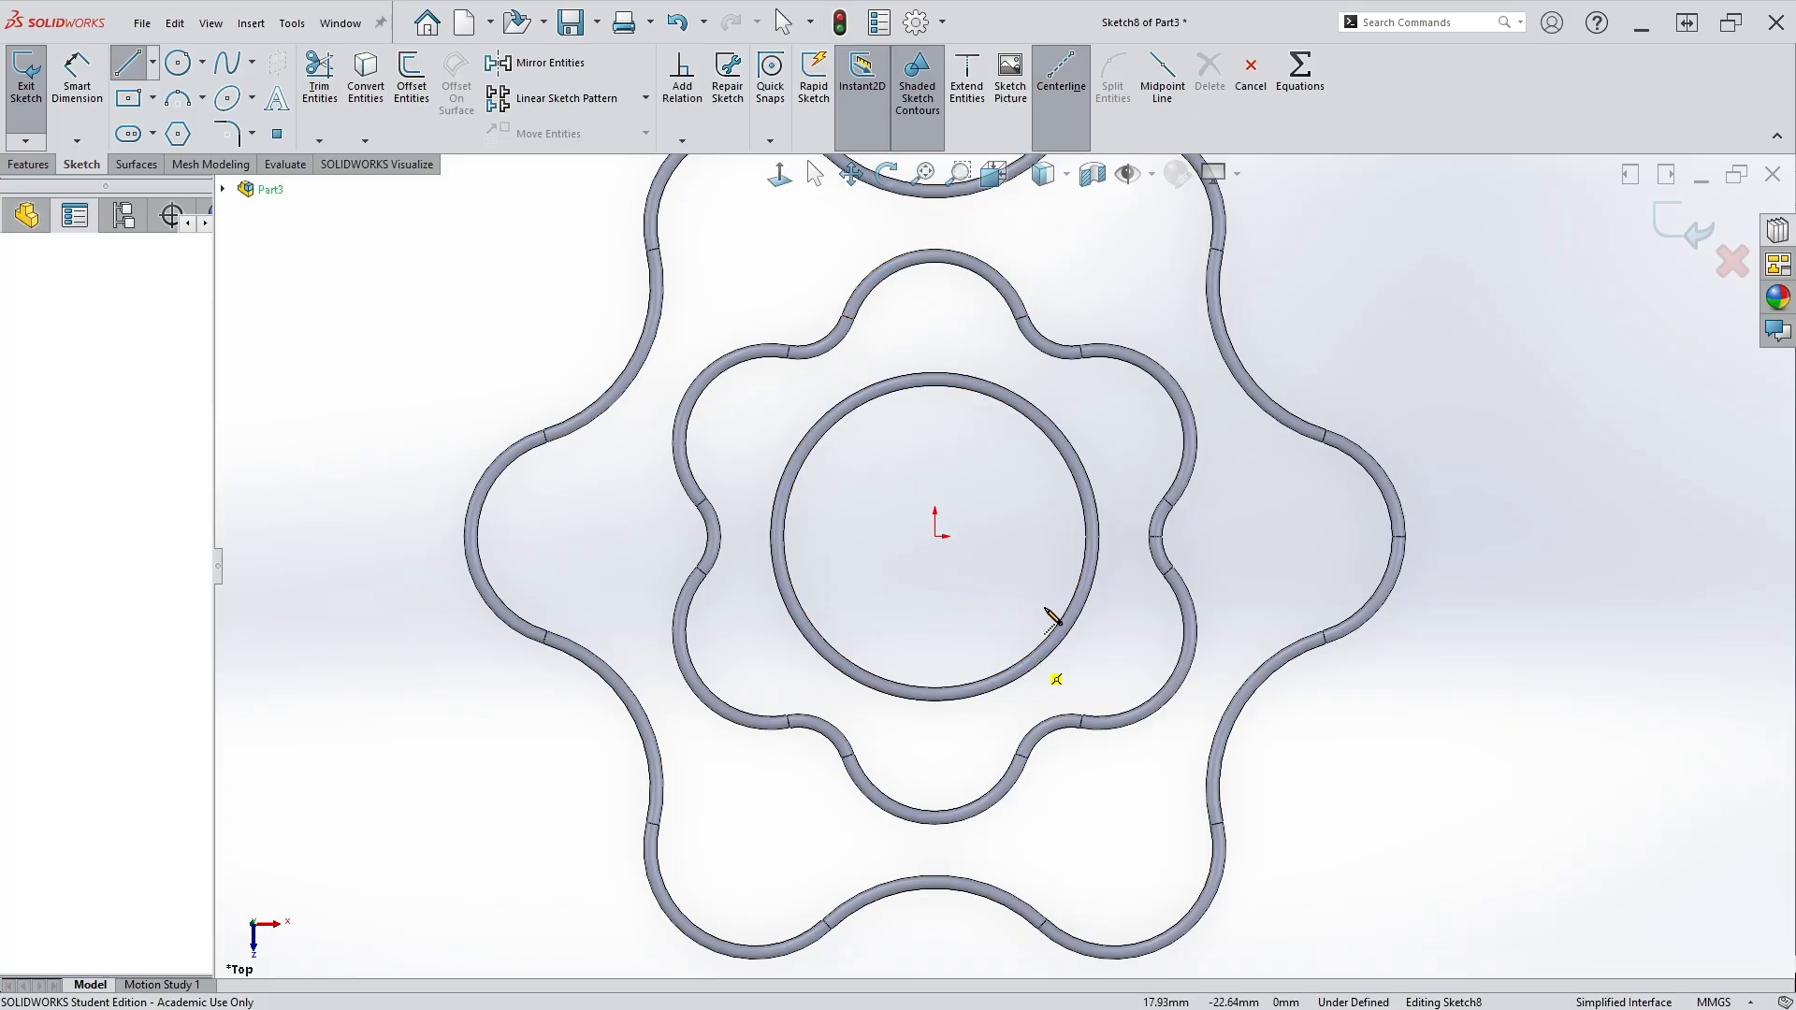
{"action": "left_click", "coordinate": [1078, 584]}
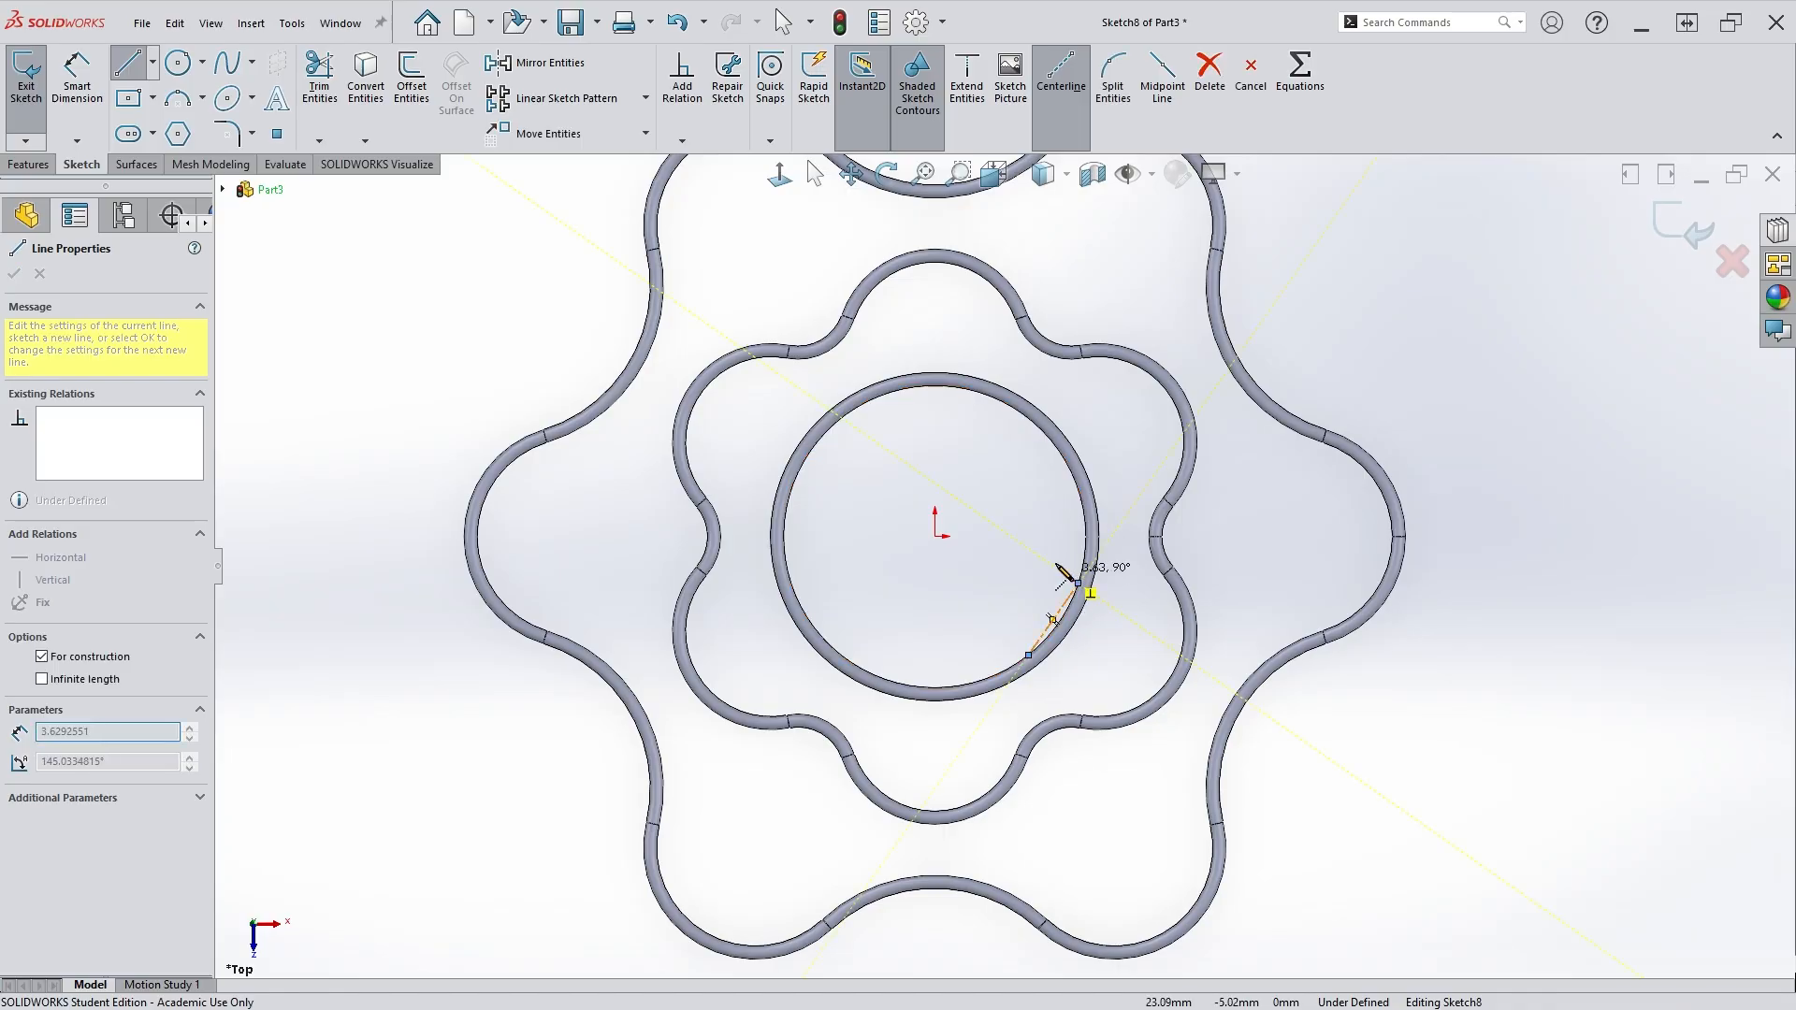
{"action": "key", "text": "Escape"}
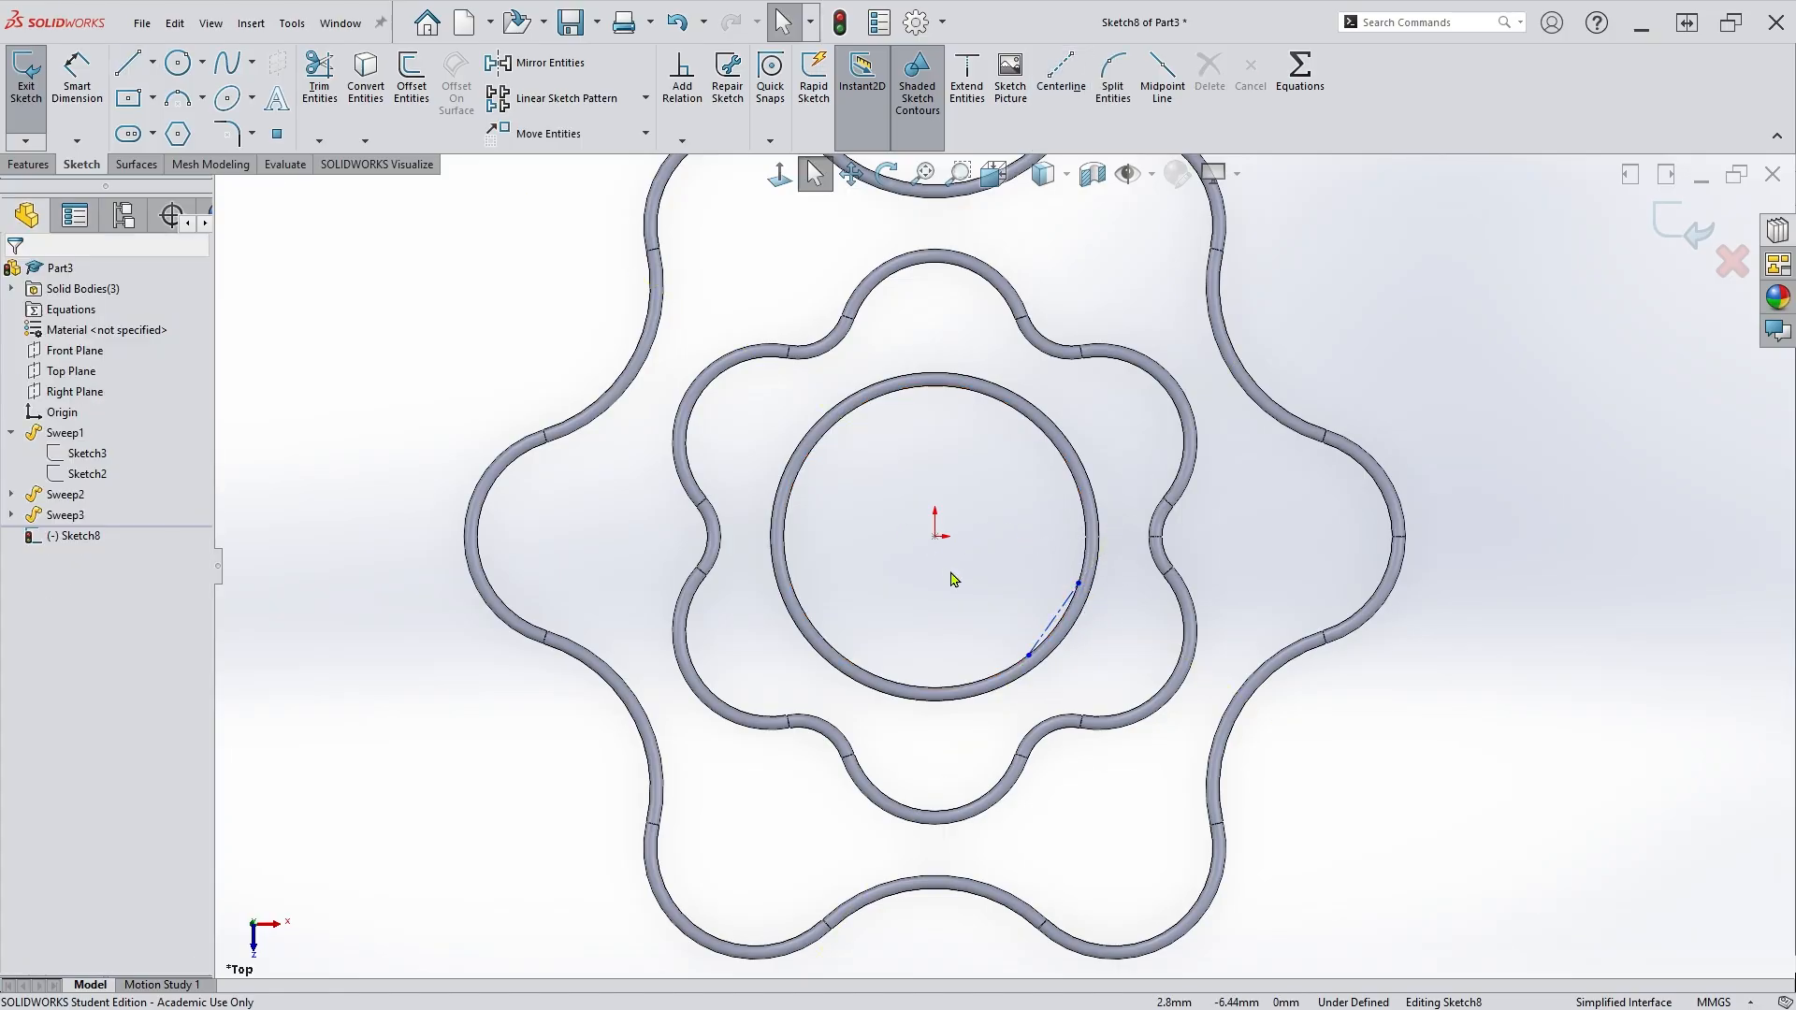
Draw a solid line about 63 mm long from the chord's upper end, running down and right past the outer lobed ring.
{"action": "left_click", "coordinate": [131, 66]}
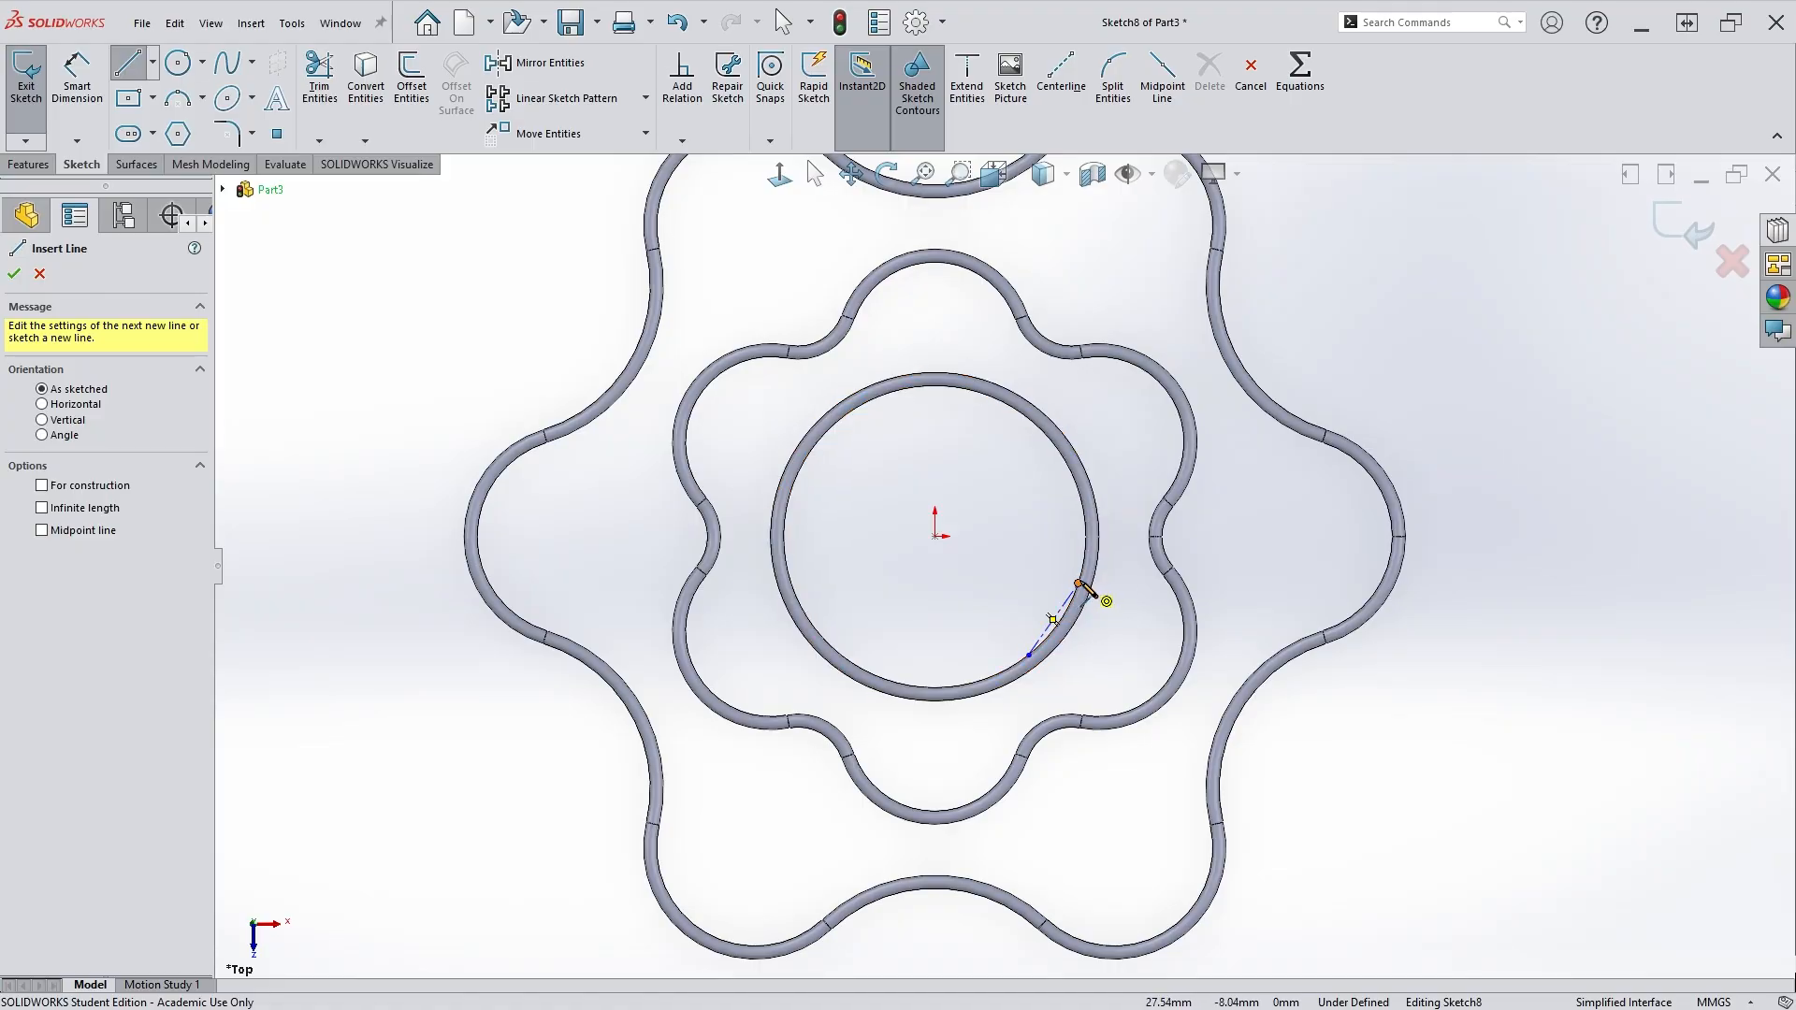
{"action": "left_click", "coordinate": [1078, 585]}
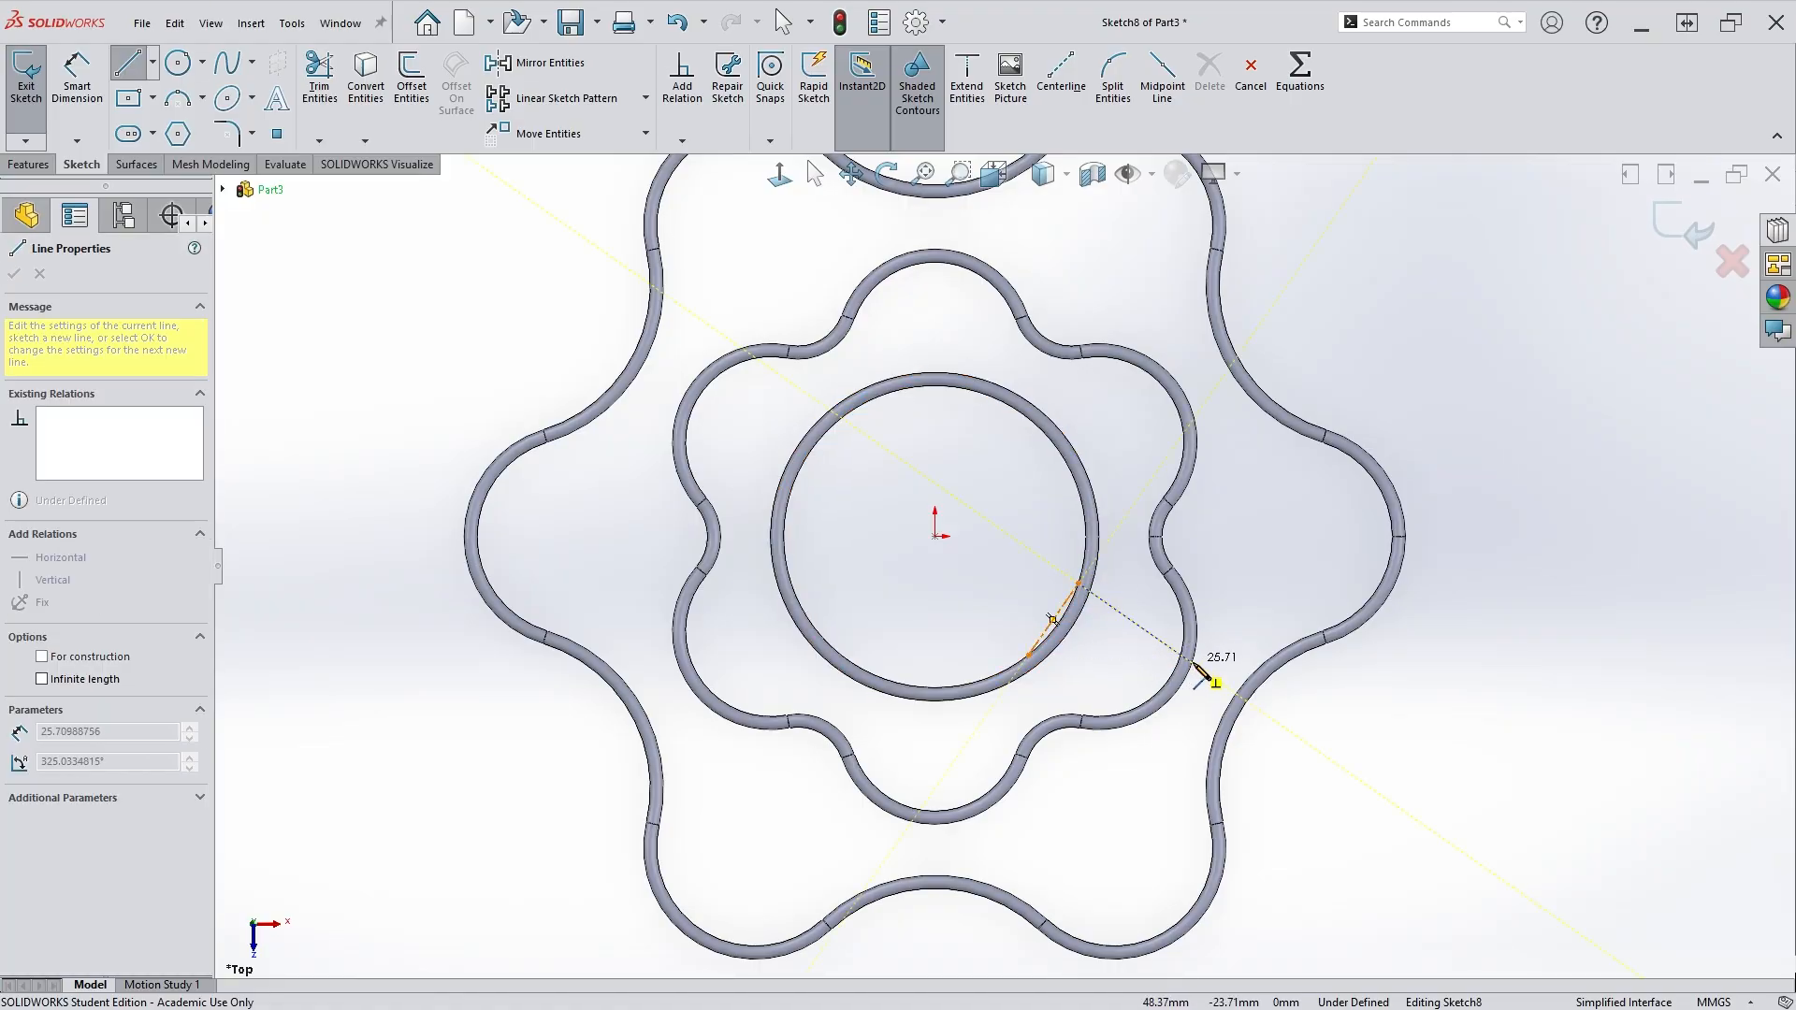
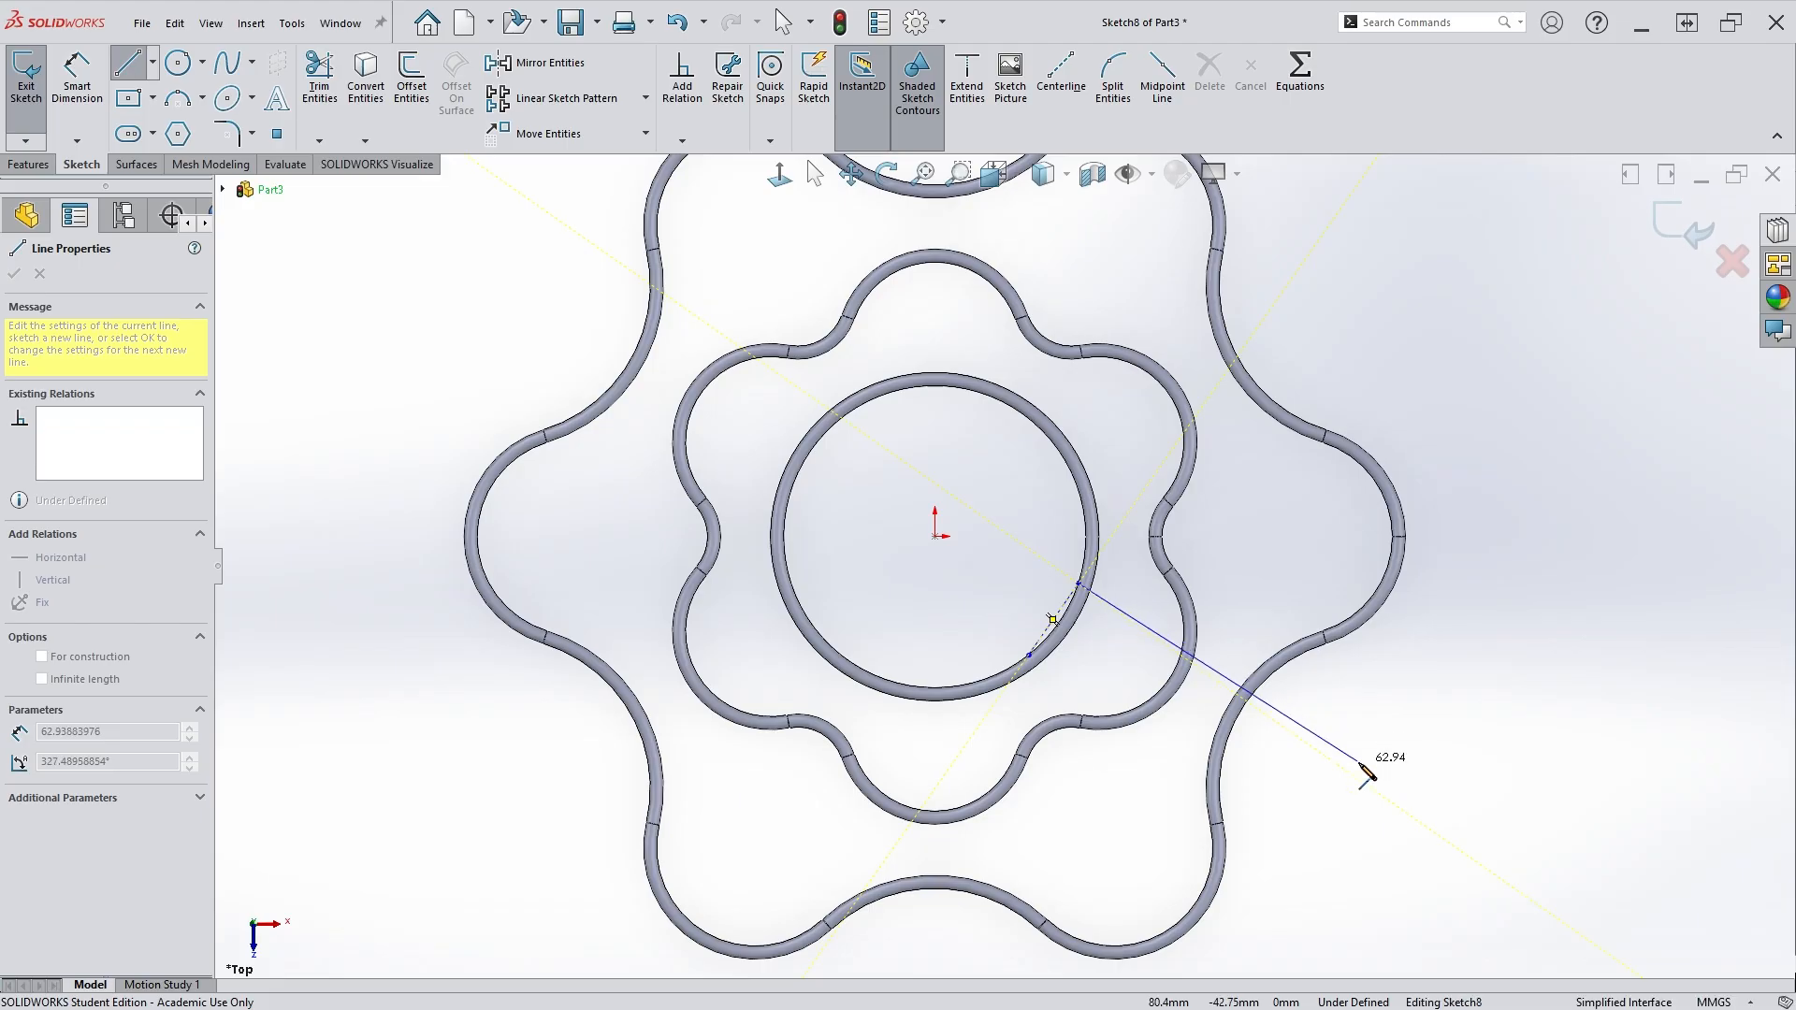
{"action": "left_click", "coordinate": [1359, 761]}
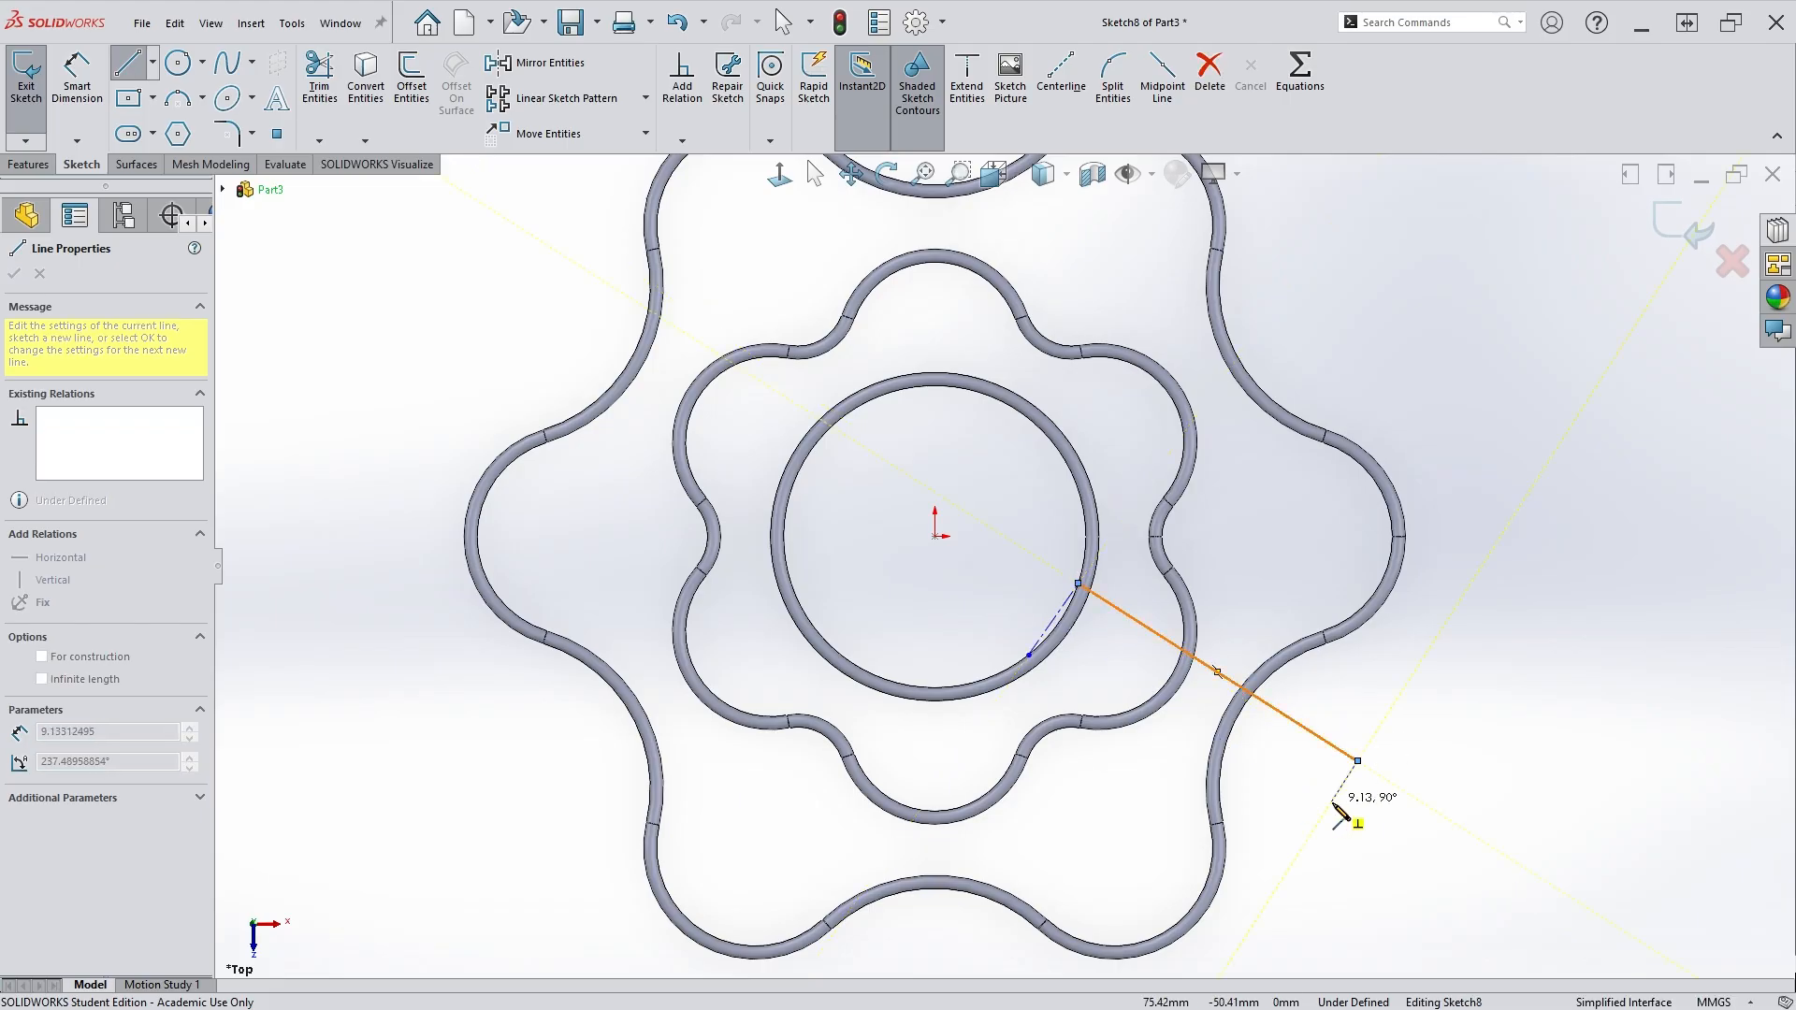
{"action": "key", "text": "Escape"}
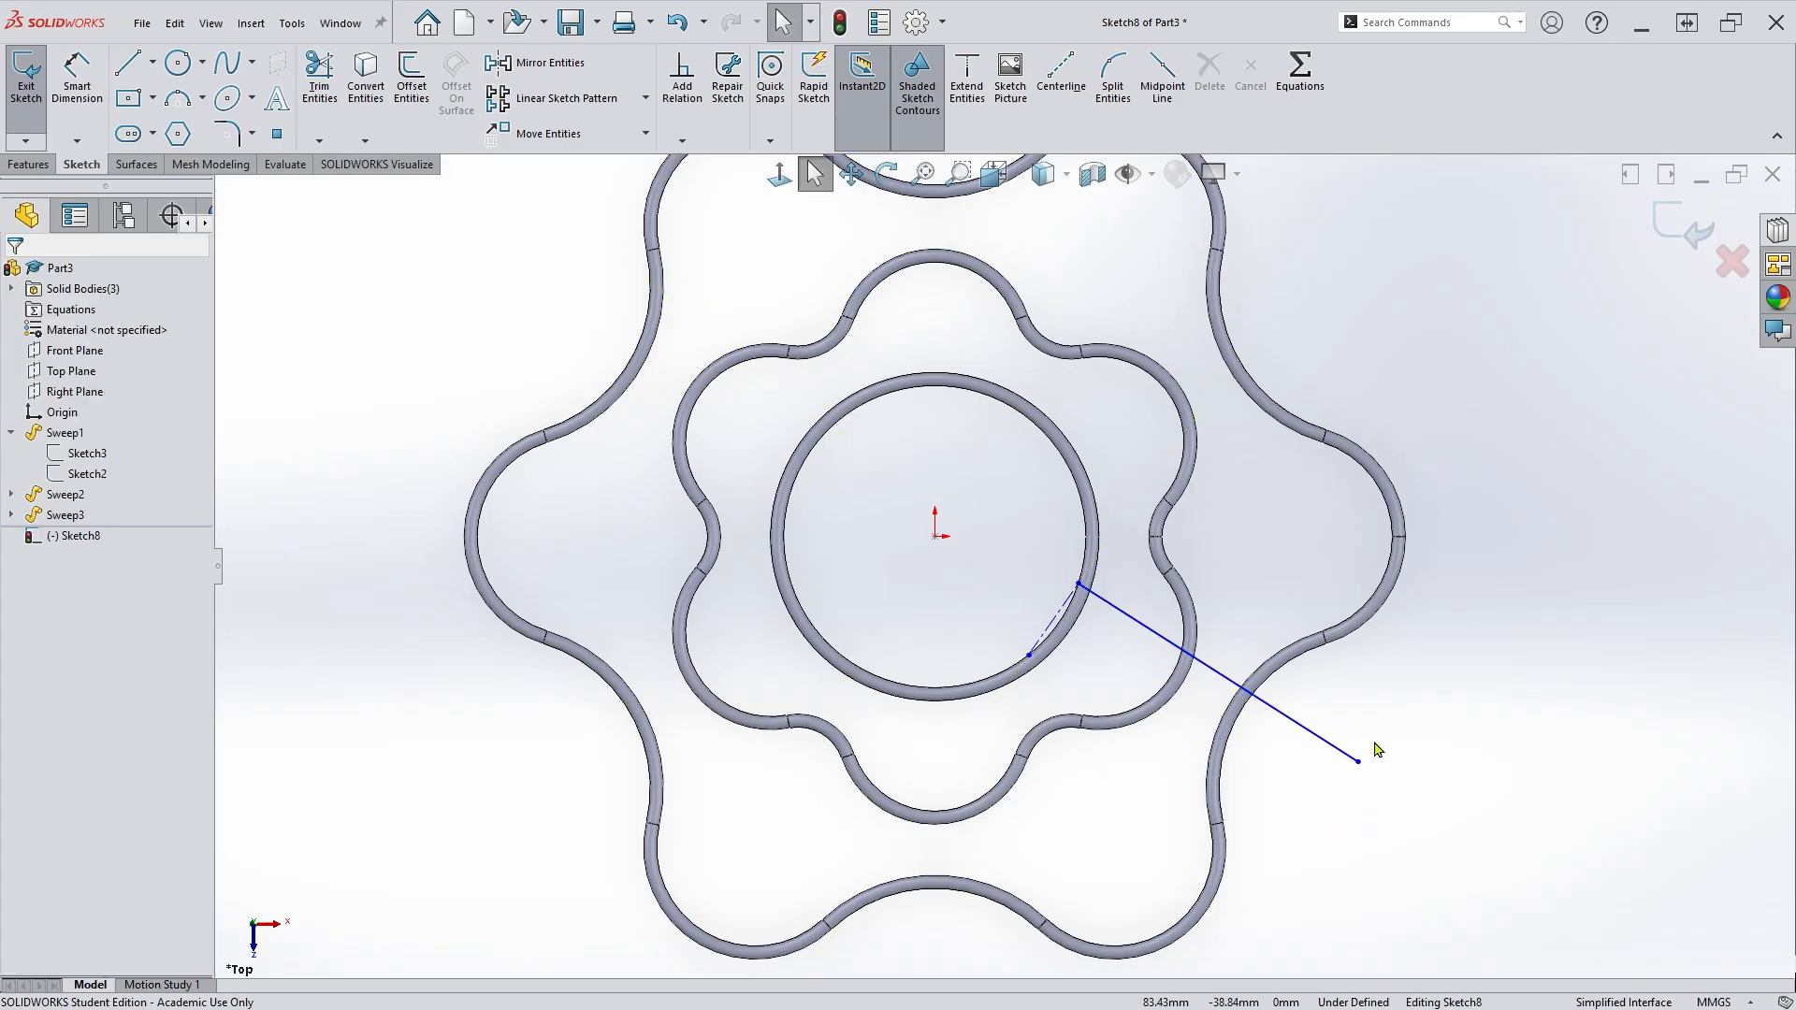
Draw a second solid line from the chord's lower end past the outer ring, roughly alongside the first line.
{"action": "left_click", "coordinate": [128, 63]}
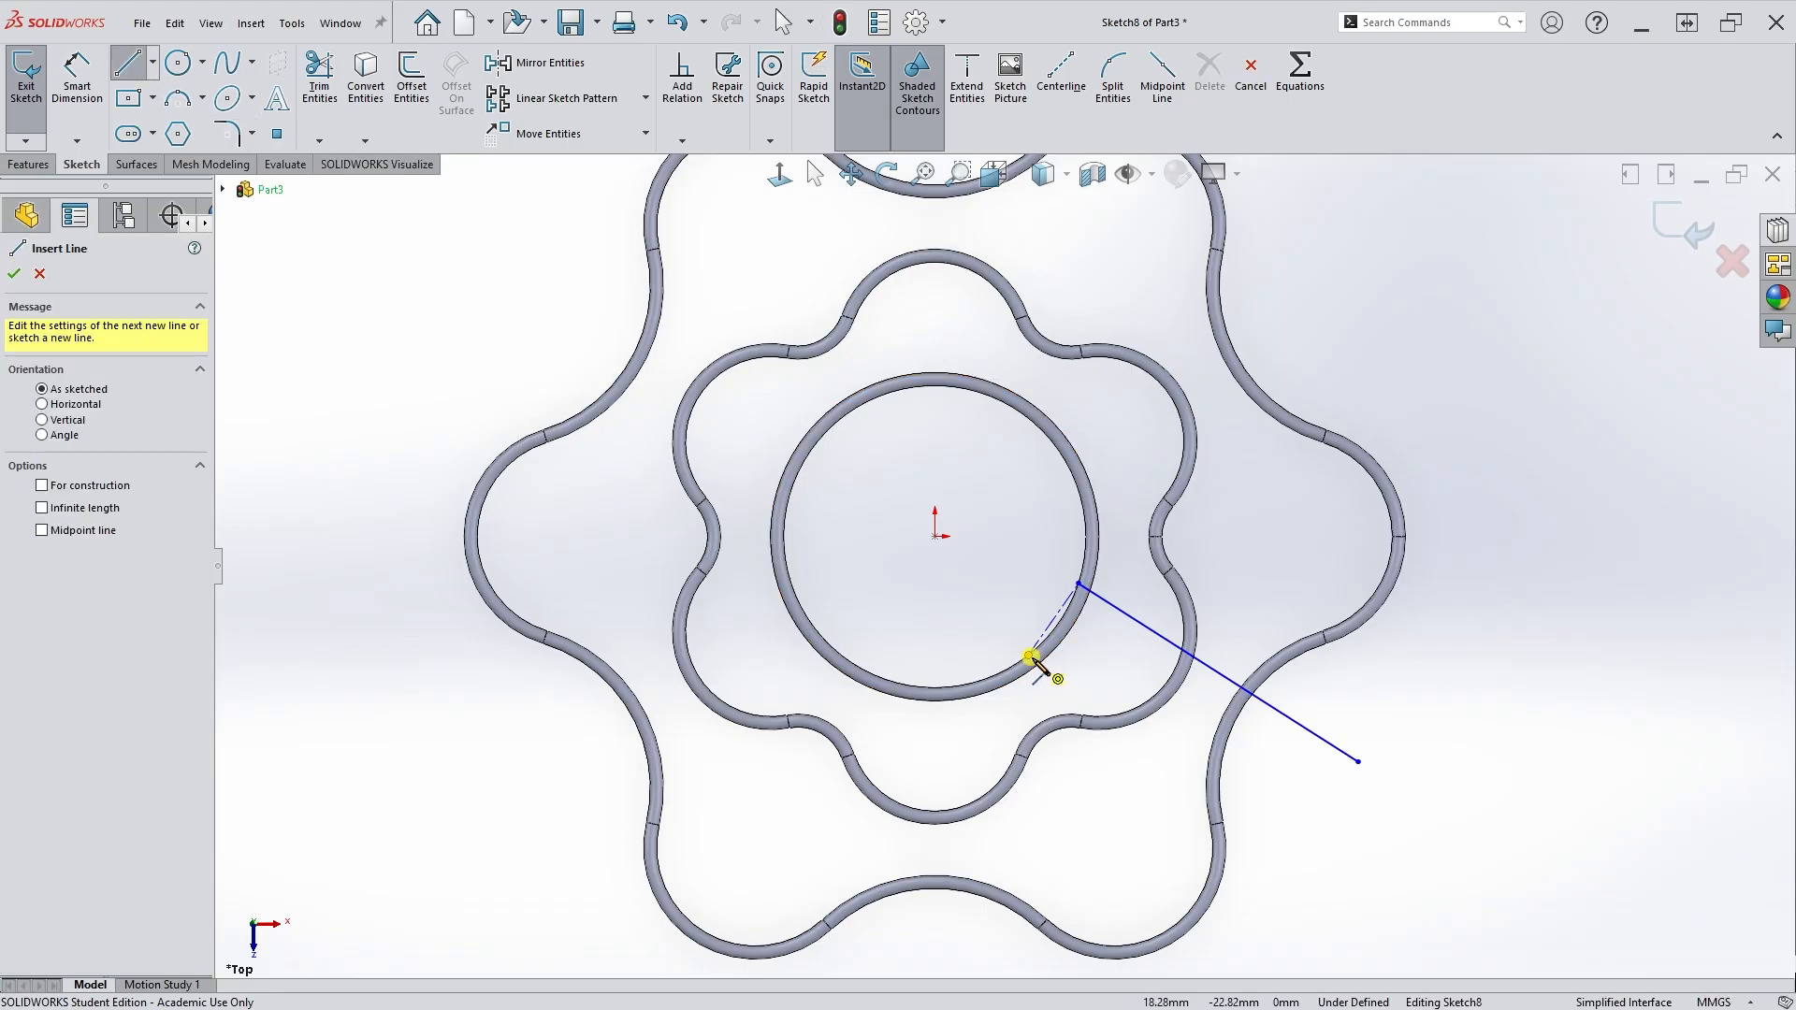
{"action": "left_click", "coordinate": [1029, 655]}
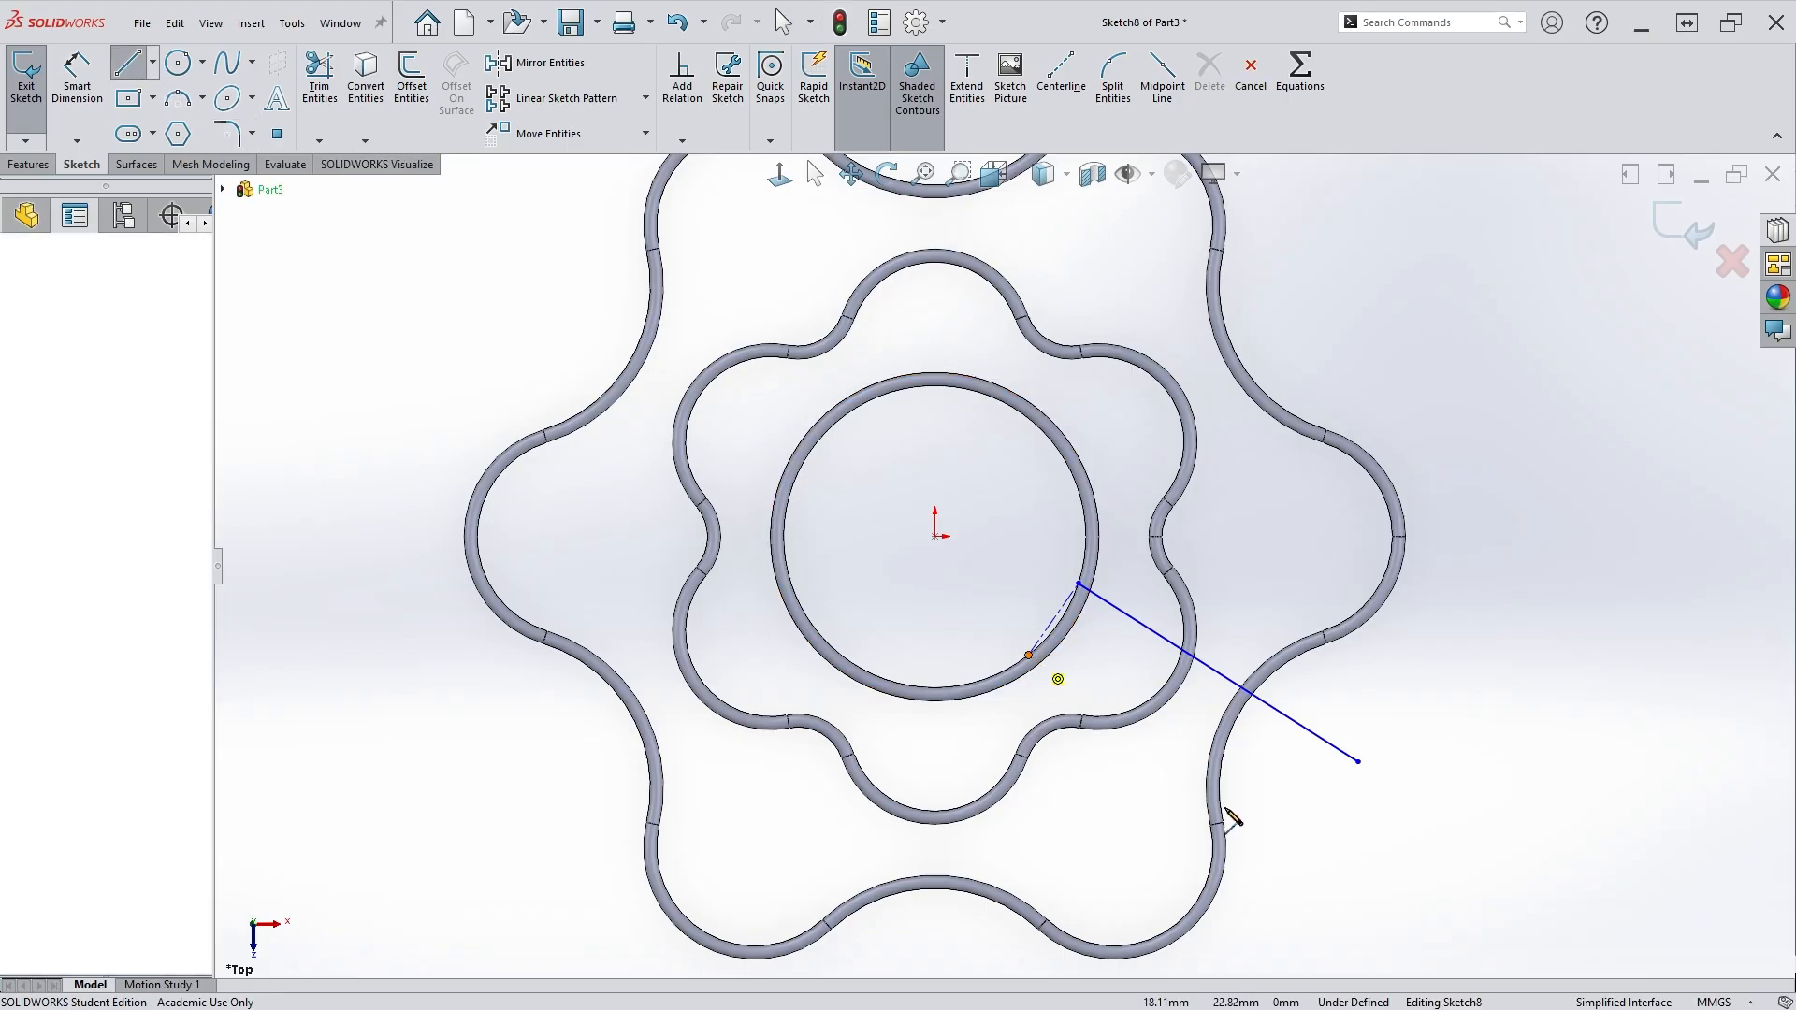
{"action": "left_click", "coordinate": [1316, 814]}
{"action": "key", "text": "Escape"}
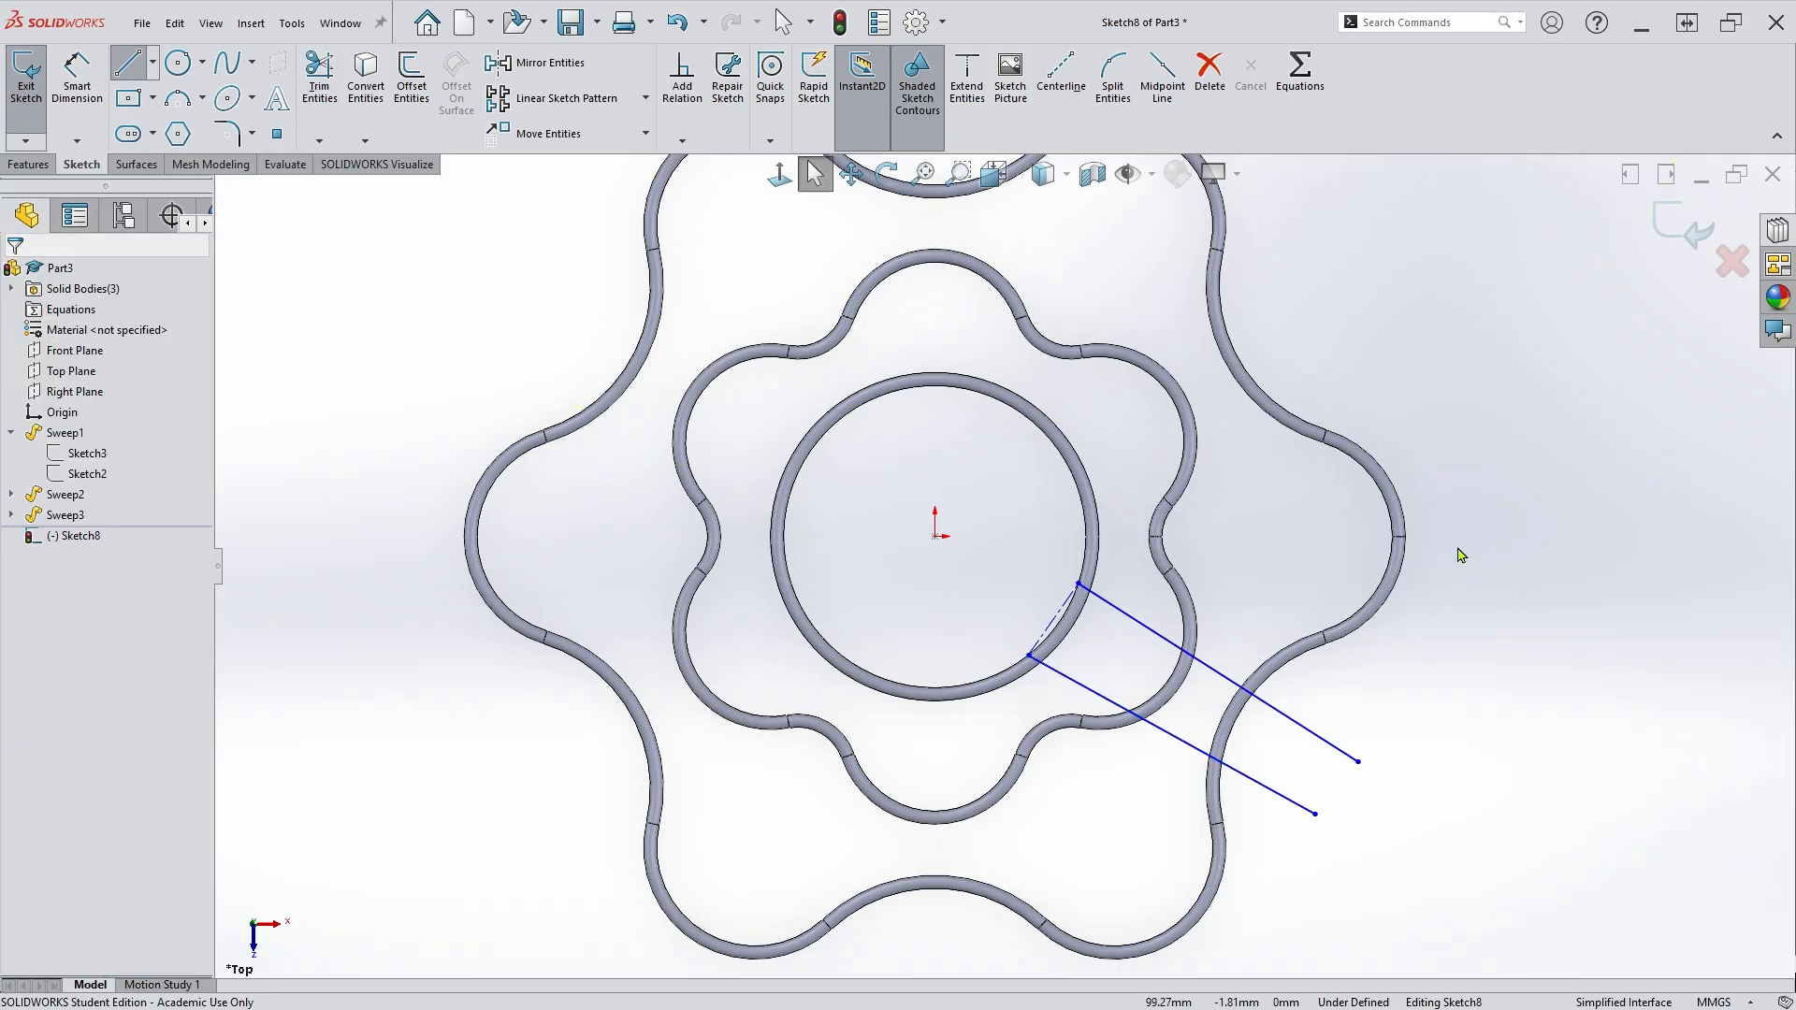
Connect the outer ends of the two solid lines with a construction centerline about 12.9 mm long.
{"action": "scroll", "coordinate": [1331, 617], "scroll_direction": "down", "scroll_amount": 2}
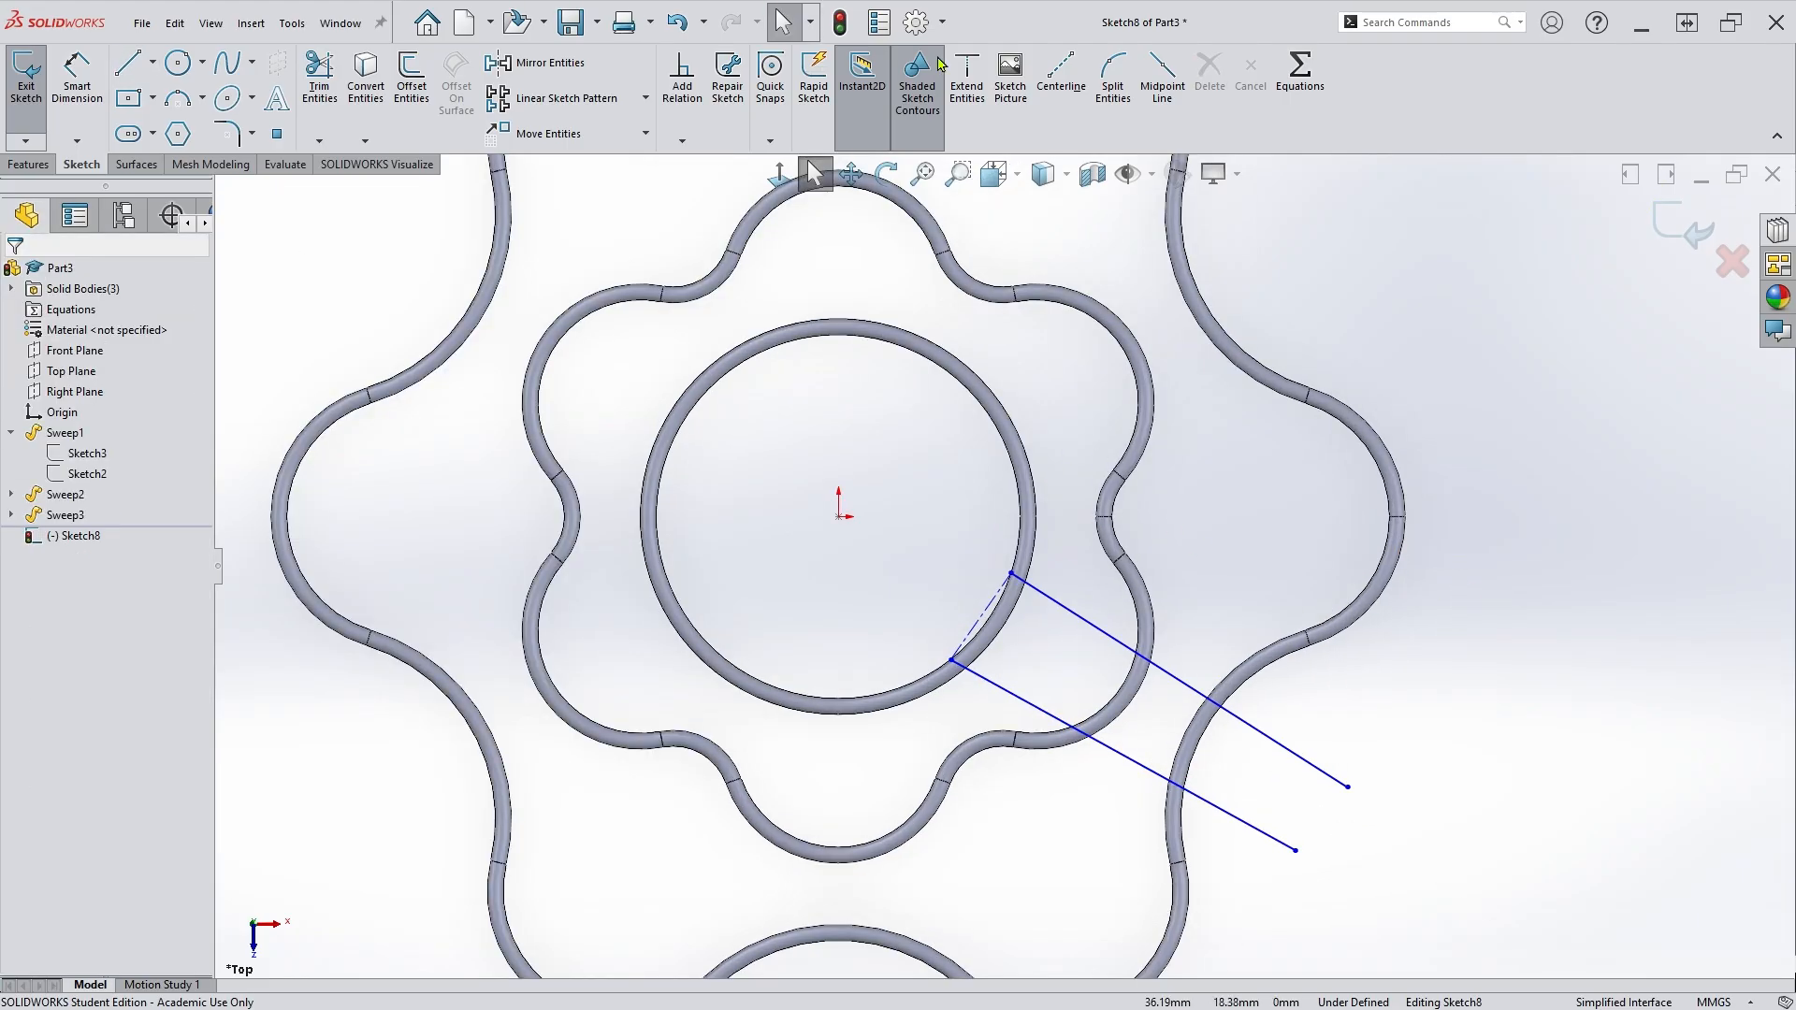
{"action": "left_click", "coordinate": [1060, 75]}
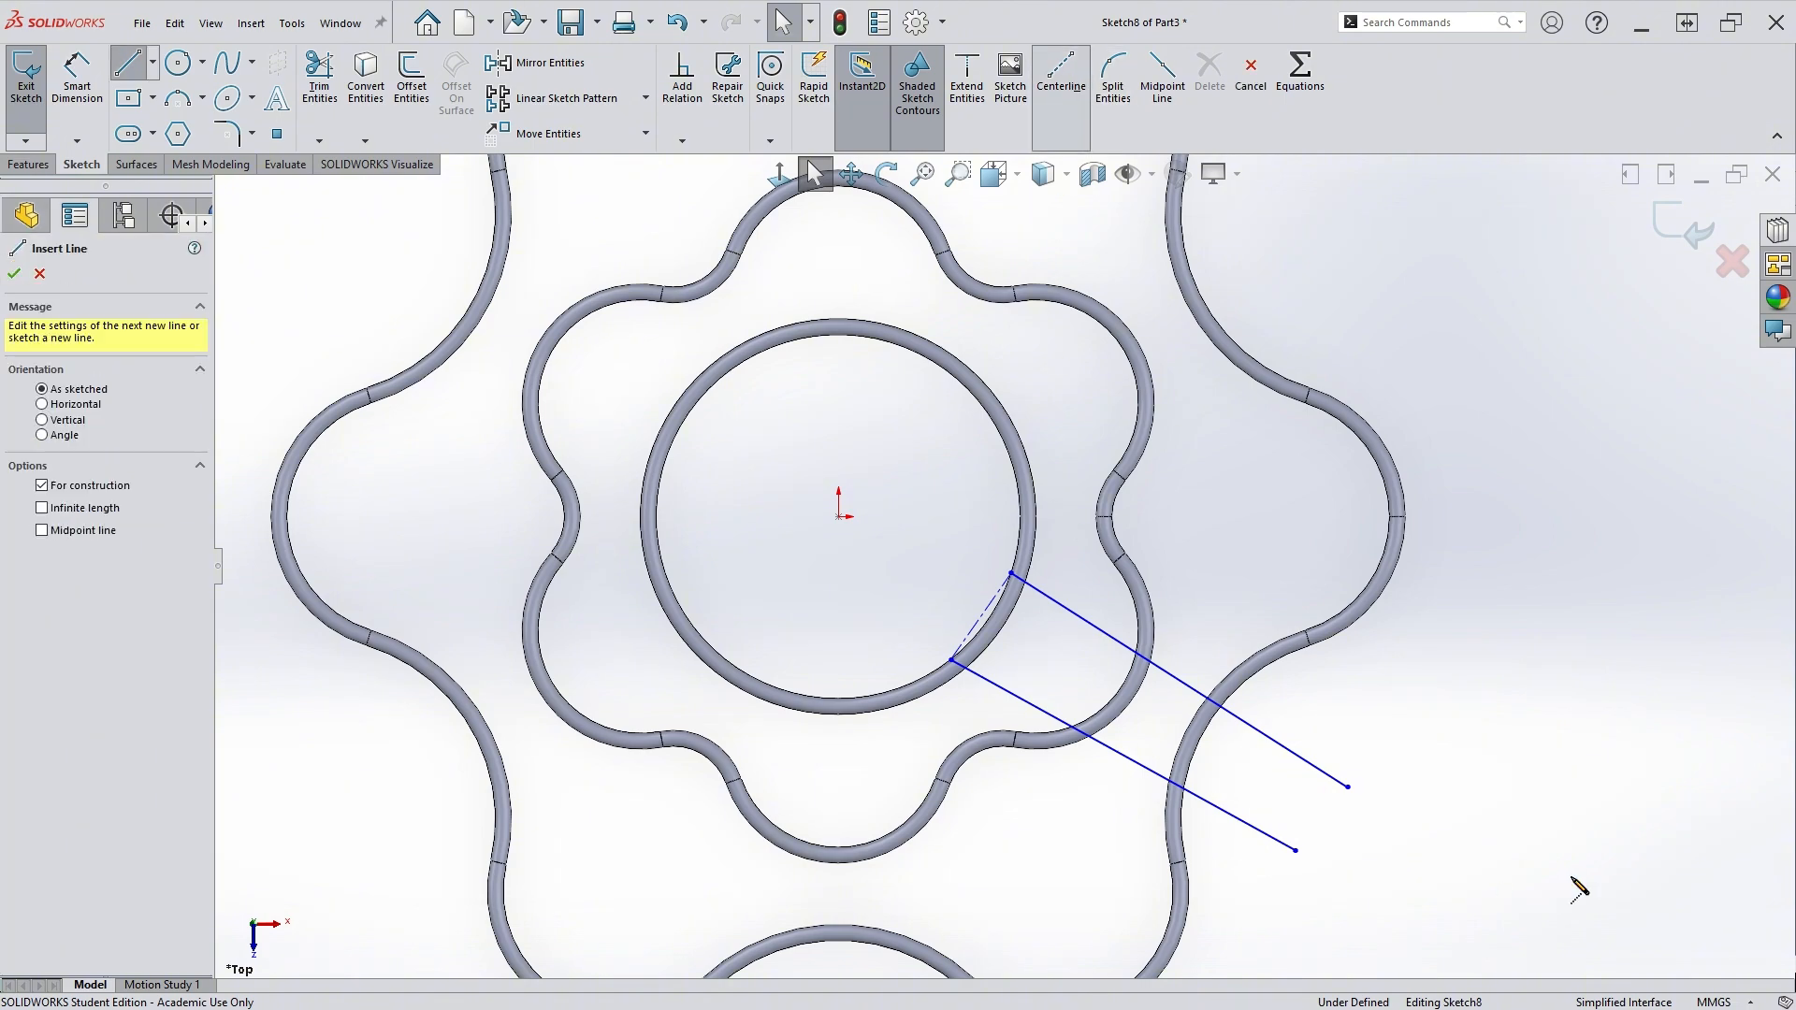
{"action": "left_click", "coordinate": [1294, 852]}
{"action": "left_click", "coordinate": [1347, 787]}
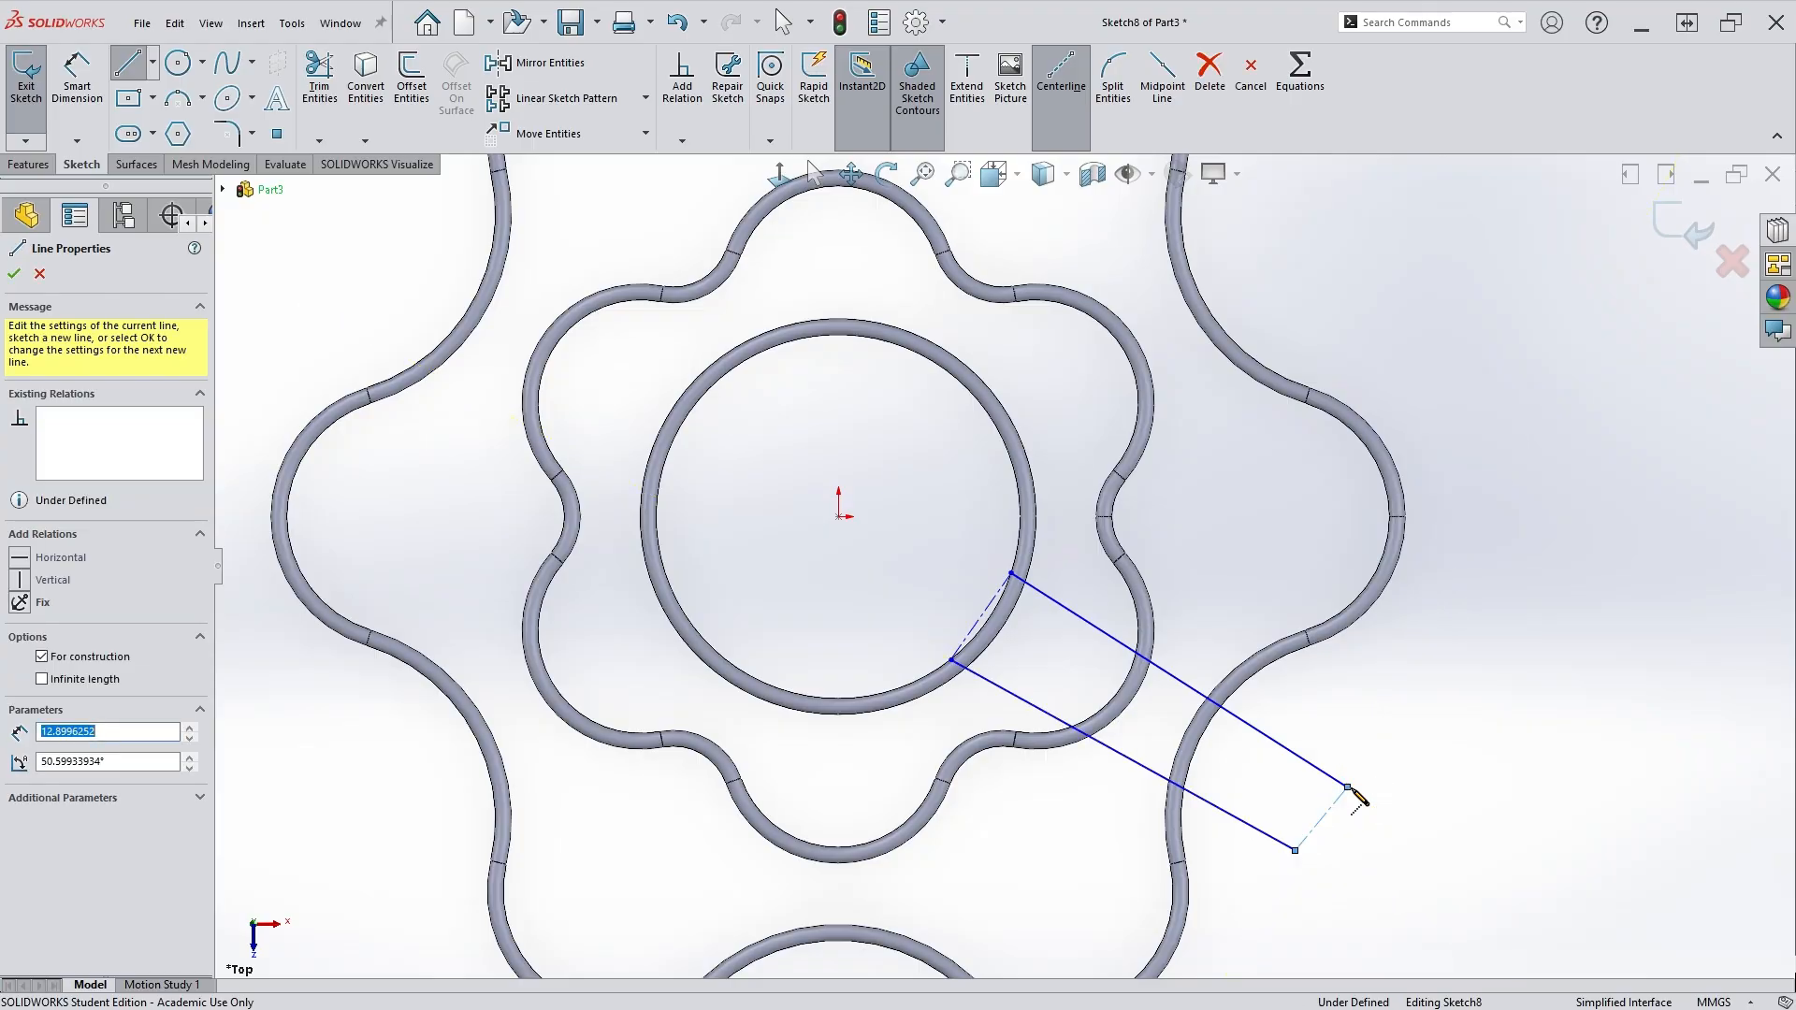
{"action": "key", "text": "Escape"}
{"action": "key", "text": "Escape"}
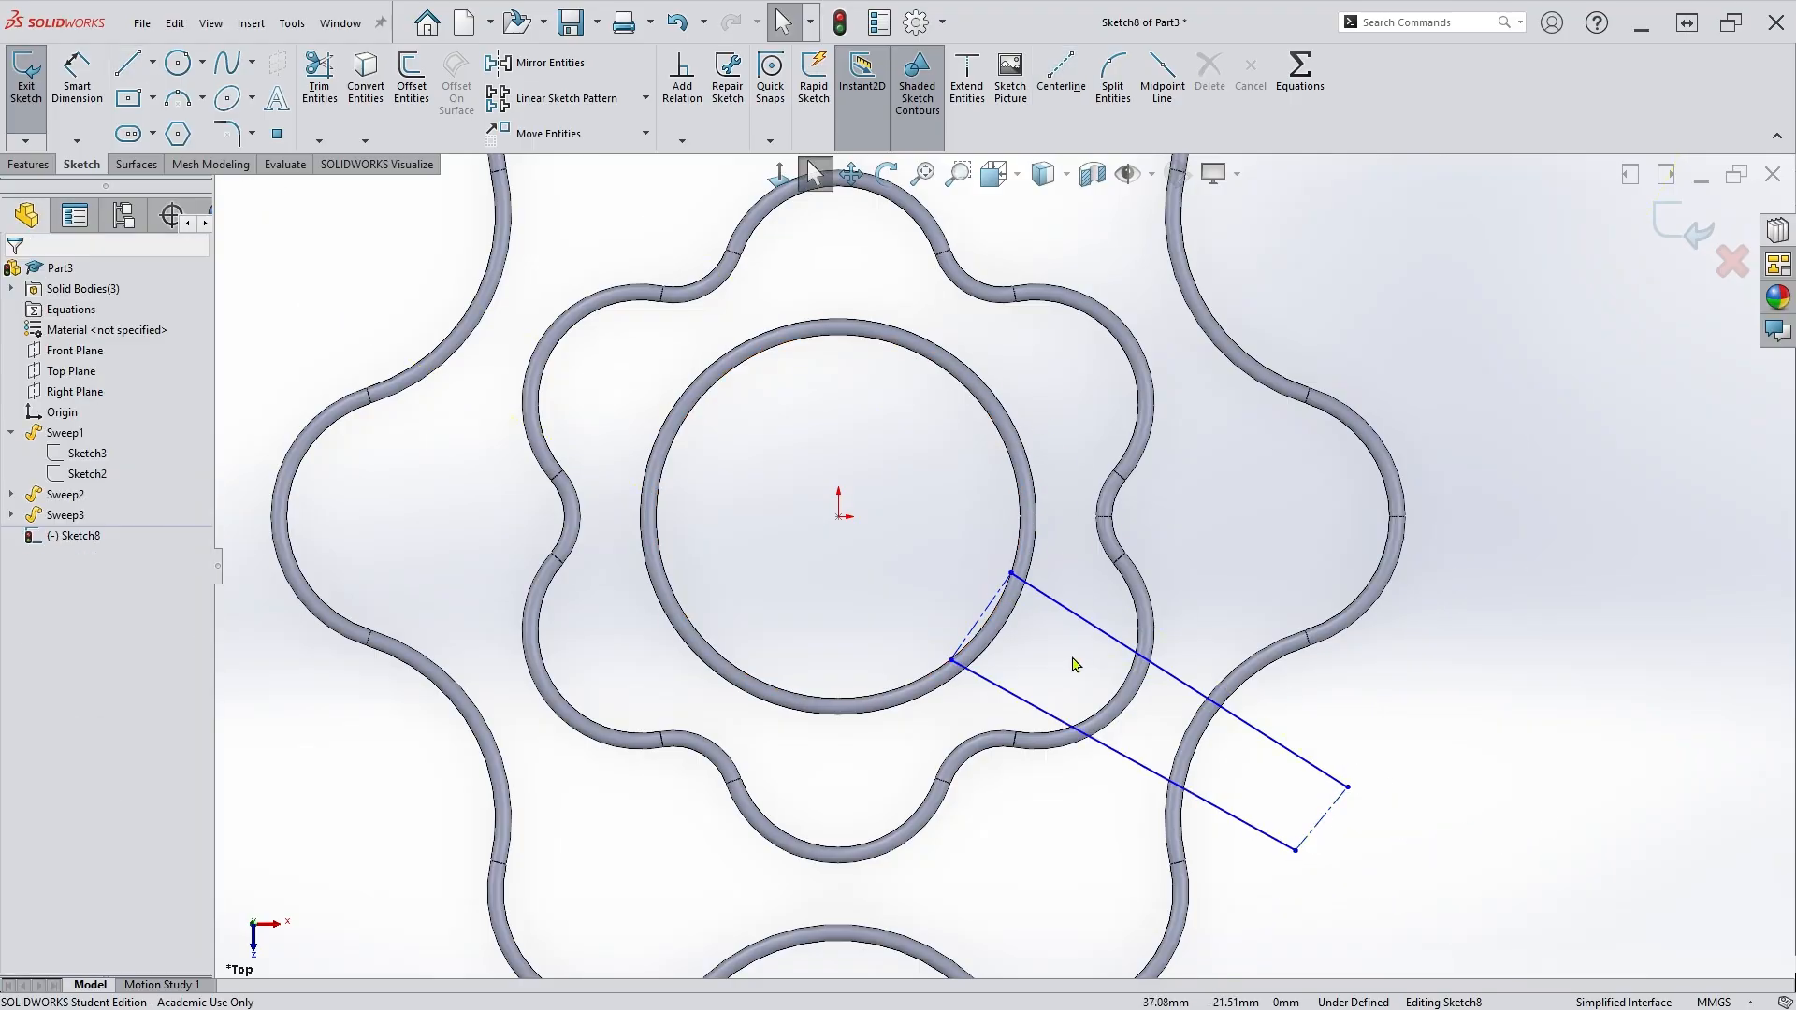
Make the two construction end lines of the slanted four-sided profile parallel to each other.
{"action": "left_click", "coordinate": [991, 608]}
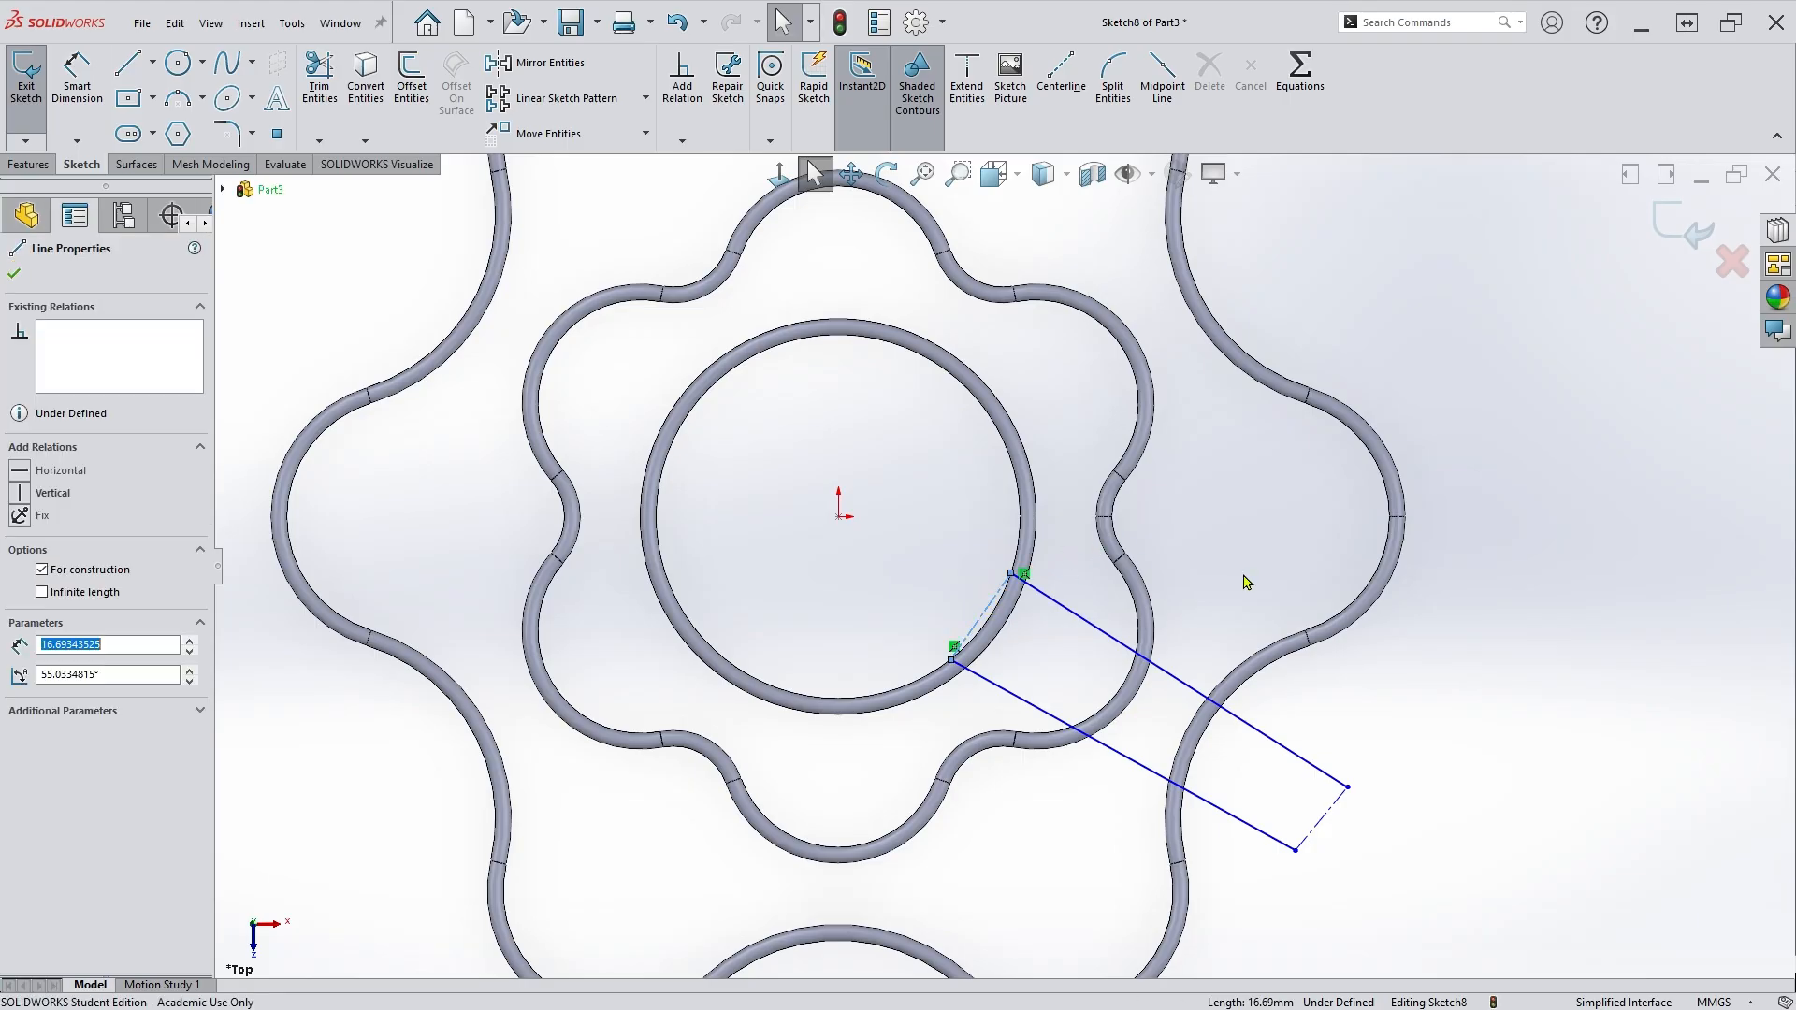
{"action": "left_click", "coordinate": [1338, 810], "text": "ctrl"}
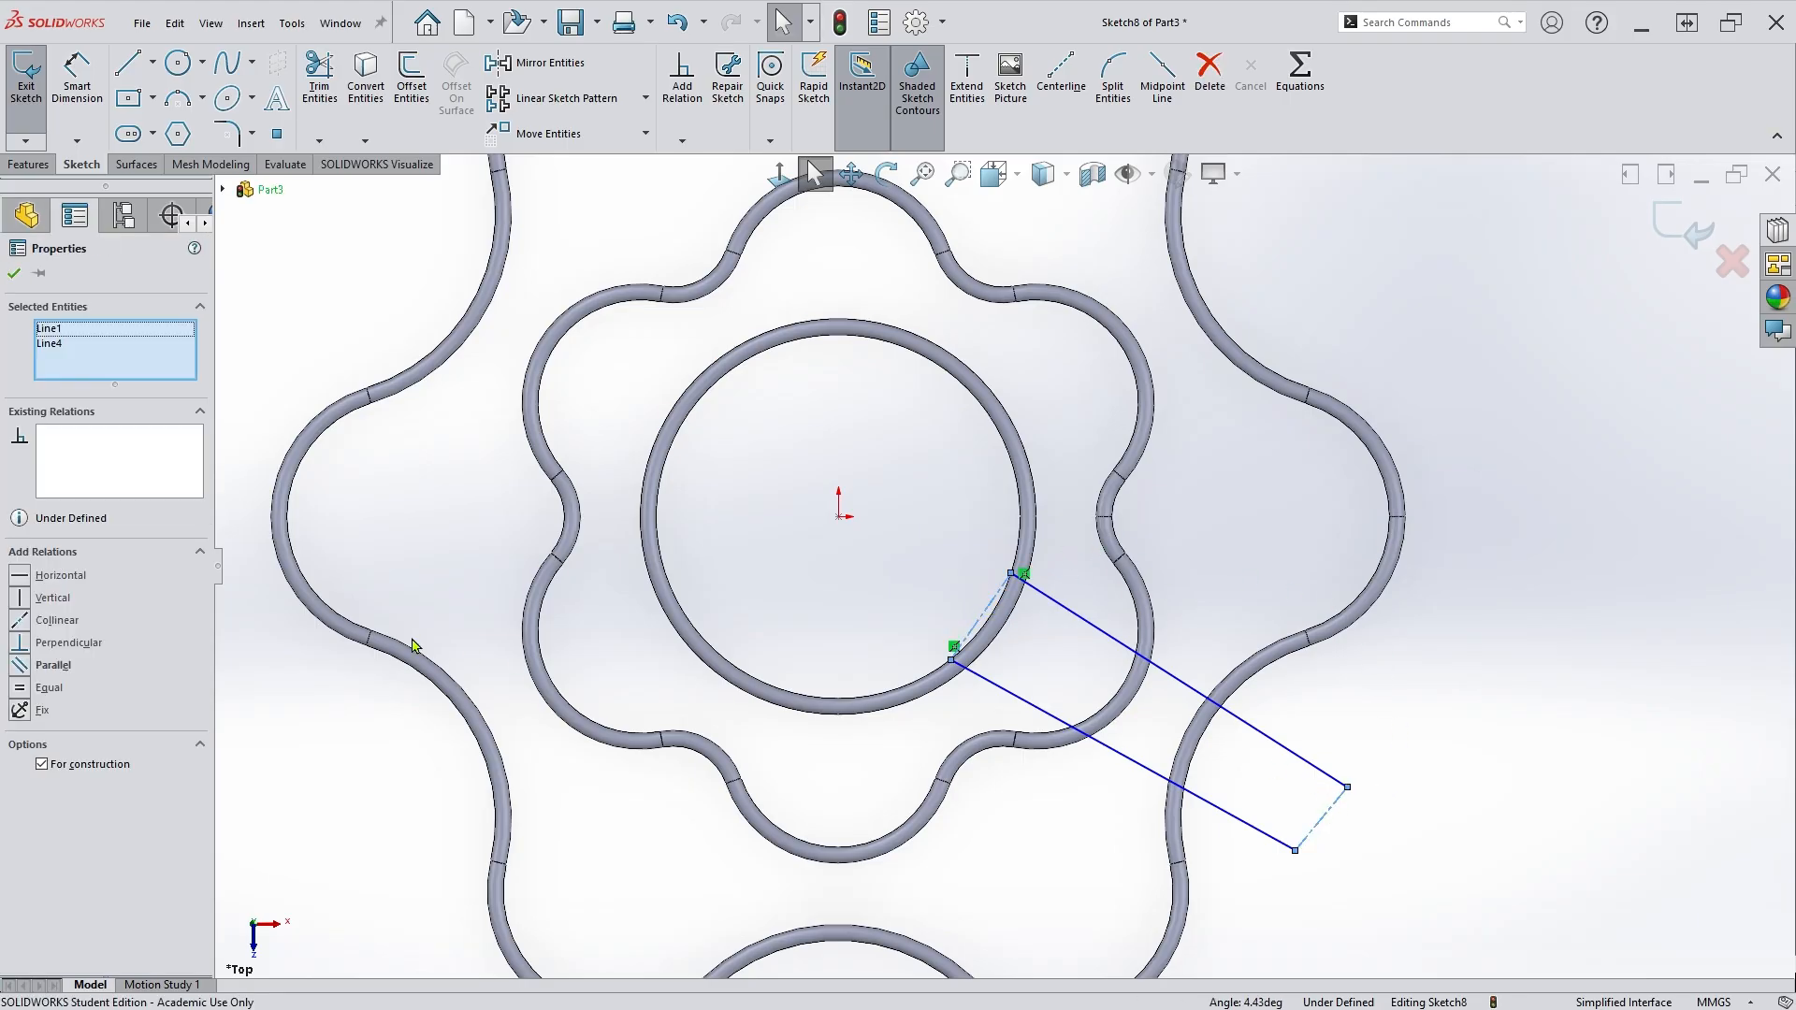
{"action": "left_click", "coordinate": [22, 668]}
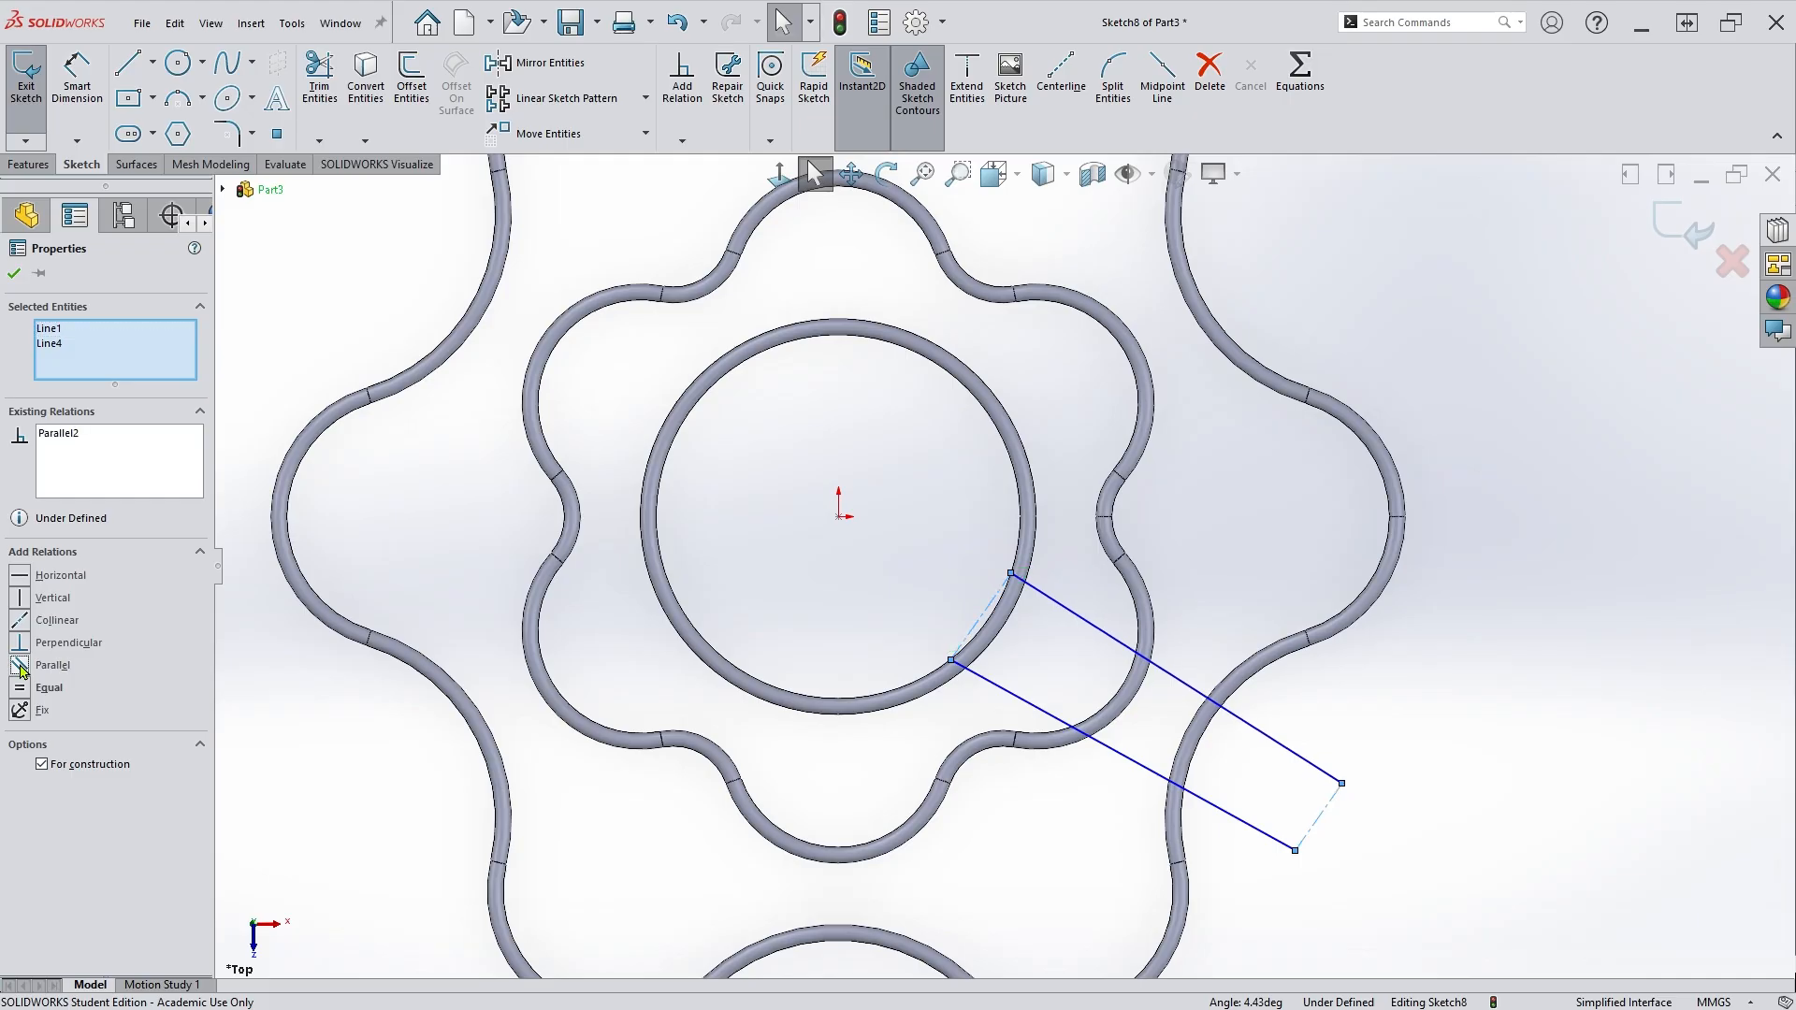
{"action": "left_click", "coordinate": [772, 544]}
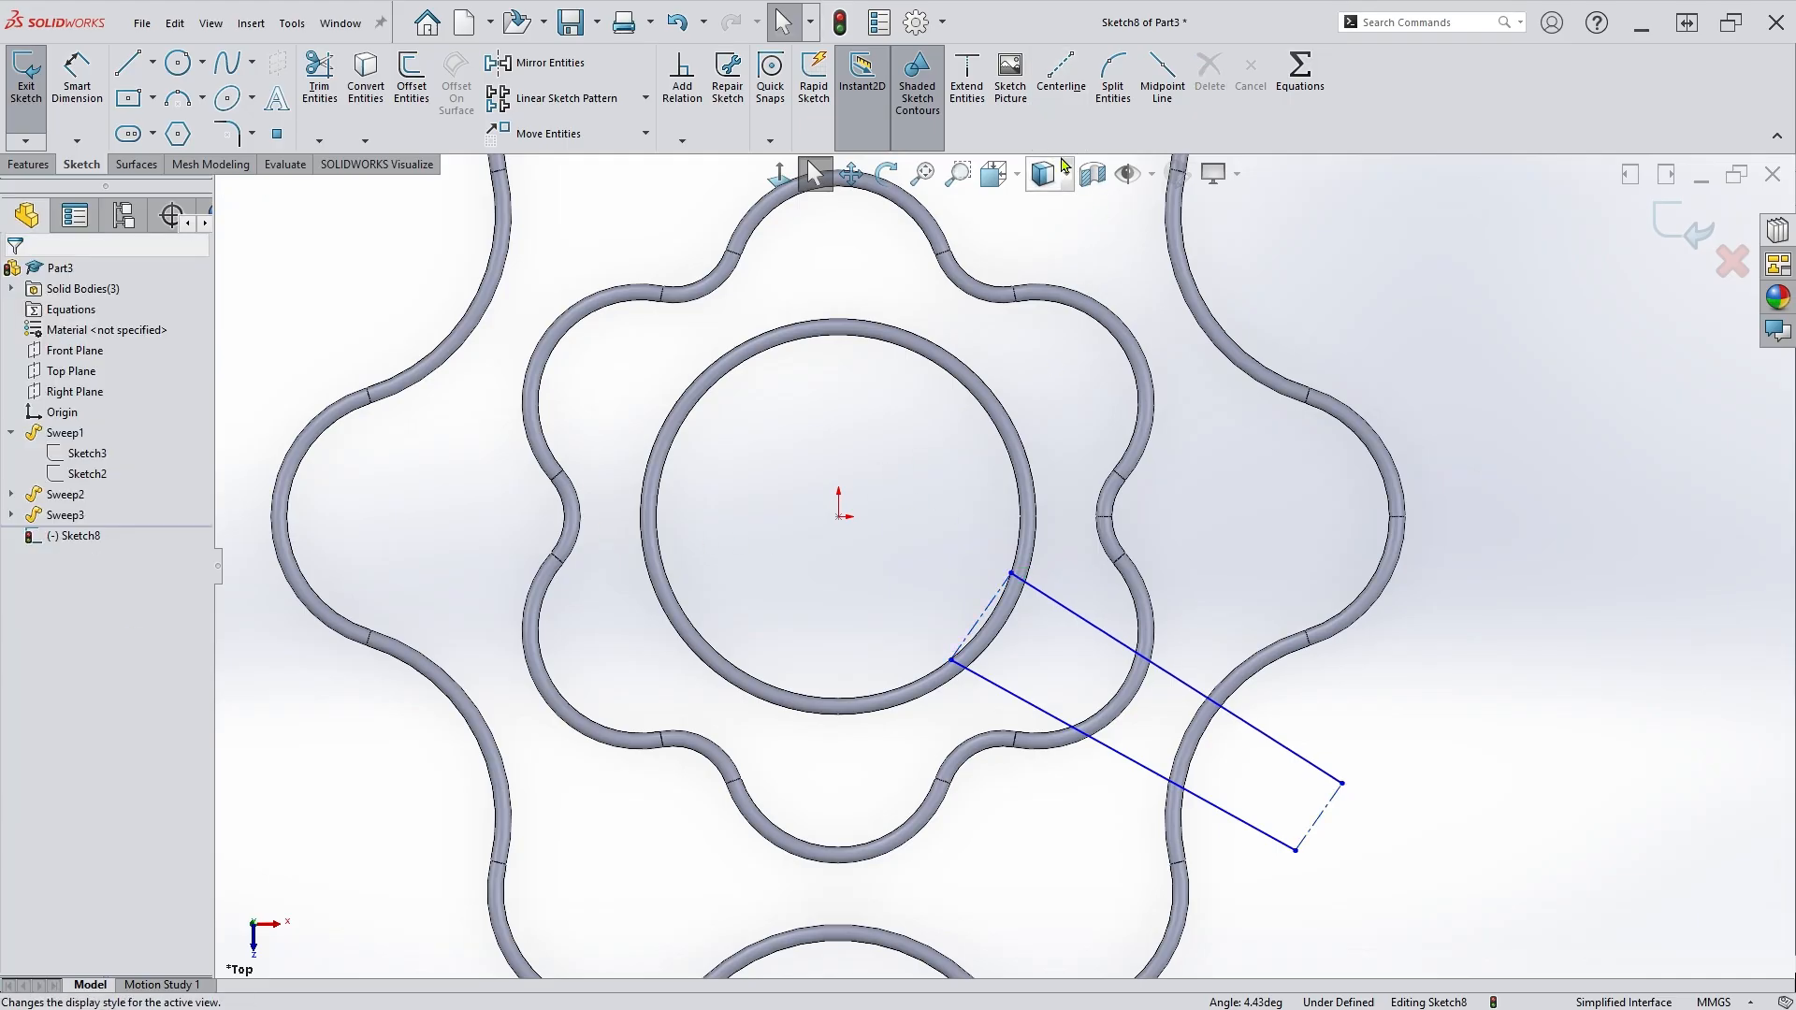
Sketch a vertical centerline from the origin upward, ending inside the central ring.
{"action": "left_click", "coordinate": [1070, 80]}
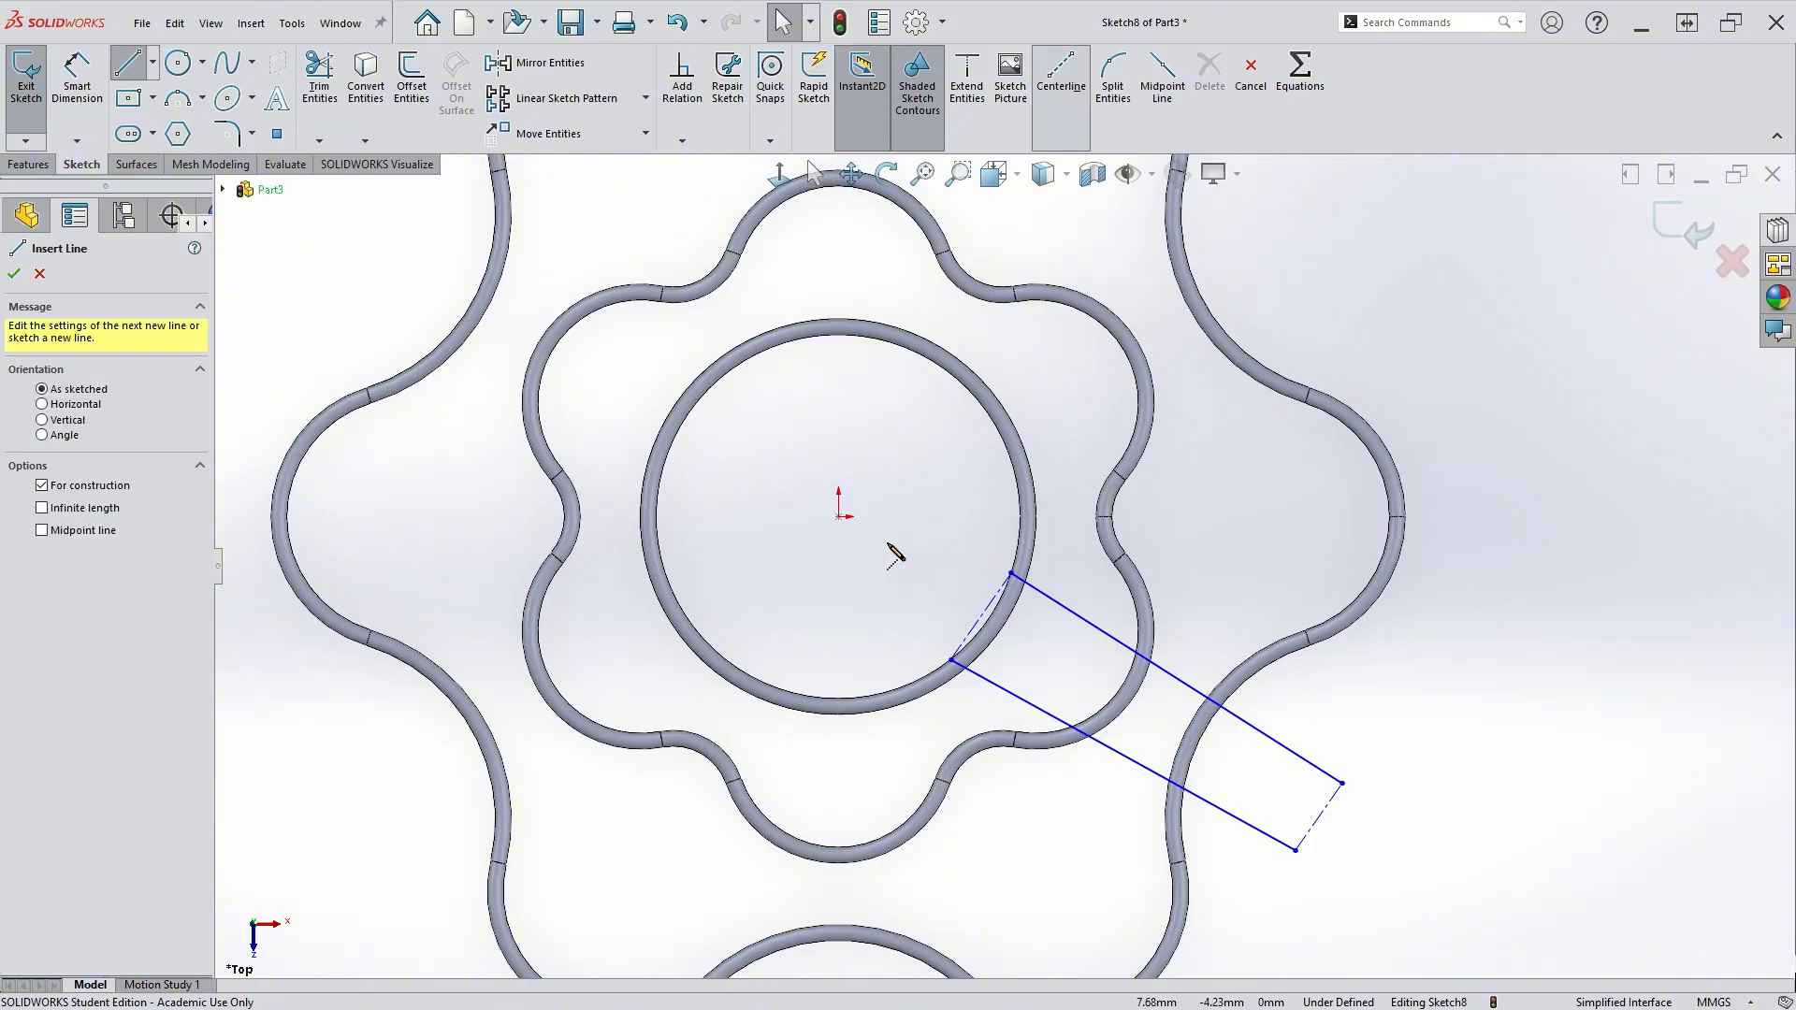
{"action": "left_click", "coordinate": [840, 516]}
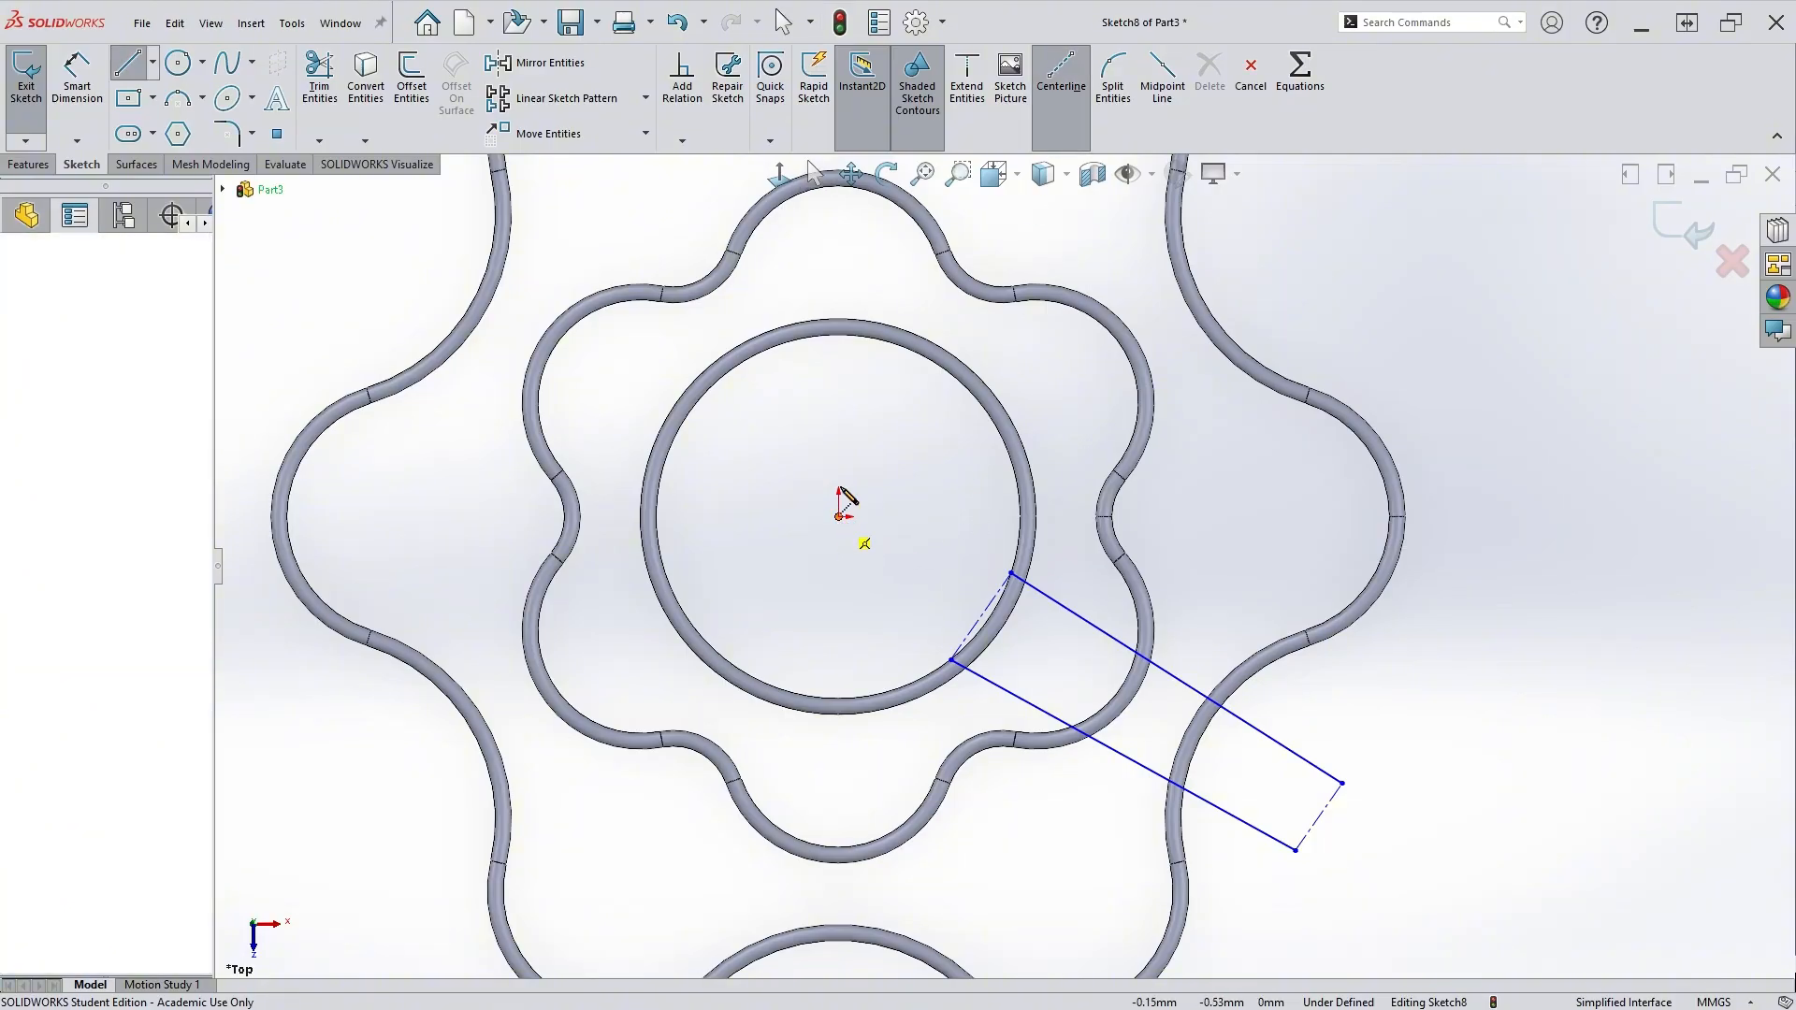
{"action": "left_click", "coordinate": [838, 370]}
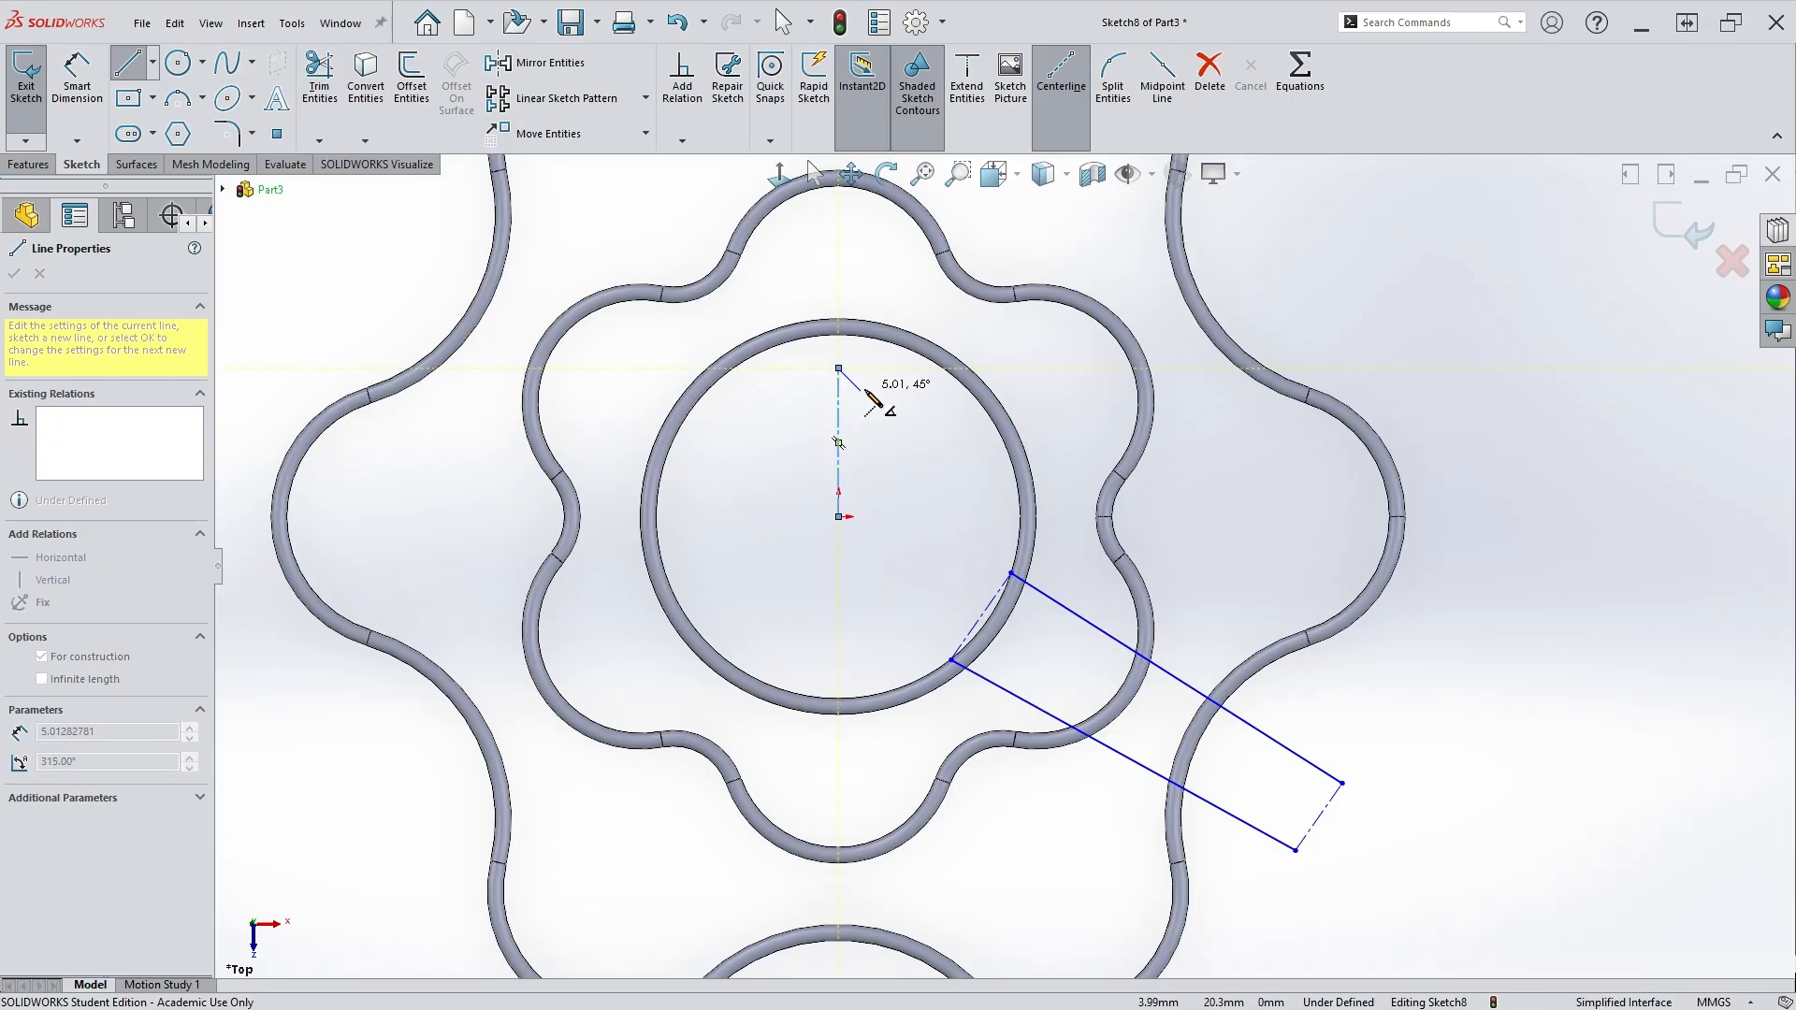
{"action": "key", "text": "Escape"}
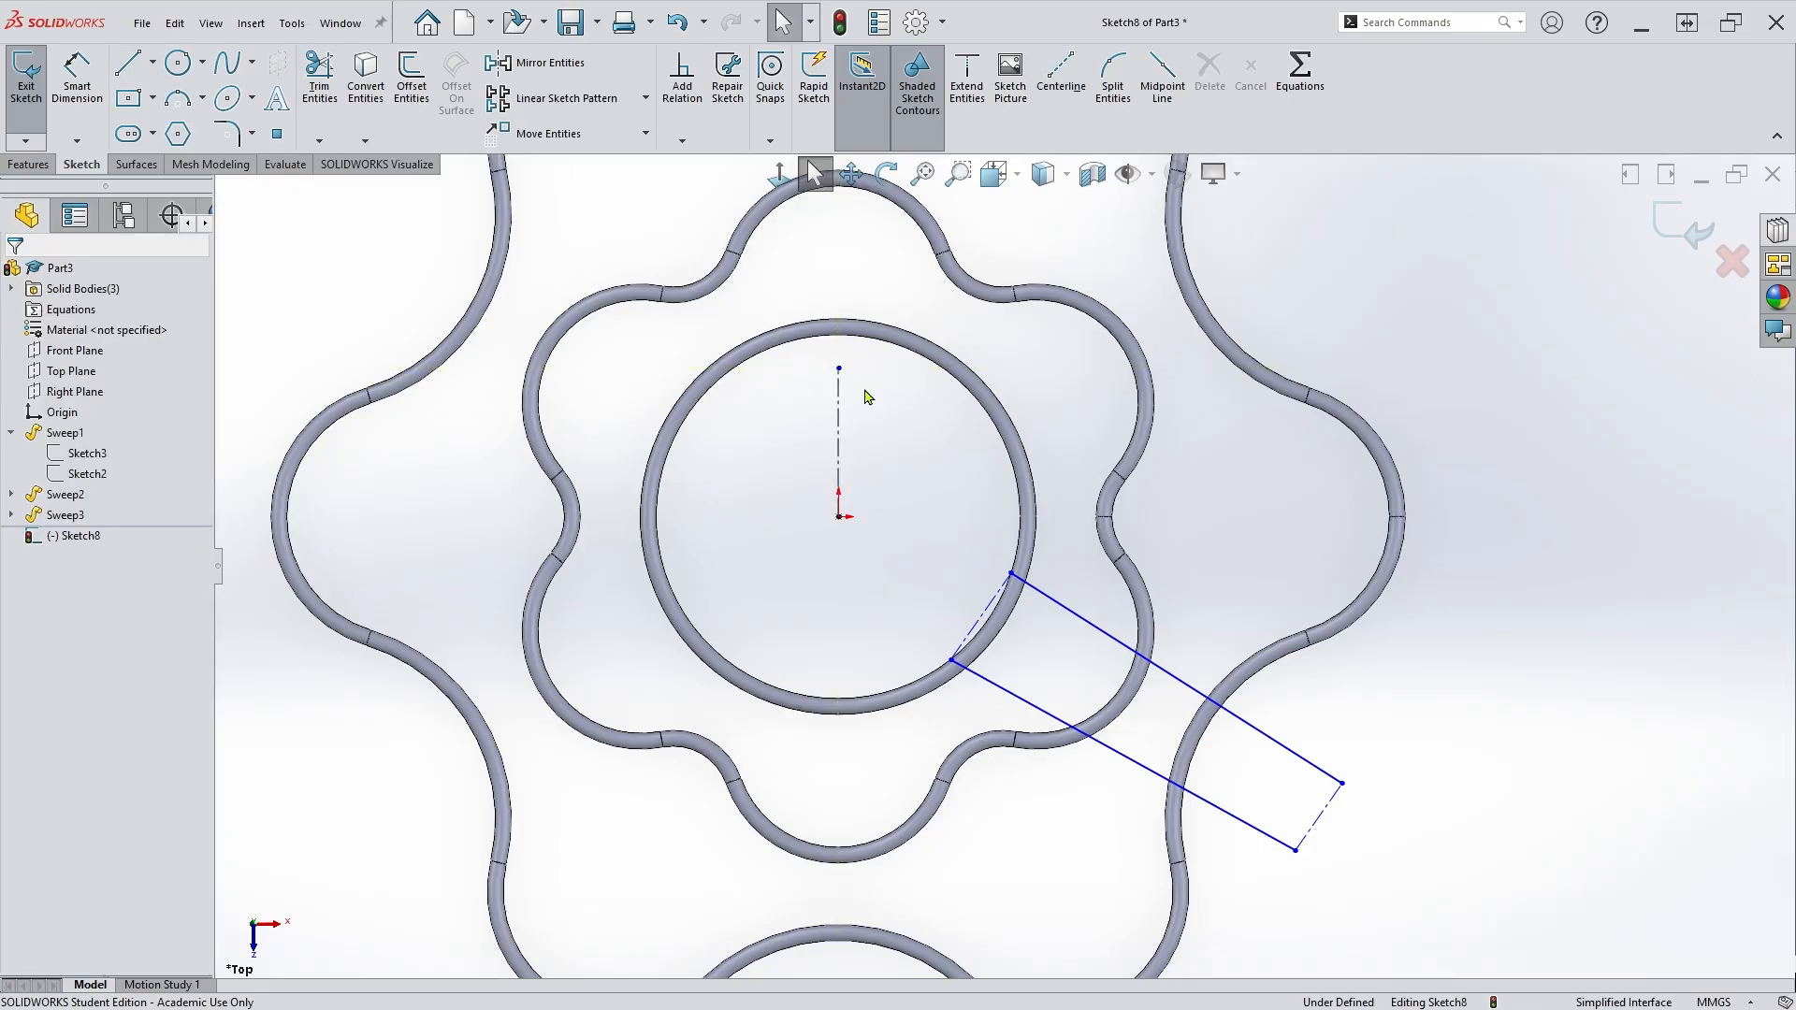
{"action": "left_click", "coordinate": [1064, 86]}
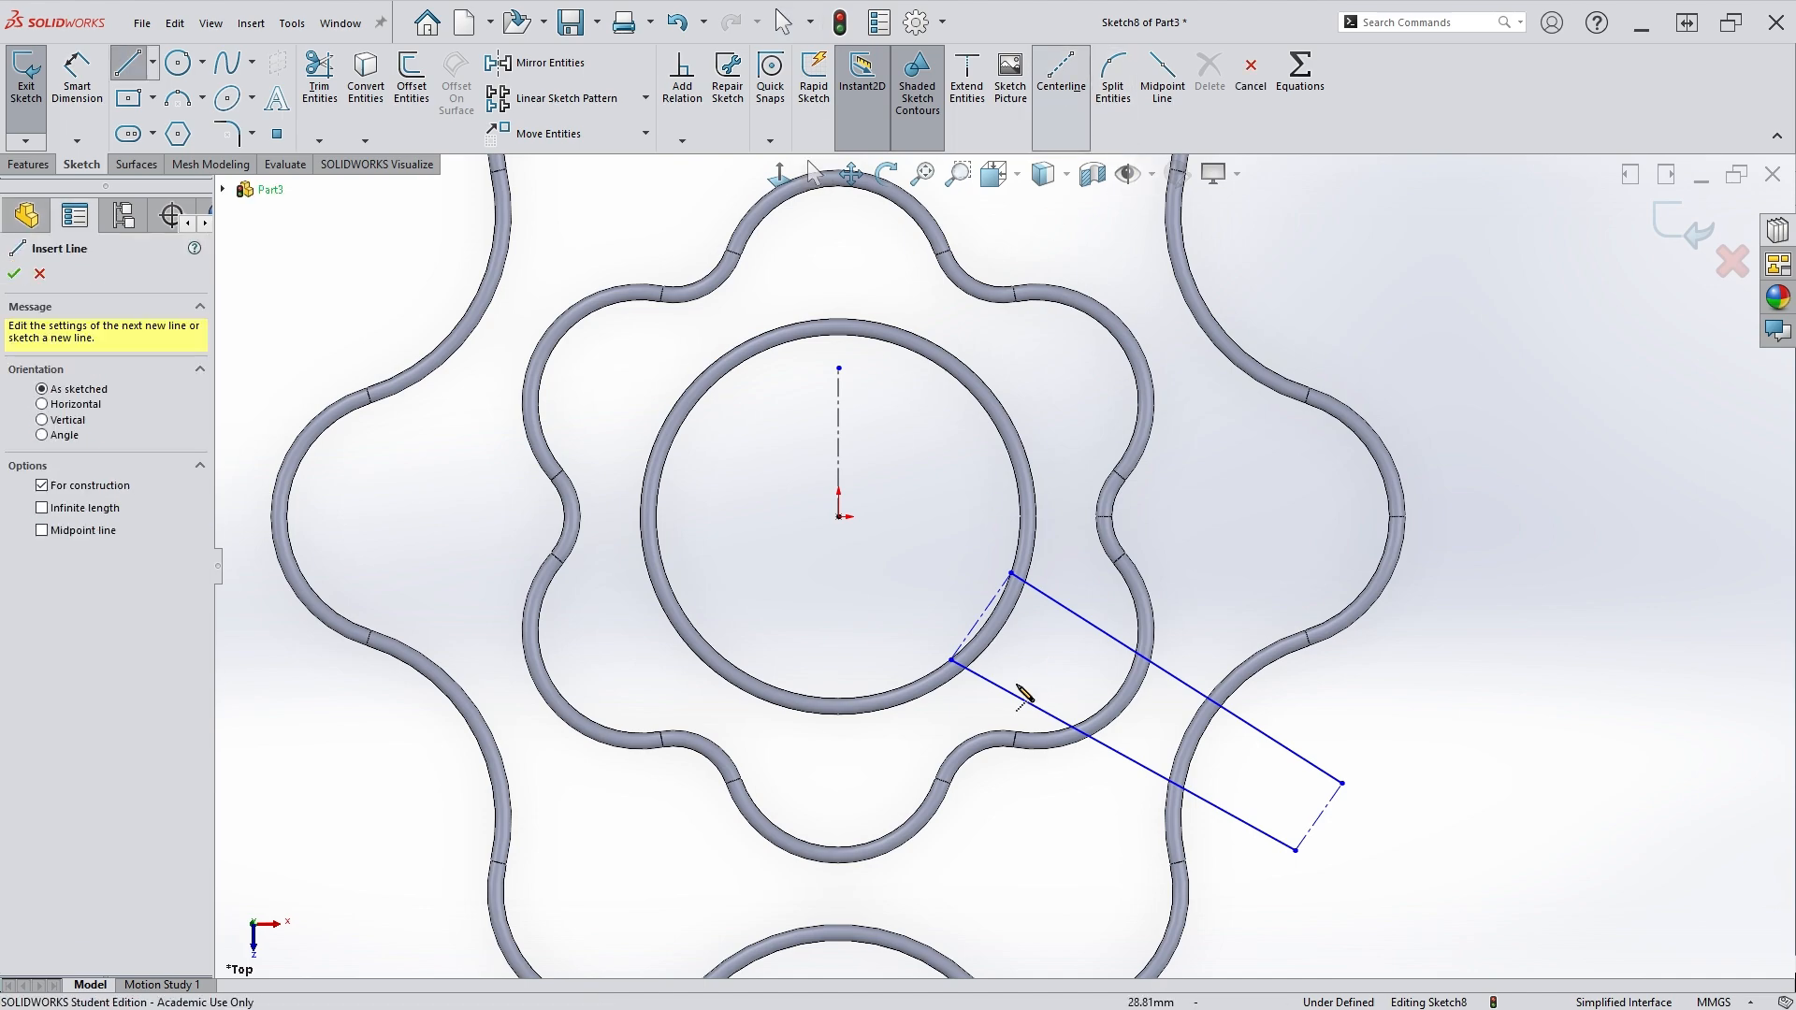
{"action": "left_click", "coordinate": [839, 516]}
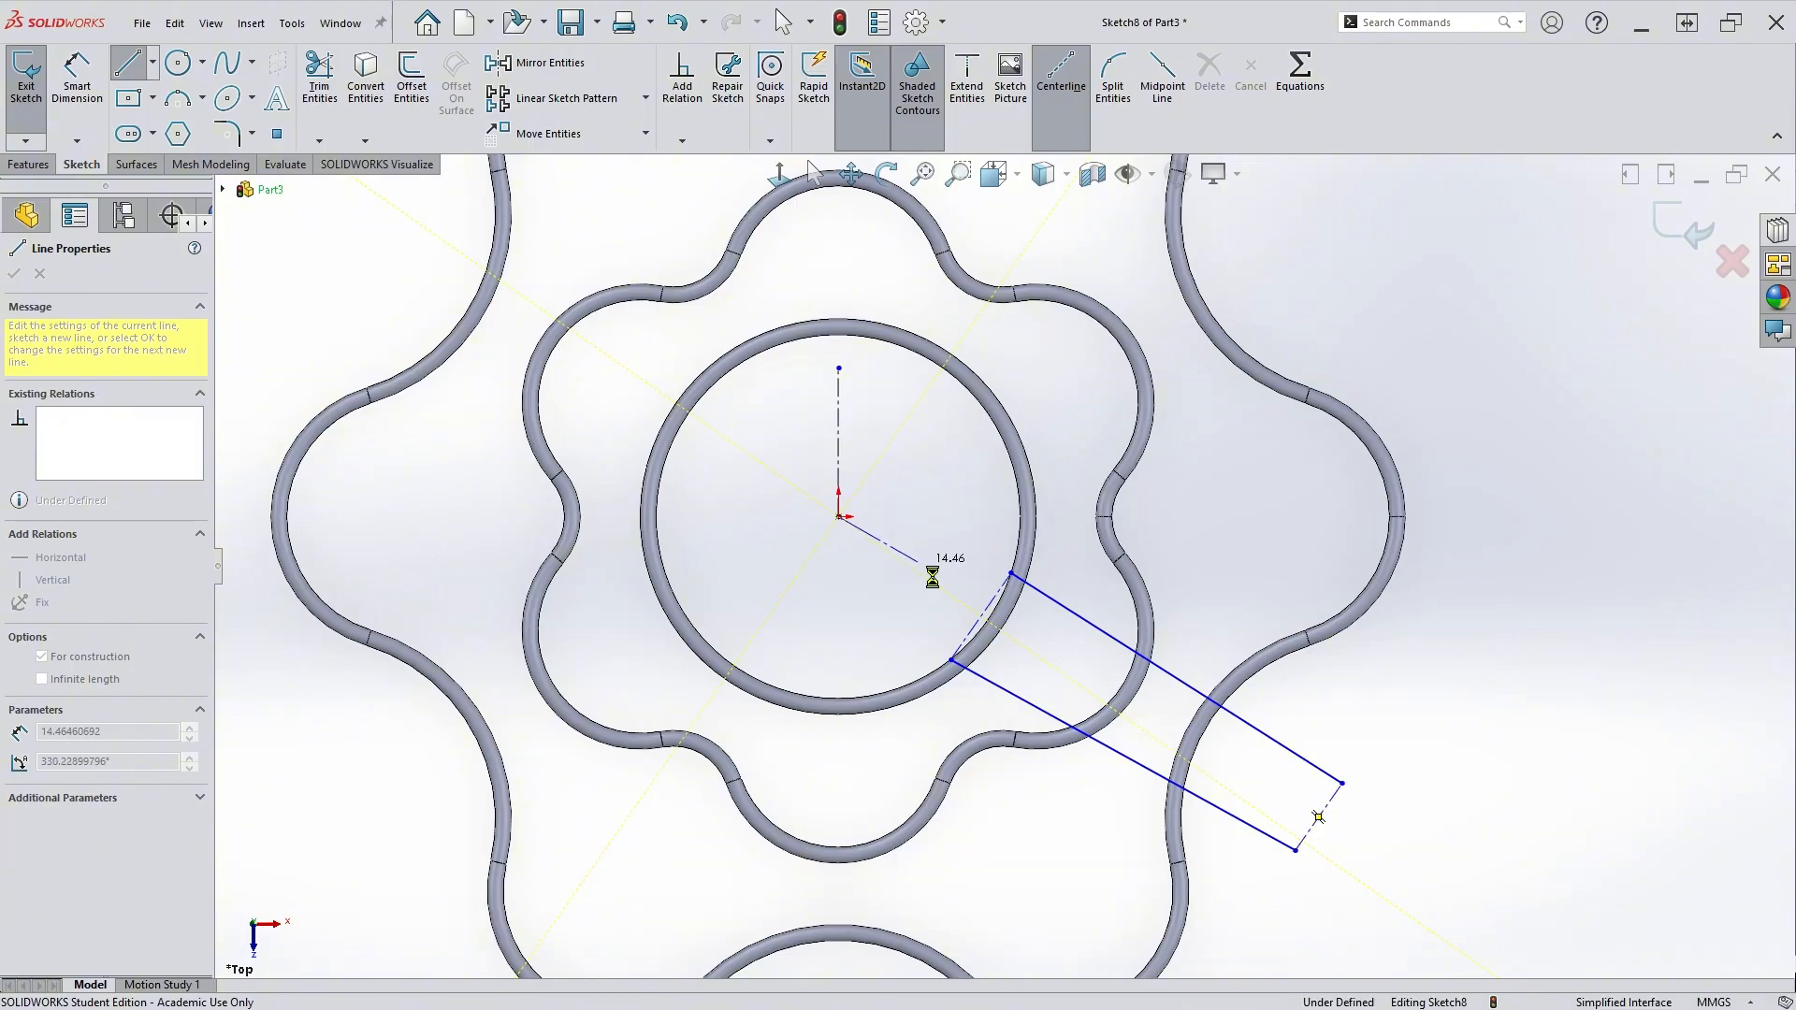
{"action": "key", "text": "Escape"}
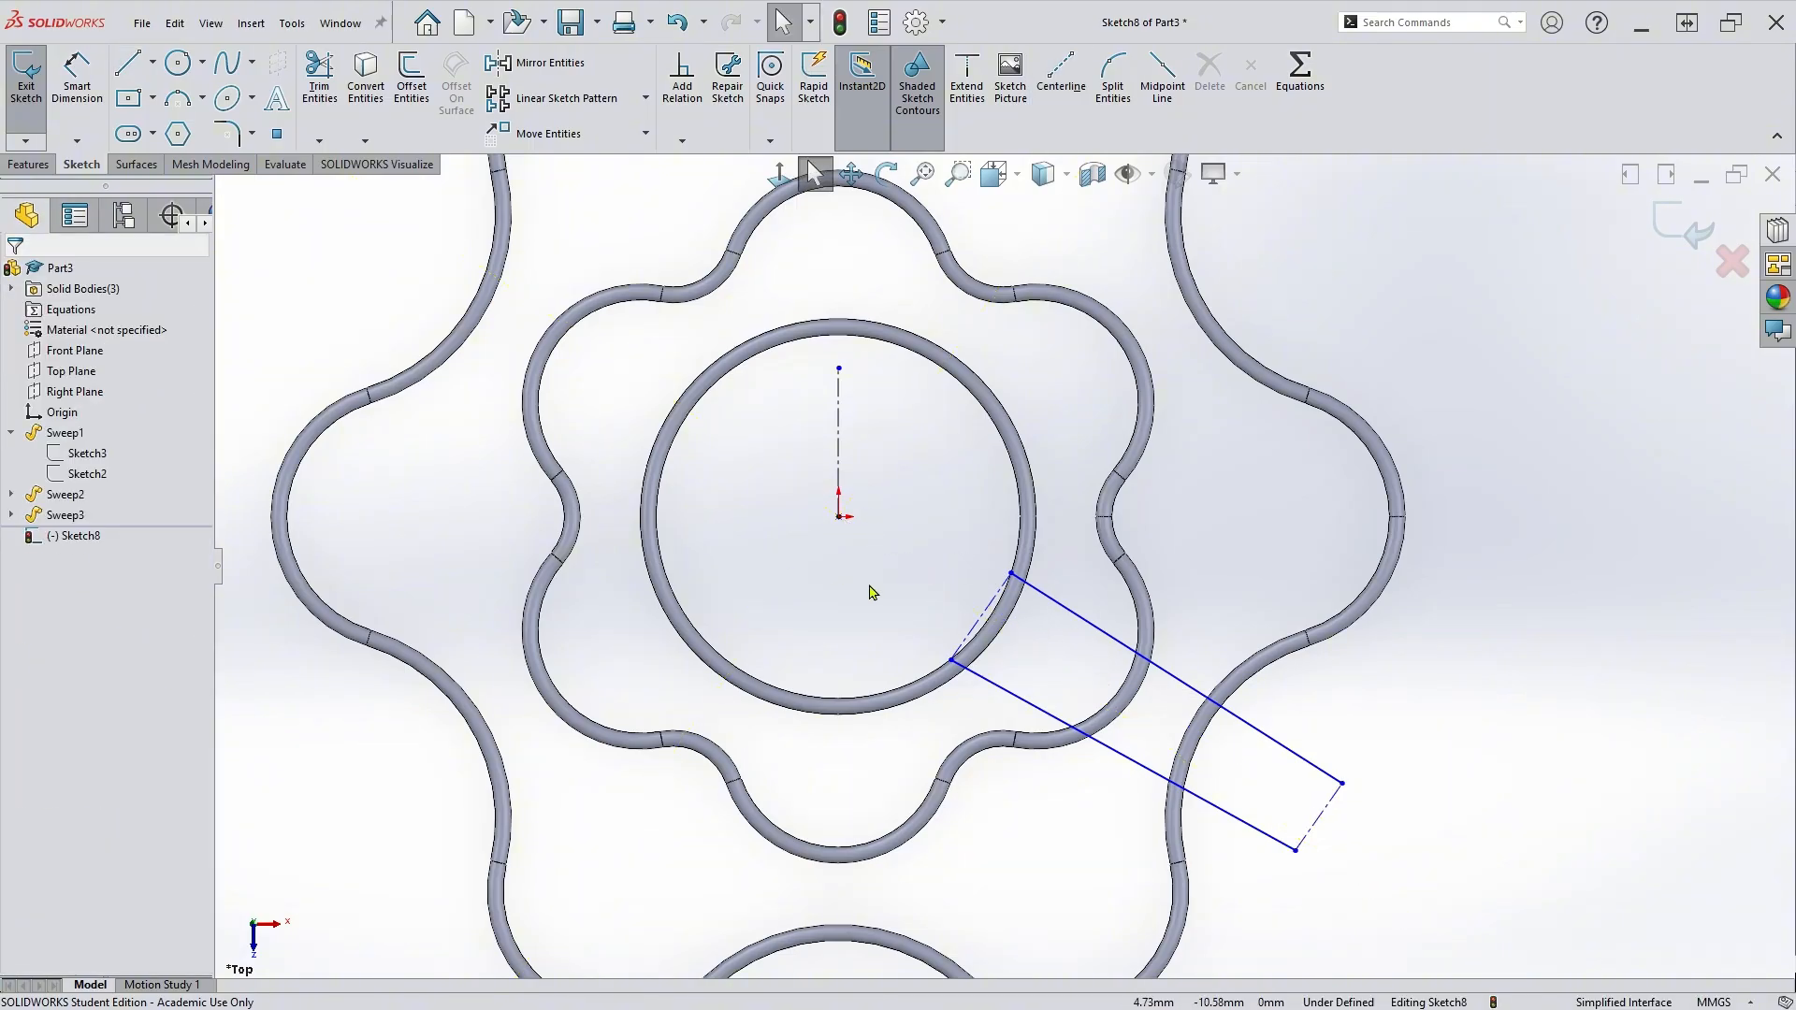
Sketch a centerline through the slanted profile, joining the midpoints of its inner and outer construction end lines.
{"action": "left_click", "coordinate": [1061, 75]}
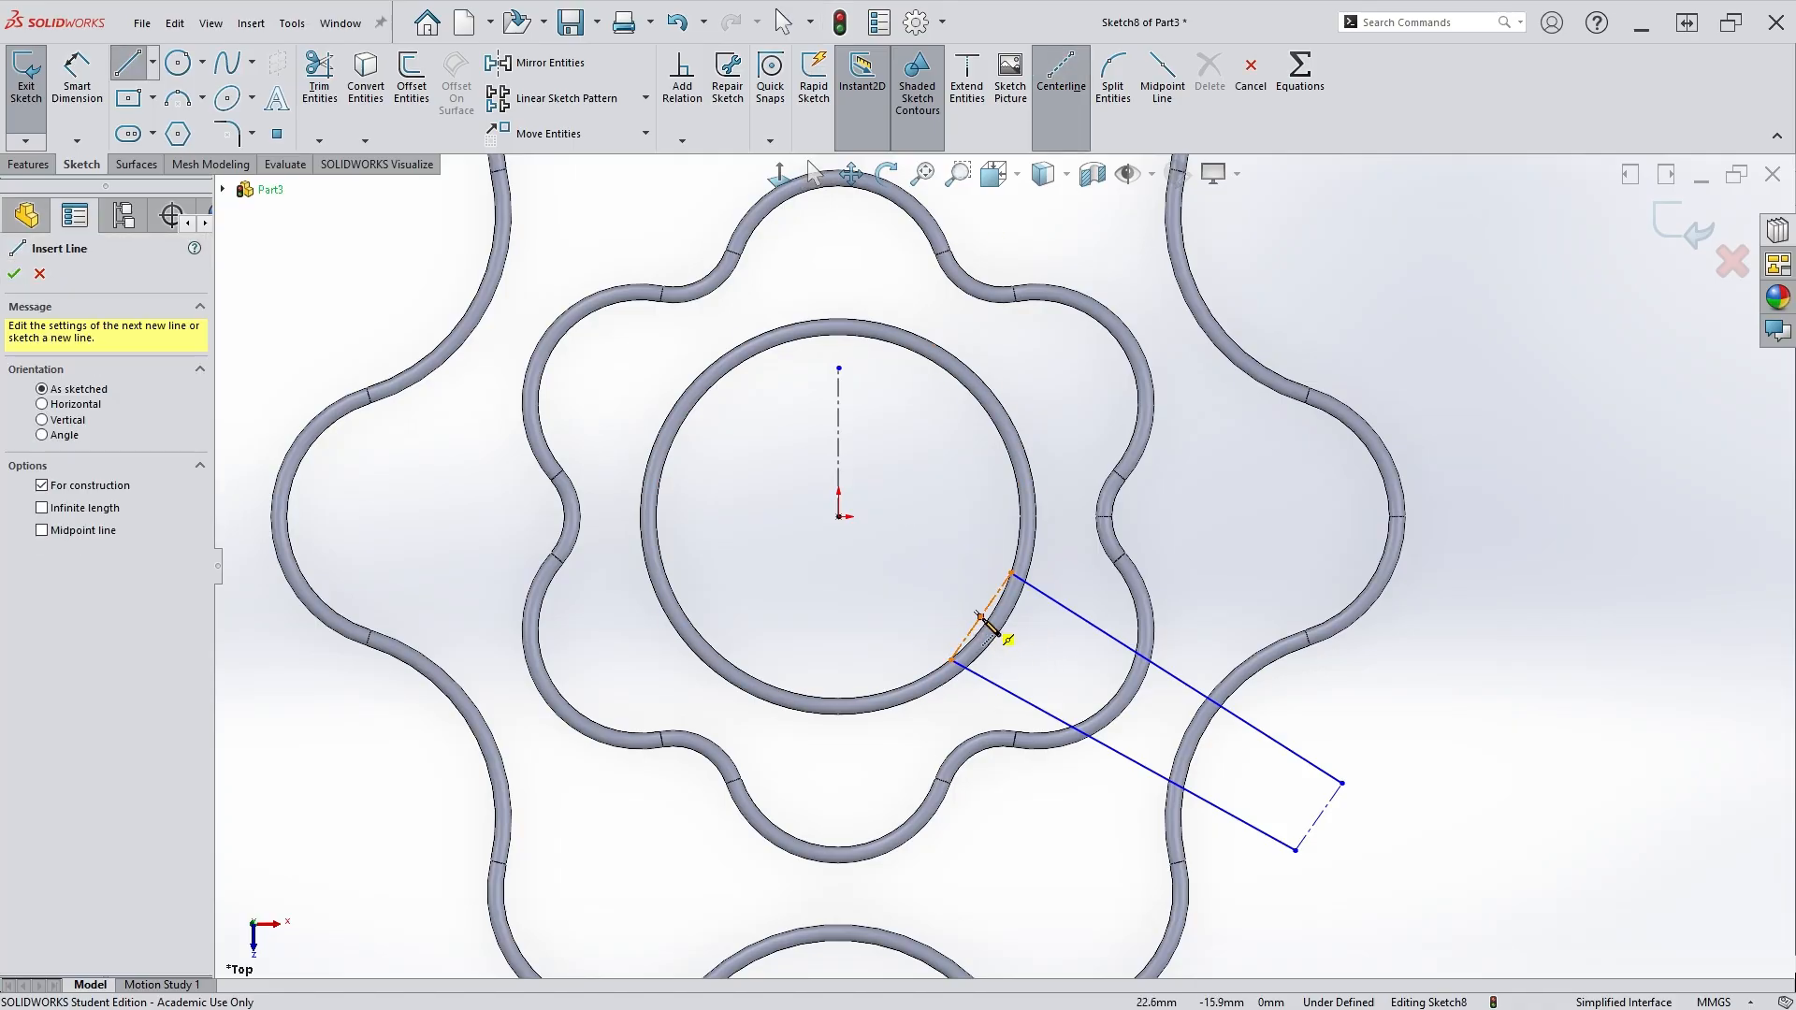
{"action": "left_click", "coordinate": [981, 618]}
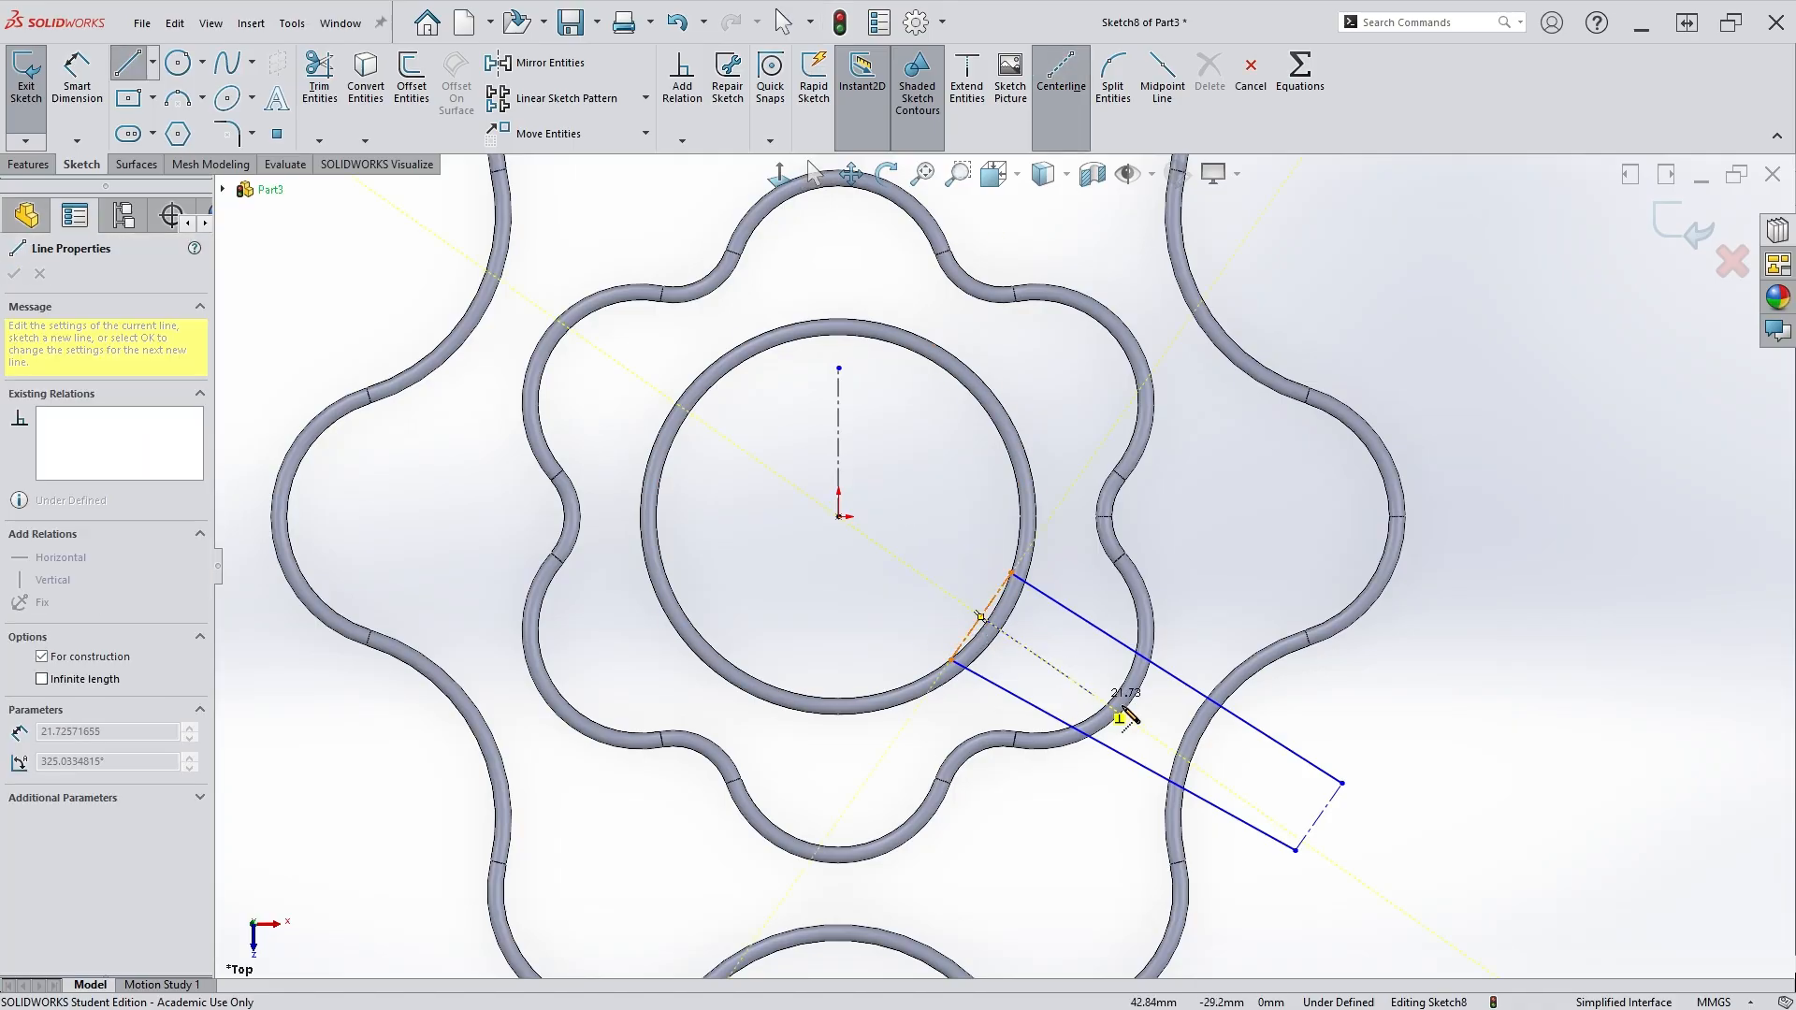
{"action": "left_click", "coordinate": [1319, 817]}
{"action": "key", "text": "Escape"}
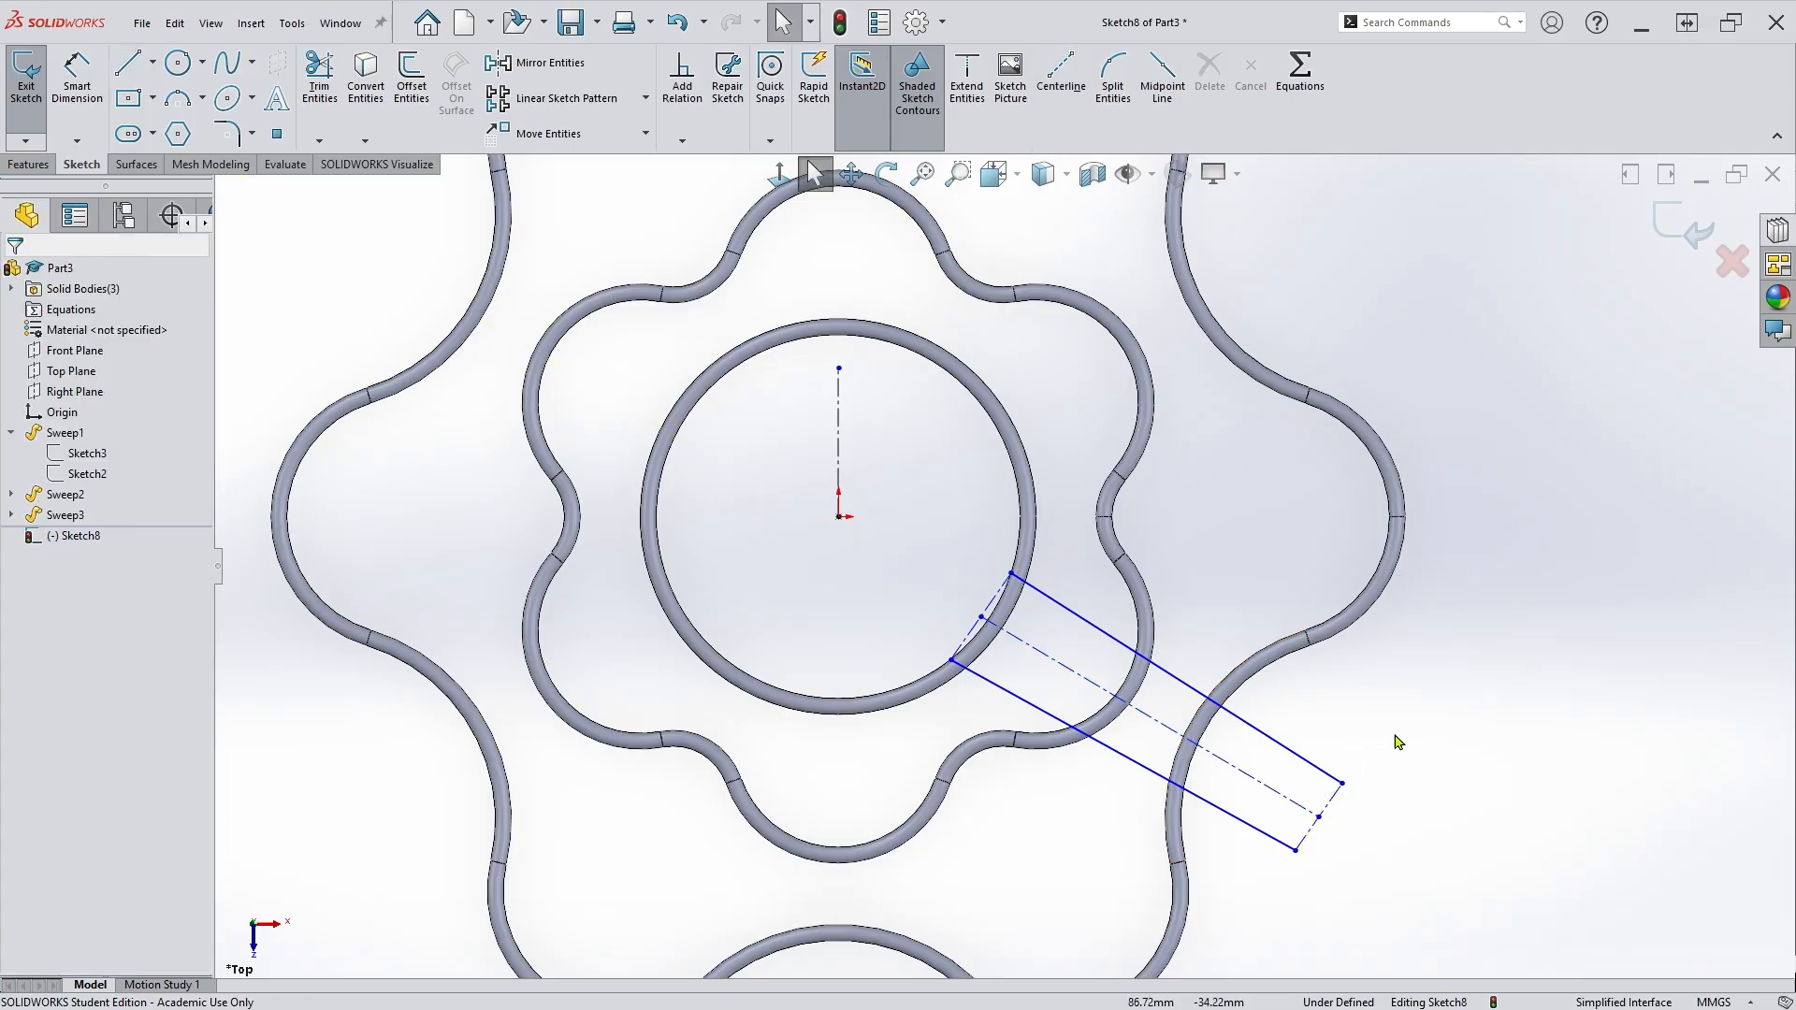
Dimension the profile's inner construction end line at the central ring to 20 mm.
{"action": "left_click", "coordinate": [90, 87]}
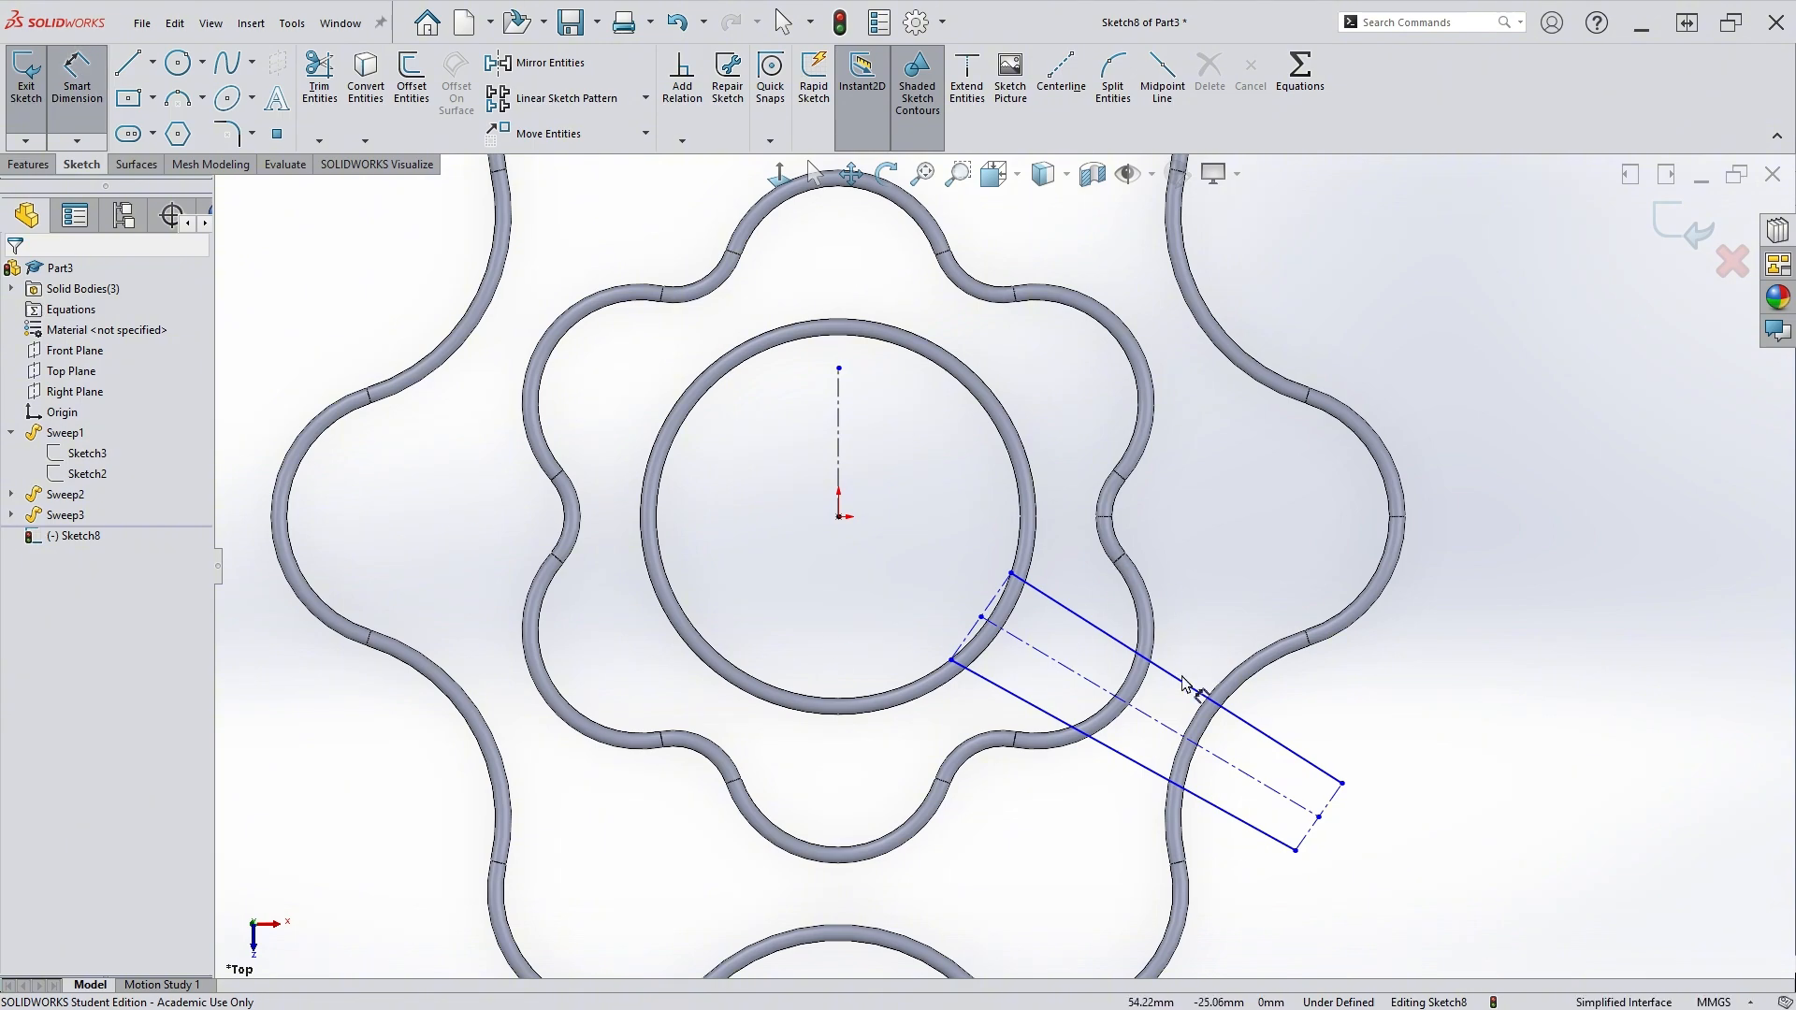
{"action": "left_click", "coordinate": [990, 595]}
{"action": "left_click", "coordinate": [941, 561]}
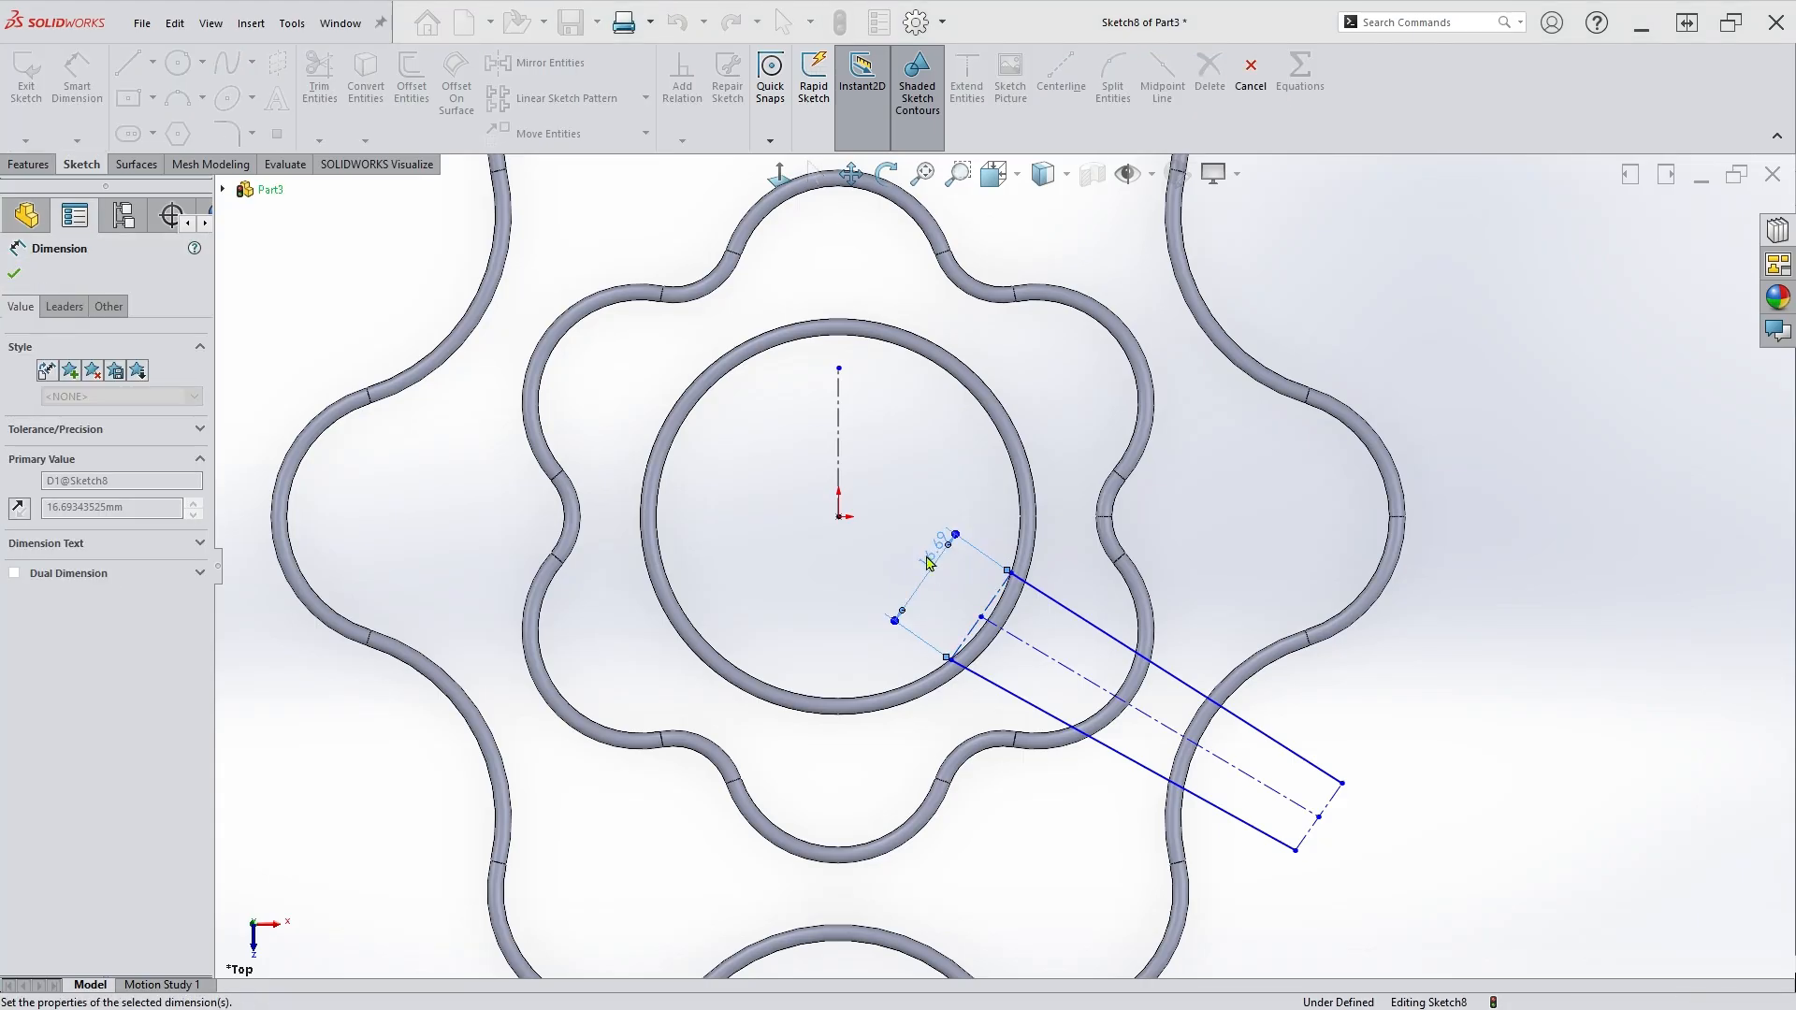
{"action": "type", "text": "20"}
{"action": "key", "text": "Return"}
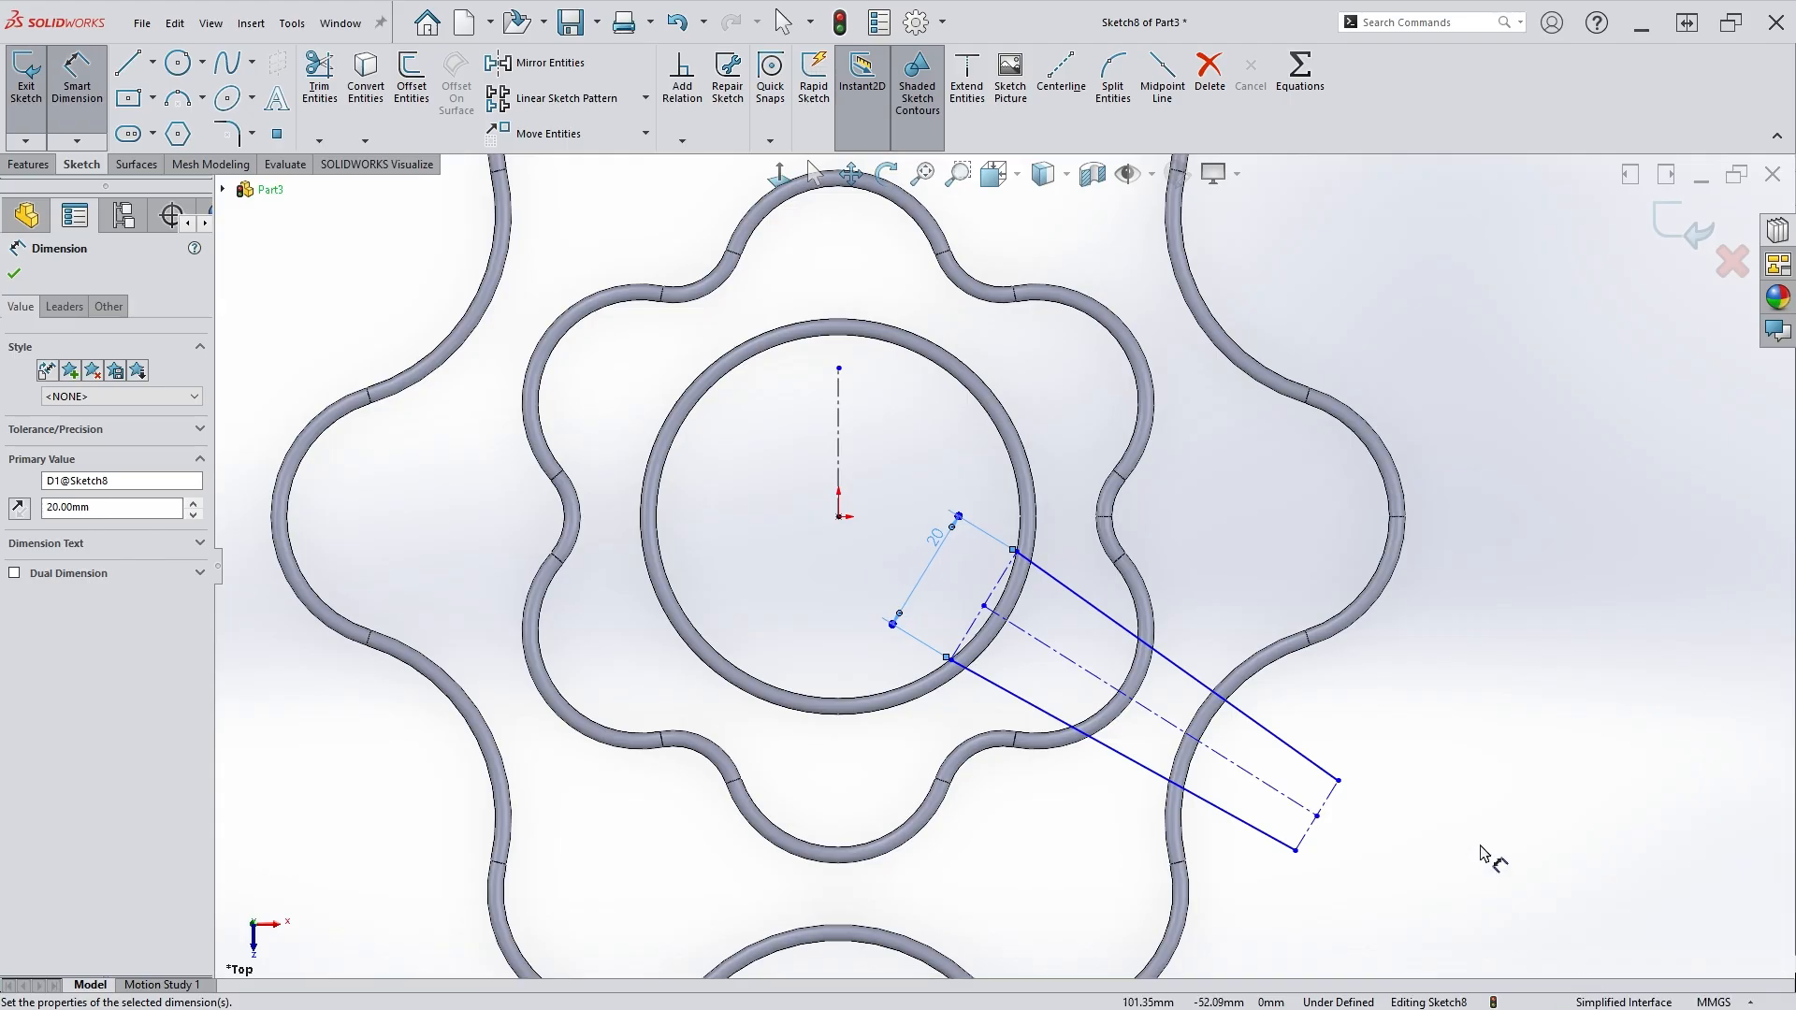
Dimension the profile's outer construction end line to 15 mm.
{"action": "left_click", "coordinate": [1341, 842]}
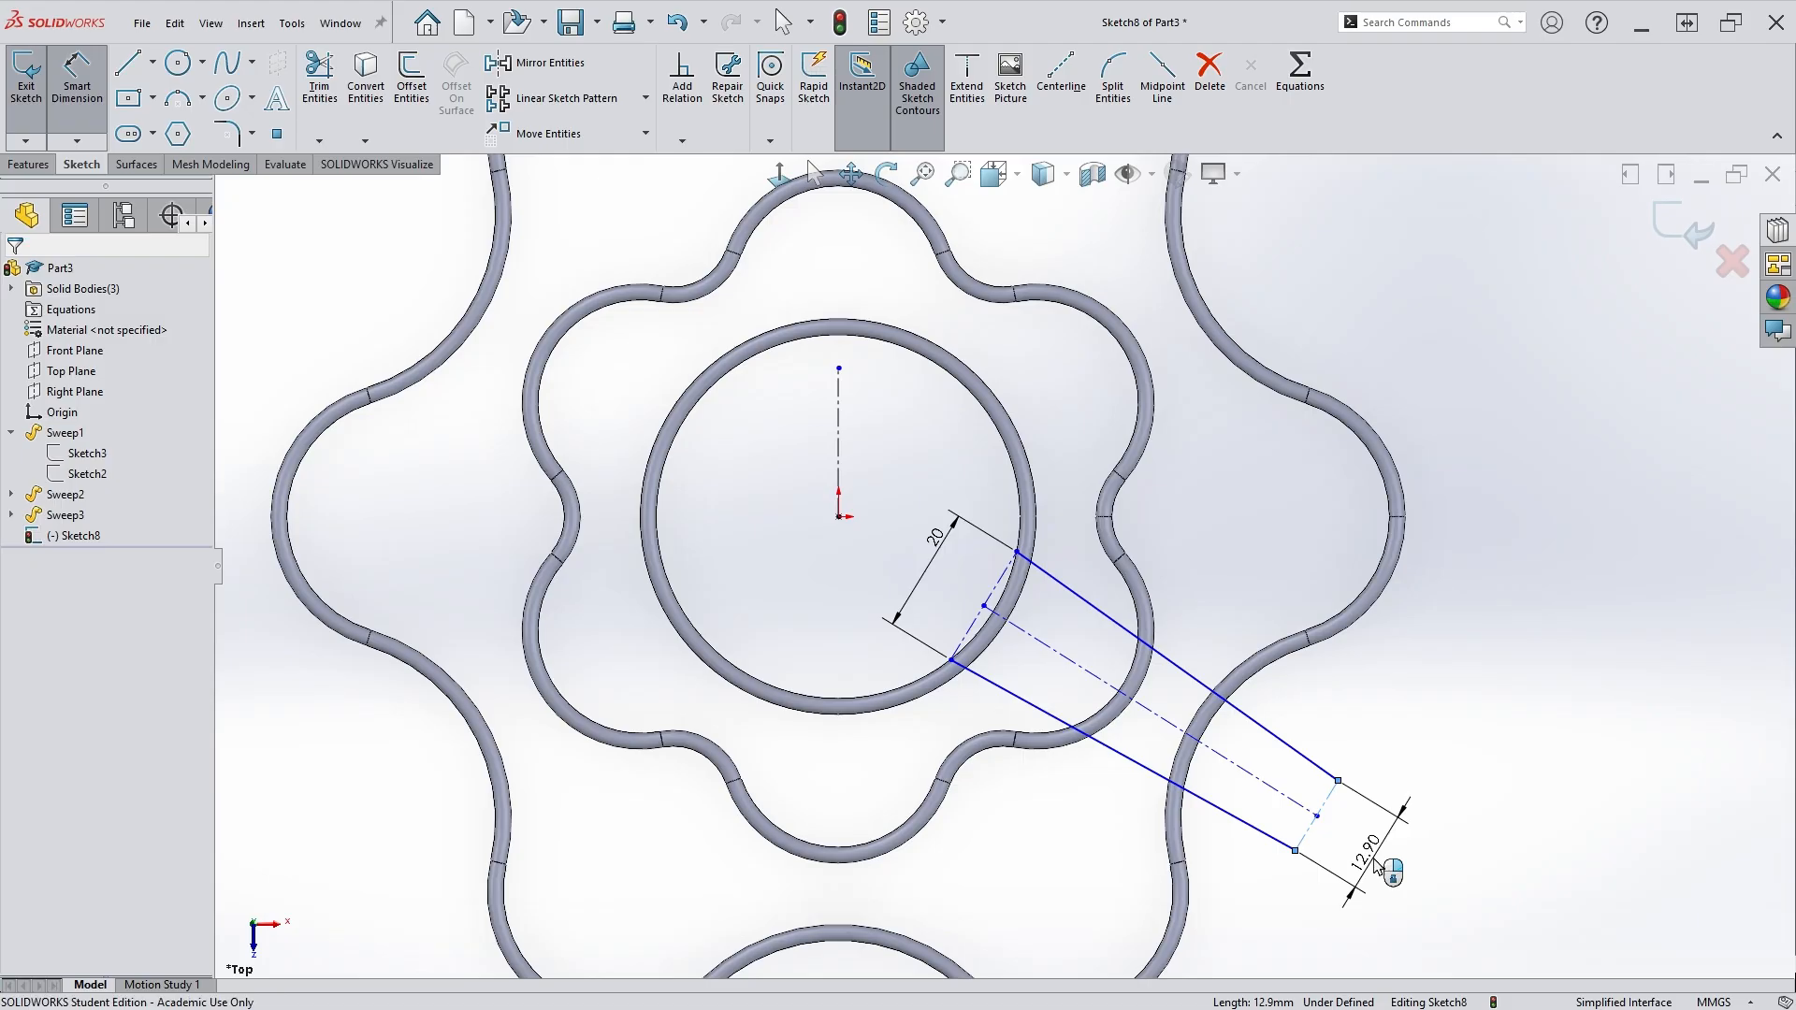
{"action": "left_click", "coordinate": [1385, 870]}
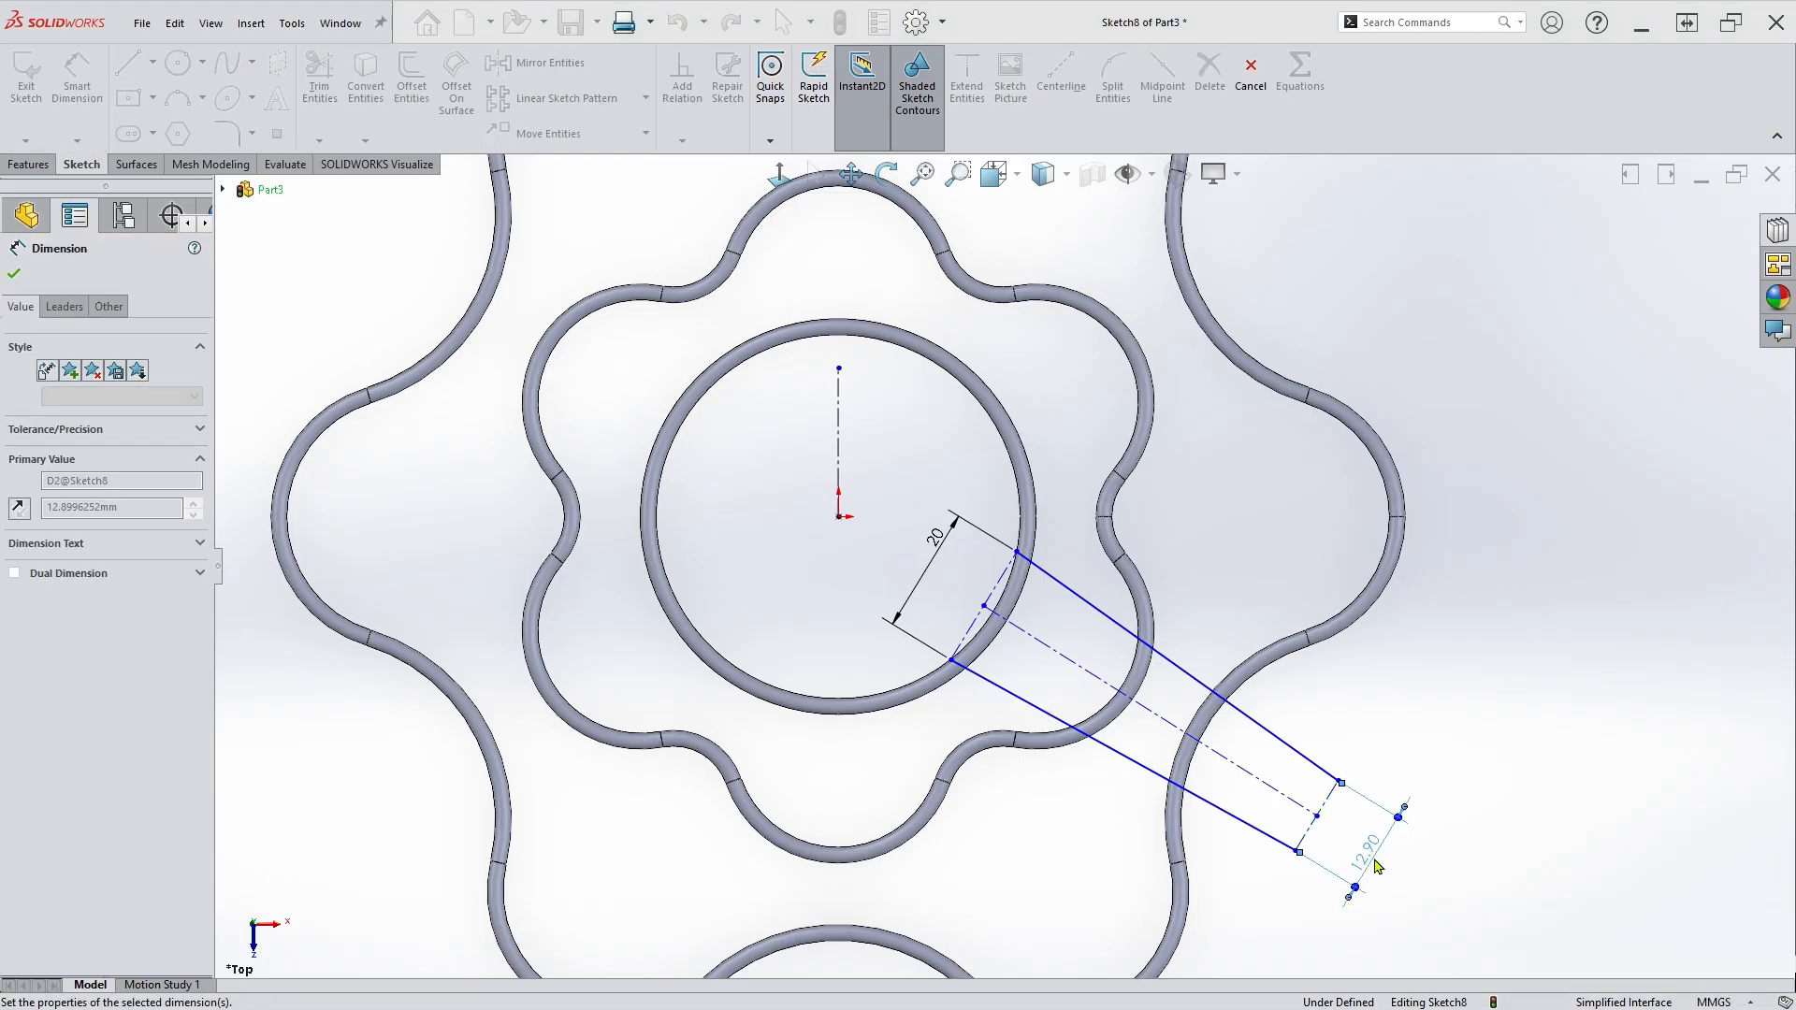
{"action": "type", "text": "15"}
{"action": "key", "text": "Return"}
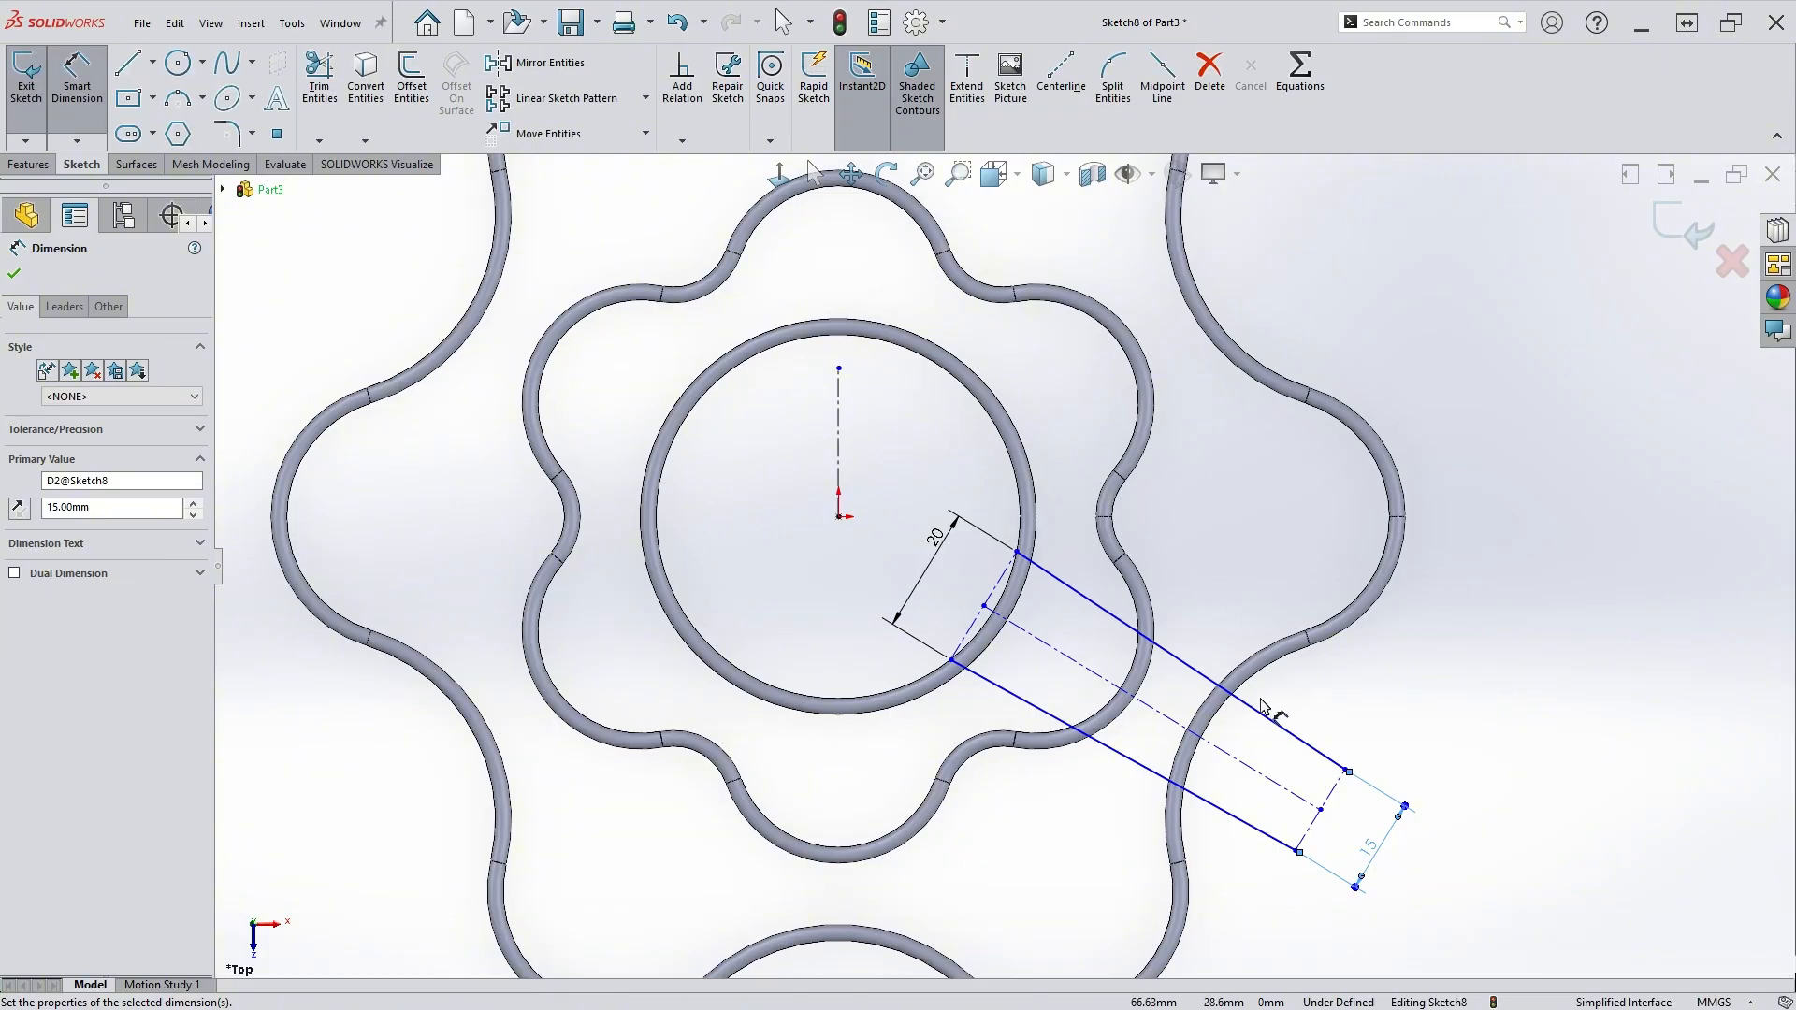
Dimension the upper long side line of the profile to an aligned length of 55 mm.
{"action": "left_click", "coordinate": [1197, 668]}
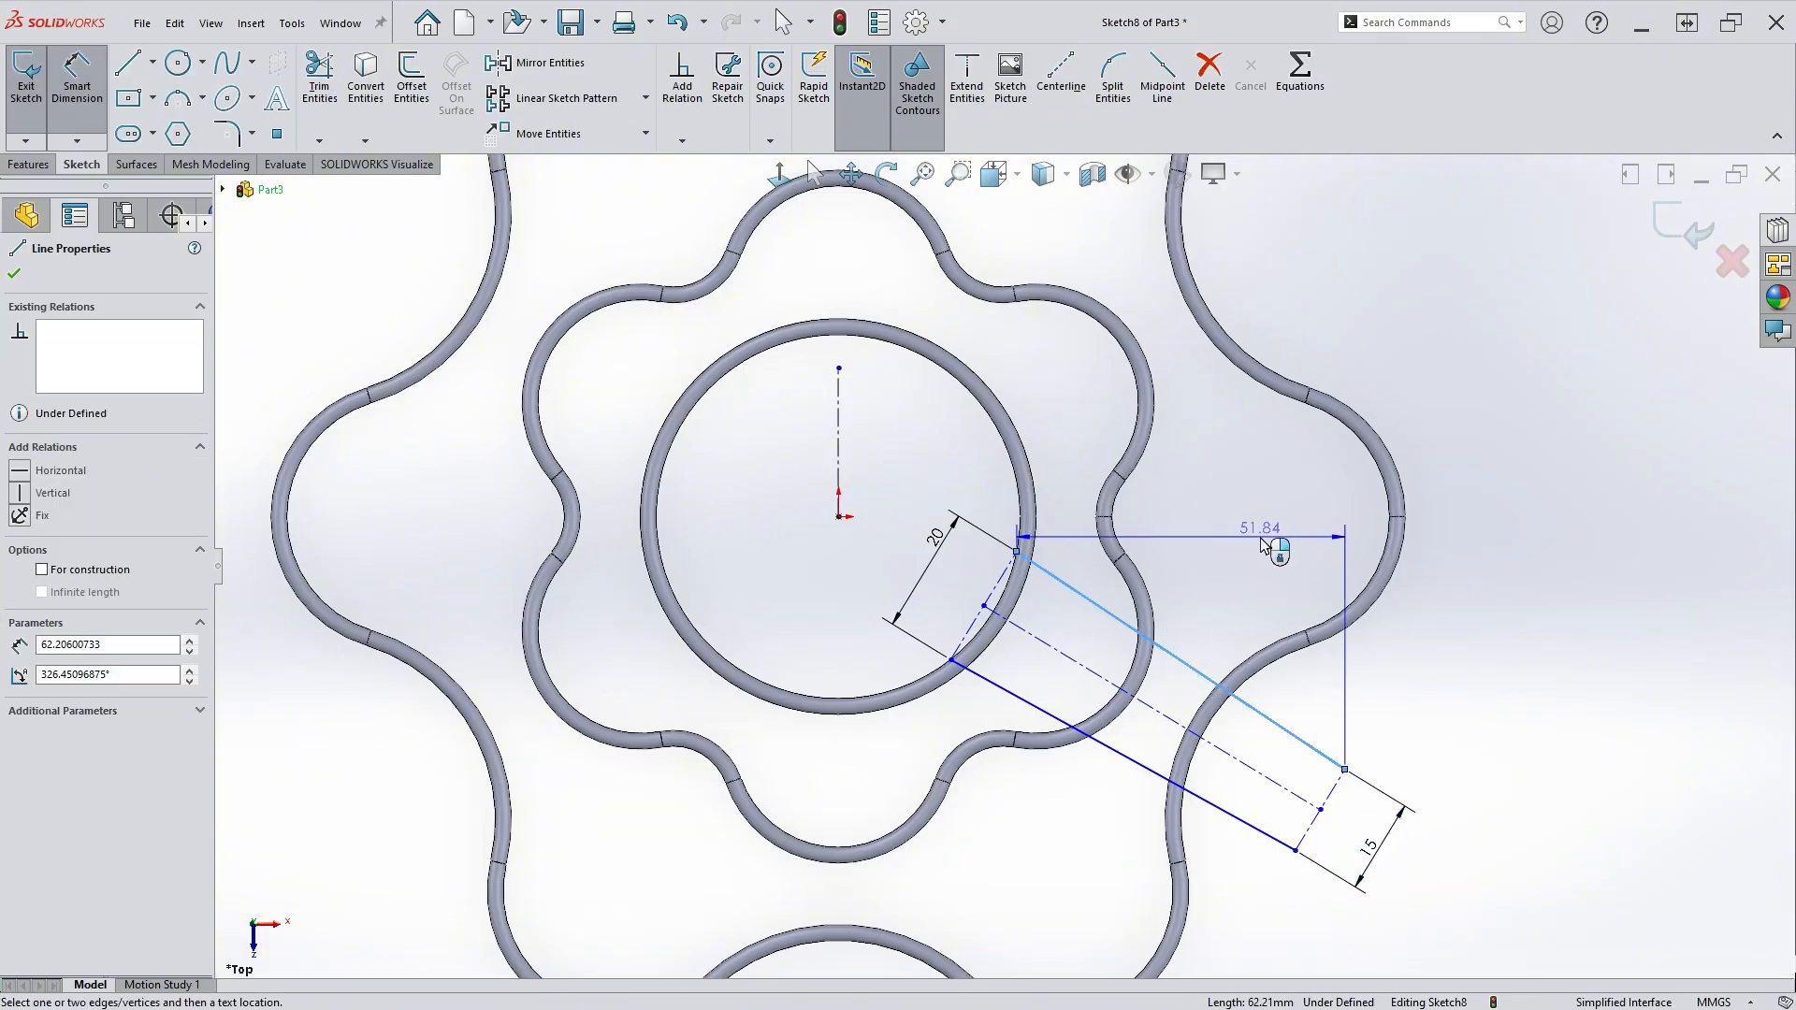
{"action": "left_click", "coordinate": [1287, 602]}
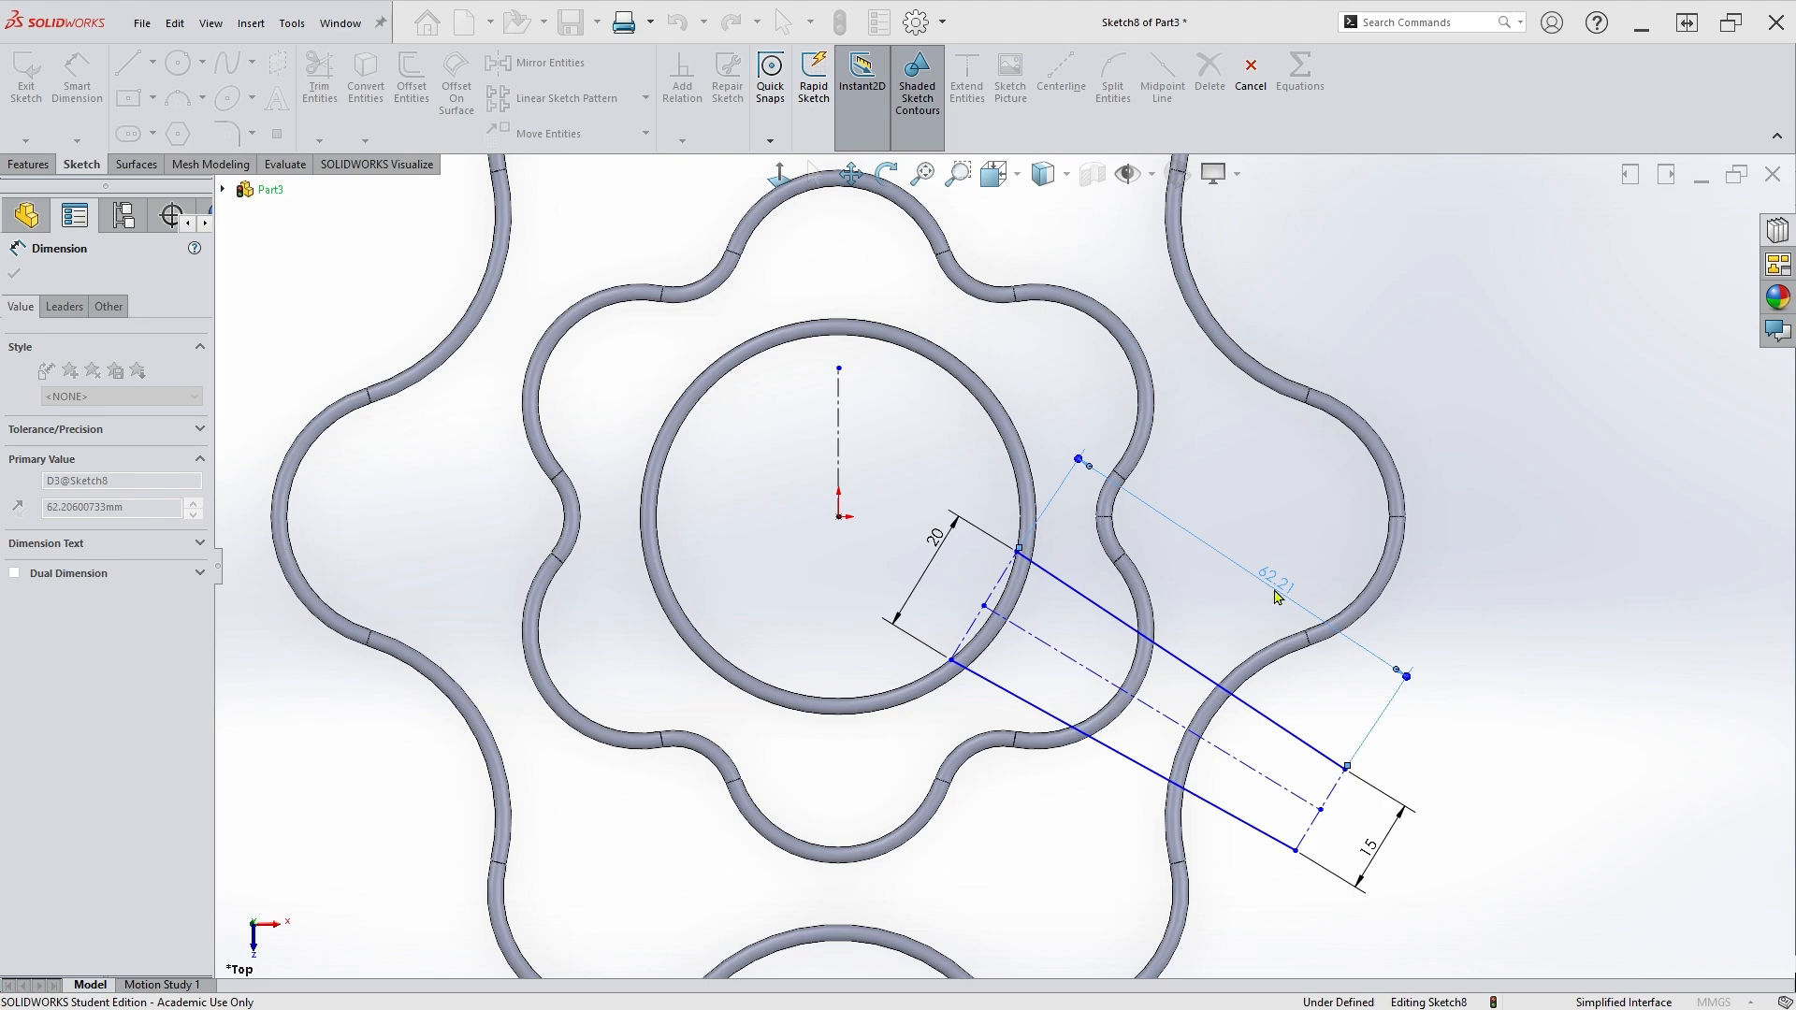
{"action": "type", "text": "55"}
{"action": "key", "text": "Return"}
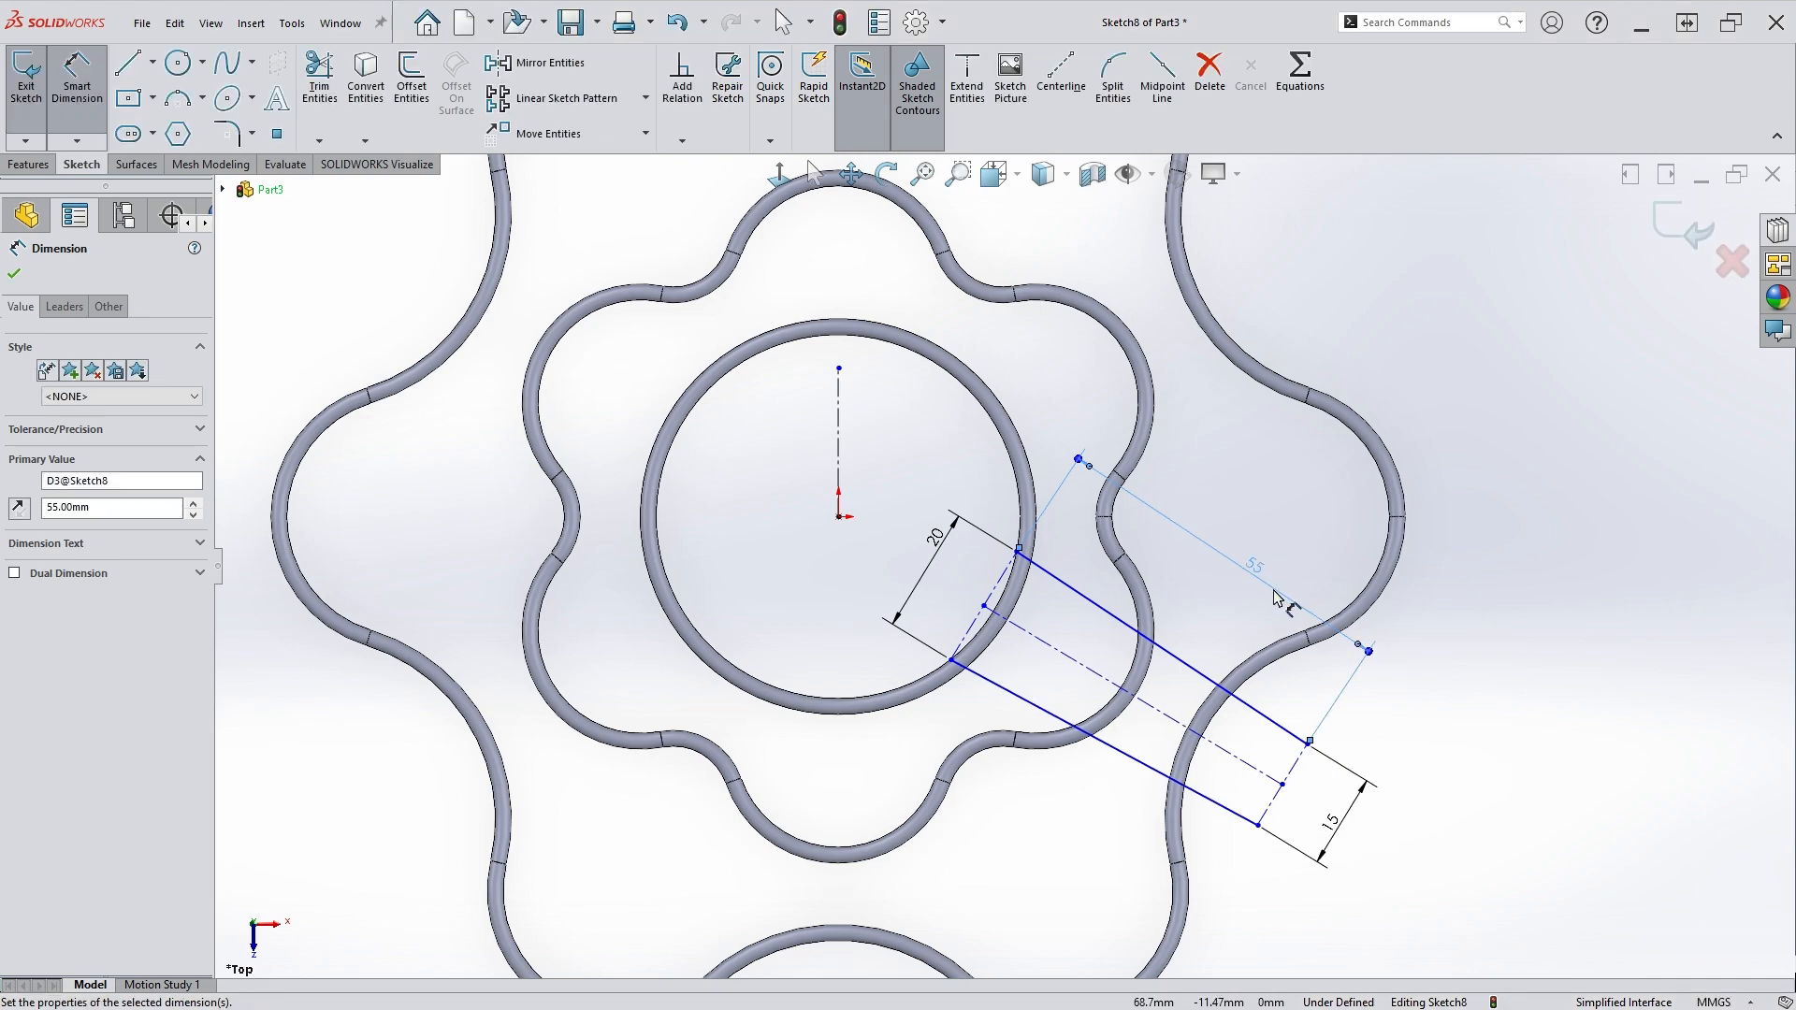
{"action": "key", "text": "Escape"}
{"action": "key", "text": "Escape"}
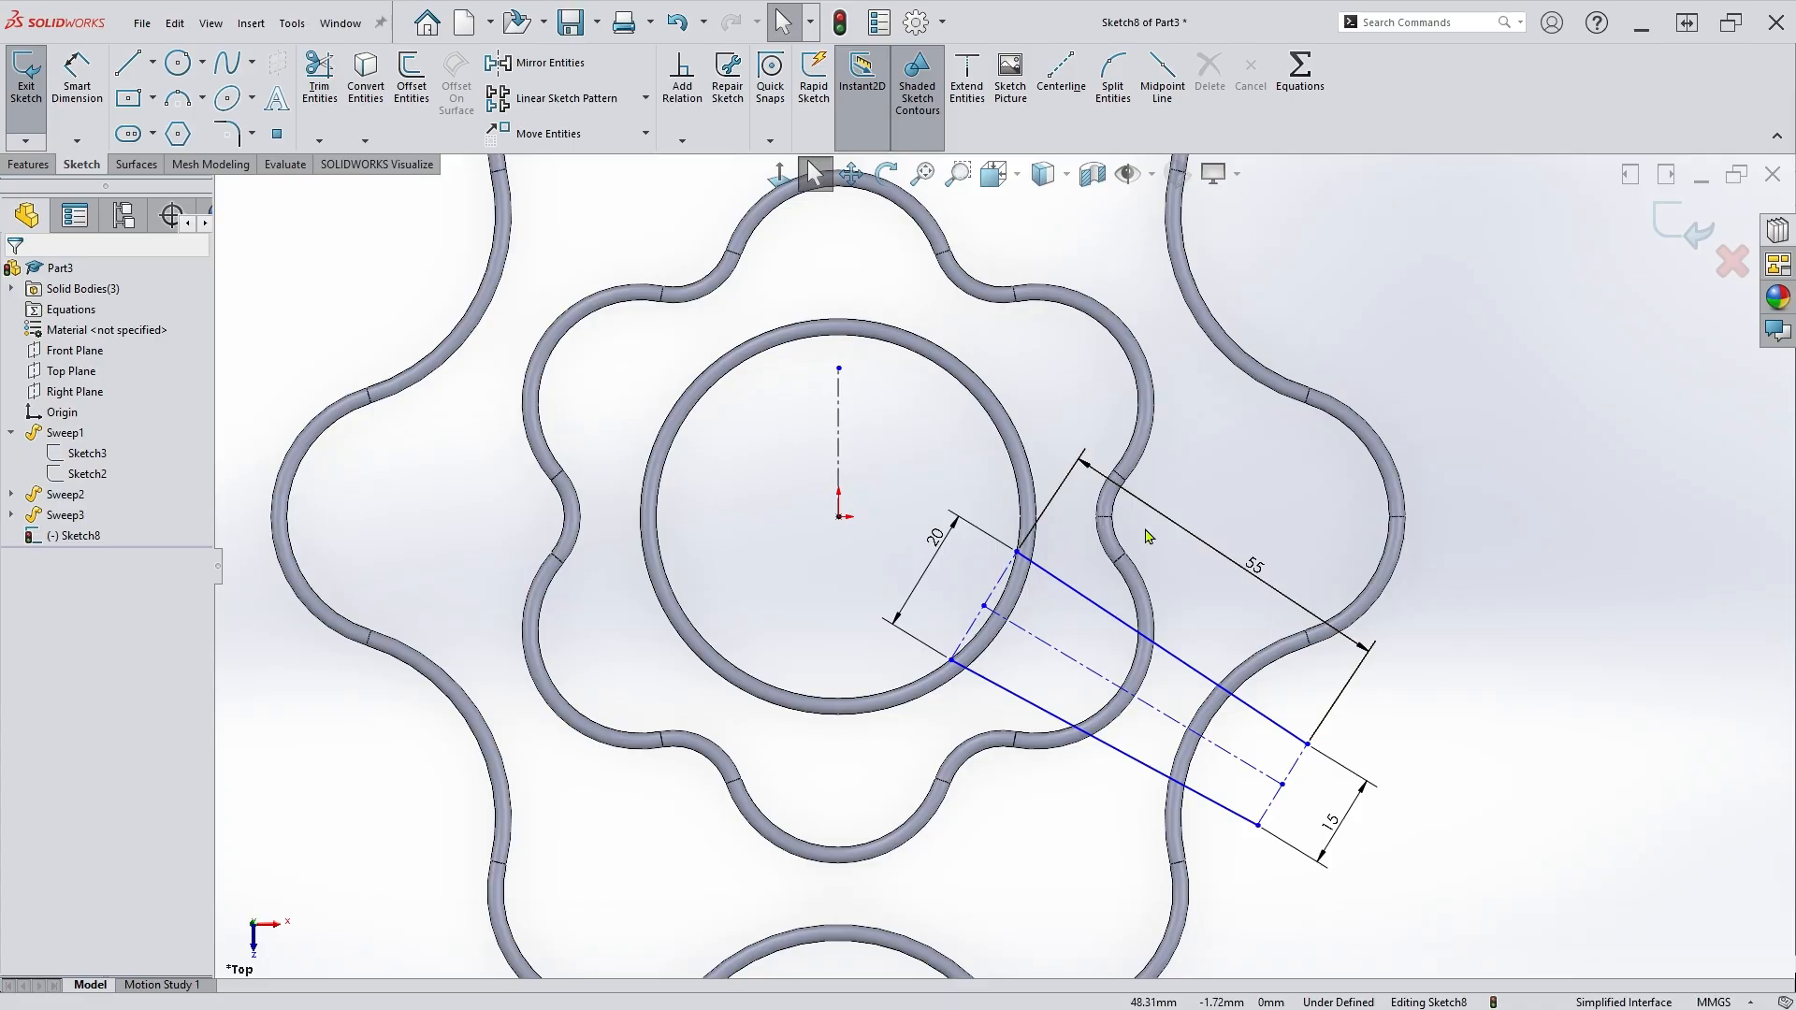
Make the profile's two long side lines equal in length.
{"action": "left_click", "coordinate": [1195, 673]}
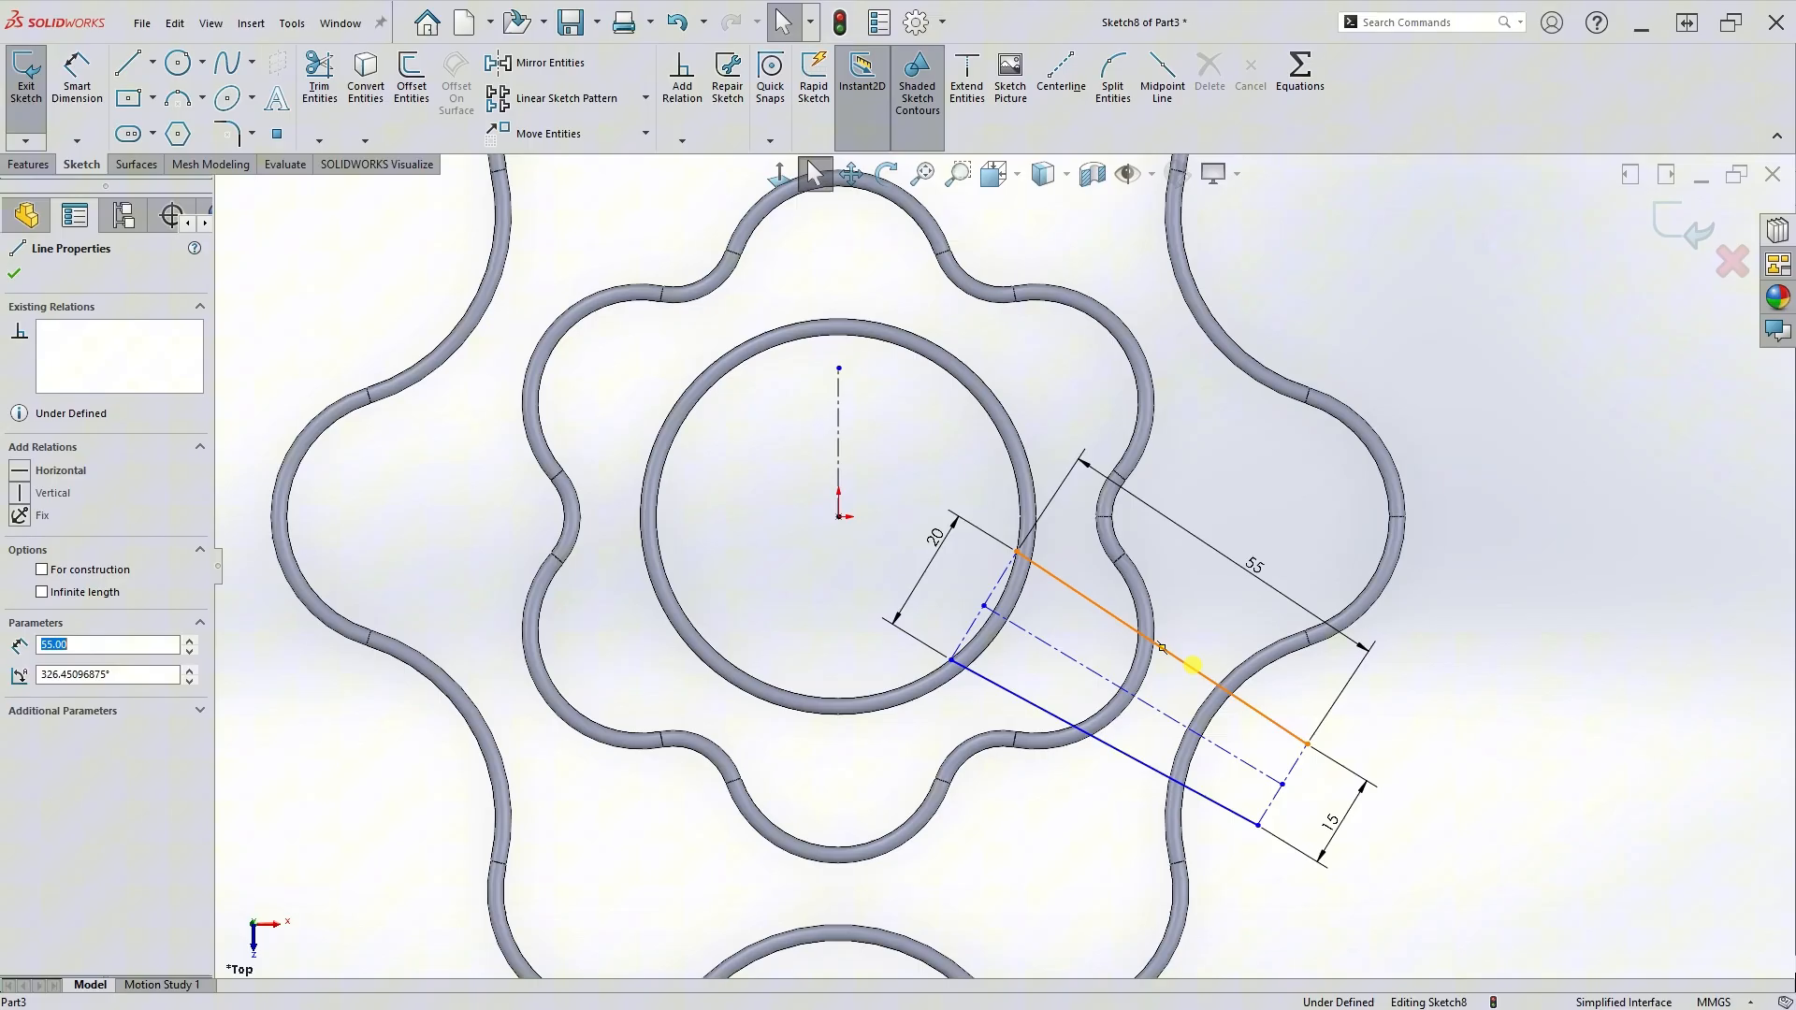
{"action": "left_click", "coordinate": [1155, 776], "text": "ctrl"}
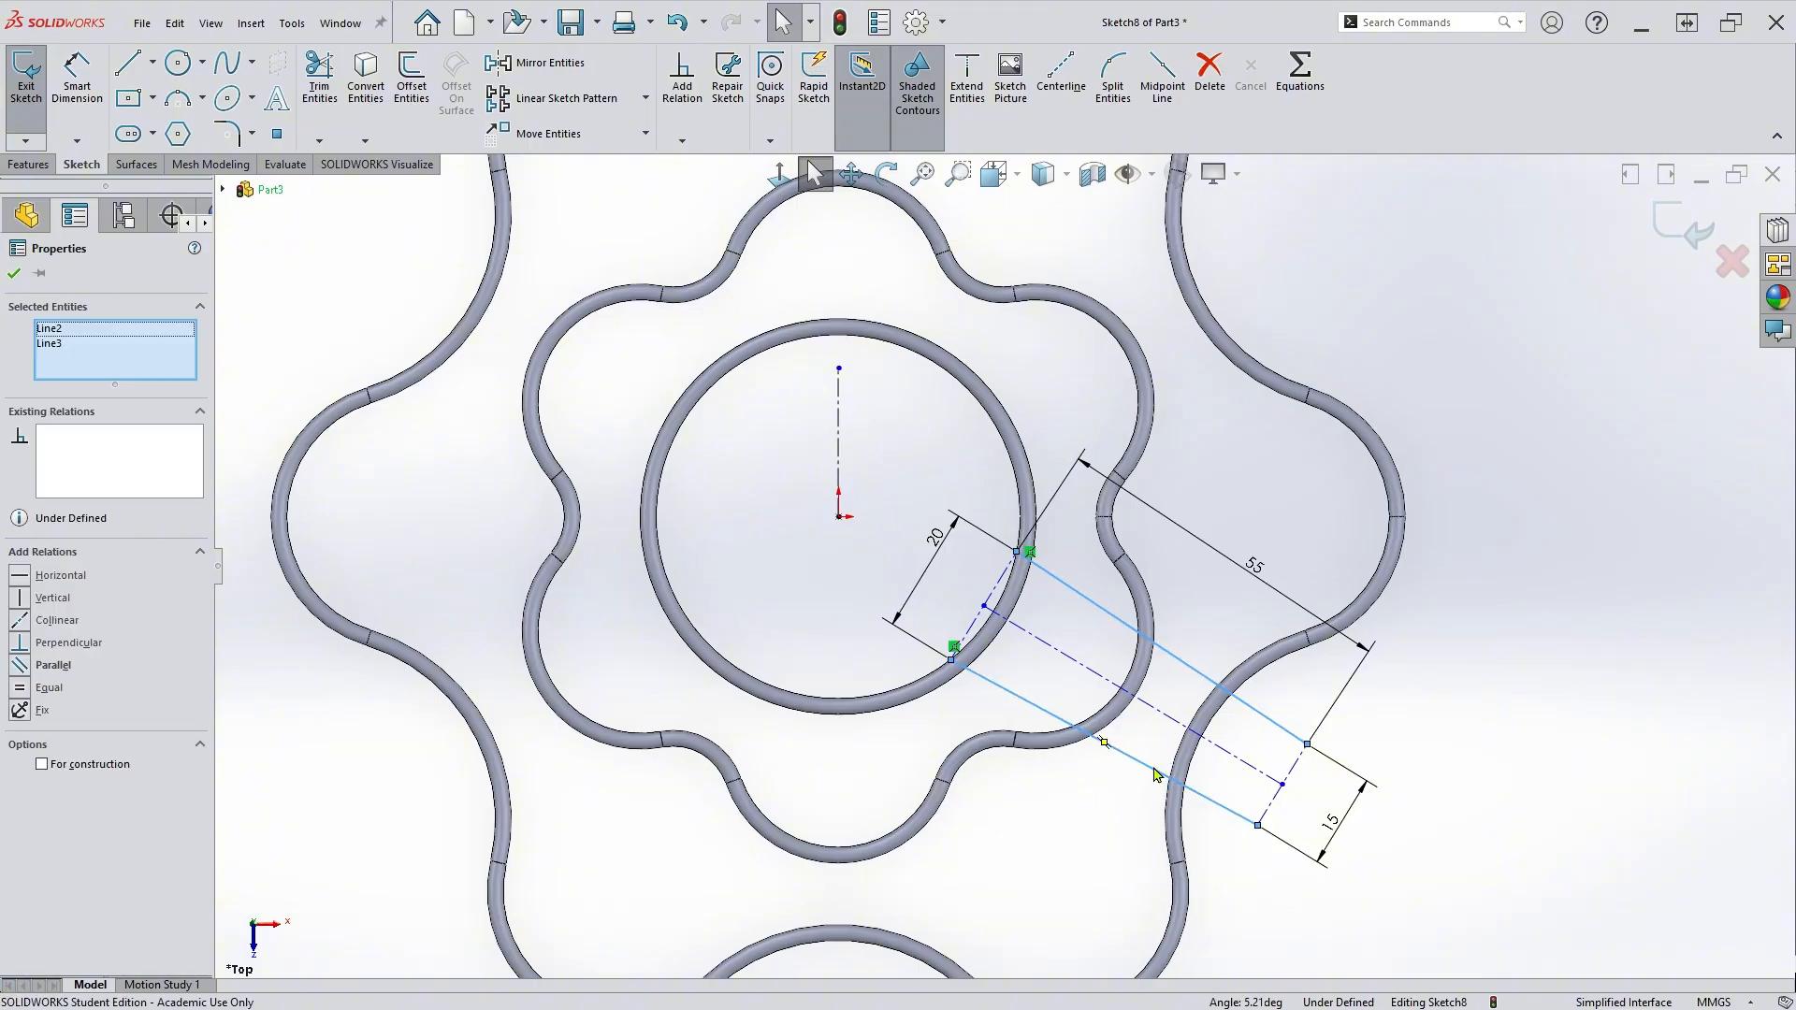
{"action": "left_click", "coordinate": [20, 690]}
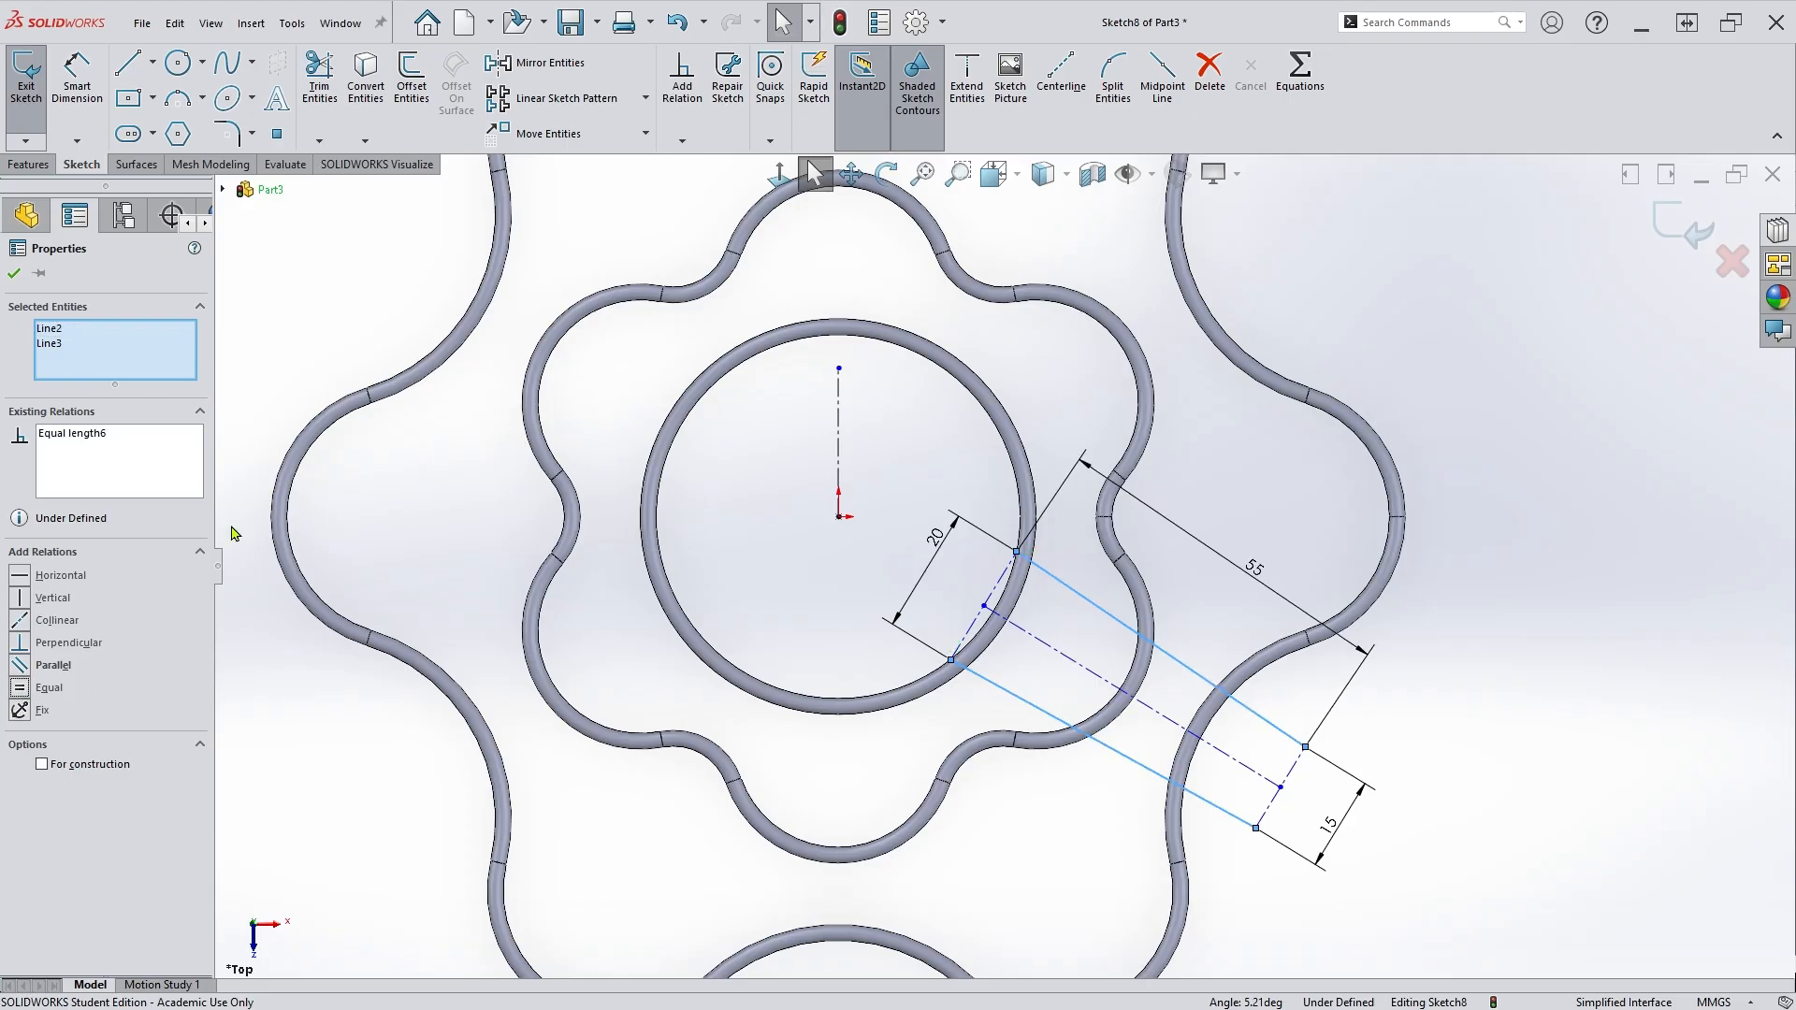
{"action": "left_click", "coordinate": [14, 273]}
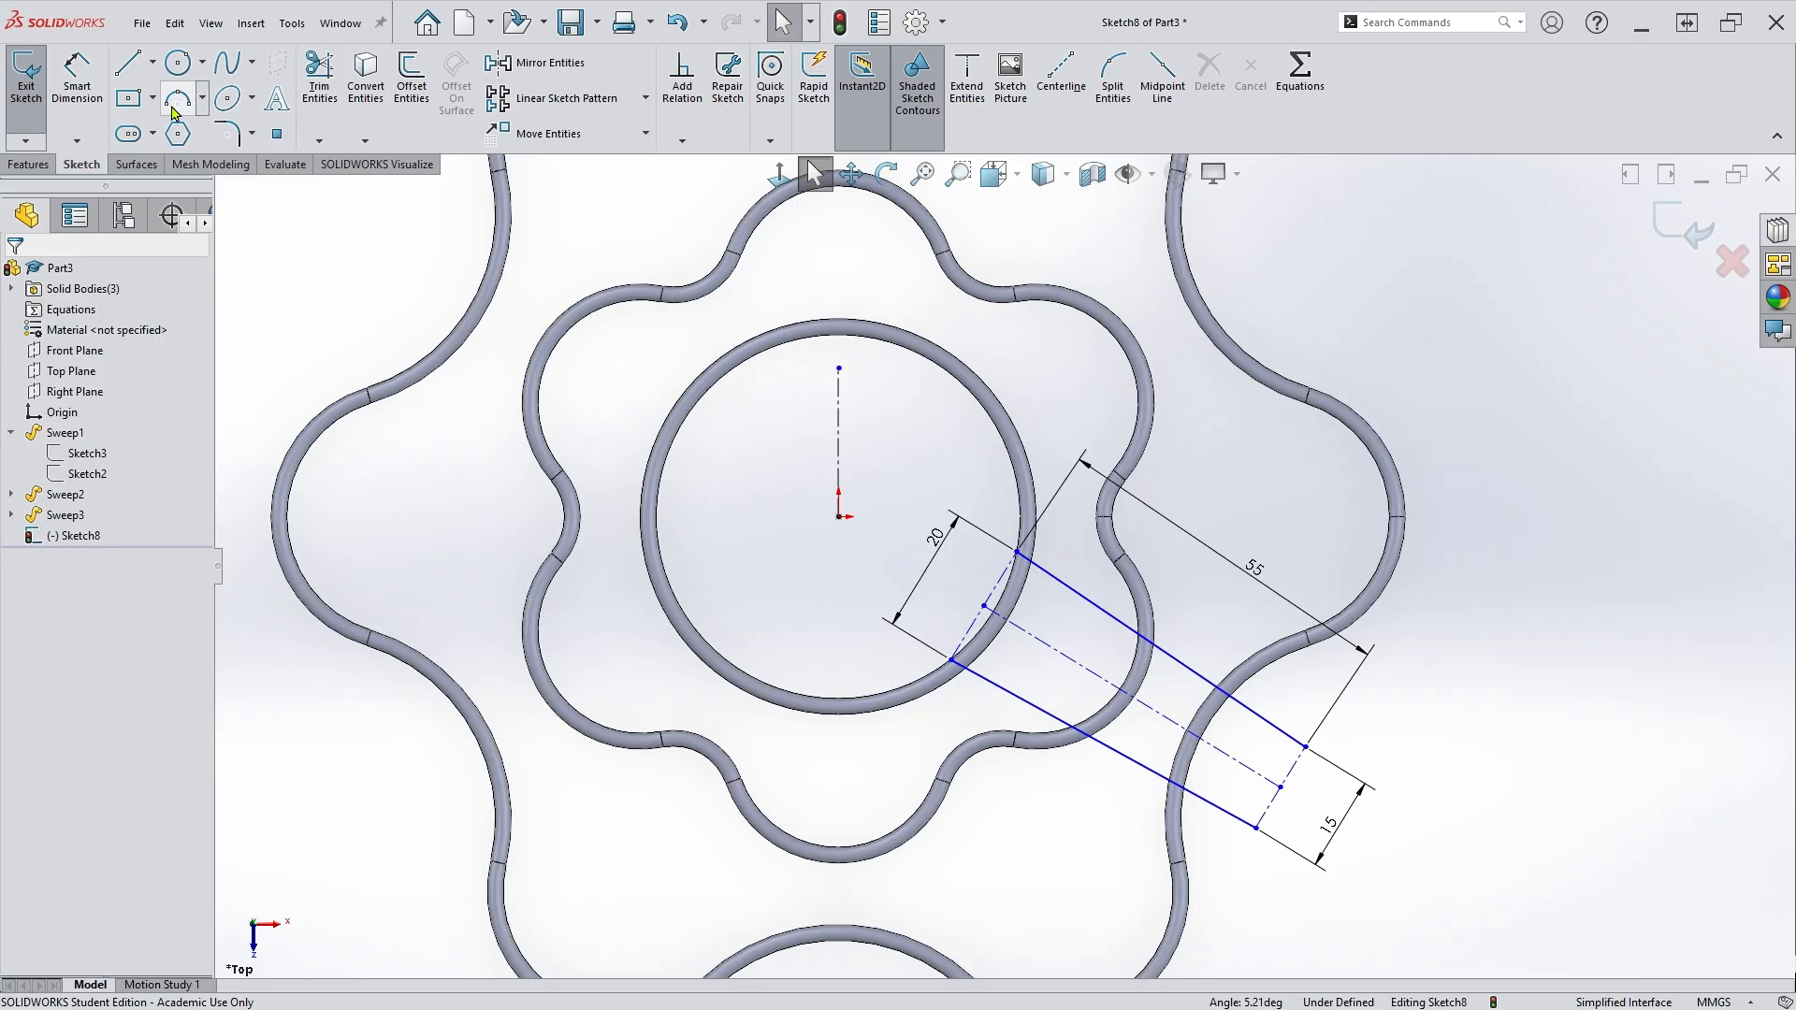
Dimension the angle between the vertical centerline and the profile's middle centerline to 120 degrees, and exit the sketch.
{"action": "left_click", "coordinate": [80, 90]}
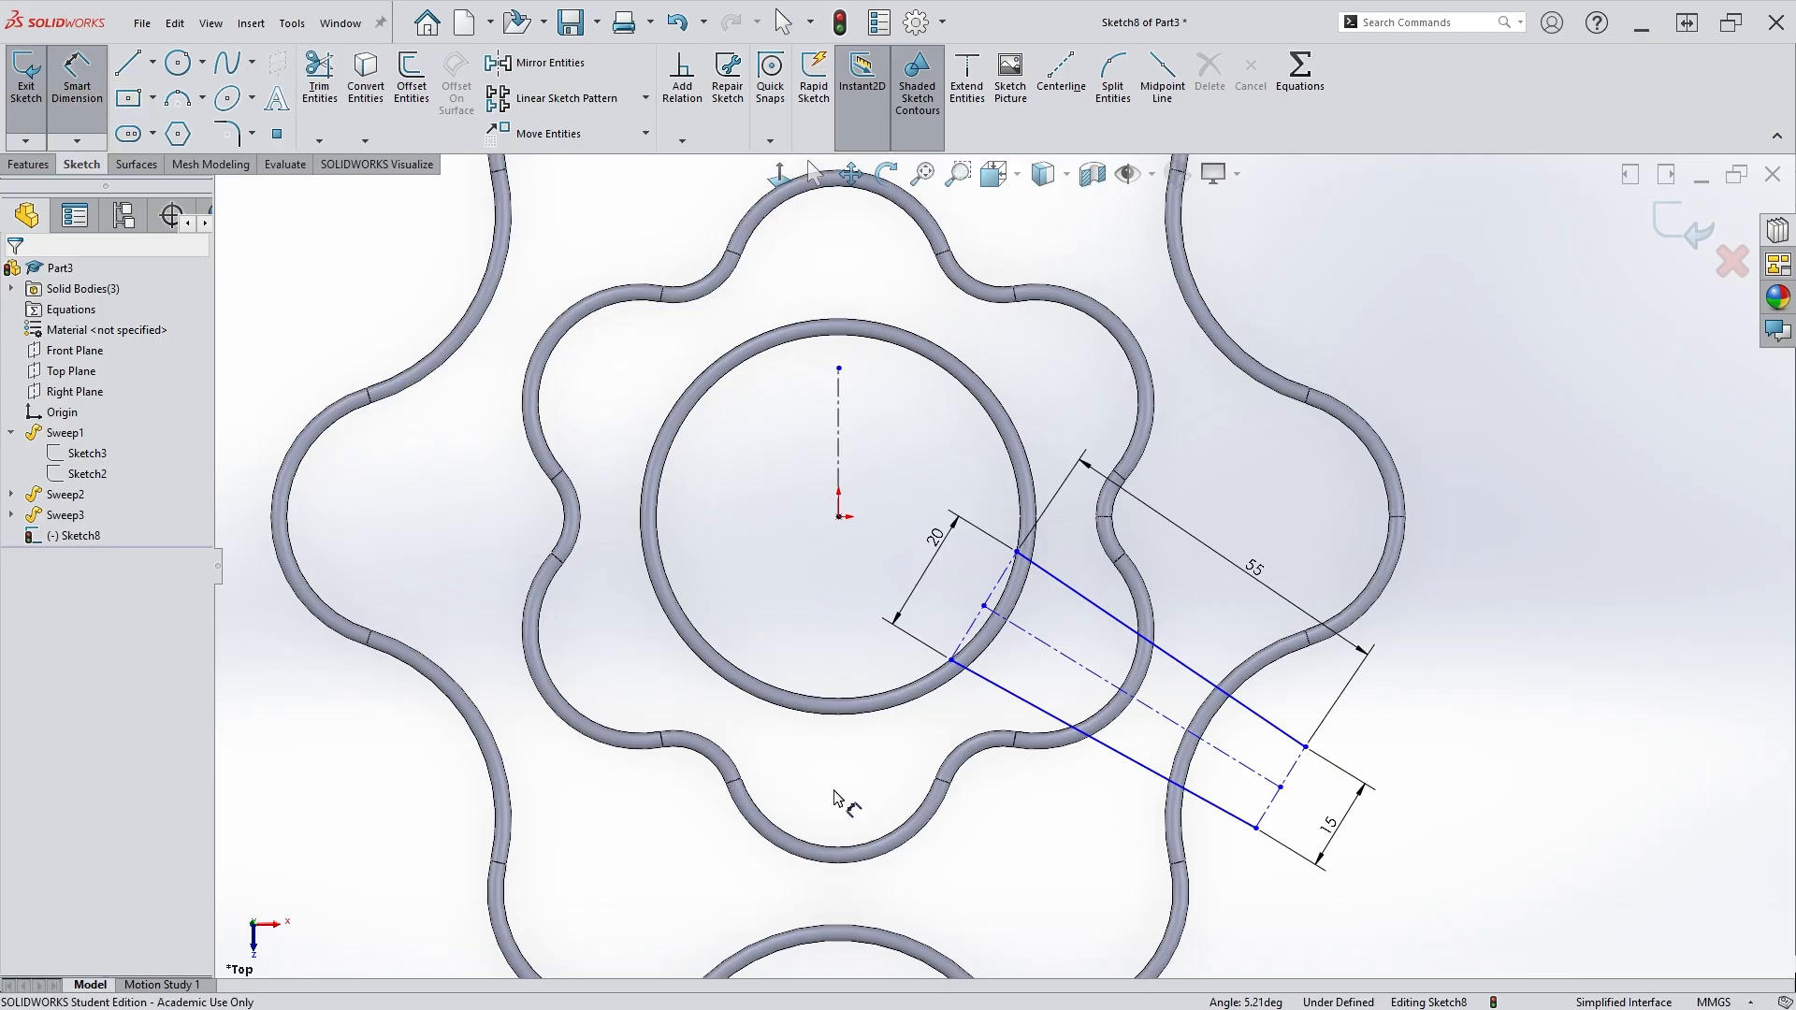
{"action": "left_click", "coordinate": [839, 435]}
{"action": "left_click", "coordinate": [1067, 658]}
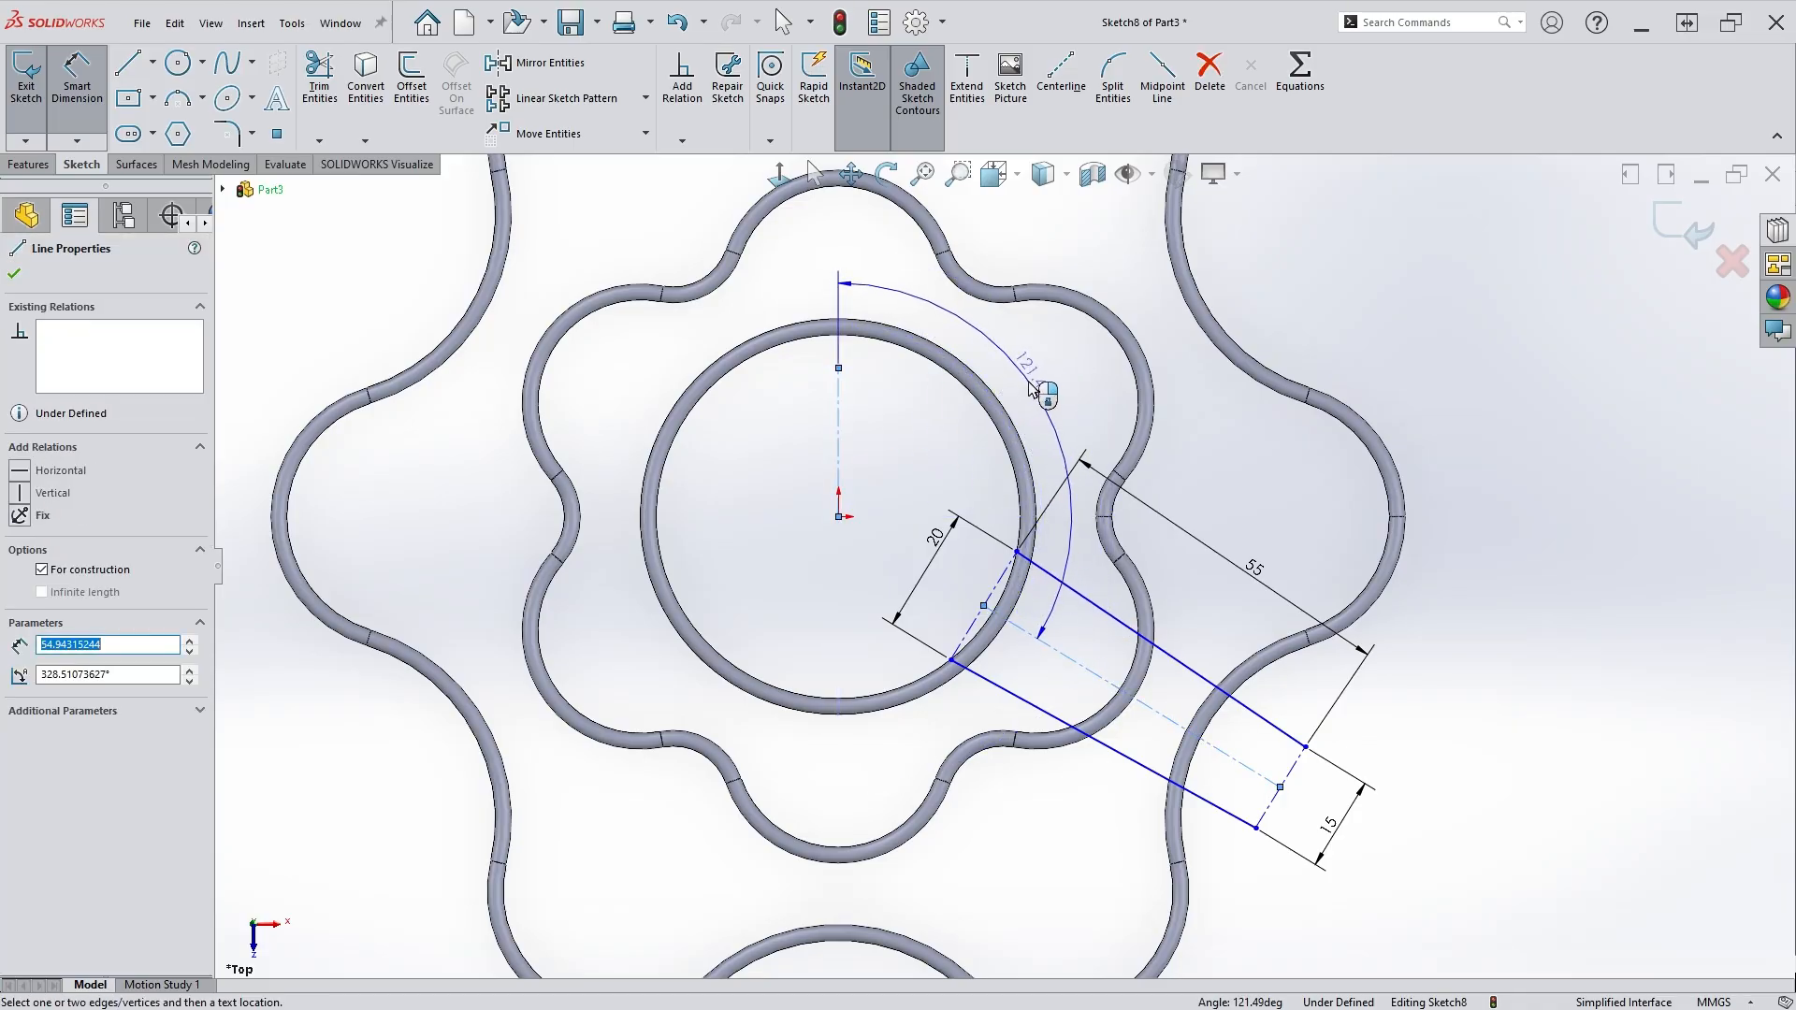
{"action": "left_click", "coordinate": [1032, 388]}
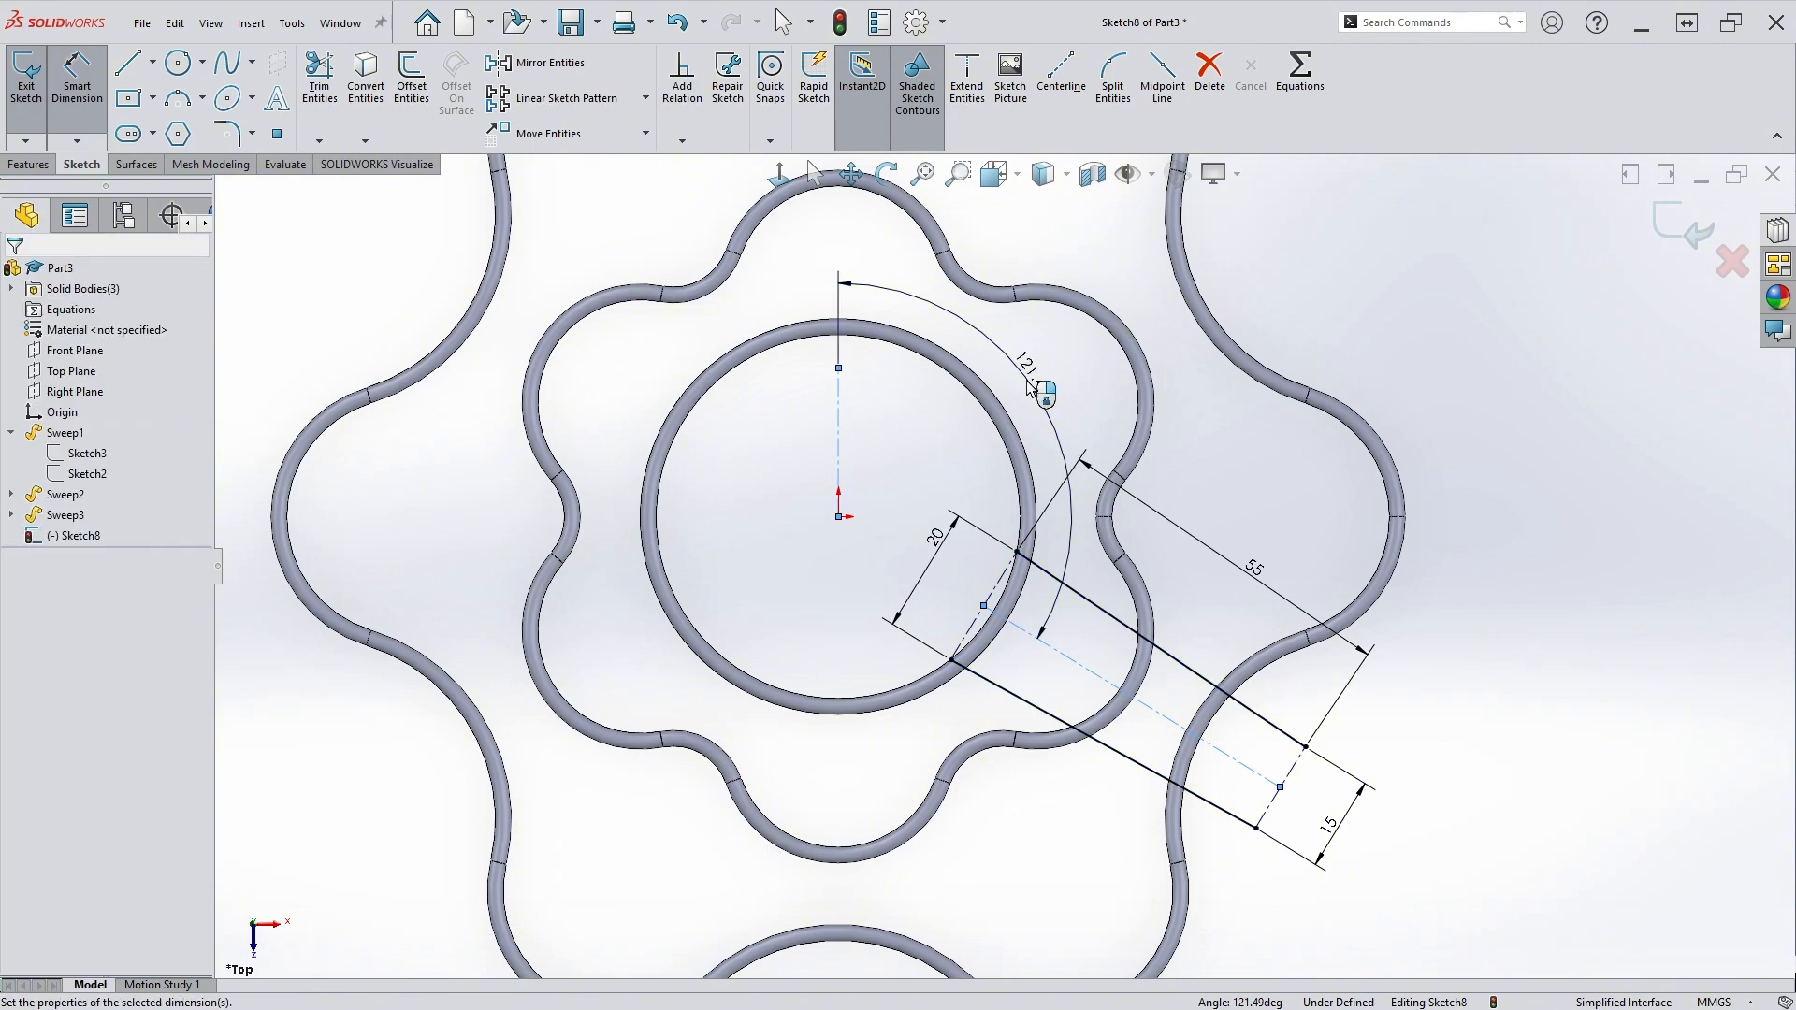
{"action": "double_click", "coordinate": [1038, 392]}
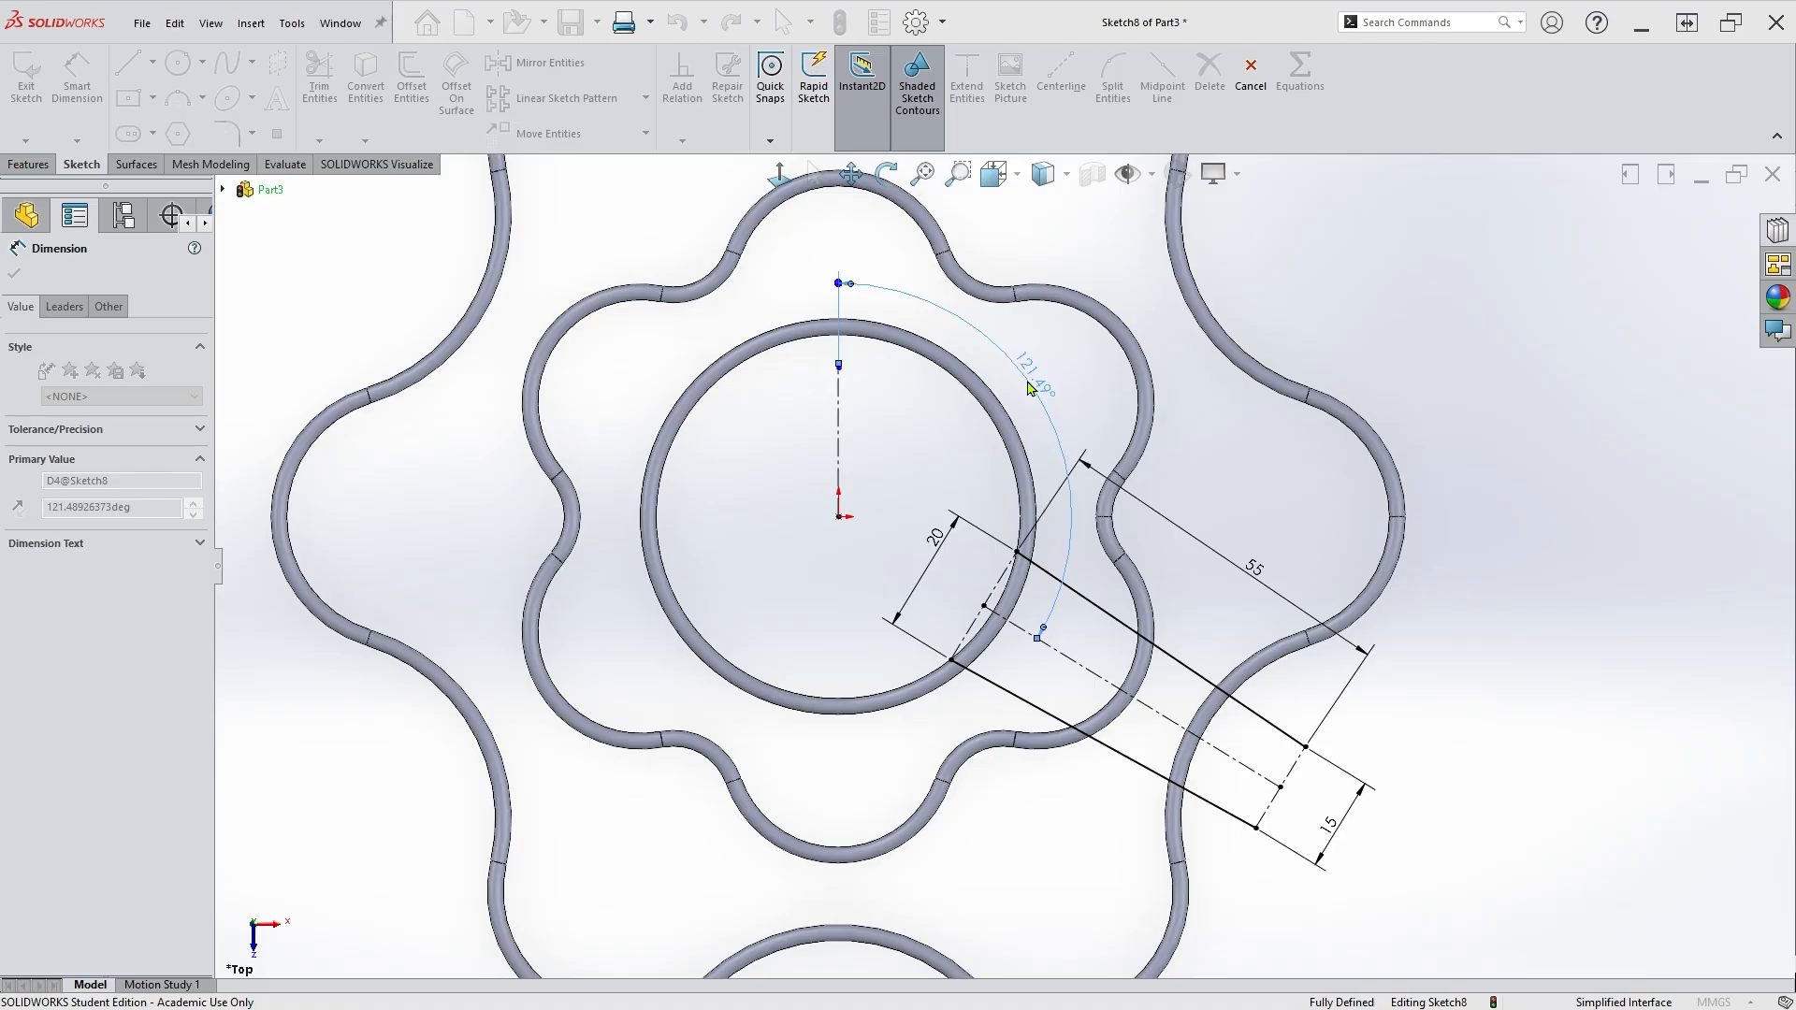
{"action": "type", "text": "120"}
{"action": "key", "text": "Return"}
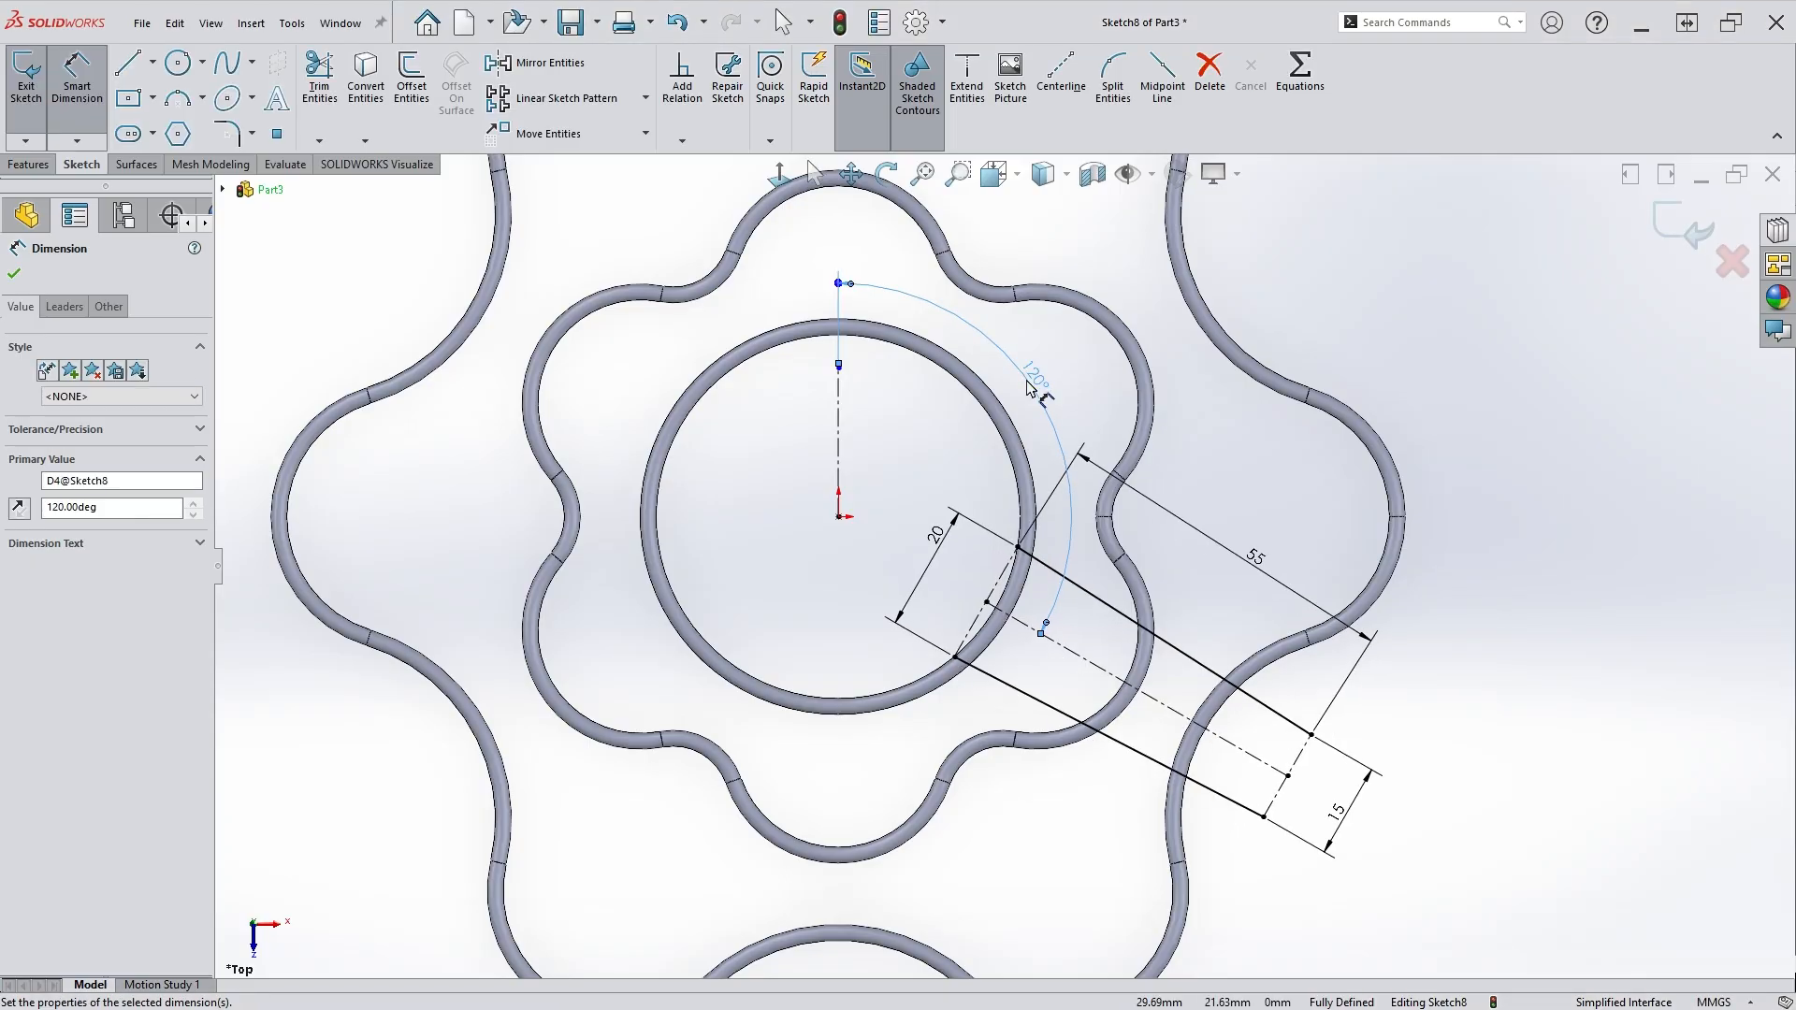
{"action": "key", "text": "Escape"}
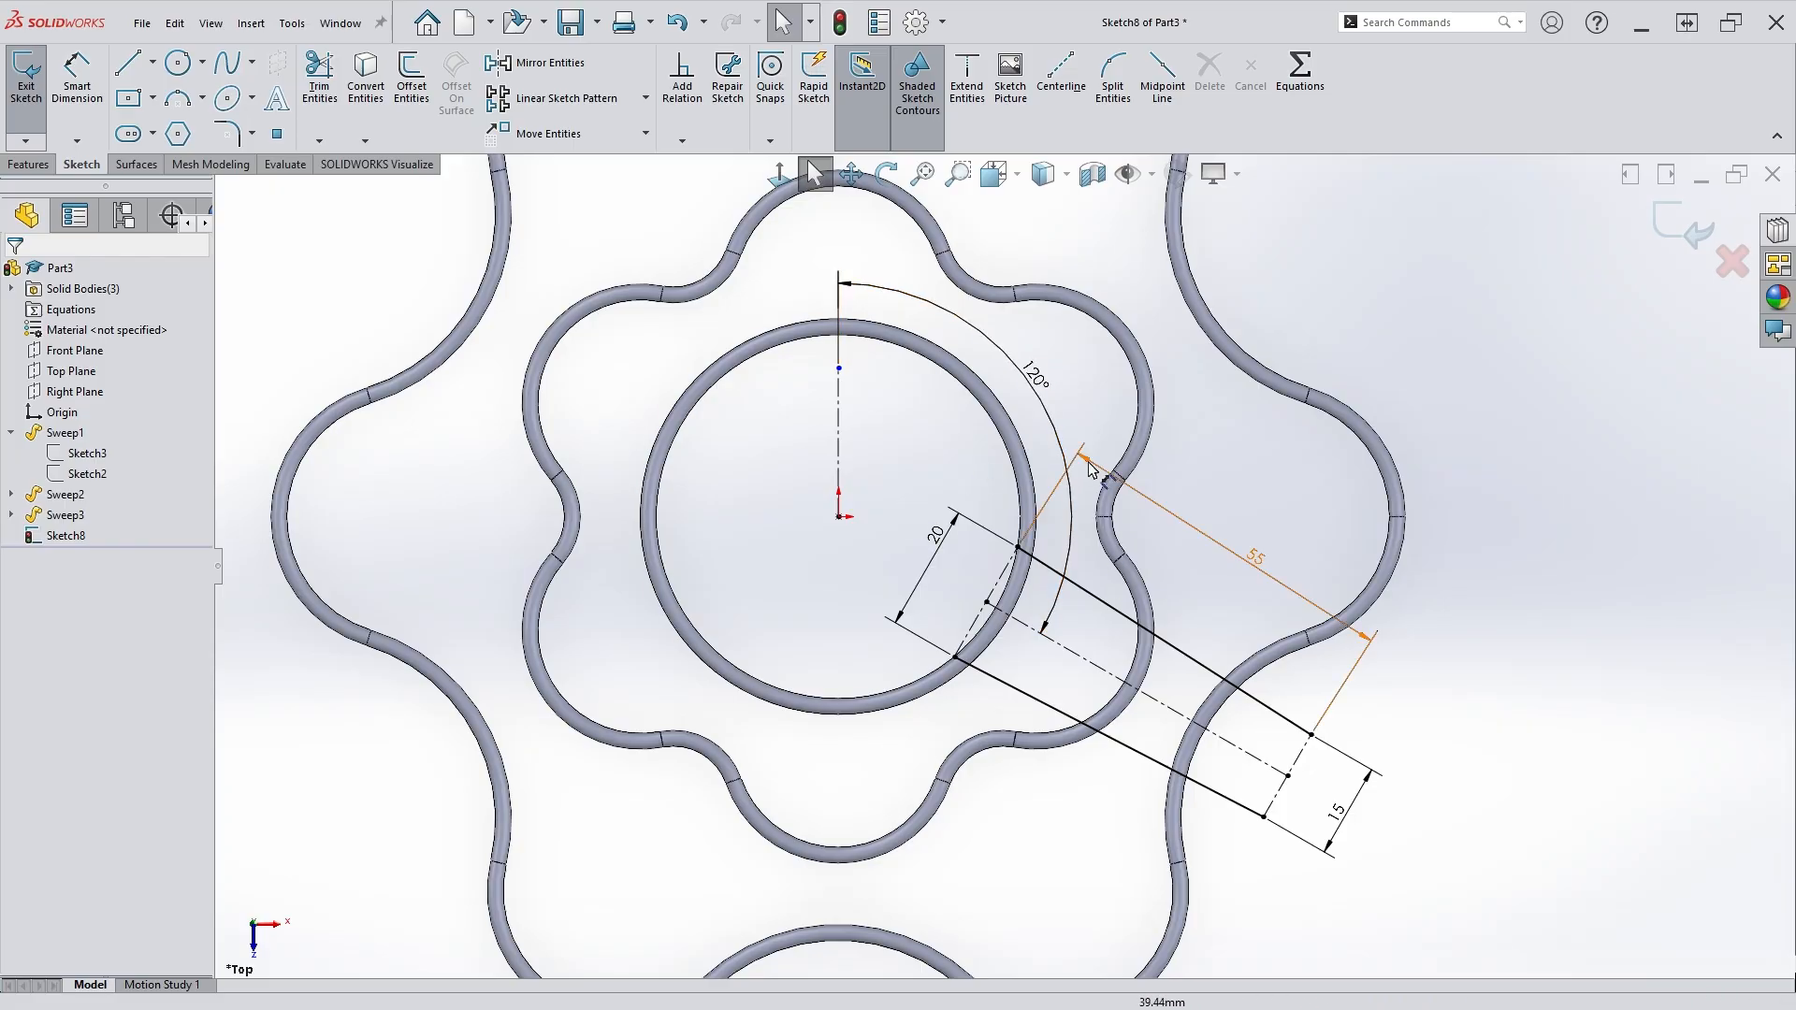
{"action": "left_click", "coordinate": [1690, 242]}
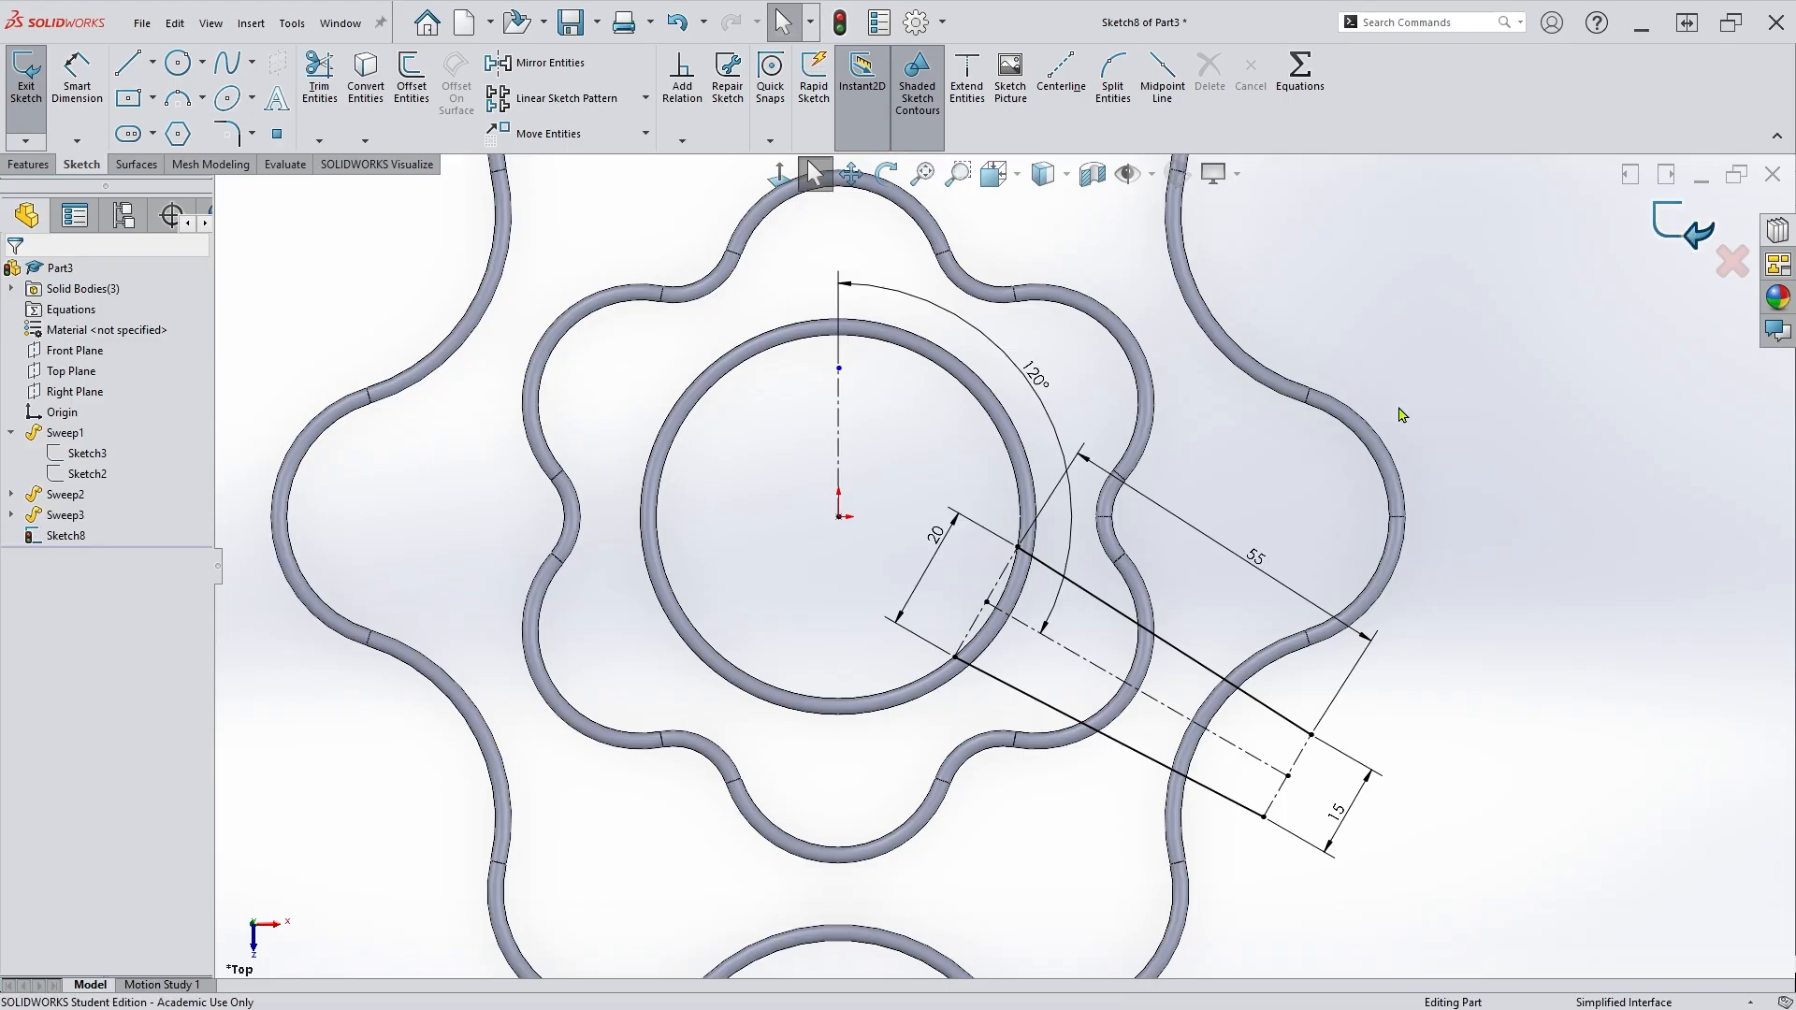
Define a reference plane parallel to the Top Plane with an offset distance of 2.49 mm.
{"action": "scroll", "coordinate": [848, 697], "scroll_direction": "up", "scroll_amount": 3}
{"action": "scroll", "coordinate": [848, 697], "scroll_direction": "down", "scroll_amount": 2}
{"action": "scroll", "coordinate": [1182, 629], "scroll_direction": "down", "scroll_amount": 2}
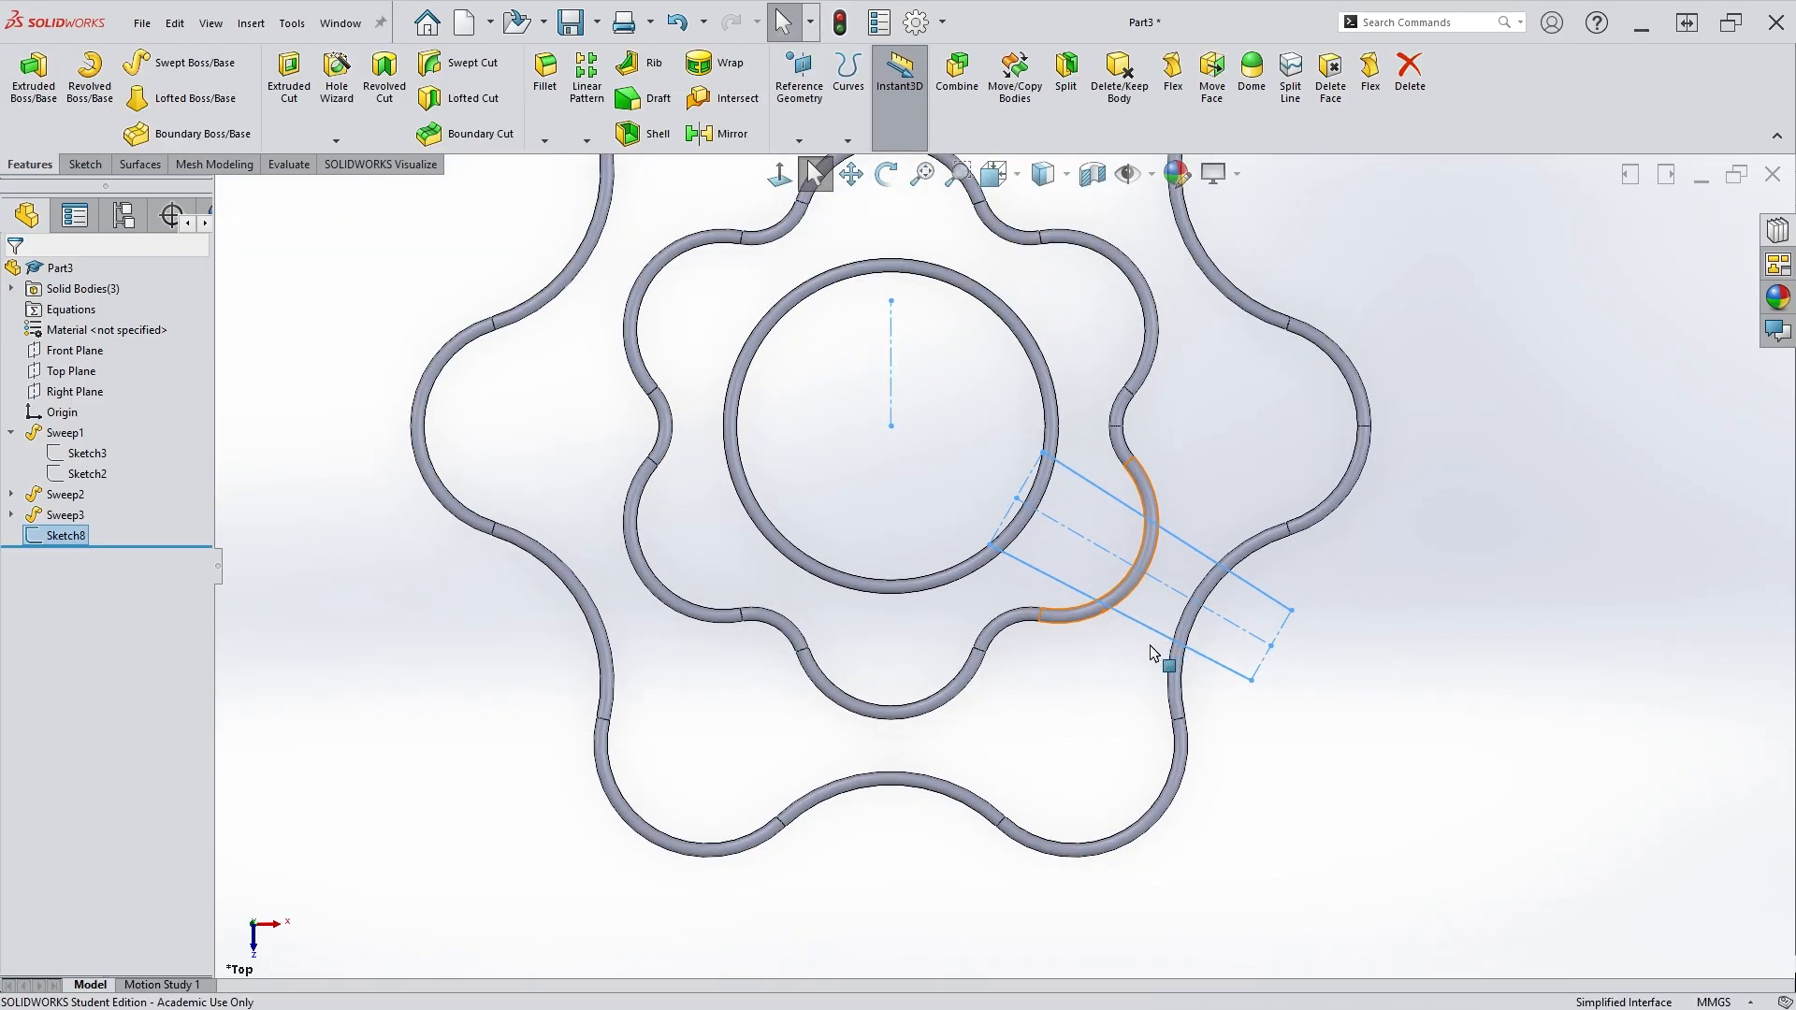
{"action": "scroll", "coordinate": [879, 535], "scroll_direction": "up", "scroll_amount": 2}
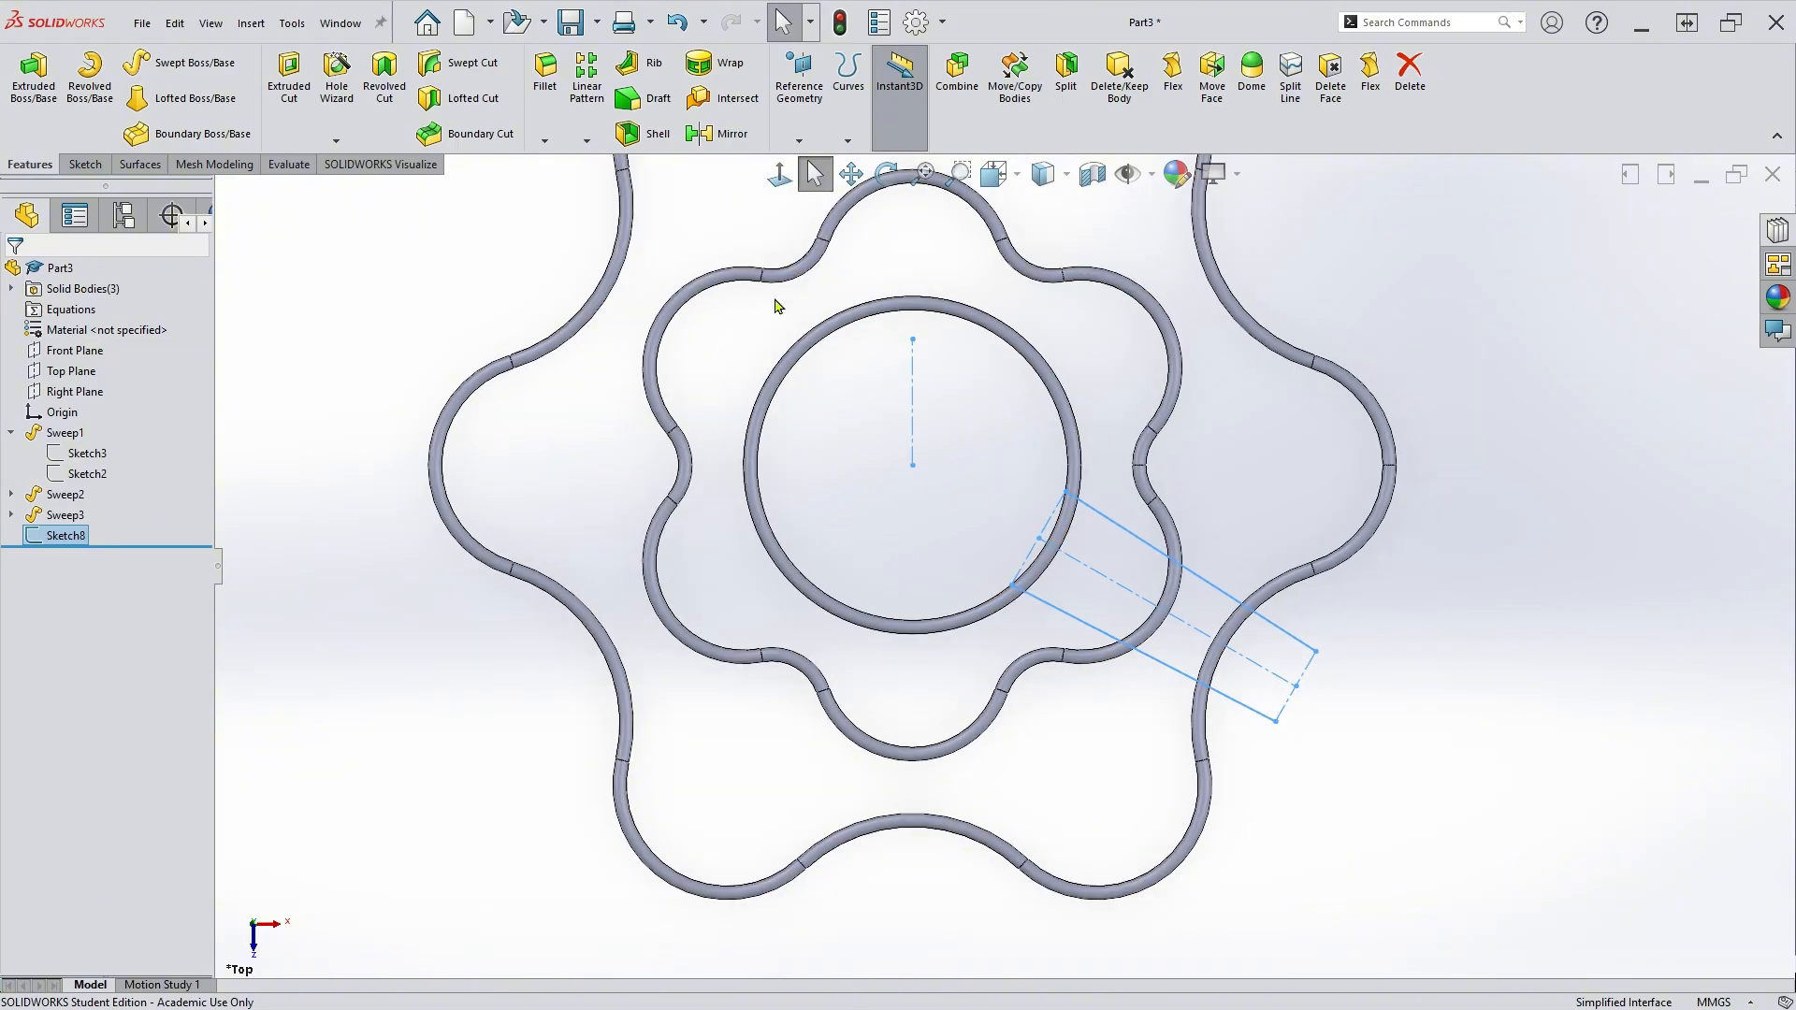
{"action": "left_click", "coordinate": [805, 148]}
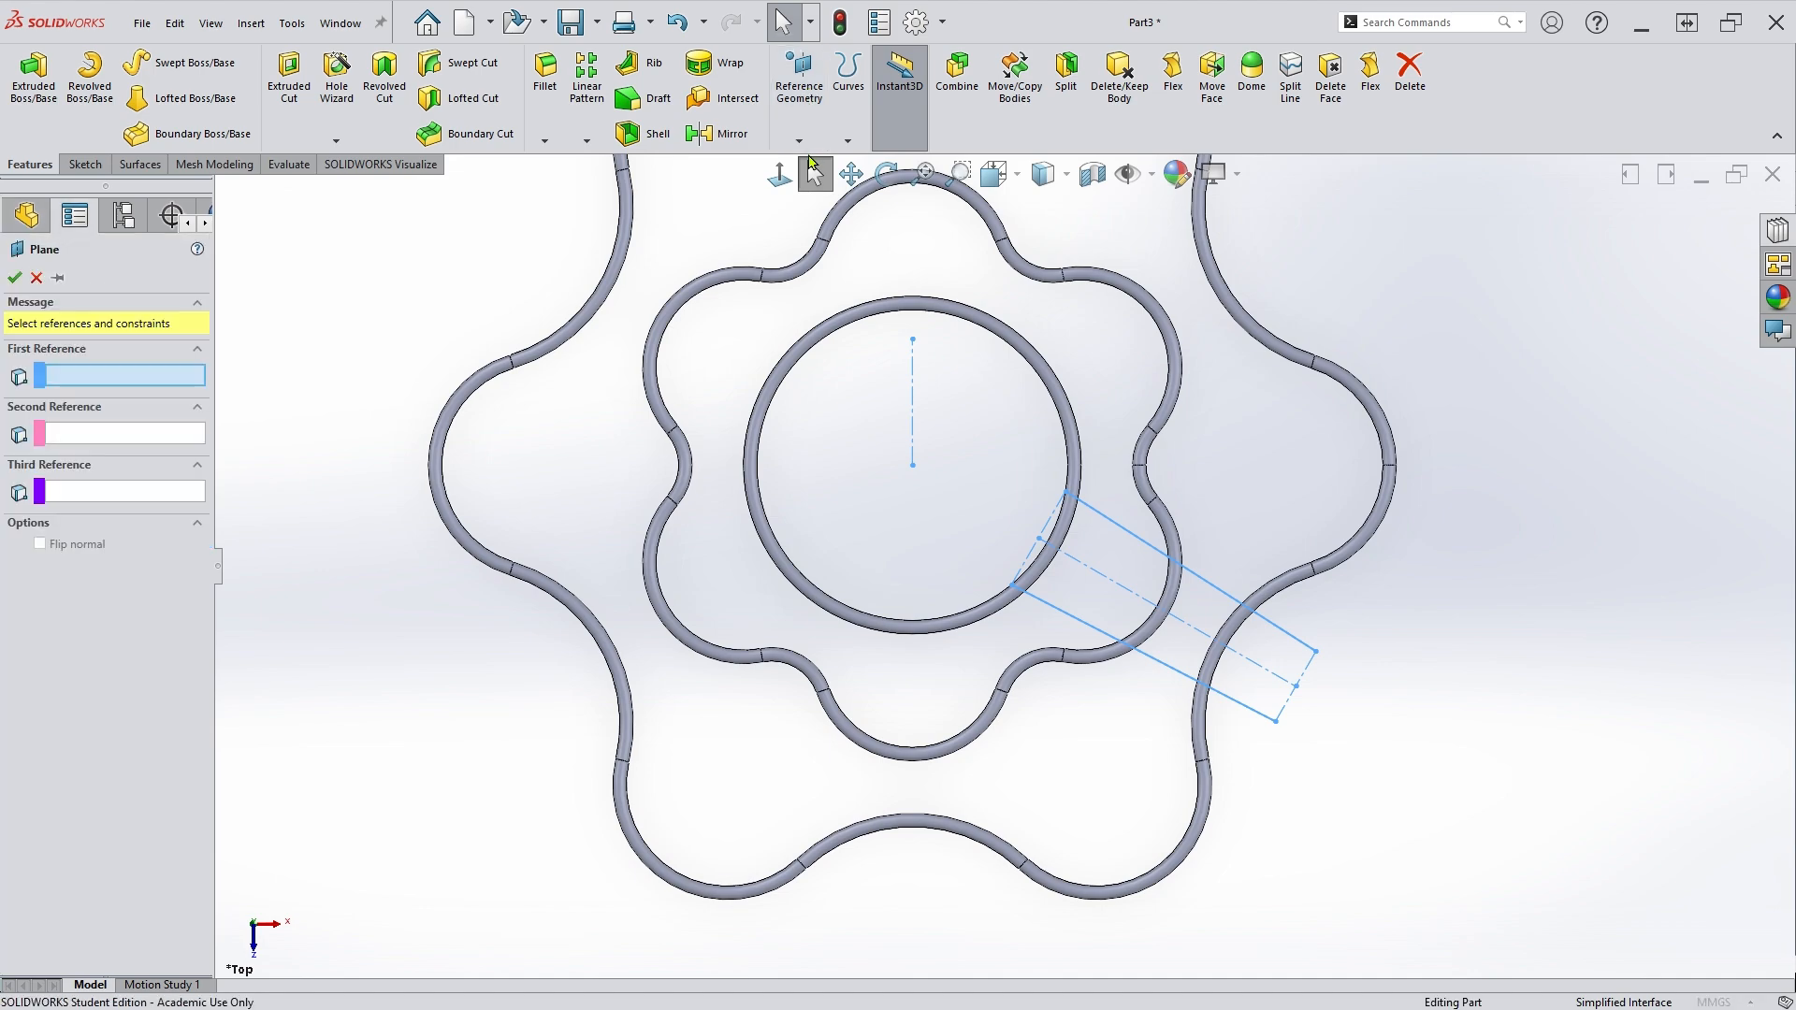
{"action": "scroll", "coordinate": [782, 361], "scroll_direction": "up", "scroll_amount": 1}
{"action": "scroll", "coordinate": [806, 361], "scroll_direction": "down", "scroll_amount": 2}
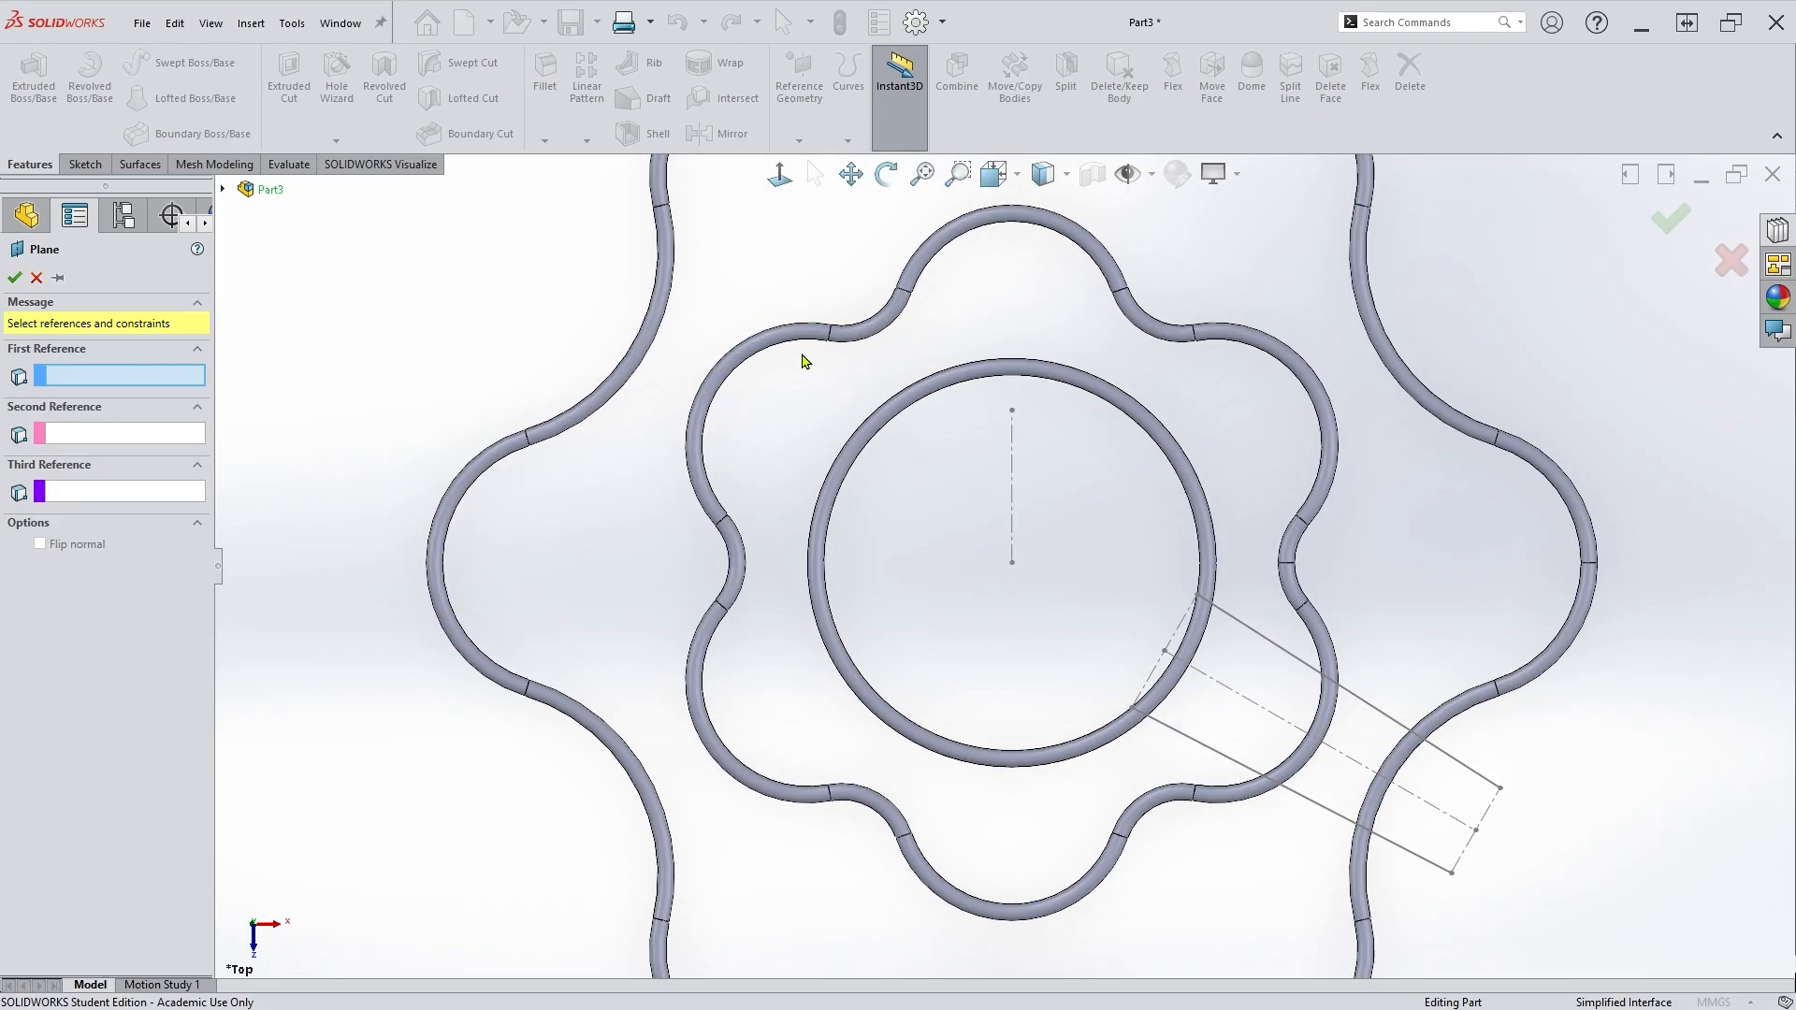
{"action": "scroll", "coordinate": [823, 409], "scroll_direction": "up", "scroll_amount": 3}
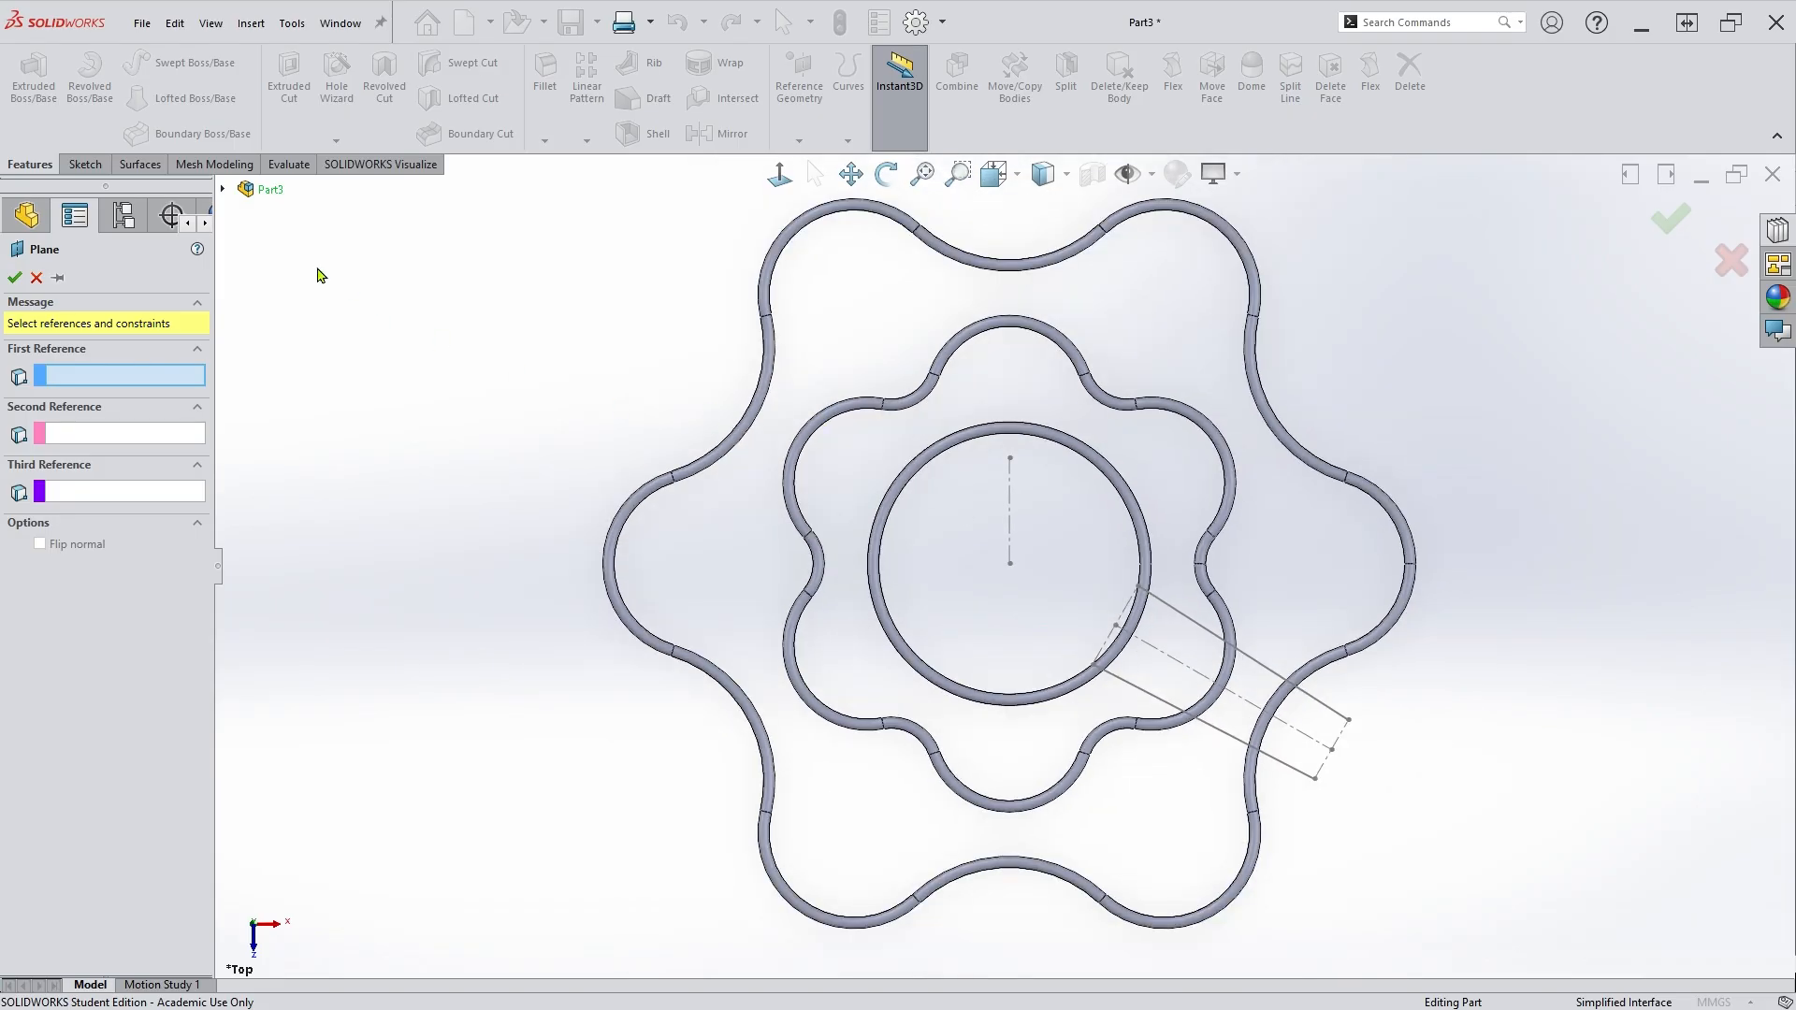
{"action": "left_click", "coordinate": [224, 191]}
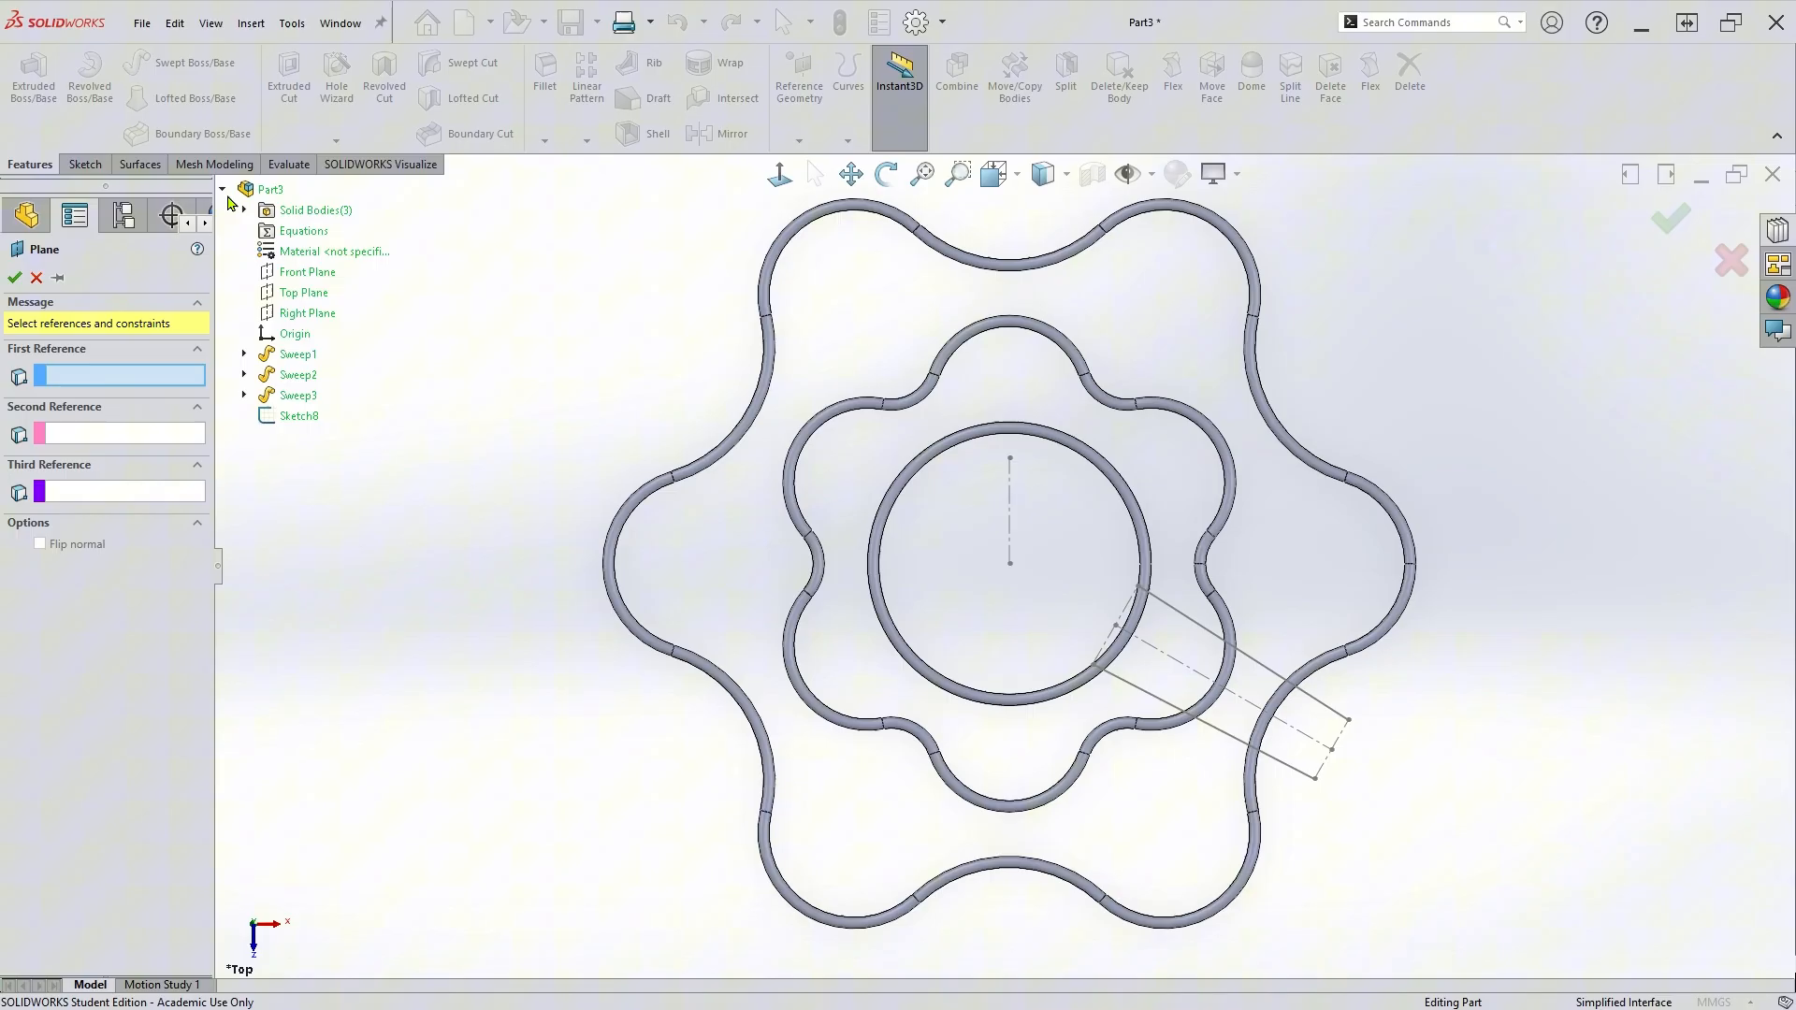
{"action": "left_click", "coordinate": [301, 294]}
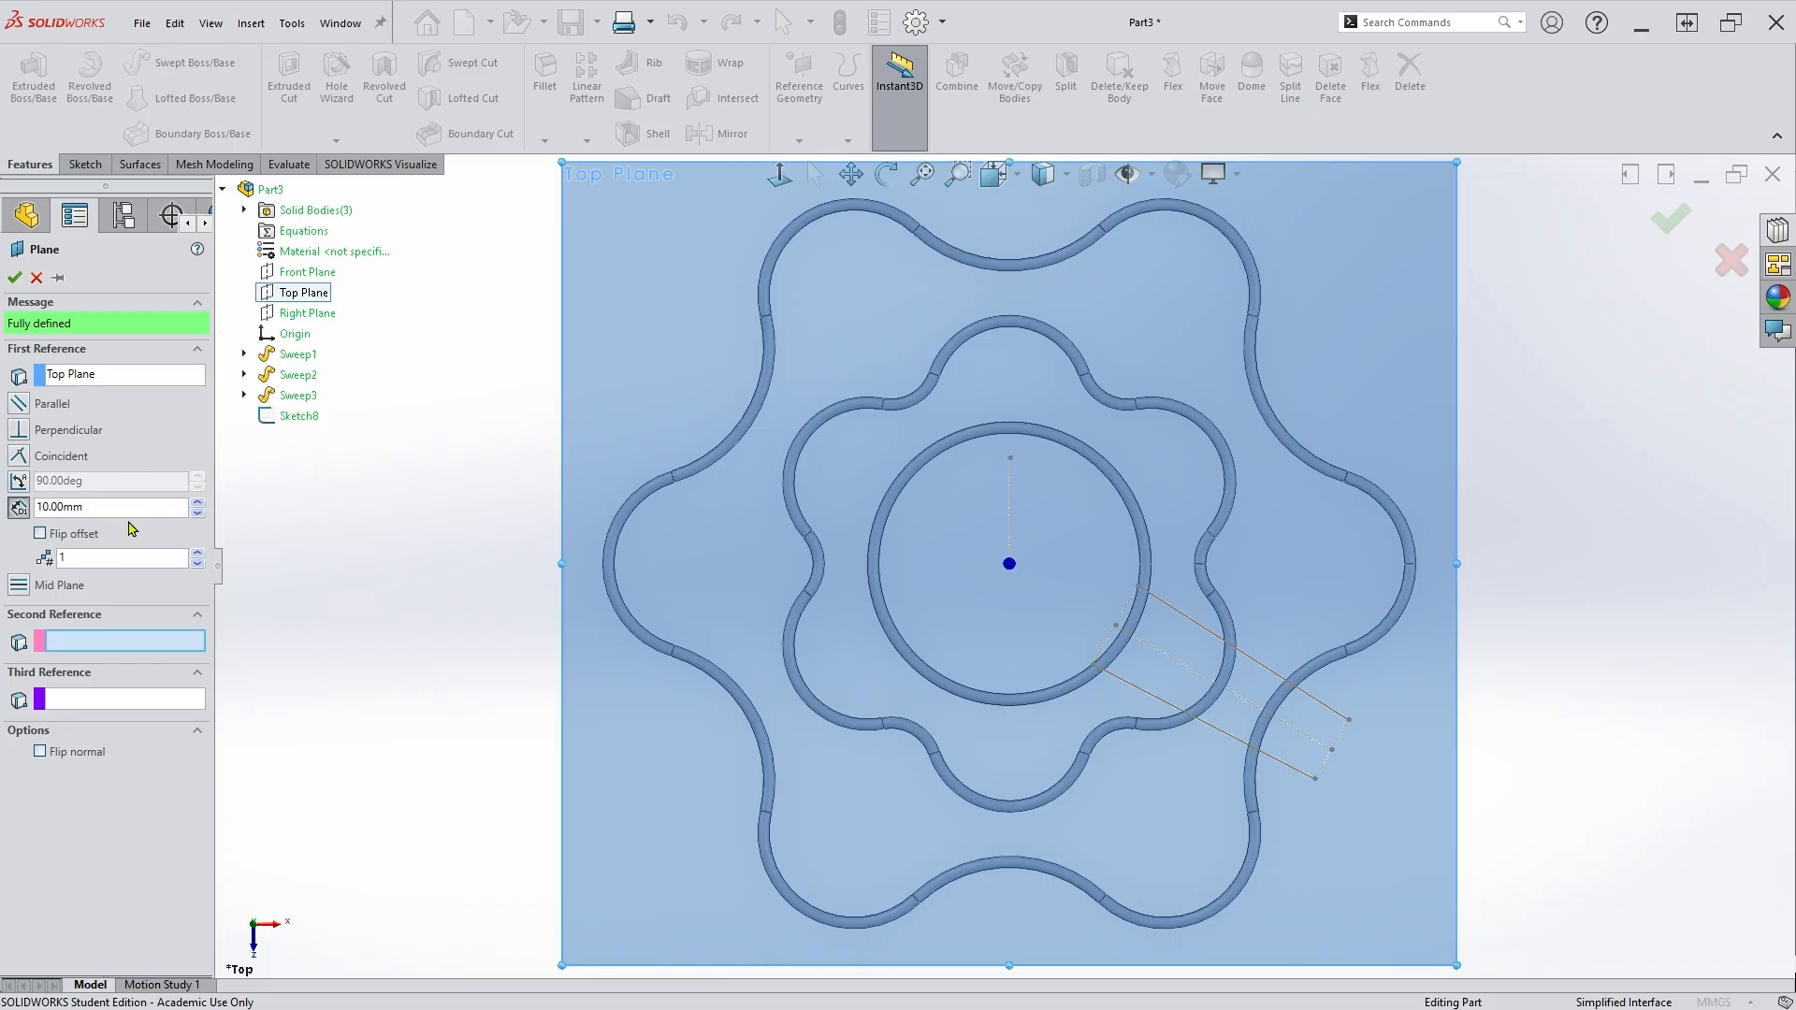
{"action": "left_click", "coordinate": [102, 507]}
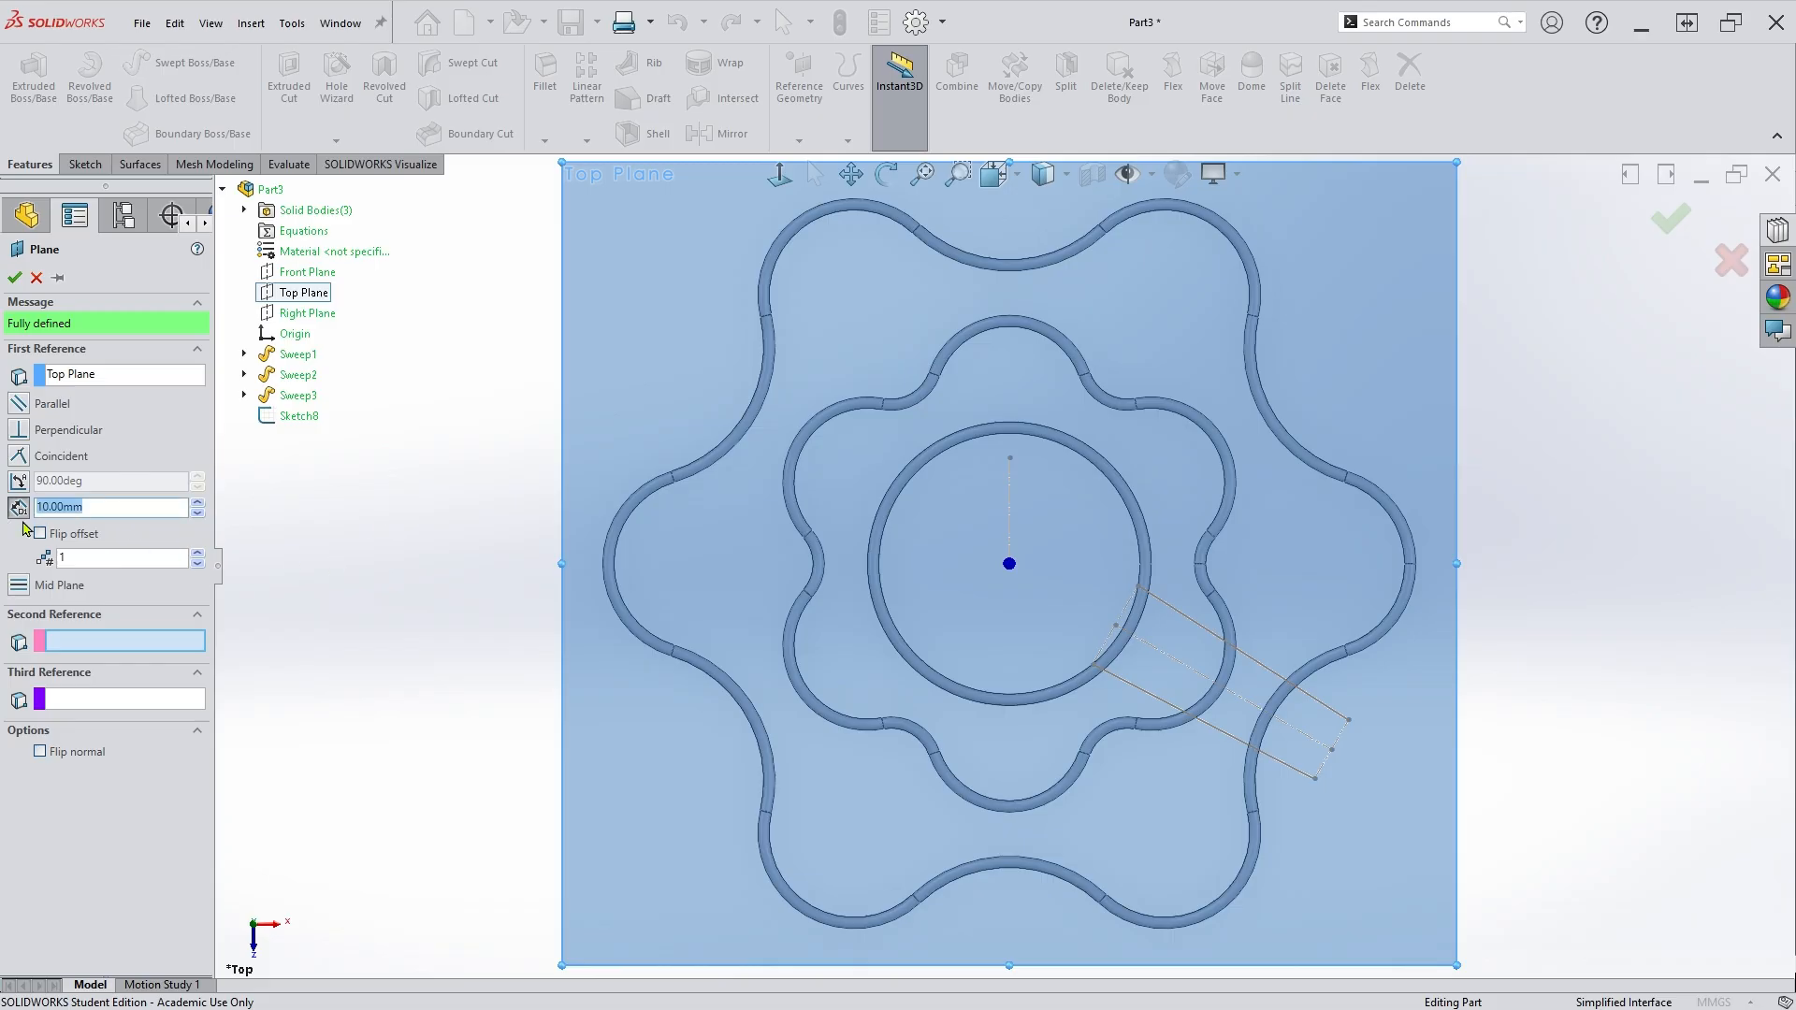
{"action": "type", "text": "2.49"}
{"action": "middle_click_drag", "start_coordinate": [418, 709], "coordinate": [437, 353]}
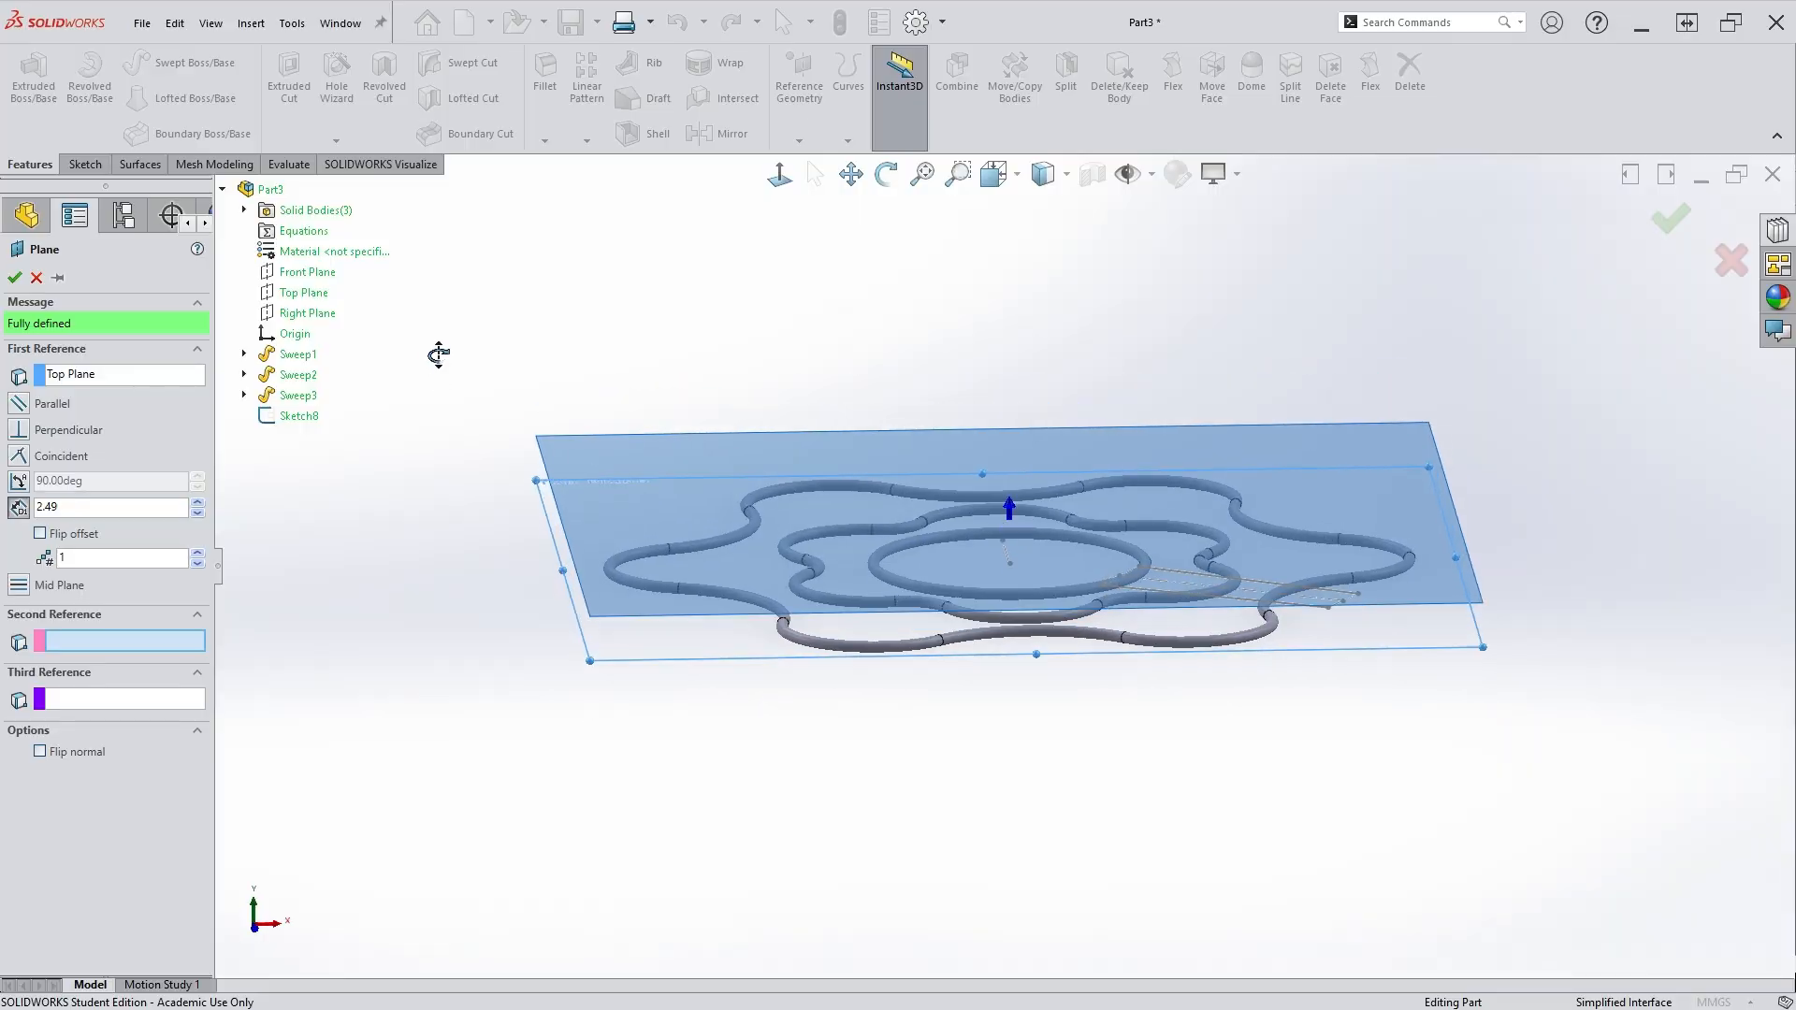
{"action": "key", "text": "Return"}
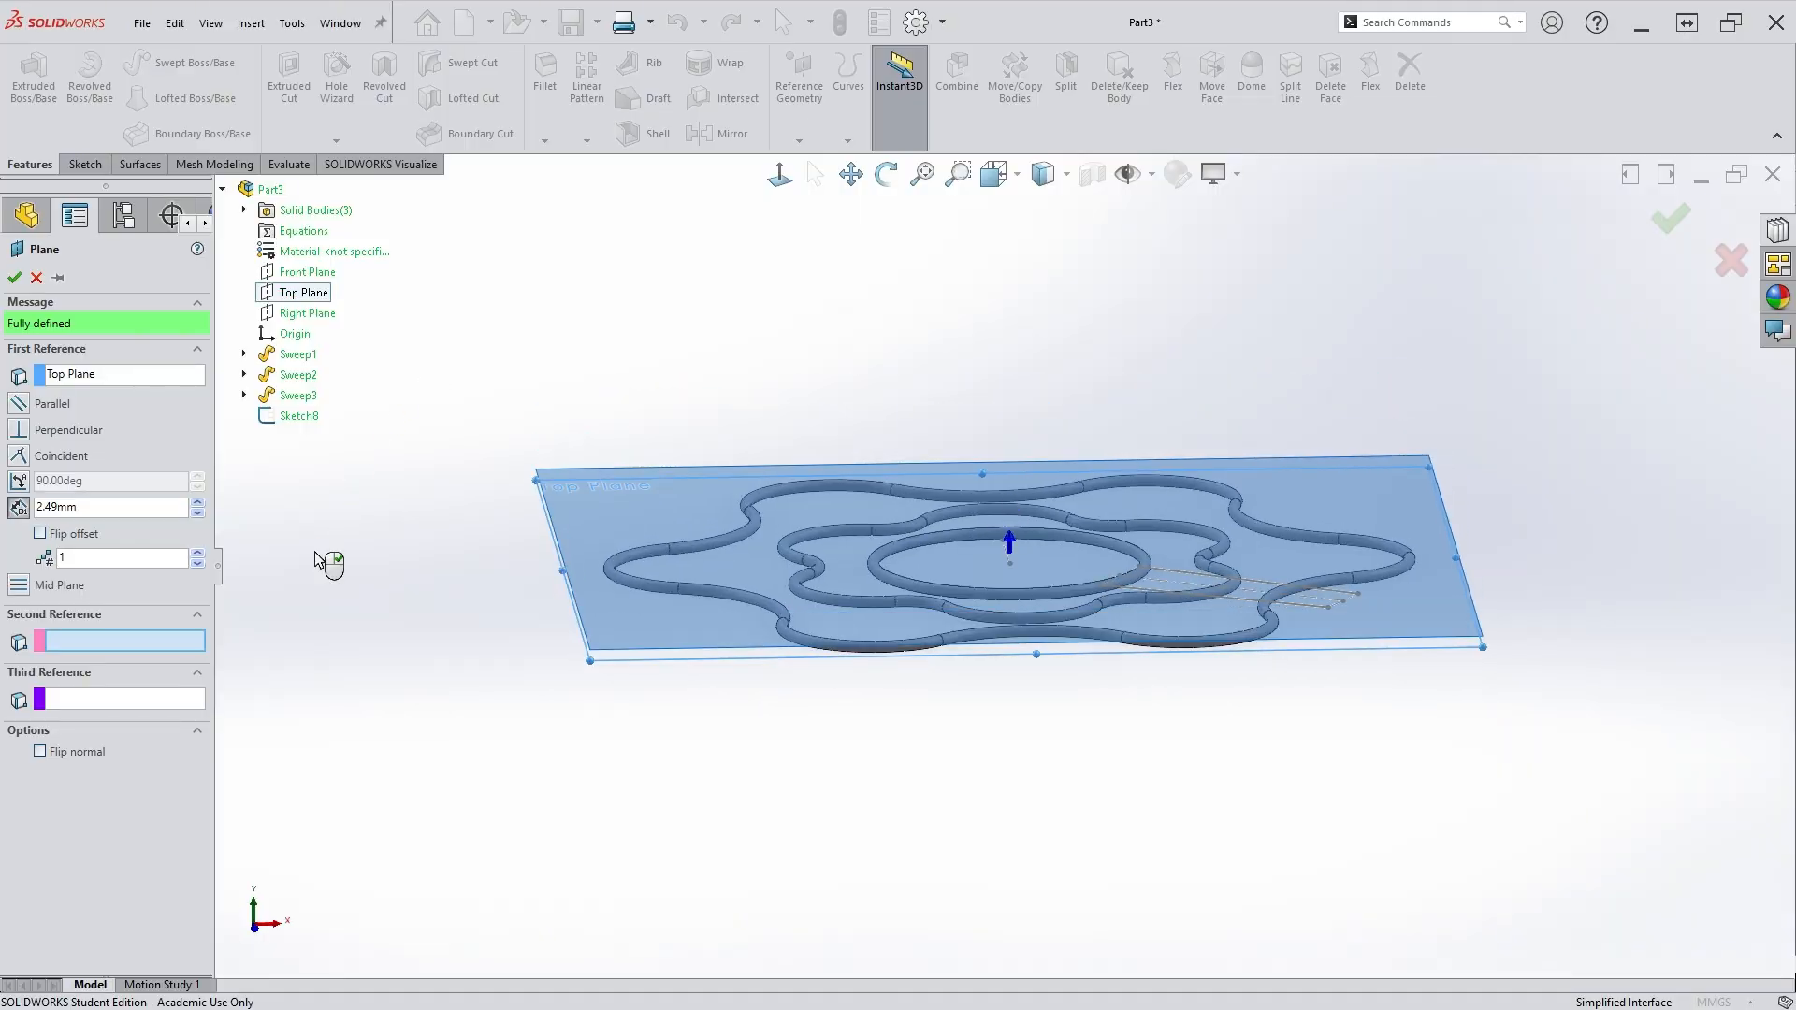
Flip the reference plane's offset so it lies below the Top Plane, and accept the plane.
{"action": "middle_click_drag", "start_coordinate": [433, 754], "coordinate": [436, 713]}
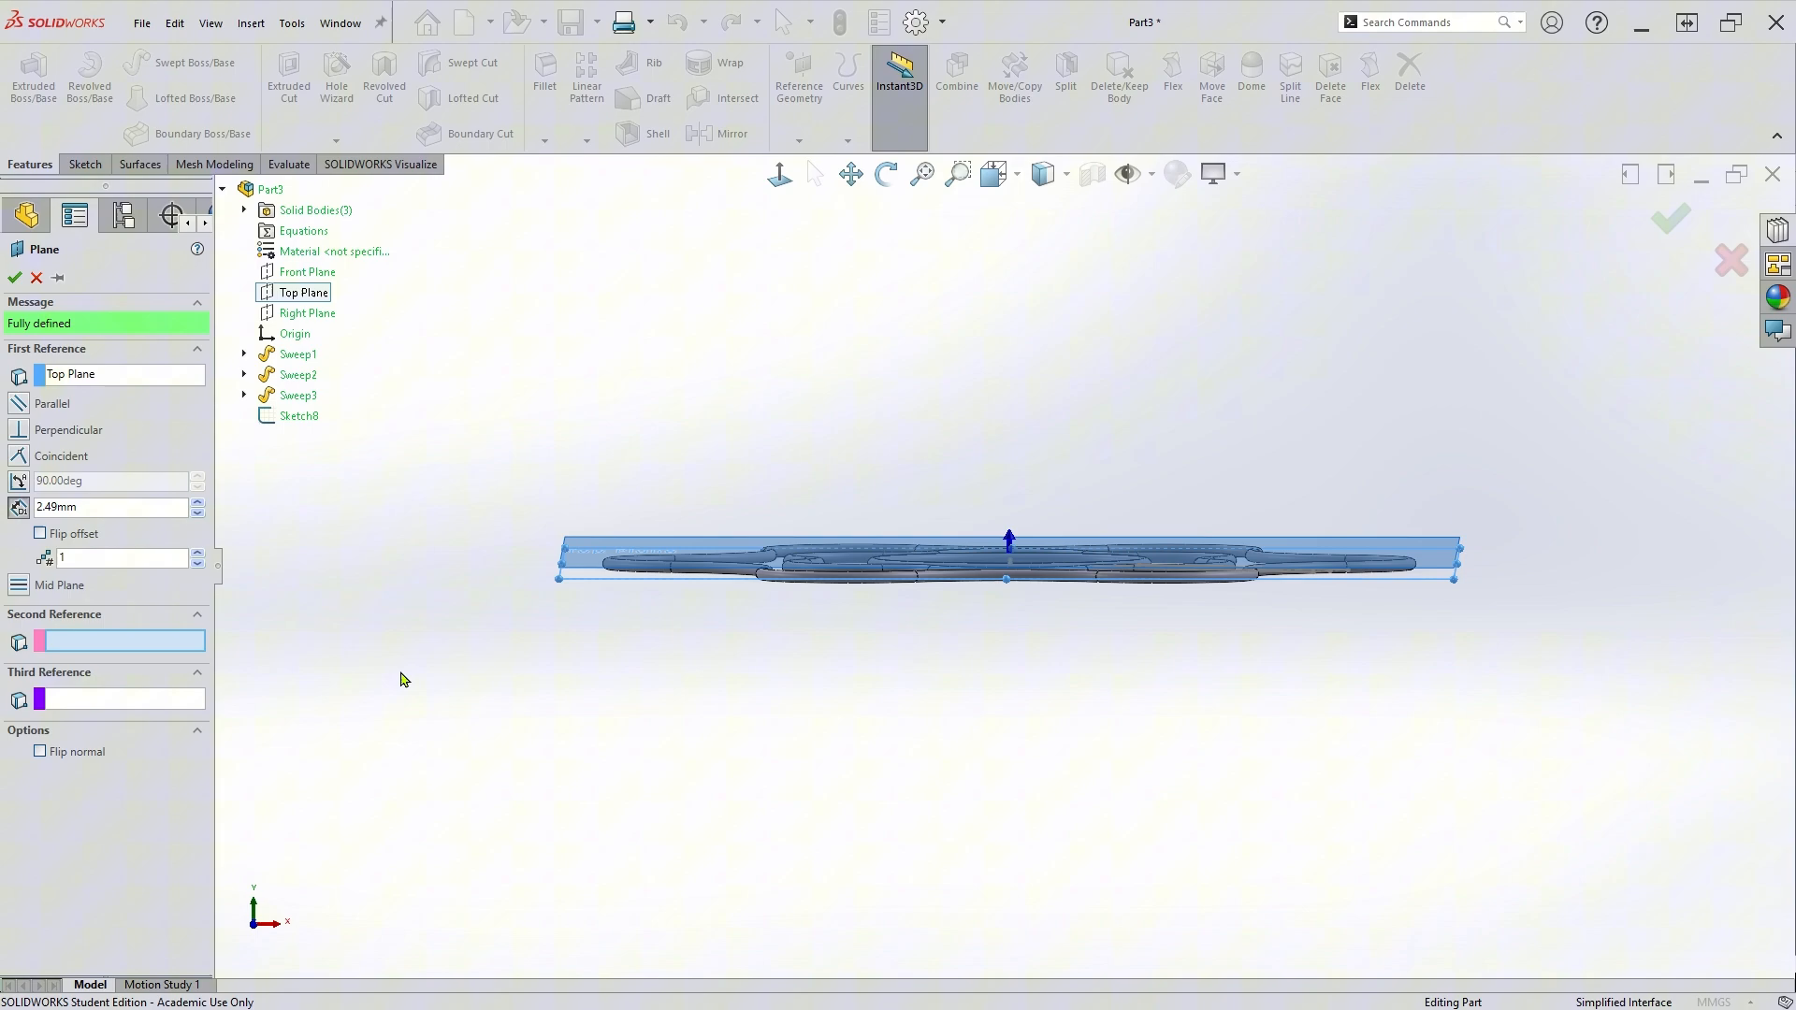
{"action": "left_click", "coordinate": [40, 536]}
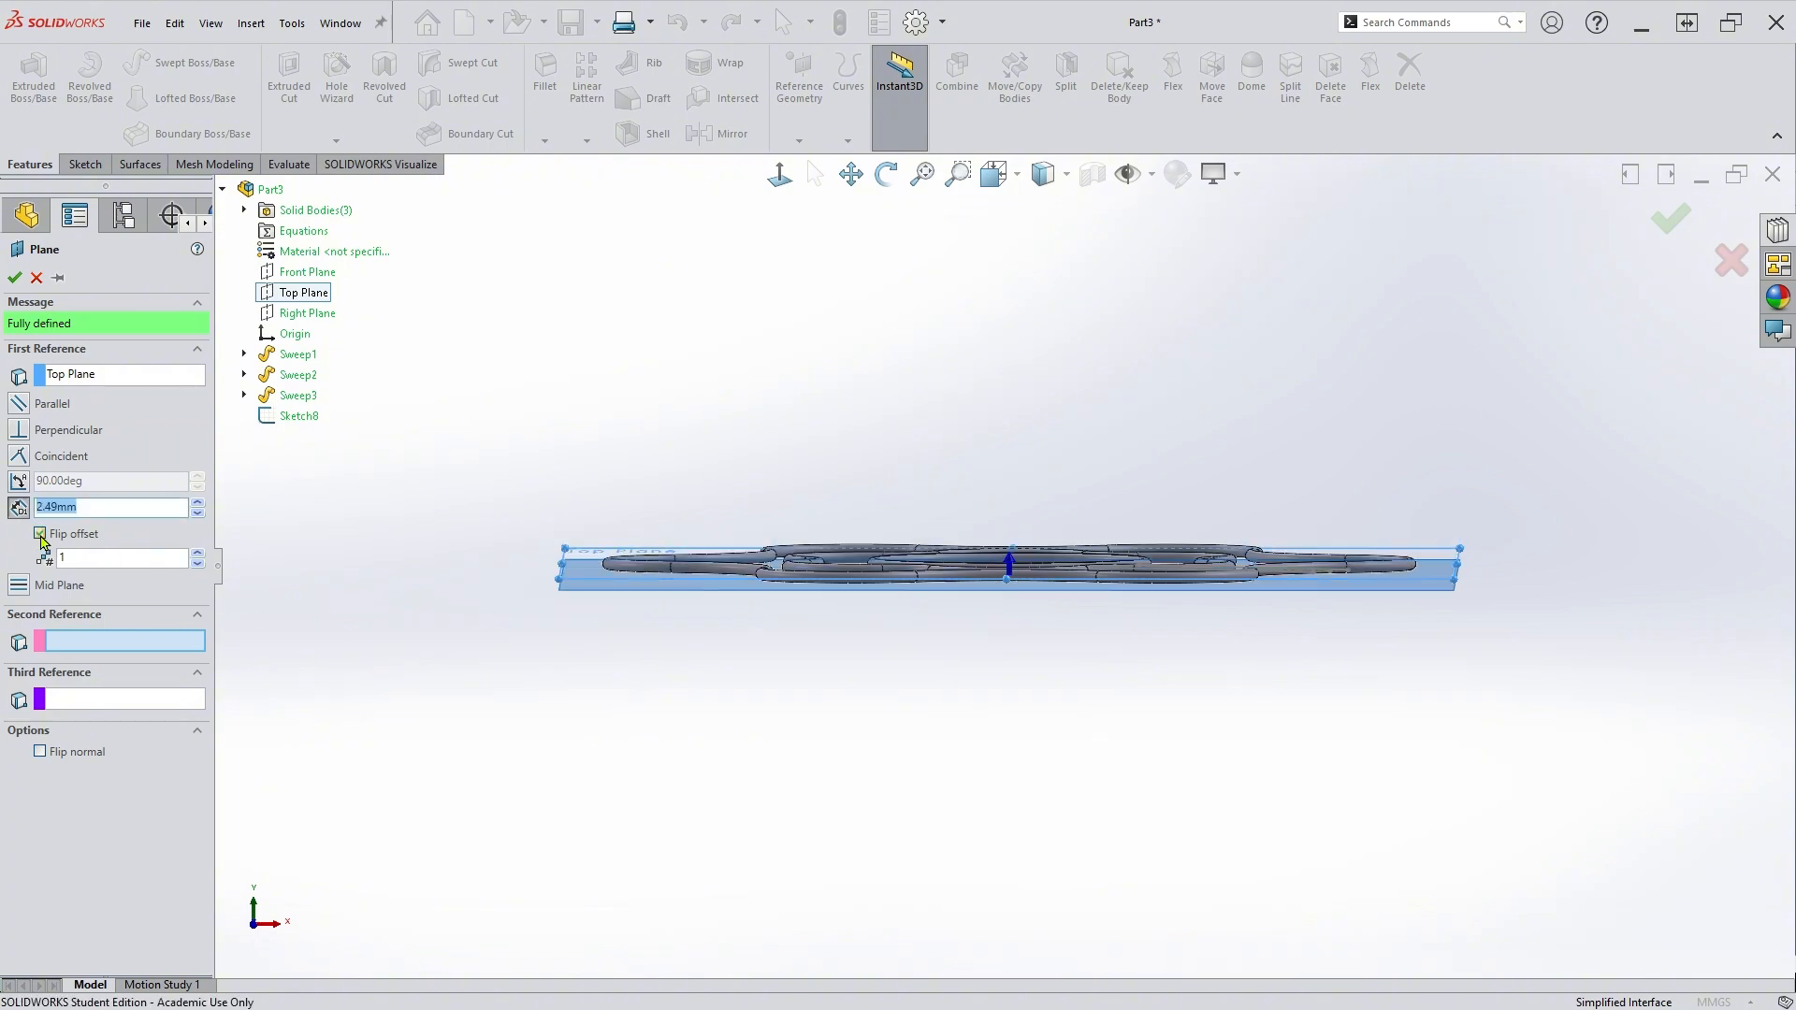
{"action": "left_click", "coordinate": [14, 279]}
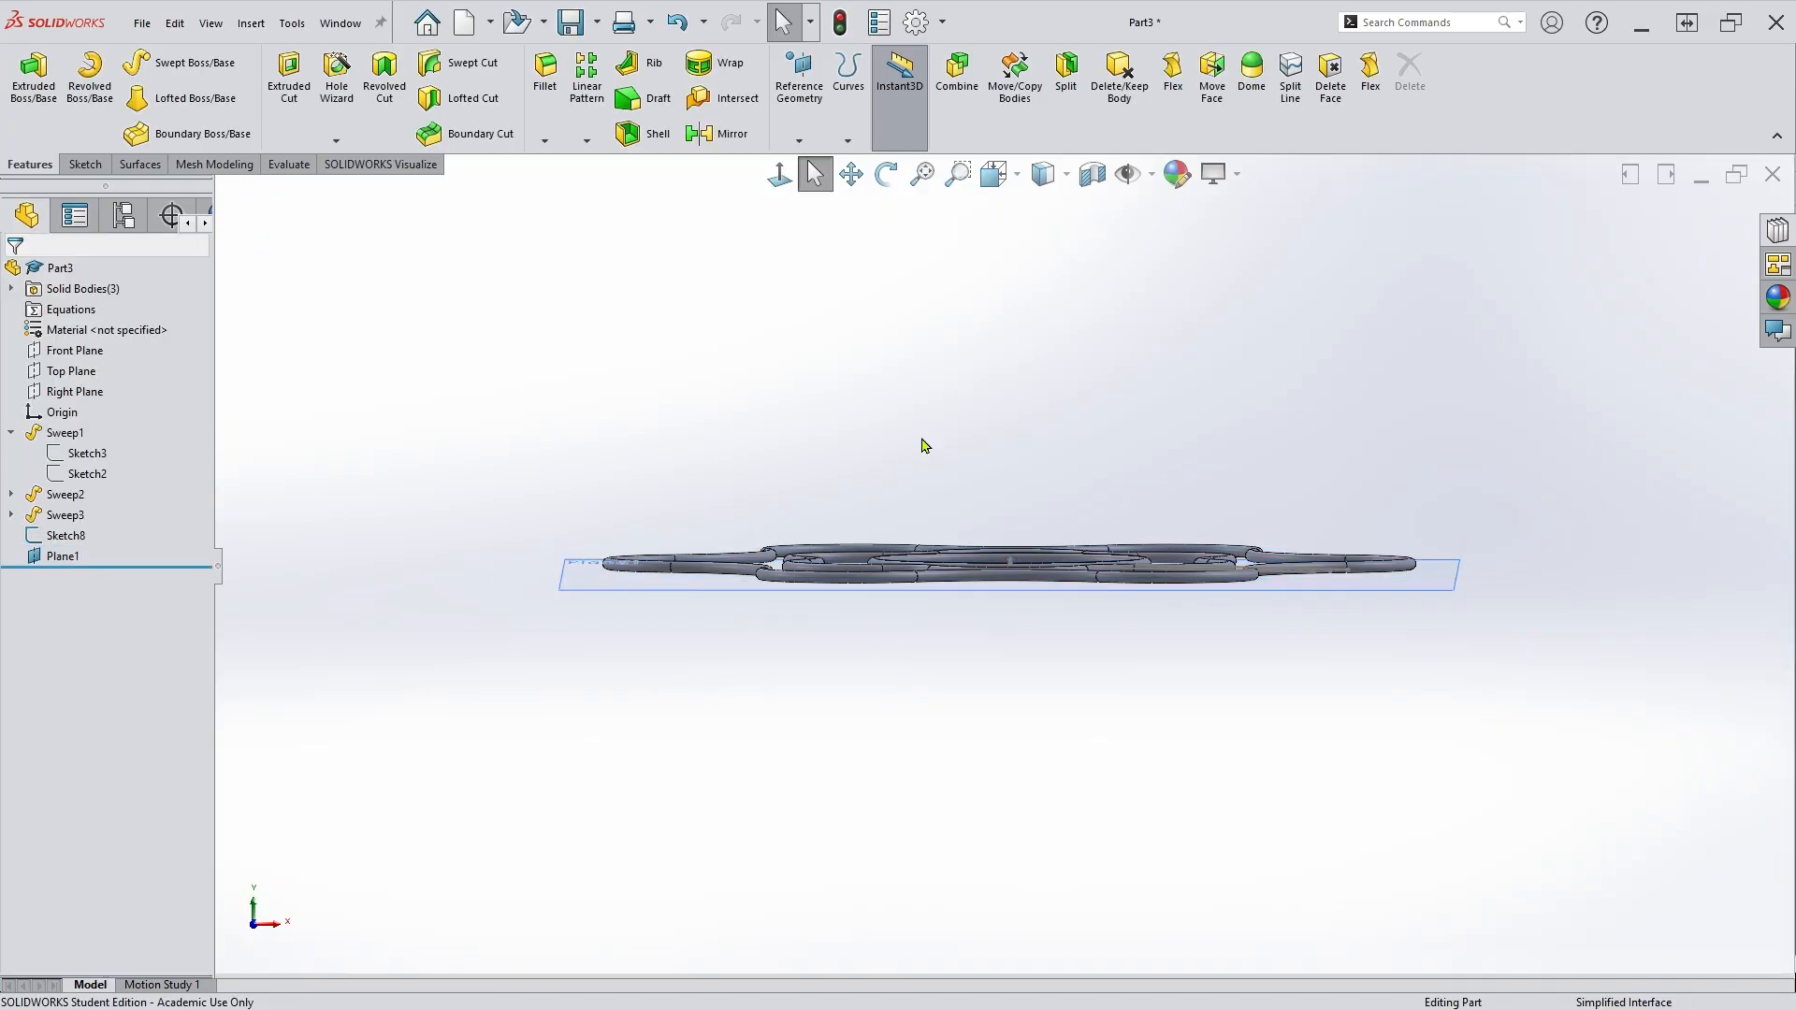
Reorder the feature tree so the new offset plane comes before the tapered profile sketch.
{"action": "mouse_move", "coordinate": [922, 445]}
{"action": "middle_mouse_down"}
{"action": "mouse_move", "coordinate": [931, 642]}
{"action": "mouse_move", "coordinate": [919, 620]}
{"action": "middle_mouse_up"}
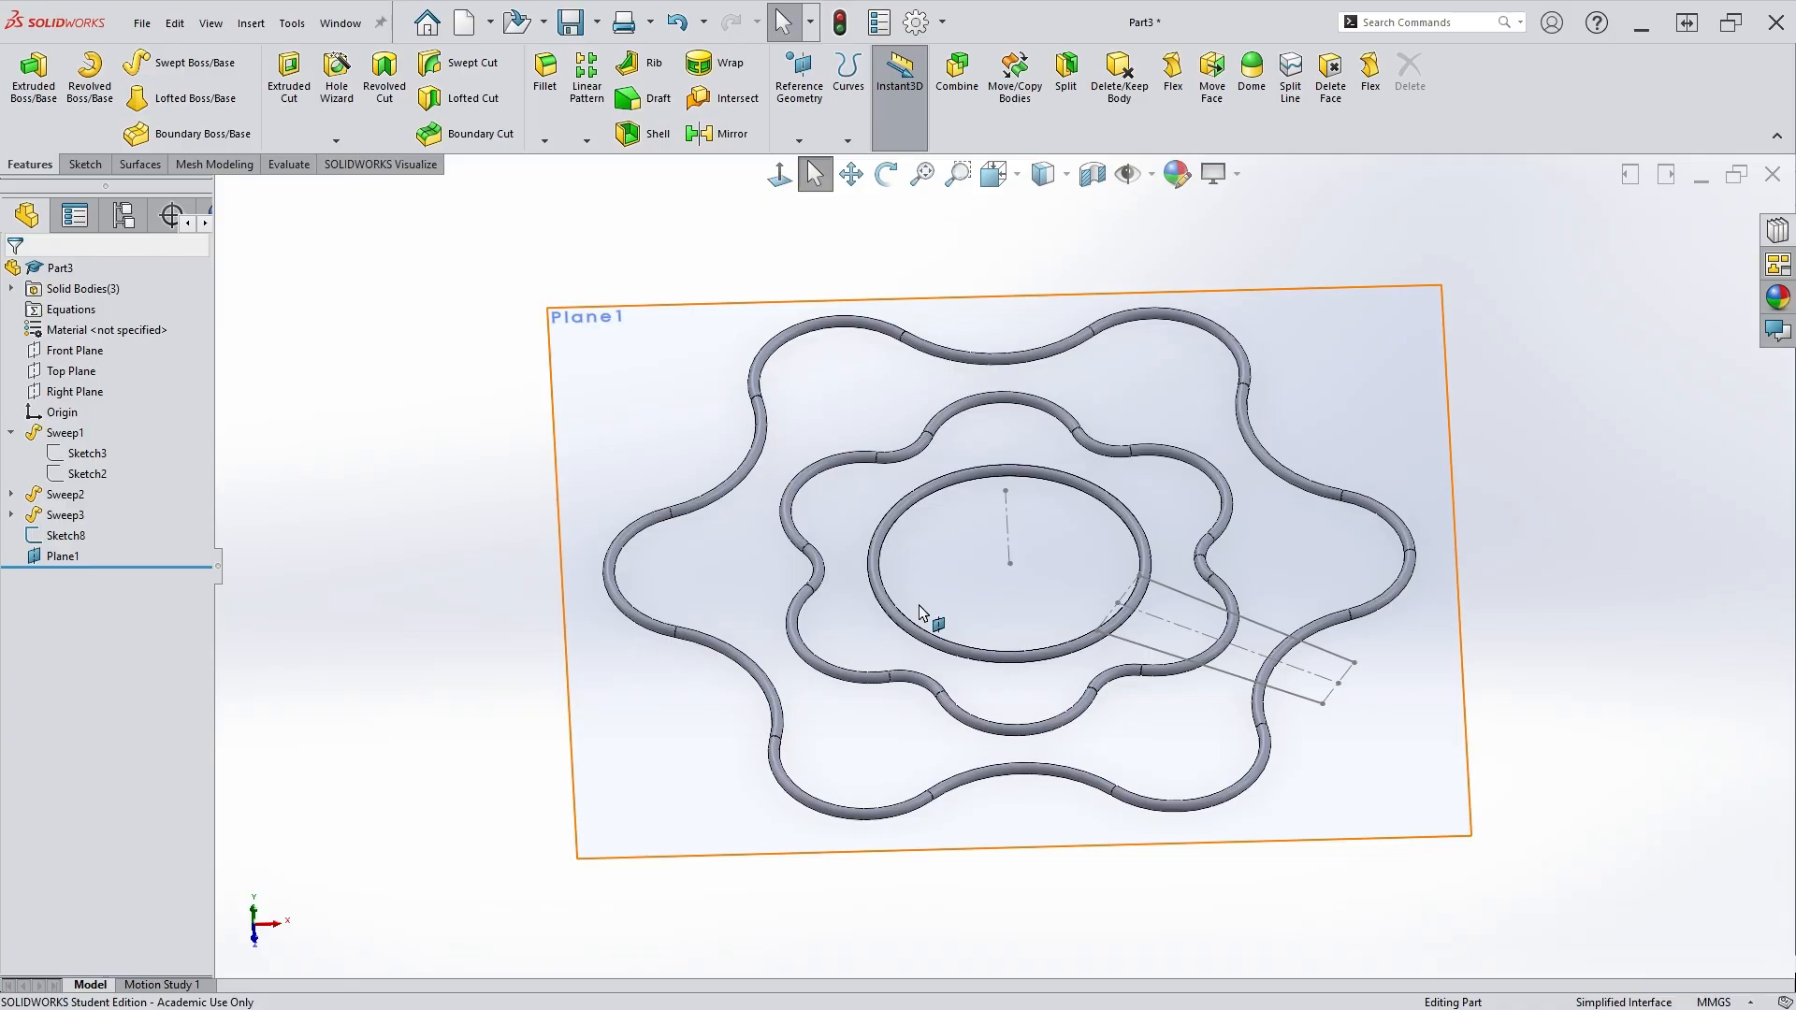
{"action": "scroll", "coordinate": [1205, 608], "scroll_direction": "up", "scroll_amount": 1}
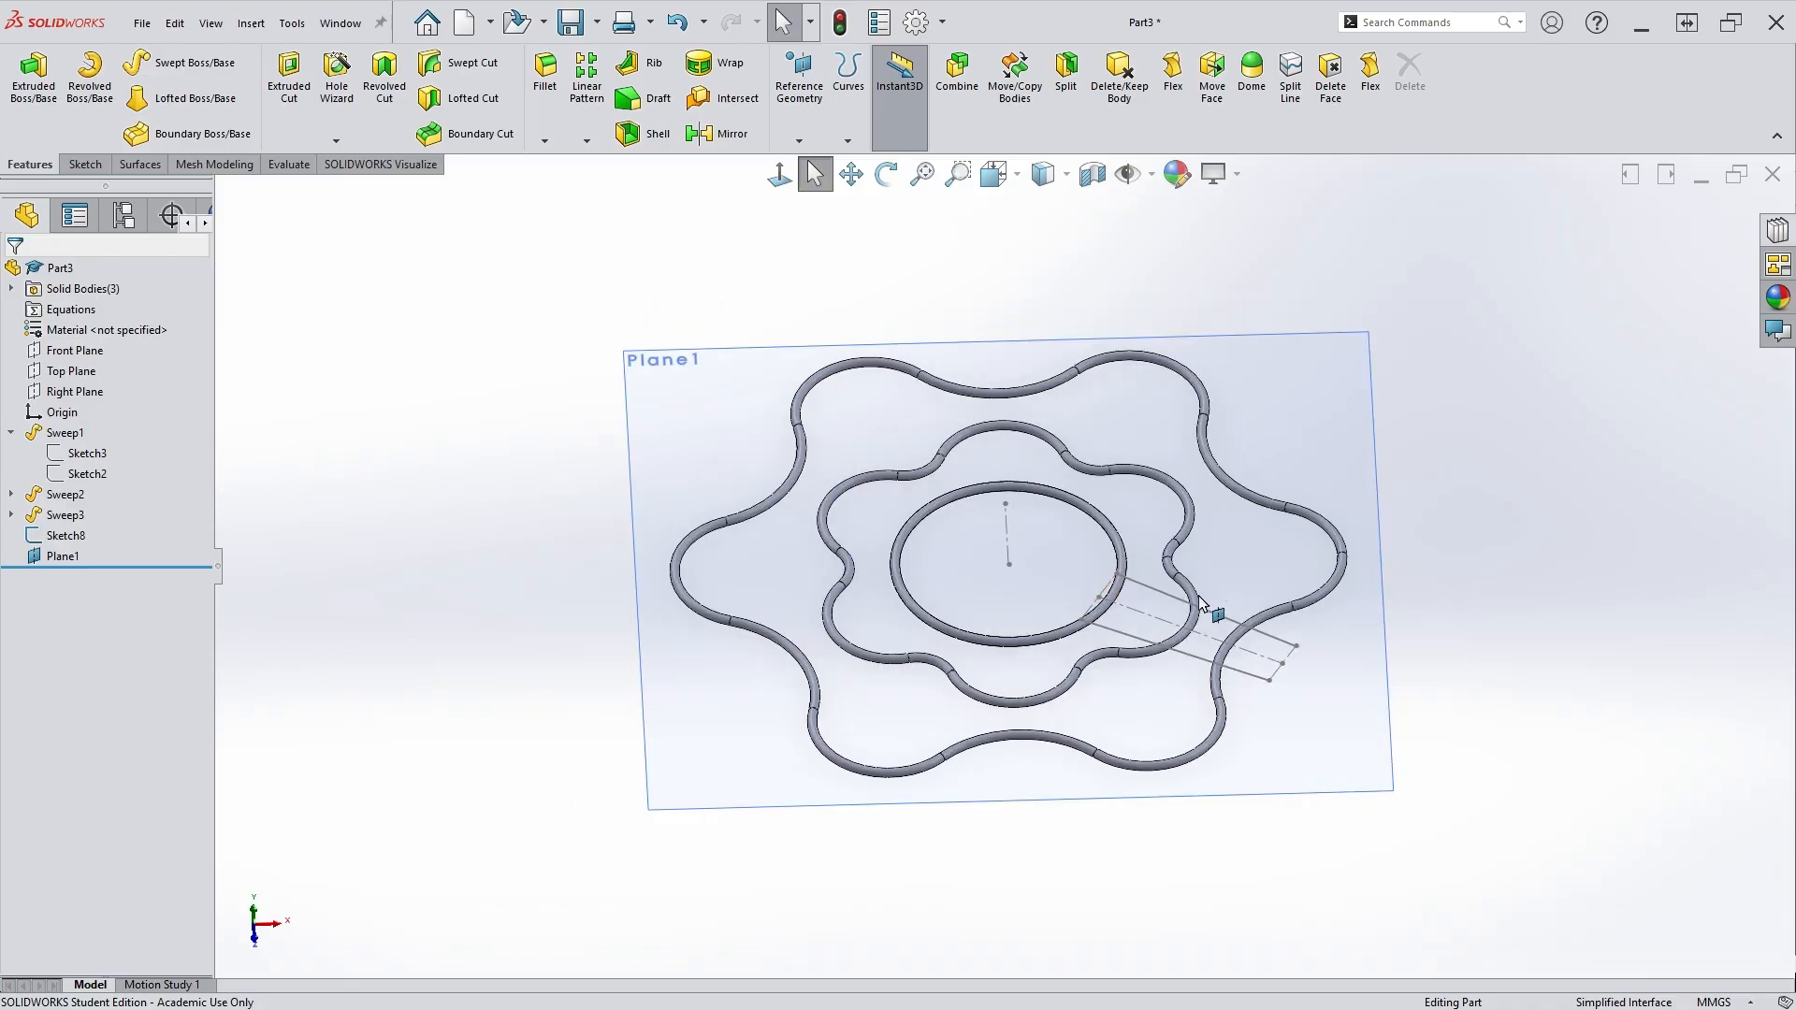
{"action": "key", "text": "ctrl+8"}
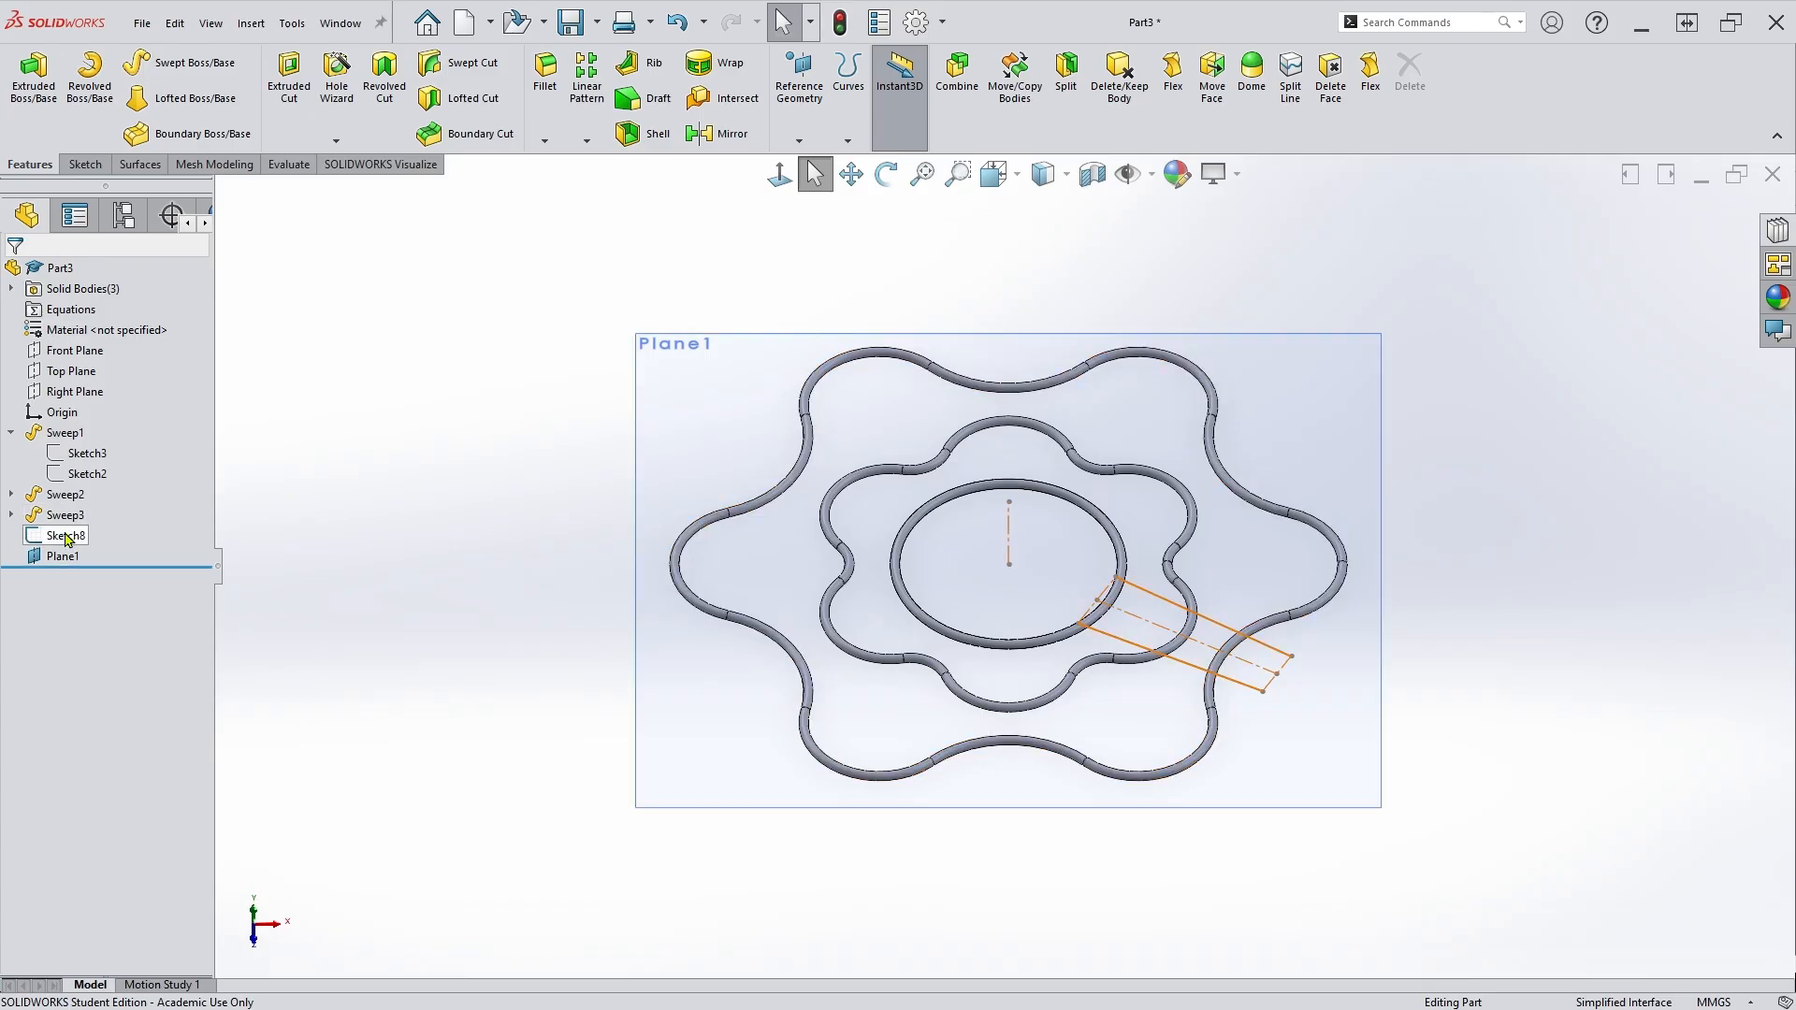
{"action": "left_click", "coordinate": [68, 540]}
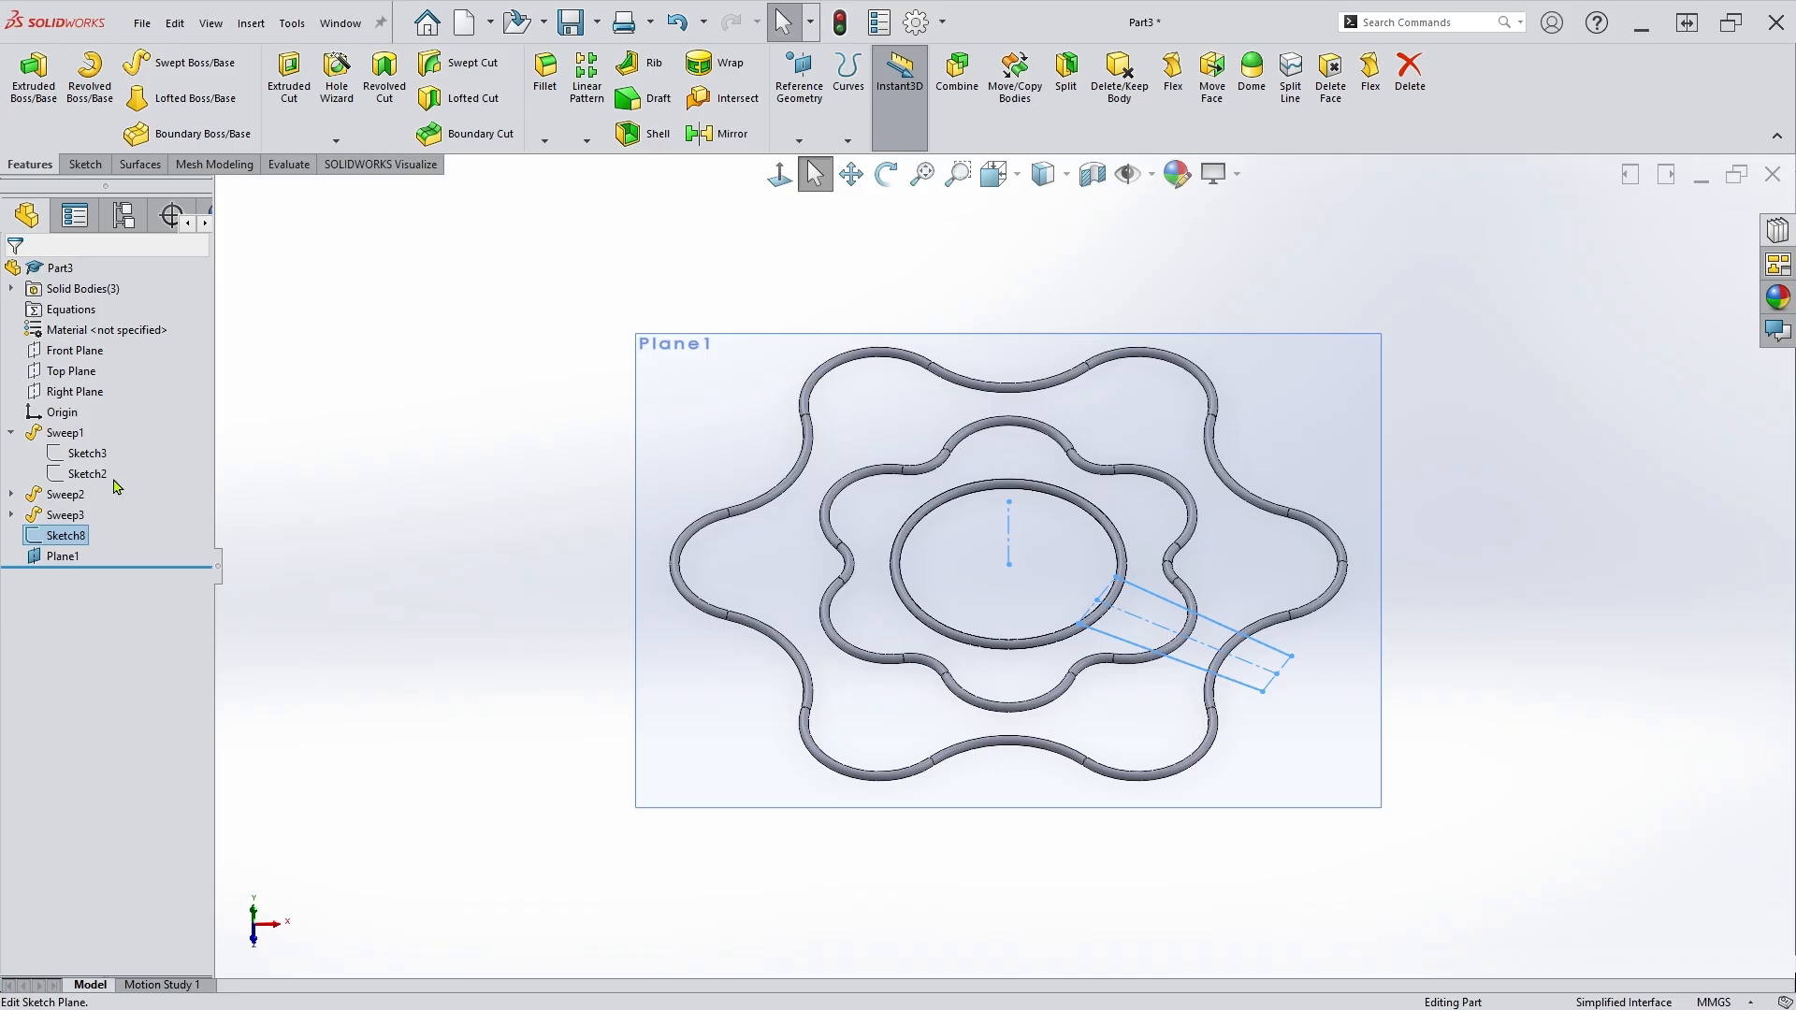
{"action": "left_click", "coordinate": [333, 475]}
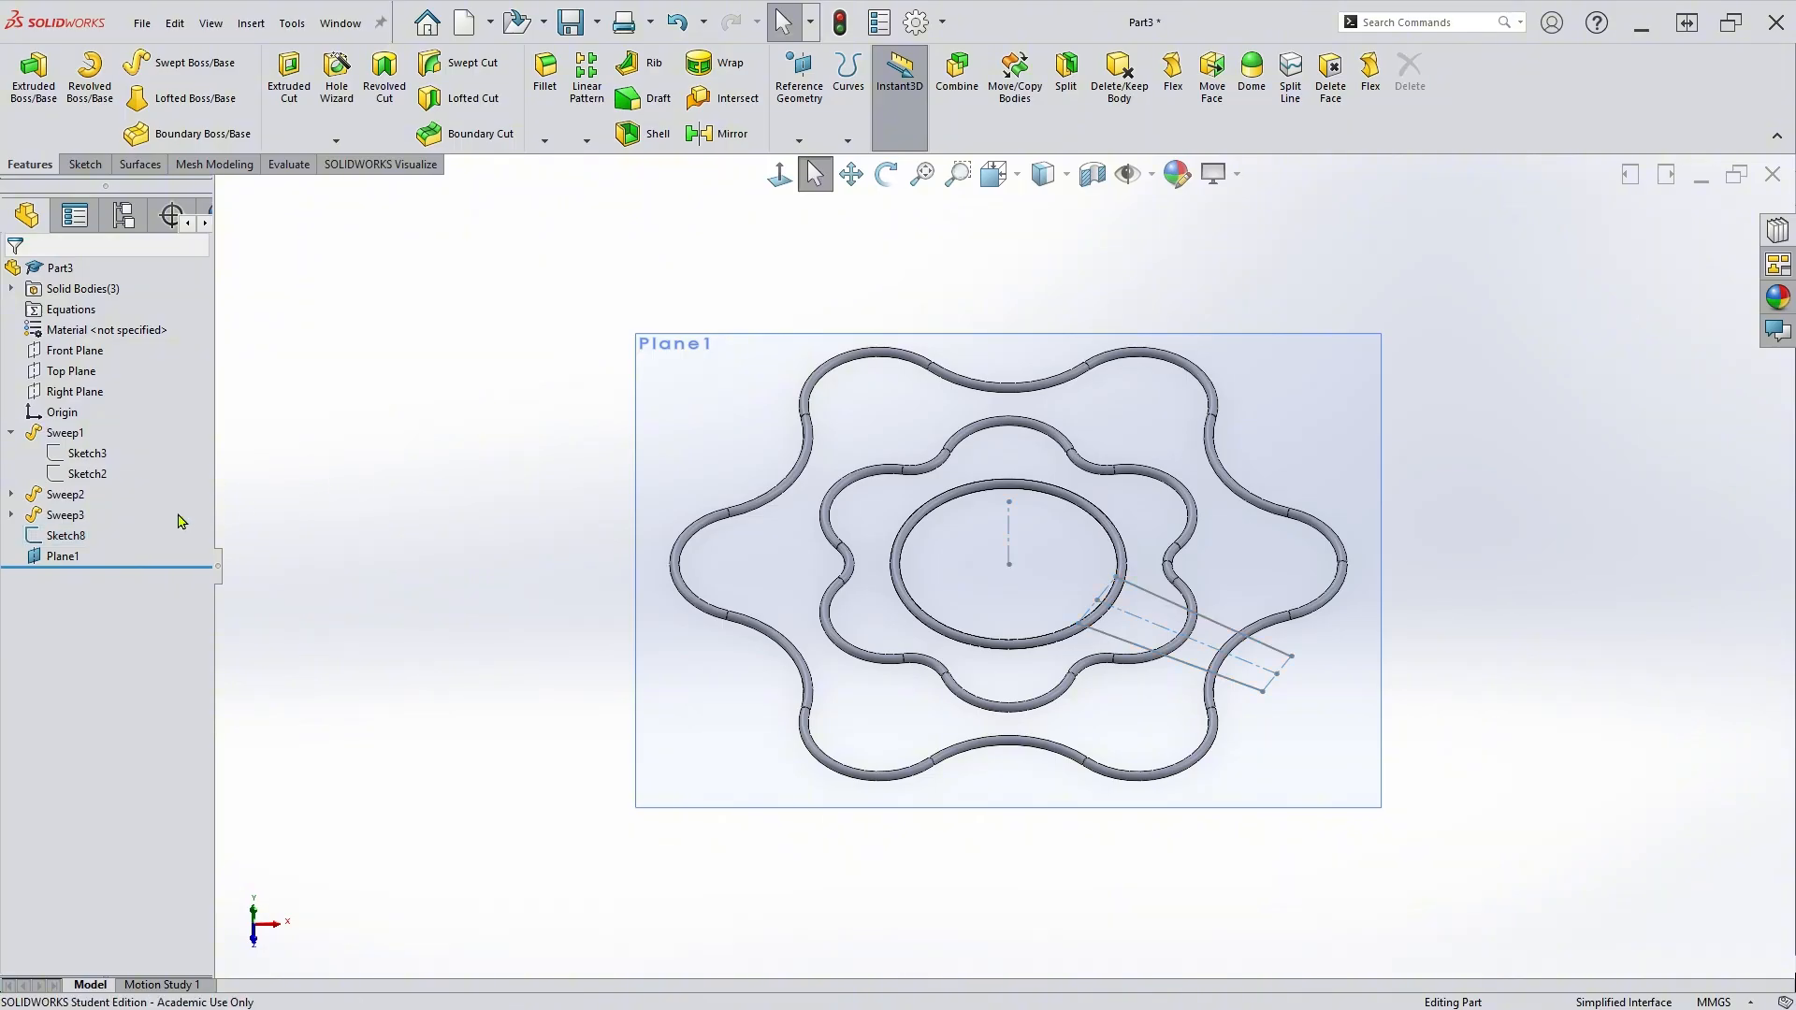
{"action": "left_click", "coordinate": [63, 557]}
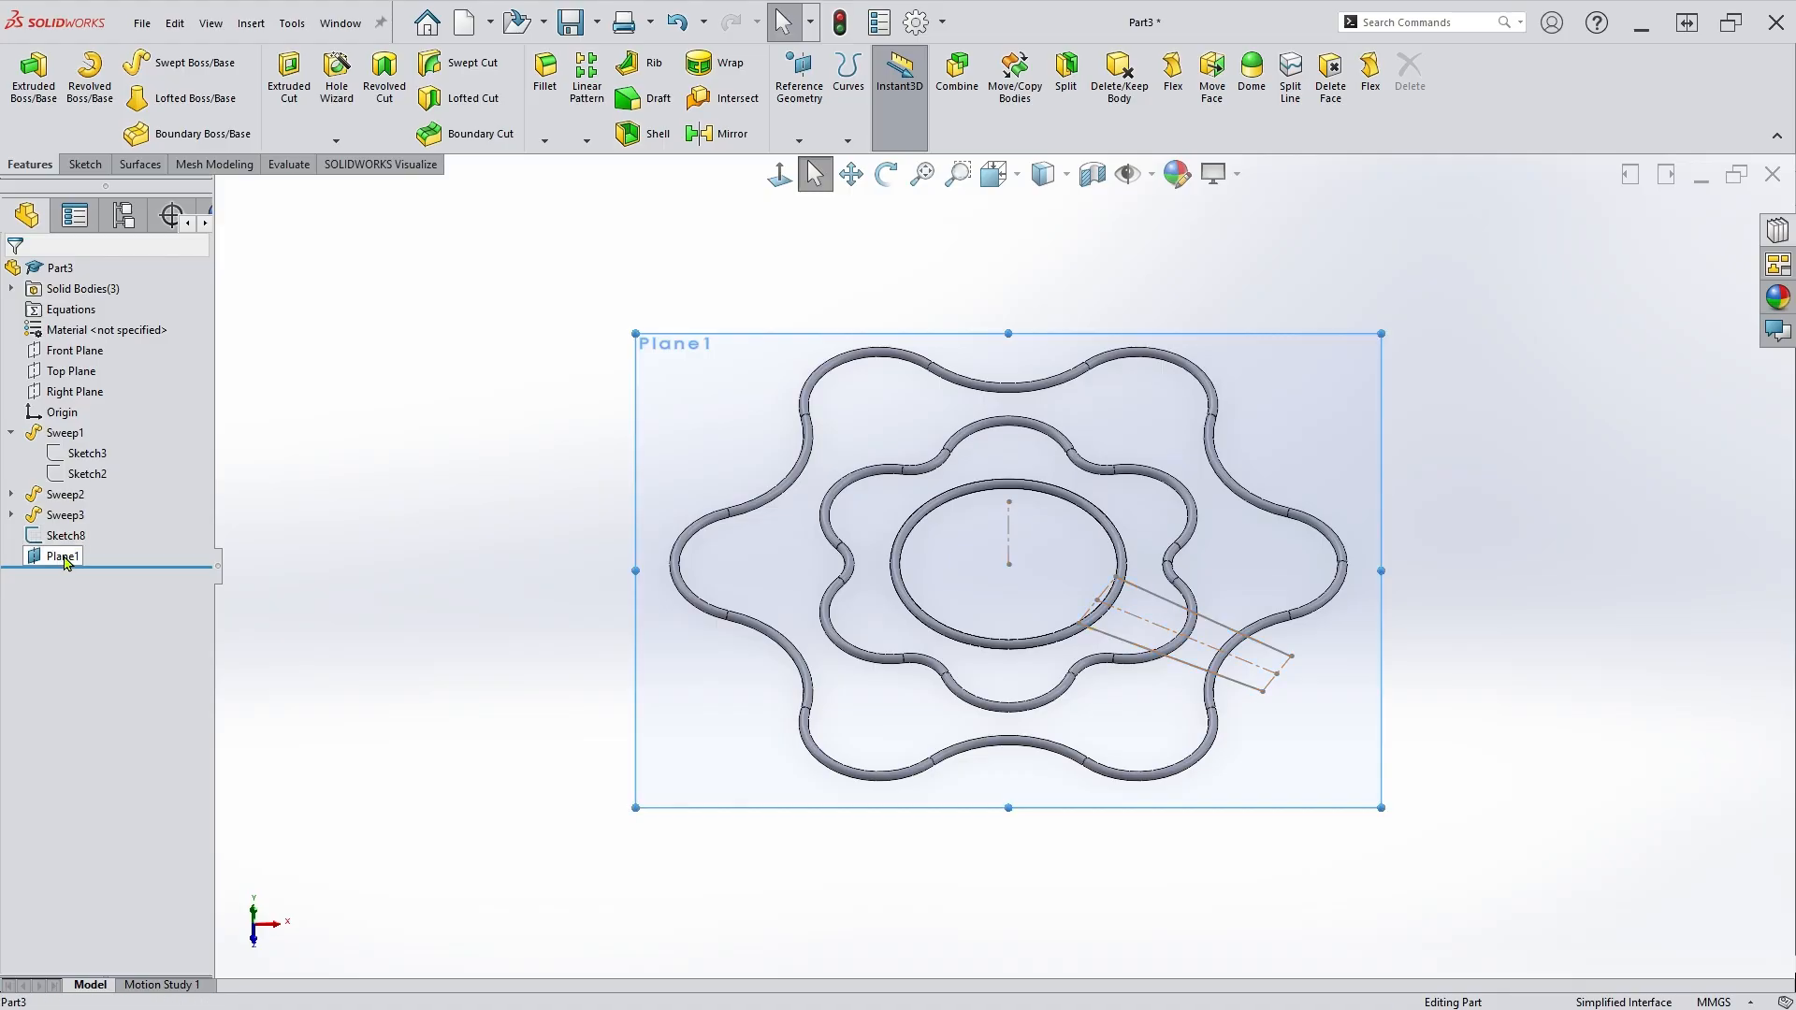
{"action": "left_click_drag", "start_coordinate": [65, 552], "coordinate": [77, 554]}
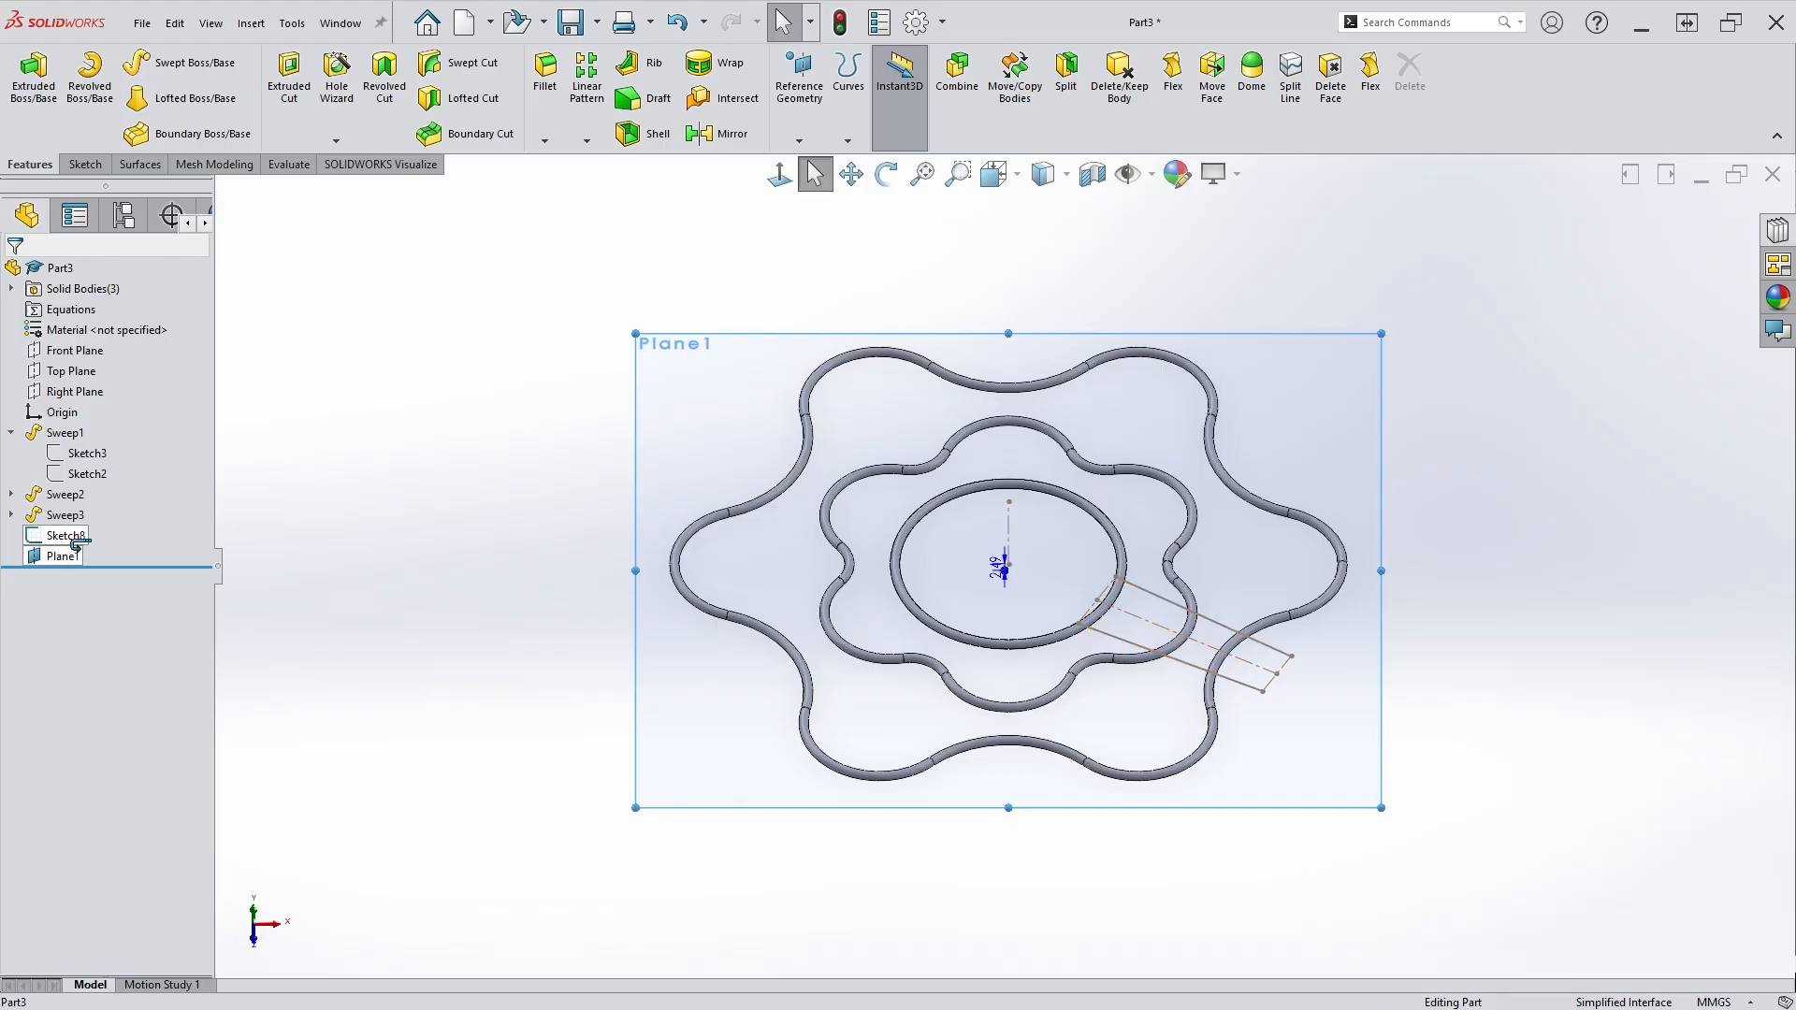
{"action": "left_click_drag", "start_coordinate": [73, 541], "coordinate": [81, 536]}
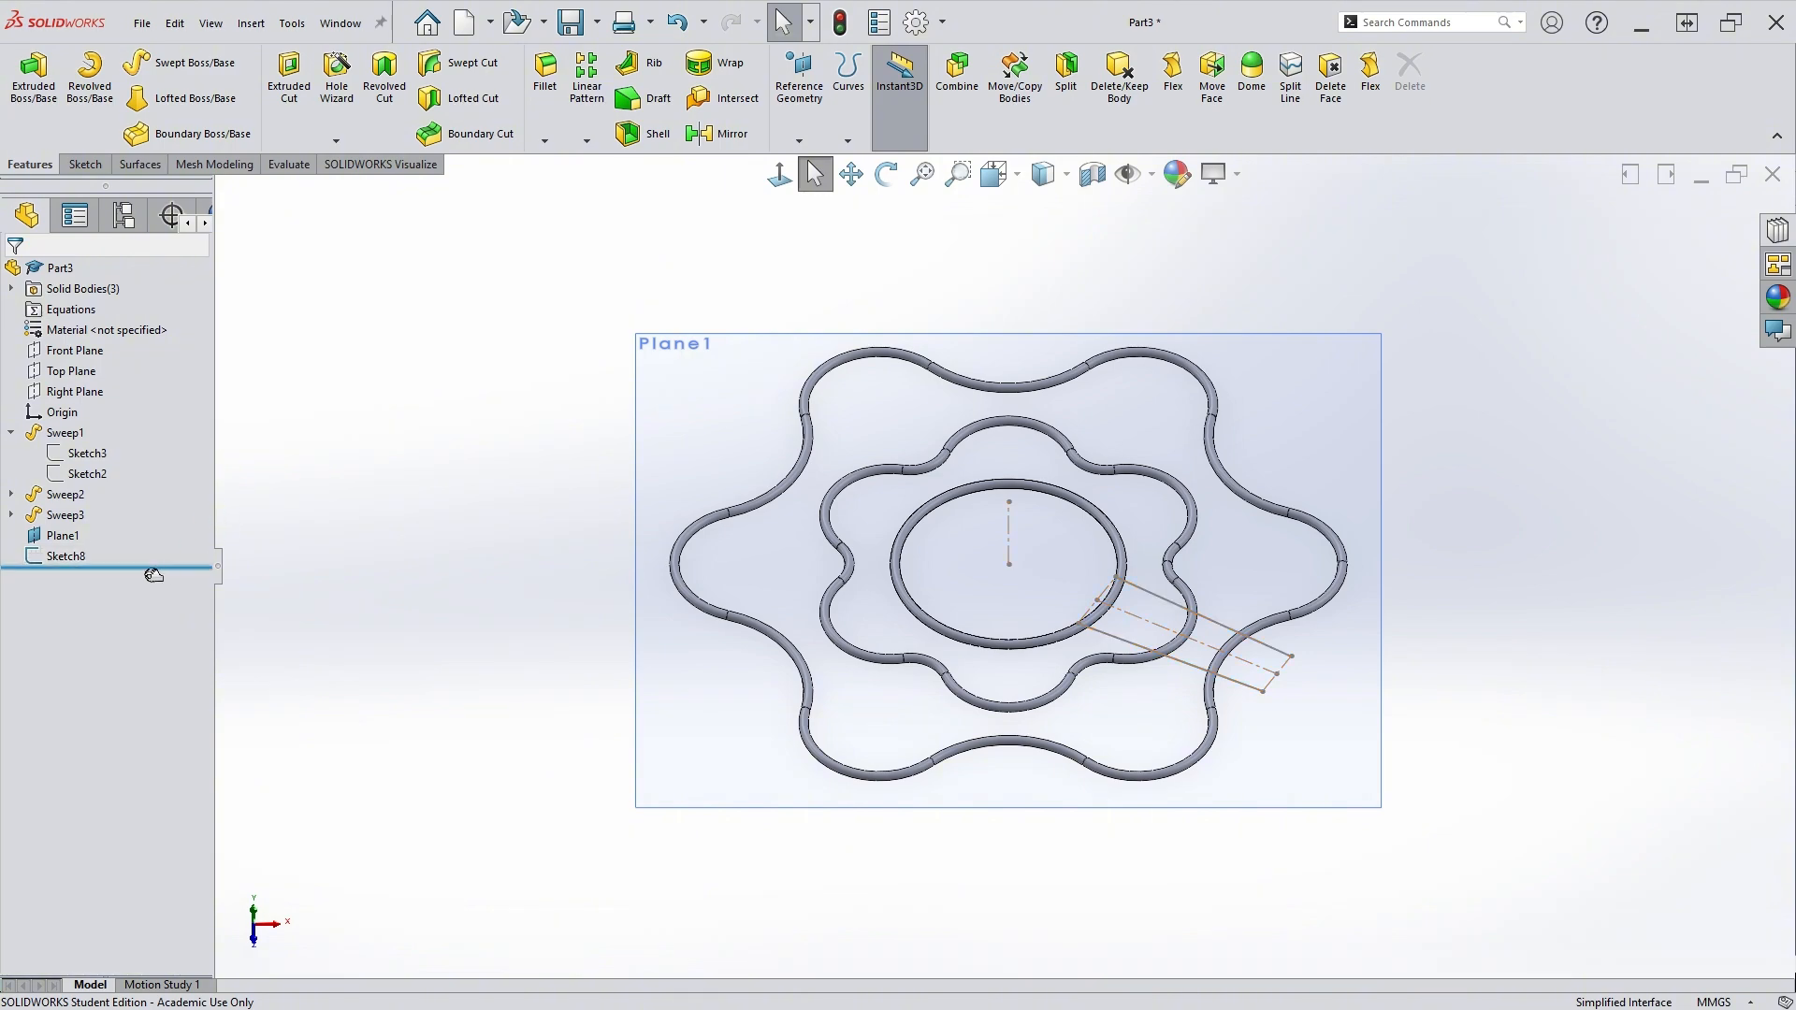
Change the tapered profile sketch's sketch plane from the Top Plane to the new offset plane.
{"action": "left_click", "coordinate": [65, 558]}
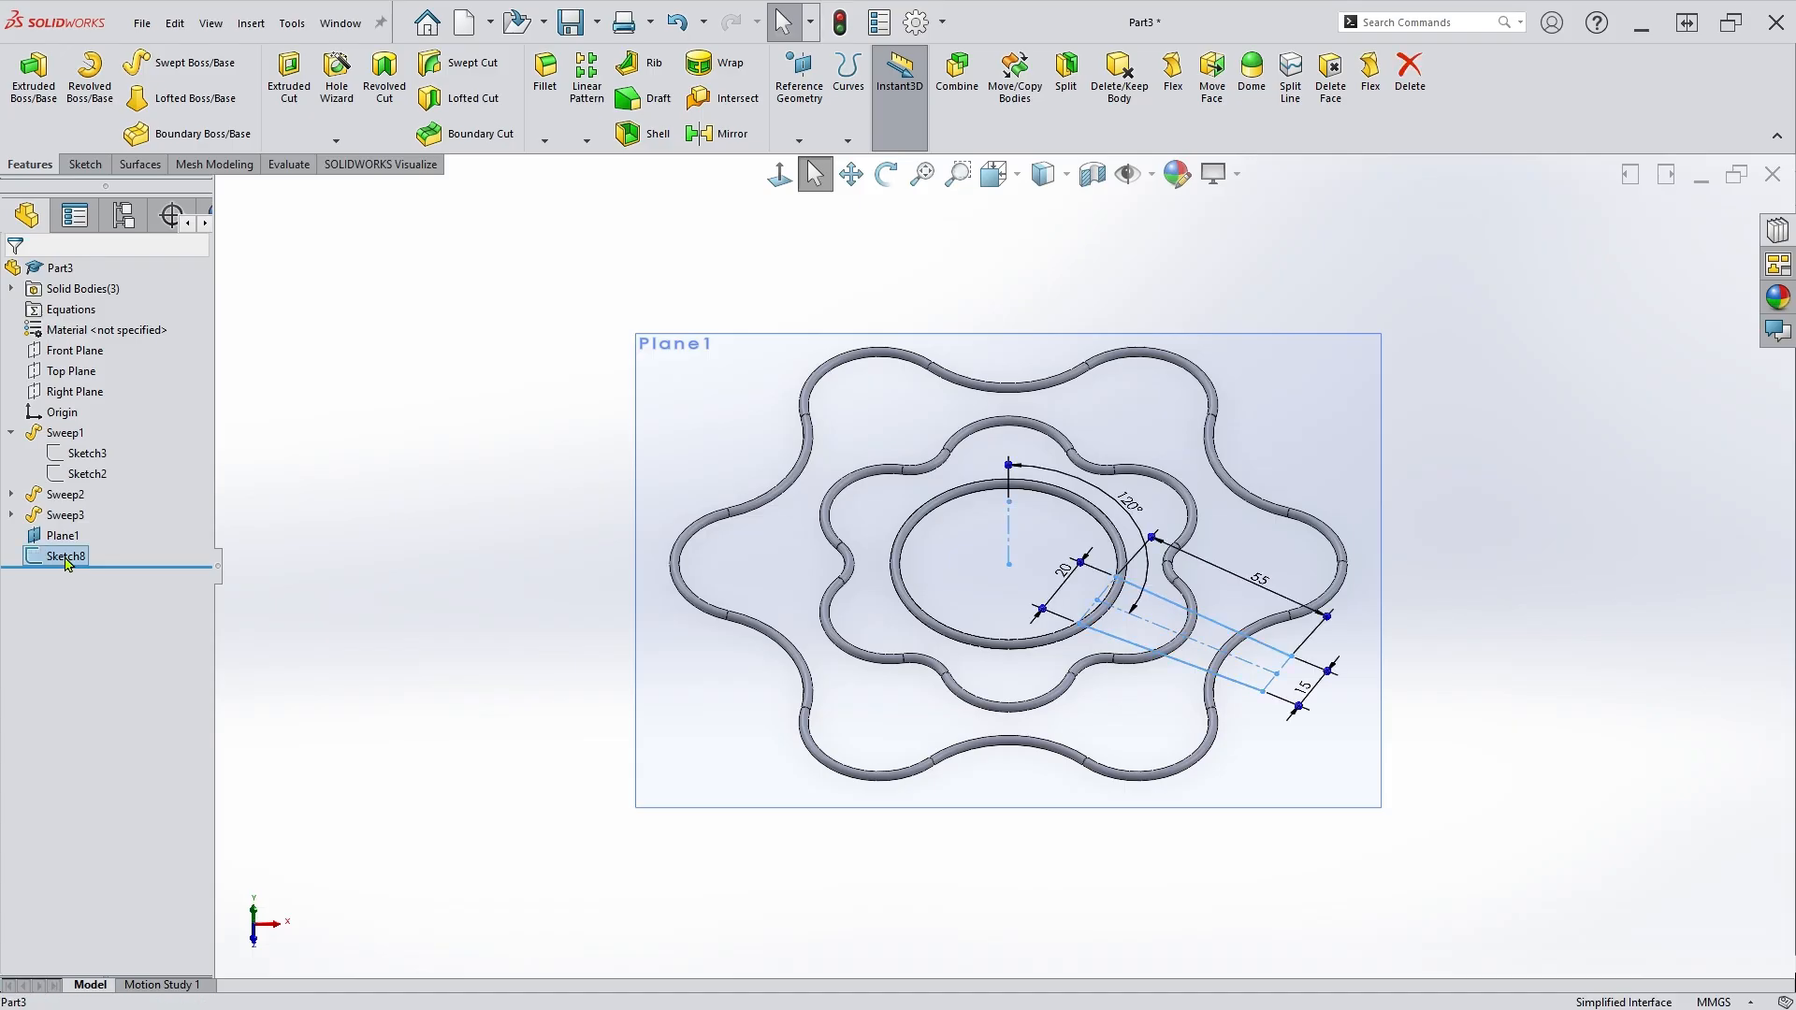
{"action": "left_click", "coordinate": [117, 511]}
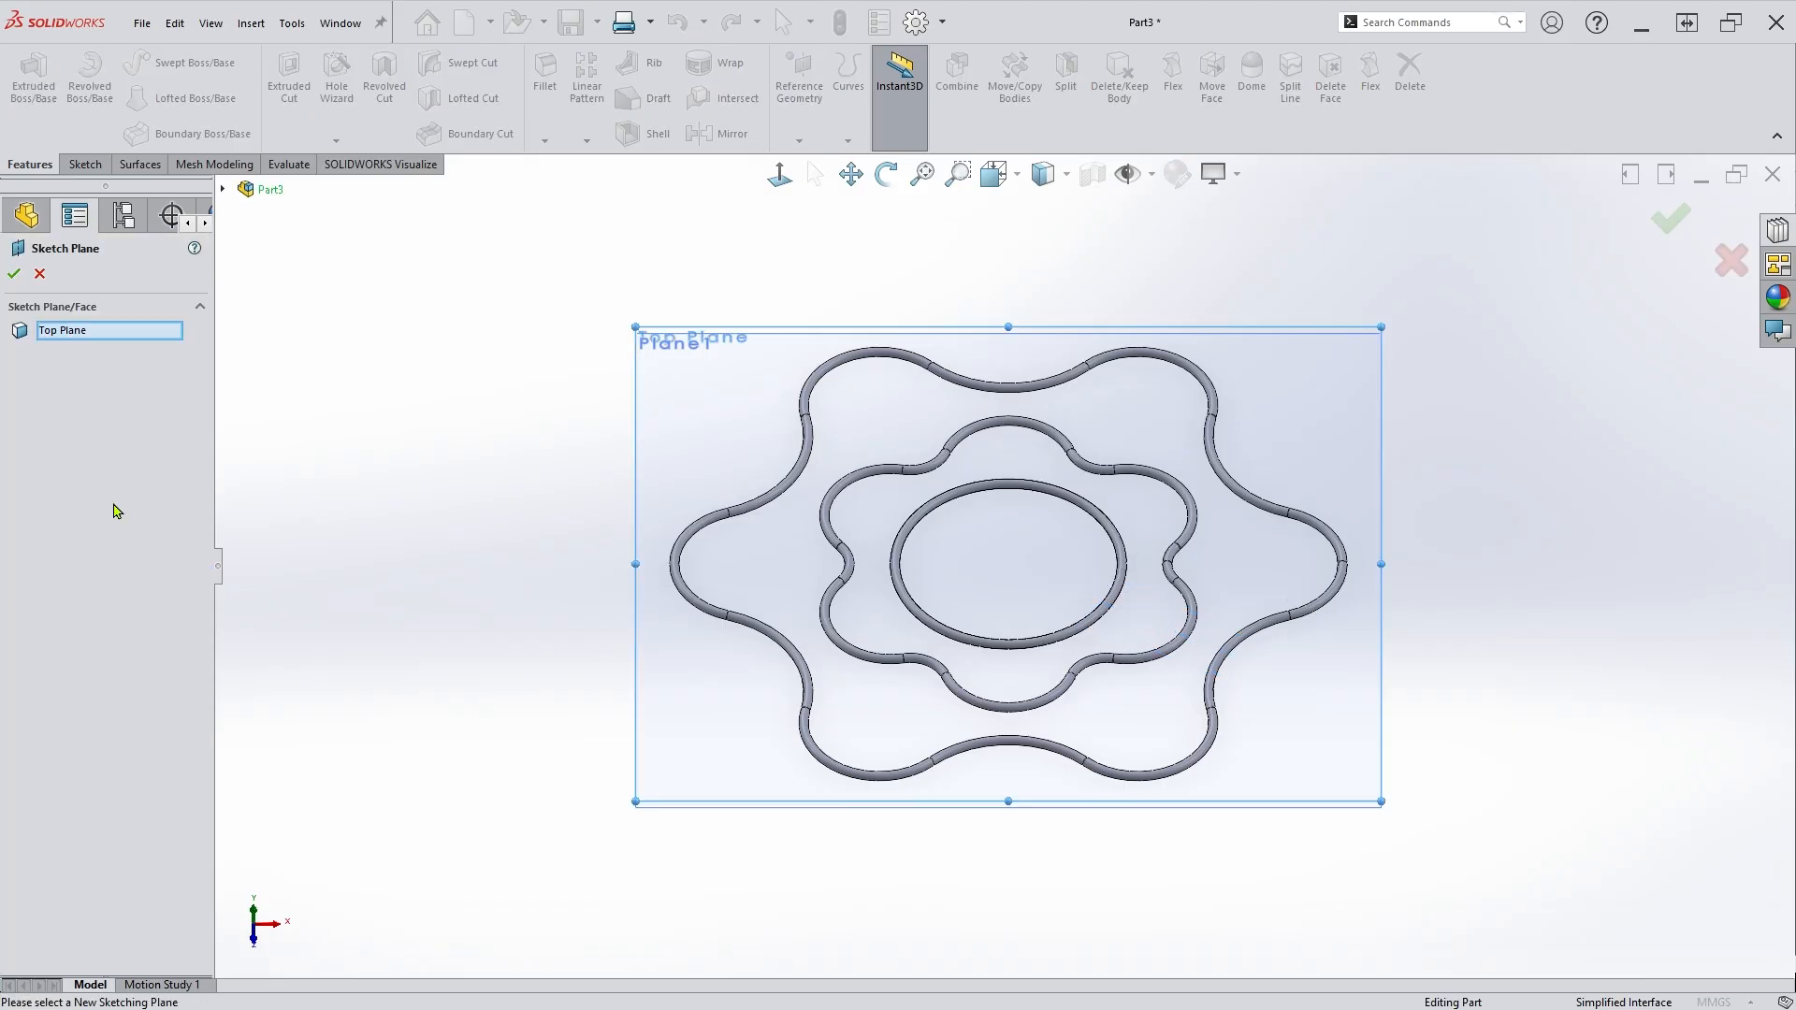
{"action": "left_click", "coordinate": [79, 332]}
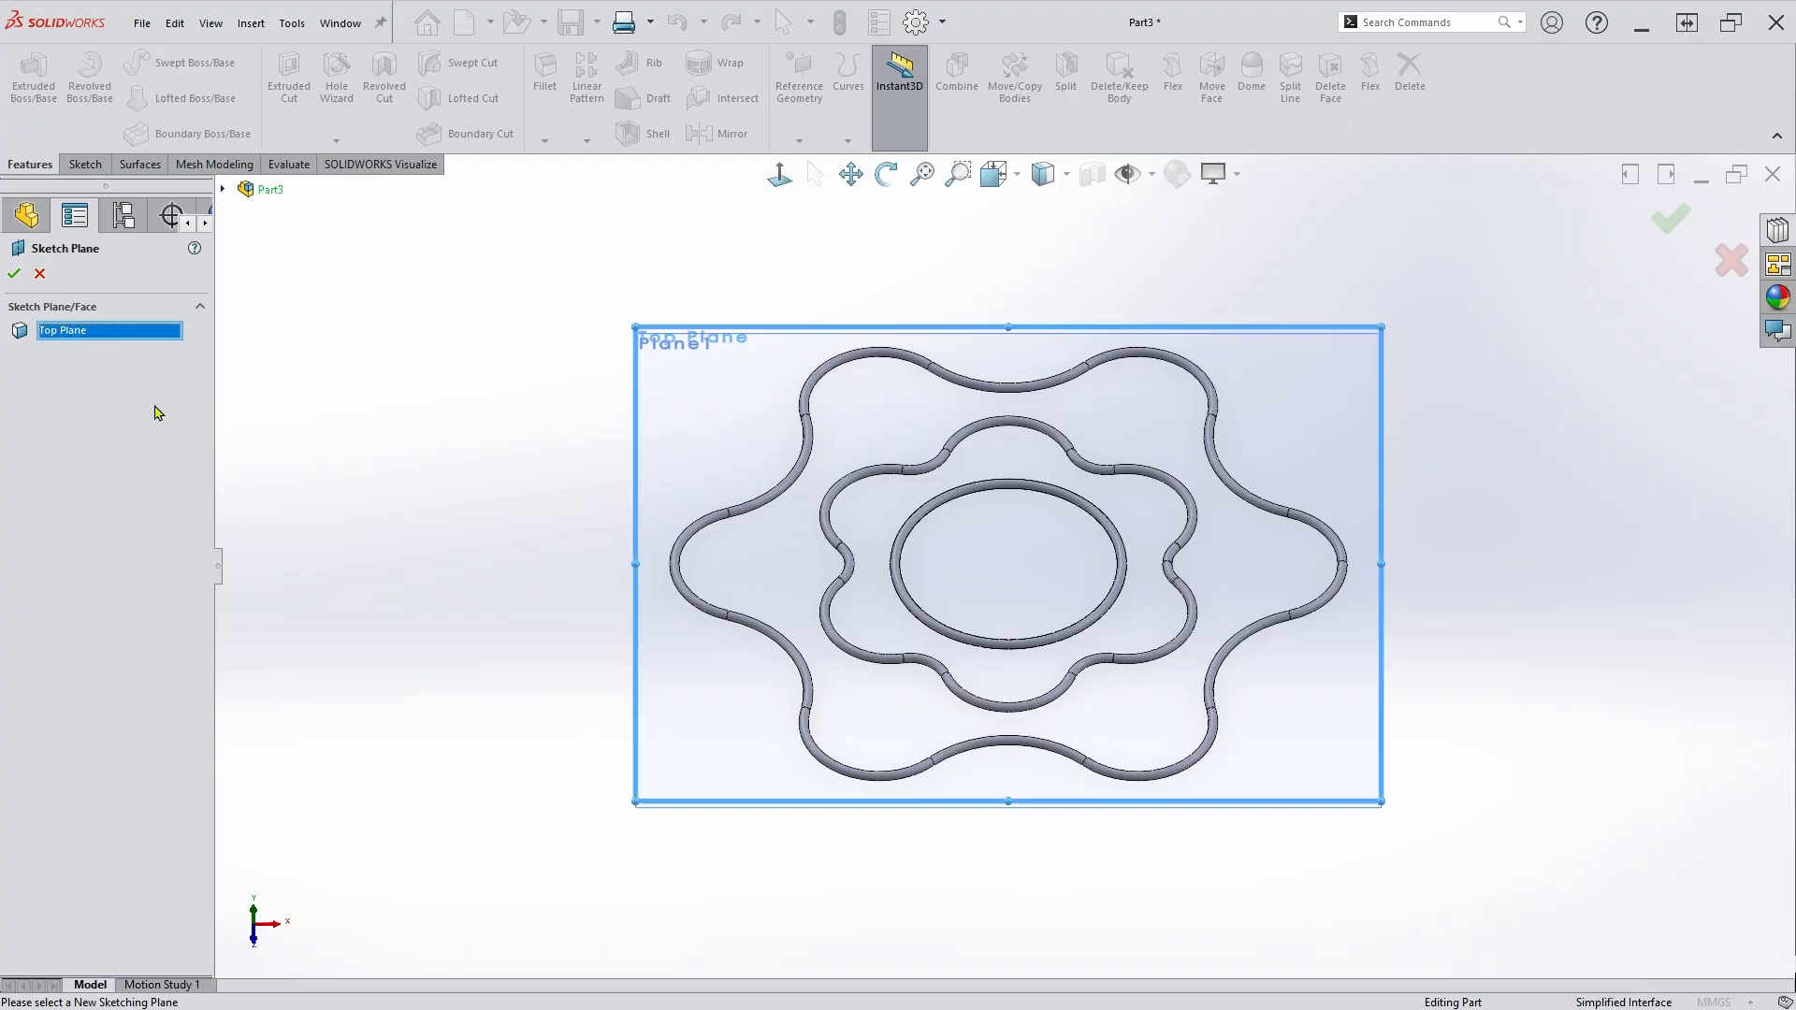
{"action": "left_click", "coordinate": [223, 190]}
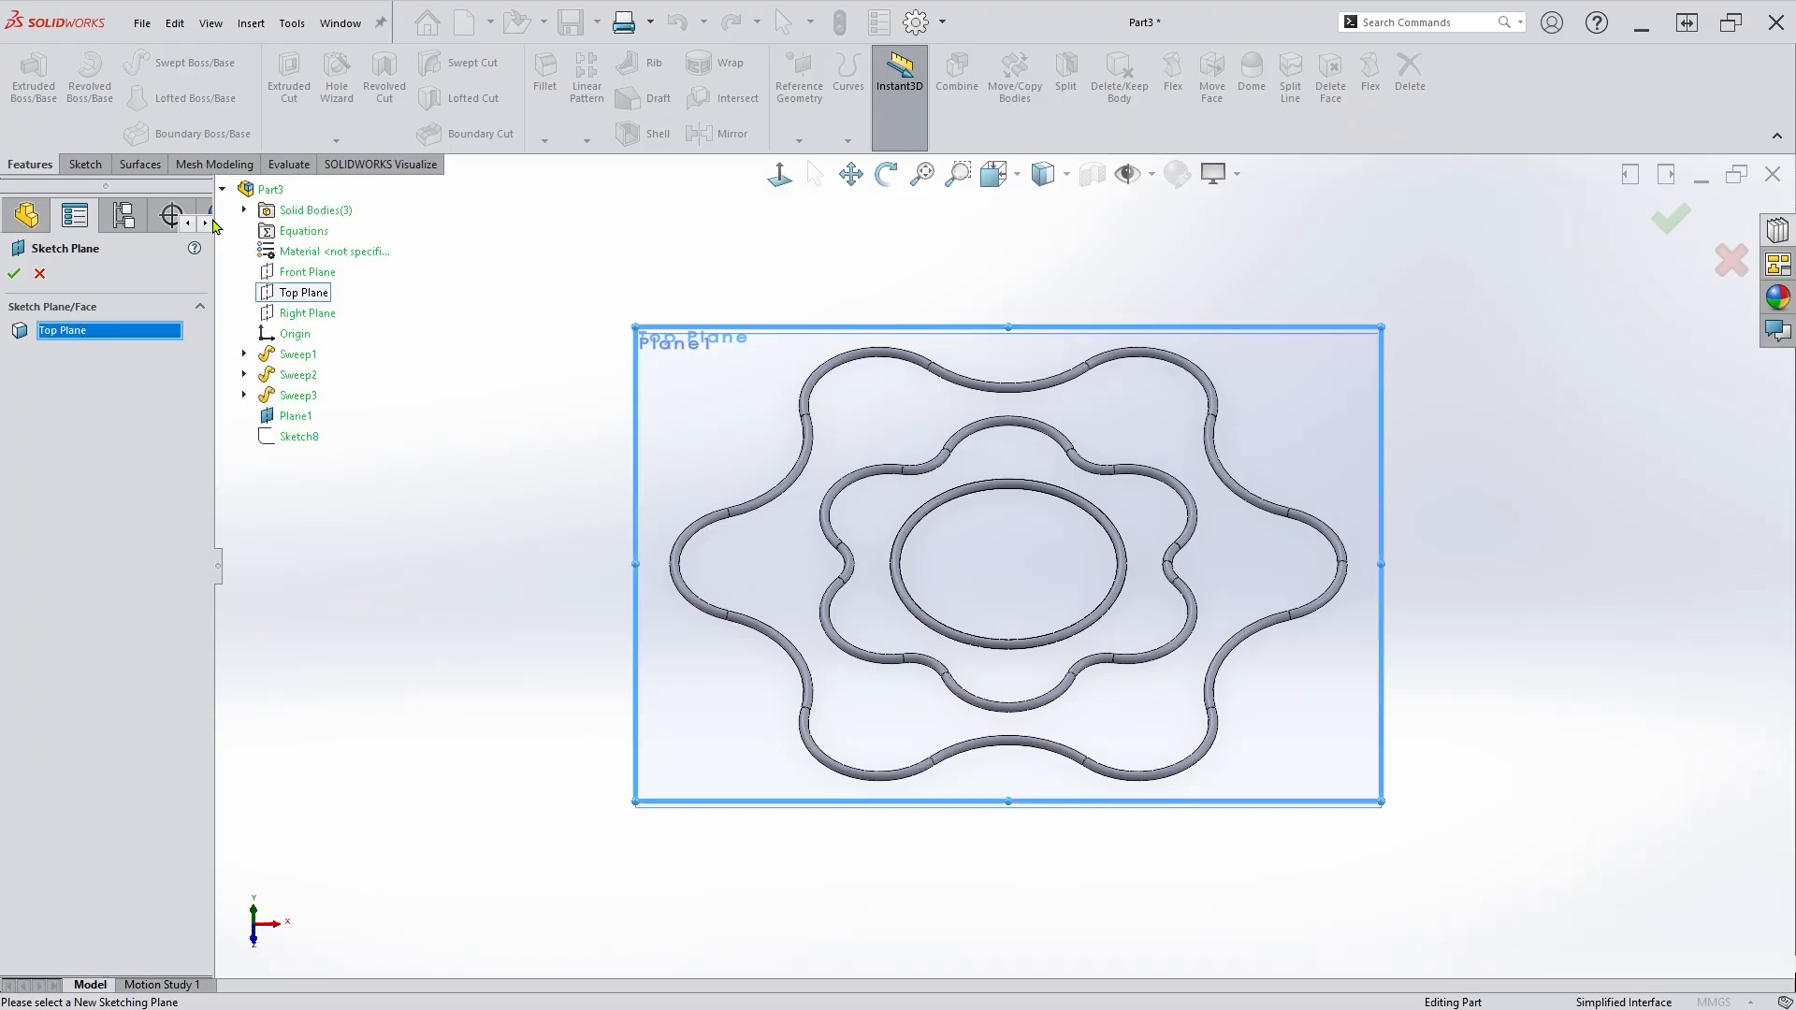
{"action": "left_click", "coordinate": [295, 418]}
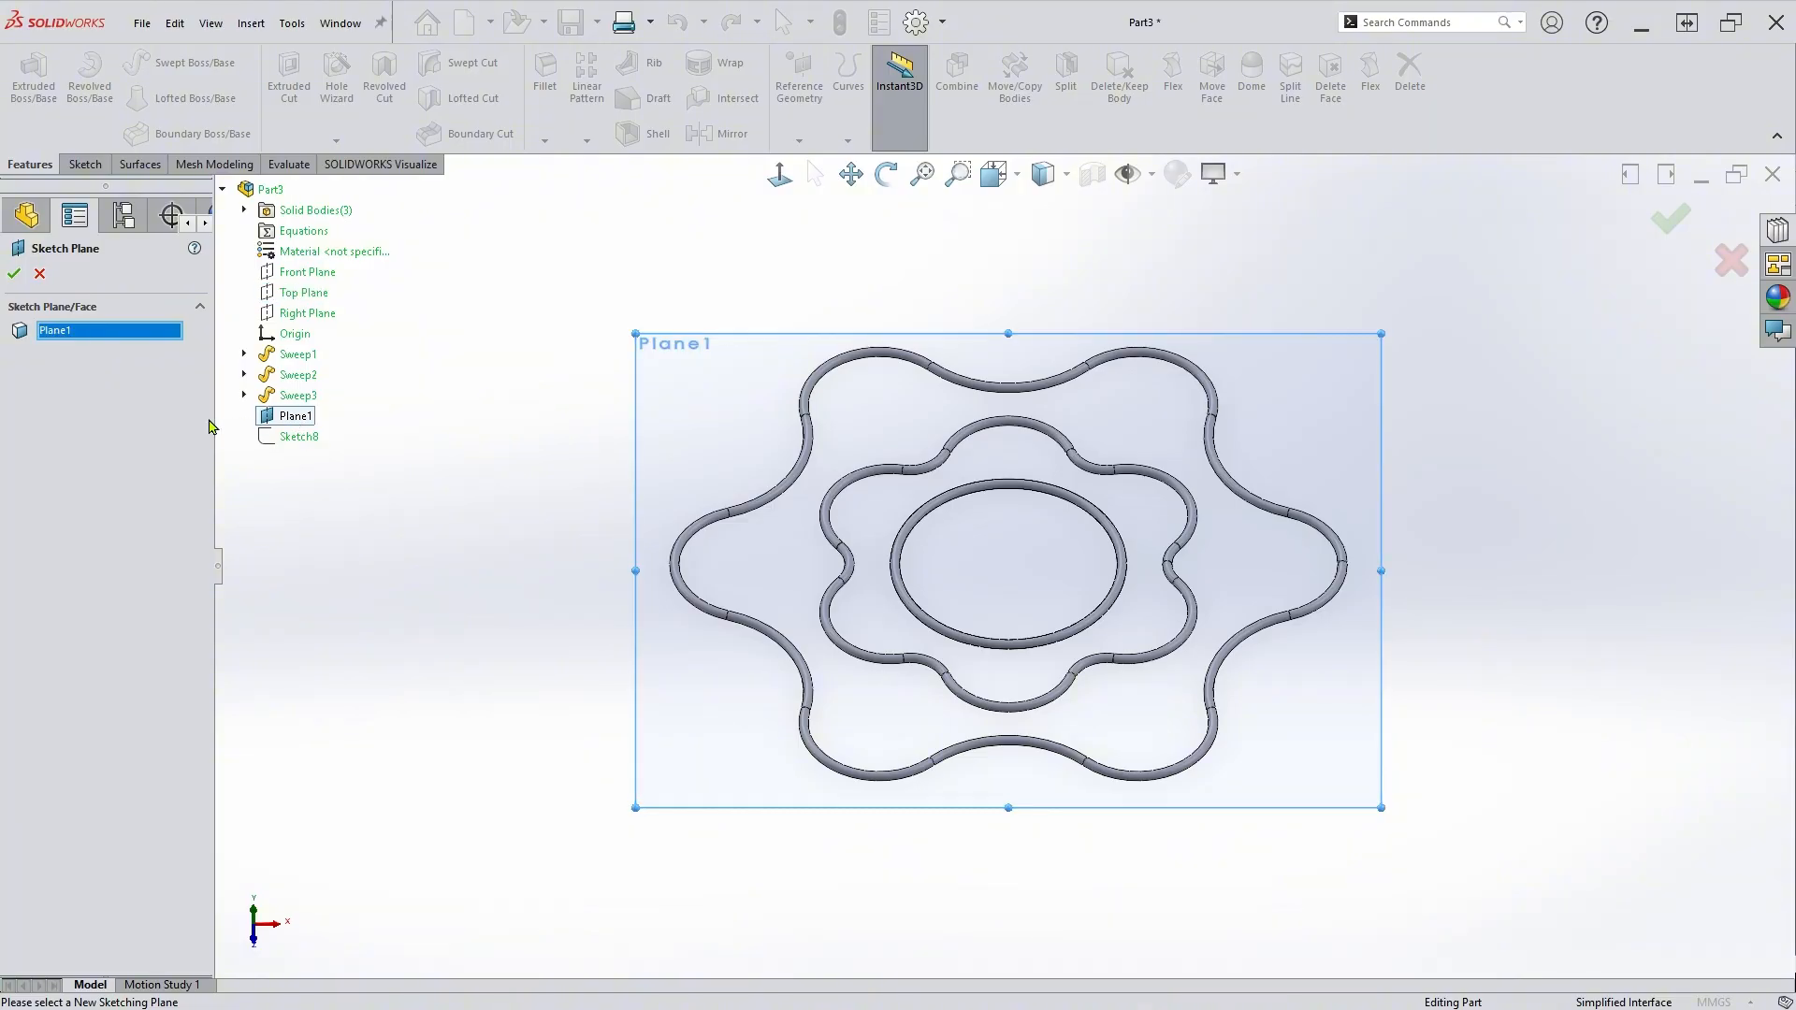
{"action": "left_click", "coordinate": [14, 273]}
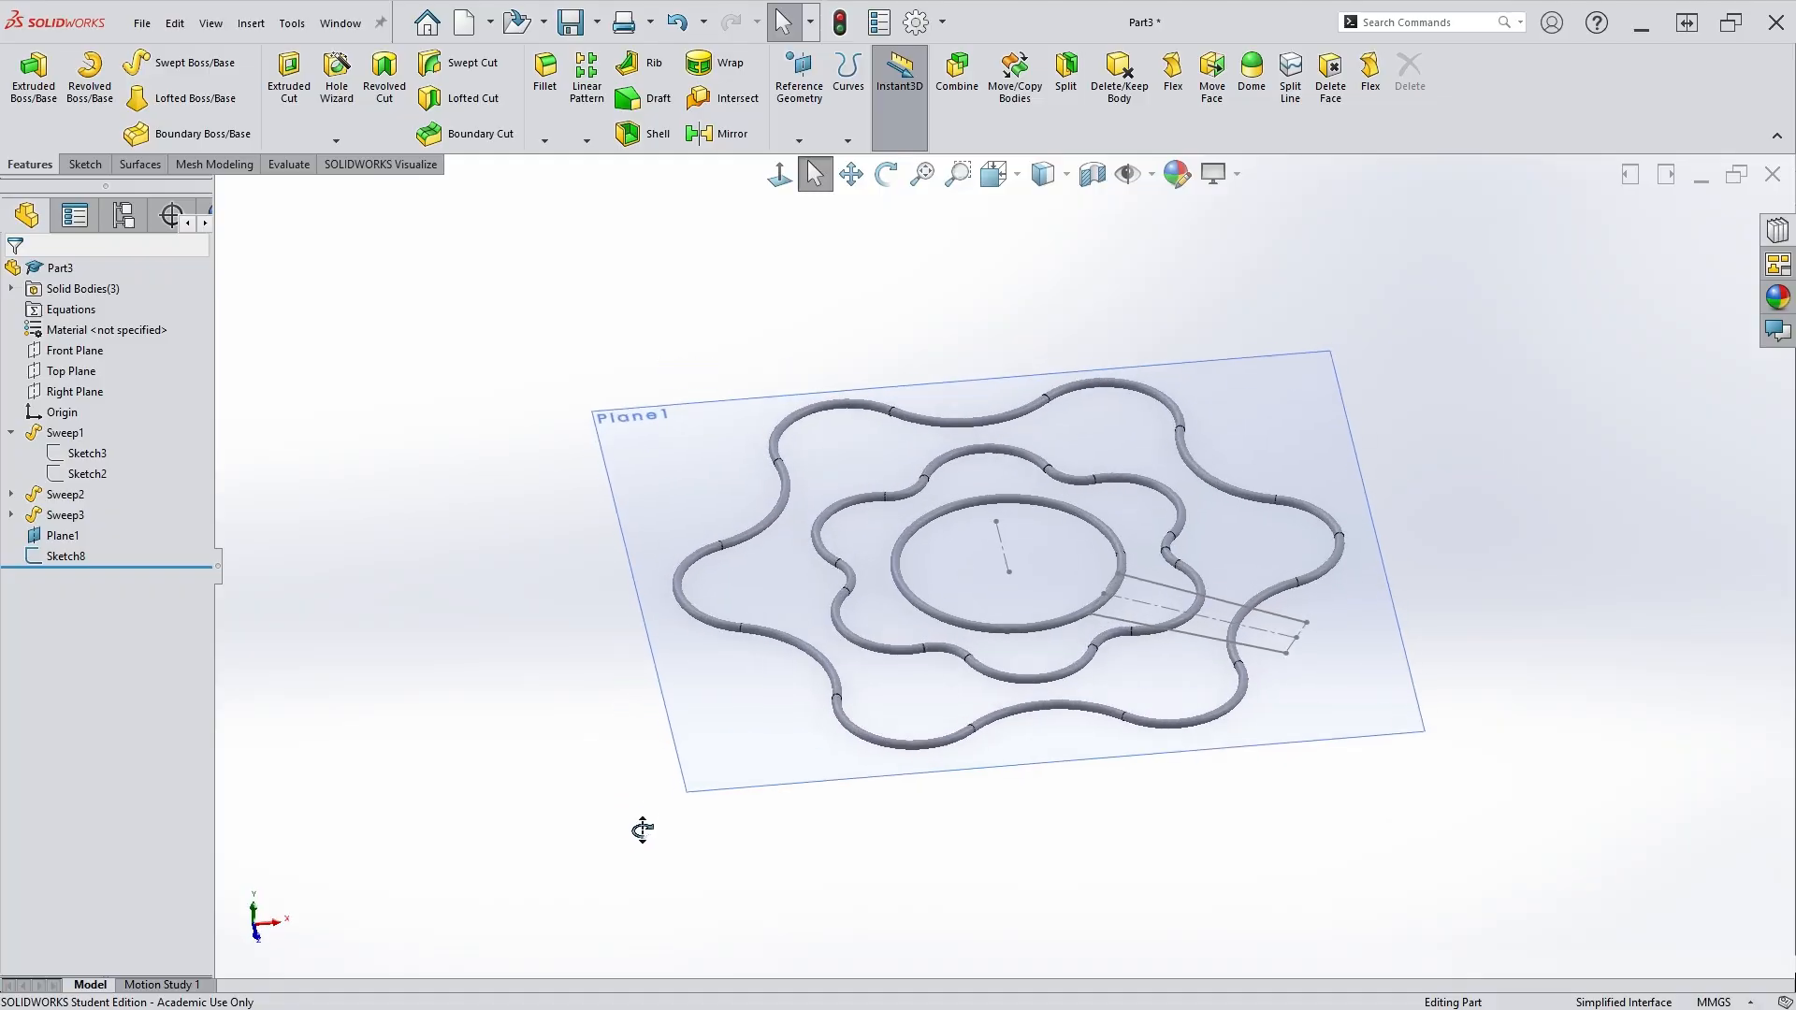
Examine the tapered profile sketch's position relative to the central ring and the wavy wire rings from several angles.
{"action": "scroll", "coordinate": [1057, 669], "scroll_direction": "down", "scroll_amount": 2}
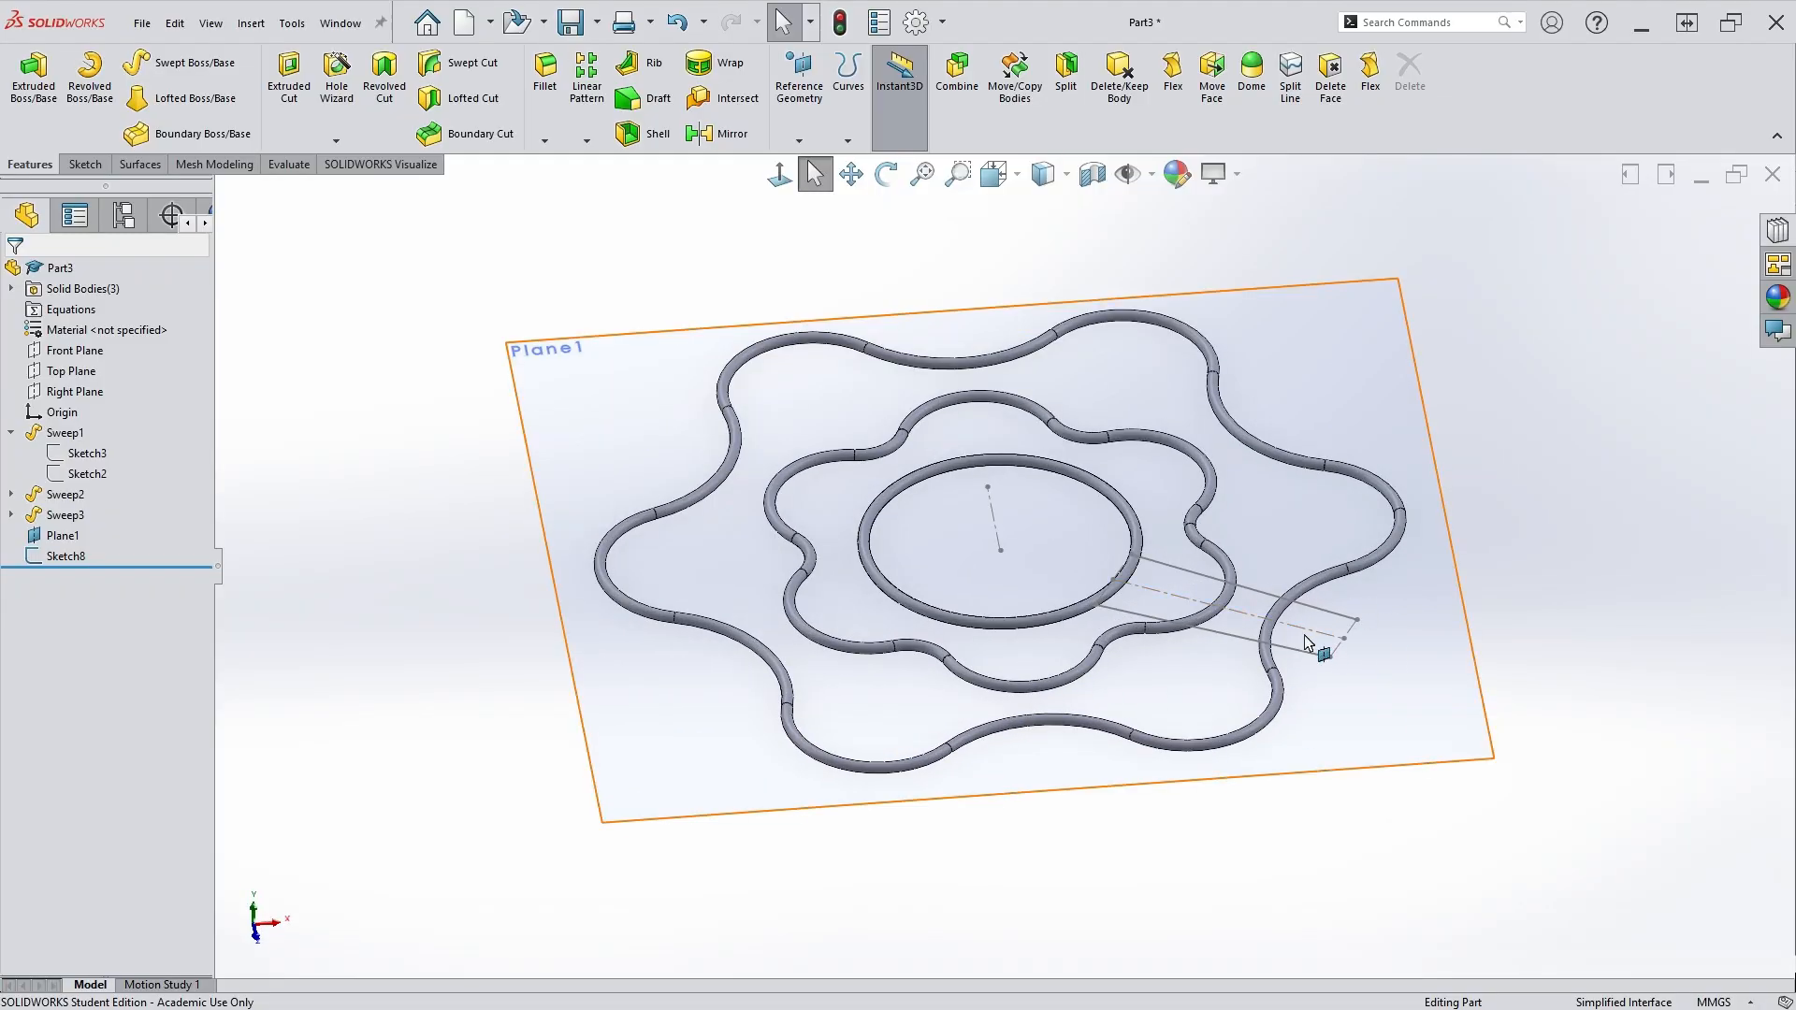
{"action": "middle_click_drag", "start_coordinate": [1383, 609], "coordinate": [1331, 617]}
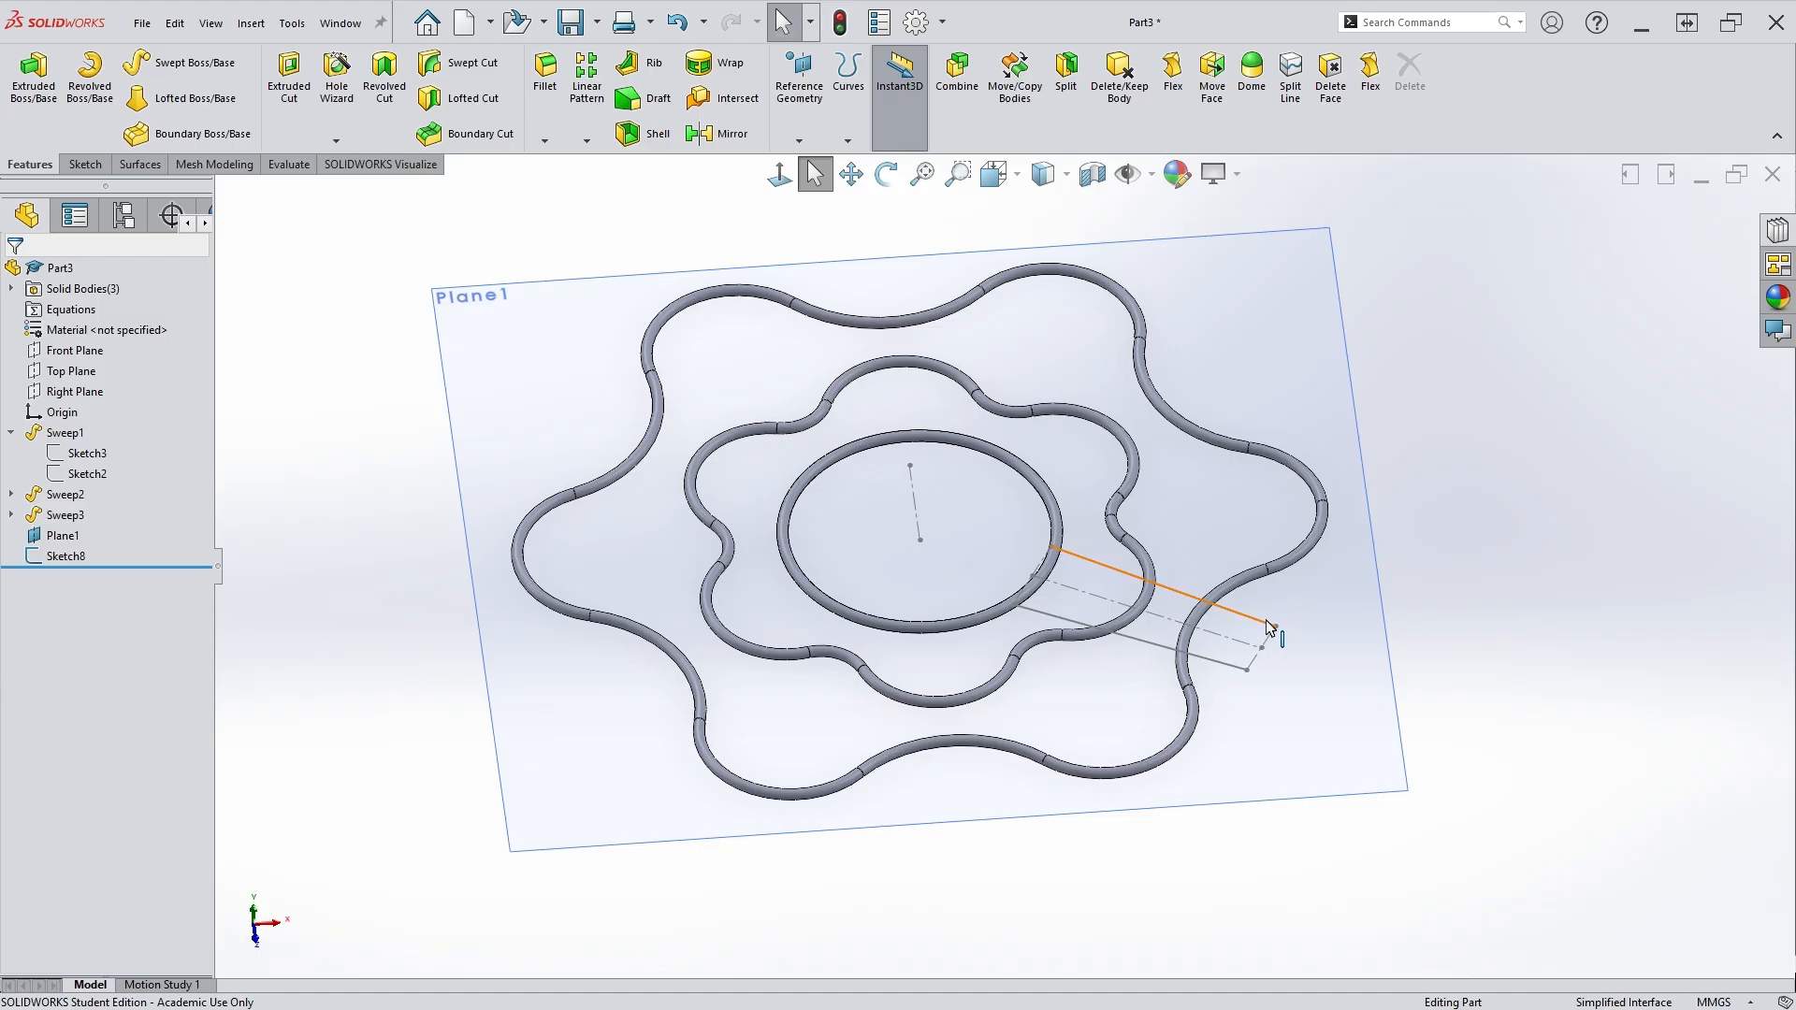
{"action": "scroll", "coordinate": [1289, 720], "scroll_direction": "down", "scroll_amount": 2}
{"action": "middle_click_drag", "start_coordinate": [1106, 625], "coordinate": [1177, 821]}
{"action": "scroll", "coordinate": [1114, 575], "scroll_direction": "up", "scroll_amount": 2}
{"action": "scroll", "coordinate": [1019, 510], "scroll_direction": "up", "scroll_amount": 1}
{"action": "scroll", "coordinate": [972, 445], "scroll_direction": "down", "scroll_amount": 2}
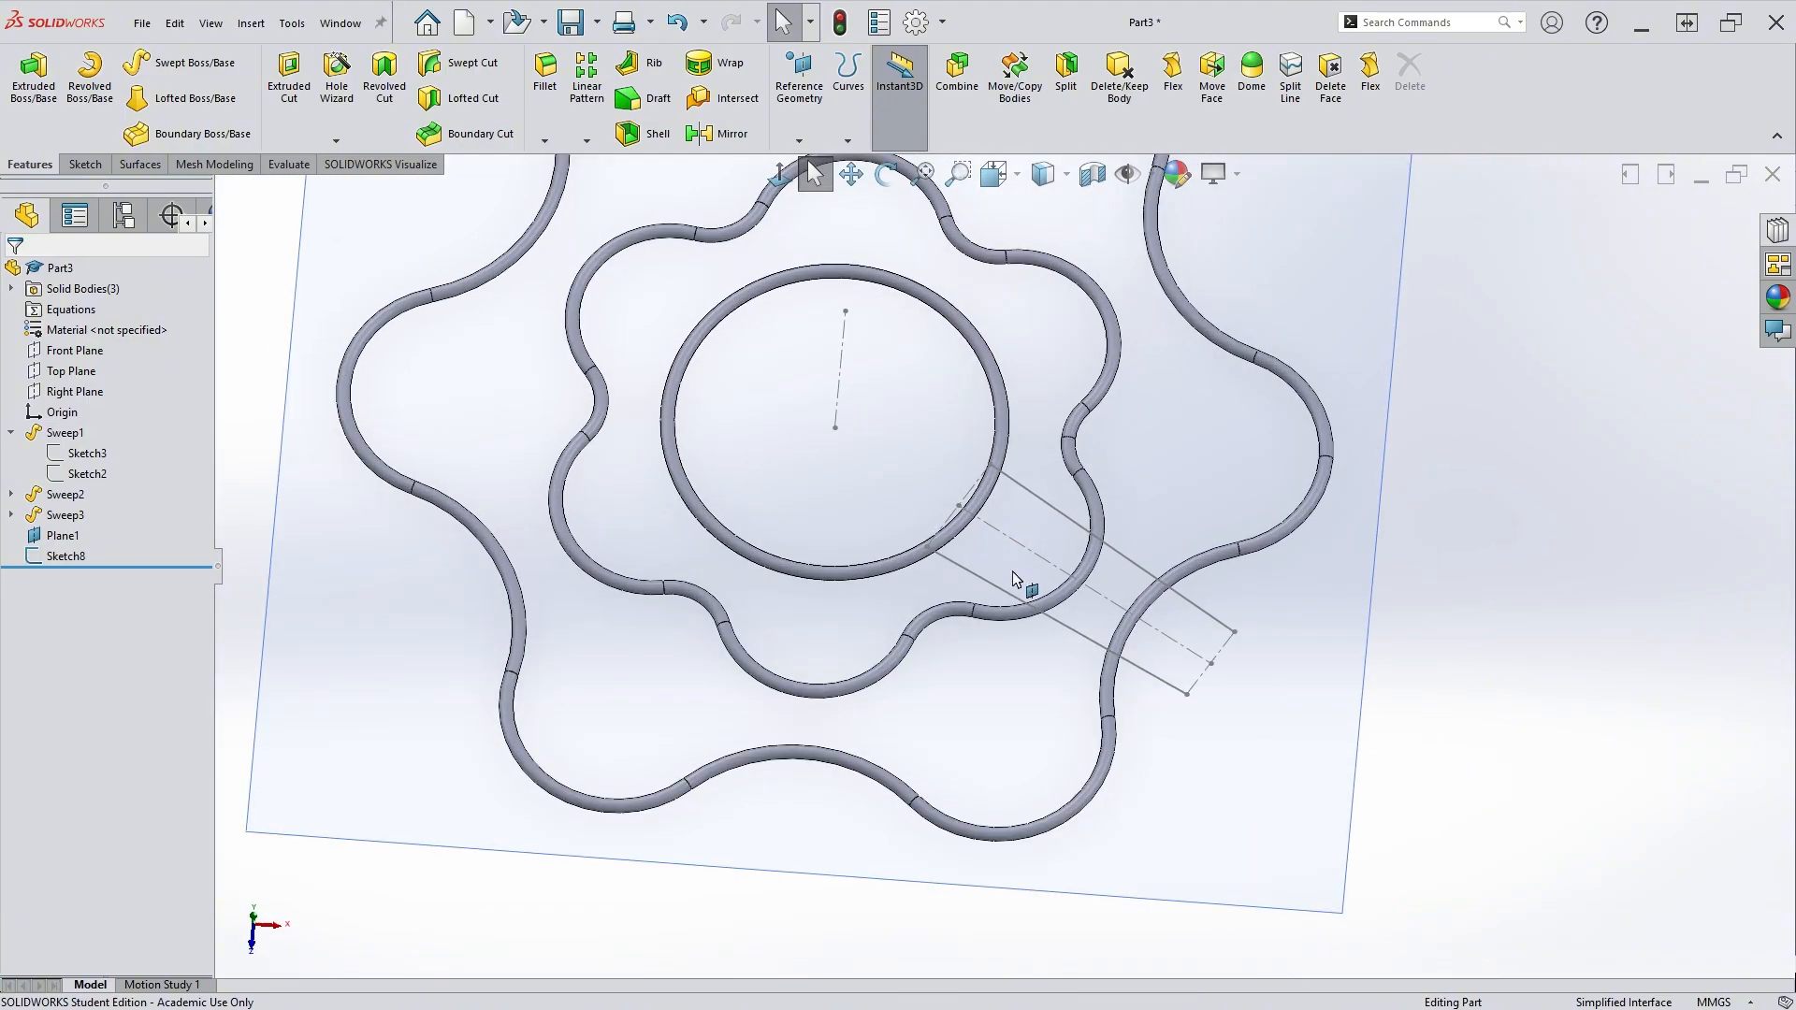
{"action": "middle_click_drag", "start_coordinate": [1017, 579], "coordinate": [1074, 723]}
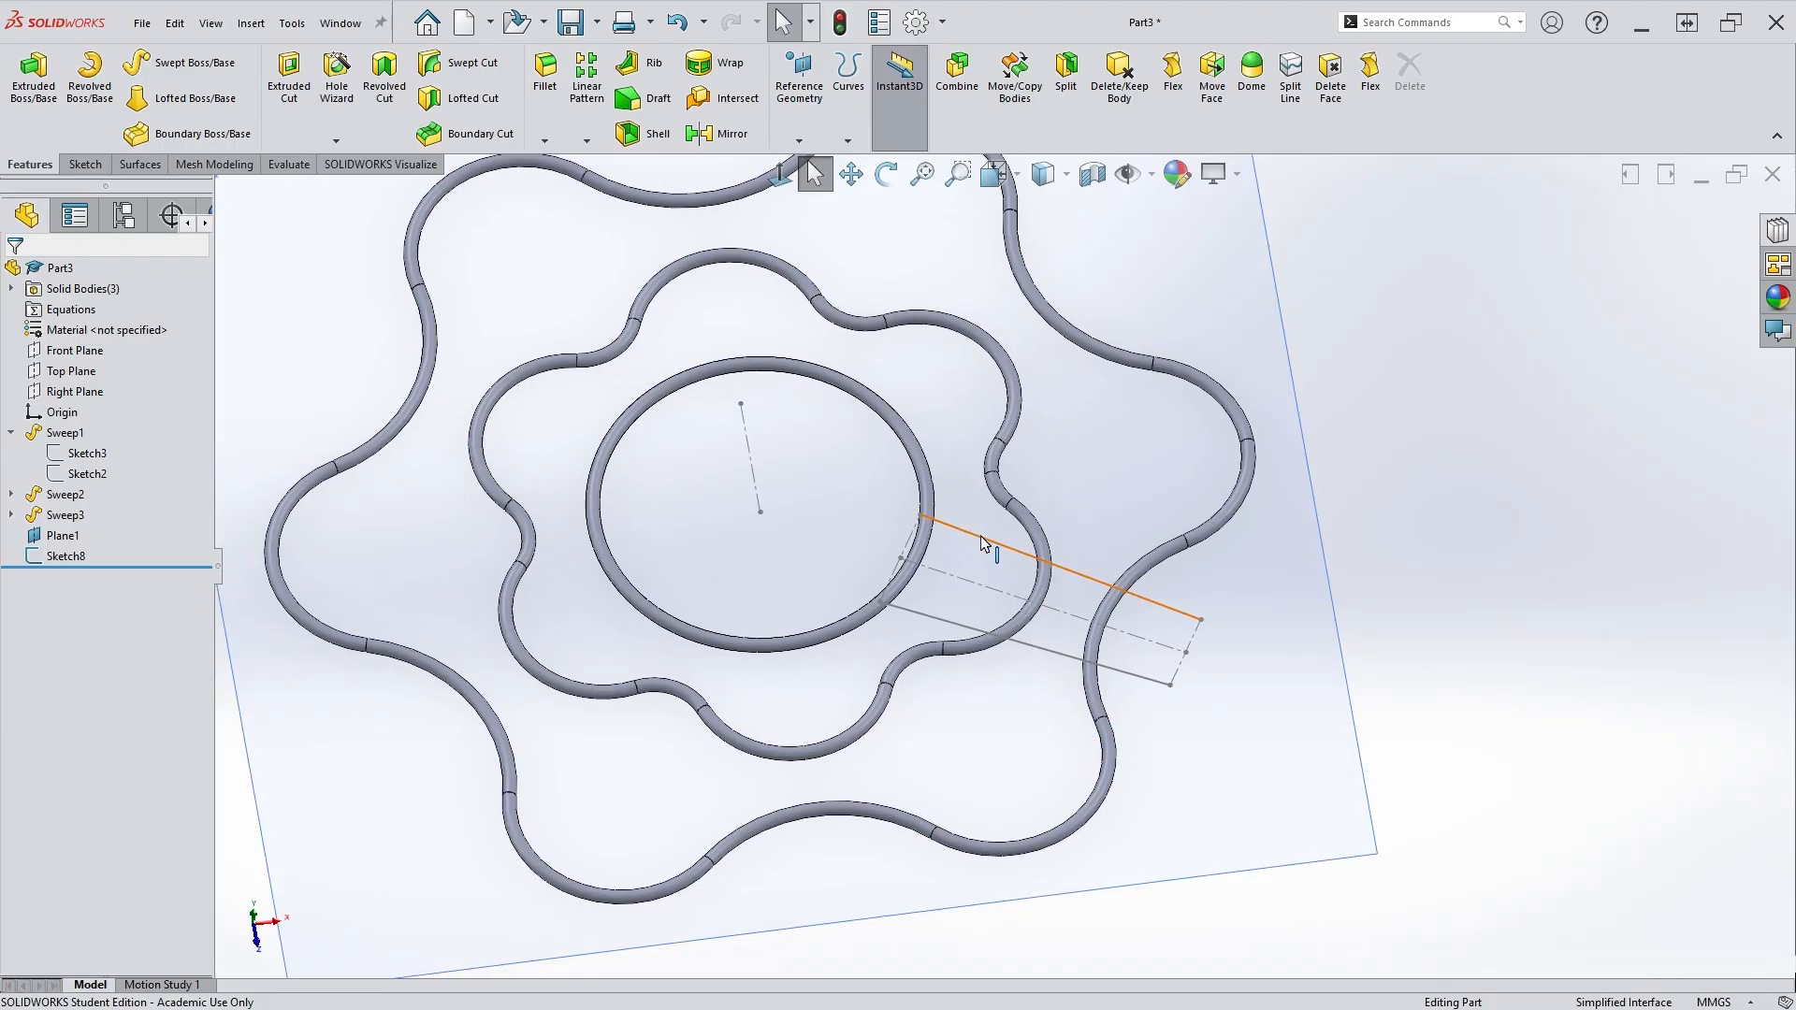
{"action": "scroll", "coordinate": [987, 547], "scroll_direction": "down", "scroll_amount": 2}
{"action": "scroll", "coordinate": [973, 625], "scroll_direction": "up", "scroll_amount": 3}
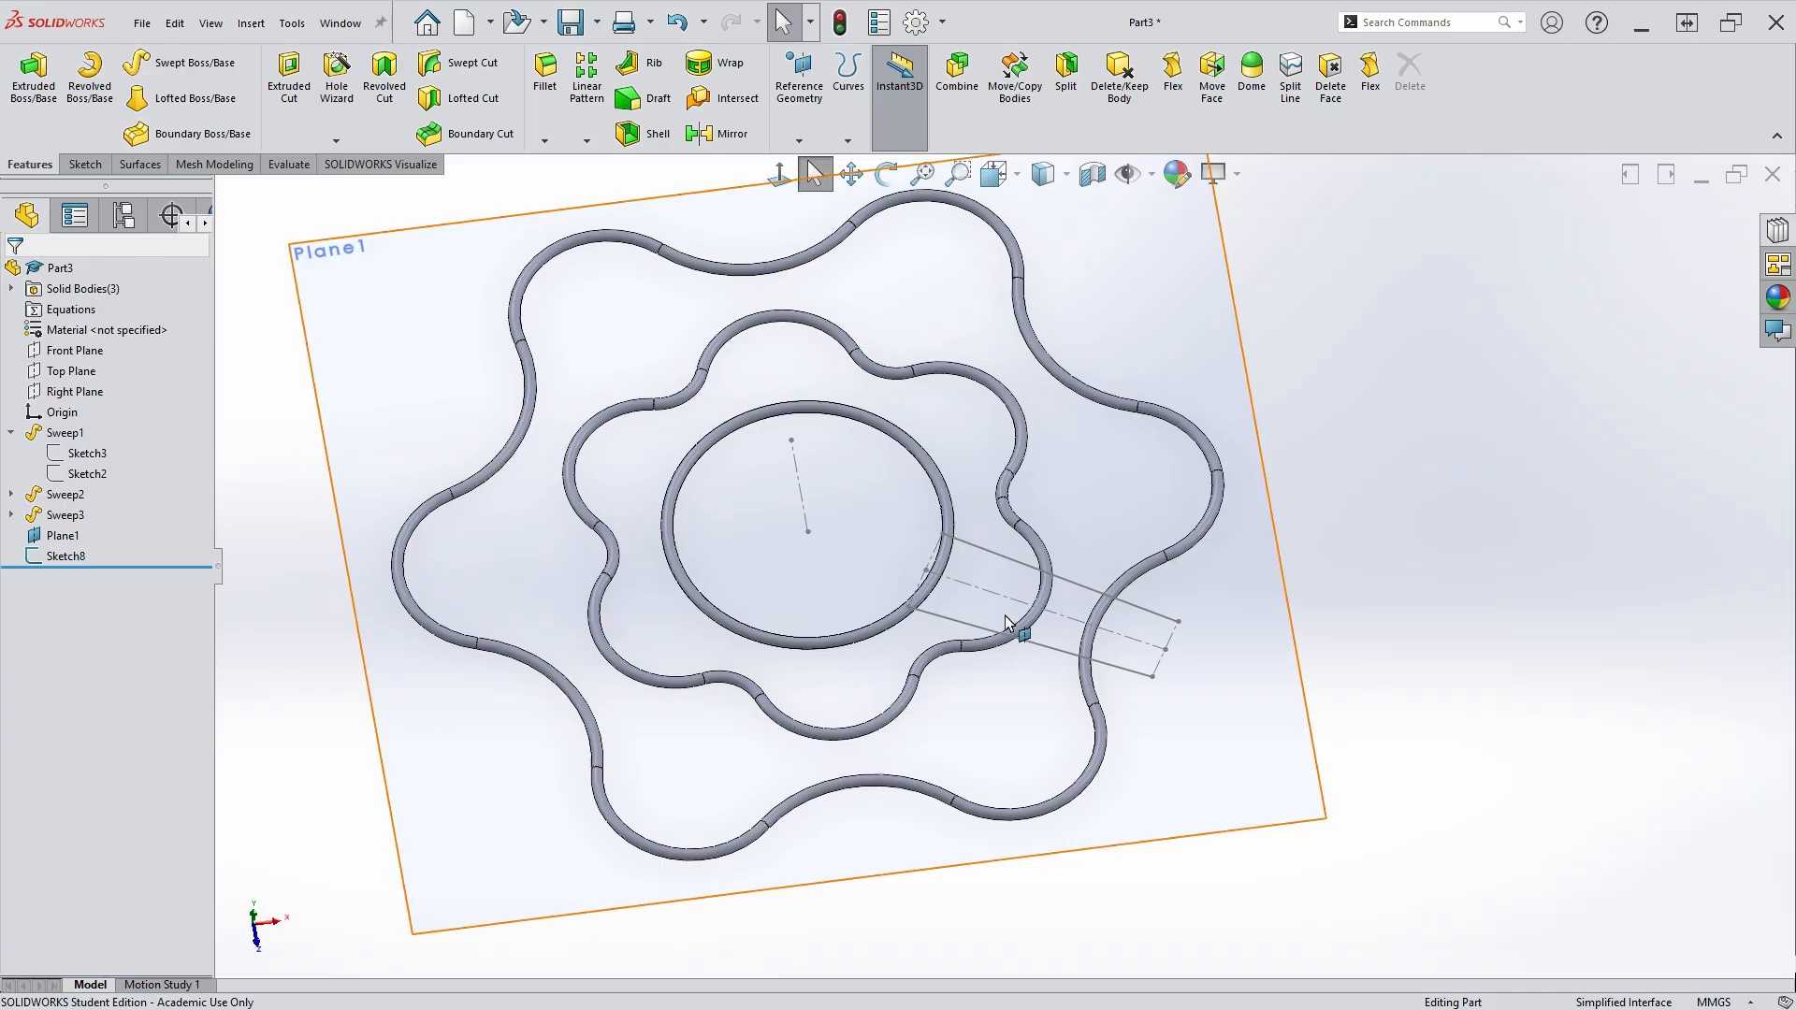
{"action": "middle_click_drag", "start_coordinate": [962, 674], "coordinate": [955, 653]}
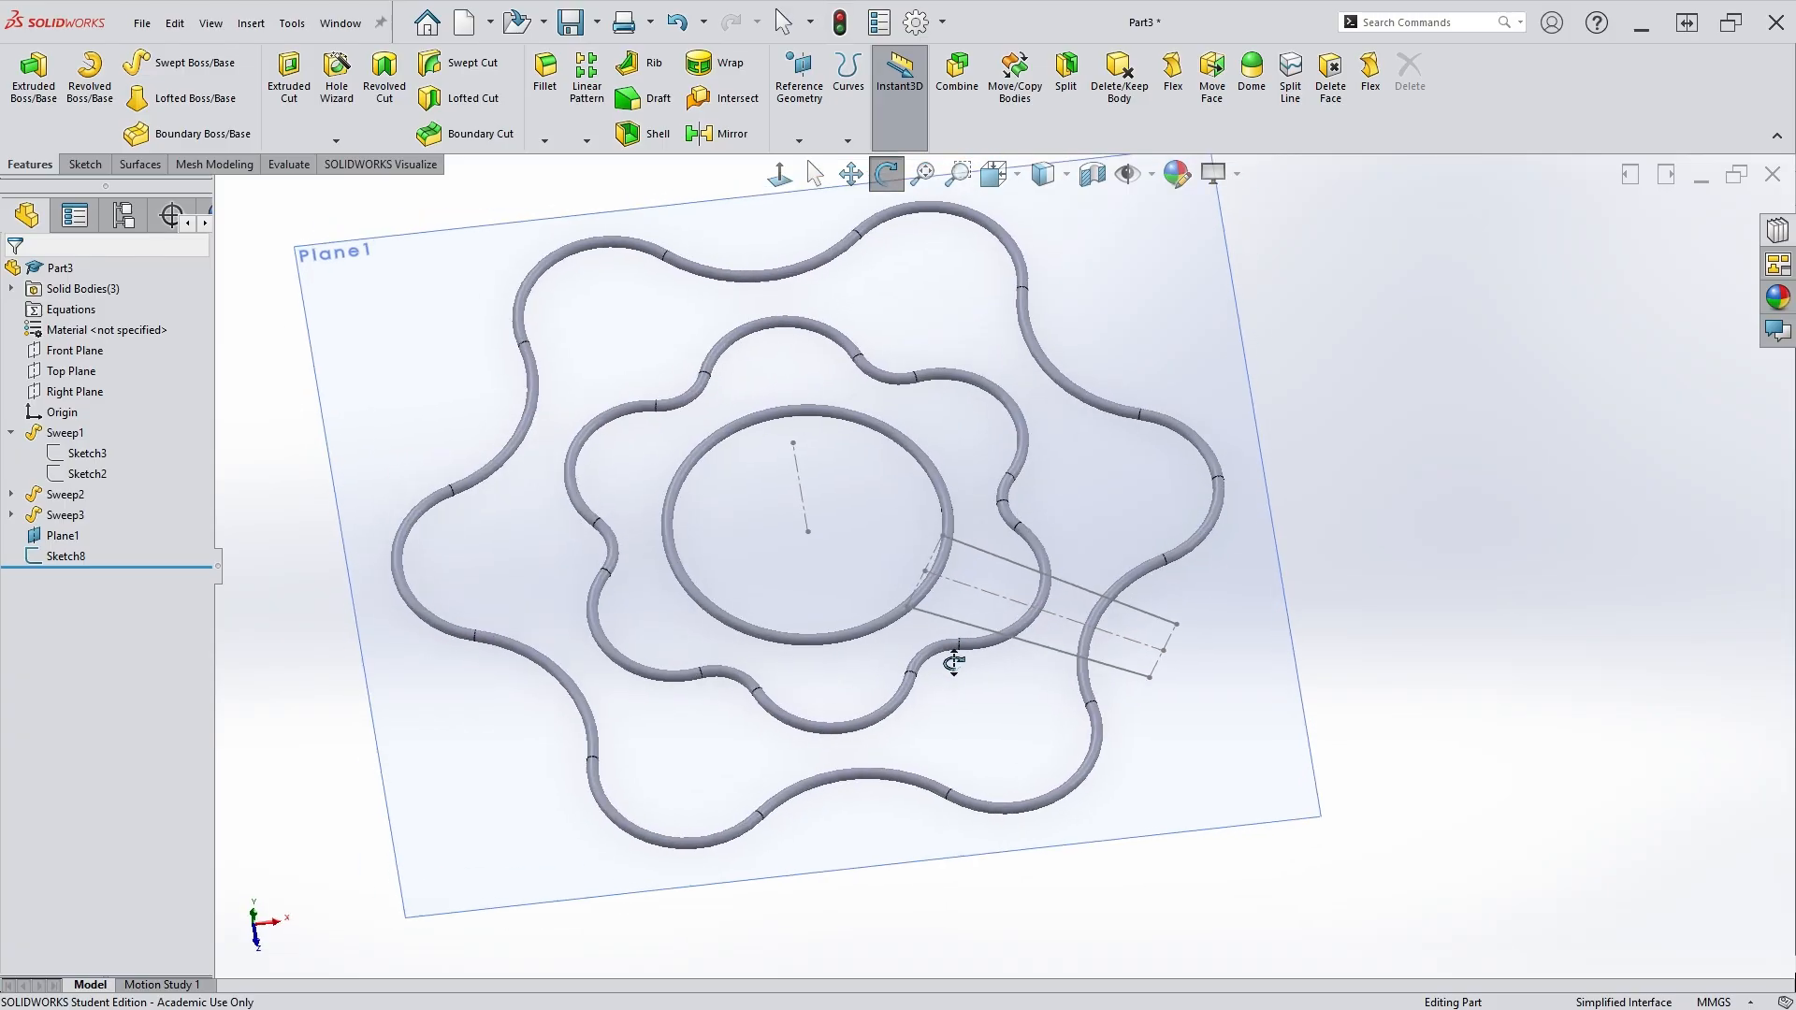
{"action": "middle_click_drag", "start_coordinate": [1002, 441], "coordinate": [966, 349]}
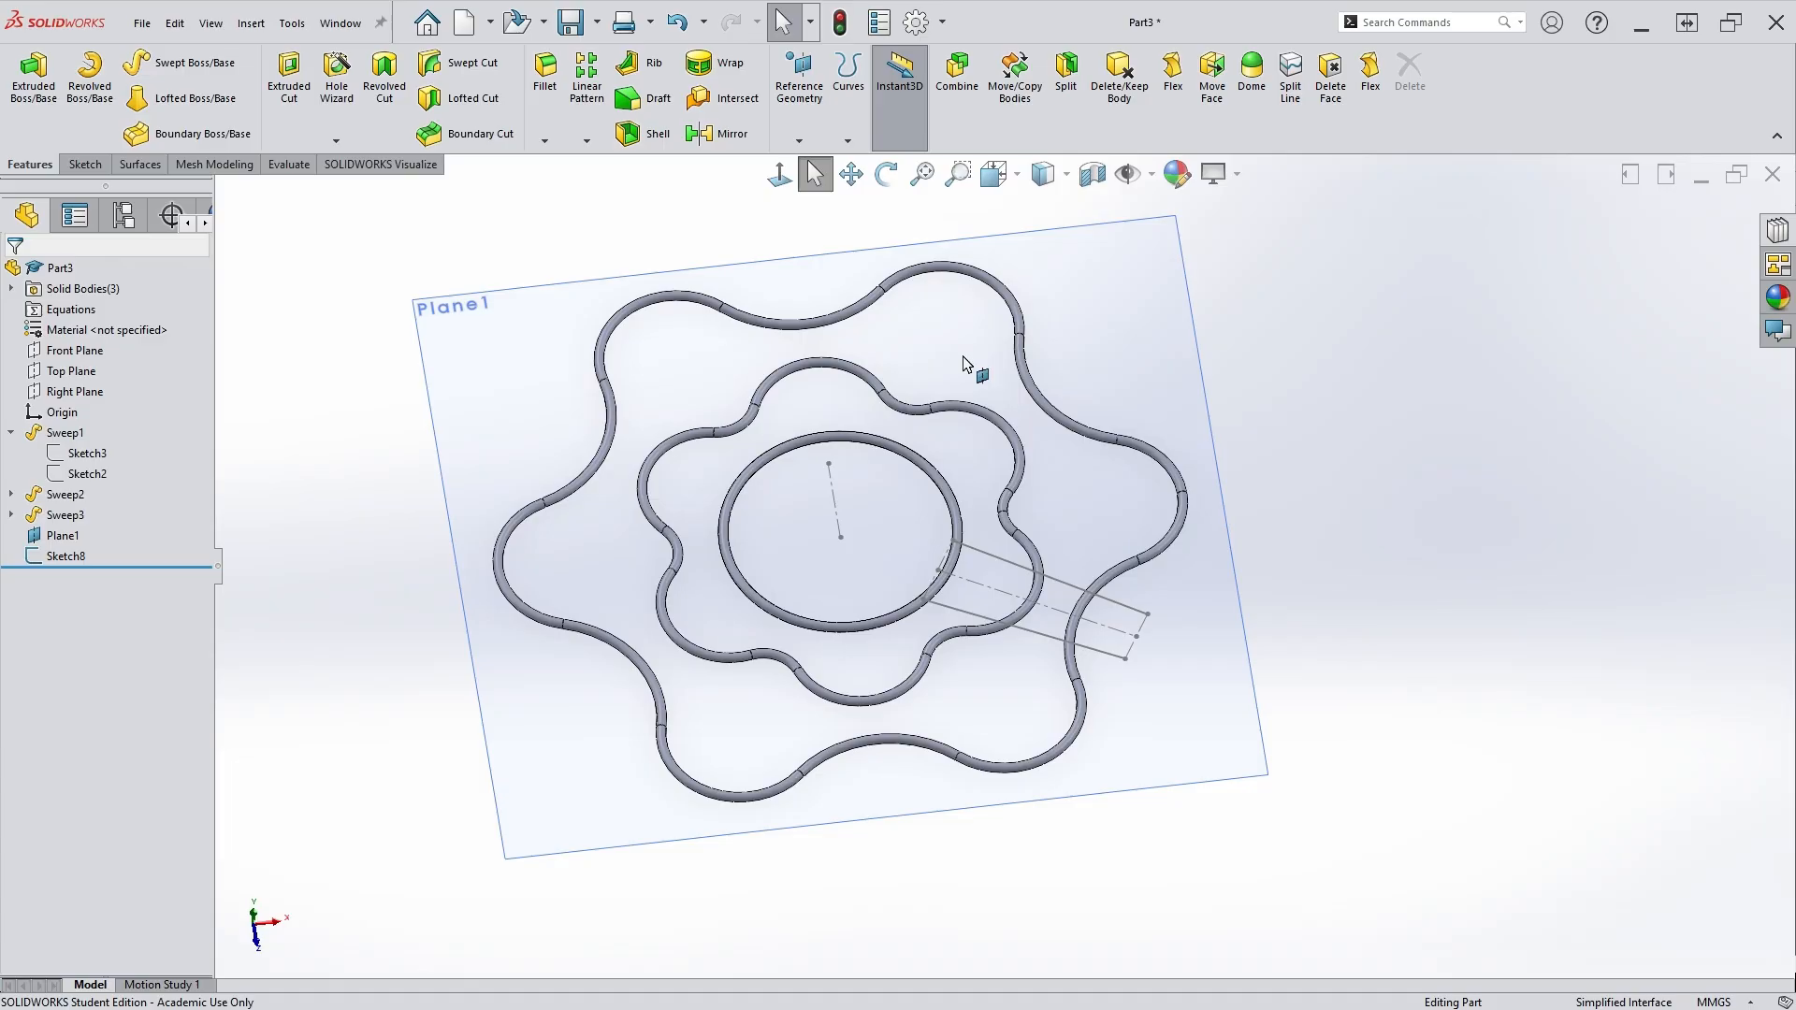
{"action": "scroll", "coordinate": [966, 363], "scroll_direction": "down", "scroll_amount": 2}
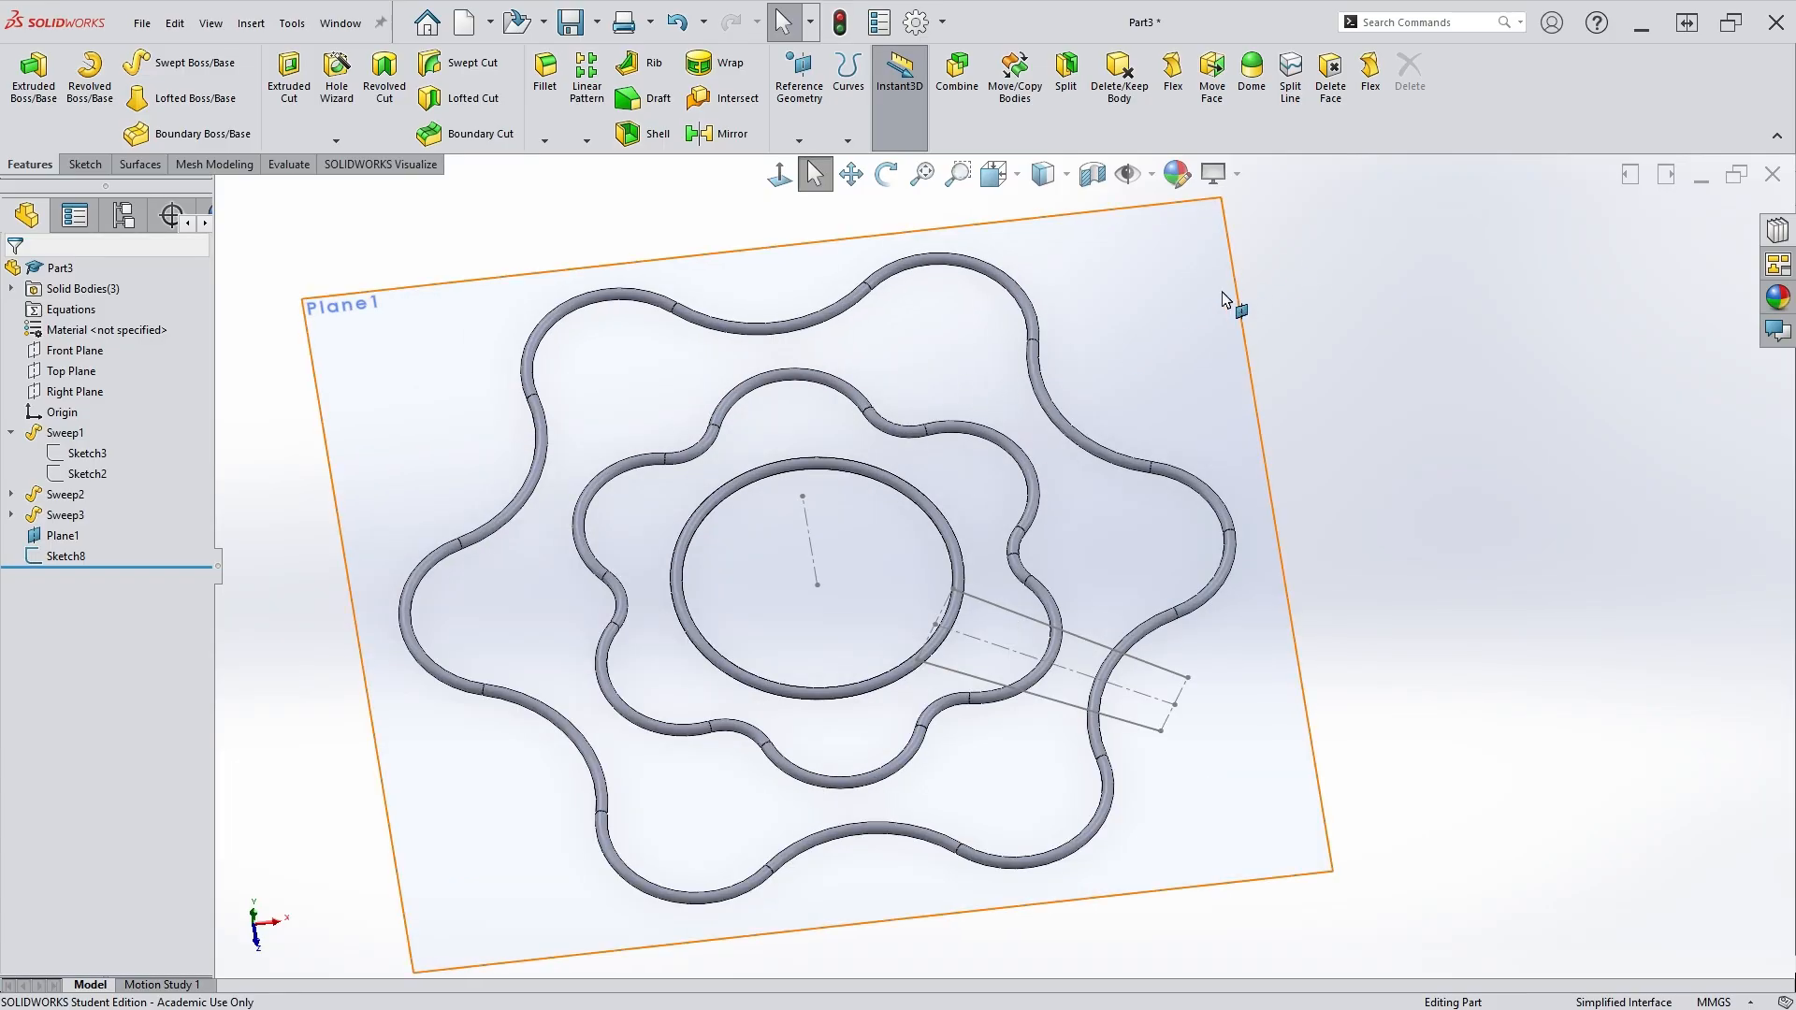
Hide the offset reference plane that lies beneath the wire rings.
{"action": "left_click", "coordinate": [1227, 299]}
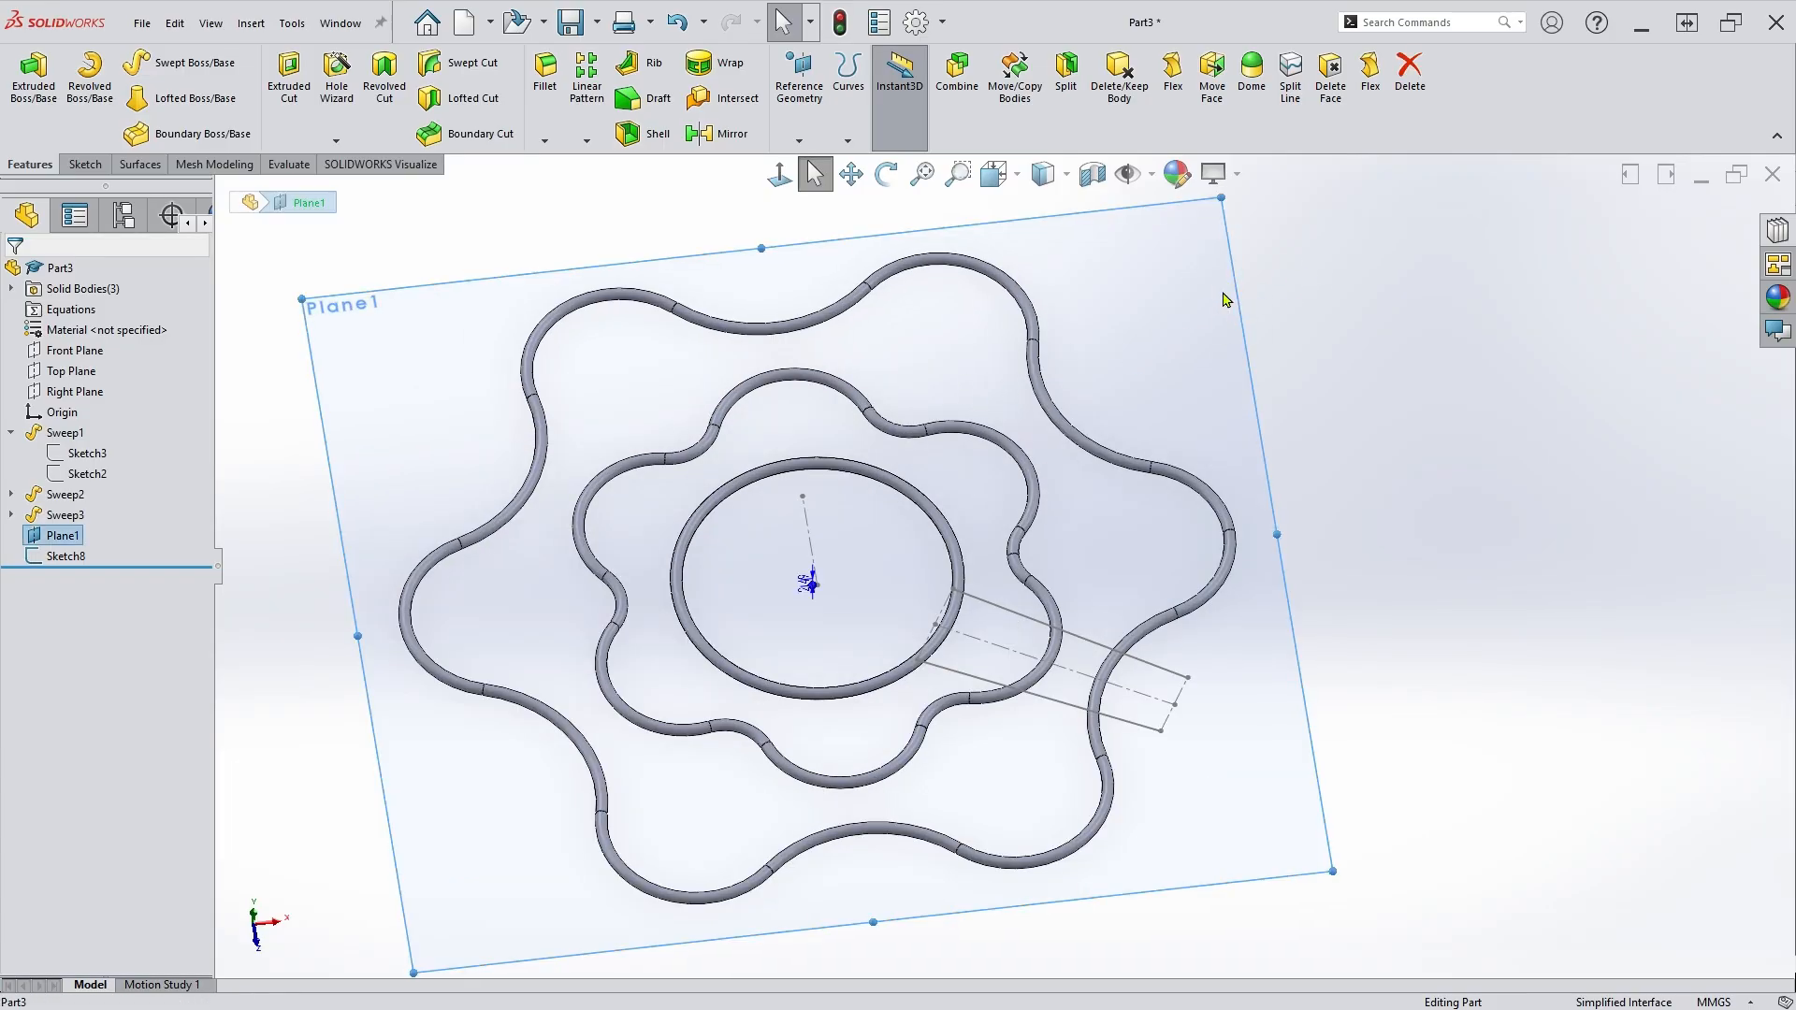
{"action": "left_click", "coordinate": [1344, 247]}
{"action": "scroll", "coordinate": [1126, 624], "scroll_direction": "up", "scroll_amount": 1}
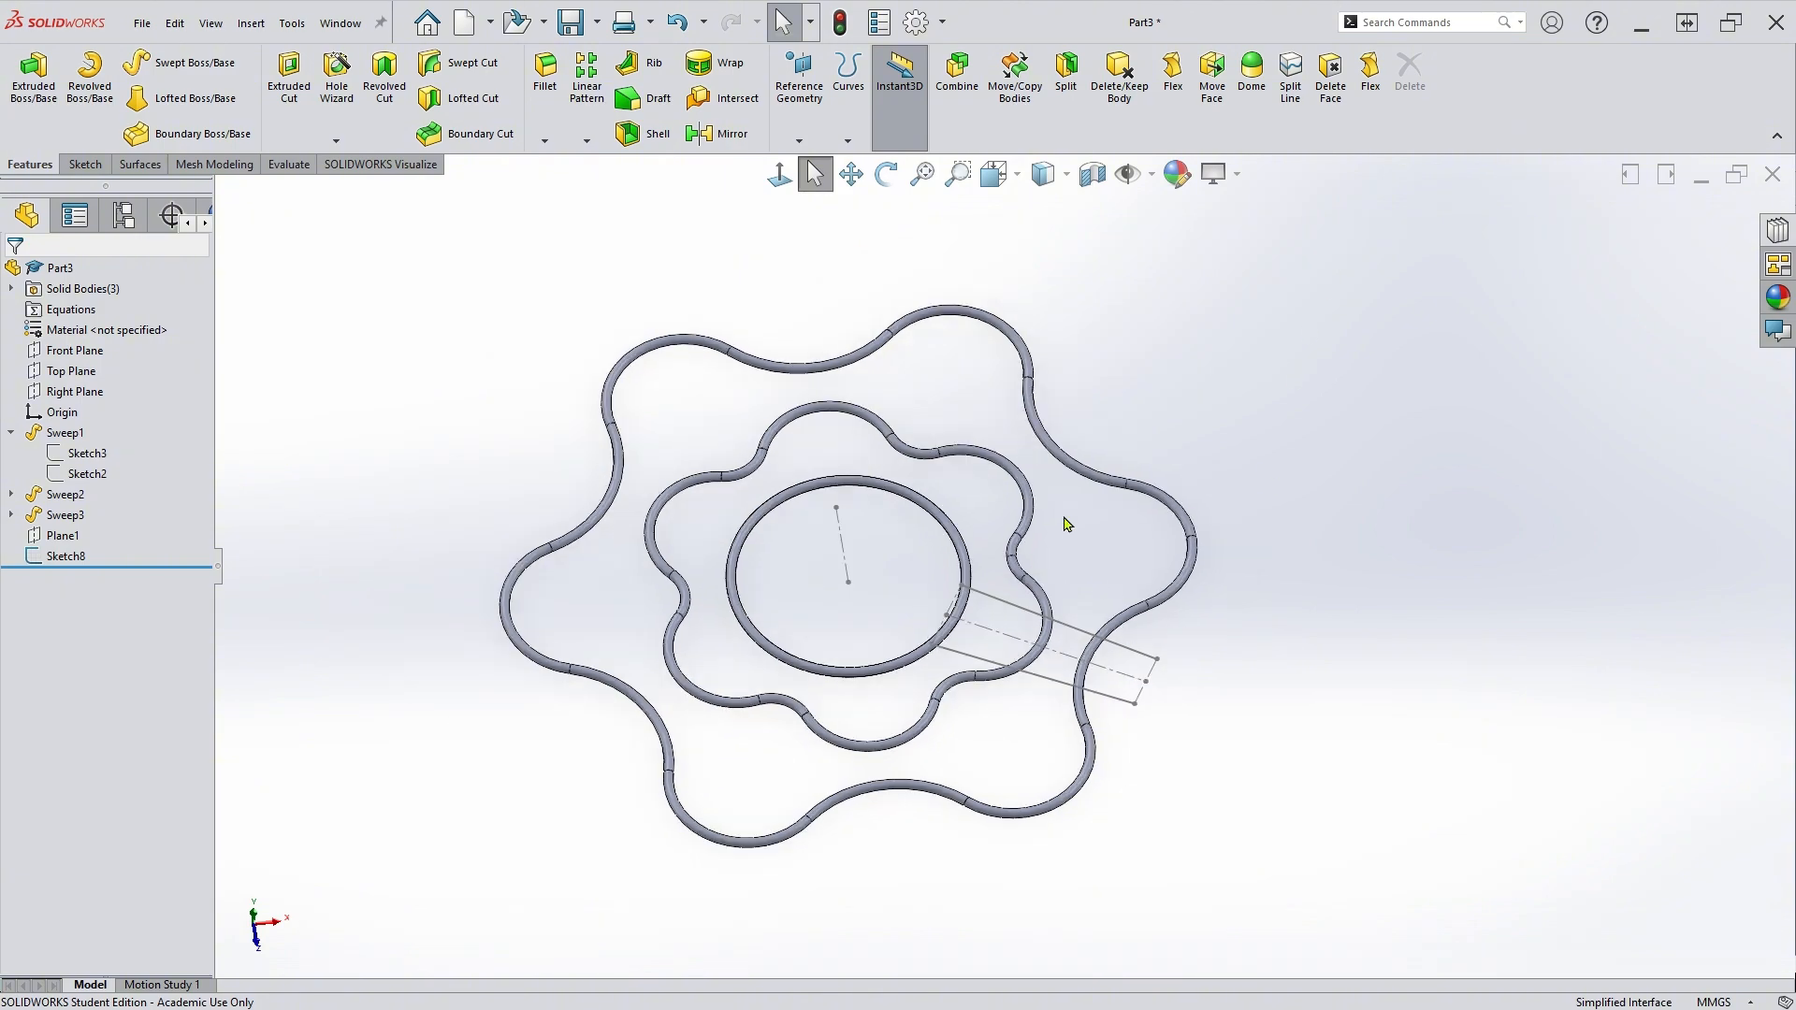
Create a reference plane through the tapered profile sketch's upper long line, perpendicular to the Top Plane.
{"action": "left_click", "coordinate": [816, 90]}
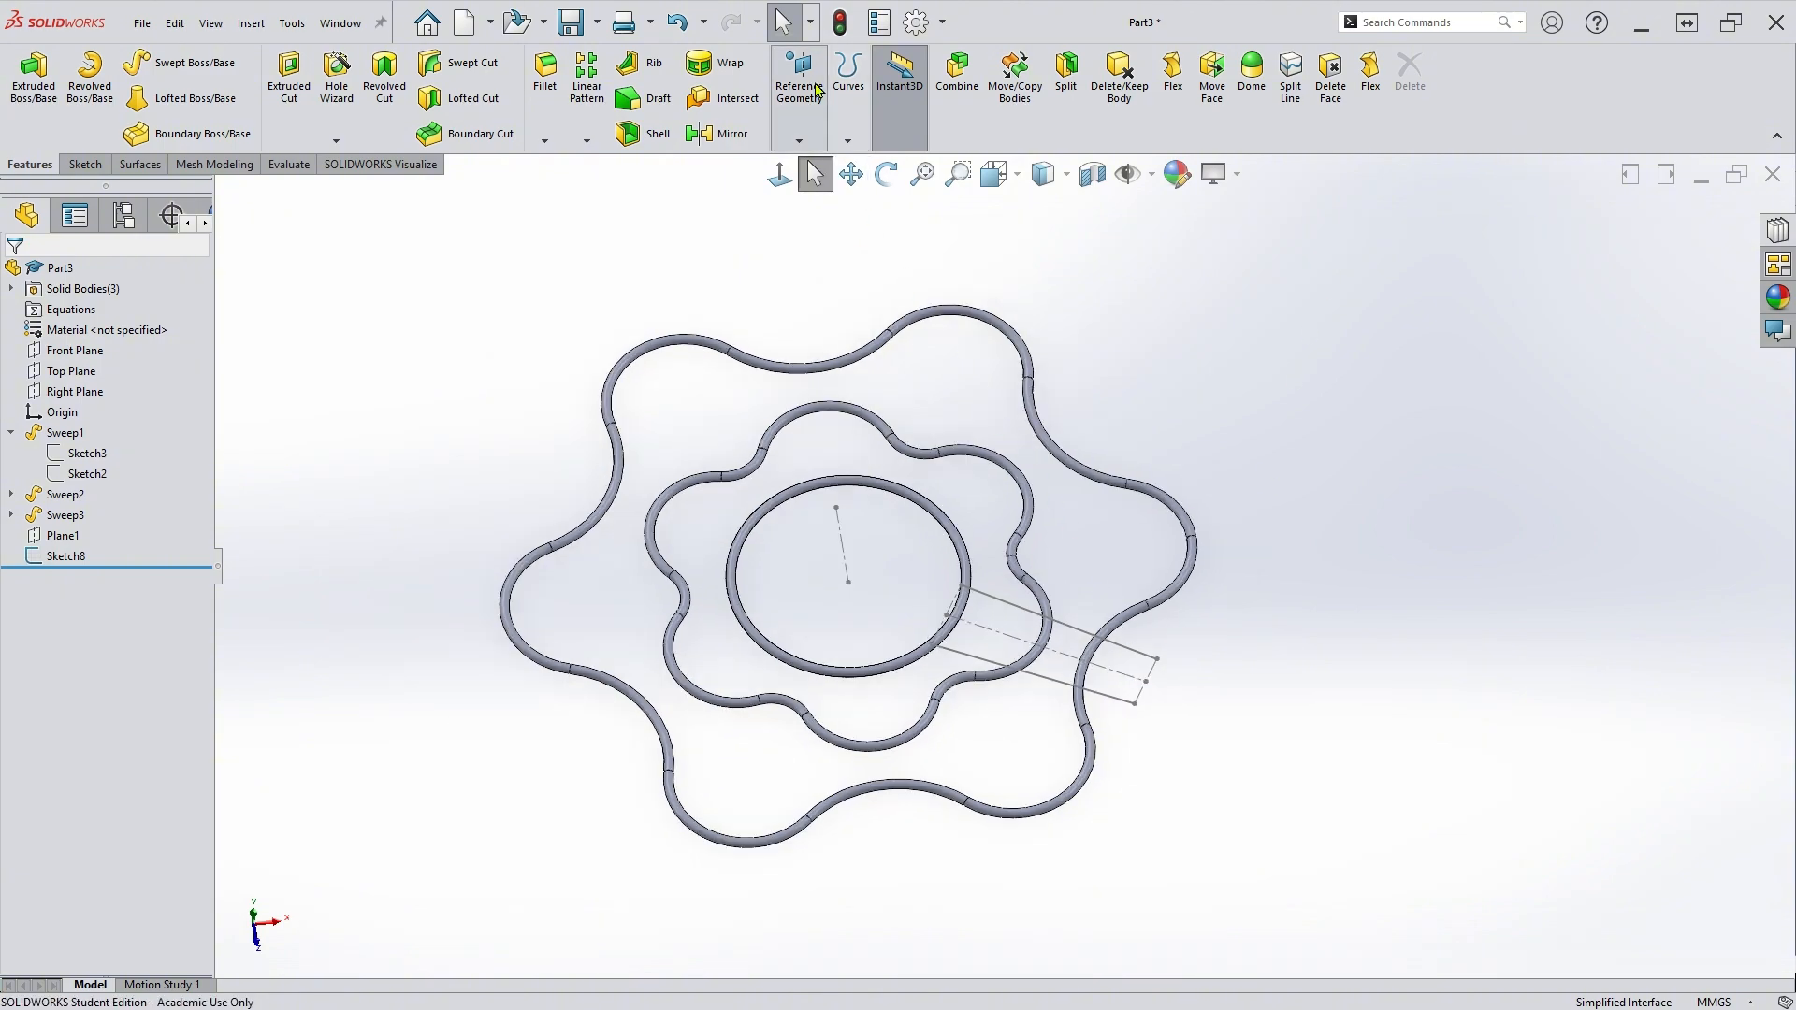
{"action": "left_click", "coordinate": [822, 162]}
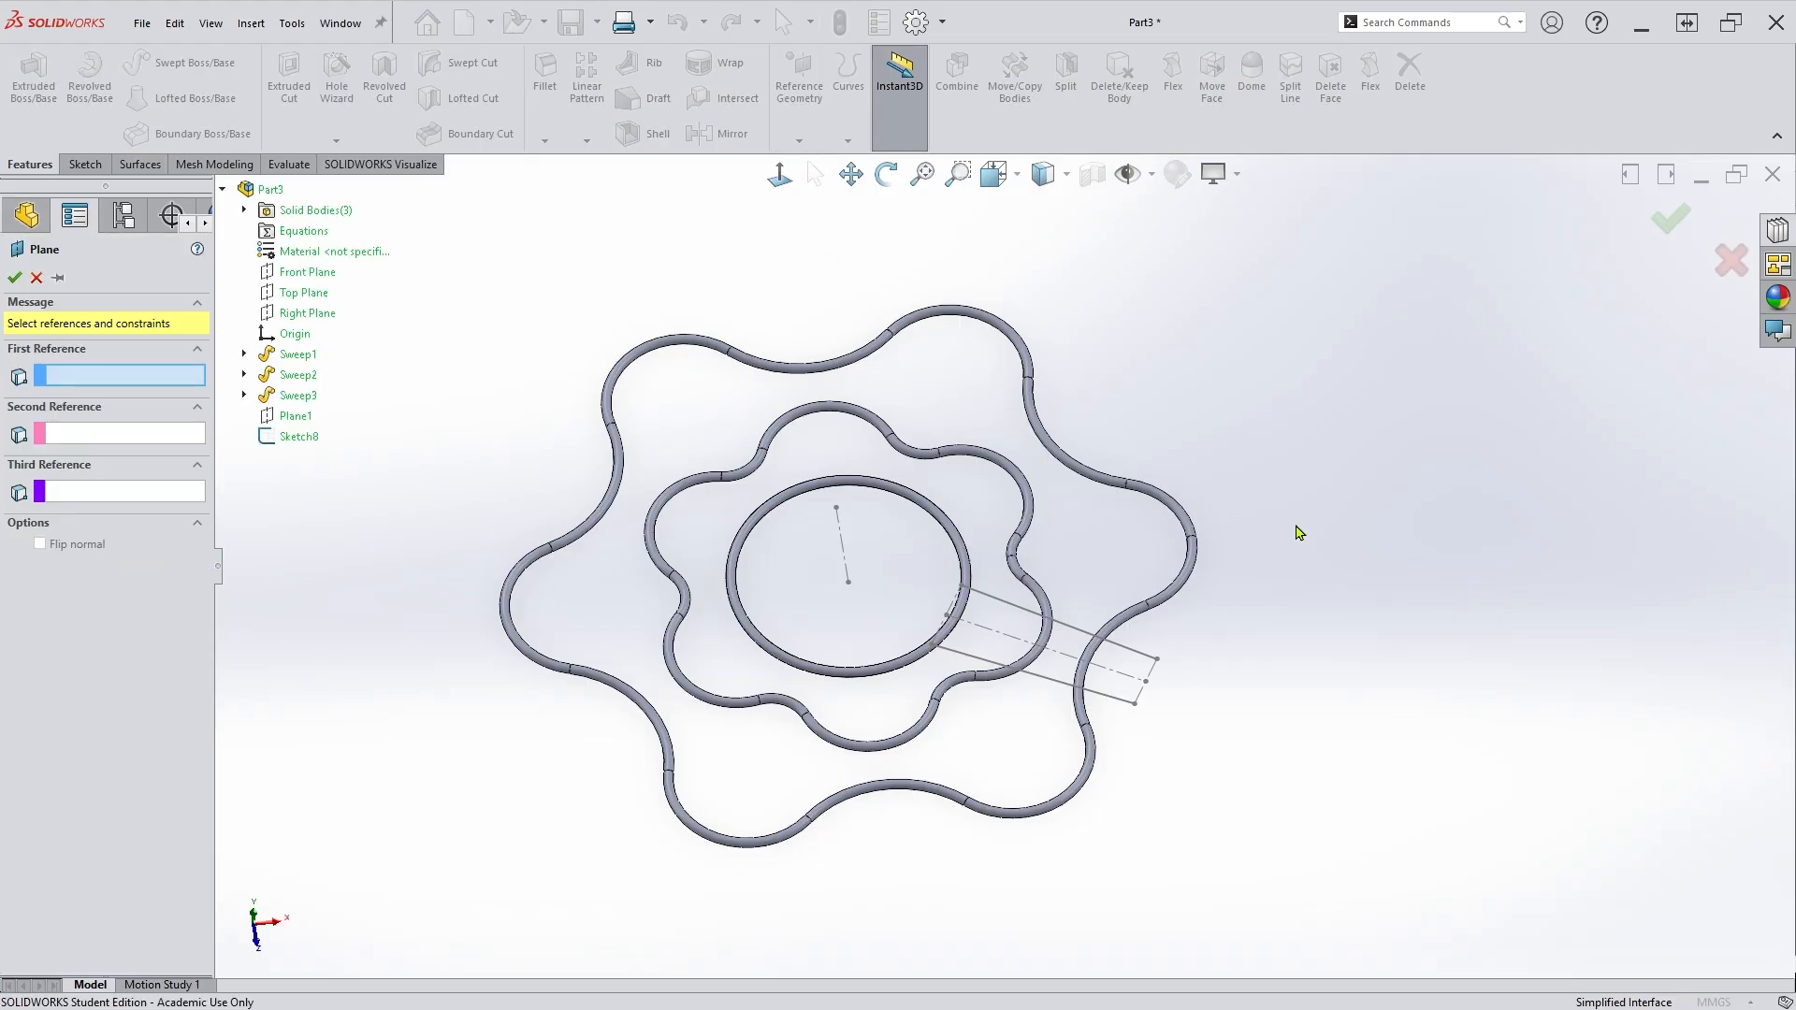
{"action": "left_click", "coordinate": [1074, 633]}
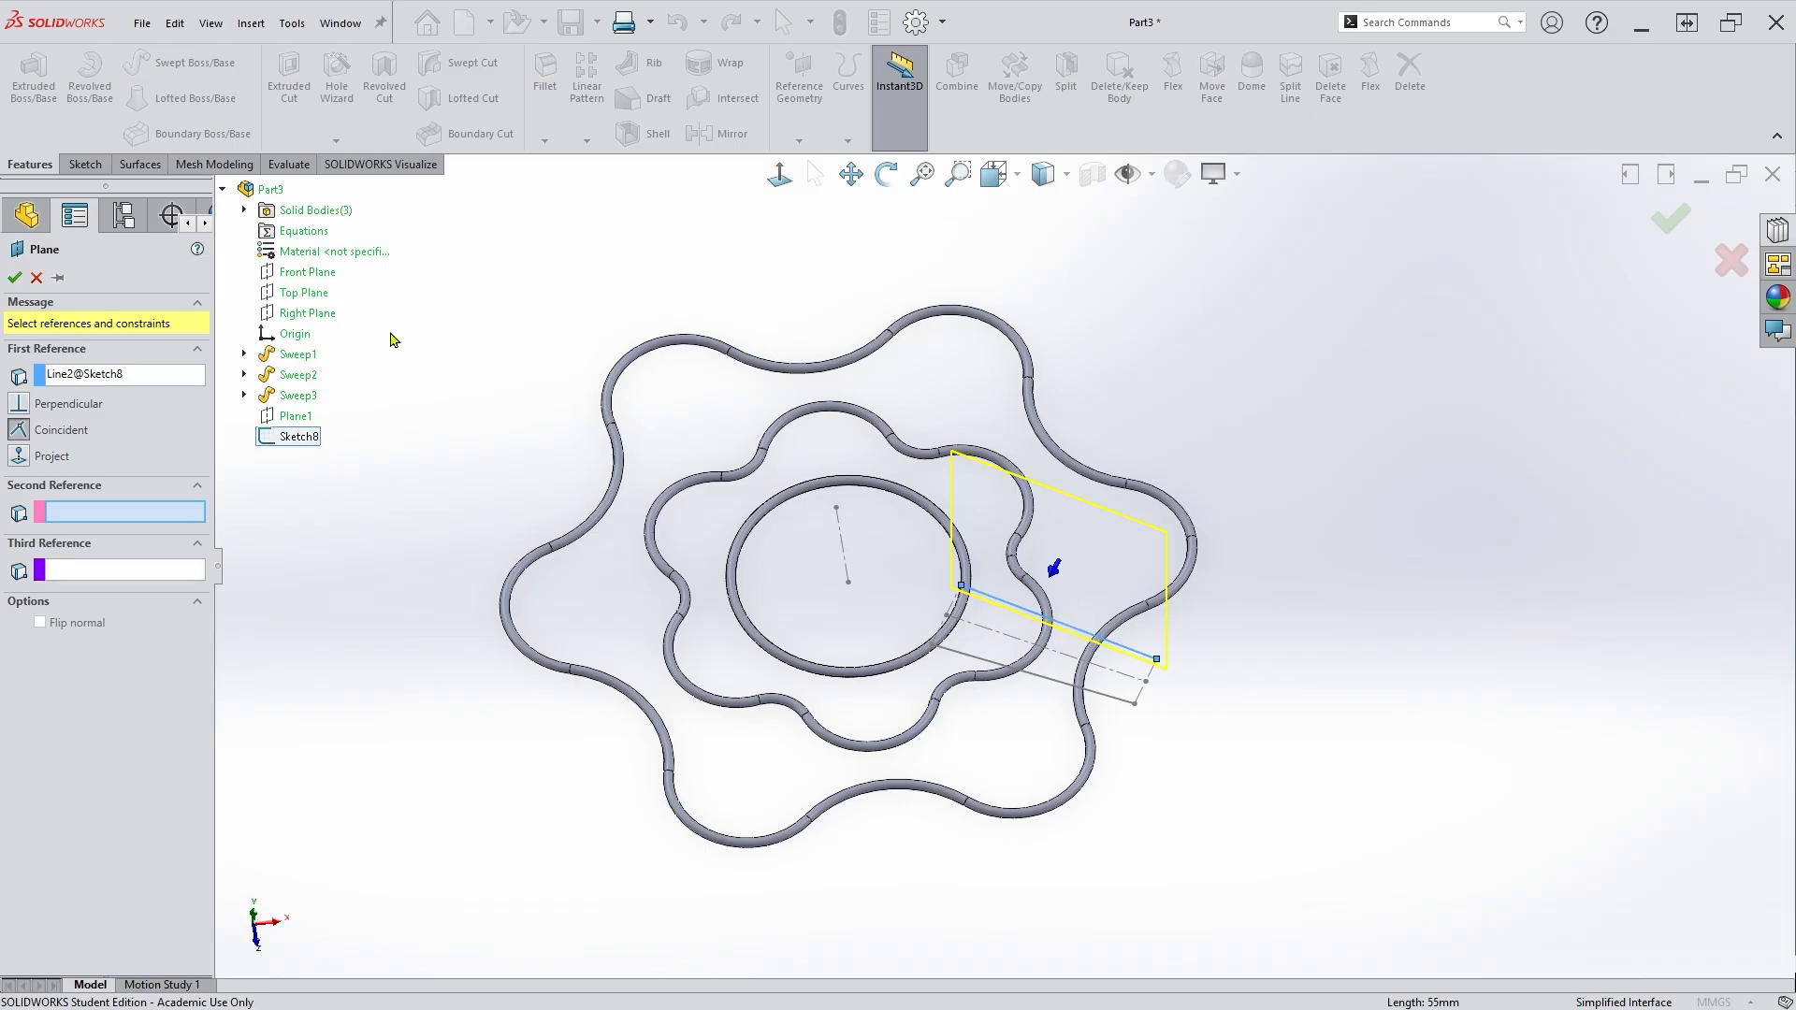
{"action": "left_click", "coordinate": [324, 293]}
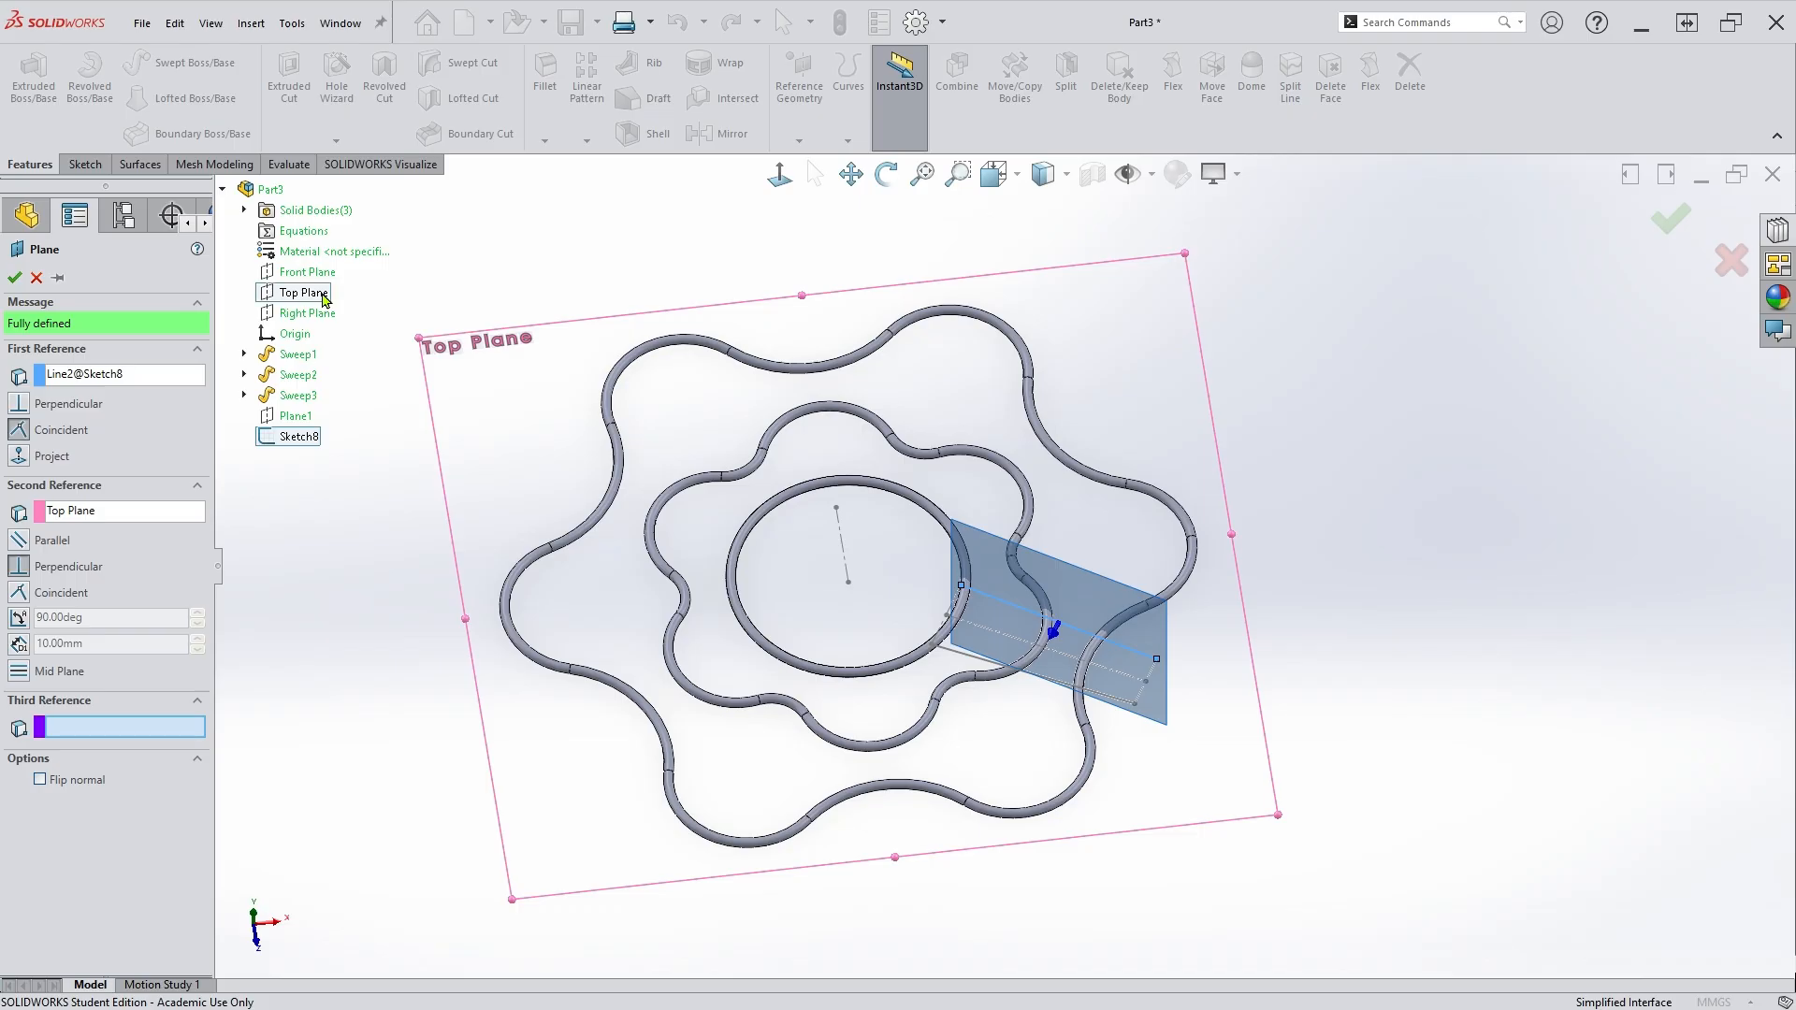
{"action": "left_click", "coordinate": [15, 278]}
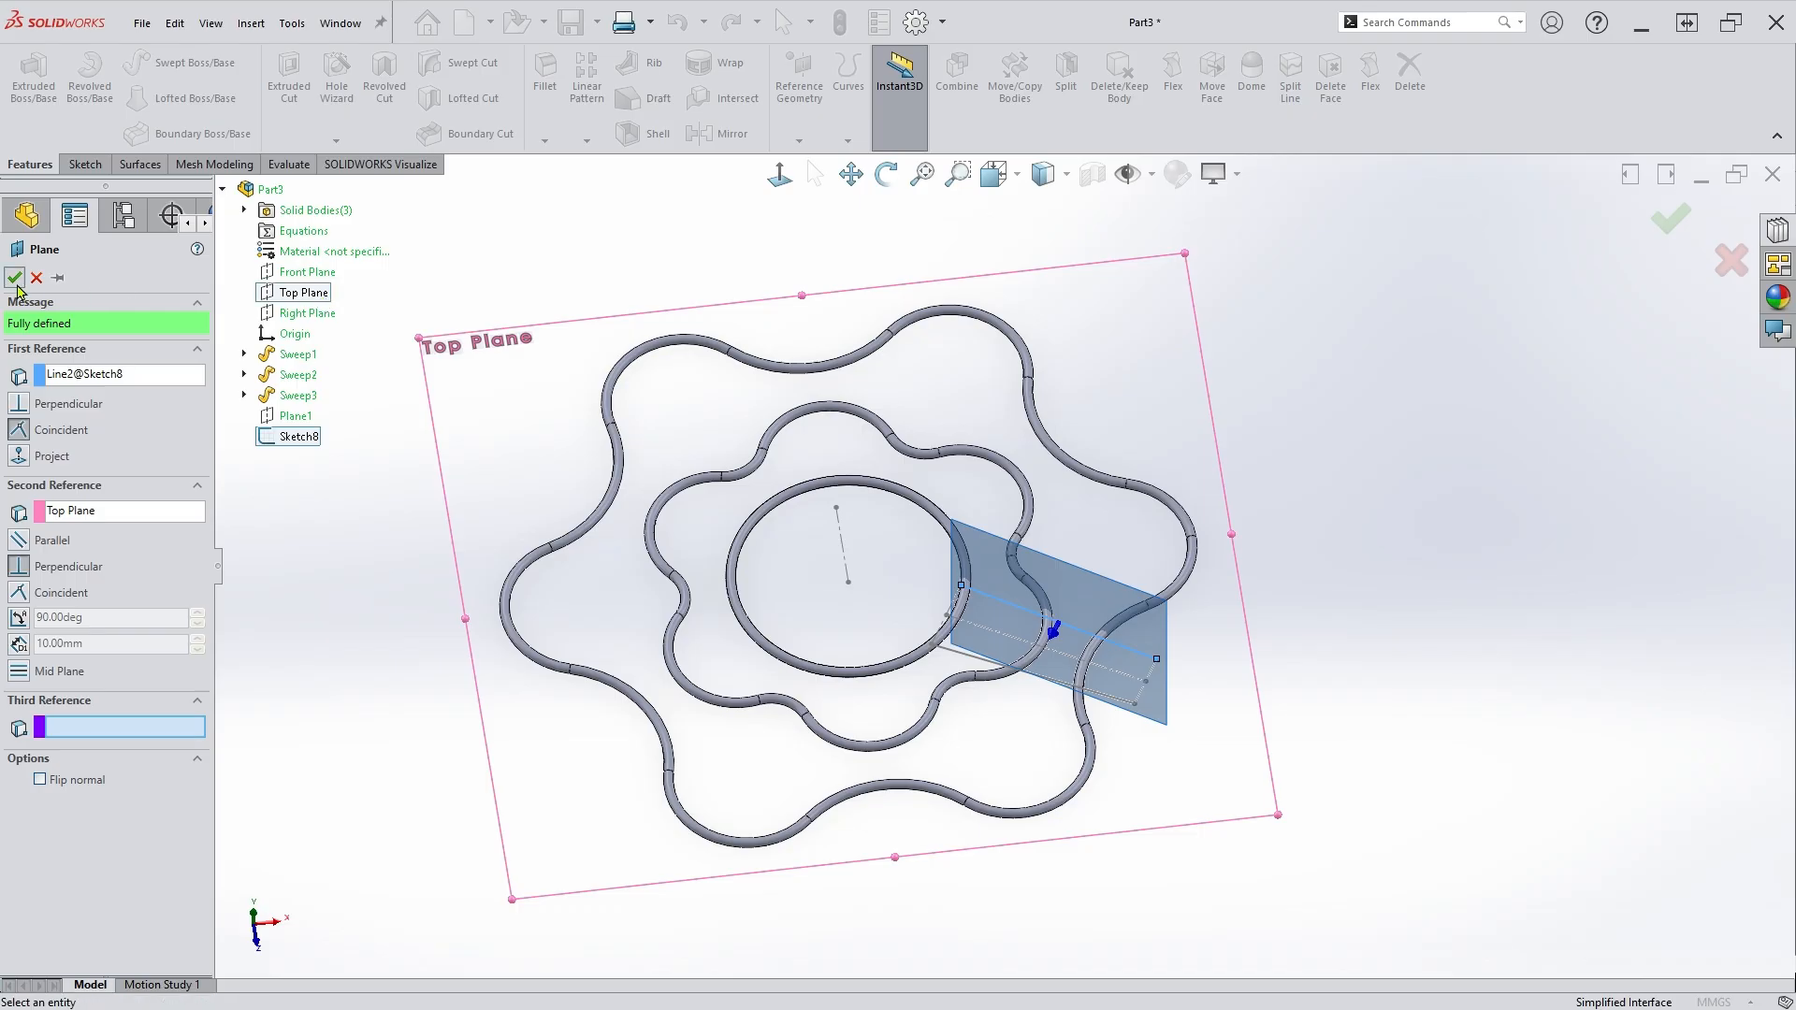
{"action": "left_click", "coordinate": [1135, 360]}
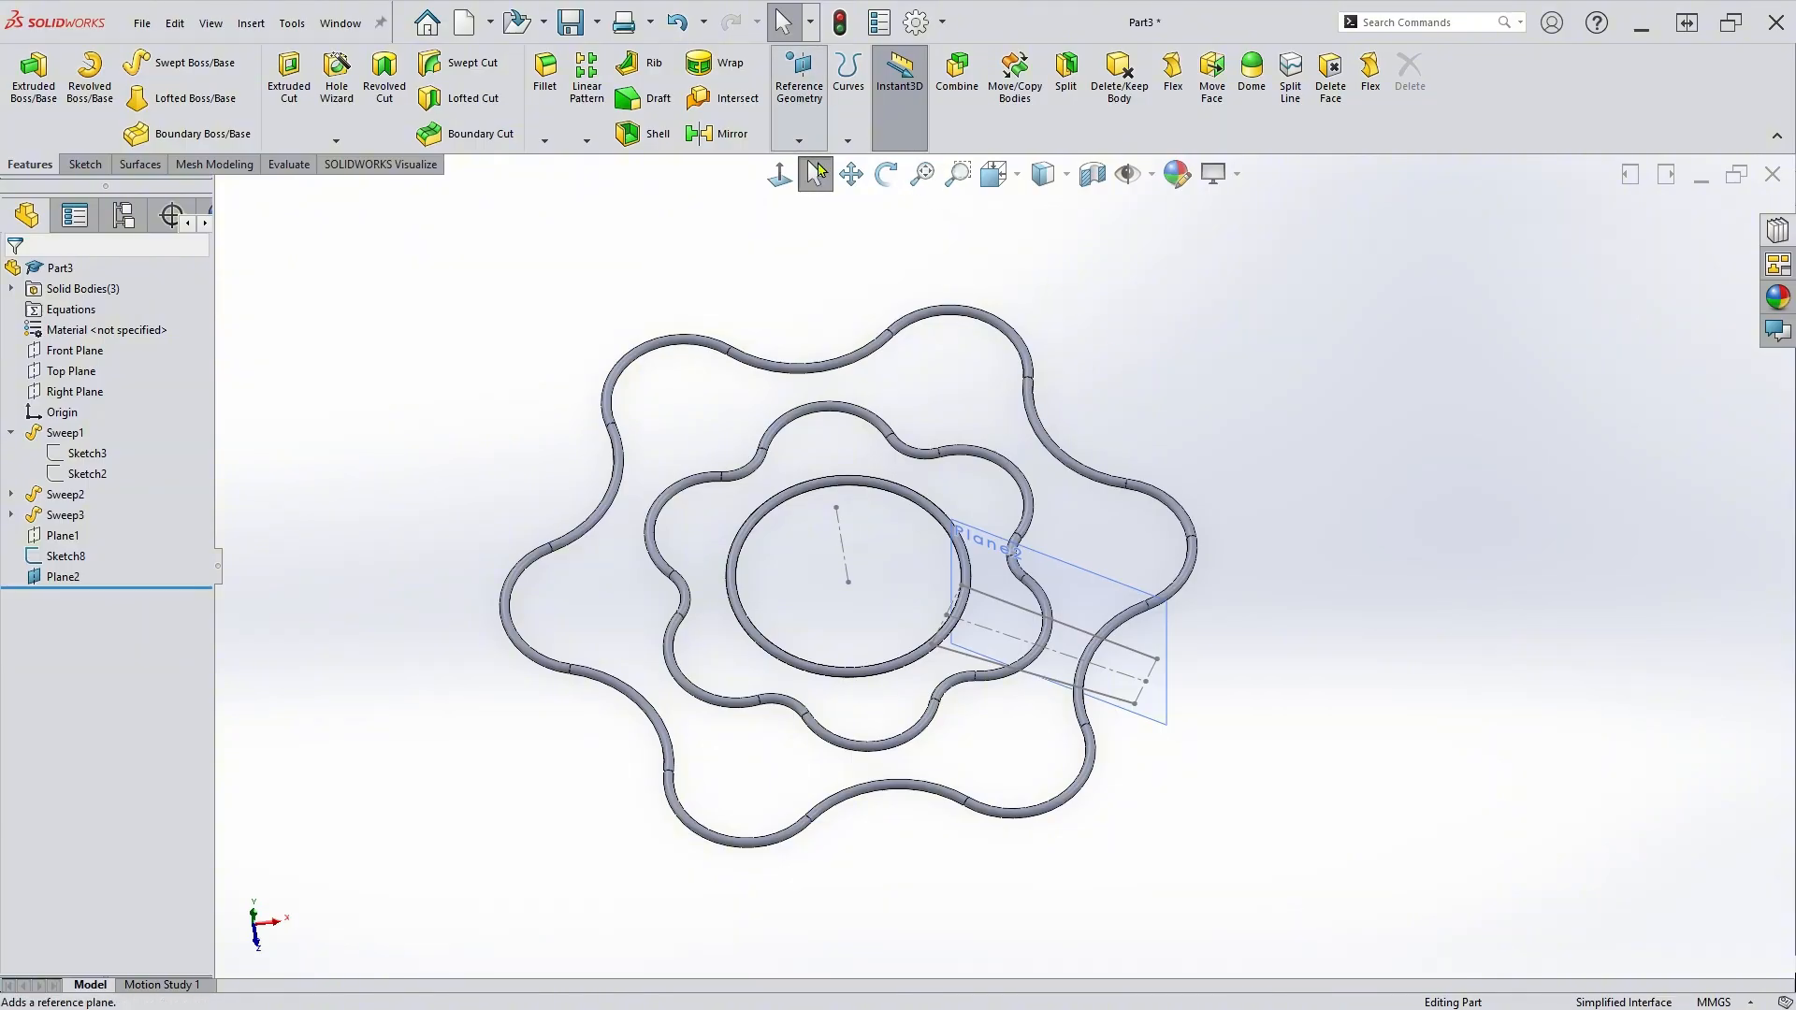
Create a second reference plane through the tapered profile's lower long line, perpendicular to the Top Plane.
{"action": "left_click", "coordinate": [815, 148]}
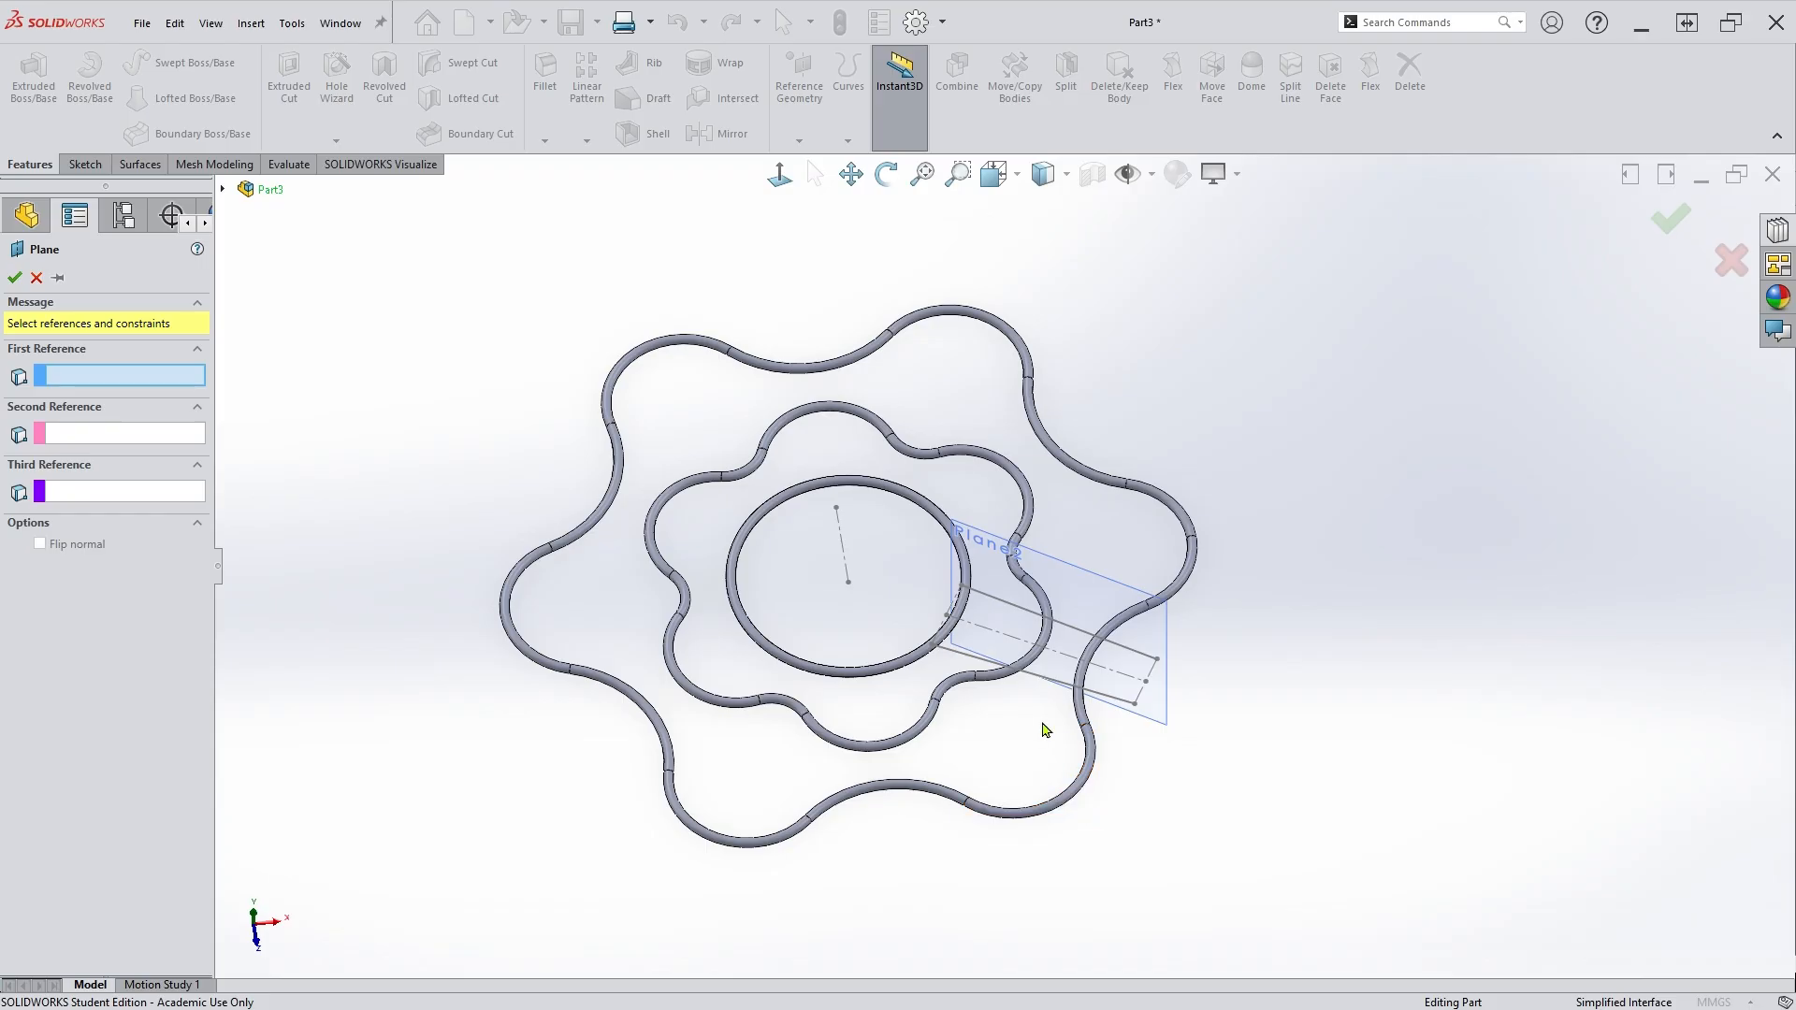
{"action": "scroll", "coordinate": [1044, 726], "scroll_direction": "down", "scroll_amount": 3}
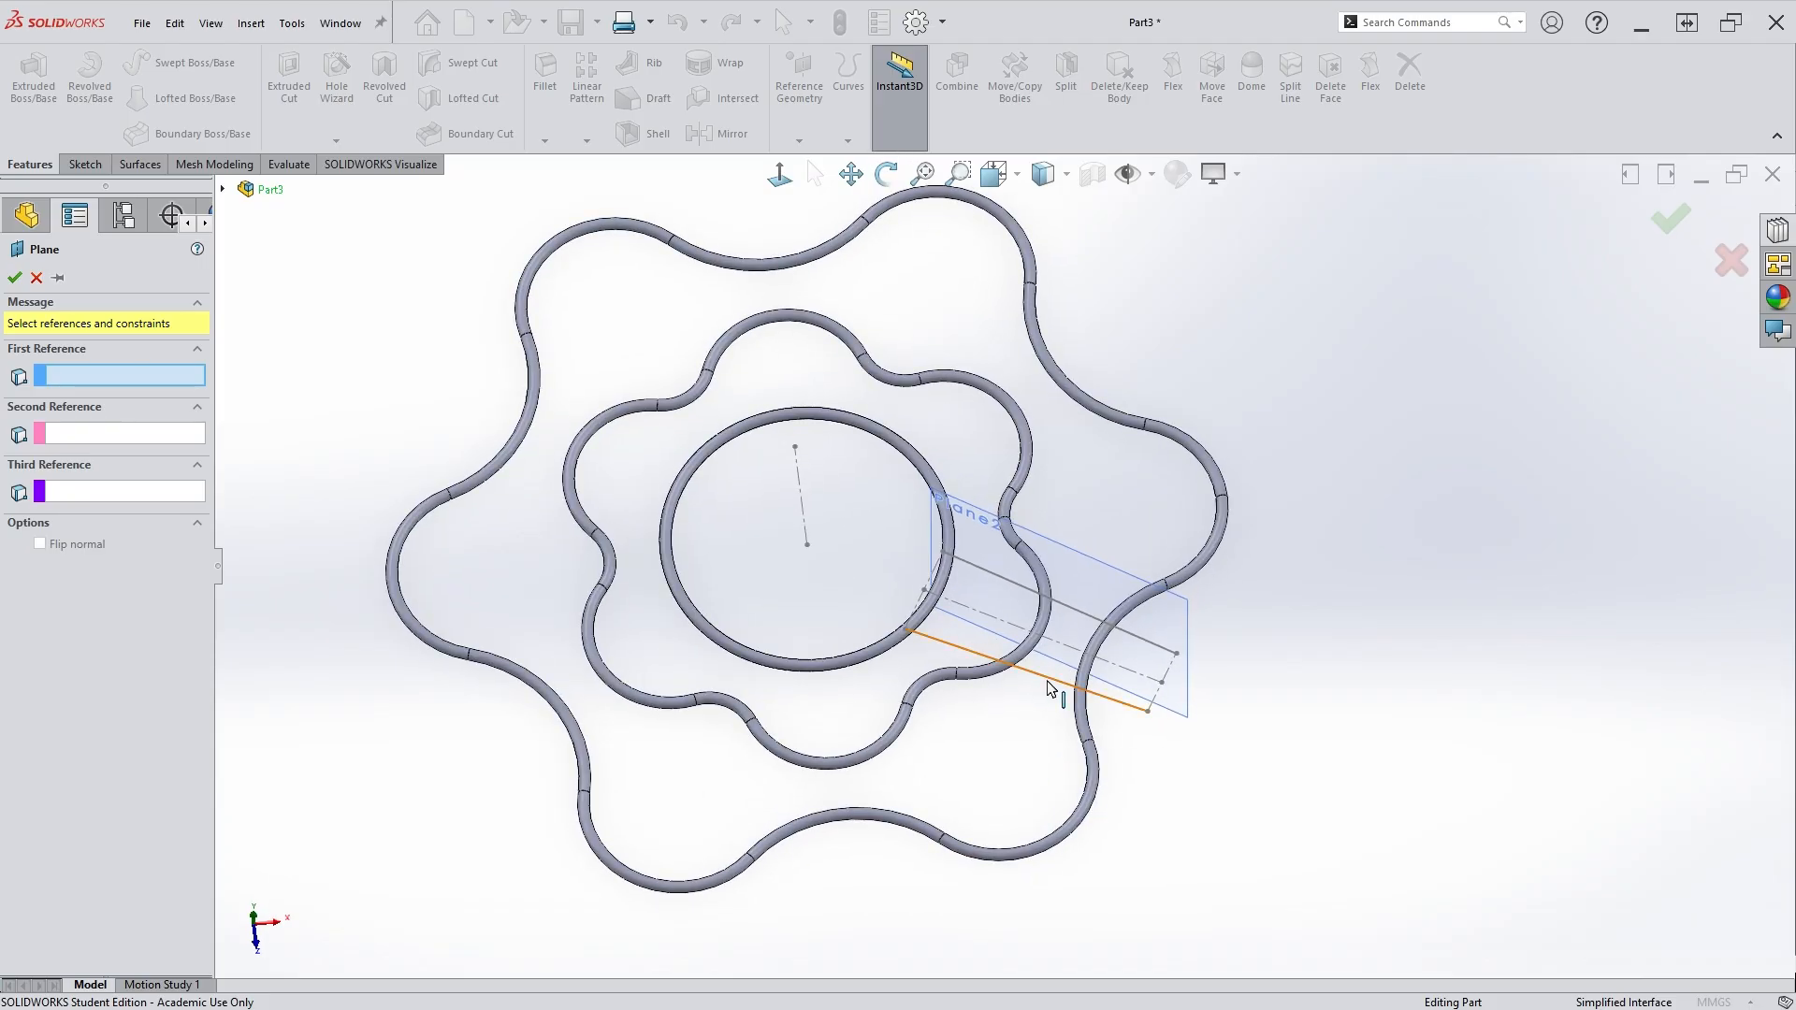
{"action": "left_click", "coordinate": [1048, 688]}
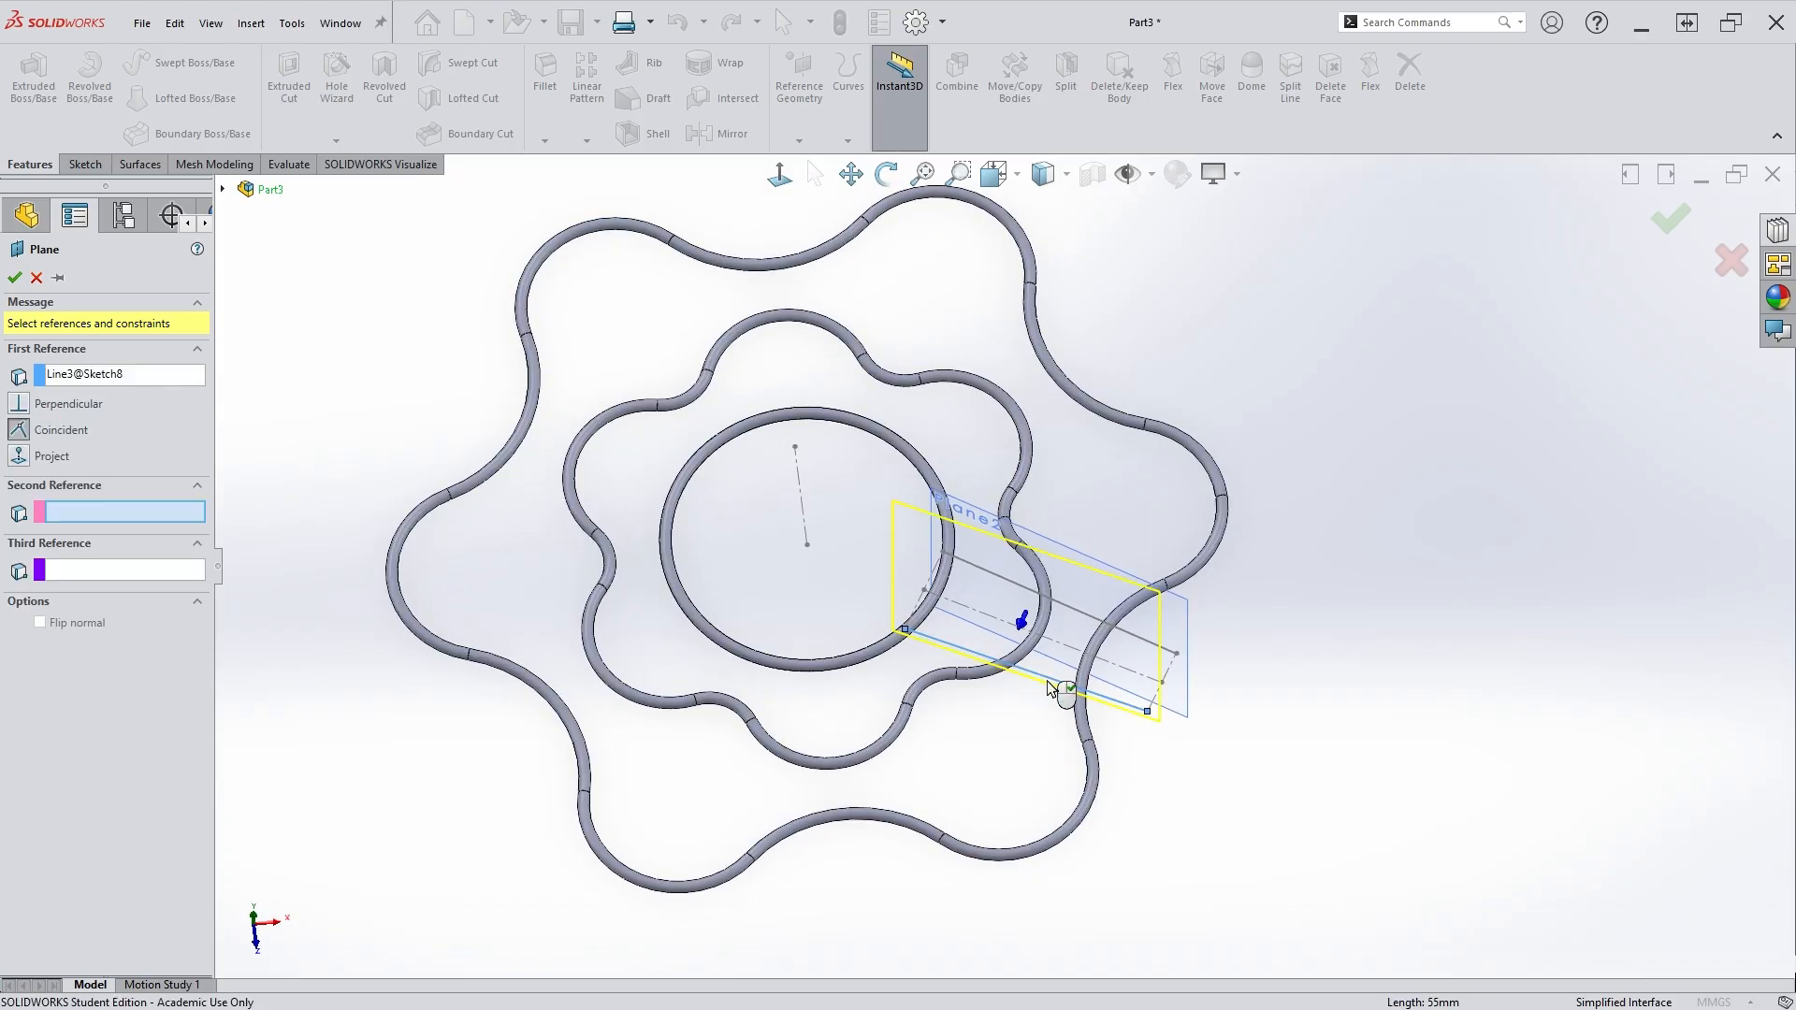
{"action": "left_click", "coordinate": [224, 190]}
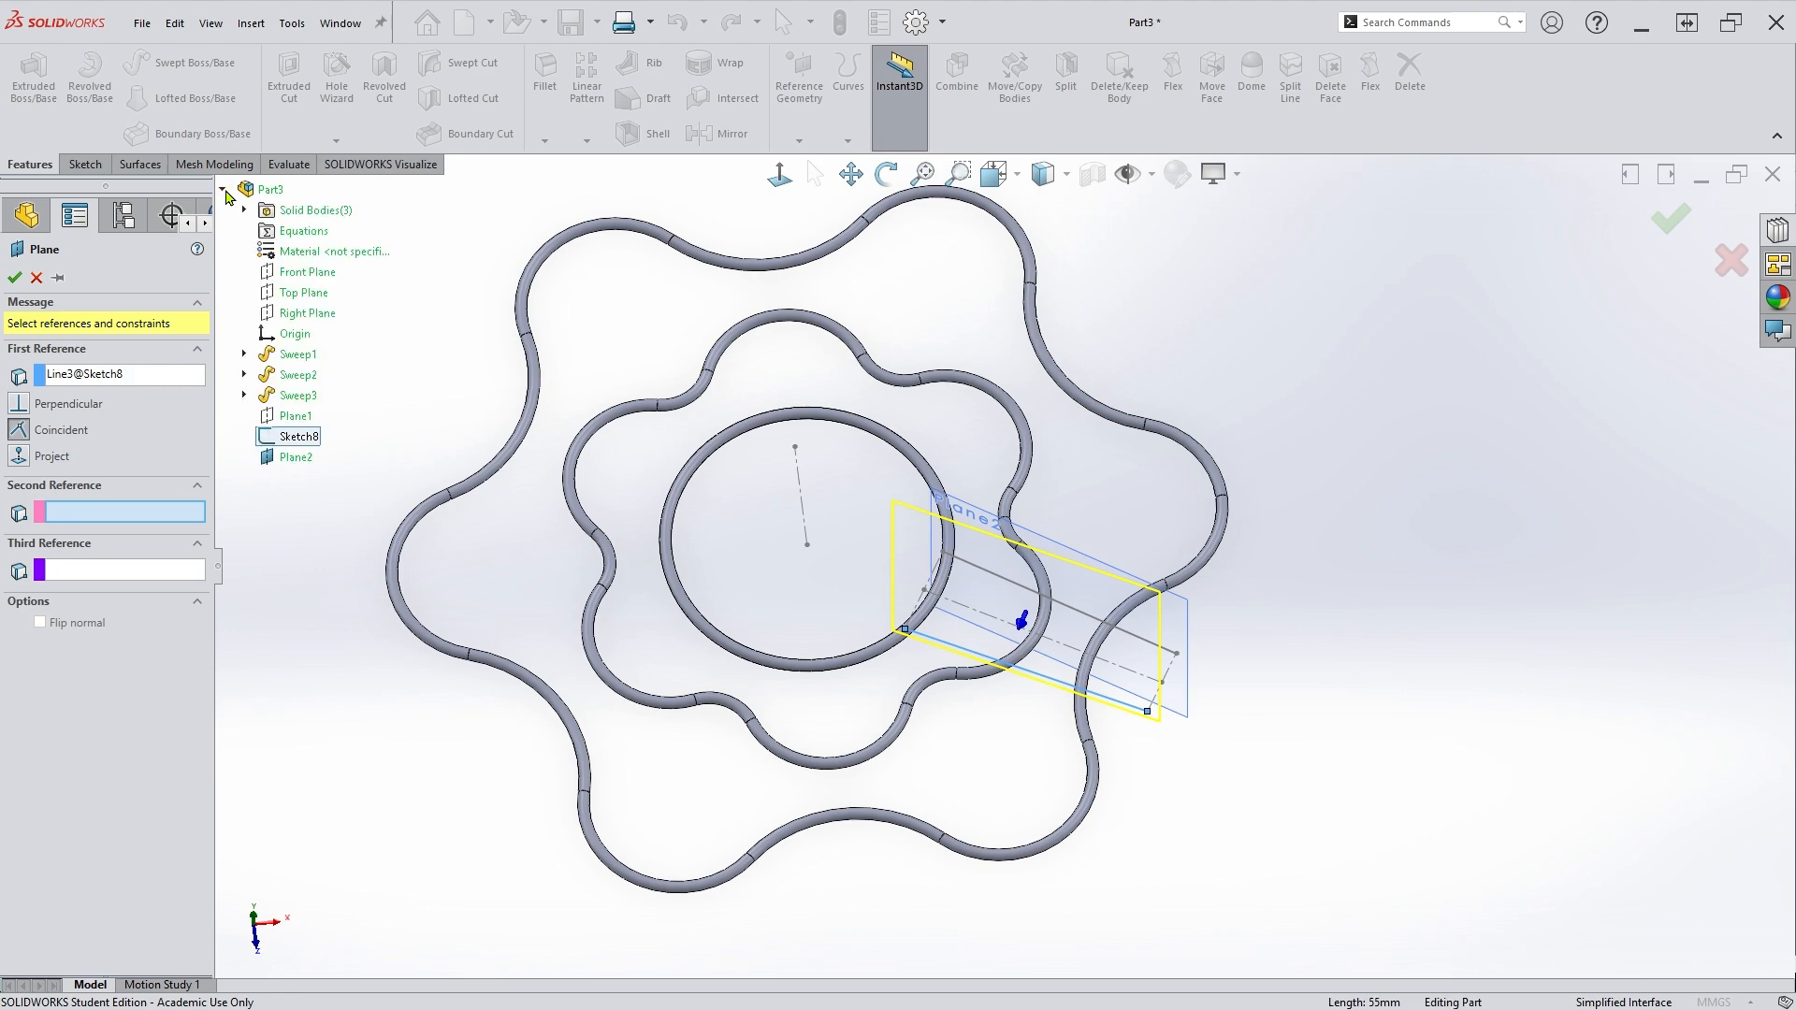
{"action": "left_click", "coordinate": [314, 294]}
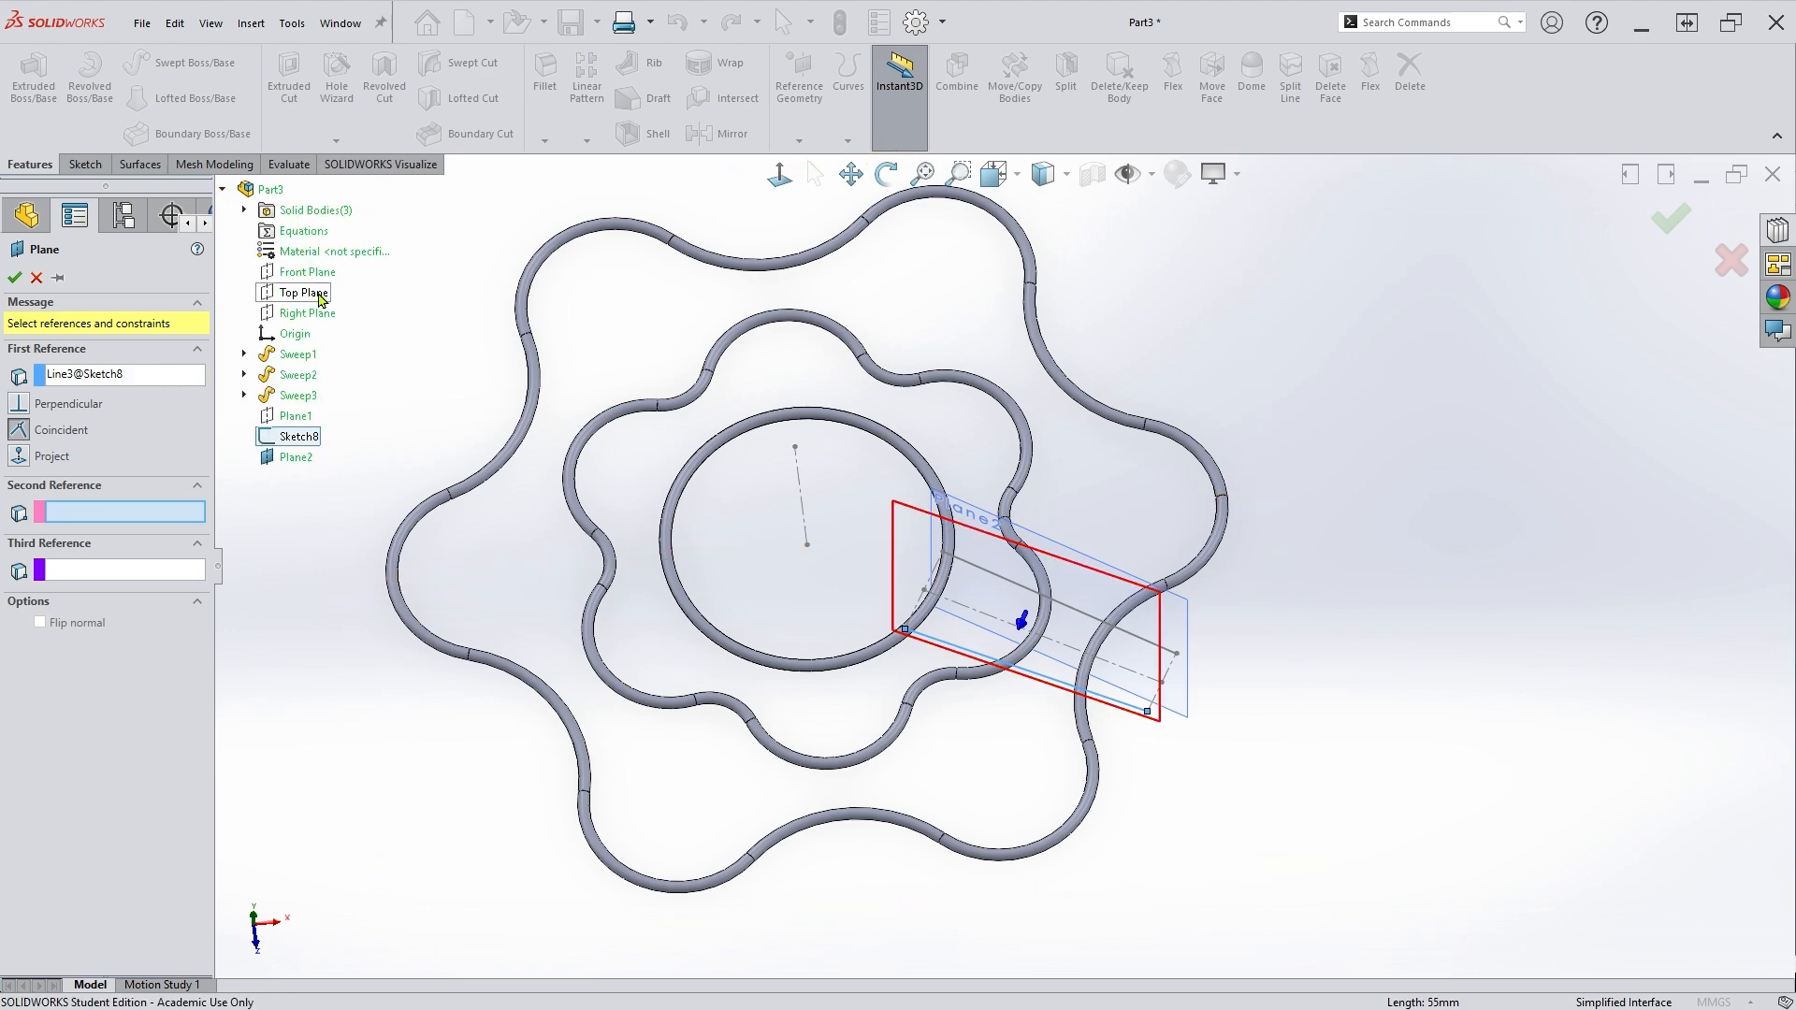
{"action": "left_click", "coordinate": [15, 278]}
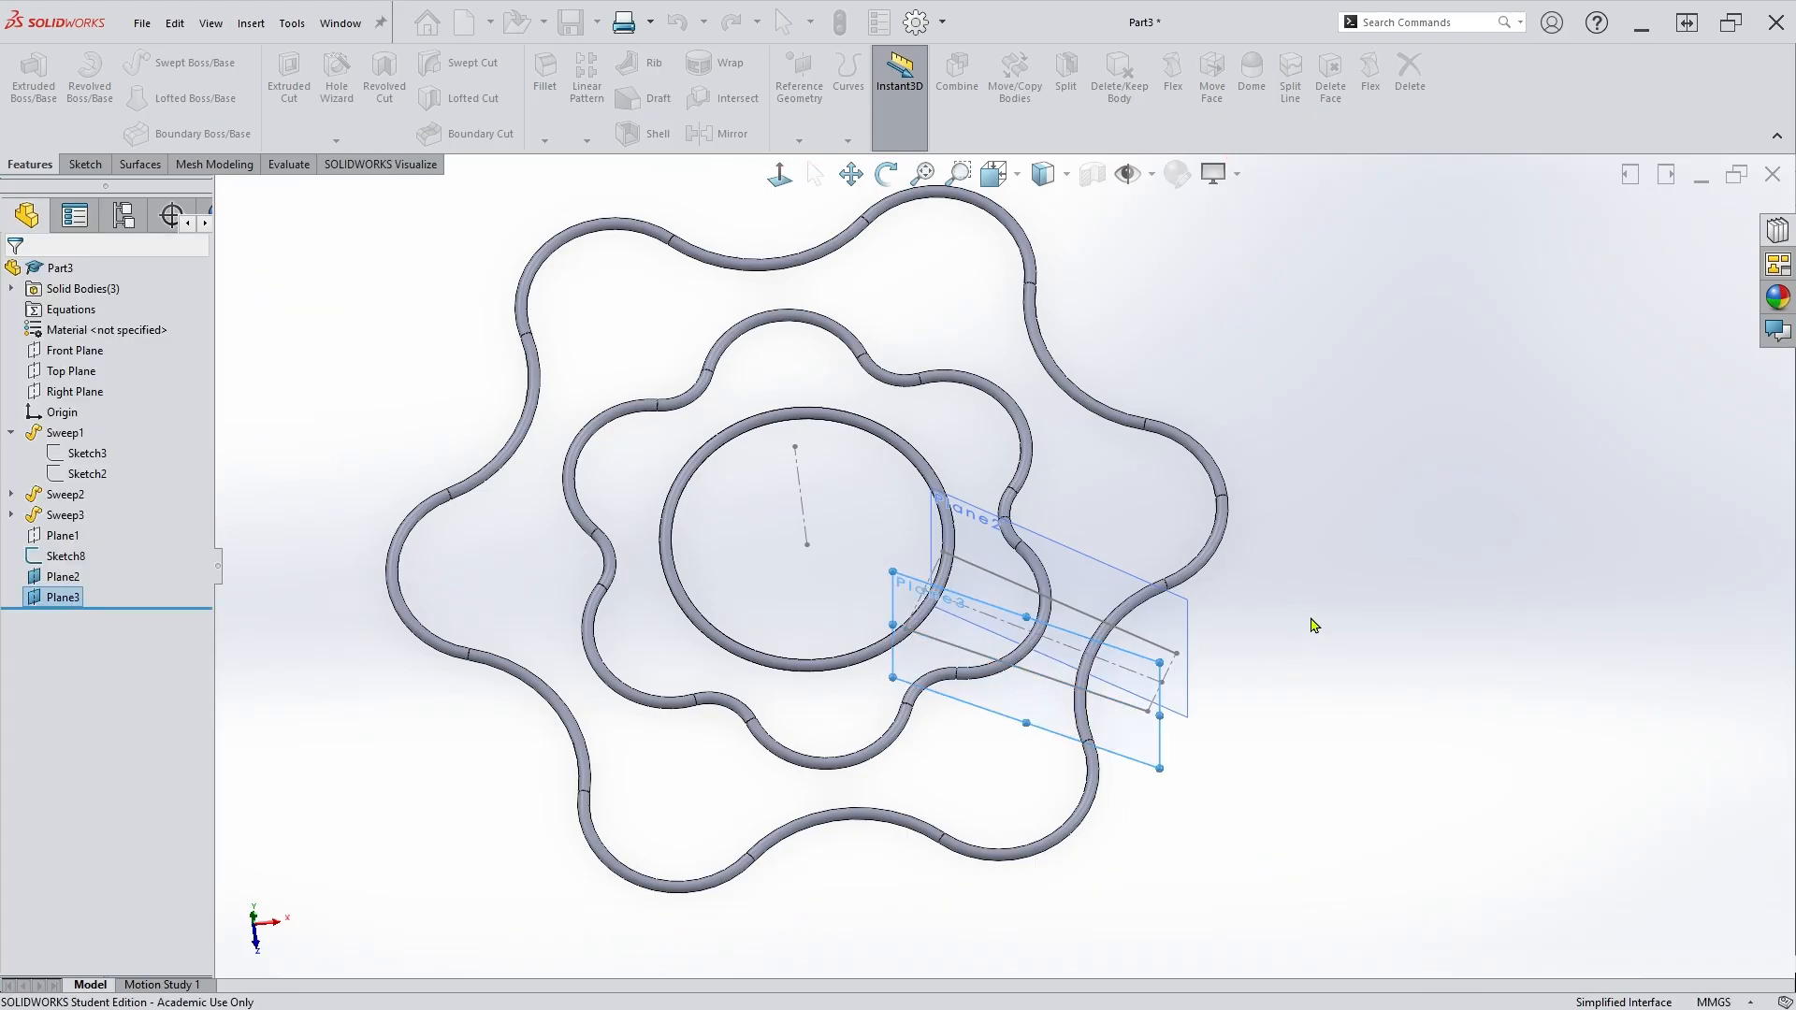
Create a third reference plane through the profile's inner end line at the central ring, perpendicular to the Top Plane.
{"action": "middle_click_drag", "start_coordinate": [1039, 608], "coordinate": [991, 654]}
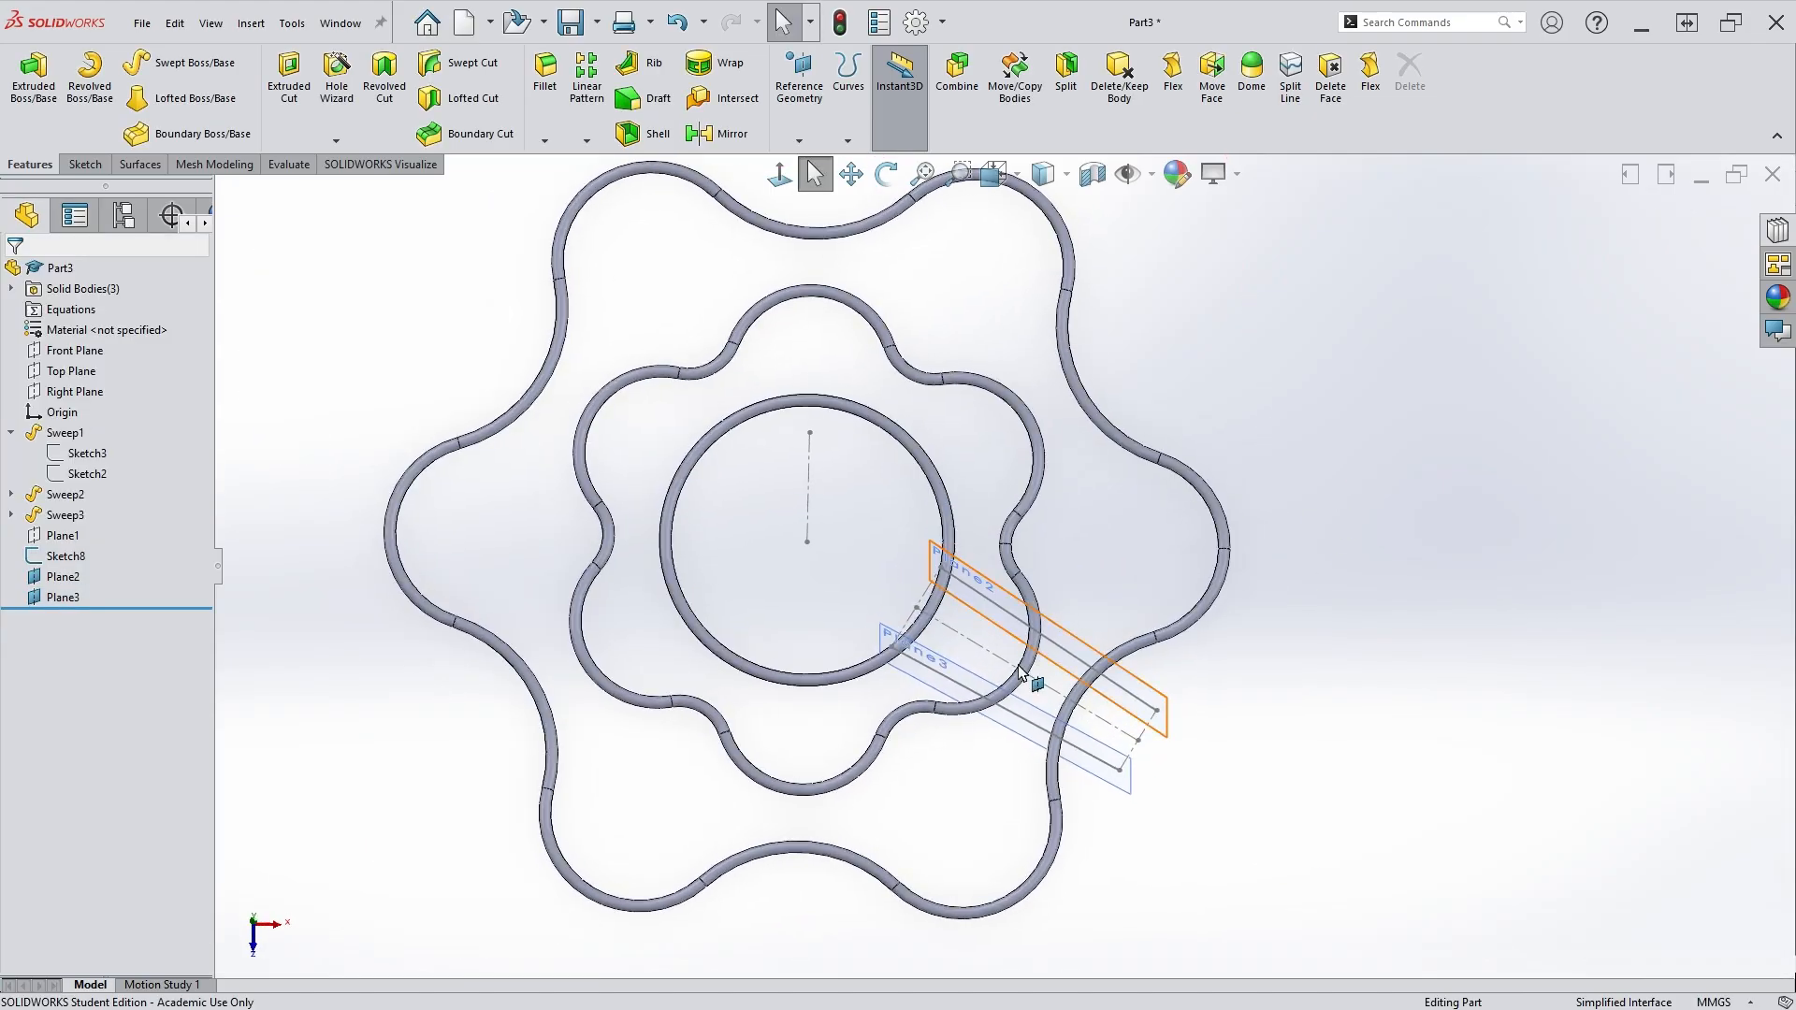
{"action": "left_click", "coordinate": [798, 88]}
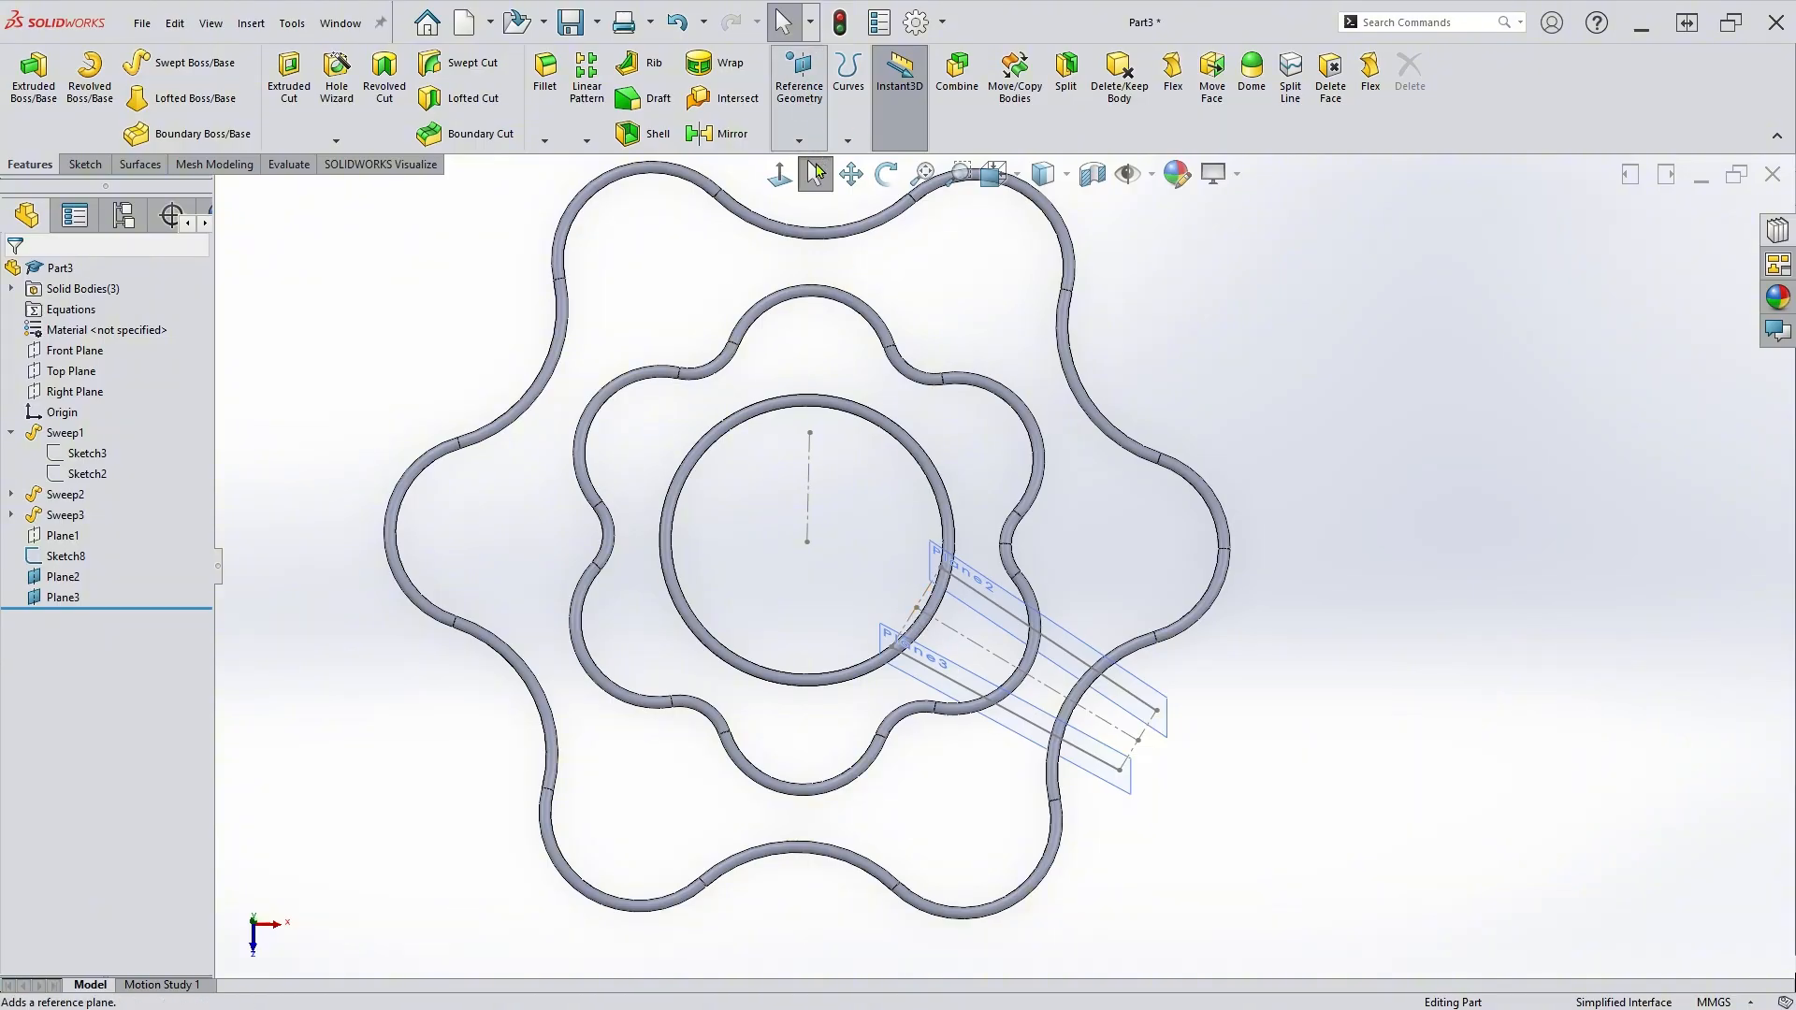
{"action": "left_click", "coordinate": [908, 620]}
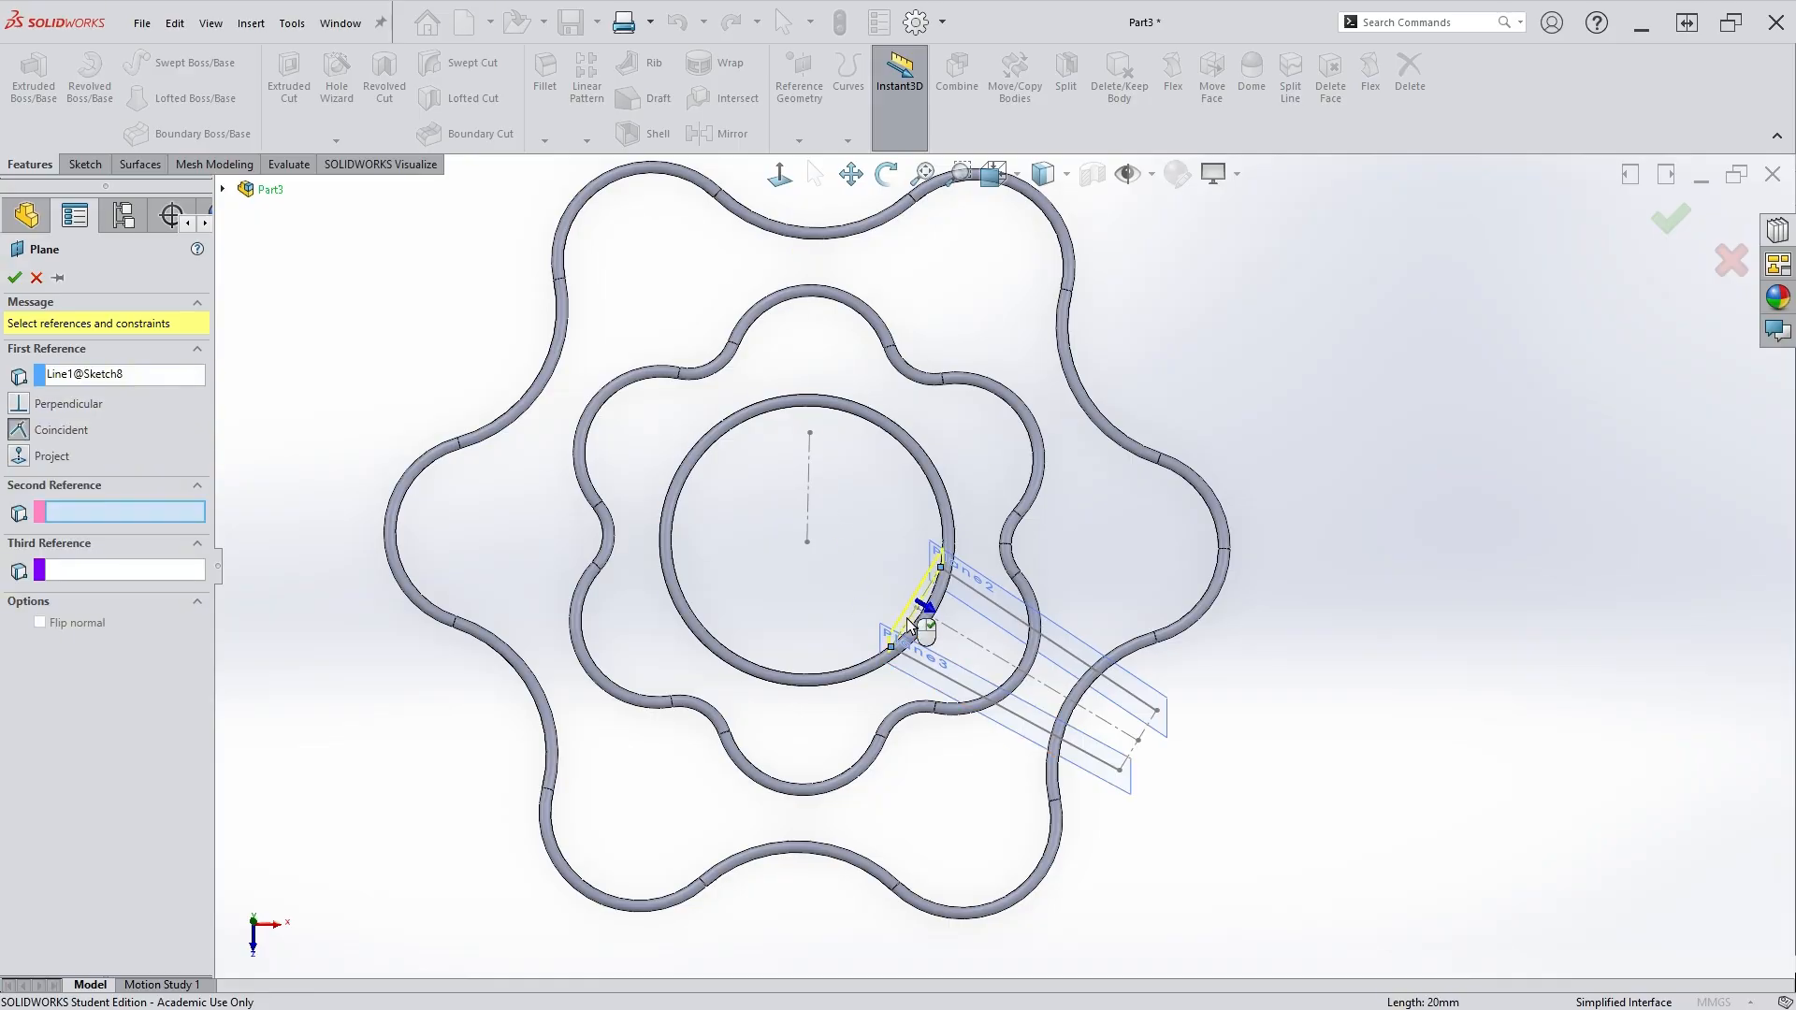
{"action": "left_click", "coordinate": [224, 190]}
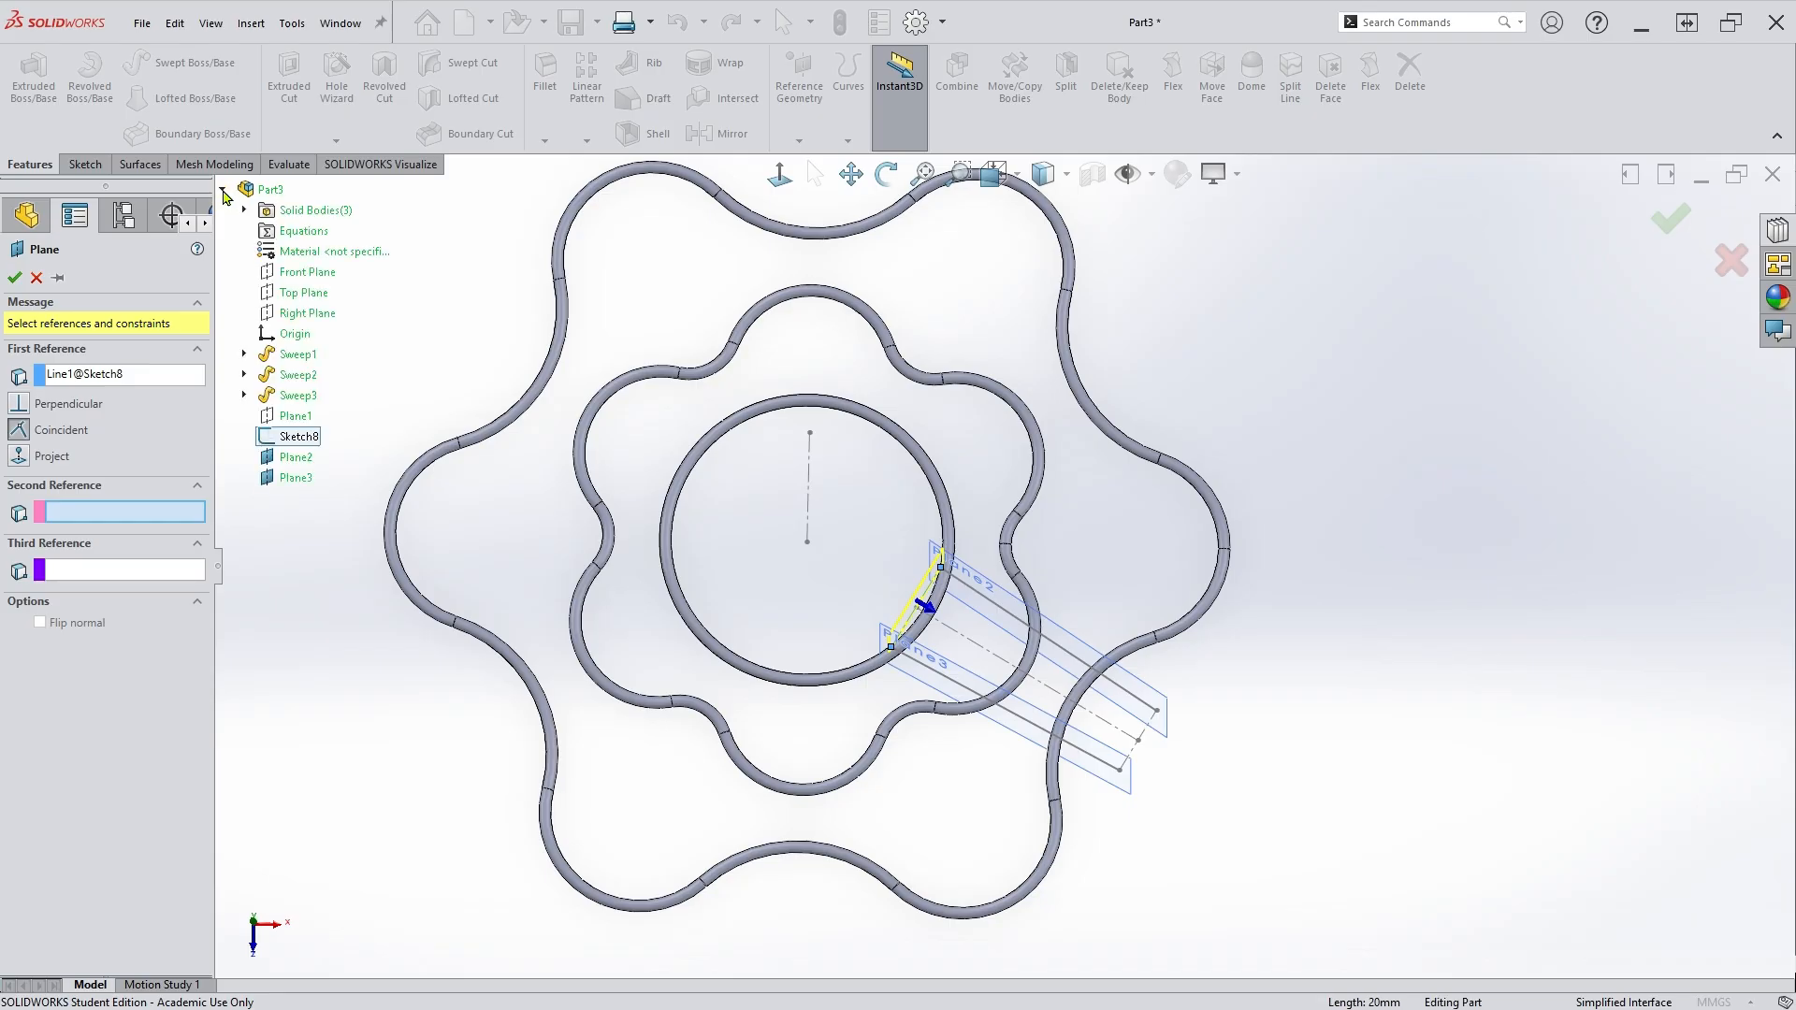
{"action": "left_click", "coordinate": [309, 294]}
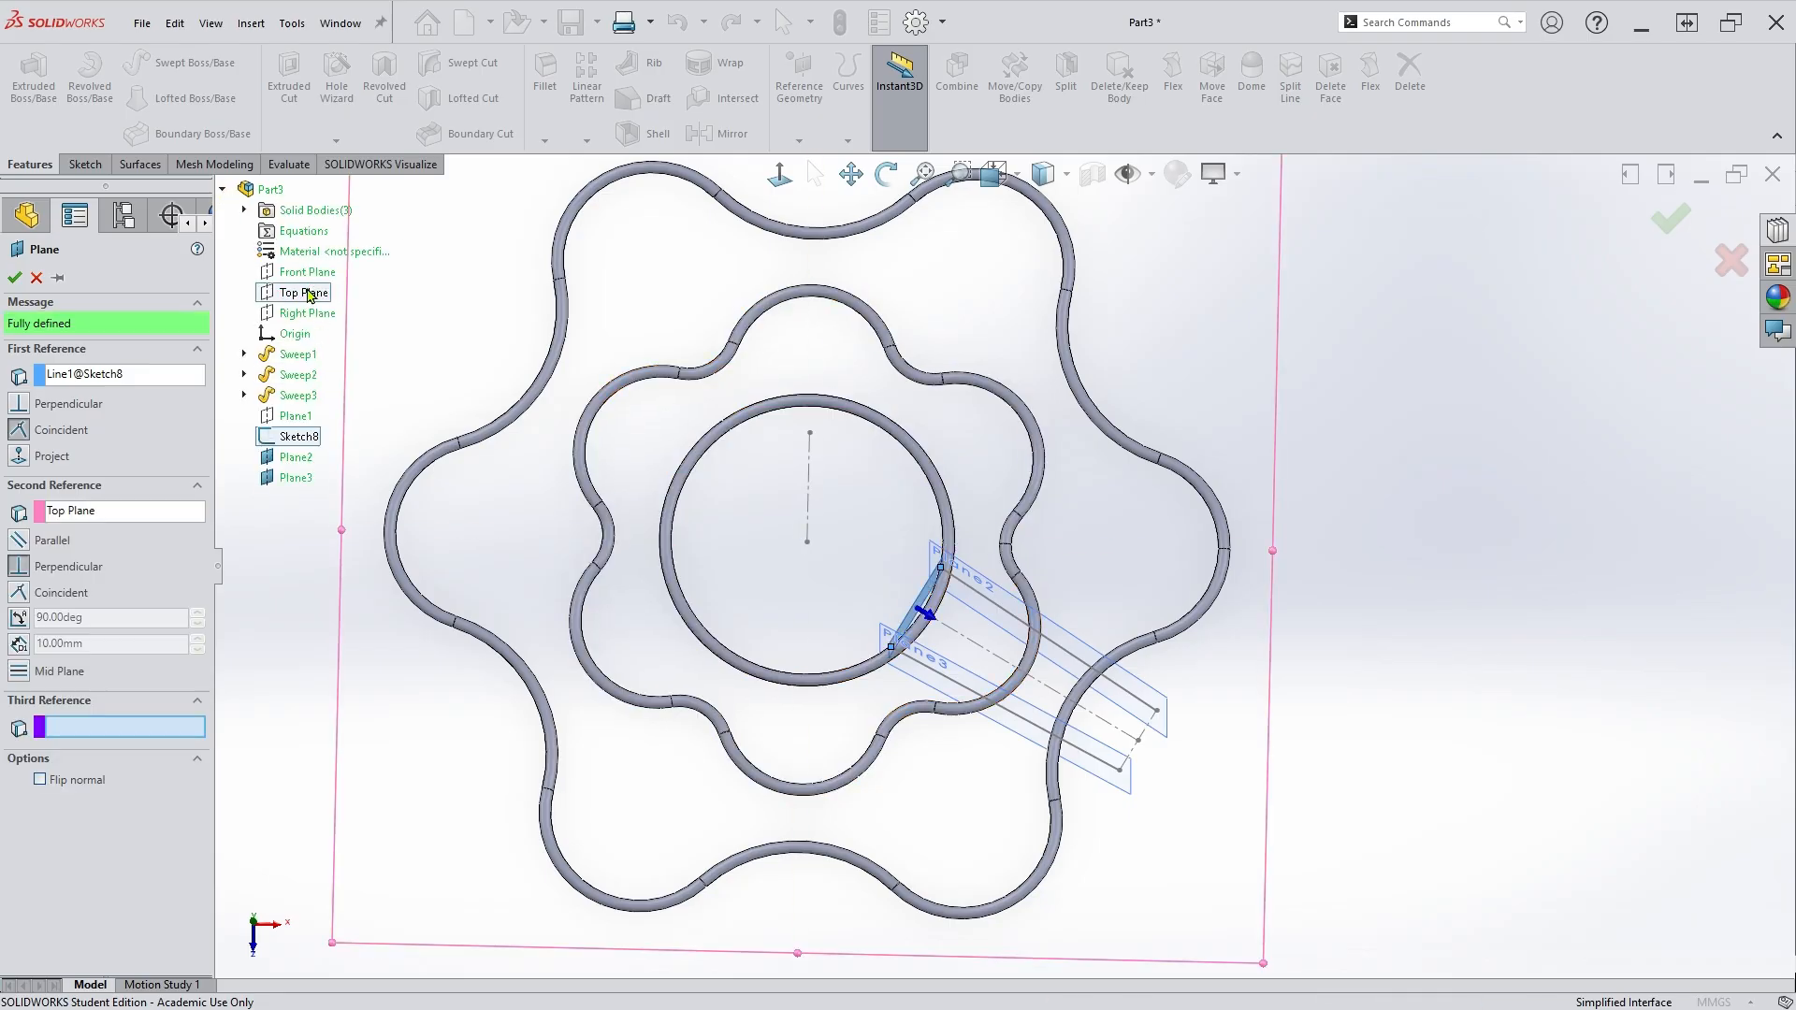
{"action": "left_click", "coordinate": [15, 278]}
Hide the vertical plane that runs through the profile's lower long line.
{"action": "middle_click_drag", "start_coordinate": [870, 654], "coordinate": [986, 653]}
{"action": "scroll", "coordinate": [989, 636], "scroll_direction": "up", "scroll_amount": 3}
{"action": "scroll", "coordinate": [1083, 611], "scroll_direction": "up", "scroll_amount": 2}
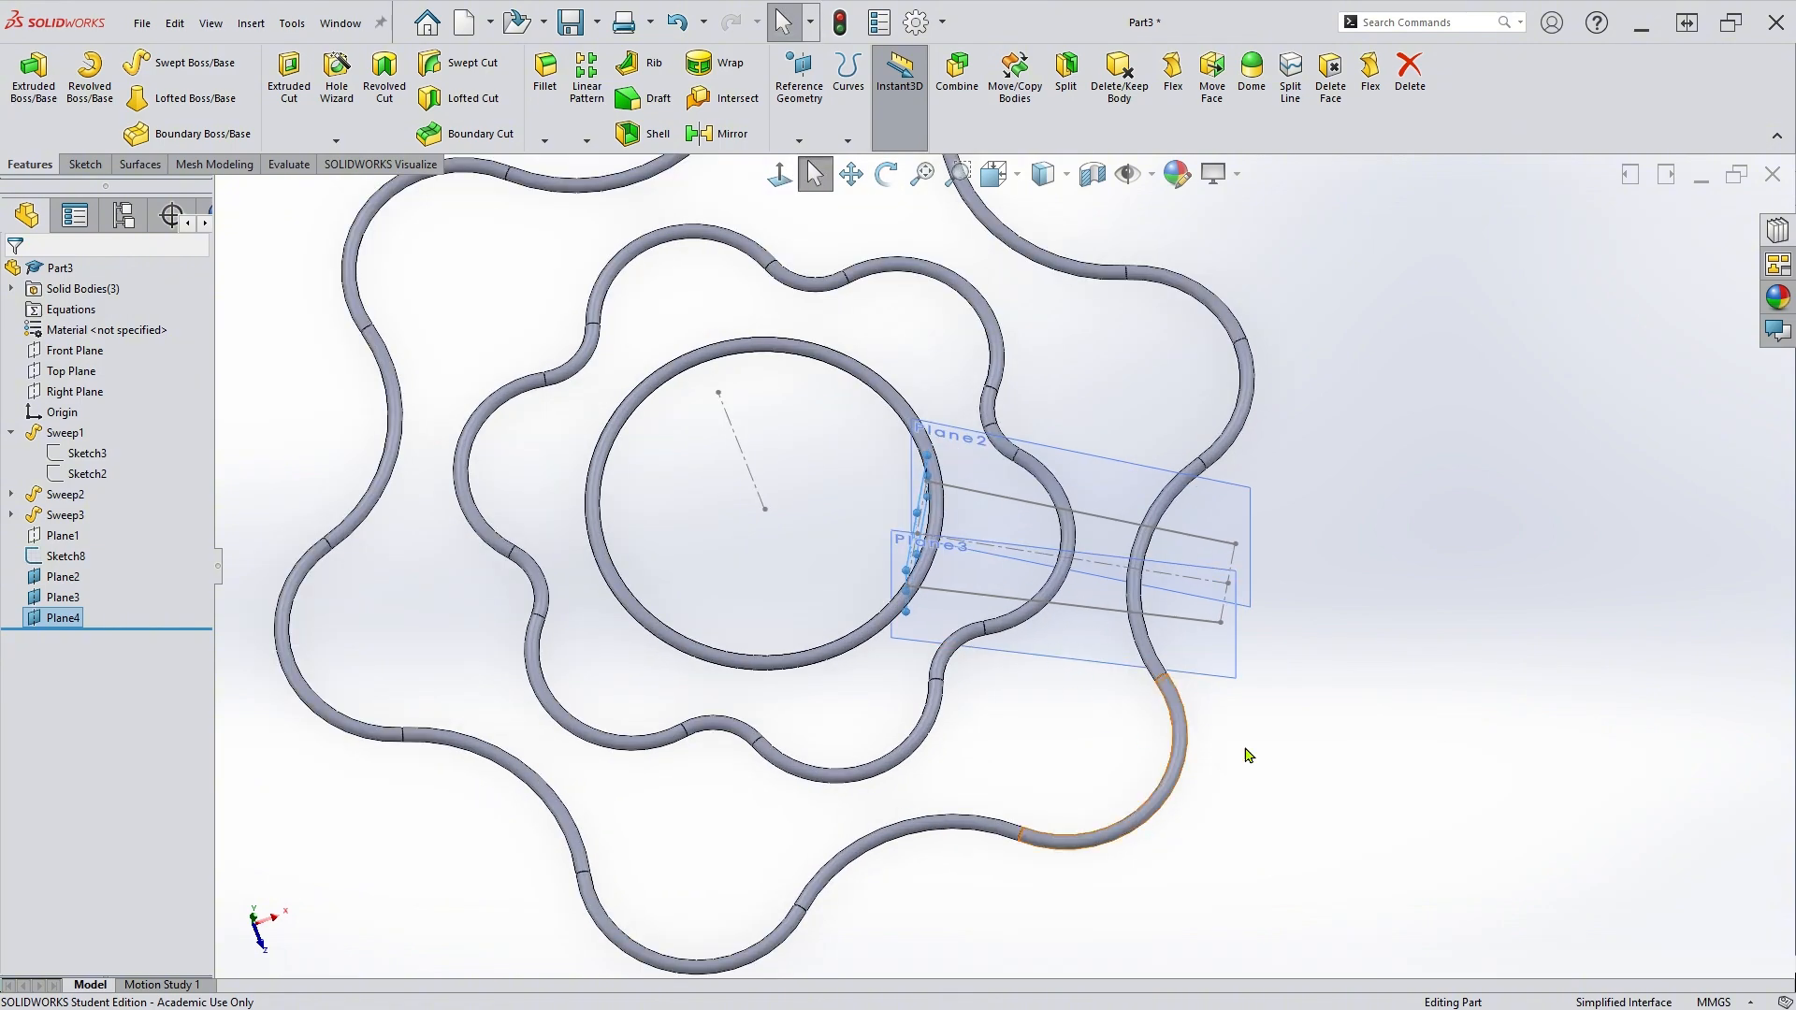
{"action": "left_click", "coordinate": [1221, 674]}
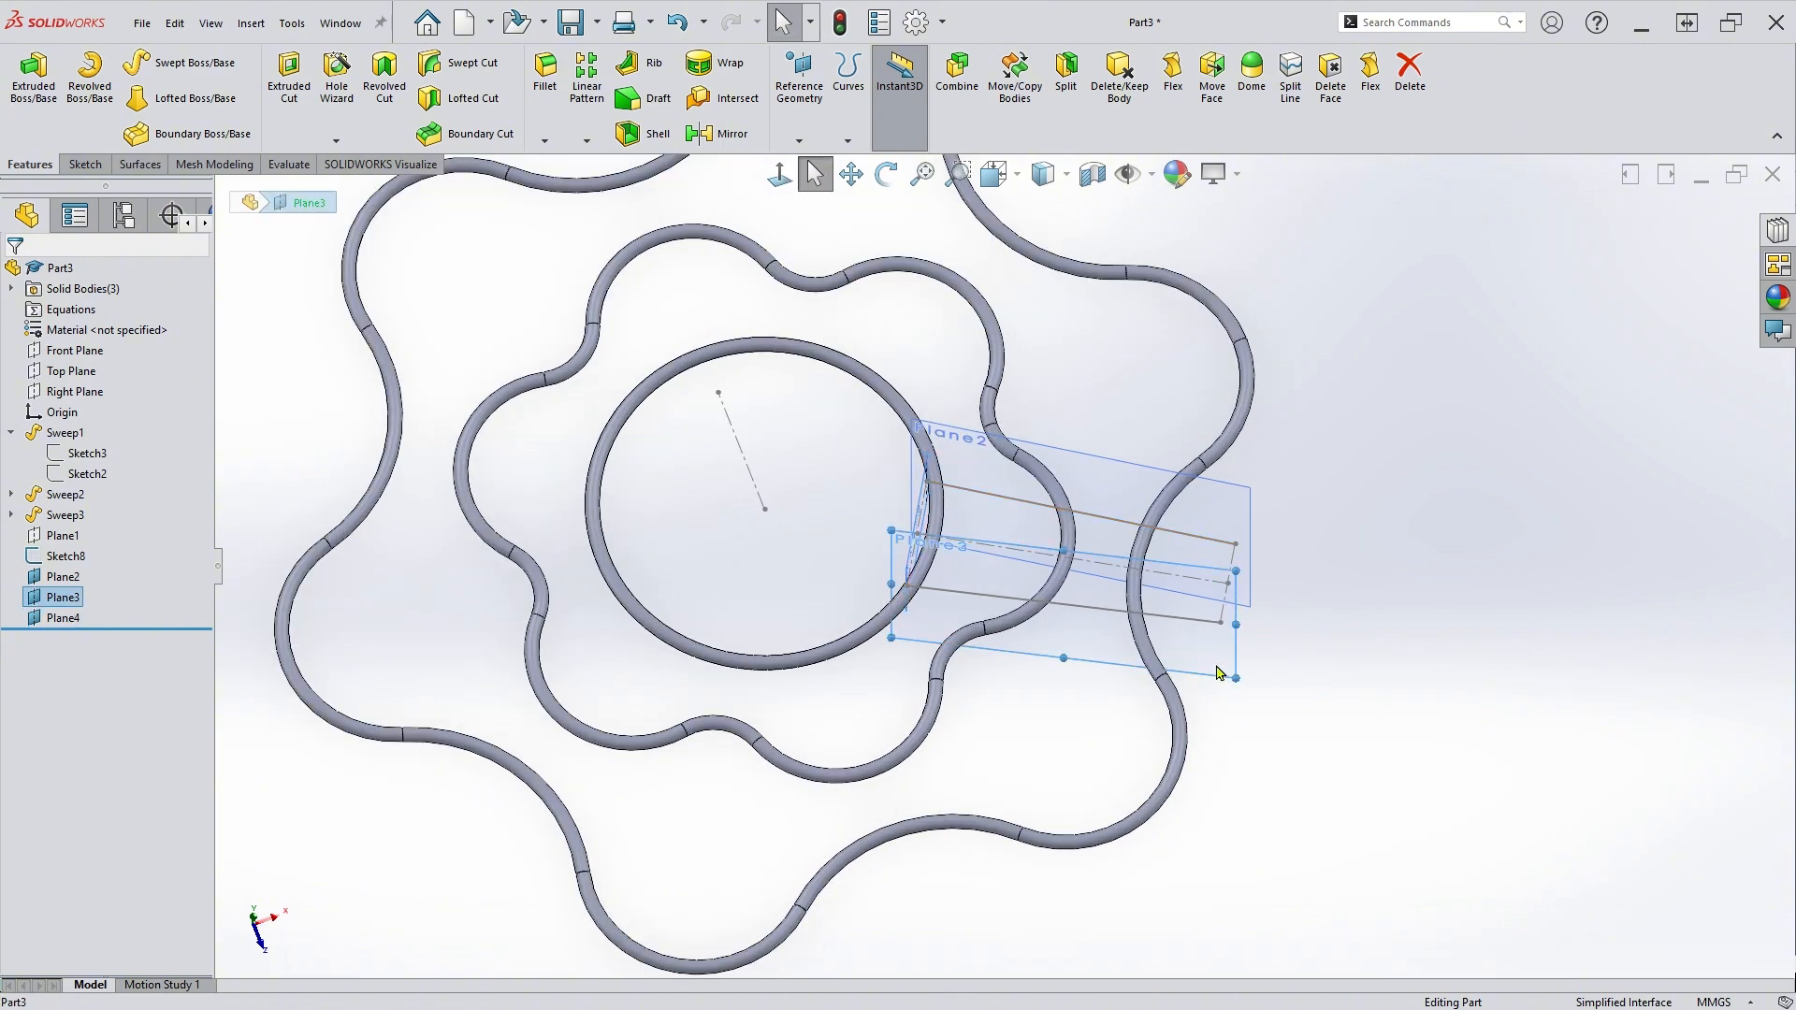
{"action": "left_click", "coordinate": [1343, 624]}
Start a new sketch on the vertical plane through the profile's upper long line.
{"action": "middle_click_drag", "start_coordinate": [1327, 677], "coordinate": [1307, 714]}
{"action": "middle_click_drag", "start_coordinate": [1303, 620], "coordinate": [1307, 558]}
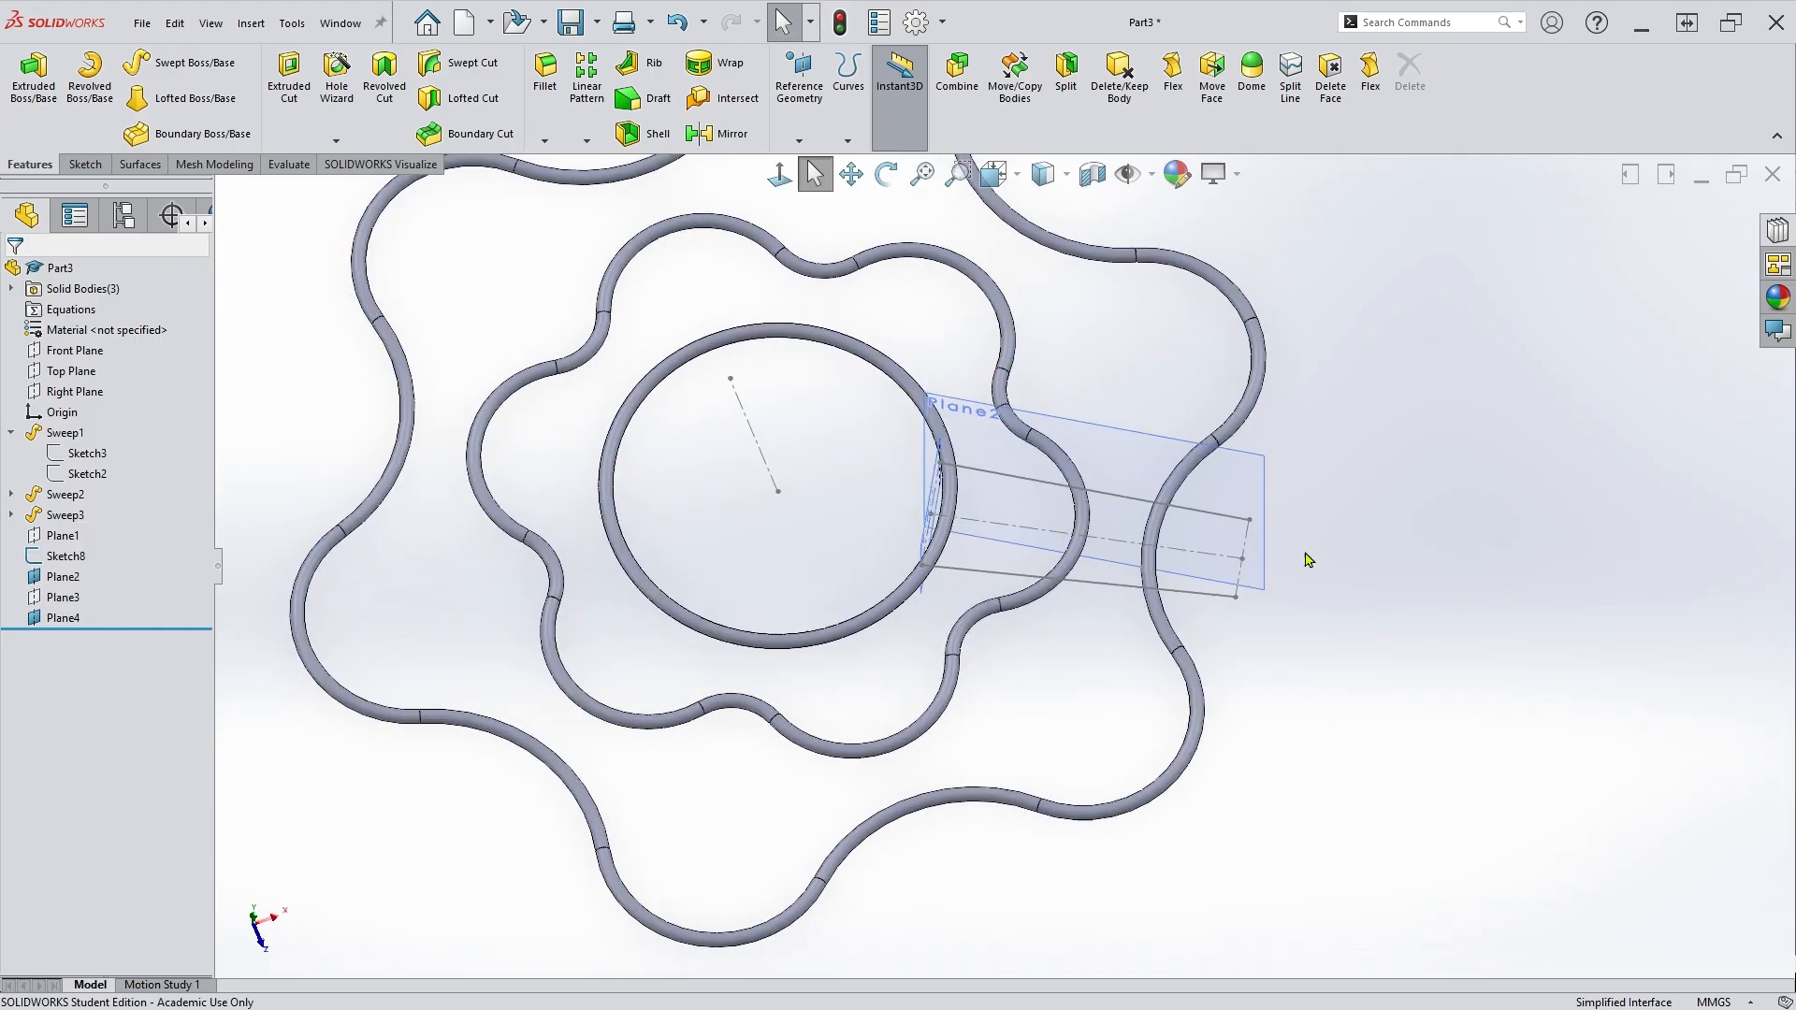
{"action": "left_click", "coordinate": [1255, 494]}
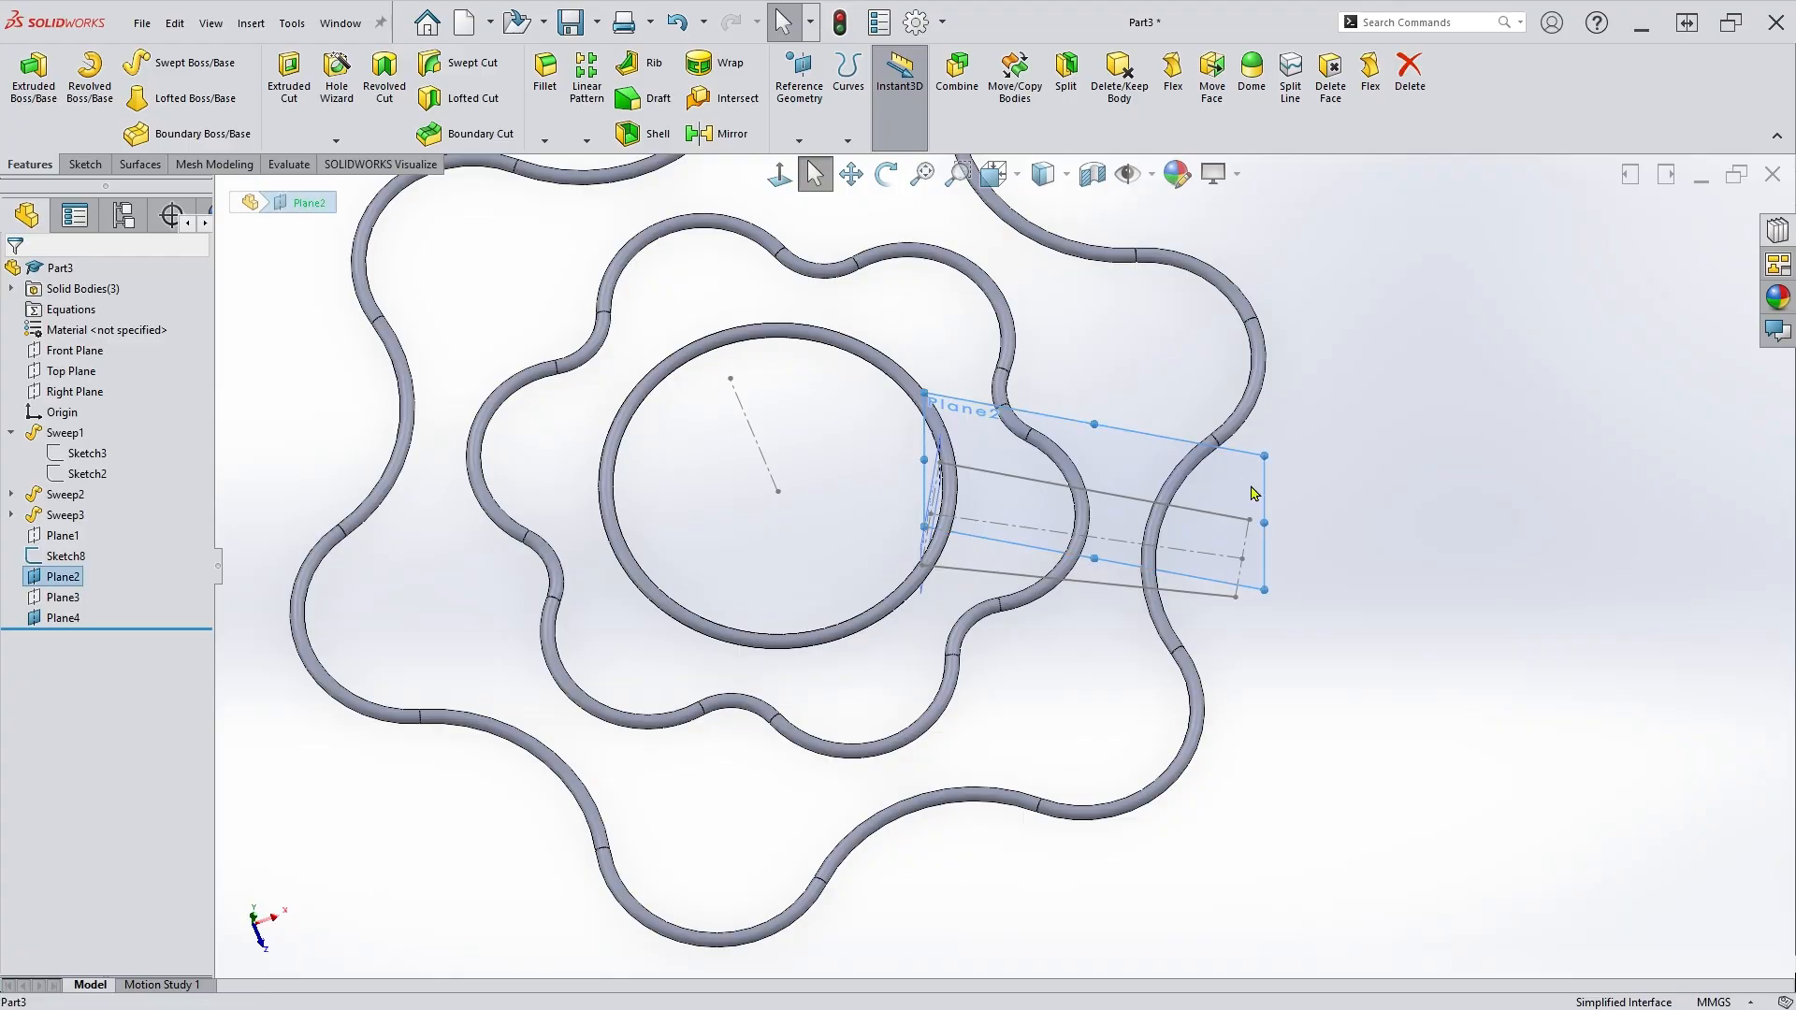
{"action": "left_click", "coordinate": [1342, 438]}
{"action": "left_click", "coordinate": [1423, 625]}
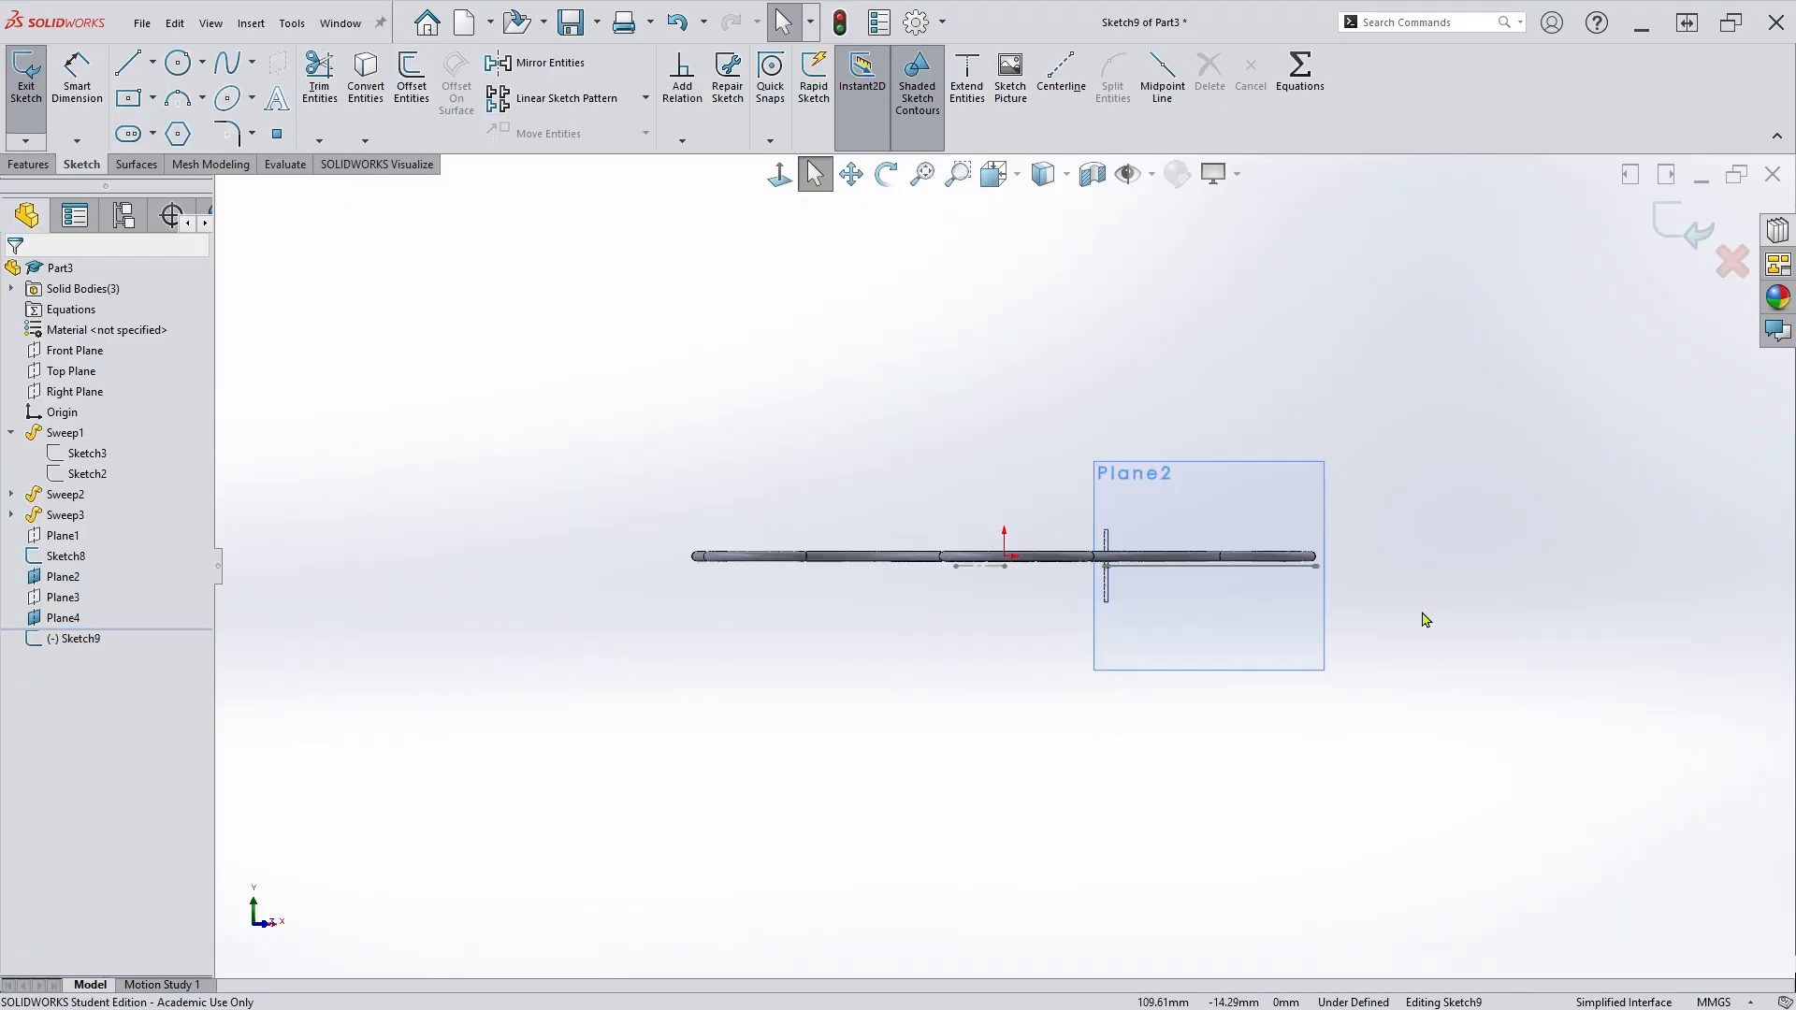
Convert the tapered profile's upper long line into the new sketch with Convert Entities.
{"action": "scroll", "coordinate": [1420, 617], "scroll_direction": "down", "scroll_amount": 2}
{"action": "mouse_move", "coordinate": [1375, 590]}
{"action": "middle_mouse_down"}
{"action": "mouse_move", "coordinate": [1383, 733]}
{"action": "mouse_move", "coordinate": [1363, 746]}
{"action": "middle_mouse_up"}
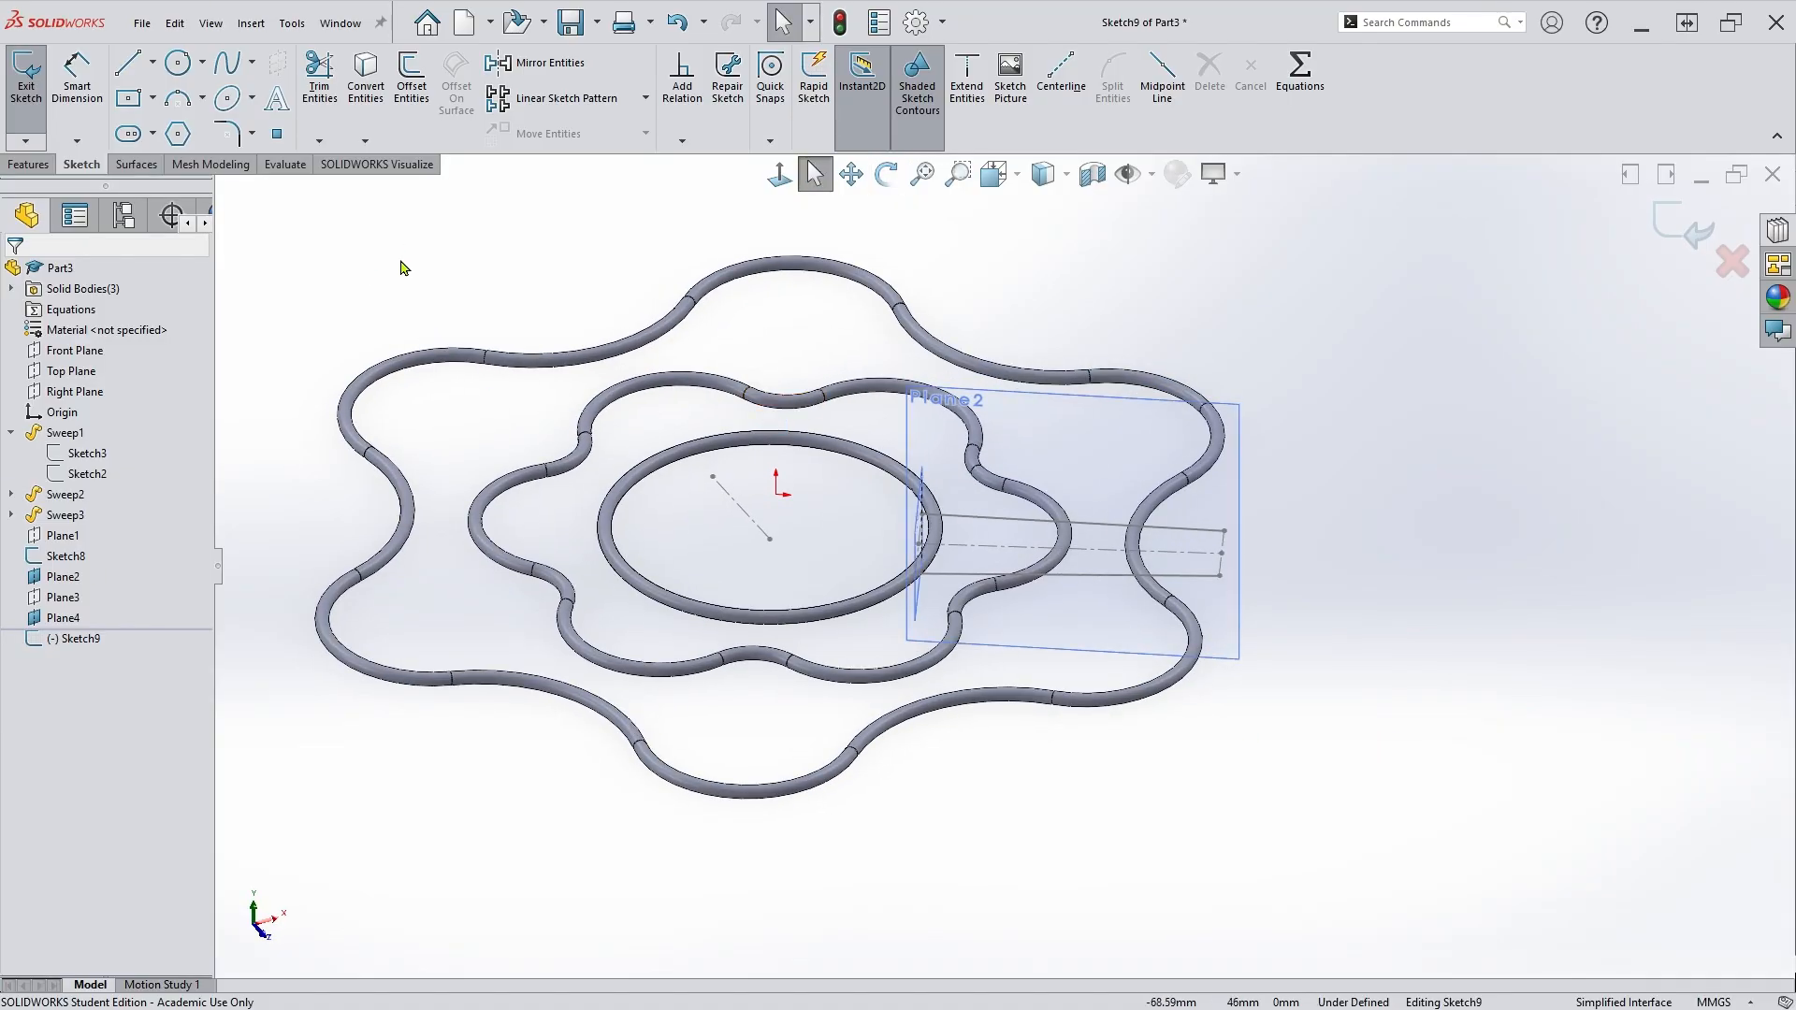
{"action": "left_click", "coordinate": [366, 76]}
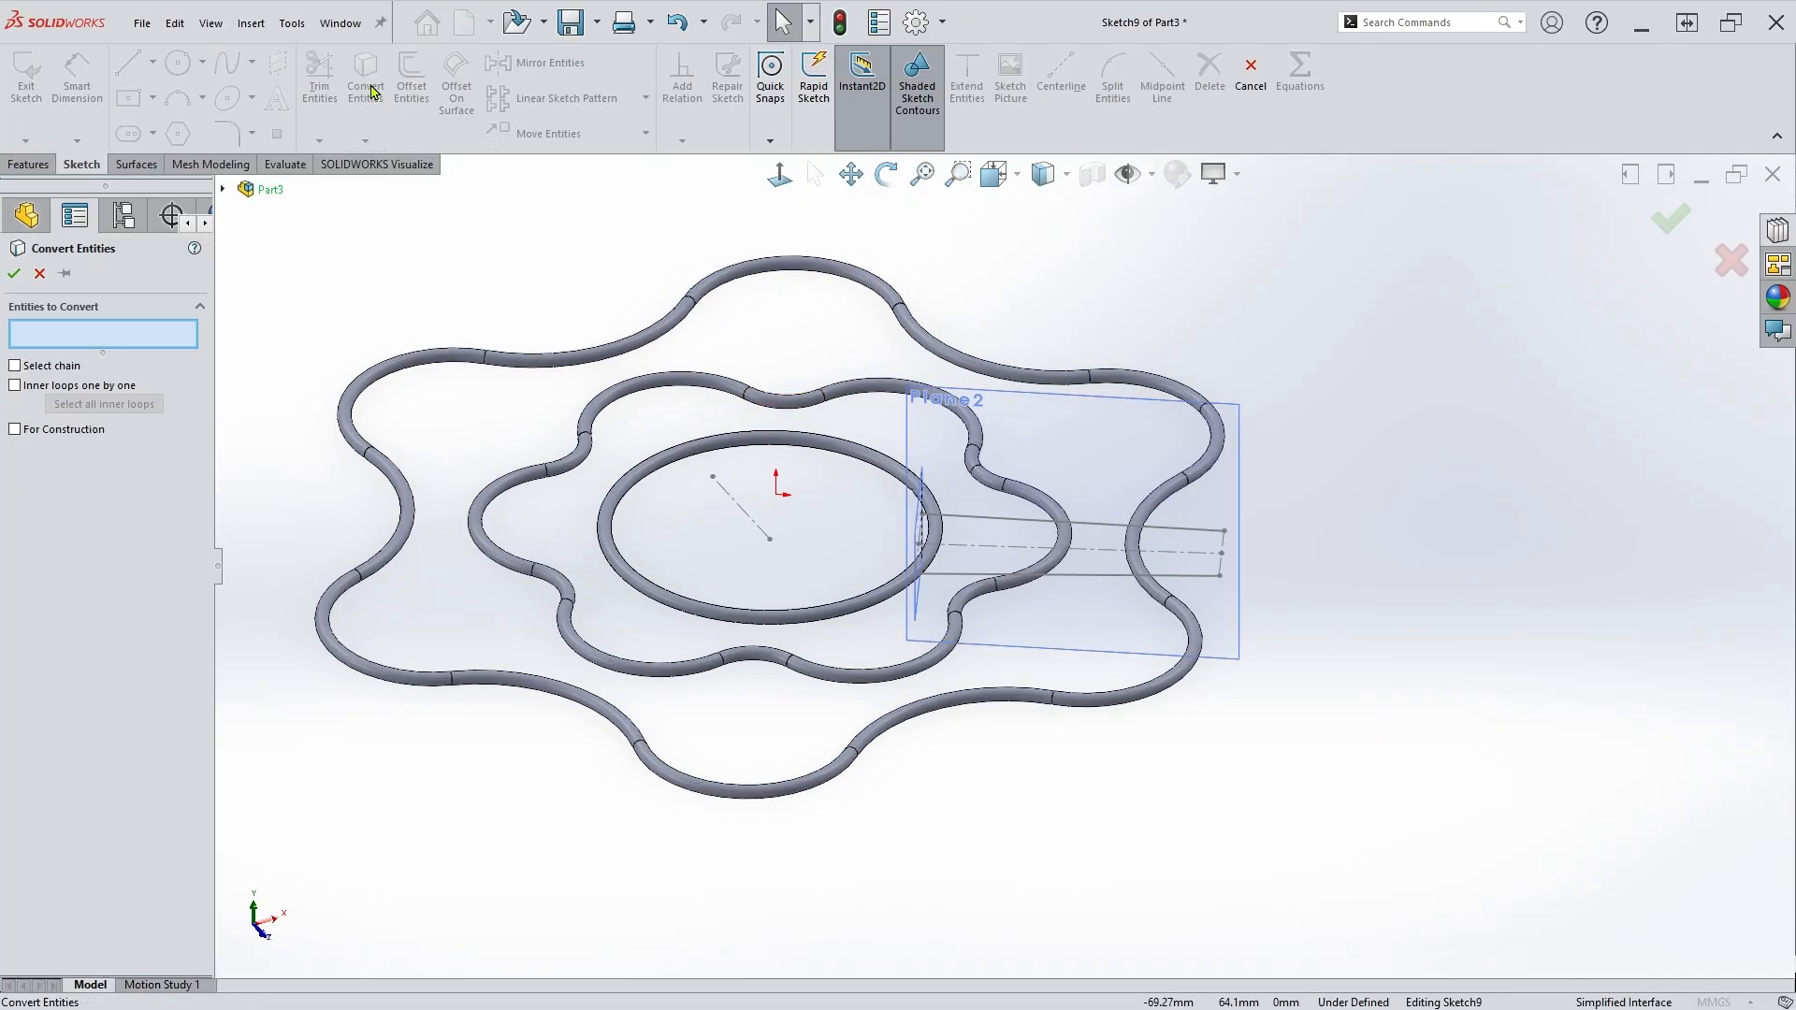
{"action": "left_click", "coordinate": [1105, 527]}
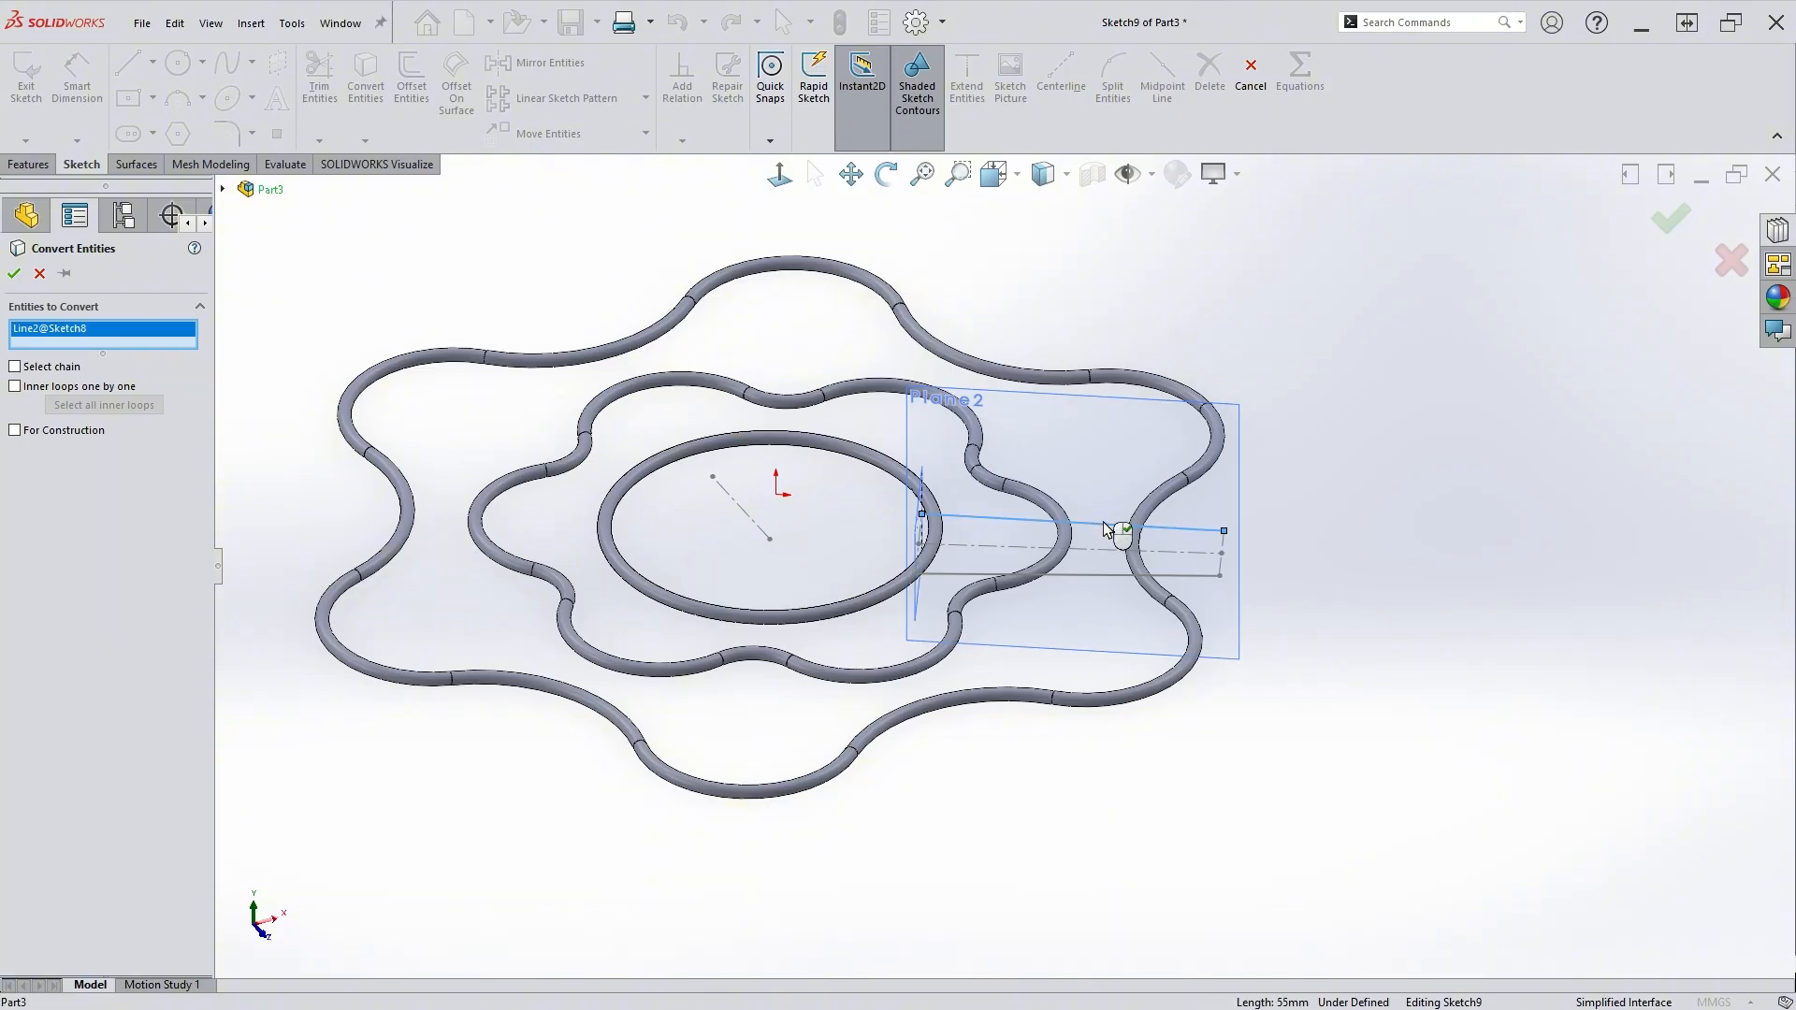
{"action": "right_click", "coordinate": [1104, 527]}
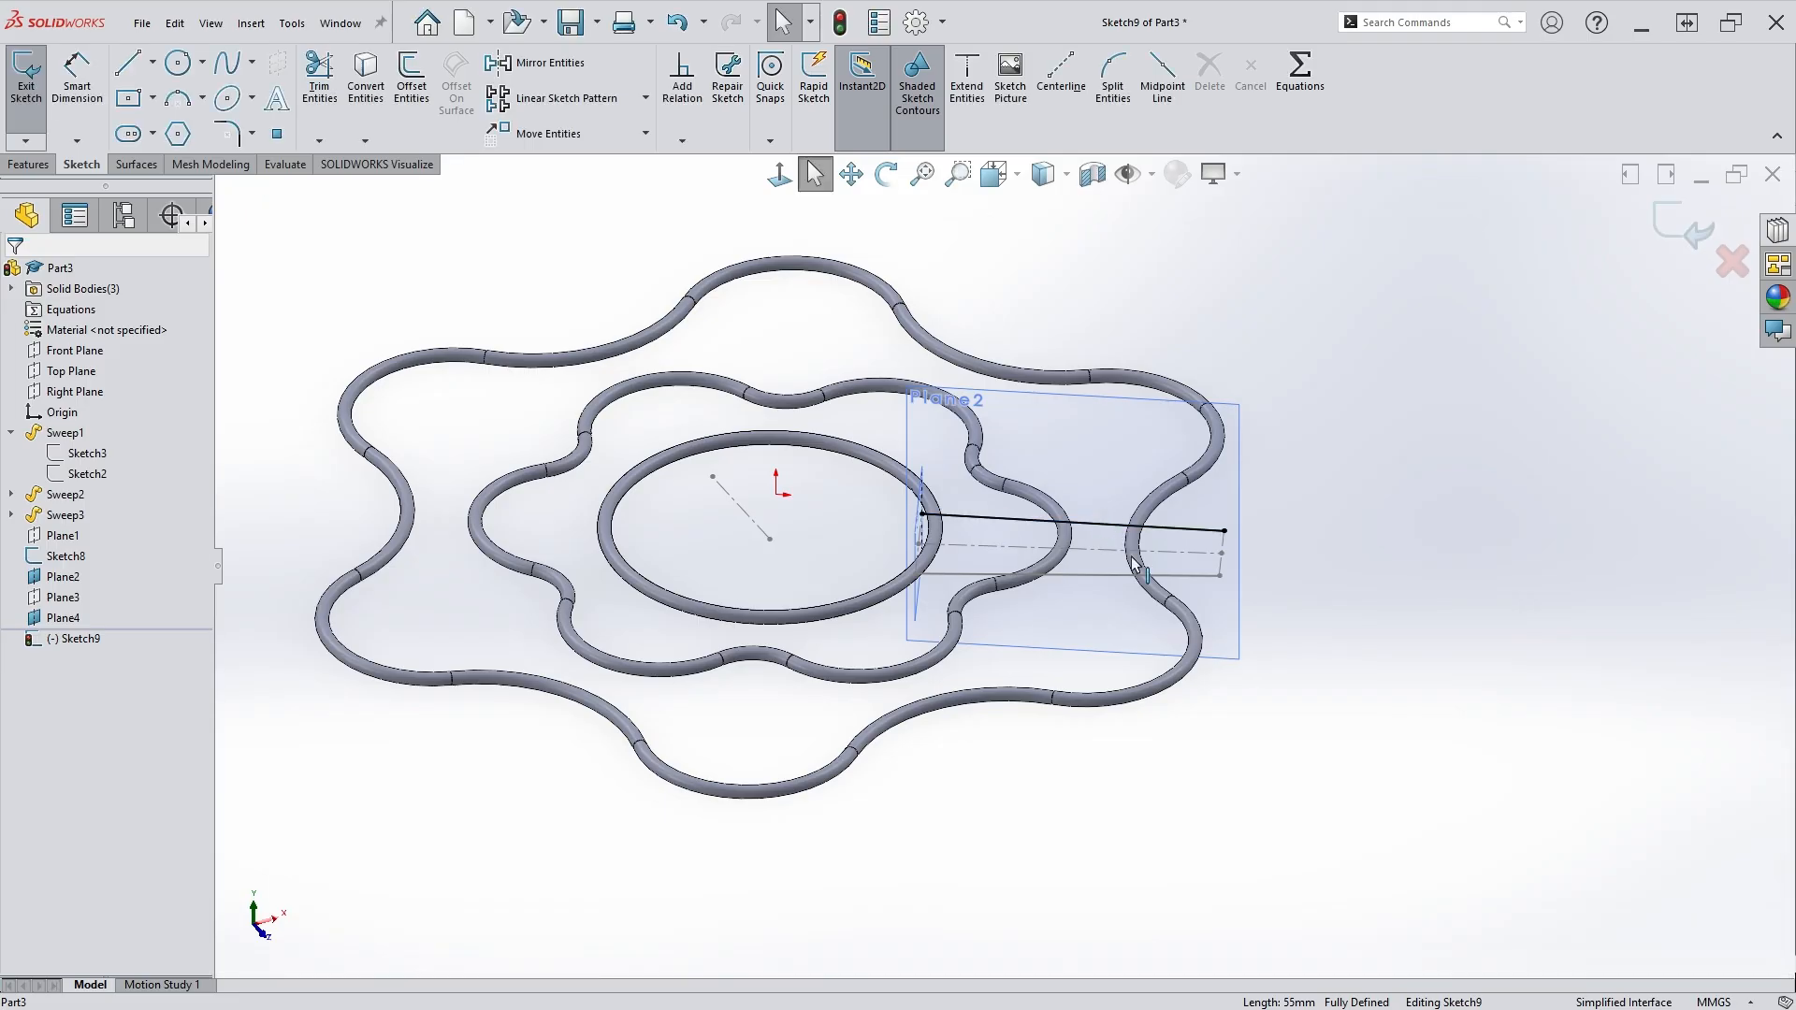
Draw a vertical line about 38.5 mm long downward from the outer end of the converted line.
{"action": "scroll", "coordinate": [1319, 582], "scroll_direction": "down", "scroll_amount": 2}
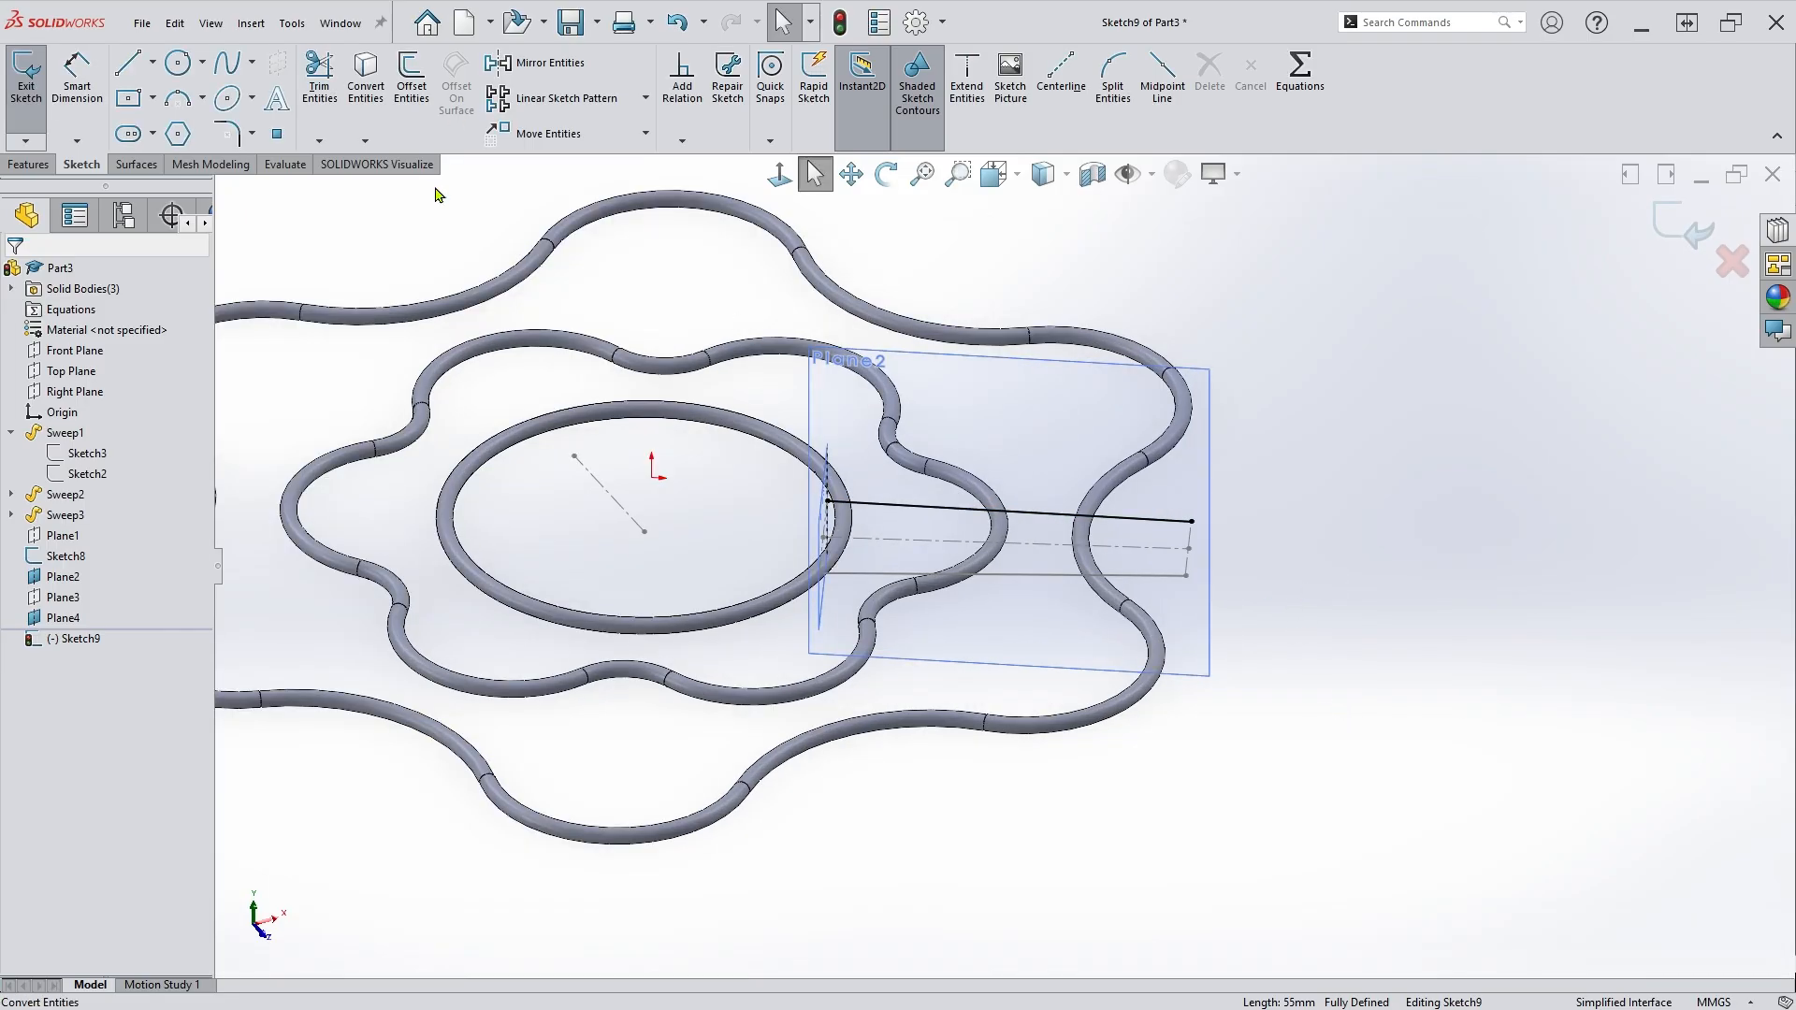
{"action": "left_click", "coordinate": [128, 63]}
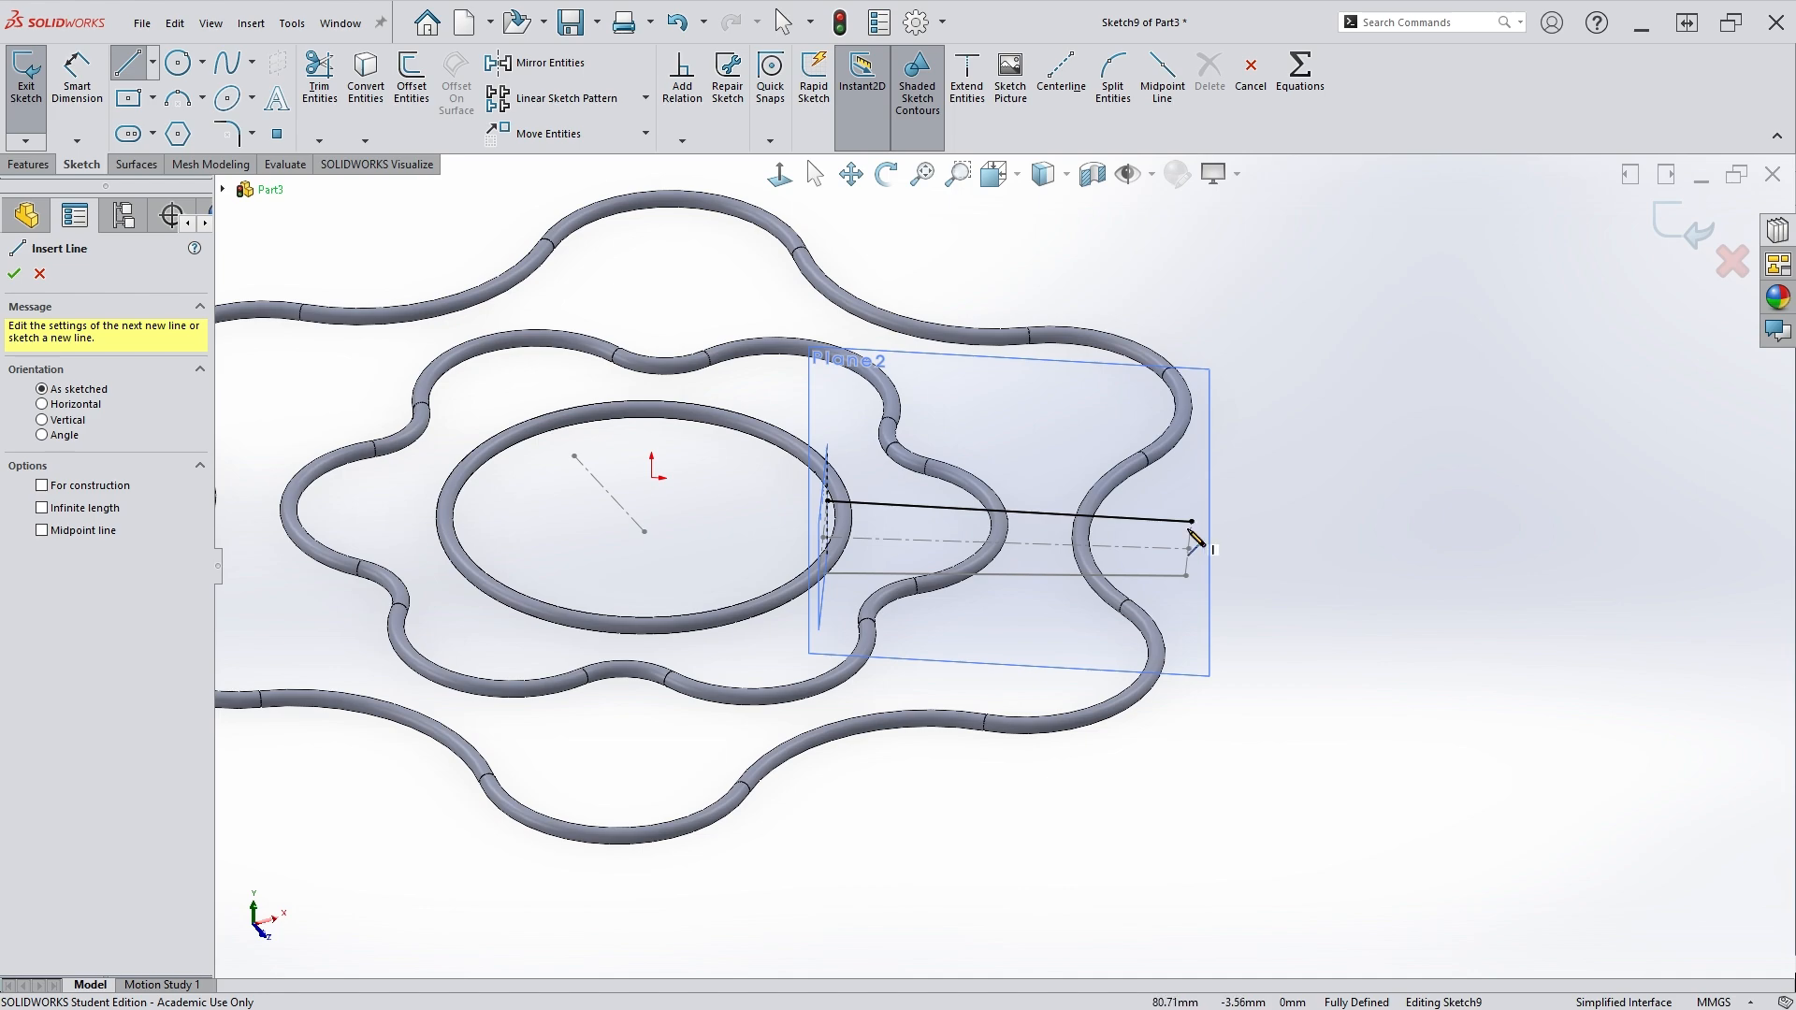
{"action": "left_click", "coordinate": [1192, 522]}
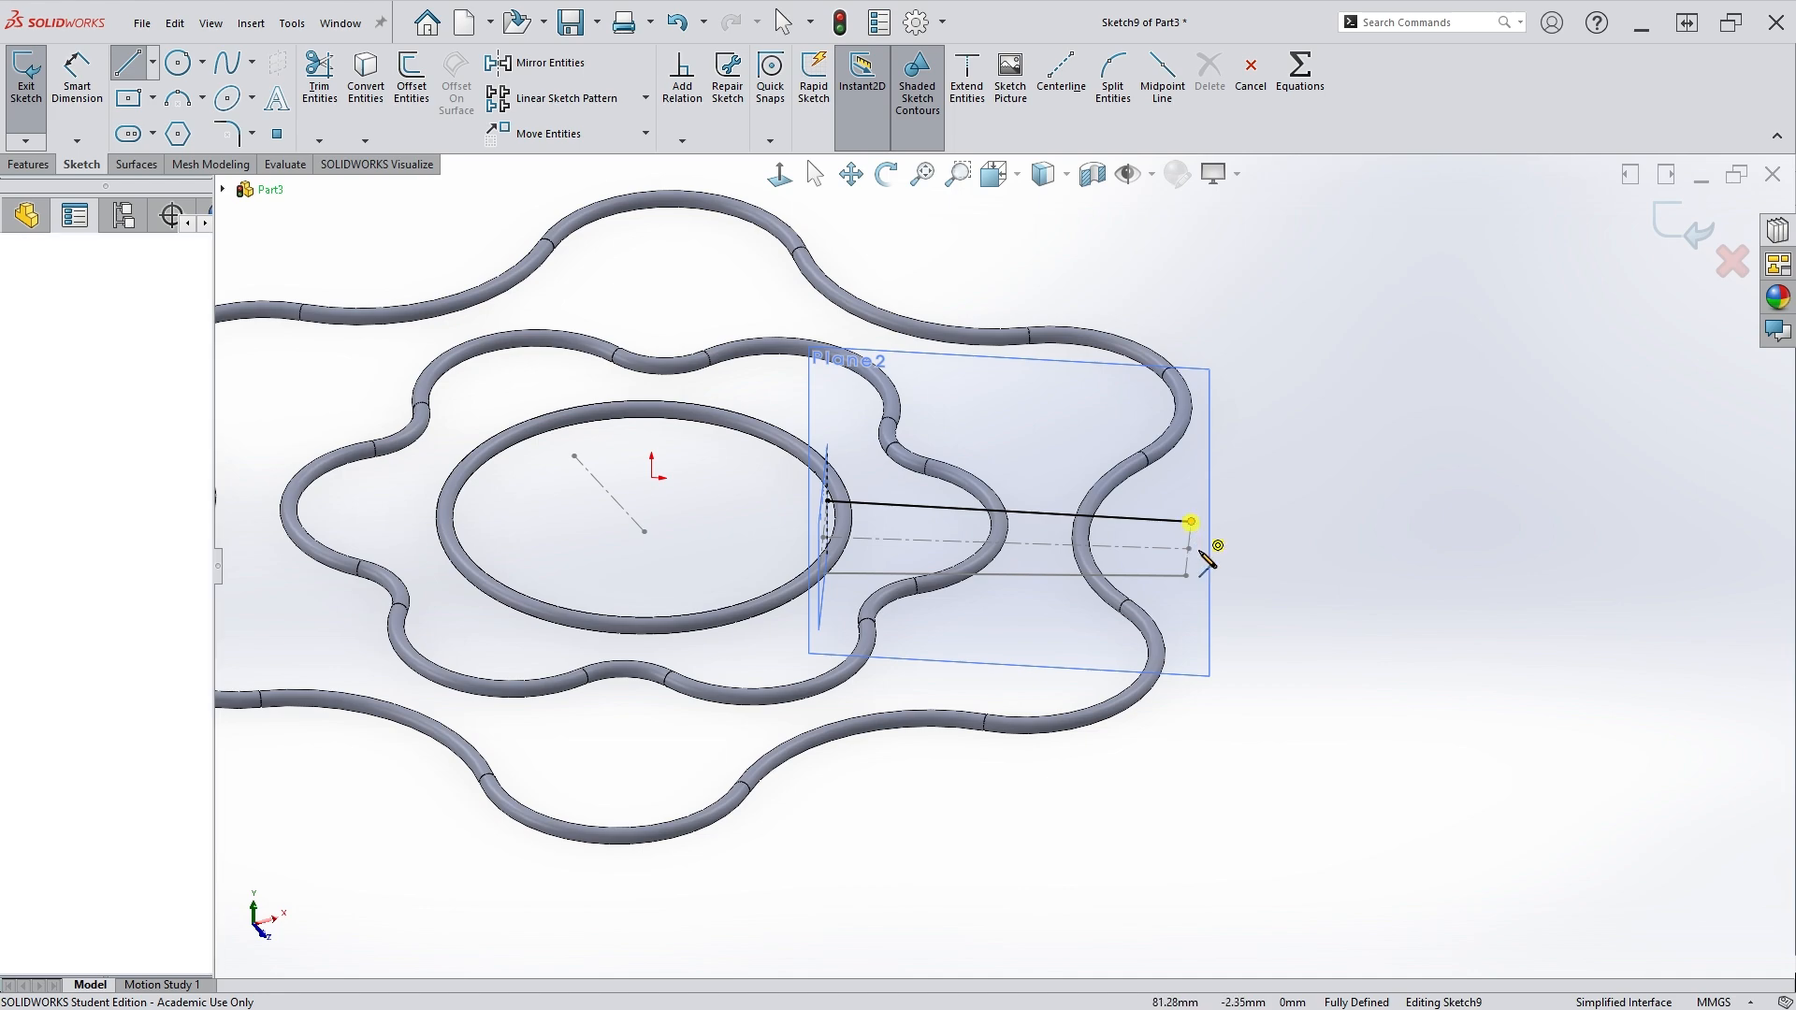
{"action": "left_click", "coordinate": [1191, 737]}
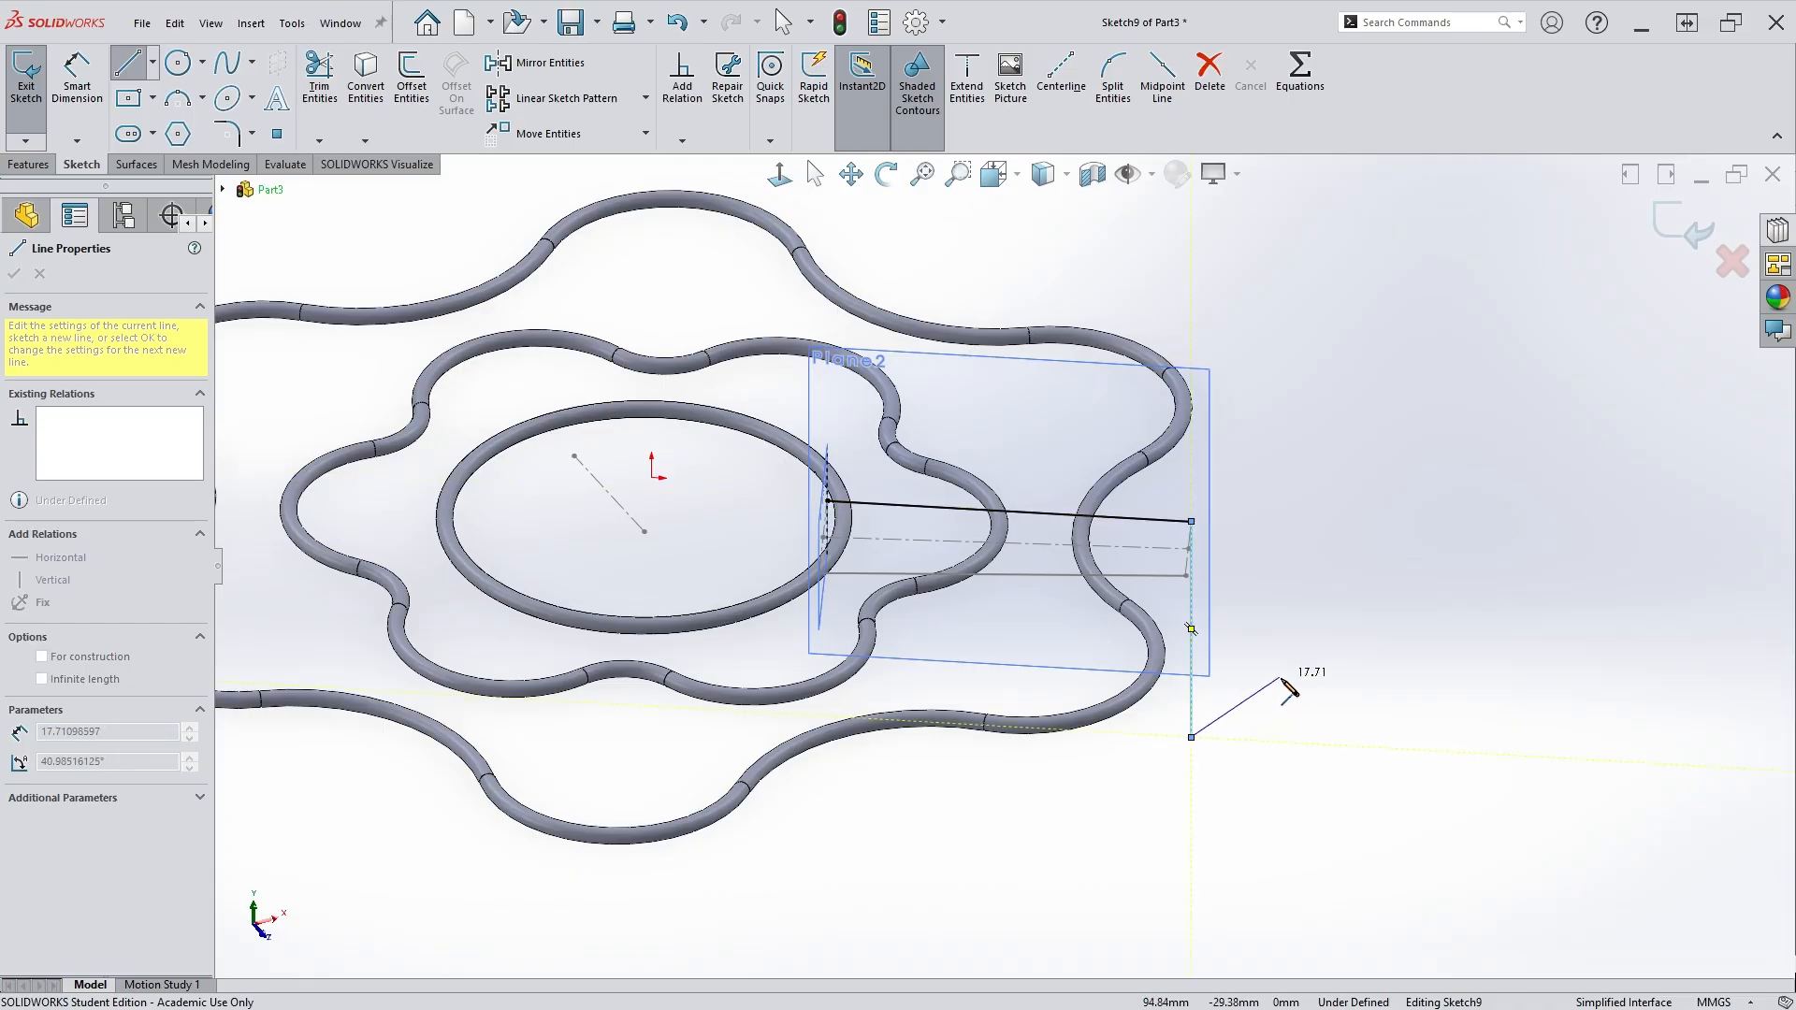
{"action": "key", "text": "Escape"}
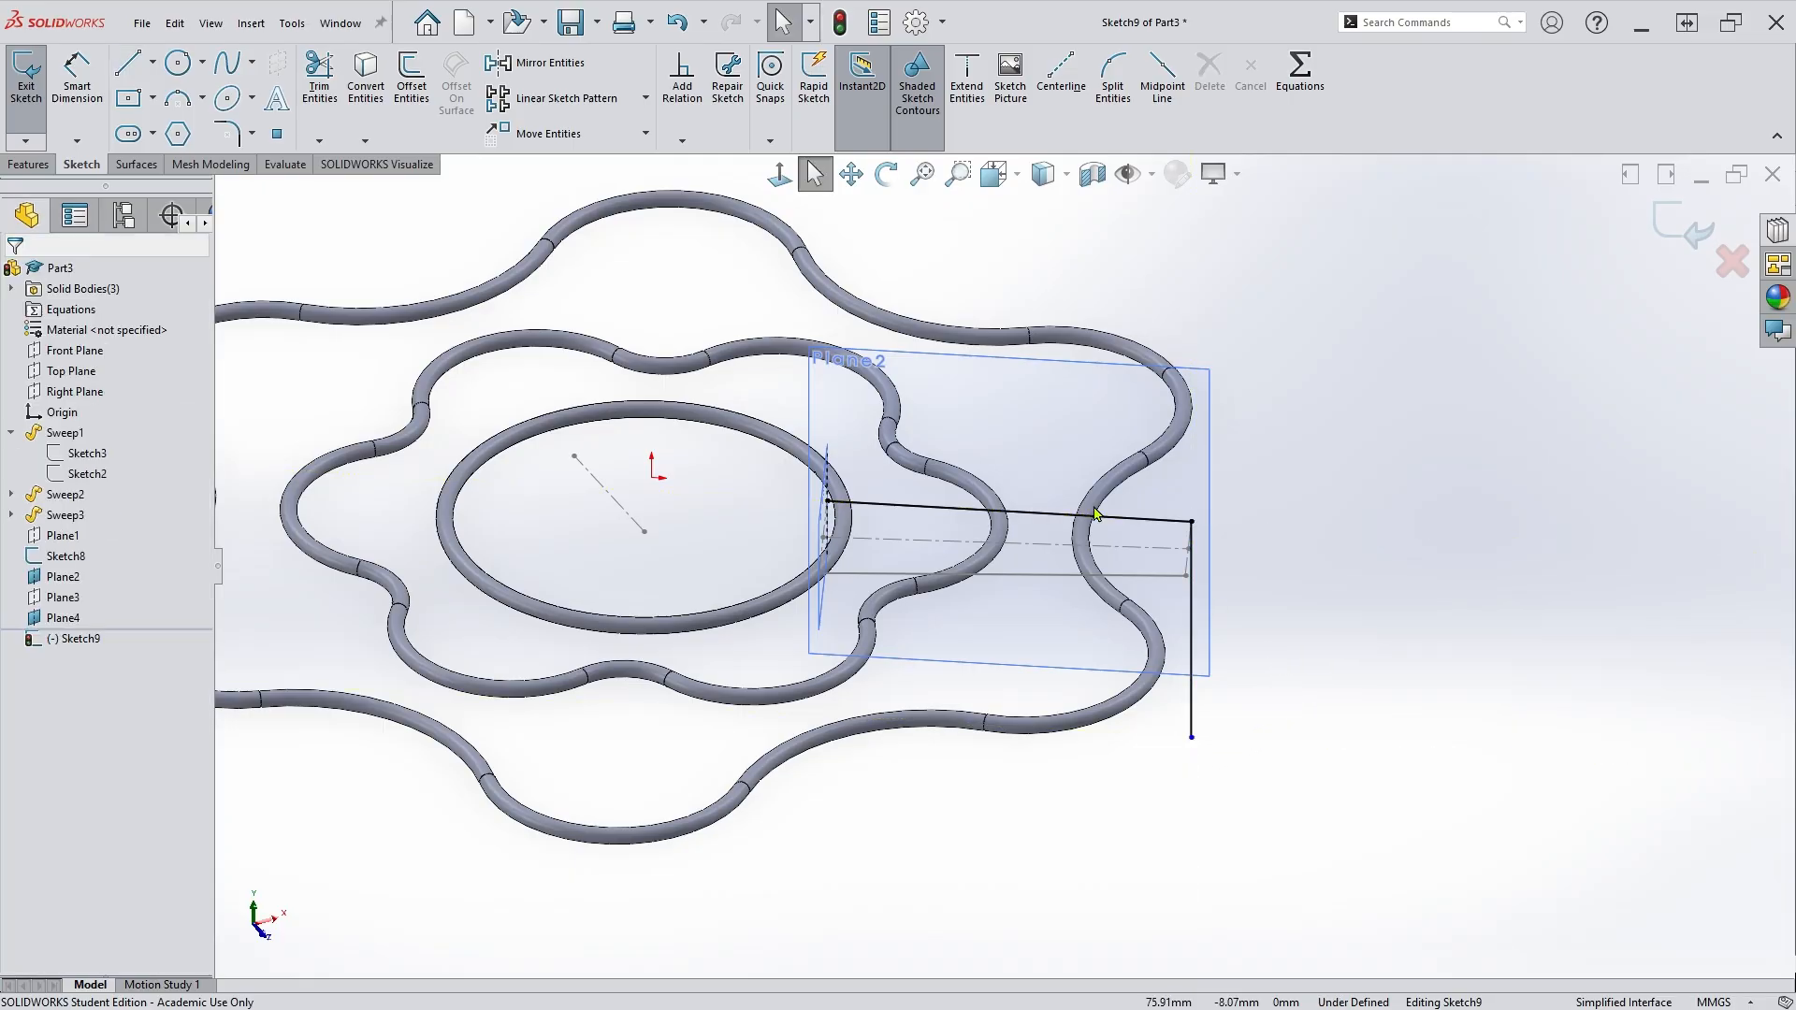
Dimension the vertical leg line's length with Smart Dimension and set it to 40 mm.
{"action": "left_click", "coordinate": [78, 86]}
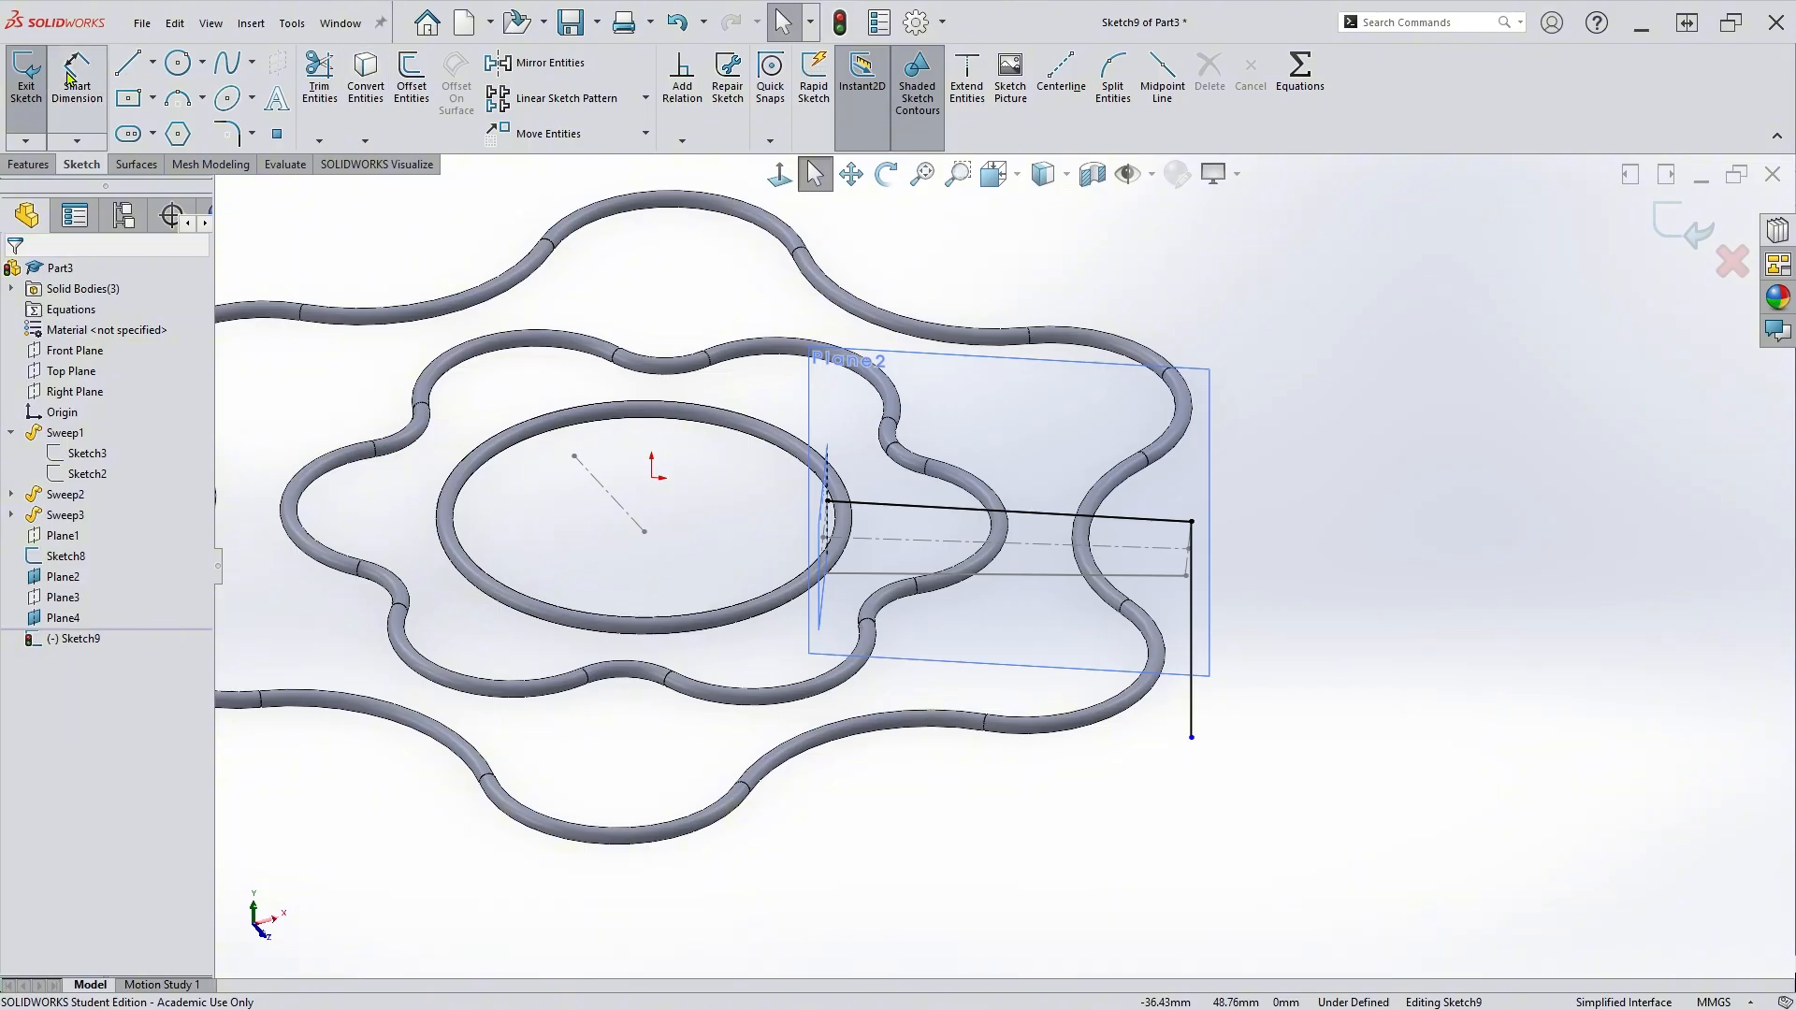
{"action": "left_click", "coordinate": [1203, 711]}
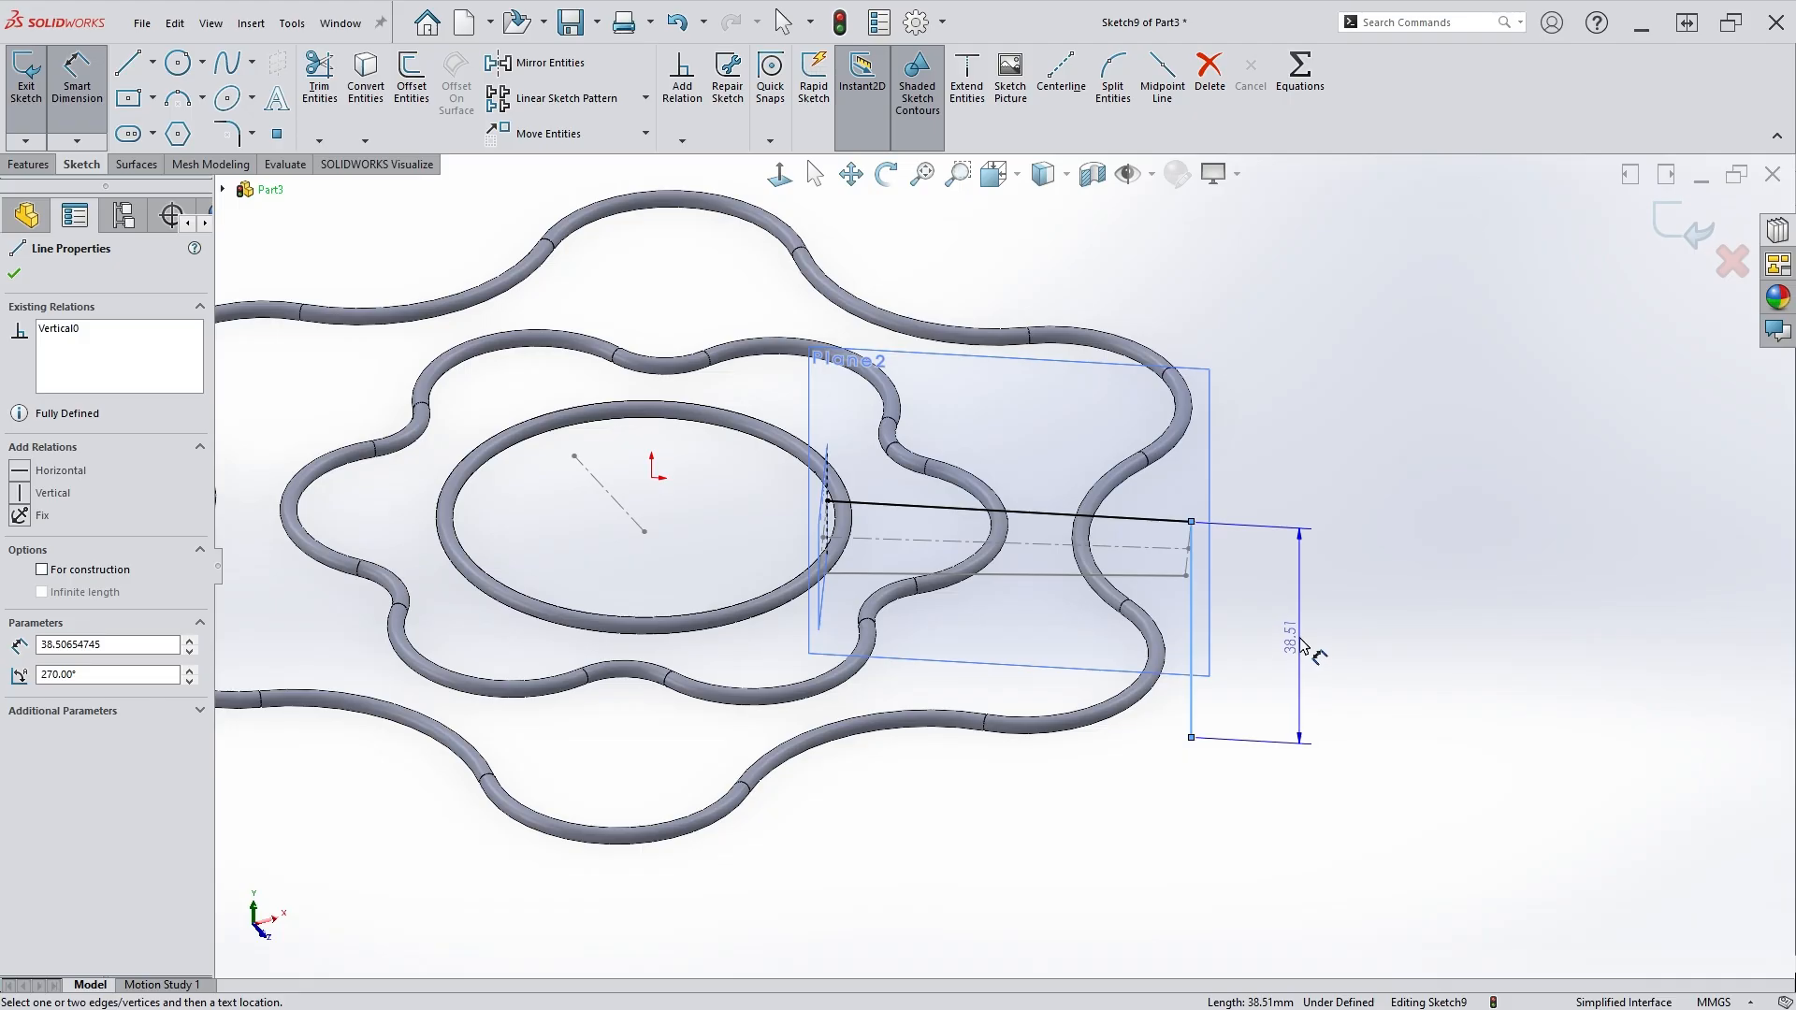
{"action": "left_click", "coordinate": [1274, 642]}
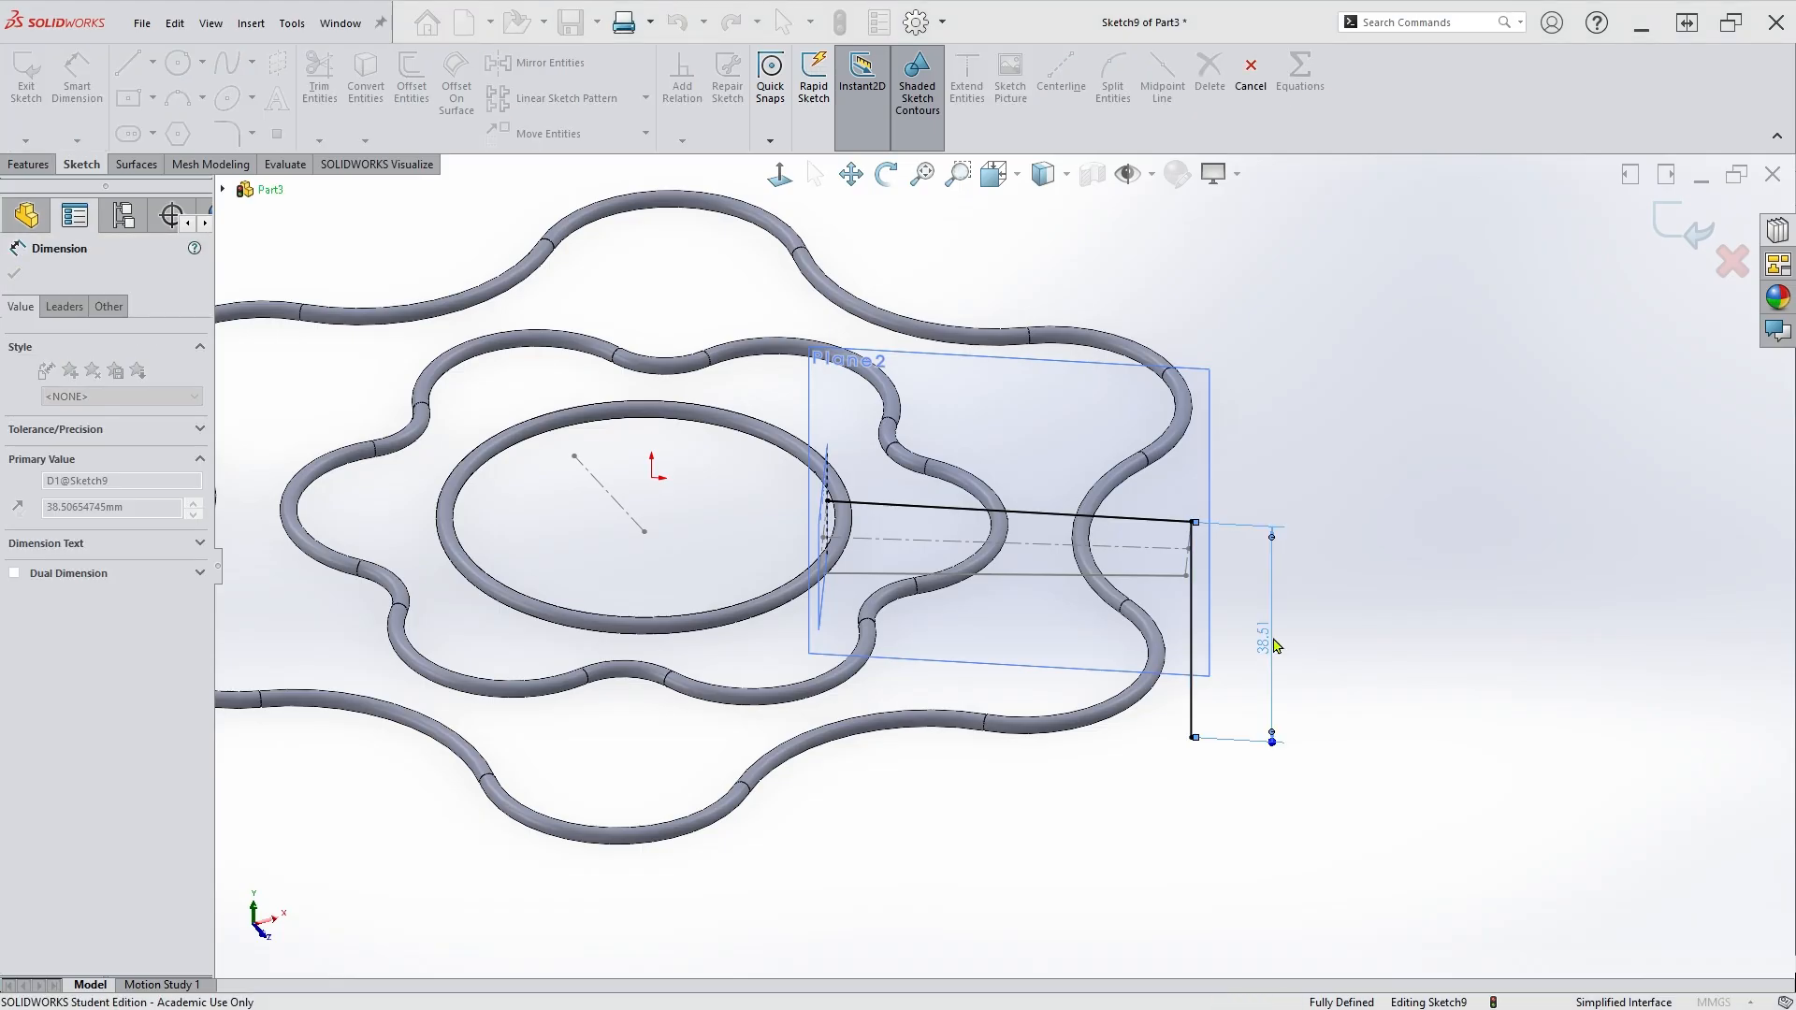
{"action": "type", "text": "40"}
{"action": "key", "text": "Return"}
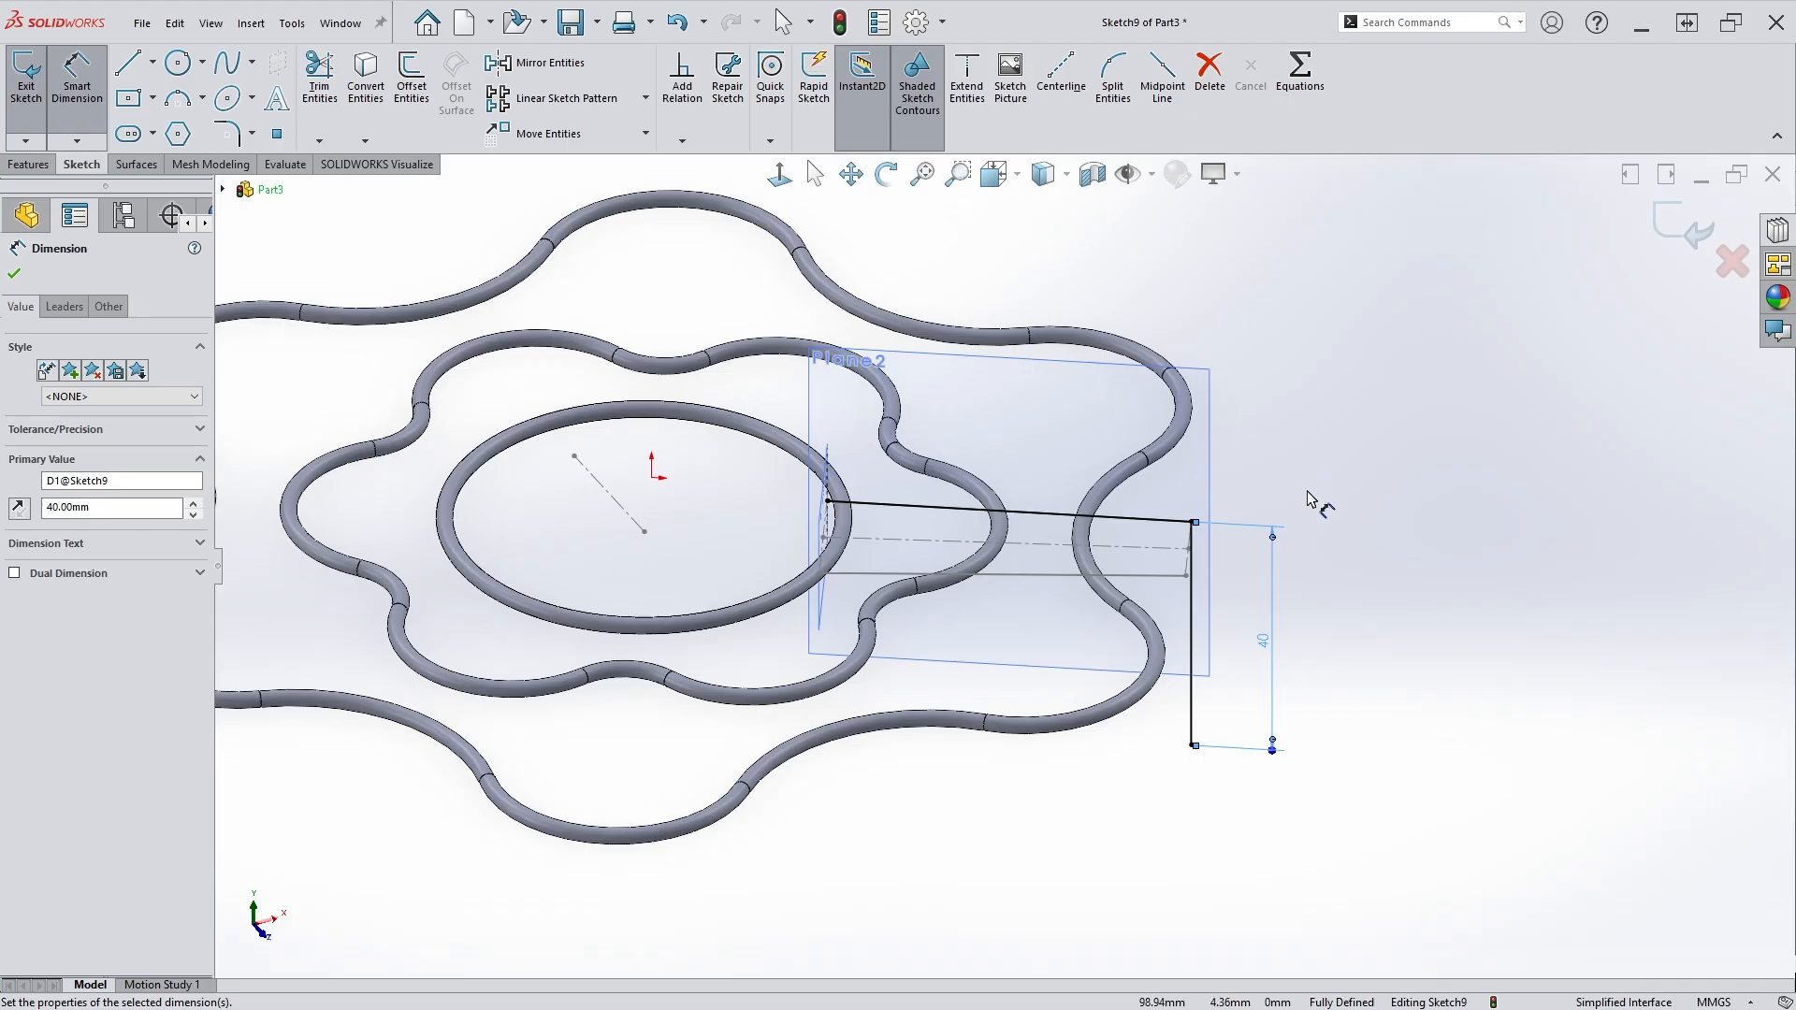
{"action": "key", "text": "Escape"}
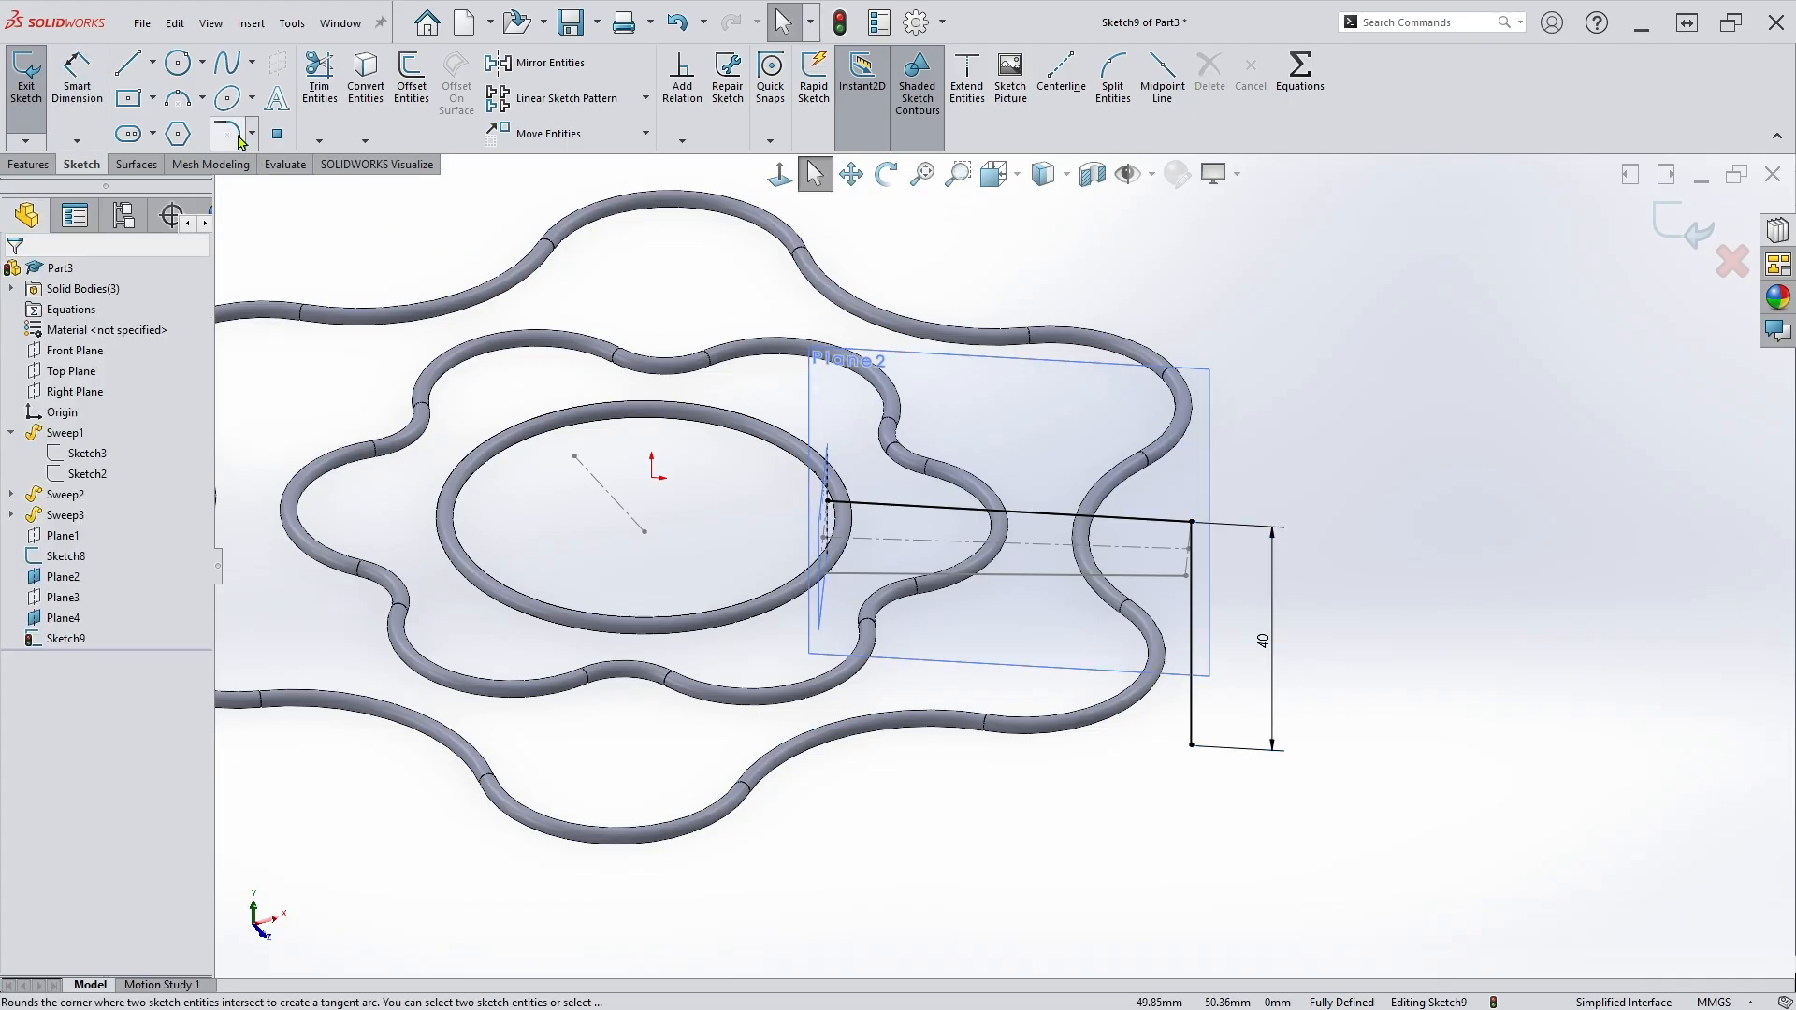
Round the corner between the converted line and the vertical line with a 5 mm sketch fillet, and close the sketch.
{"action": "left_click", "coordinate": [239, 139]}
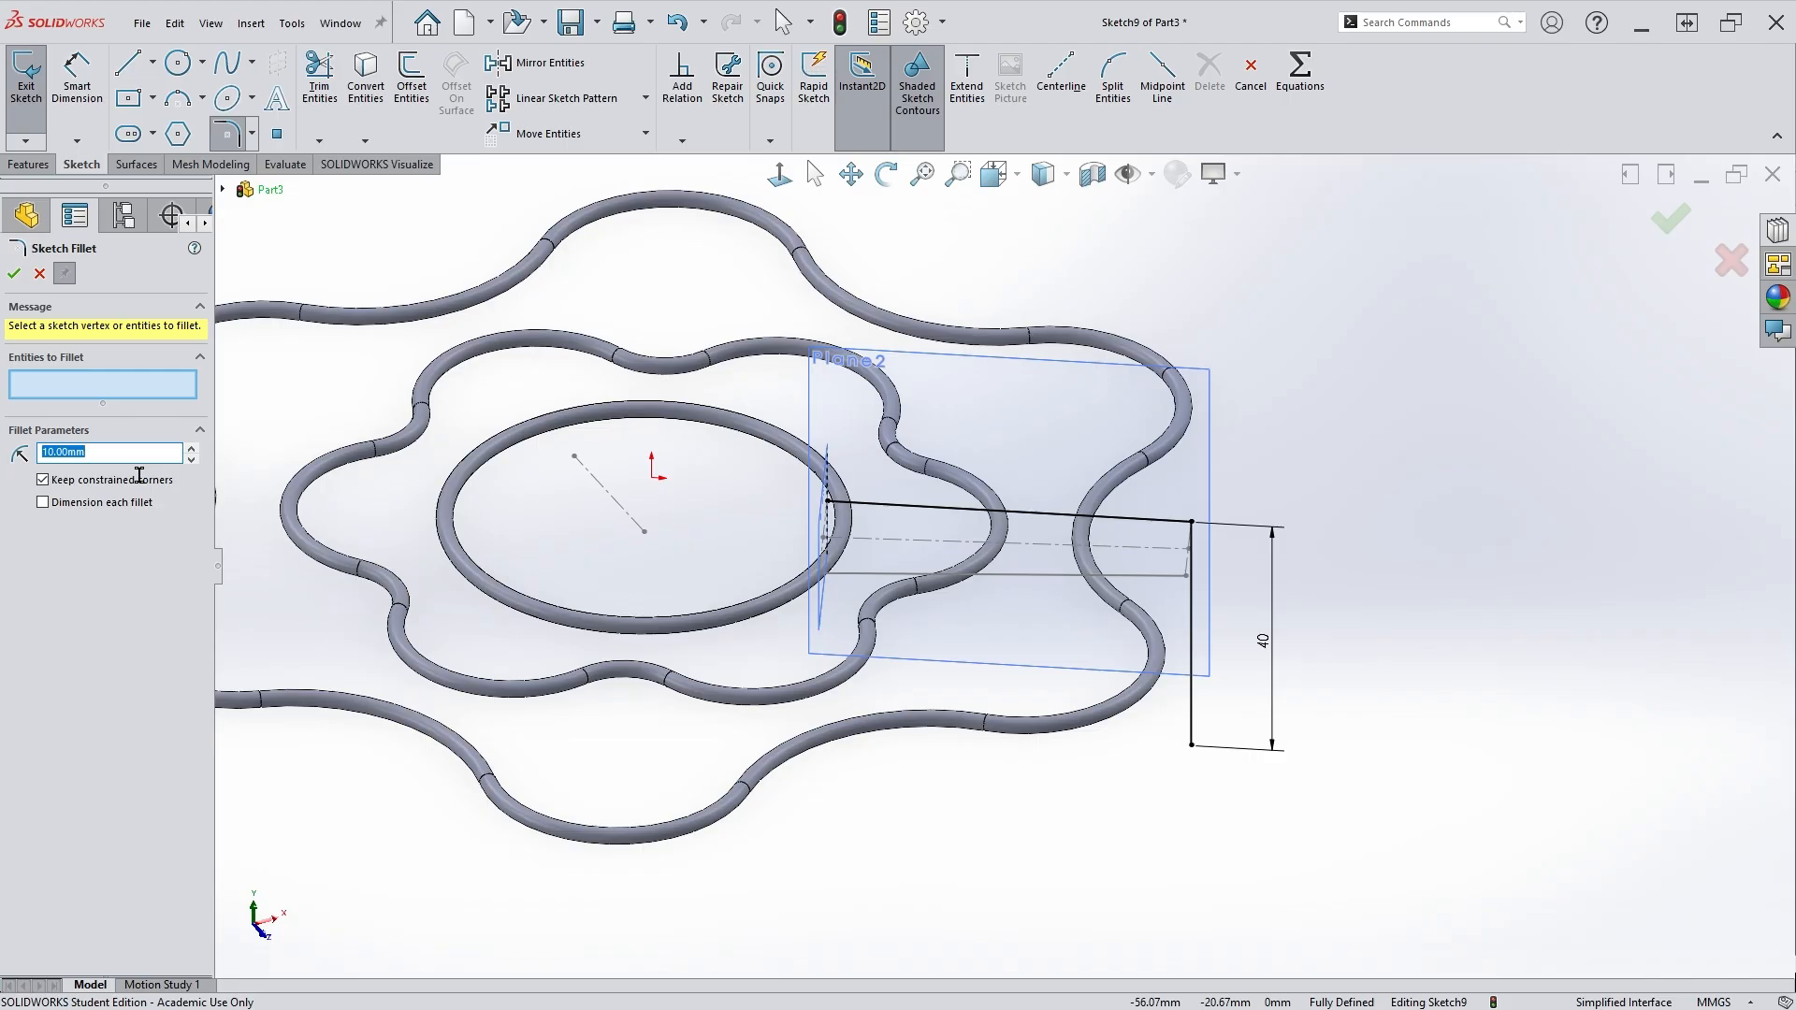
{"action": "type", "text": "5"}
{"action": "left_click", "coordinate": [1194, 523]}
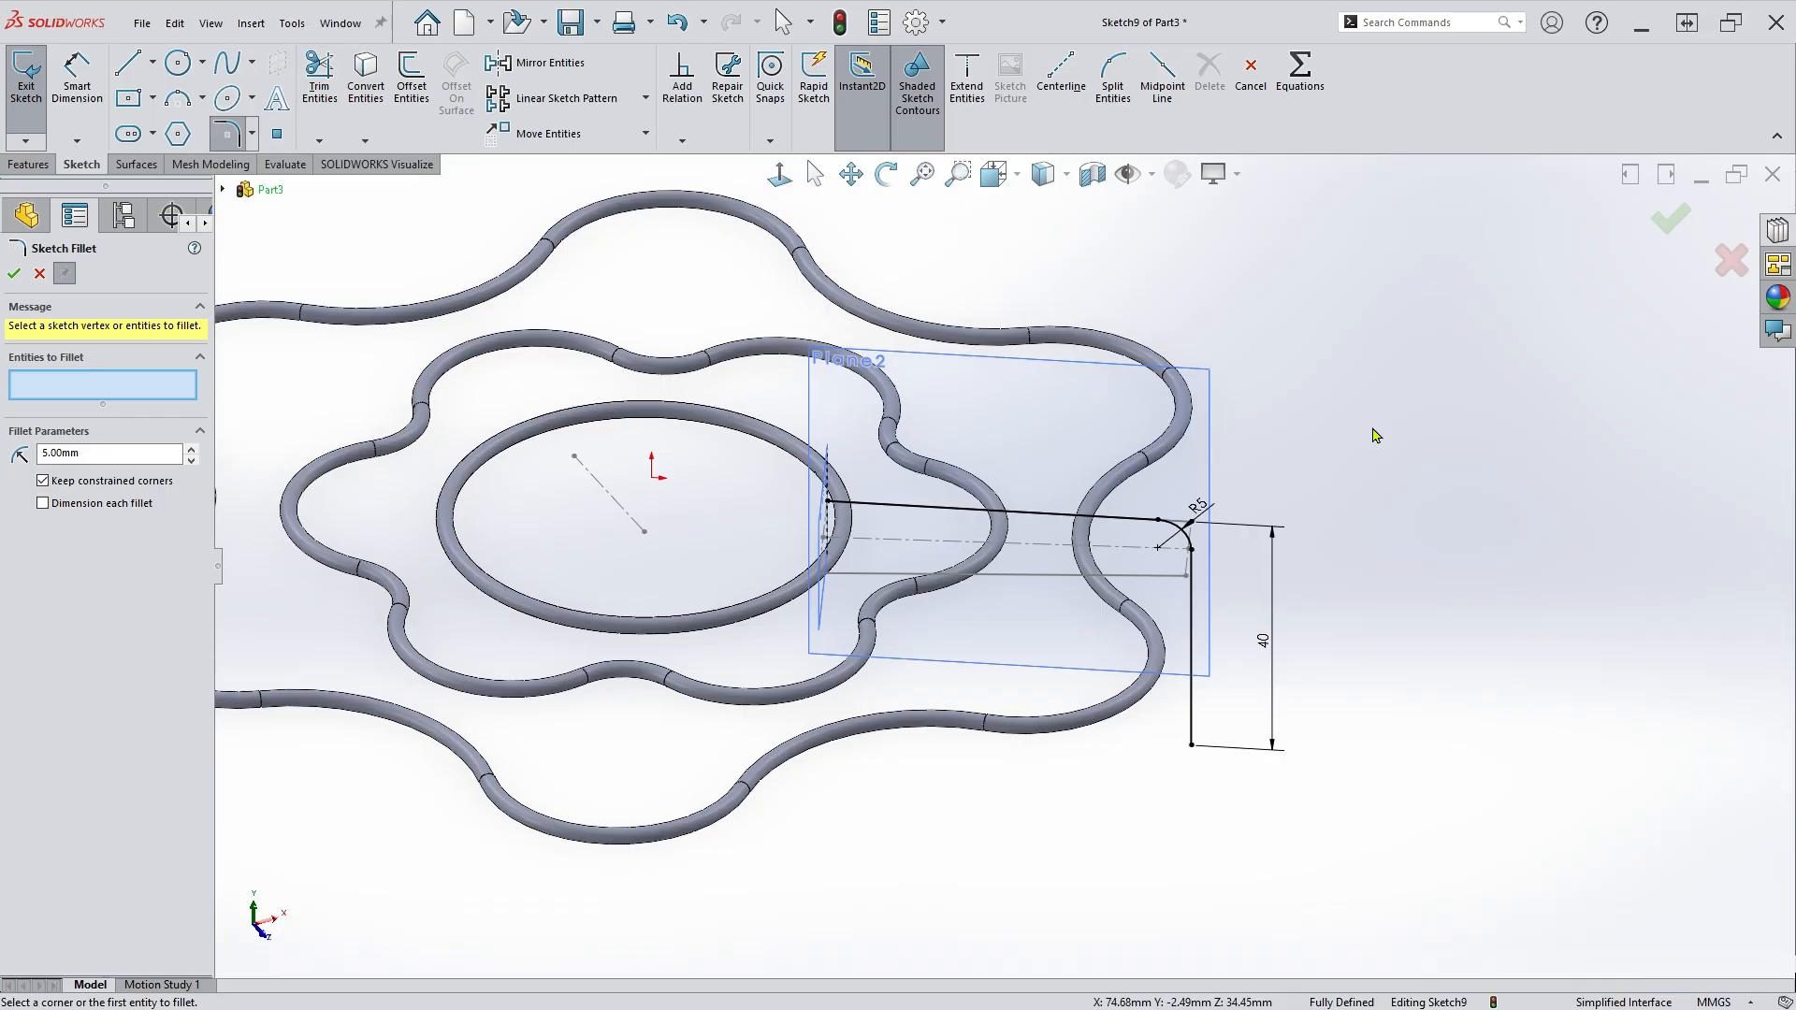
{"action": "left_click", "coordinate": [1672, 227]}
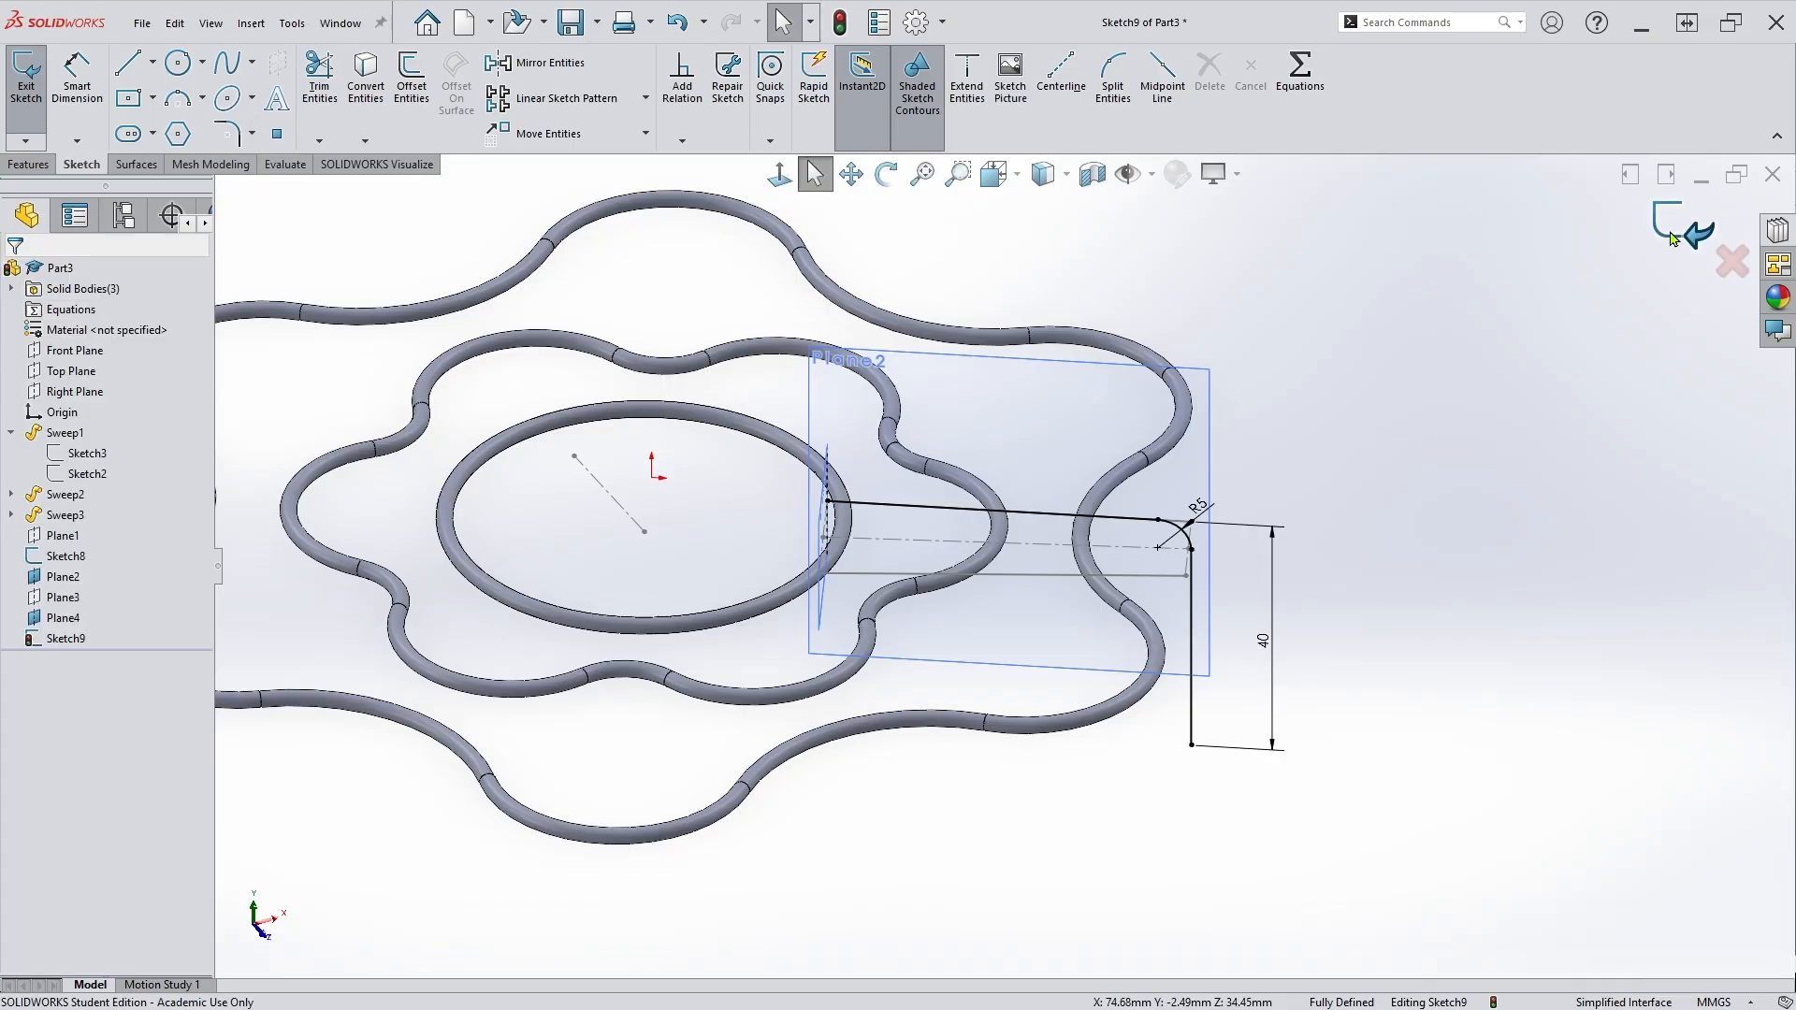
{"action": "mouse_move", "coordinate": [1191, 582]}
{"action": "middle_mouse_down"}
{"action": "mouse_move", "coordinate": [1195, 722]}
{"action": "mouse_move", "coordinate": [1212, 729]}
{"action": "mouse_move", "coordinate": [1194, 610]}
{"action": "mouse_move", "coordinate": [1200, 664]}
{"action": "middle_mouse_up"}
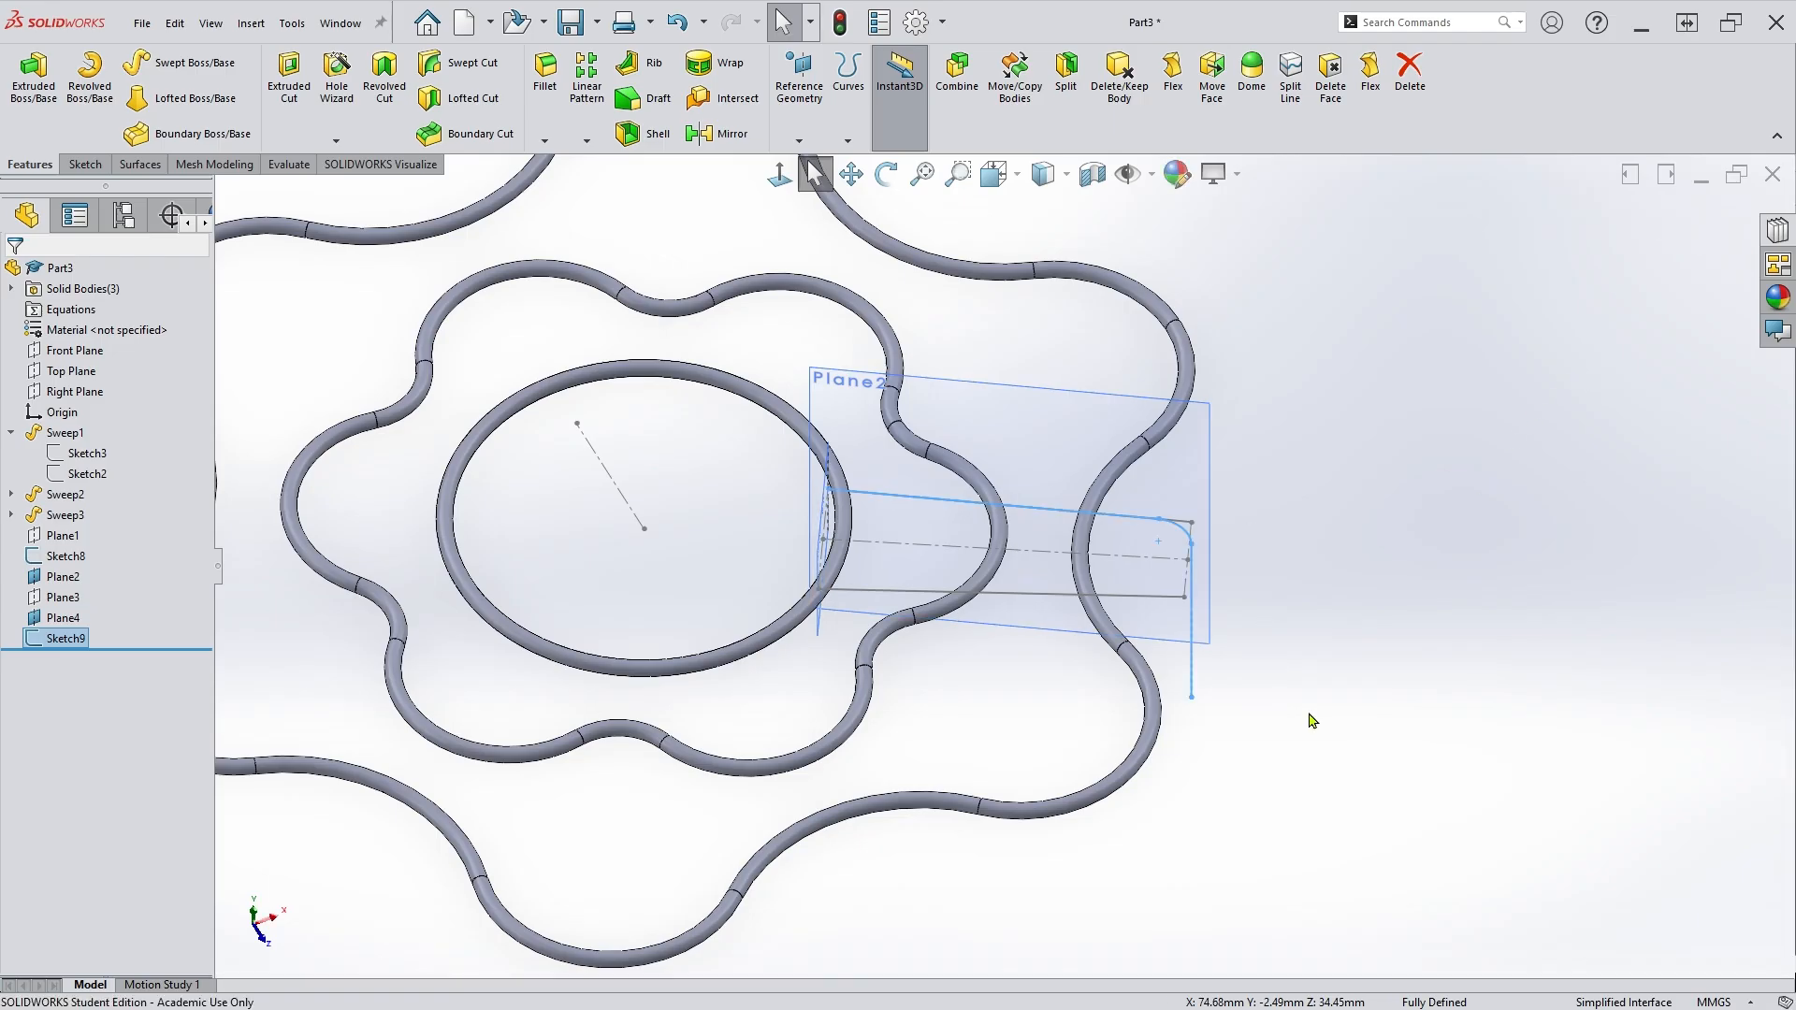
Start a new sketch on the small vertical plane at the inner end of the tapered profile.
{"action": "scroll", "coordinate": [1055, 617], "scroll_direction": "down", "scroll_amount": 1}
{"action": "middle_click_drag", "start_coordinate": [977, 619], "coordinate": [1054, 601]}
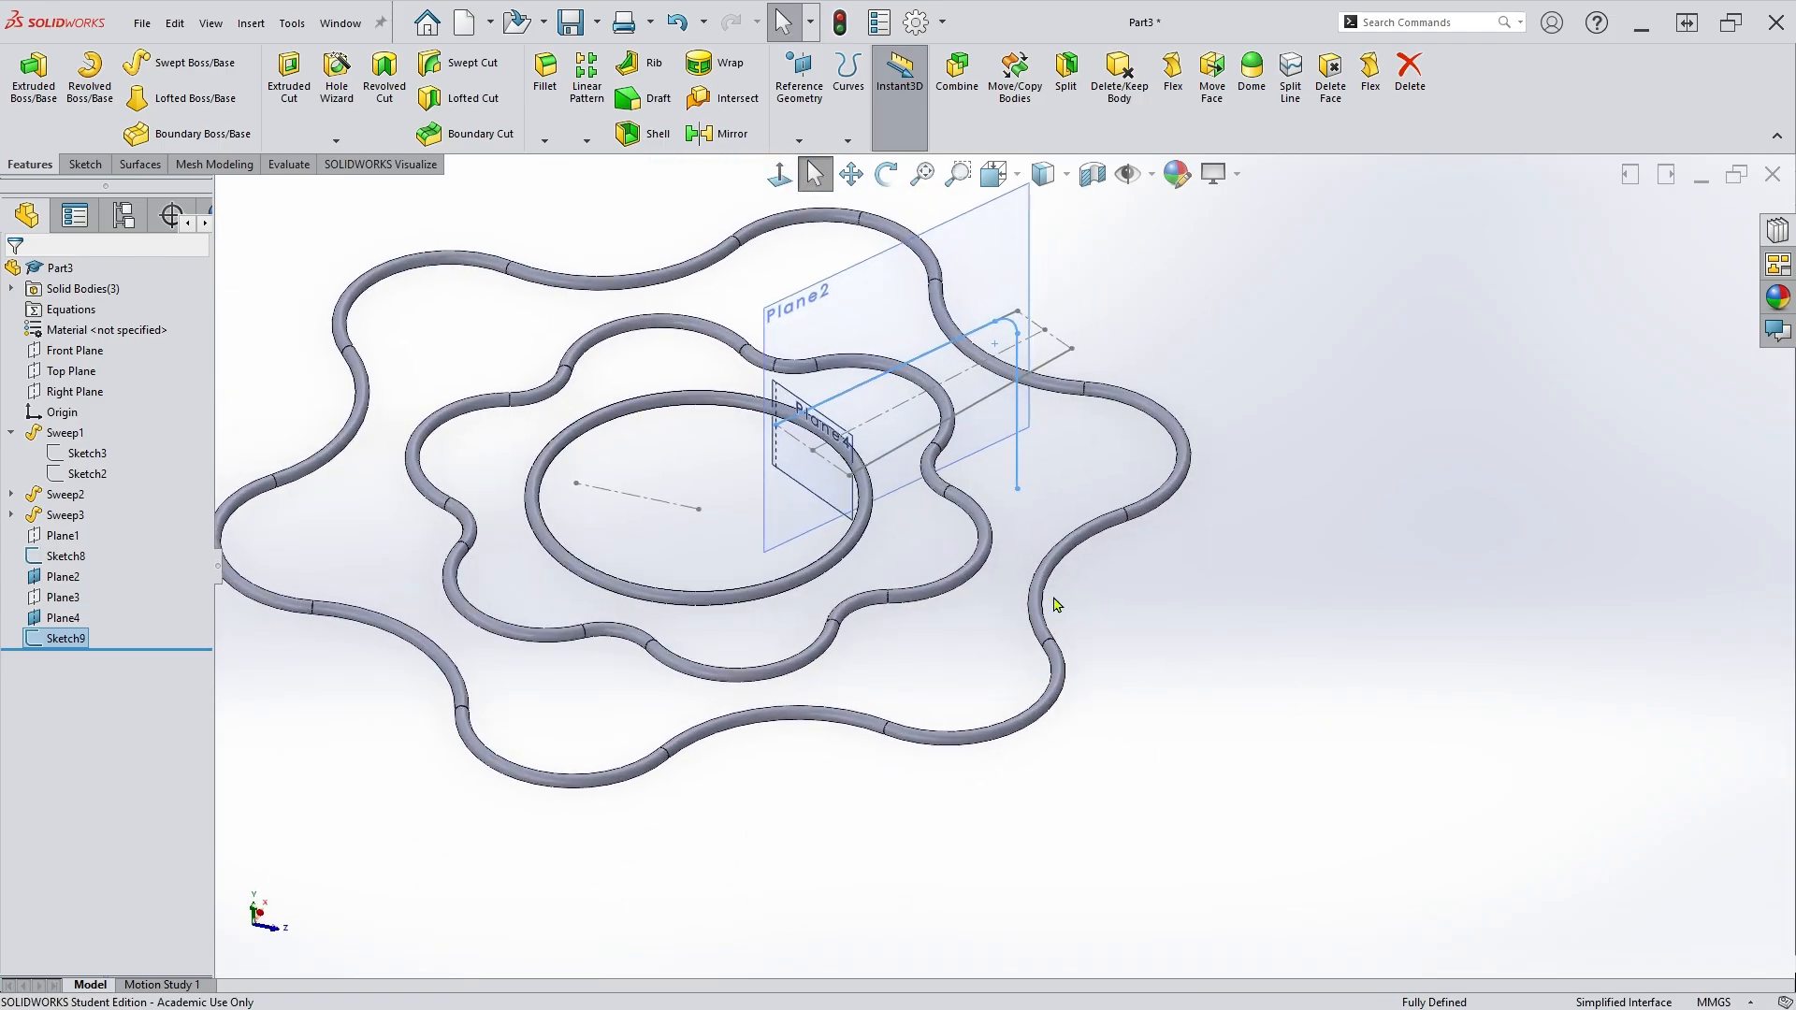
{"action": "middle_click_drag", "start_coordinate": [796, 423], "coordinate": [861, 636]}
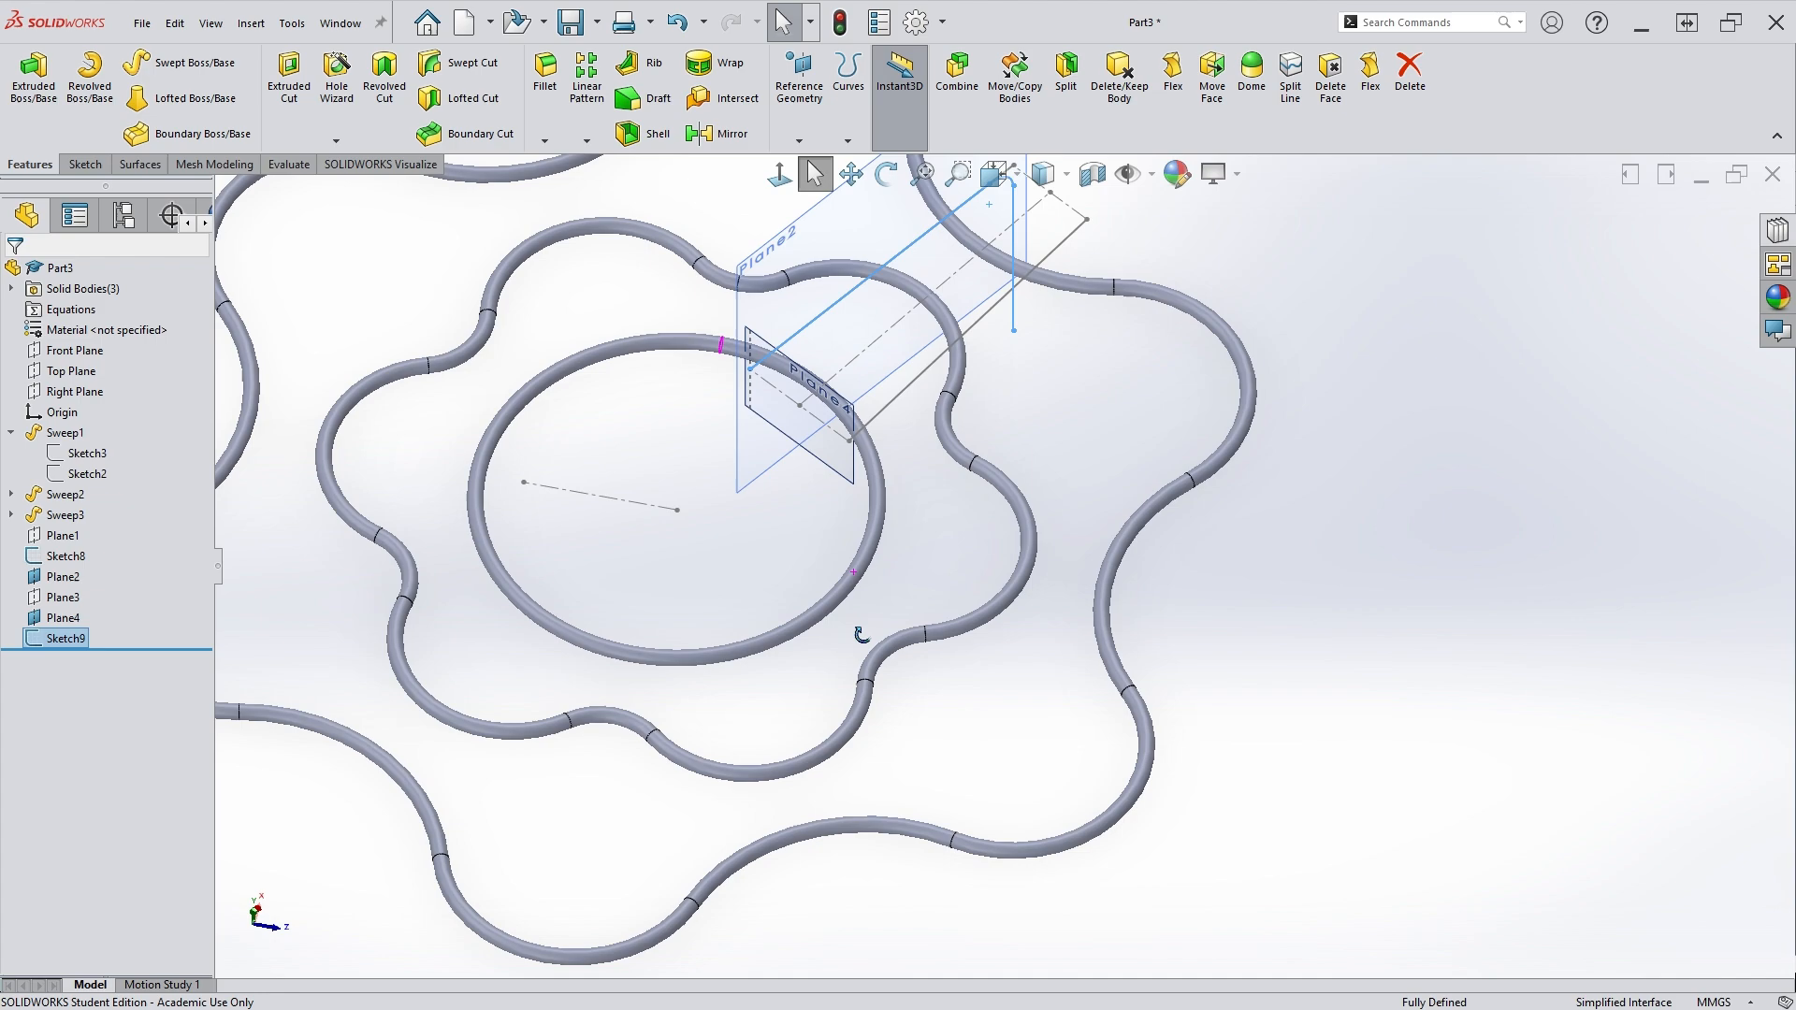
{"action": "left_click", "coordinate": [840, 474]}
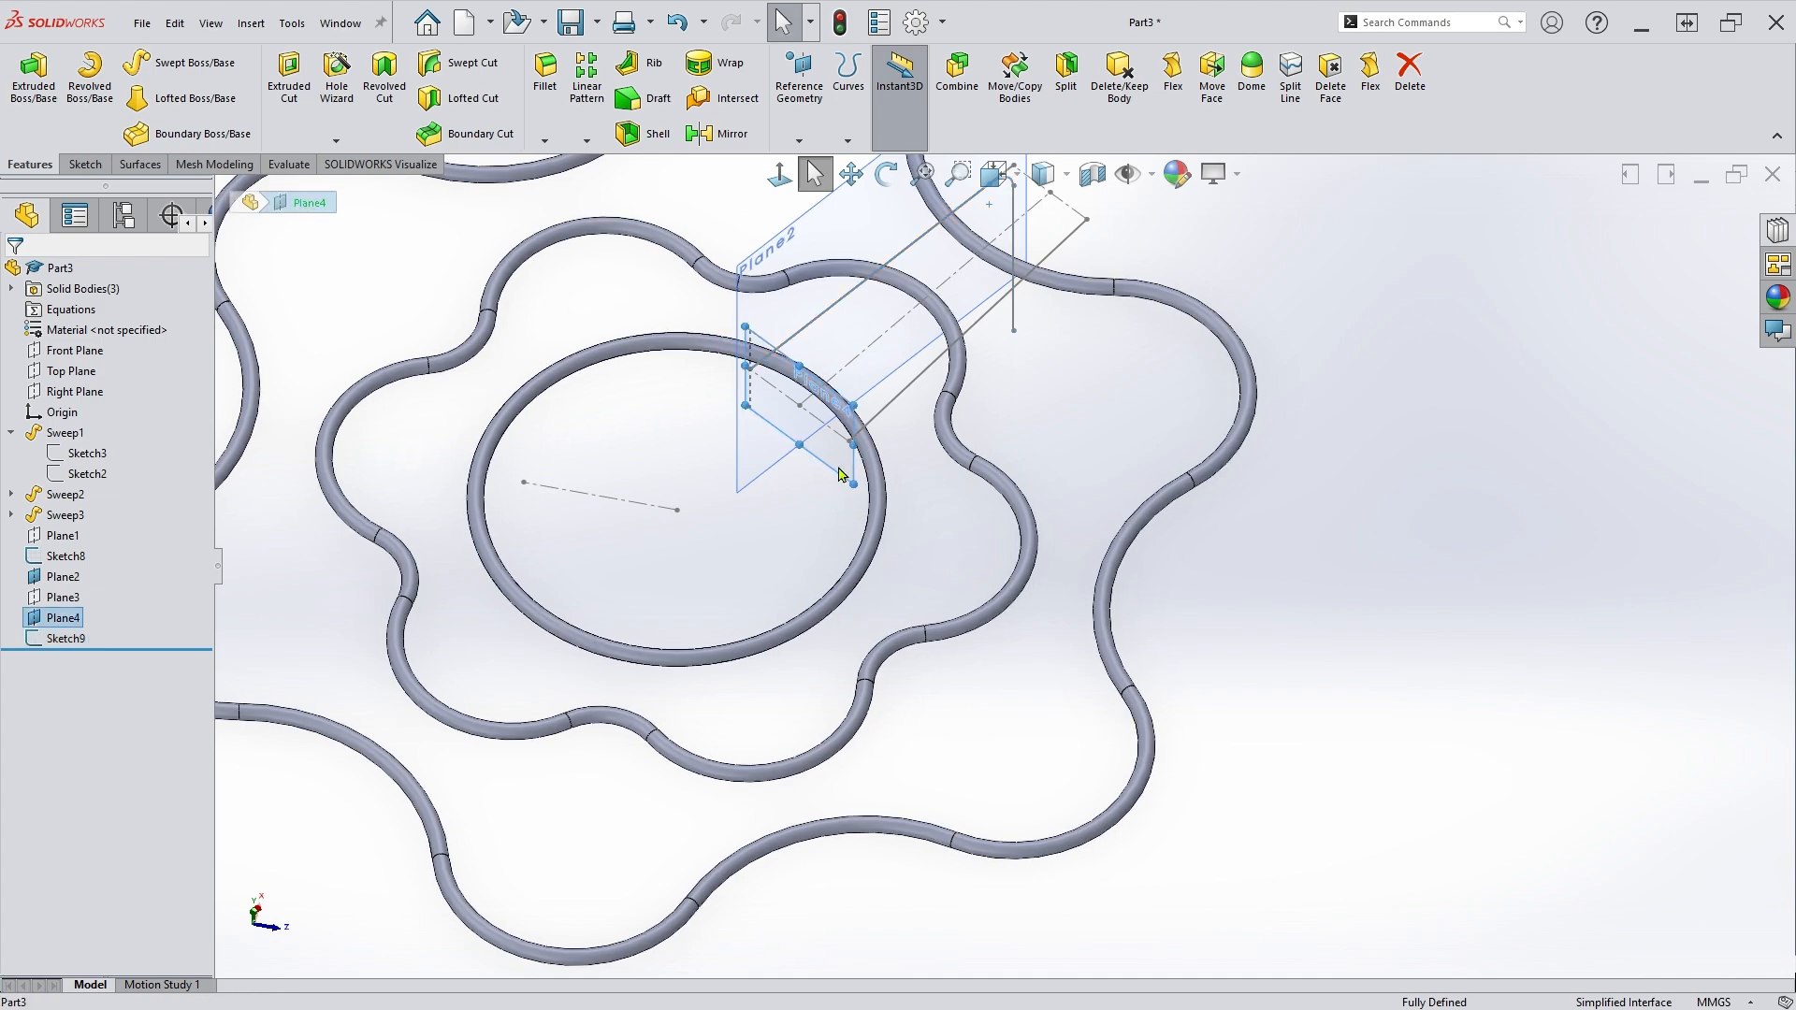
{"action": "left_click", "coordinate": [924, 415]}
{"action": "mouse_move", "coordinate": [947, 628]}
{"action": "middle_mouse_down"}
{"action": "mouse_move", "coordinate": [898, 778]}
{"action": "mouse_move", "coordinate": [862, 745]}
{"action": "mouse_move", "coordinate": [1002, 794]}
{"action": "mouse_move", "coordinate": [1239, 798]}
{"action": "mouse_move", "coordinate": [1113, 670]}
{"action": "middle_mouse_up"}
{"action": "scroll", "coordinate": [1065, 522], "scroll_direction": "down", "scroll_amount": 3}
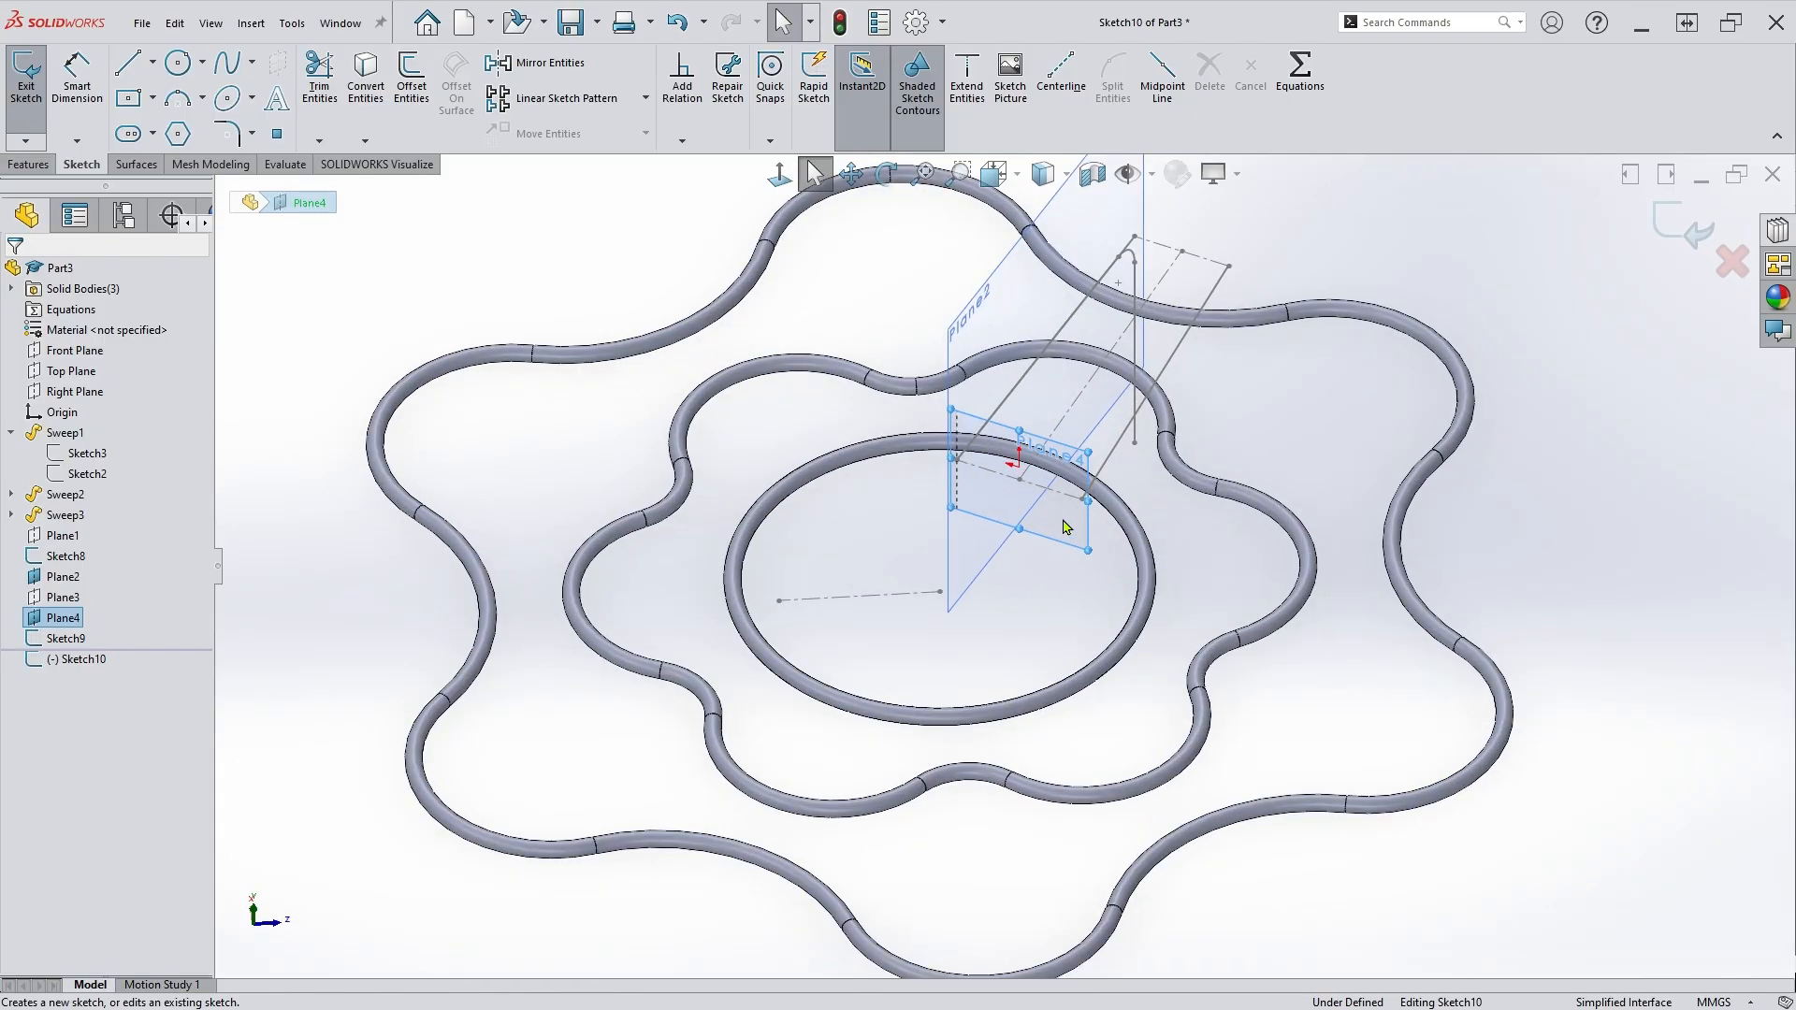
Draw a circle about 14 mm in diameter in open space beside the small plane, inside the innermost ring.
{"action": "middle_click_drag", "start_coordinate": [985, 654], "coordinate": [1011, 772]}
{"action": "scroll", "coordinate": [1026, 474], "scroll_direction": "down", "scroll_amount": 2}
{"action": "scroll", "coordinate": [1002, 415], "scroll_direction": "down", "scroll_amount": 2}
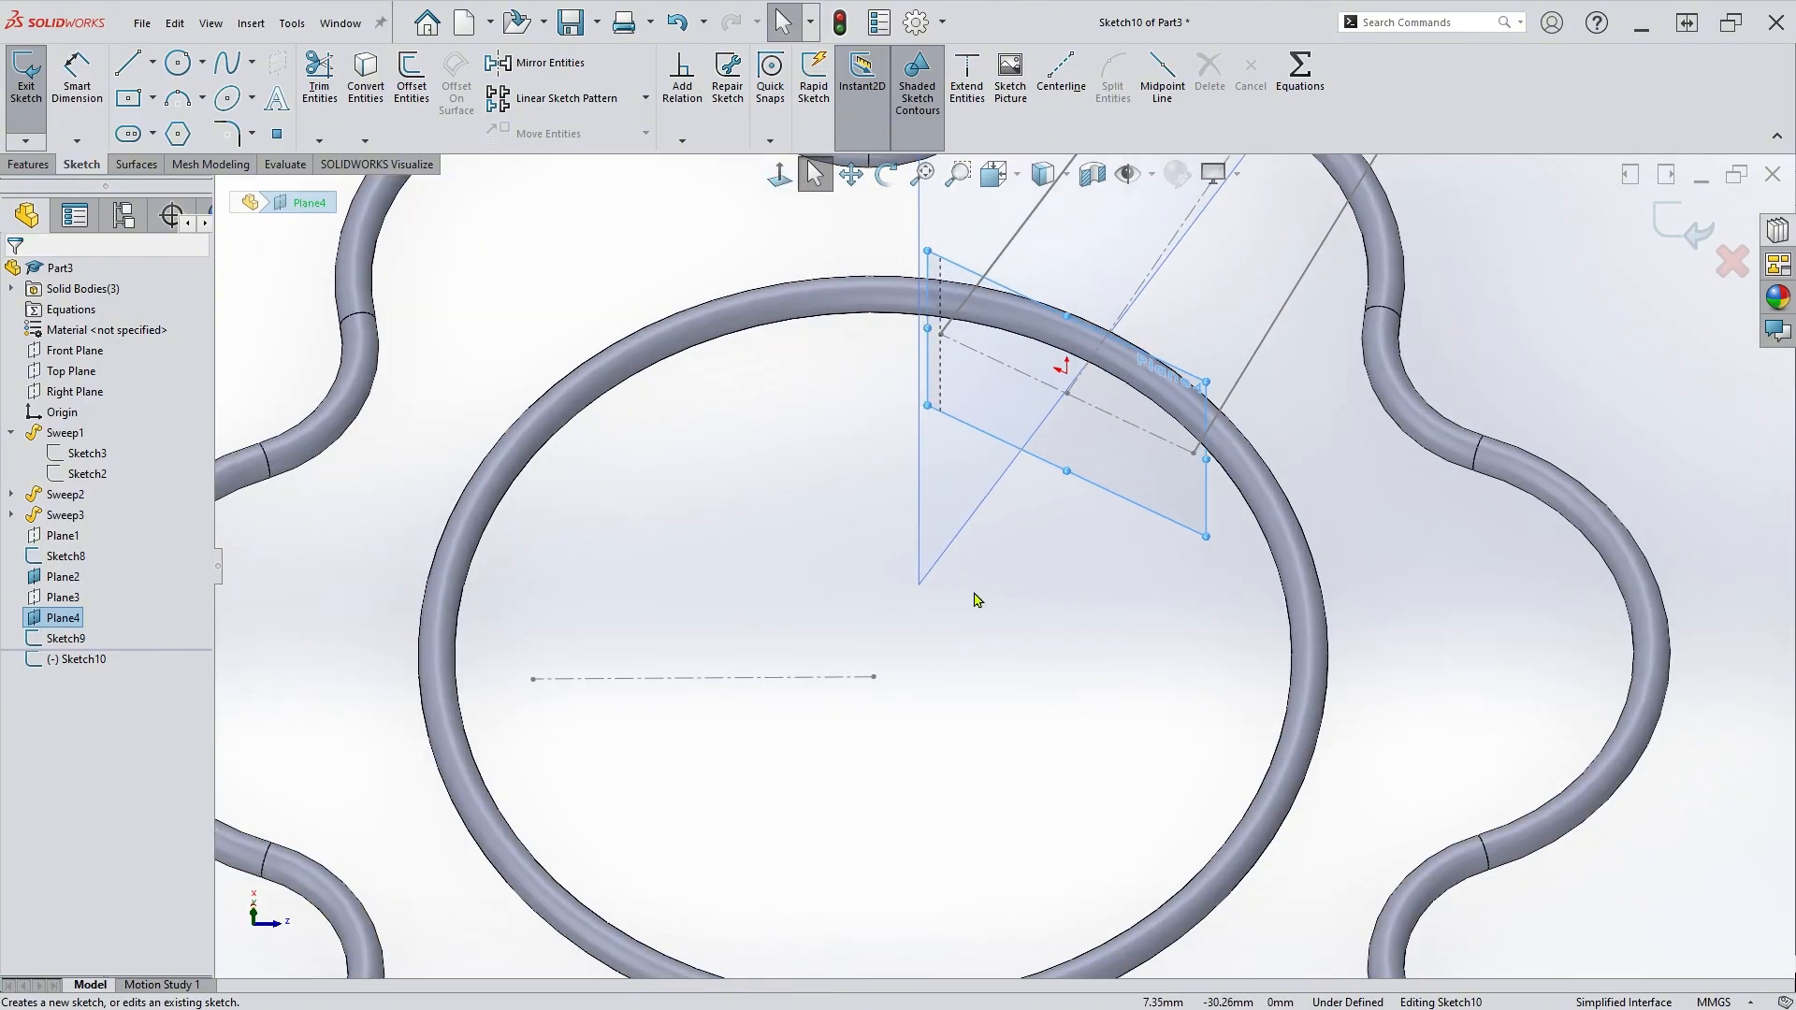
{"action": "middle_click_drag", "start_coordinate": [970, 594], "coordinate": [955, 565]}
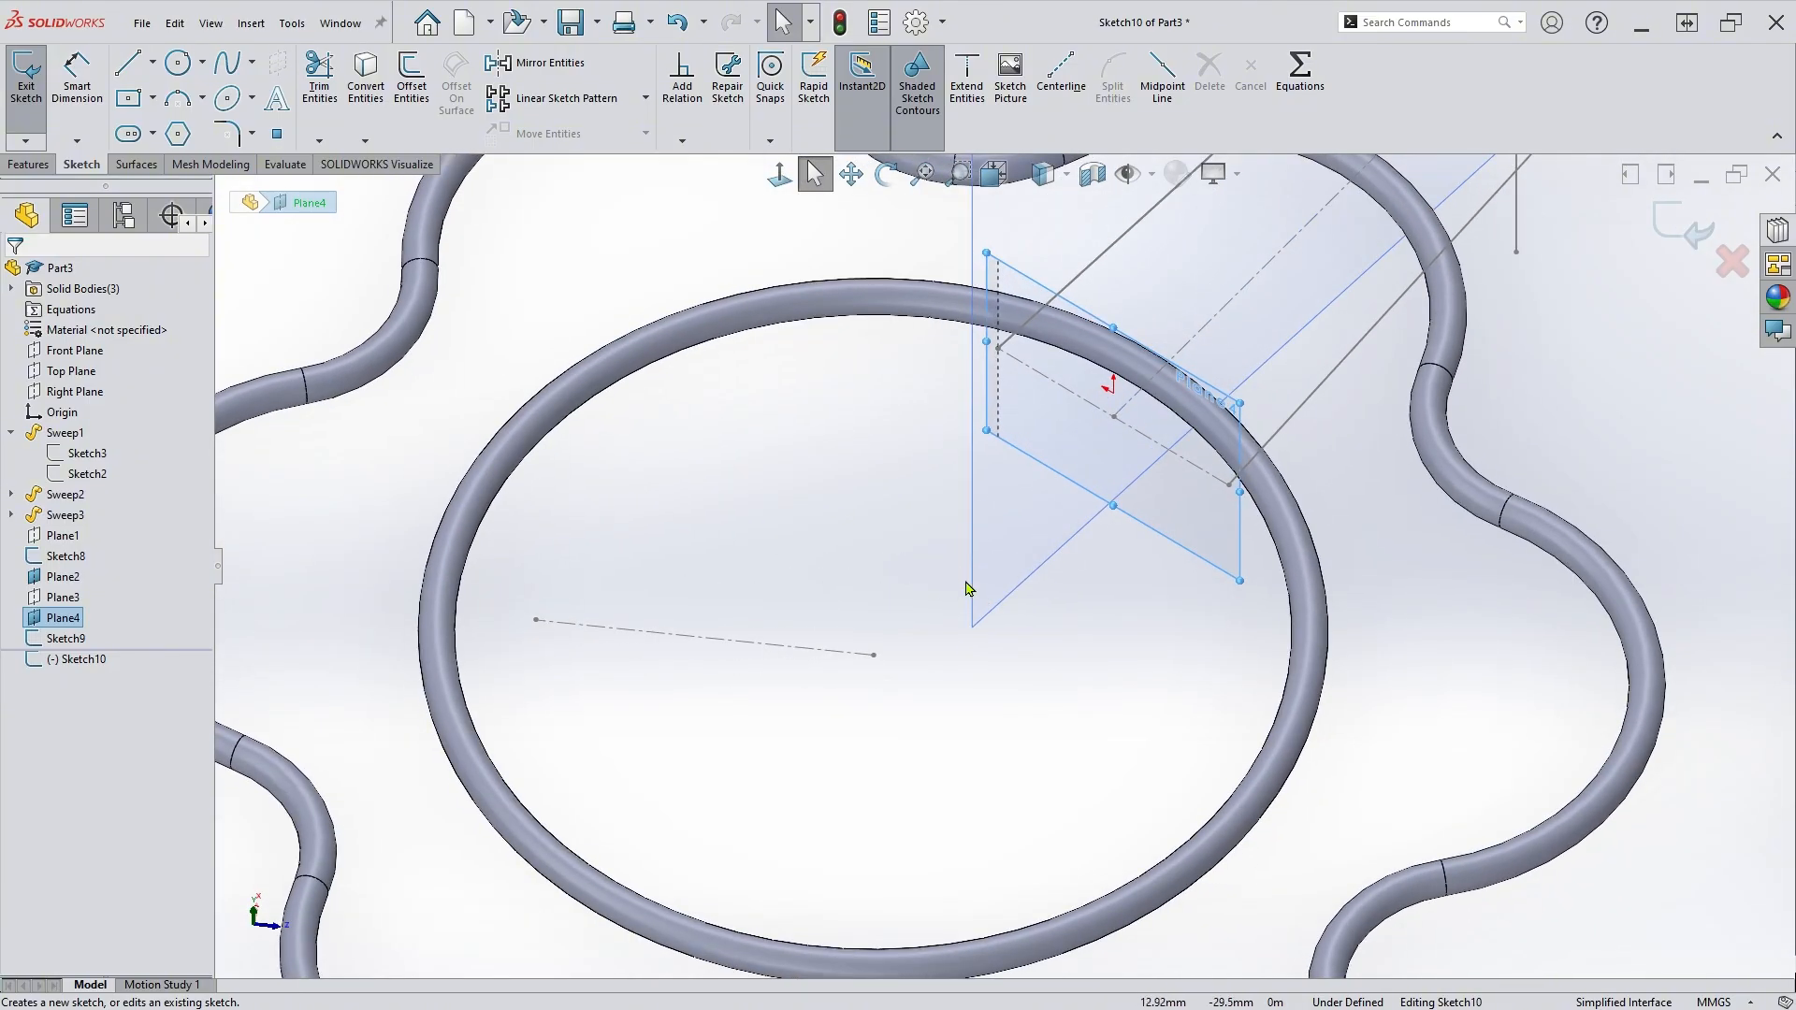
{"action": "left_click", "coordinate": [177, 62]}
{"action": "left_click_drag", "start_coordinate": [803, 453], "coordinate": [879, 465]}
{"action": "key", "text": "Escape"}
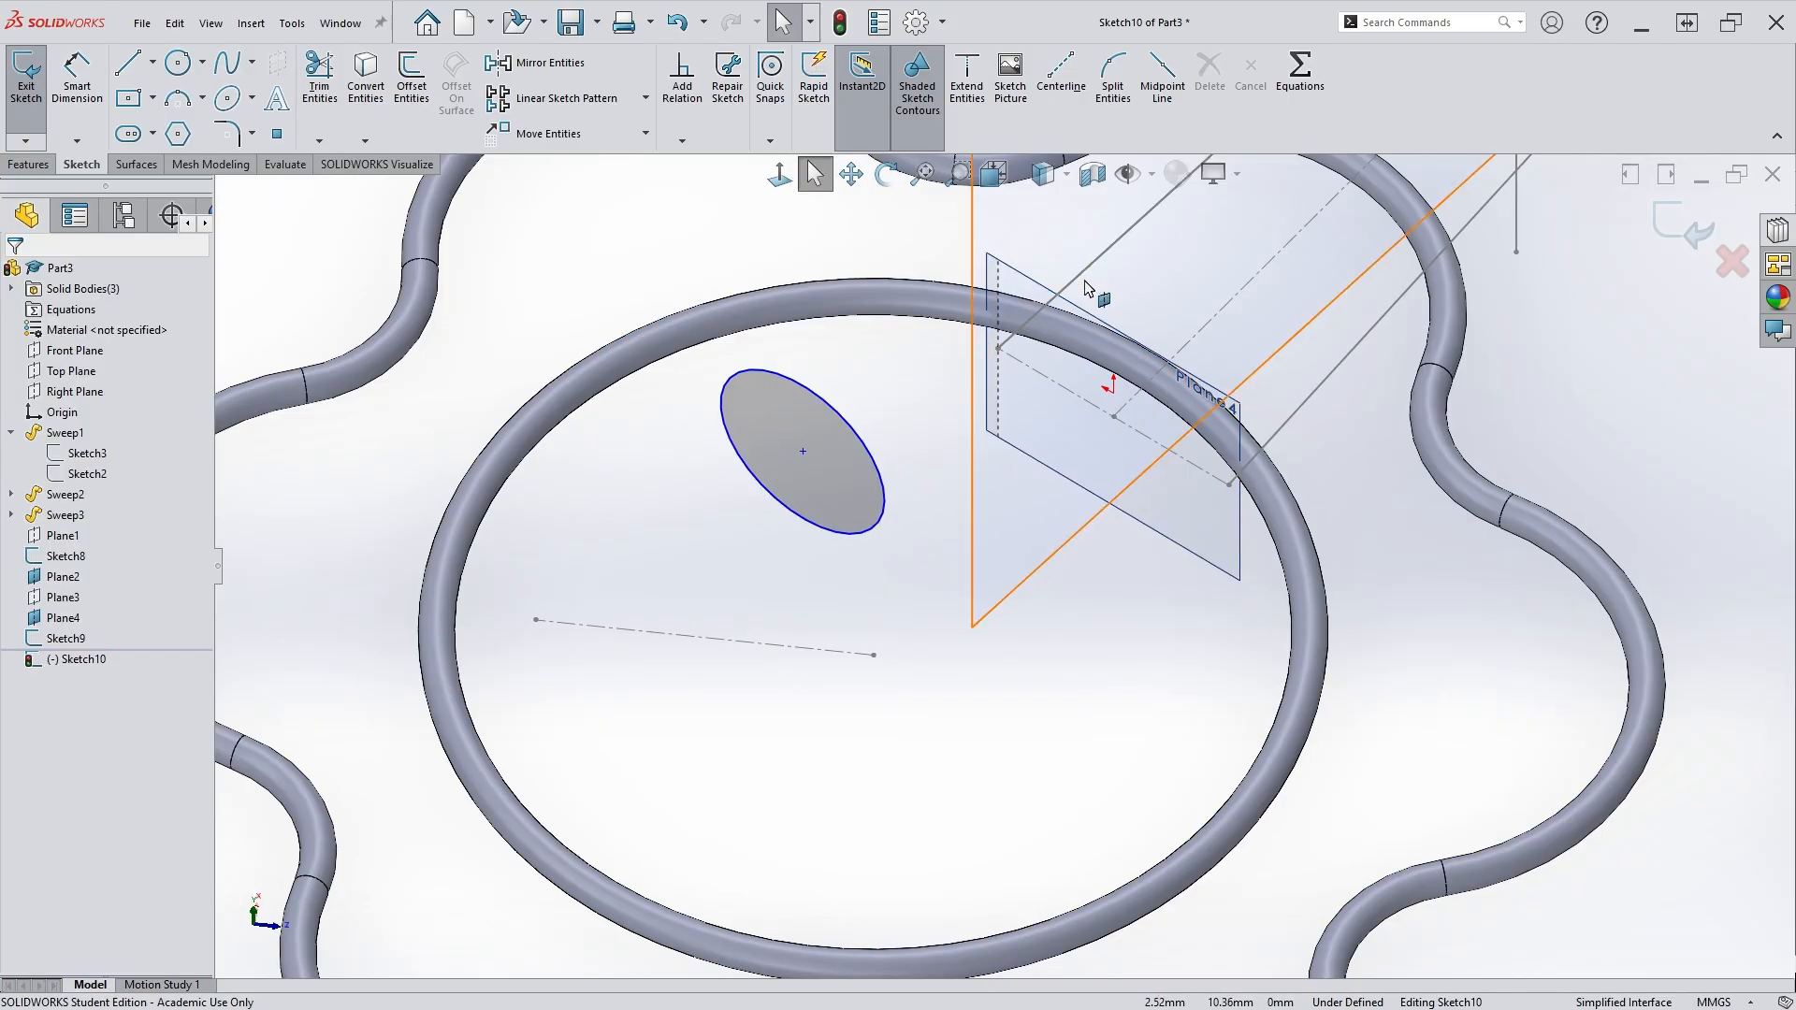
Add a Pierce relation between the circle's center point and the tapered profile's upper long line.
{"action": "scroll", "coordinate": [1083, 280], "scroll_direction": "up", "scroll_amount": 5}
{"action": "scroll", "coordinate": [1090, 342], "scroll_direction": "down", "scroll_amount": 4}
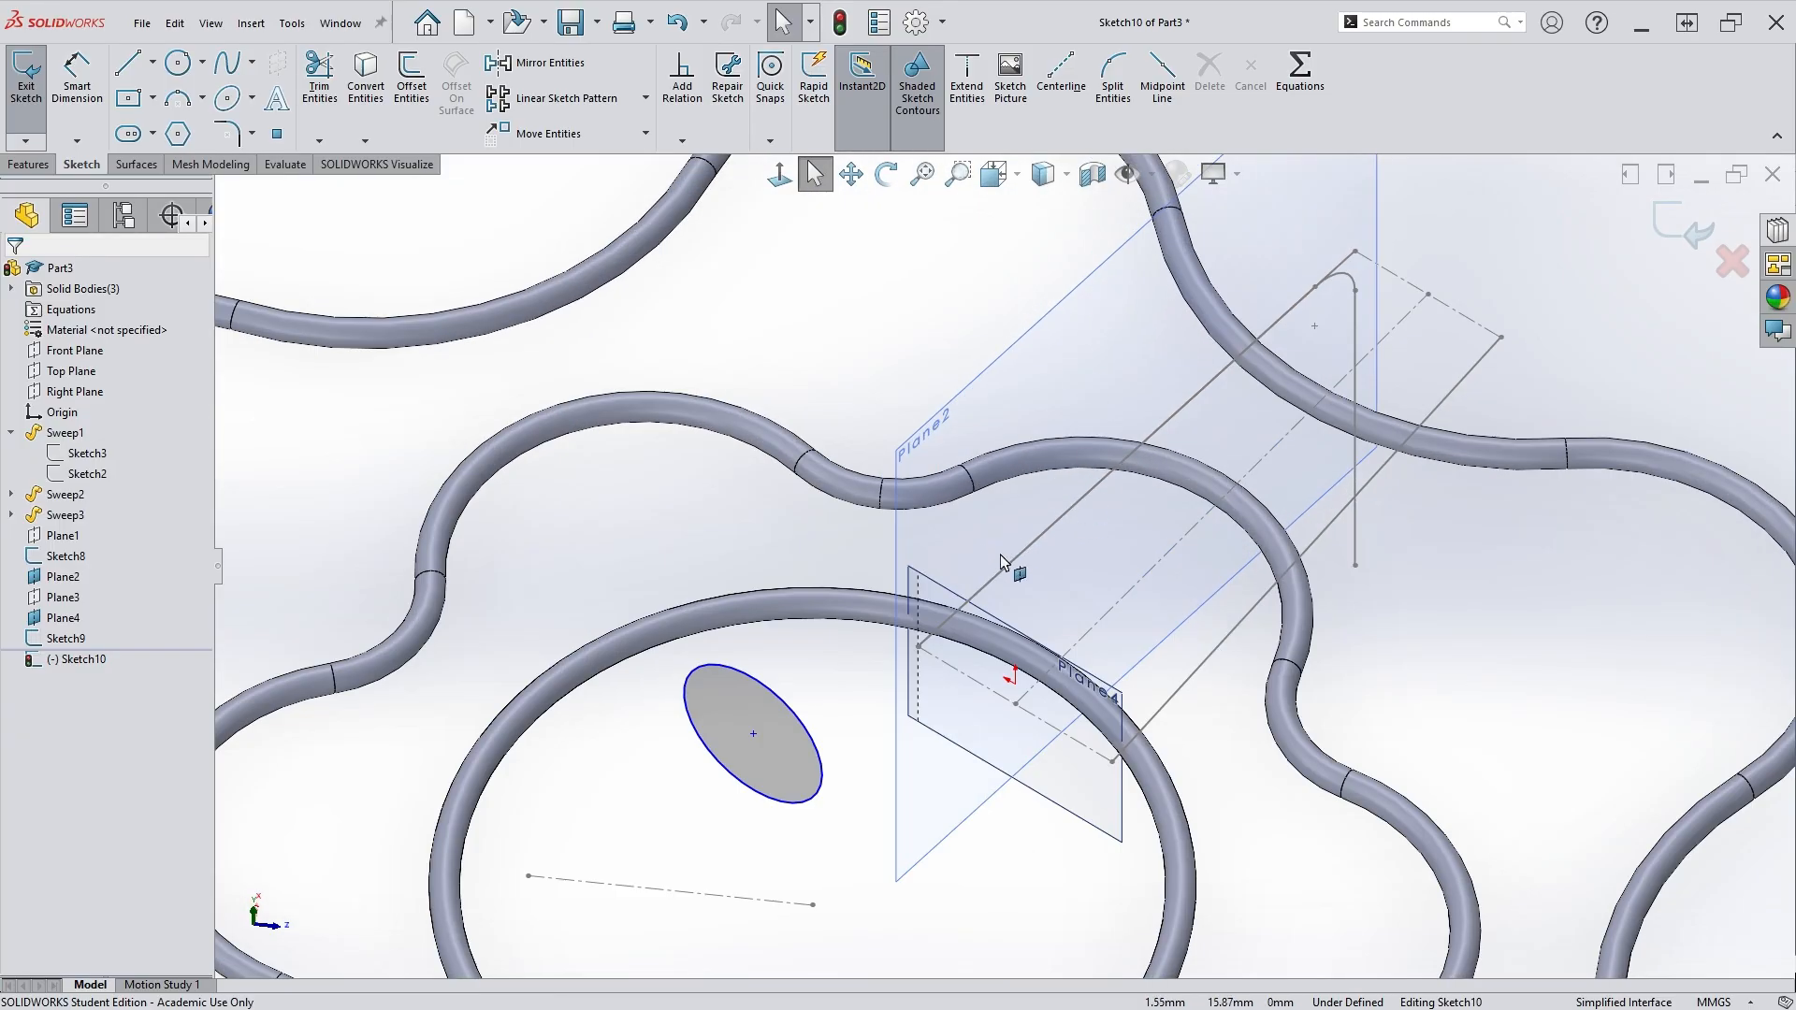
{"action": "left_click", "coordinate": [1001, 583]}
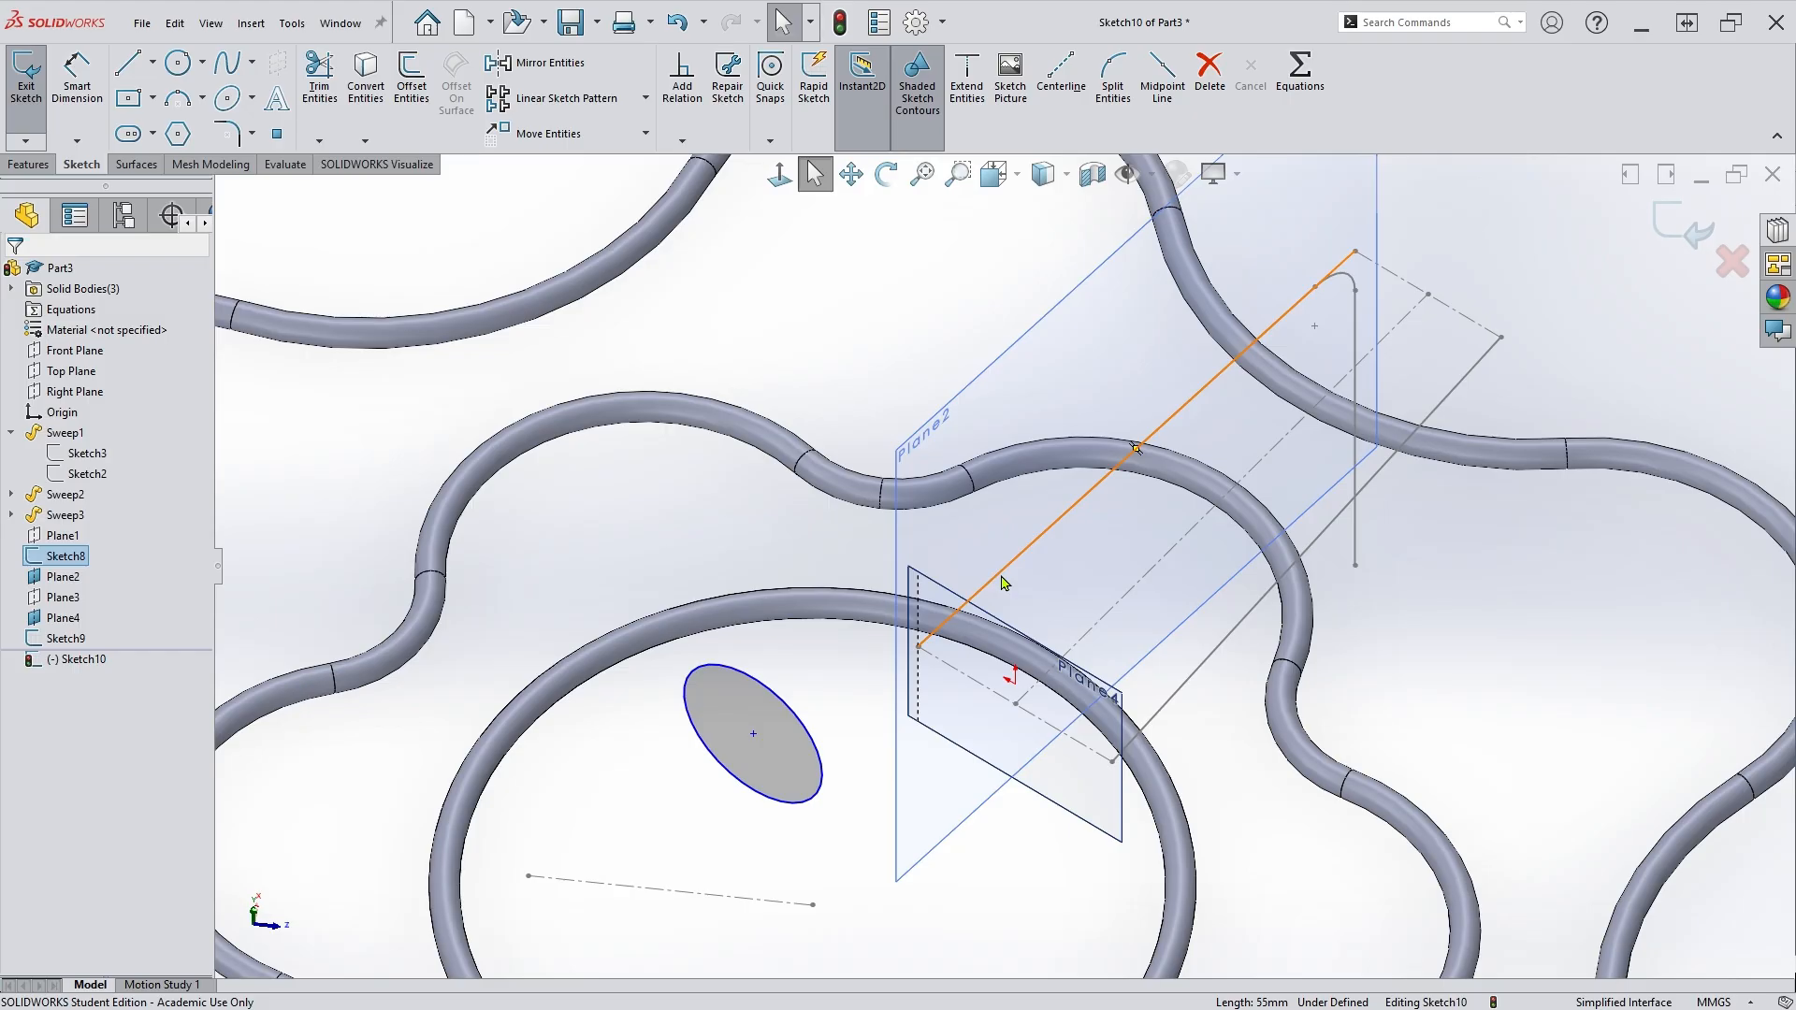
{"action": "left_click", "coordinate": [754, 737], "text": "ctrl"}
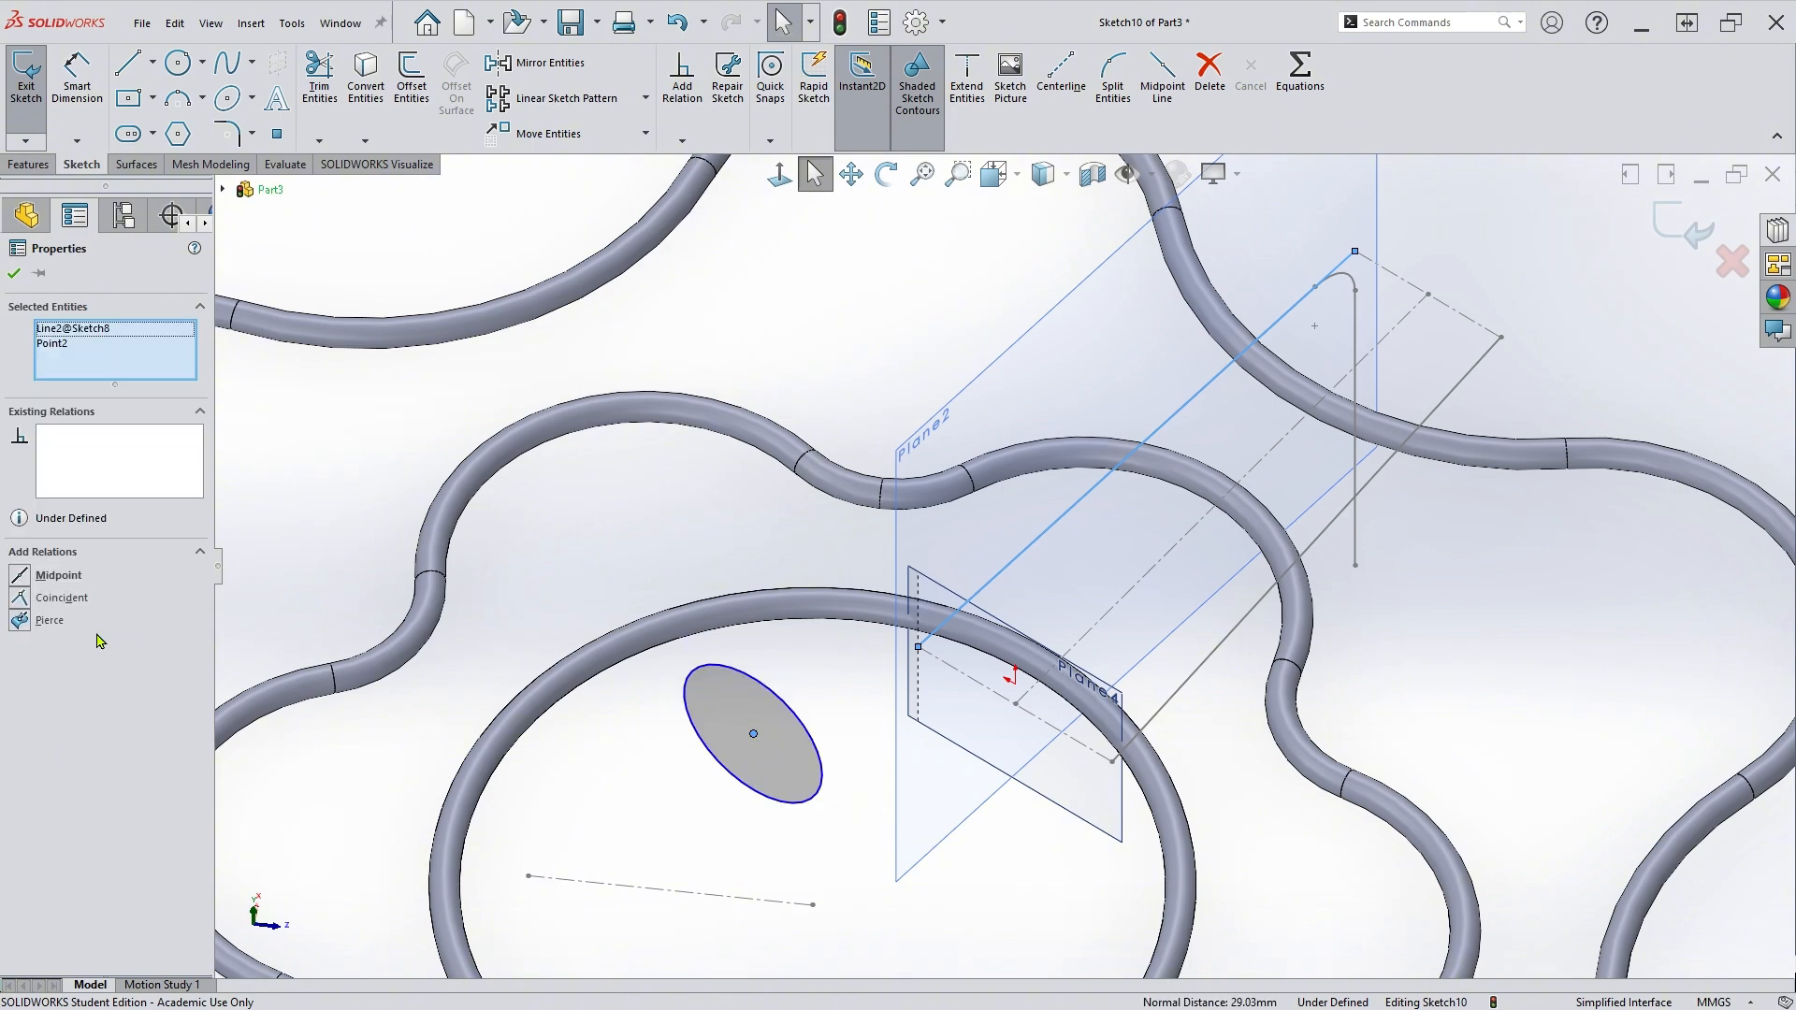
{"action": "left_click", "coordinate": [27, 625]}
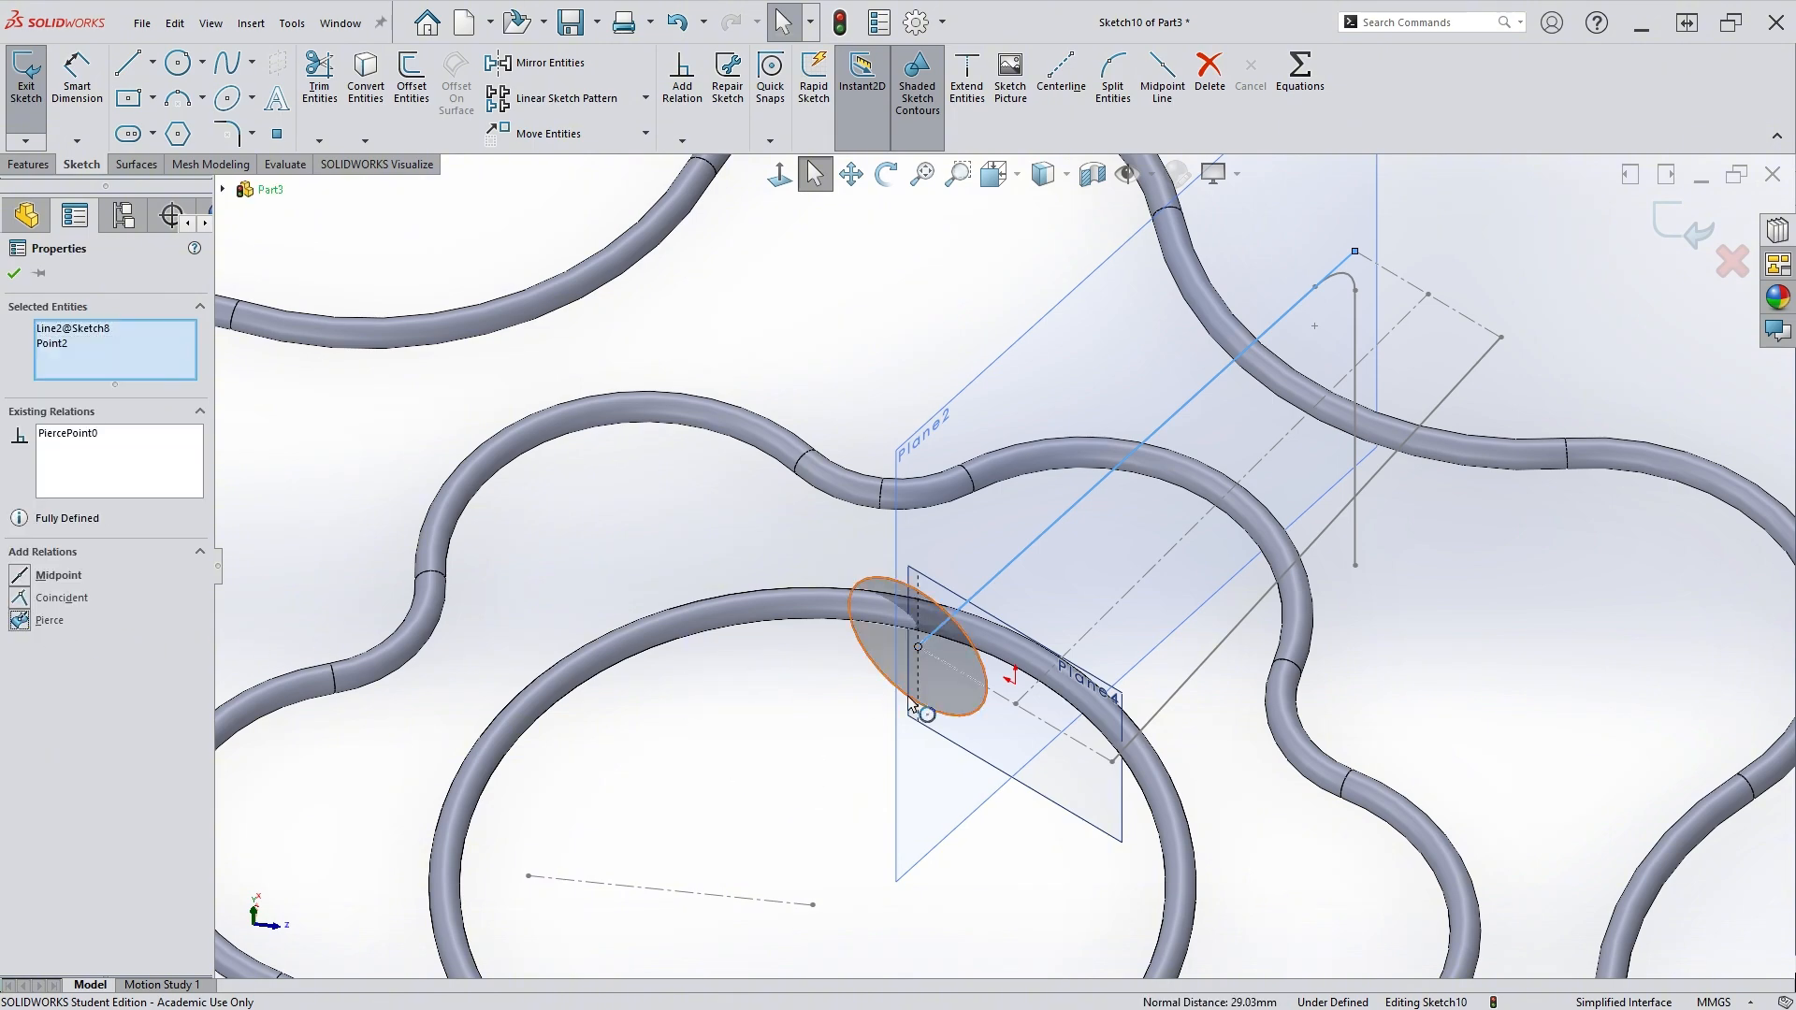
{"action": "left_click", "coordinate": [14, 273]}
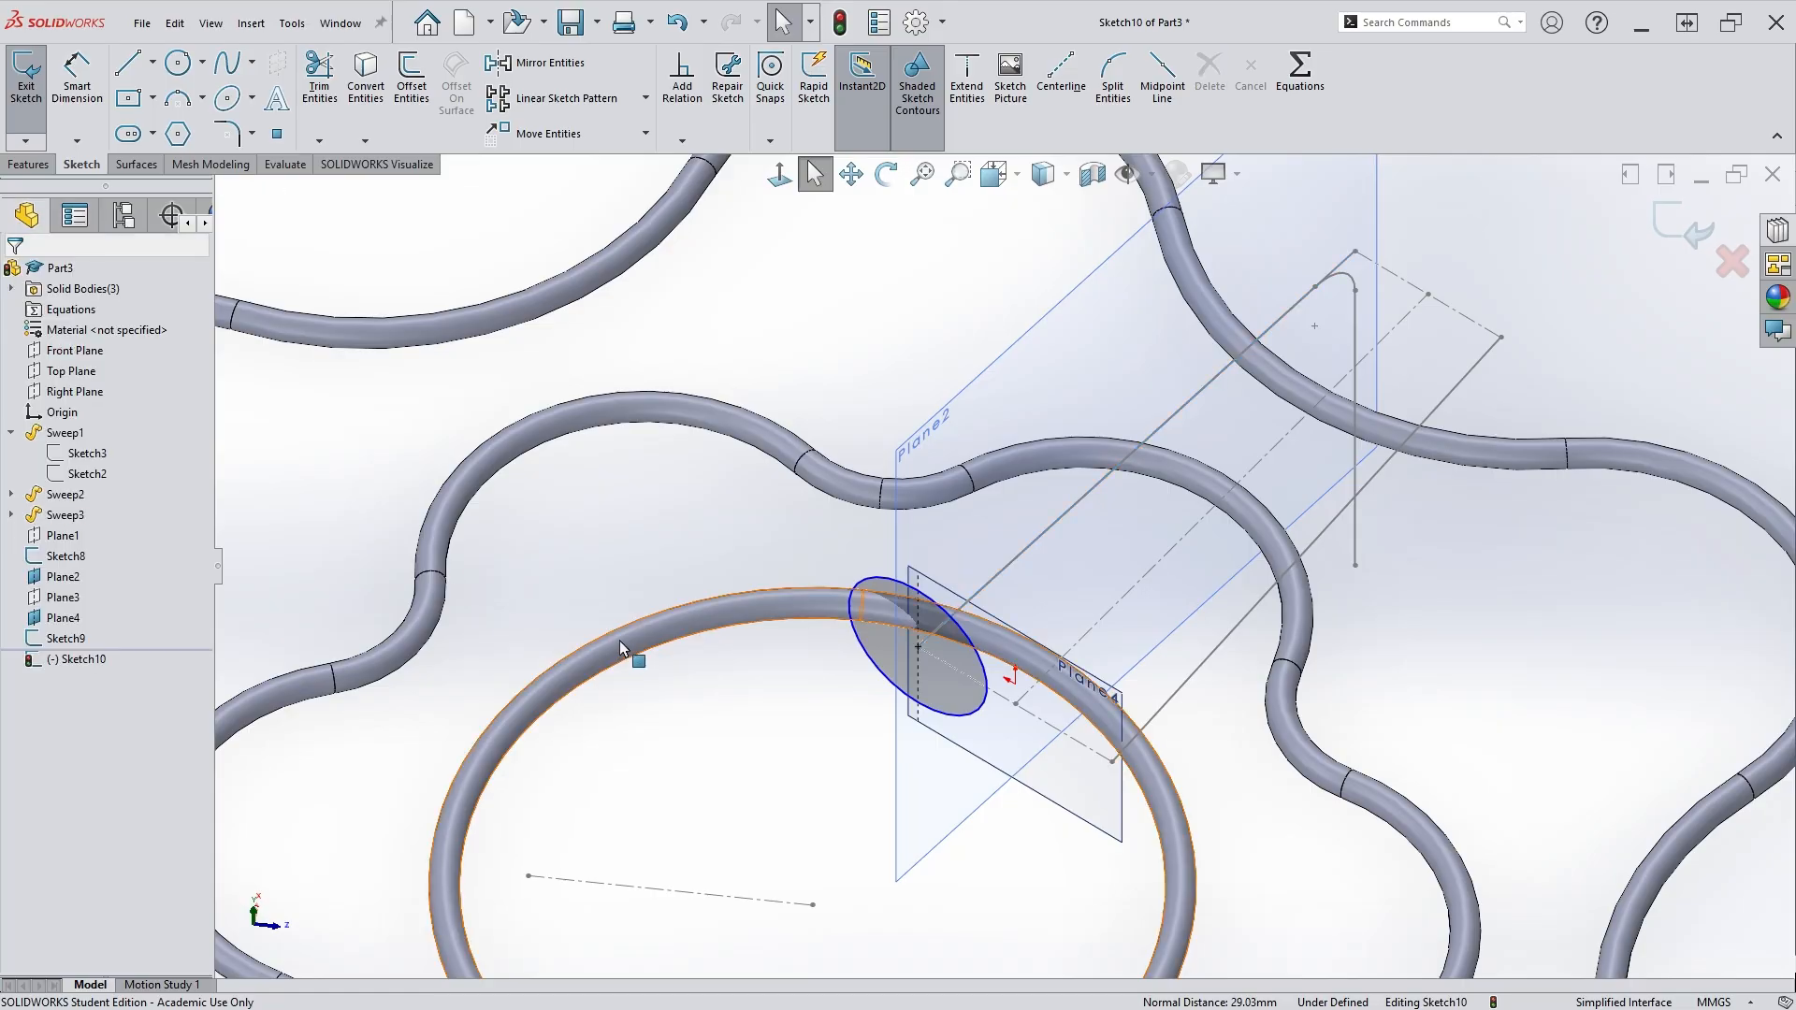
Dimension the circle's diameter, set it to 2.5 mm, and close the sketch.
{"action": "left_click", "coordinate": [78, 75]}
{"action": "scroll", "coordinate": [880, 711], "scroll_direction": "down", "scroll_amount": 3}
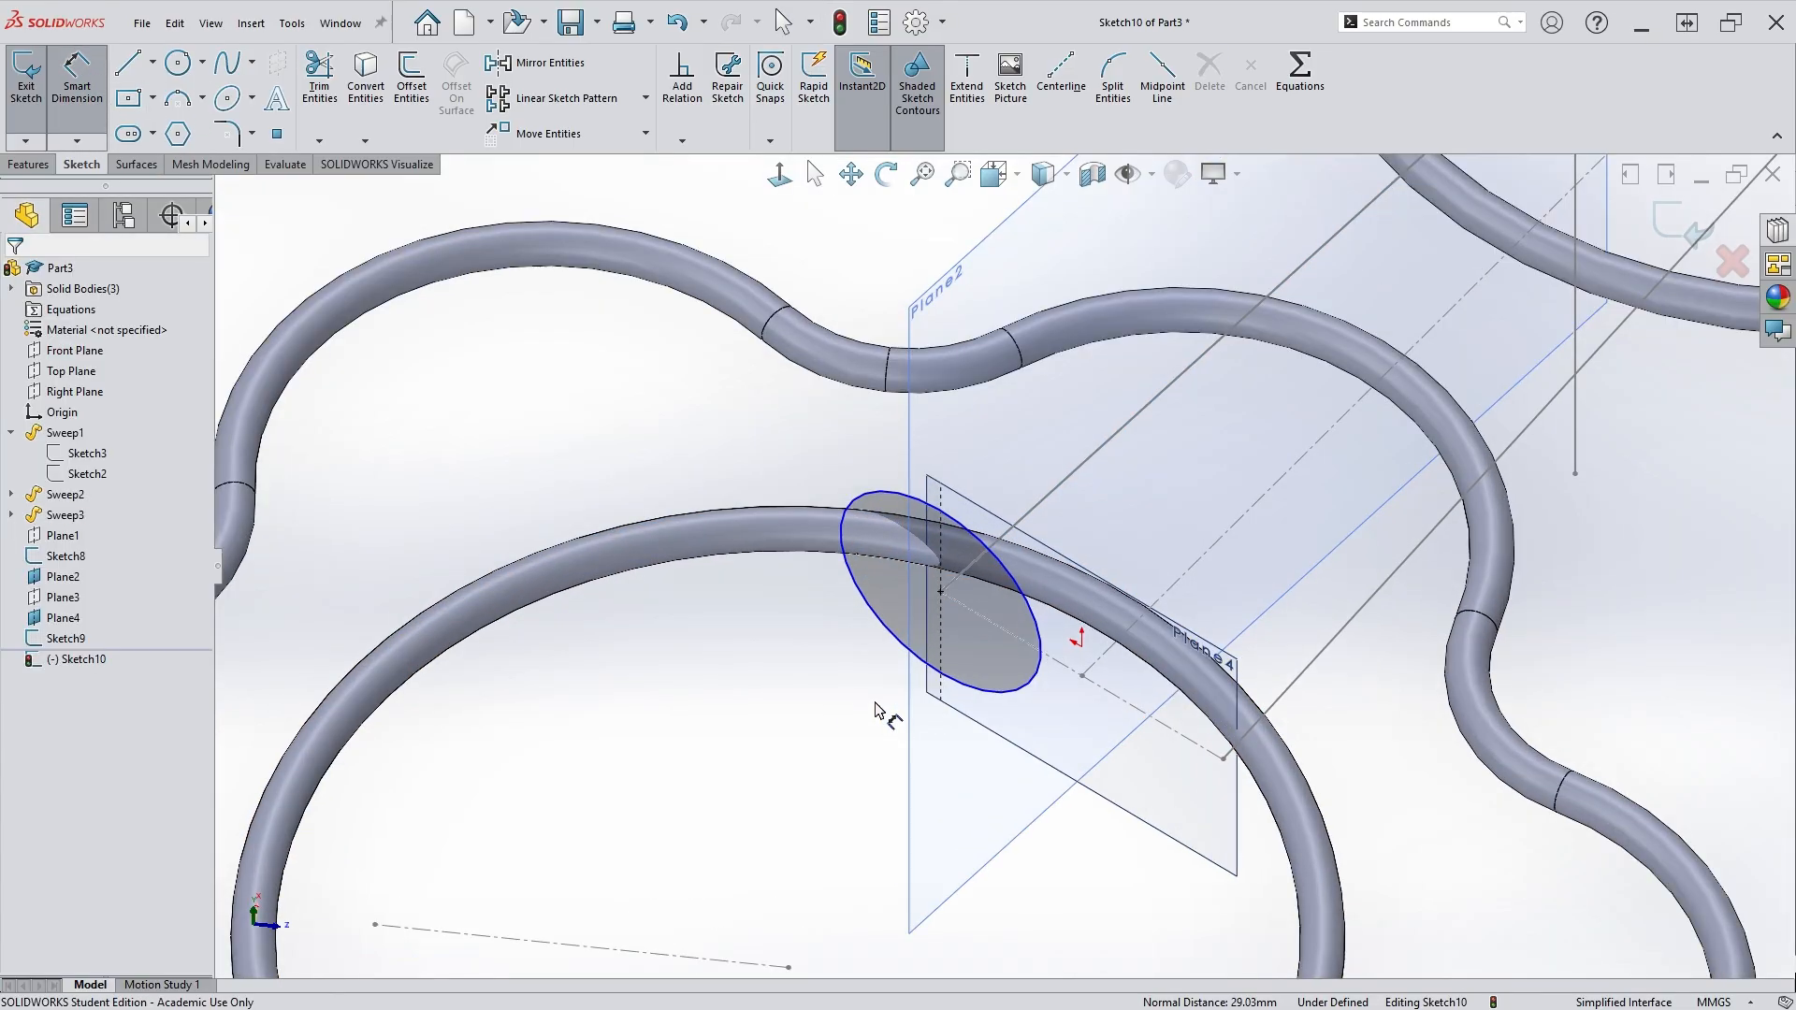
{"action": "left_click", "coordinate": [868, 492]}
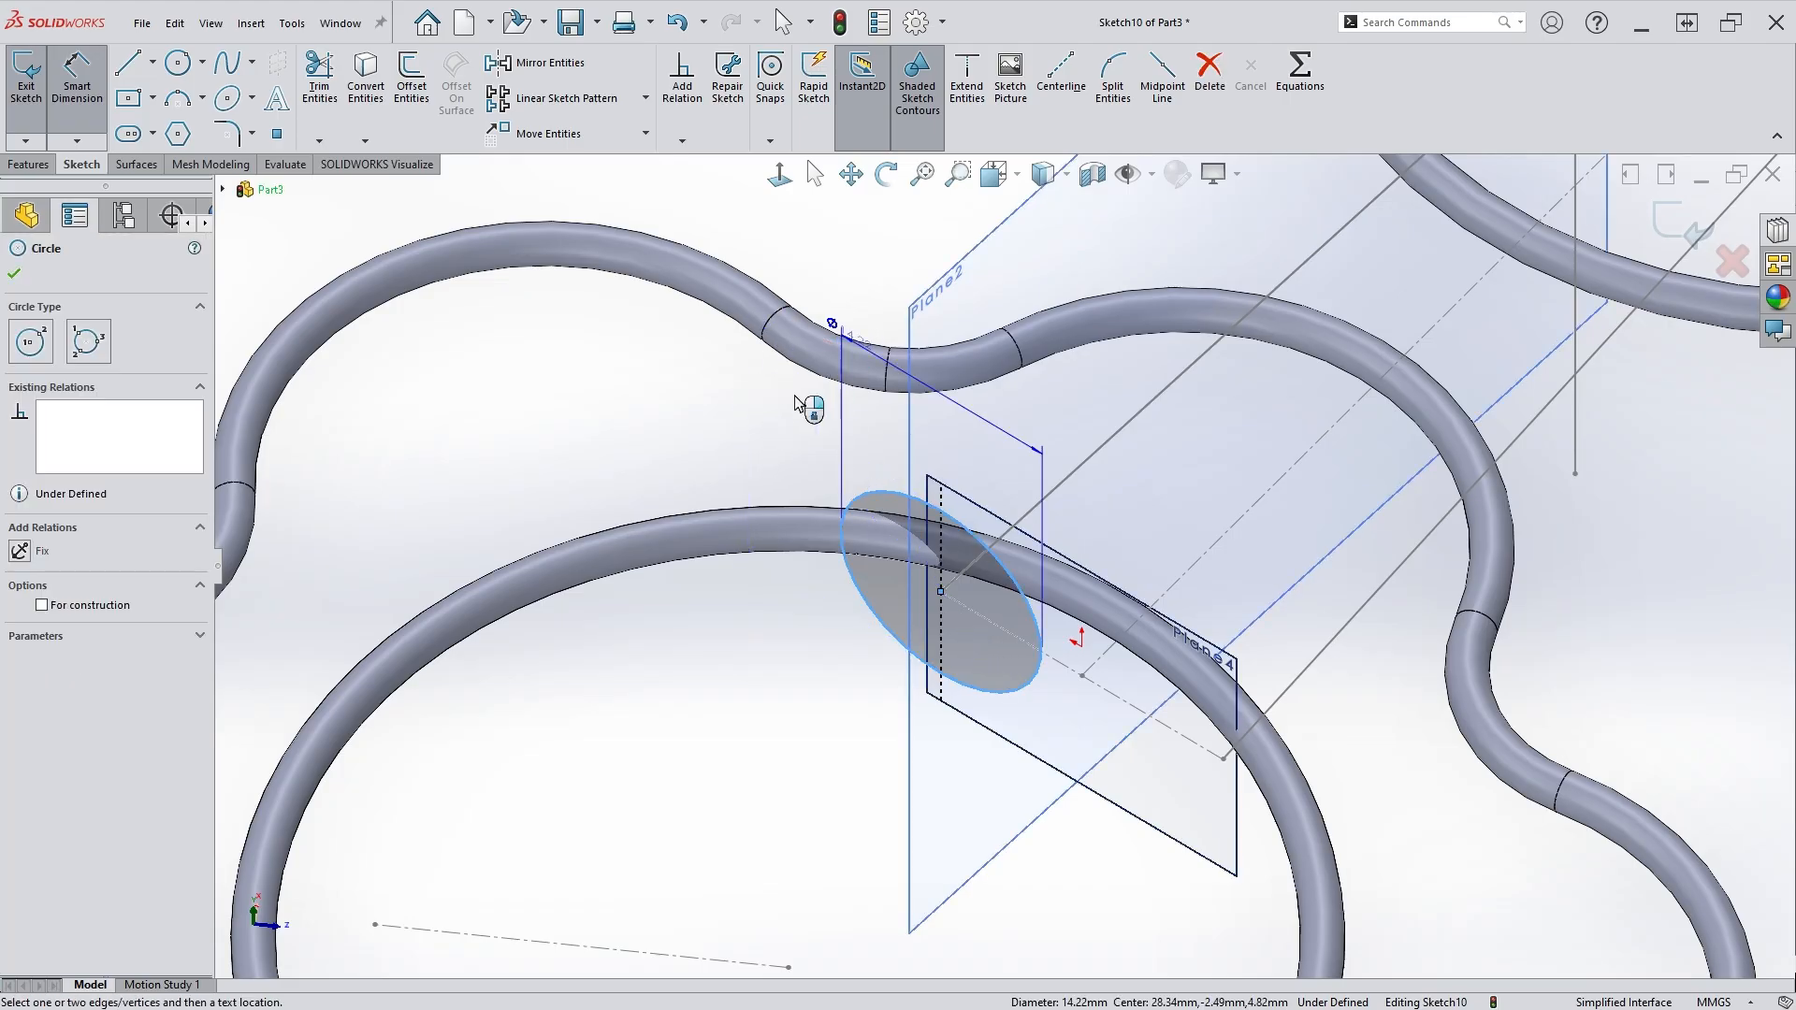
{"action": "left_click", "coordinate": [776, 419]}
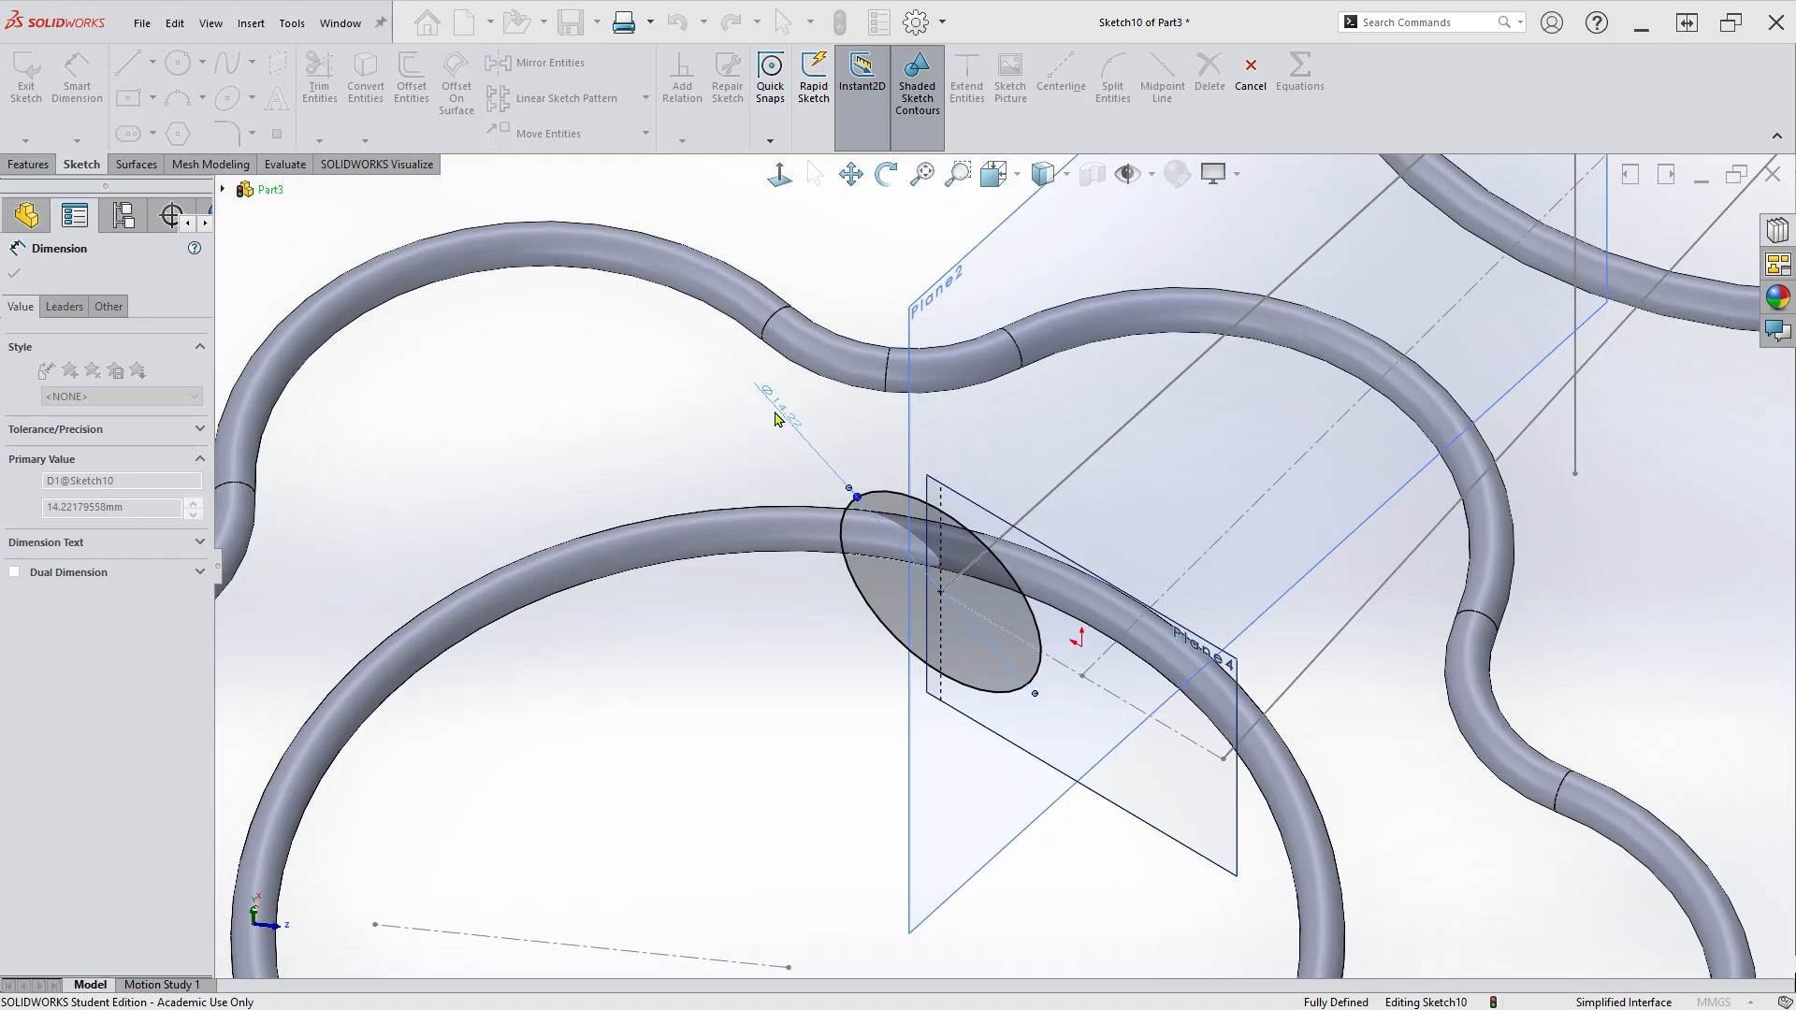
{"action": "type", "text": "2.5"}
{"action": "key", "text": "Return"}
{"action": "scroll", "coordinate": [970, 571], "scroll_direction": "up", "scroll_amount": 3}
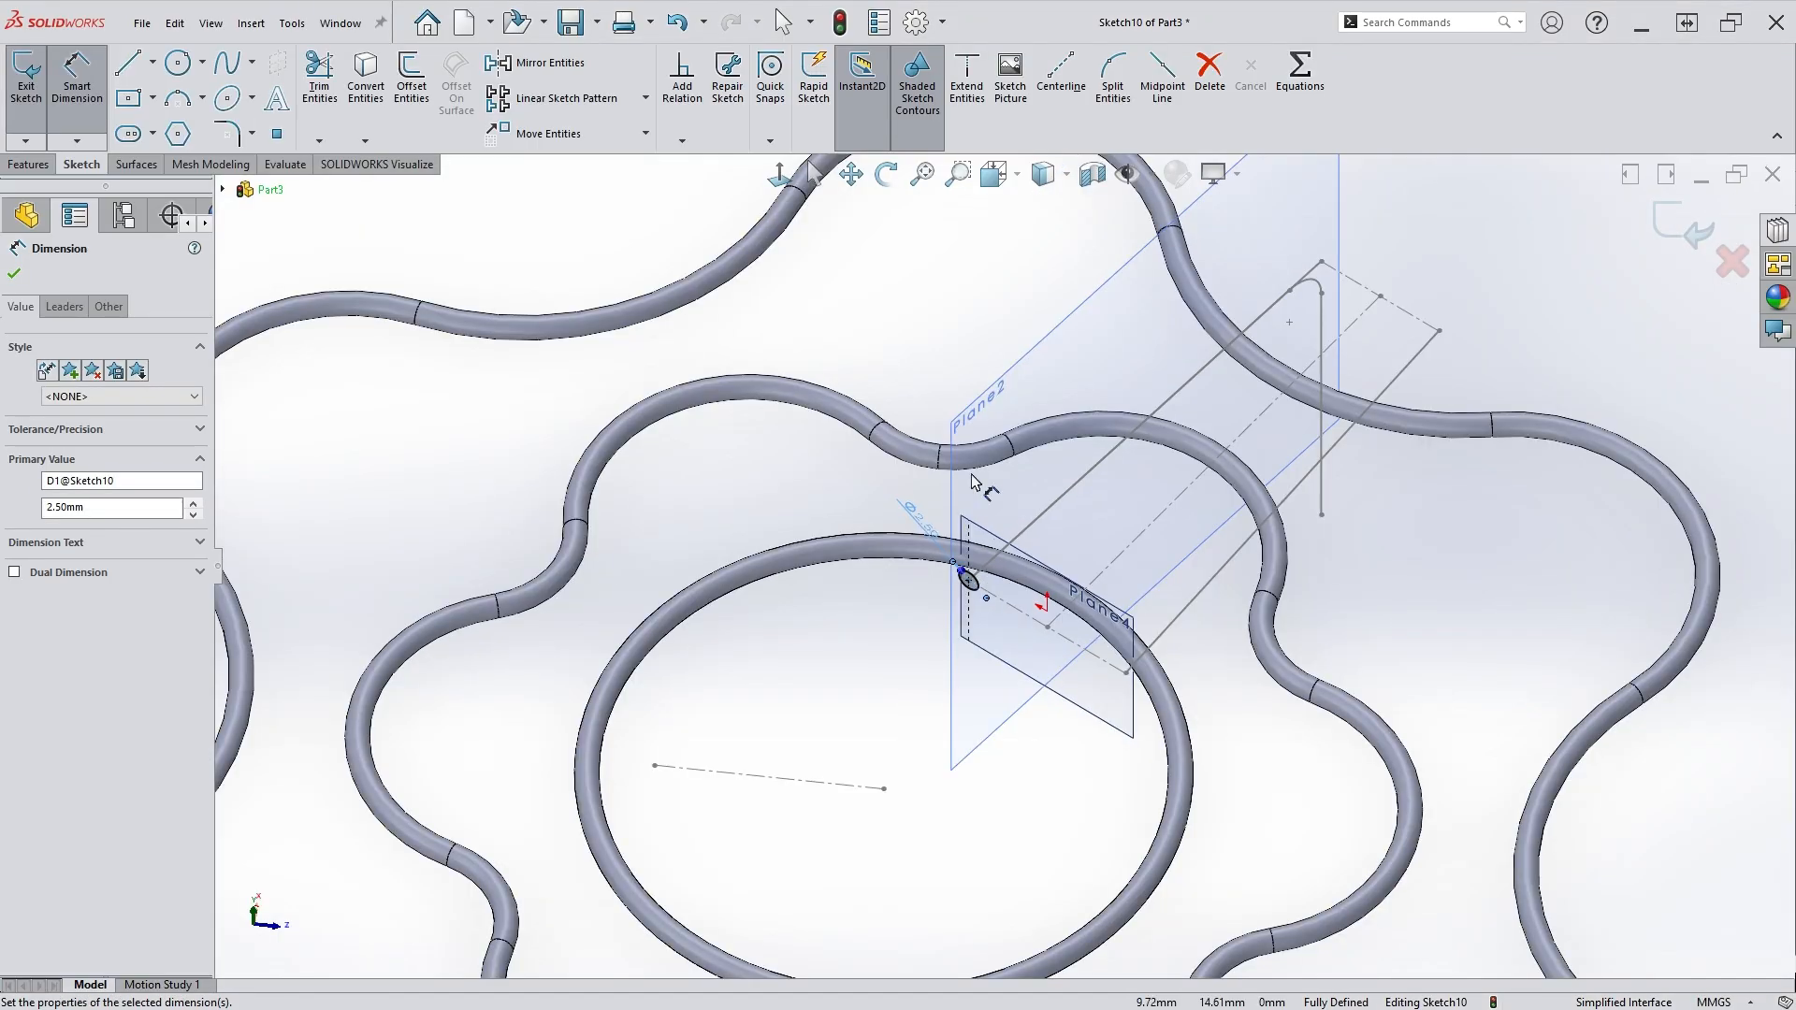
{"action": "left_click", "coordinate": [1687, 238]}
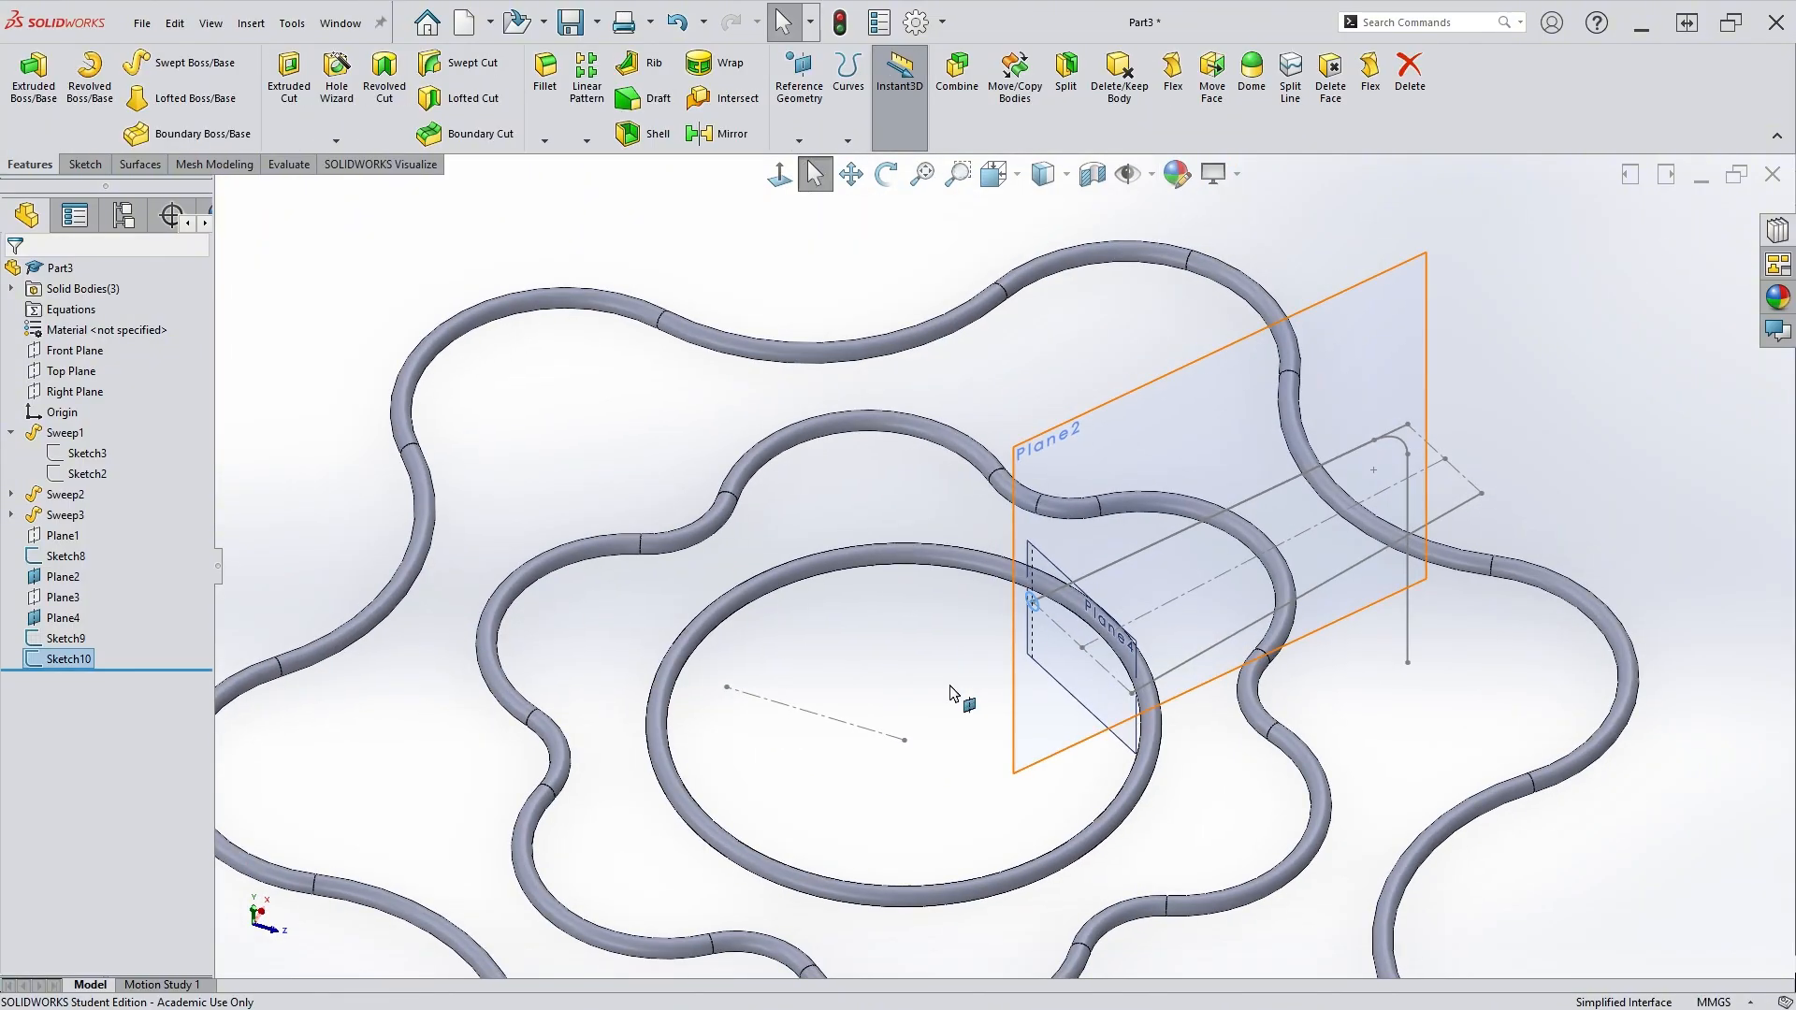
Sweep the 2.5 mm circle along the filleted leg path as a Swept Boss/Base.
{"action": "left_click", "coordinate": [194, 66]}
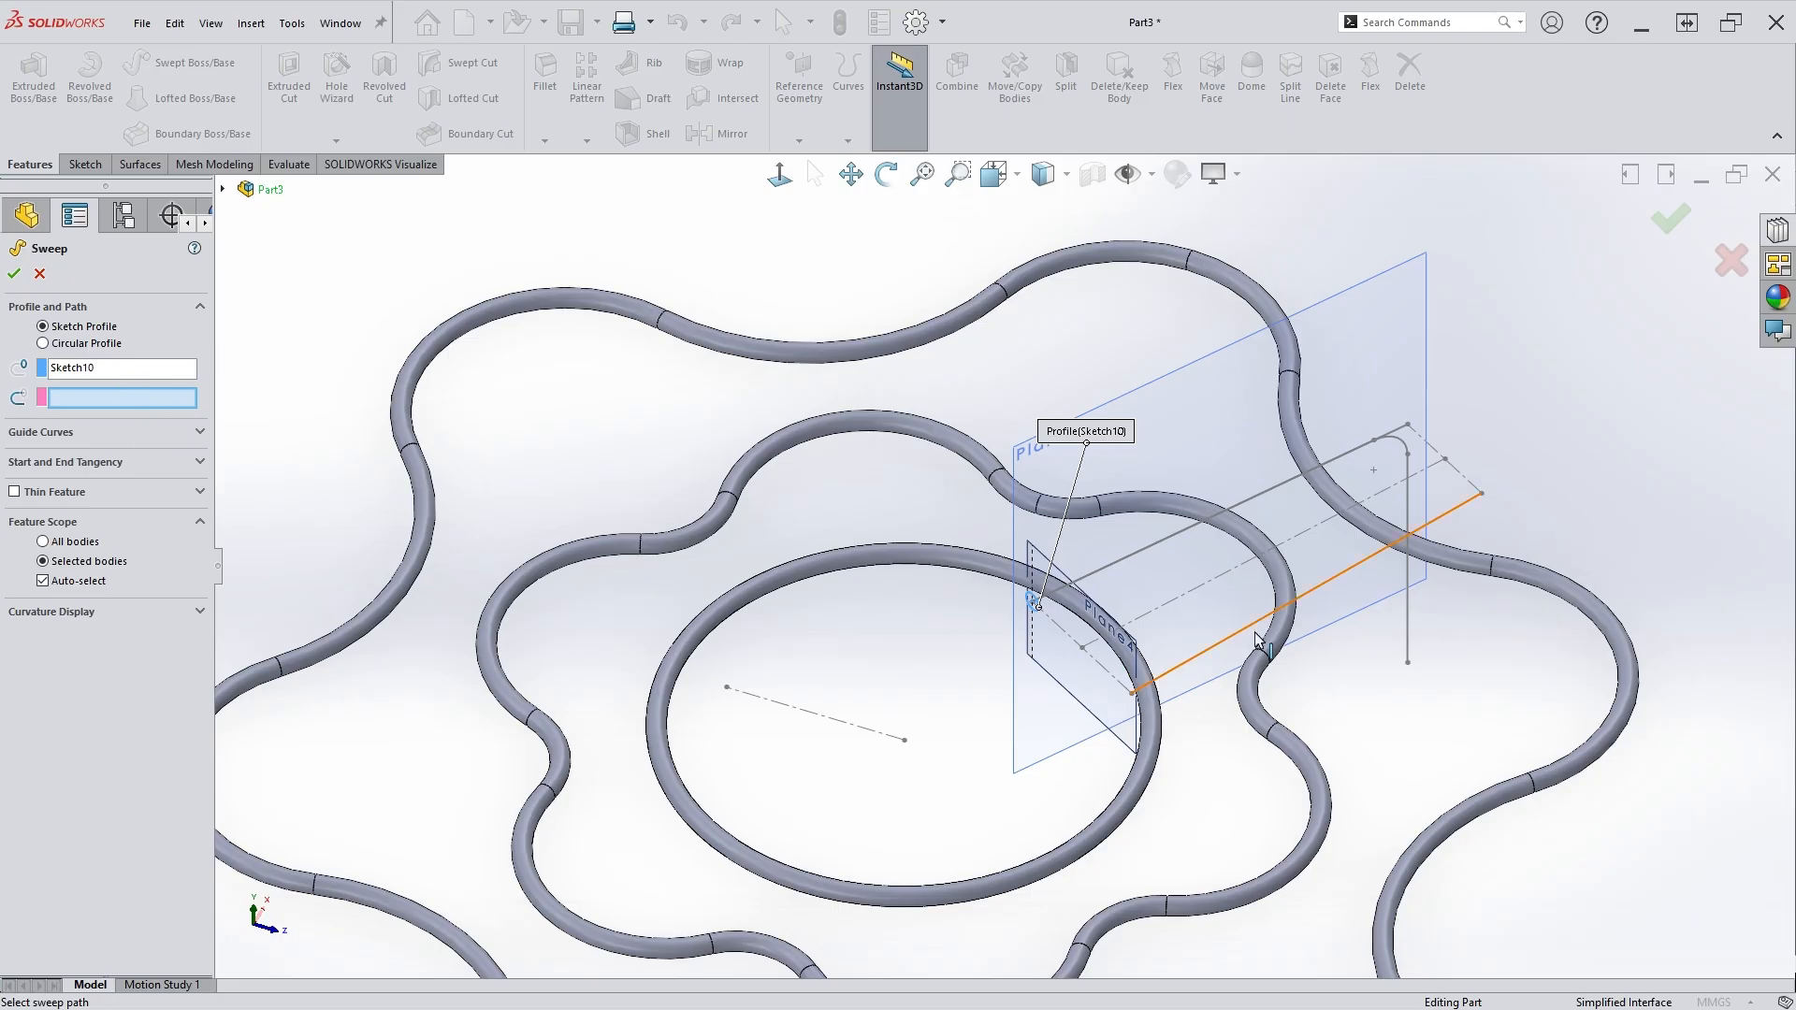
{"action": "scroll", "coordinate": [1224, 493], "scroll_direction": "down", "scroll_amount": 2}
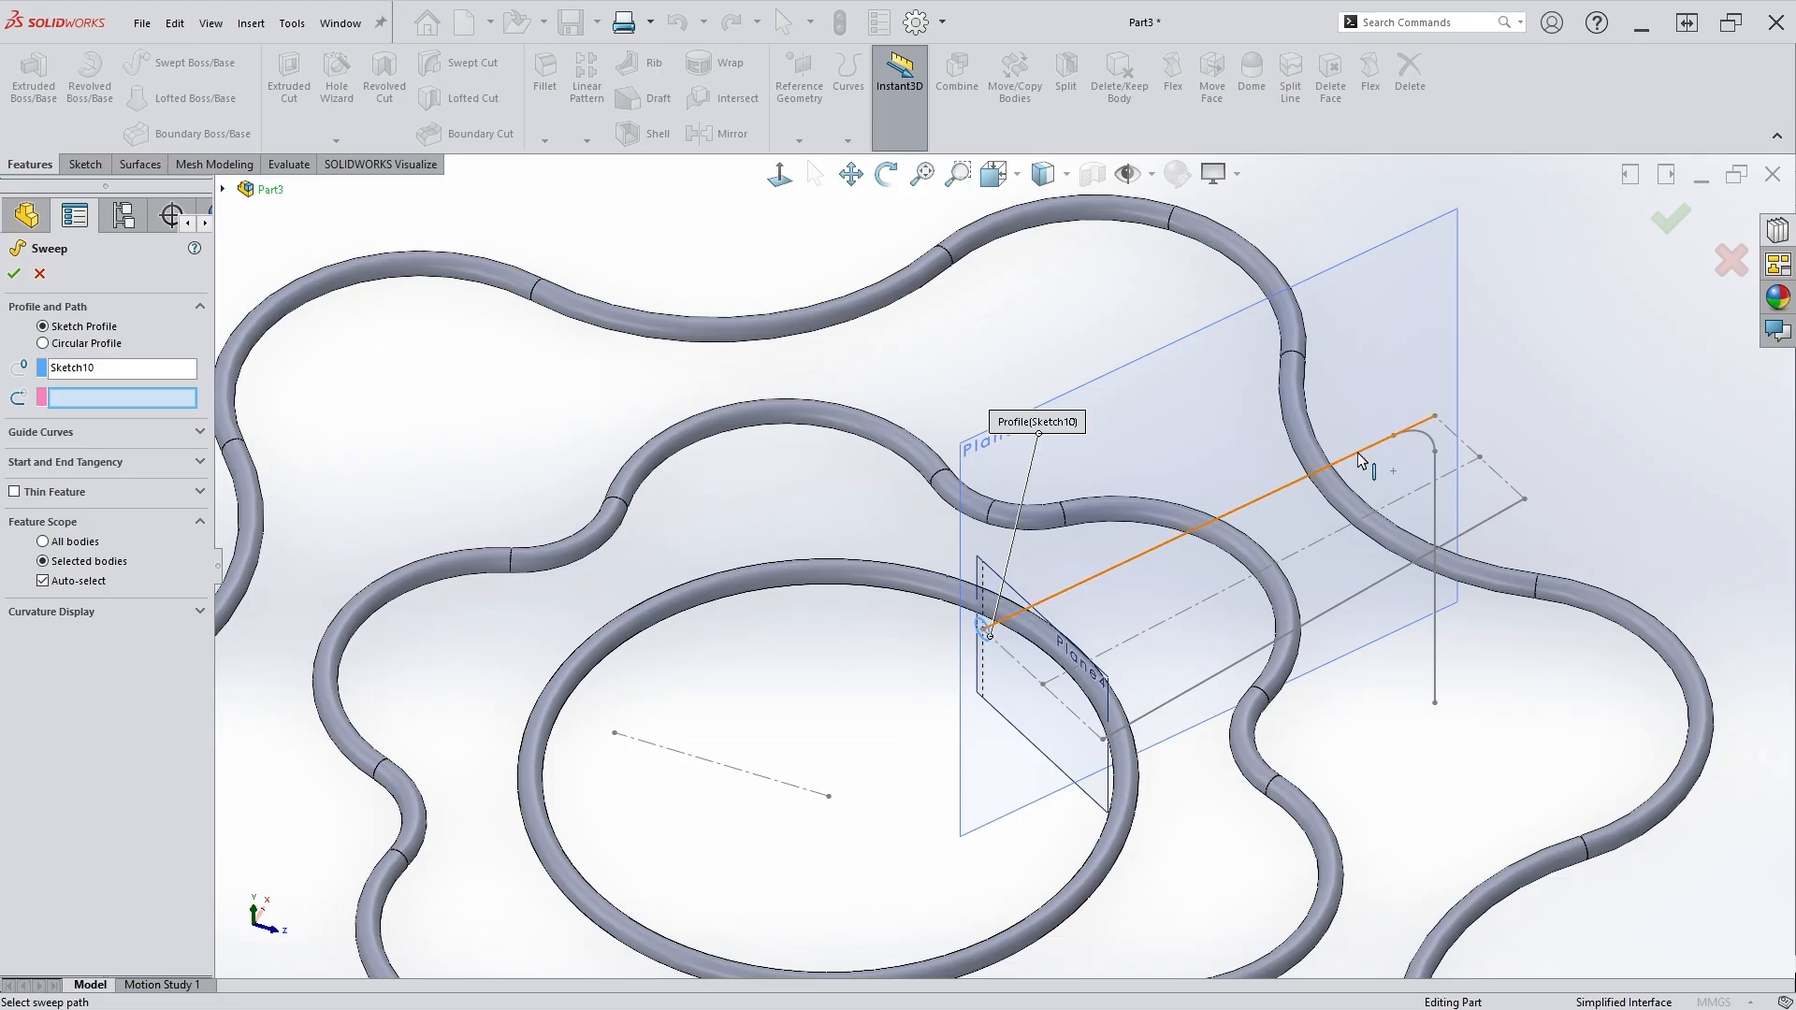
{"action": "left_click", "coordinate": [1434, 478]}
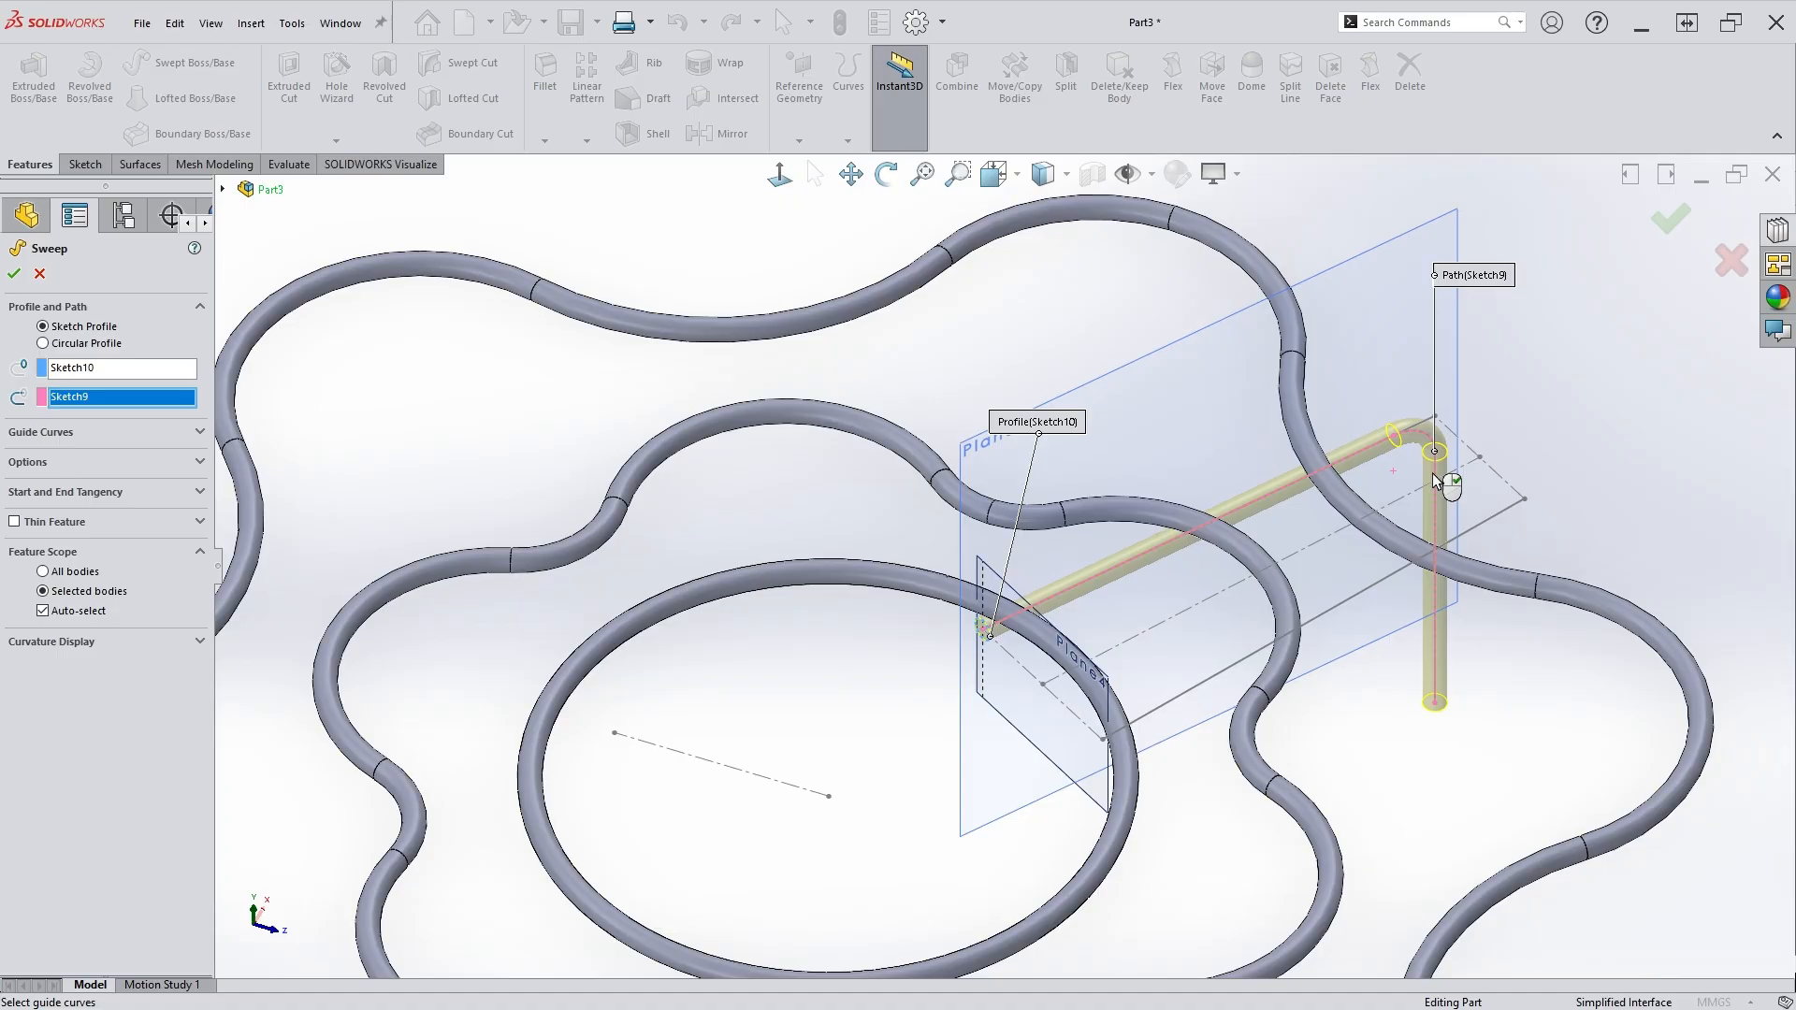
{"action": "right_click", "coordinate": [1434, 480]}
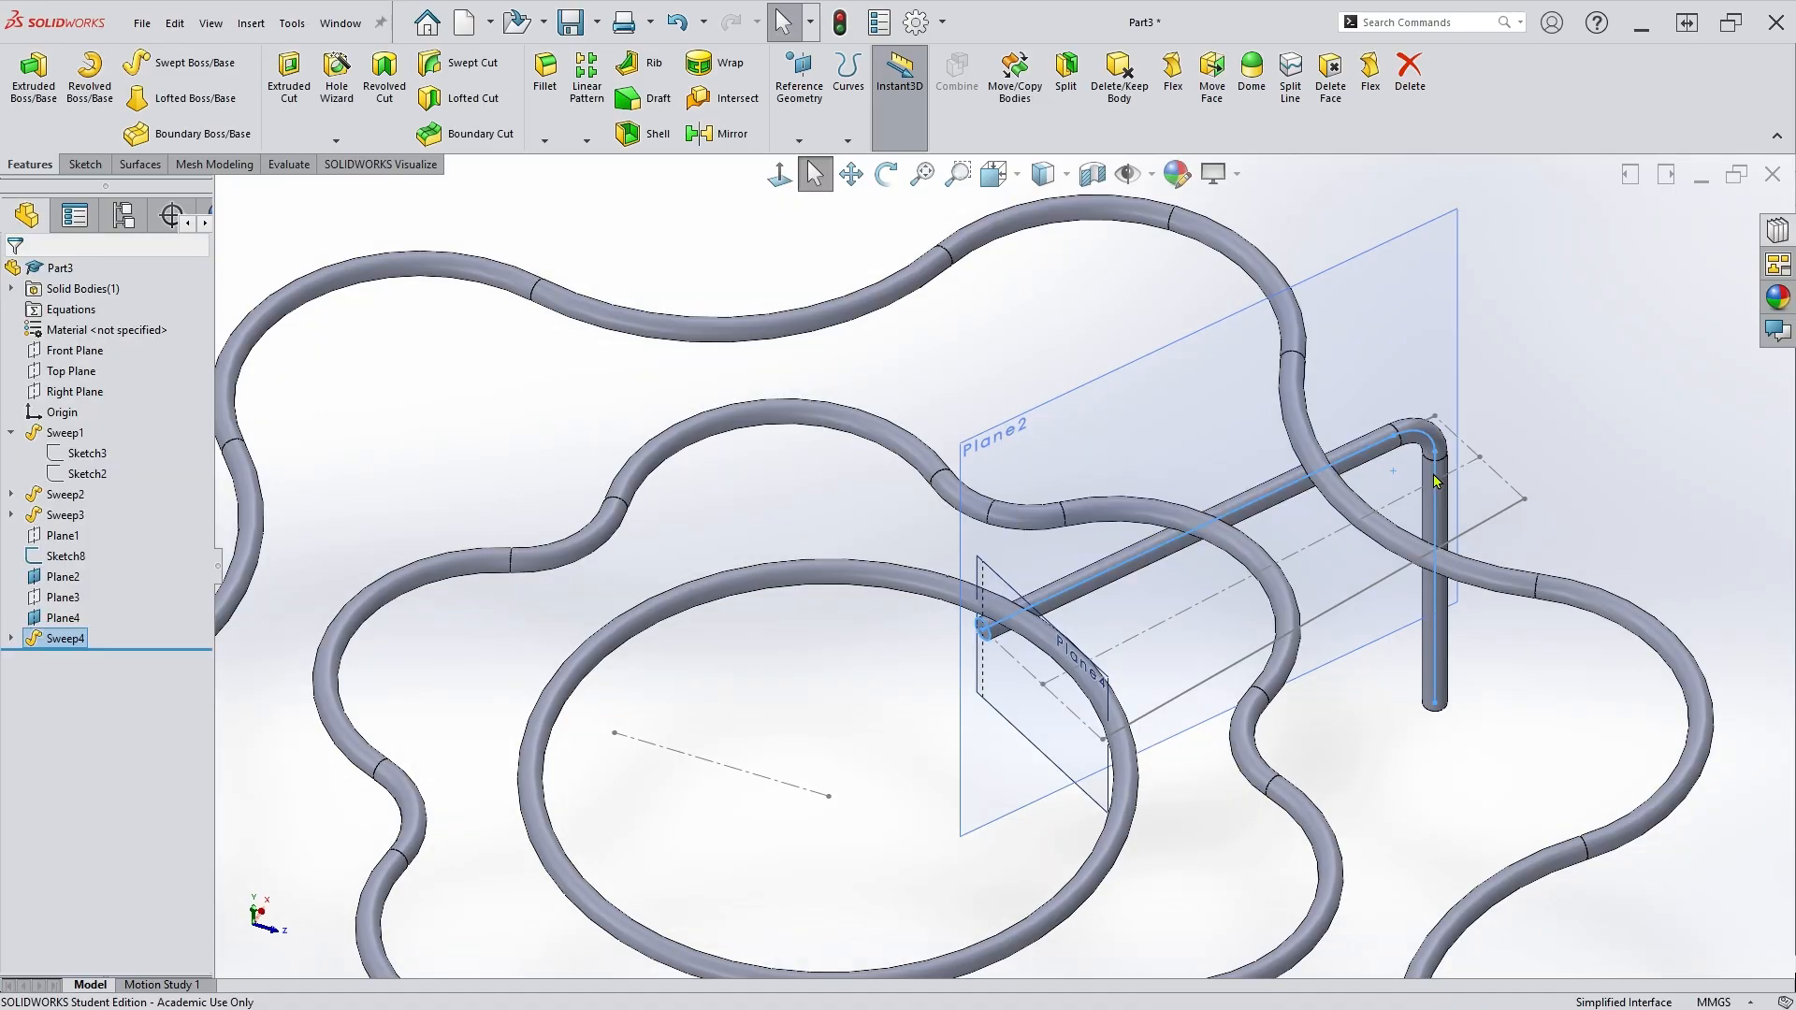
{"action": "key", "text": "Escape"}
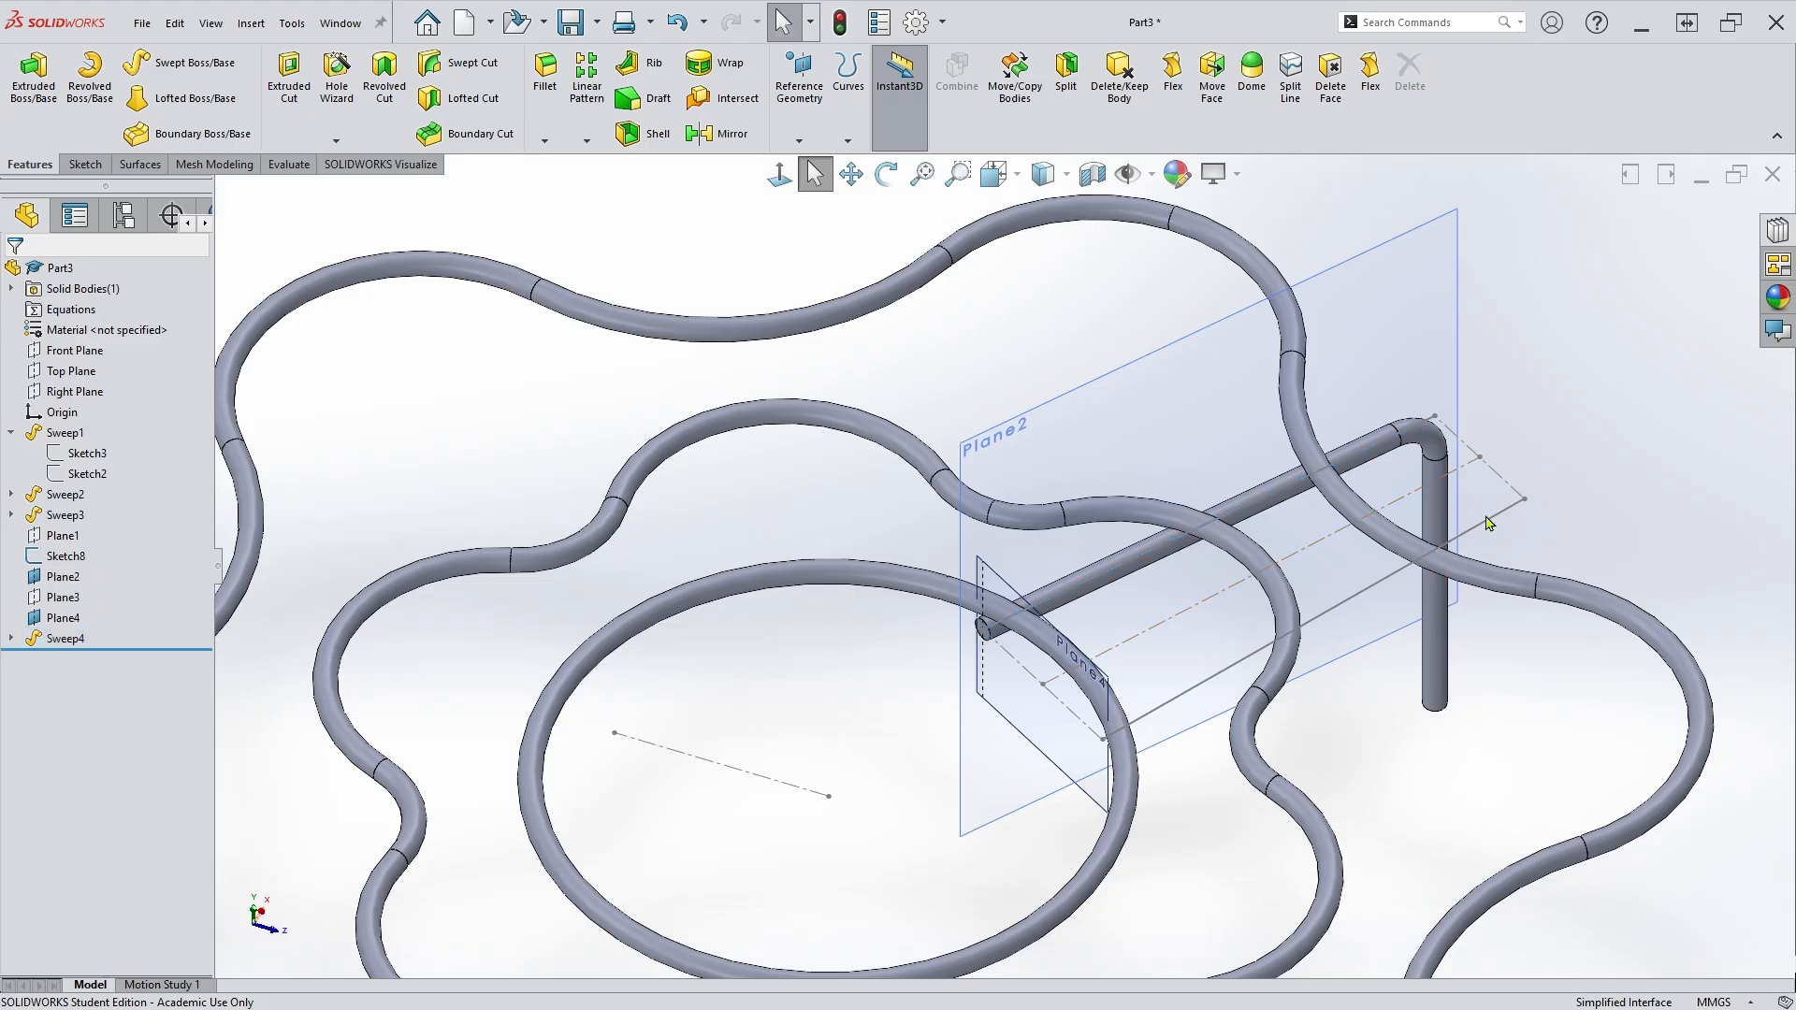
Show Plane3 along the tapered profile's second long line and hide Plane2.
{"action": "middle_click_drag", "start_coordinate": [1484, 501], "coordinate": [1463, 612]}
{"action": "scroll", "coordinate": [1457, 530], "scroll_direction": "up", "scroll_amount": 2}
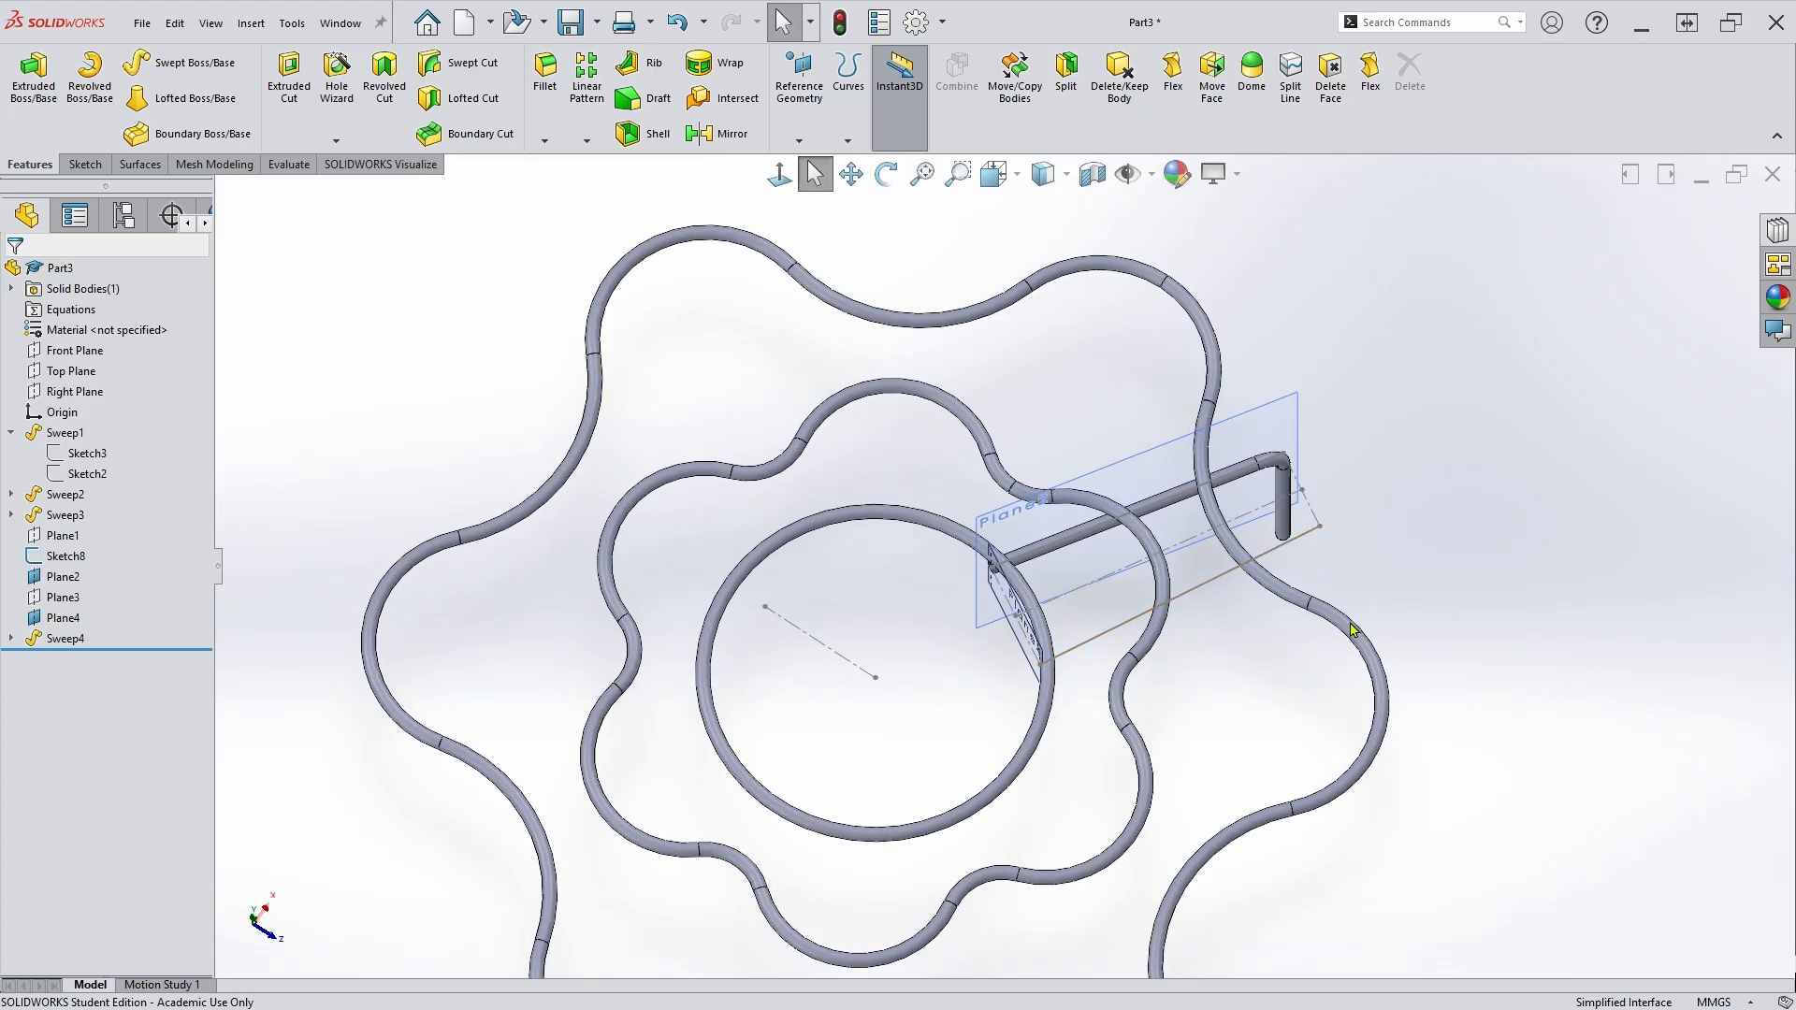
{"action": "middle_click_drag", "start_coordinate": [1254, 706], "coordinate": [1250, 666]}
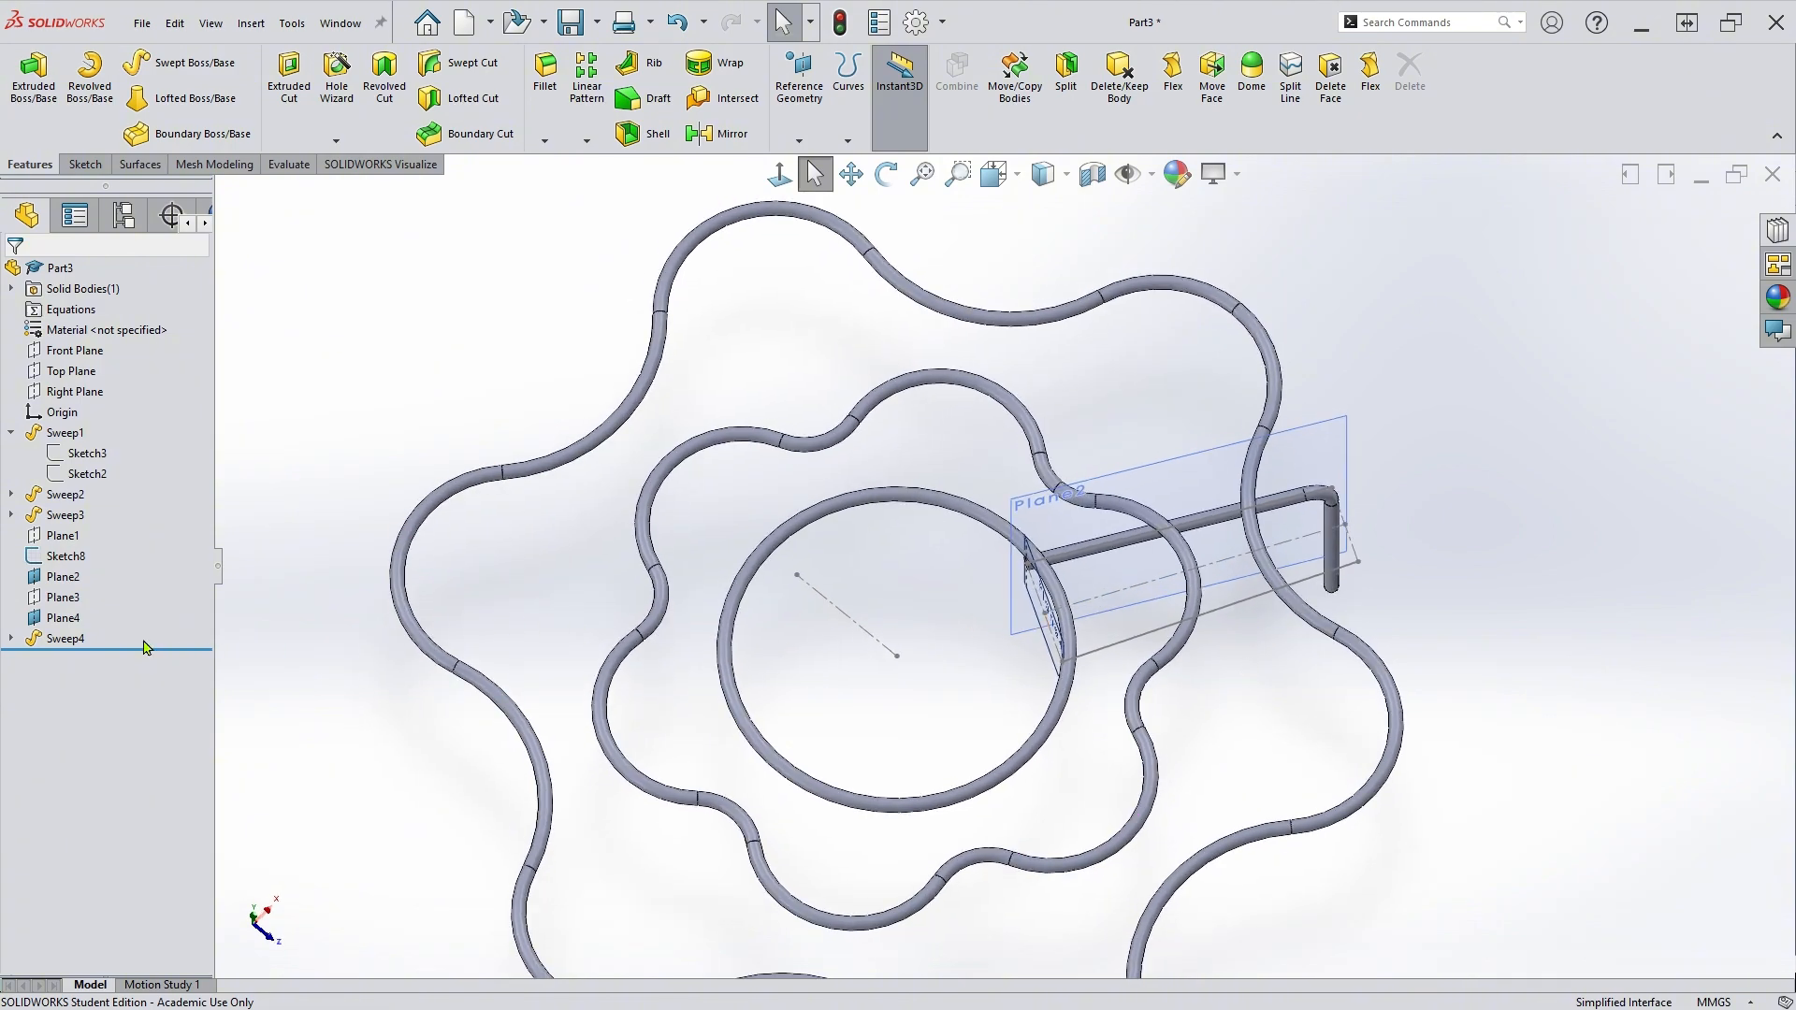
{"action": "left_click", "coordinate": [69, 600]}
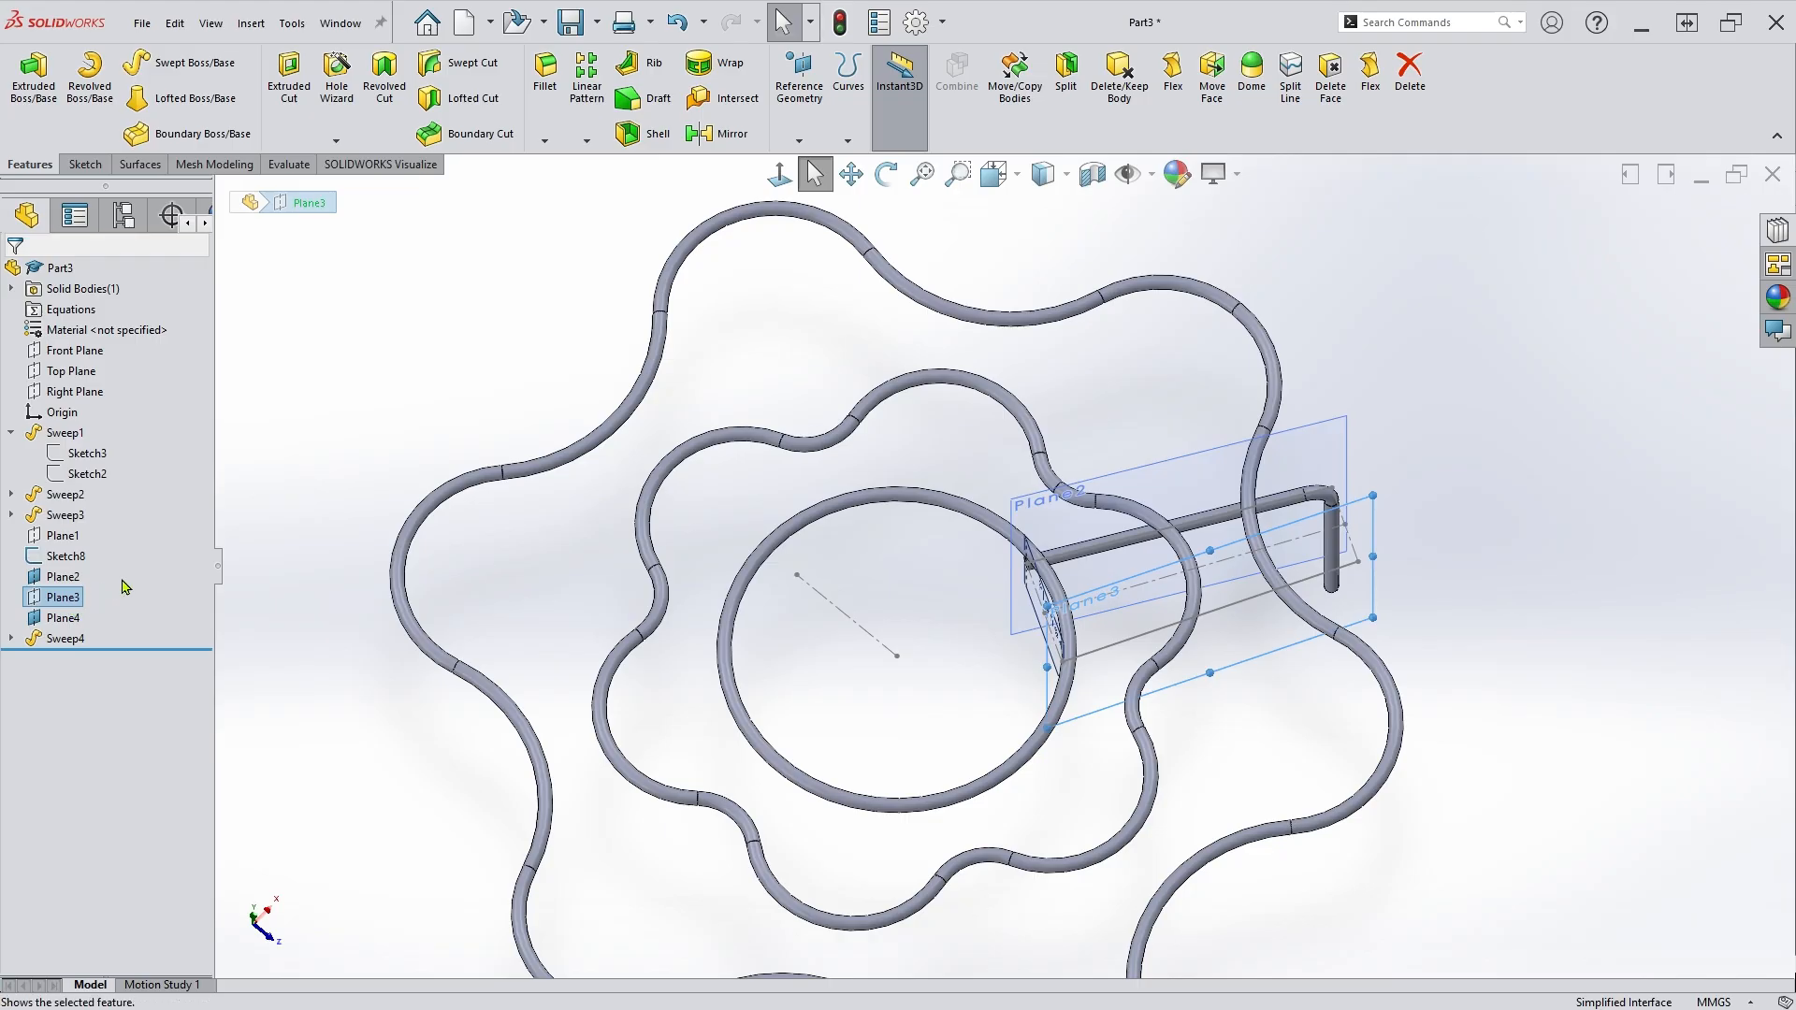
{"action": "left_click", "coordinate": [1336, 448]}
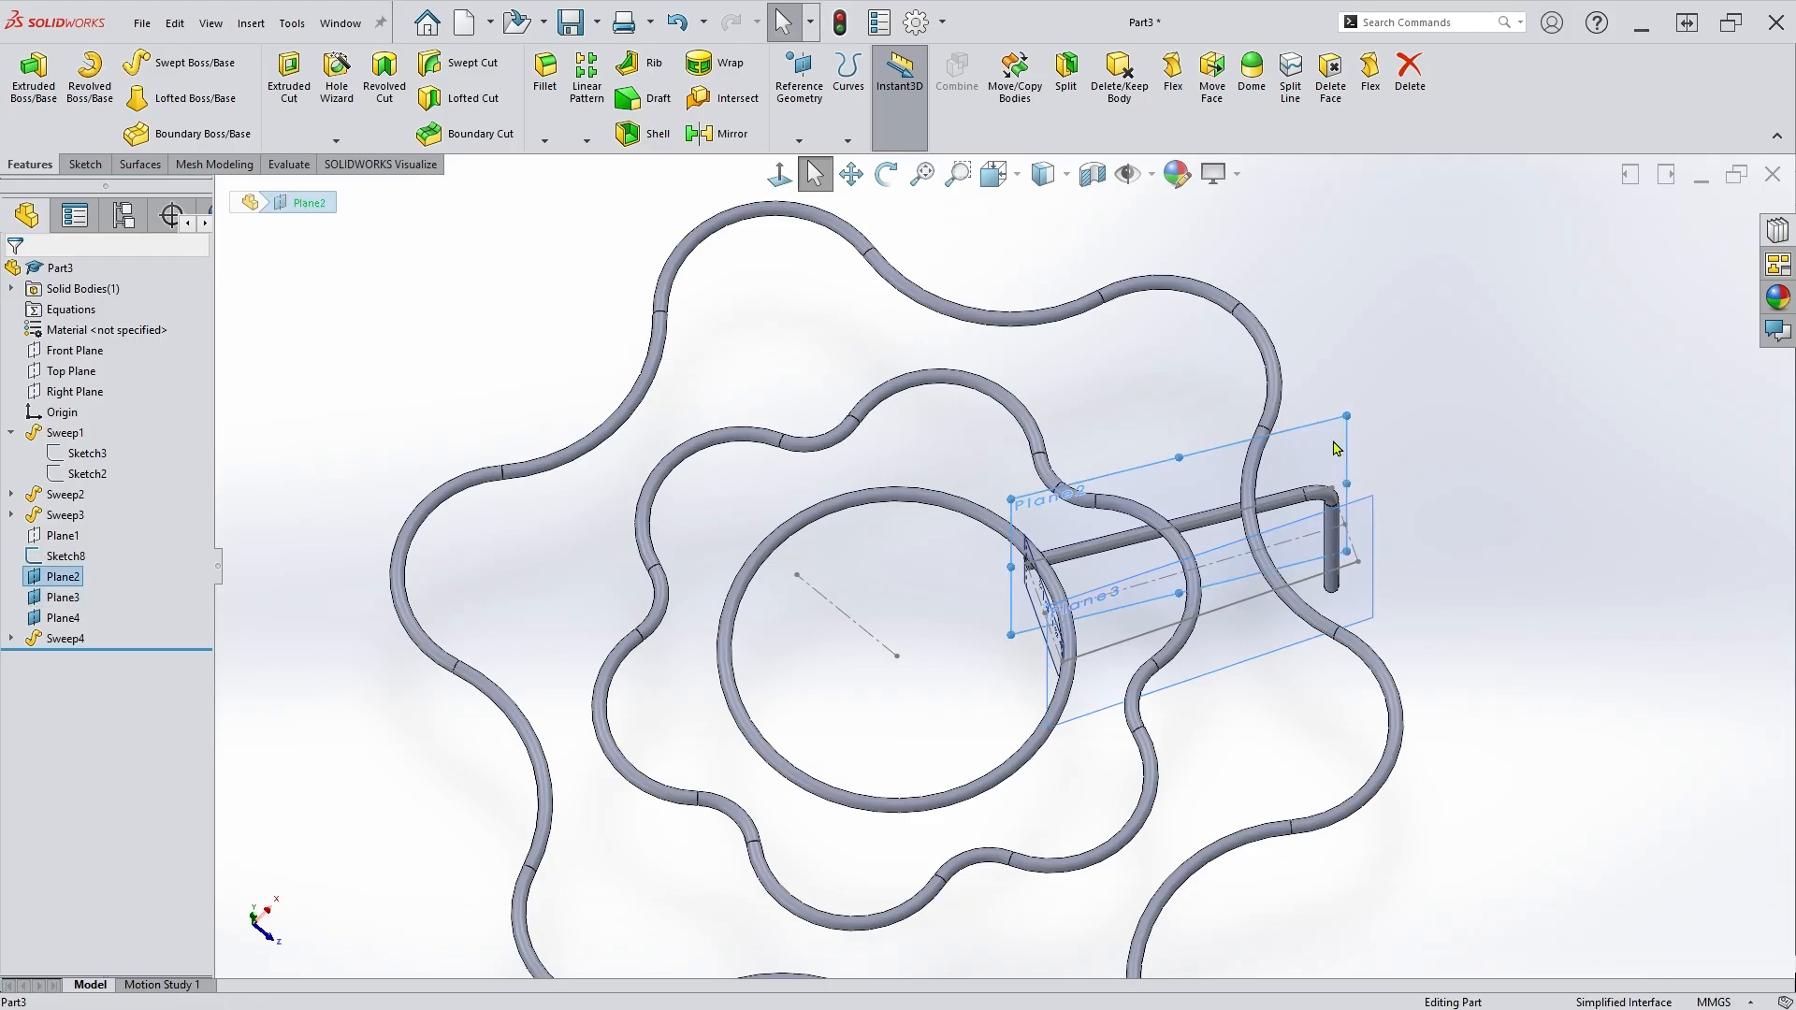
{"action": "left_click", "coordinate": [1455, 400]}
{"action": "scroll", "coordinate": [1419, 754], "scroll_direction": "down", "scroll_amount": 5}
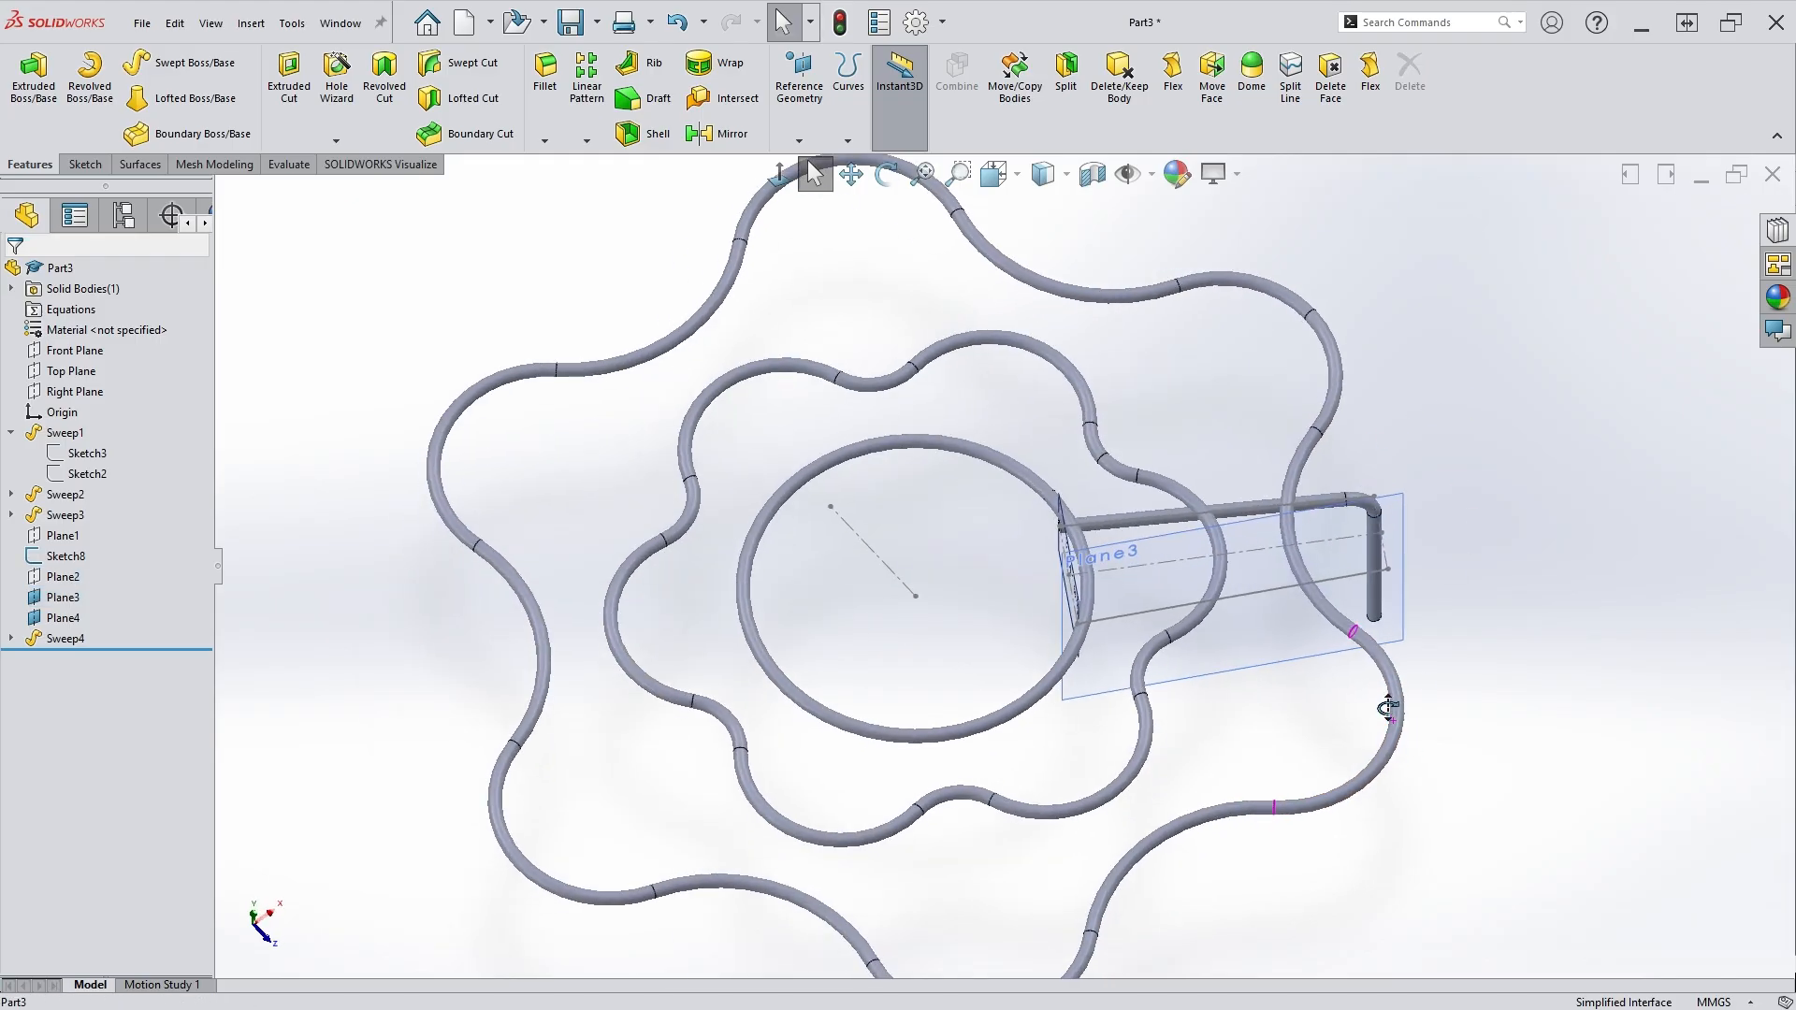
Start a sketch on Plane3 and convert the tapered profile's second long line into it with Convert Entities.
{"action": "left_click", "coordinate": [1332, 636]}
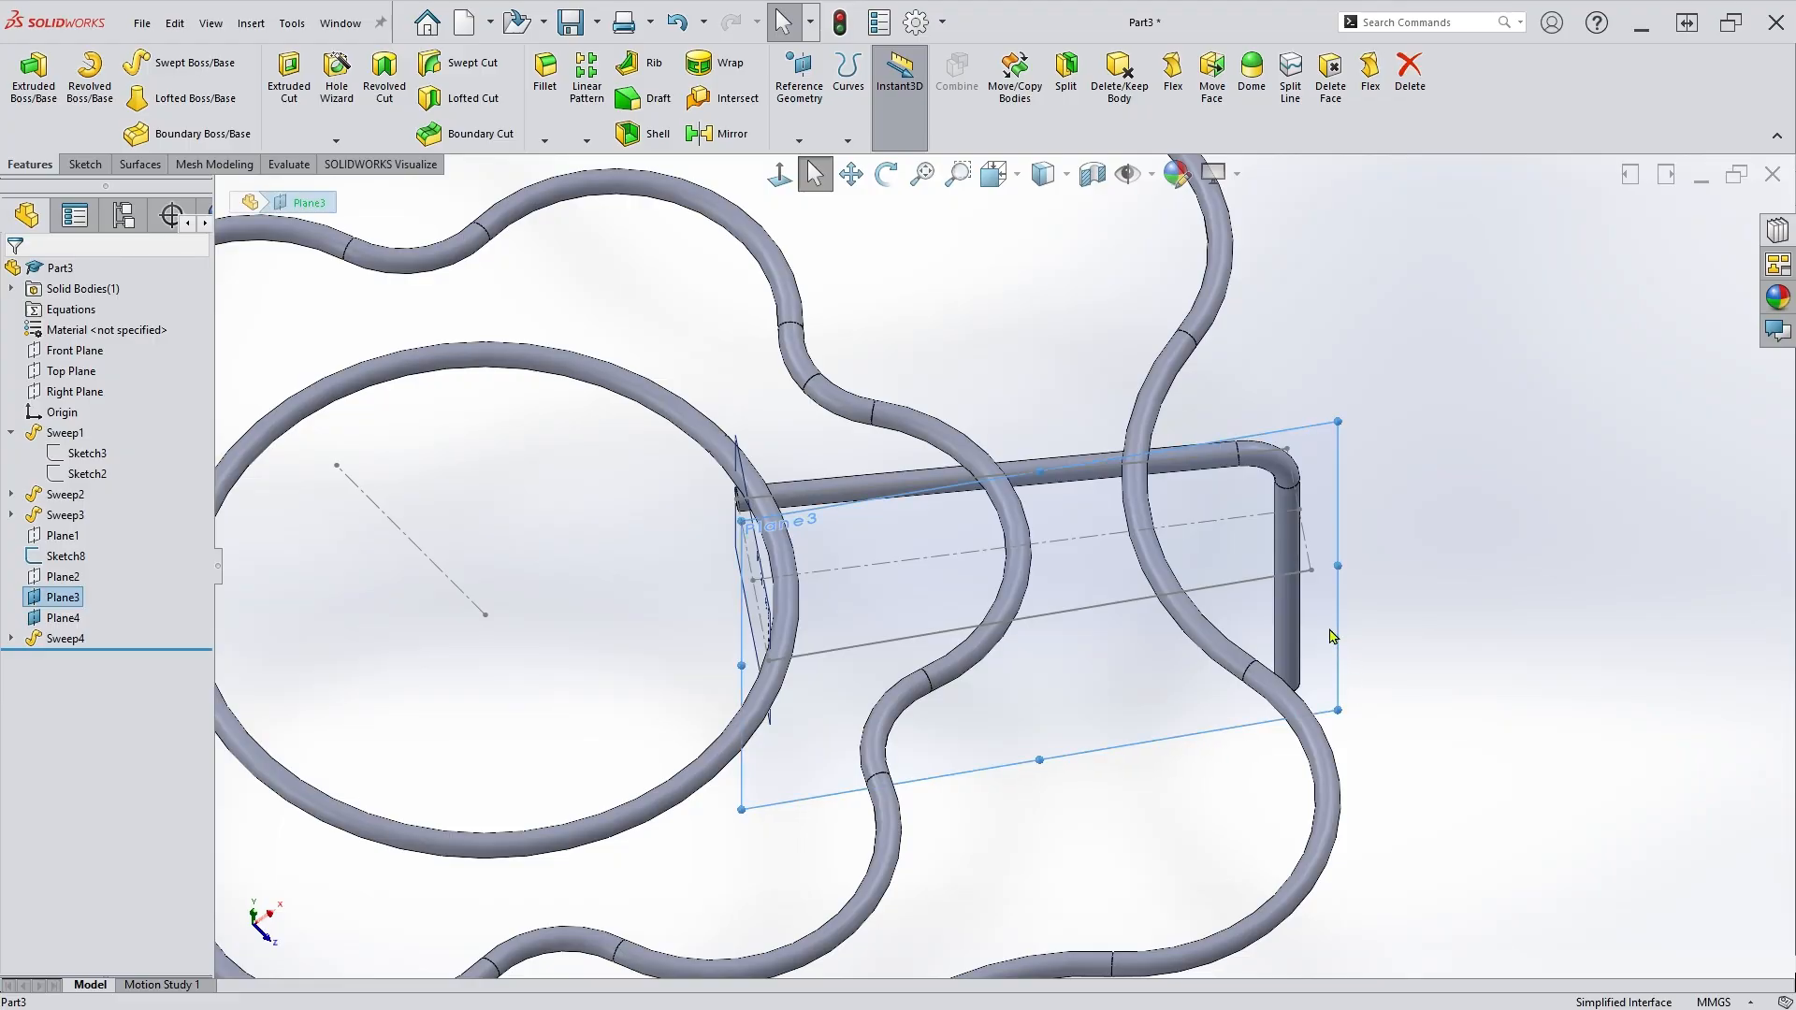
{"action": "key", "text": "s"}
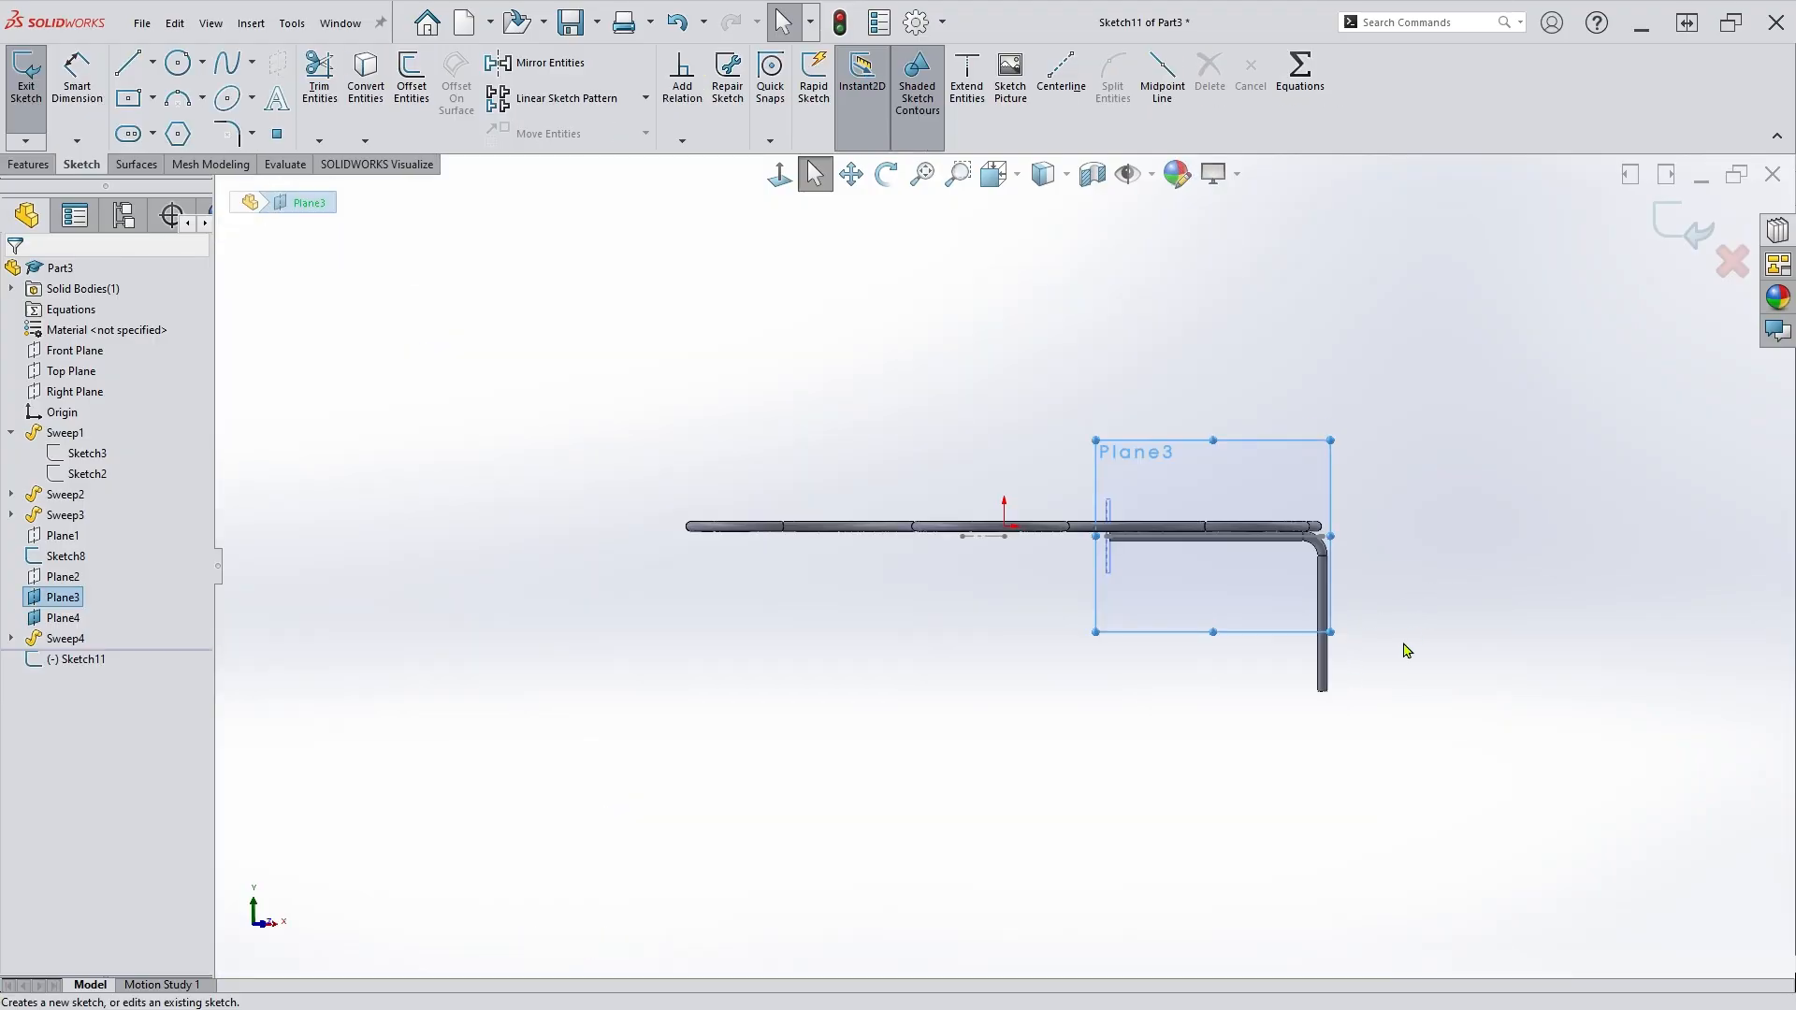
{"action": "middle_click_drag", "start_coordinate": [1395, 576], "coordinate": [1397, 765]}
{"action": "scroll", "coordinate": [1367, 705], "scroll_direction": "down", "scroll_amount": 2}
{"action": "mouse_move", "coordinate": [1369, 700]}
{"action": "middle_mouse_down"}
{"action": "mouse_move", "coordinate": [1387, 738]}
{"action": "mouse_move", "coordinate": [1335, 661]}
{"action": "mouse_move", "coordinate": [1311, 690]}
{"action": "middle_mouse_up"}
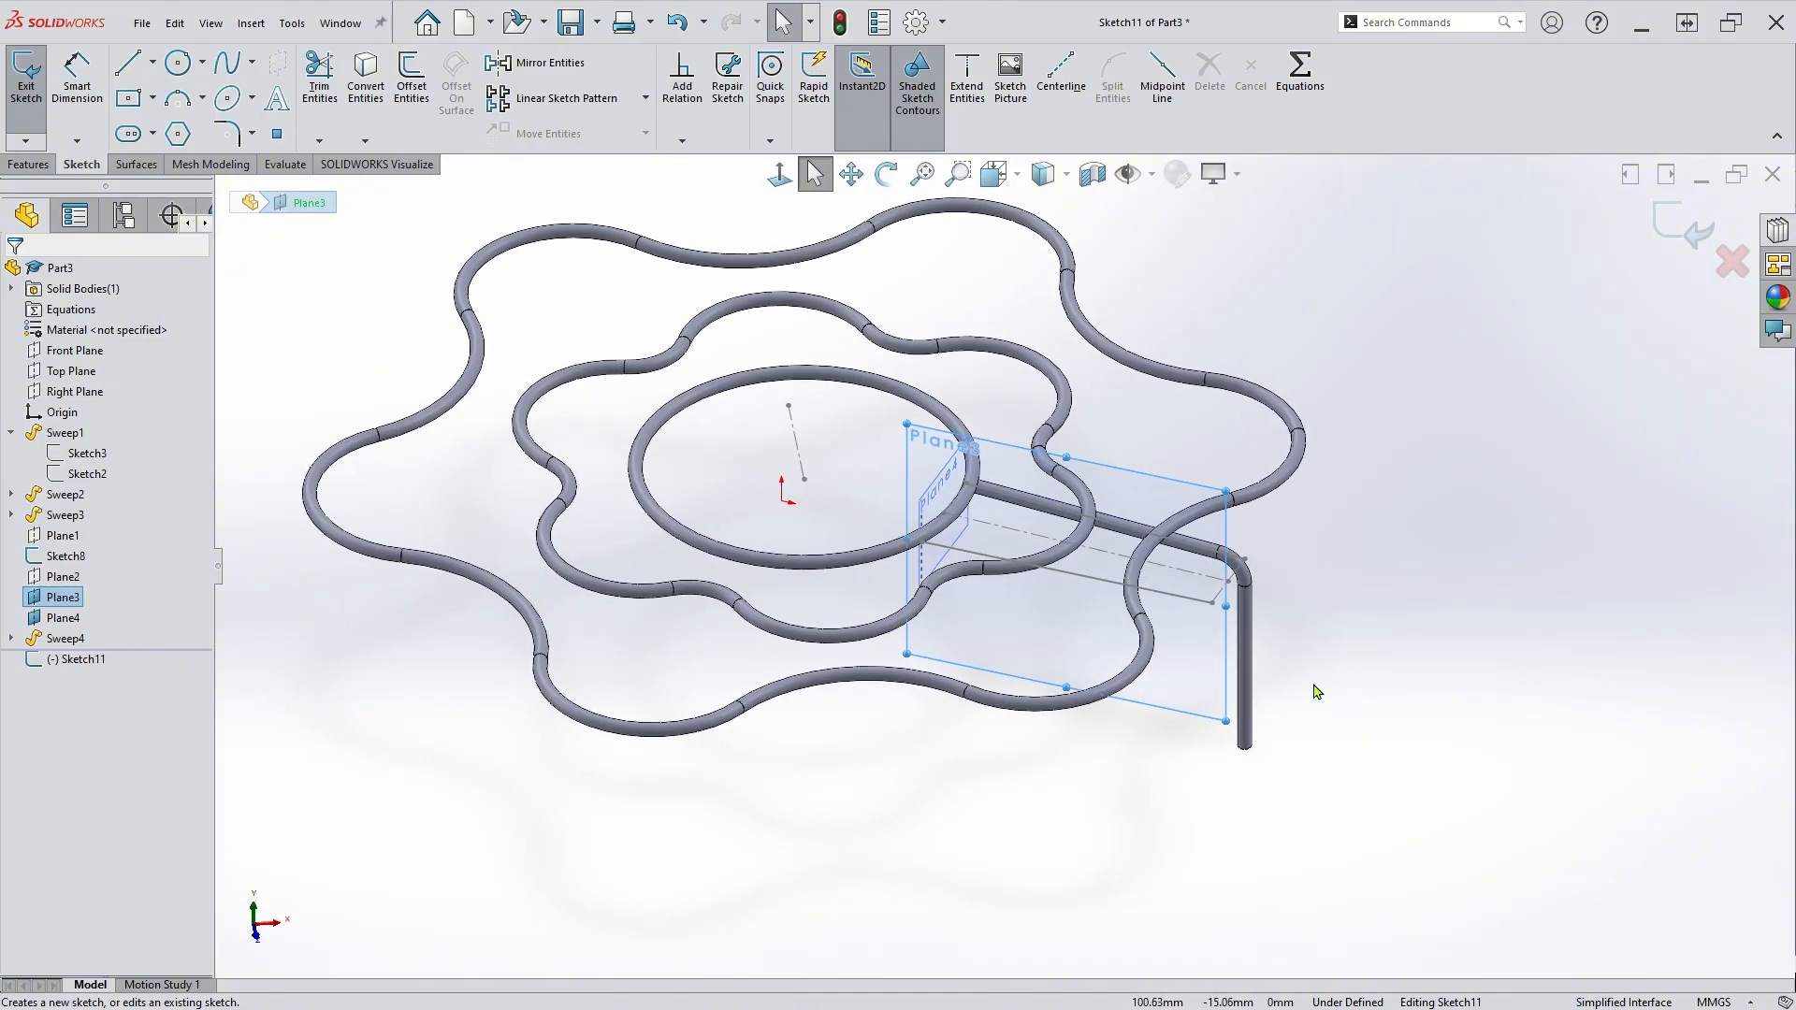
{"action": "left_click", "coordinate": [128, 63]}
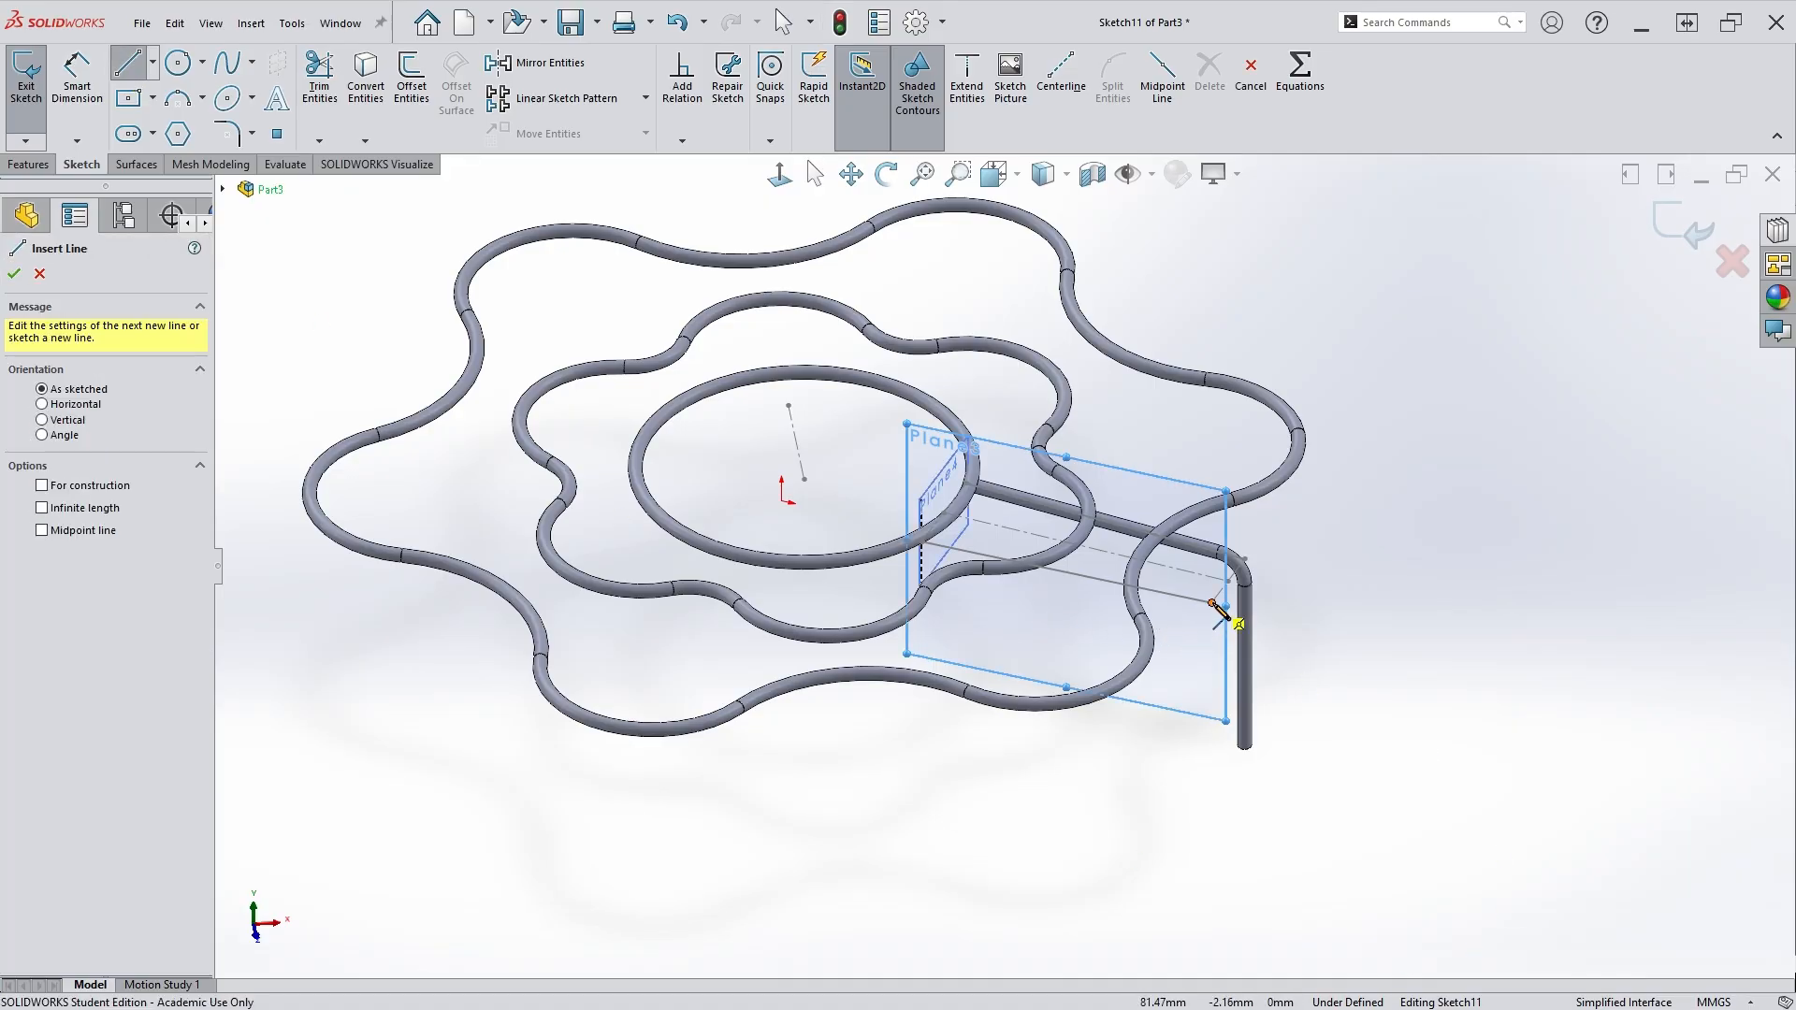
{"action": "key", "text": "Escape"}
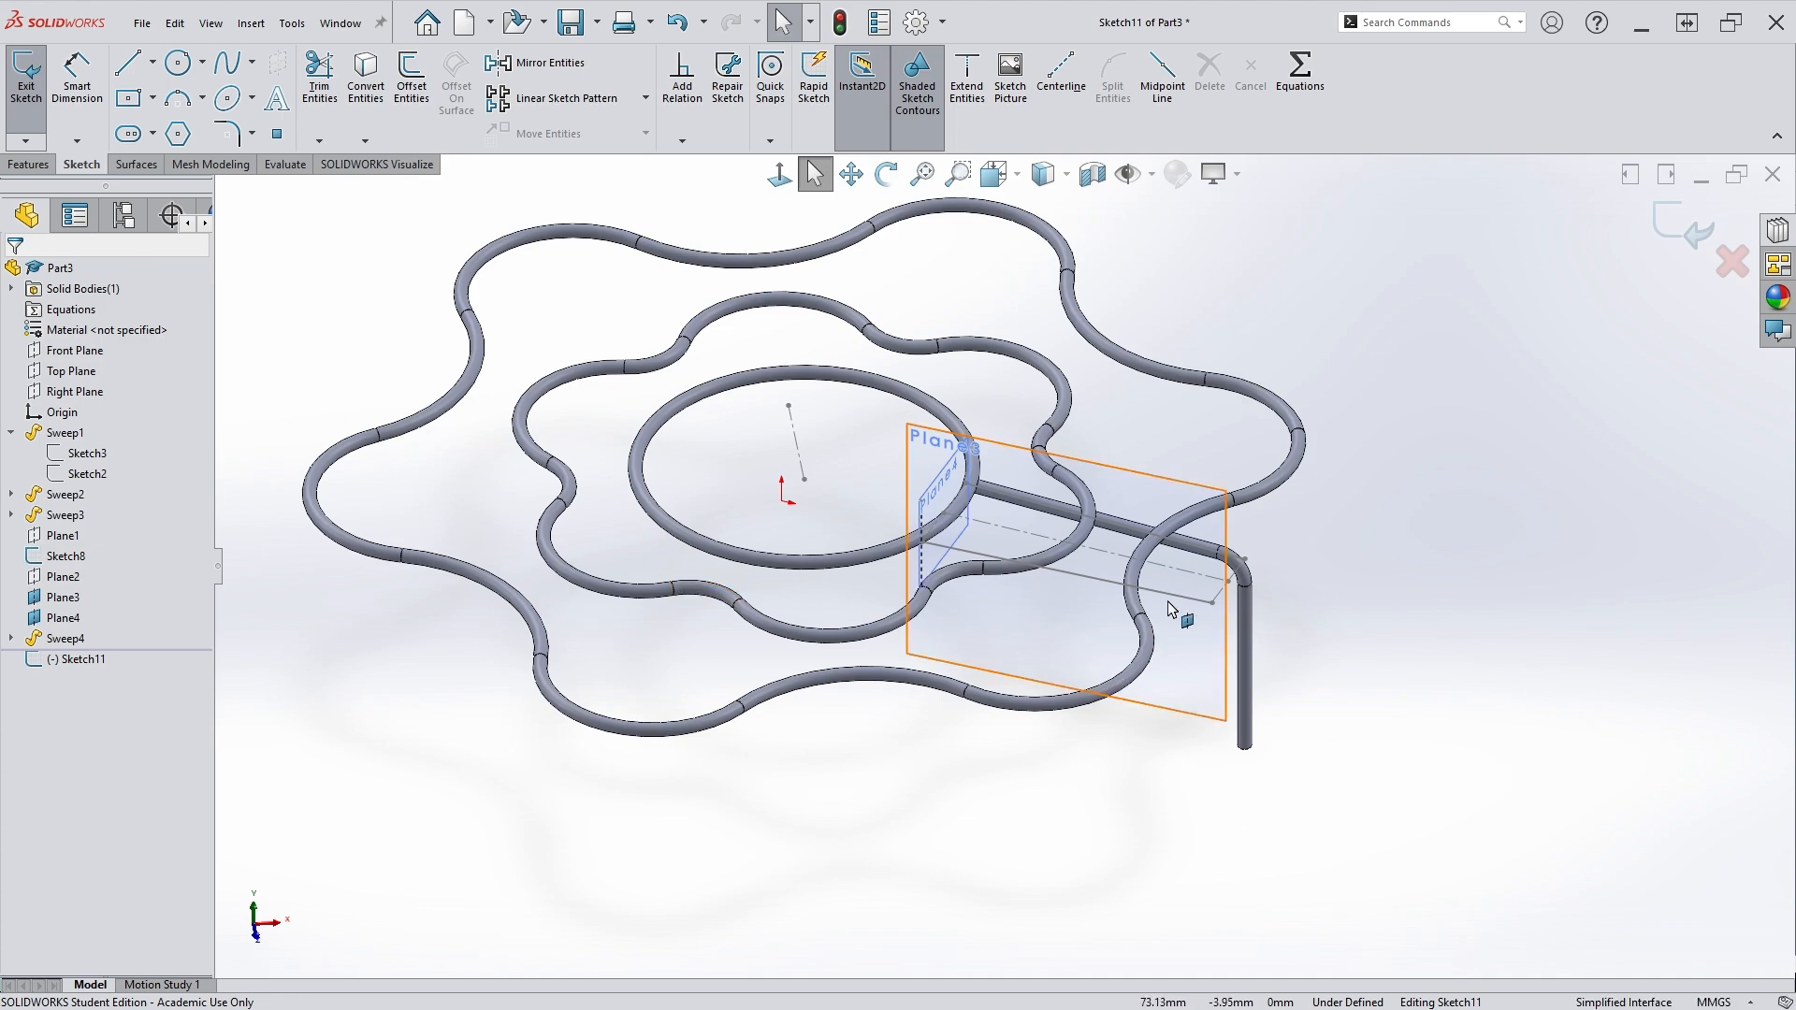
{"action": "left_click", "coordinate": [366, 91]}
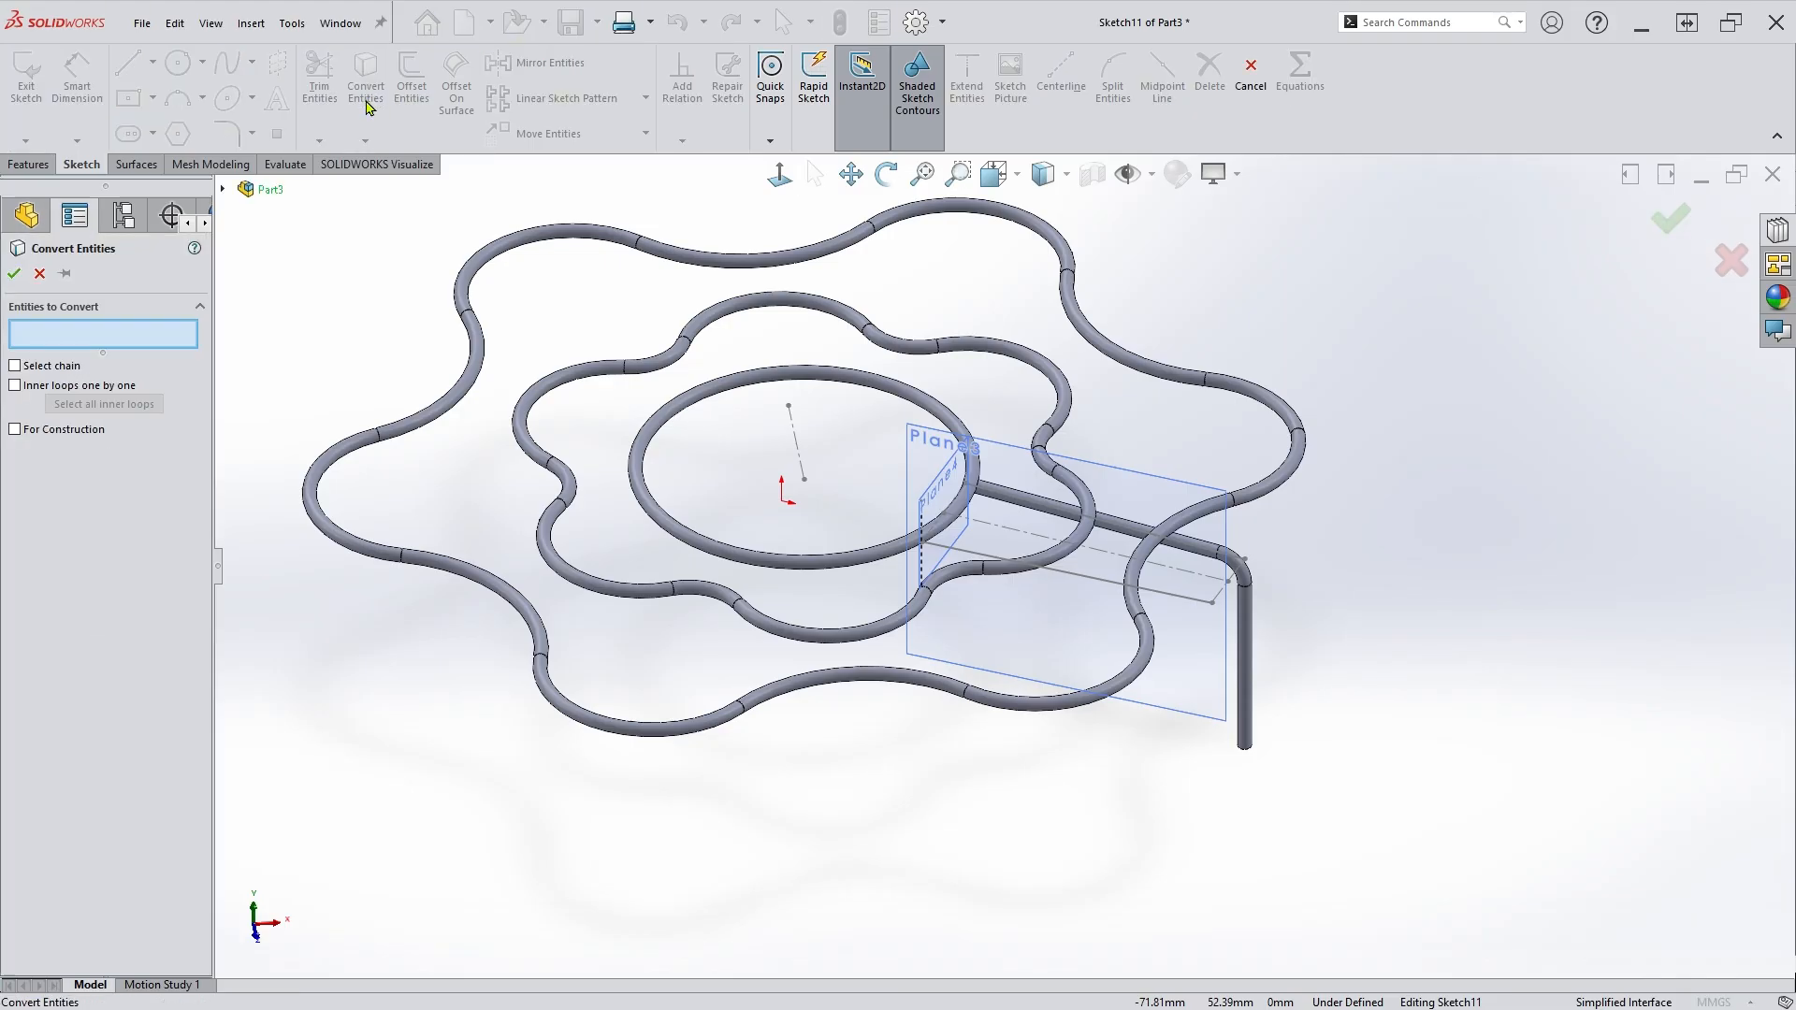
{"action": "left_click", "coordinate": [1193, 605]}
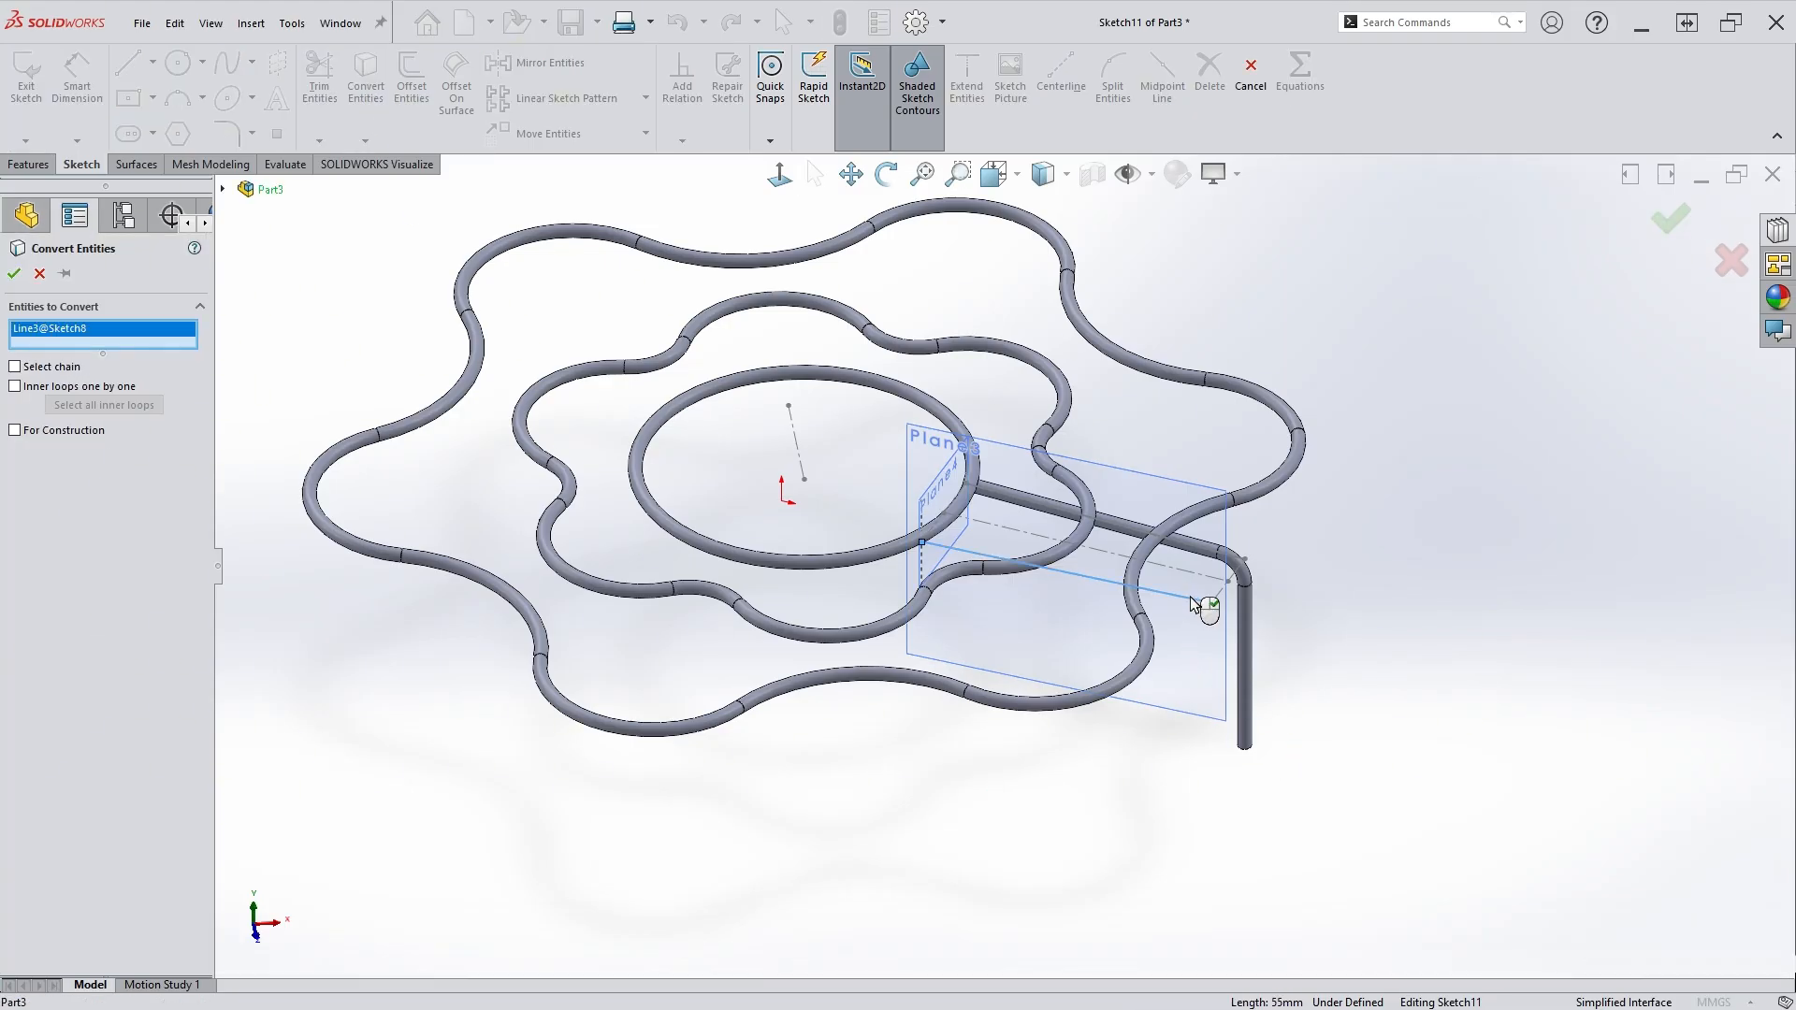
{"action": "right_click", "coordinate": [1192, 605]}
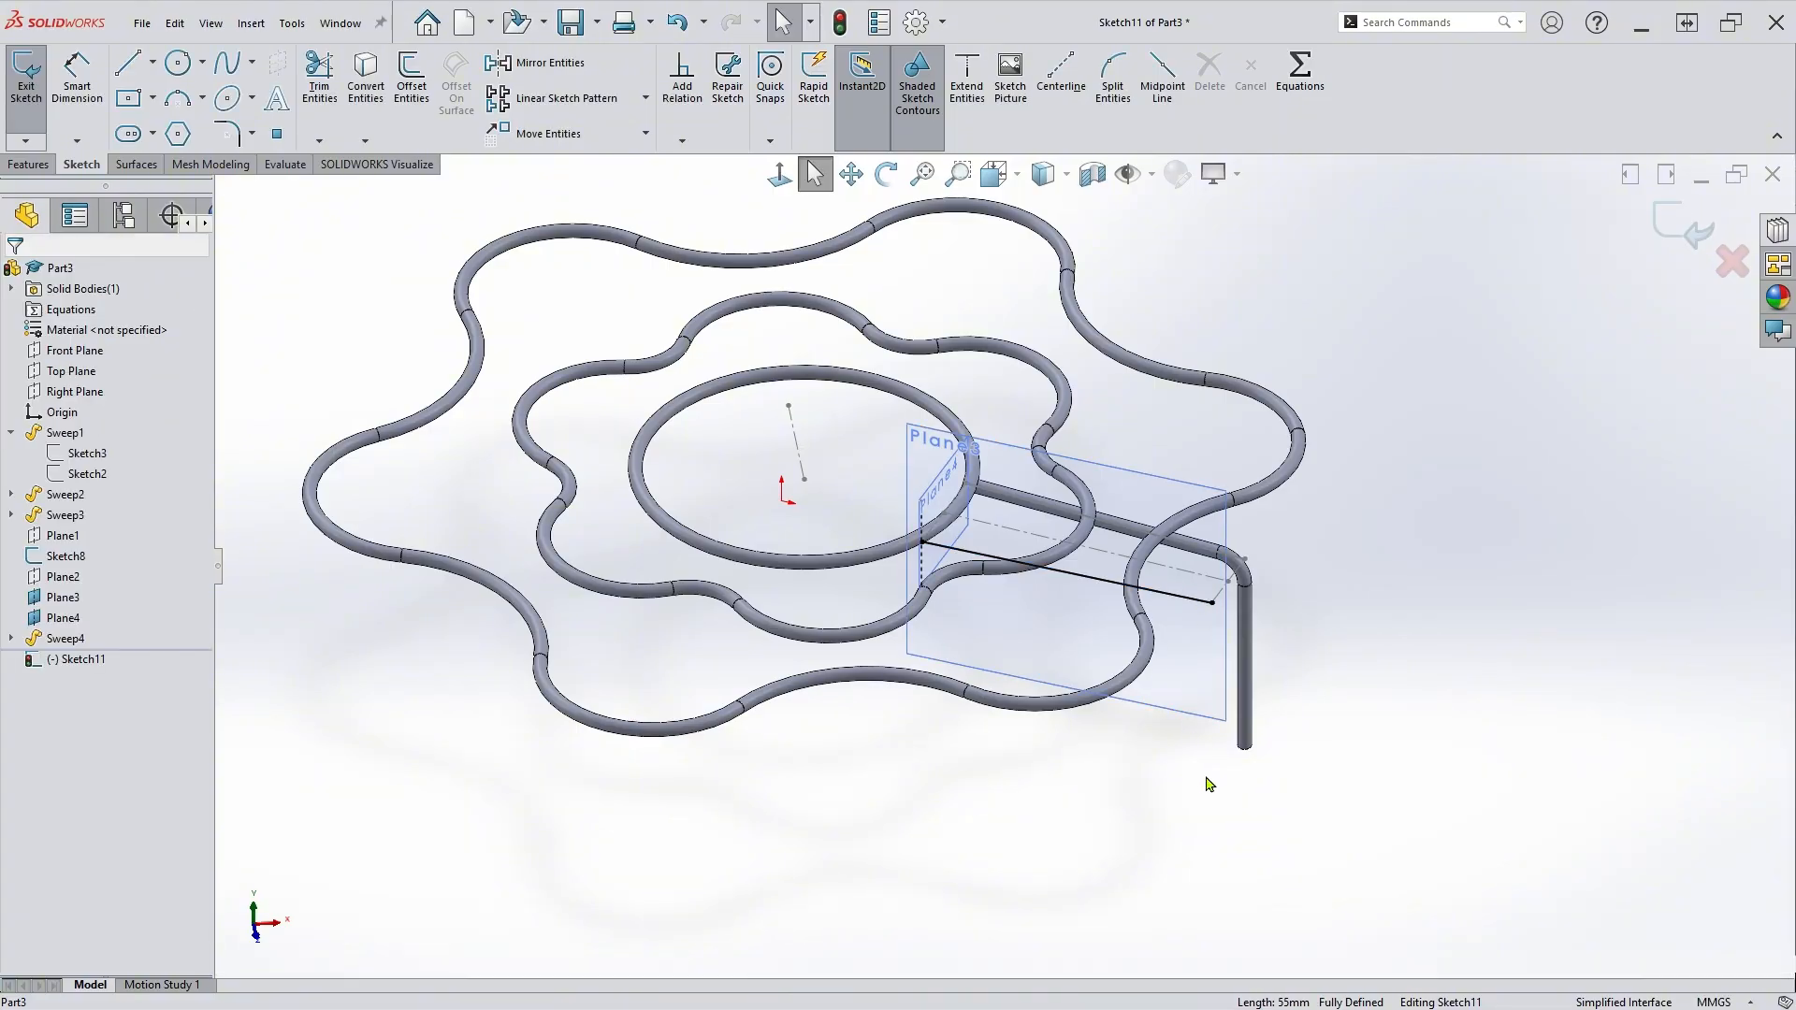
Draw a vertical line about 44 mm long downward from the outer end of the converted line.
{"action": "left_click", "coordinate": [128, 62]}
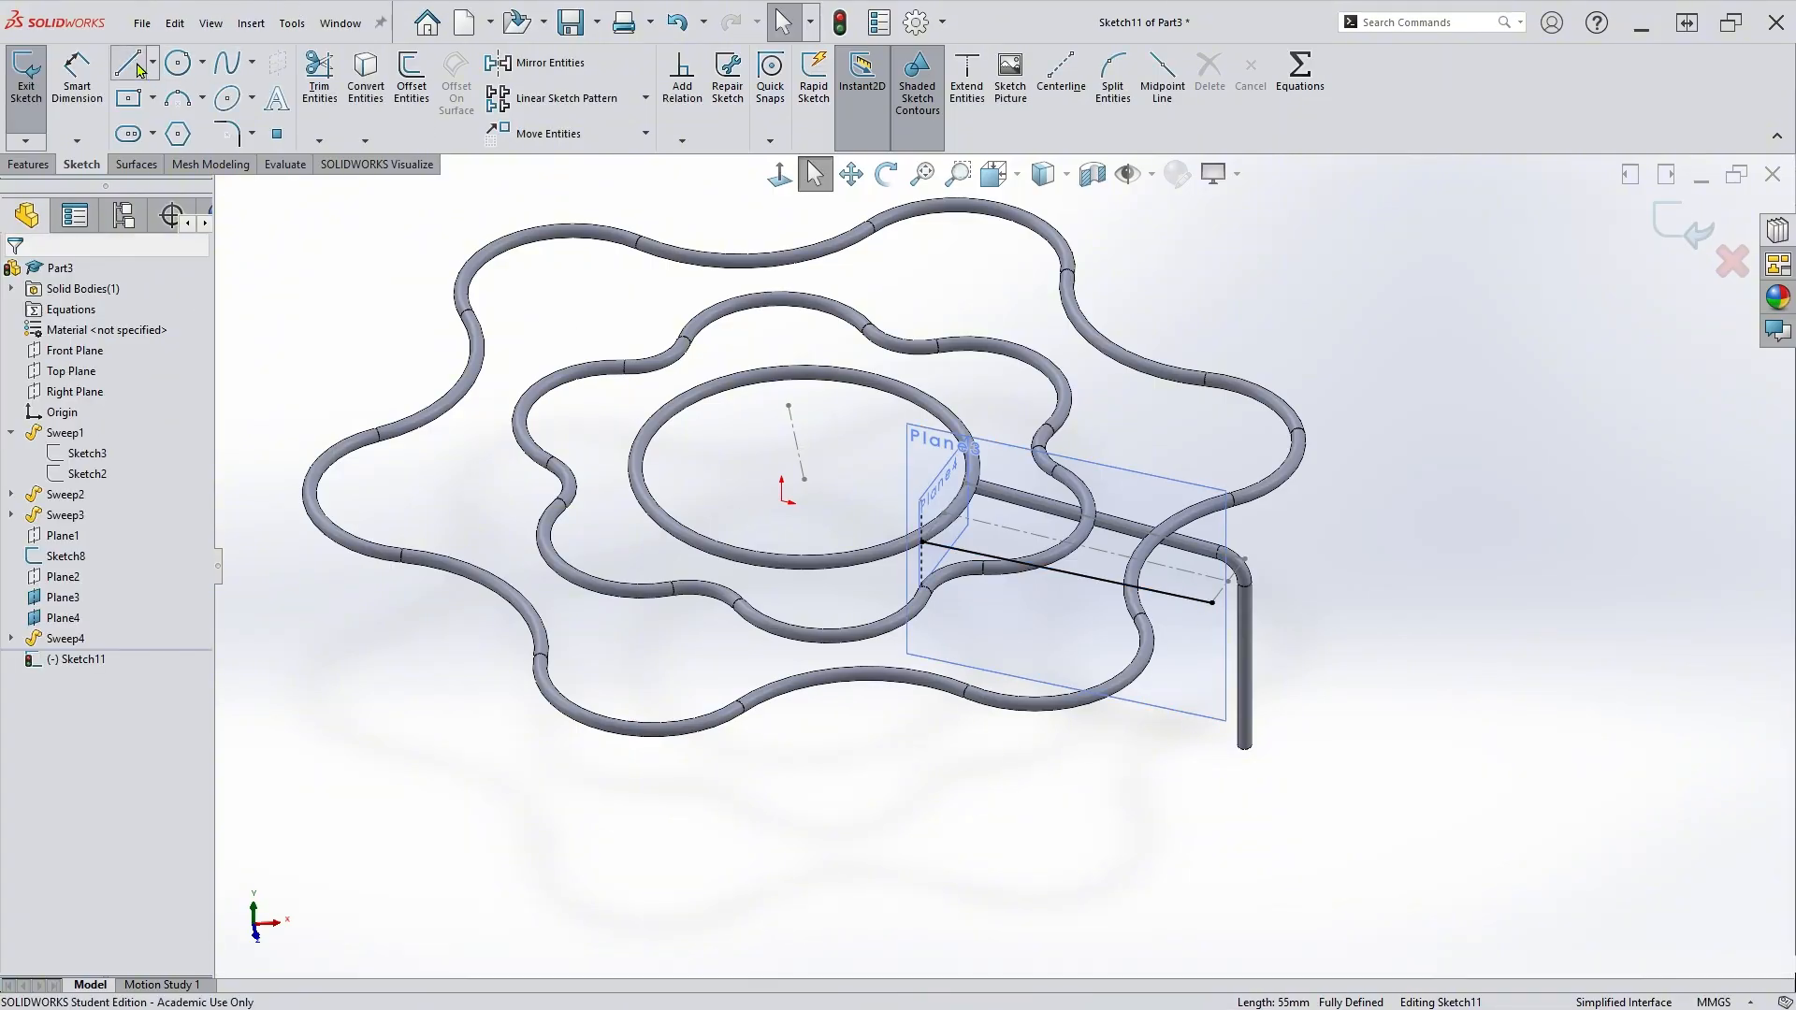
{"action": "left_click", "coordinate": [1221, 637]}
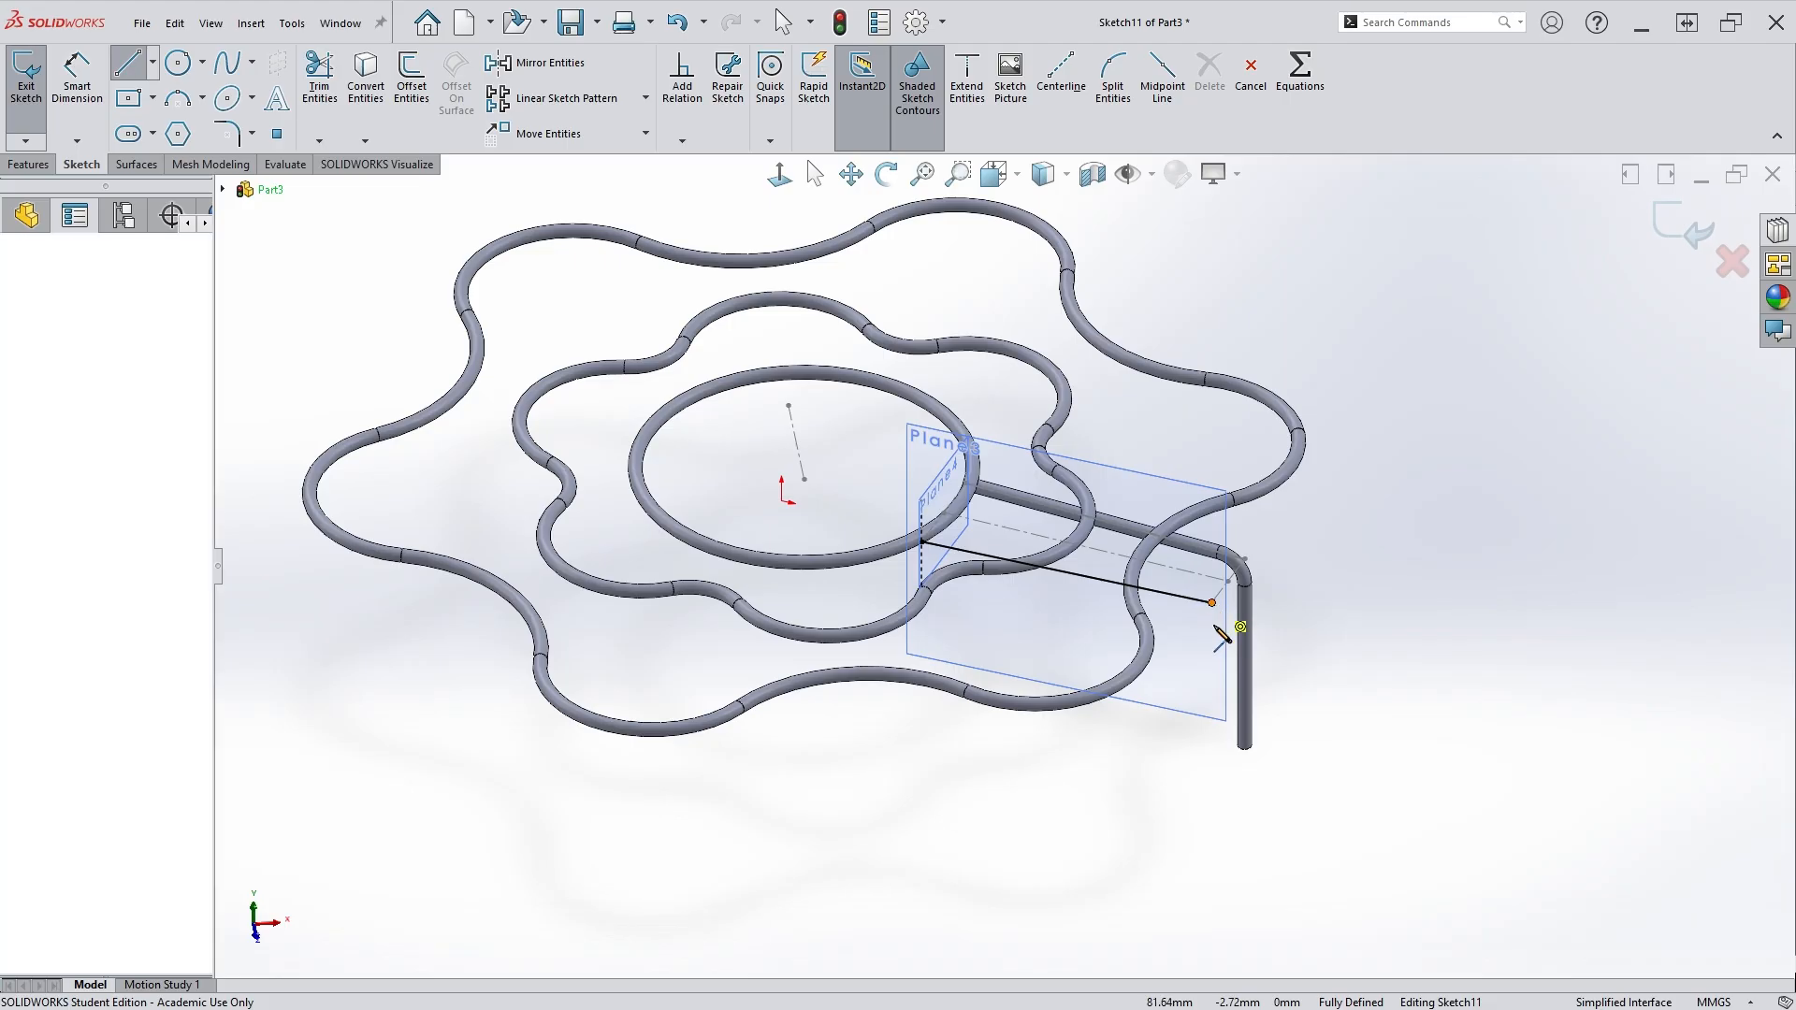
{"action": "left_click", "coordinate": [1211, 805]}
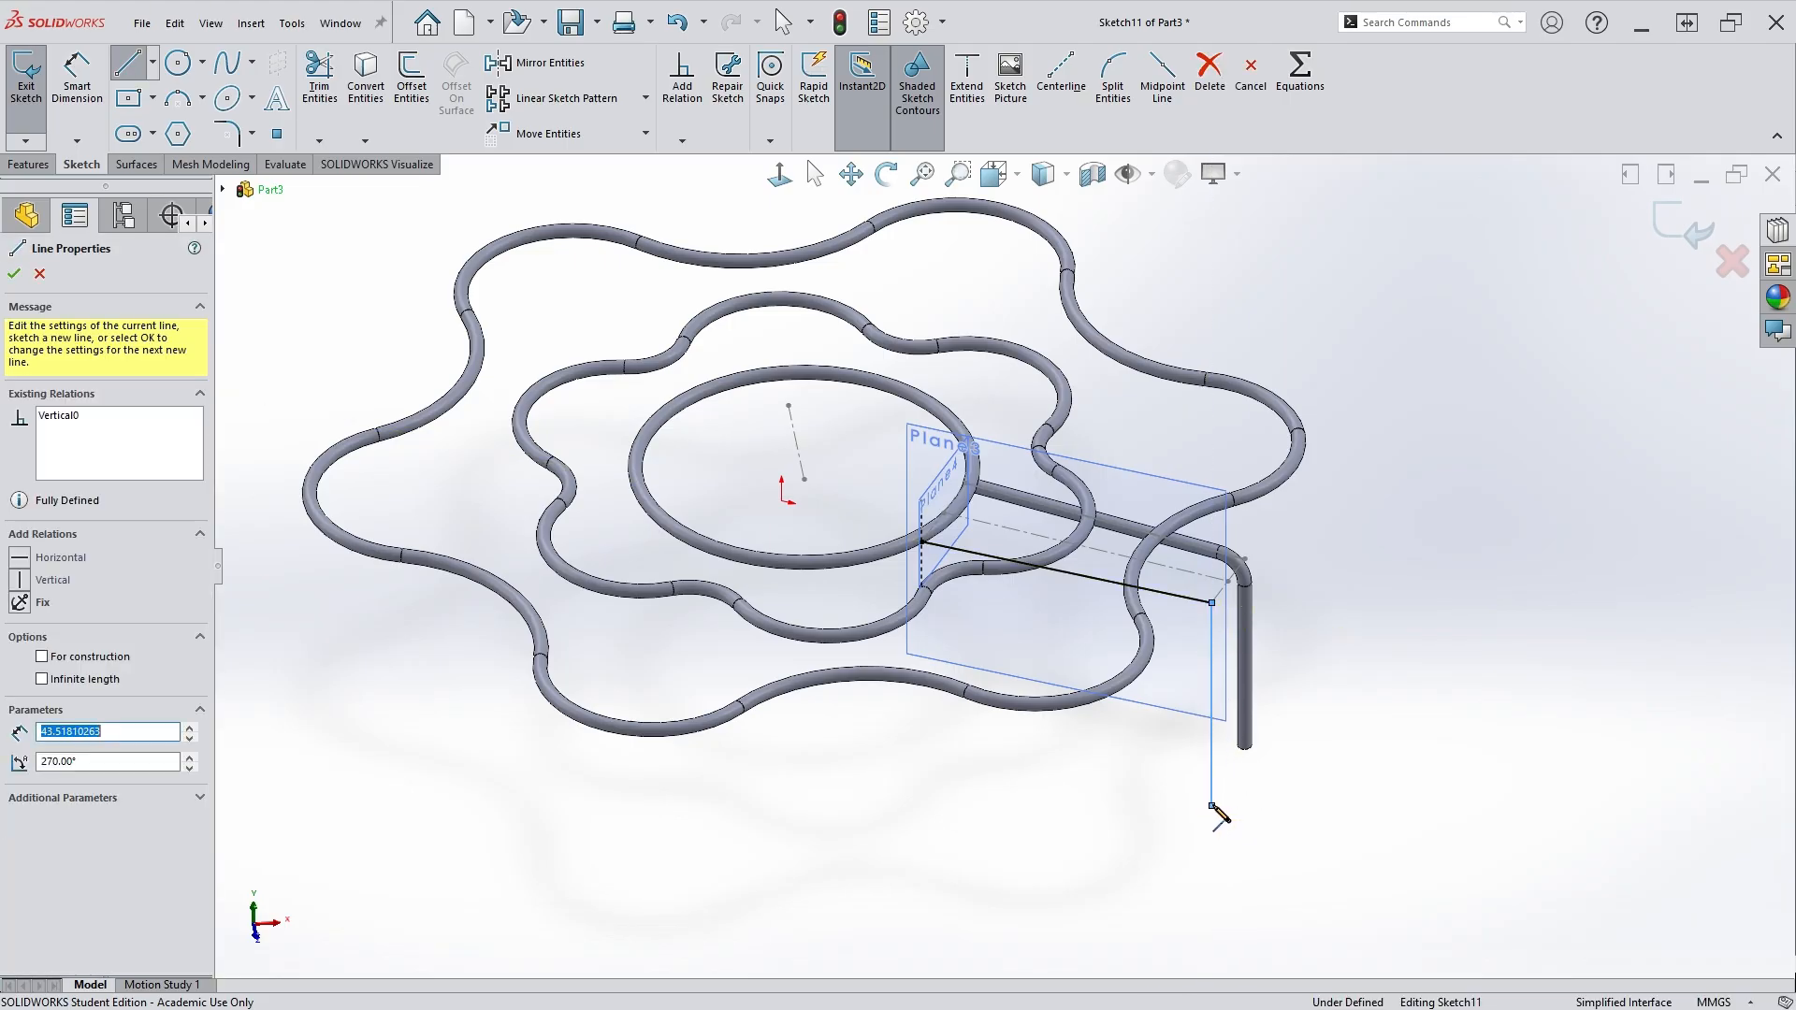
{"action": "key", "text": "Escape"}
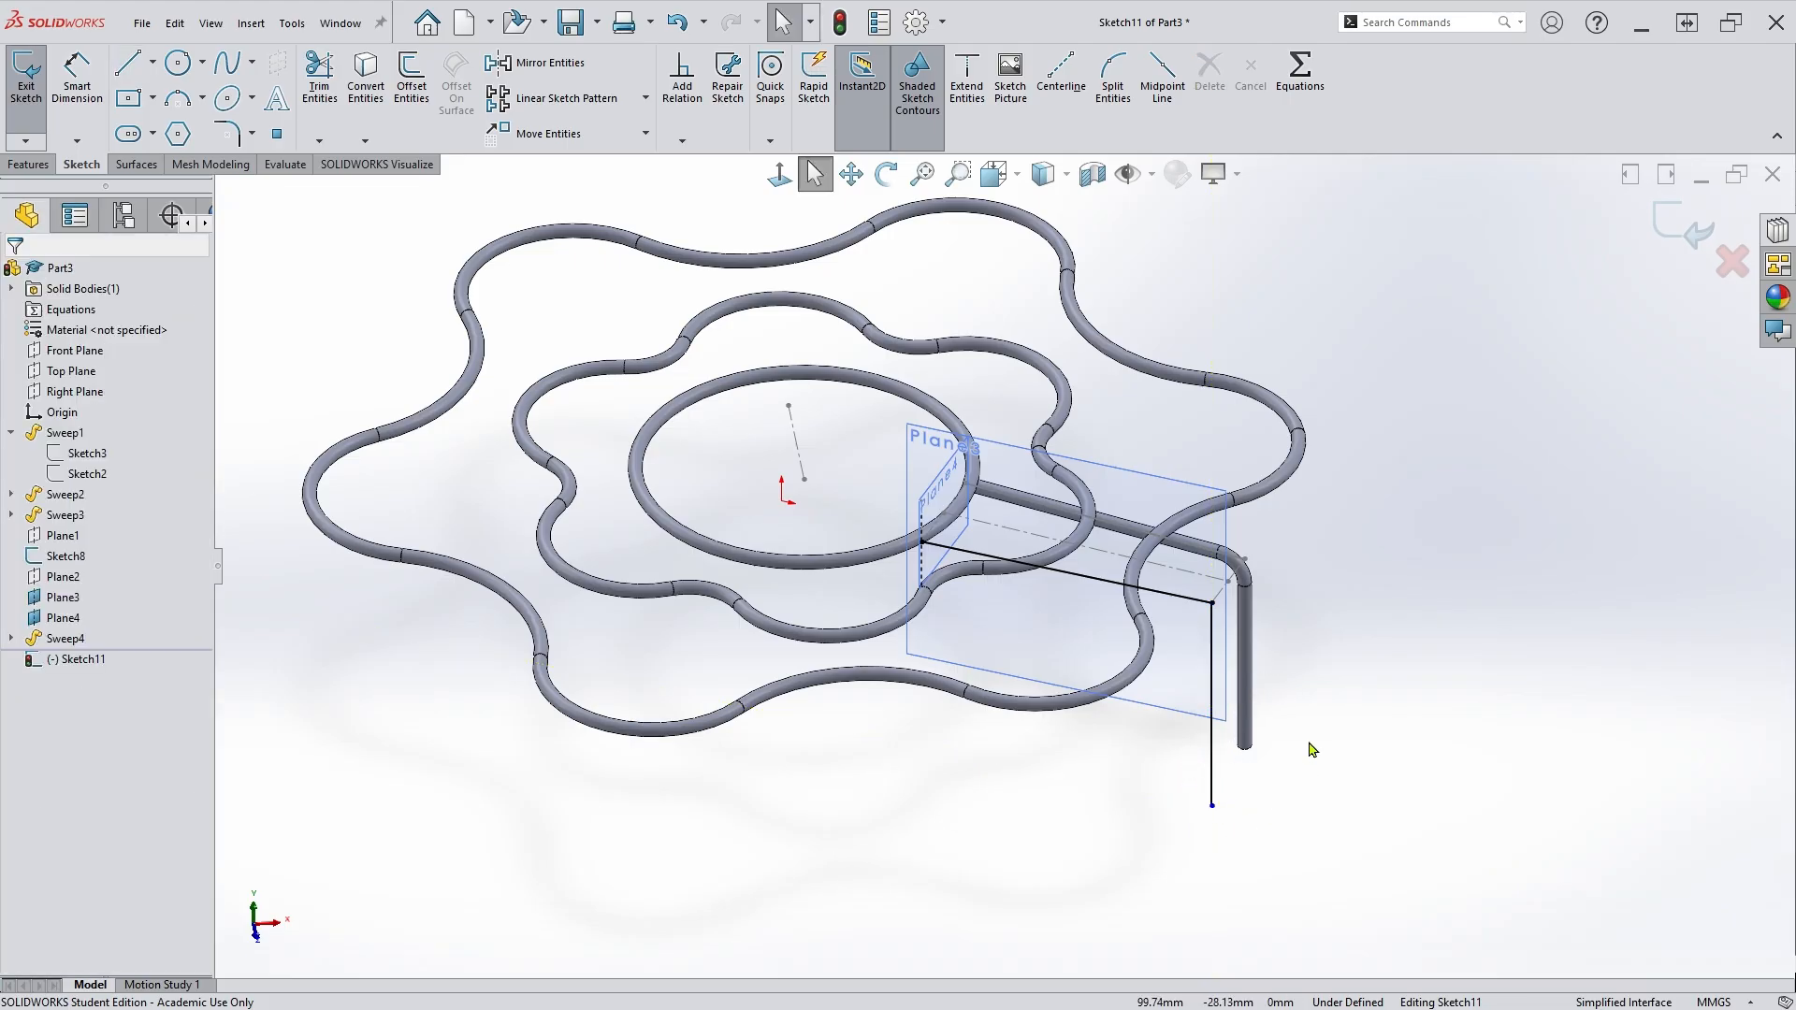
Dimension the vertical line's length and set it to 40 mm.
{"action": "left_click", "coordinate": [84, 84]}
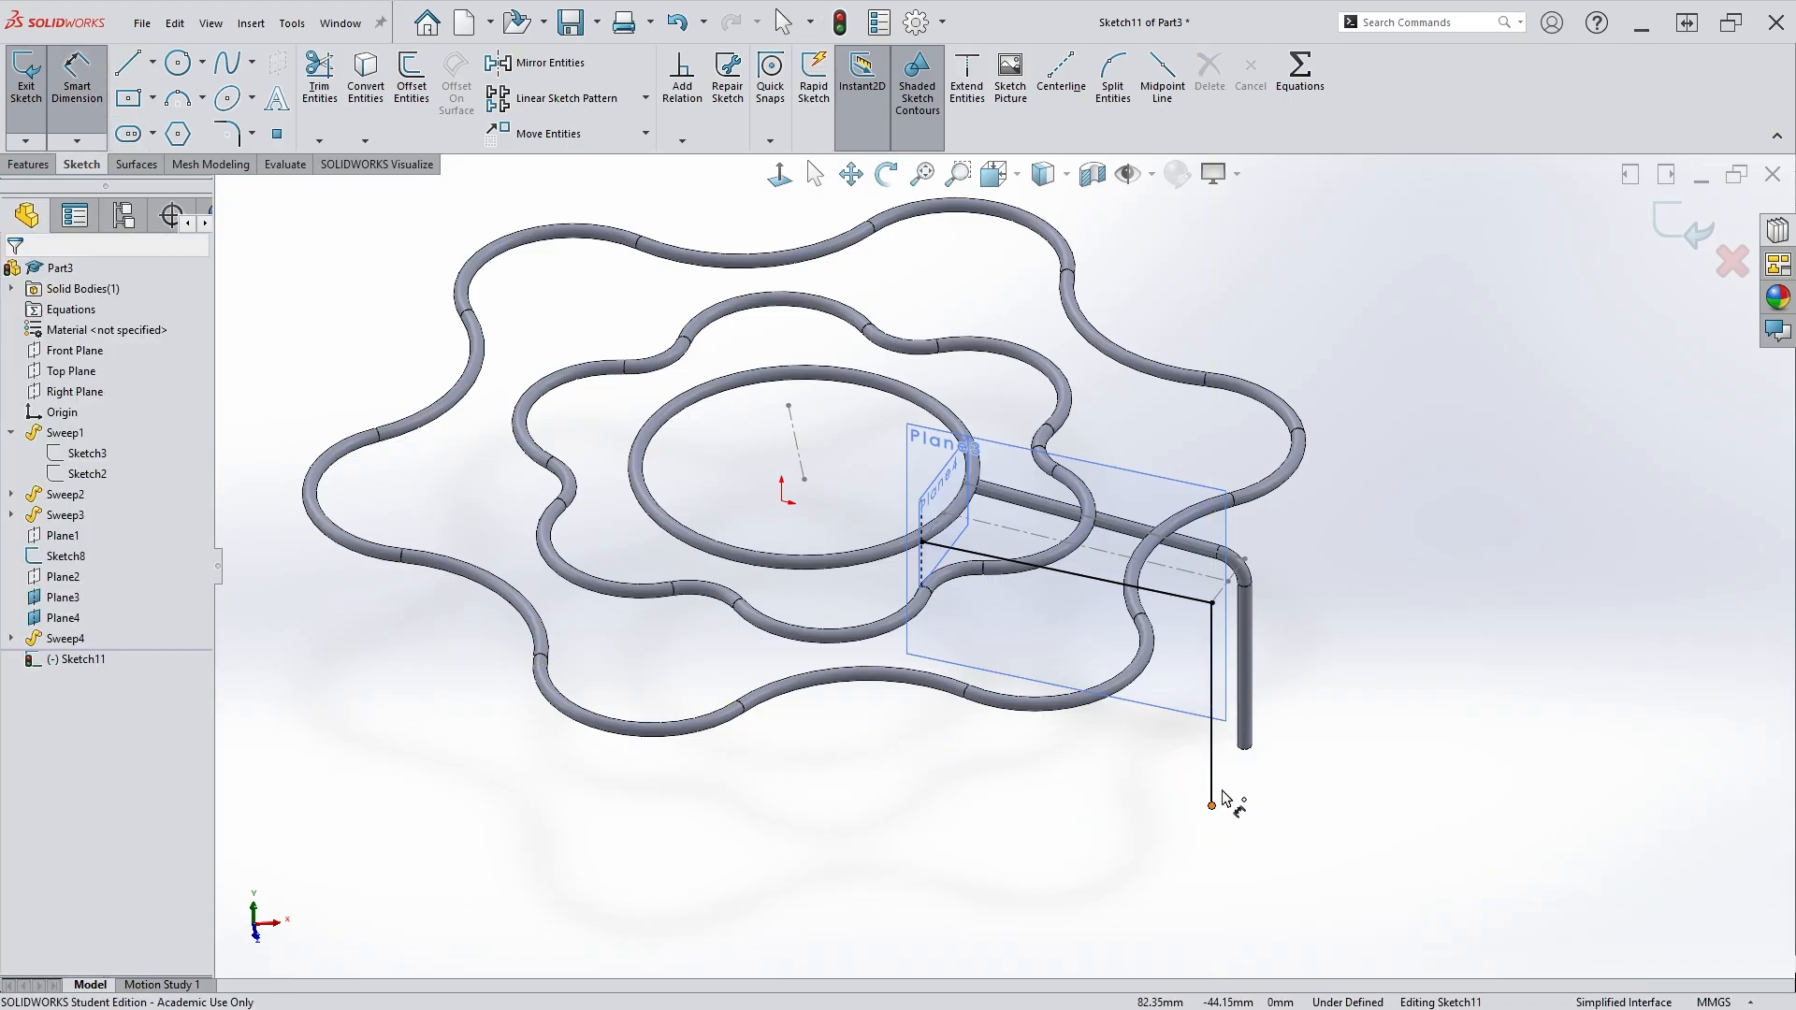
{"action": "left_click", "coordinate": [1216, 760]}
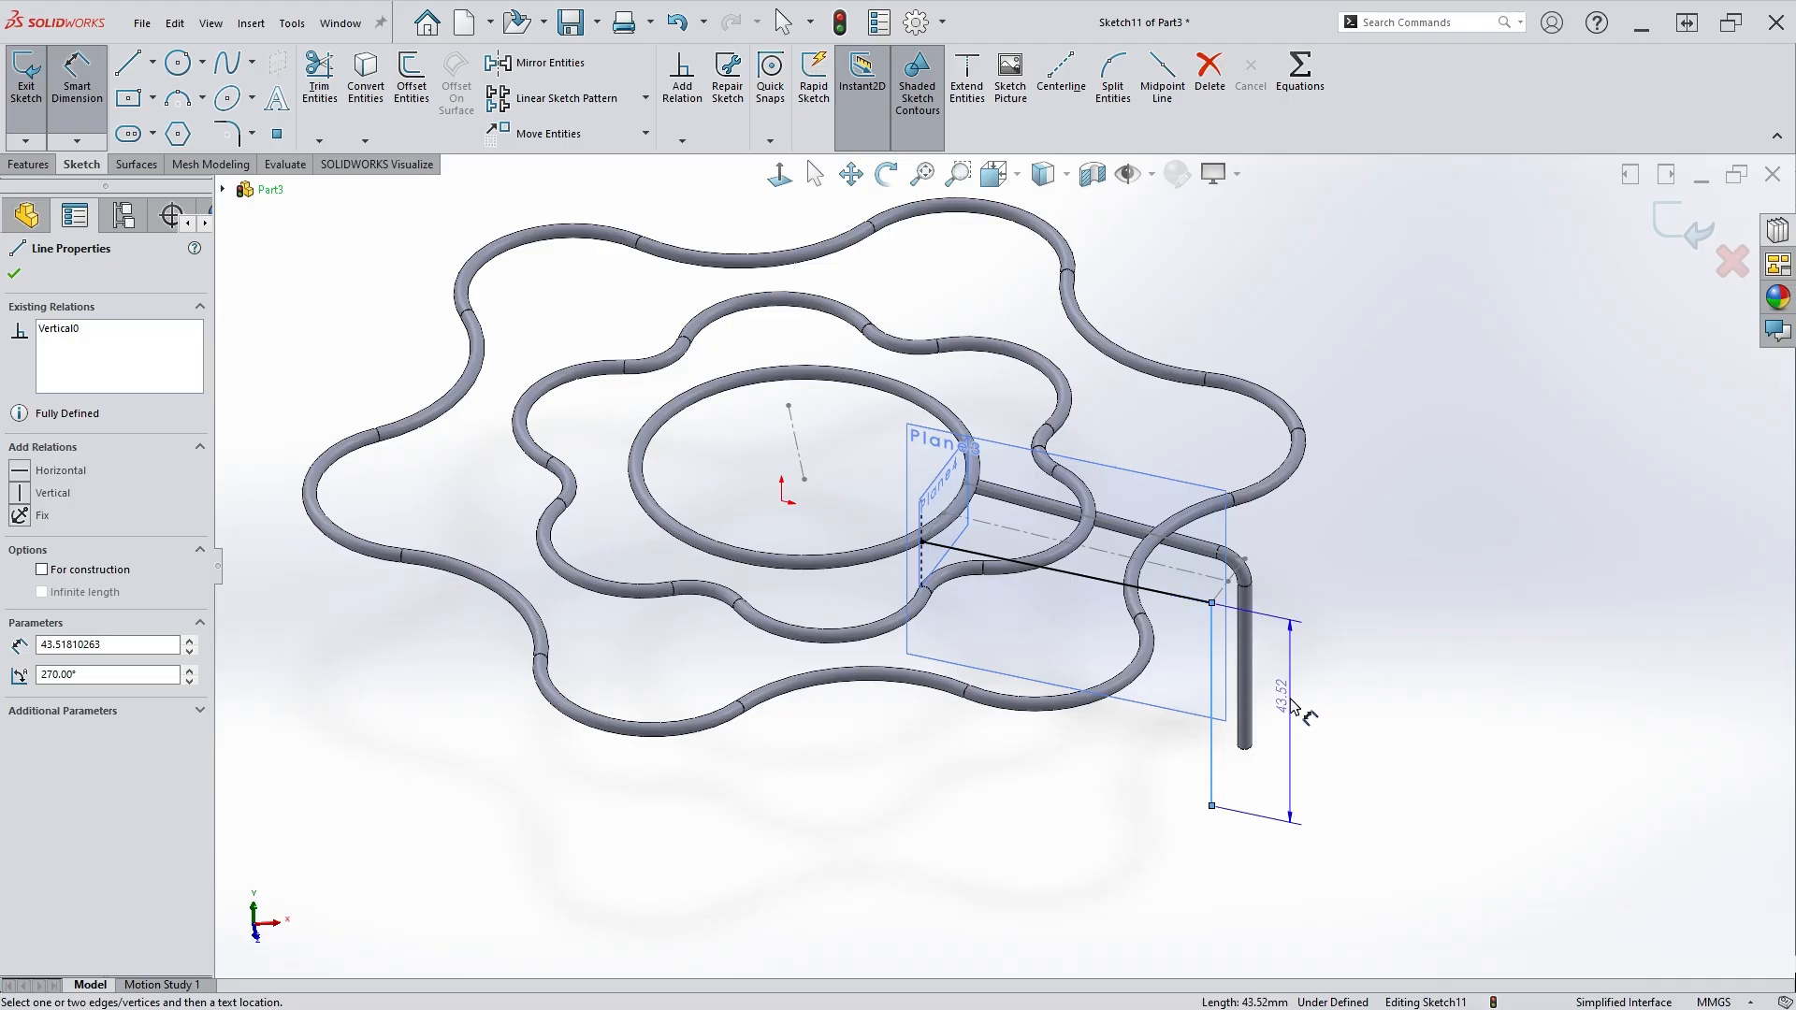
{"action": "left_click", "coordinate": [1291, 705]}
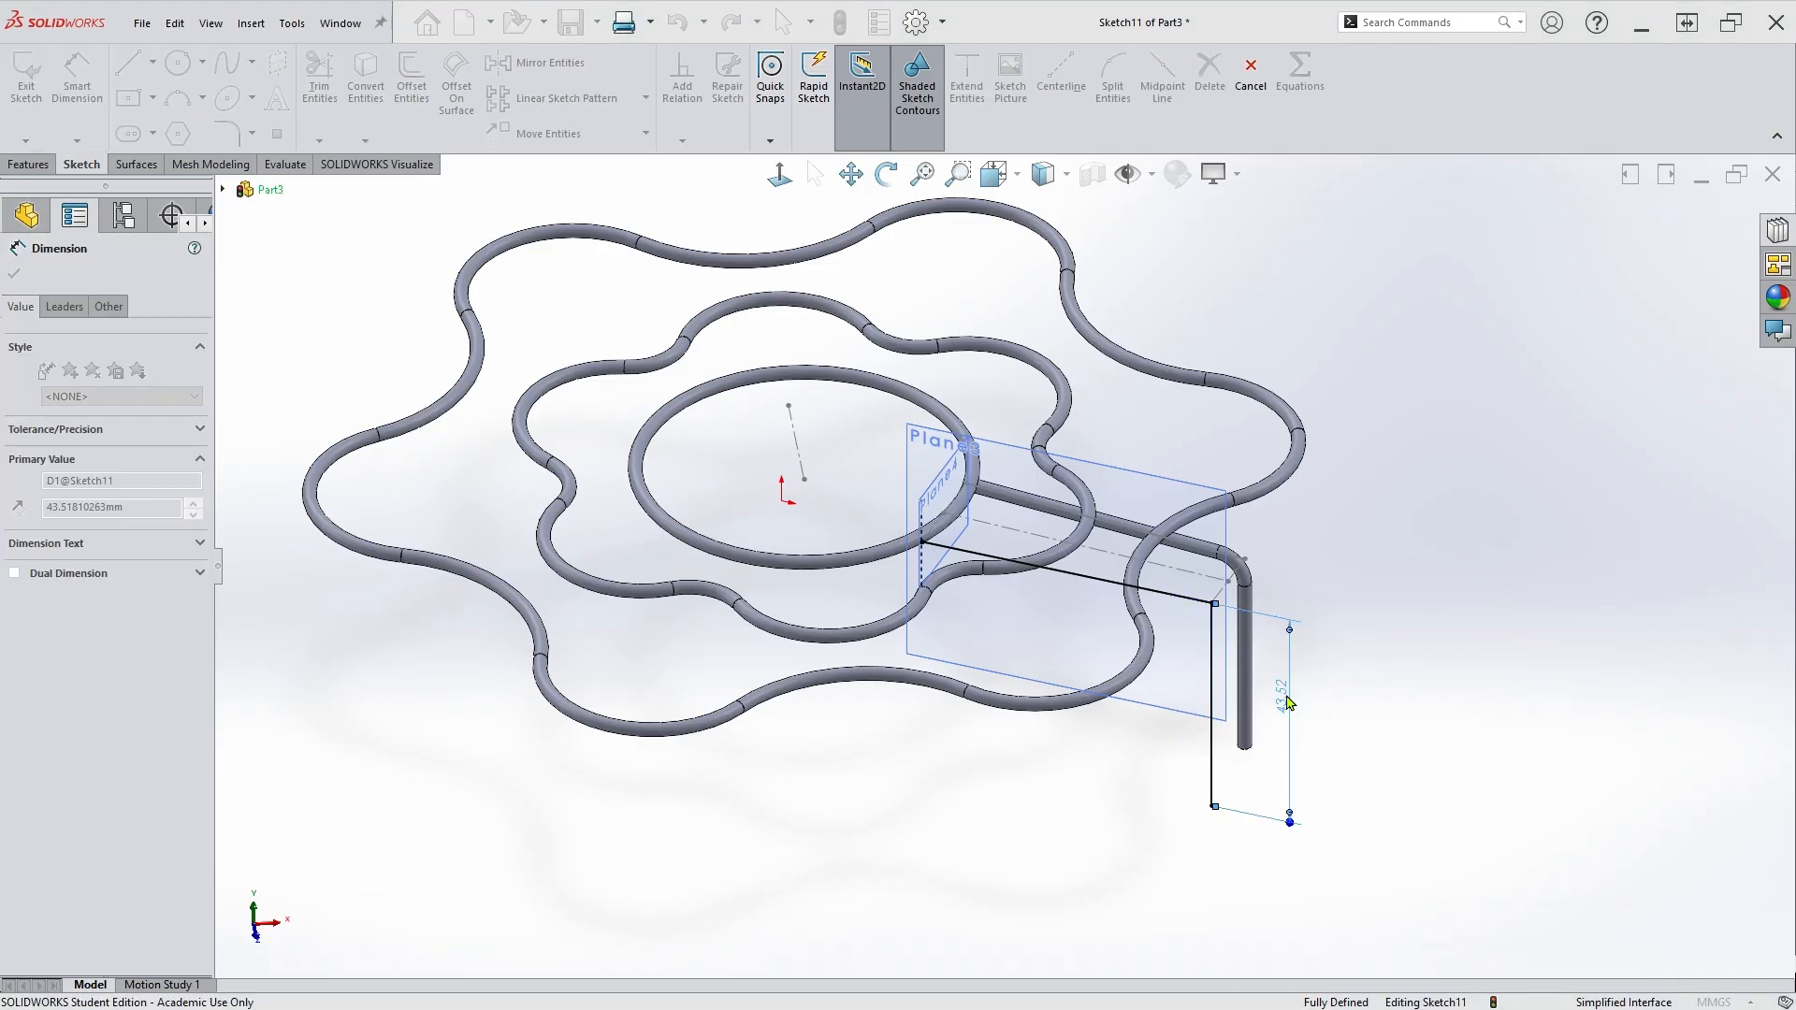
{"action": "type", "text": "40"}
{"action": "key", "text": "Return"}
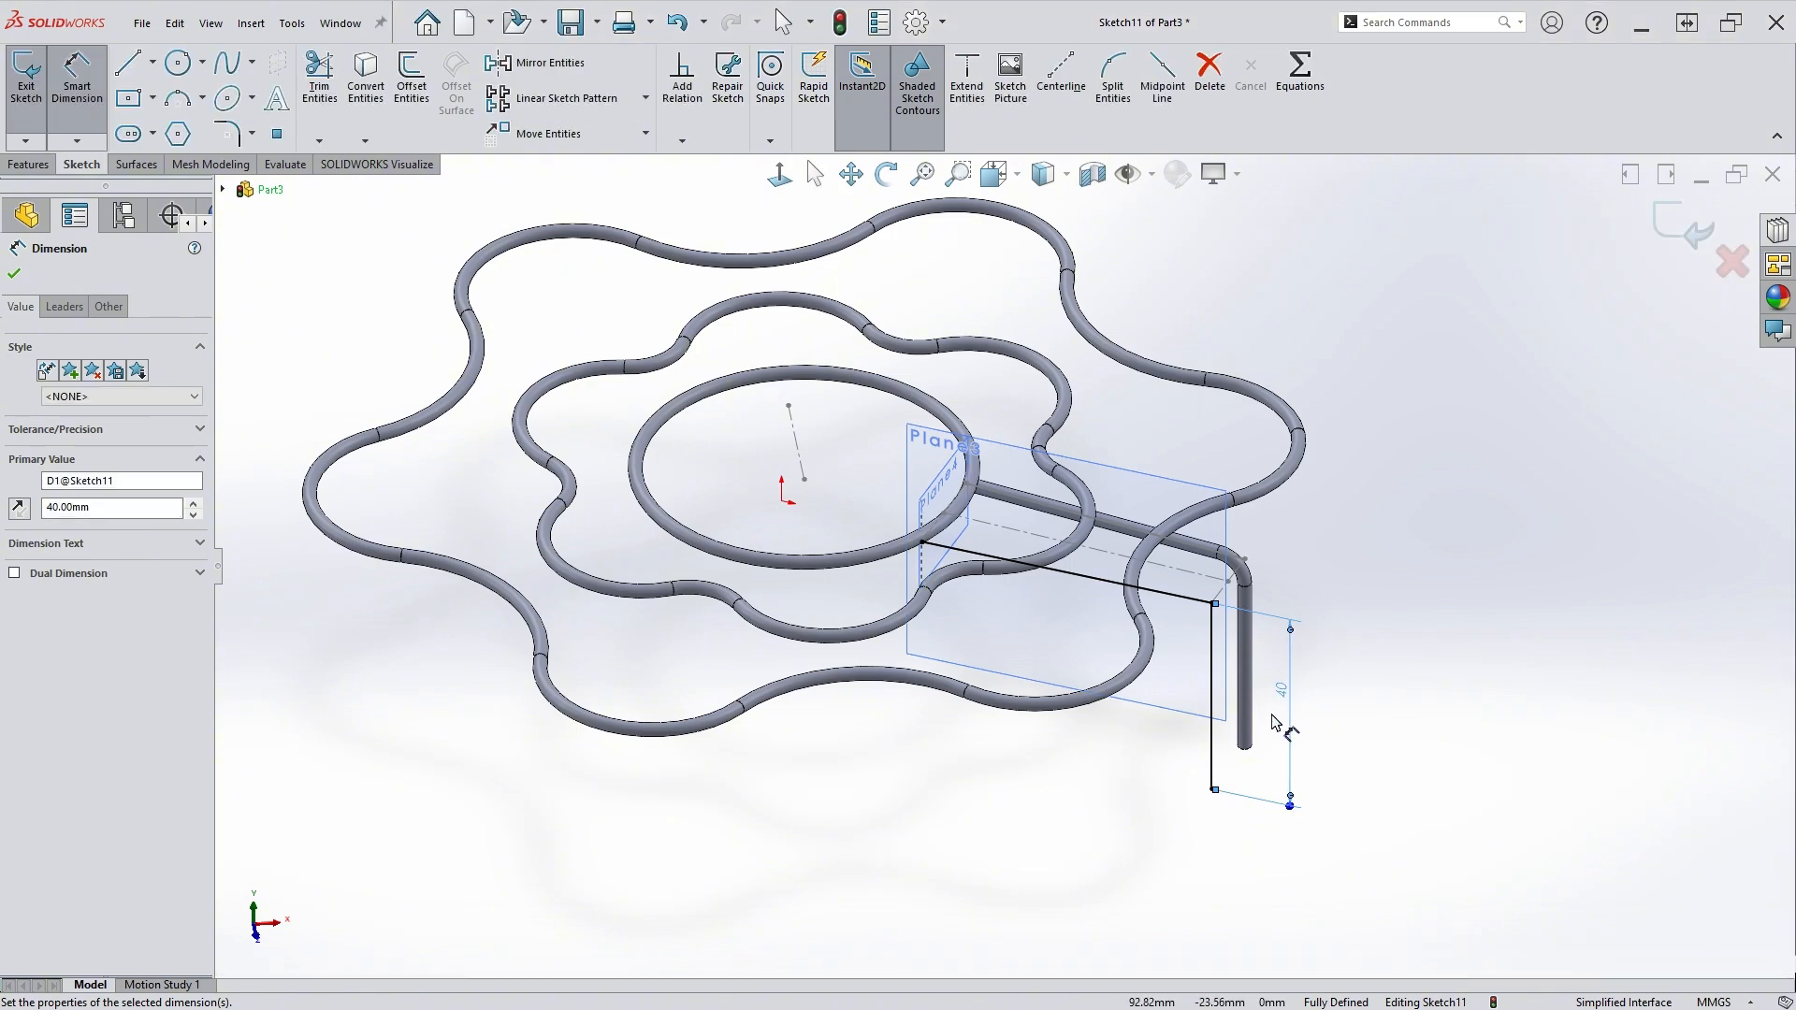
{"action": "key", "text": "Escape"}
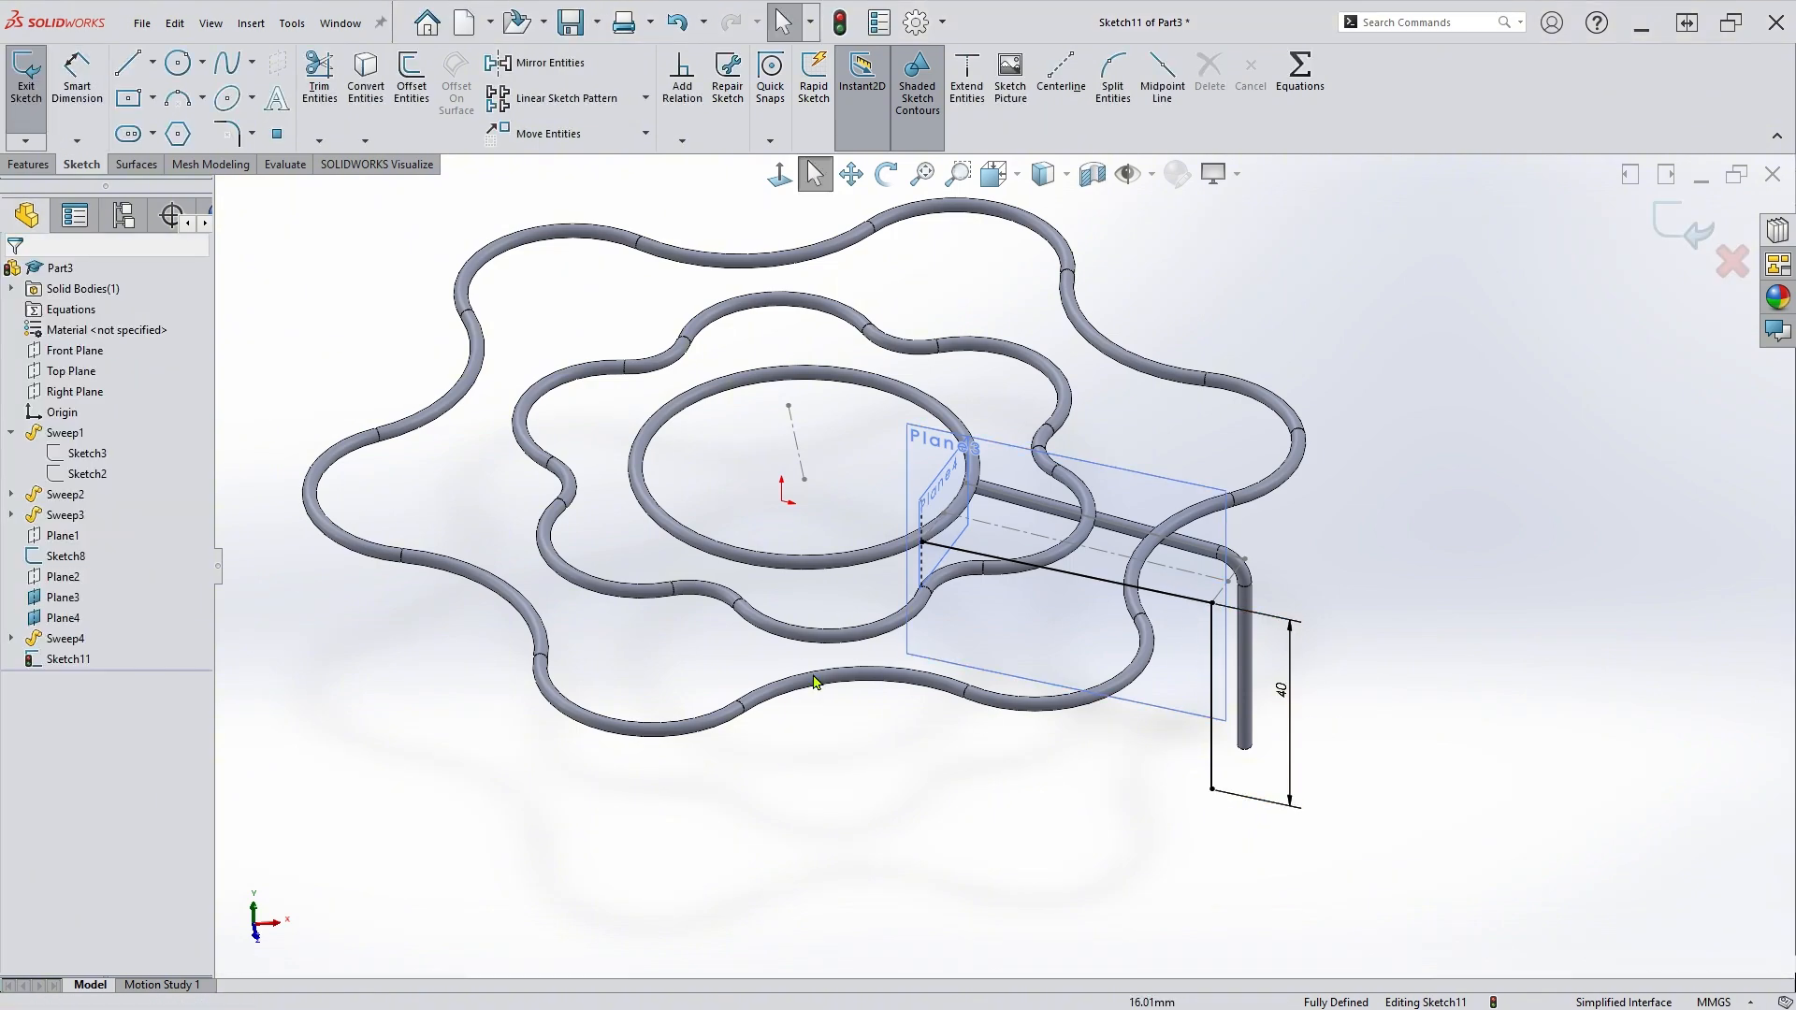
Round the corner between the converted line and the vertical line with a 5 mm sketch fillet and close the sketch.
{"action": "left_click", "coordinate": [226, 134]}
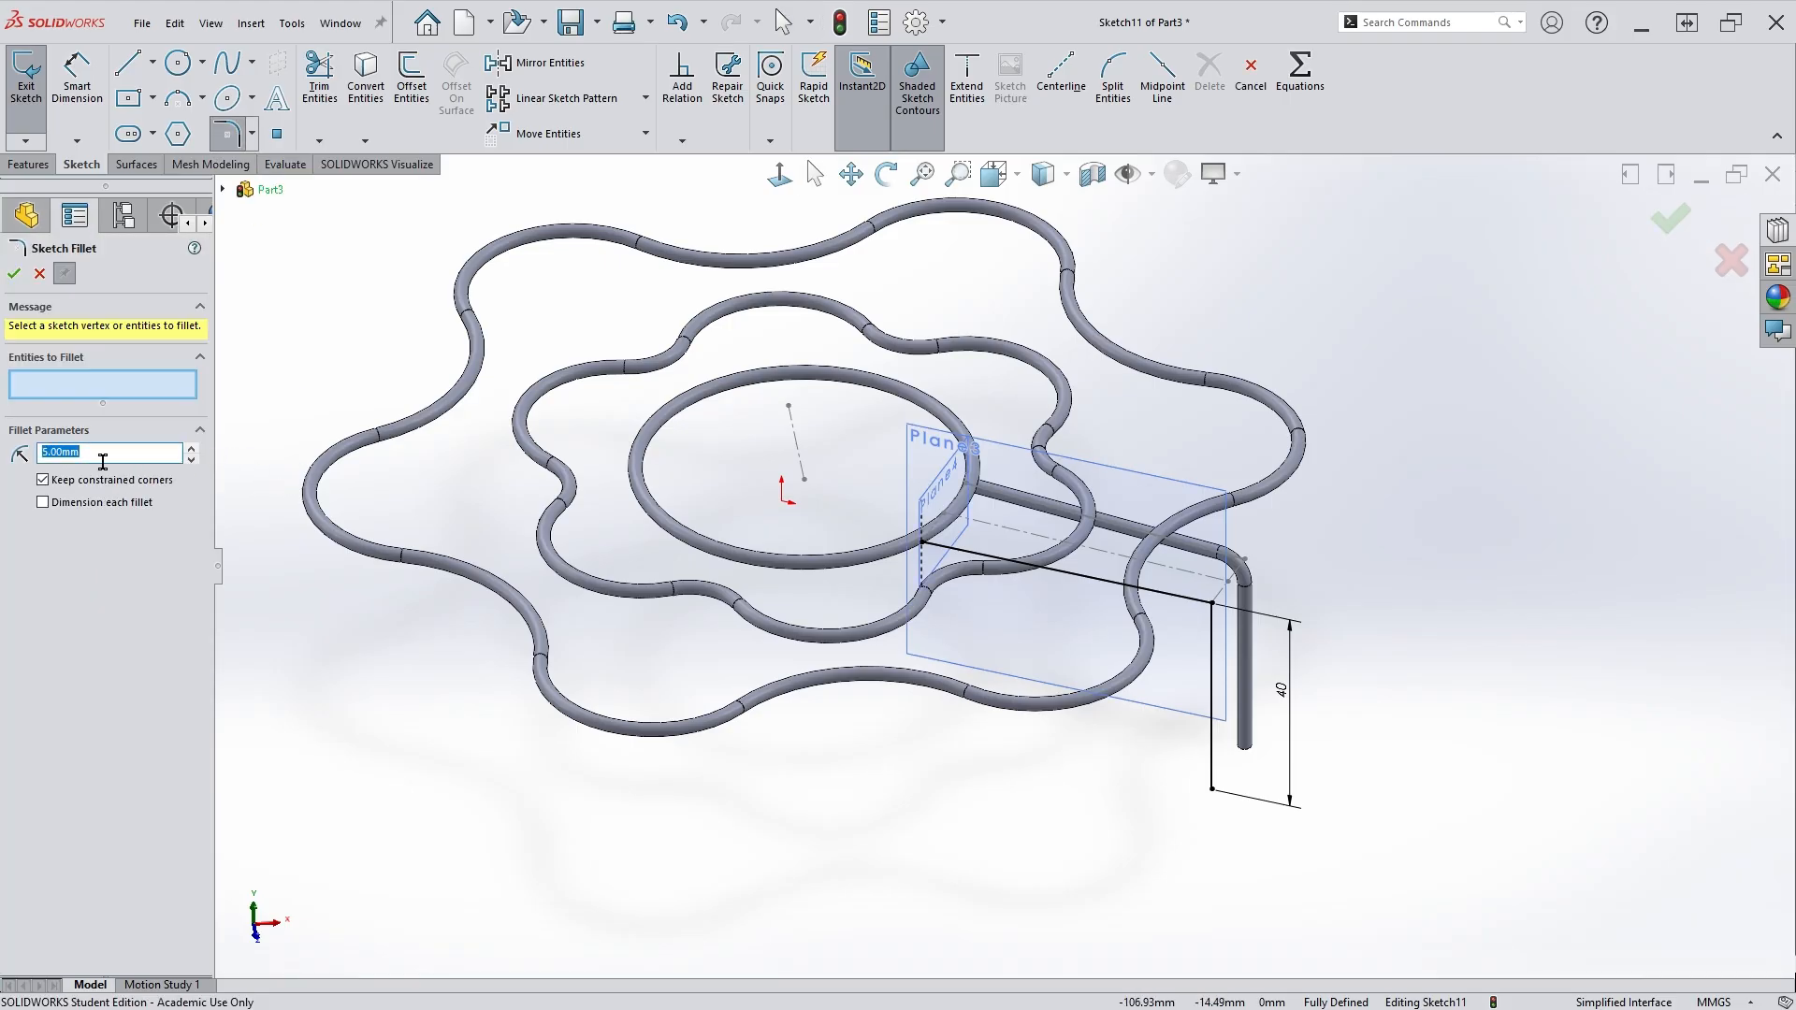
{"action": "left_click", "coordinate": [1214, 606]}
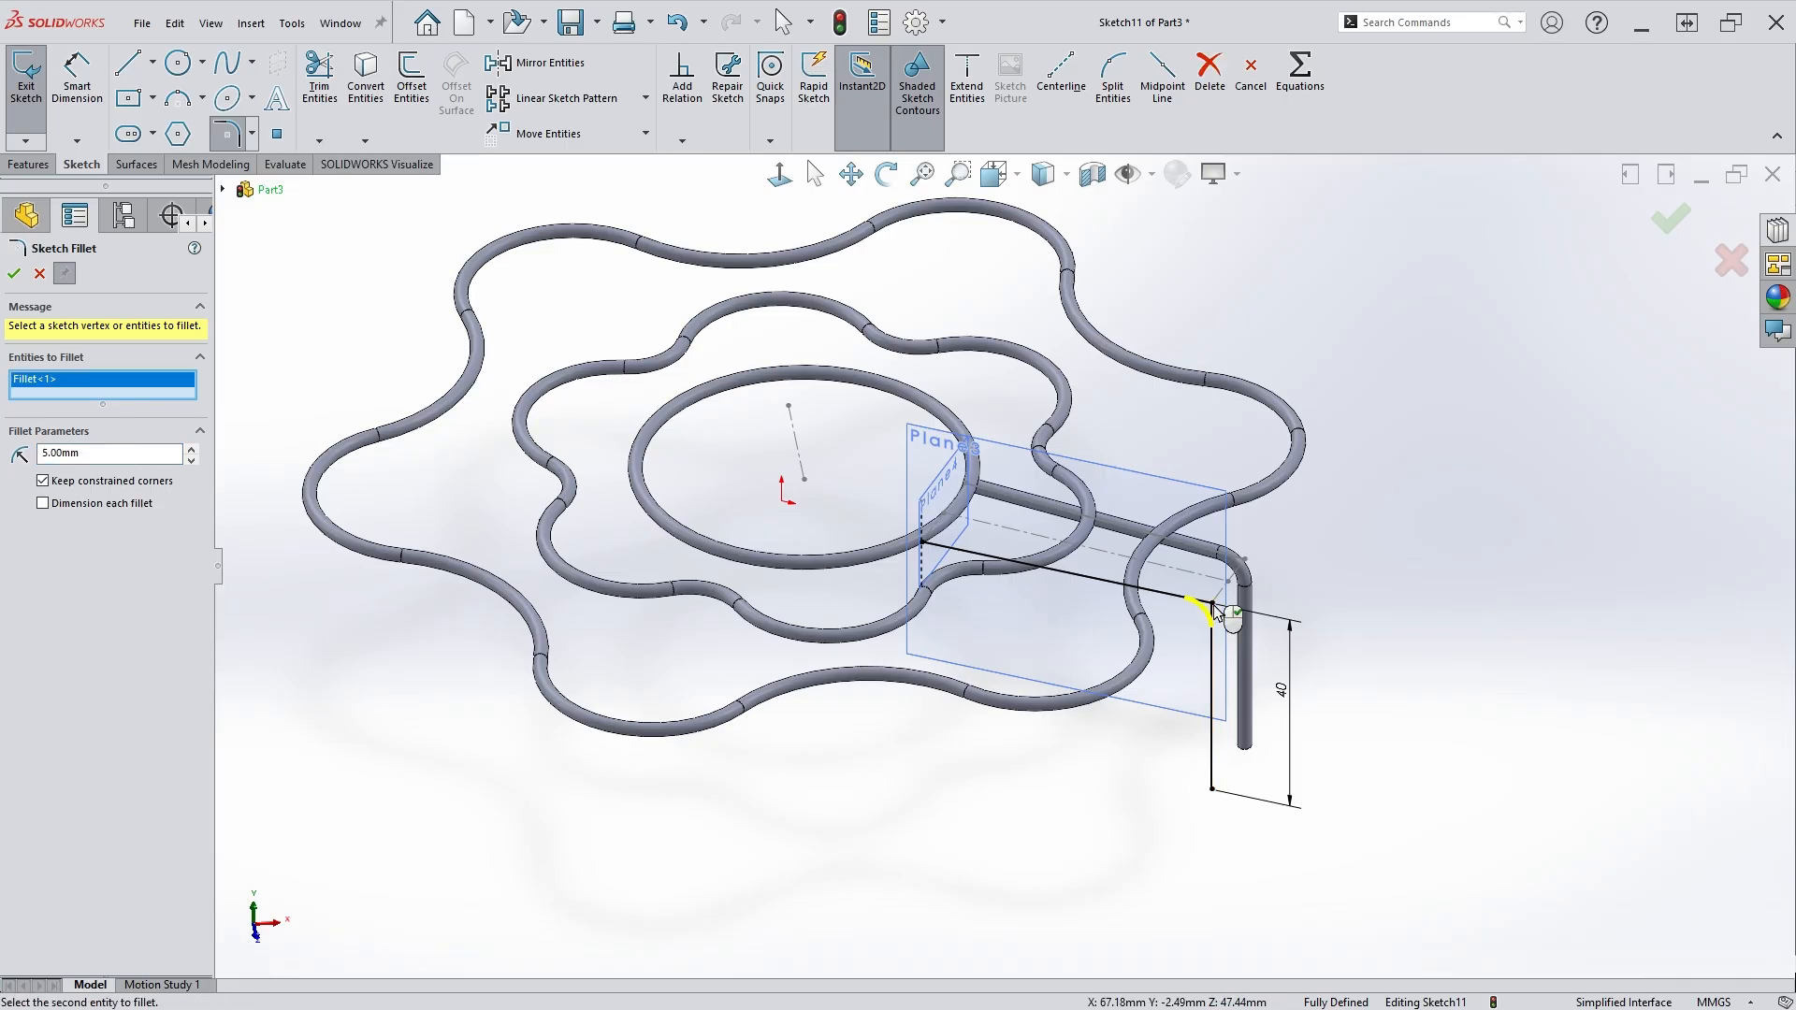
{"action": "right_click", "coordinate": [1213, 606]}
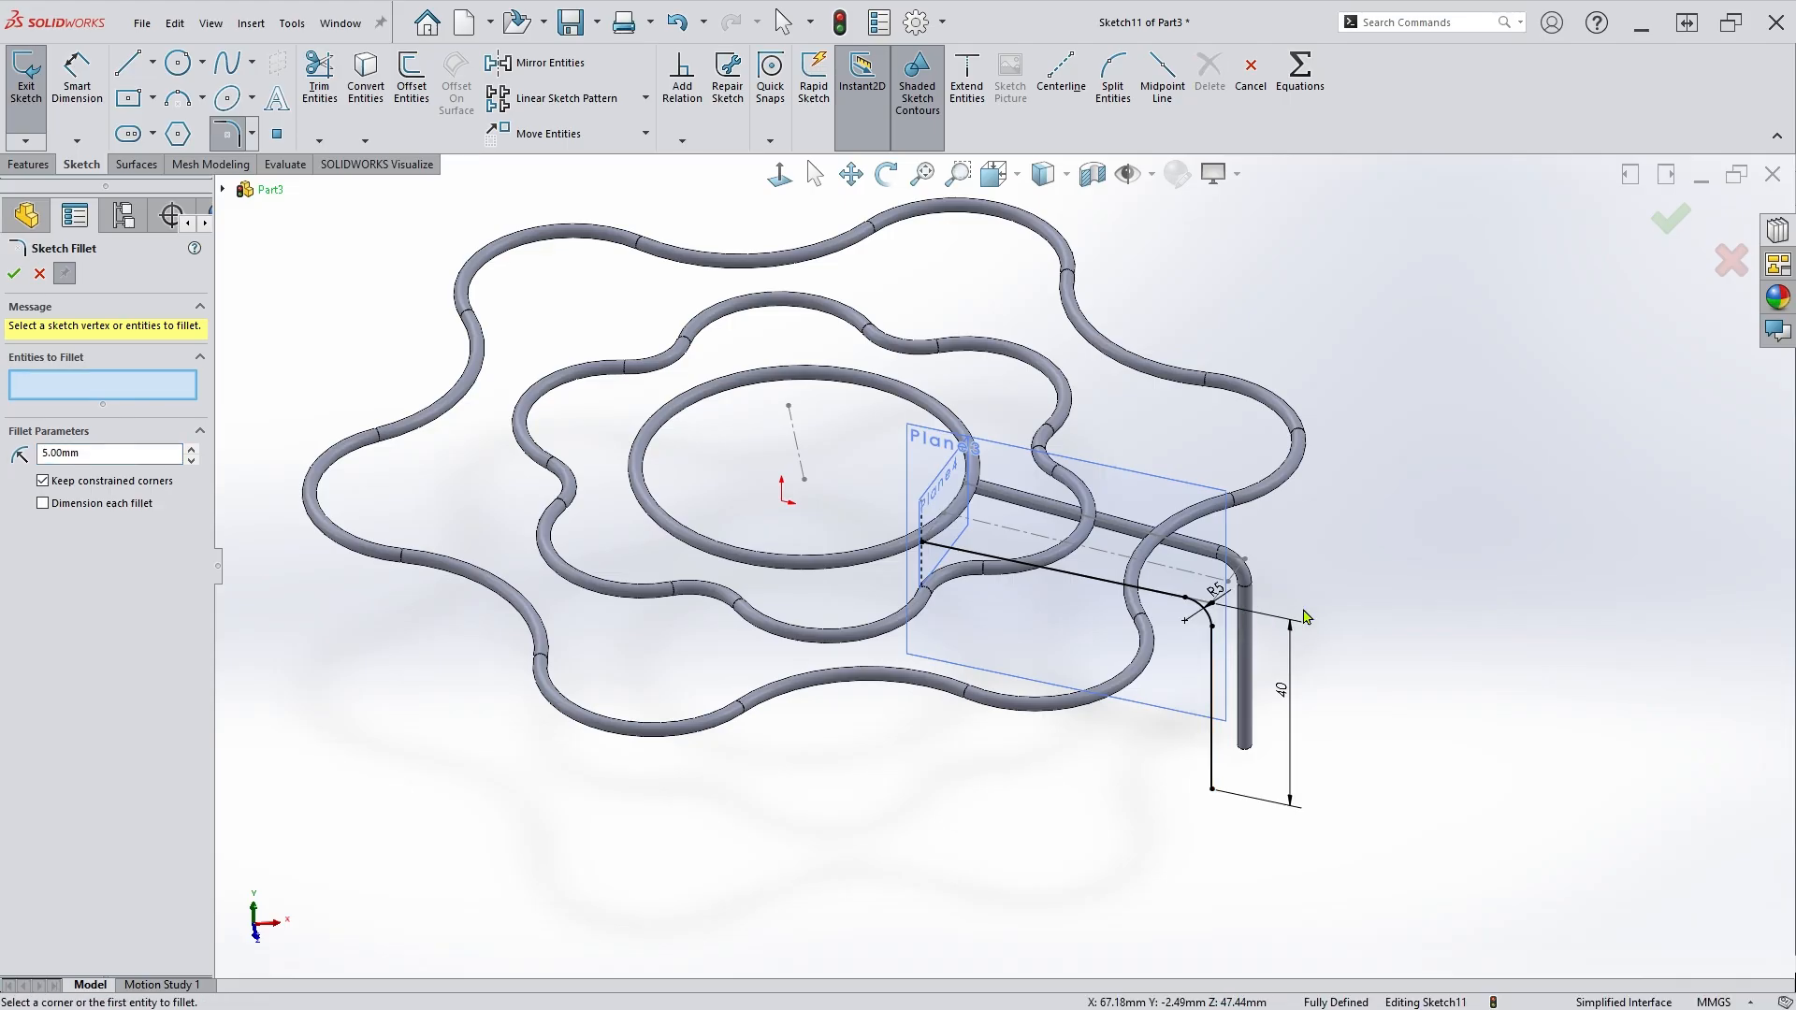
{"action": "key", "text": "Escape"}
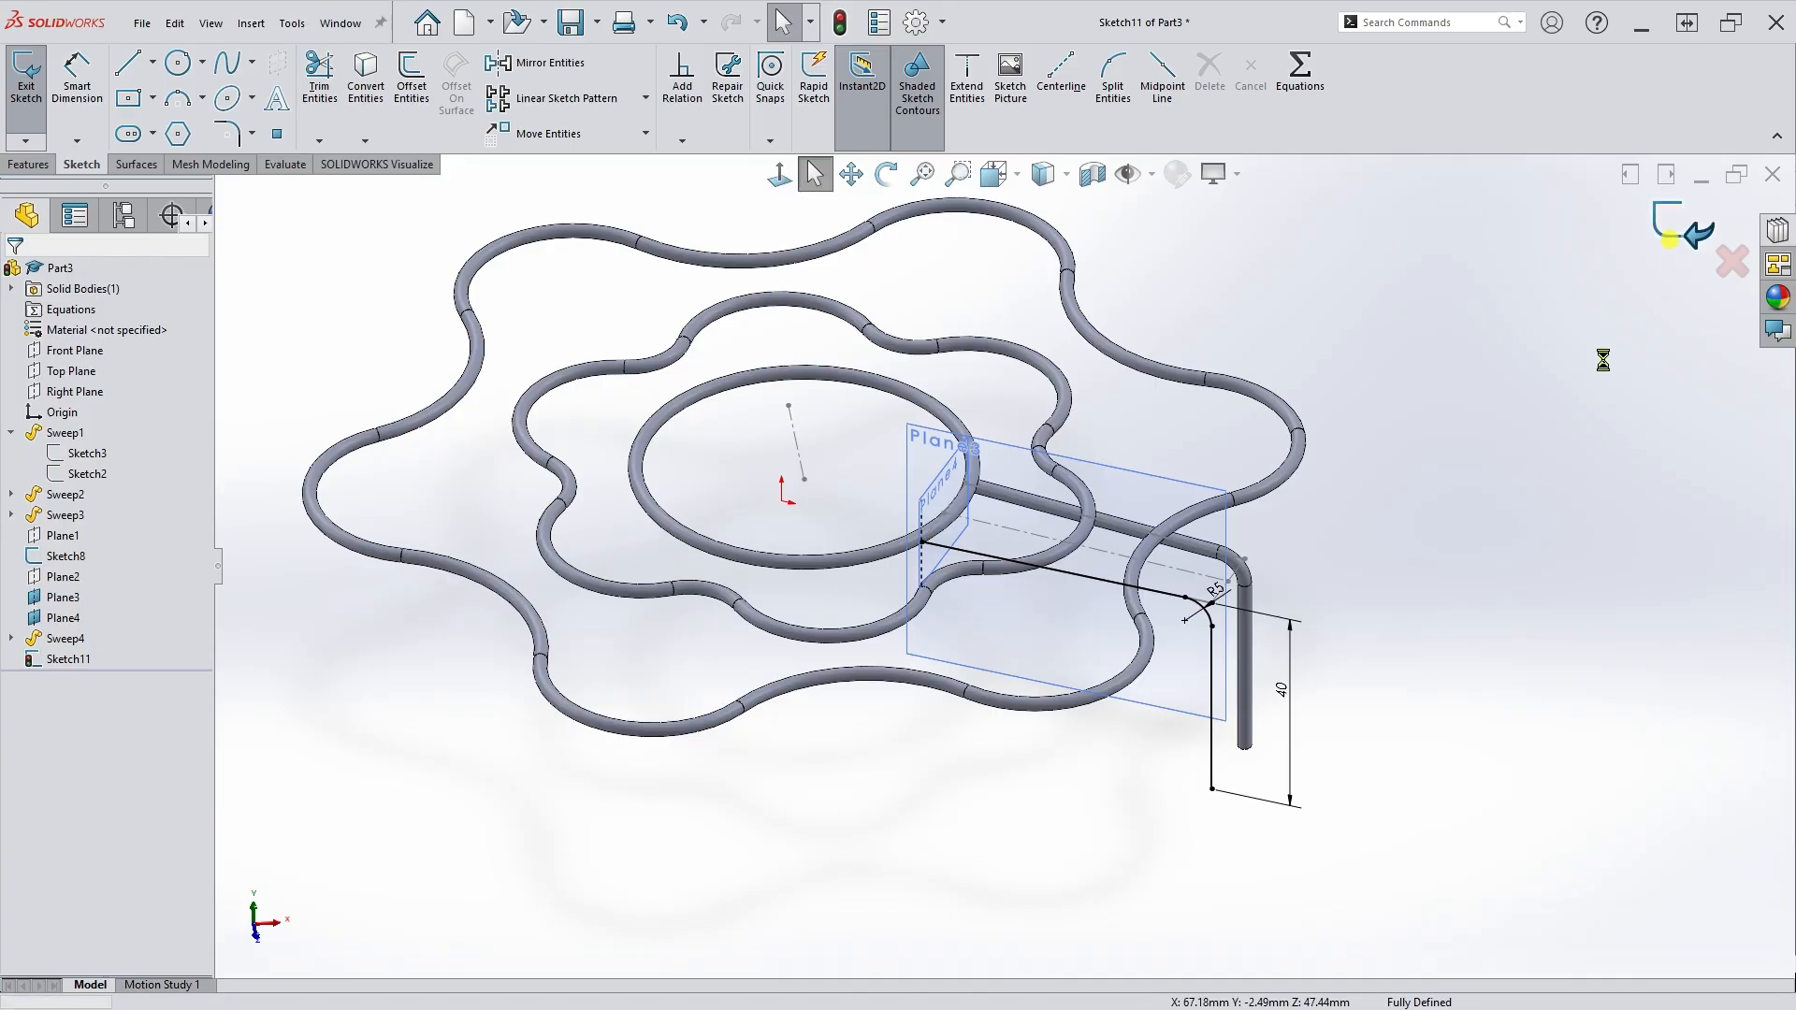
{"action": "left_click", "coordinate": [1674, 247]}
Start a new sketch on Plane4, the small plane at the inner end of the tapered profile.
{"action": "mouse_move", "coordinate": [1403, 547]}
{"action": "middle_mouse_down"}
{"action": "mouse_move", "coordinate": [1432, 584]}
{"action": "mouse_move", "coordinate": [1543, 549]}
{"action": "middle_mouse_up"}
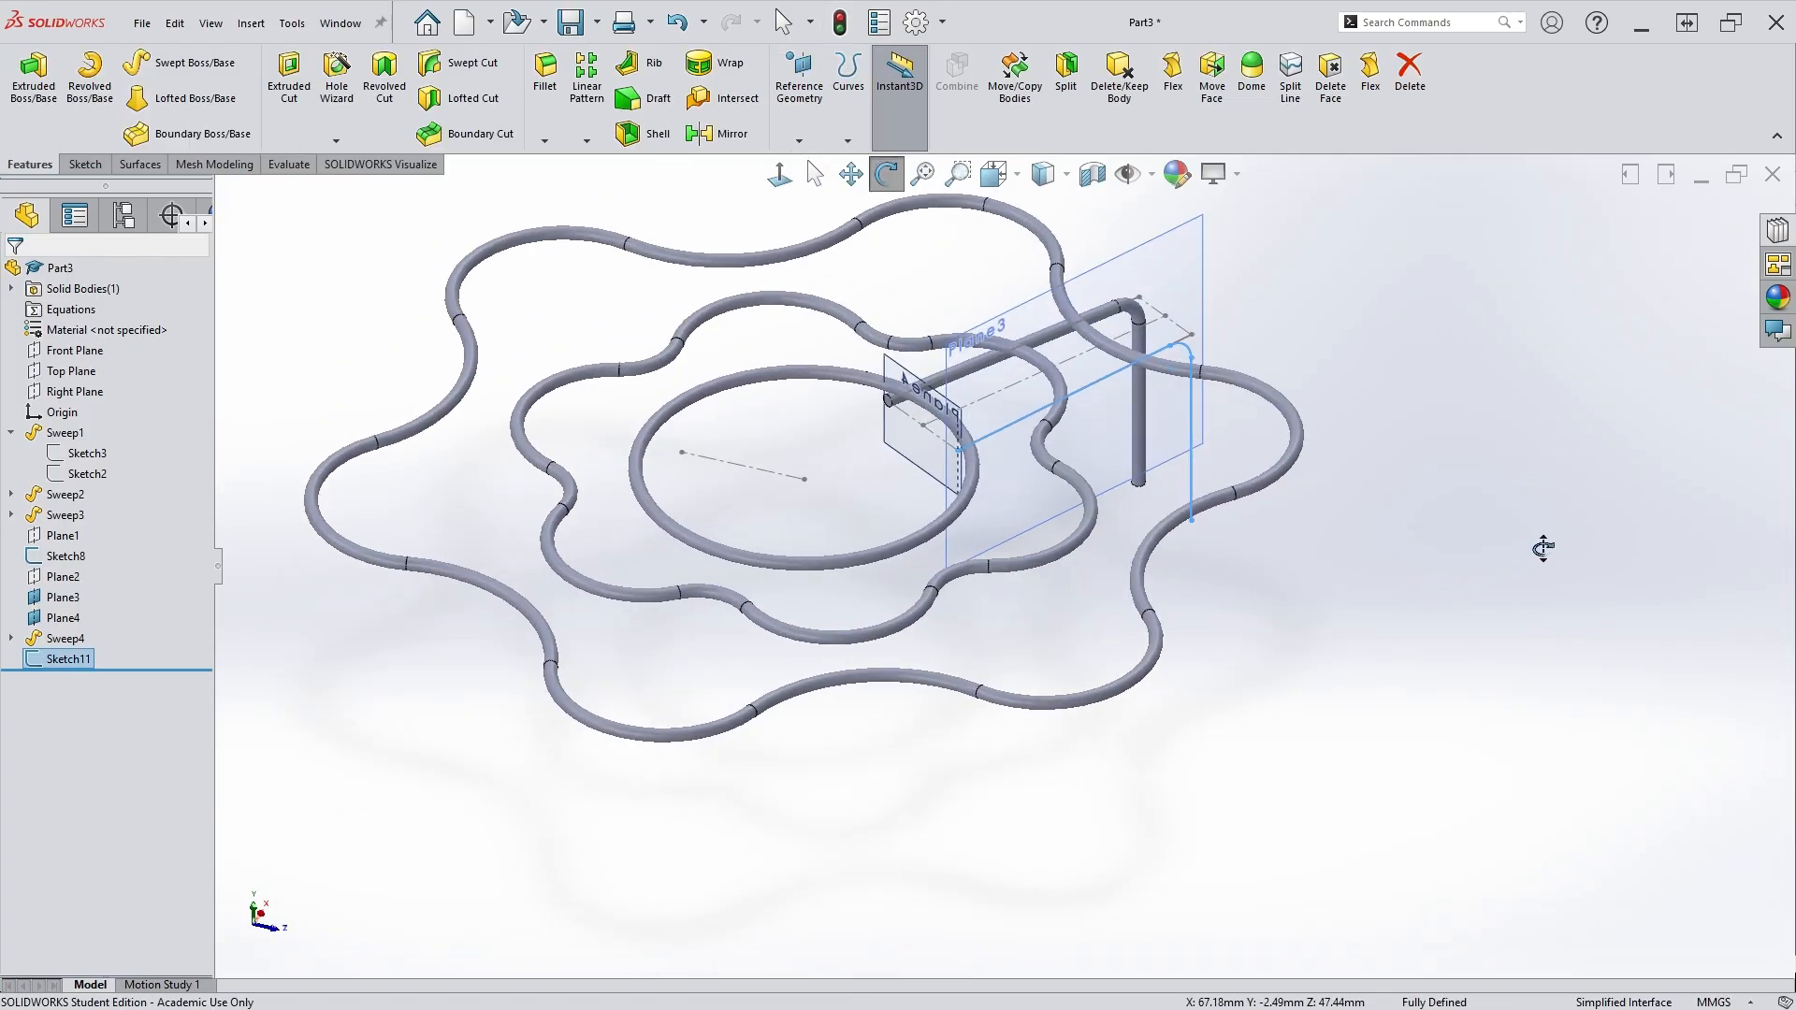
{"action": "scroll", "coordinate": [1113, 419], "scroll_direction": "down", "scroll_amount": 3}
{"action": "mouse_move", "coordinate": [1001, 545]}
{"action": "middle_mouse_down"}
{"action": "mouse_move", "coordinate": [1005, 618]}
{"action": "mouse_move", "coordinate": [990, 542]}
{"action": "middle_mouse_up"}
{"action": "left_click", "coordinate": [714, 616]}
{"action": "left_click", "coordinate": [743, 576]}
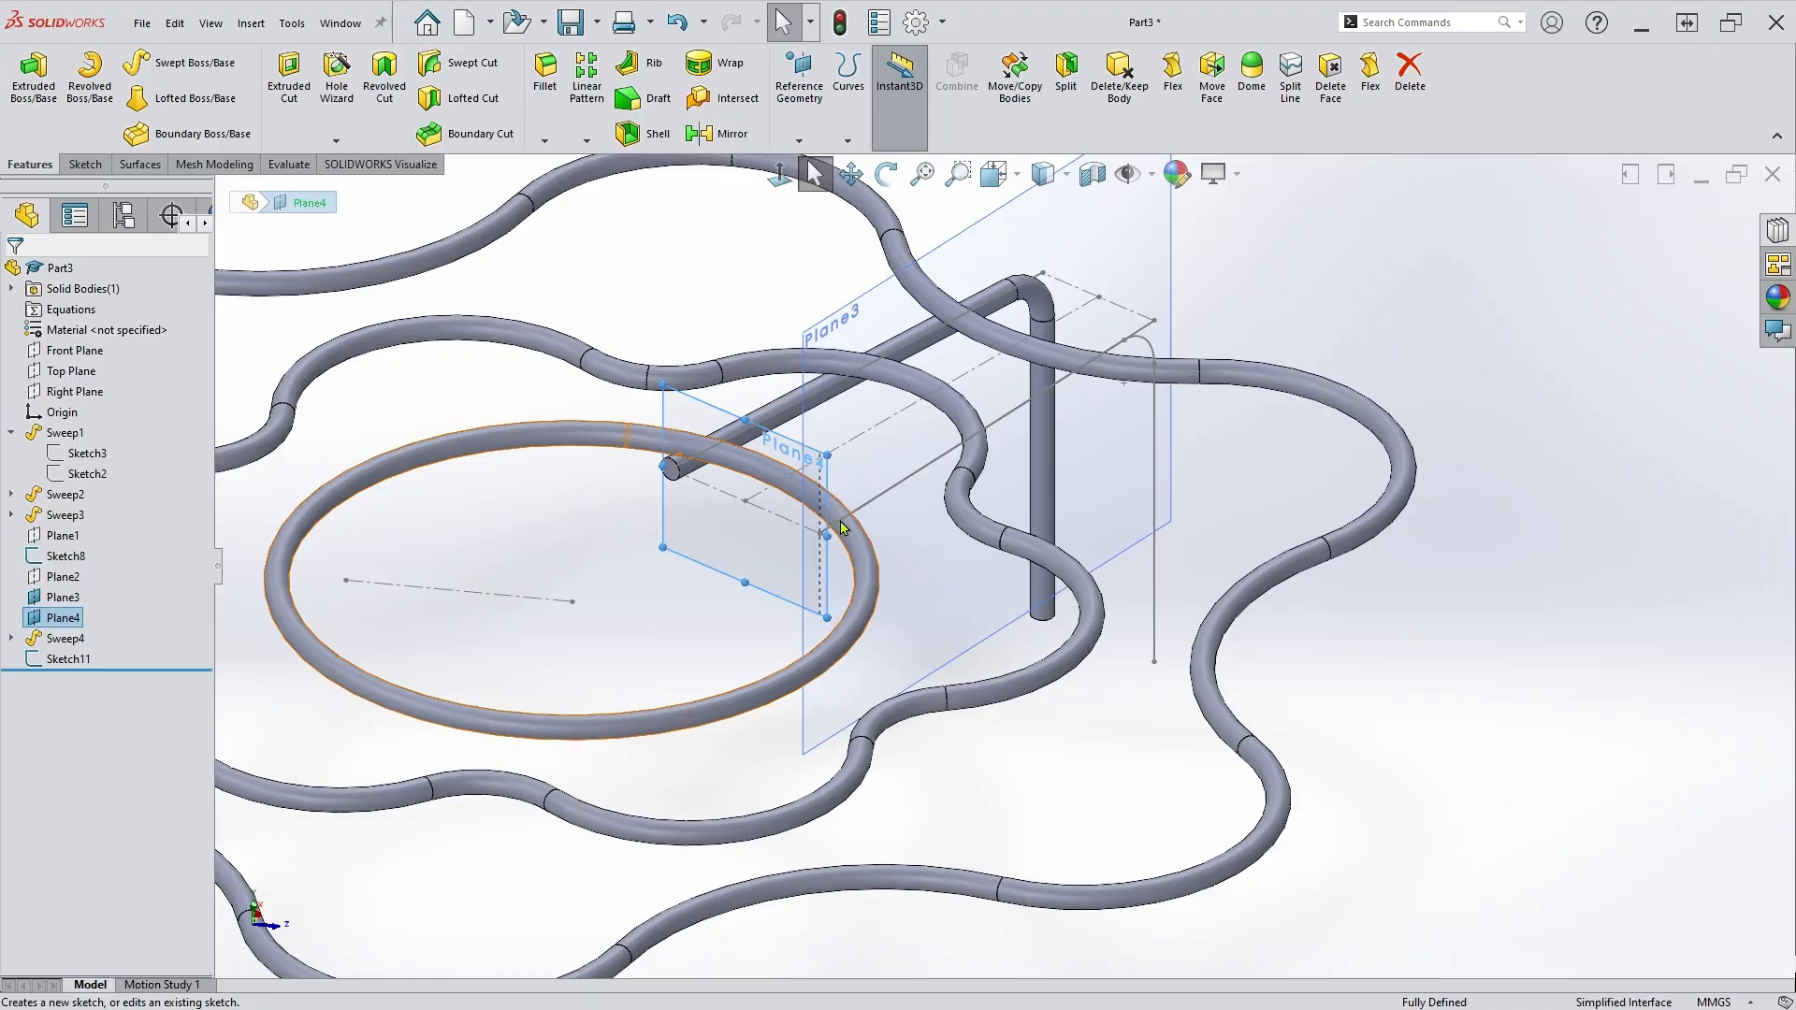
{"action": "mouse_move", "coordinate": [1030, 599]}
{"action": "middle_mouse_down"}
{"action": "mouse_move", "coordinate": [1073, 792]}
{"action": "mouse_move", "coordinate": [1131, 754]}
{"action": "mouse_move", "coordinate": [1375, 682]}
{"action": "middle_mouse_up"}
{"action": "scroll", "coordinate": [1095, 533], "scroll_direction": "down", "scroll_amount": 4}
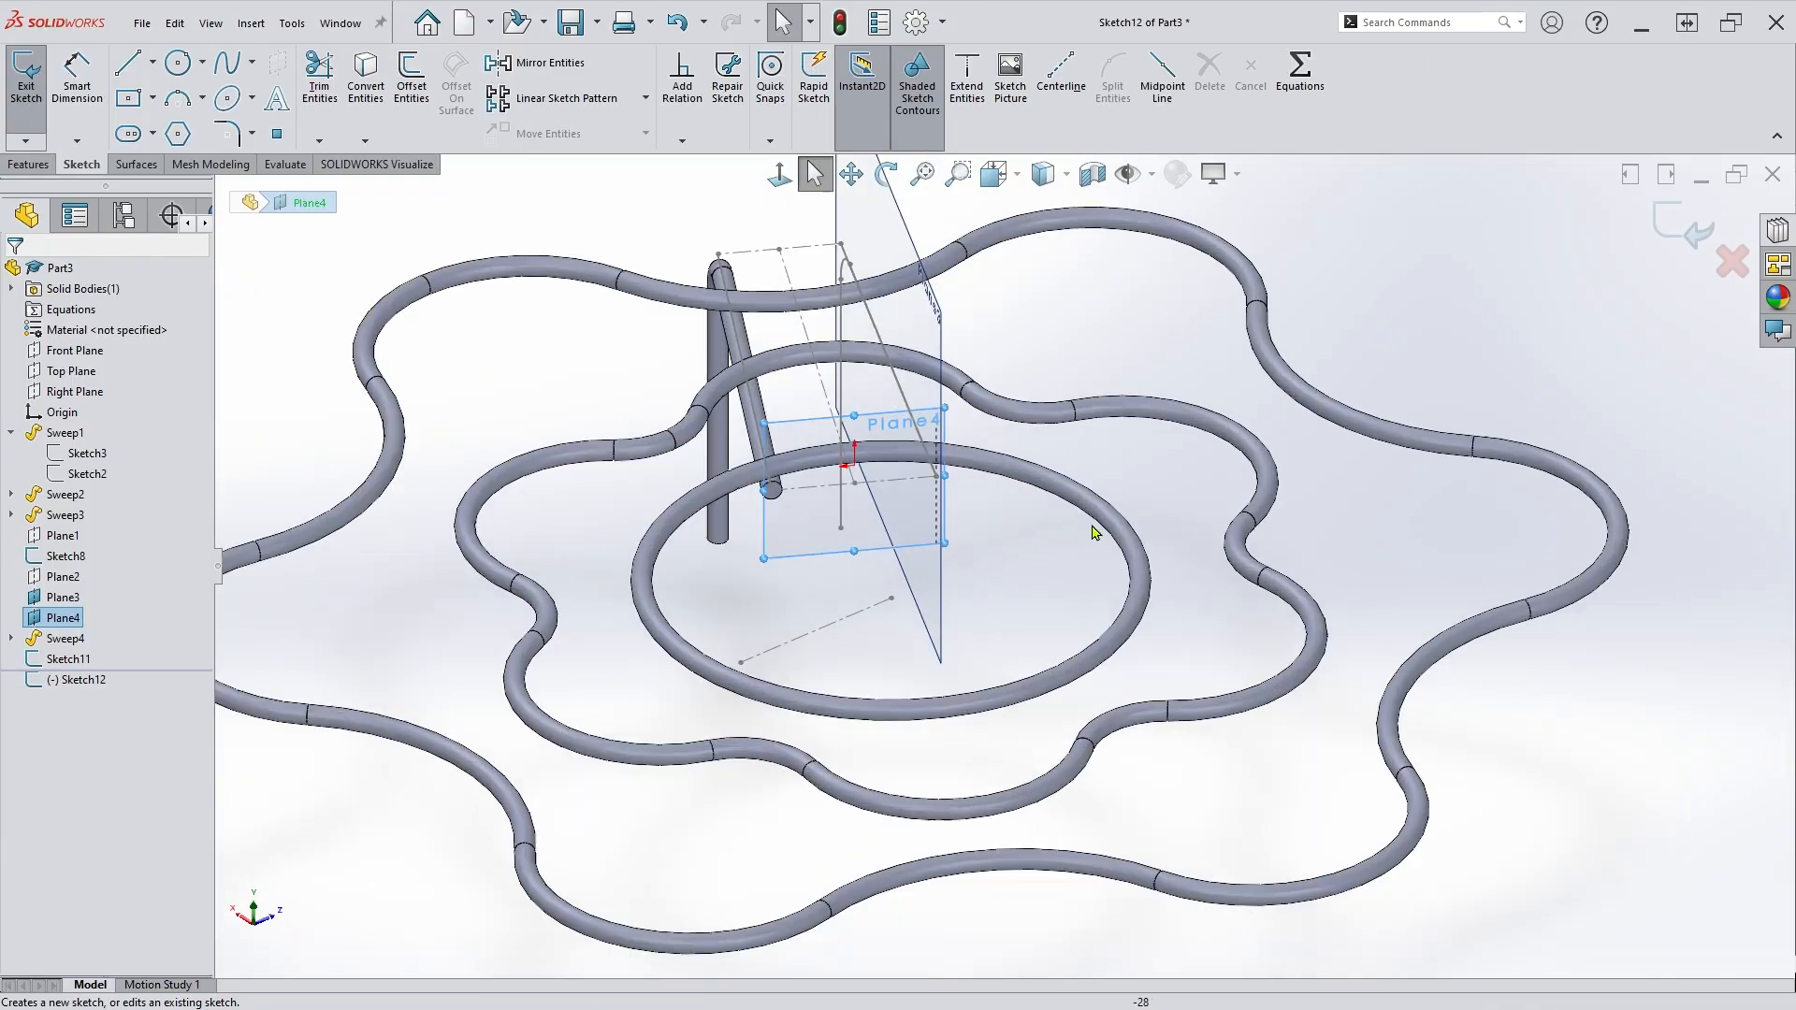
{"action": "scroll", "coordinate": [994, 642], "scroll_direction": "down", "scroll_amount": 2}
{"action": "middle_click_drag", "start_coordinate": [996, 618], "coordinate": [957, 621]}
{"action": "scroll", "coordinate": [957, 619], "scroll_direction": "down", "scroll_amount": 1}
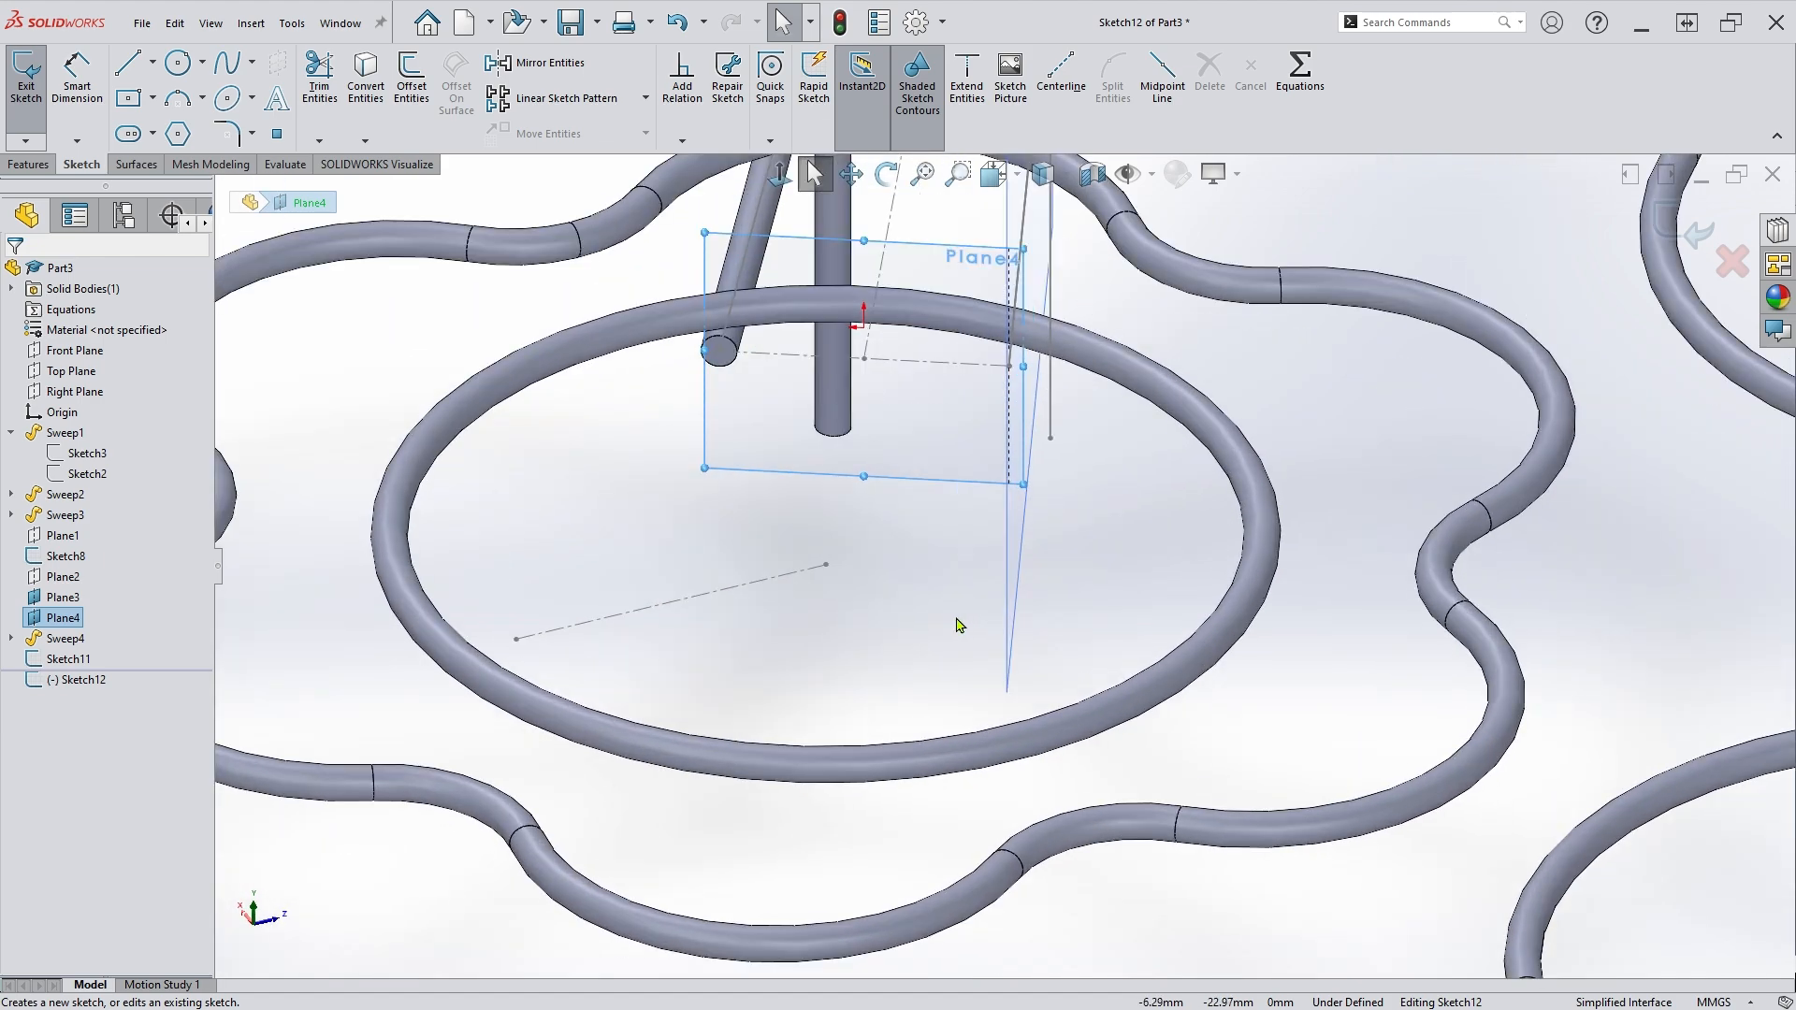
Draw a circle in open space below Plane4, inside the innermost ring.
{"action": "left_click", "coordinate": [177, 62]}
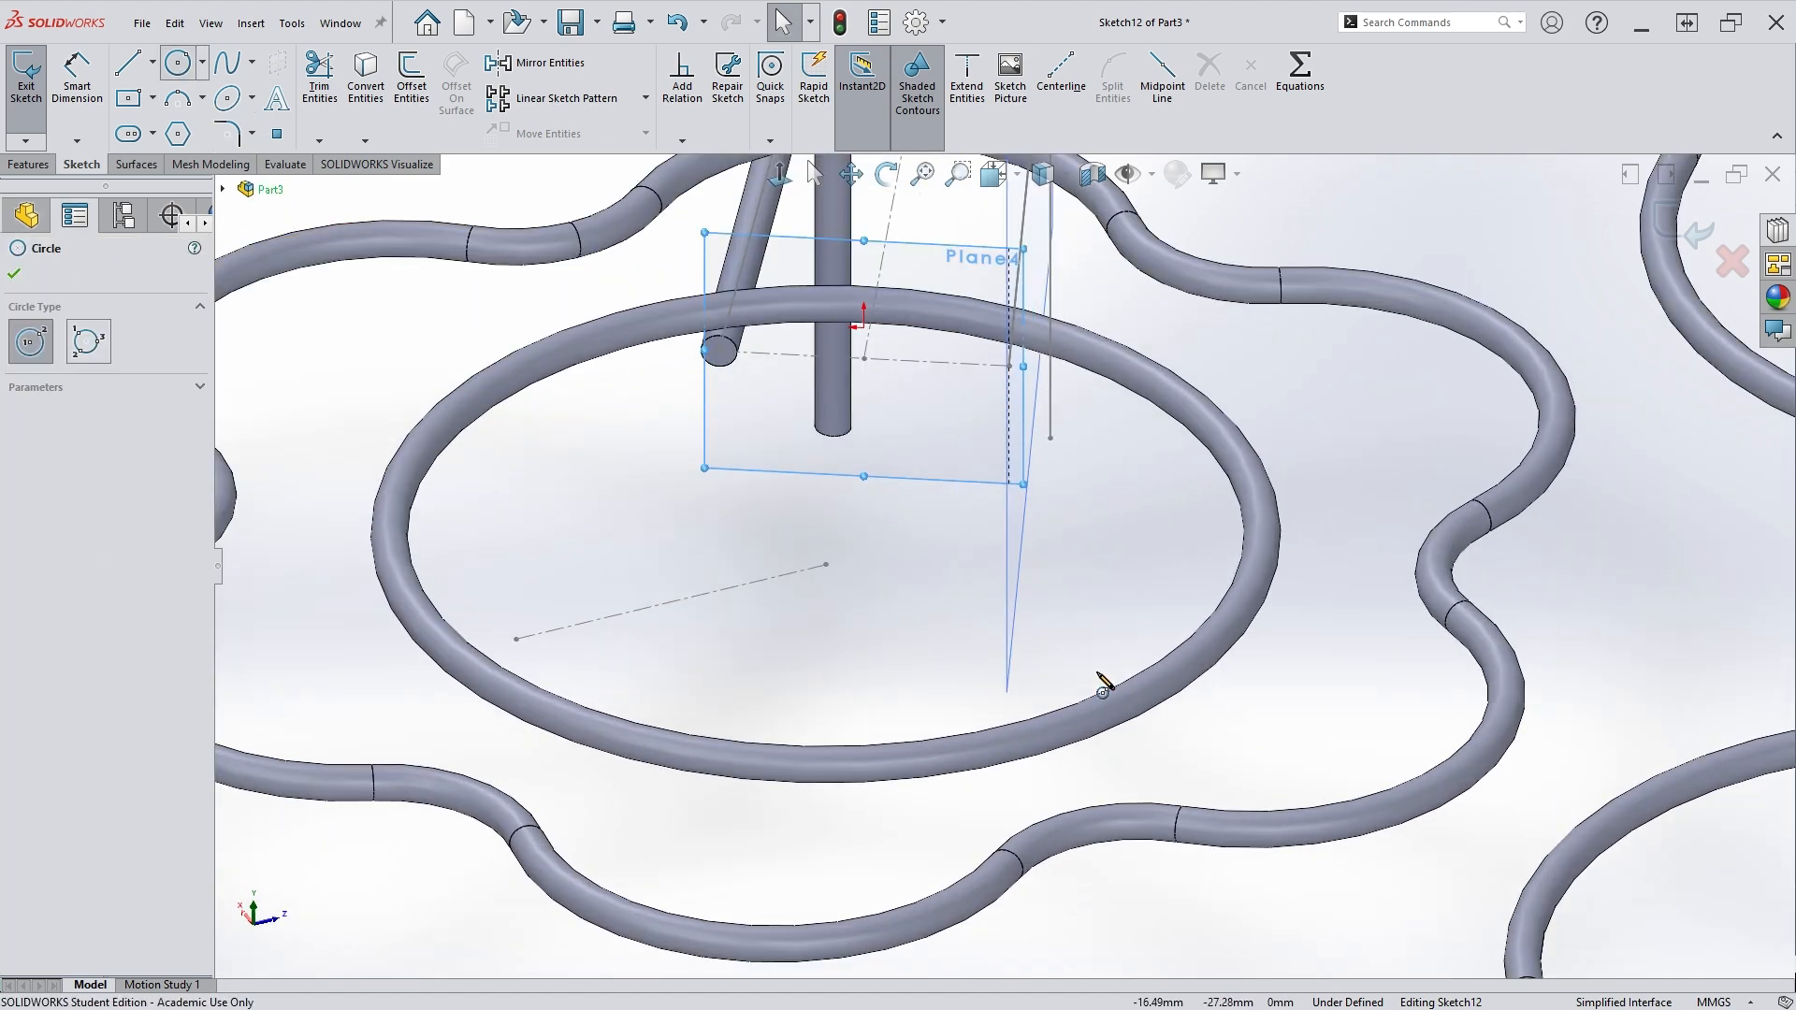
{"action": "left_click", "coordinate": [958, 574]}
{"action": "left_click", "coordinate": [1011, 575]}
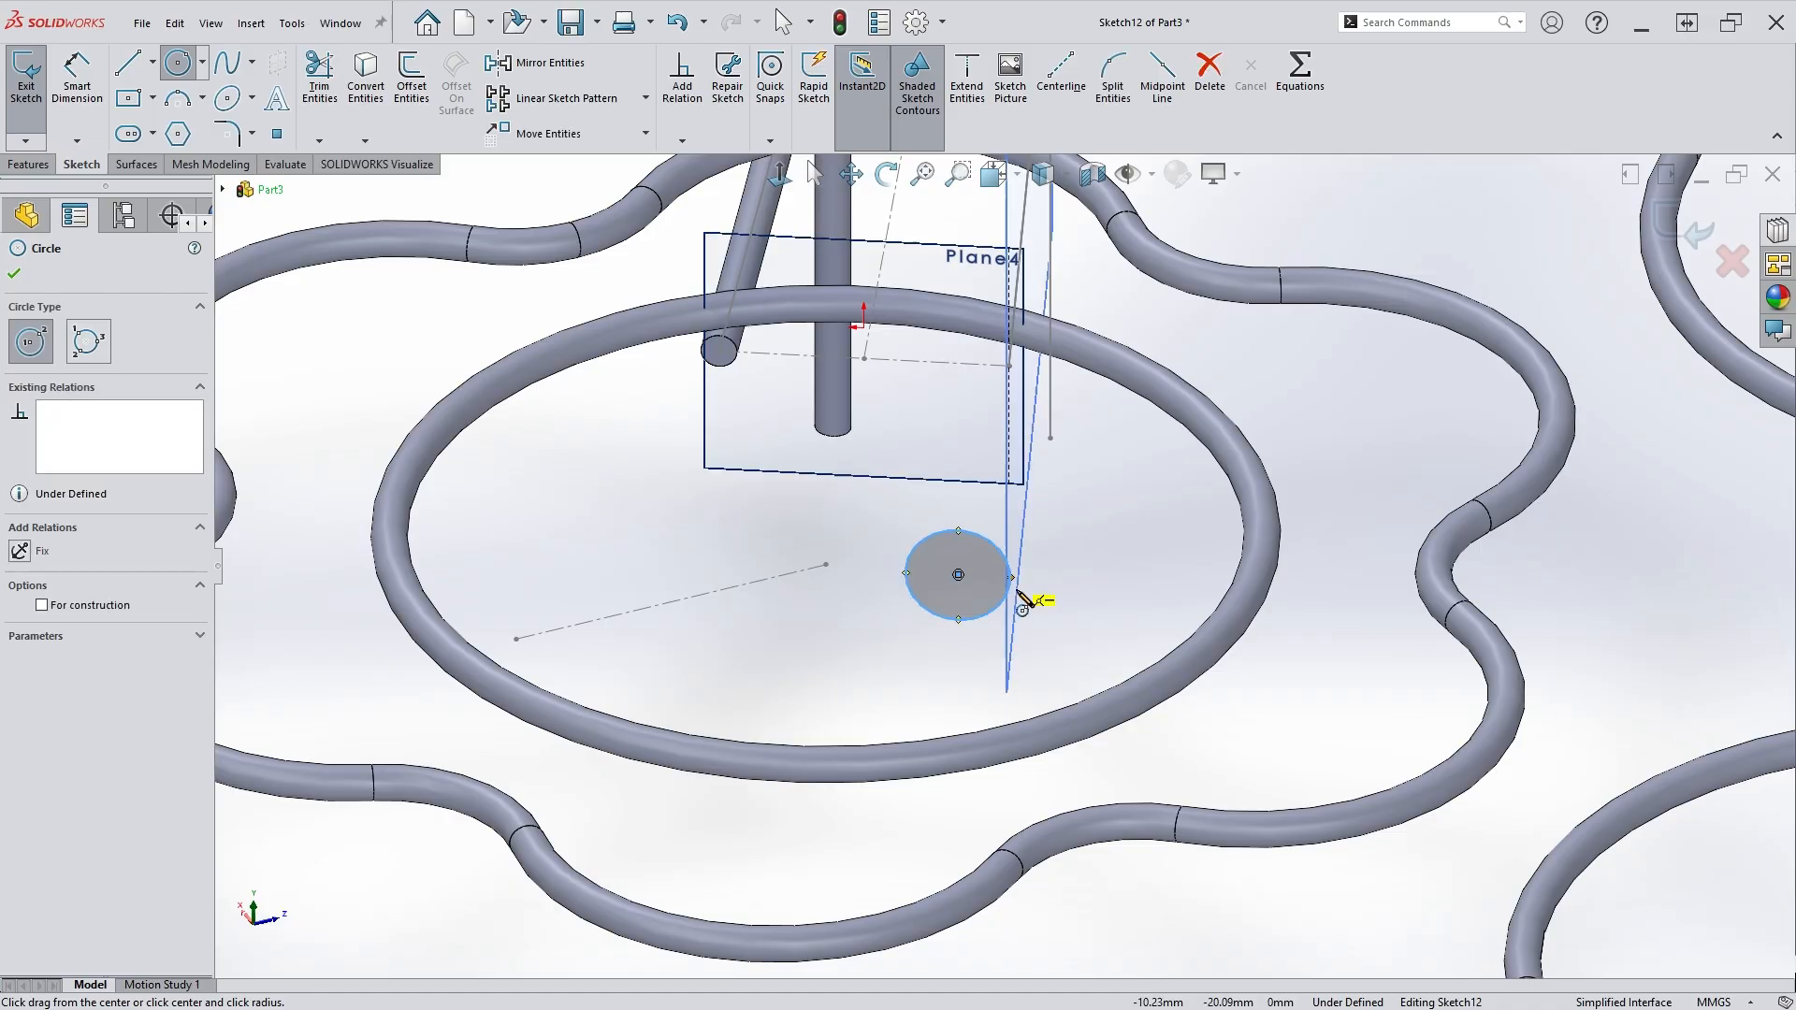
{"action": "key", "text": "Escape"}
Constrain the circle's centre to the tapered profile's long line beside Plane4's edge with a Pierce relation.
{"action": "mouse_move", "coordinate": [1102, 561]}
{"action": "middle_mouse_down"}
{"action": "mouse_move", "coordinate": [1076, 571]}
{"action": "mouse_move", "coordinate": [1078, 599]}
{"action": "mouse_move", "coordinate": [1071, 545]}
{"action": "mouse_move", "coordinate": [1132, 431]}
{"action": "middle_mouse_up"}
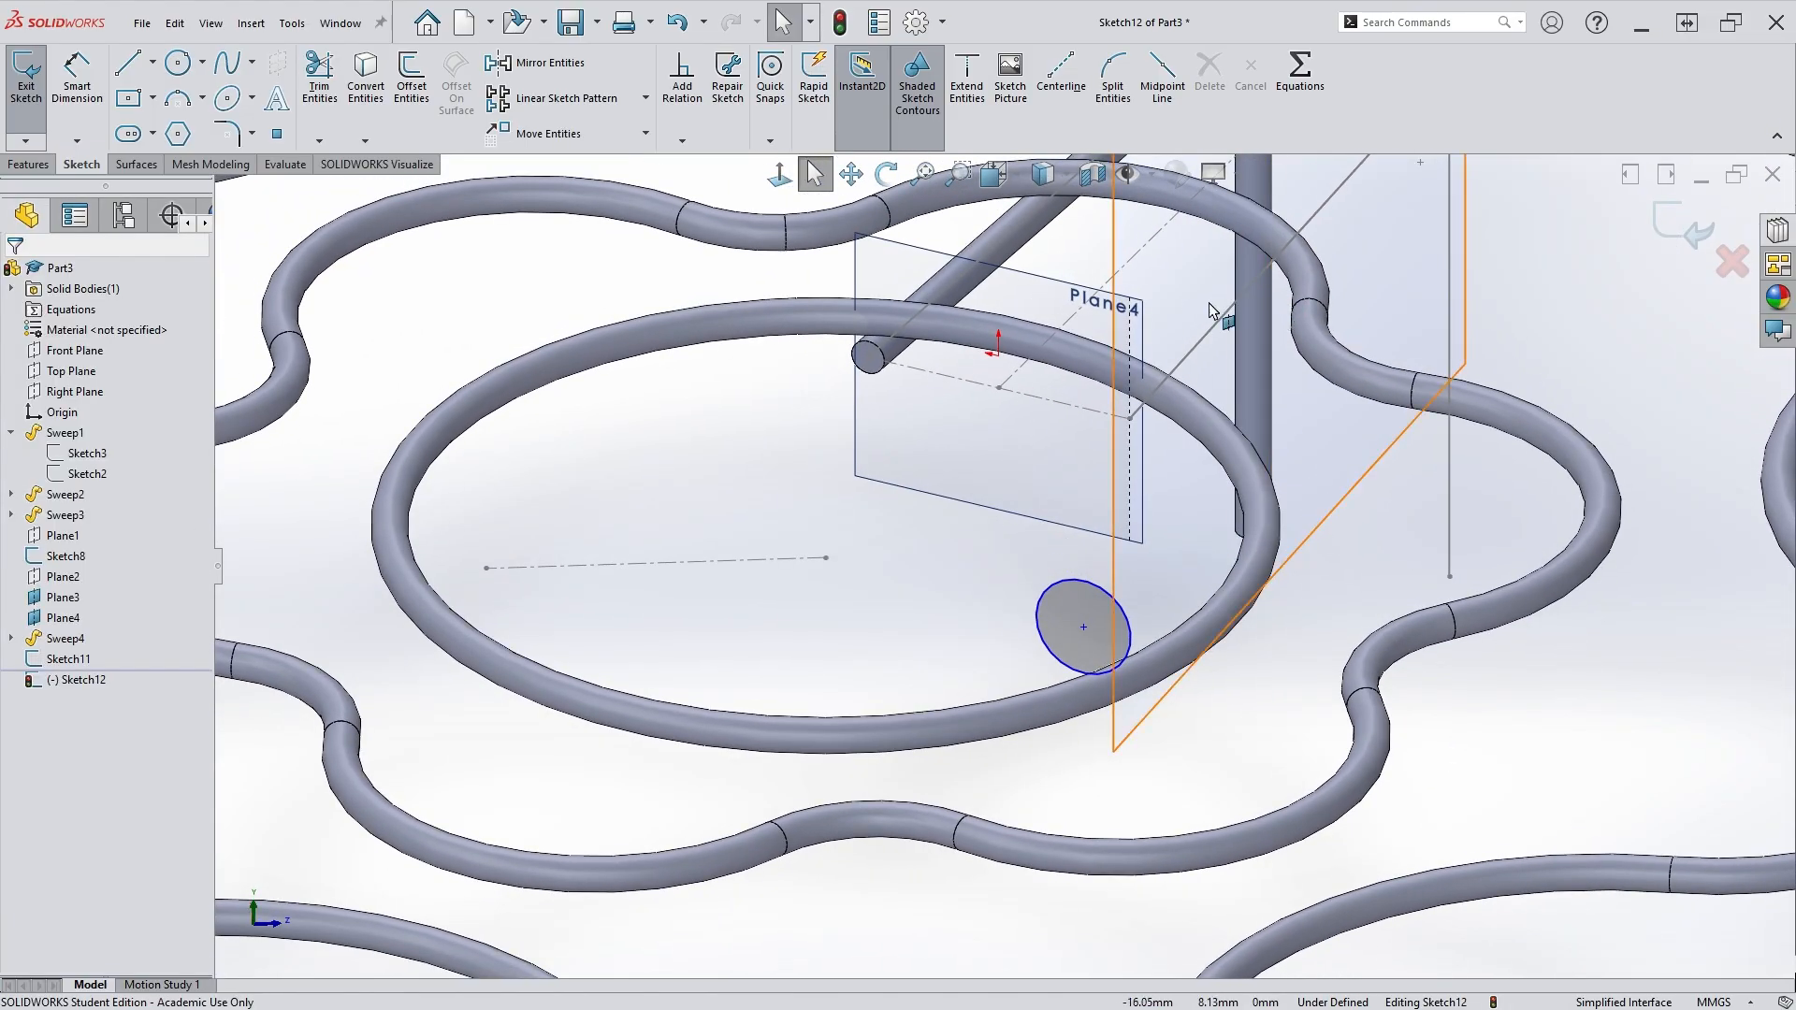
{"action": "left_click", "coordinate": [1207, 337]}
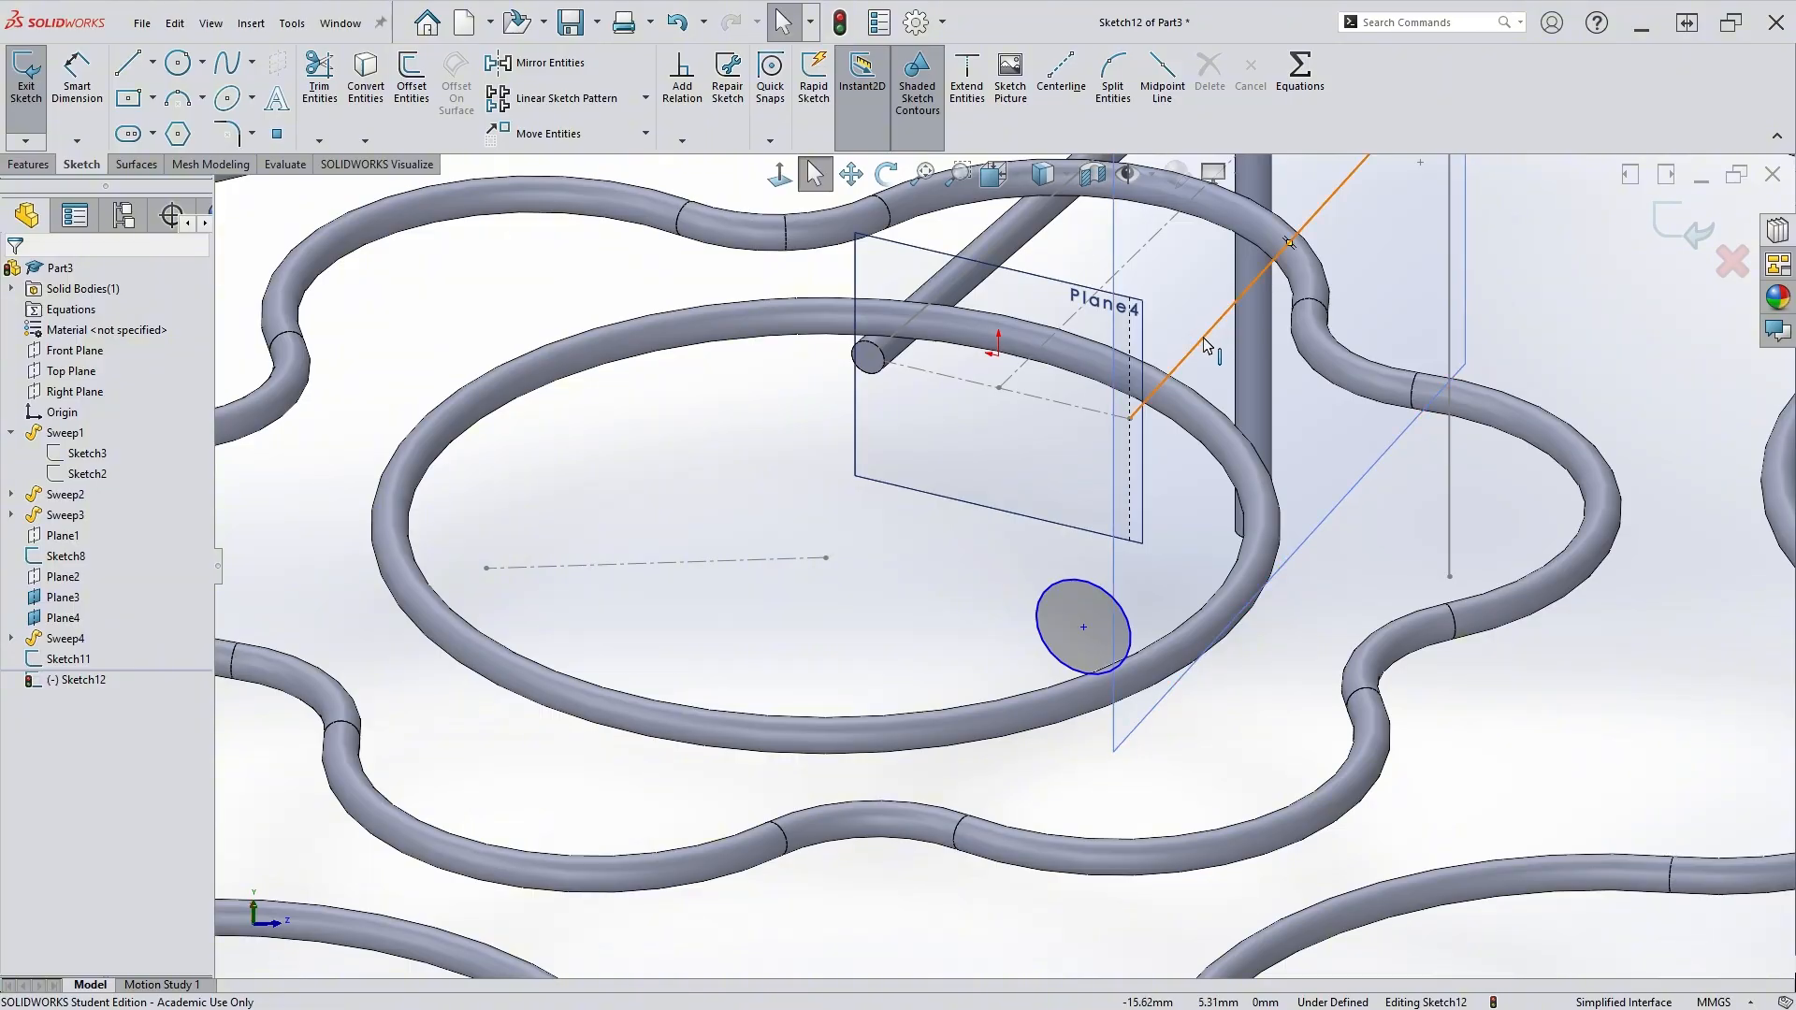
{"action": "left_click", "coordinate": [1206, 345]}
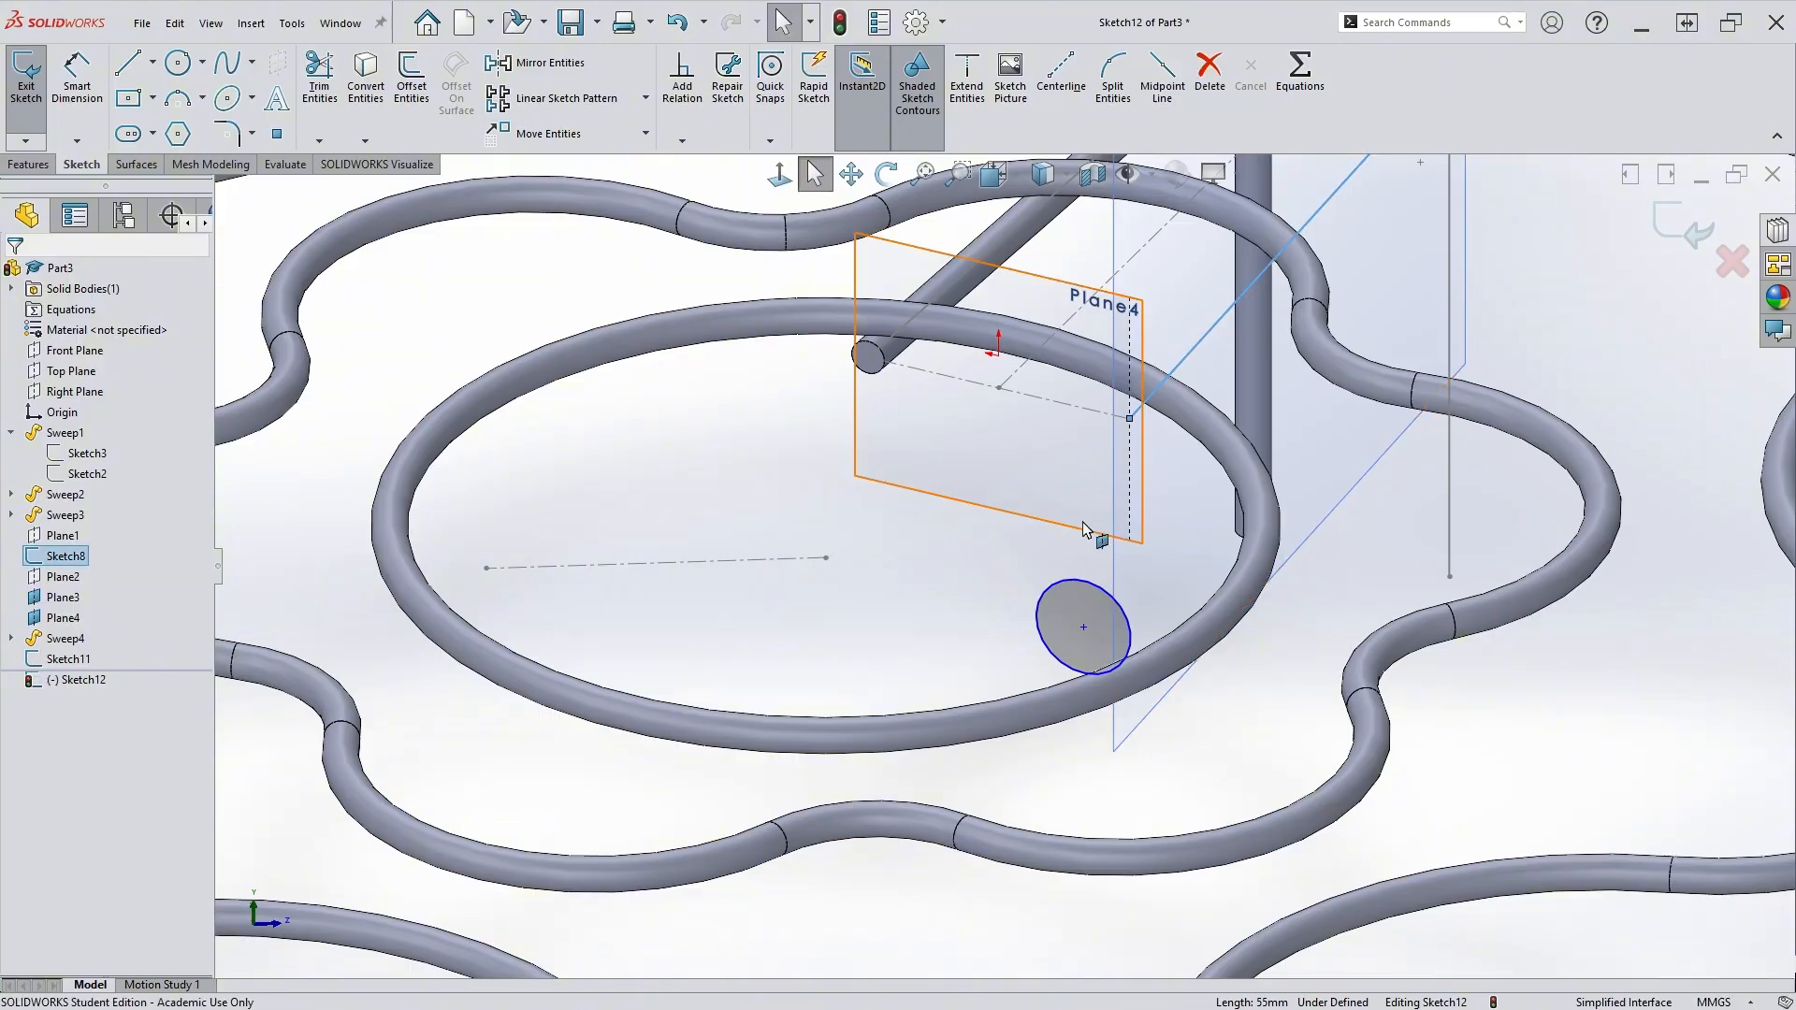
{"action": "left_click", "coordinate": [1084, 629], "text": "ctrl"}
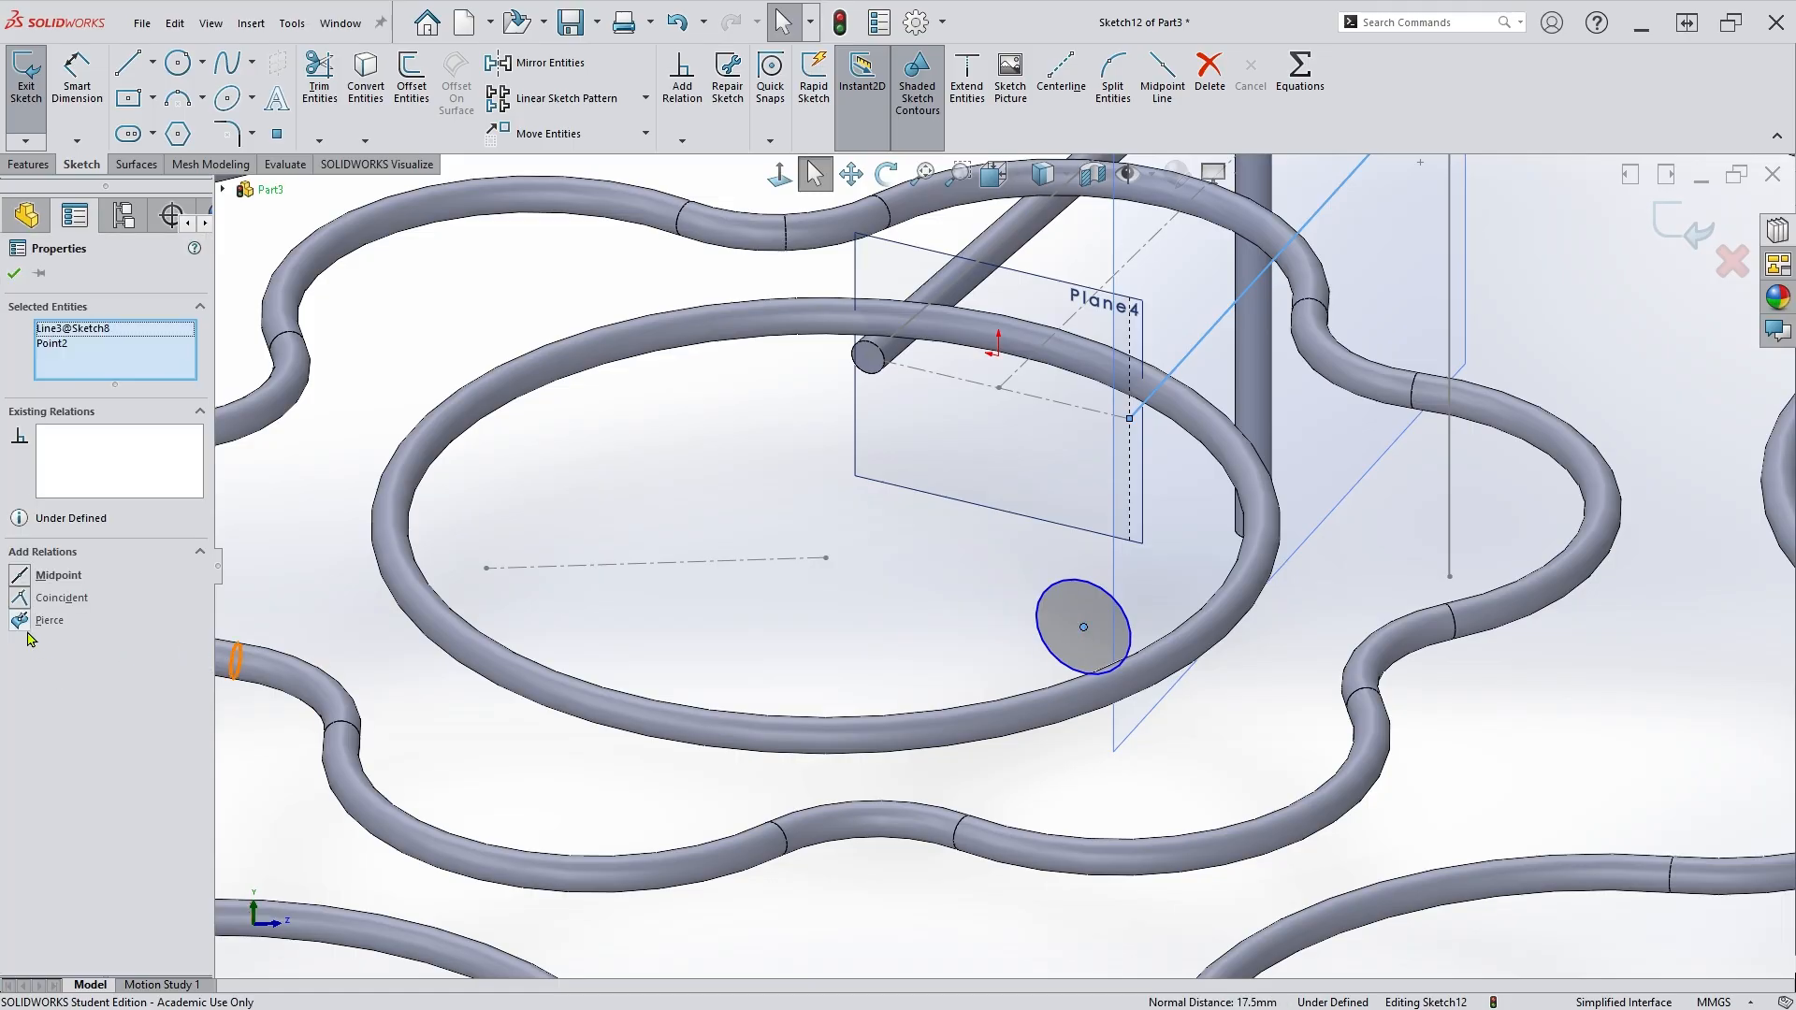
{"action": "left_click", "coordinate": [20, 622]}
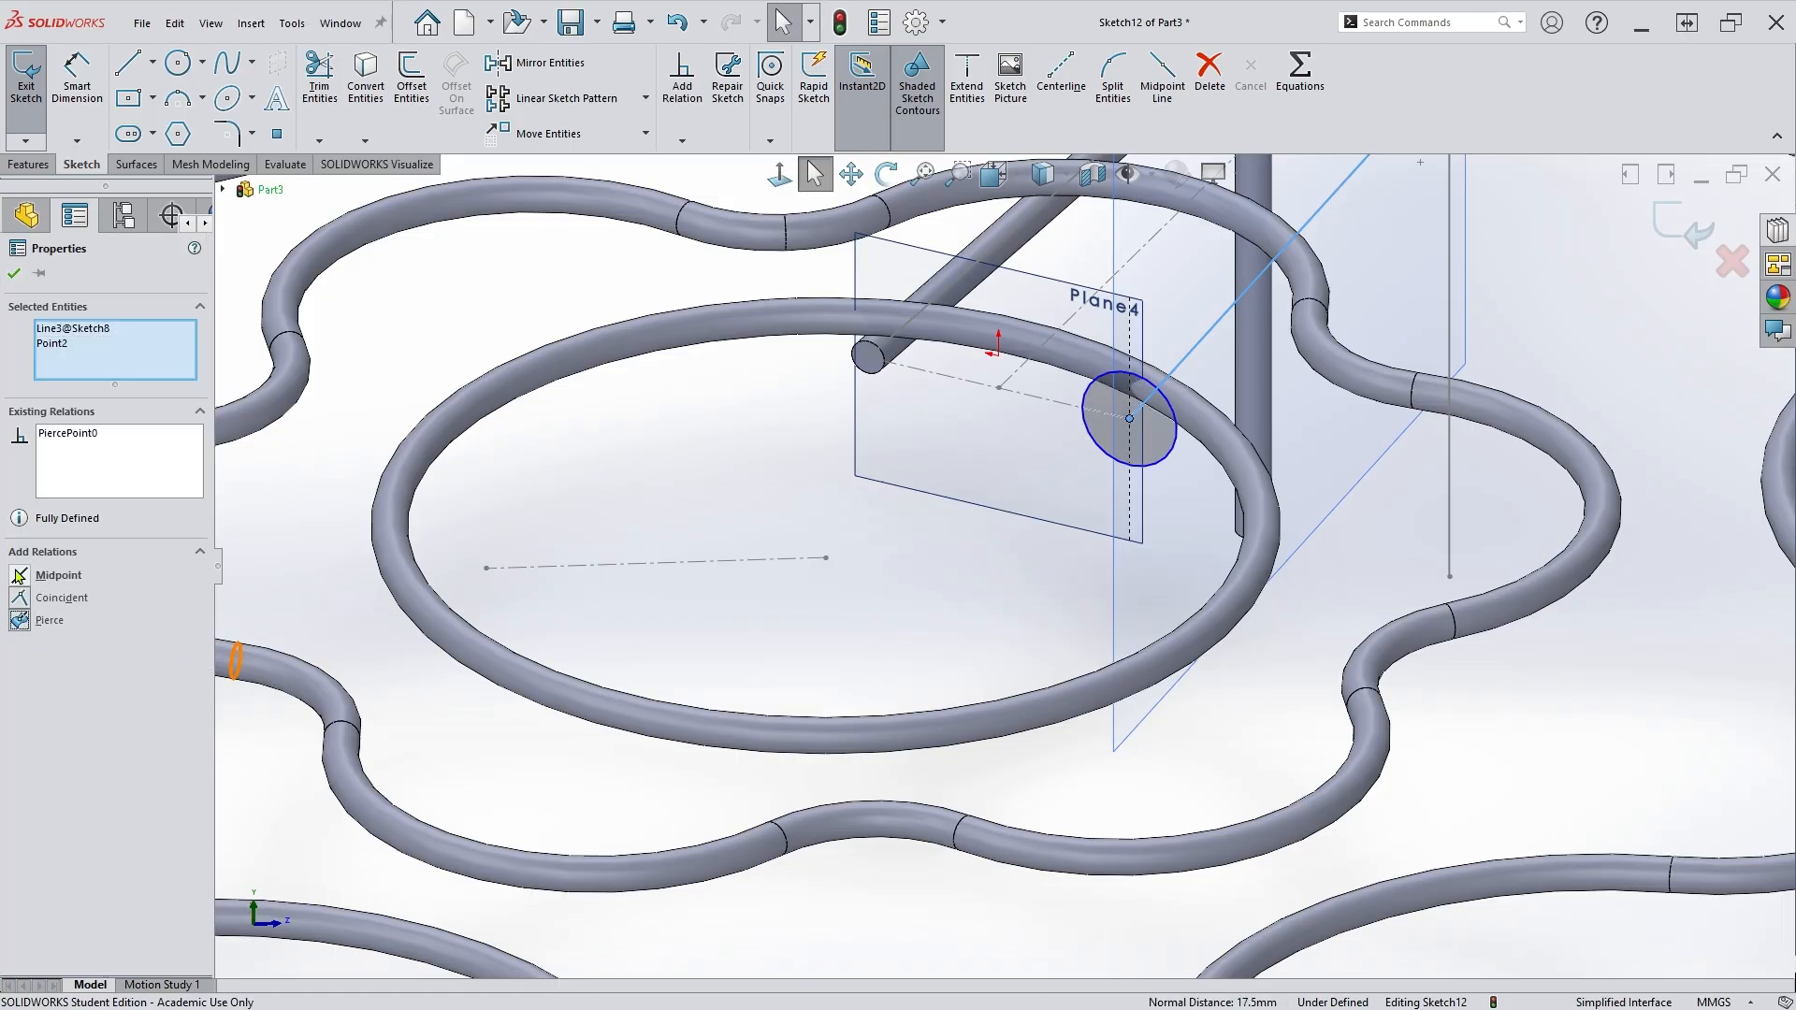
{"action": "left_click", "coordinate": [13, 274]}
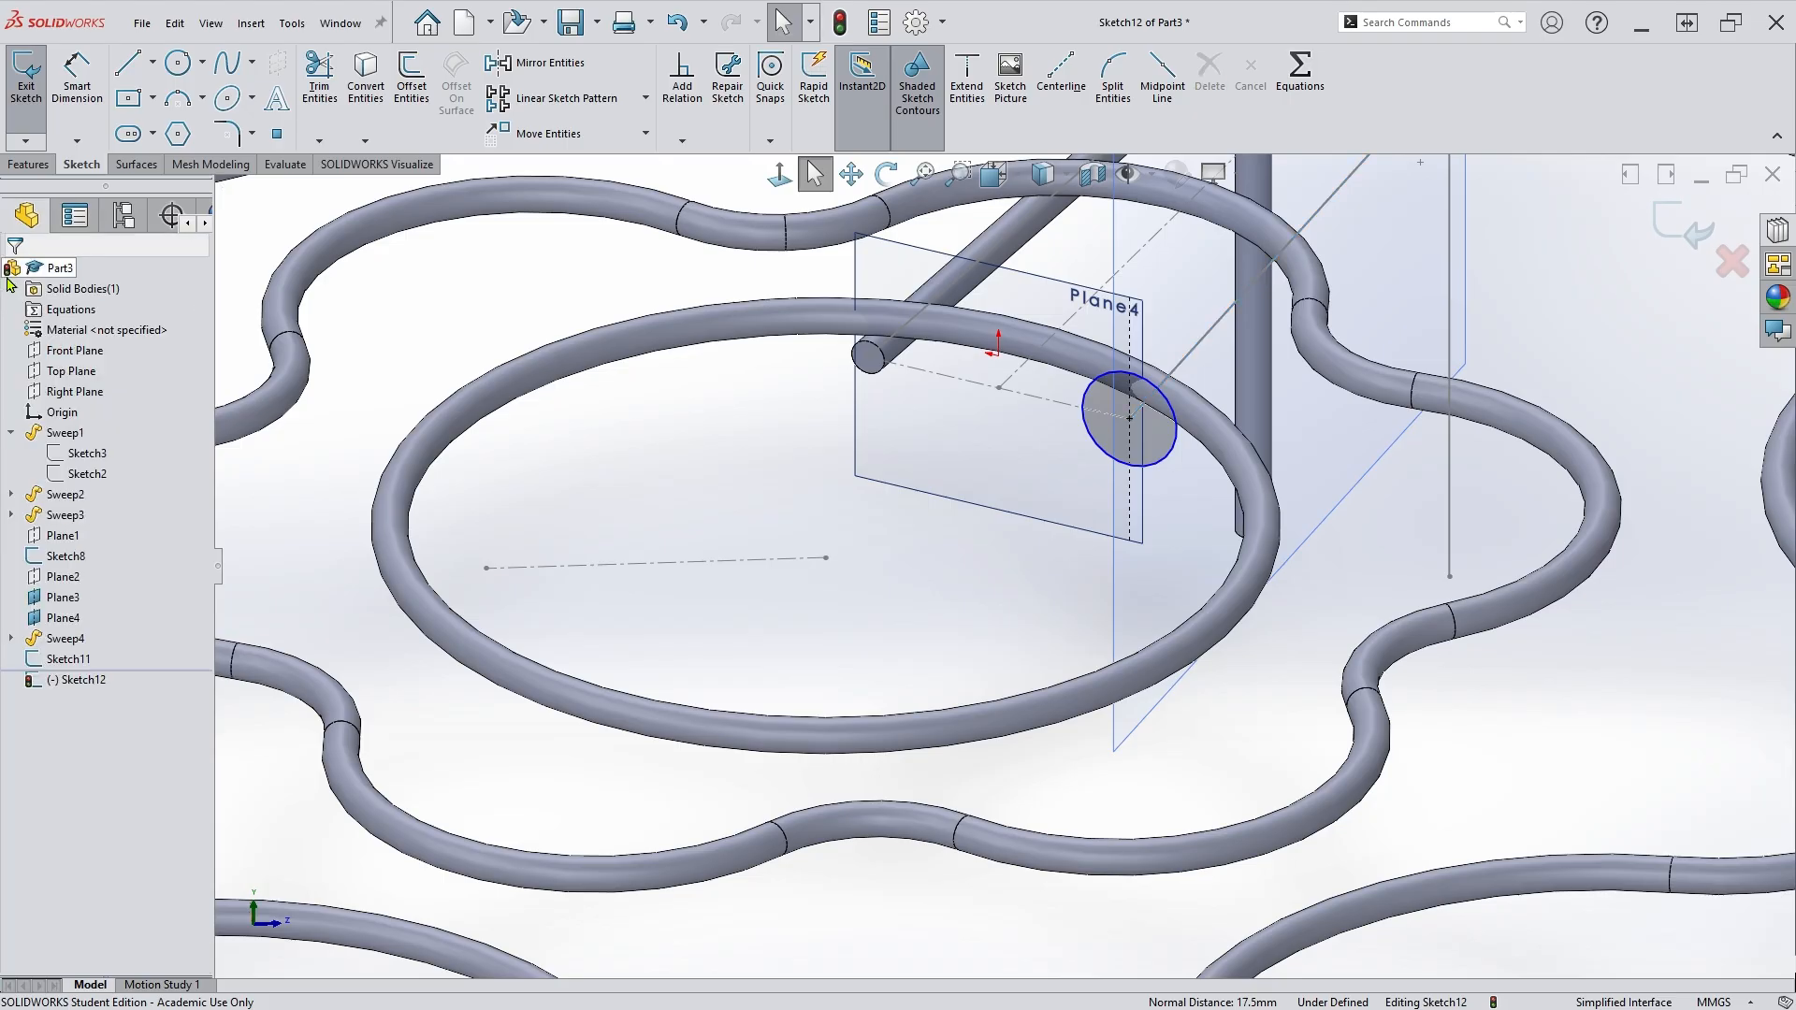
Dimension the circle's diameter, set it to 2.5 mm, and close the sketch.
{"action": "left_click", "coordinate": [96, 91]}
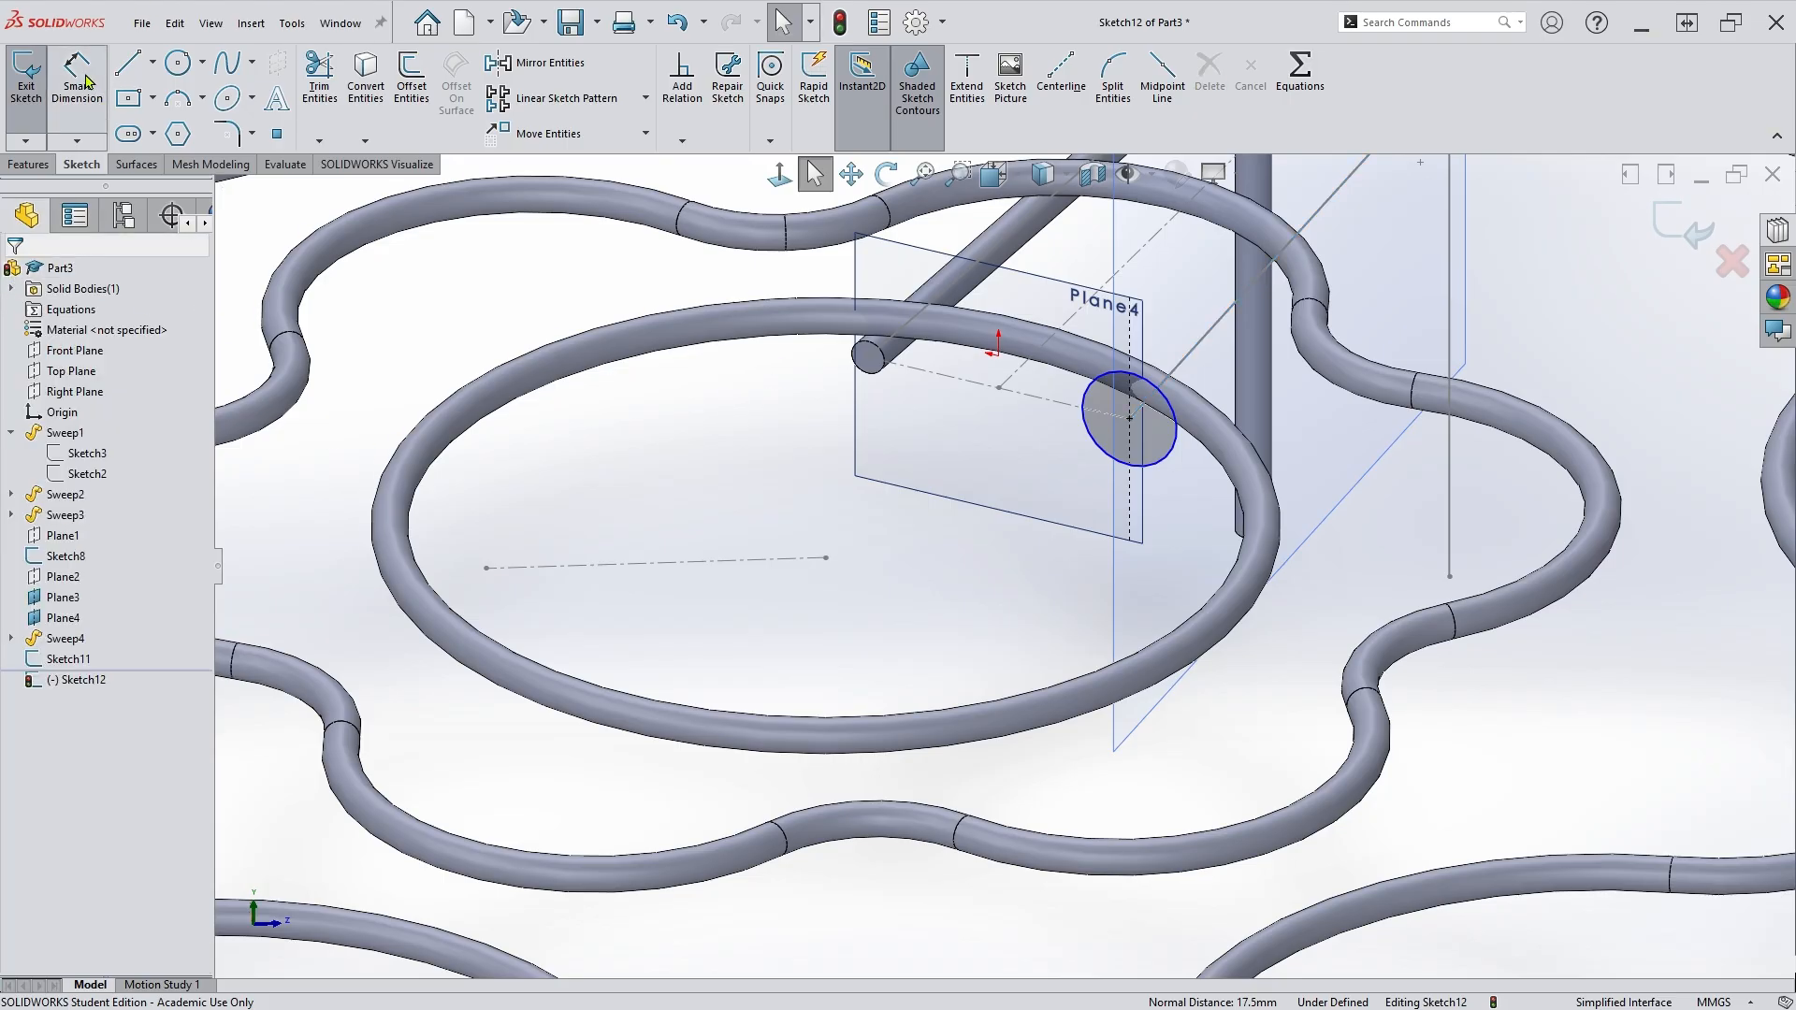
{"action": "left_click", "coordinate": [1097, 451]}
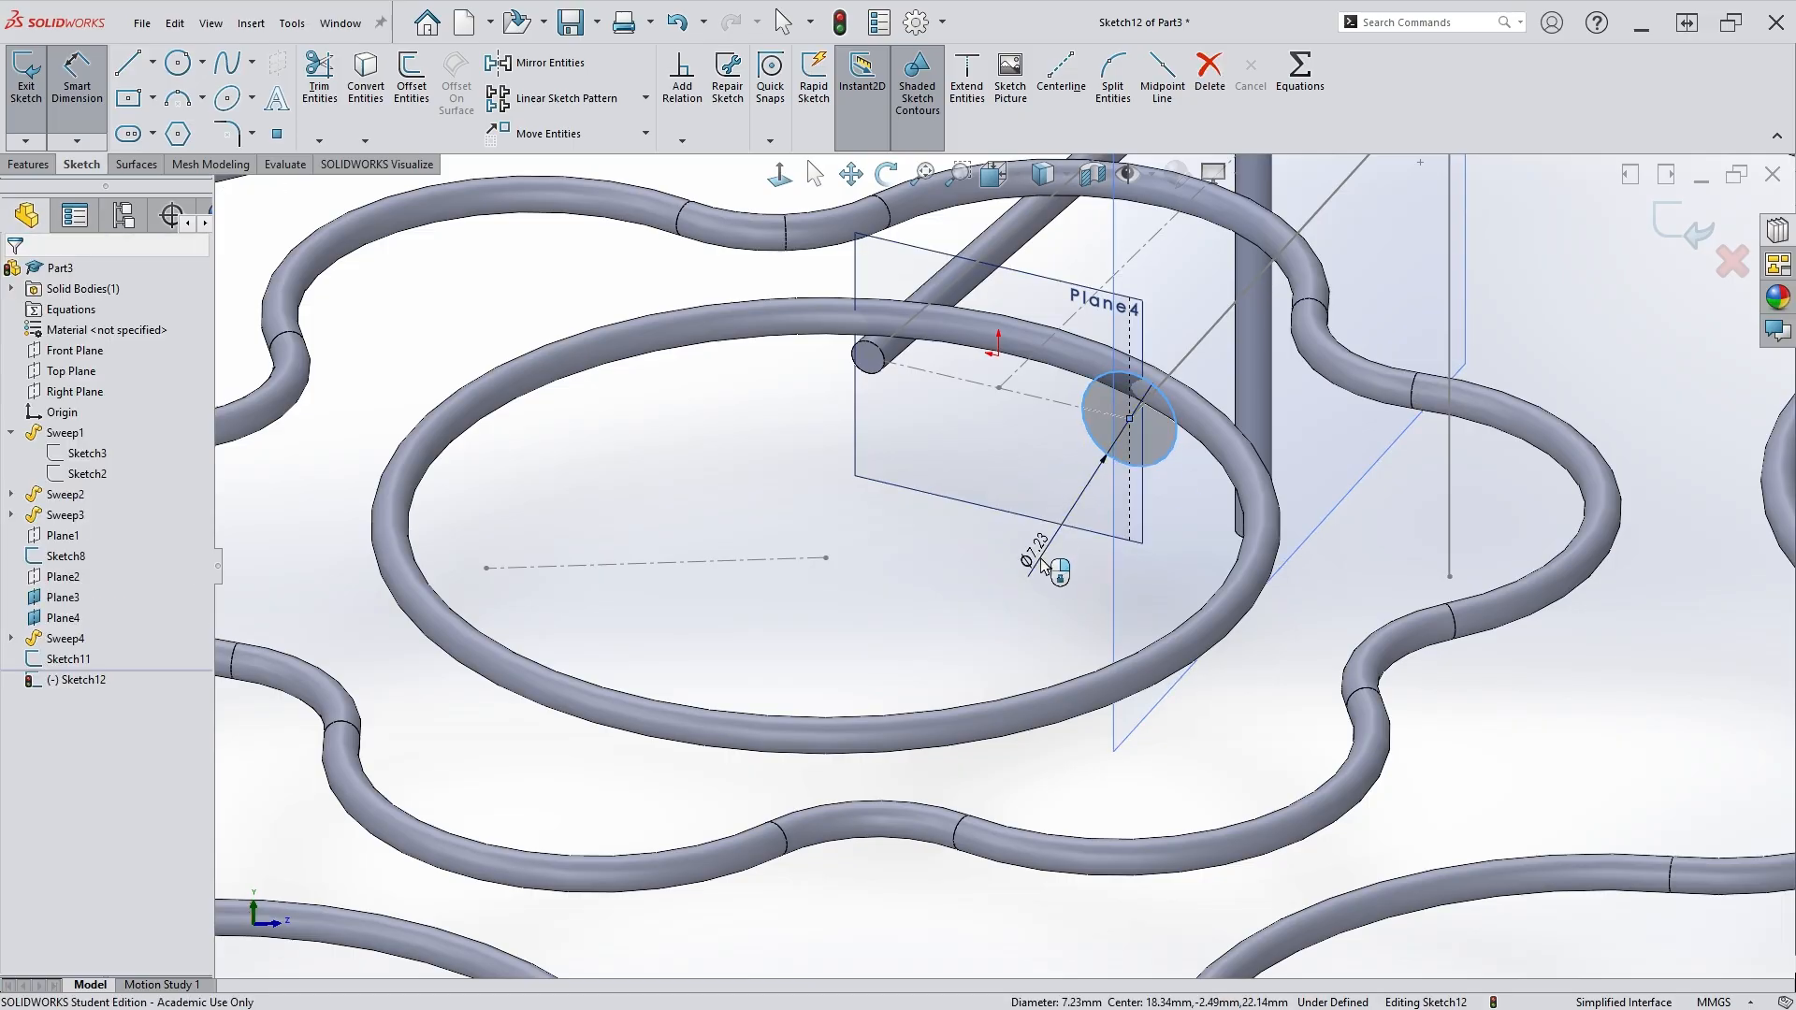
{"action": "left_click", "coordinate": [1048, 568]}
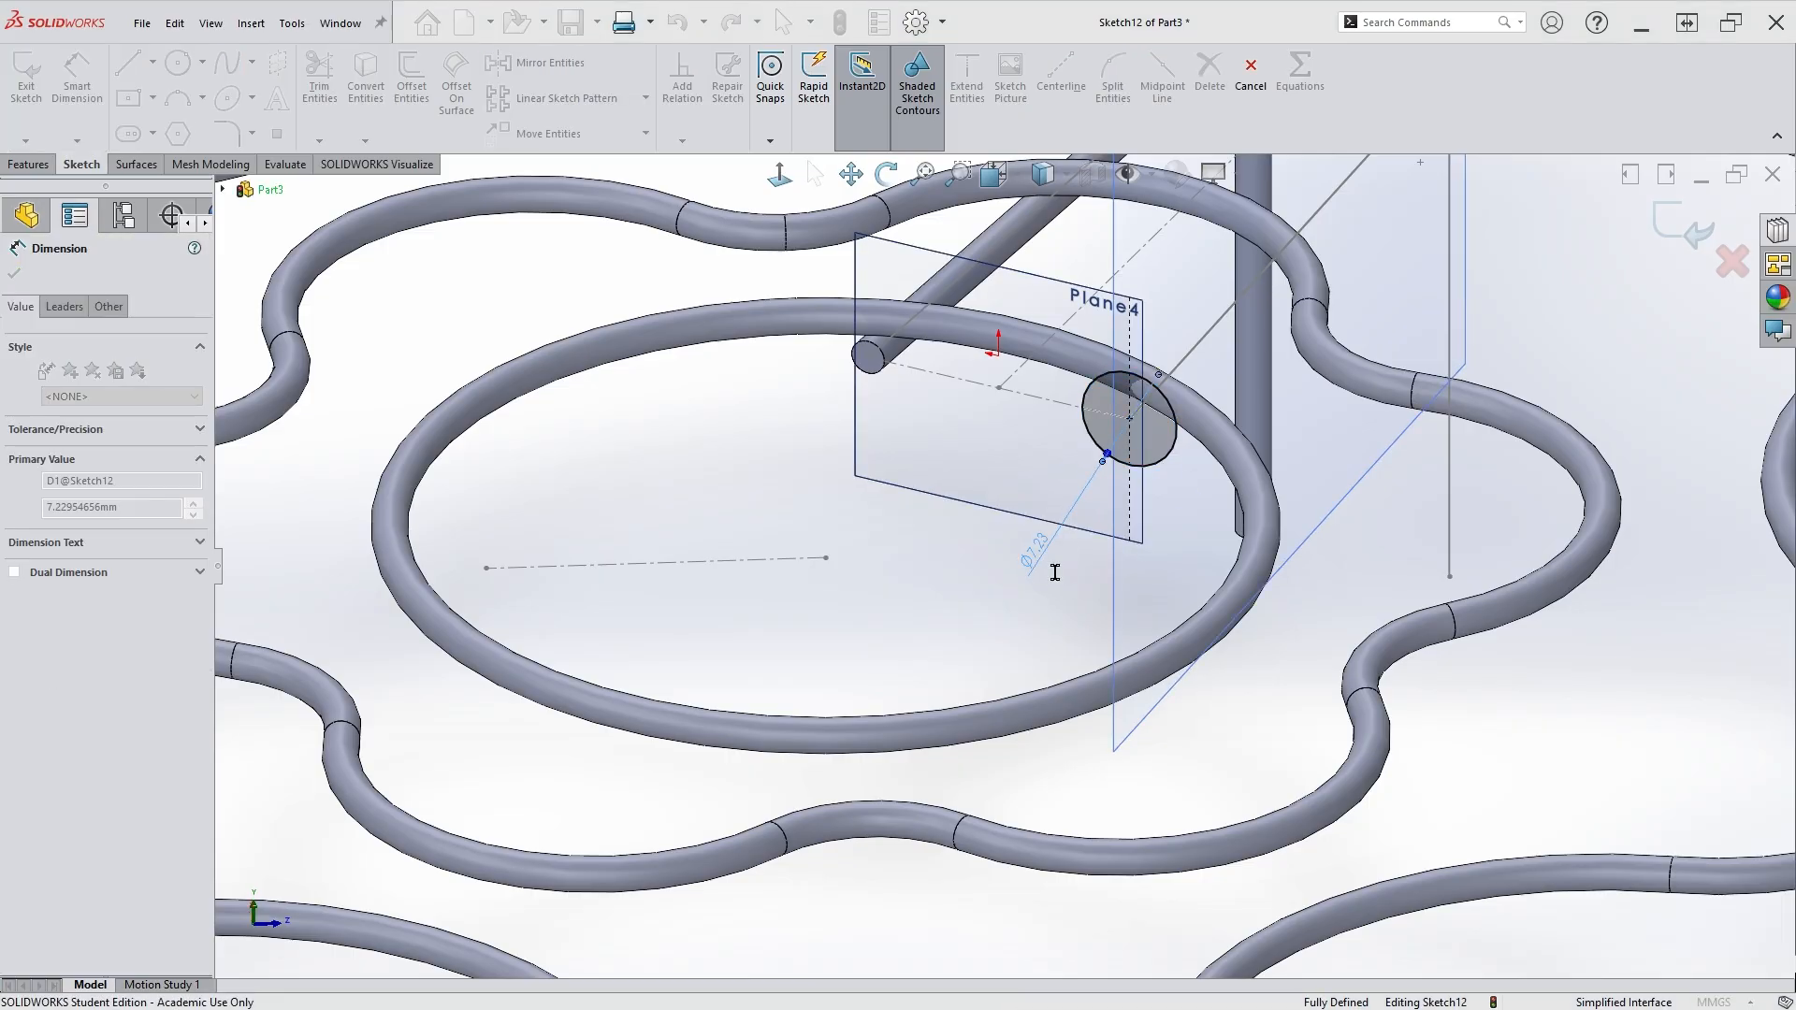
{"action": "type", "text": "2.5"}
{"action": "key", "text": "Return"}
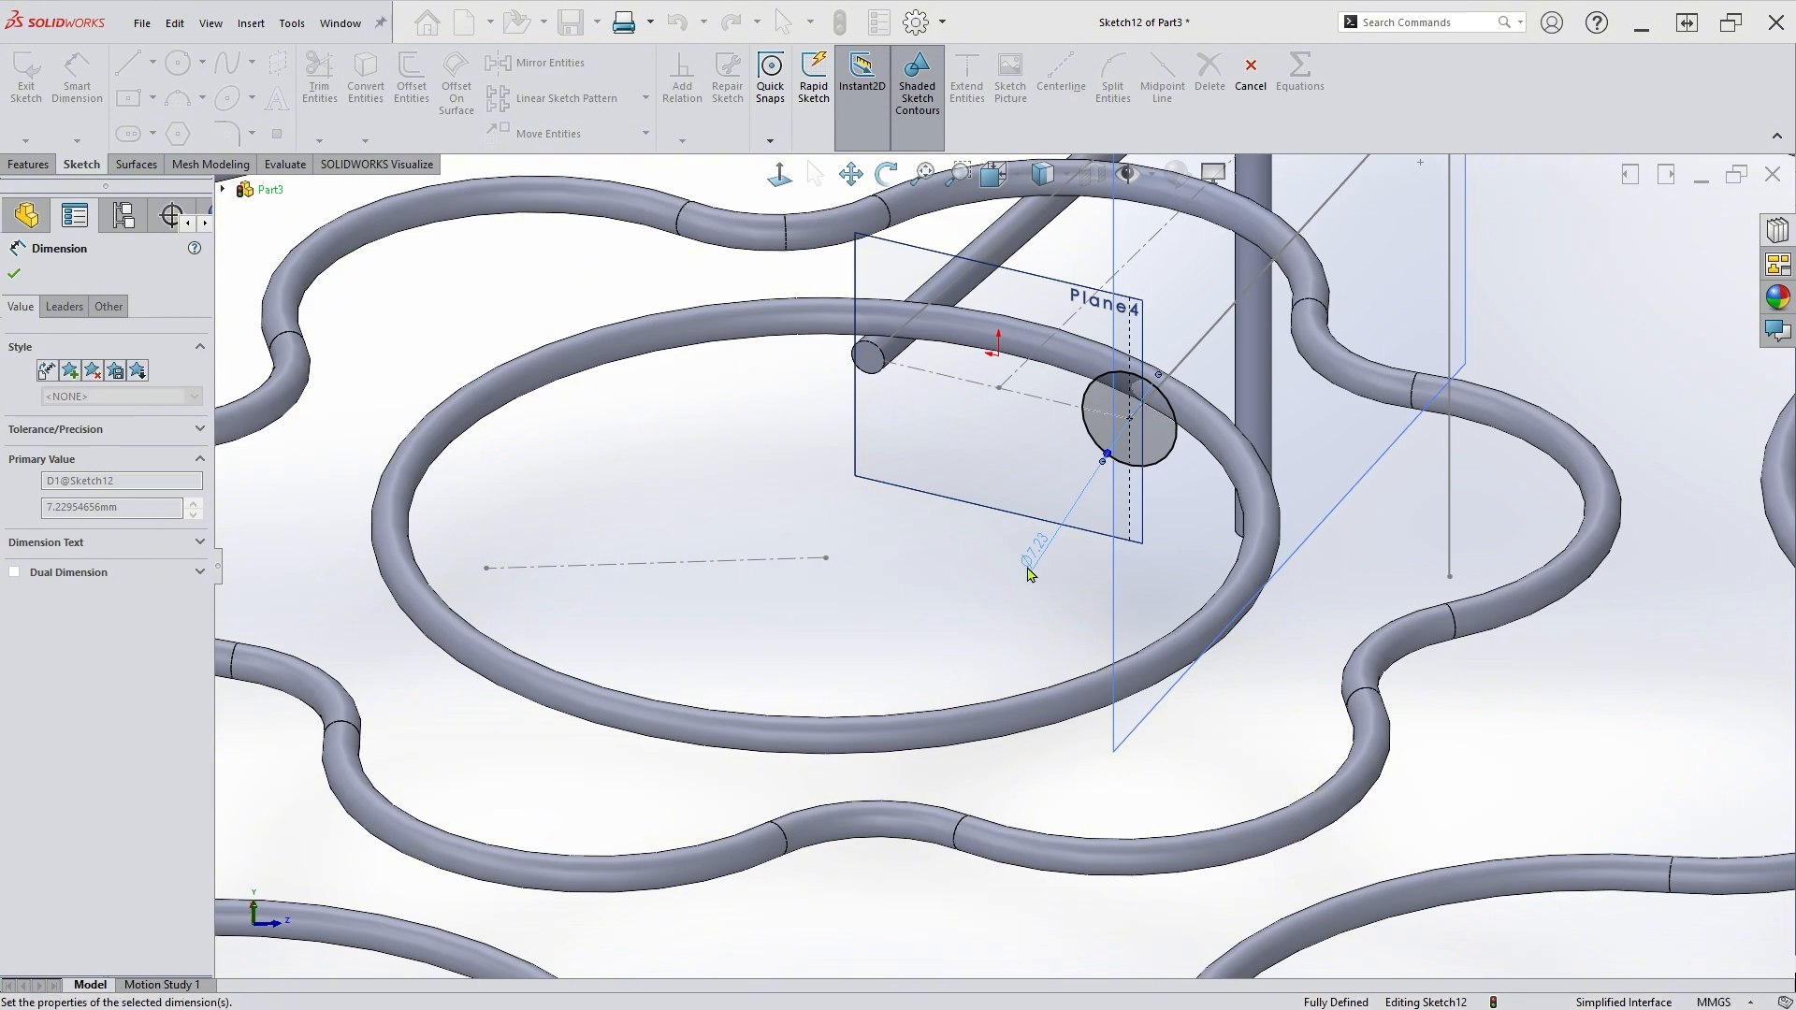
{"action": "scroll", "coordinate": [1300, 425], "scroll_direction": "up", "scroll_amount": 2}
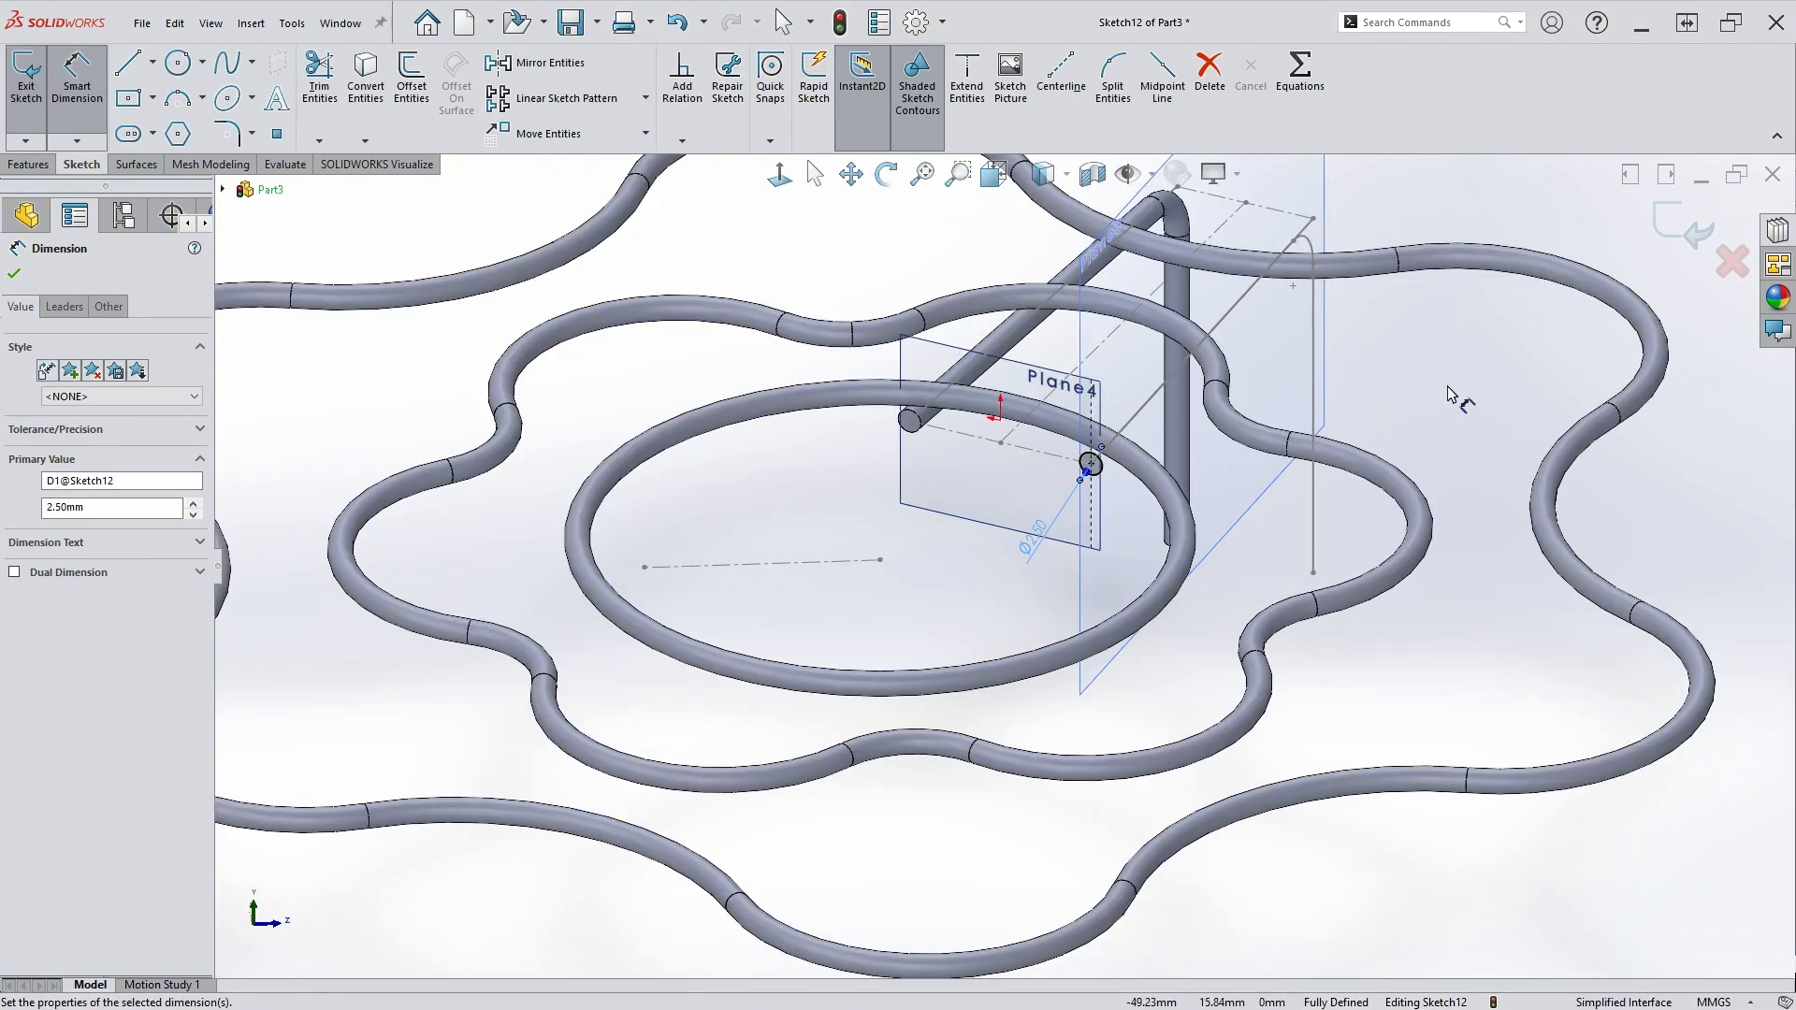
{"action": "key", "text": "Escape"}
{"action": "scroll", "coordinate": [1436, 404], "scroll_direction": "up", "scroll_amount": 2}
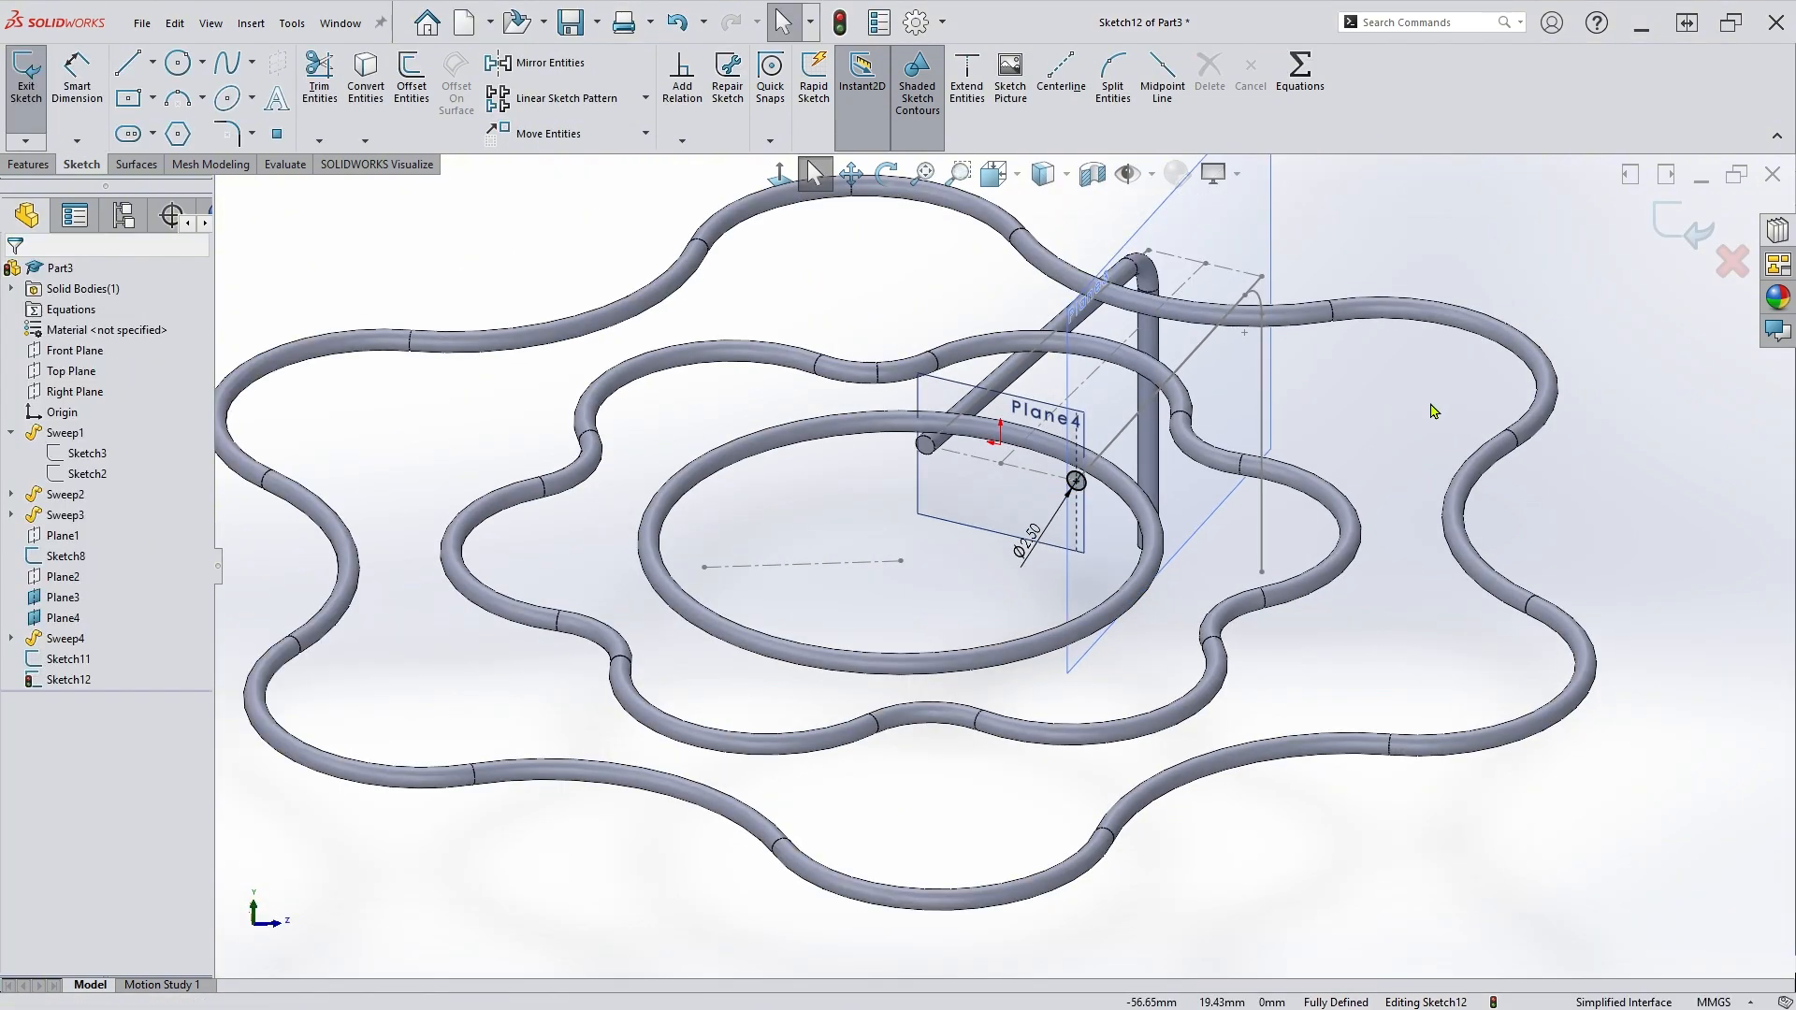
{"action": "left_click", "coordinate": [1684, 229]}
Sweep the circle in Sketch12 along the bent path in Sketch11 to form the second support leg.
{"action": "scroll", "coordinate": [1575, 365], "scroll_direction": "down", "scroll_amount": 4}
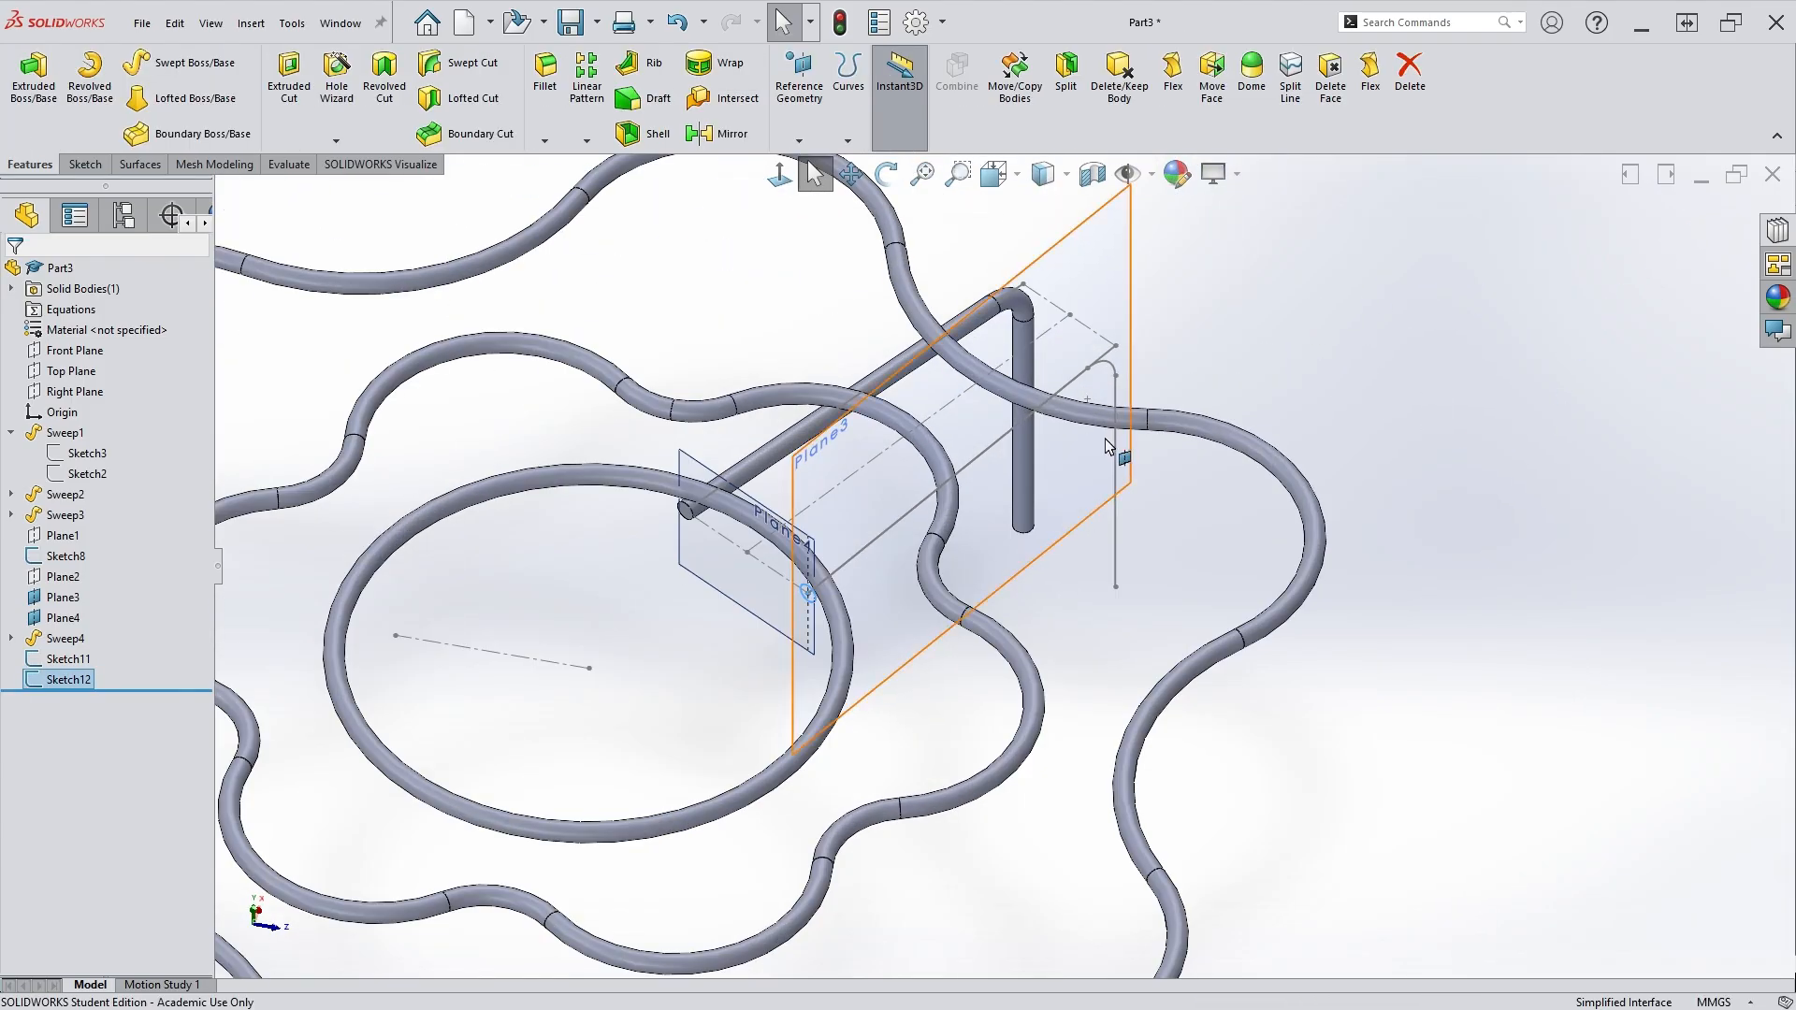
{"action": "left_click", "coordinate": [205, 79]}
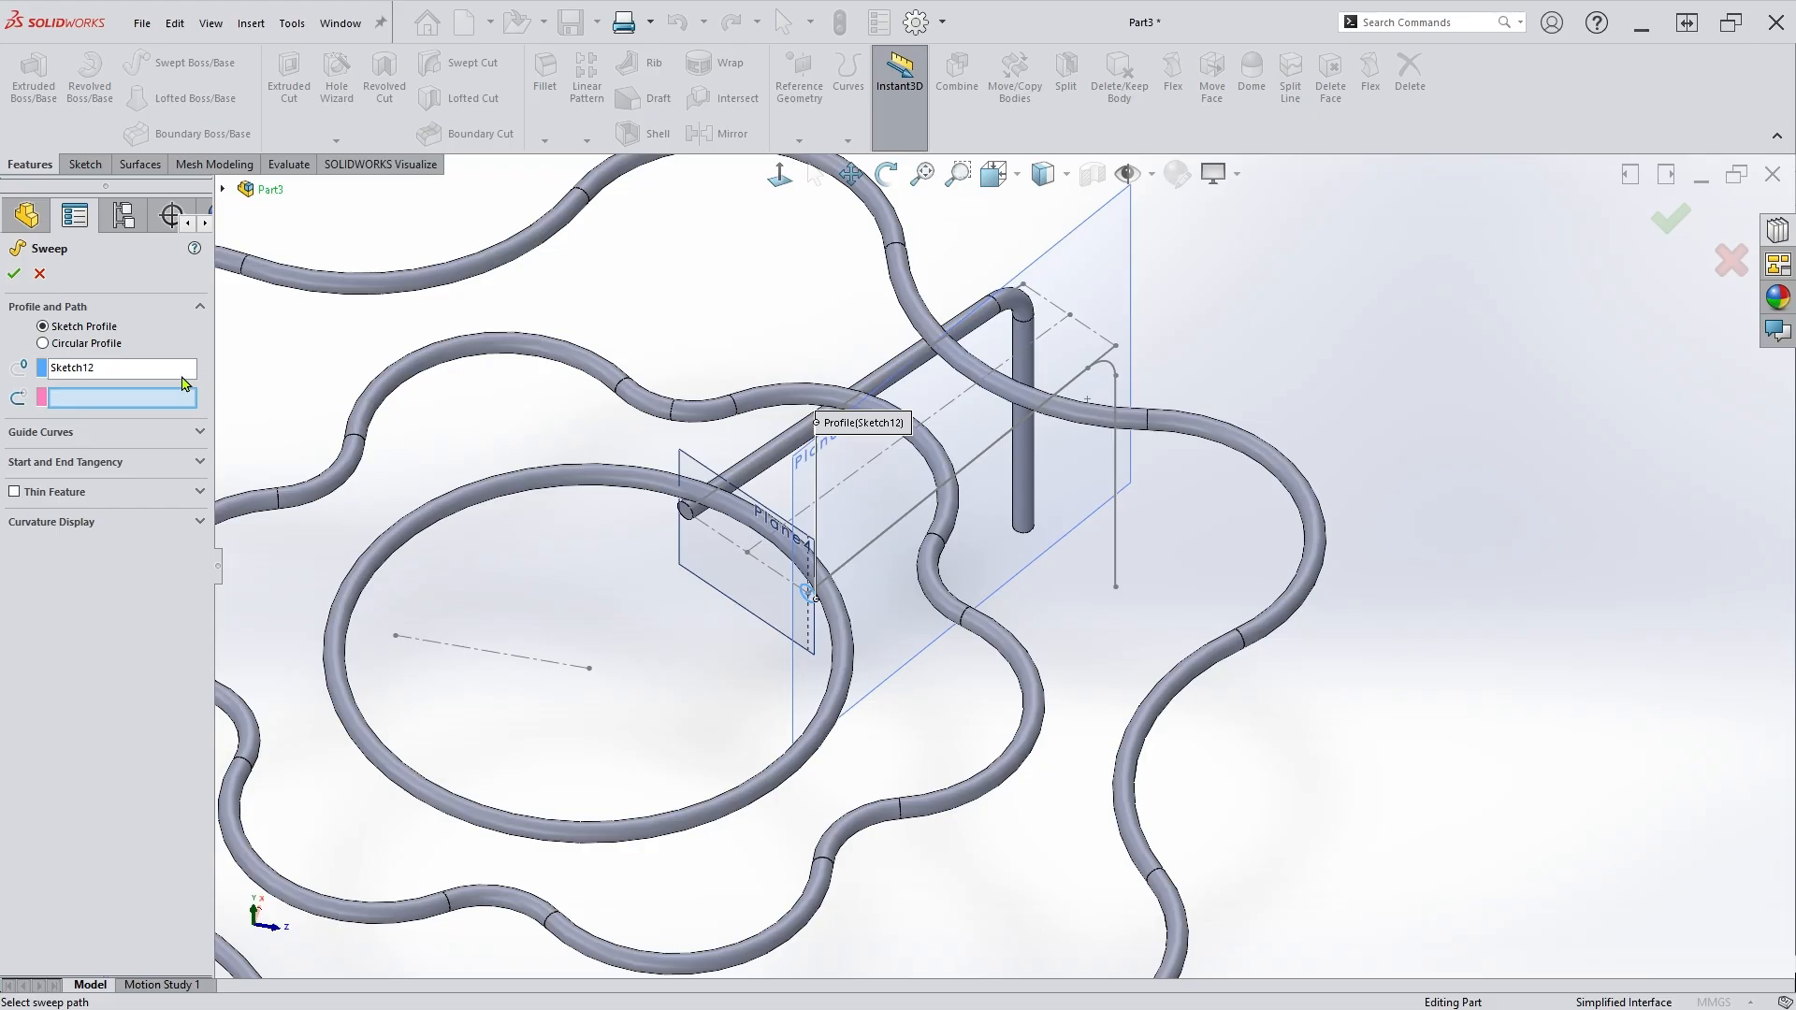
{"action": "left_click", "coordinate": [1116, 541]}
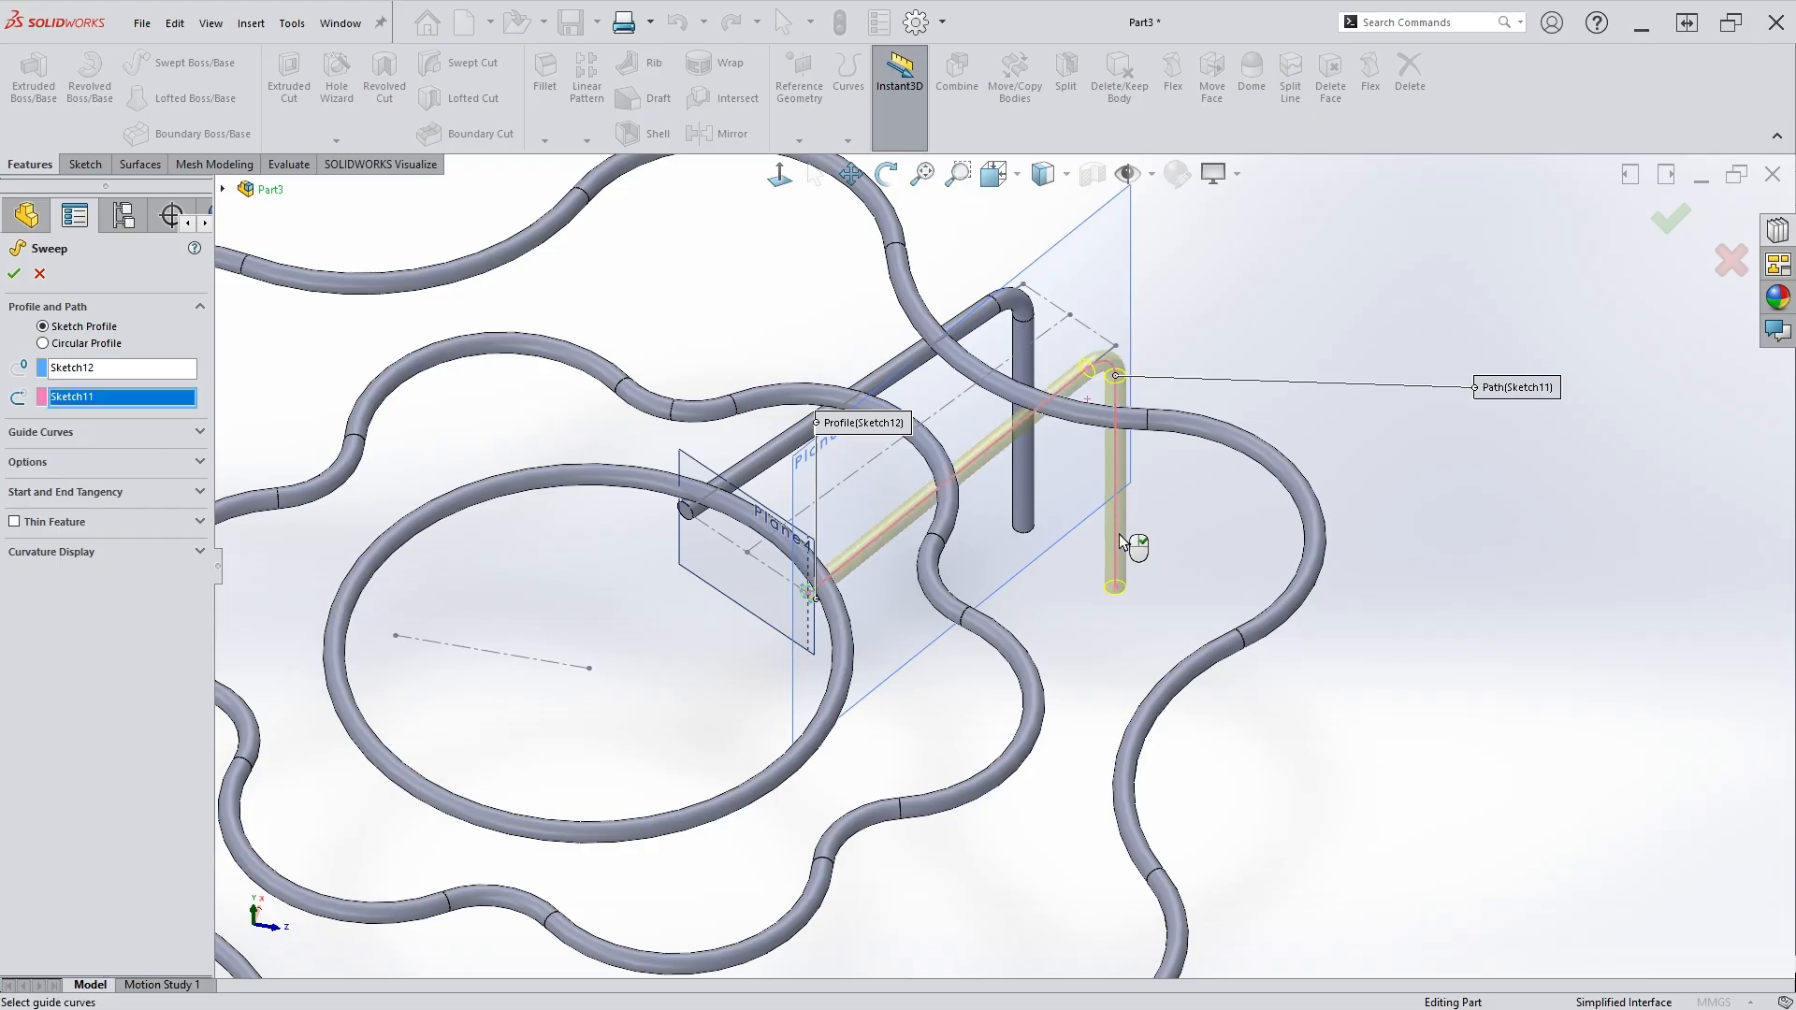
{"action": "right_click", "coordinate": [1120, 541]}
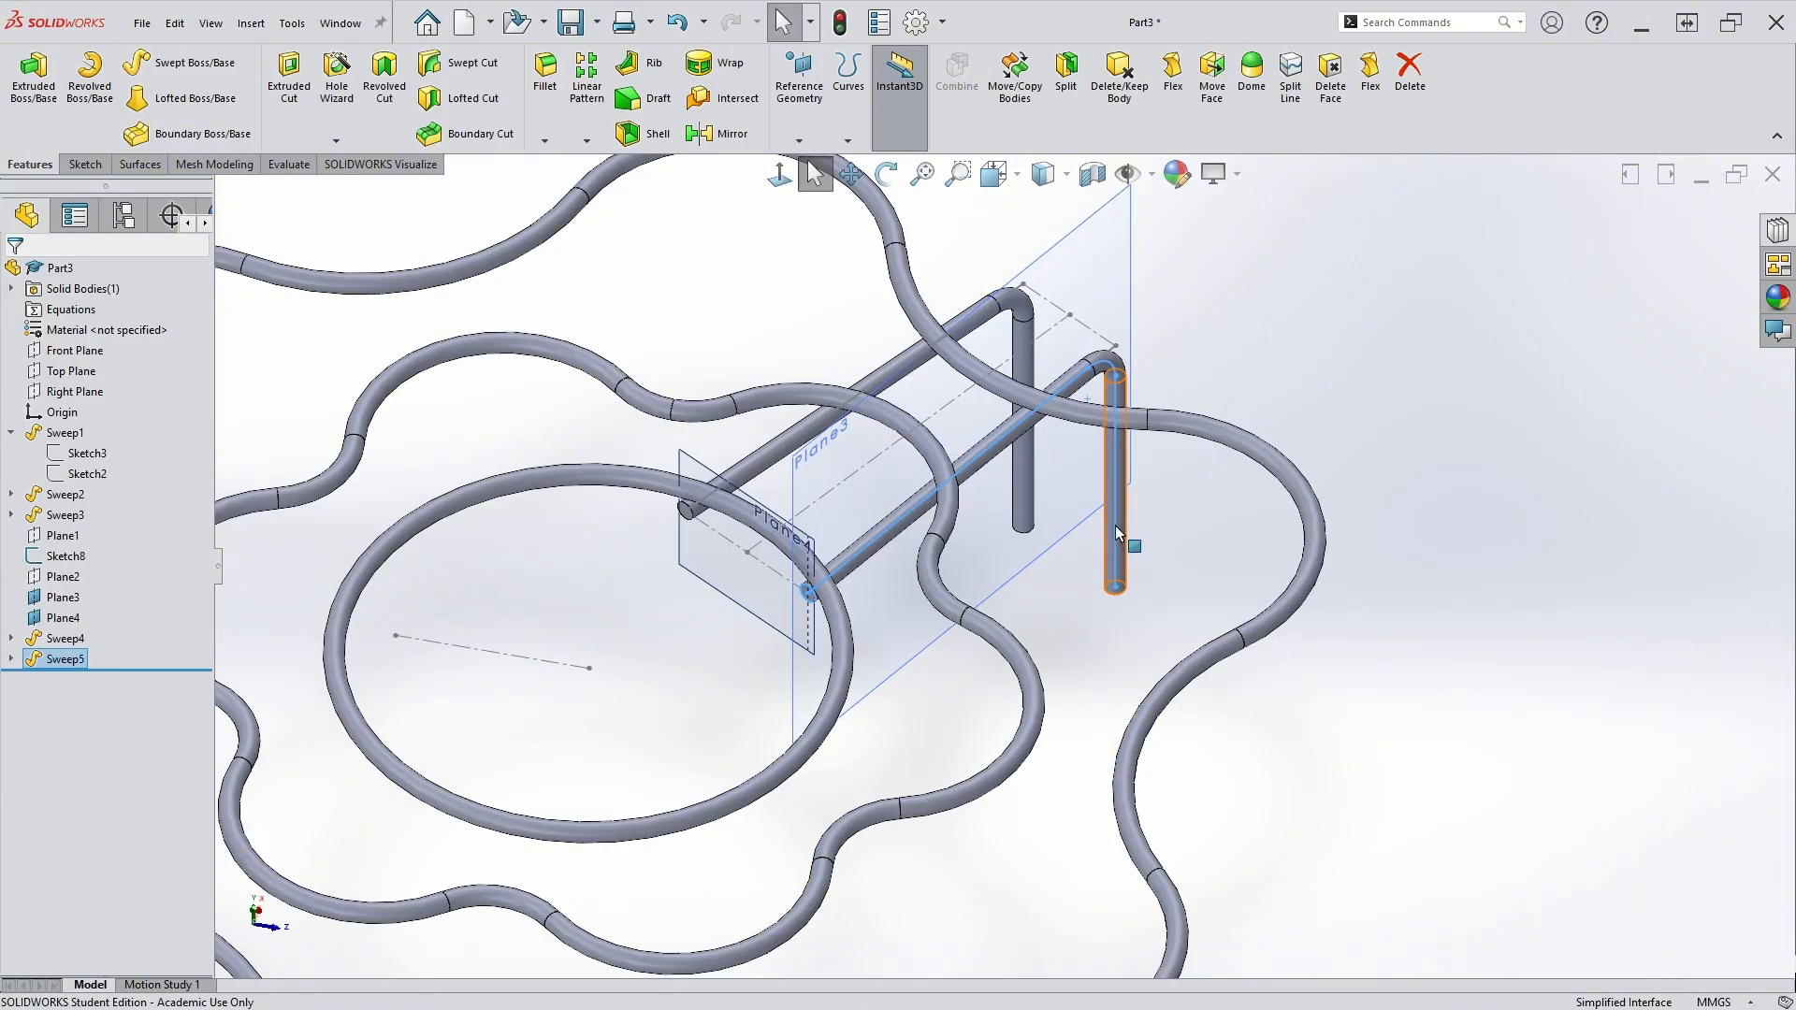
{"action": "key", "text": "Escape"}
{"action": "scroll", "coordinate": [1162, 532], "scroll_direction": "up", "scroll_amount": 1}
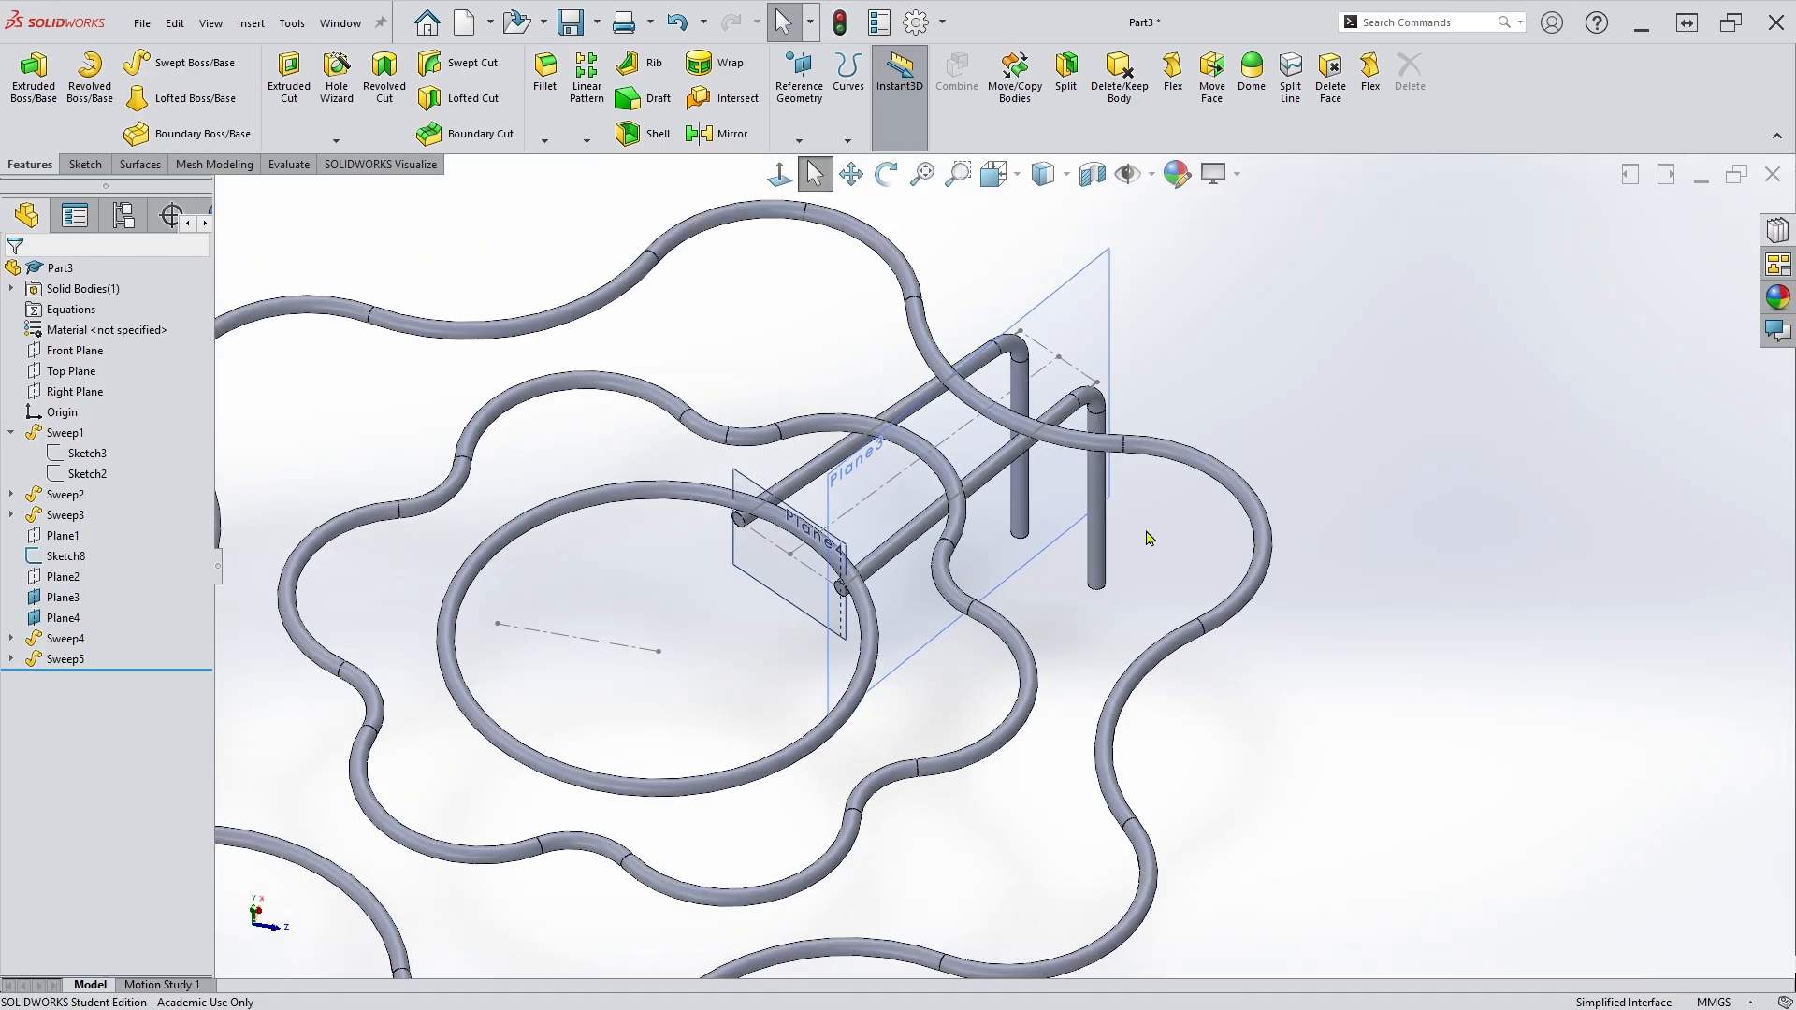
Examine the two swept legs and where they cross the innermost ring and the wavy wire rings.
{"action": "middle_click_drag", "start_coordinate": [1147, 534], "coordinate": [1076, 524]}
{"action": "scroll", "coordinate": [1063, 436], "scroll_direction": "up", "scroll_amount": 2}
{"action": "scroll", "coordinate": [933, 491], "scroll_direction": "down", "scroll_amount": 2}
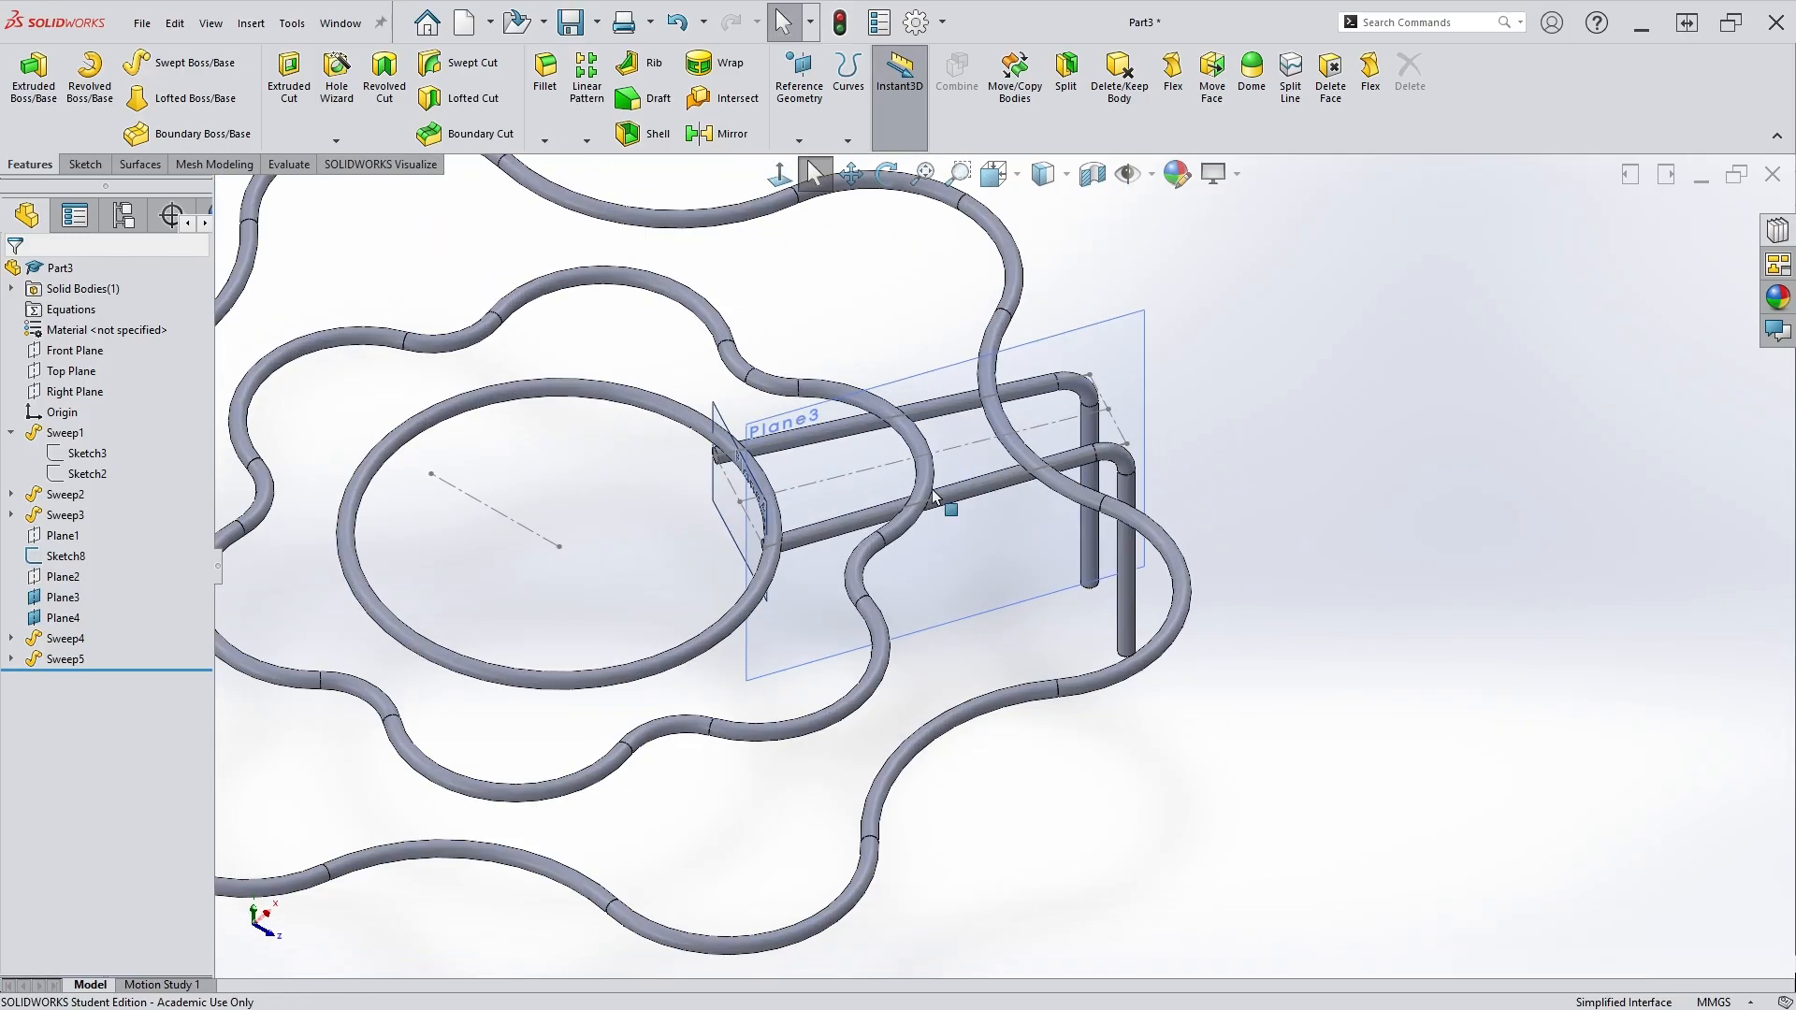
{"action": "scroll", "coordinate": [898, 519], "scroll_direction": "up", "scroll_amount": 1}
{"action": "scroll", "coordinate": [895, 520], "scroll_direction": "down", "scroll_amount": 1}
{"action": "scroll", "coordinate": [889, 522], "scroll_direction": "up", "scroll_amount": 1}
{"action": "scroll", "coordinate": [880, 526], "scroll_direction": "down", "scroll_amount": 1}
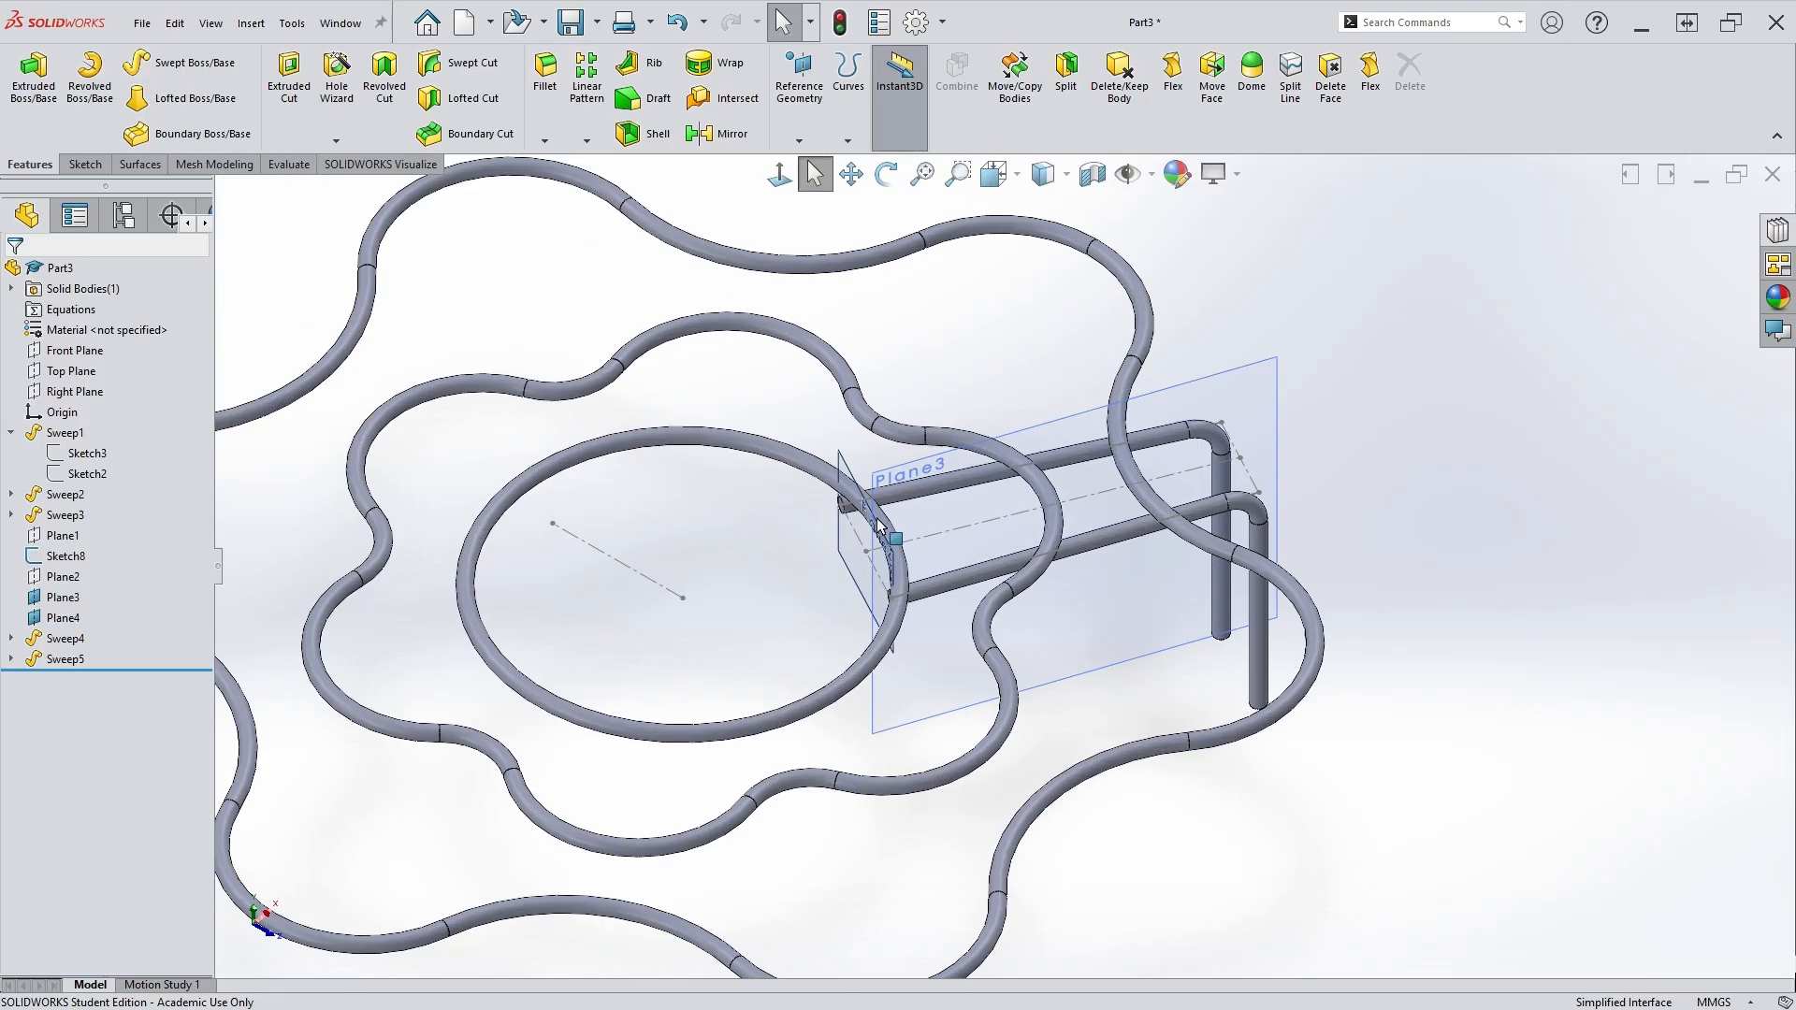
{"action": "middle_click_drag", "start_coordinate": [879, 526], "coordinate": [922, 654]}
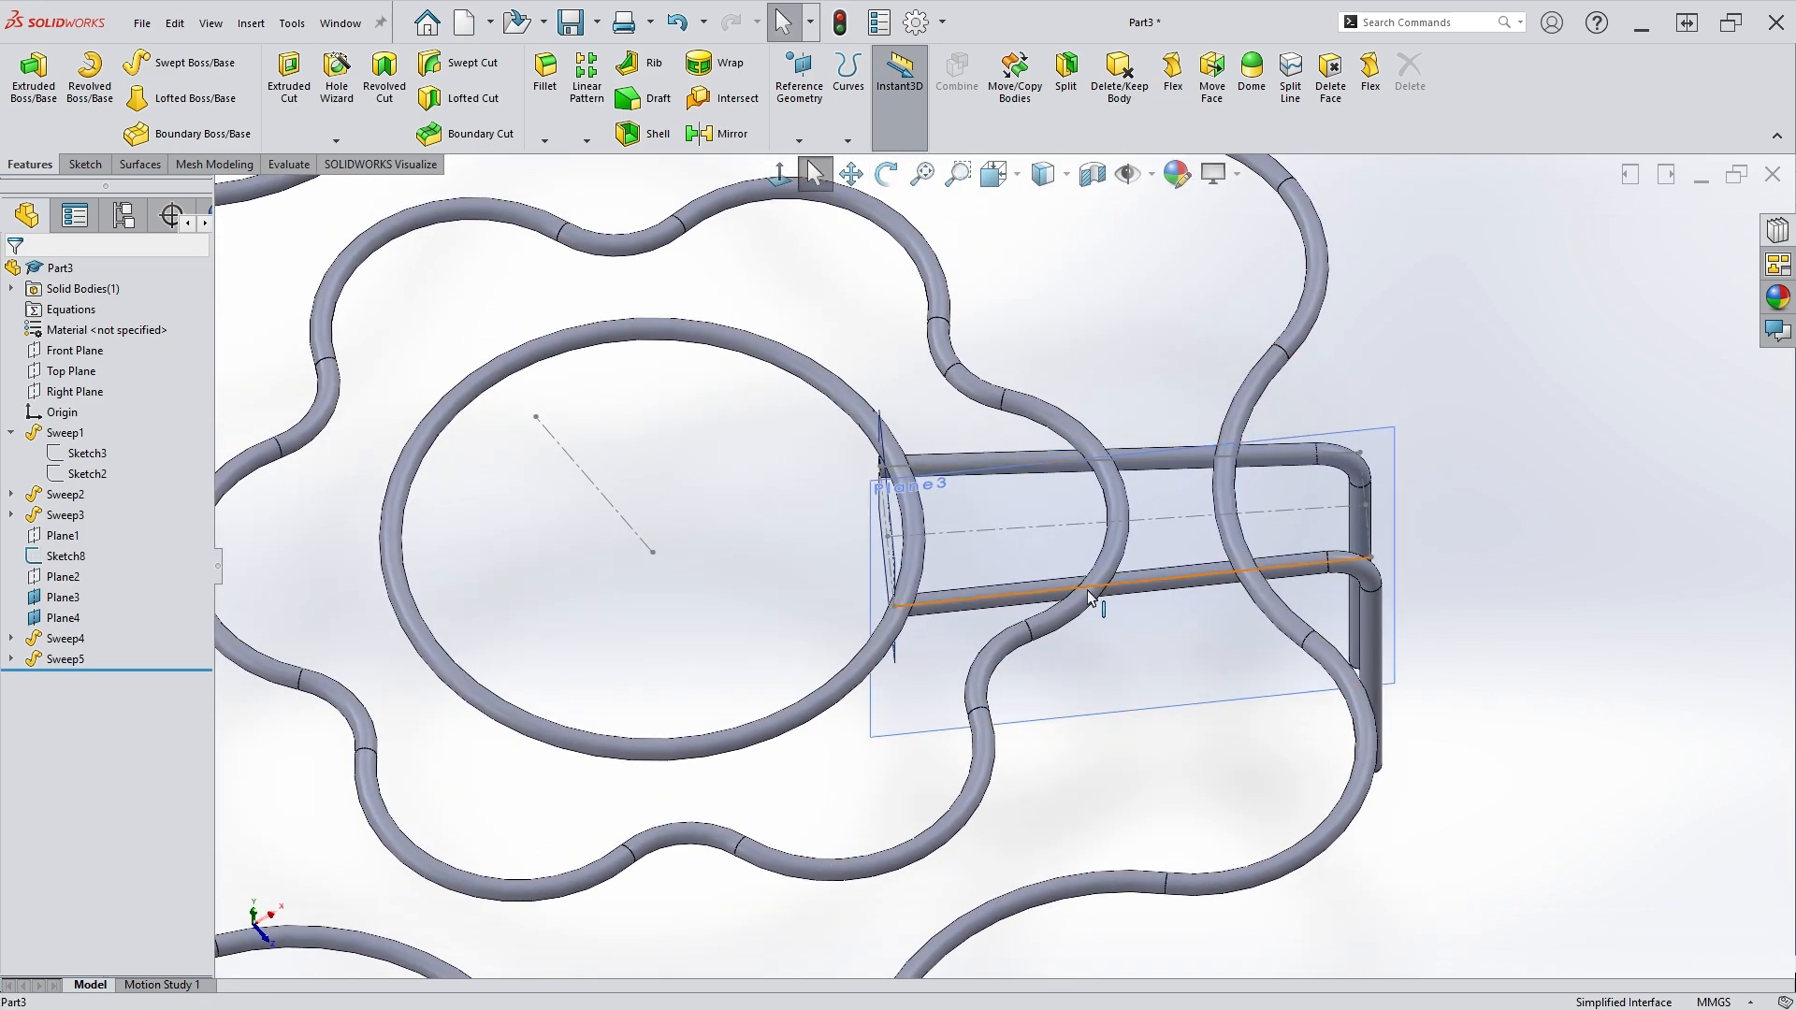
{"action": "scroll", "coordinate": [1090, 598], "scroll_direction": "up", "scroll_amount": 2}
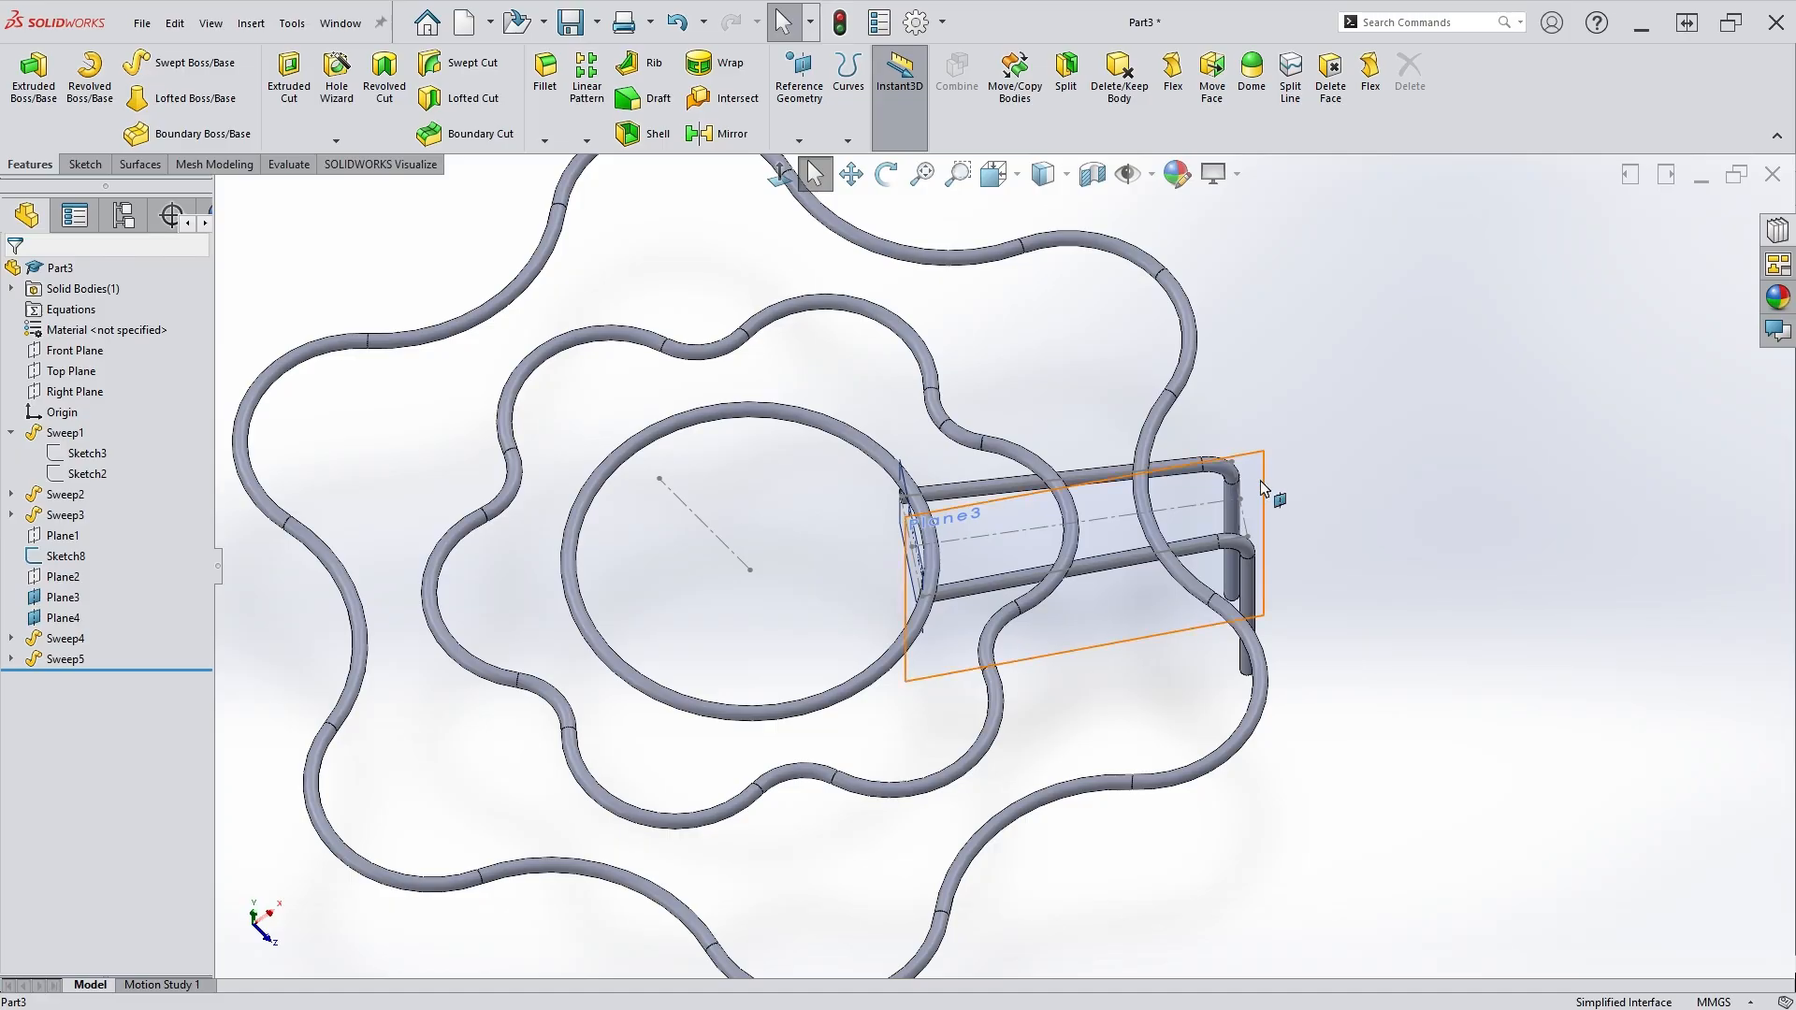
Hide reference planes Plane3 and Plane4 at the legs.
{"action": "left_click", "coordinate": [1263, 488]}
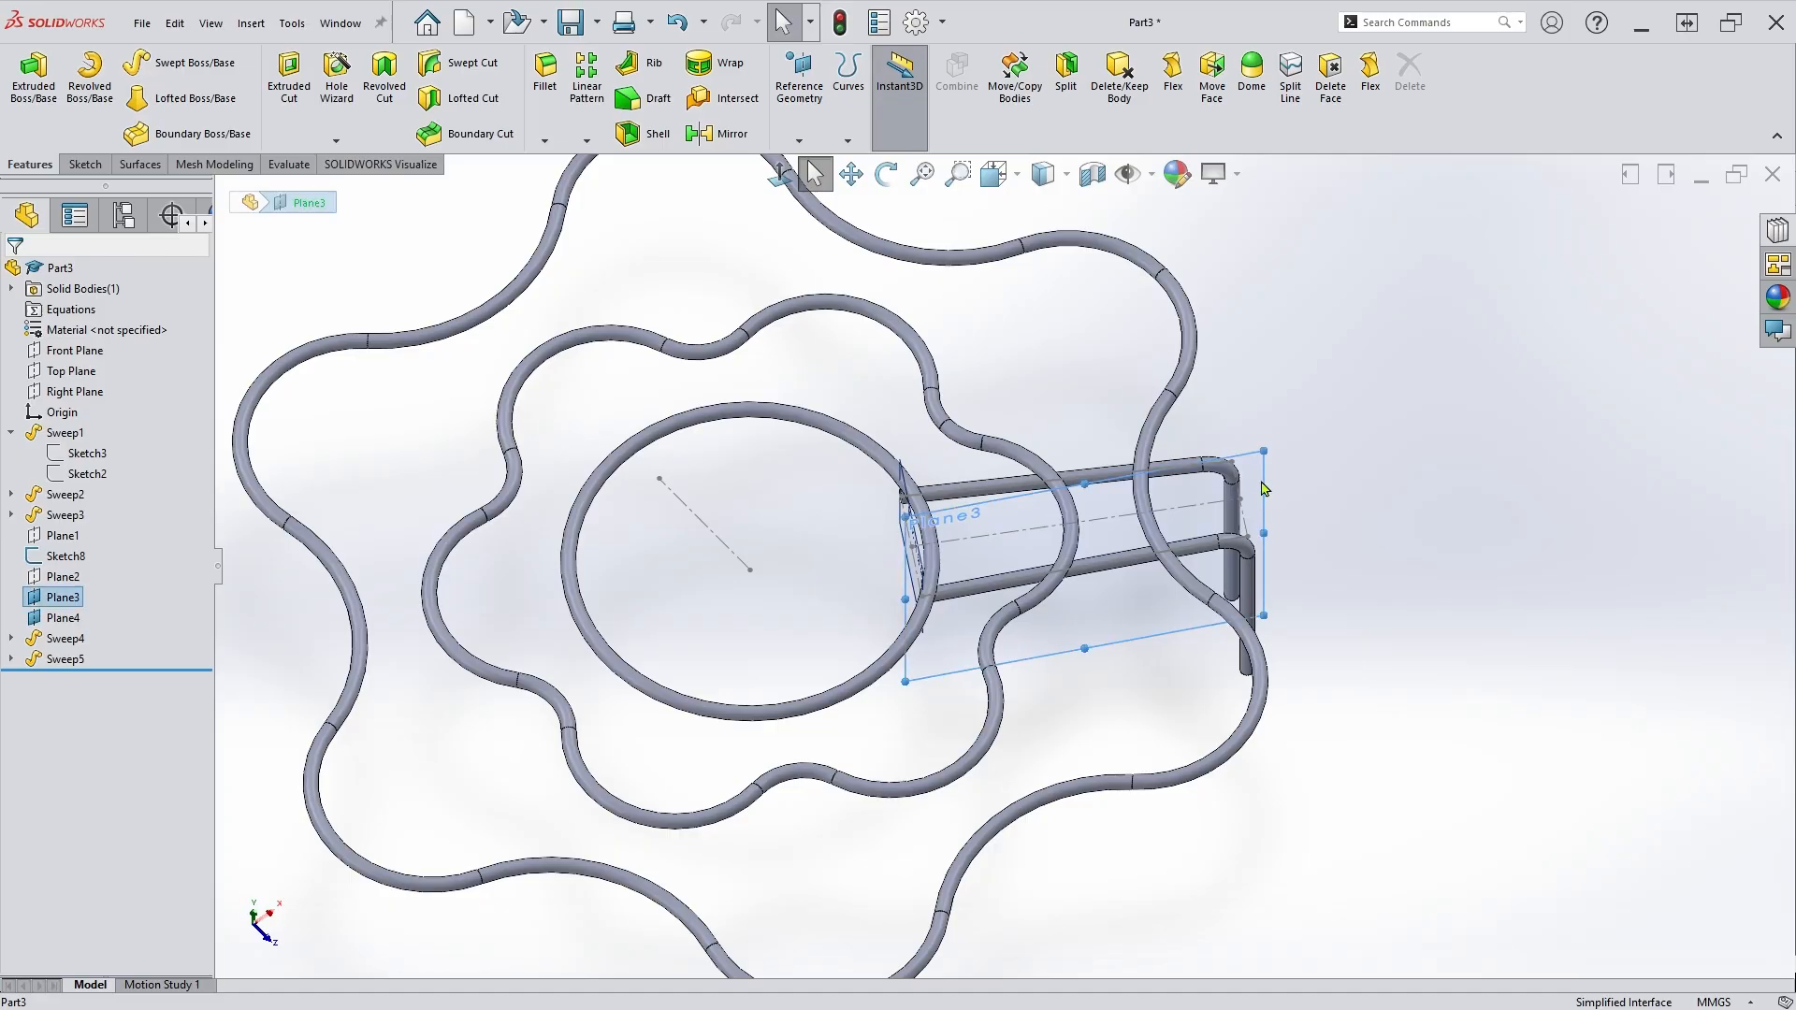
{"action": "left_click", "coordinate": [1383, 436]}
{"action": "scroll", "coordinate": [898, 608], "scroll_direction": "down", "scroll_amount": 2}
{"action": "middle_click_drag", "start_coordinate": [840, 600], "coordinate": [889, 547]}
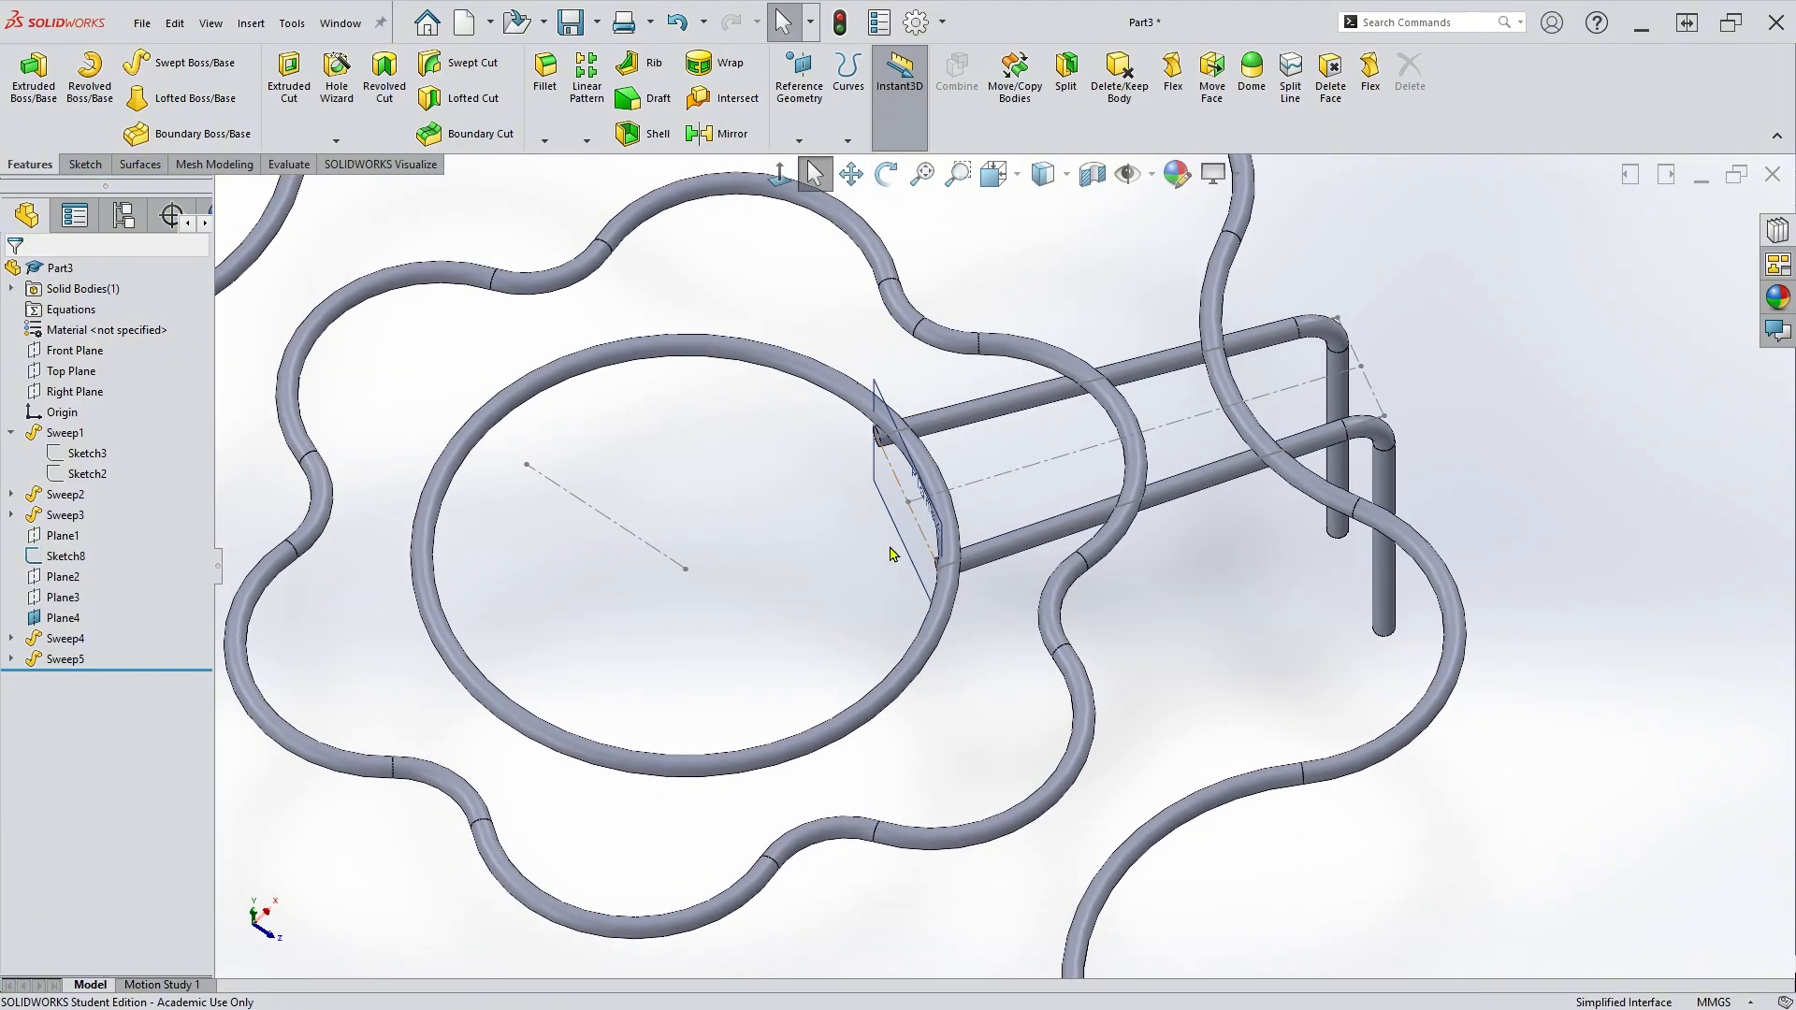
{"action": "left_click", "coordinate": [889, 505]}
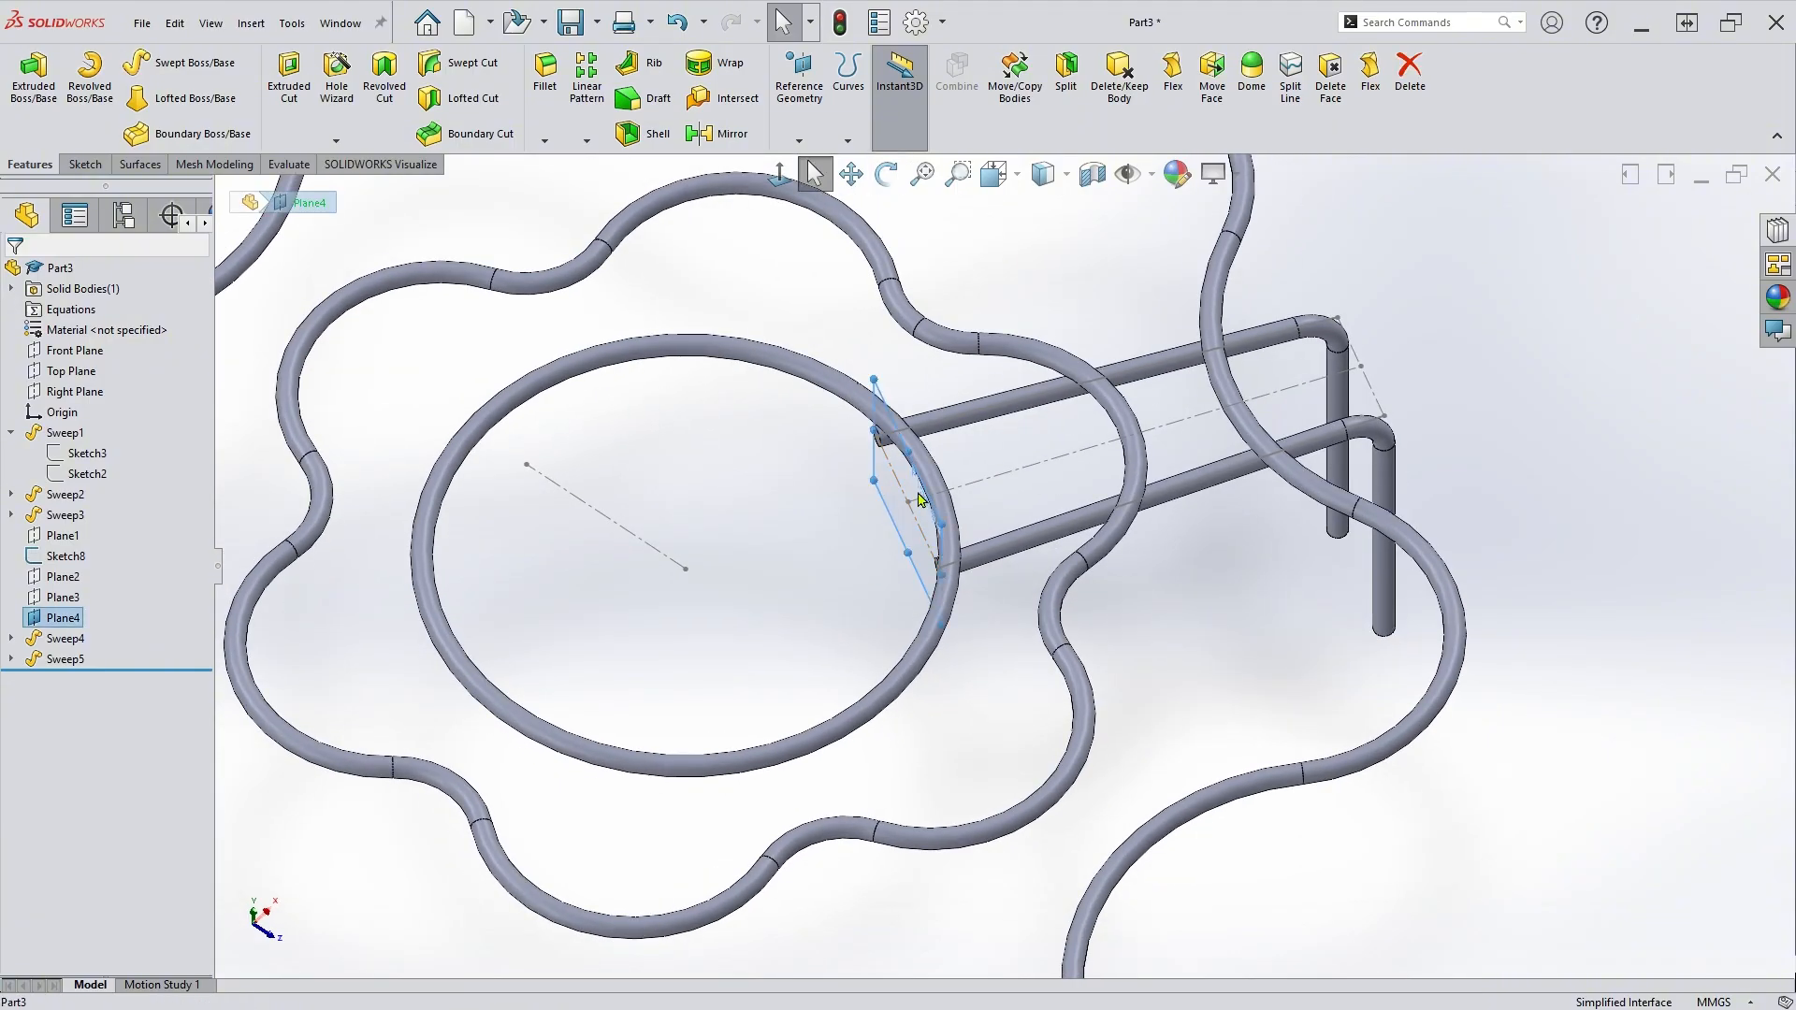
{"action": "scroll", "coordinate": [1018, 461], "scroll_direction": "up", "scroll_amount": 4}
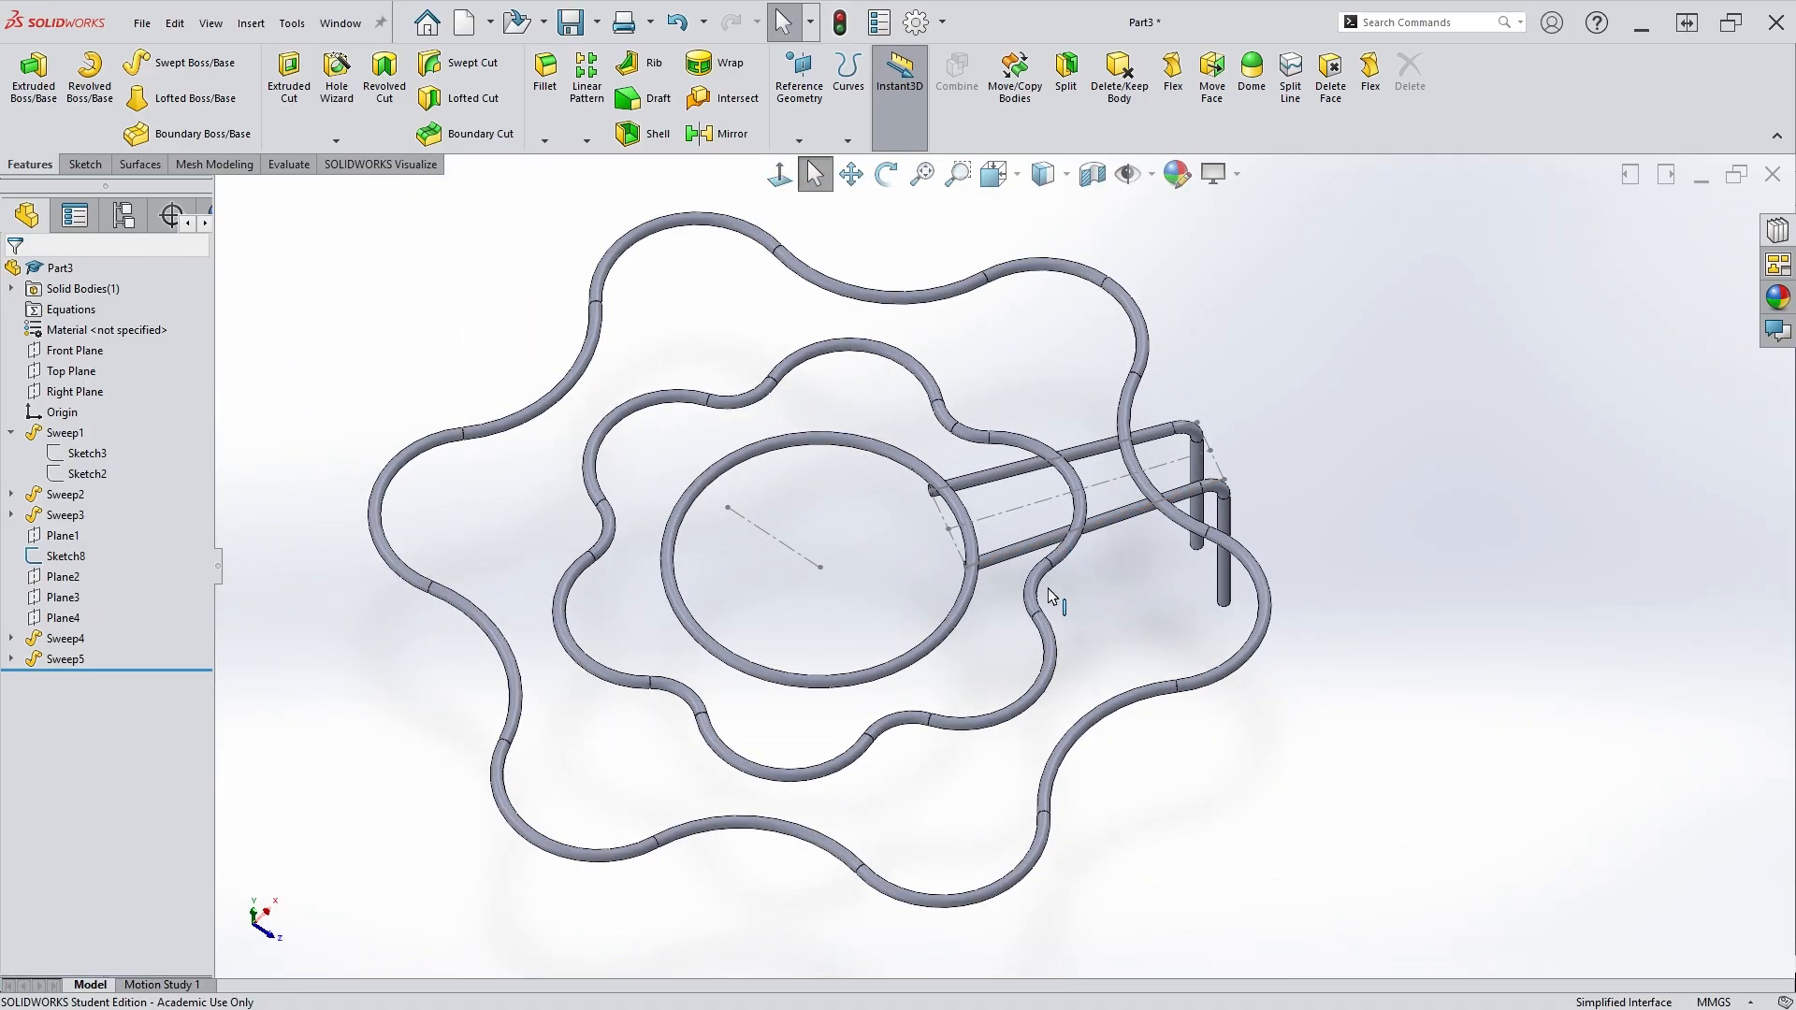
Hide Sketch8, the tapered profile sketch between the two support legs.
{"action": "middle_click_drag", "start_coordinate": [1051, 593], "coordinate": [922, 530]}
{"action": "scroll", "coordinate": [1166, 677], "scroll_direction": "down", "scroll_amount": 8}
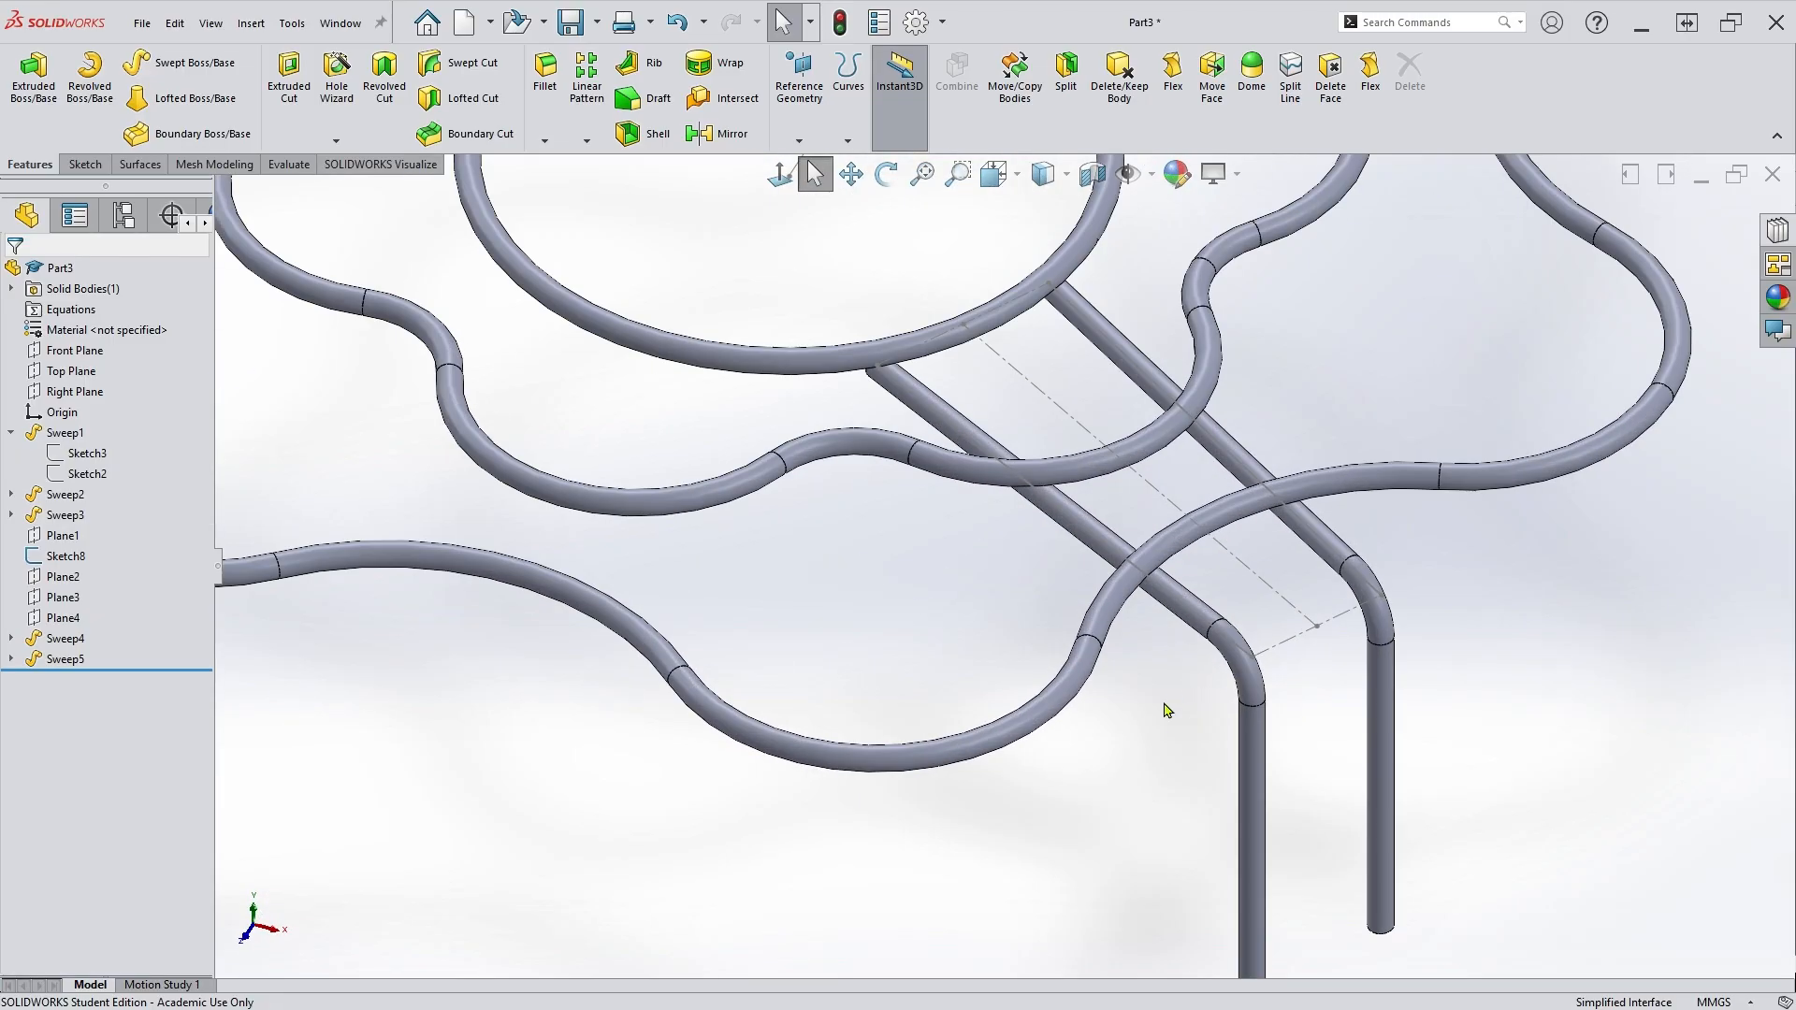
{"action": "middle_click_drag", "start_coordinate": [1212, 718], "coordinate": [1221, 599]}
{"action": "scroll", "coordinate": [1230, 766], "scroll_direction": "down", "scroll_amount": 4}
{"action": "scroll", "coordinate": [1230, 767], "scroll_direction": "up", "scroll_amount": 4}
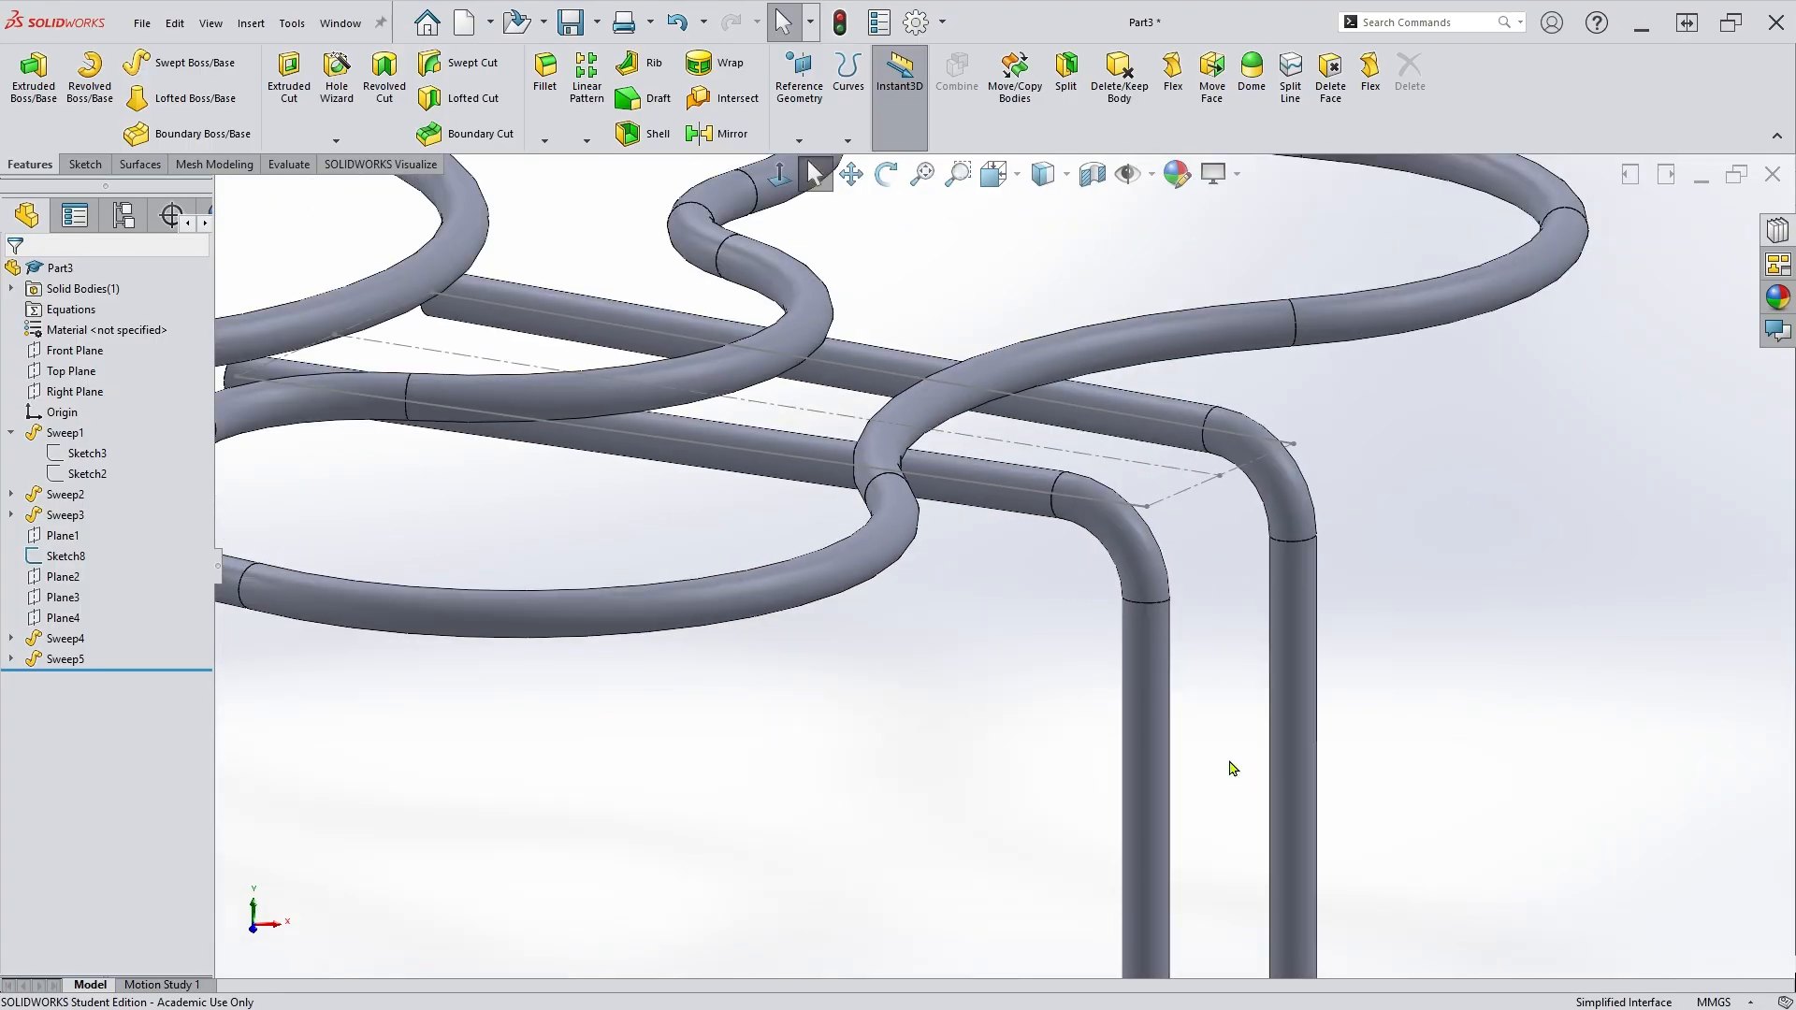
{"action": "scroll", "coordinate": [1169, 781], "scroll_direction": "up", "scroll_amount": 2}
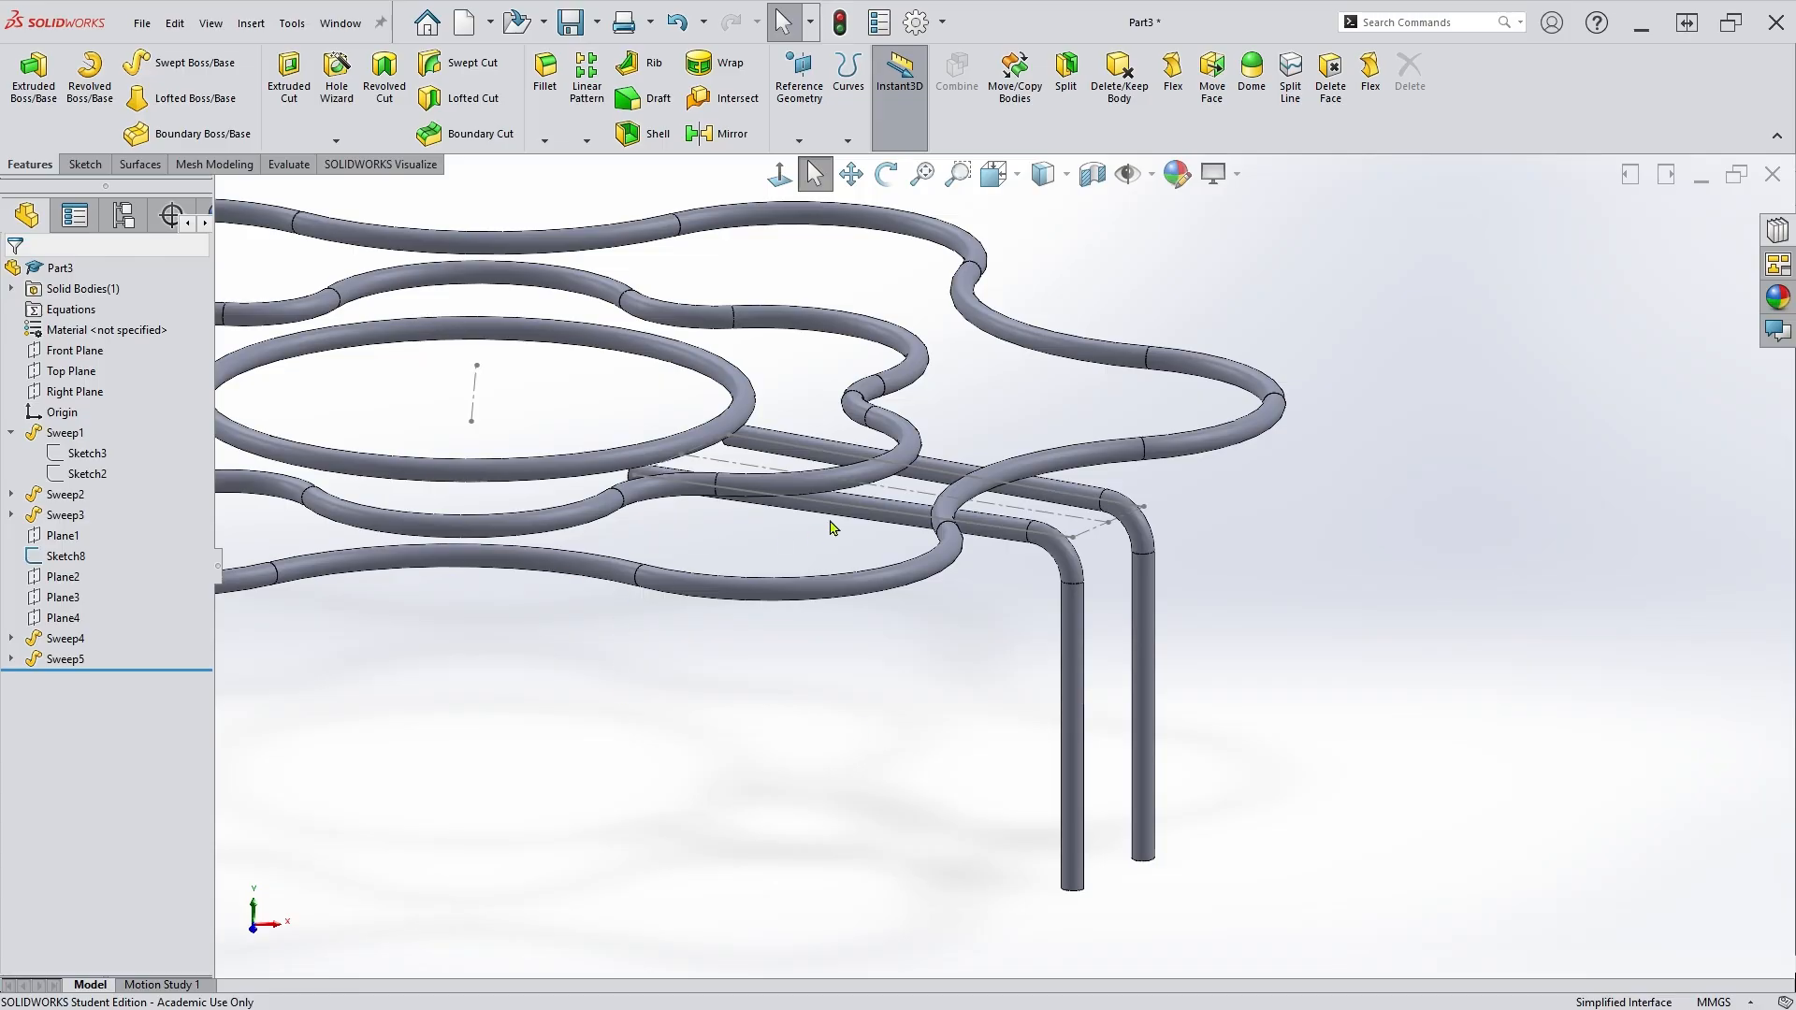
{"action": "middle_click_drag", "start_coordinate": [1038, 681], "coordinate": [1064, 756]}
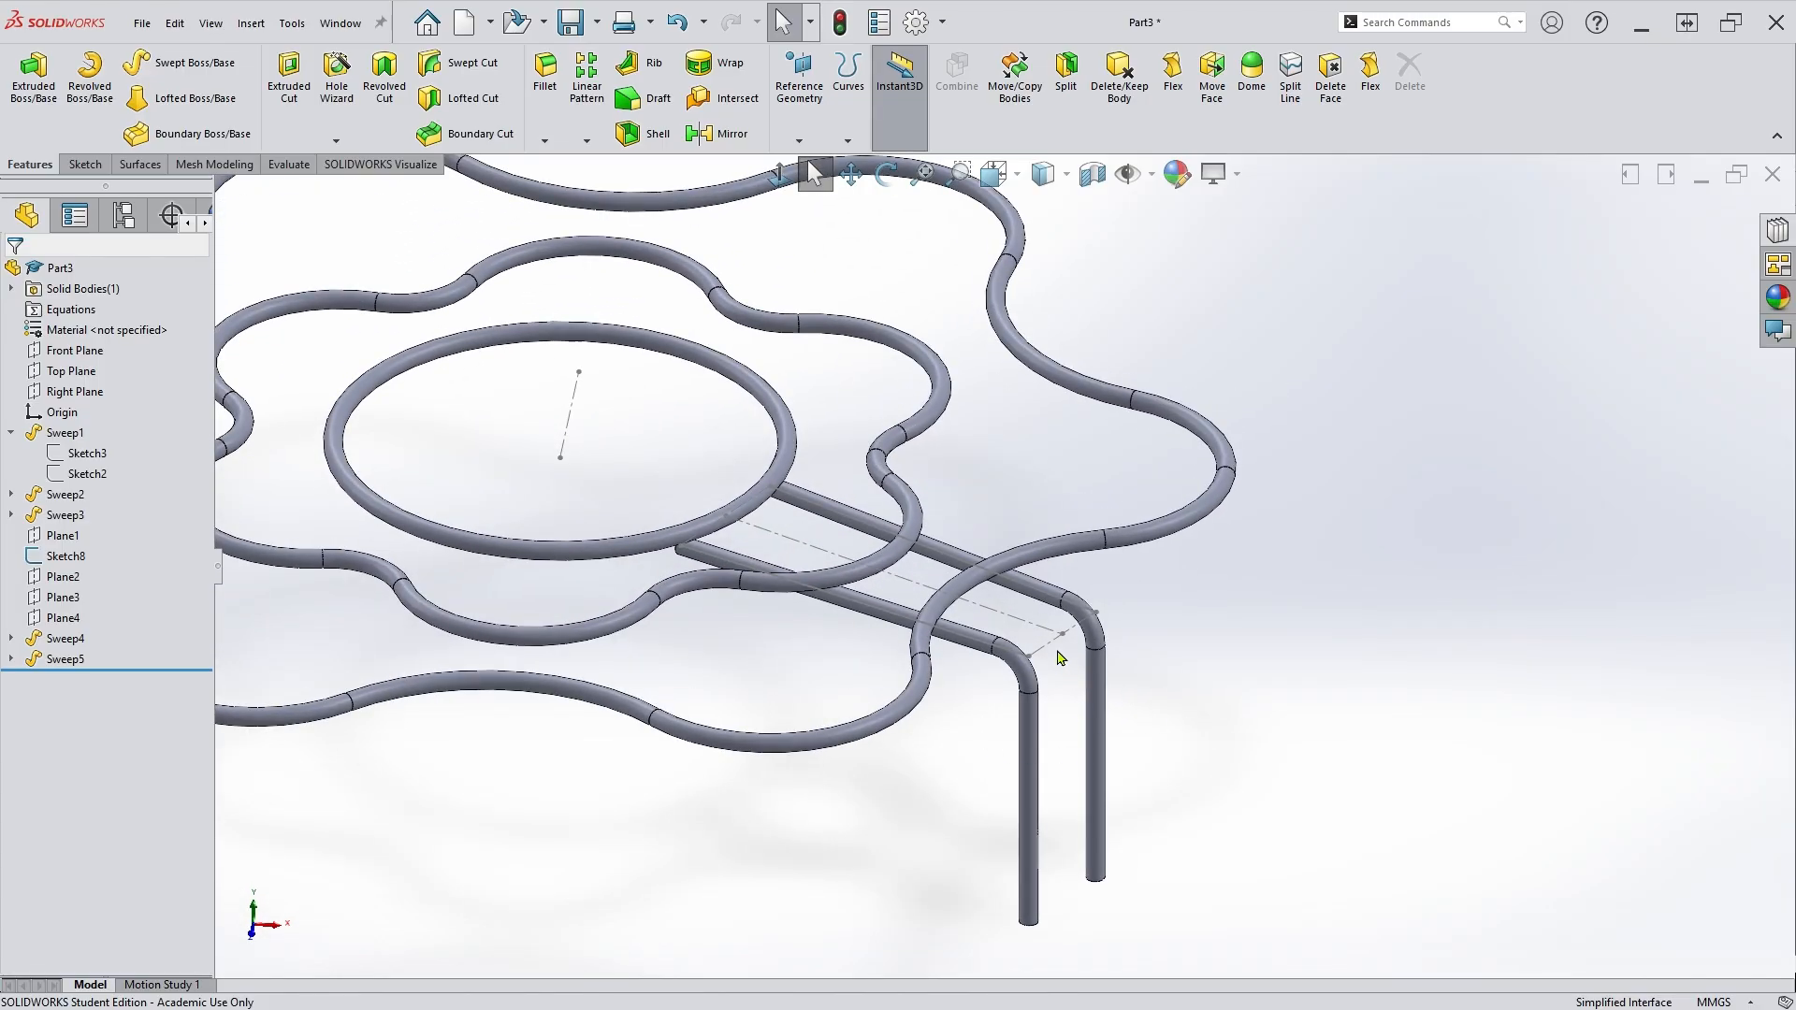
{"action": "left_click", "coordinate": [1053, 645]}
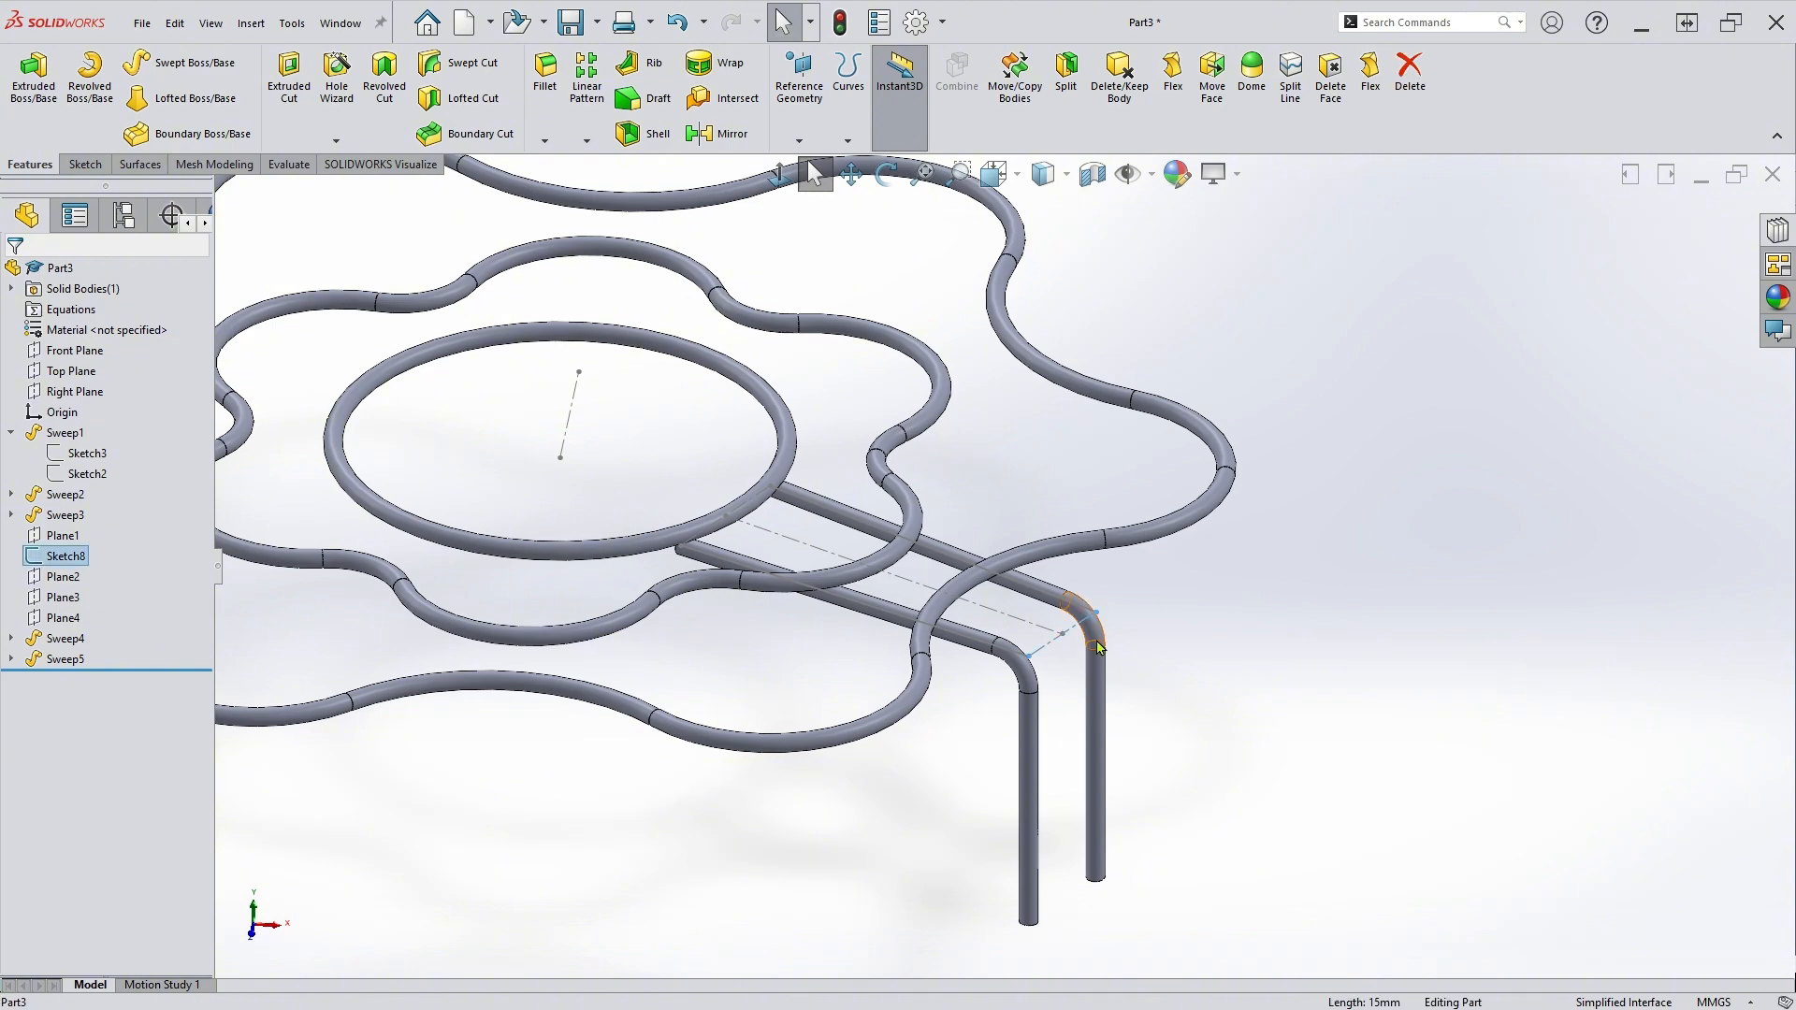
{"action": "left_click", "coordinate": [1141, 599]}
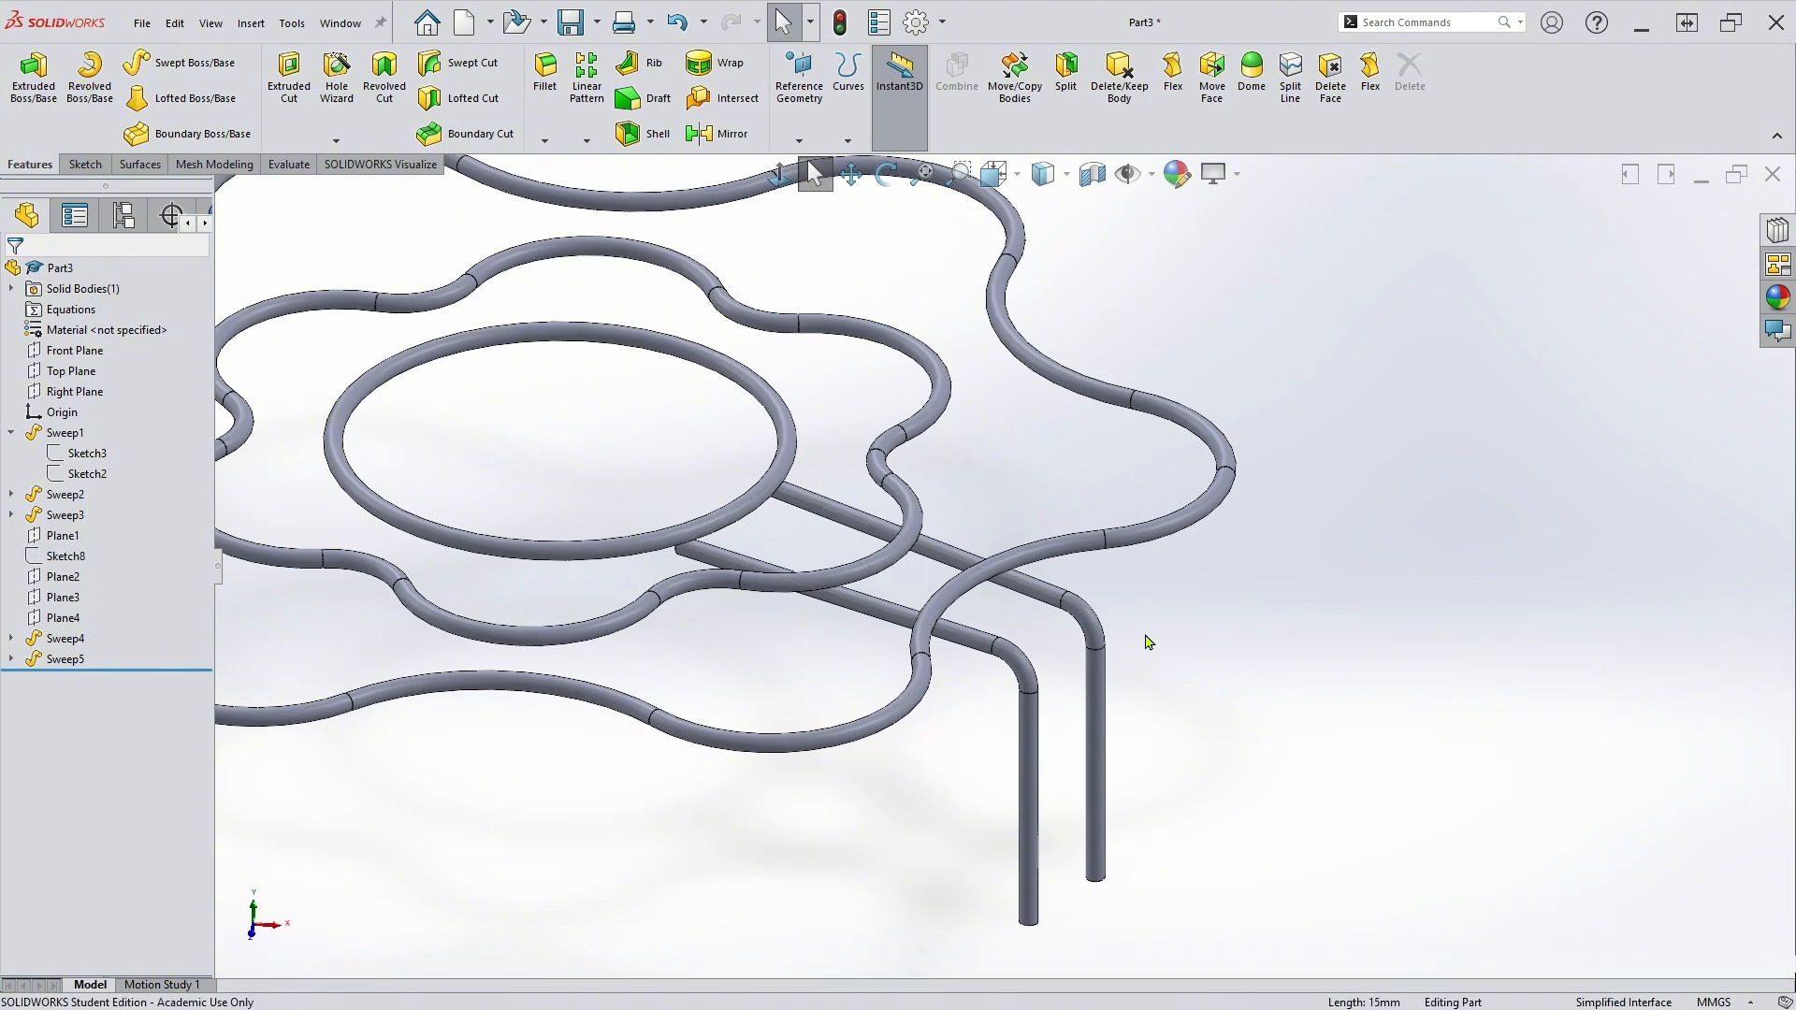
Show the path sketches Sketch11 and Sketch9 inside the two leg sweeps, Sweep5 and Sweep4.
{"action": "left_click", "coordinate": [11, 658]}
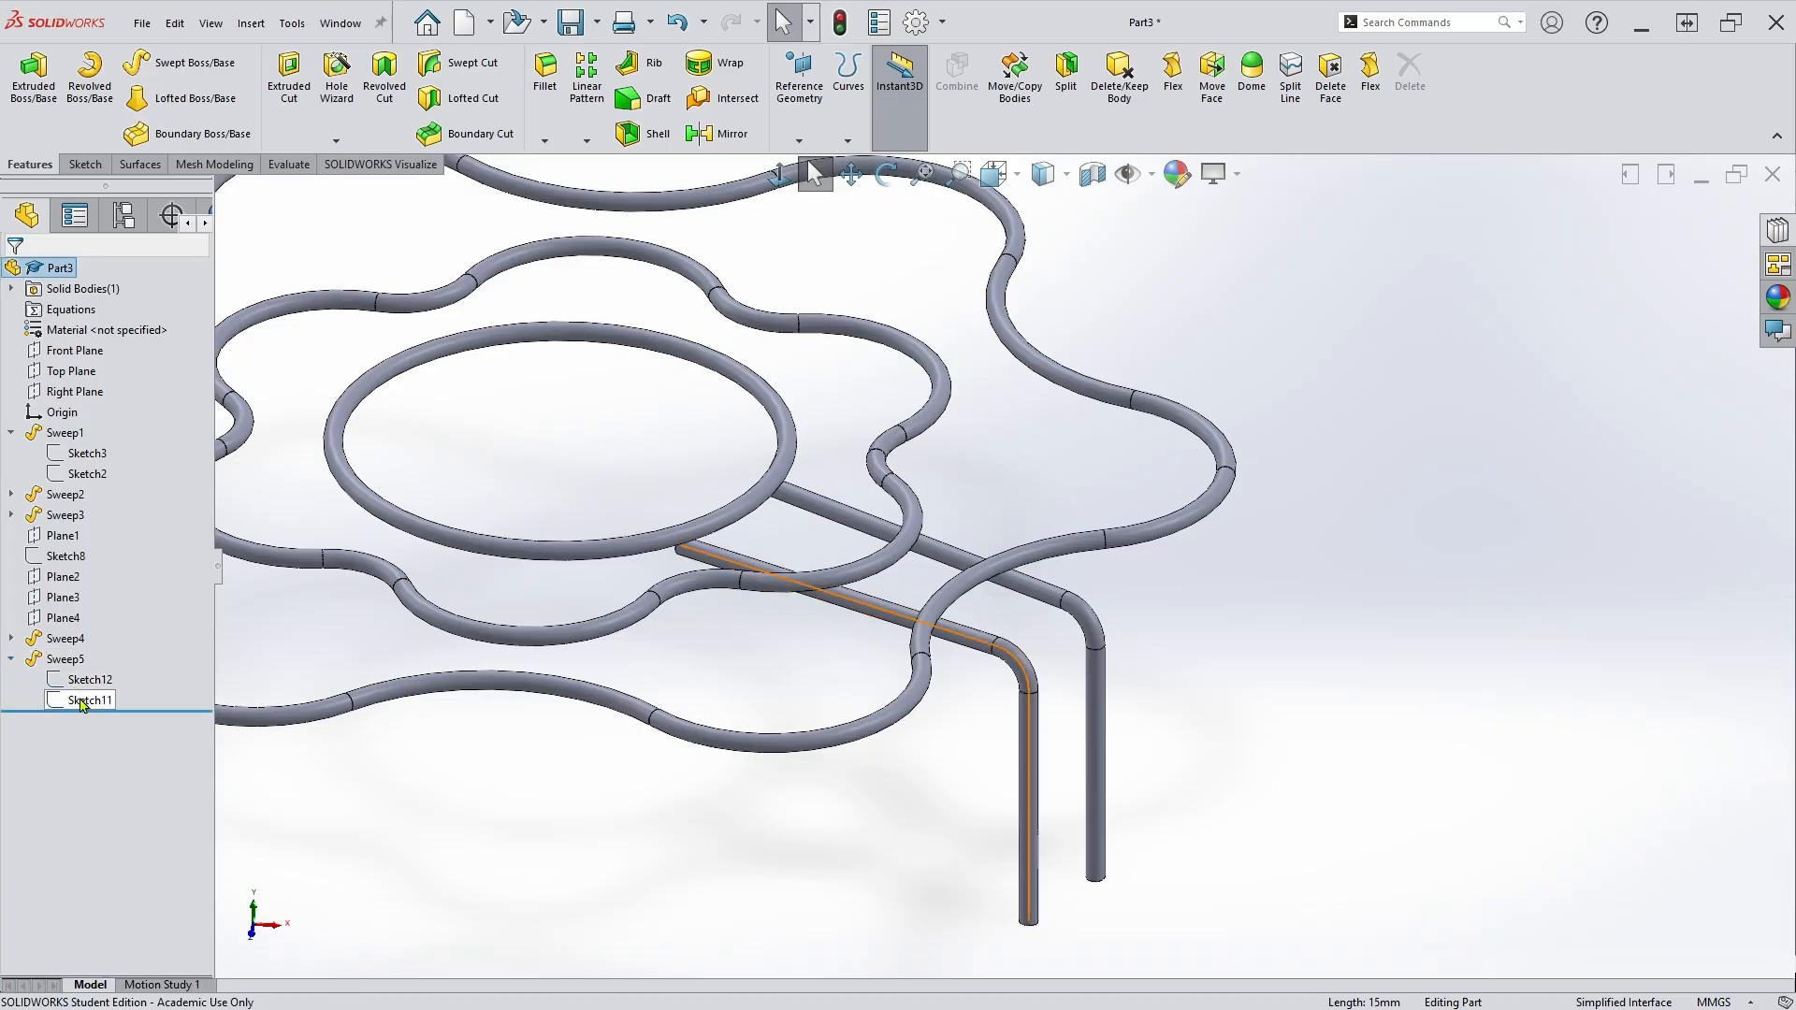
{"action": "left_click", "coordinate": [83, 702]}
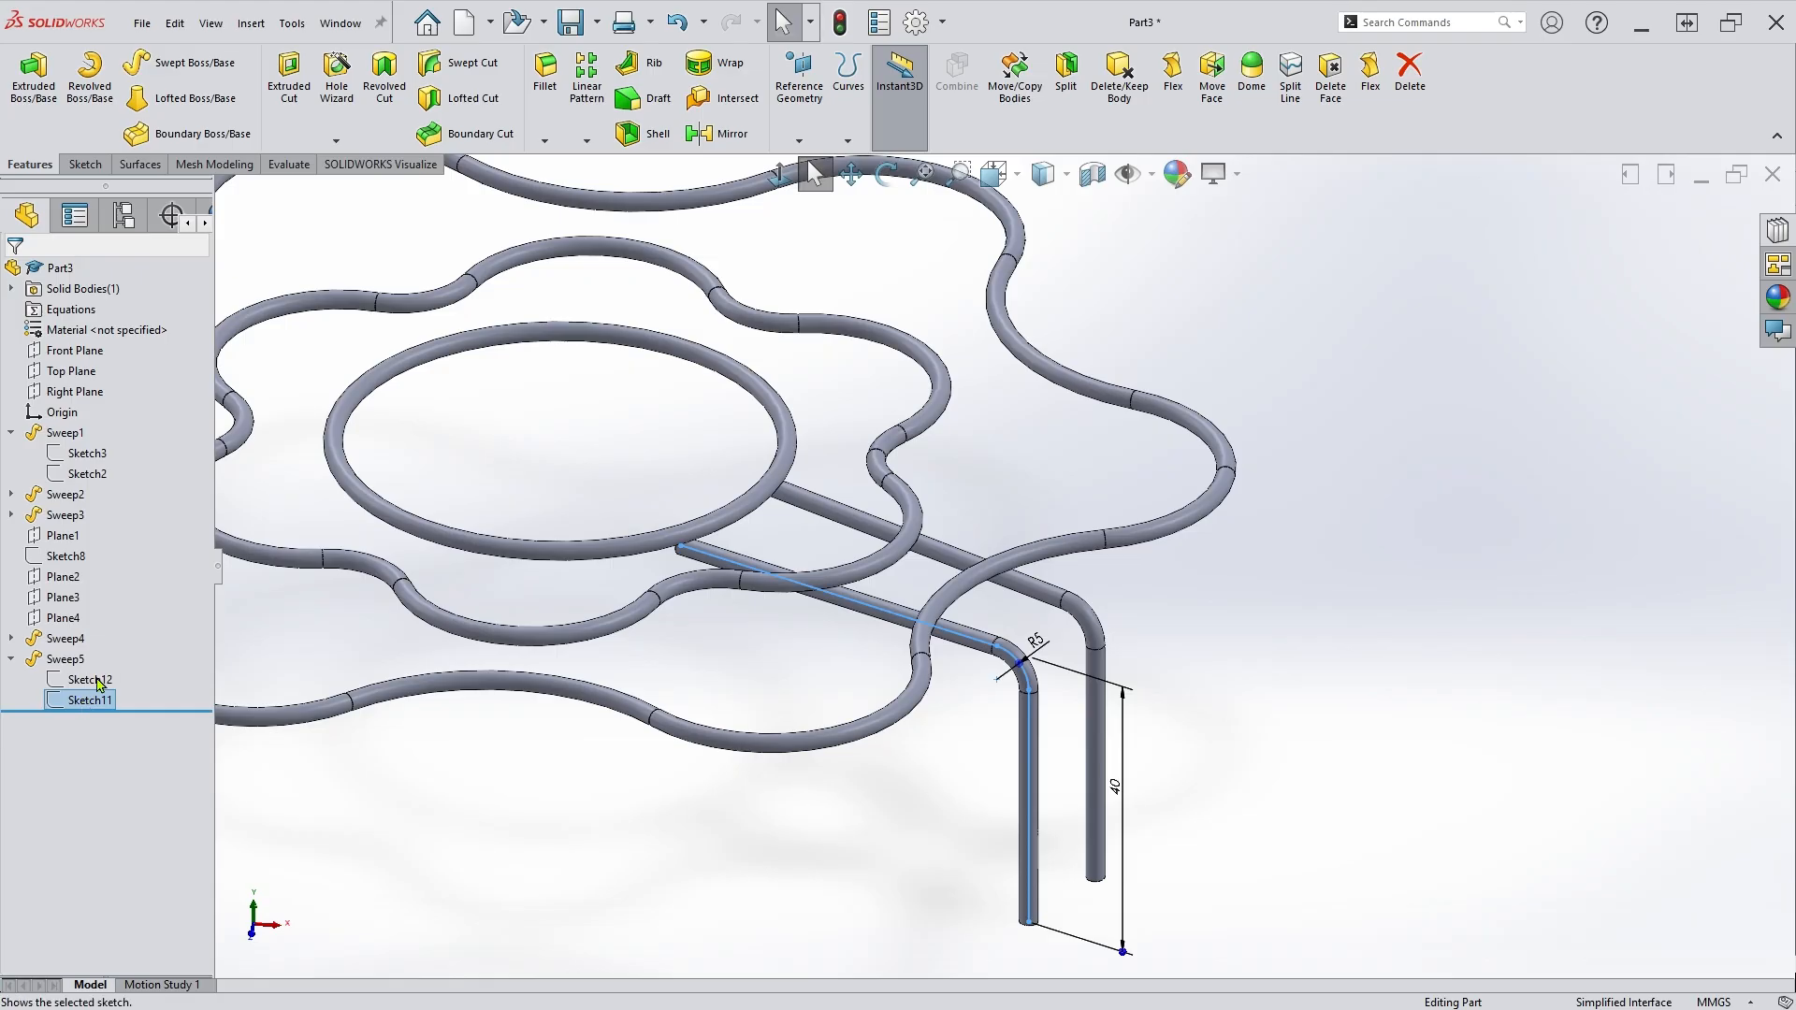
{"action": "left_click", "coordinate": [103, 672]}
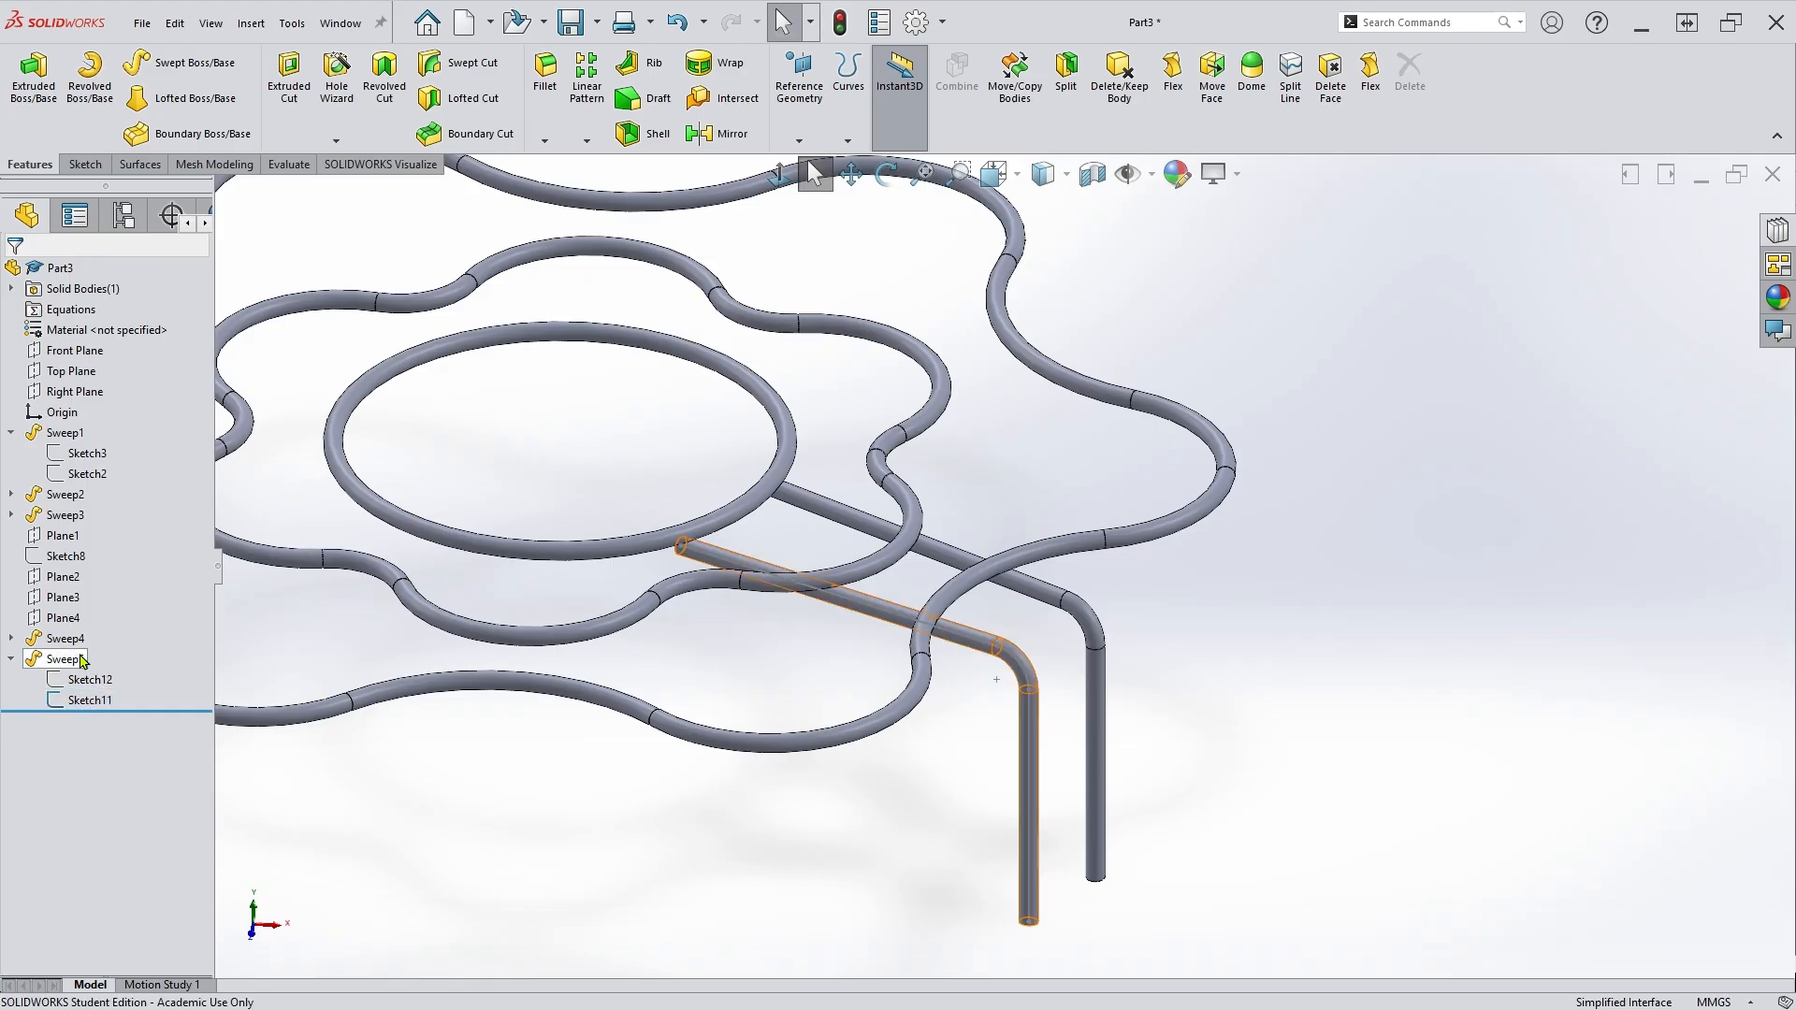
{"action": "left_click", "coordinate": [11, 640]}
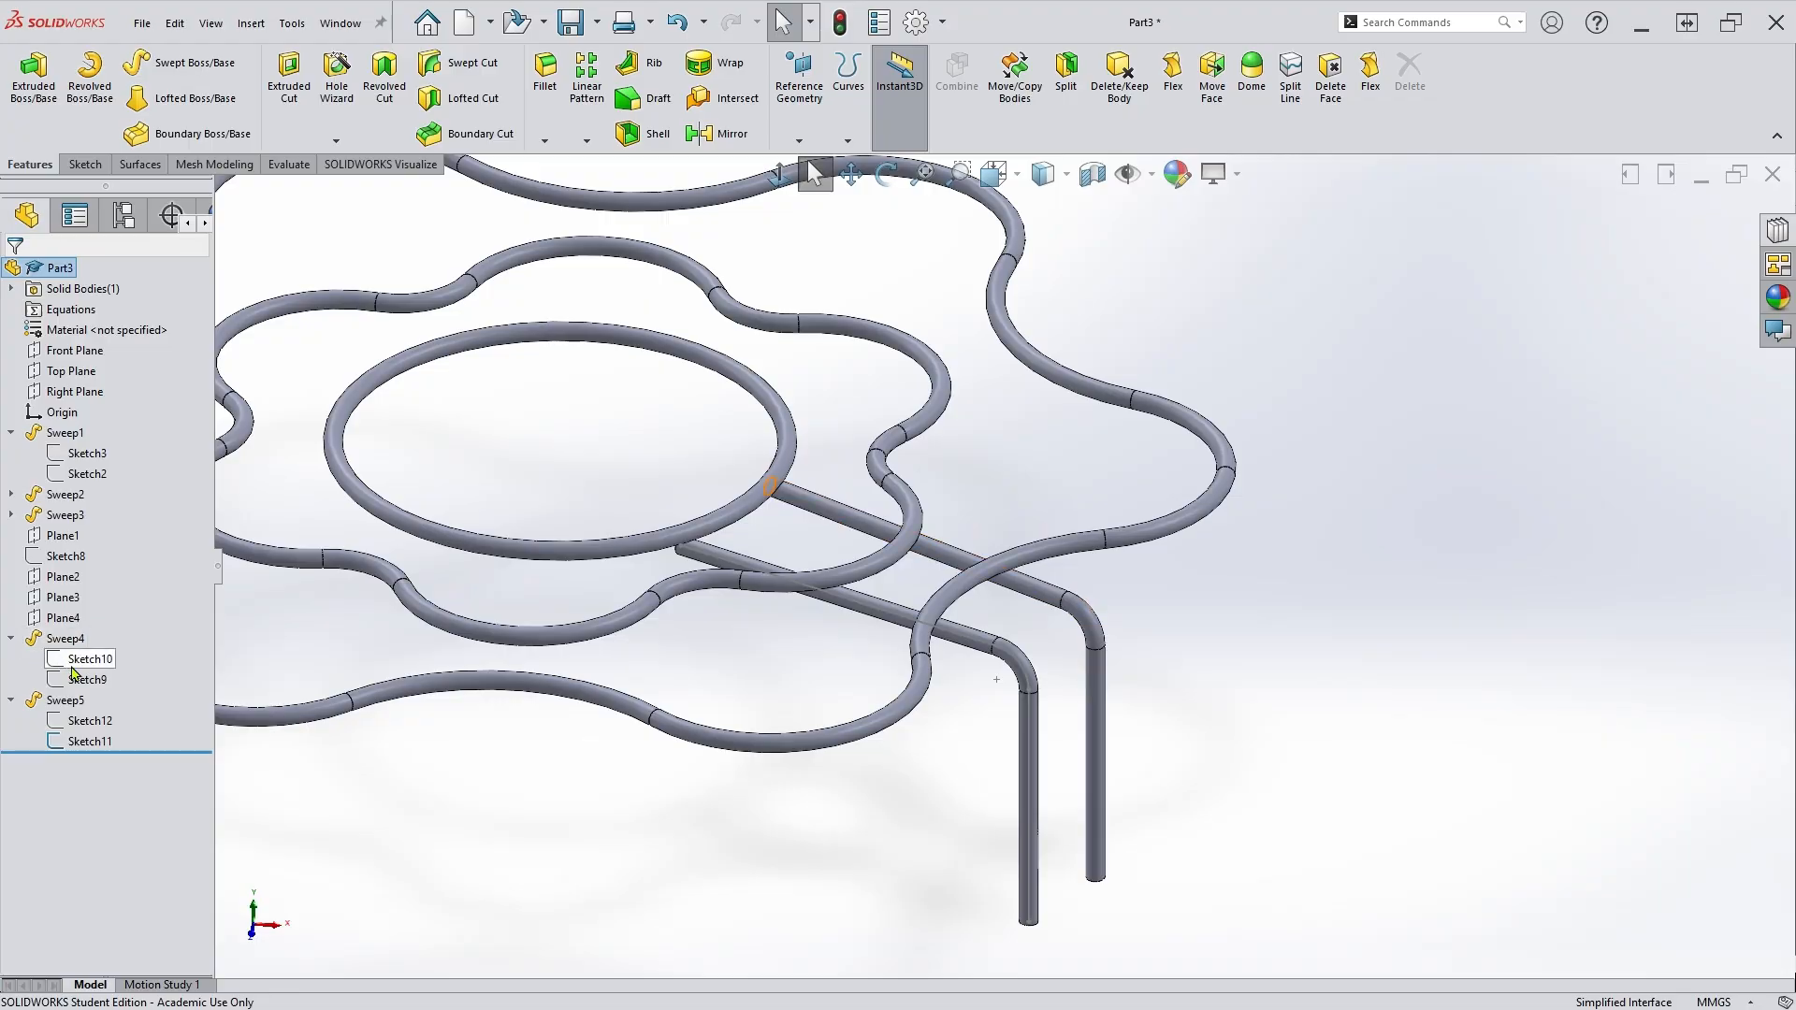
{"action": "left_click", "coordinate": [81, 681]}
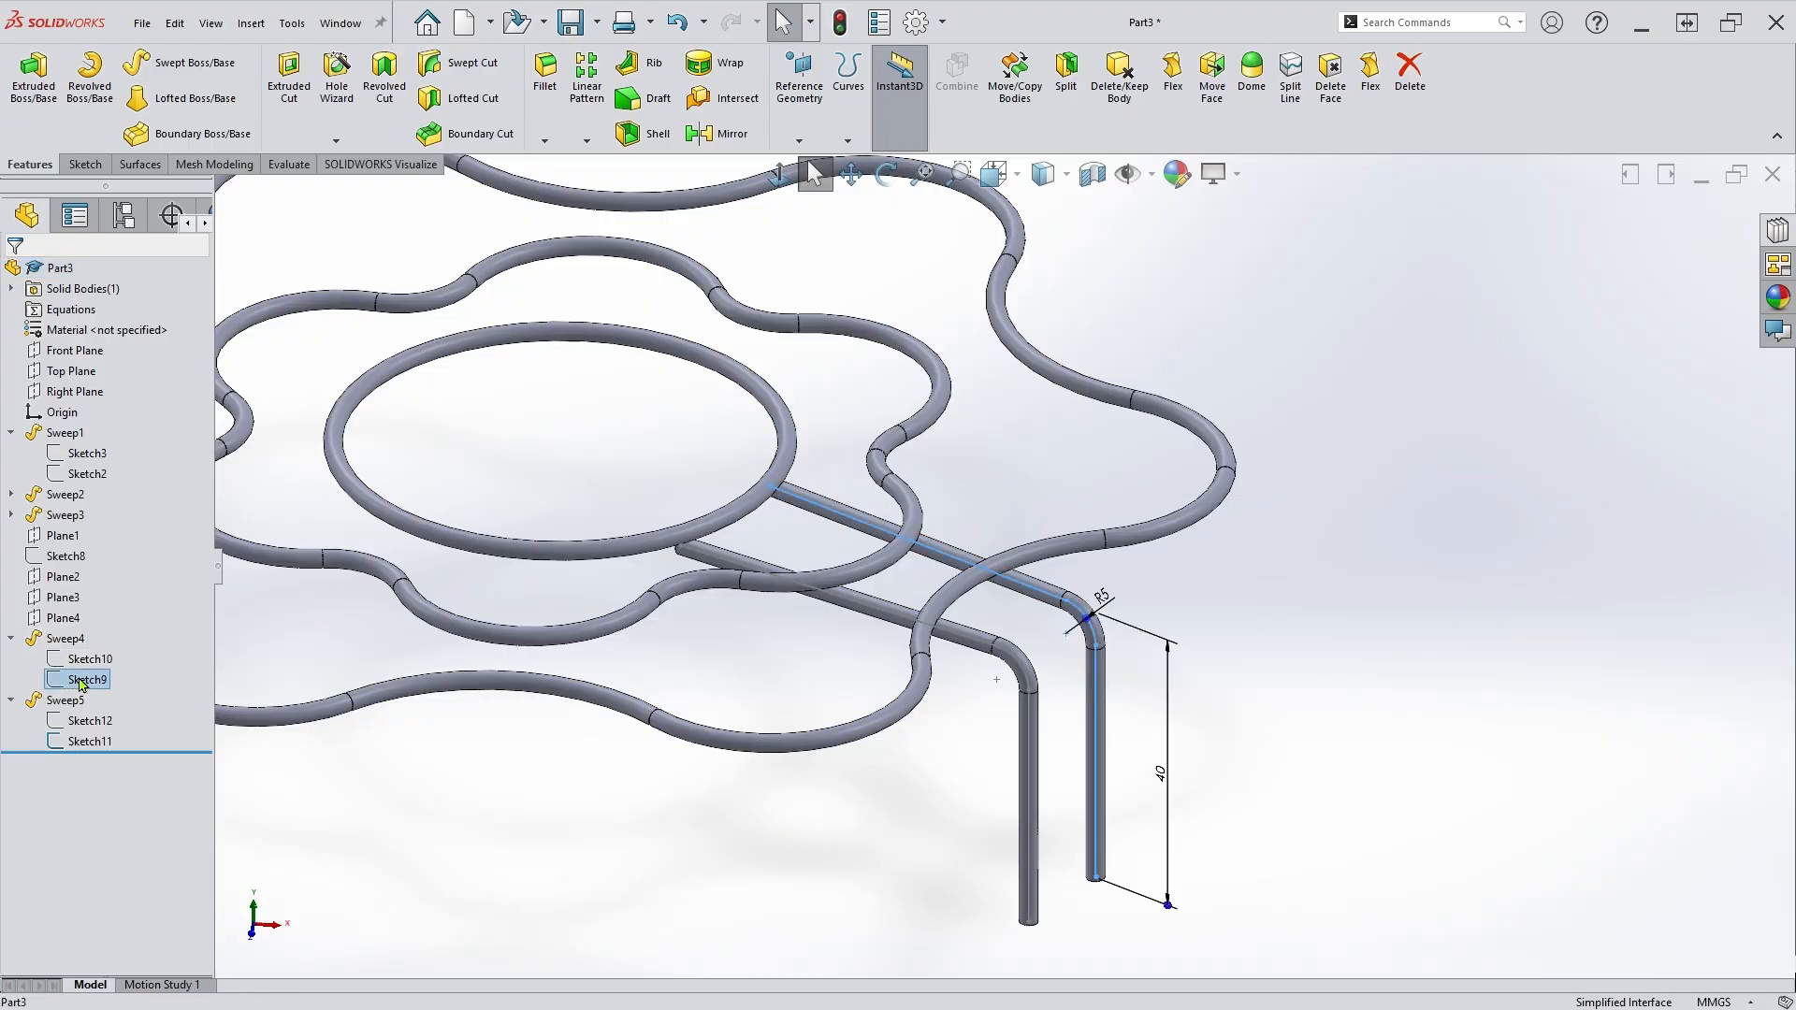
{"action": "left_click", "coordinate": [638, 775]}
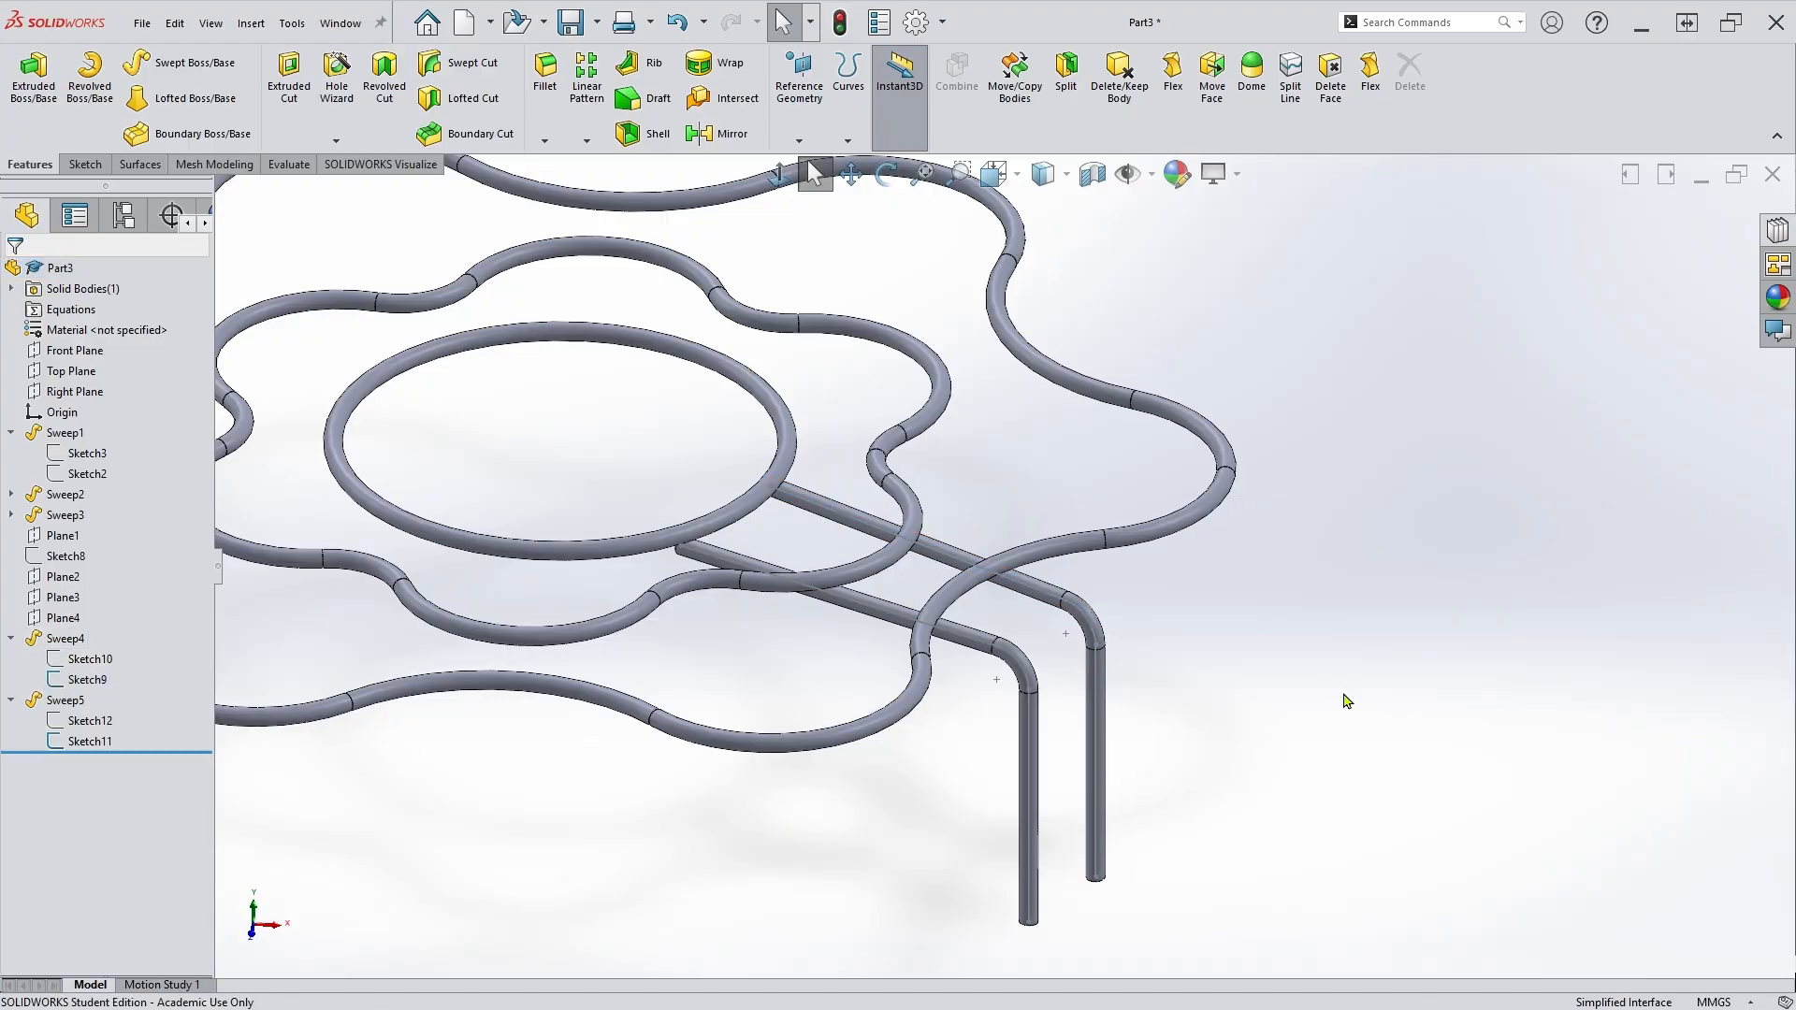
Create a reference plane coincident with the vertical path lines of both legs, in Sketch11 and Sketch9.
{"action": "scroll", "coordinate": [1015, 763], "scroll_direction": "up", "scroll_amount": 2}
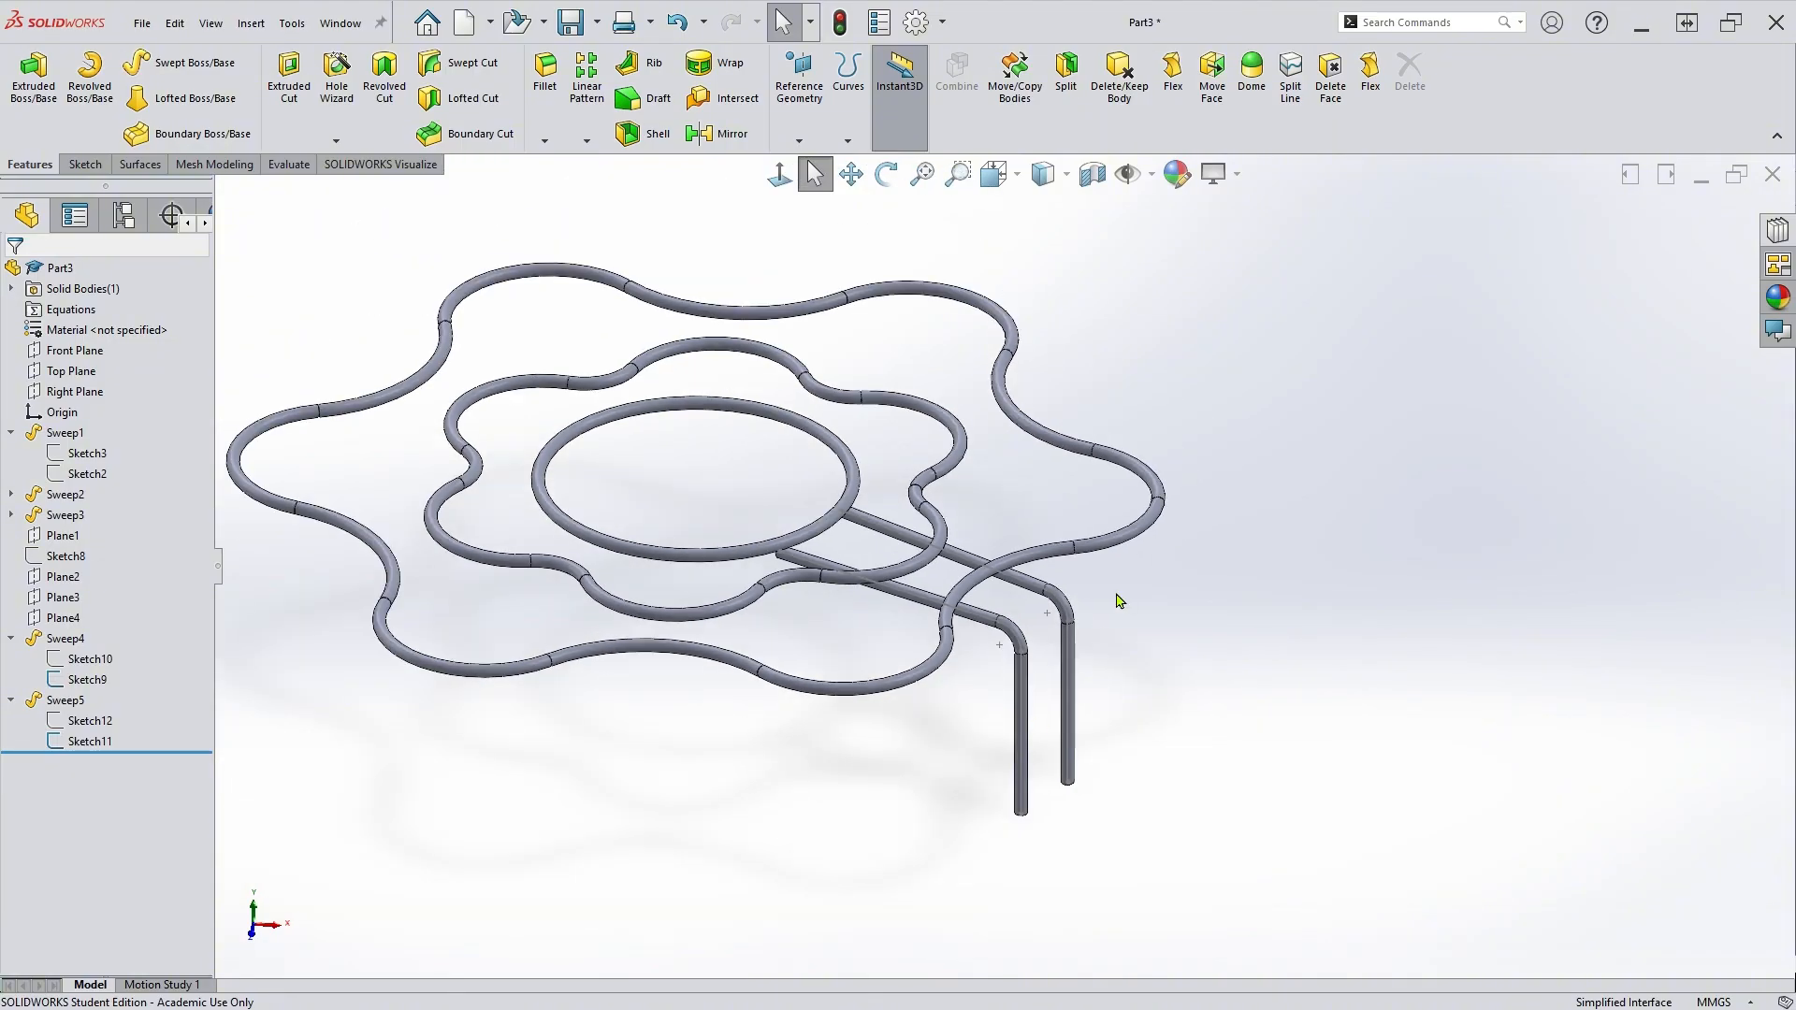
{"action": "scroll", "coordinate": [1120, 601], "scroll_direction": "down", "scroll_amount": 2}
{"action": "scroll", "coordinate": [926, 809], "scroll_direction": "up", "scroll_amount": 3}
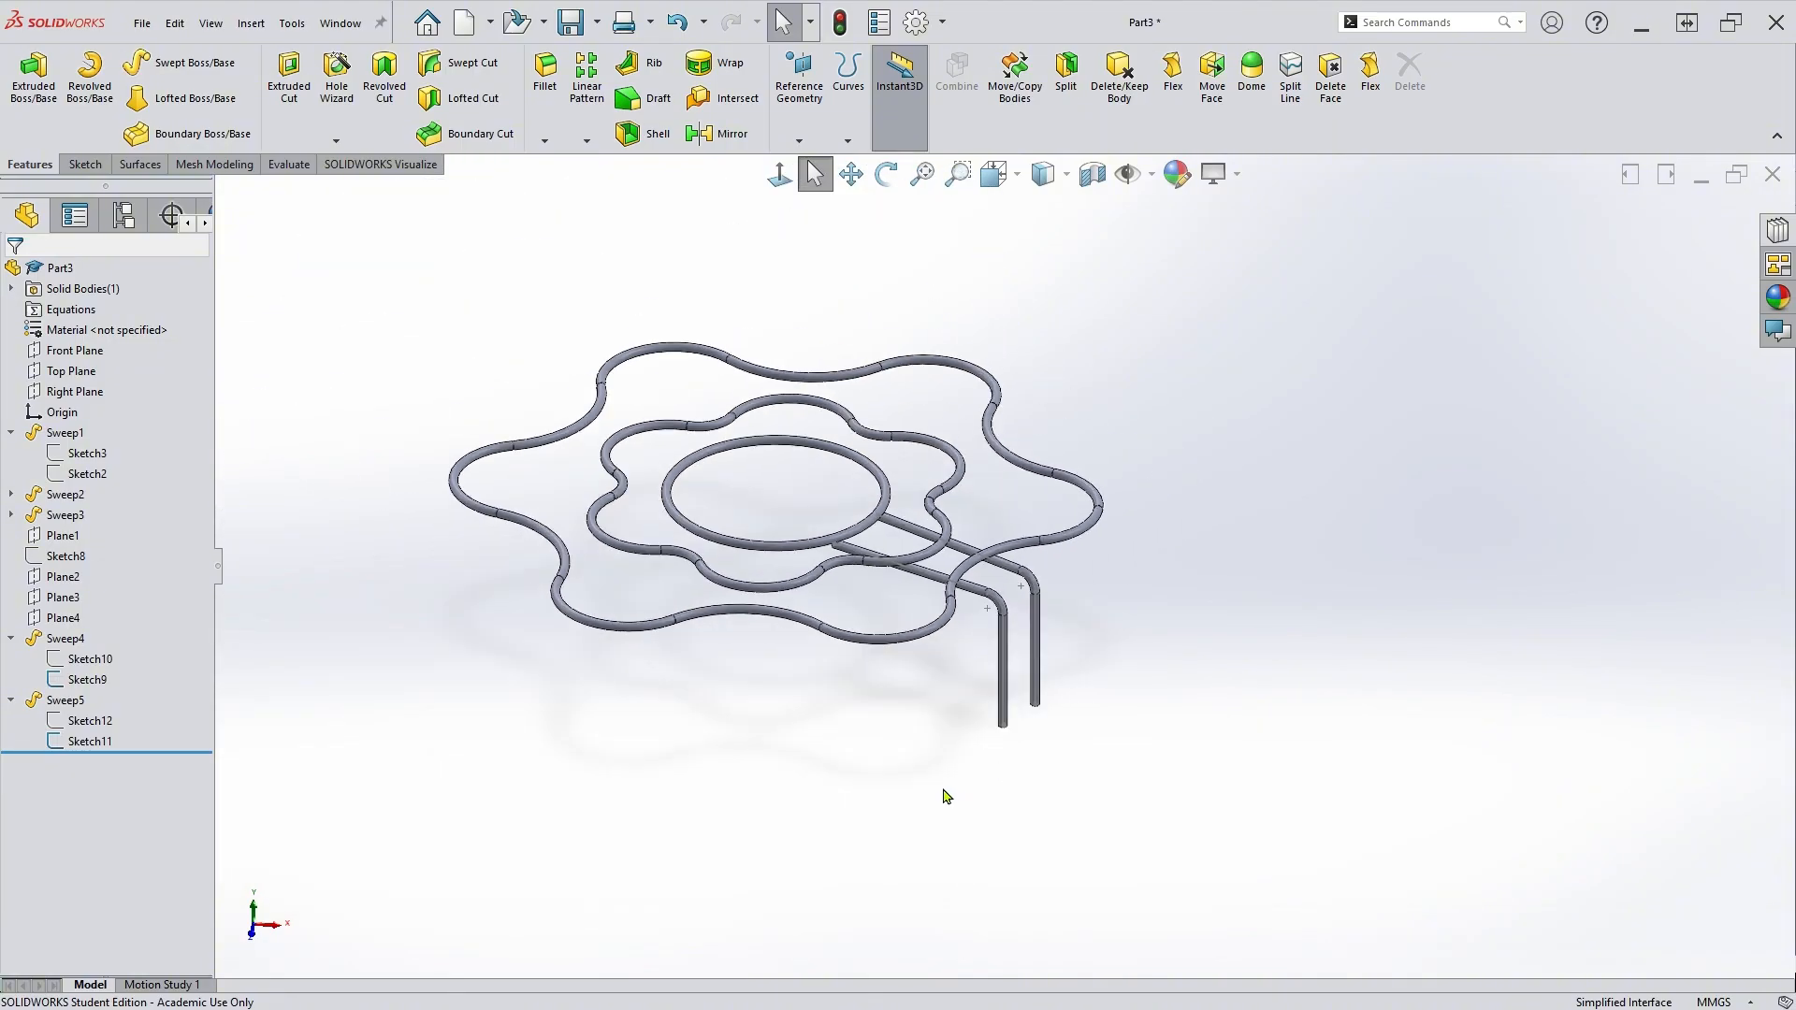
{"action": "scroll", "coordinate": [964, 772], "scroll_direction": "down", "scroll_amount": 2}
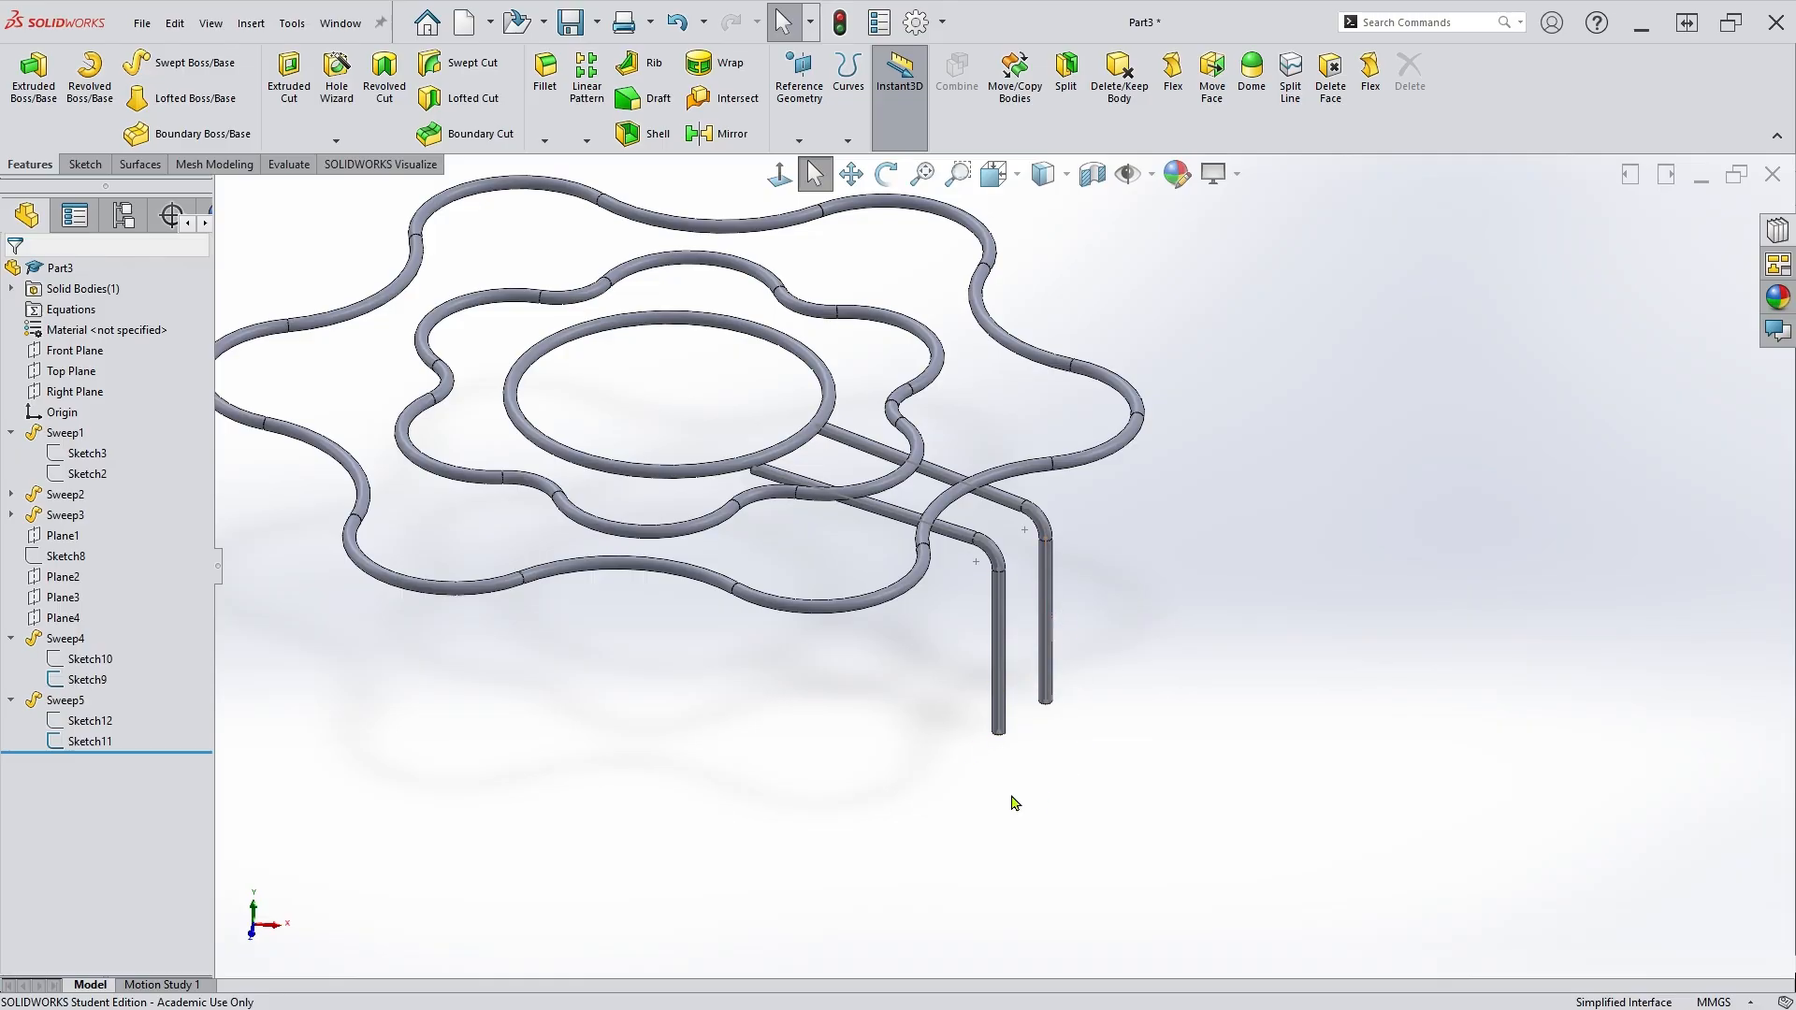
{"action": "left_click", "coordinate": [827, 174]}
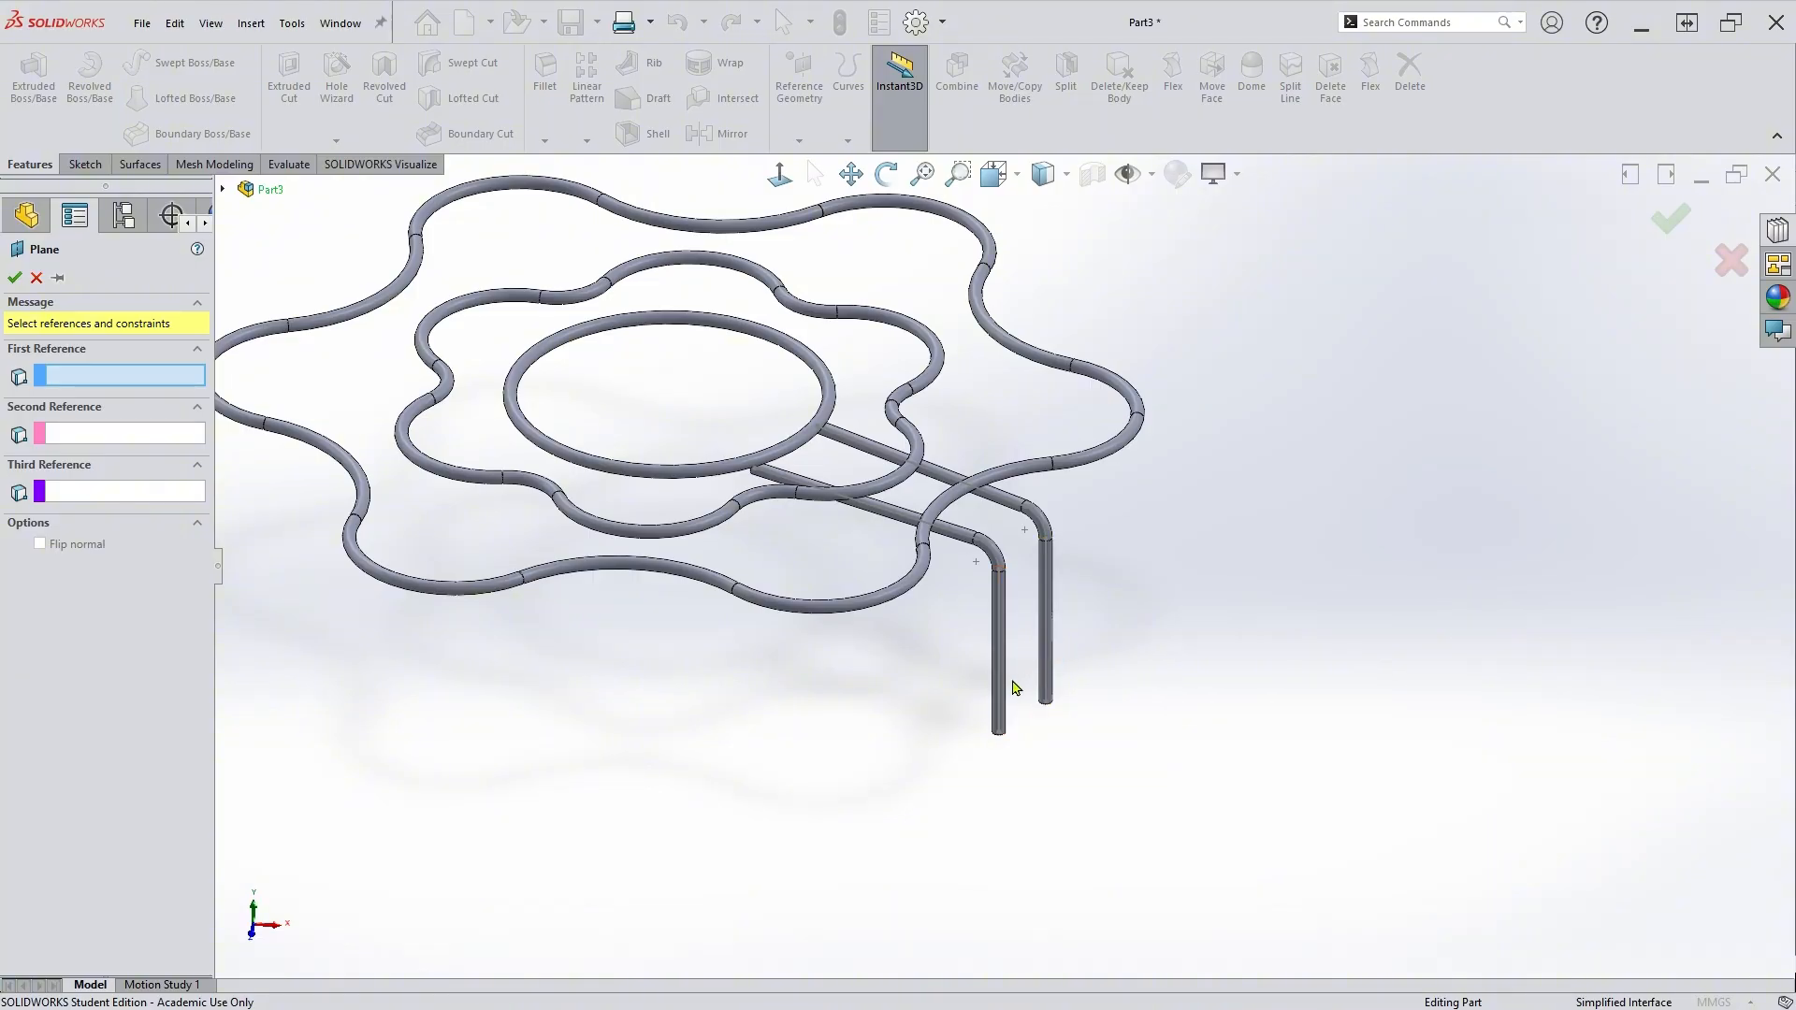
{"action": "scroll", "coordinate": [999, 675], "scroll_direction": "down", "scroll_amount": 3}
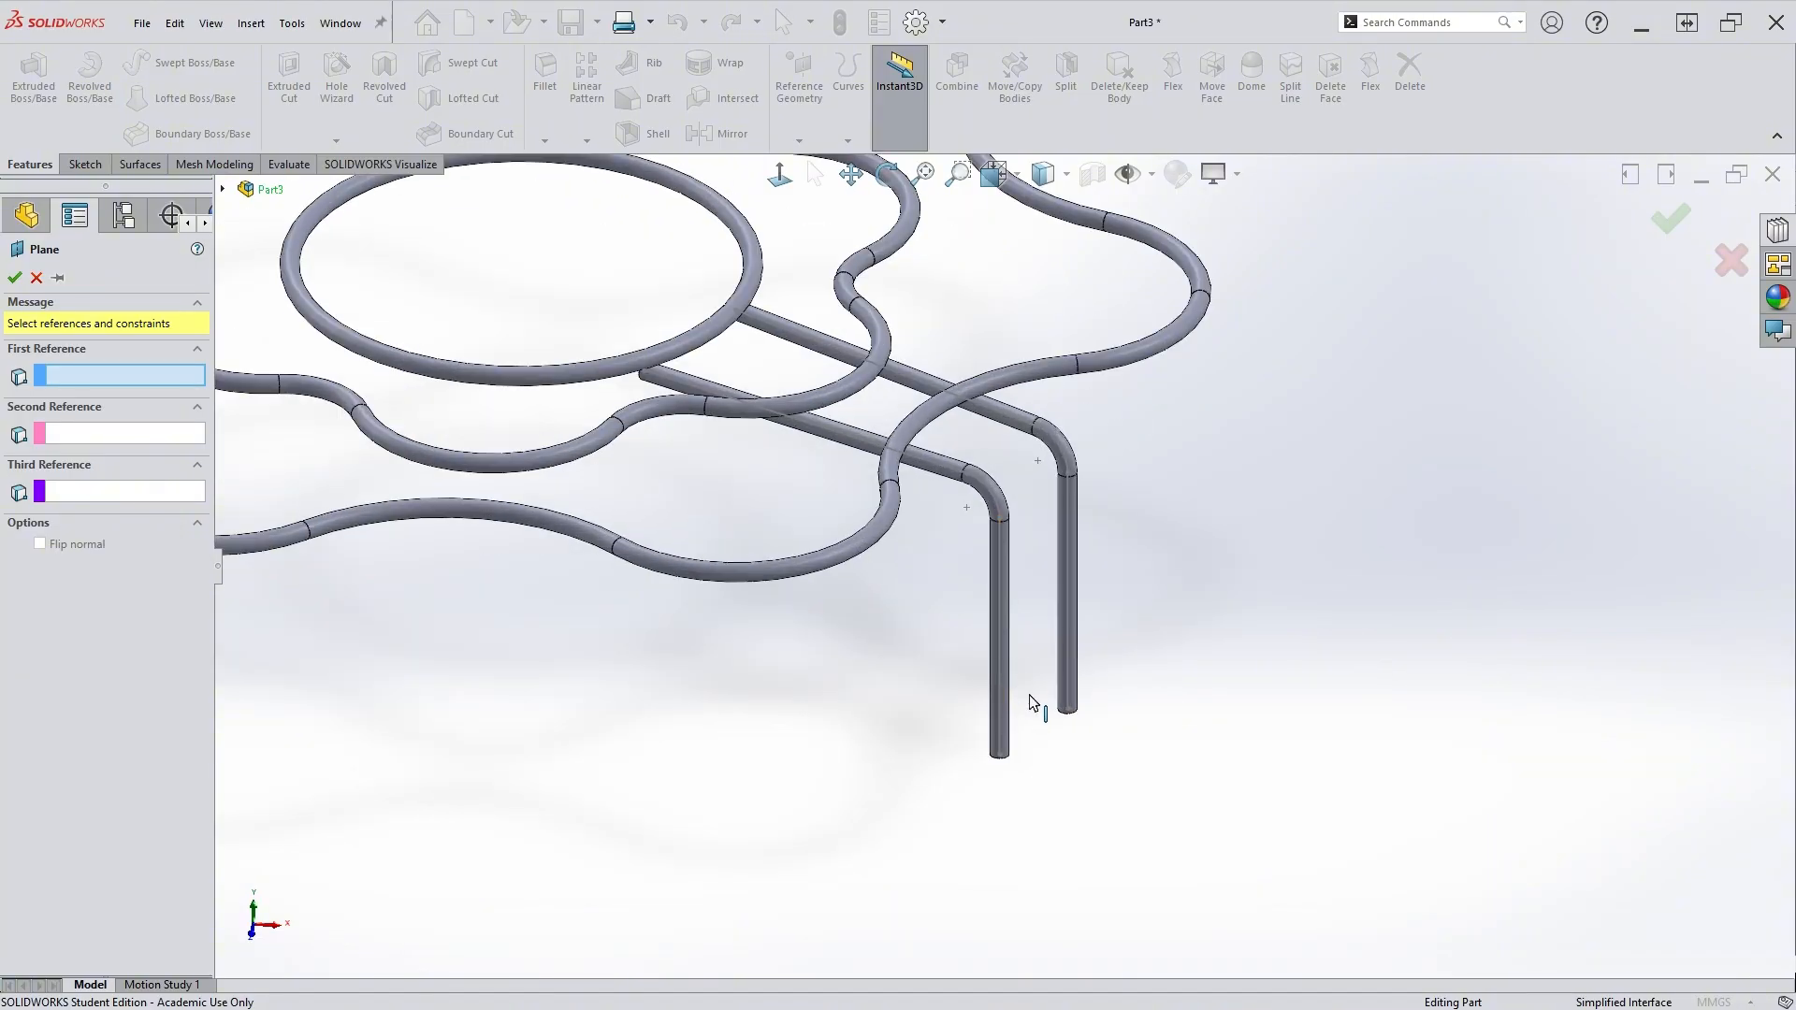
{"action": "left_click", "coordinate": [999, 642]}
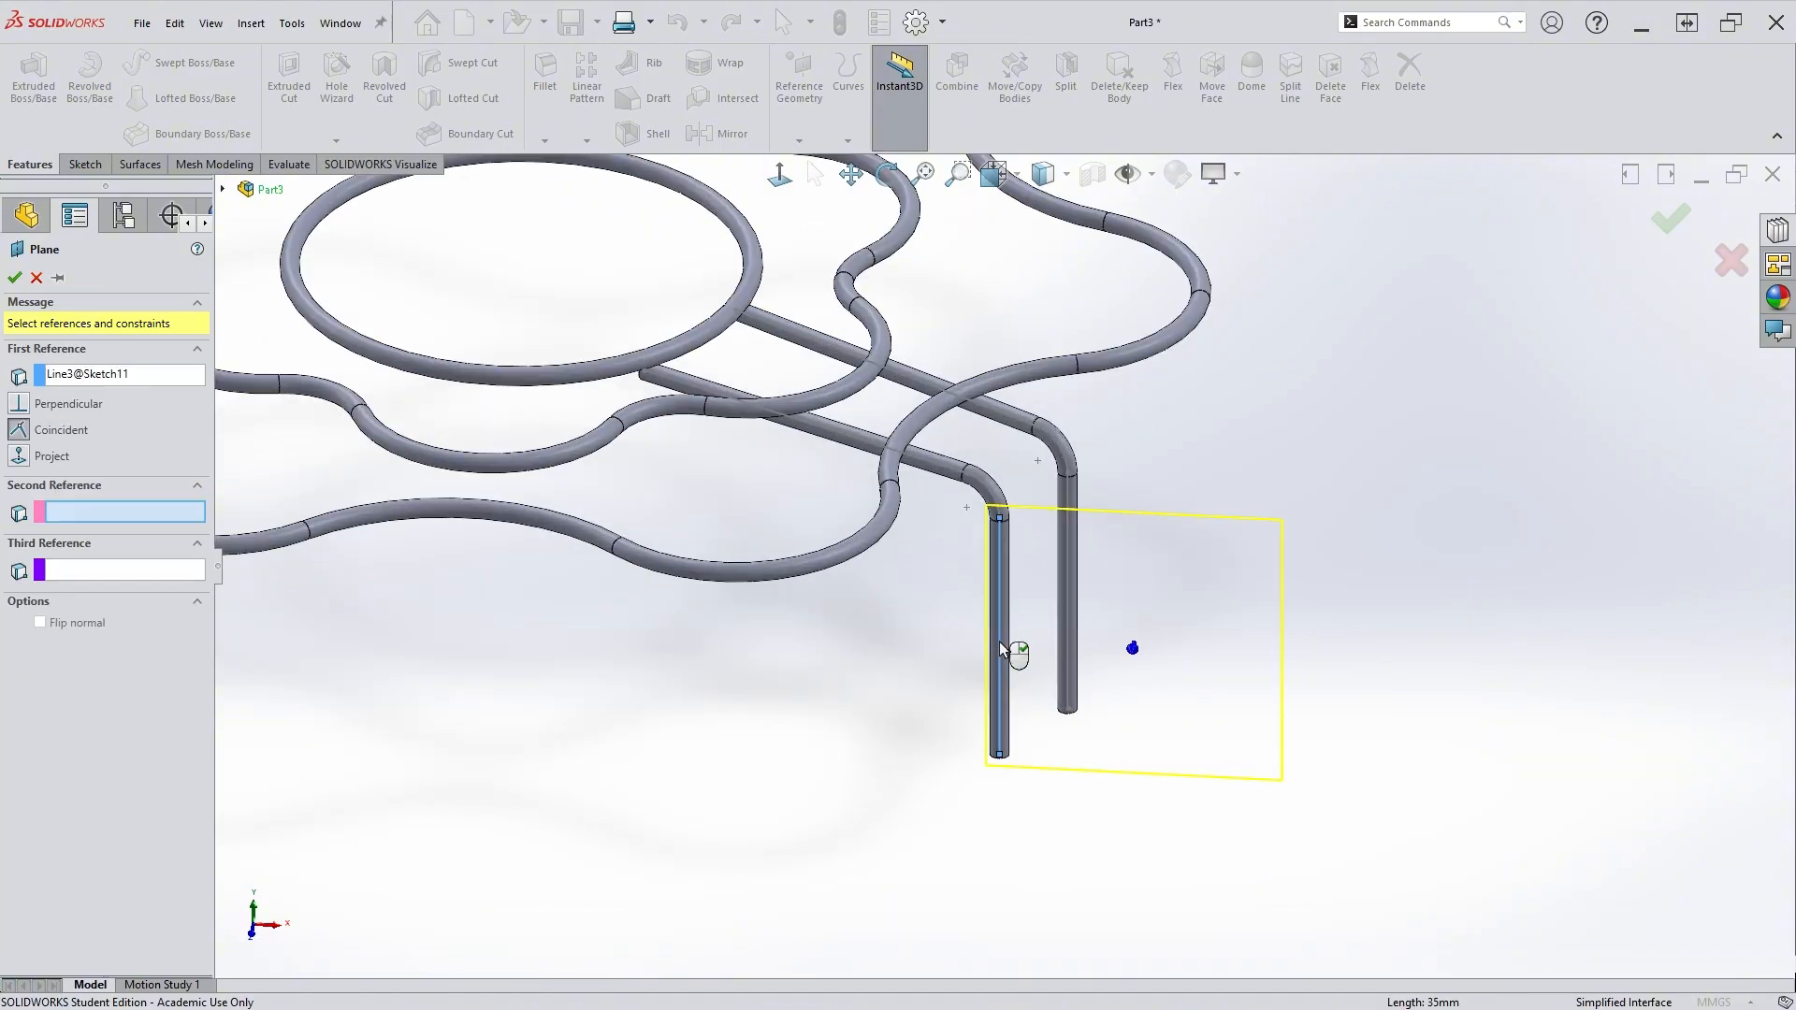
{"action": "left_click", "coordinate": [1064, 609]}
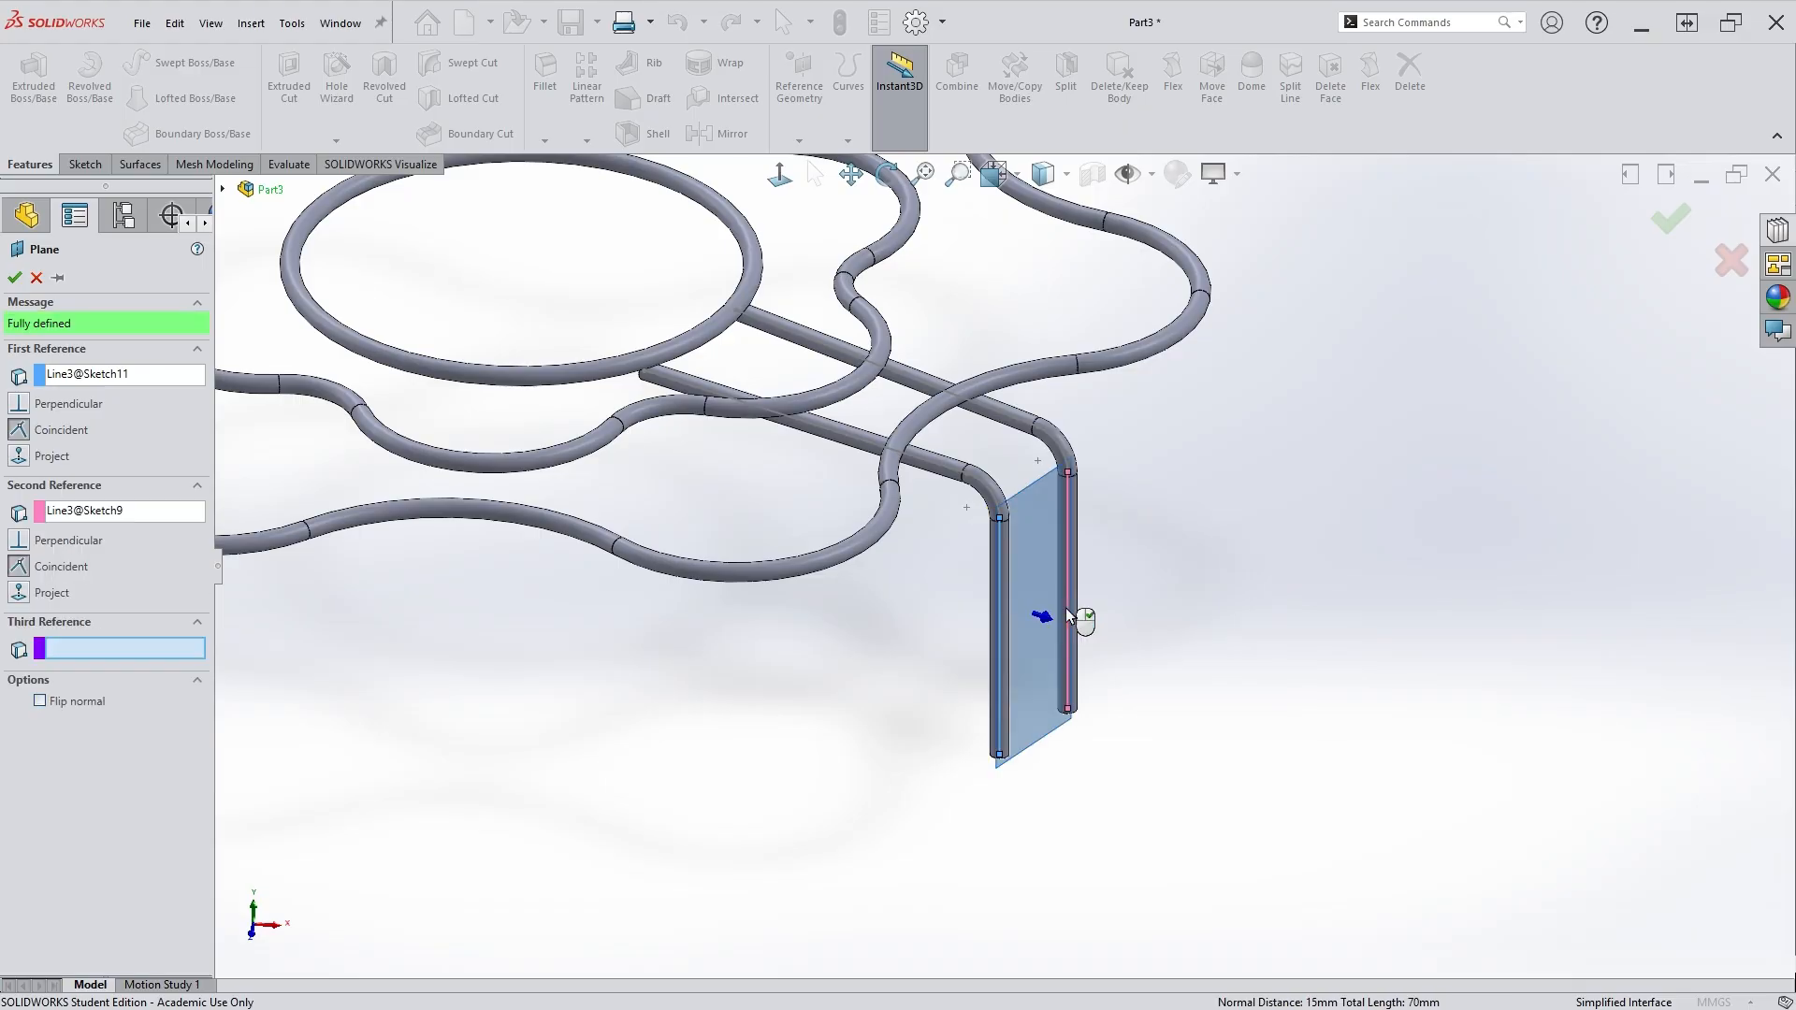
{"action": "right_click", "coordinate": [1069, 615]}
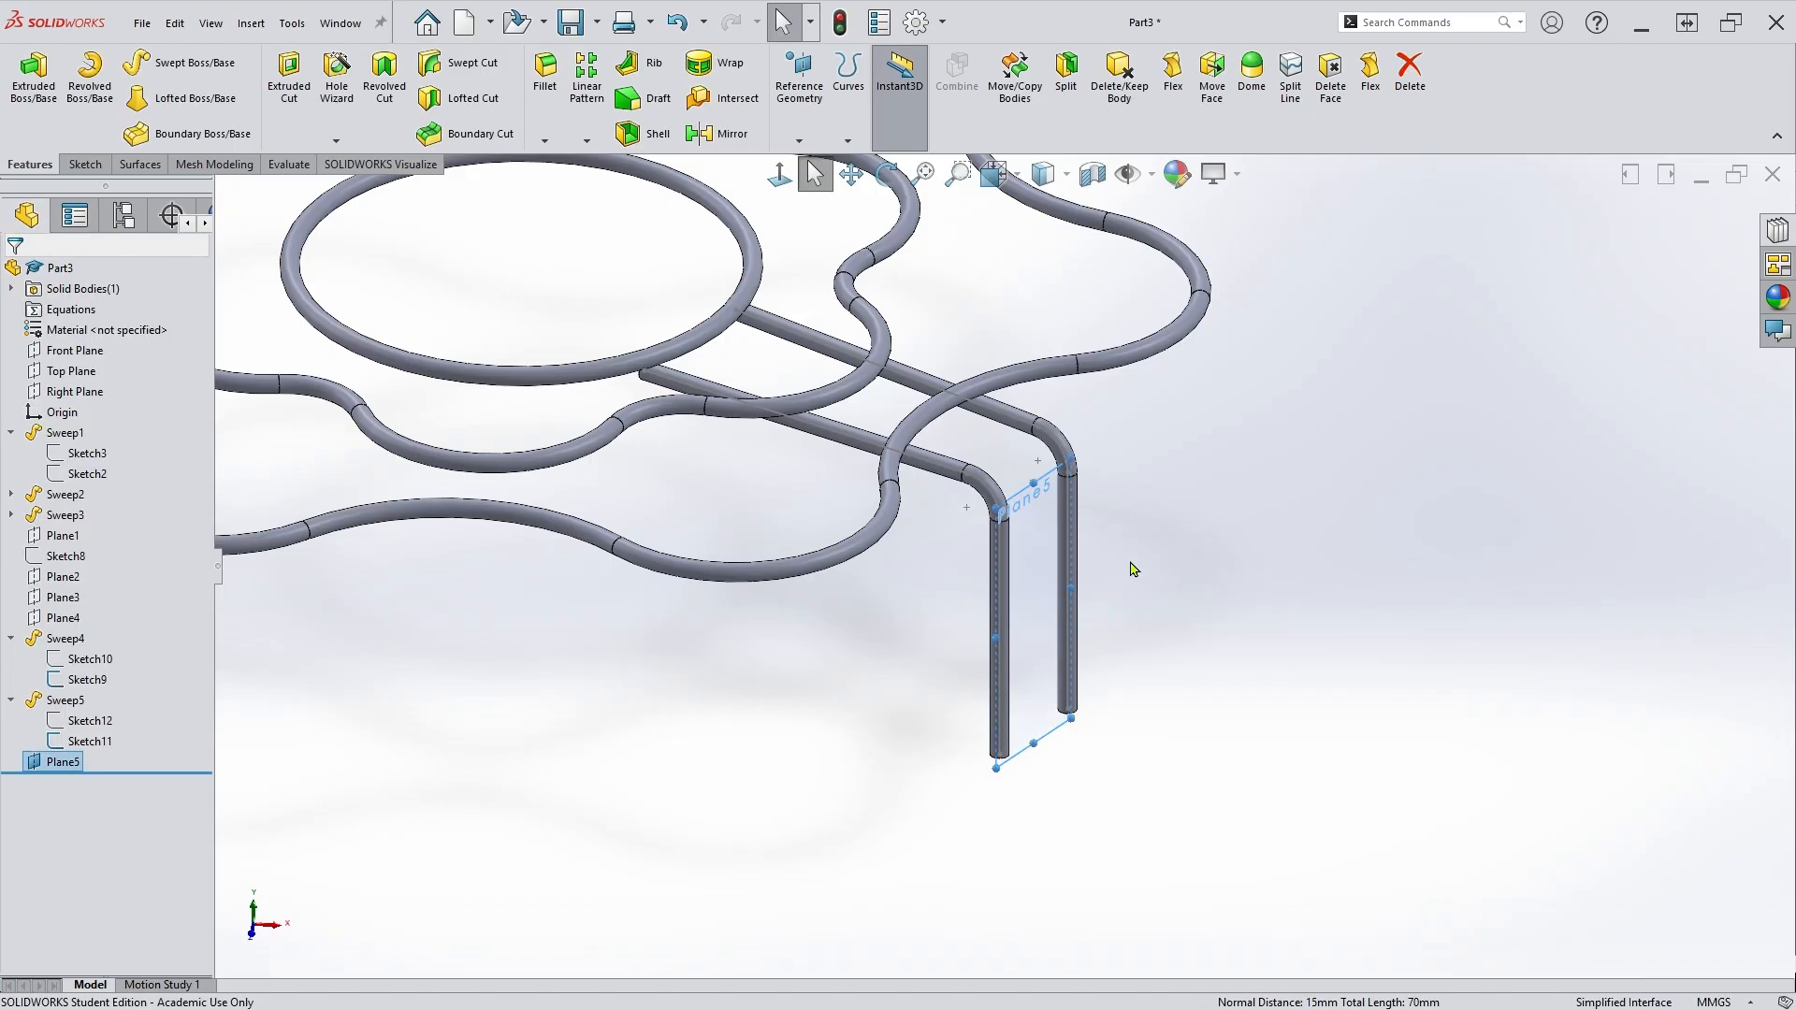
Open a new sketch on Plane5, the reference plane spanning the two vertical leg sections.
{"action": "scroll", "coordinate": [1110, 617], "scroll_direction": "up", "scroll_amount": 3}
{"action": "scroll", "coordinate": [1114, 645], "scroll_direction": "down", "scroll_amount": 3}
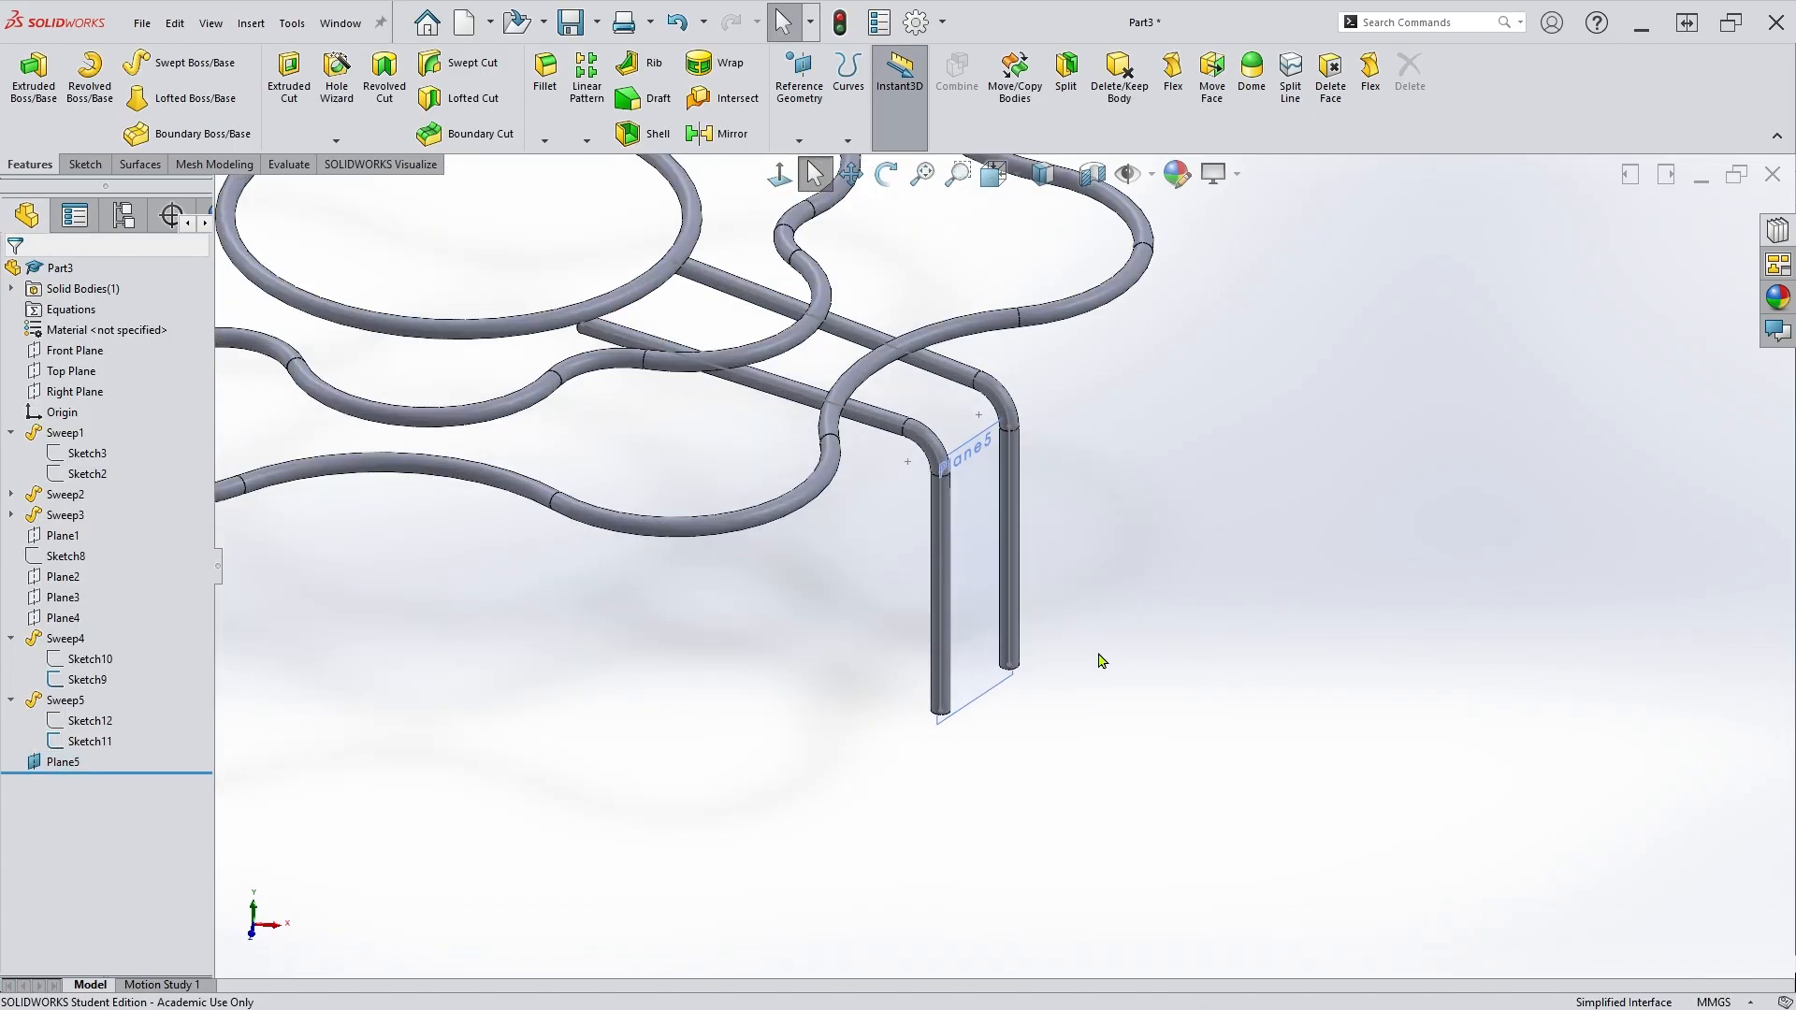
{"action": "scroll", "coordinate": [1101, 660], "scroll_direction": "down", "scroll_amount": 2}
{"action": "left_click", "coordinate": [960, 677]}
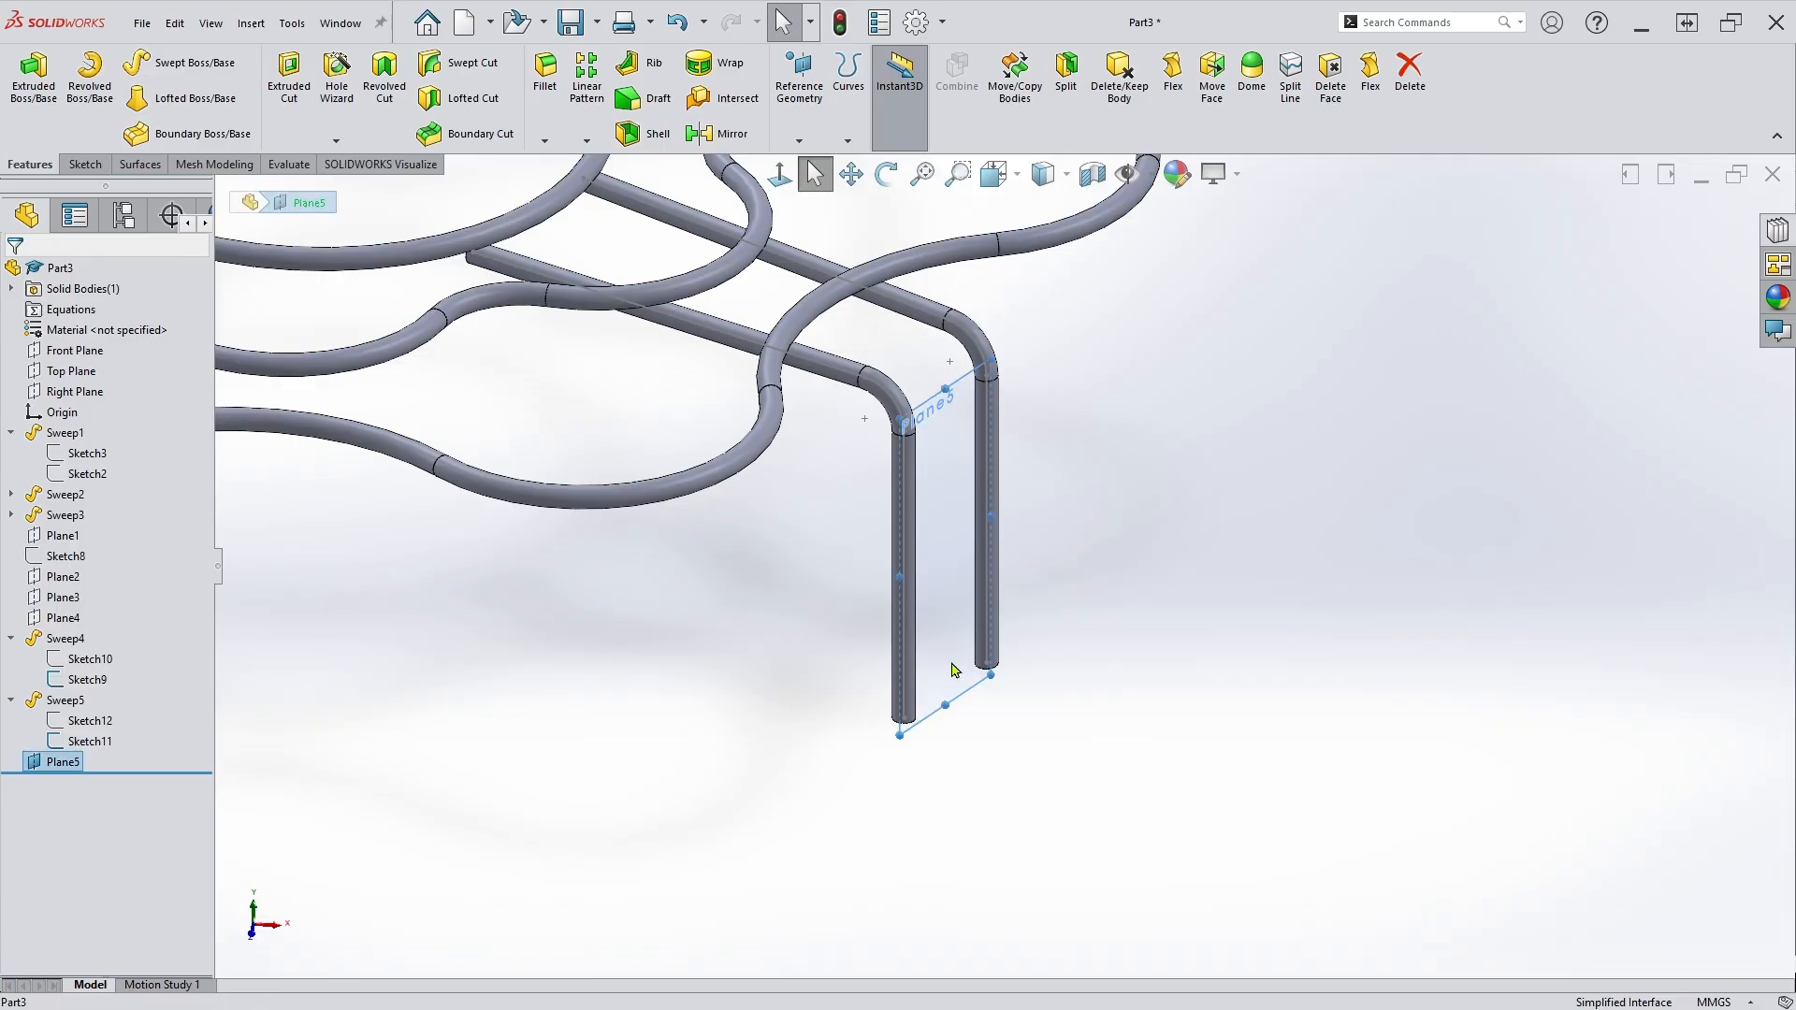
{"action": "left_click", "coordinate": [1043, 618]}
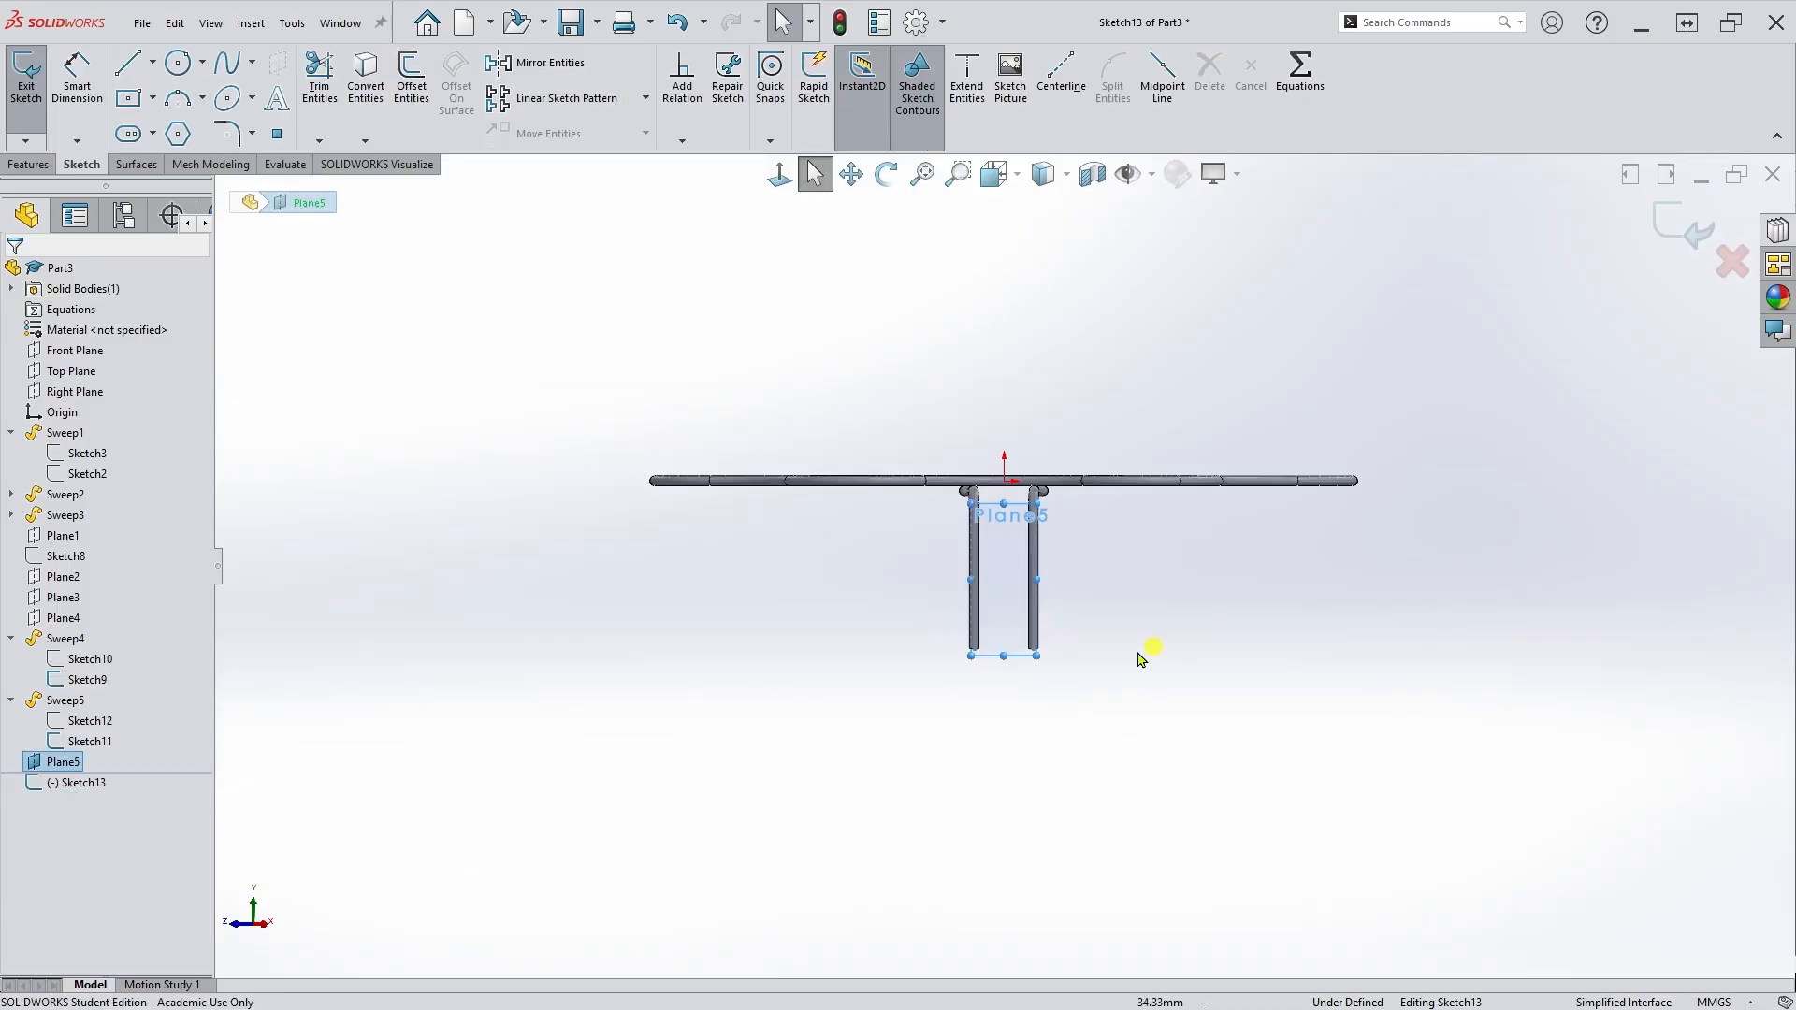
Sketch an upright ellipse between the lower leg ends, centred just below them, with radii of about 8.8 mm and 5.06 mm.
{"action": "scroll", "coordinate": [1020, 654], "scroll_direction": "down", "scroll_amount": 3}
{"action": "scroll", "coordinate": [1022, 679], "scroll_direction": "down", "scroll_amount": 1}
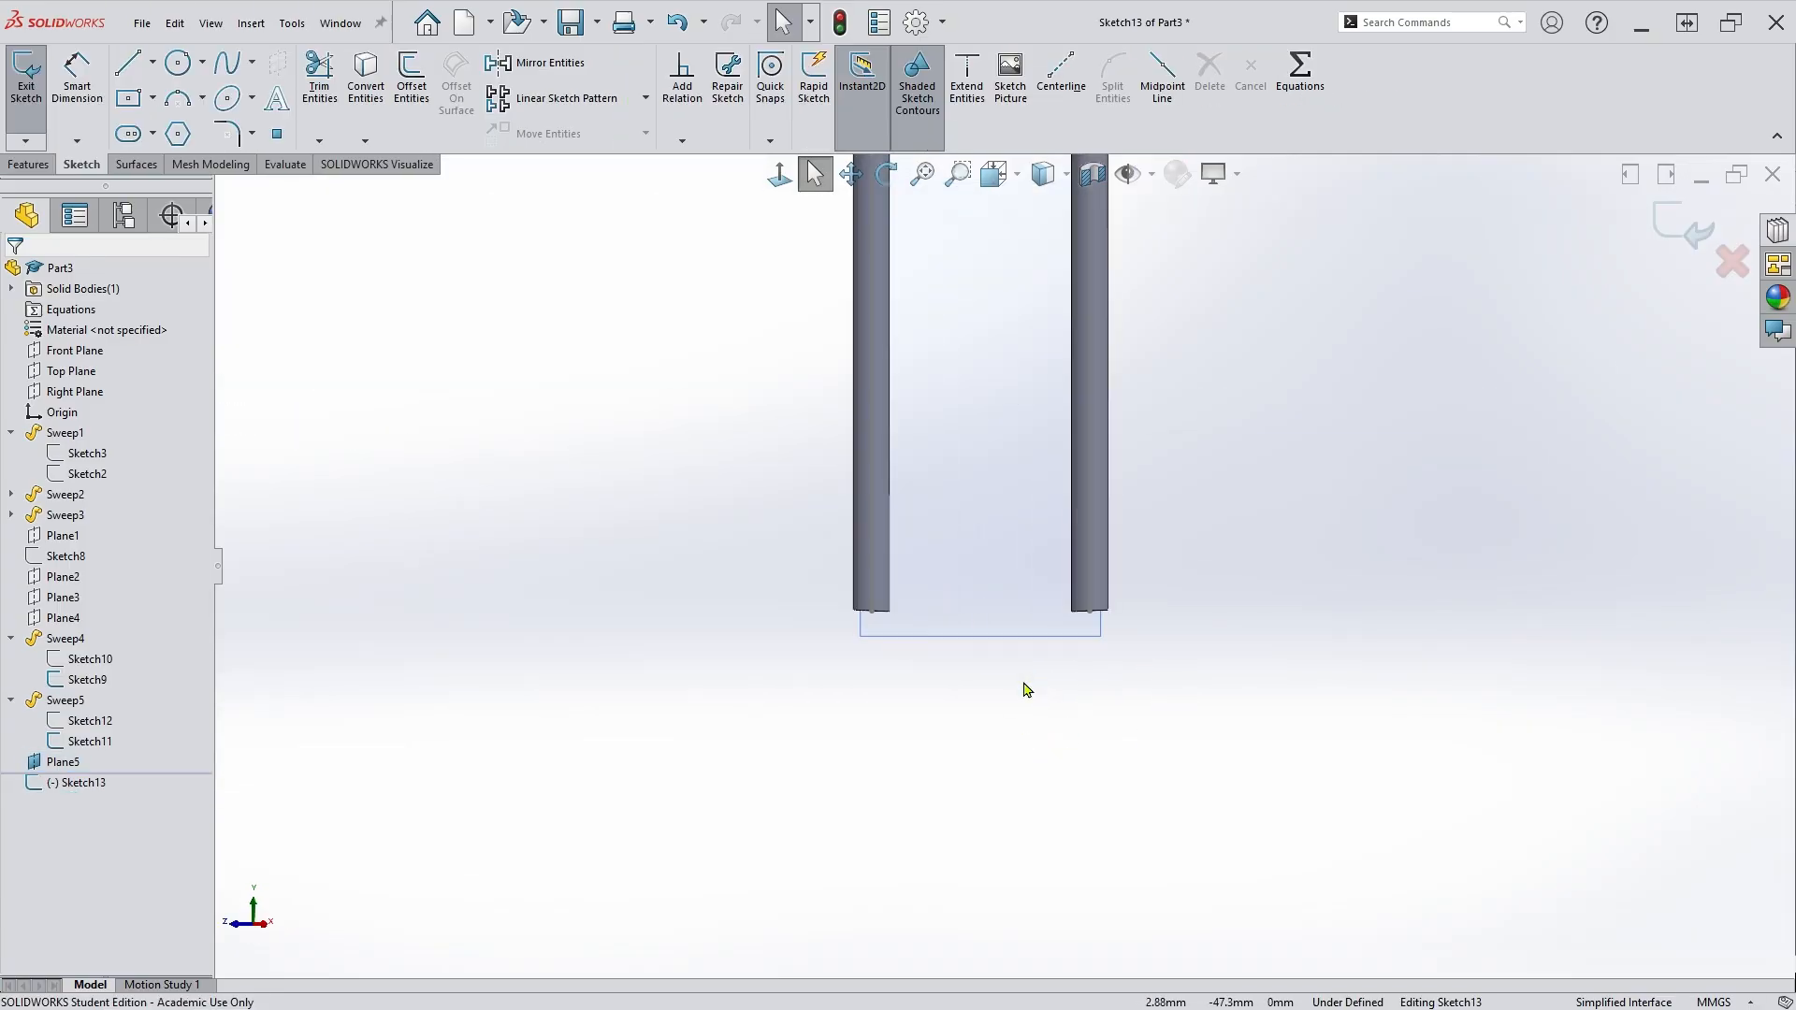
{"action": "scroll", "coordinate": [1026, 690], "scroll_direction": "down", "scroll_amount": 1}
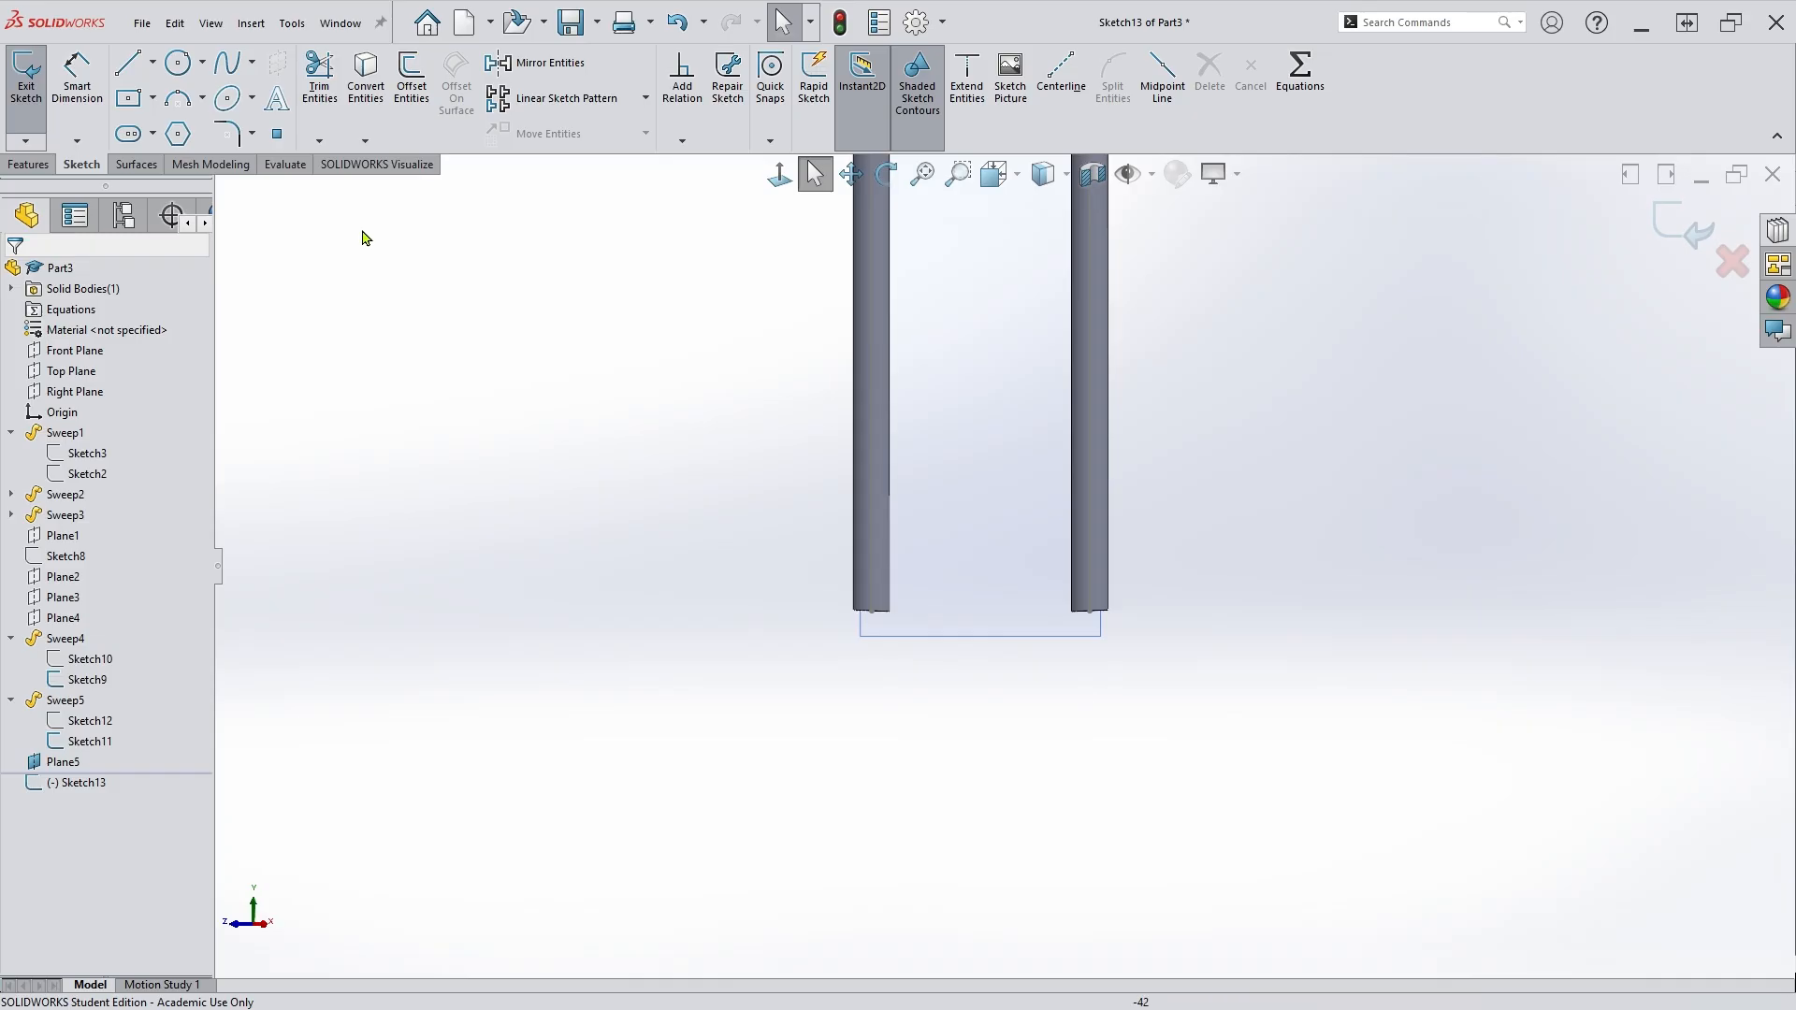
{"action": "left_click", "coordinate": [232, 102]}
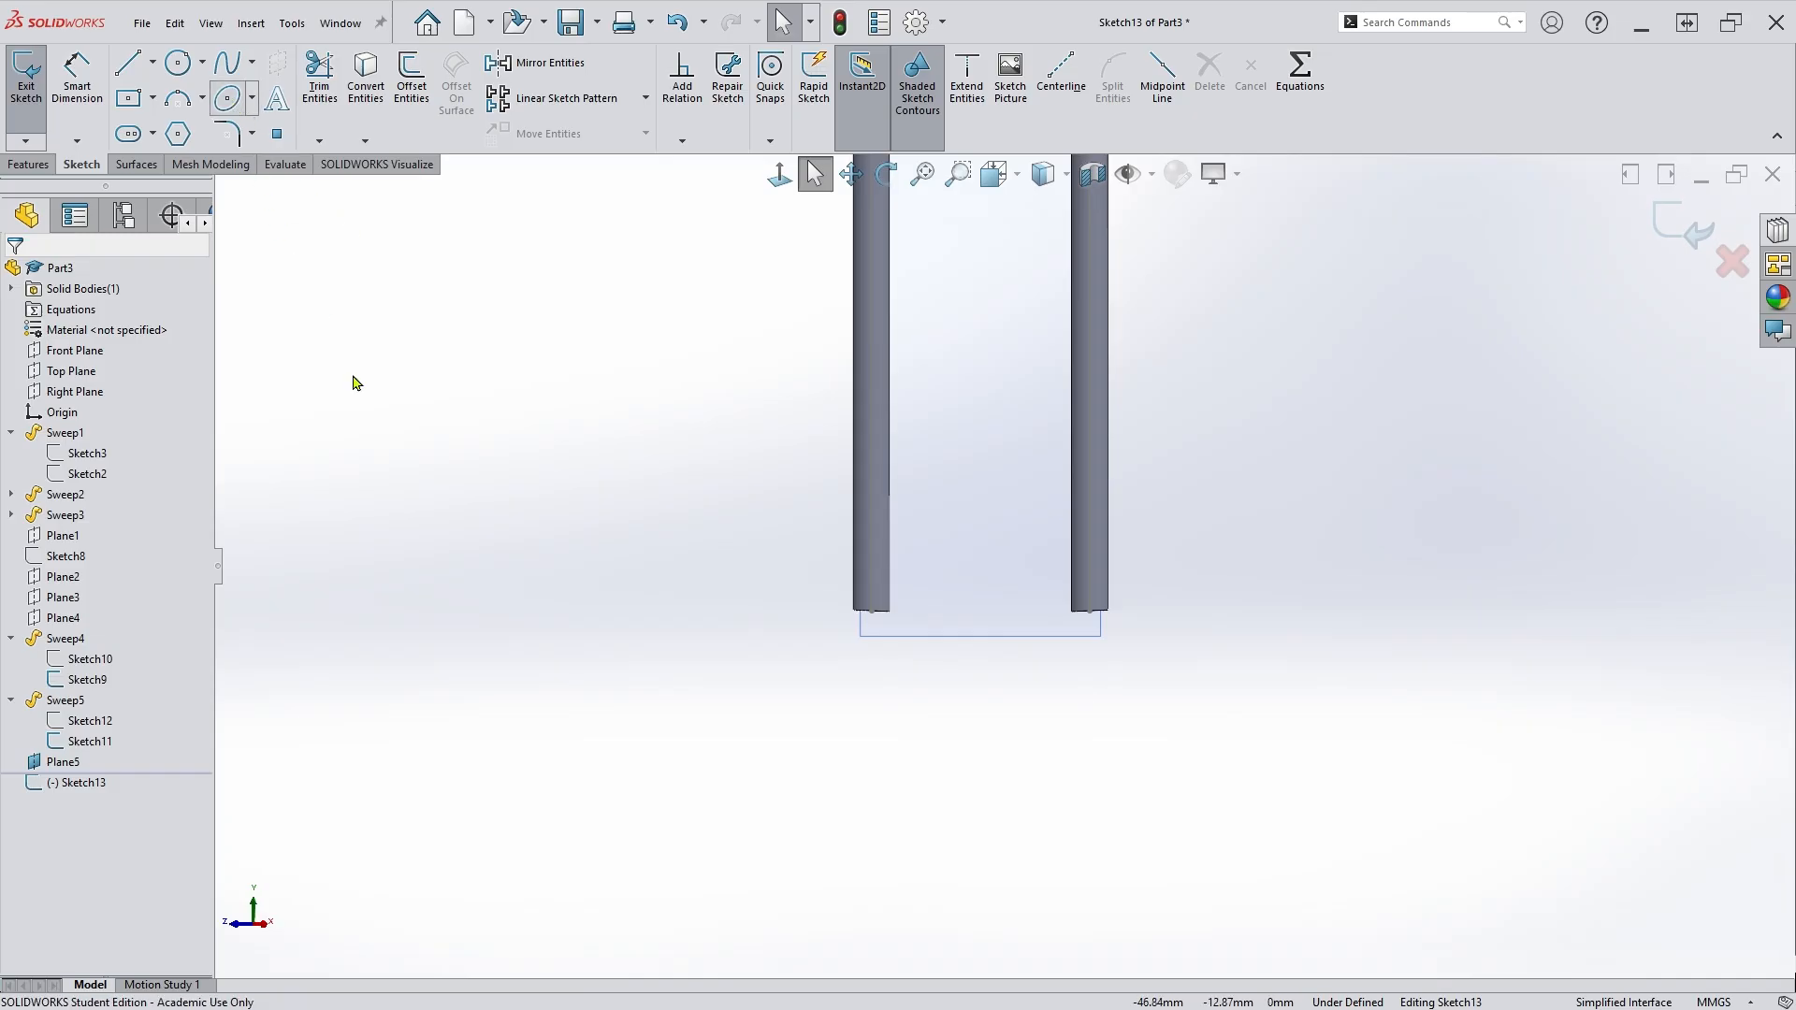
{"action": "left_click", "coordinate": [980, 673]}
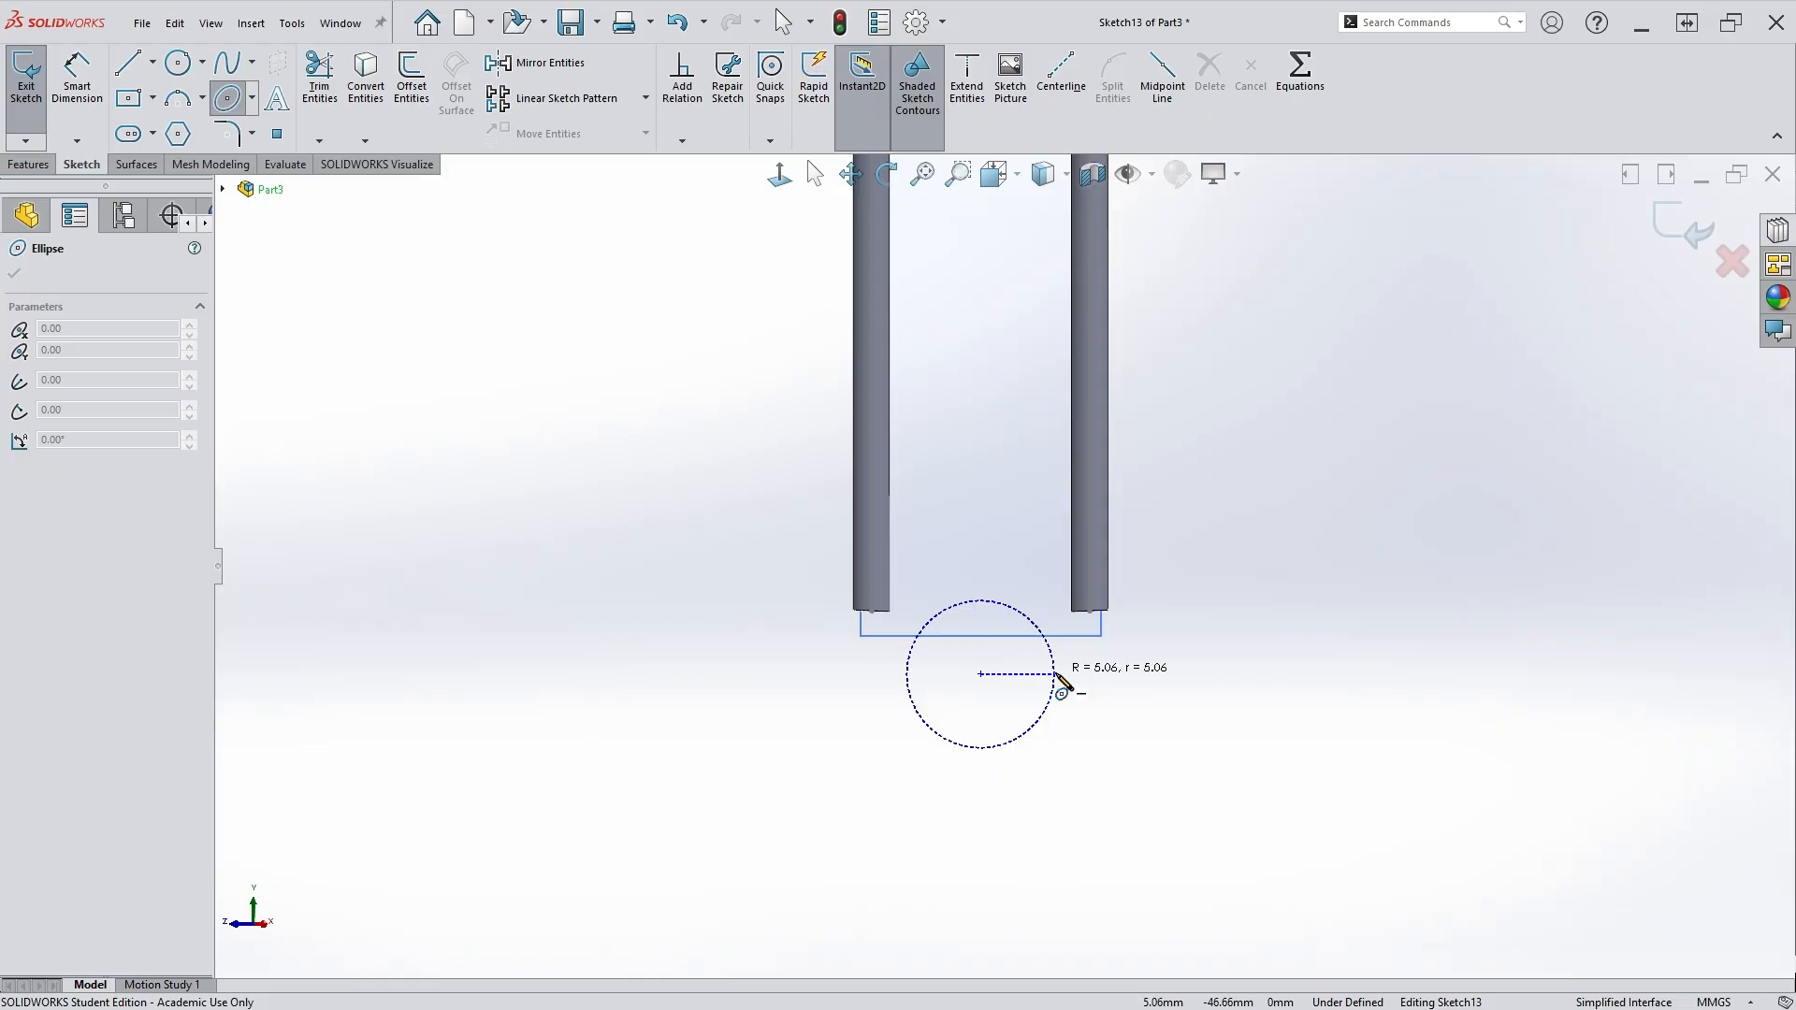
{"action": "left_click", "coordinate": [1055, 674]}
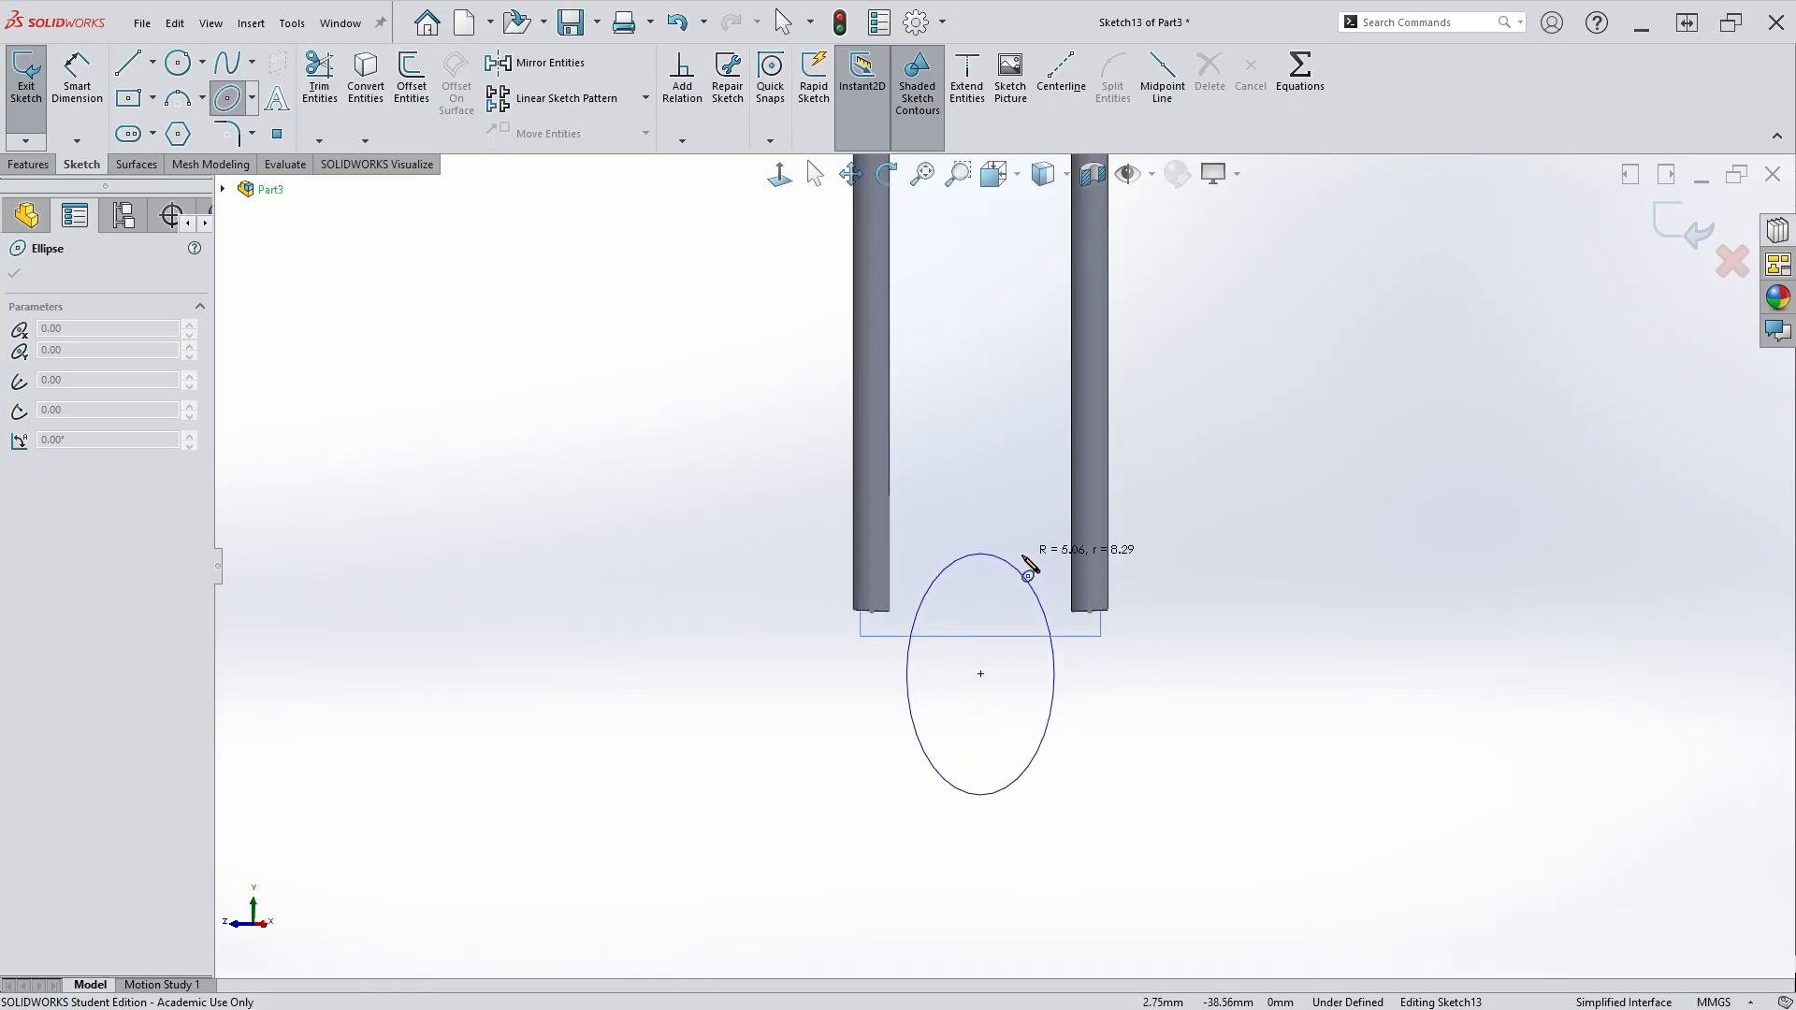
{"action": "left_click", "coordinate": [1026, 562]}
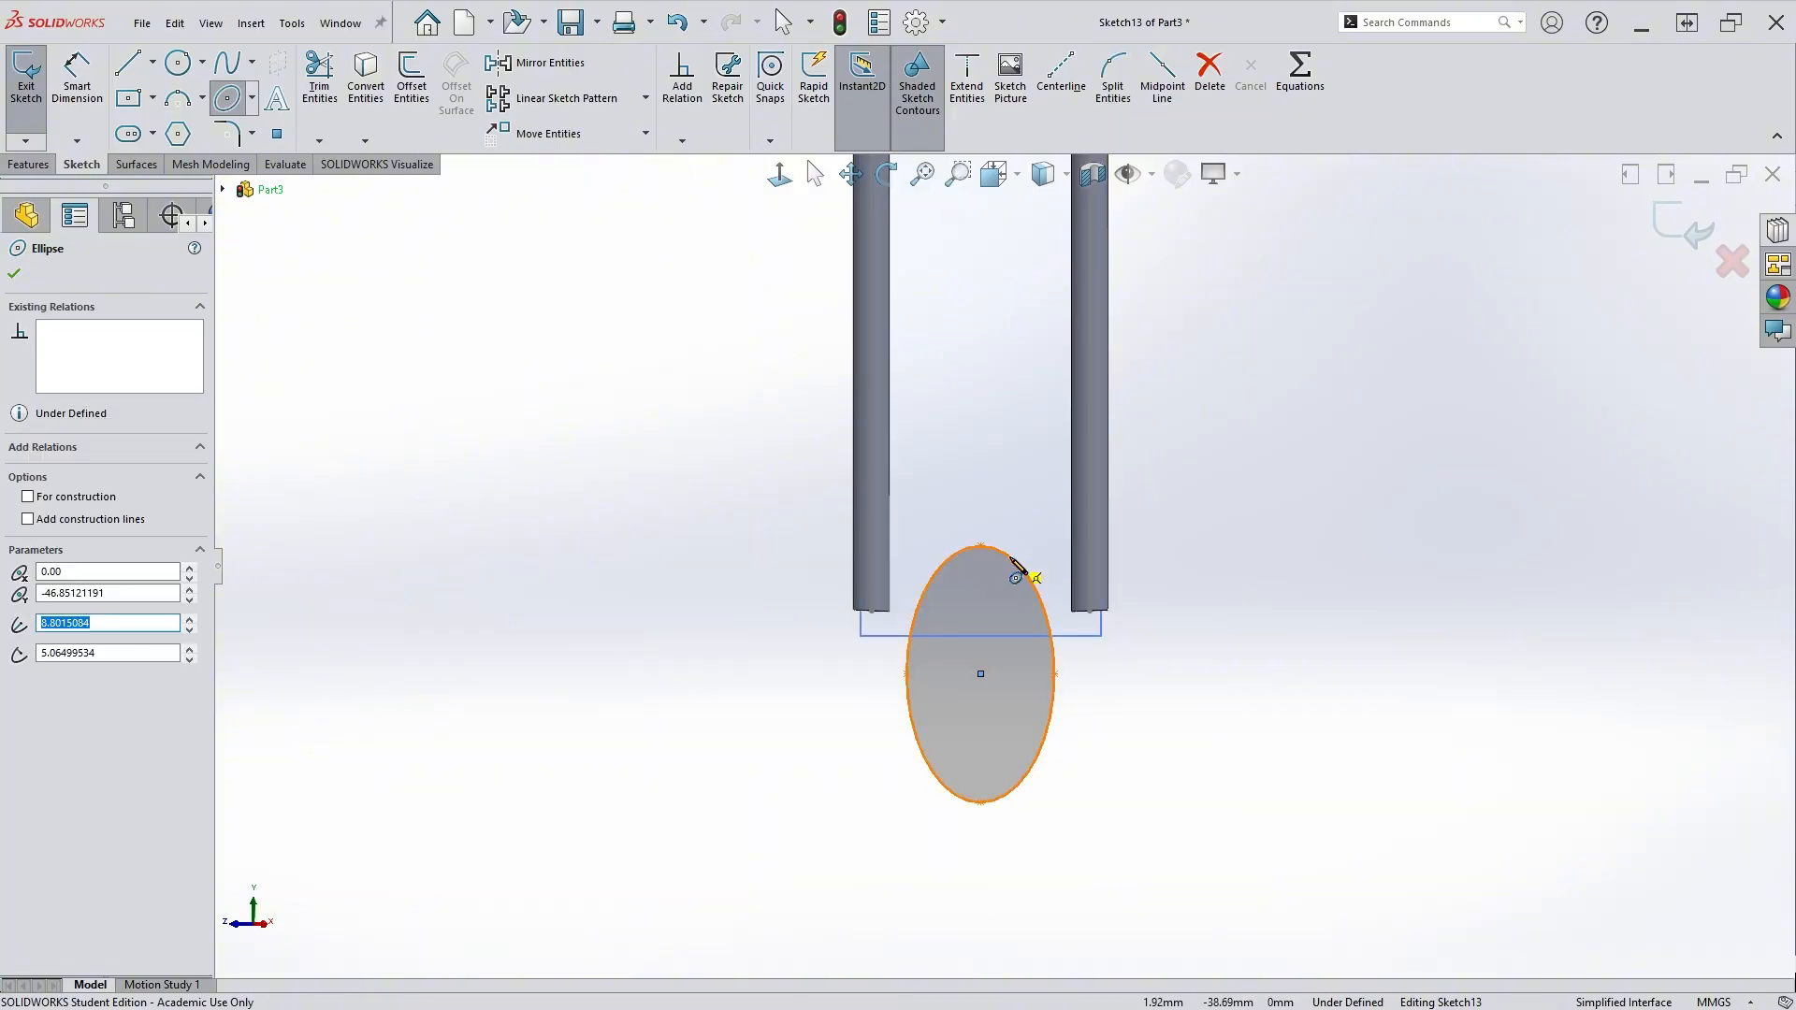
{"action": "key", "text": "Escape"}
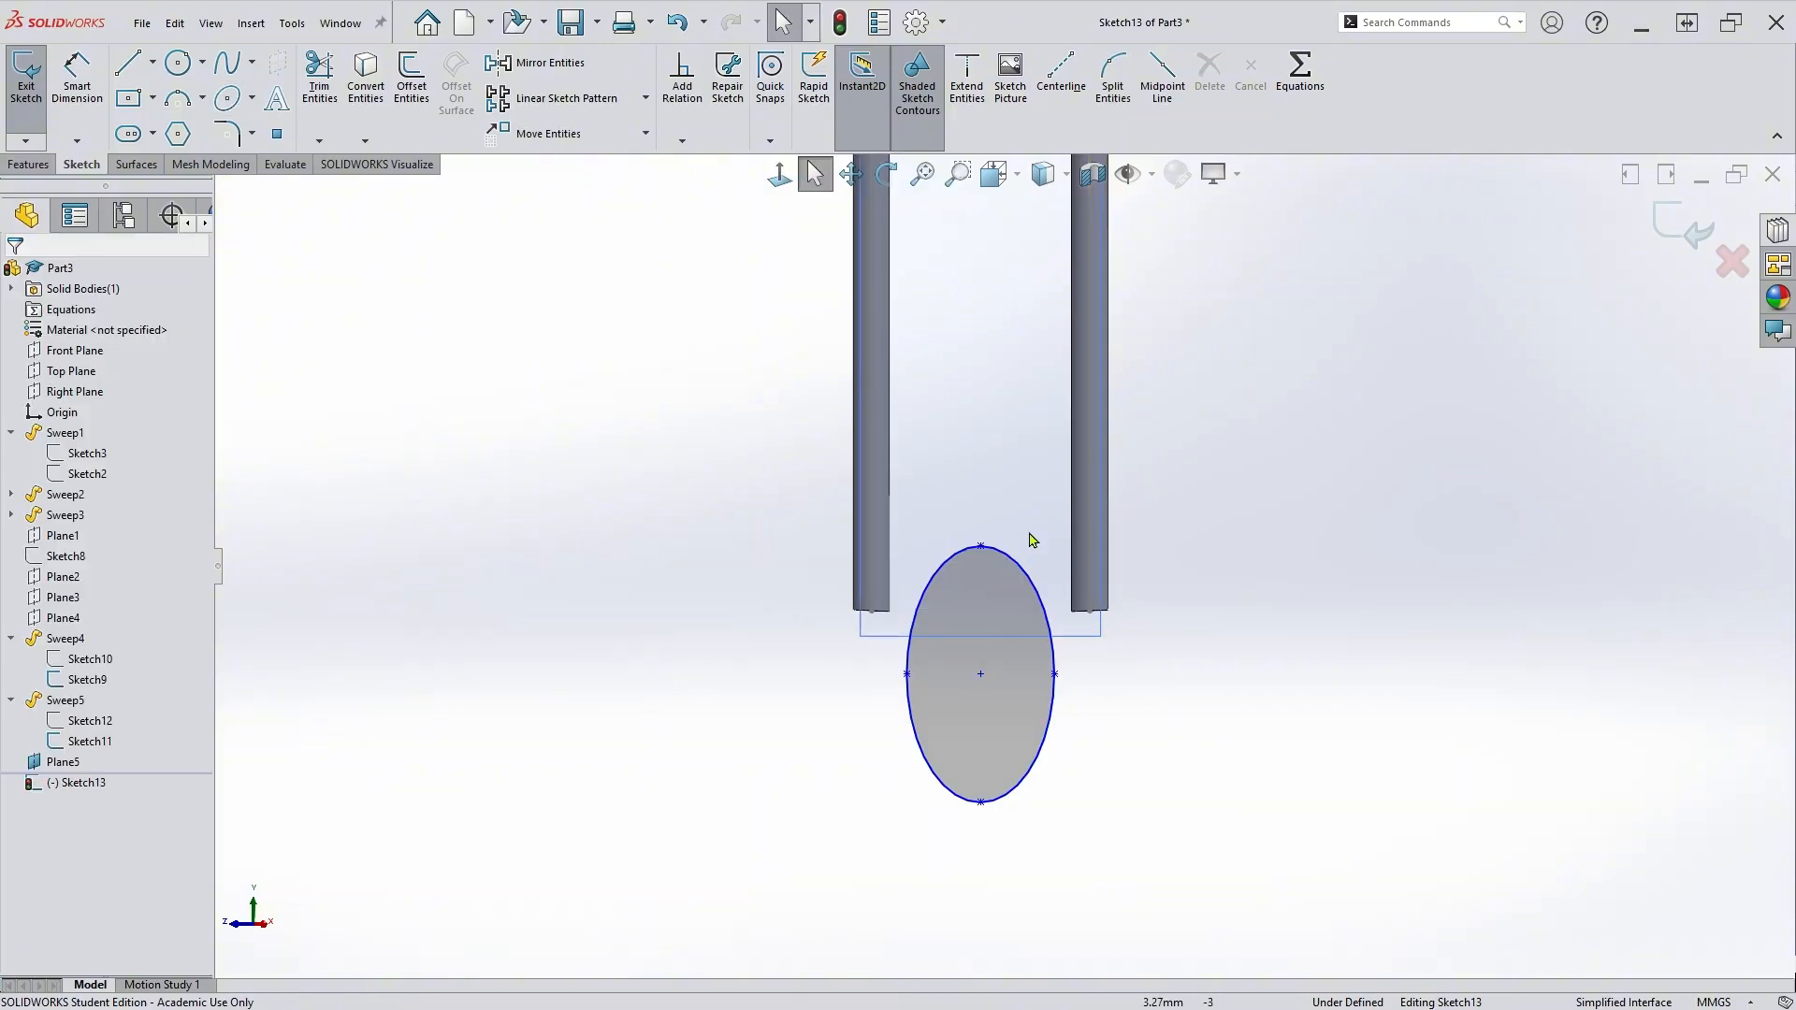
Add Pierce relations tying the ellipse's two side points to the vertical path lines of Sketch11 and Sketch9.
{"action": "scroll", "coordinate": [761, 710], "scroll_direction": "down", "scroll_amount": 3}
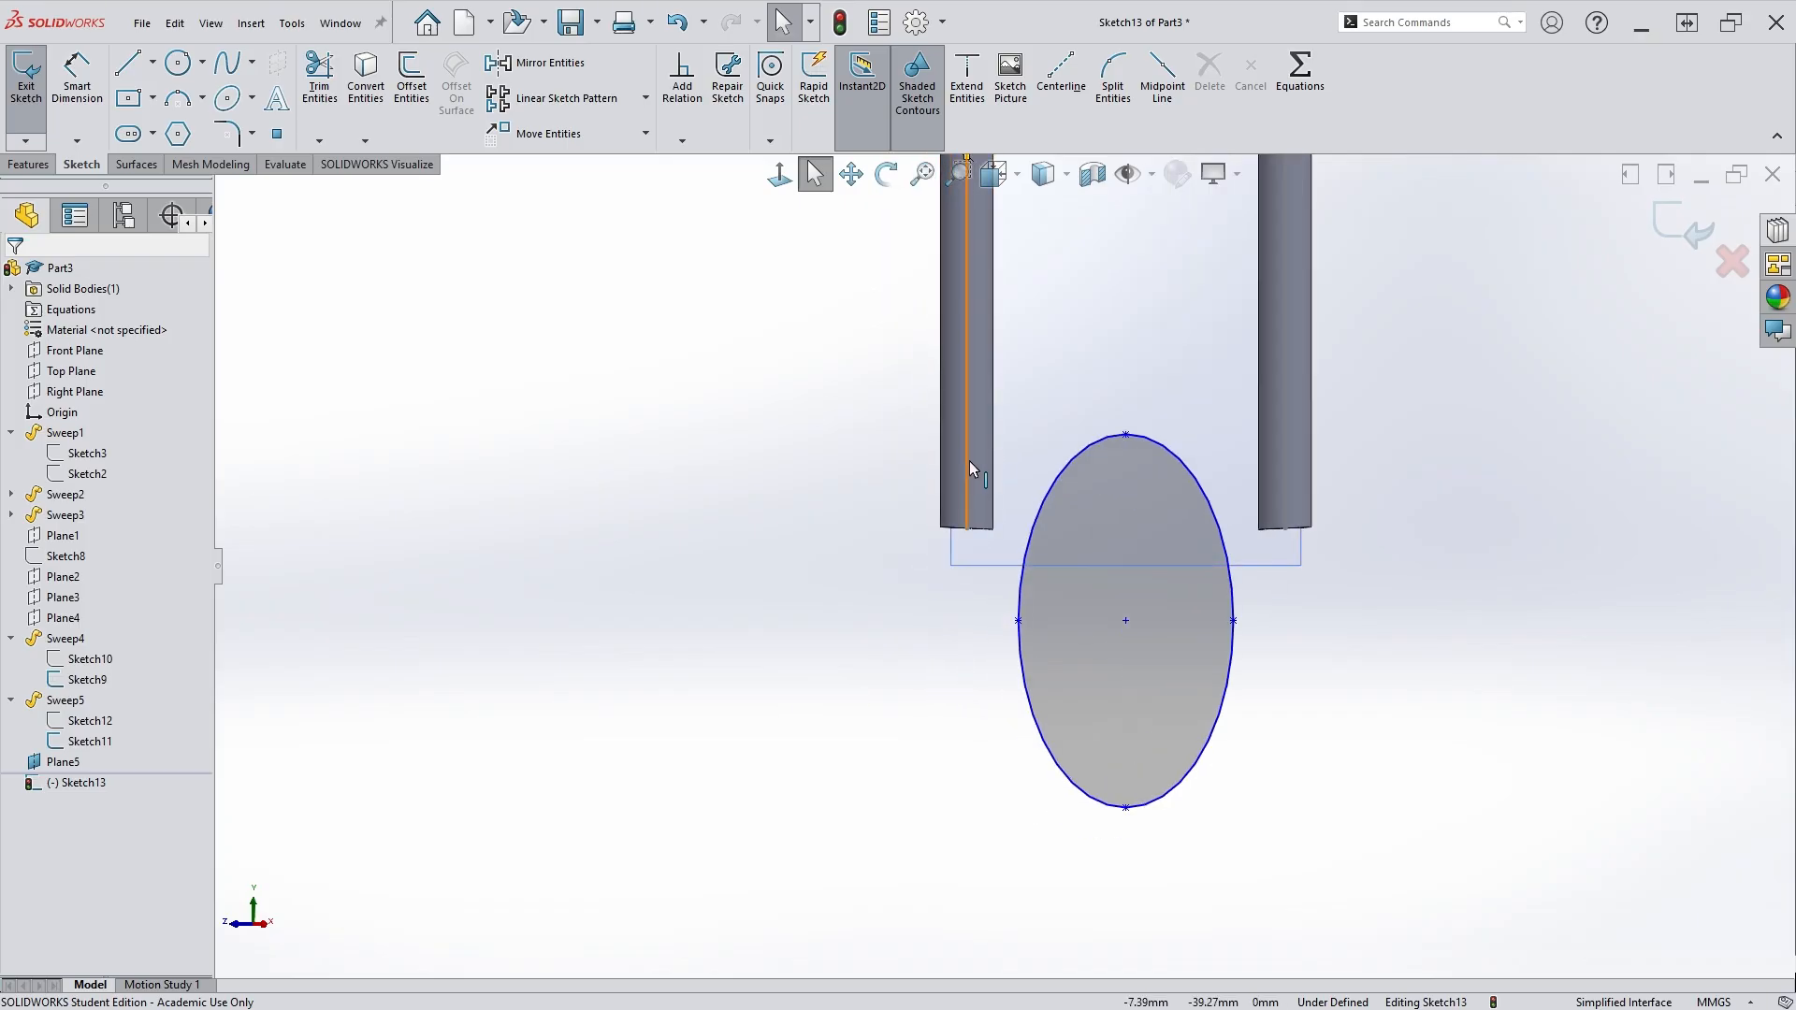
{"action": "left_click", "coordinate": [968, 472]}
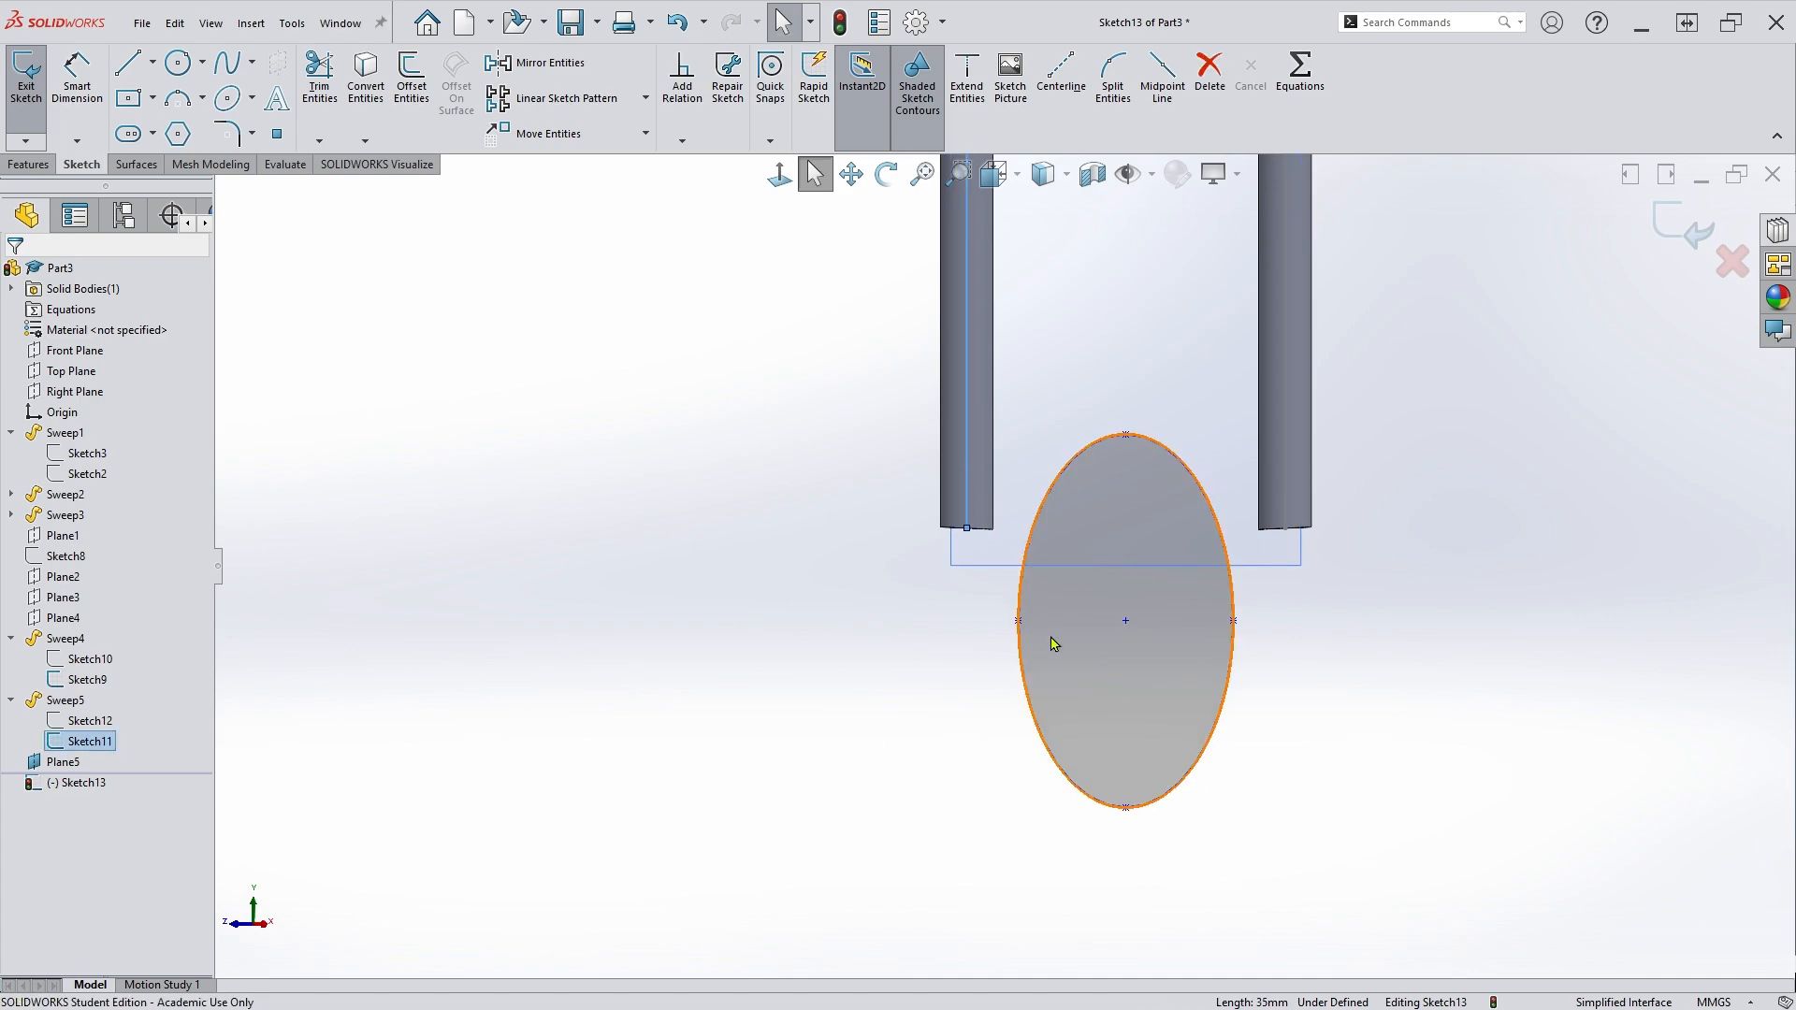
{"action": "left_click", "coordinate": [1019, 622], "text": "ctrl"}
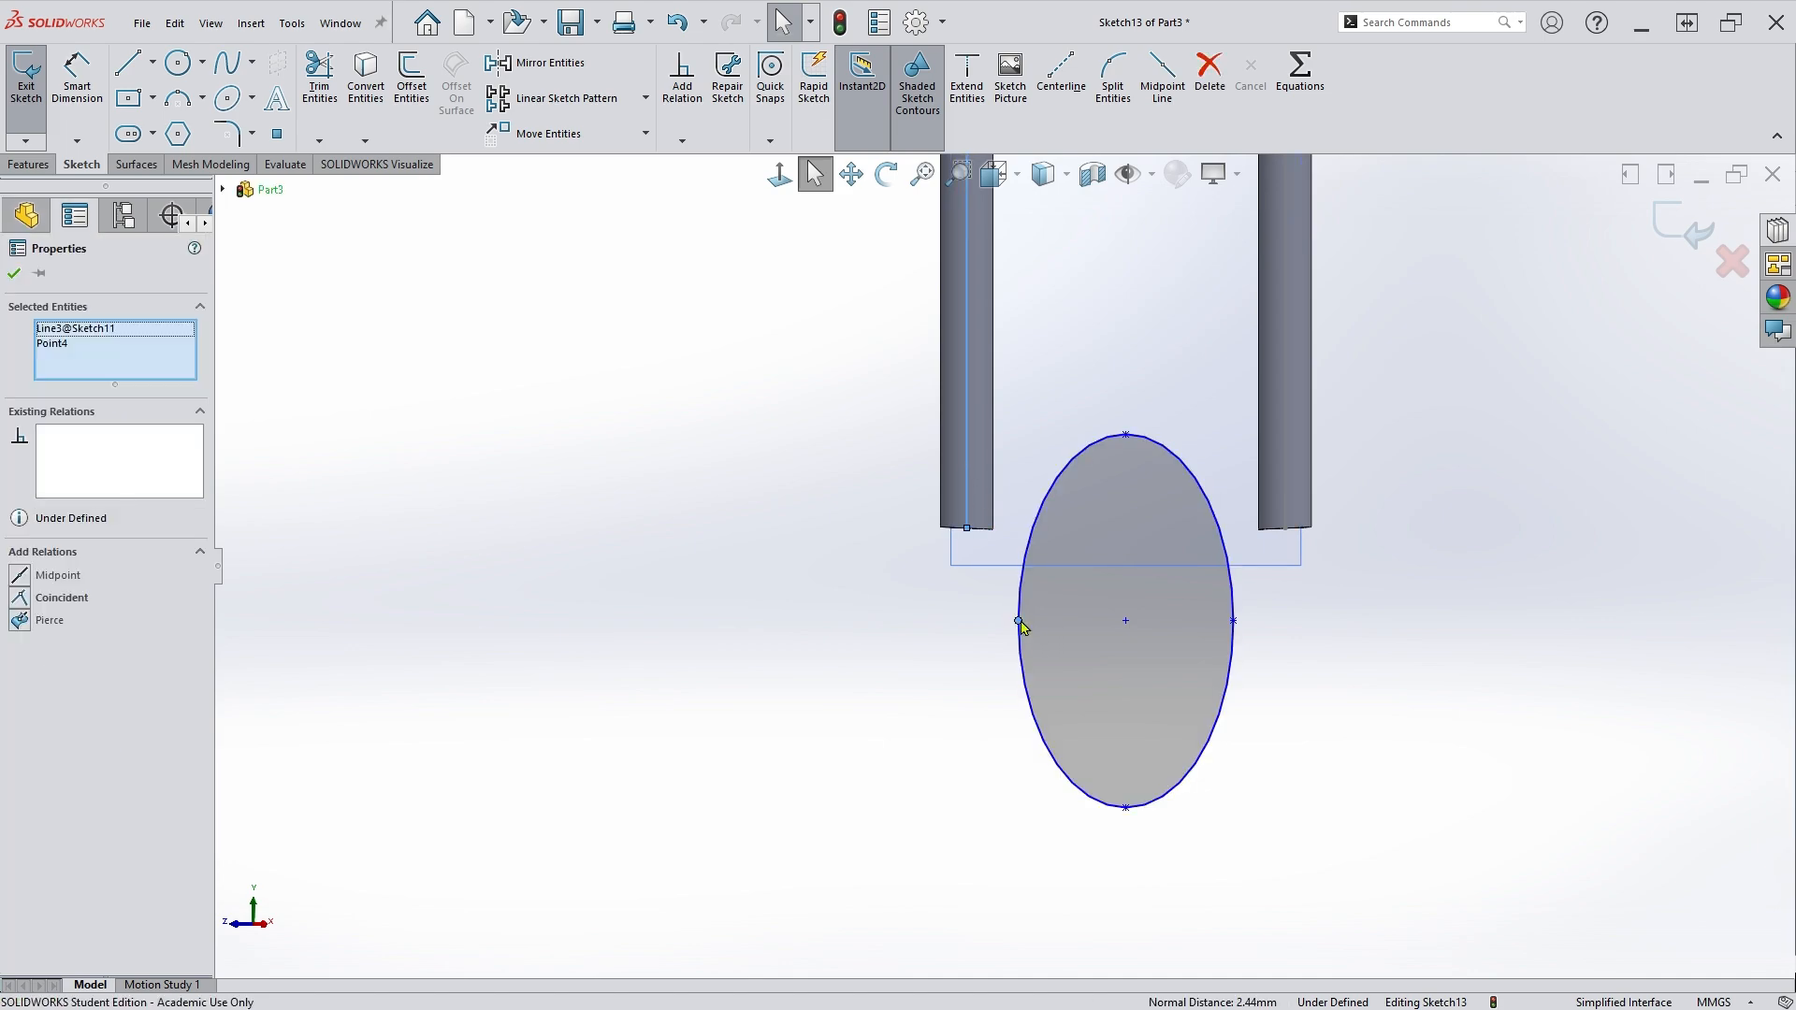
{"action": "left_click", "coordinate": [20, 620]}
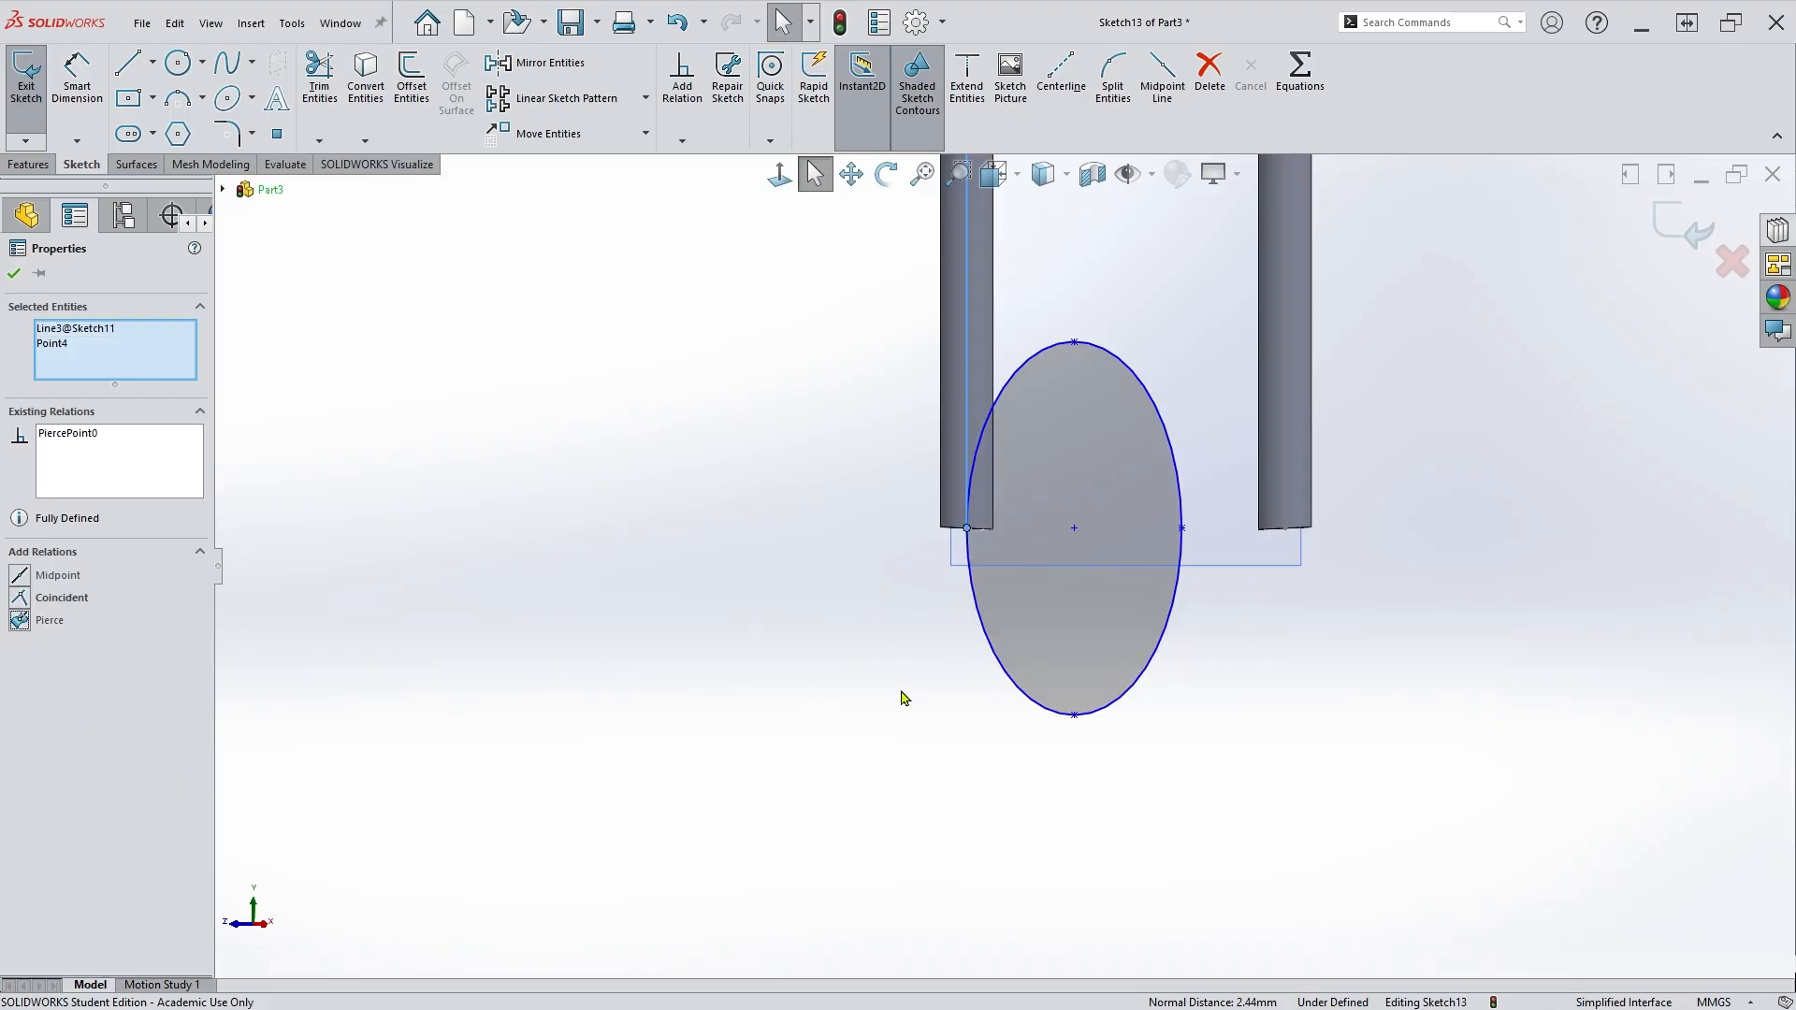
{"action": "left_click", "coordinate": [1287, 435]}
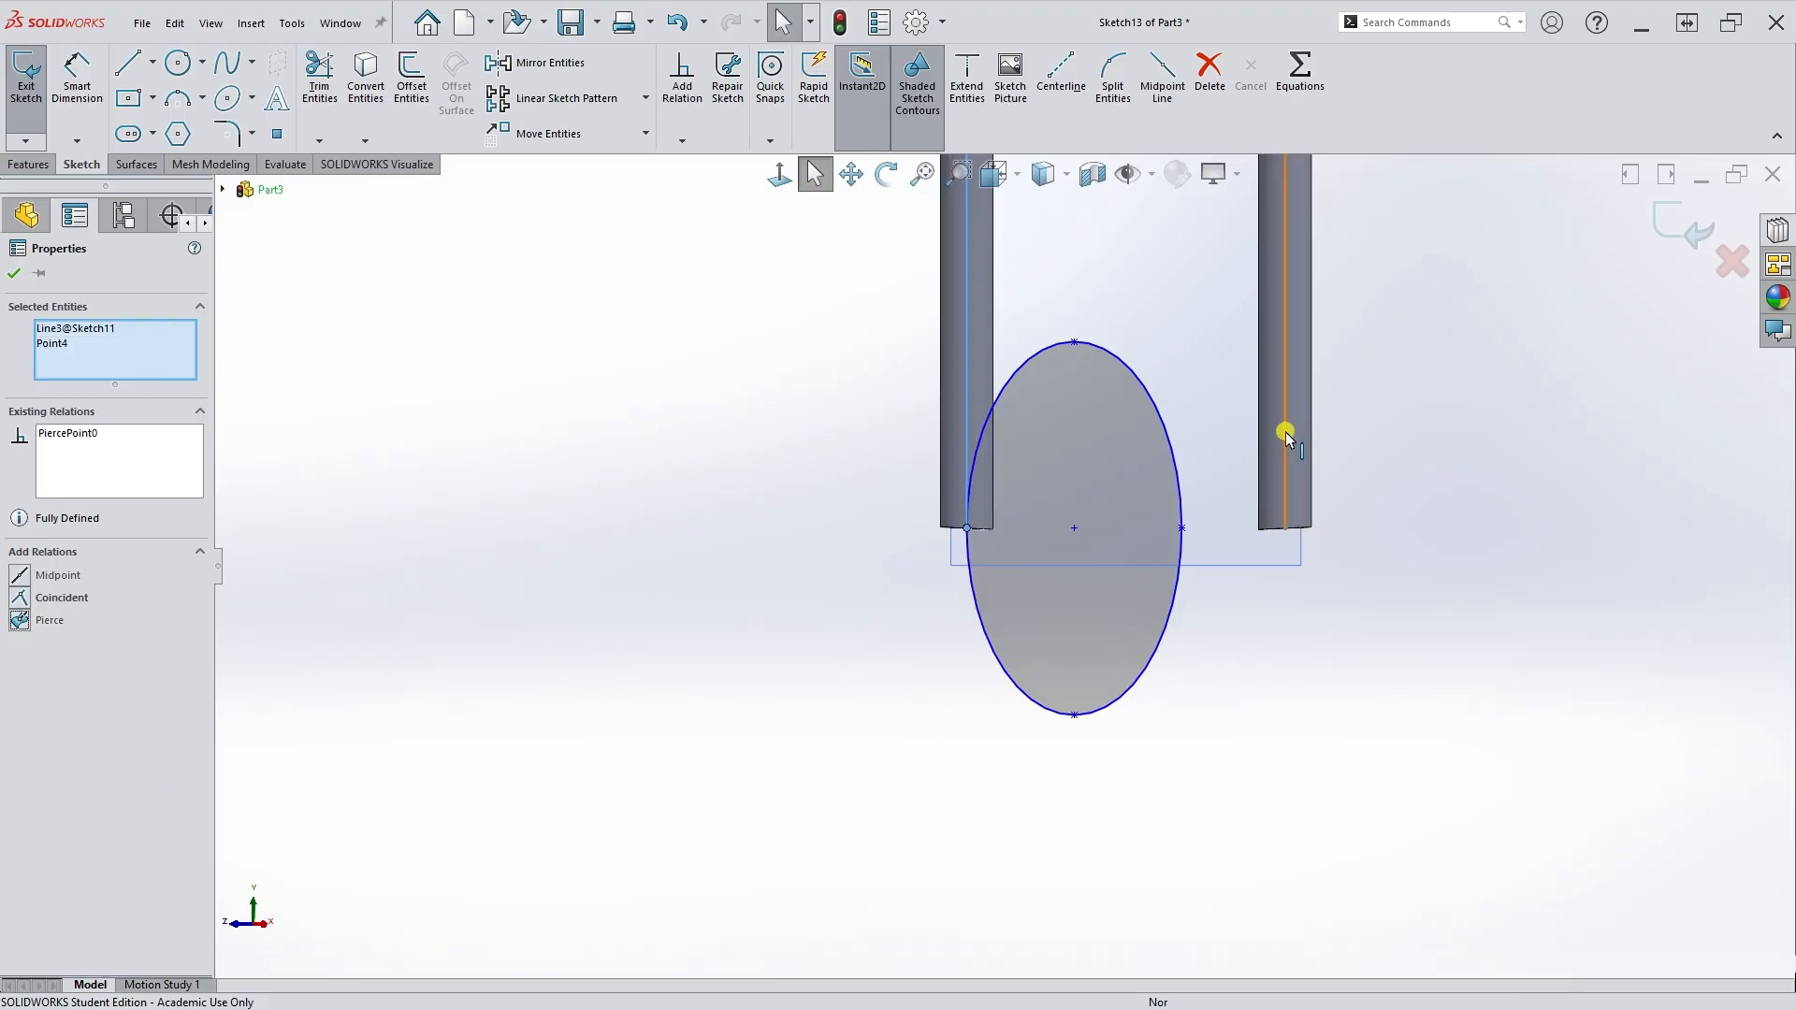
{"action": "left_click", "coordinate": [1183, 530]}
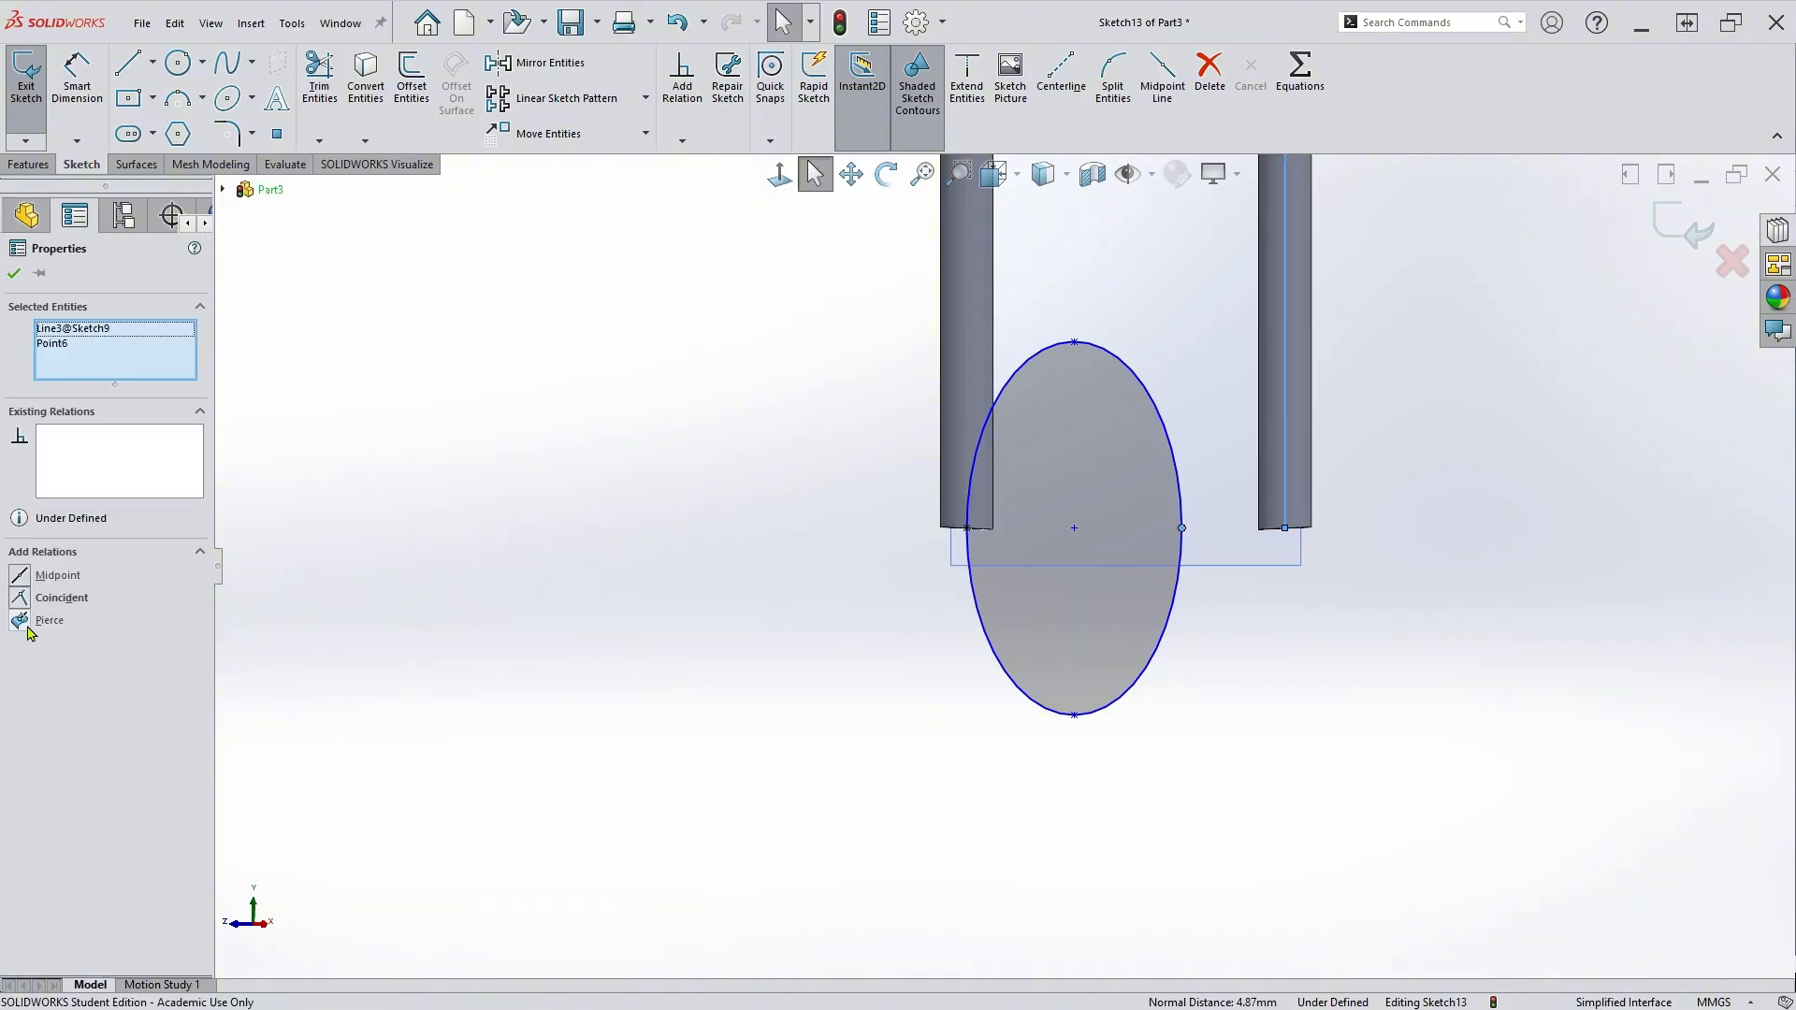
{"action": "left_click", "coordinate": [21, 622]}
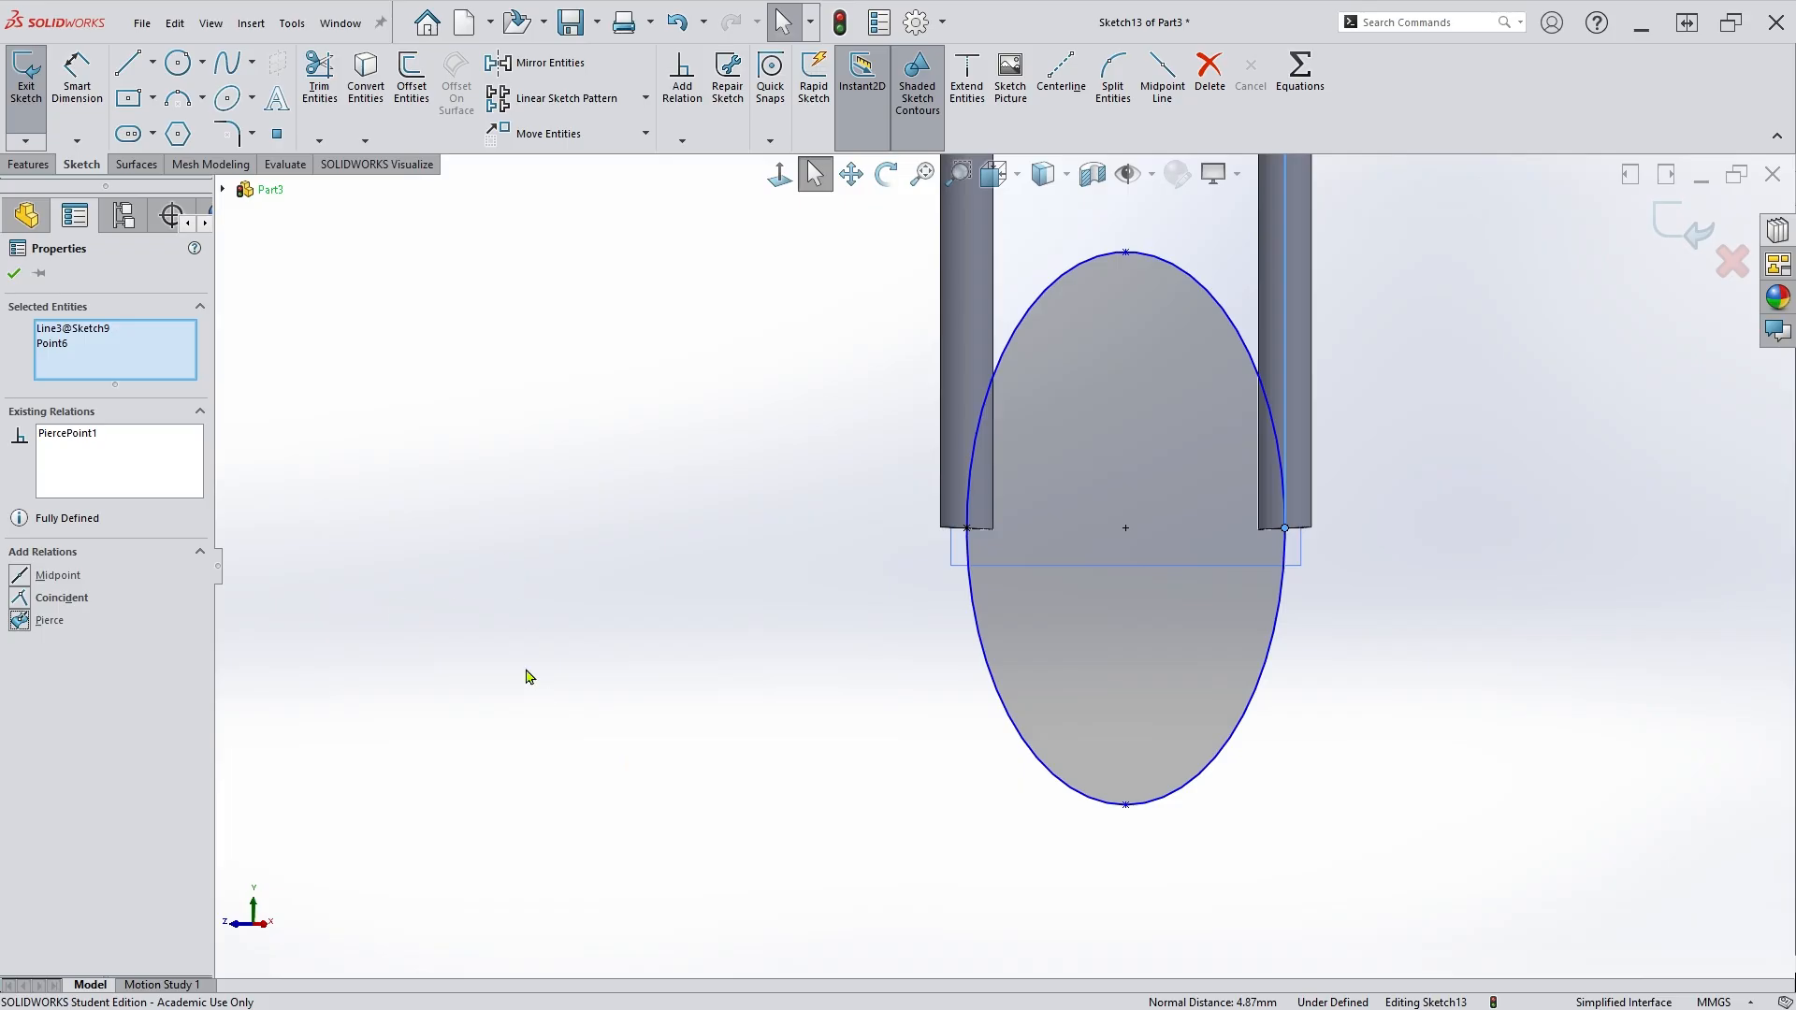
{"action": "left_click", "coordinate": [658, 451]}
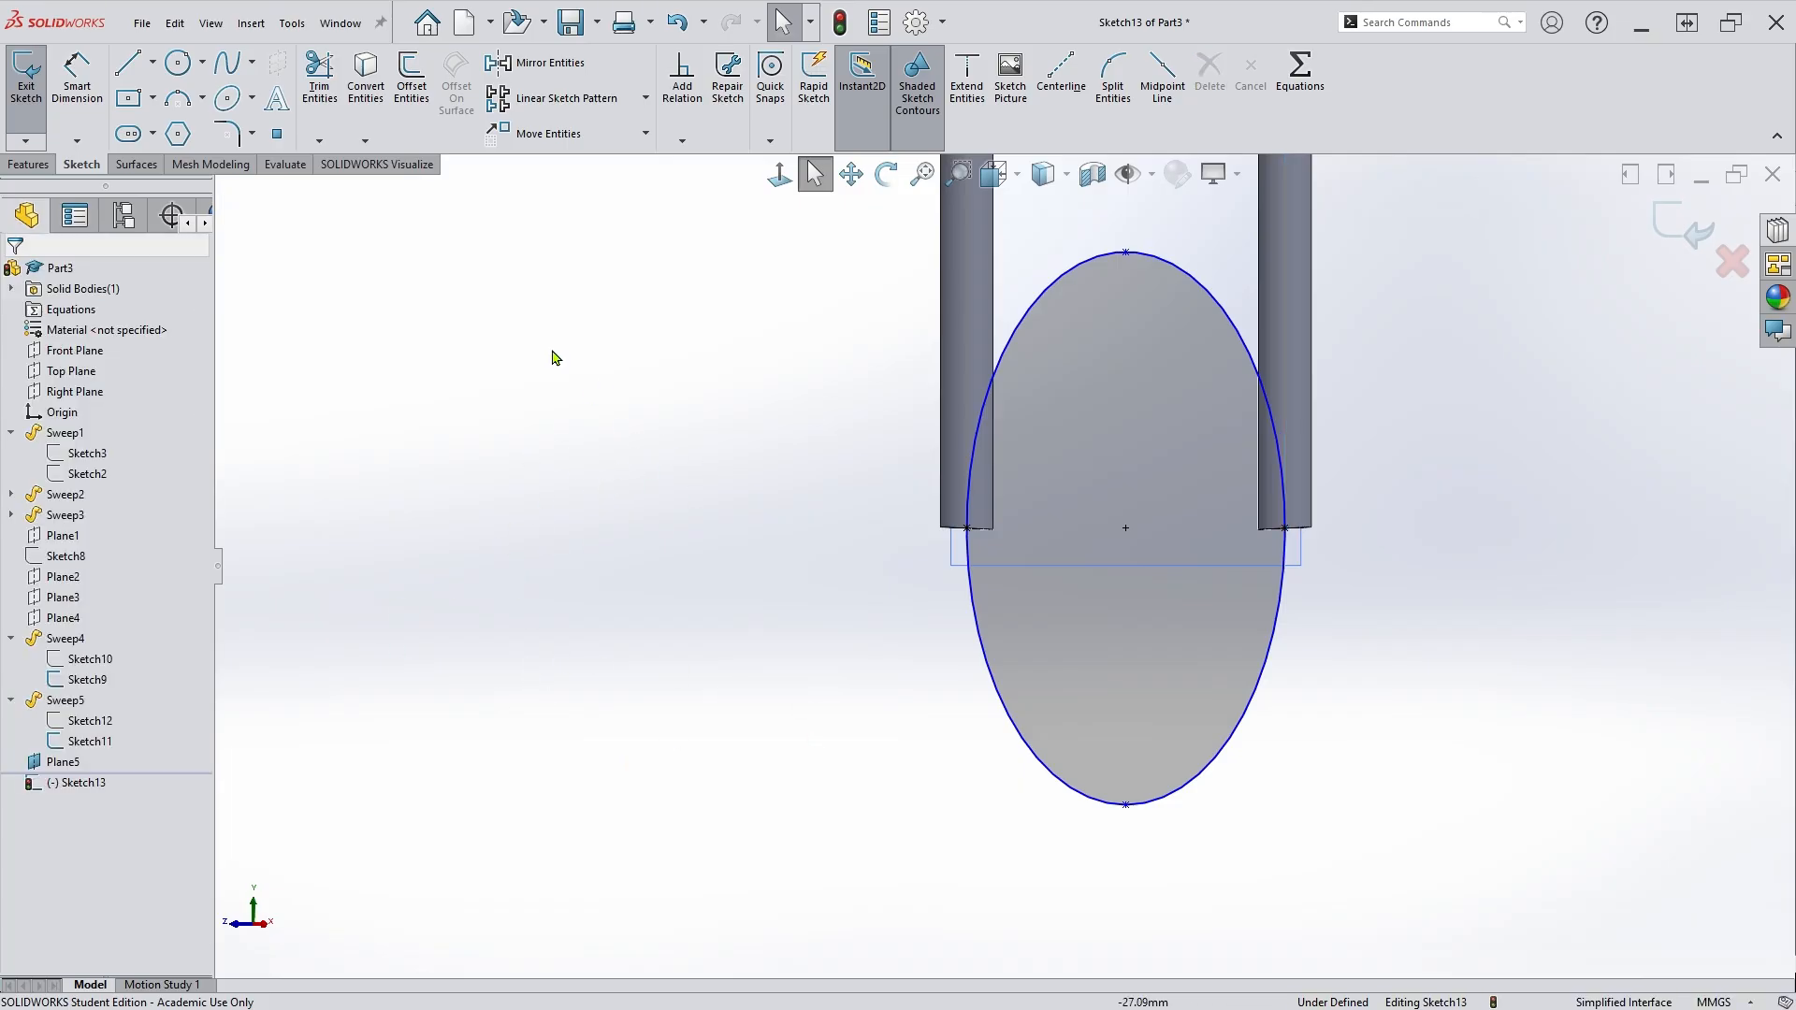
Draw a horizontal centerline across the ellipse between its two side points at the leg ends.
{"action": "left_click", "coordinate": [1073, 93]}
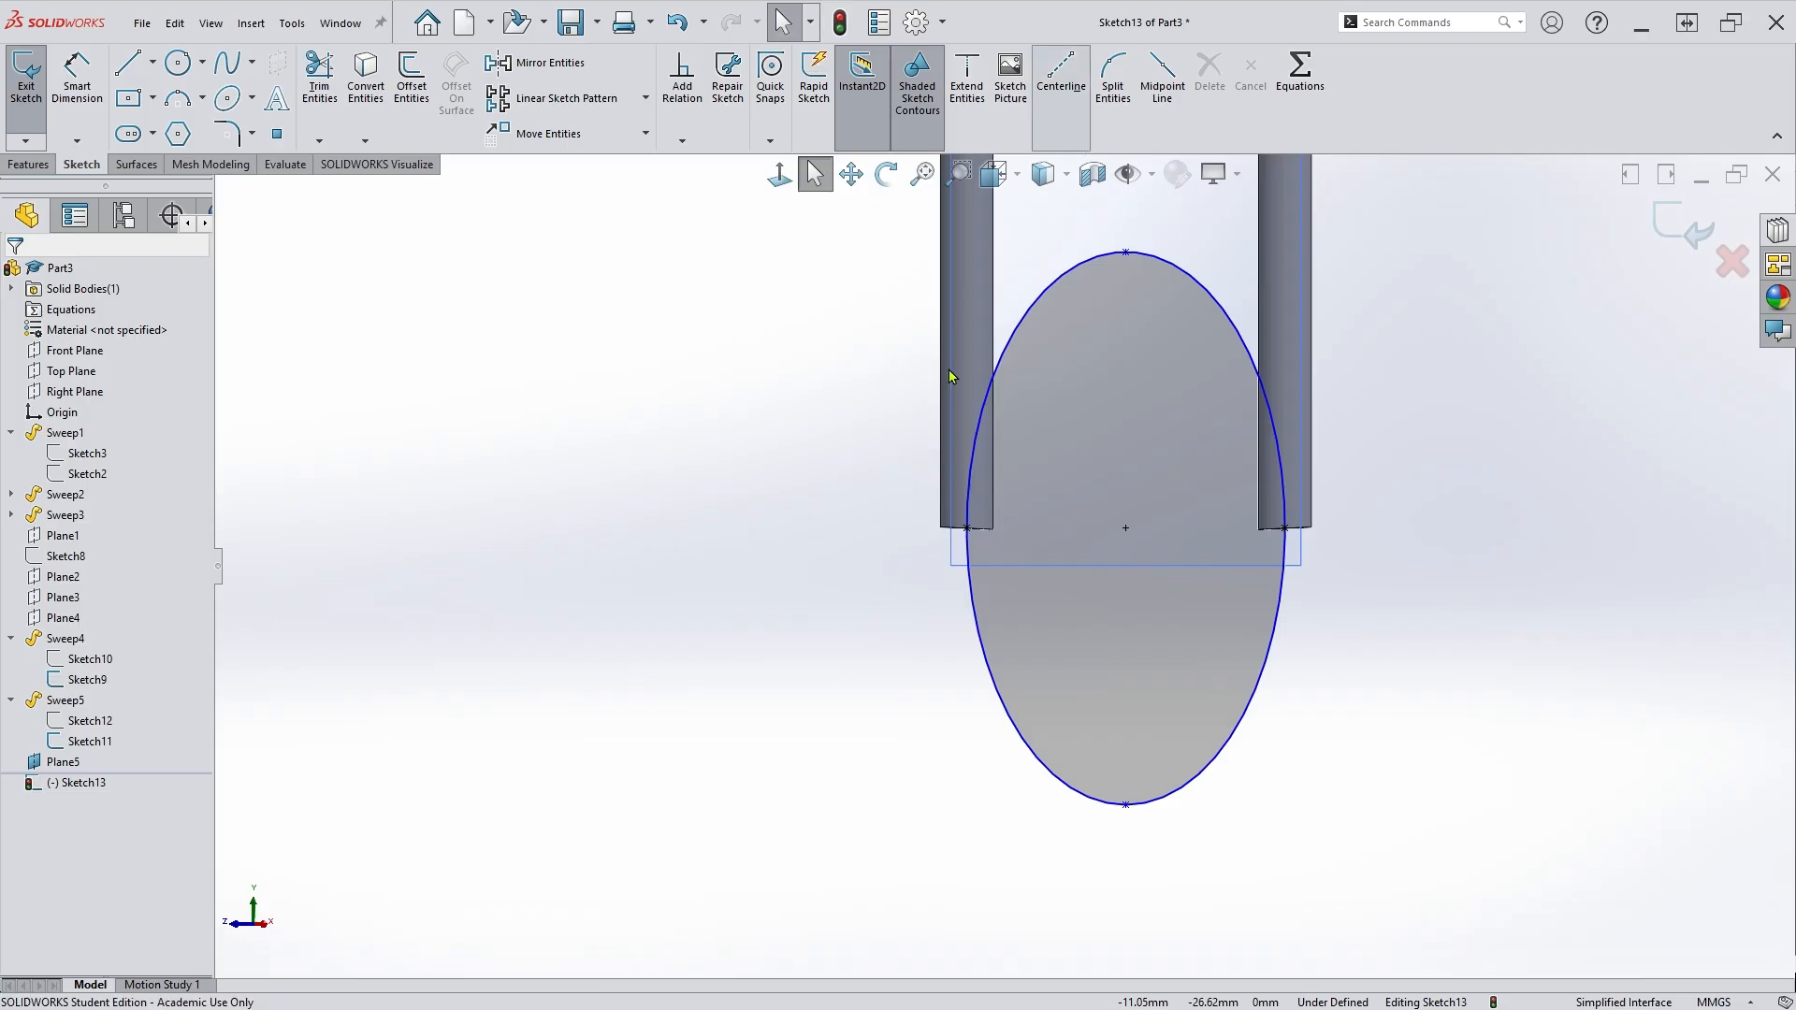
{"action": "left_click", "coordinate": [966, 529]}
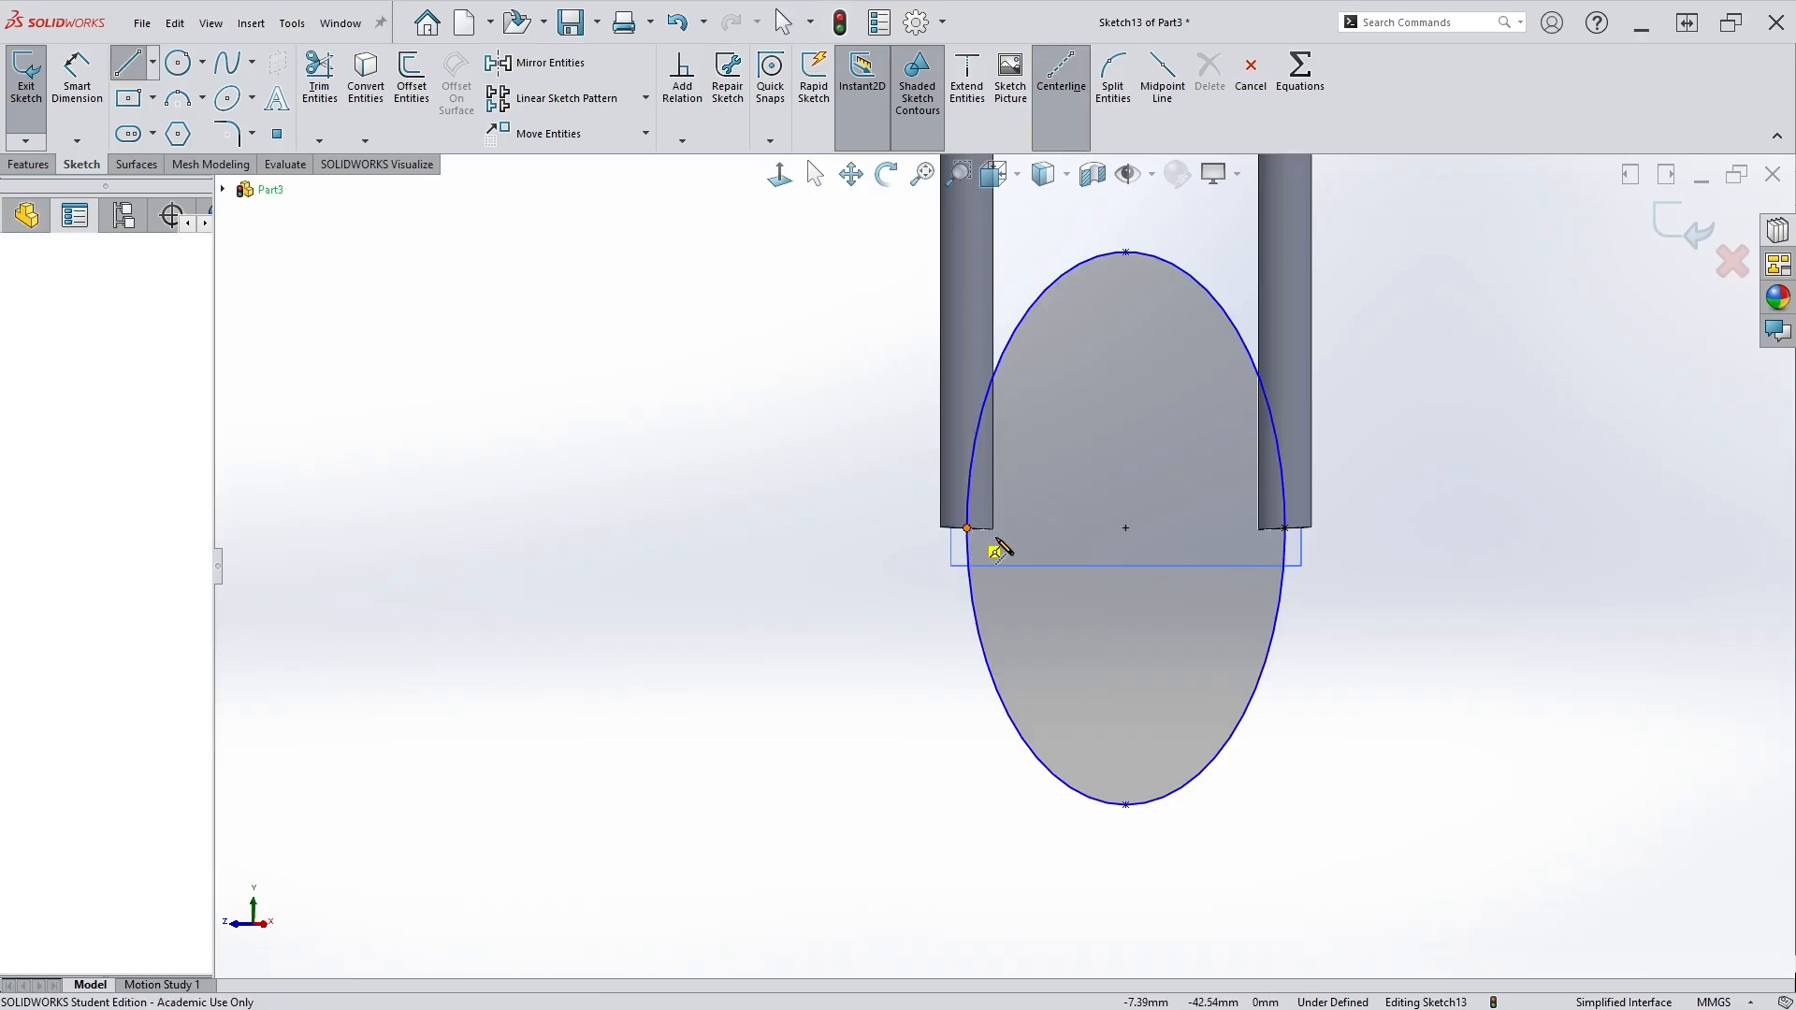
{"action": "left_click", "coordinate": [1286, 528]}
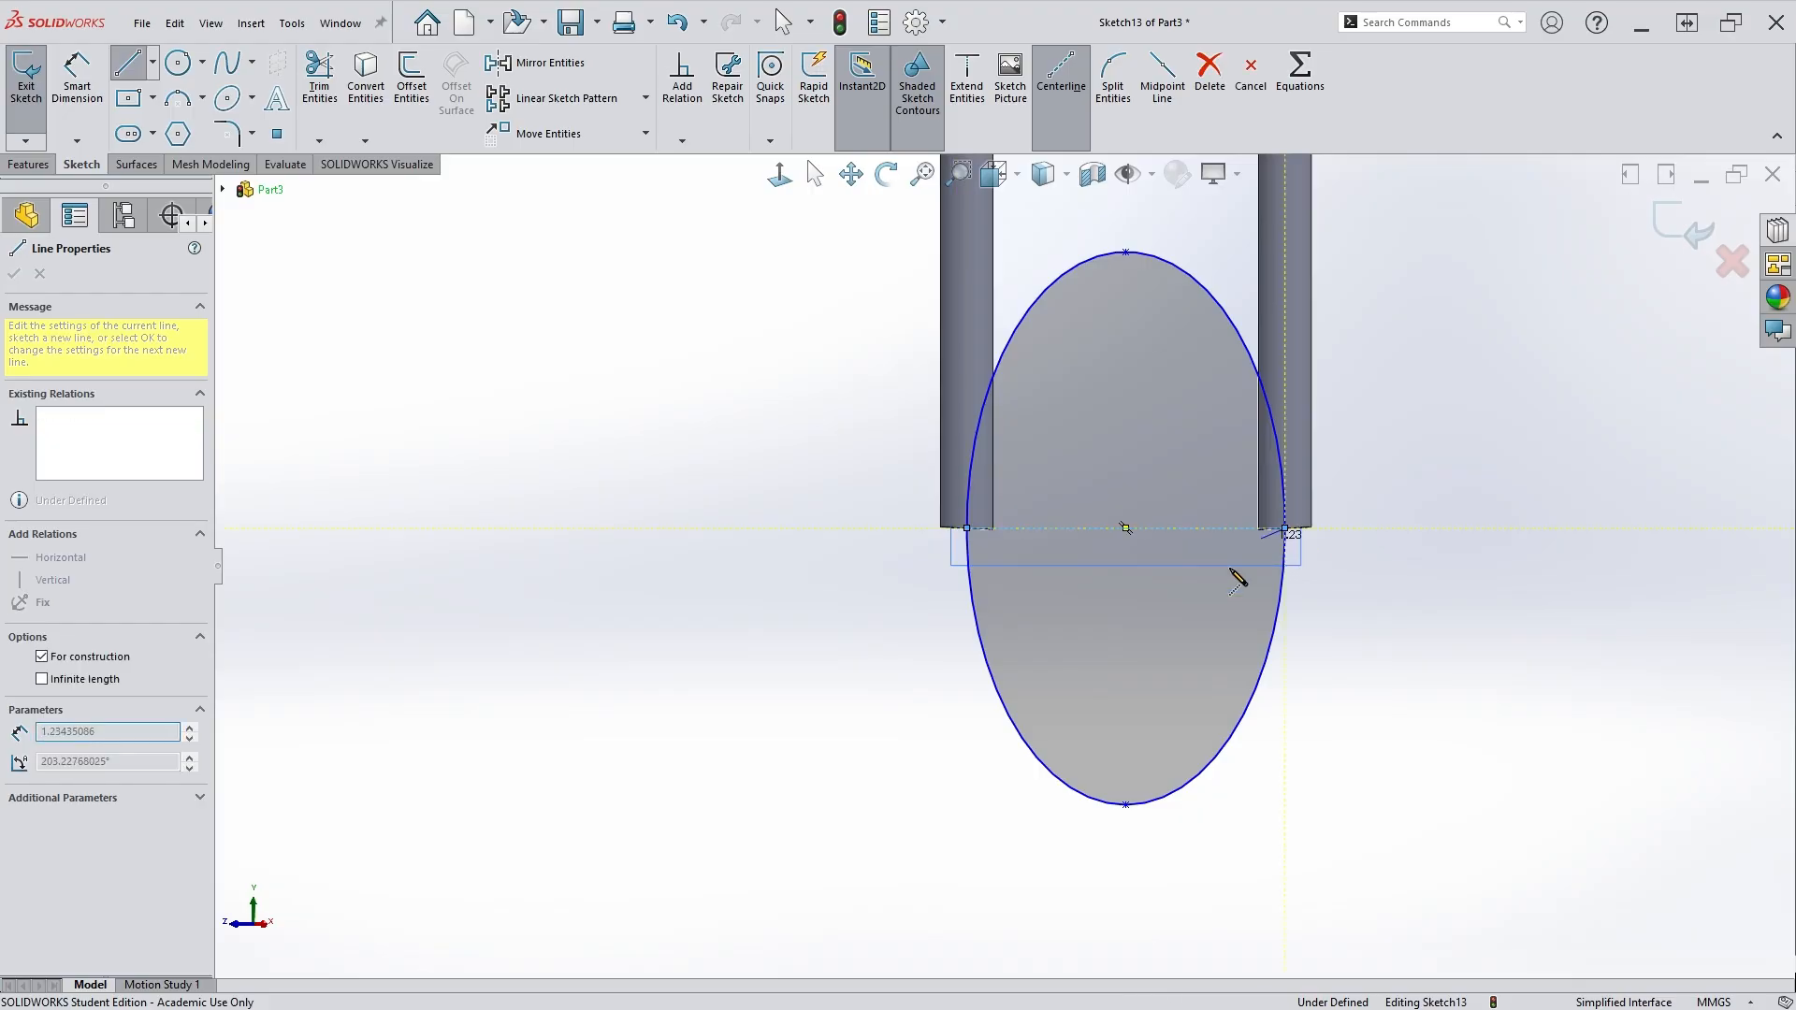
Dimension the vertical distance from the ellipse's lowest point to the horizontal centerline and set it to 10 mm.
{"action": "key", "text": "Escape"}
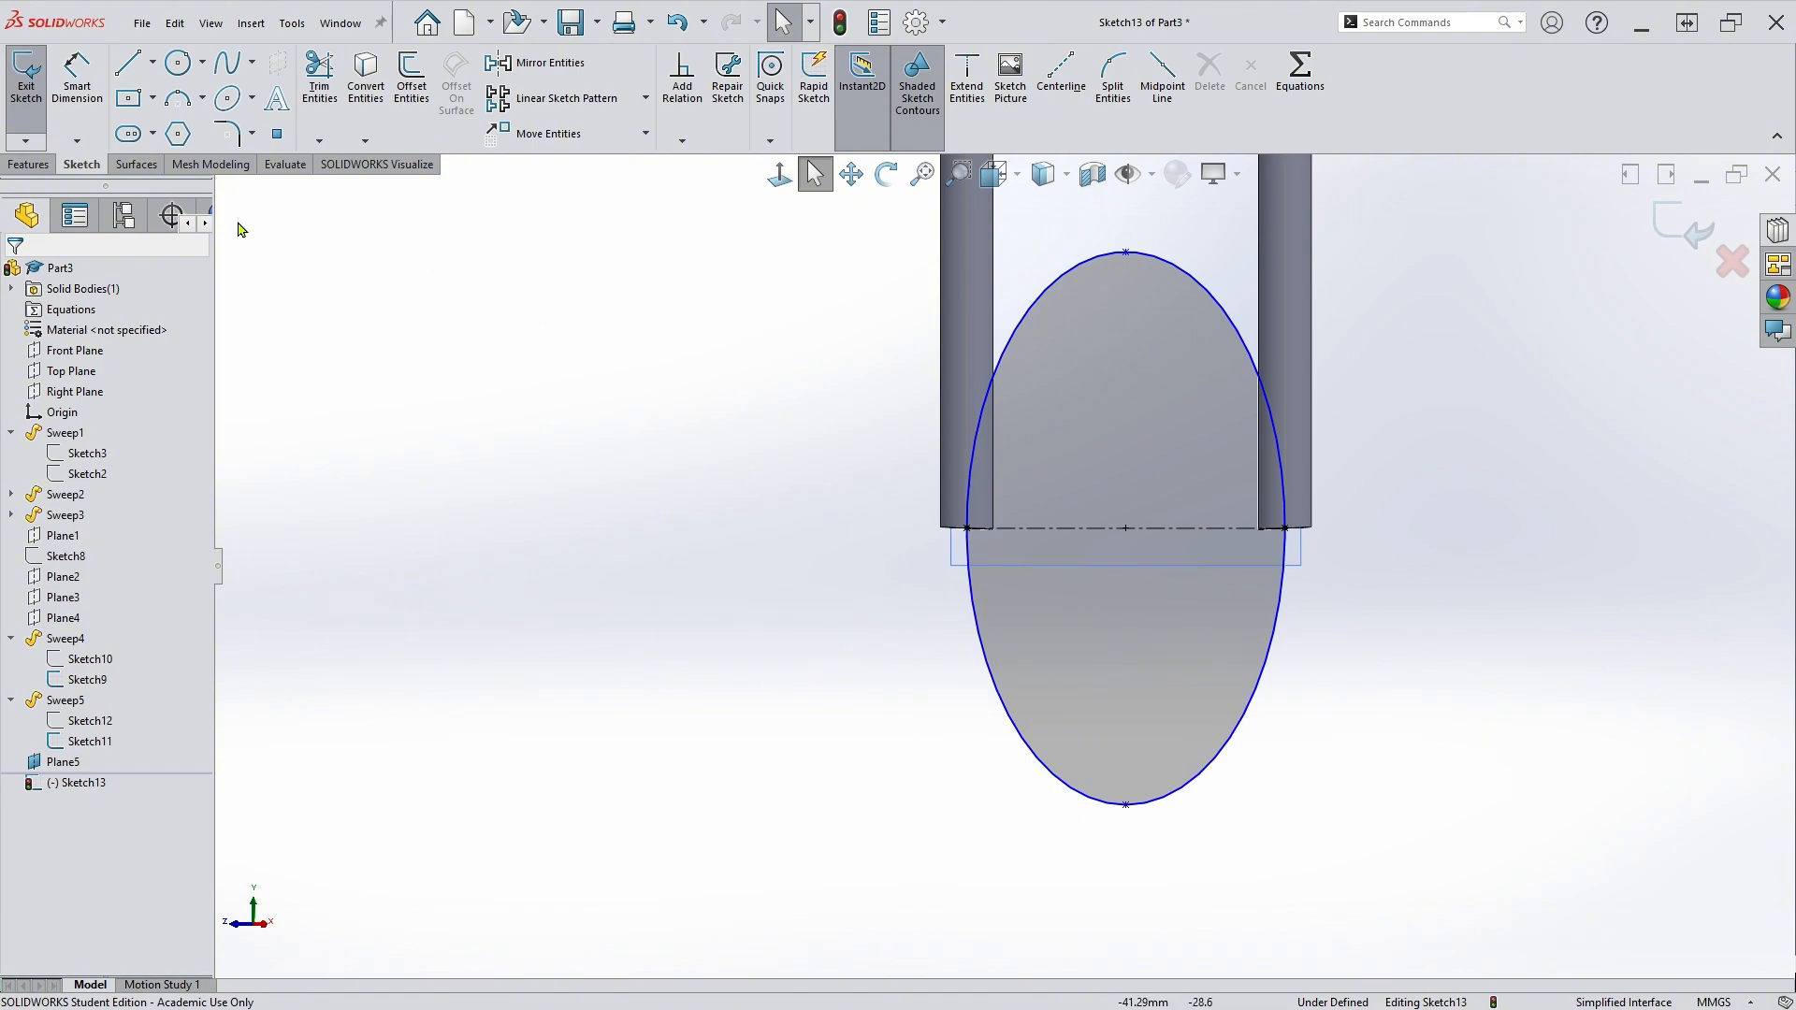
{"action": "left_click", "coordinate": [77, 79]}
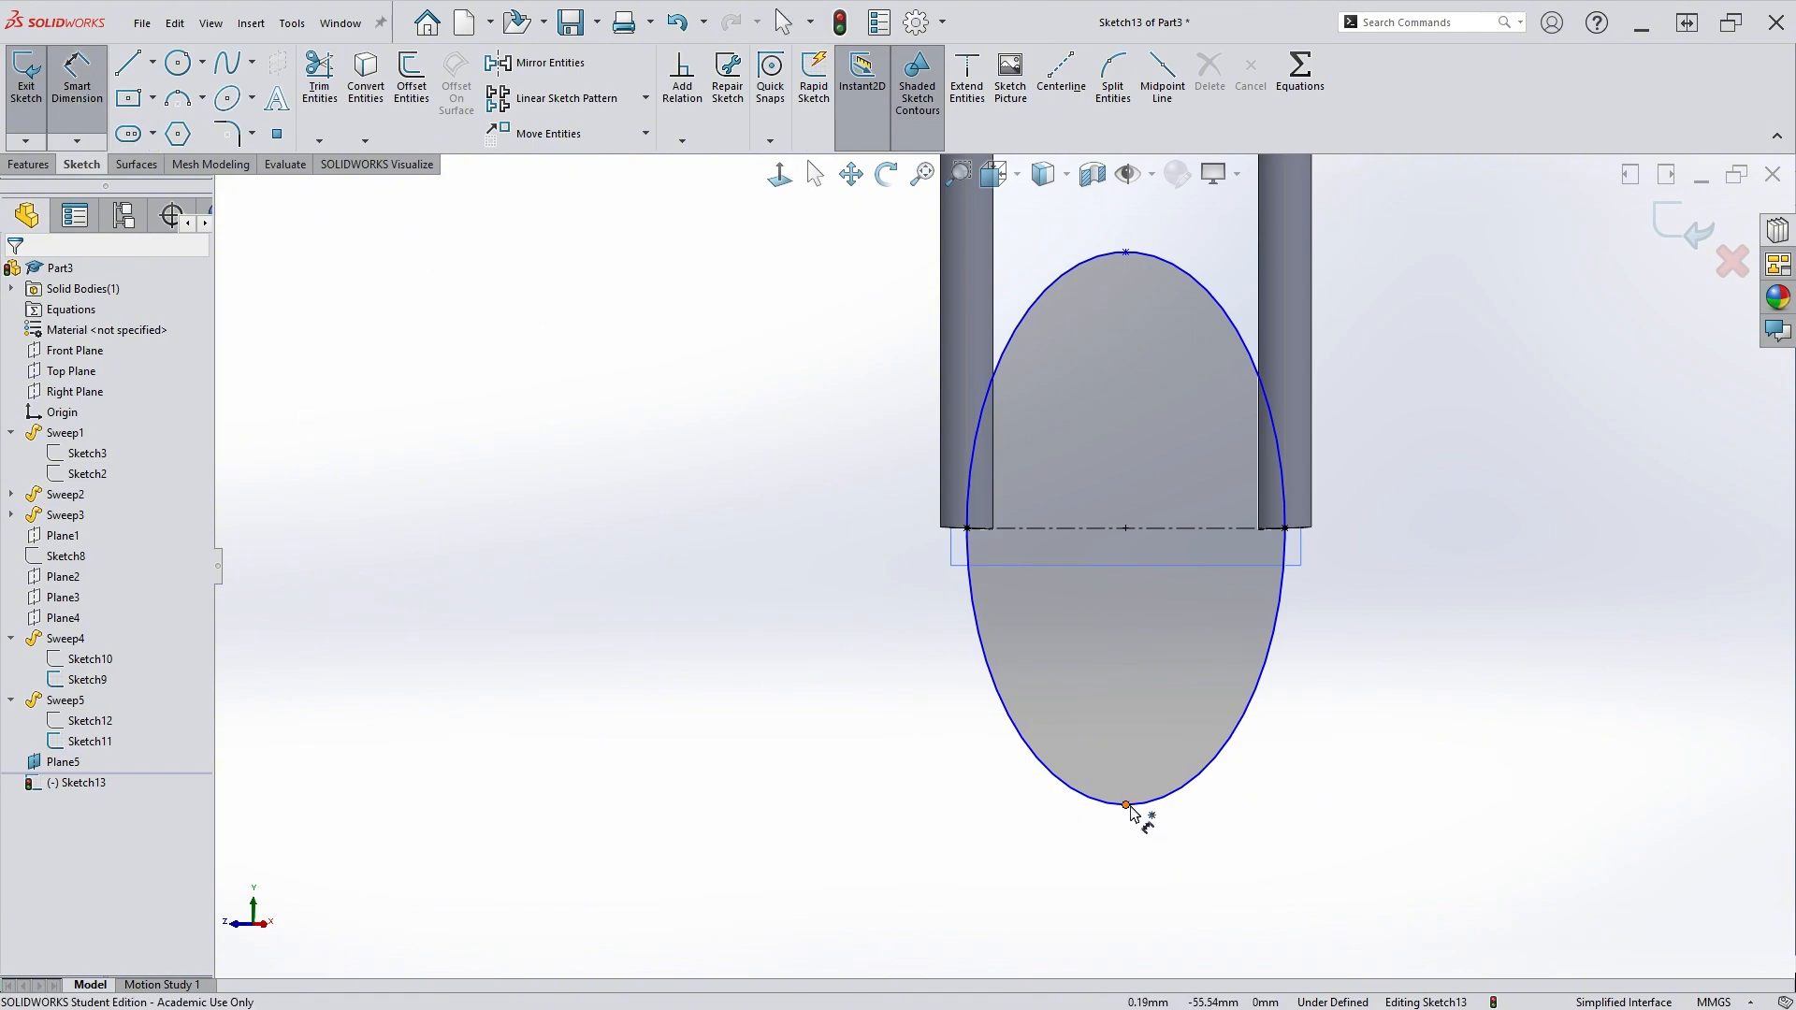
{"action": "left_click", "coordinate": [1127, 805]}
{"action": "left_click", "coordinate": [1145, 531]}
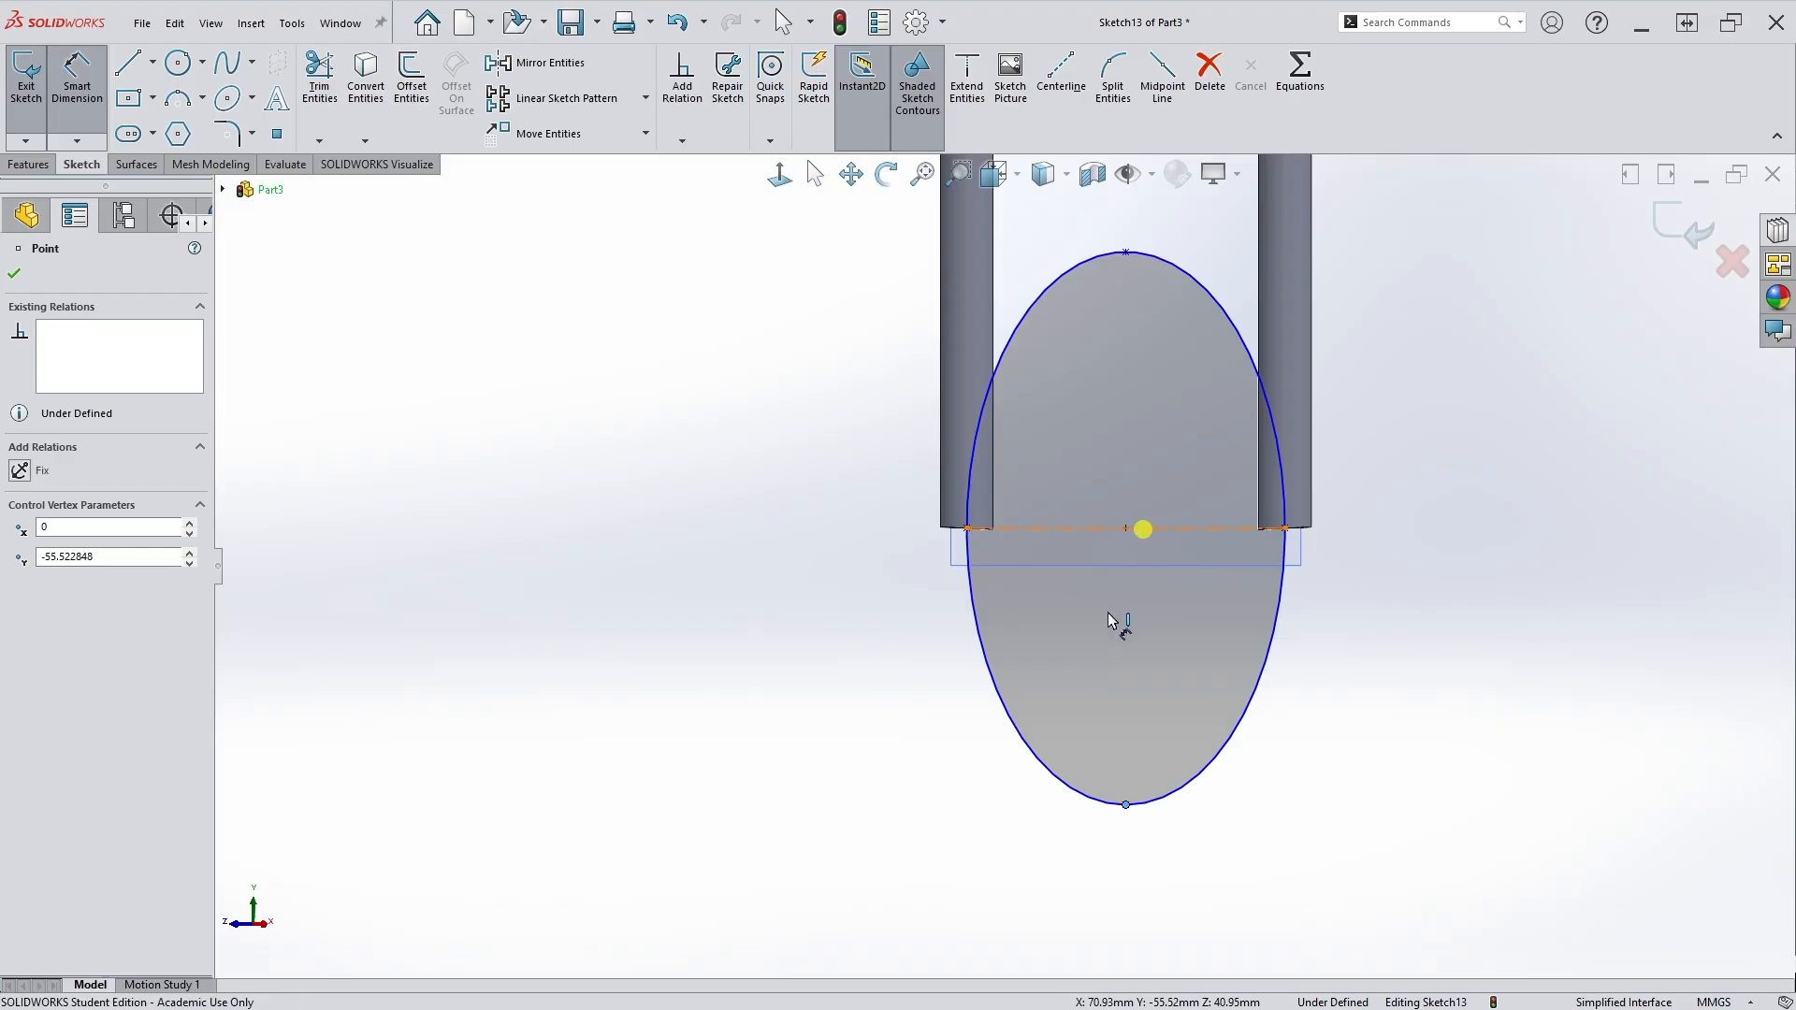
{"action": "left_click", "coordinate": [868, 667]}
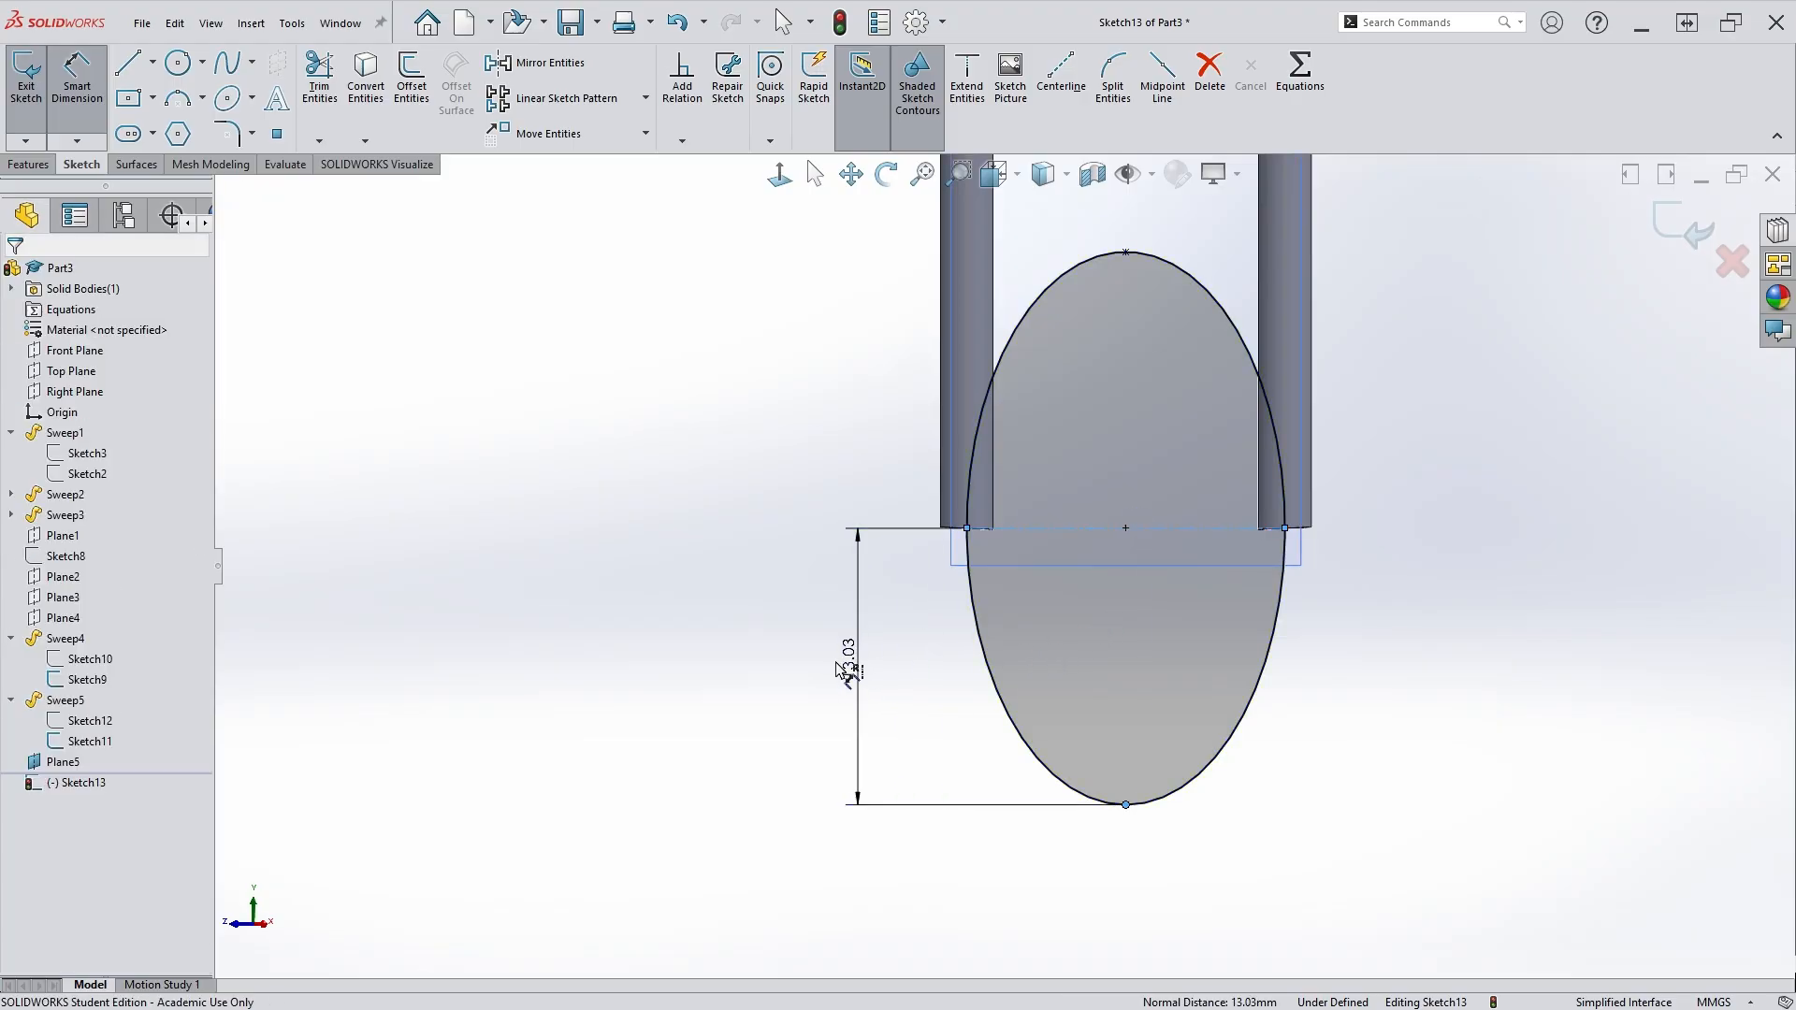
{"action": "left_click", "coordinate": [849, 668]}
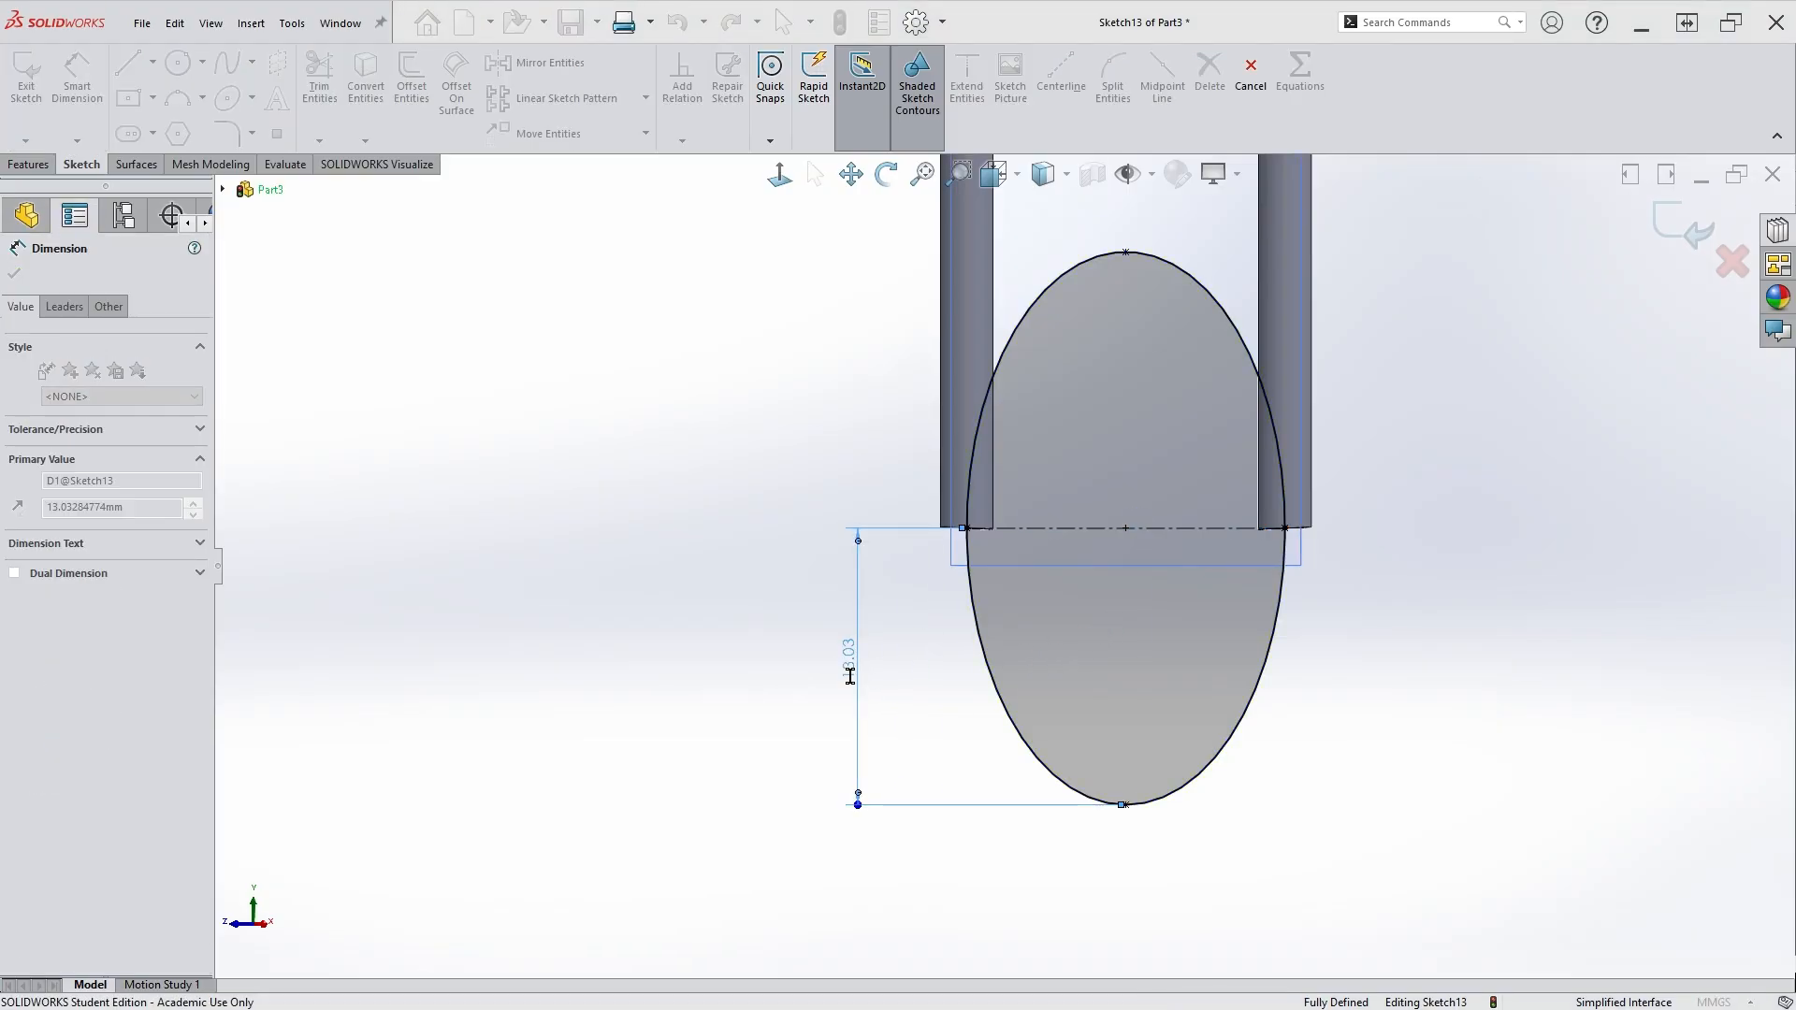
{"action": "type", "text": "10"}
{"action": "key", "text": "Return"}
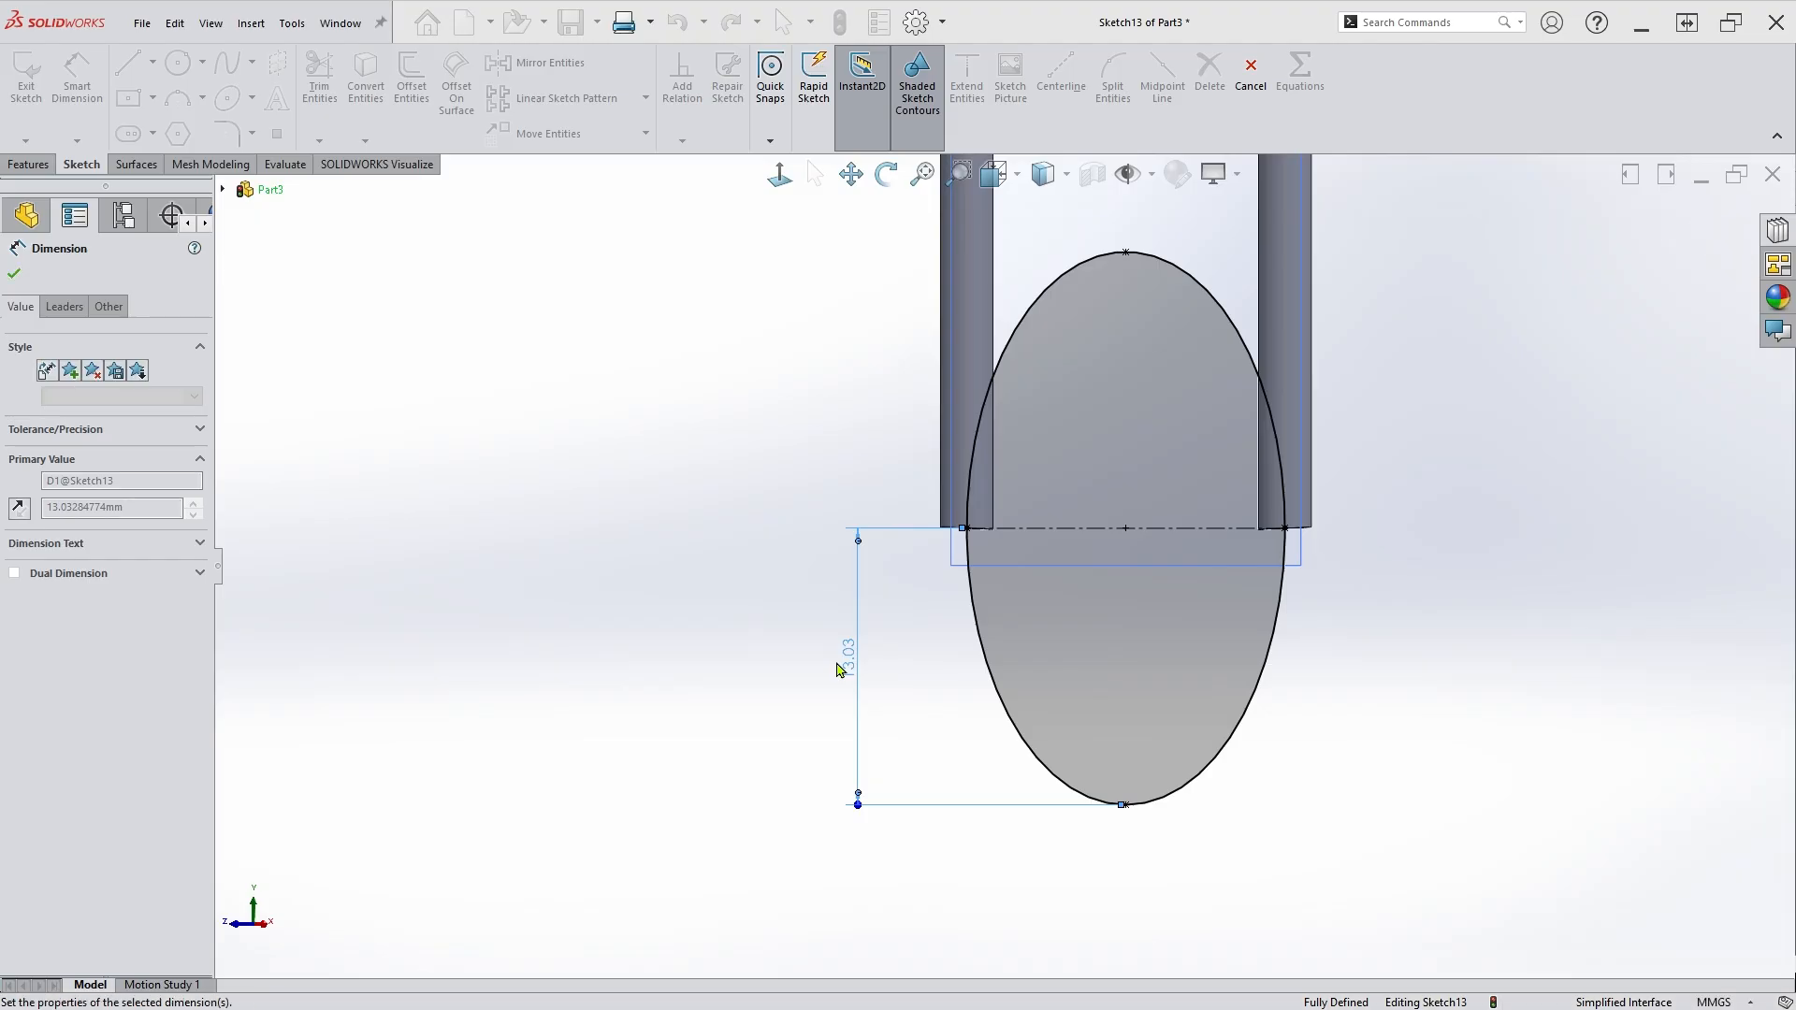
{"action": "key", "text": "Escape"}
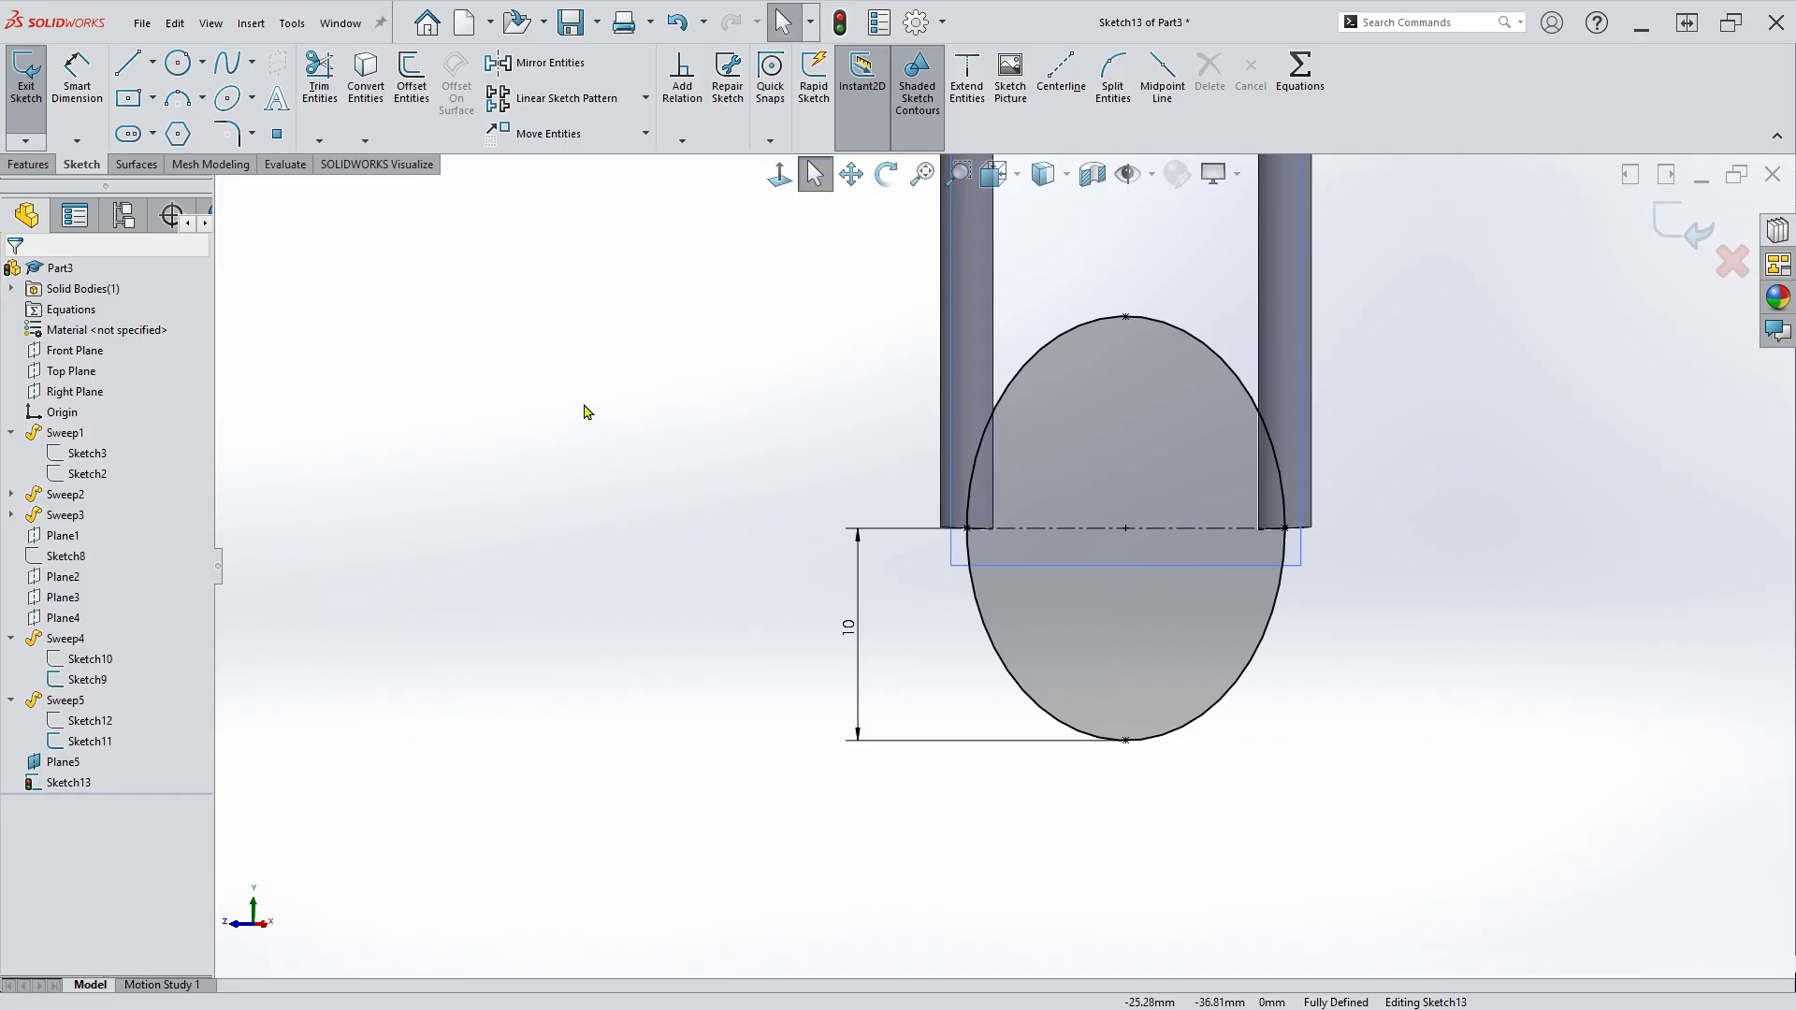
Trim away the upper half of the ellipse above the centerline and exit the sketch.
{"action": "left_click", "coordinate": [320, 91]}
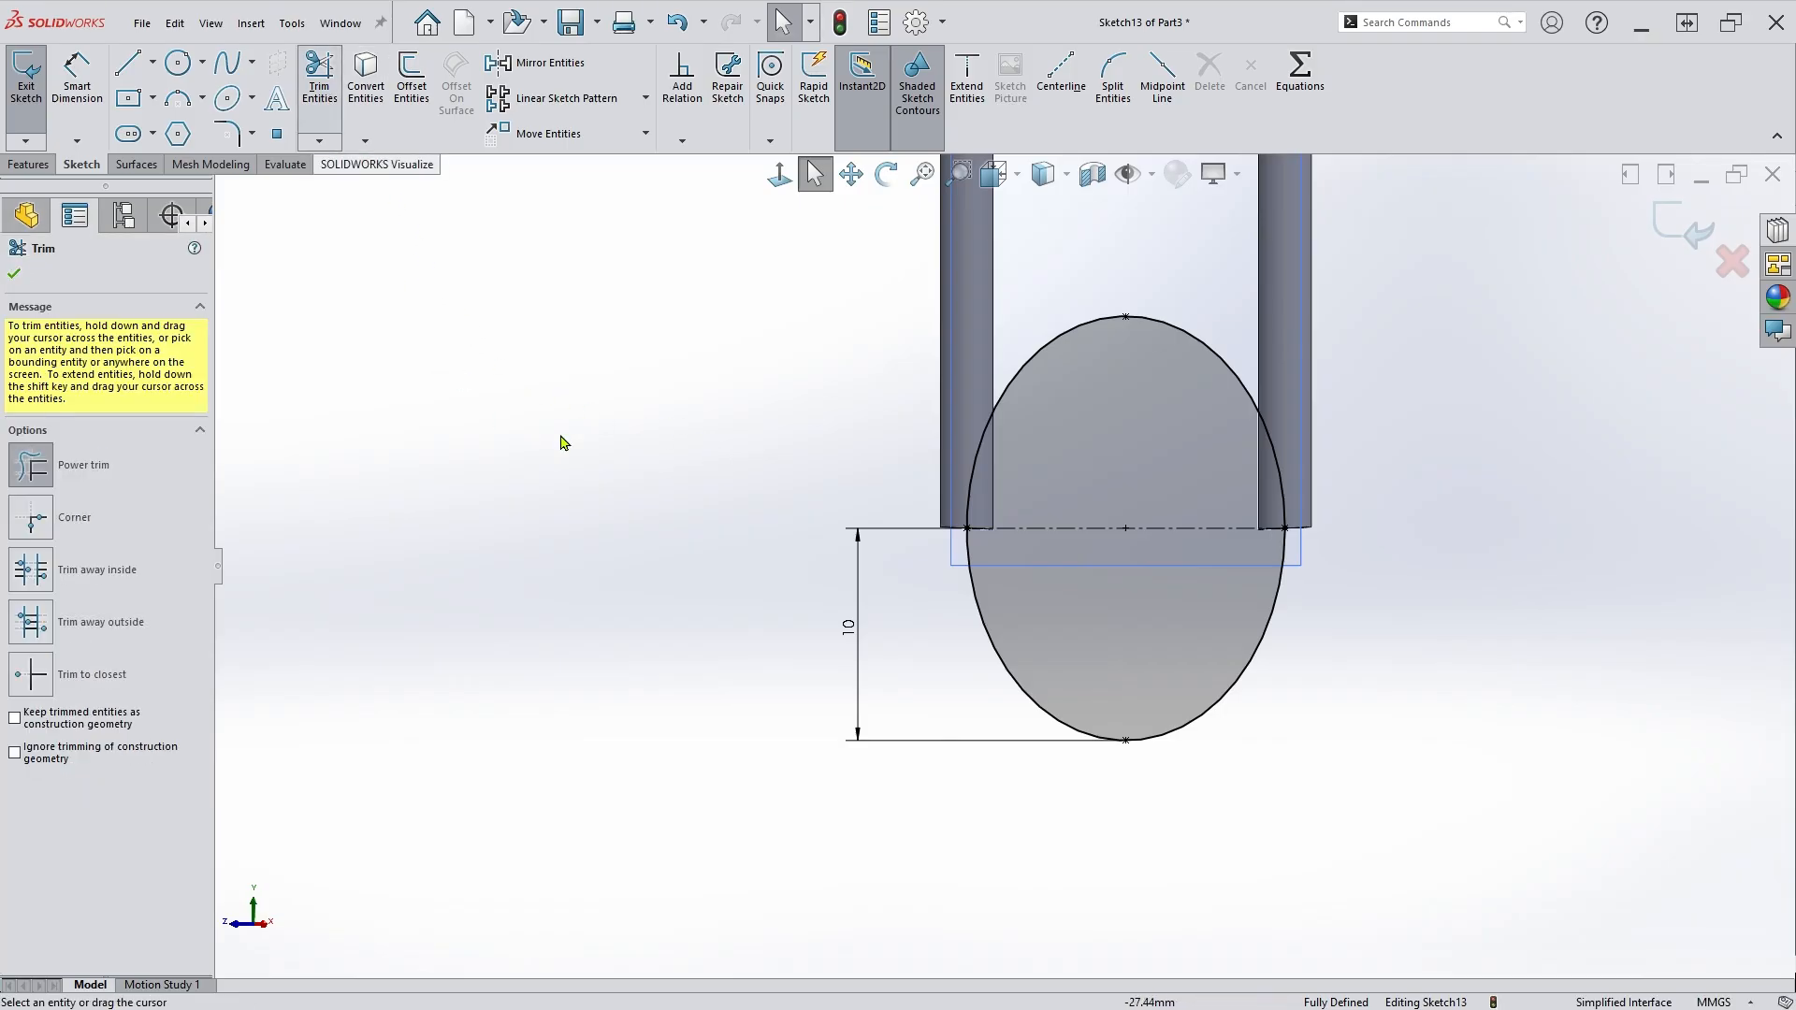
{"action": "left_click_drag", "start_coordinate": [1162, 268], "coordinate": [1164, 392]}
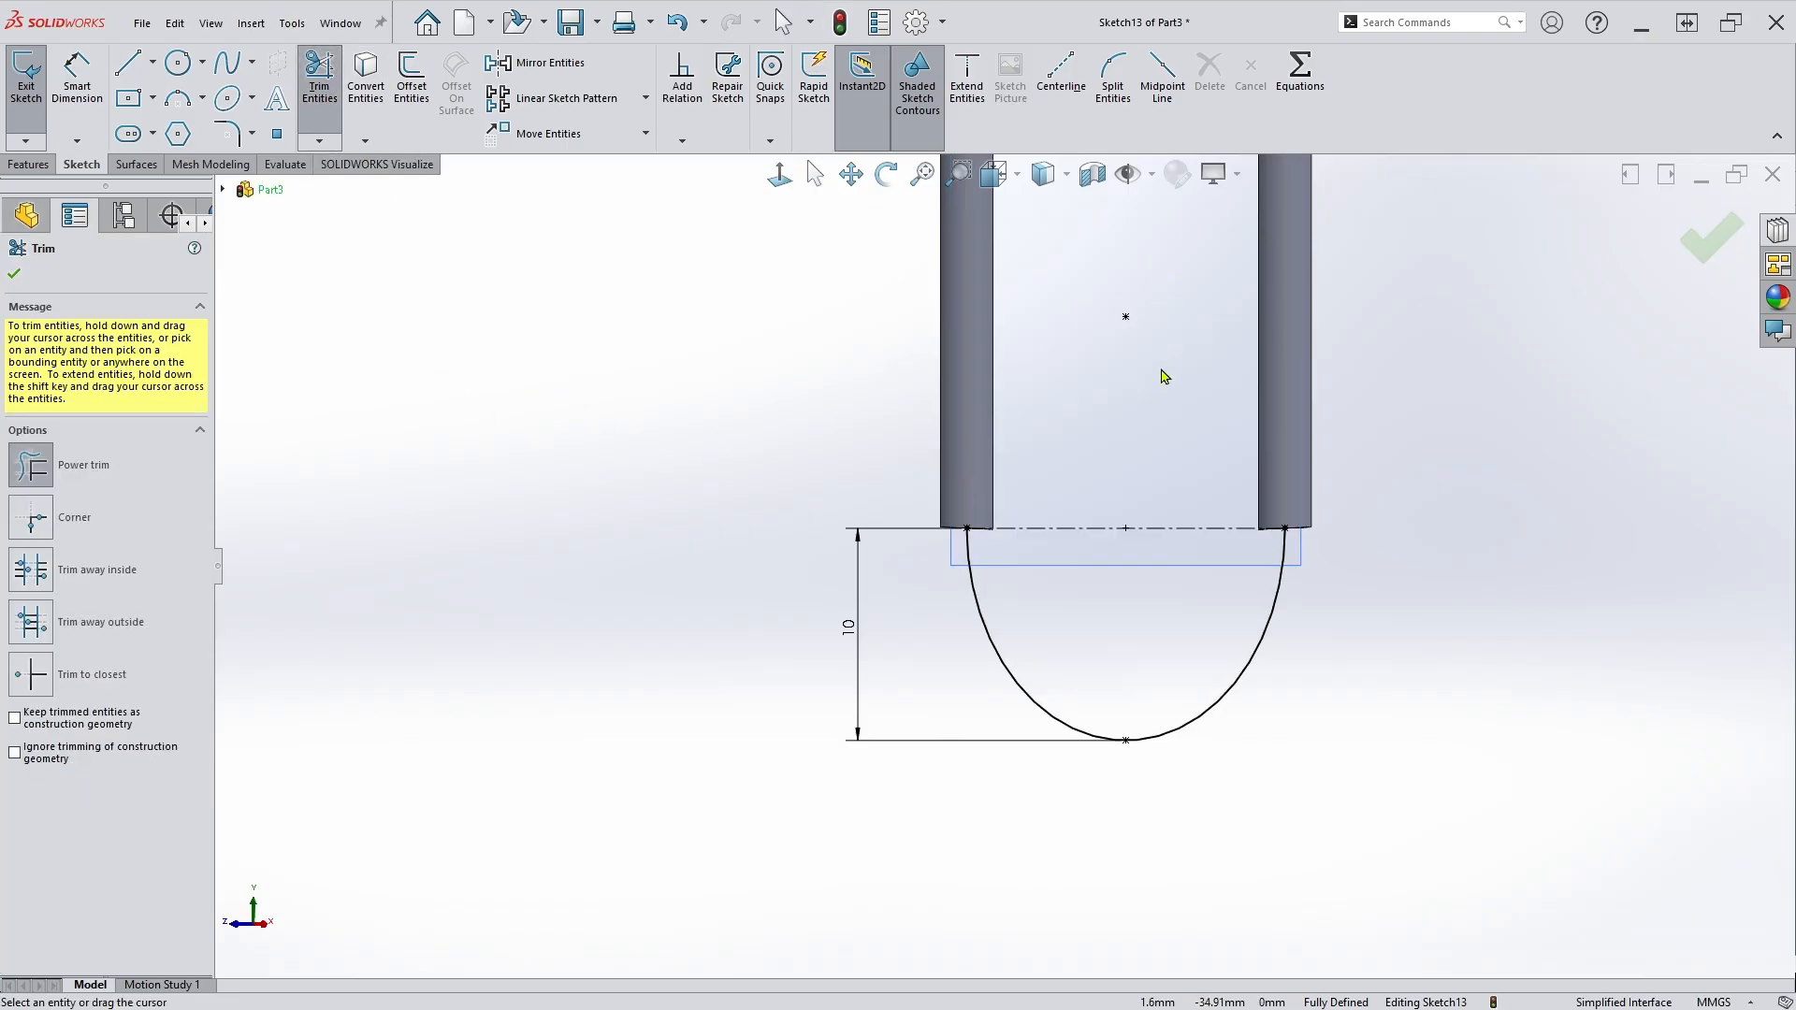
{"action": "left_click", "coordinate": [1716, 248]}
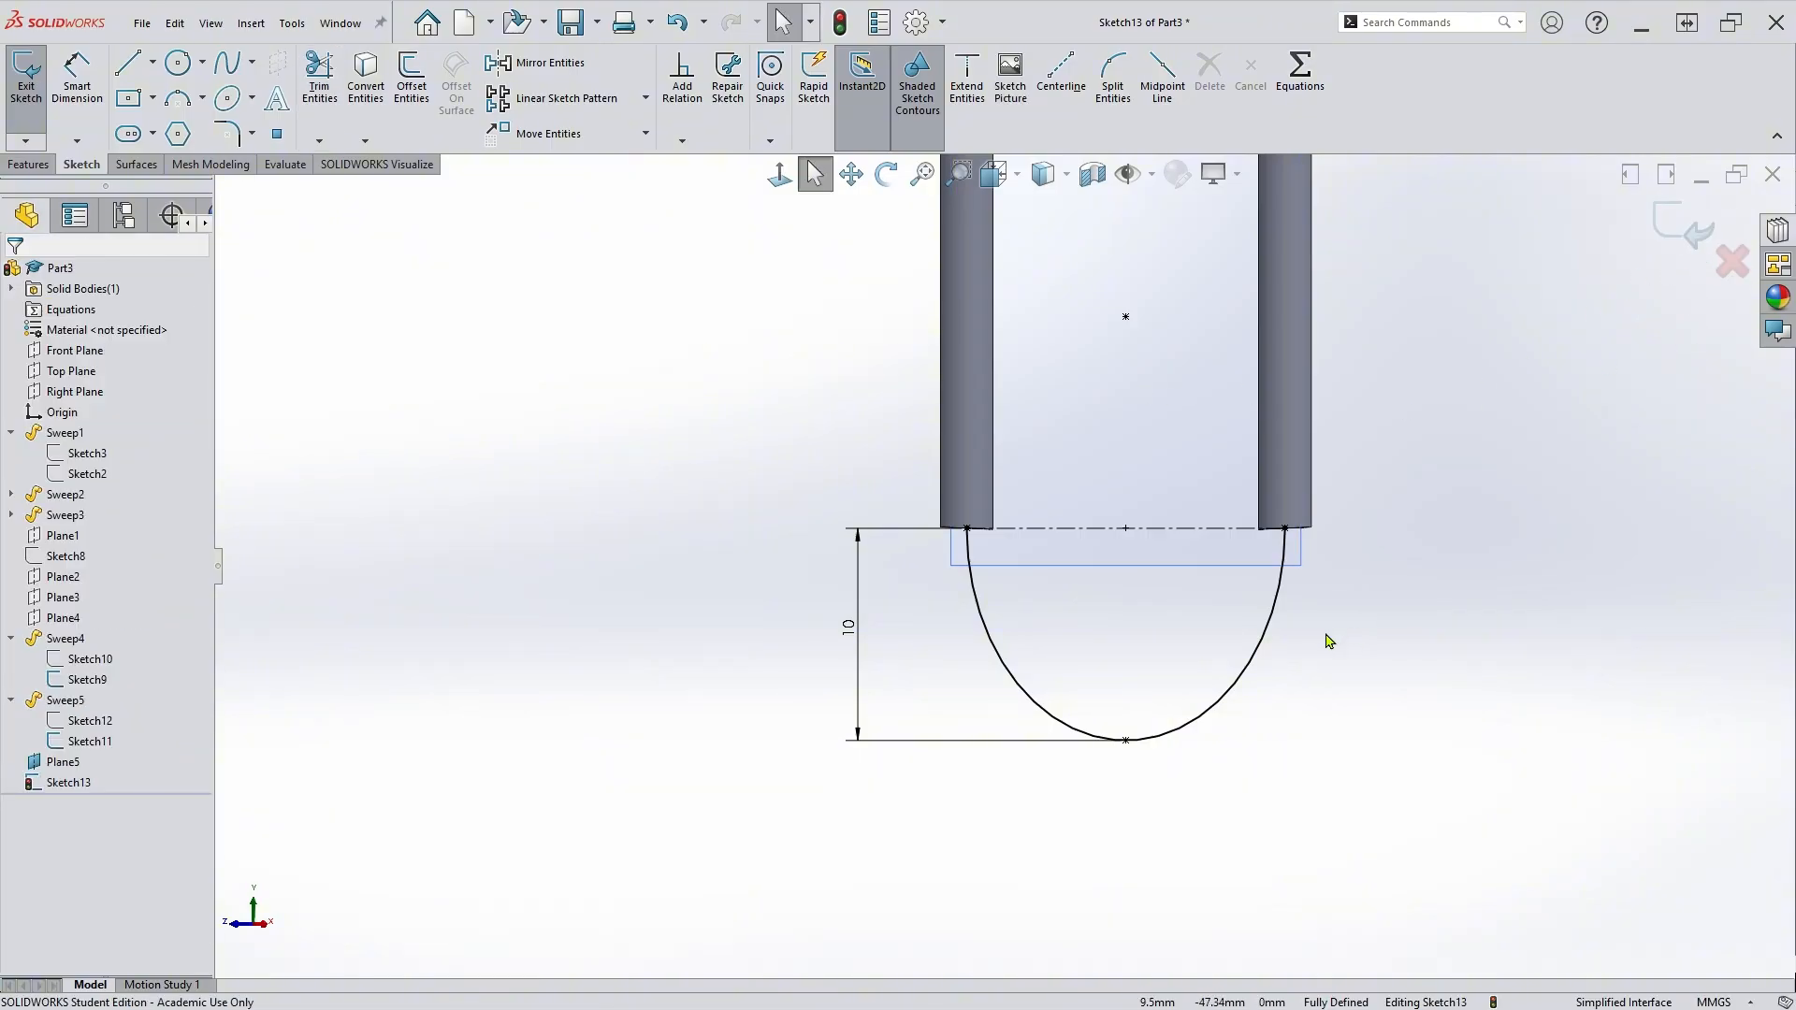
{"action": "scroll", "coordinate": [1348, 720], "scroll_direction": "up", "scroll_amount": 1}
{"action": "scroll", "coordinate": [1278, 661], "scroll_direction": "down", "scroll_amount": 1}
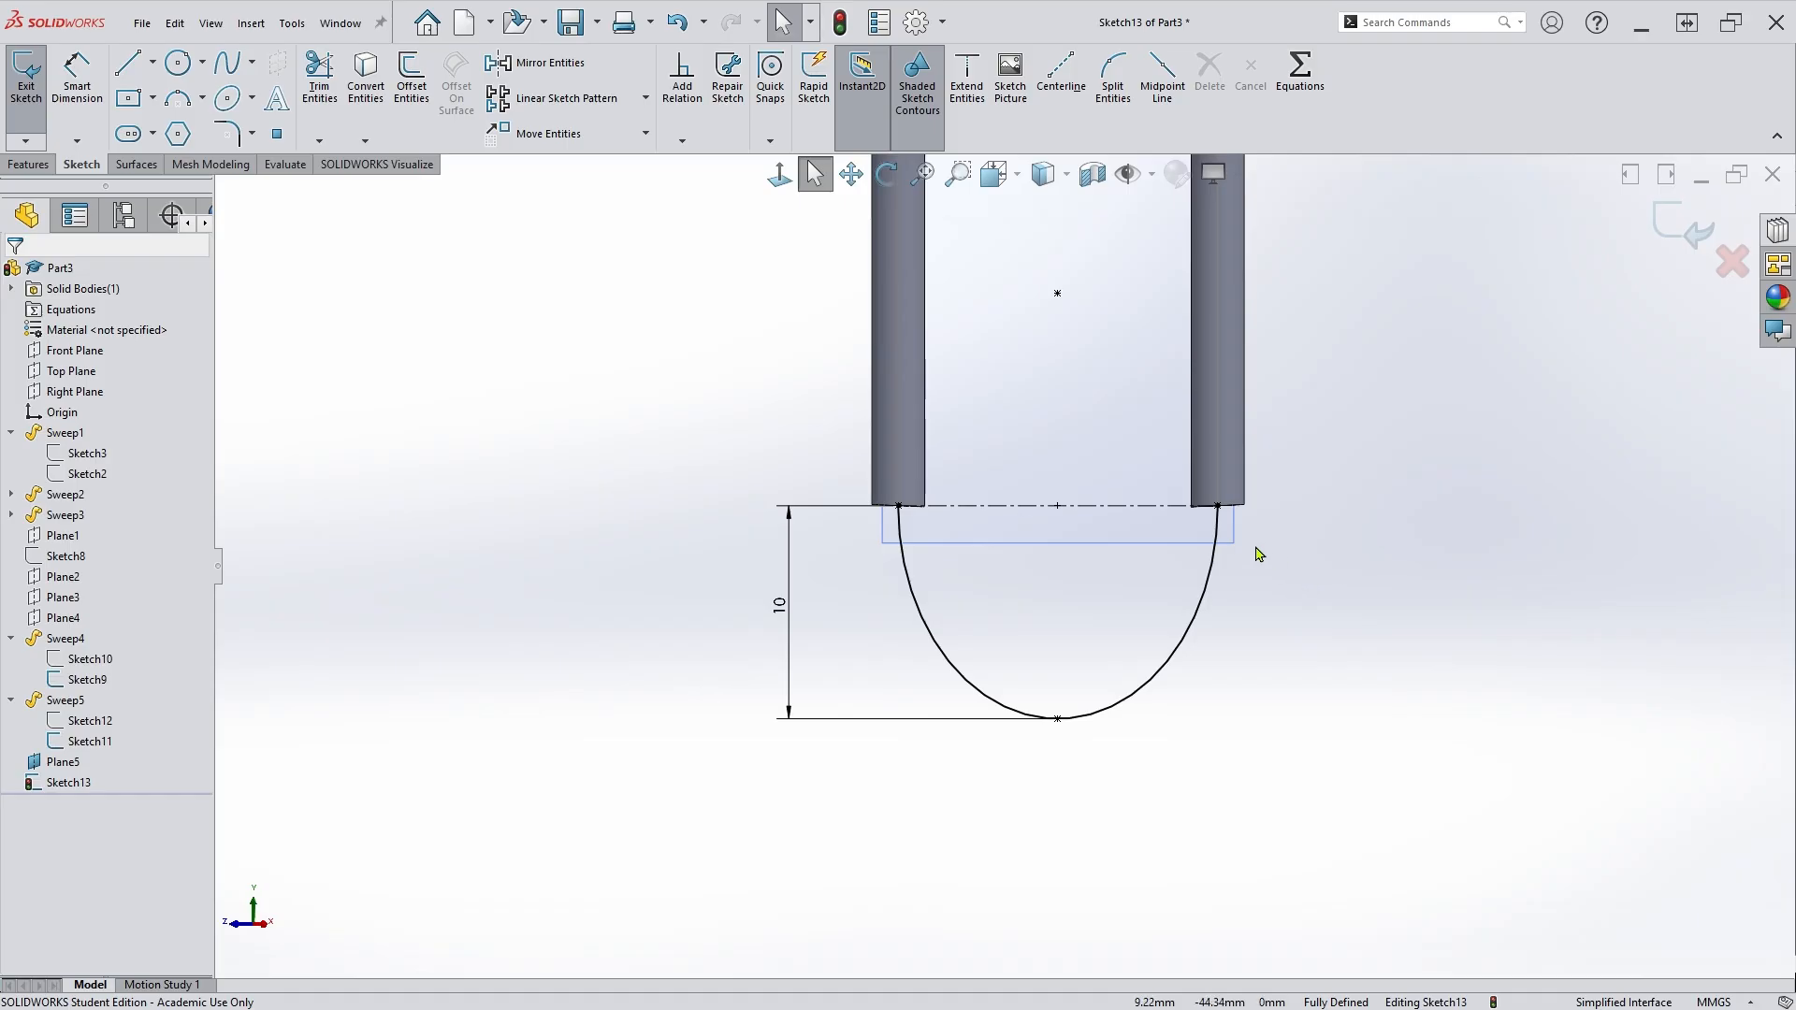
{"action": "left_click", "coordinate": [1670, 245]}
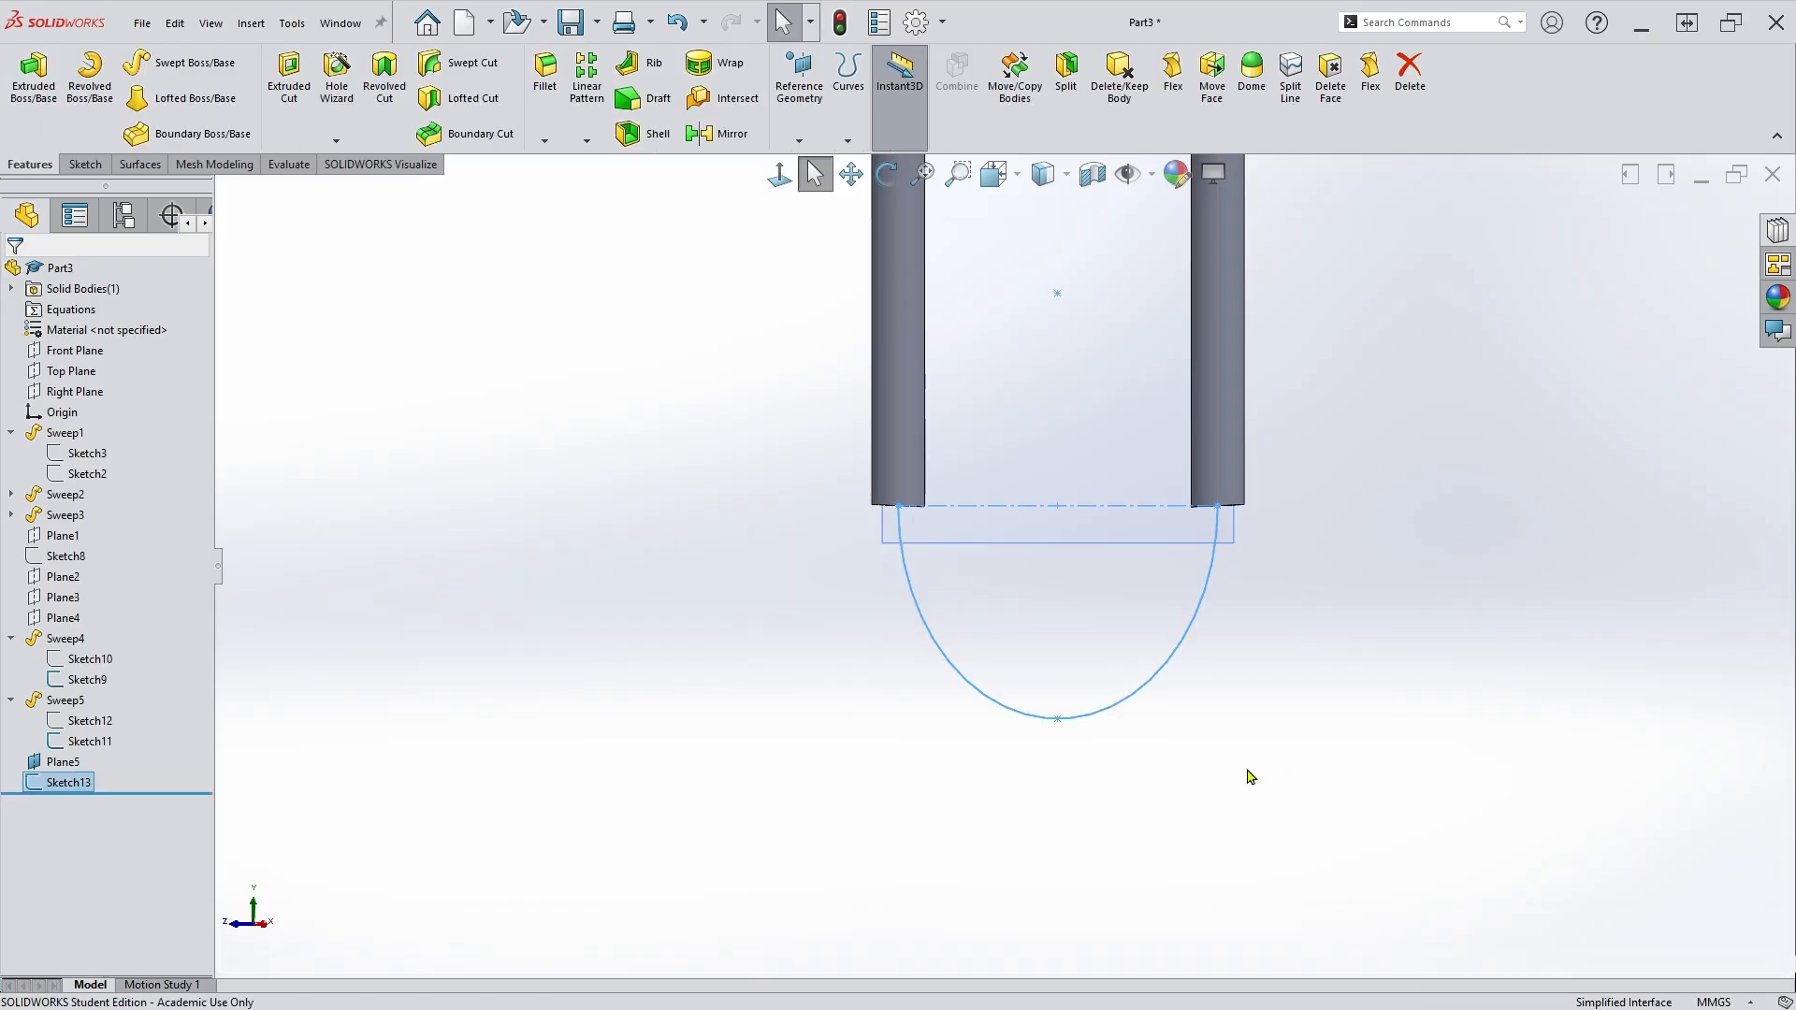
Open a new sketch on the flat lower end face of the Sweep4 leg.
{"action": "mouse_move", "coordinate": [1247, 721]}
{"action": "middle_mouse_down"}
{"action": "mouse_move", "coordinate": [1235, 661]}
{"action": "mouse_move", "coordinate": [1275, 586]}
{"action": "mouse_move", "coordinate": [1227, 630]}
{"action": "mouse_move", "coordinate": [1247, 587]}
{"action": "mouse_move", "coordinate": [1267, 654]}
{"action": "mouse_move", "coordinate": [1251, 633]}
{"action": "mouse_move", "coordinate": [1291, 612]}
{"action": "mouse_move", "coordinate": [1219, 523]}
{"action": "middle_mouse_up"}
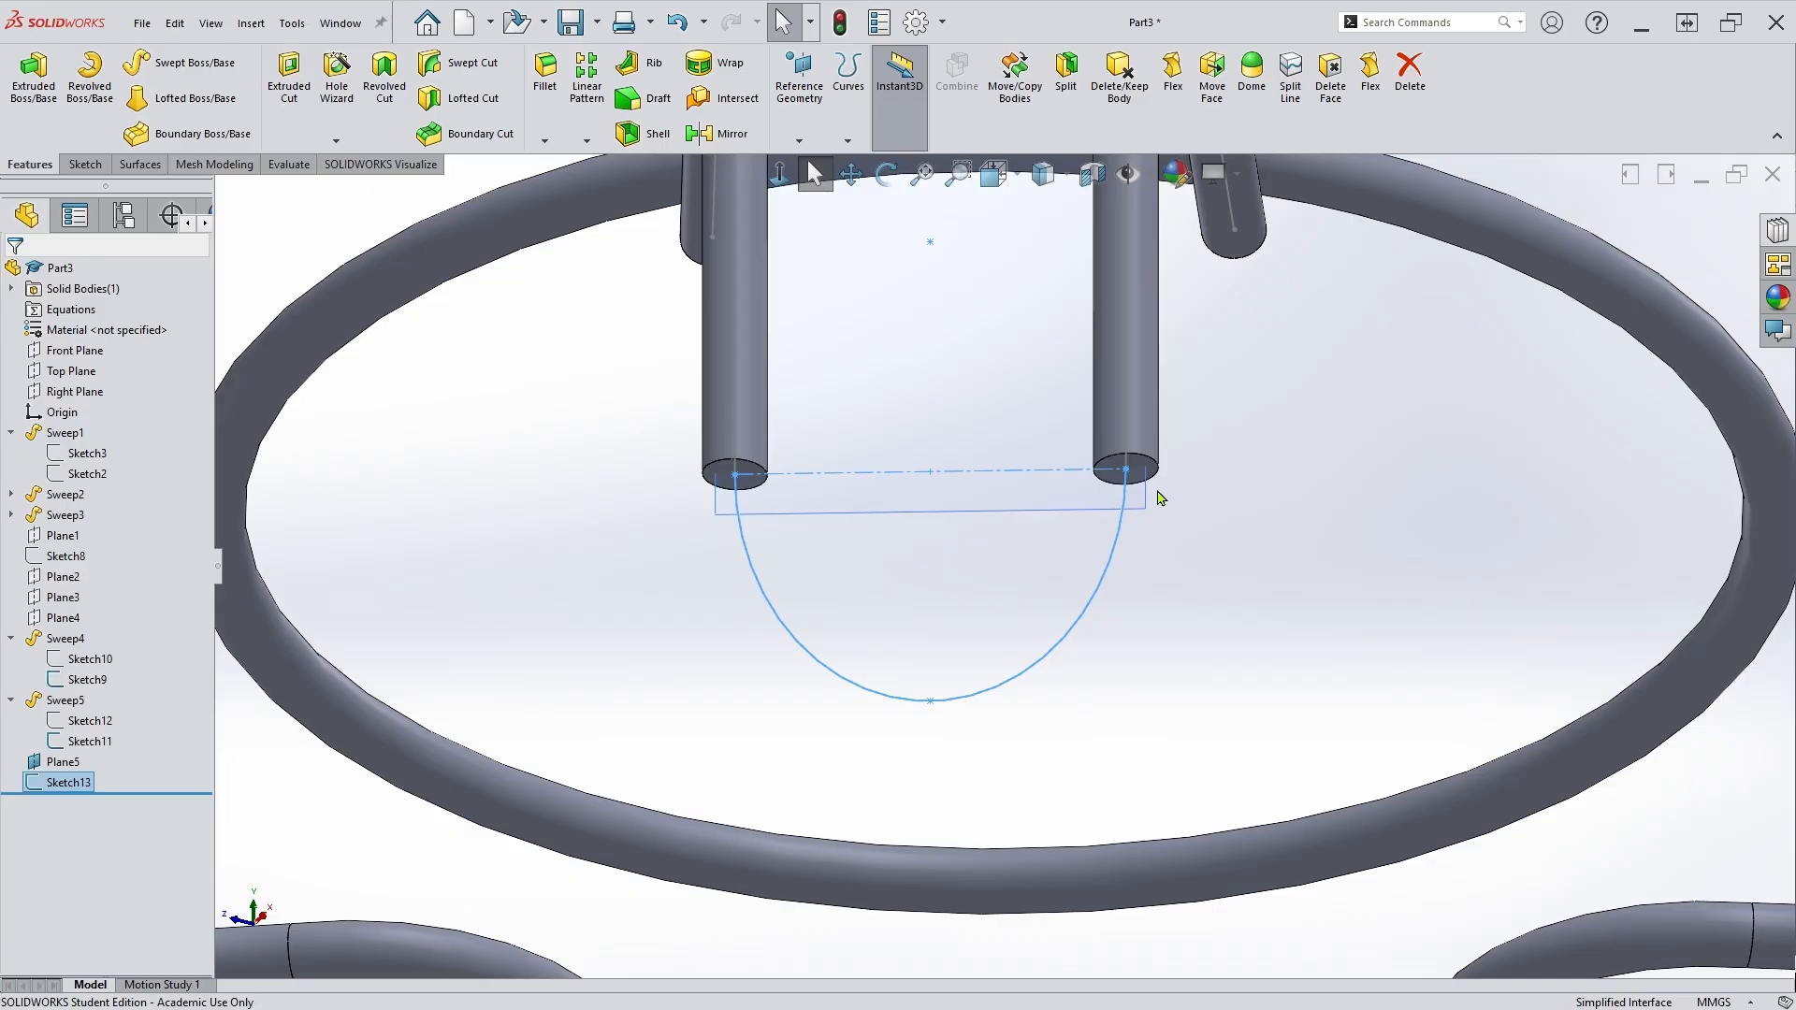
{"action": "scroll", "coordinate": [1153, 493], "scroll_direction": "down", "scroll_amount": 1}
{"action": "scroll", "coordinate": [1153, 495], "scroll_direction": "up", "scroll_amount": 1}
{"action": "scroll", "coordinate": [1151, 497], "scroll_direction": "down", "scroll_amount": 1}
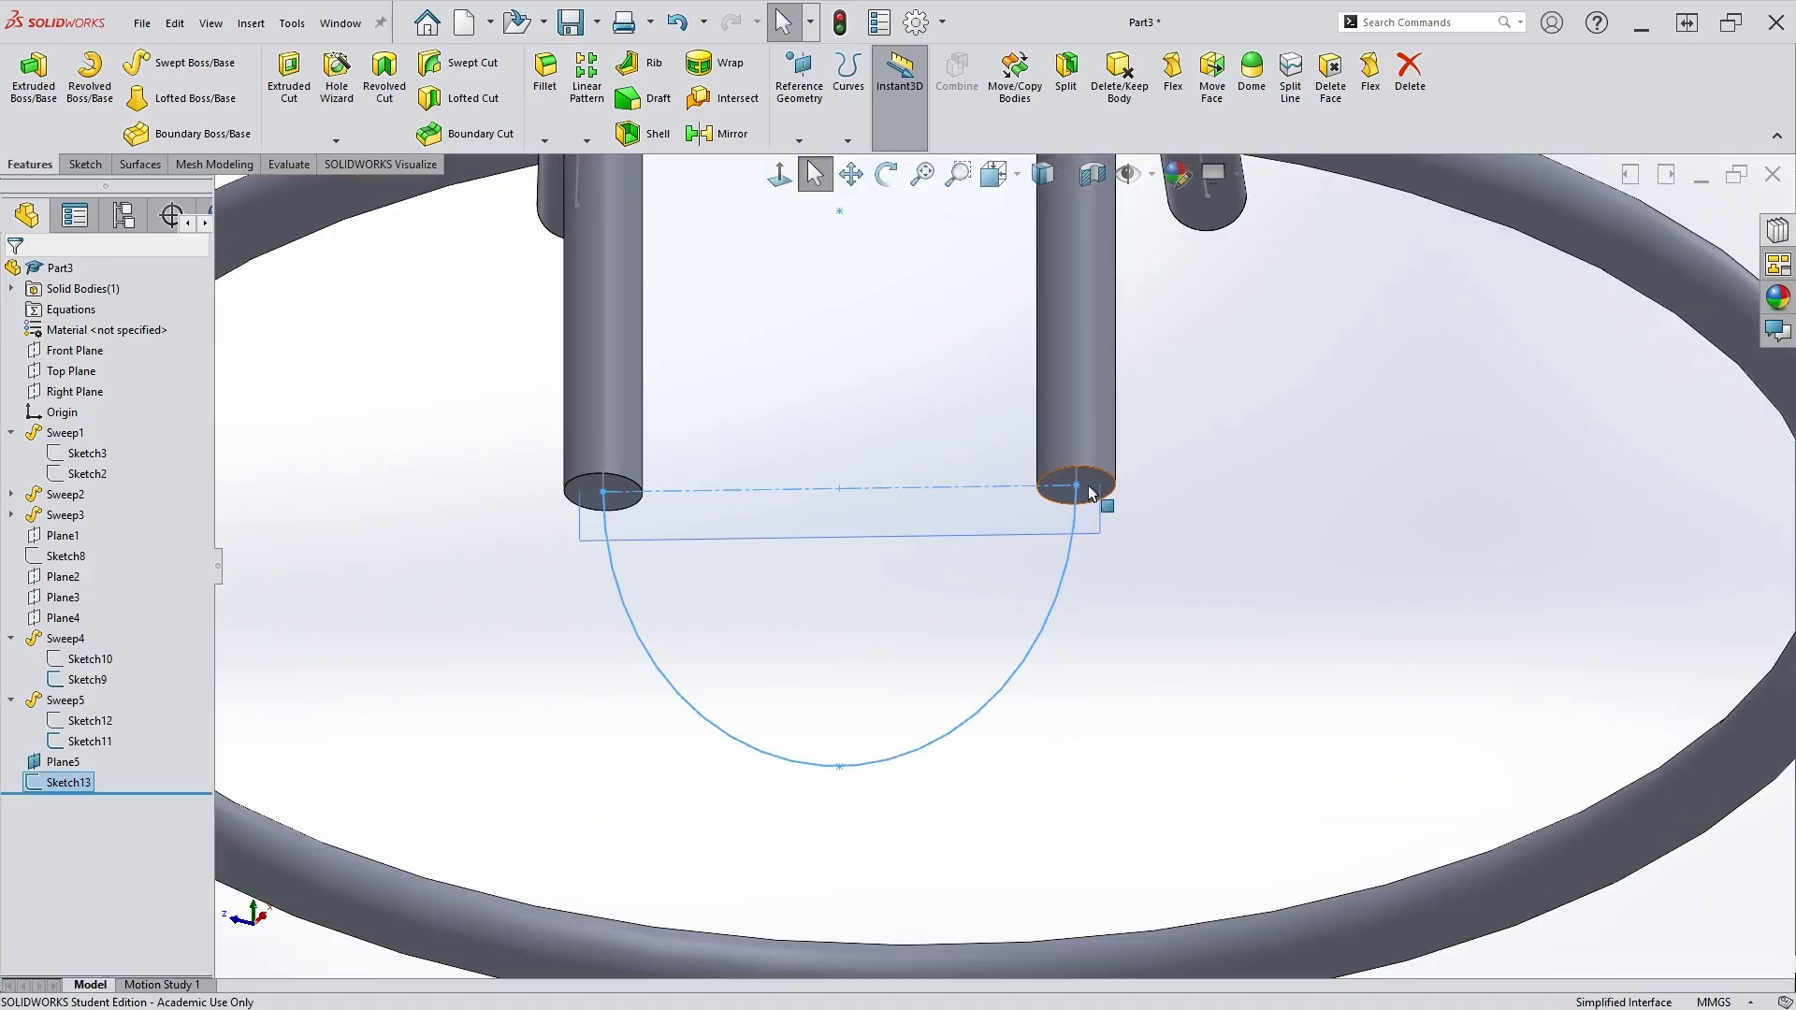
{"action": "scroll", "coordinate": [1090, 493], "scroll_direction": "down", "scroll_amount": 1}
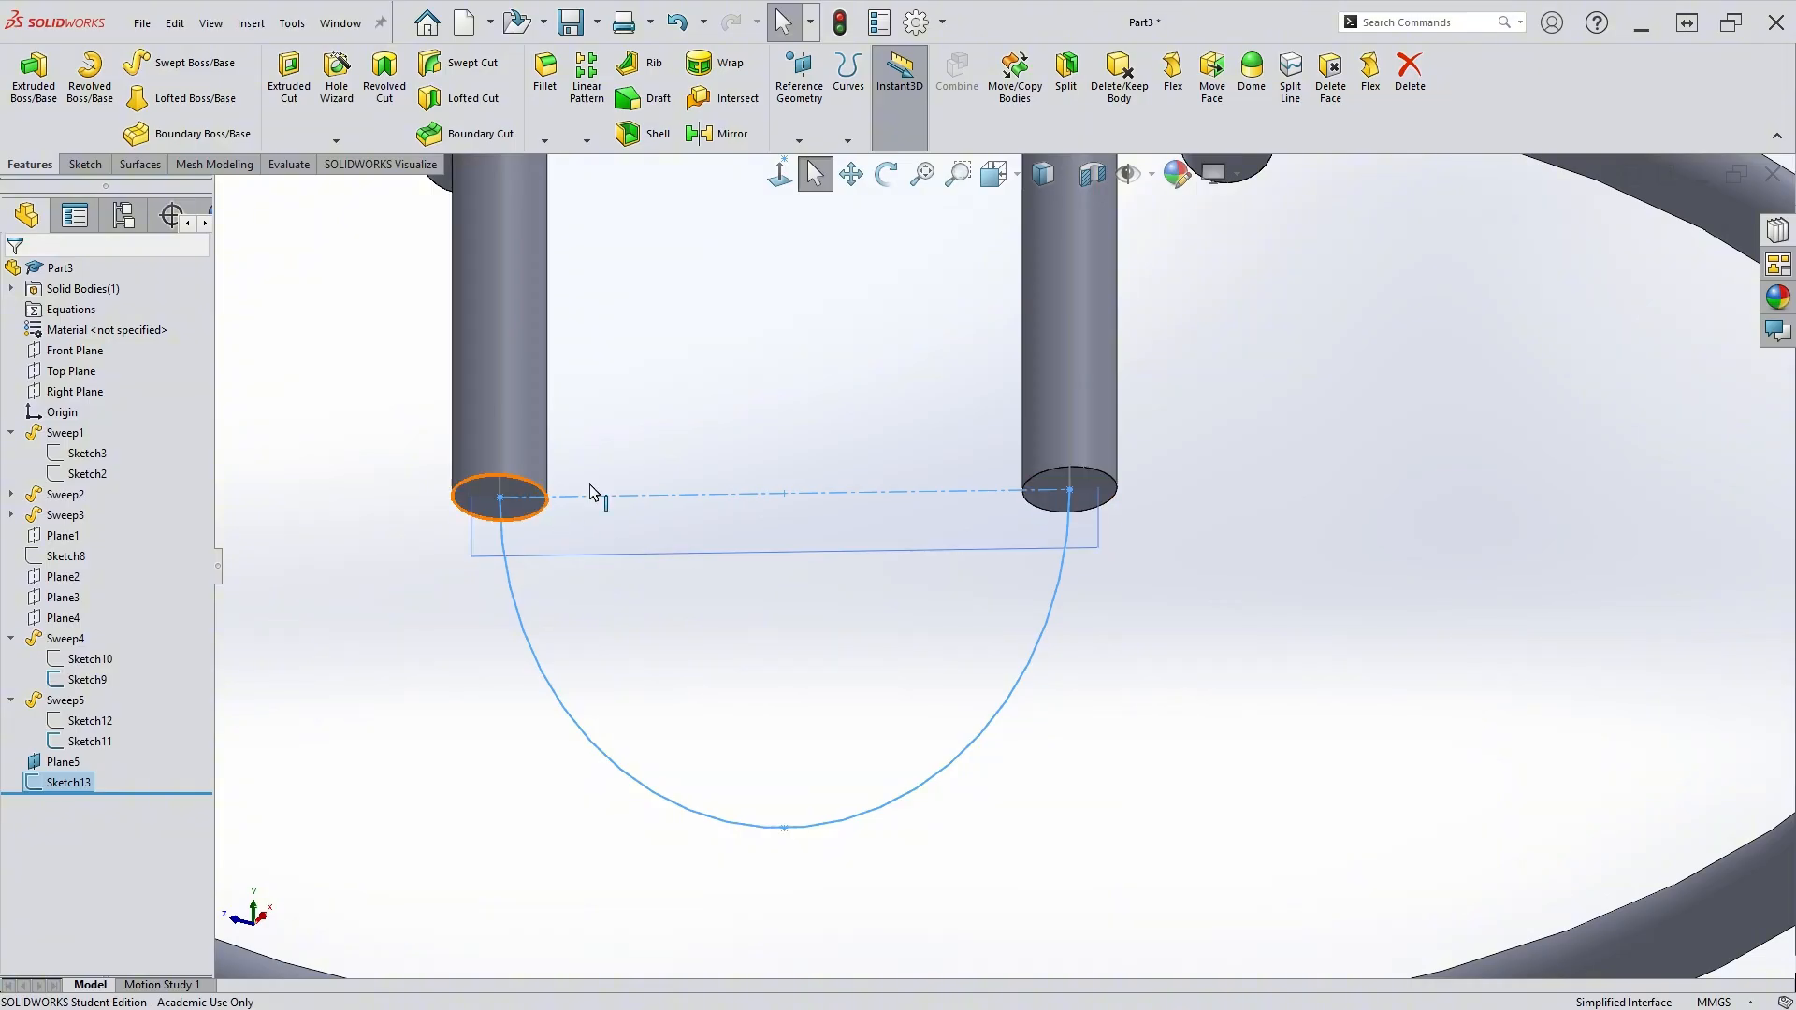
{"action": "left_click", "coordinate": [1090, 491]}
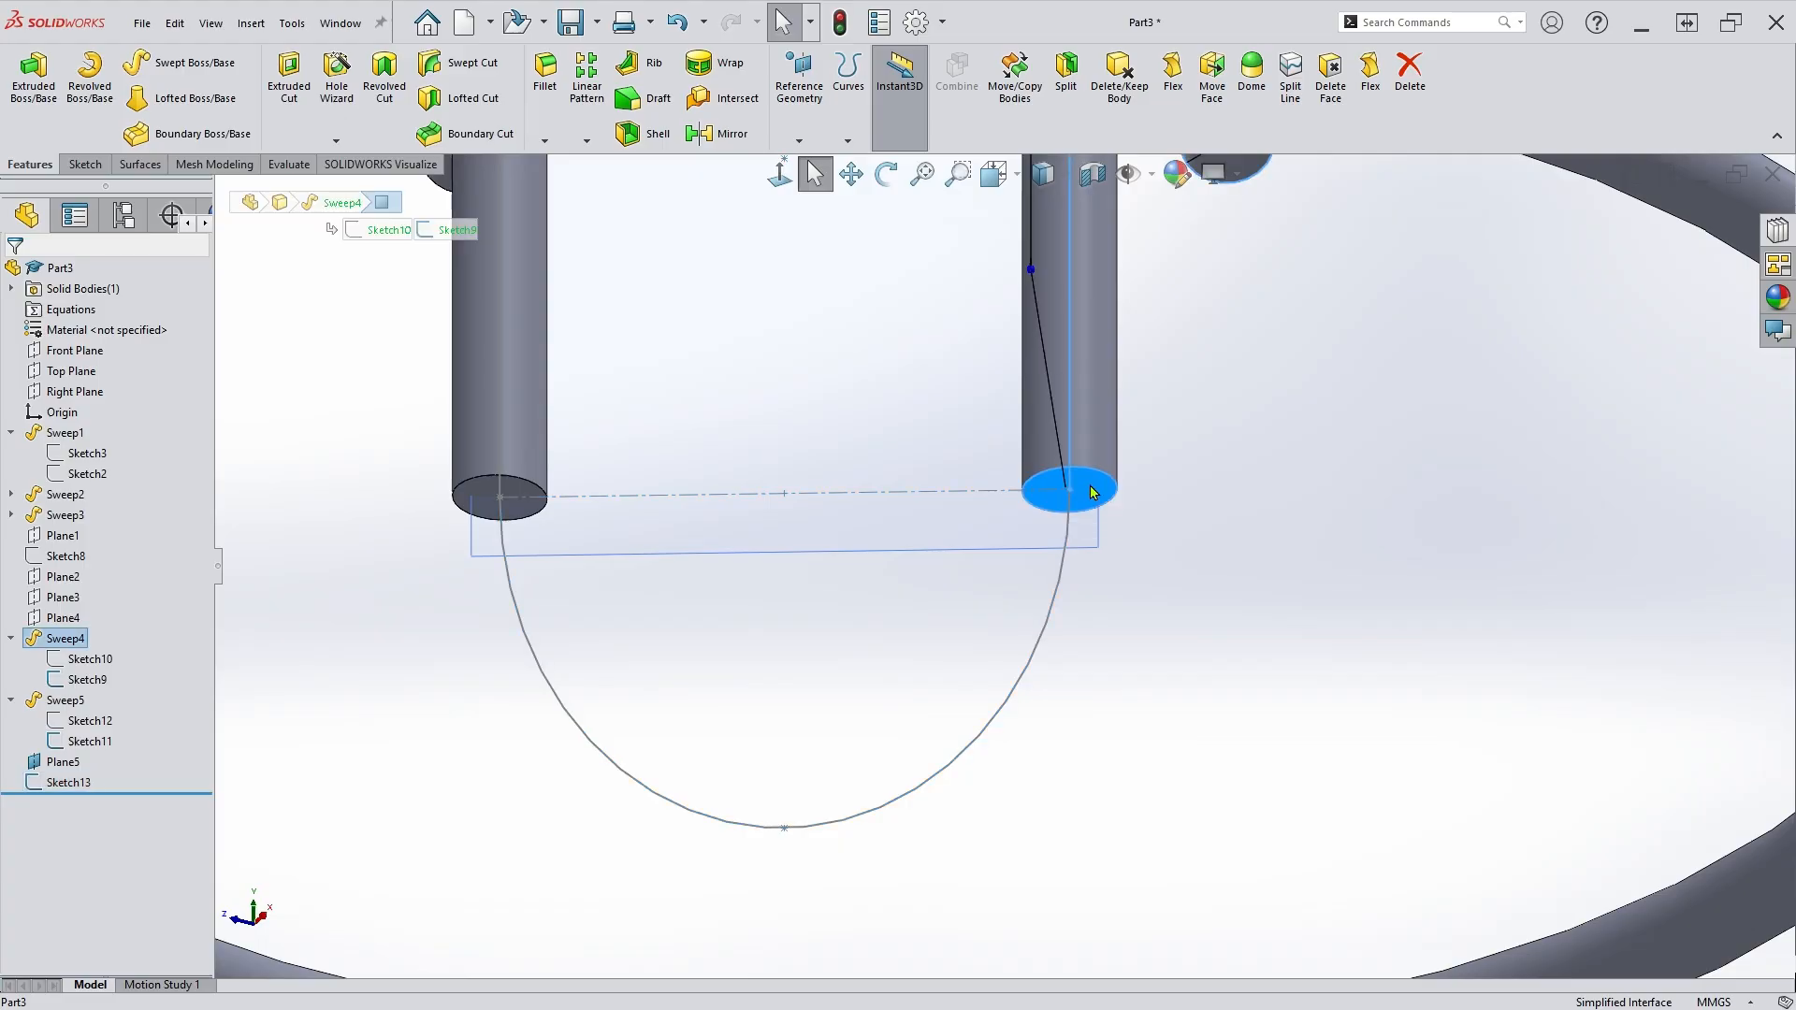
{"action": "left_click", "coordinate": [1186, 447]}
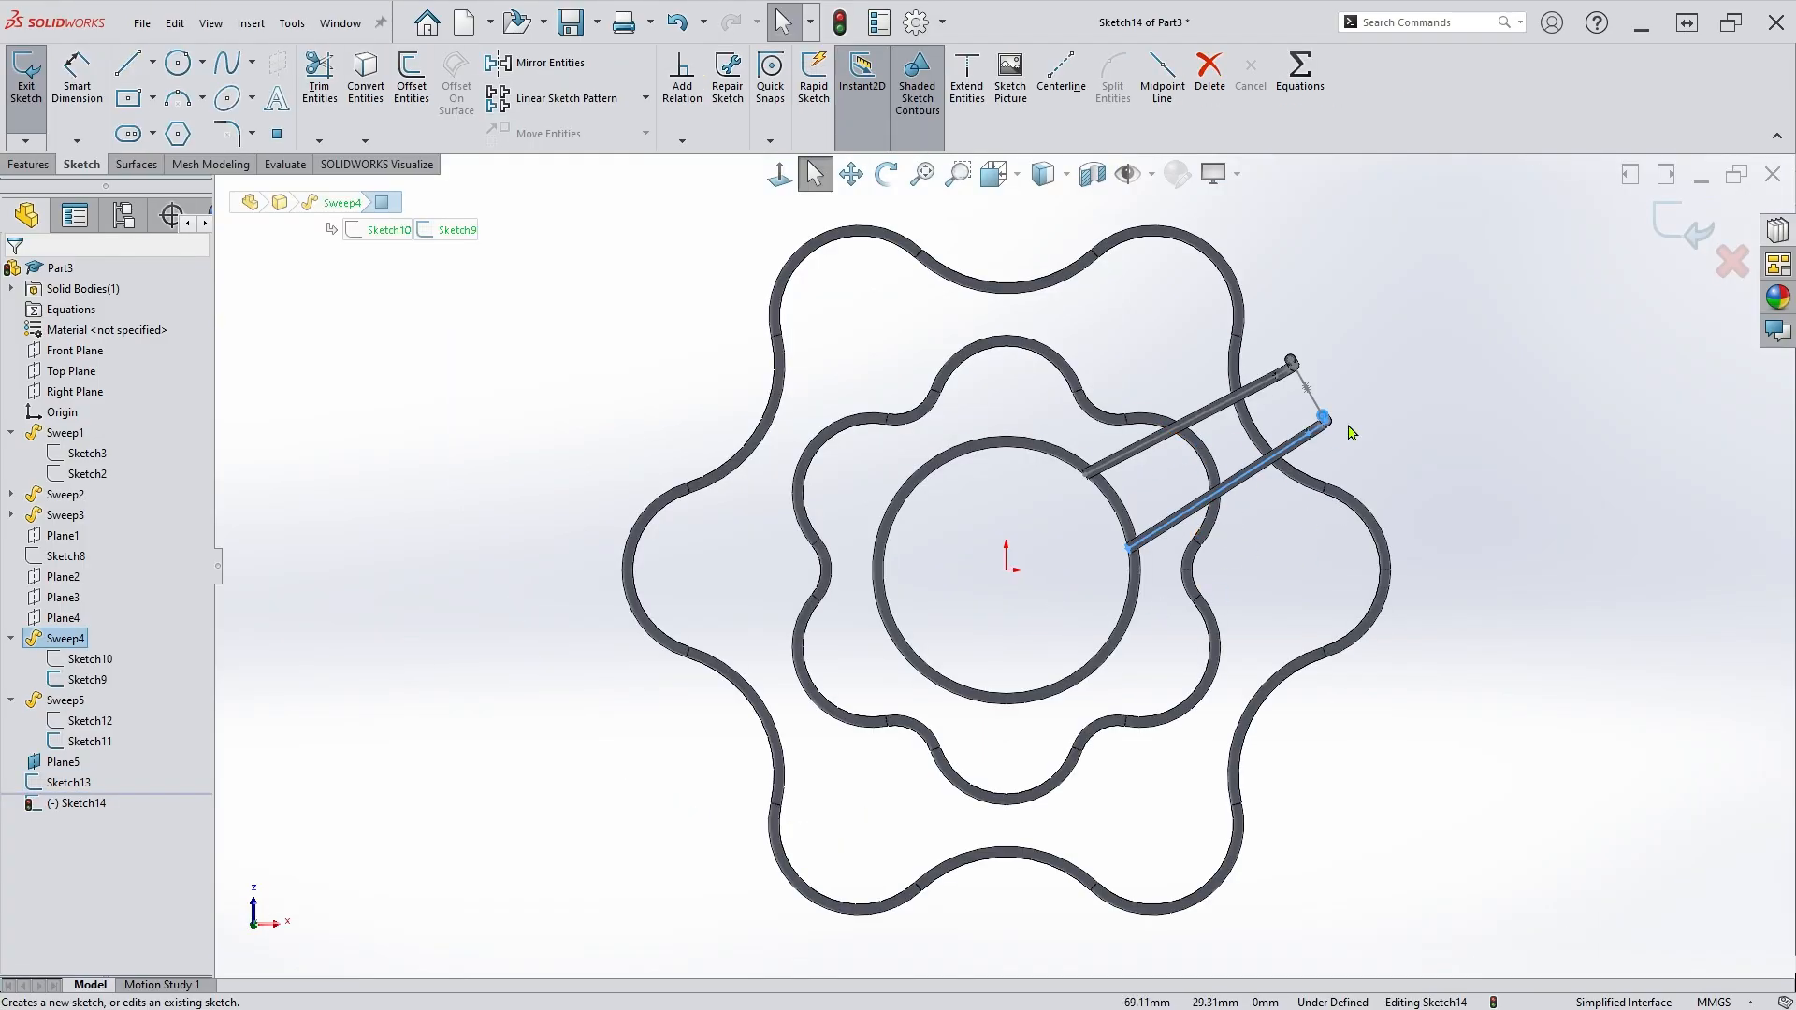
Convert the leg's circular end face into sketch geometry as the sweep profile and exit the sketch.
{"action": "scroll", "coordinate": [1295, 465], "scroll_direction": "down", "scroll_amount": 3}
{"action": "mouse_move", "coordinate": [1295, 465]}
{"action": "middle_mouse_down"}
{"action": "mouse_move", "coordinate": [1294, 525]}
{"action": "mouse_move", "coordinate": [1392, 447]}
{"action": "middle_mouse_up"}
{"action": "scroll", "coordinate": [1304, 509], "scroll_direction": "down", "scroll_amount": 6}
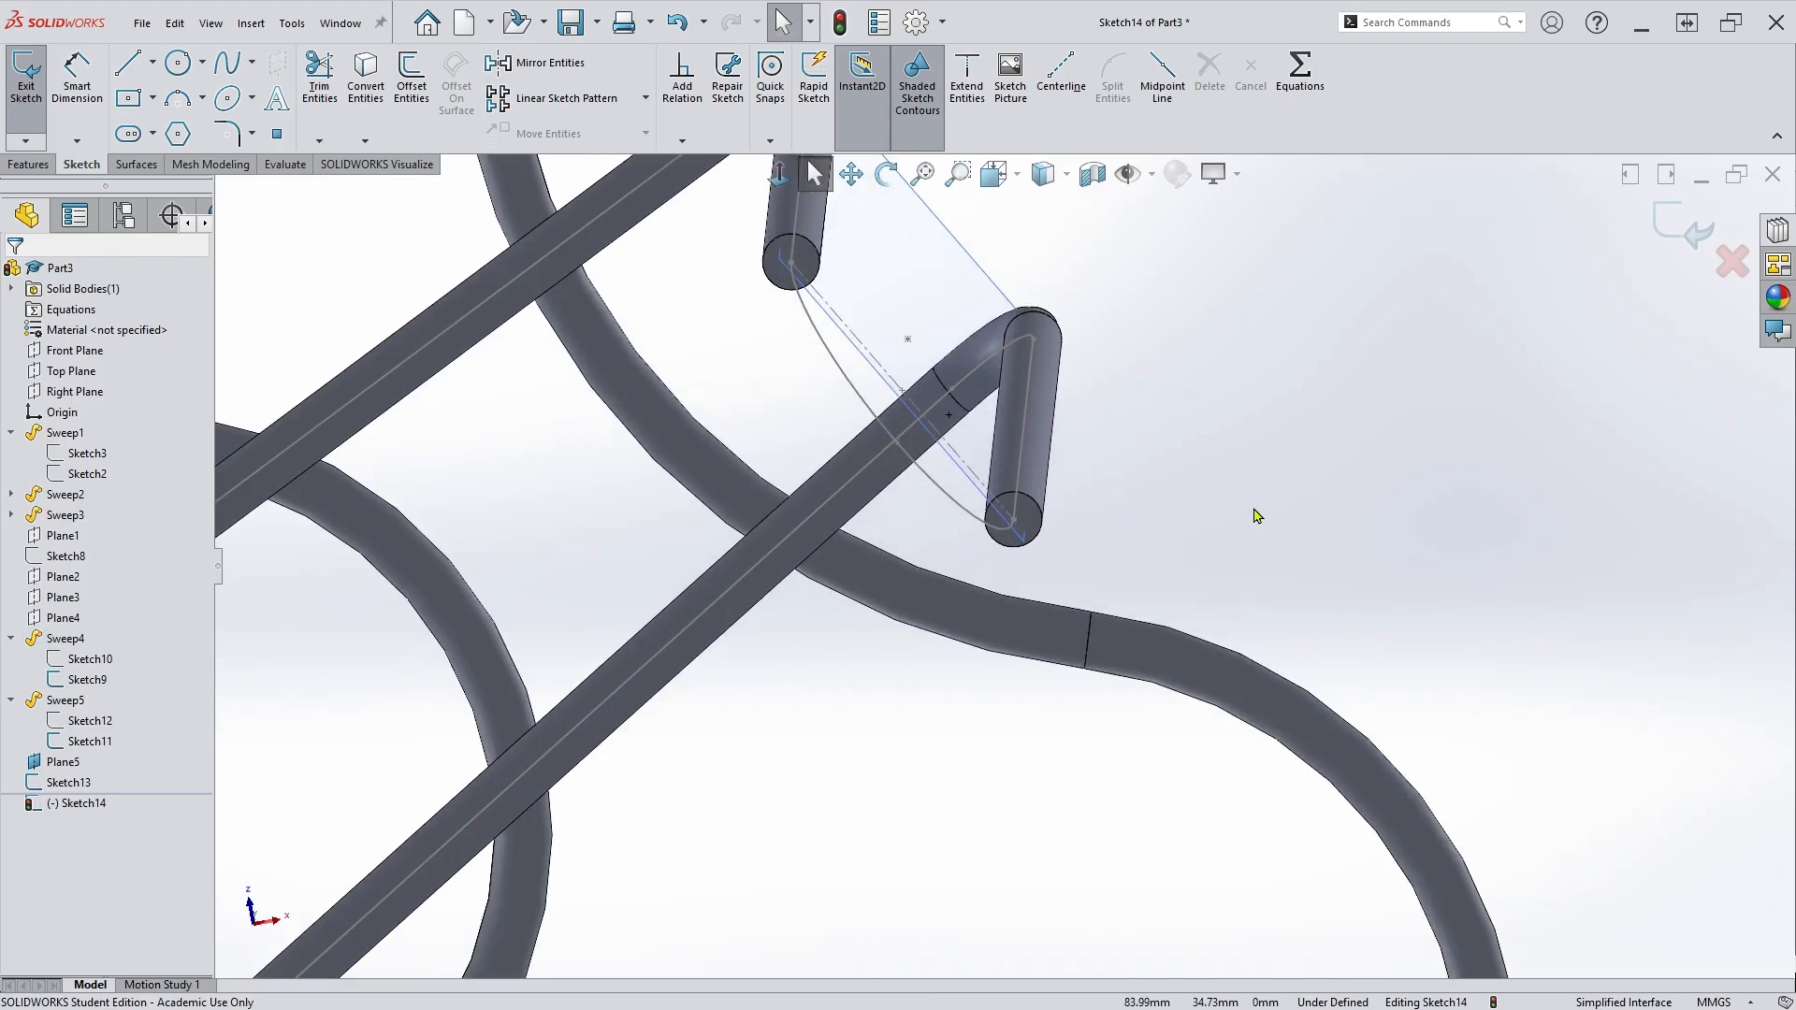
{"action": "left_click", "coordinate": [366, 85]}
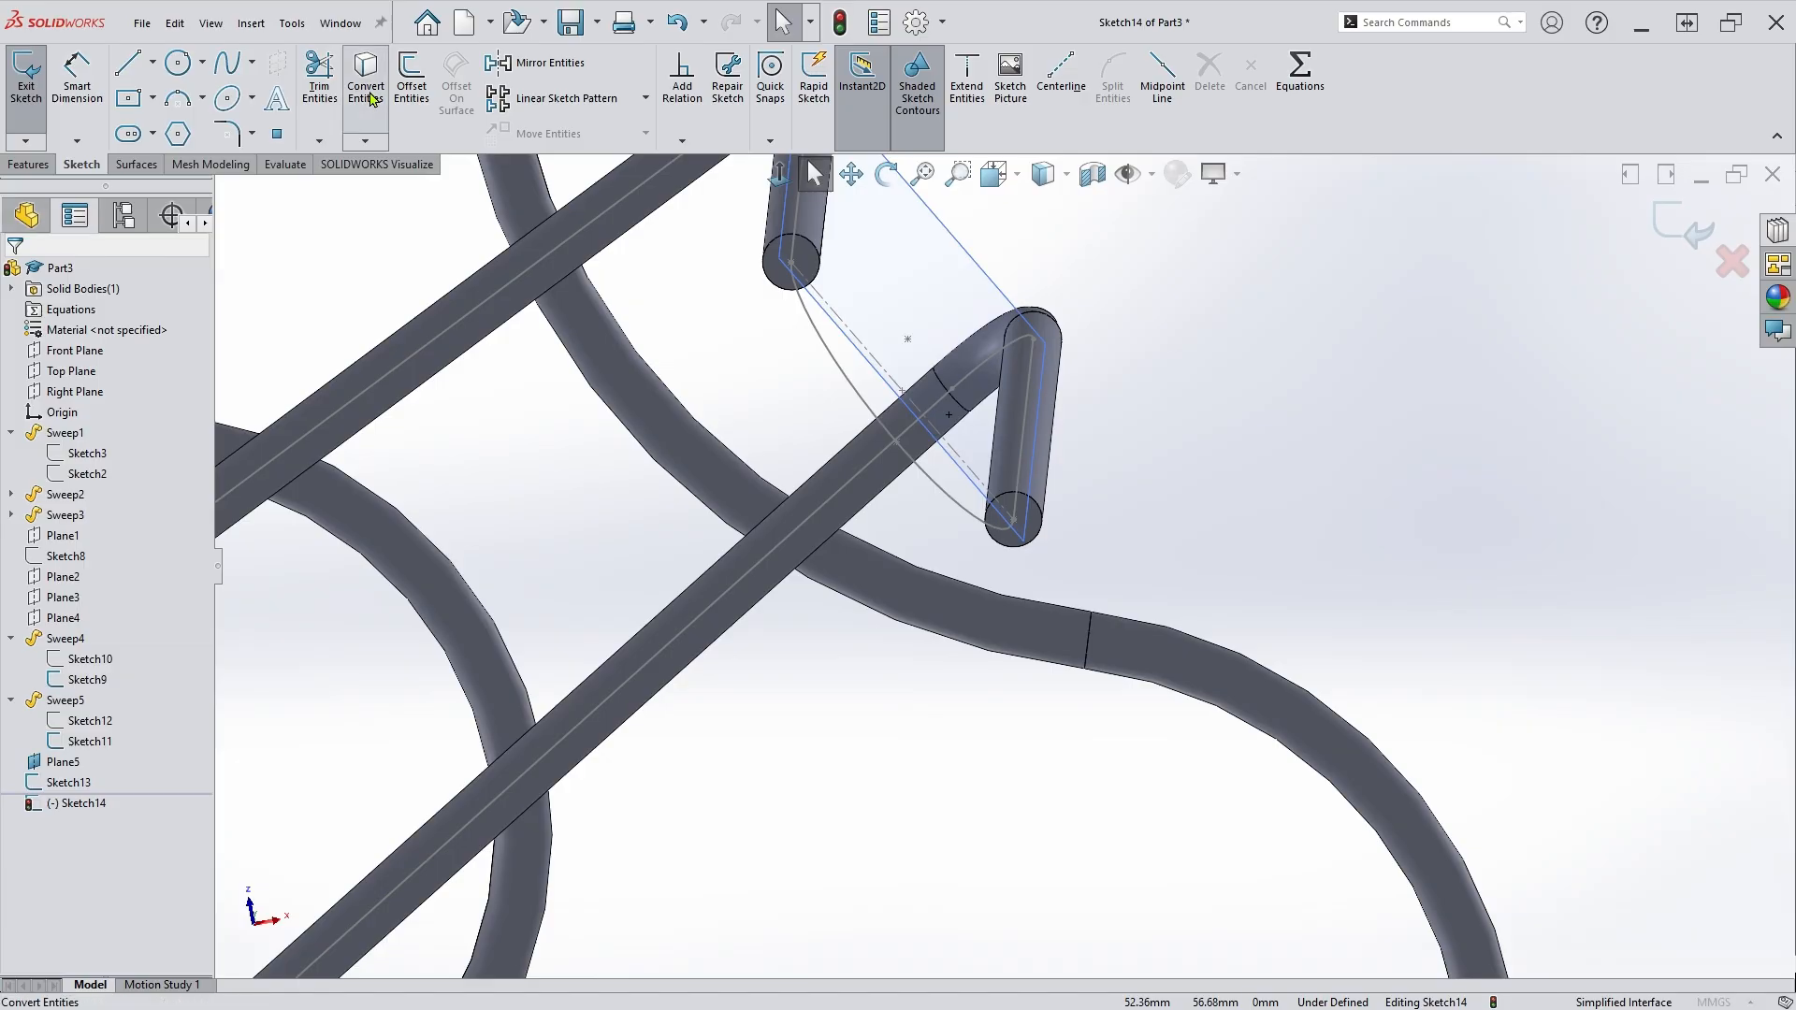
{"action": "scroll", "coordinate": [1035, 556], "scroll_direction": "down", "scroll_amount": 1}
{"action": "scroll", "coordinate": [1035, 555], "scroll_direction": "down", "scroll_amount": 1}
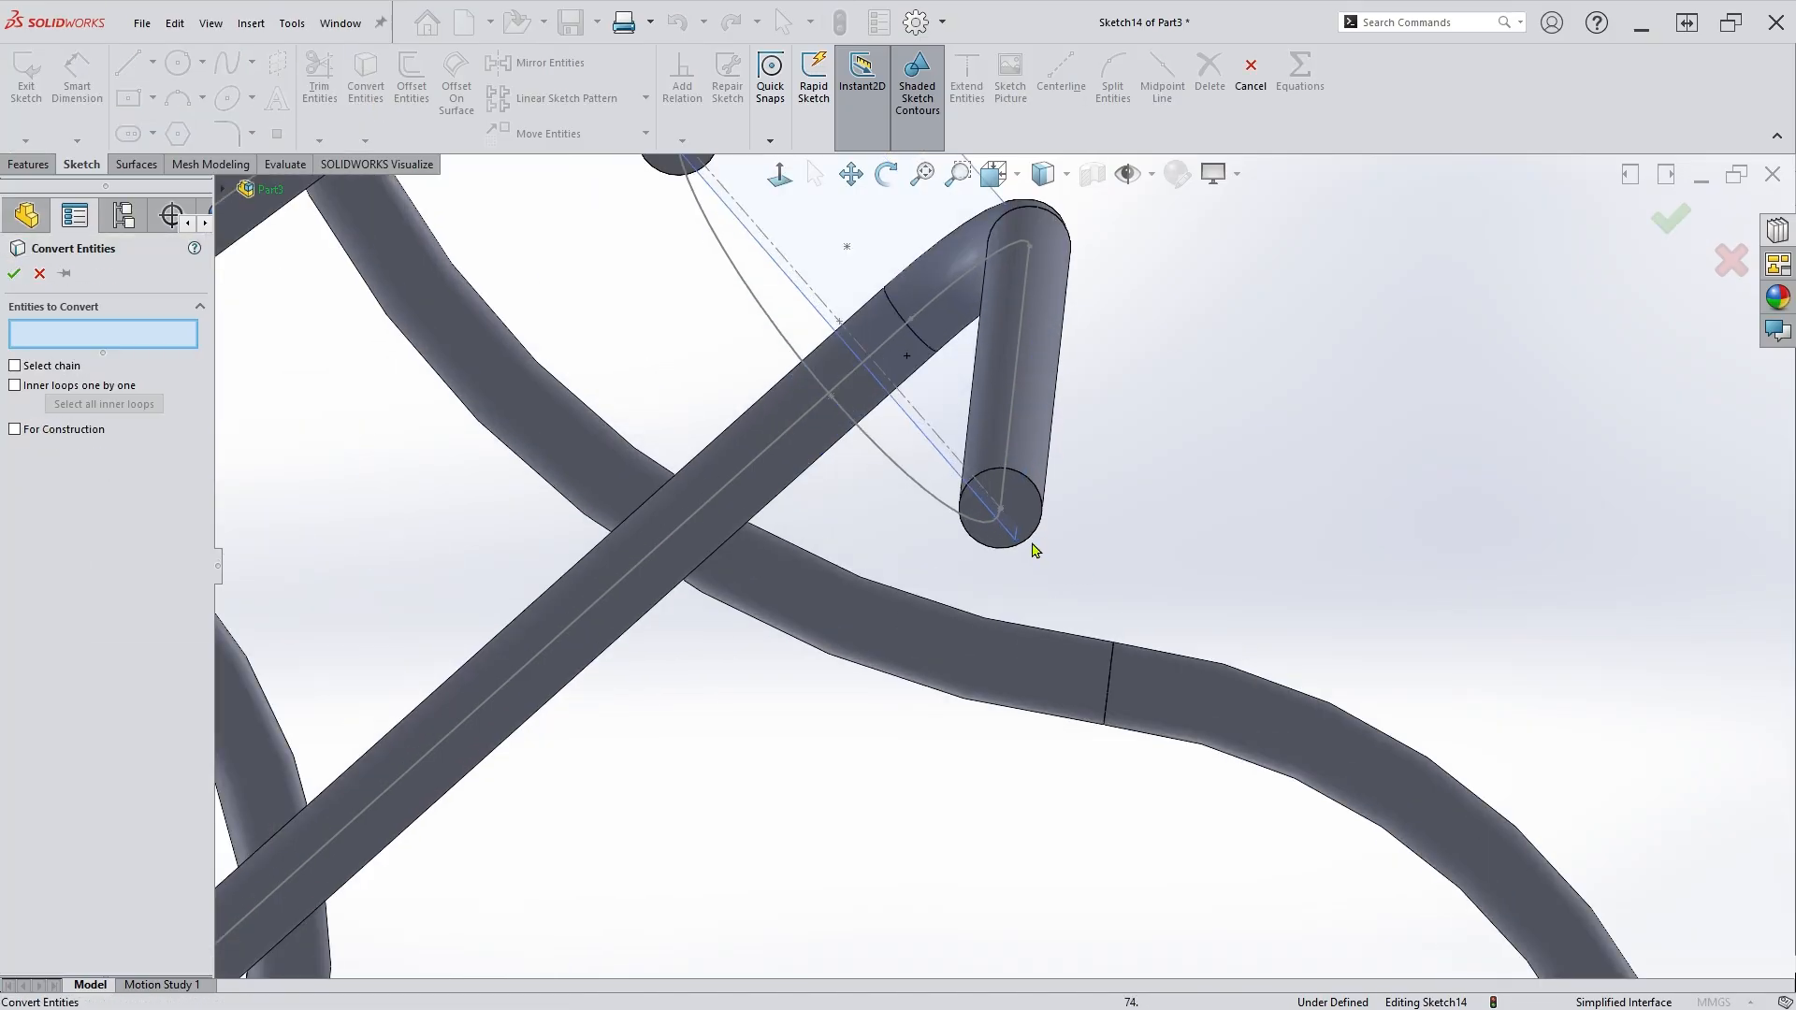
{"action": "left_click", "coordinate": [1031, 505]}
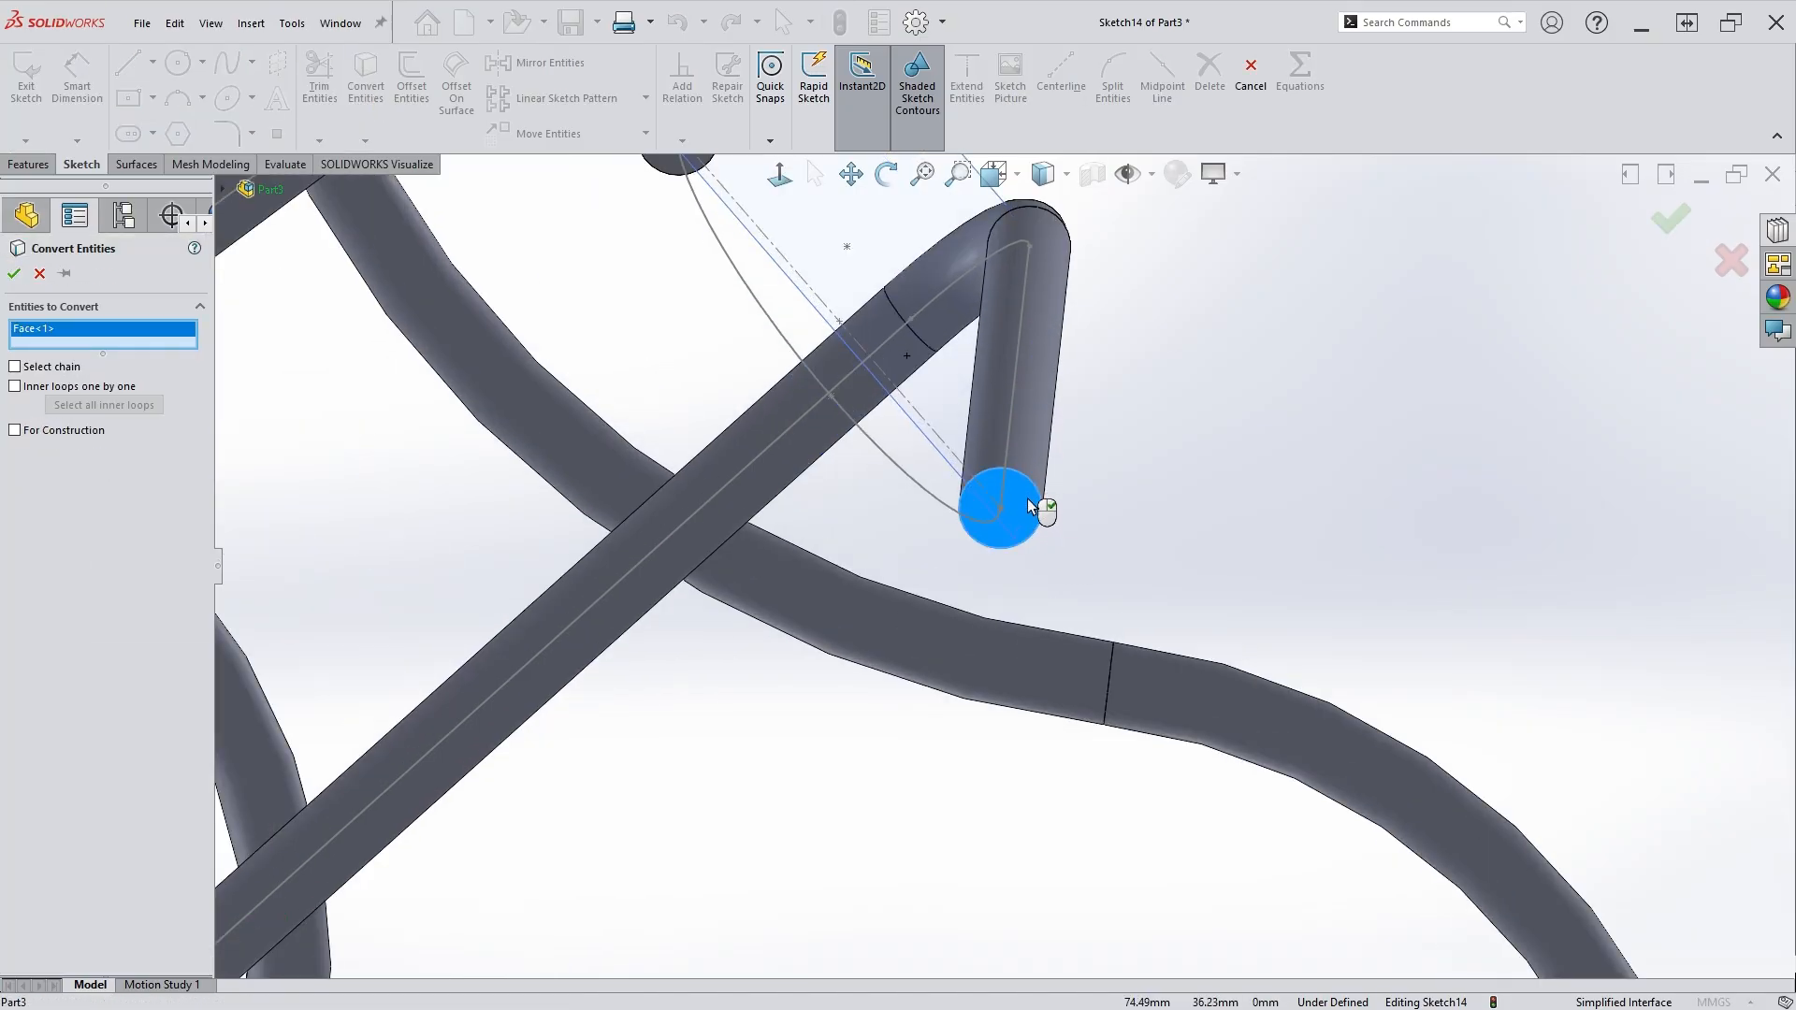
{"action": "right_click", "coordinate": [1025, 508]}
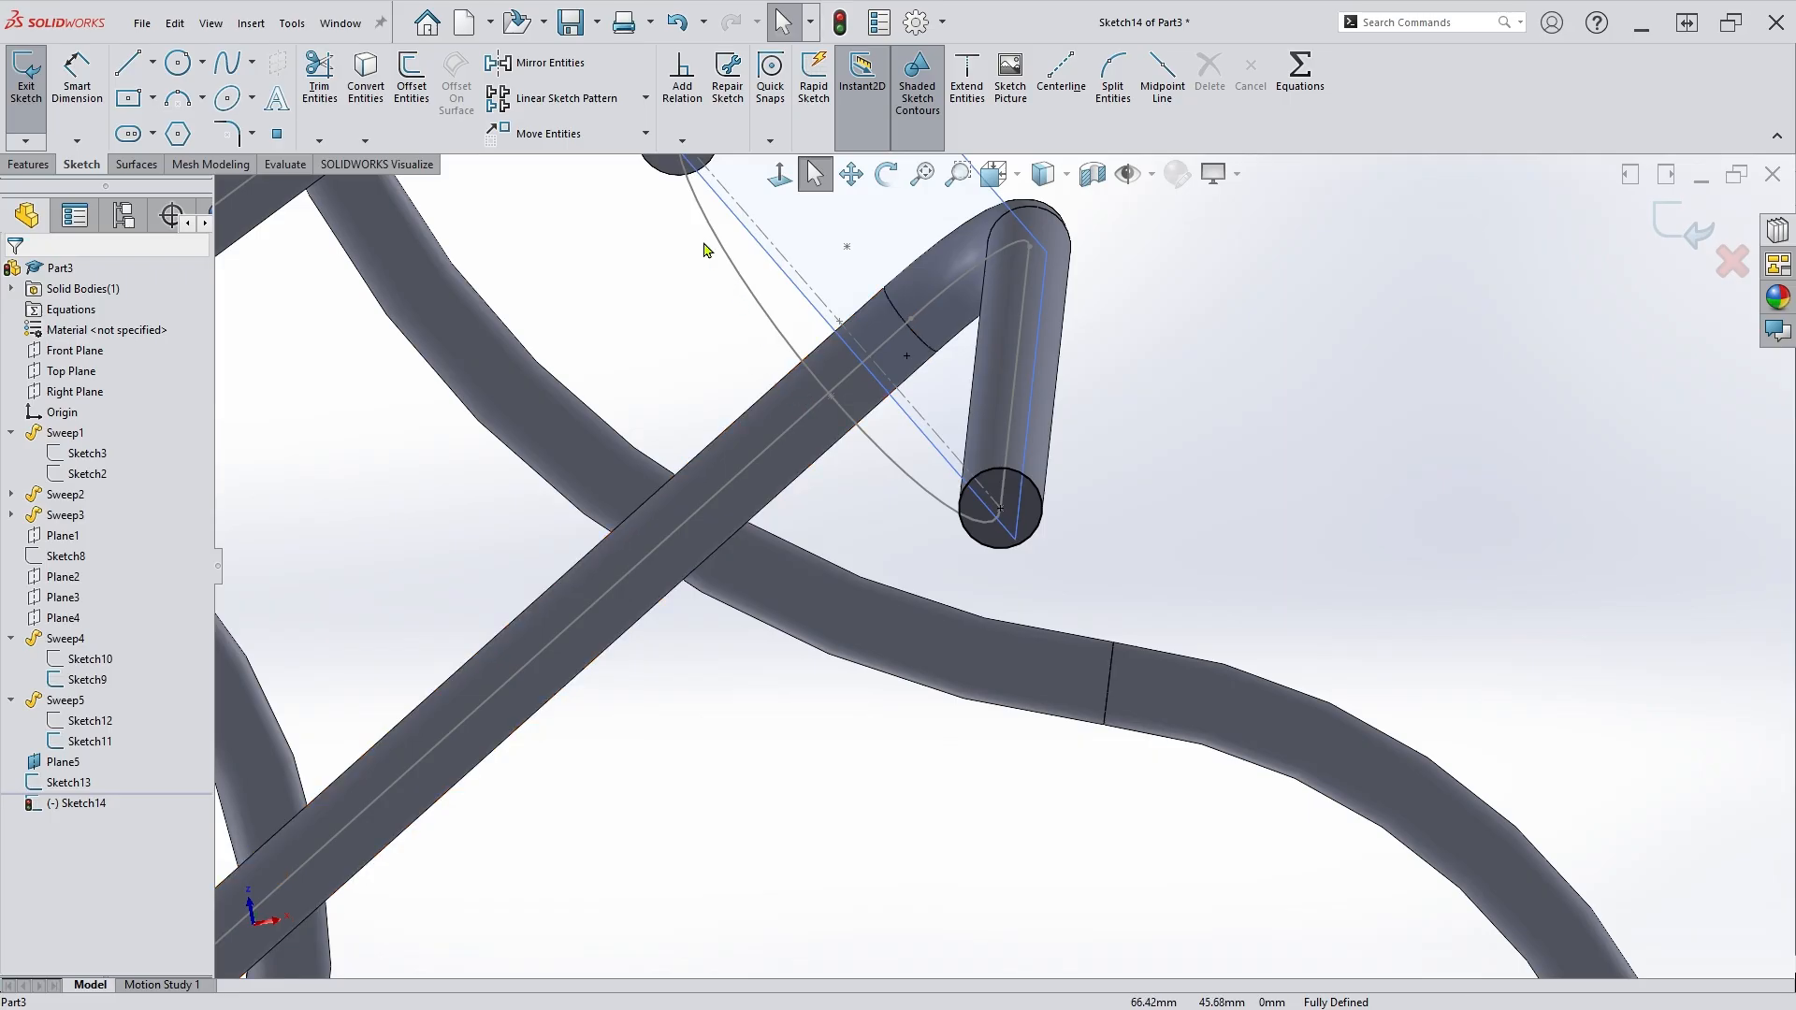
{"action": "left_click", "coordinate": [1674, 241]}
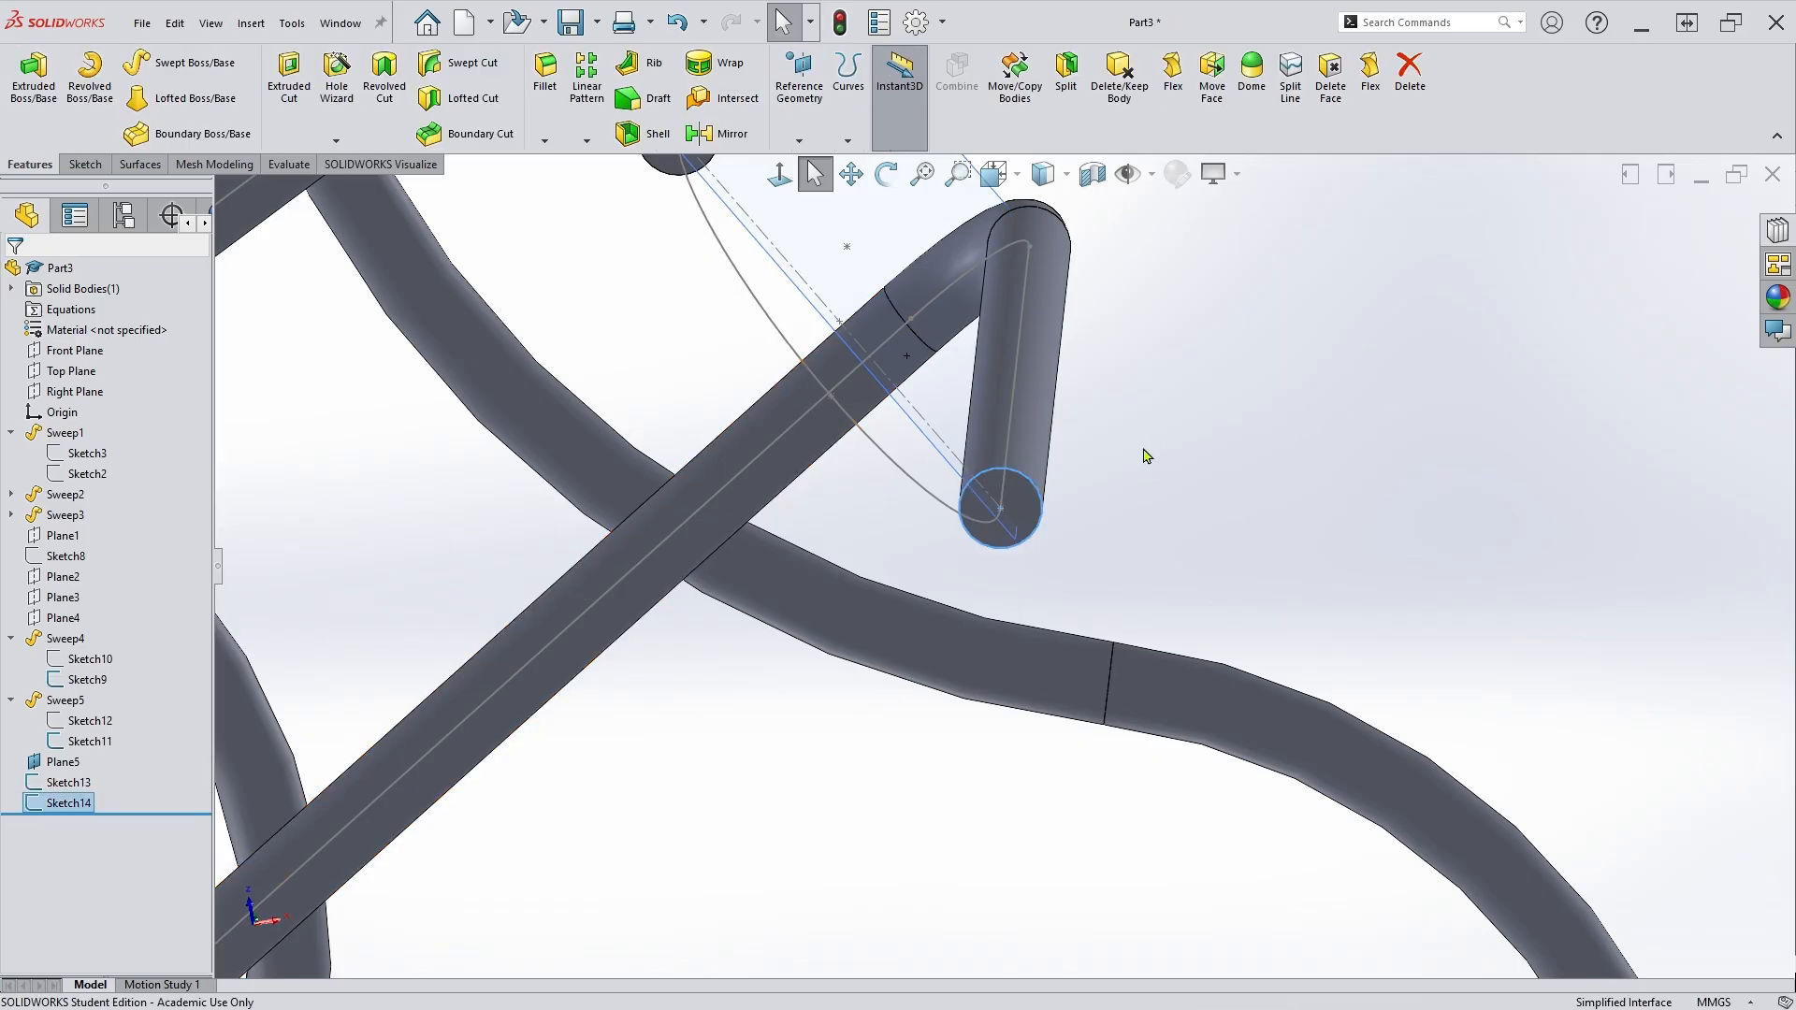
Create a Swept Boss/Base using the converted circle in Sketch14 as profile and the half-ellipse in Sketch13 as path.
{"action": "left_click", "coordinate": [214, 72]}
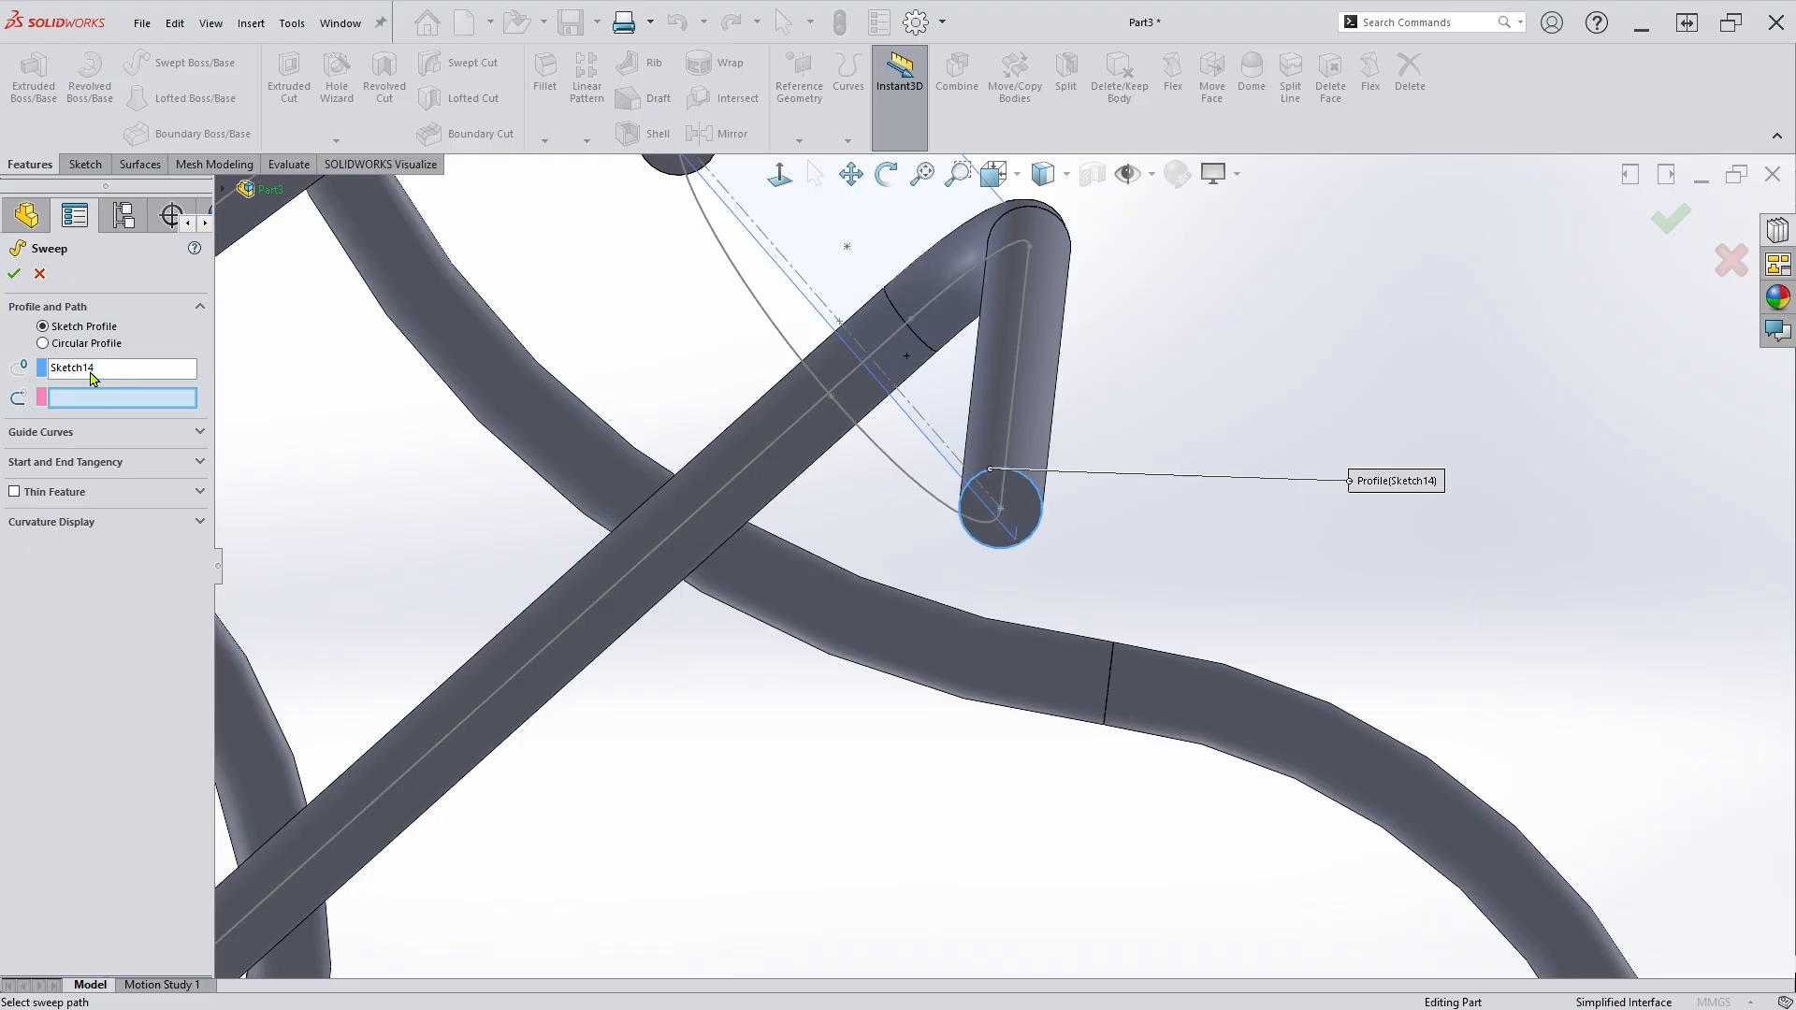
{"action": "left_click", "coordinate": [934, 506]}
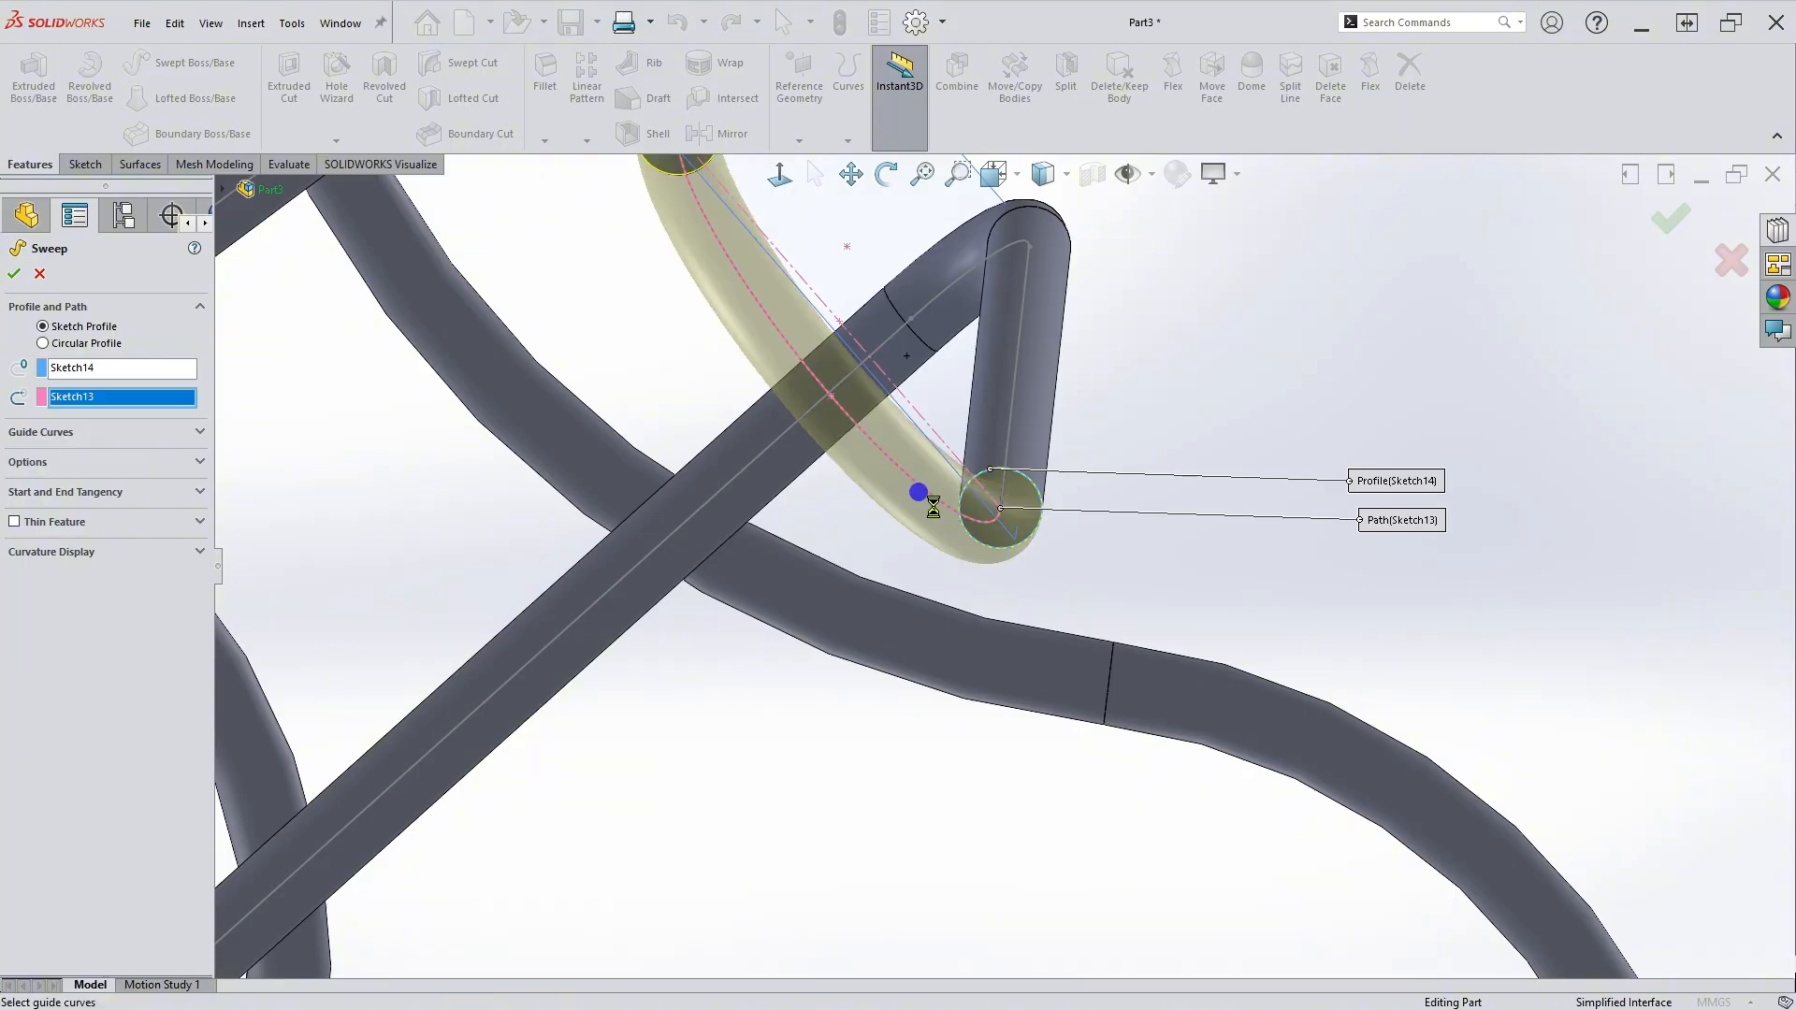
{"action": "key", "text": "Return"}
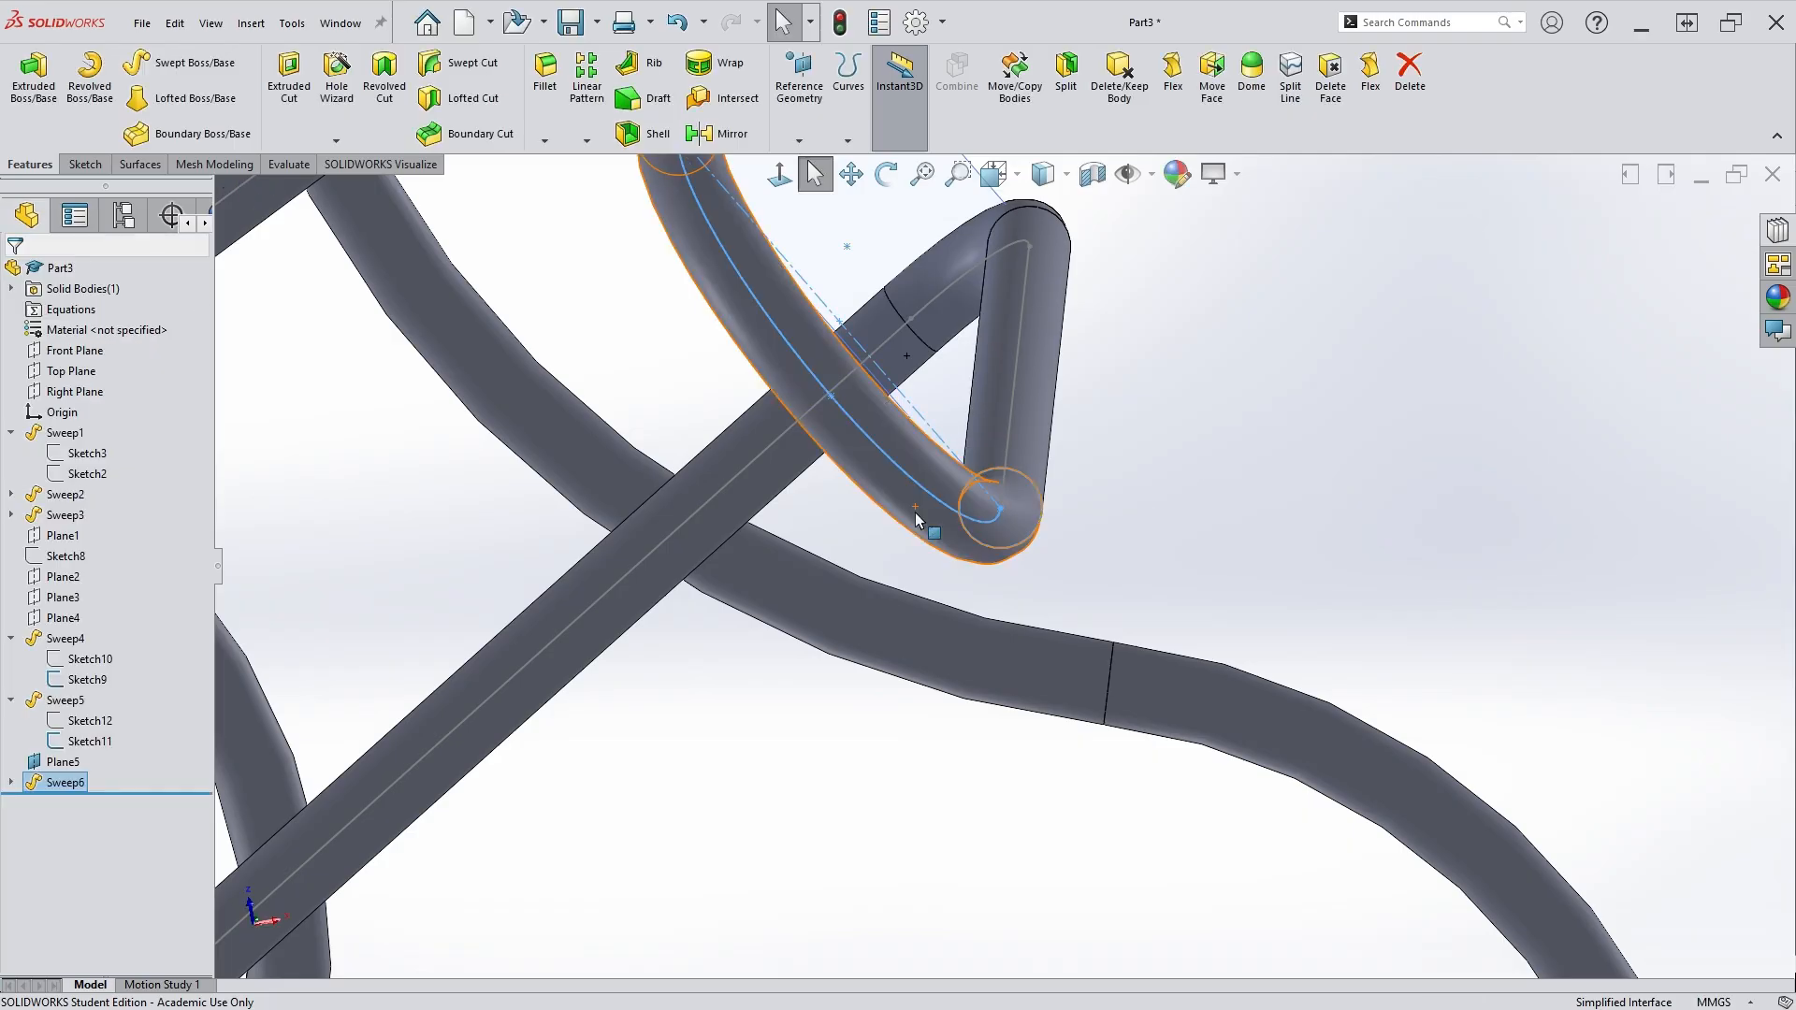
Hide Plane5, the reference plane between the two vertical legs.
{"action": "middle_click_drag", "start_coordinate": [928, 513], "coordinate": [887, 713]}
{"action": "scroll", "coordinate": [879, 565], "scroll_direction": "up", "scroll_amount": 5}
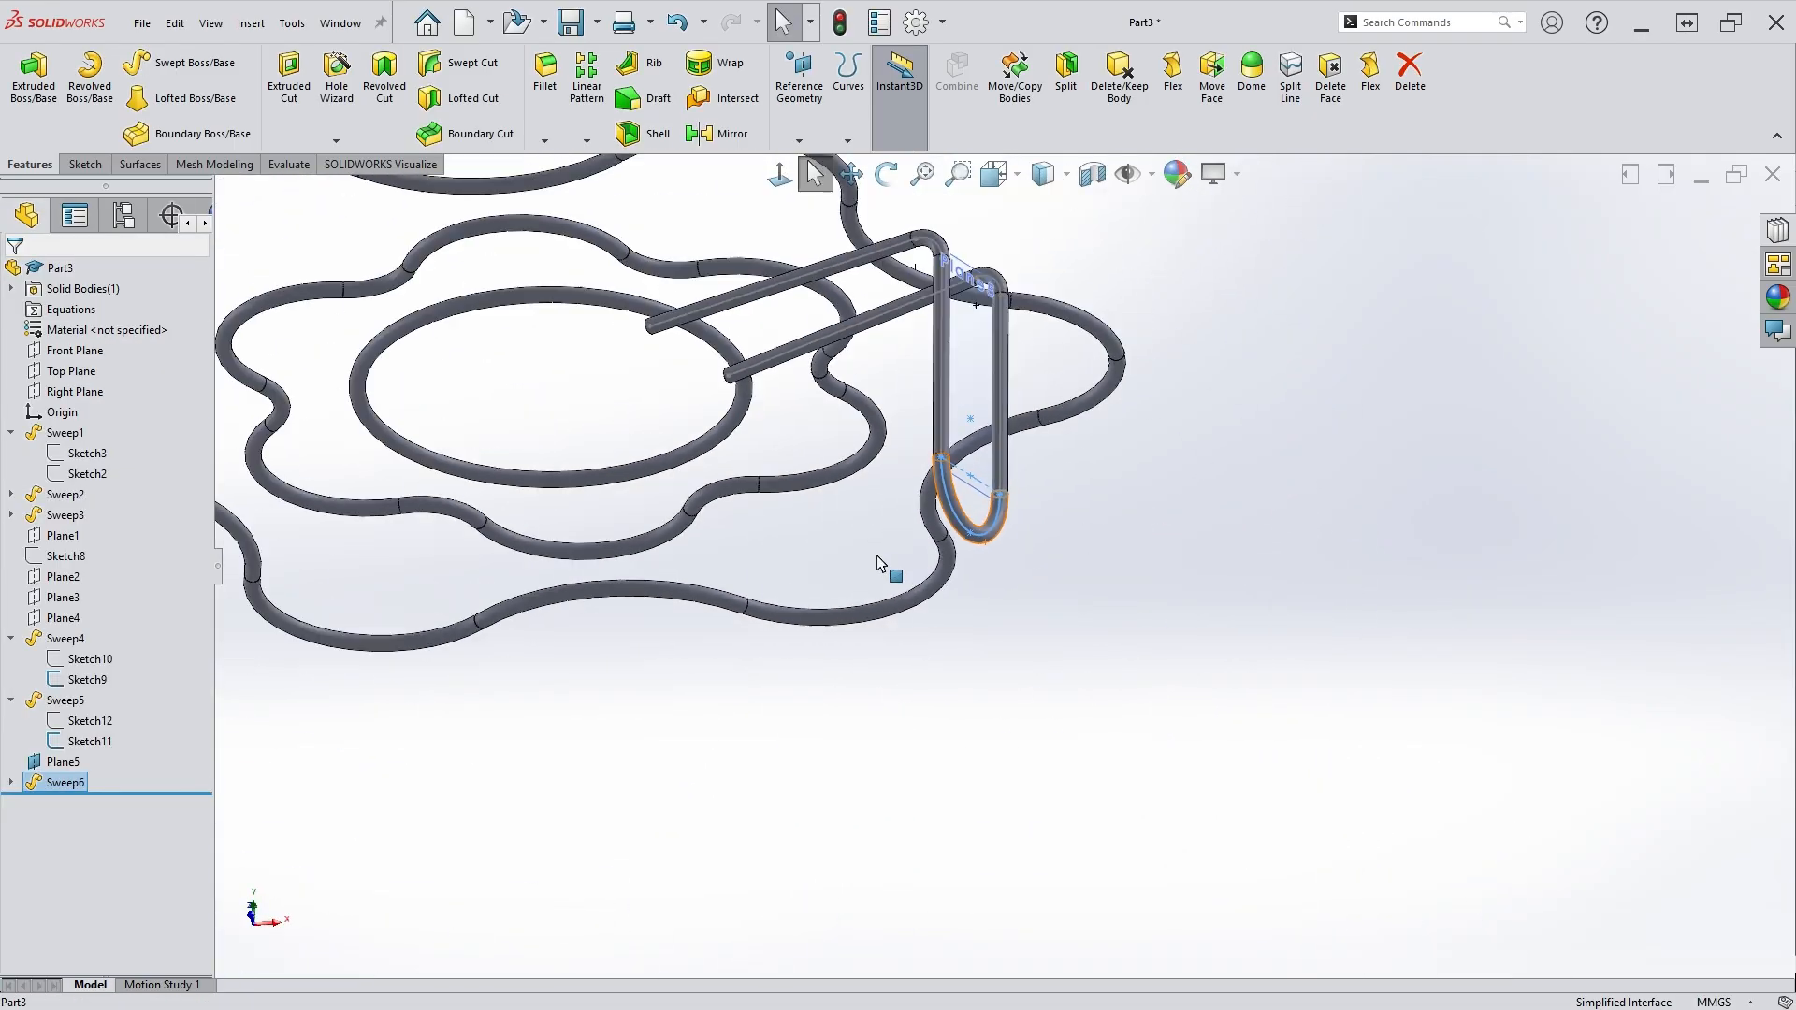
{"action": "scroll", "coordinate": [945, 466], "scroll_direction": "up", "scroll_amount": 4}
{"action": "scroll", "coordinate": [944, 498], "scroll_direction": "down", "scroll_amount": 2}
{"action": "scroll", "coordinate": [951, 581], "scroll_direction": "down", "scroll_amount": 5}
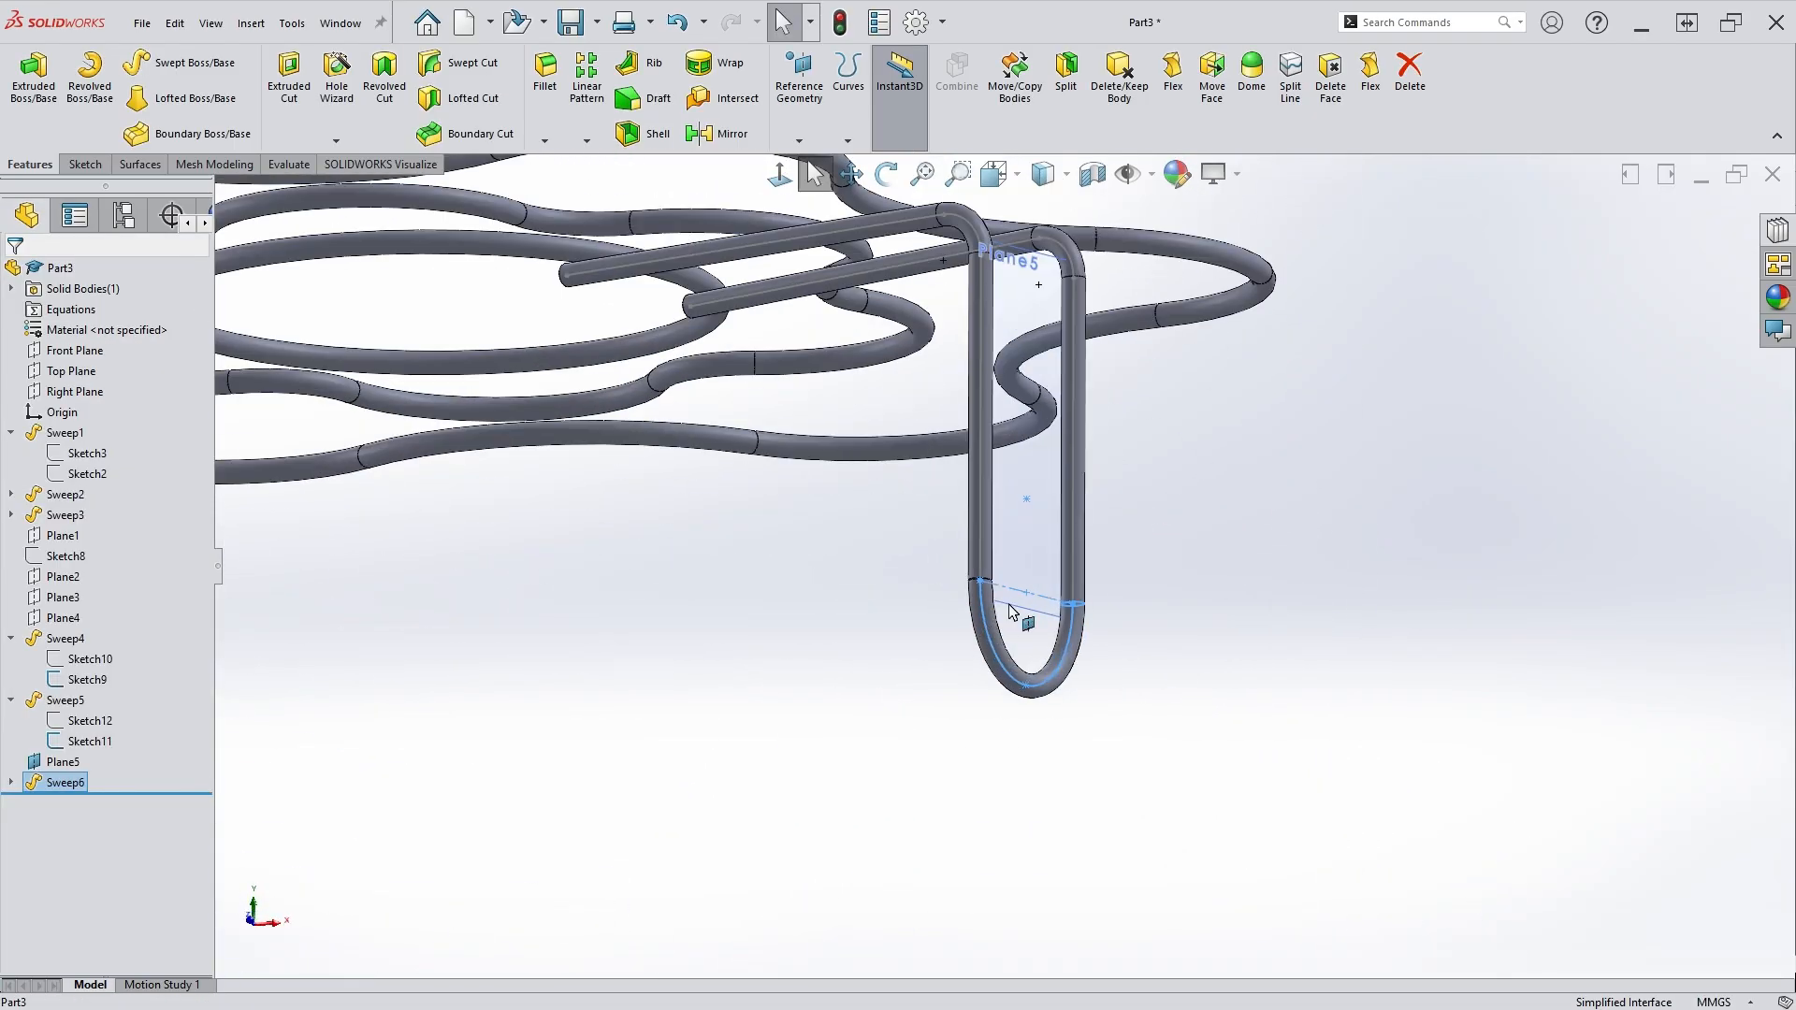
{"action": "left_click", "coordinate": [1074, 631]}
{"action": "scroll", "coordinate": [1054, 565], "scroll_direction": "down", "scroll_amount": 2}
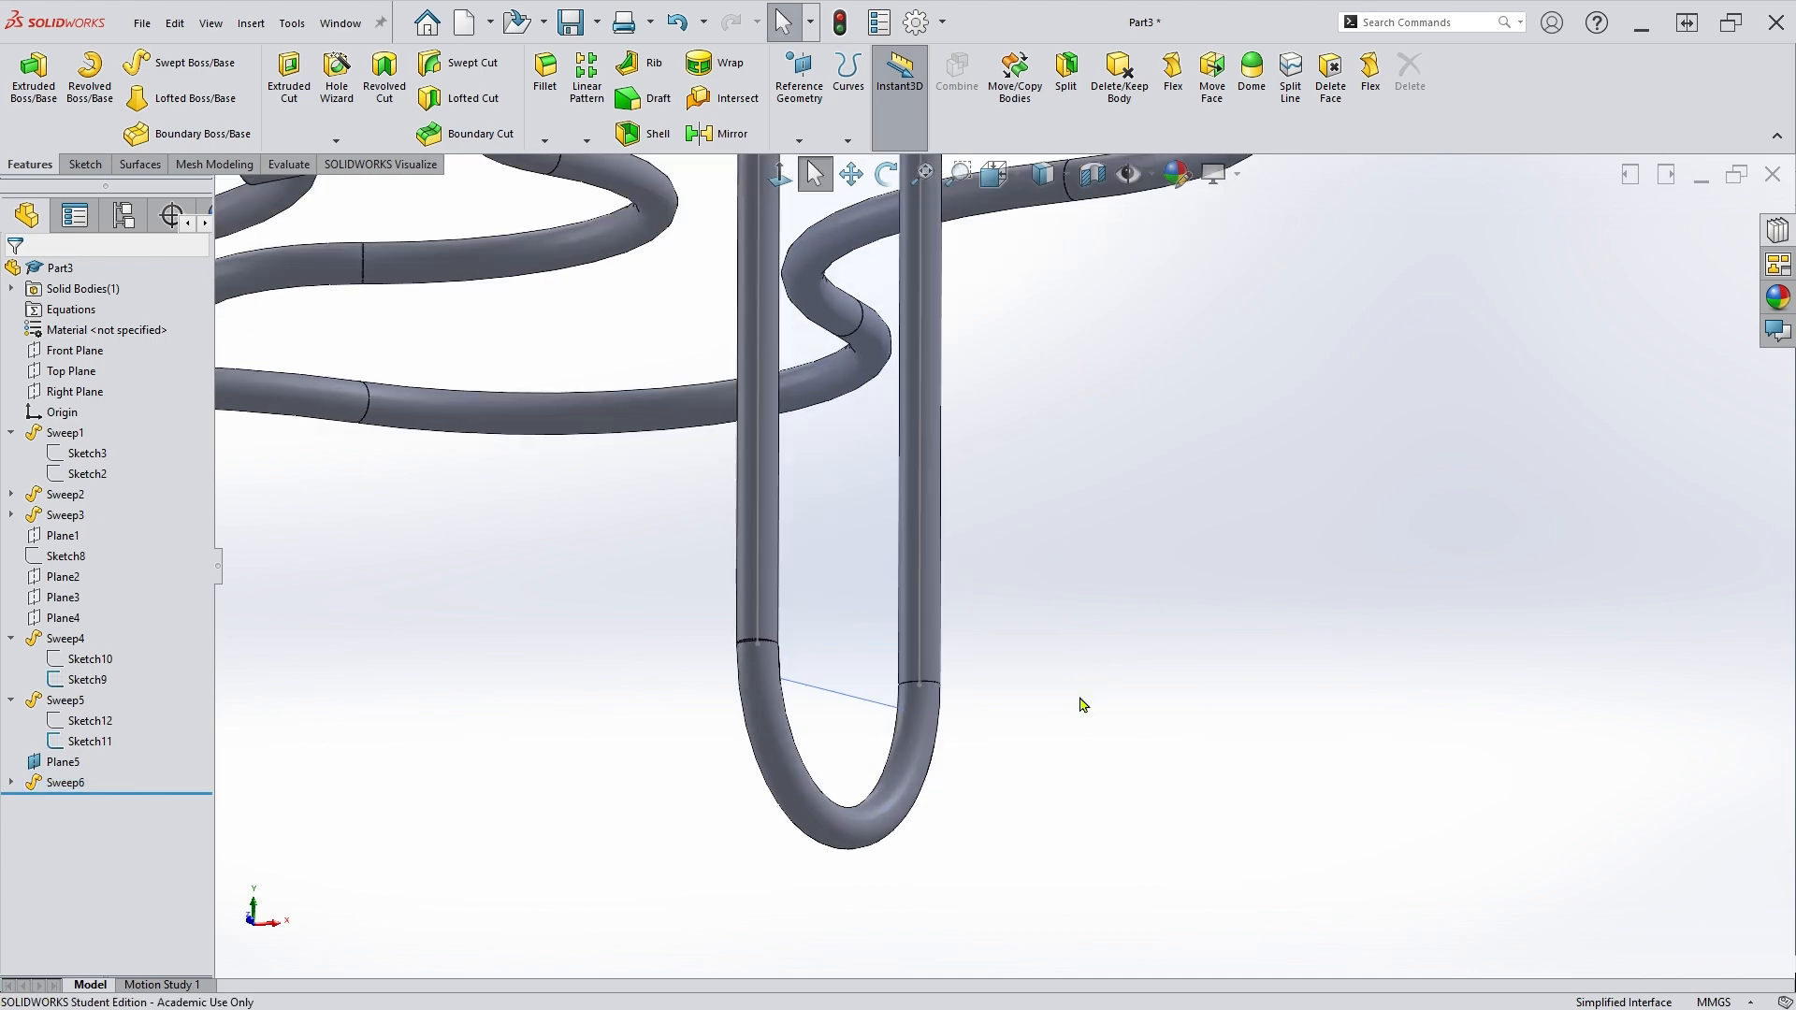
{"action": "left_click", "coordinate": [860, 666]}
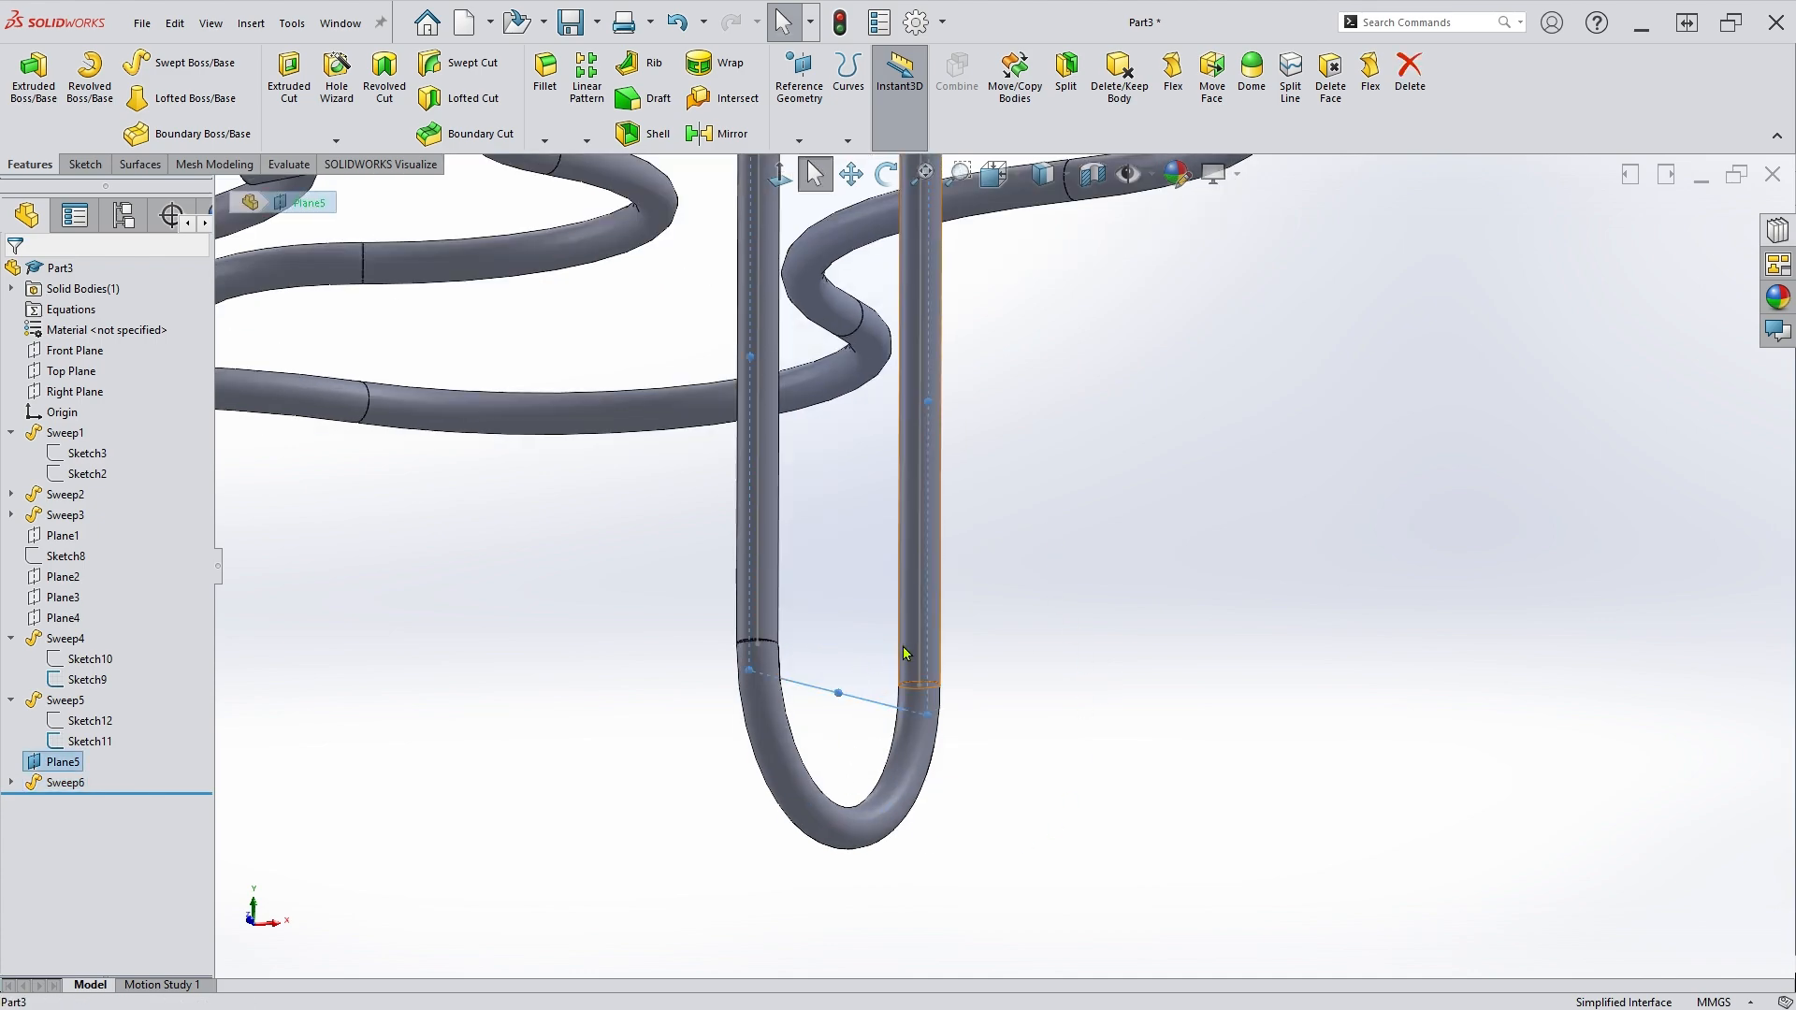
{"action": "left_click", "coordinate": [976, 618]}
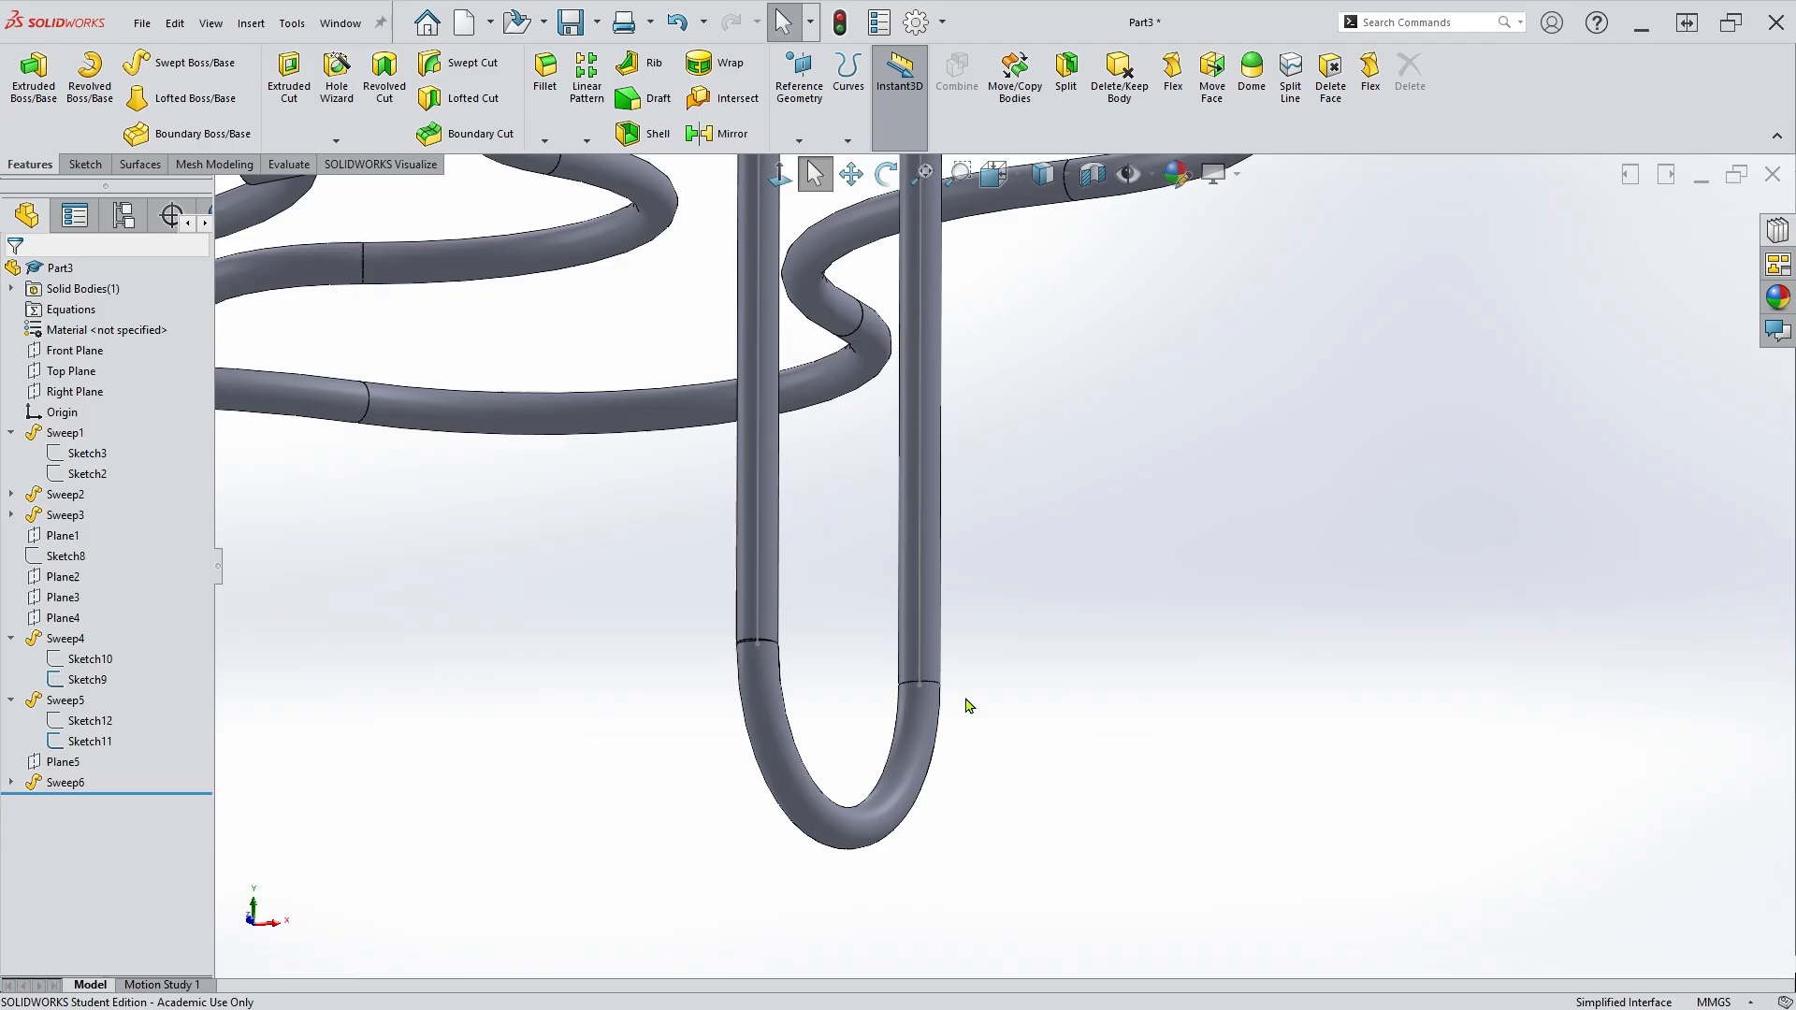
Hide Sketch9 and Sketch11, the path sketches inside the two vertical legs.
{"action": "left_click", "coordinate": [919, 644]}
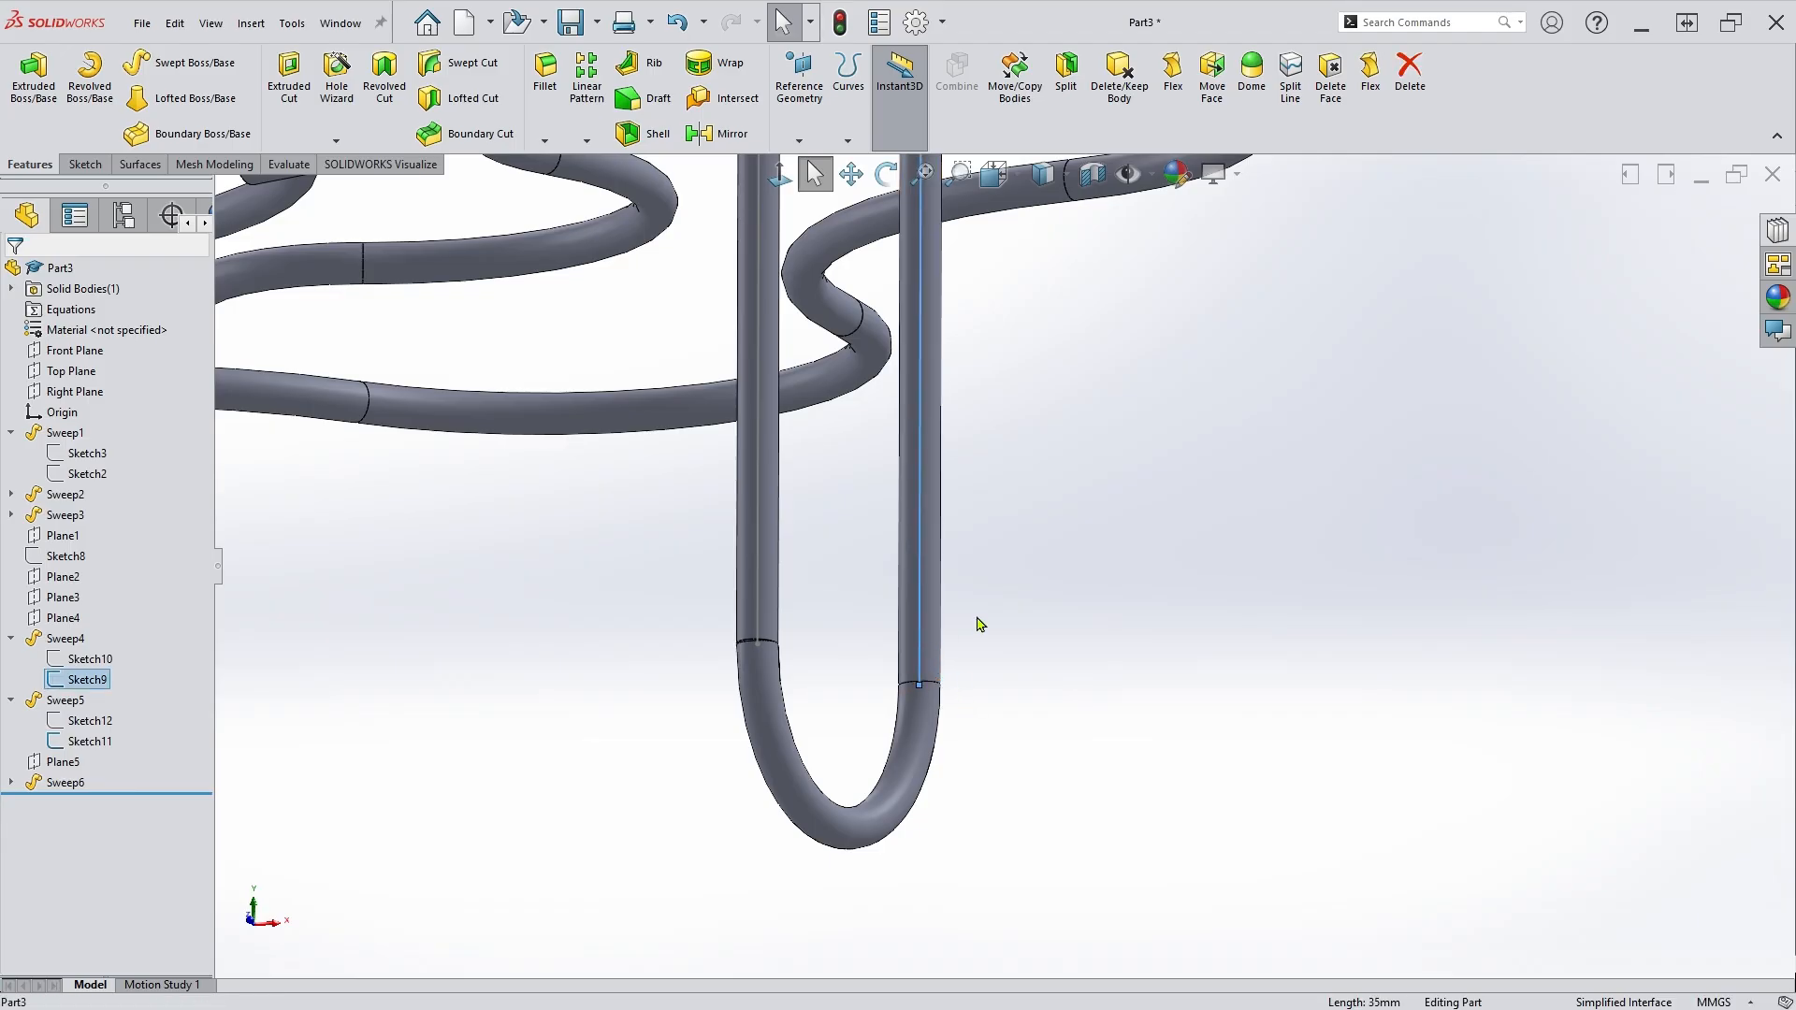
{"action": "left_click", "coordinate": [758, 587]}
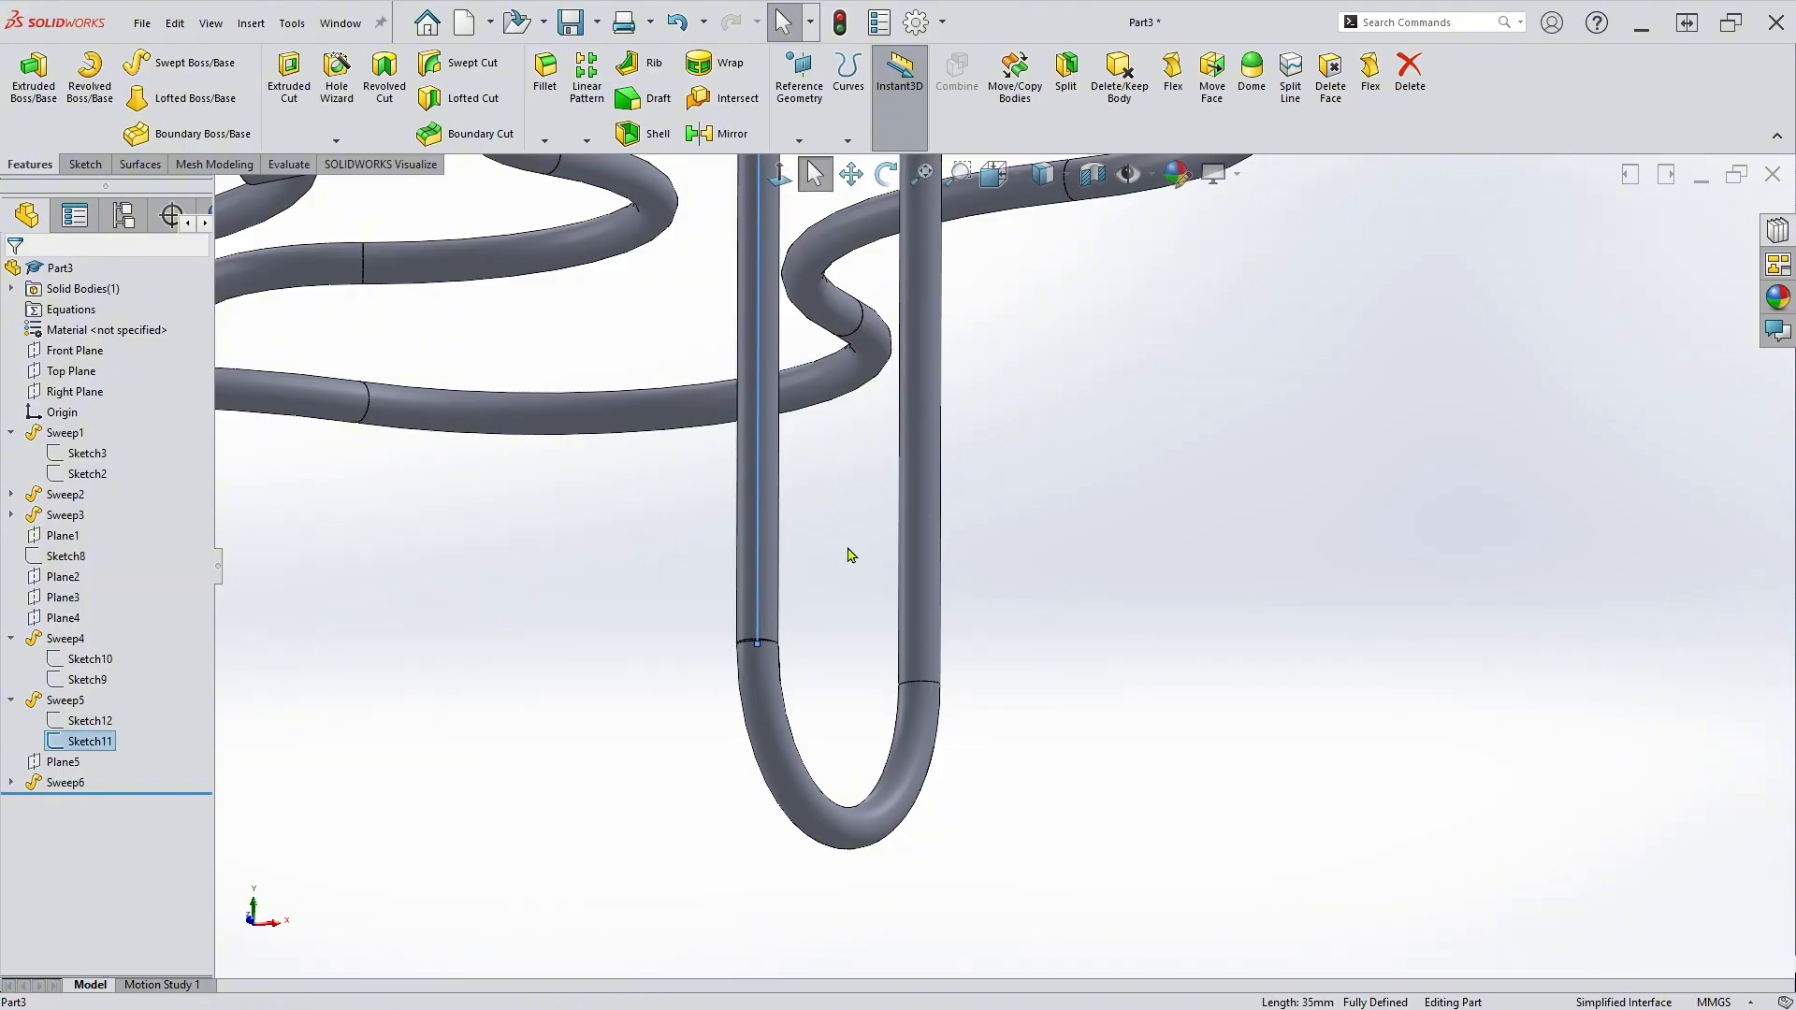
{"action": "left_click", "coordinate": [849, 539]}
{"action": "scroll", "coordinate": [795, 552], "scroll_direction": "up", "scroll_amount": 5}
{"action": "mouse_move", "coordinate": [742, 565]}
{"action": "middle_mouse_down"}
{"action": "mouse_move", "coordinate": [778, 553]}
{"action": "mouse_move", "coordinate": [851, 586]}
{"action": "mouse_move", "coordinate": [885, 763]}
{"action": "middle_mouse_up"}
{"action": "scroll", "coordinate": [861, 513], "scroll_direction": "down", "scroll_amount": 5}
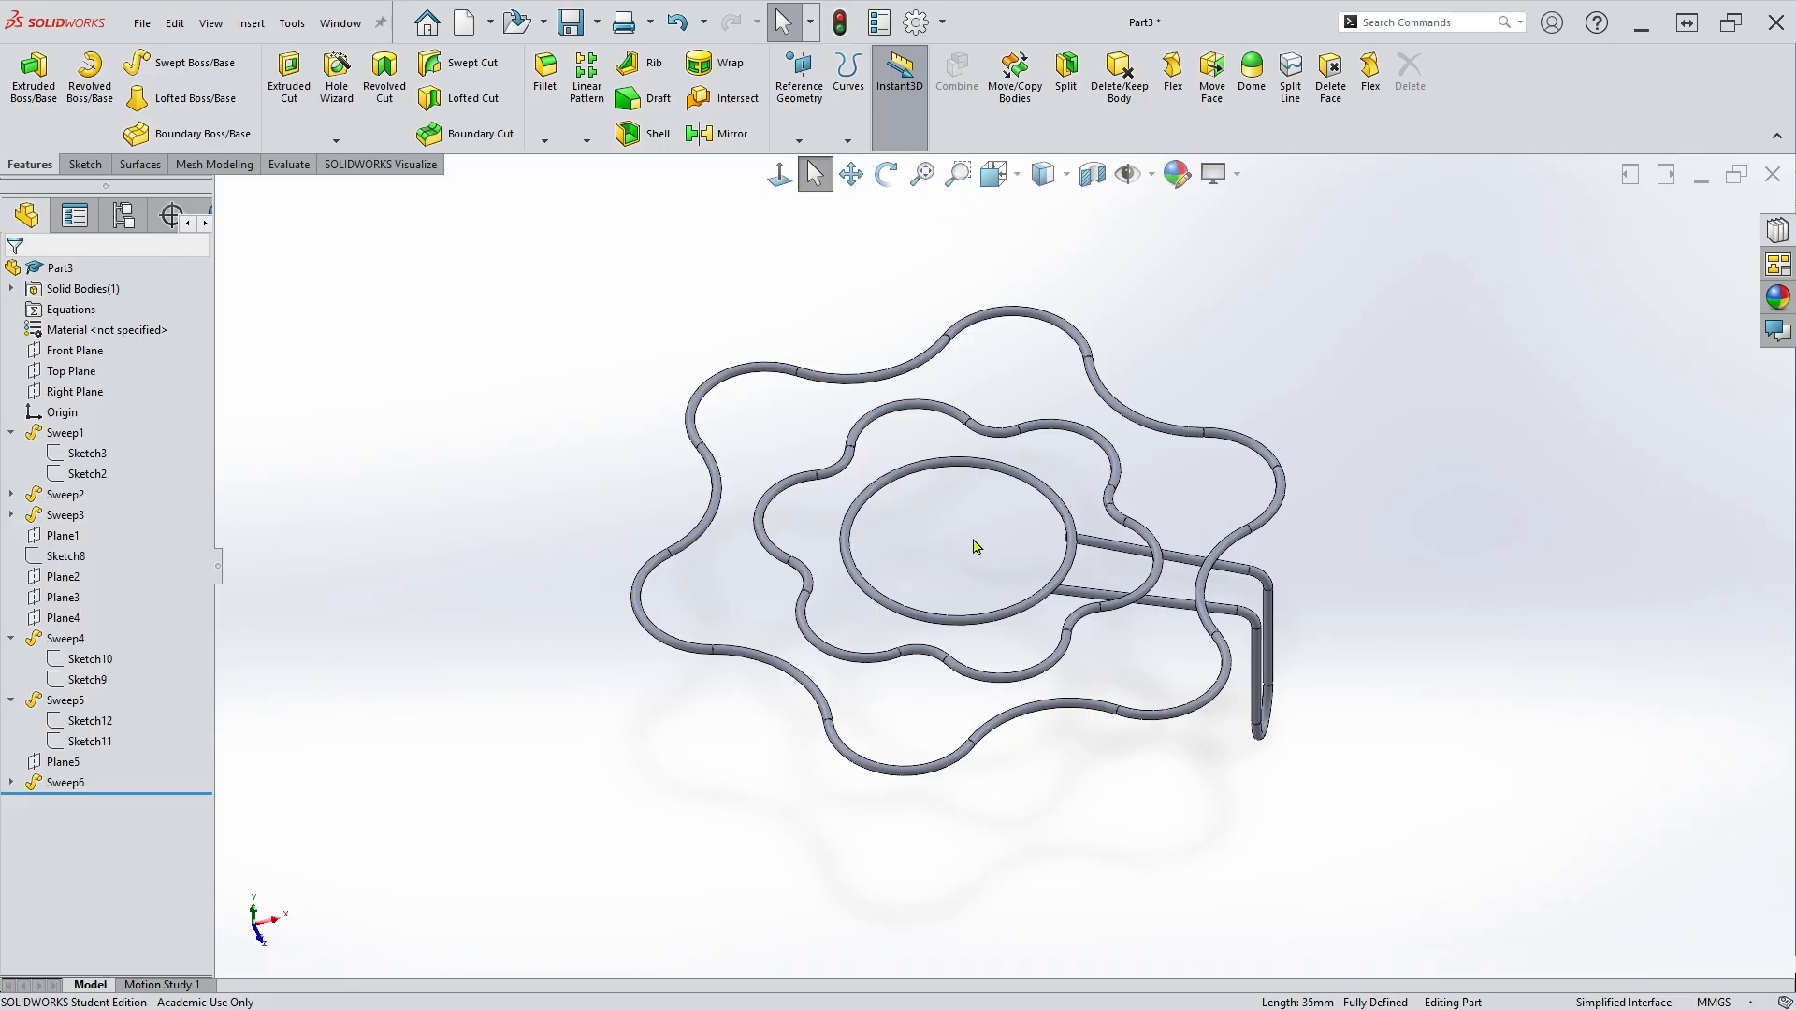
{"action": "mouse_move", "coordinate": [976, 546]}
{"action": "middle_mouse_down"}
{"action": "mouse_move", "coordinate": [970, 513]}
{"action": "mouse_move", "coordinate": [966, 542]}
{"action": "middle_mouse_up"}
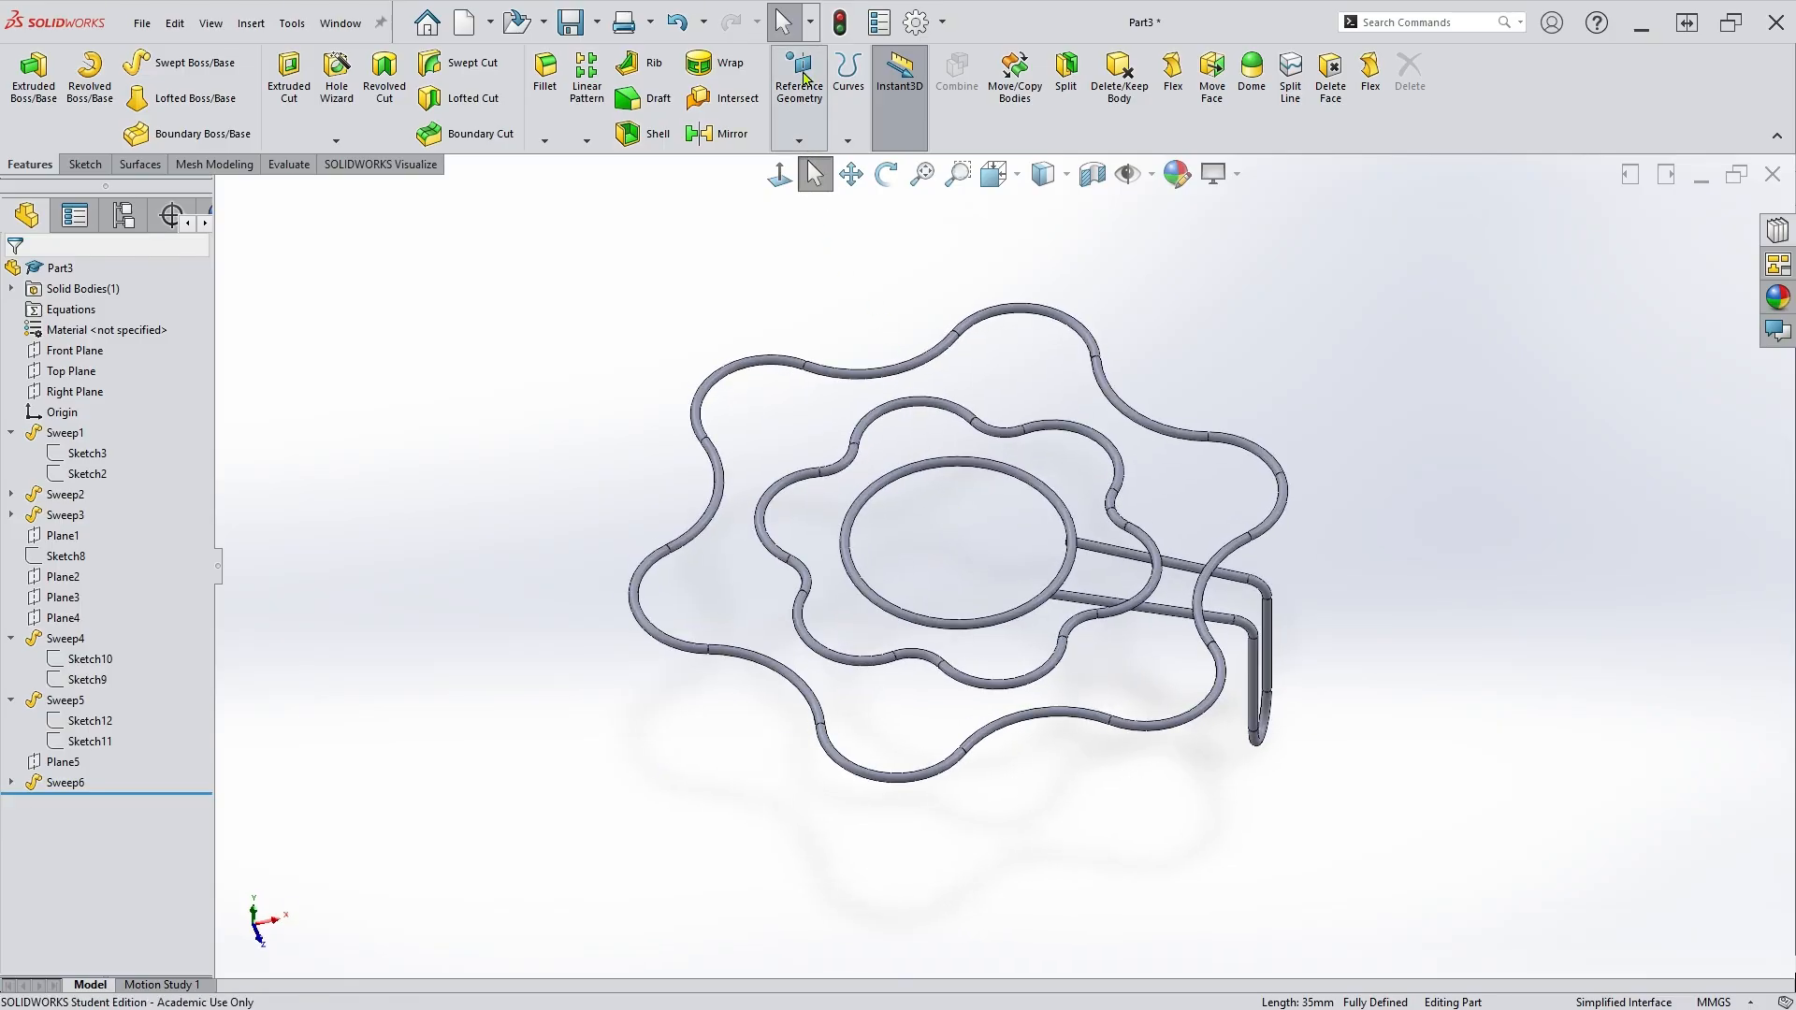
Create a reference axis through the origin, perpendicular to the Top Plane.
{"action": "left_click", "coordinate": [822, 189]}
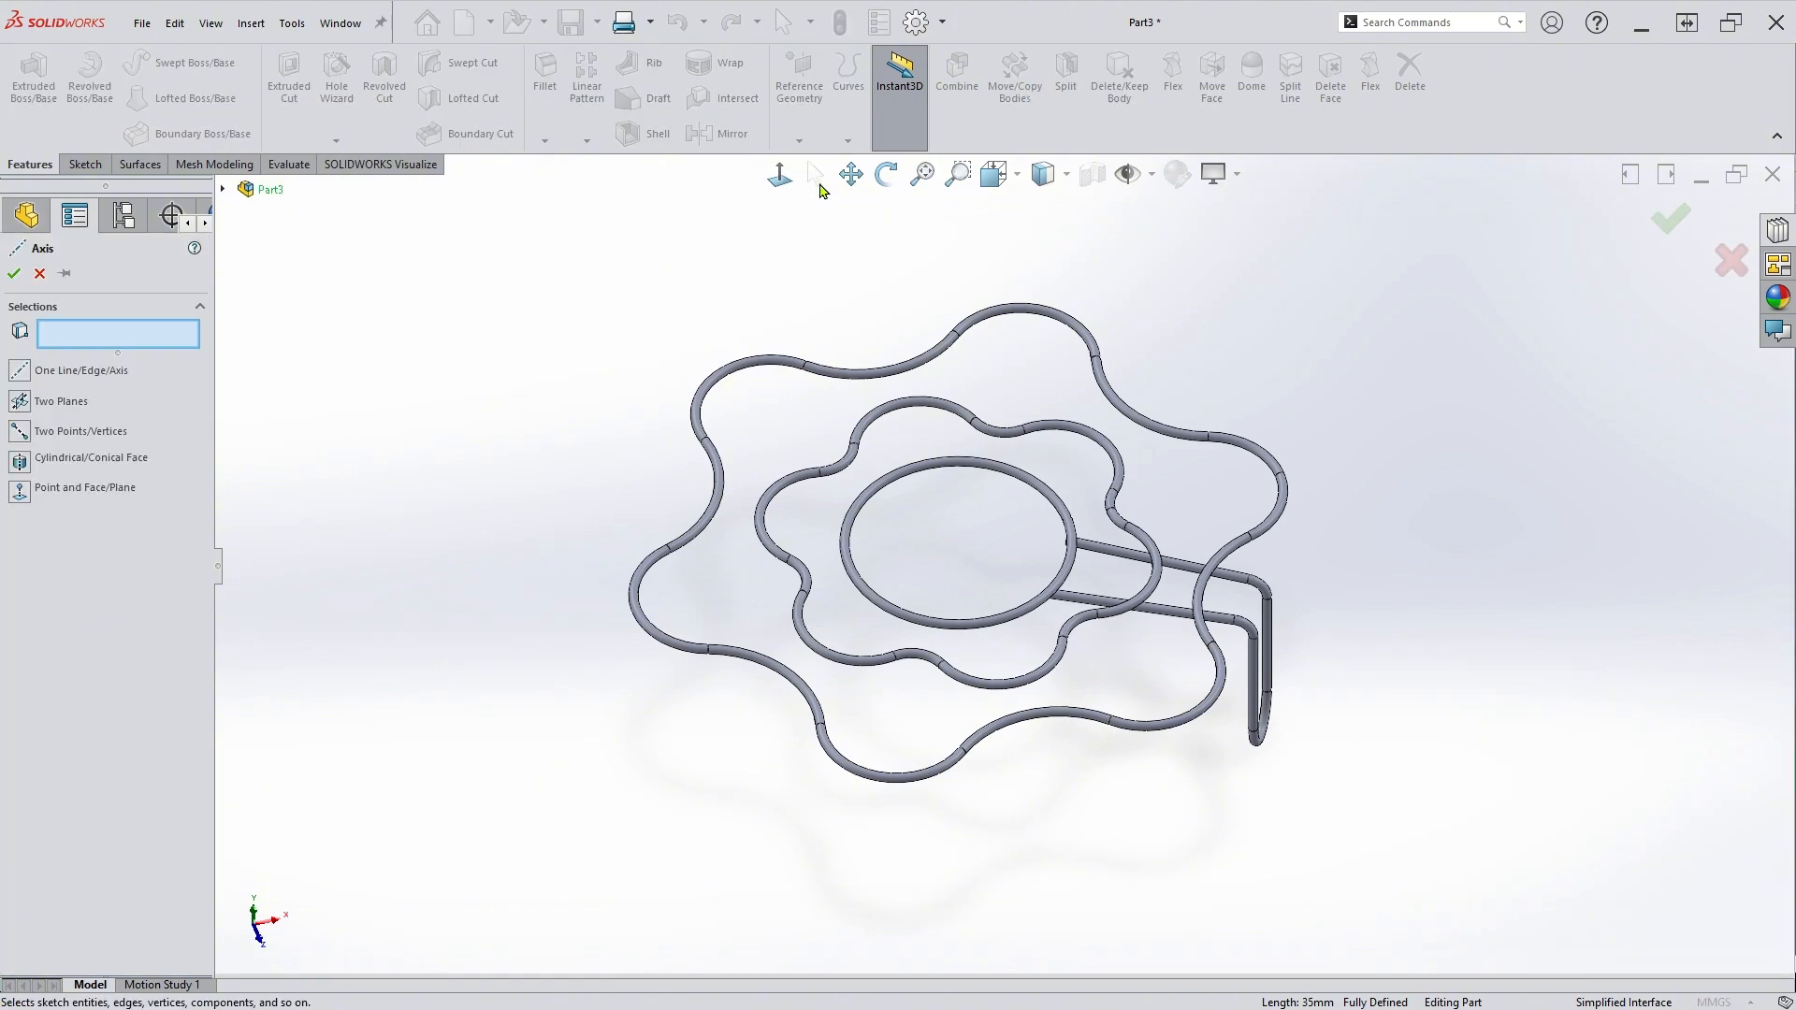
{"action": "left_click", "coordinate": [224, 190]}
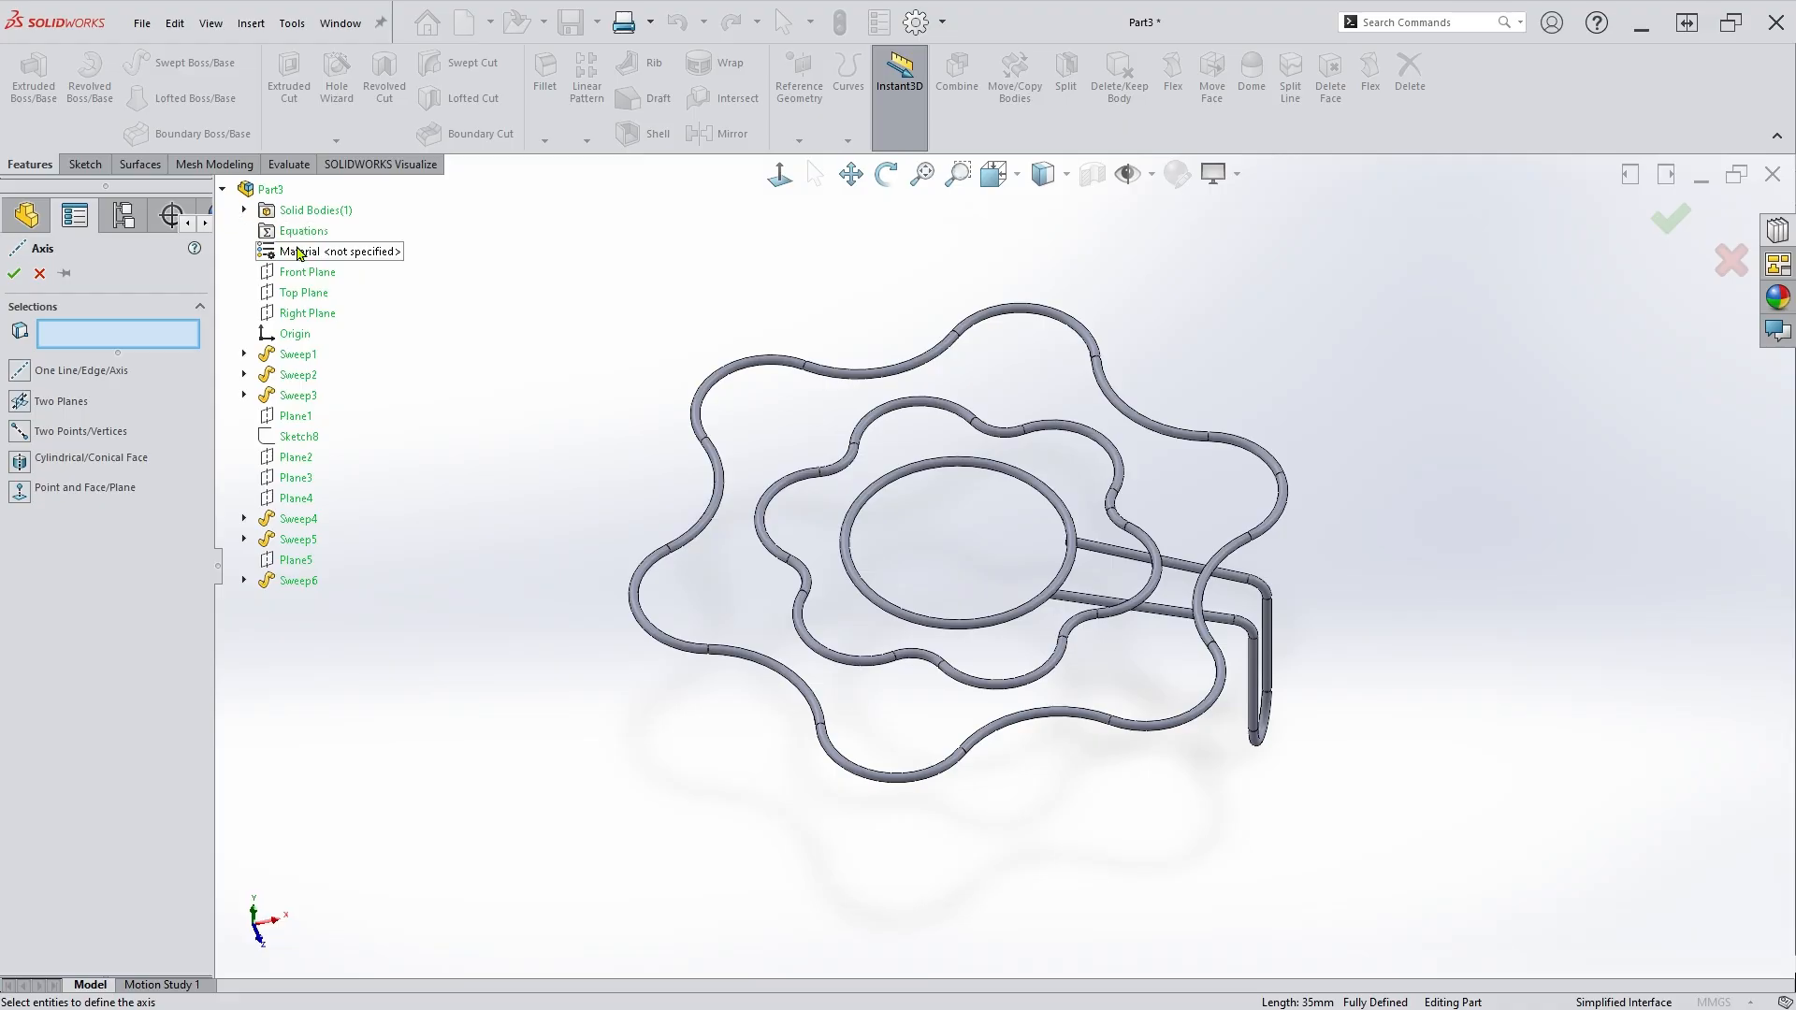
{"action": "left_click", "coordinate": [304, 293]}
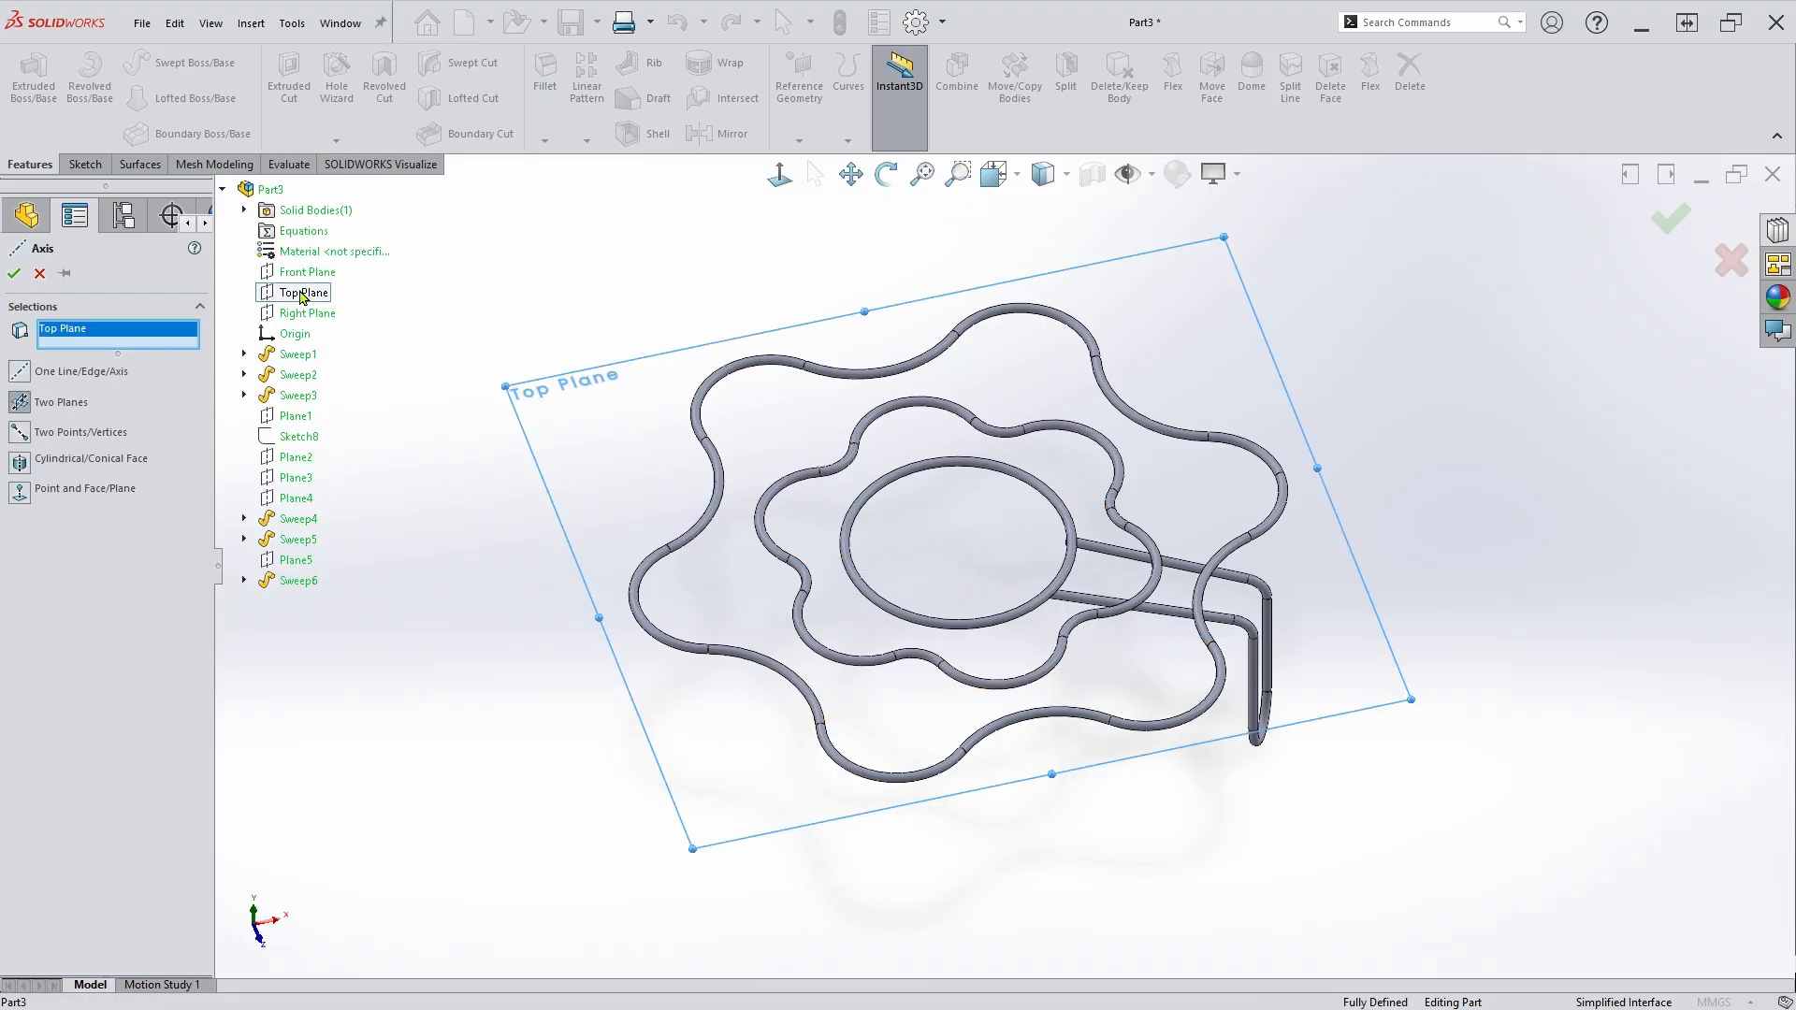
{"action": "left_click", "coordinate": [296, 335]}
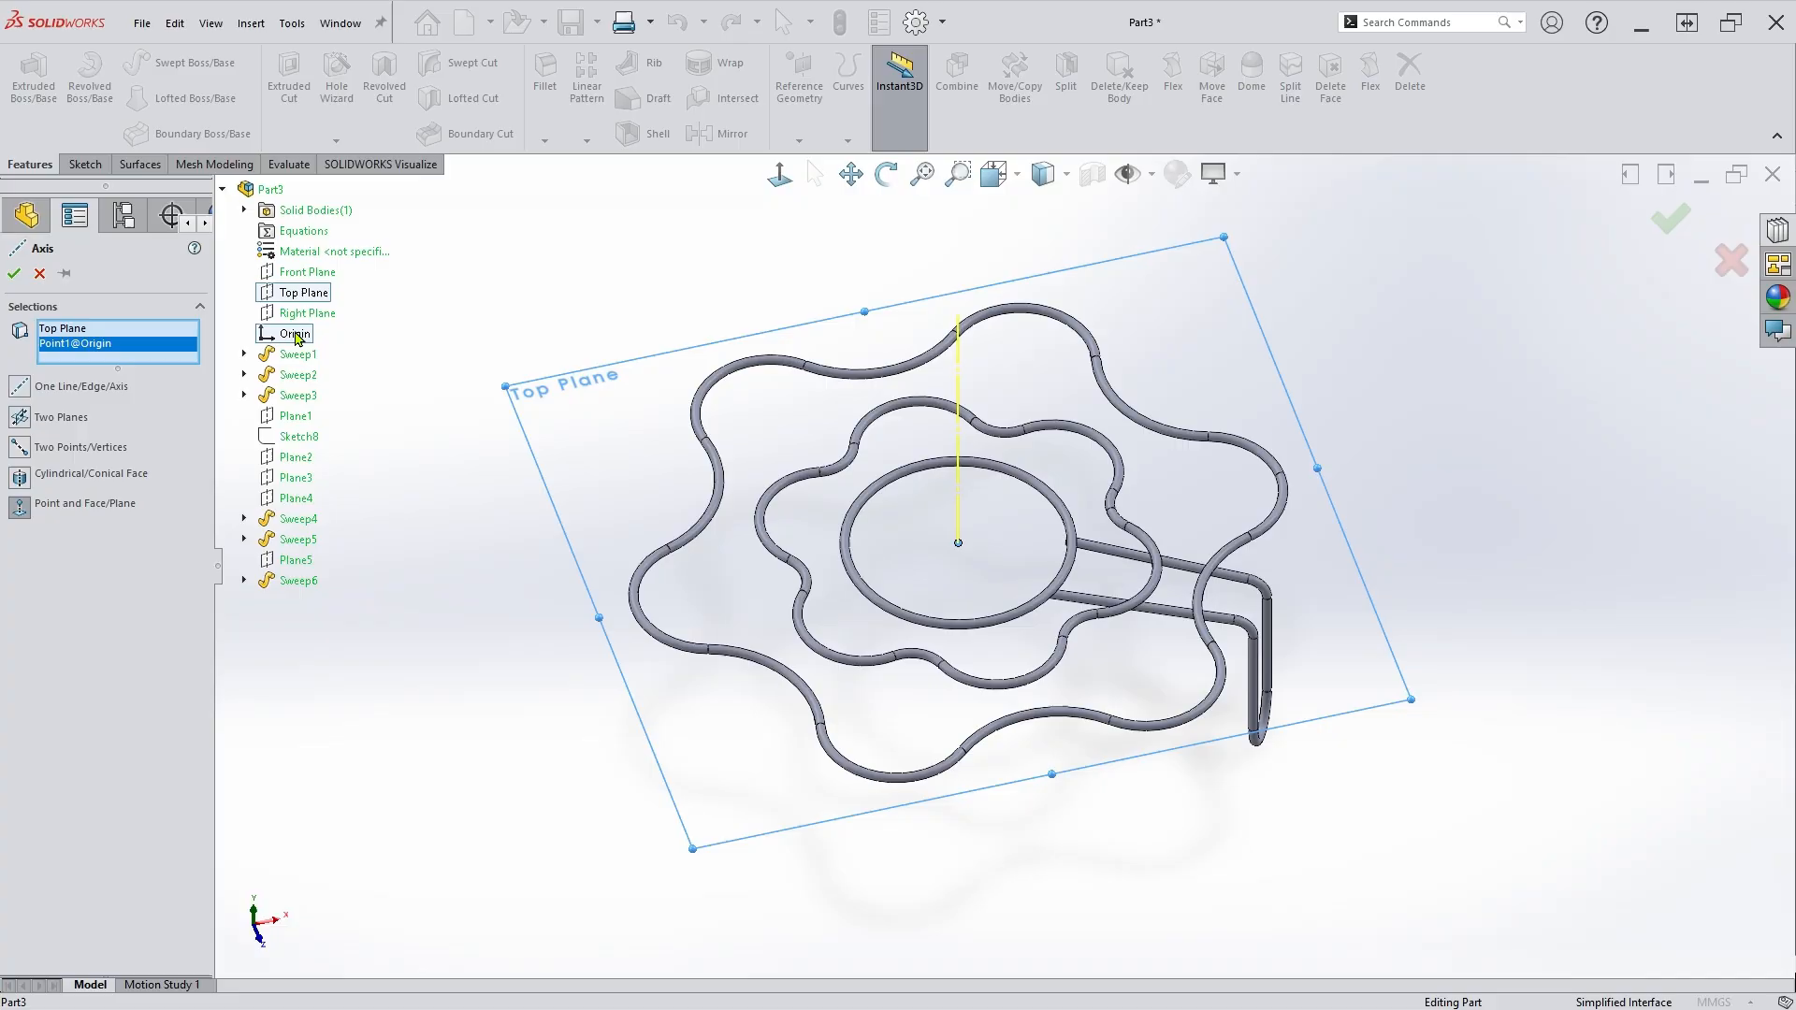
{"action": "left_click", "coordinate": [16, 273]}
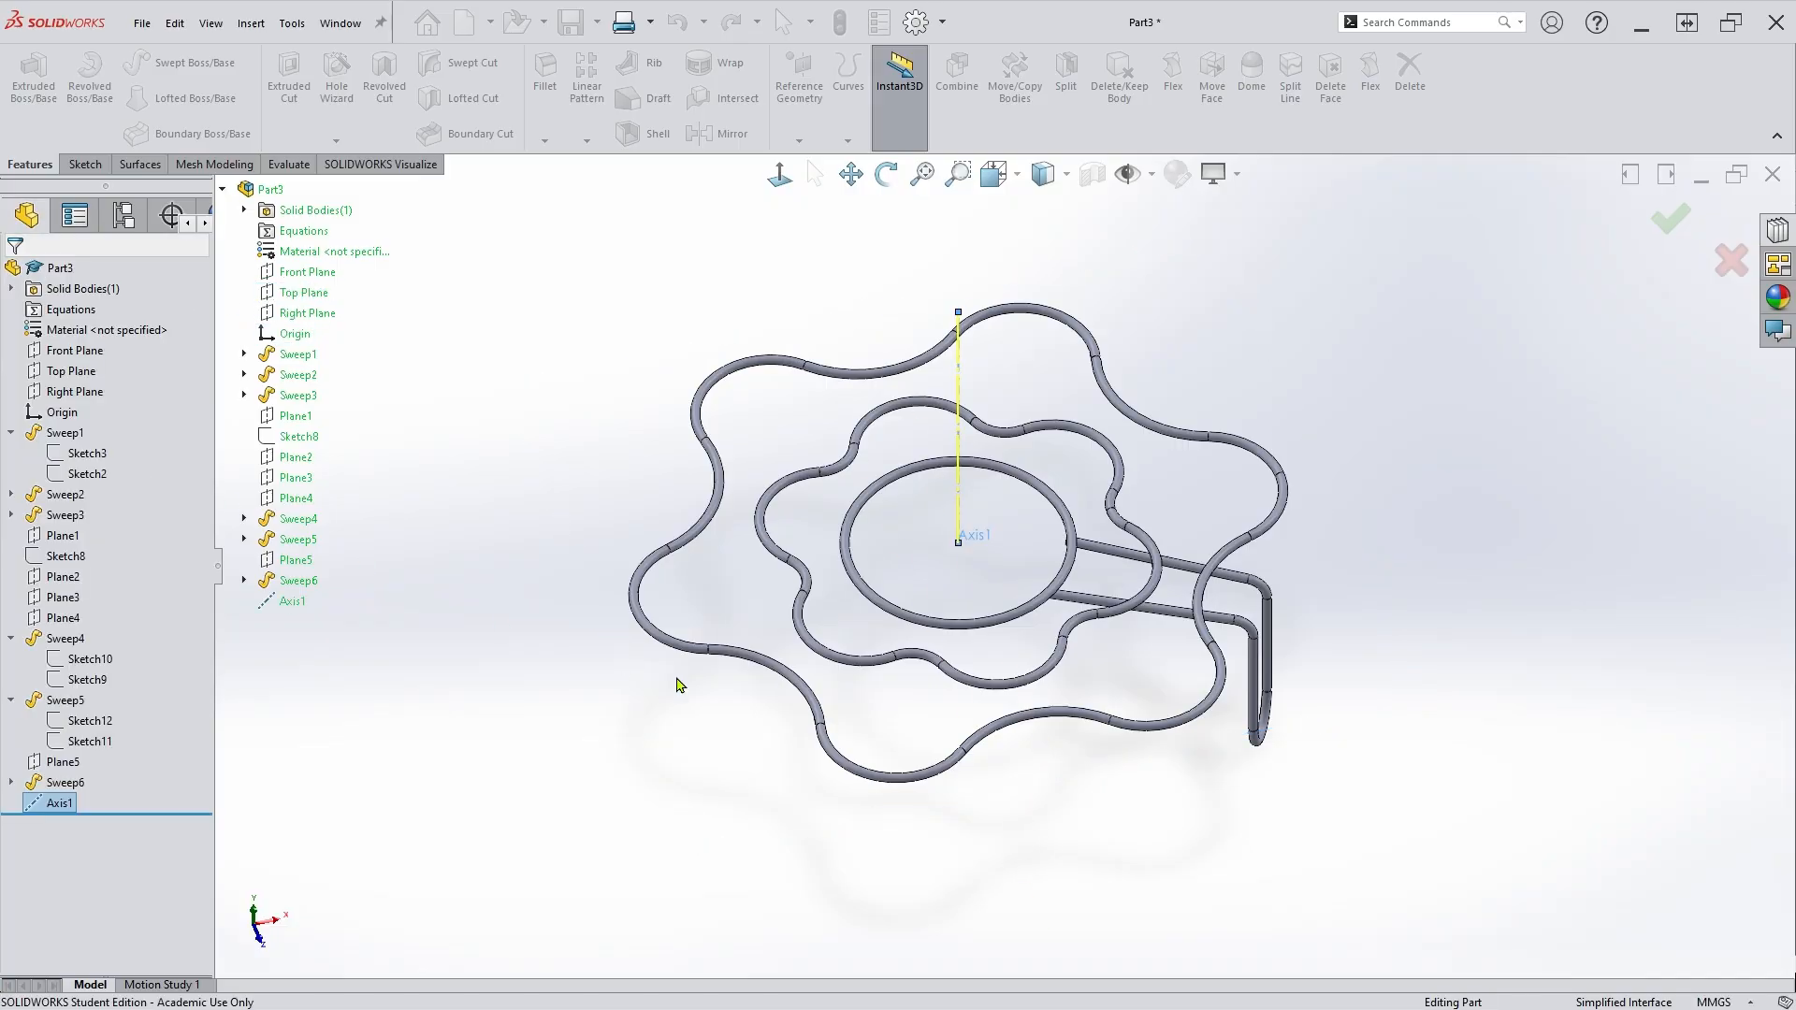
Set up a circular pattern around Axis1 with 3 instances.
{"action": "middle_click_drag", "start_coordinate": [720, 775], "coordinate": [713, 769]}
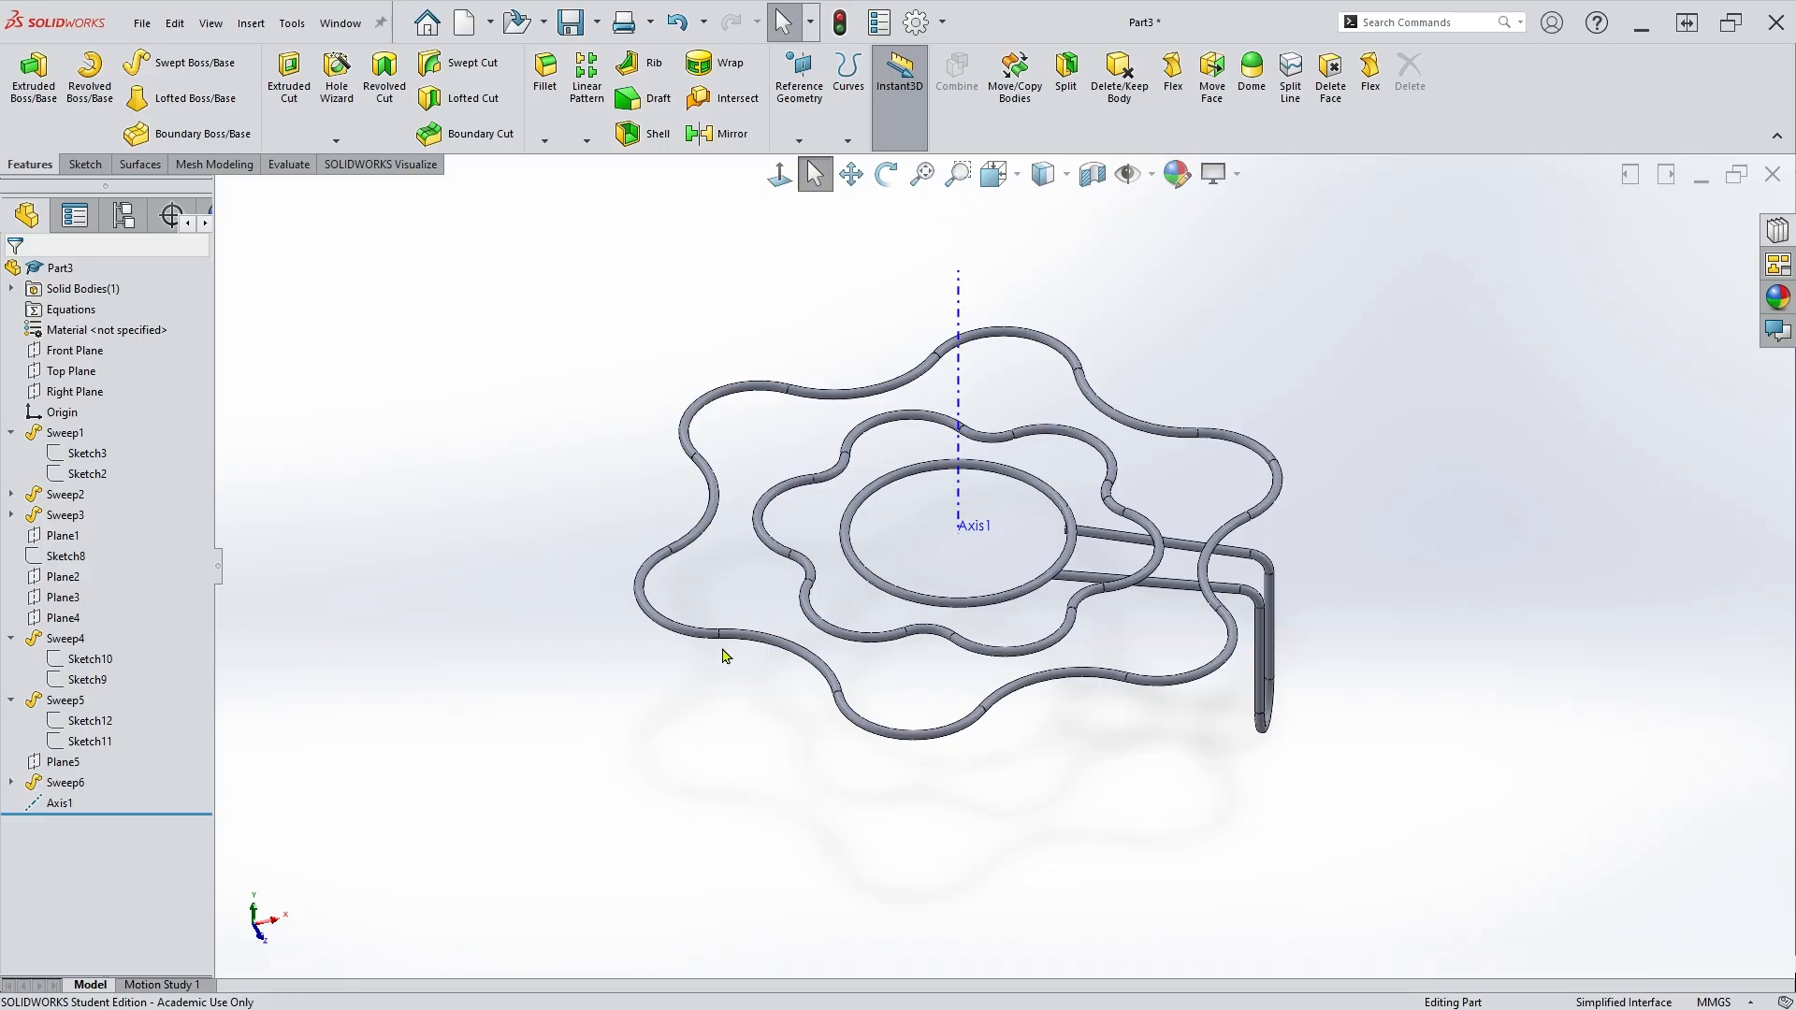
{"action": "left_click", "coordinate": [589, 141]}
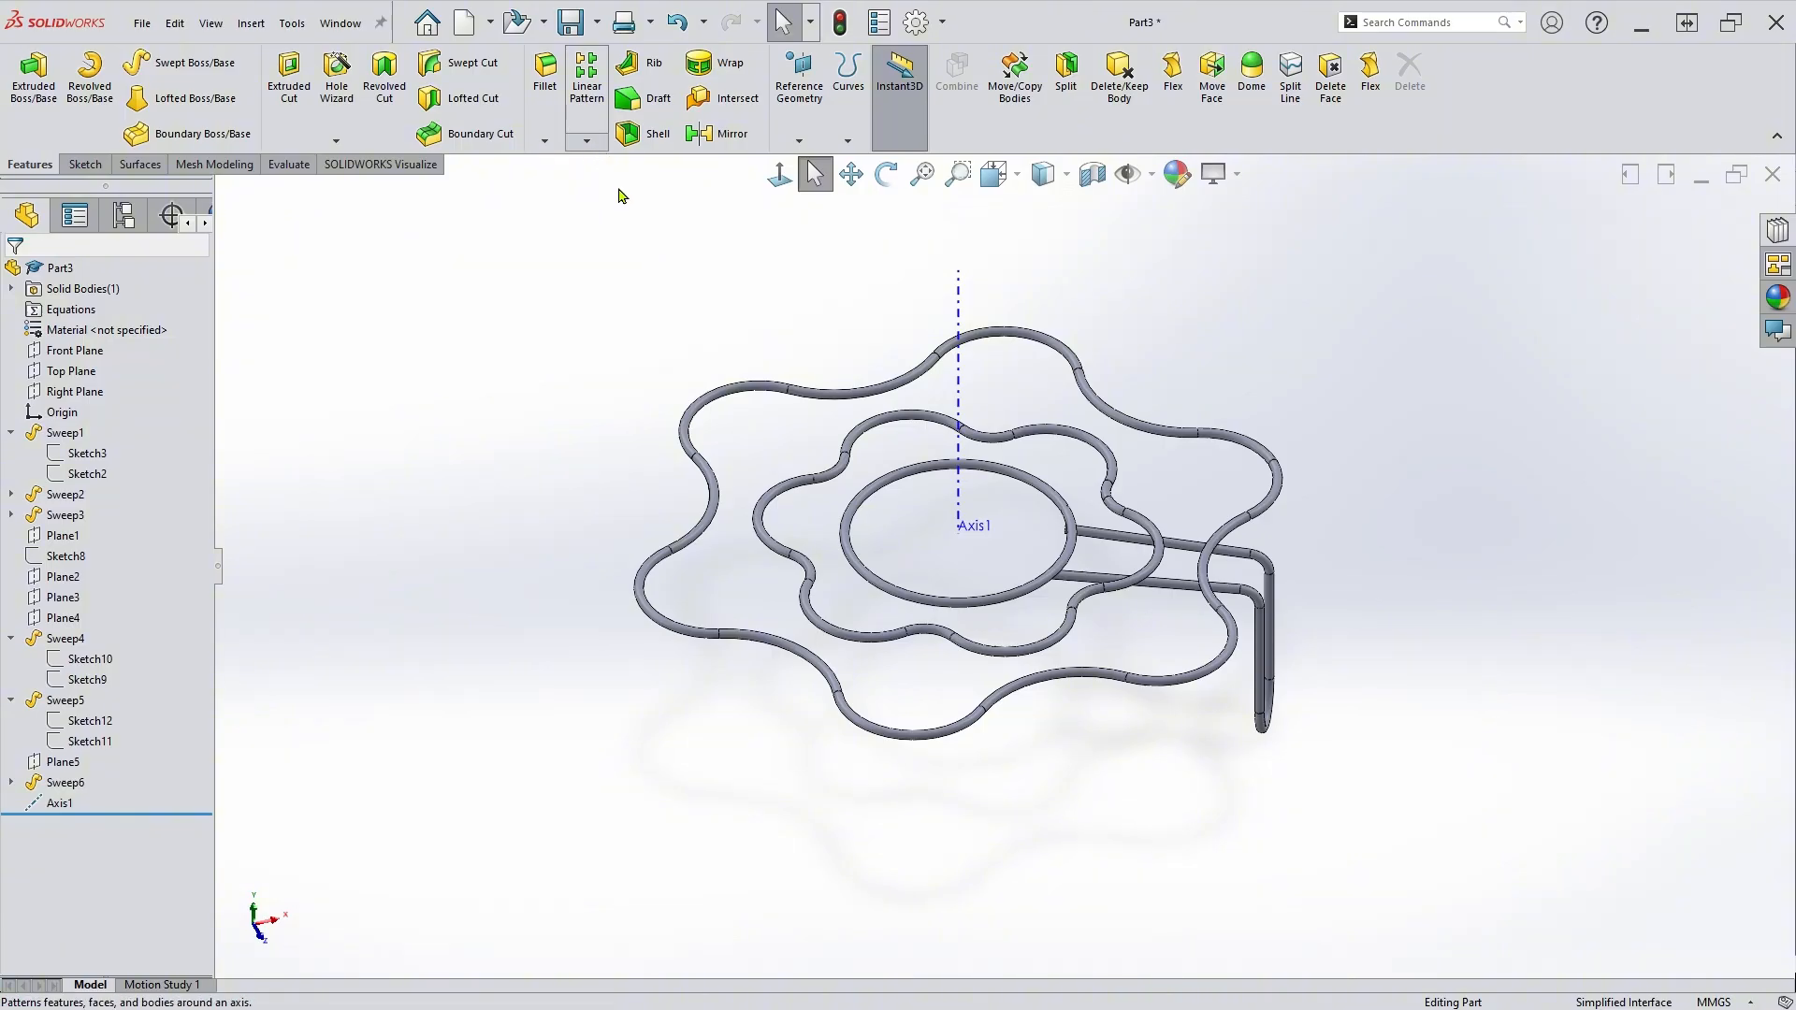
{"action": "left_click", "coordinate": [620, 192]}
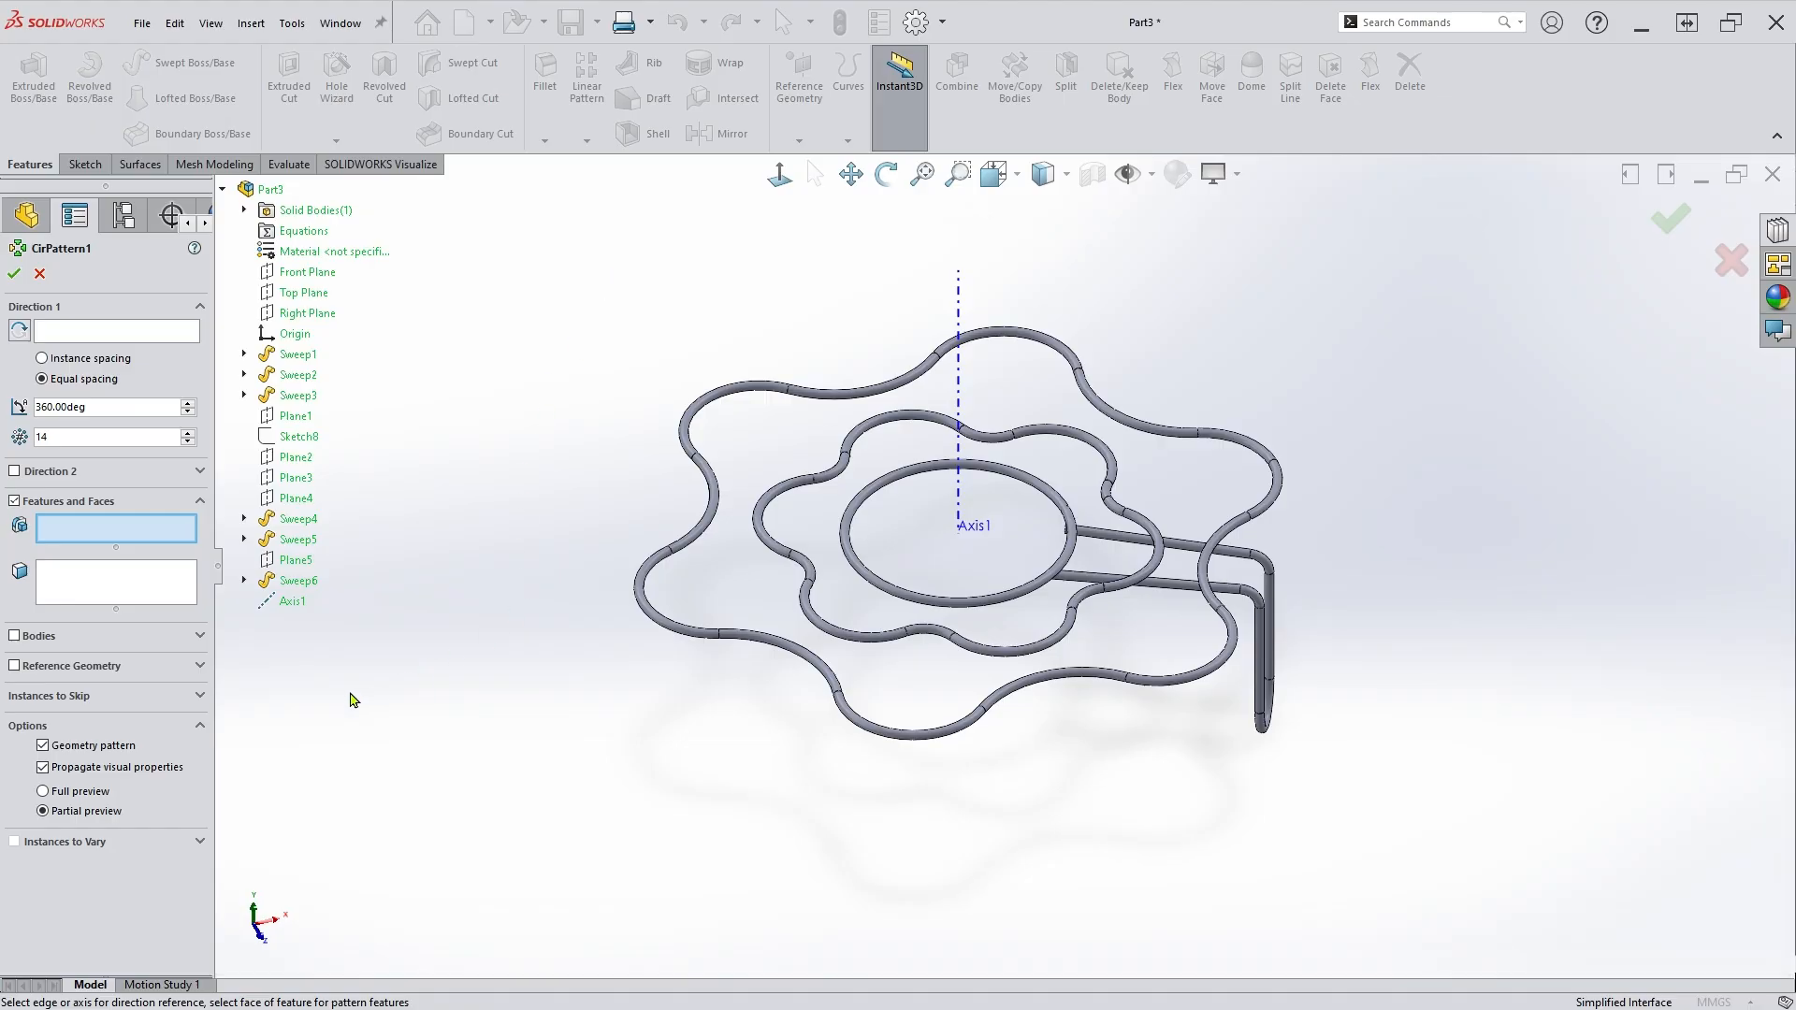
{"action": "left_click", "coordinate": [103, 332]}
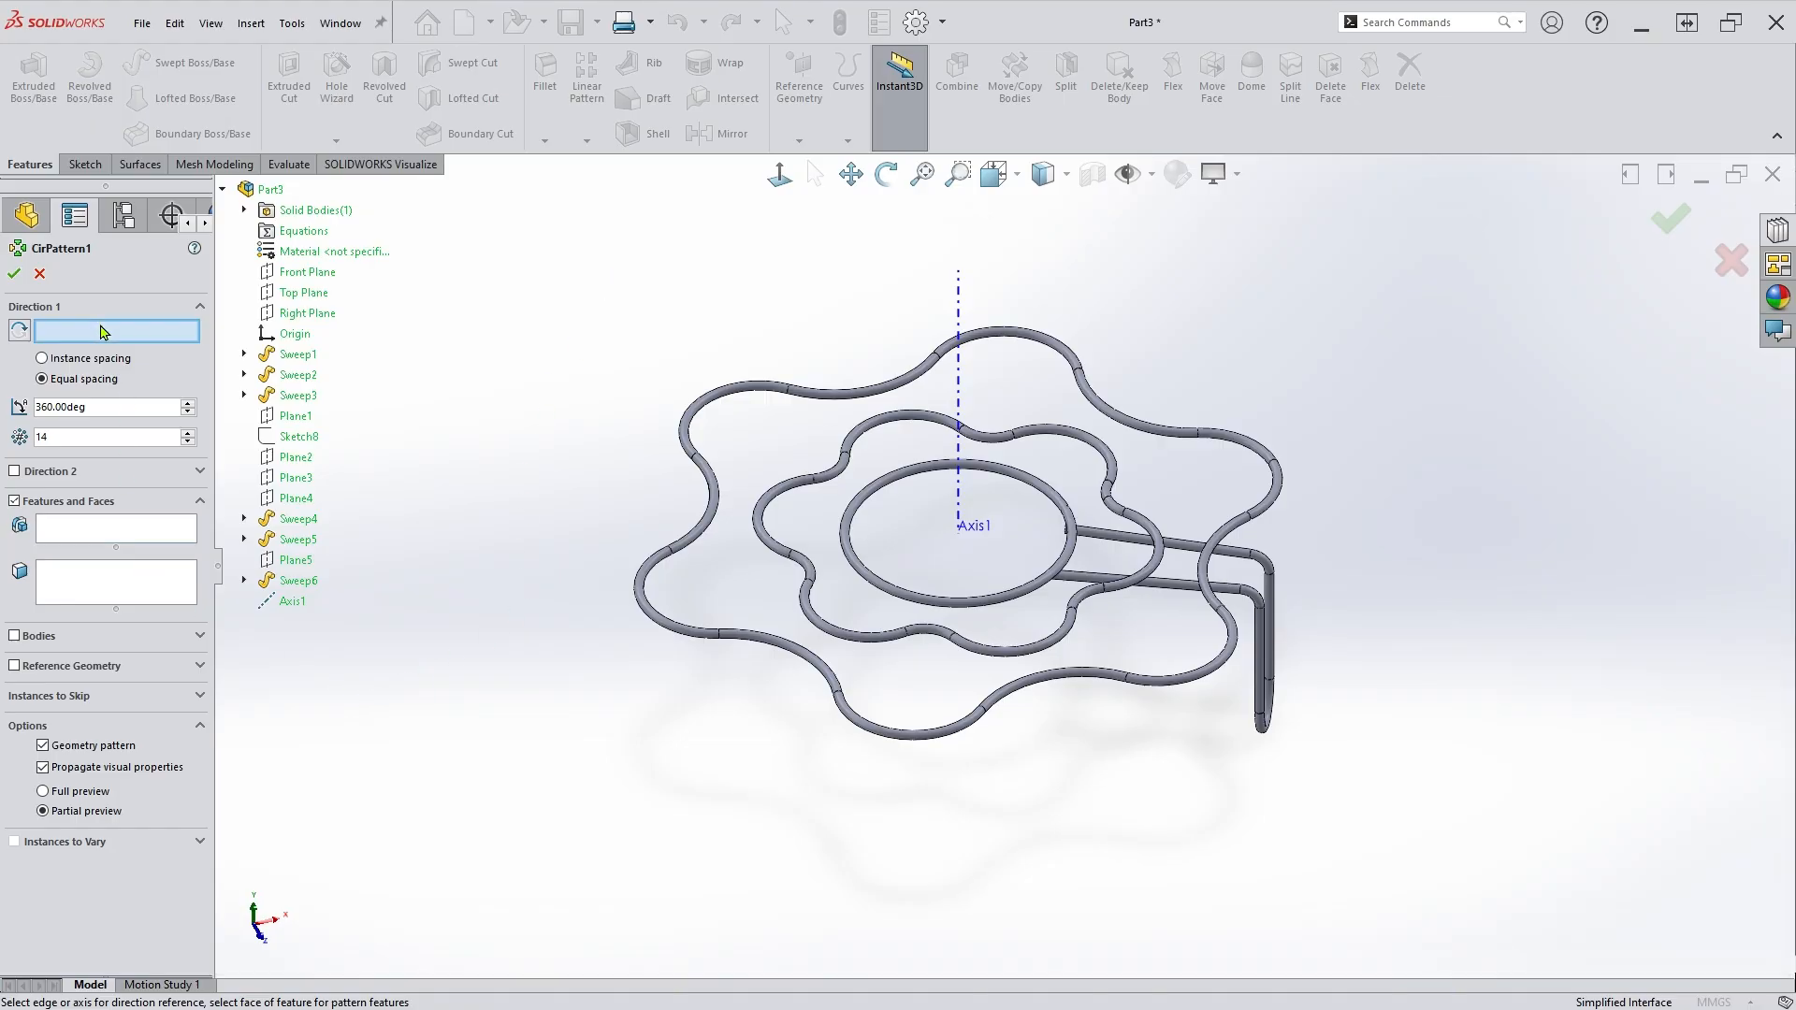
{"action": "left_click", "coordinate": [959, 288]}
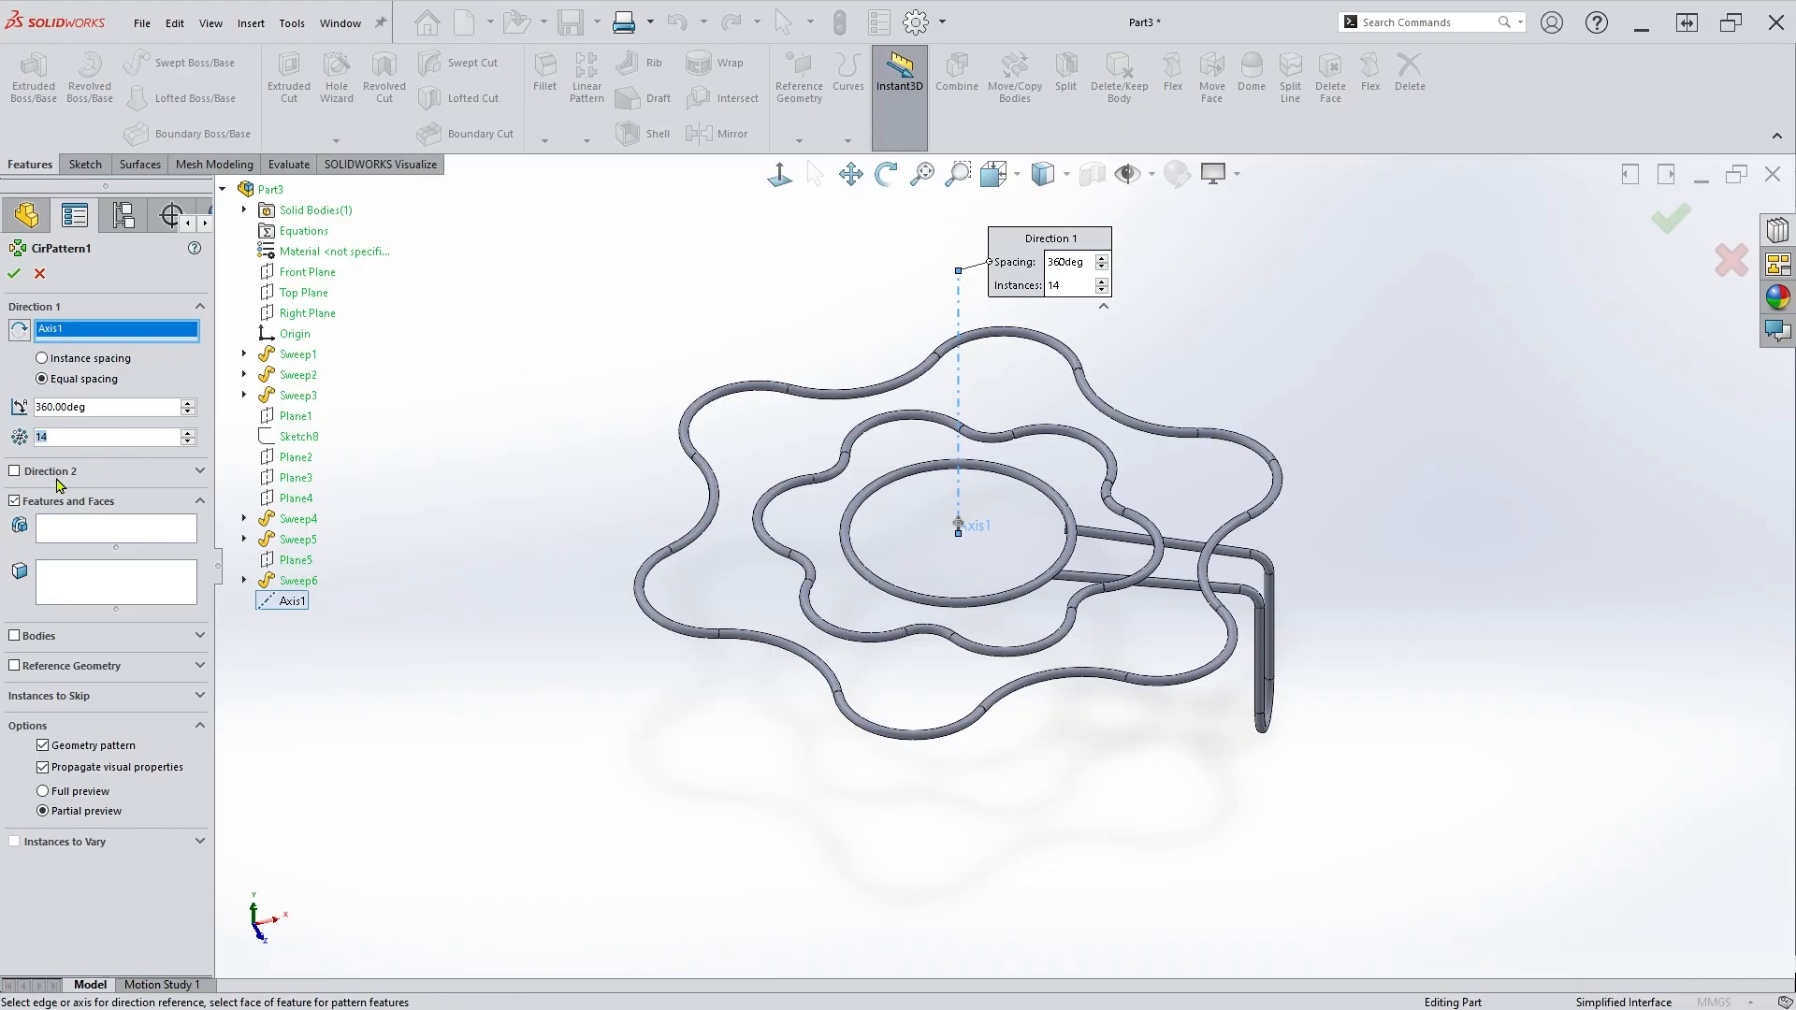
{"action": "type", "text": "3"}
Choose the leg's three sweeps, Sweep5, Sweep6 and Sweep4, as the features to repeat in the circular pattern.
{"action": "left_click", "coordinate": [119, 530]}
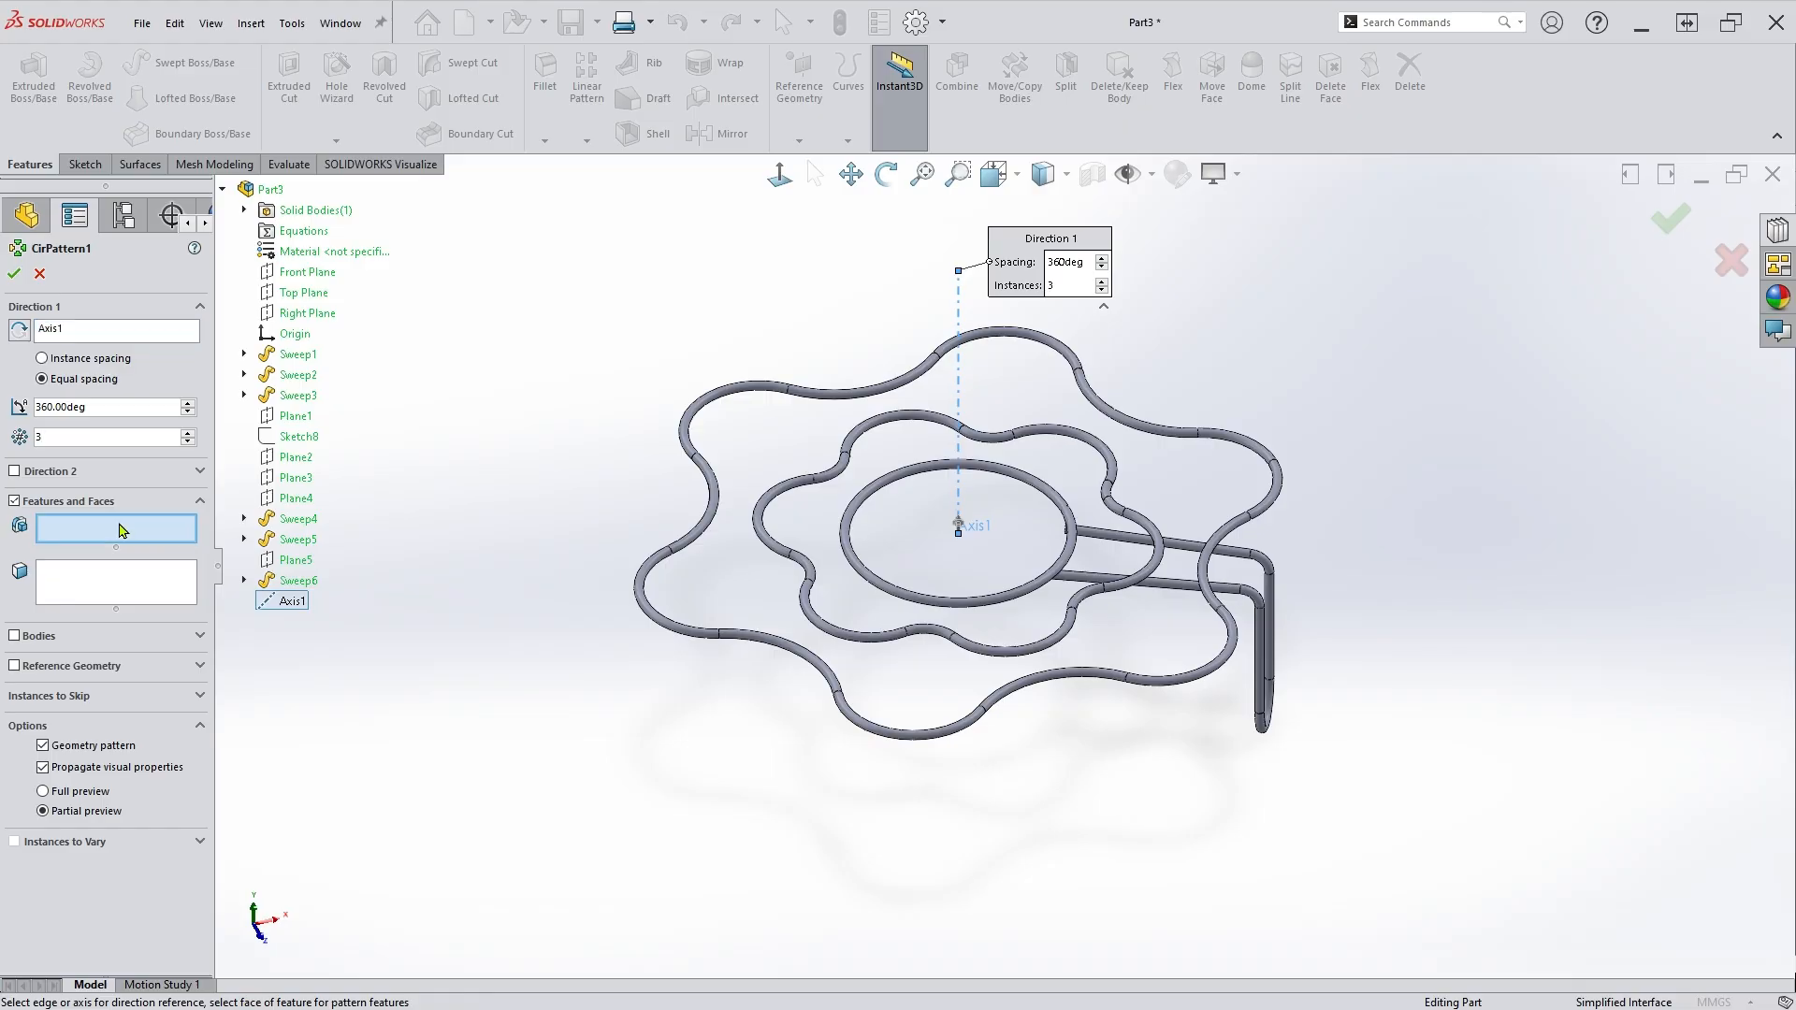
{"action": "scroll", "coordinate": [1291, 791], "scroll_direction": "up", "scroll_amount": 1}
{"action": "middle_click_drag", "start_coordinate": [1266, 752], "coordinate": [1211, 786]}
{"action": "scroll", "coordinate": [1211, 744], "scroll_direction": "down", "scroll_amount": 3}
{"action": "left_click", "coordinate": [1099, 701]}
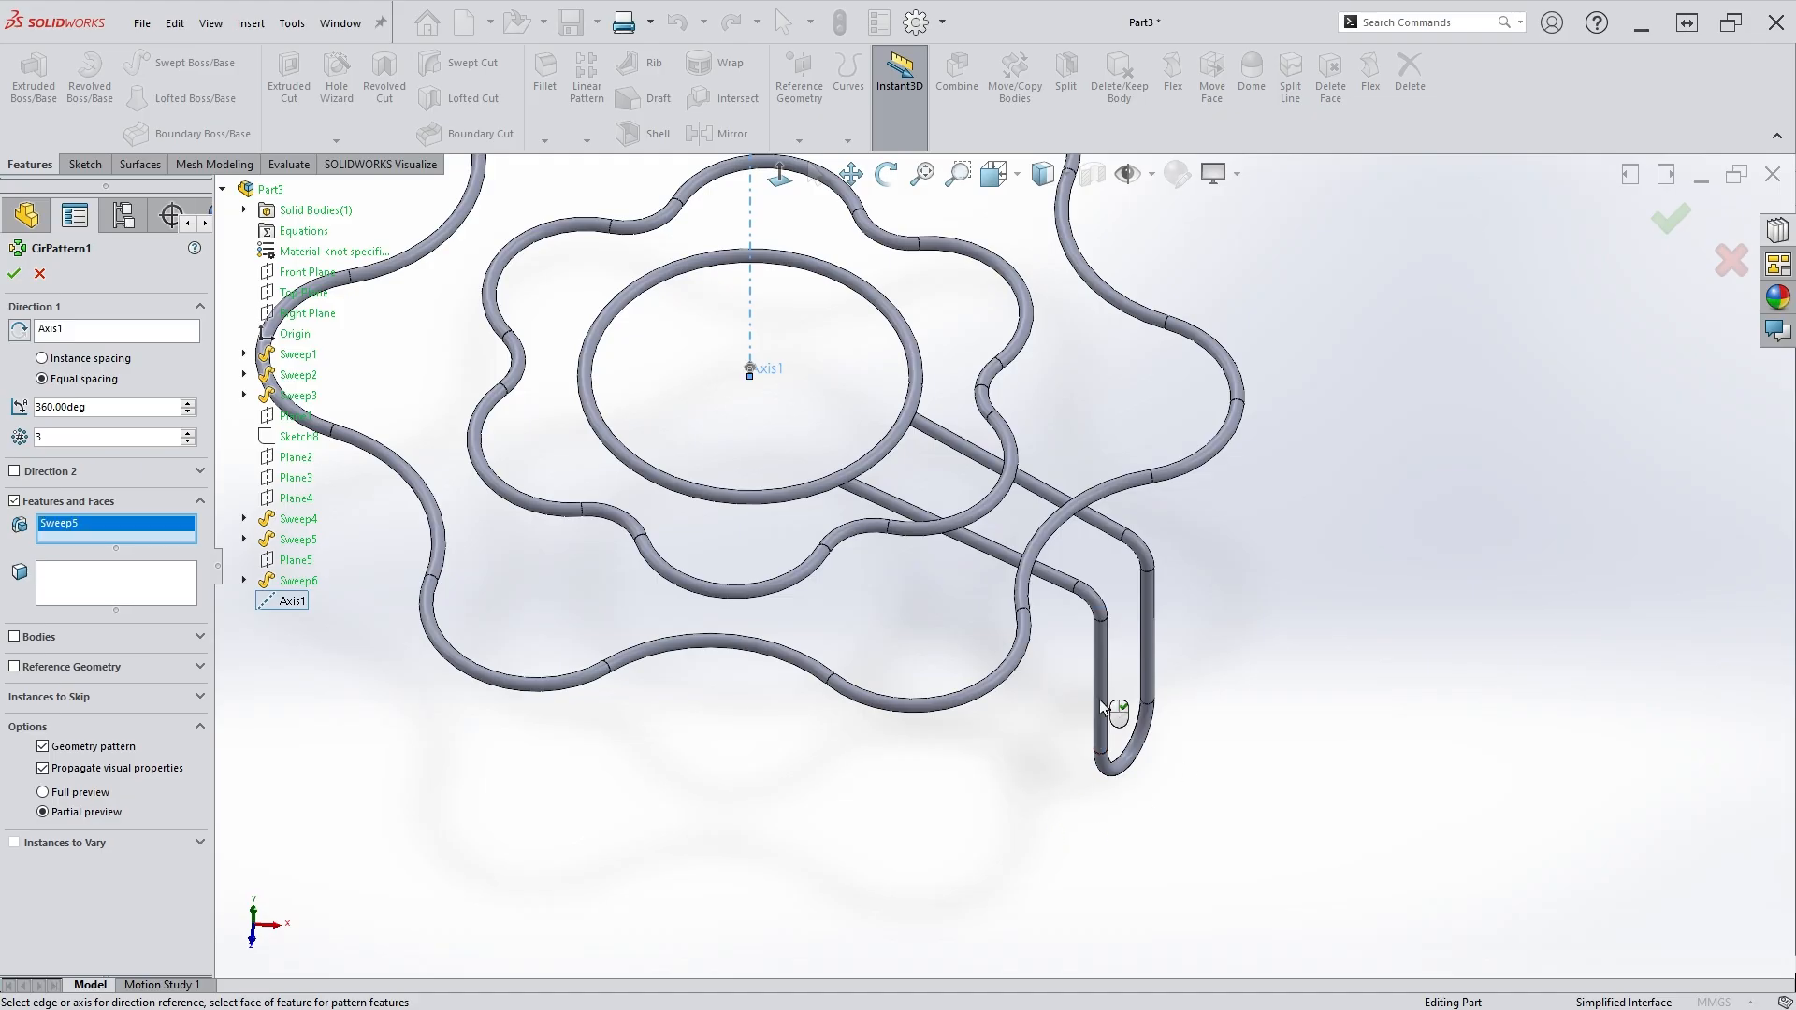
{"action": "left_click", "coordinate": [1126, 769]}
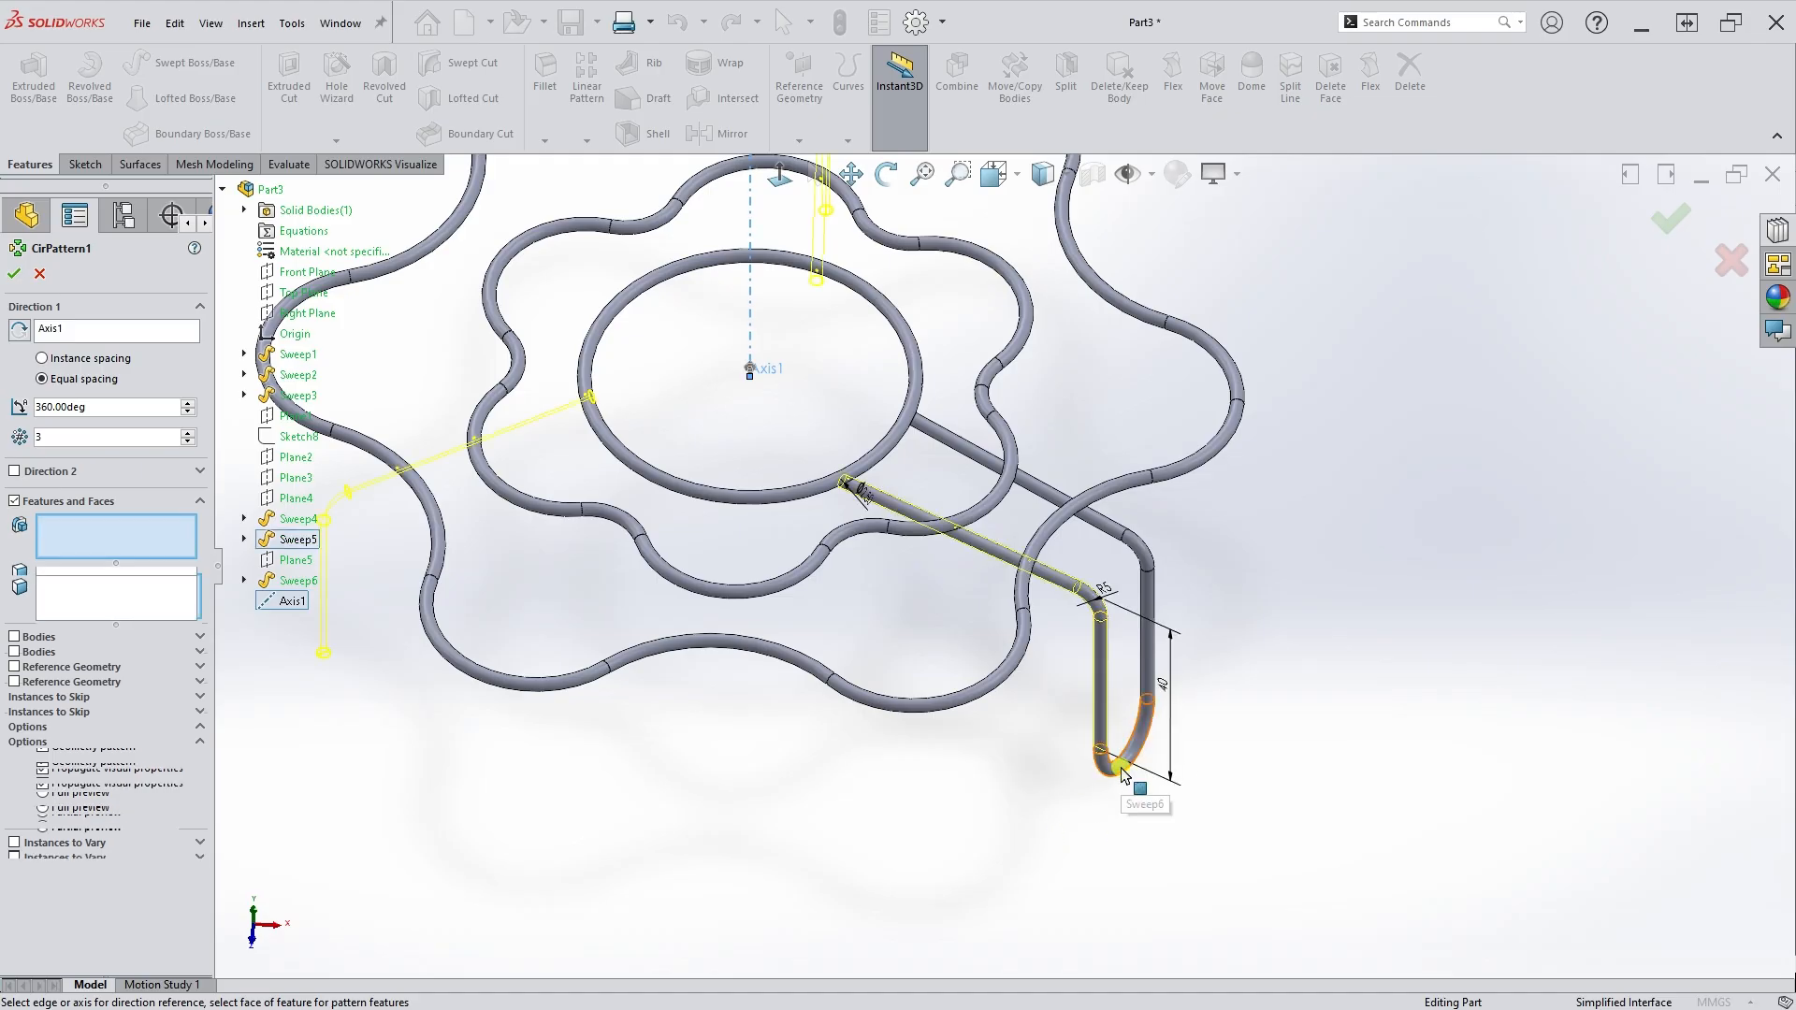
{"action": "left_click", "coordinate": [1157, 609]}
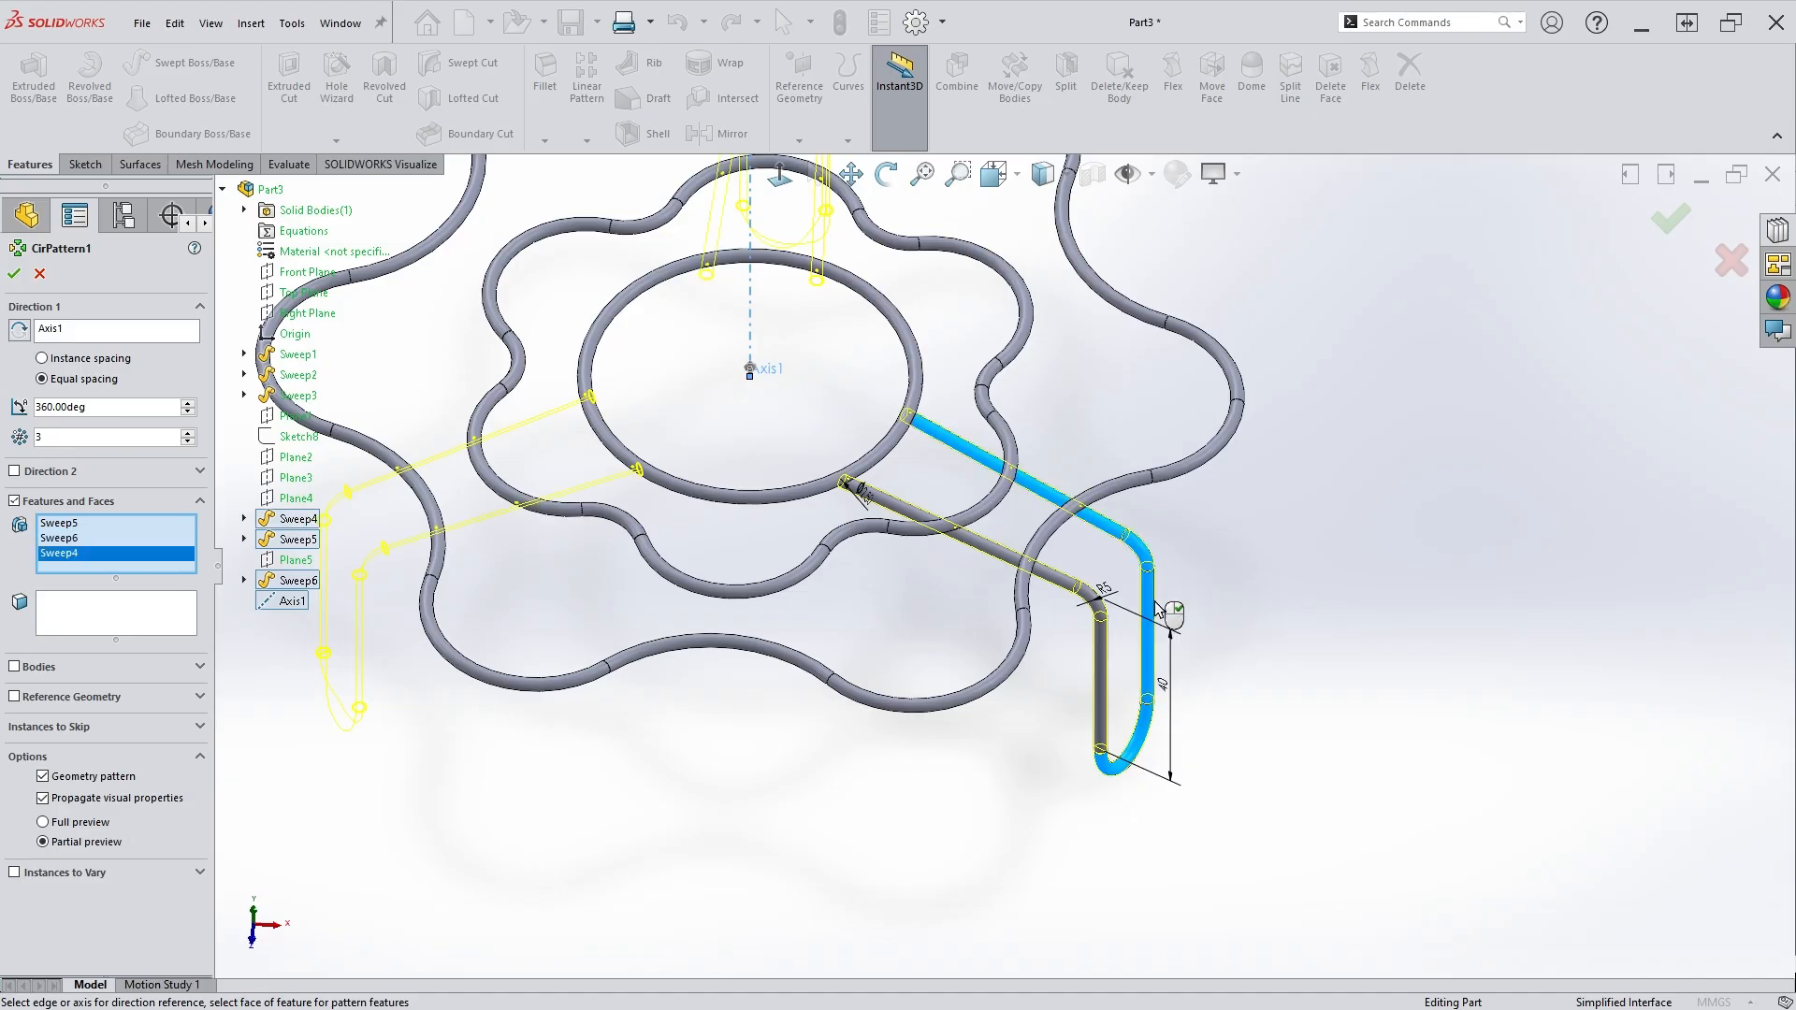